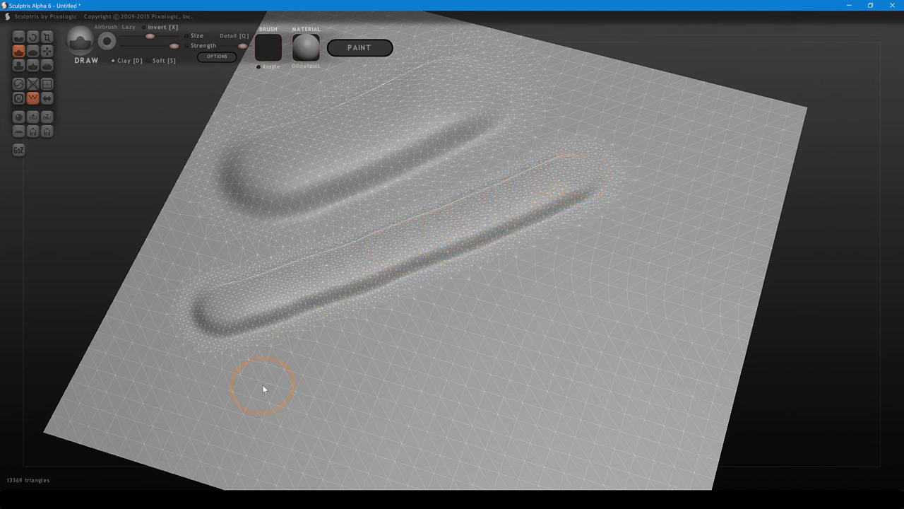
- Draw clay strokes on the wireframe plane at several zoom levels to compare the mesh detail they add
{"action": "left_click_drag", "start_coordinate": [261, 388], "coordinate": [535, 296]}
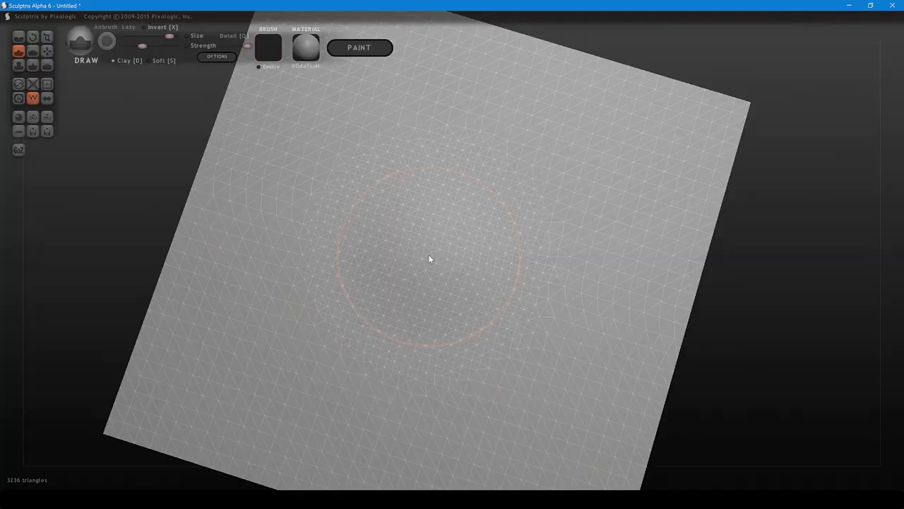
{"action": "right_click_drag", "start_coordinate": [429, 255], "coordinate": [453, 335], "text": "ctrl"}
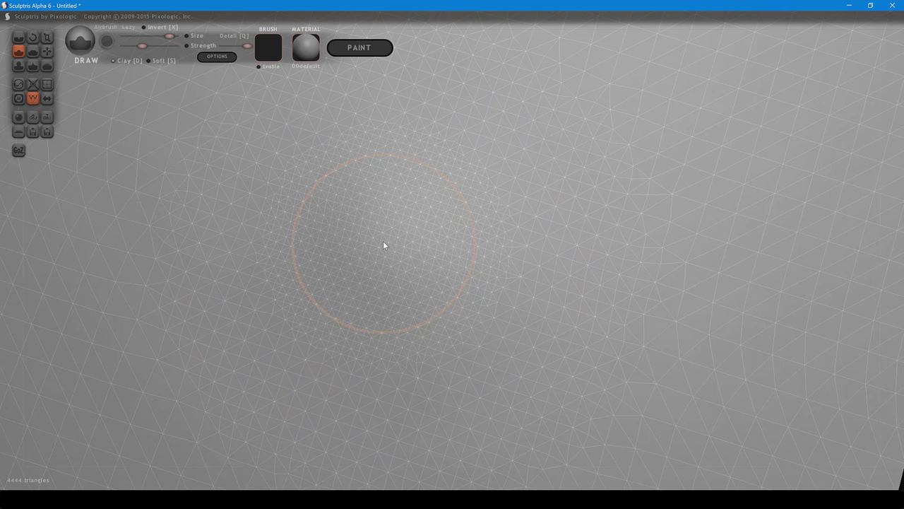
{"action": "right_click_drag", "start_coordinate": [384, 240], "coordinate": [412, 295]}
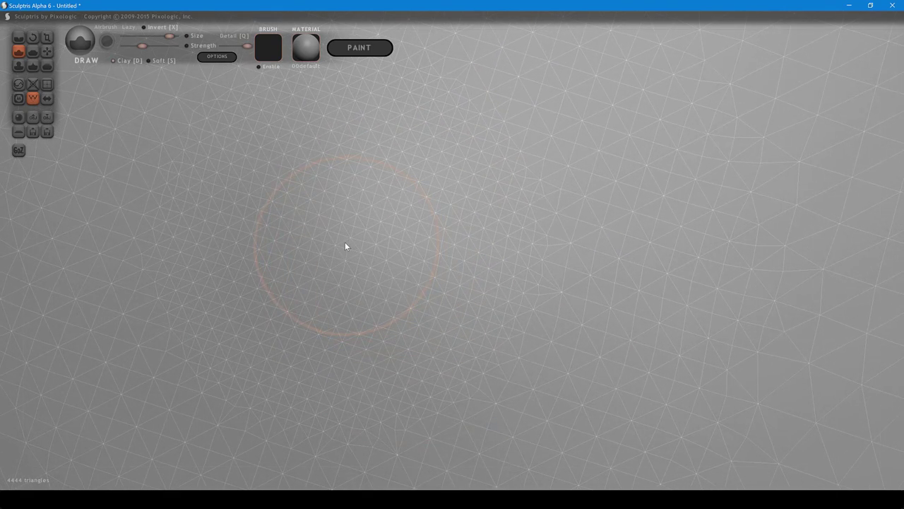
{"action": "mouse_move", "coordinate": [340, 241]}
{"action": "right_mouse_down", "text": "ctrl"}
{"action": "mouse_move", "coordinate": [355, 273]}
{"action": "mouse_move", "coordinate": [412, 328]}
{"action": "right_mouse_up", "text": "ctrl"}
{"action": "right_click_drag", "start_coordinate": [299, 277], "coordinate": [497, 298], "text": "alt"}
{"action": "scroll", "coordinate": [391, 260], "scroll_direction": "up", "scroll_amount": 3}
{"action": "mouse_move", "coordinate": [392, 259]}
{"action": "left_mouse_down"}
{"action": "mouse_move", "coordinate": [358, 252]}
{"action": "mouse_move", "coordinate": [412, 286]}
{"action": "left_mouse_up"}
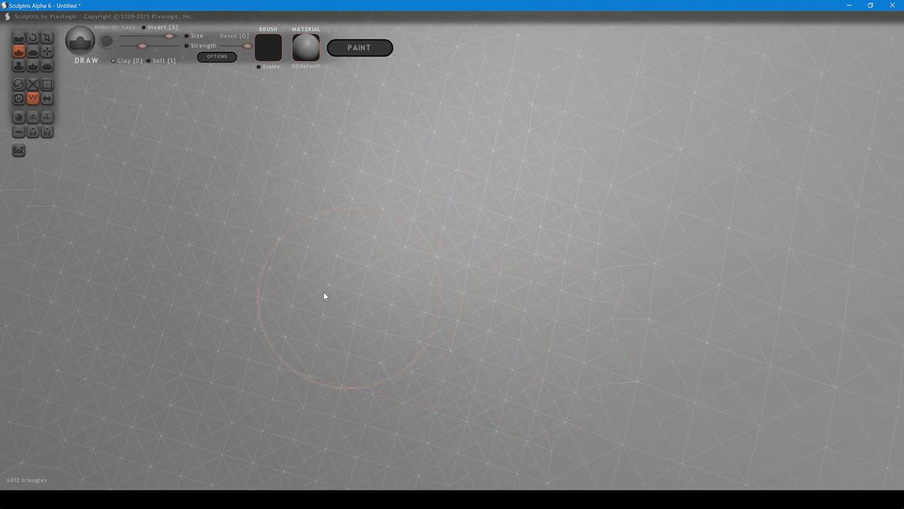
{"action": "left_click", "coordinate": [295, 284]}
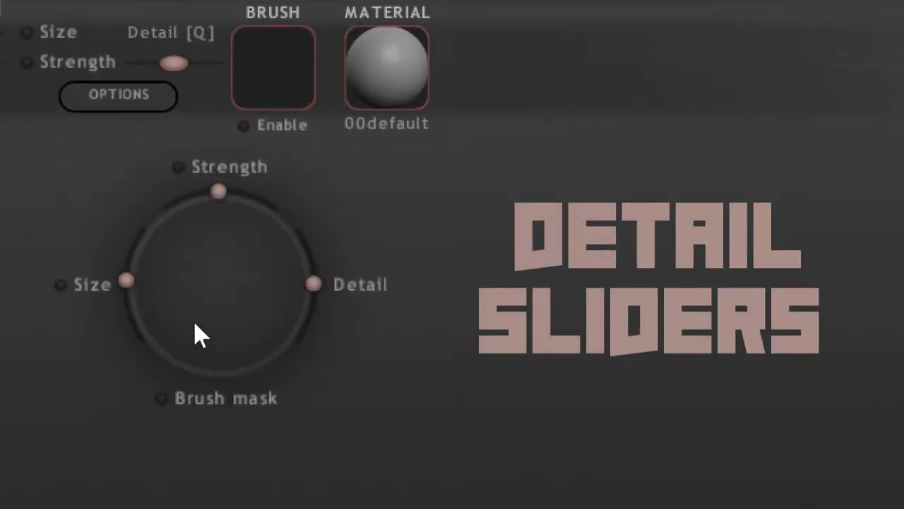
- Vary the brush's Detail setting between higher and lower values
{"action": "left_click_drag", "start_coordinate": [320, 283], "coordinate": [299, 212]}
{"action": "left_click_drag", "start_coordinate": [313, 248], "coordinate": [321, 300]}
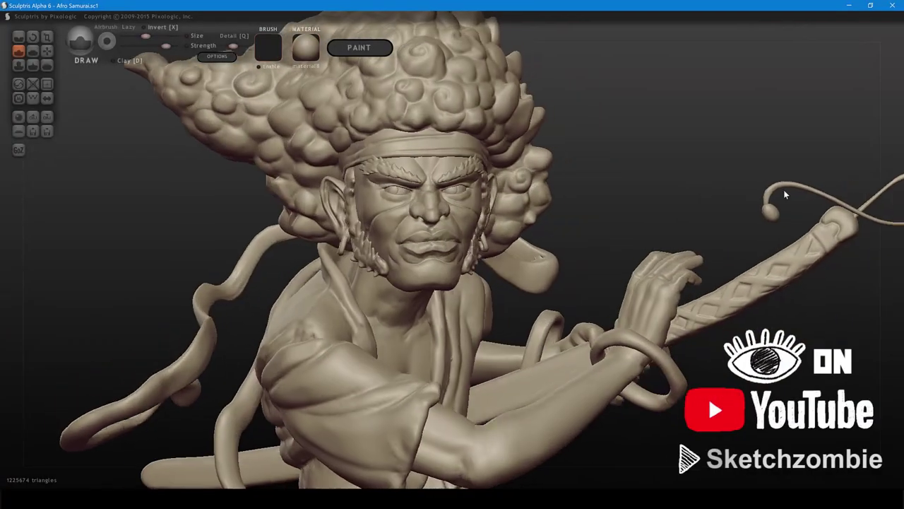
{"action": "left_click_drag", "start_coordinate": [784, 190], "coordinate": [841, 195]}
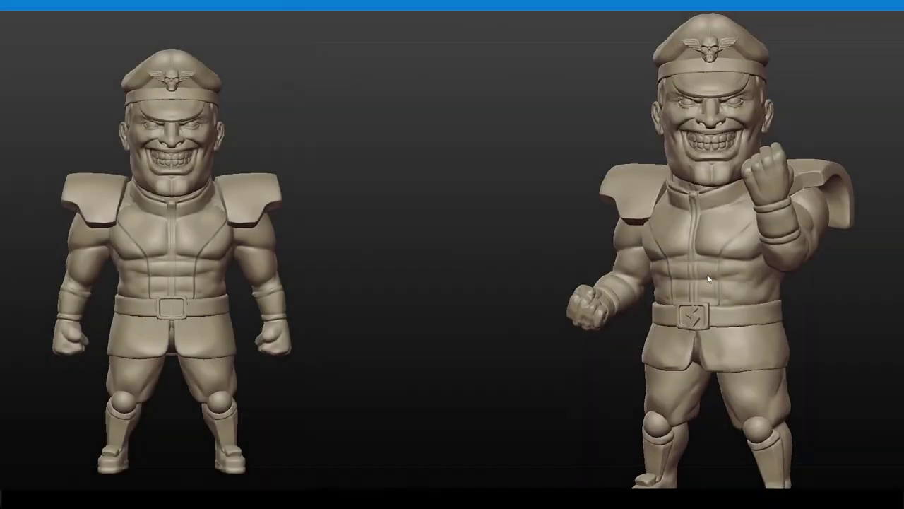
{"action": "right_click_drag", "start_coordinate": [709, 288], "coordinate": [710, 304], "text": "ctrl"}
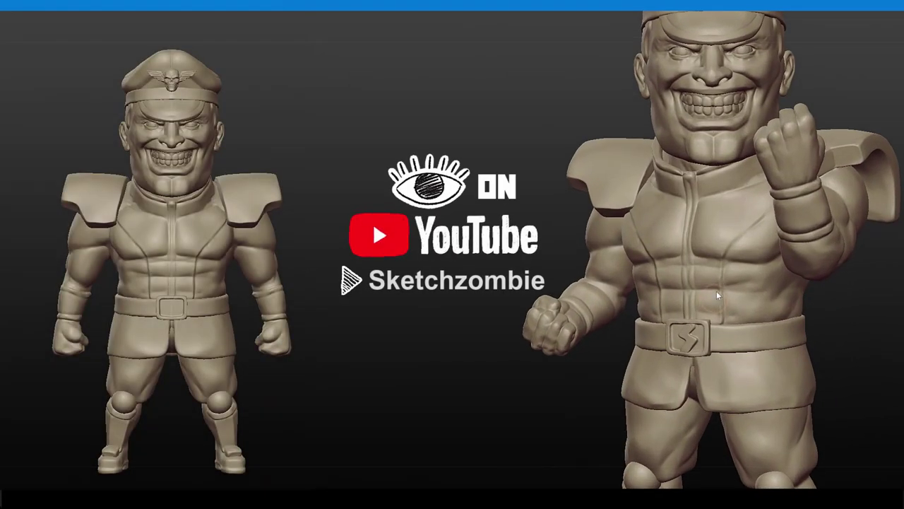
{"action": "mouse_move", "coordinate": [737, 163]}
{"action": "right_mouse_down", "text": "alt"}
{"action": "mouse_move", "coordinate": [726, 264]}
{"action": "mouse_move", "coordinate": [689, 286]}
{"action": "mouse_move", "coordinate": [759, 290]}
{"action": "right_mouse_up", "text": "alt"}
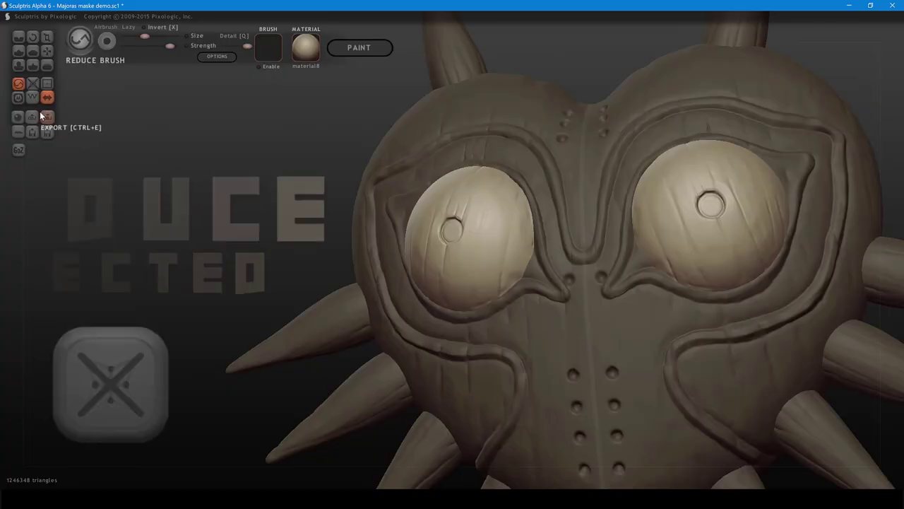
- Show the wireframe and apply Reduce Selected repeatedly to the mask's two selected eyes
{"action": "left_click", "coordinate": [33, 101]}
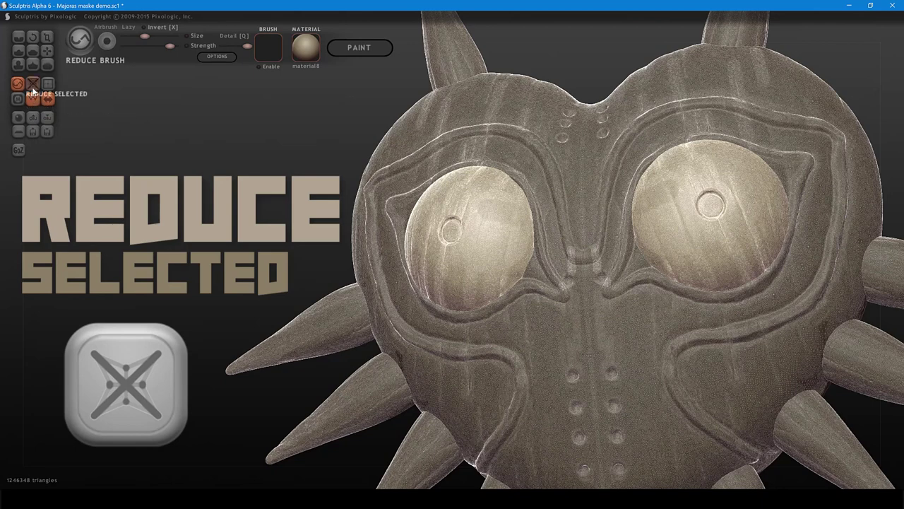
{"action": "left_click", "coordinate": [33, 85]}
{"action": "left_click", "coordinate": [32, 89]}
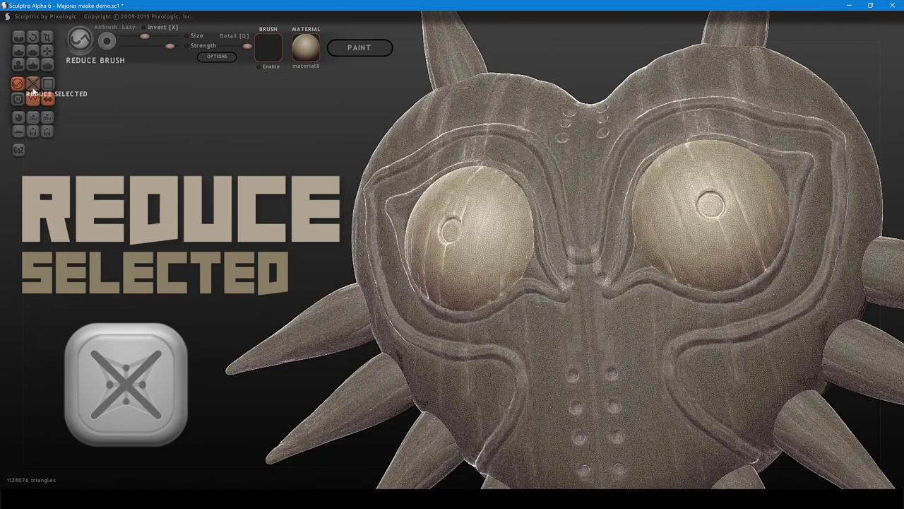
{"action": "left_click", "coordinate": [32, 89]}
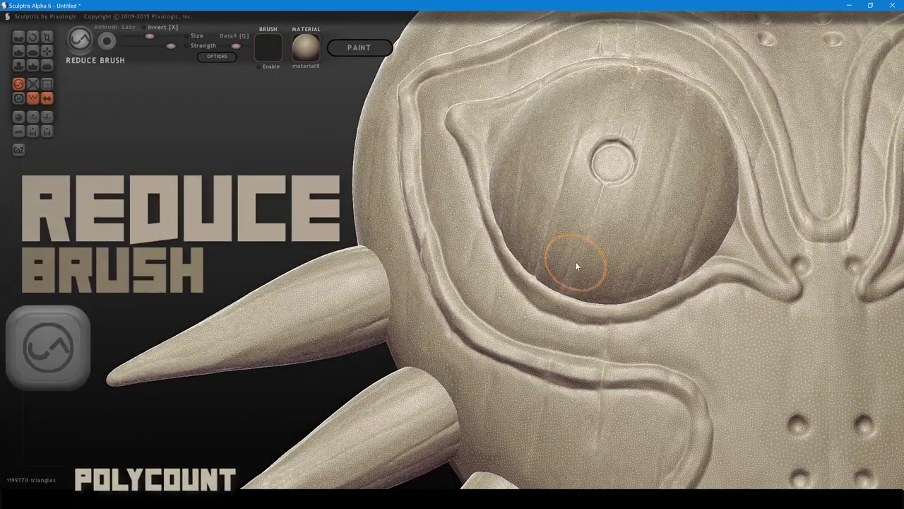
- Thin out the mesh on the lower part of the mask's eye with strokes of the Reduce Brush
{"action": "left_click_drag", "start_coordinate": [575, 261], "coordinate": [598, 207]}
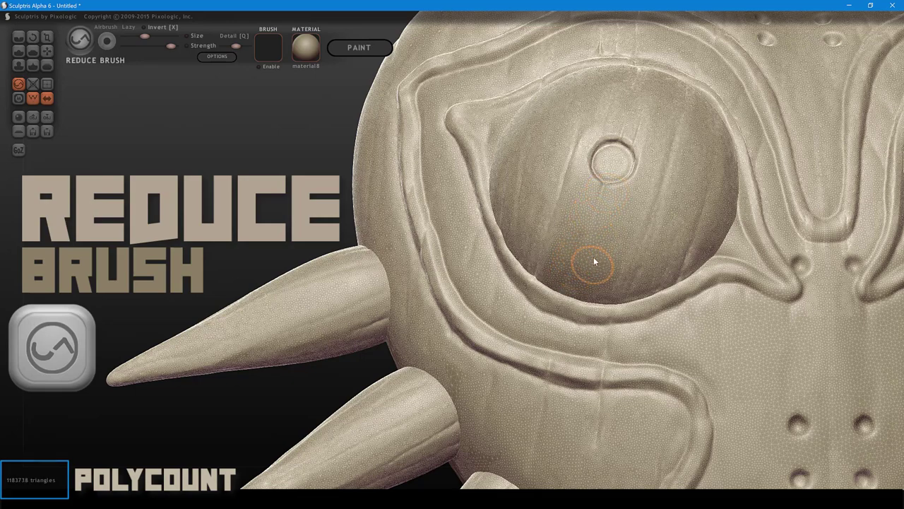
{"action": "mouse_move", "coordinate": [557, 263]}
{"action": "left_mouse_down"}
{"action": "mouse_move", "coordinate": [577, 261]}
{"action": "mouse_move", "coordinate": [583, 227]}
{"action": "left_mouse_up"}
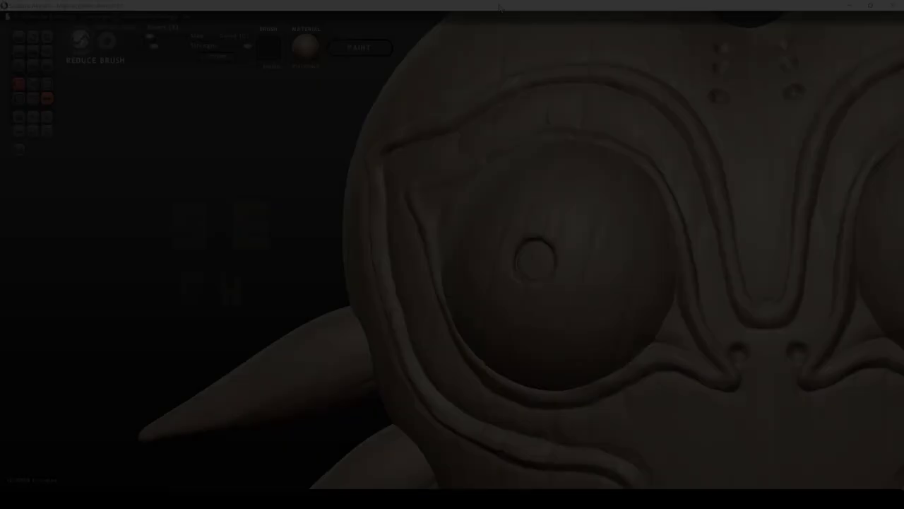
- Show the wireframe and use the Reduce Brush's inverse effect at higher strength to increase mesh density on the mask's eye
{"action": "key", "text": "w"}
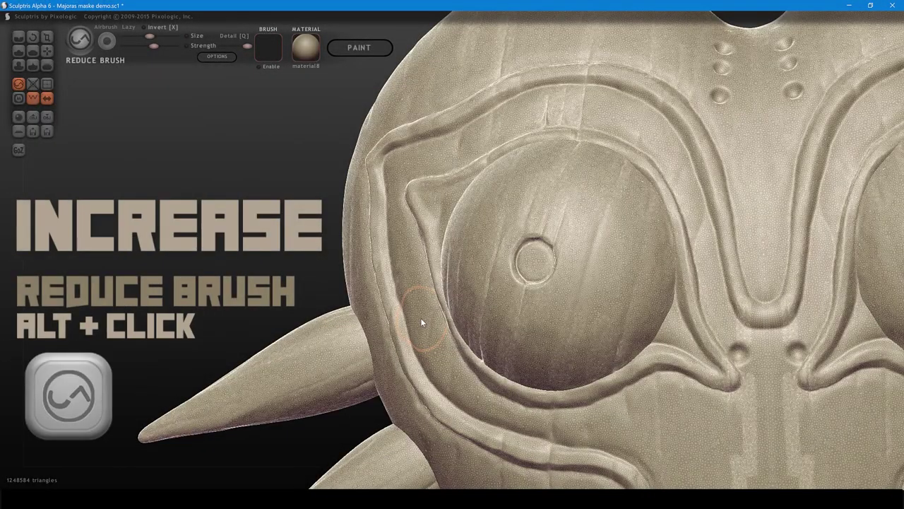
{"action": "key", "text": "space"}
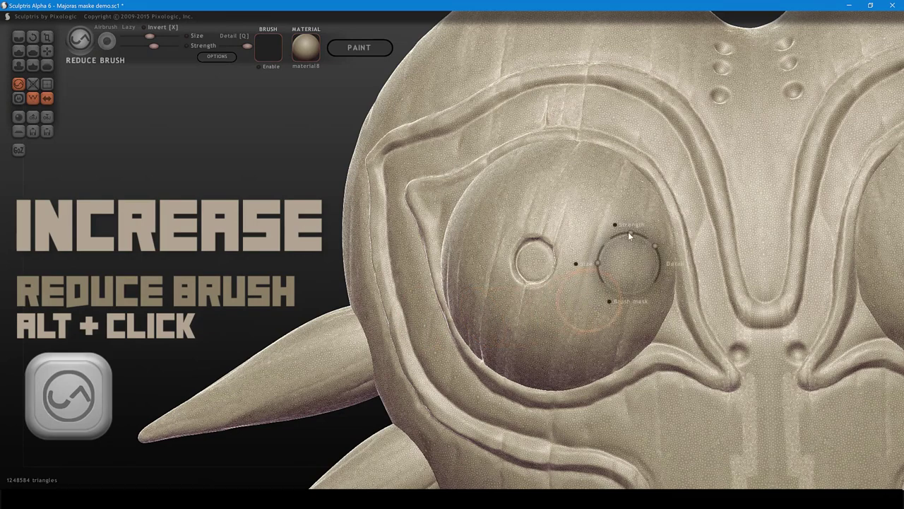
{"action": "left_click", "coordinate": [602, 278], "text": "alt"}
{"action": "mouse_move", "coordinate": [607, 263]}
{"action": "left_mouse_down"}
{"action": "mouse_move", "coordinate": [602, 276]}
{"action": "mouse_move", "coordinate": [630, 277]}
{"action": "left_mouse_up"}
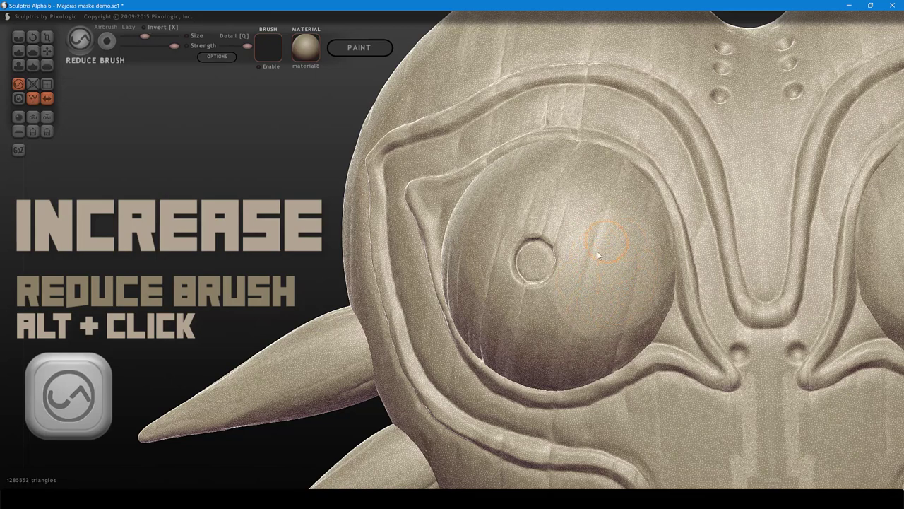
{"action": "left_click_drag", "start_coordinate": [632, 292], "coordinate": [593, 297], "text": "alt"}
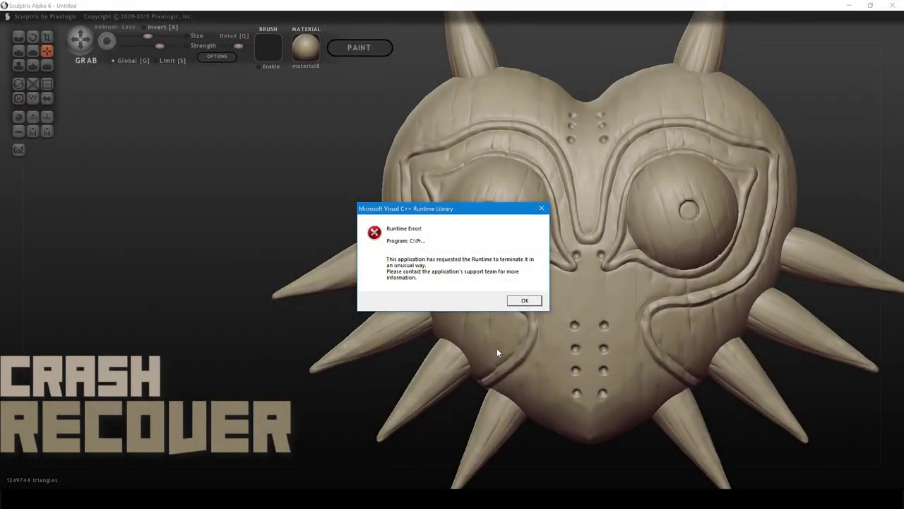
- Relaunch Sculptris after the runtime error to recover the mask sculpt, and open the options
{"action": "left_click", "coordinate": [525, 301]}
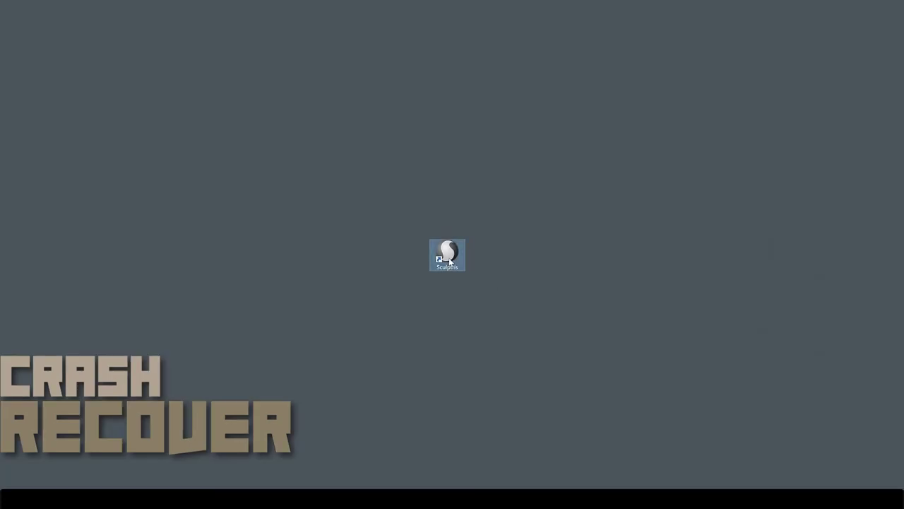
{"action": "double_click", "coordinate": [448, 256]}
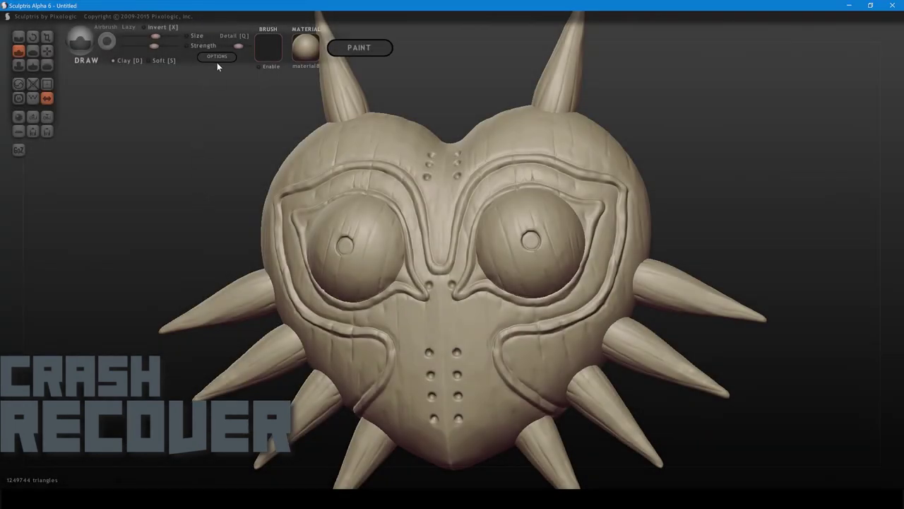
{"action": "left_click", "coordinate": [218, 62]}
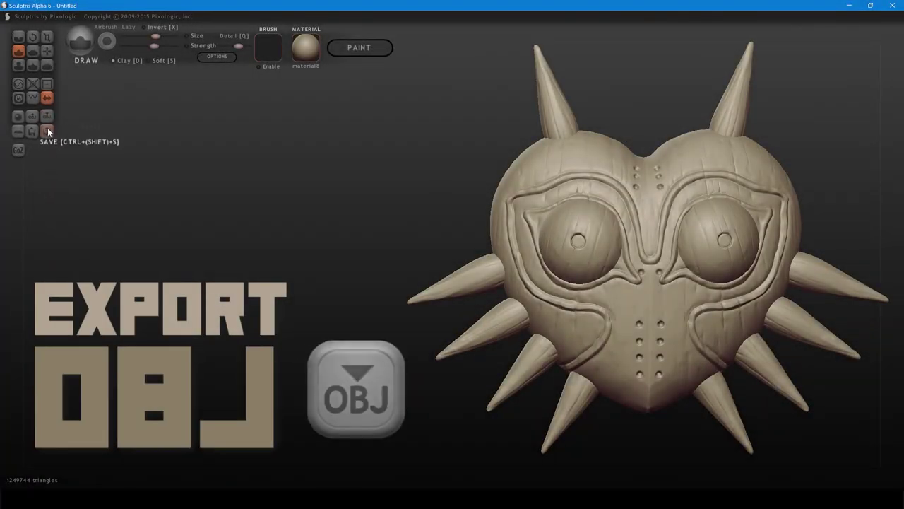
- Set up an export of the mask as a Wavefront OBJ file named Majora
{"action": "left_click", "coordinate": [47, 119]}
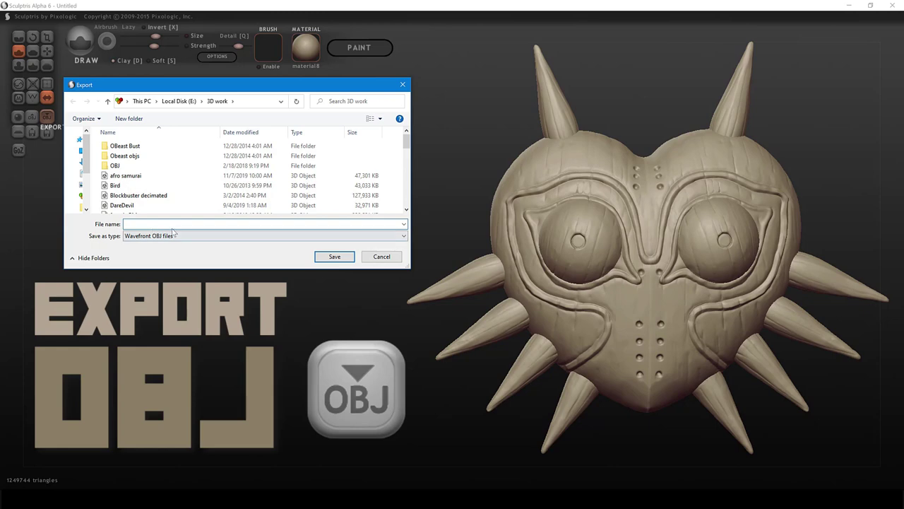
{"action": "type", "text": "Majora"}
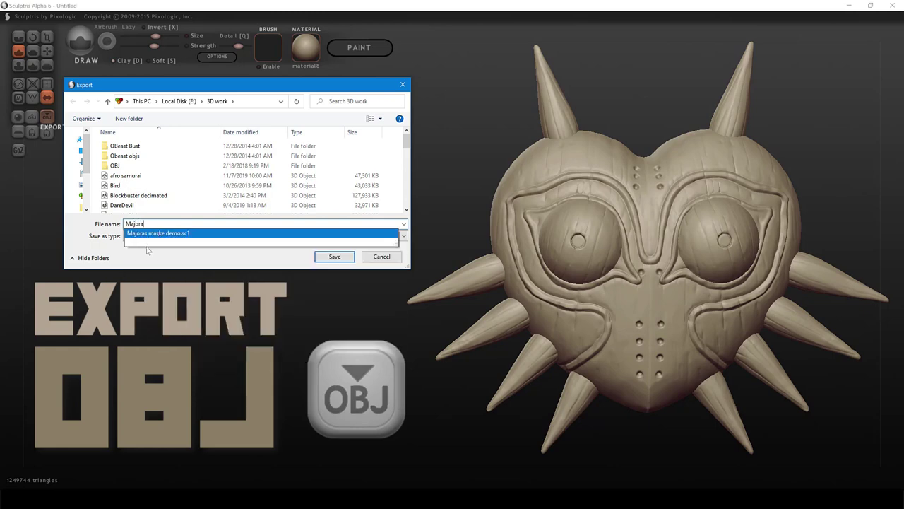
{"action": "left_click", "coordinate": [147, 256]}
{"action": "left_click", "coordinate": [173, 241]}
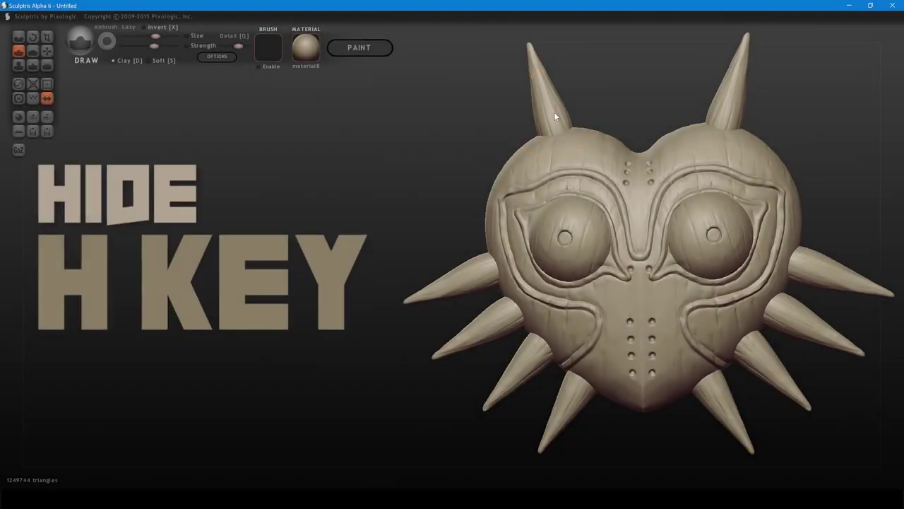
- Hide the mask's top horns and the two upper pairs of side spikes, and unhide everything again
{"action": "key", "text": "h"}
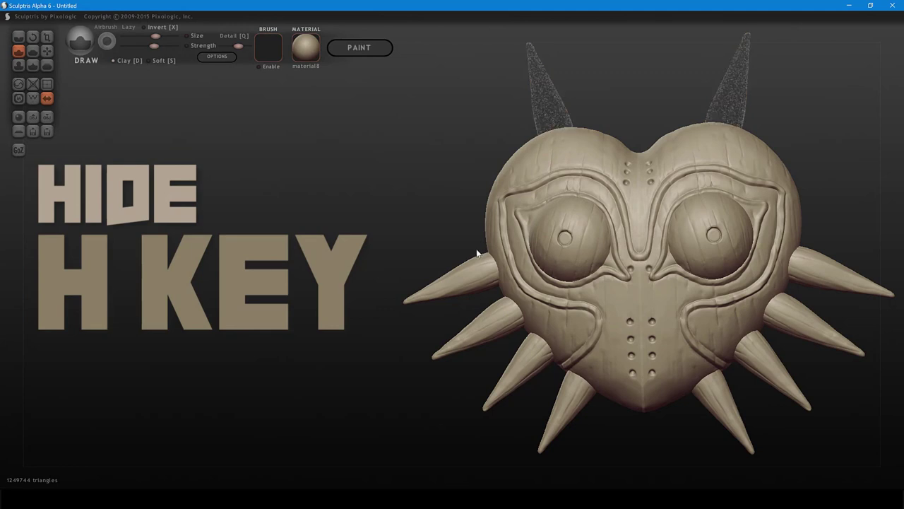
{"action": "key", "text": "h"}
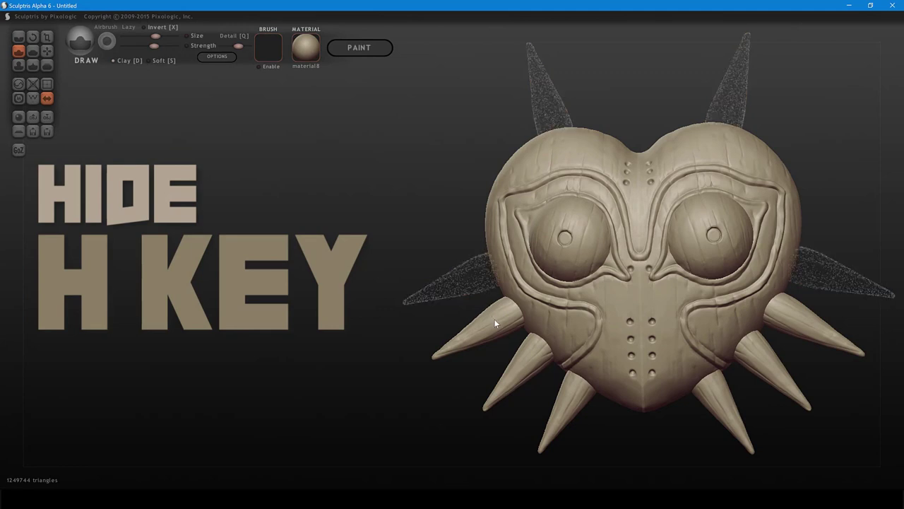
{"action": "key", "text": "h"}
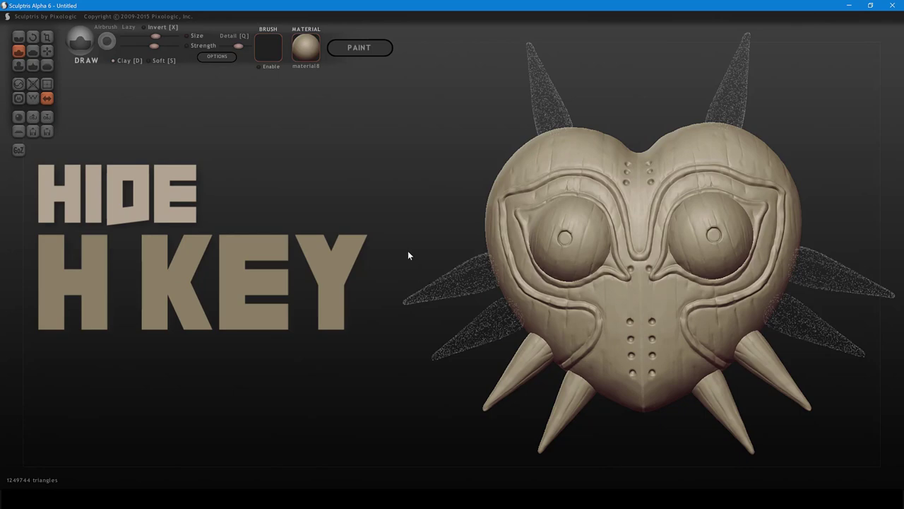
{"action": "key", "text": "ctrl+h"}
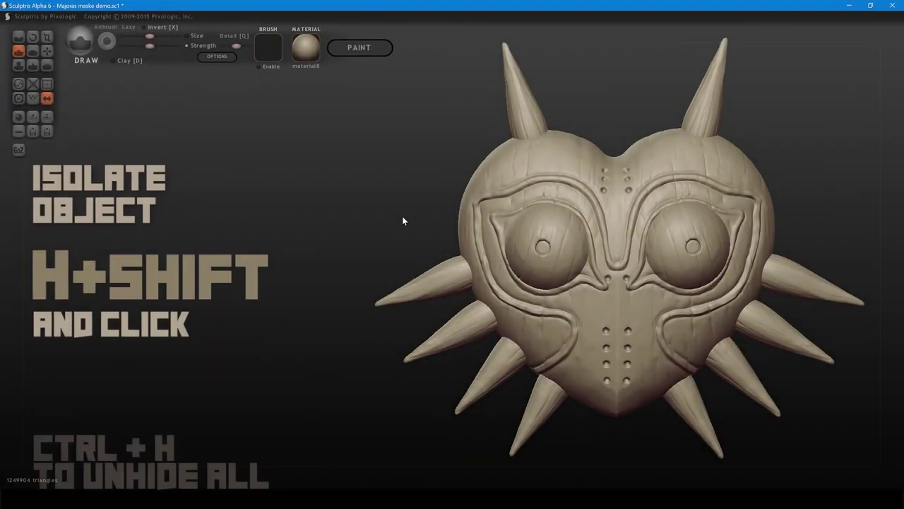
- Isolate the mask's eyes and hide a rectangular region across the brow and upper eye, unhiding everything after each
{"action": "left_click", "coordinate": [563, 227], "text": "shift"}
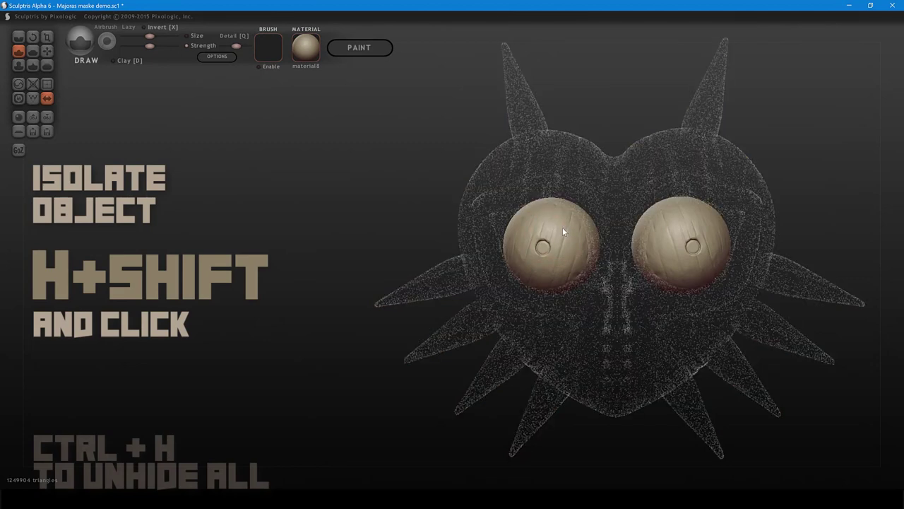
{"action": "key", "text": "ctrl+h"}
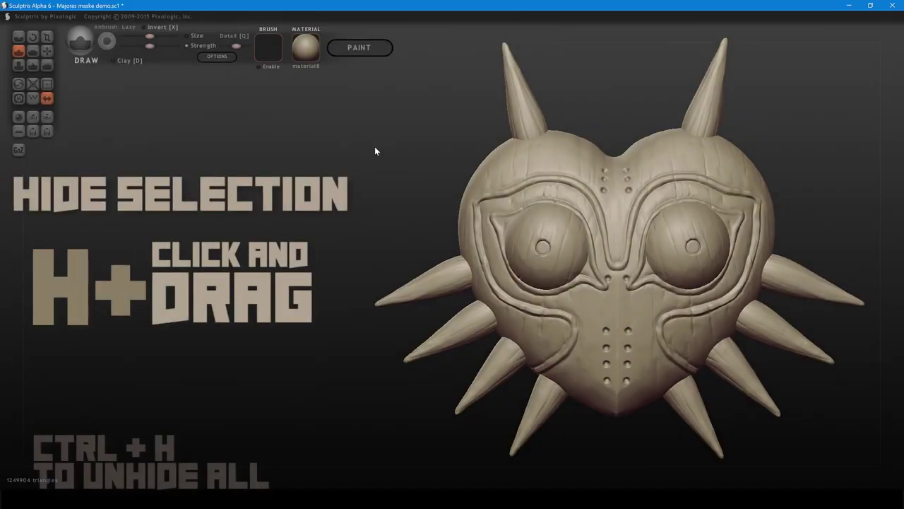
{"action": "left_click_drag", "start_coordinate": [424, 152], "coordinate": [561, 247]}
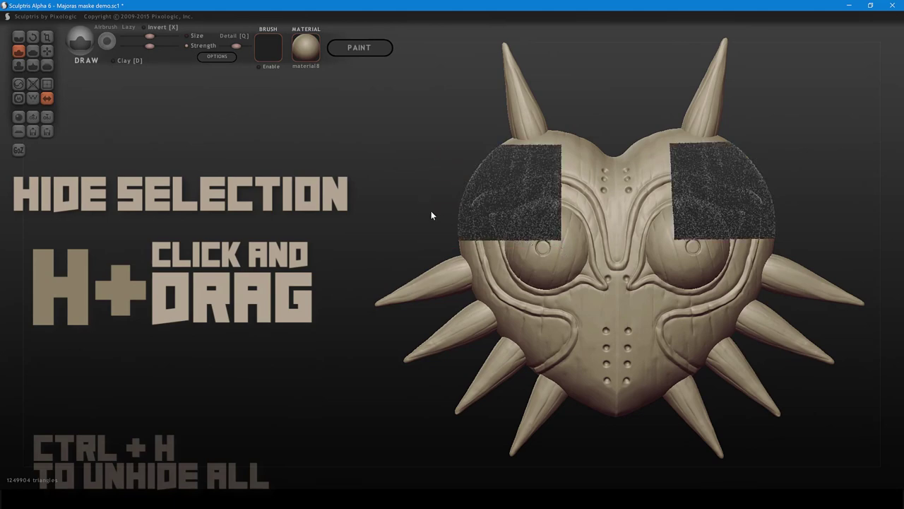
{"action": "key", "text": "ctrl+h"}
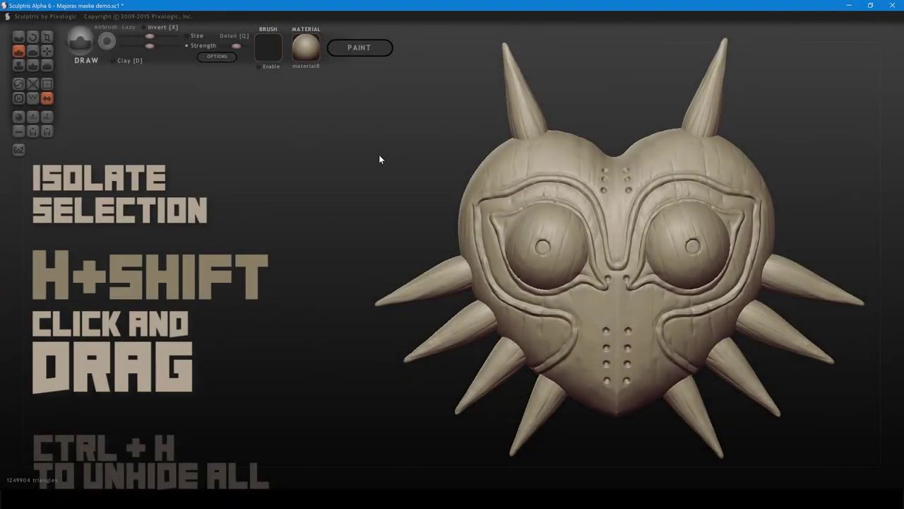
- Isolate a rectangular region of the mask covering the brow, the eye and the upper cheek
{"action": "left_click_drag", "start_coordinate": [379, 152], "coordinate": [564, 311], "text": "shift"}
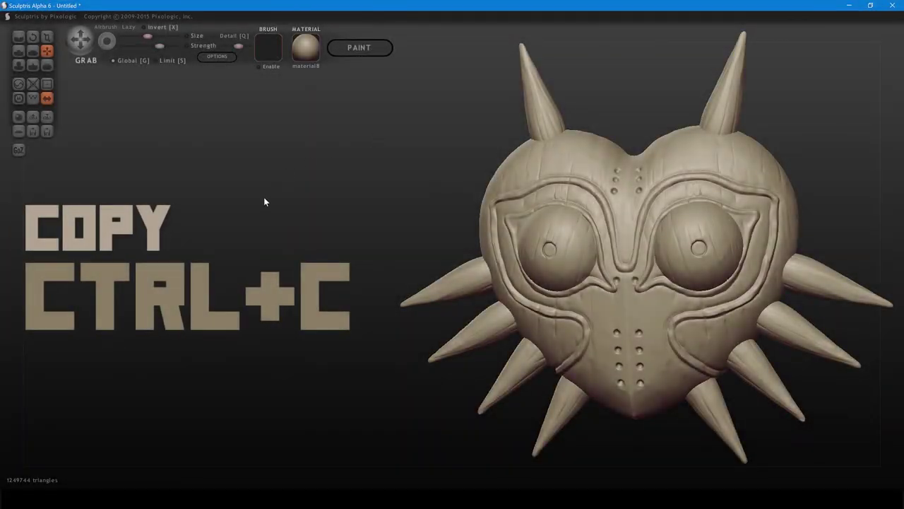
- Select the mask's two top horns and copy them
{"action": "key", "text": "ctrl+c"}
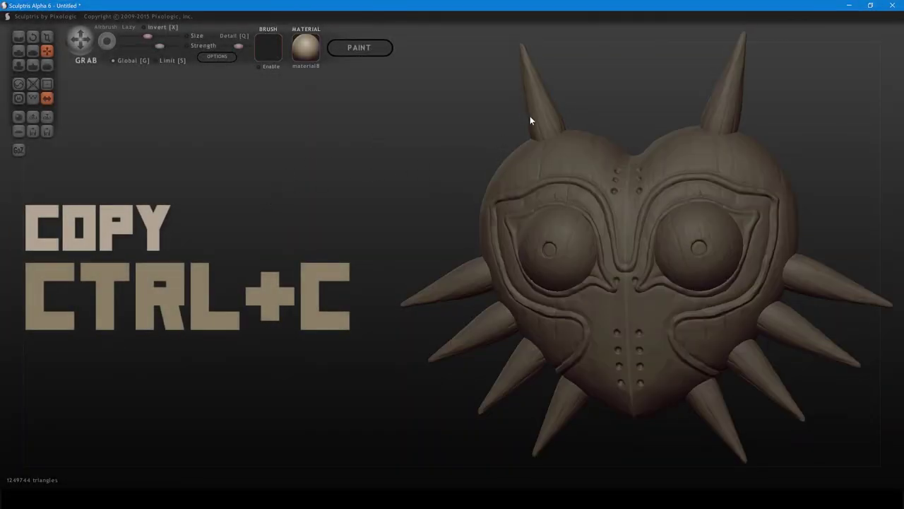
{"action": "left_click", "coordinate": [530, 116], "text": "ctrl"}
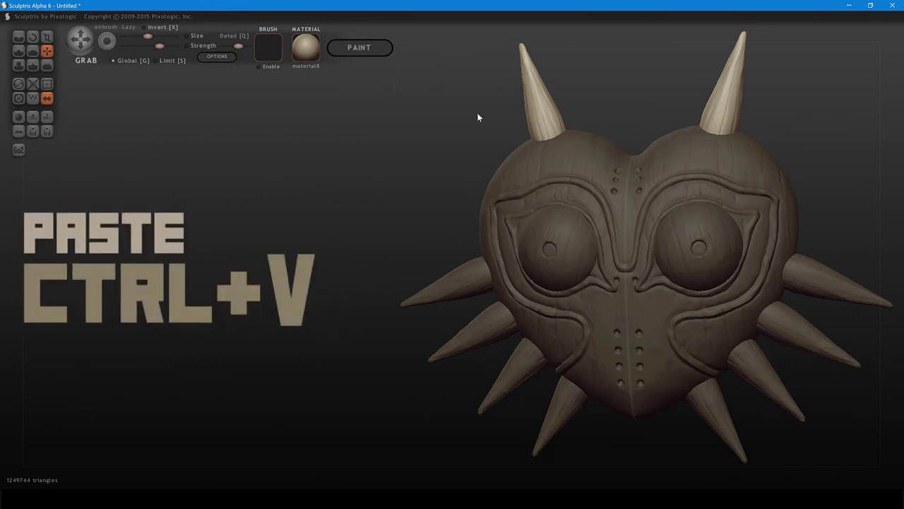
- Paste the copied pair of top horns into the scene
{"action": "key", "text": "ctrl+v"}
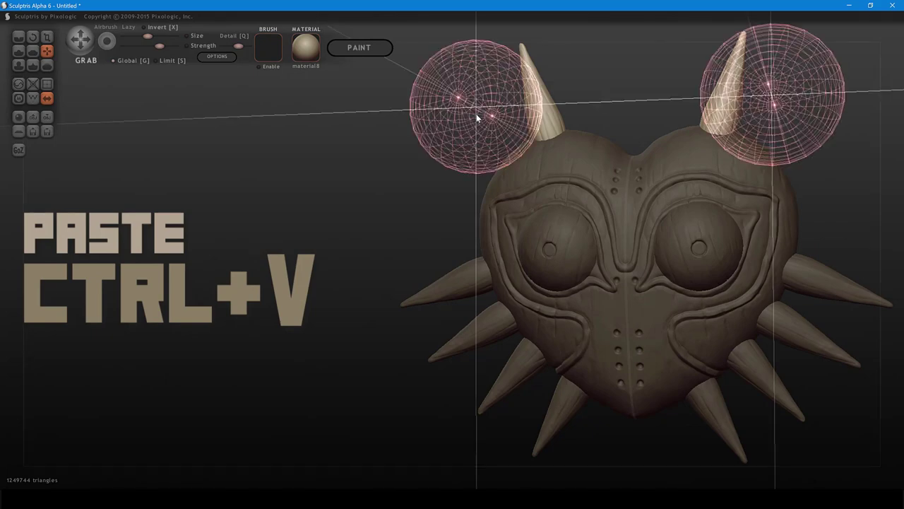
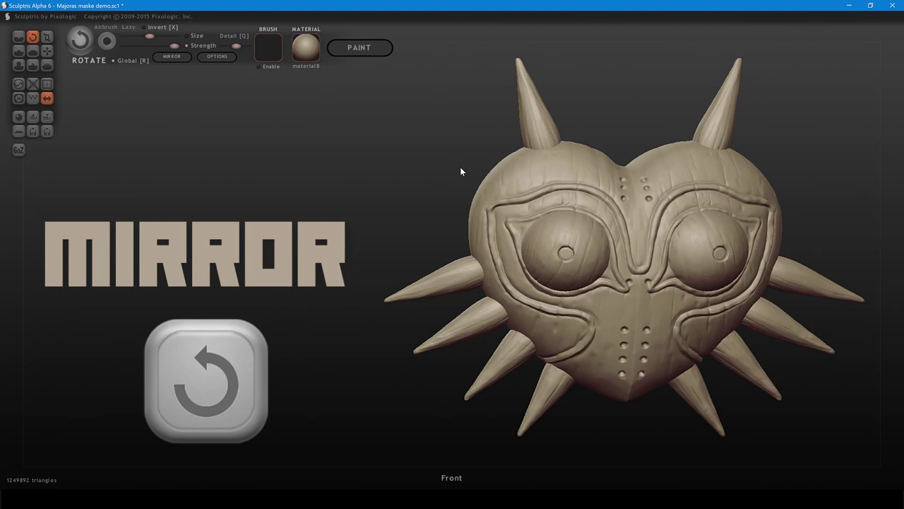
- Mirror the whole face model twice with the Rotate tool, and once more with its entire surface masked
{"action": "left_click_drag", "start_coordinate": [460, 167], "coordinate": [448, 159]}
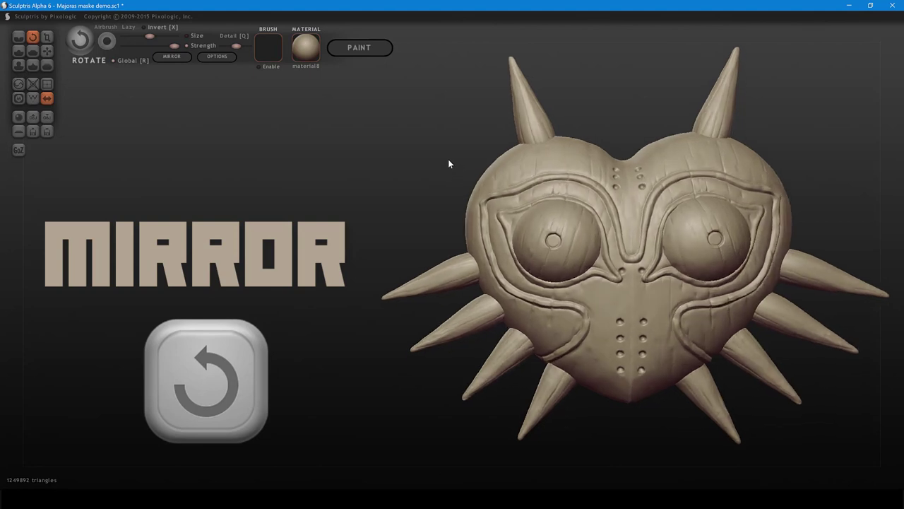
{"action": "left_click", "coordinate": [183, 59]}
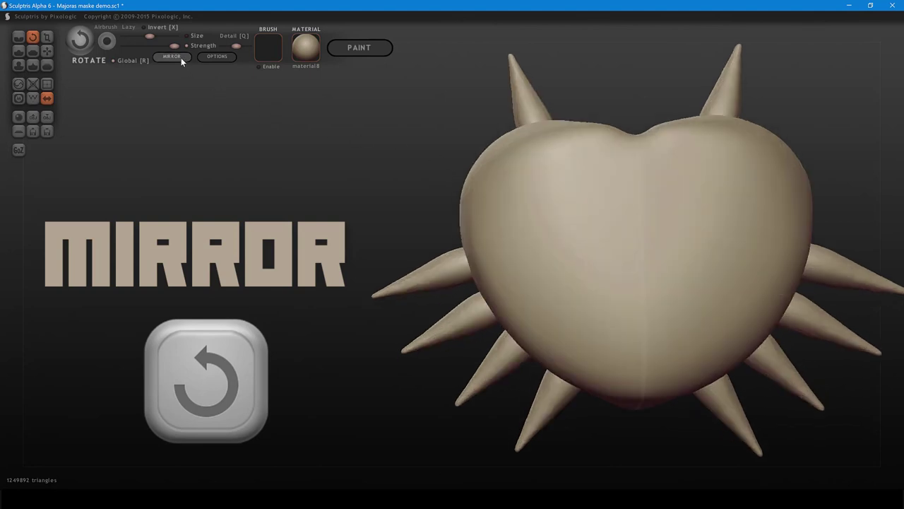
{"action": "left_click", "coordinate": [181, 57]}
{"action": "left_click", "coordinate": [438, 142], "text": "ctrl"}
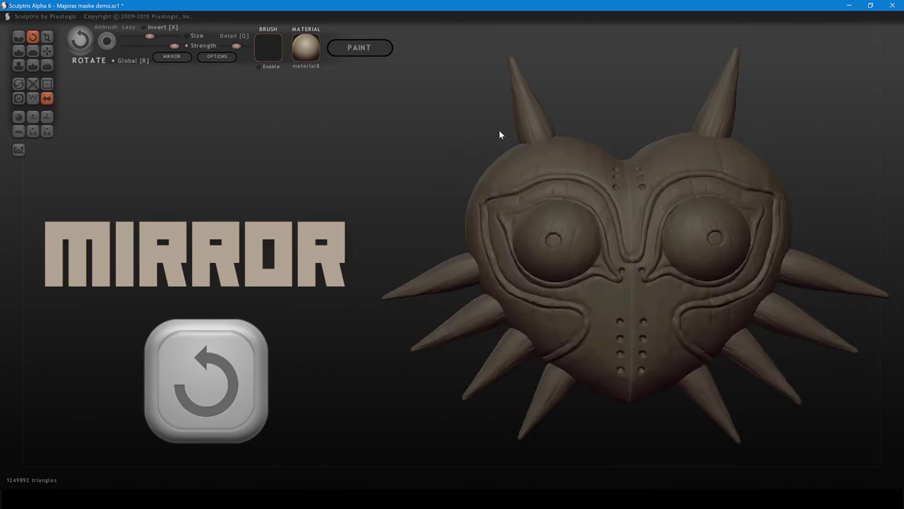
{"action": "left_click", "coordinate": [181, 57]}
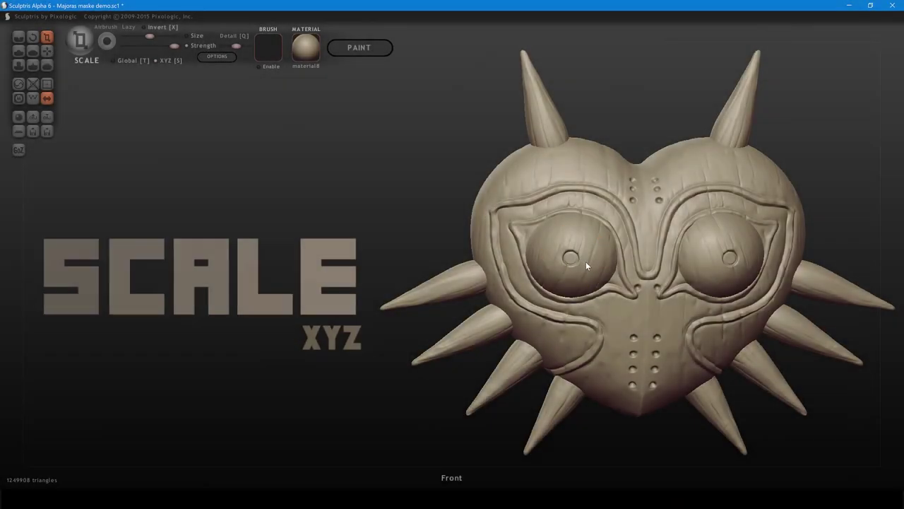
- Try scaling the model from the eye with the Scale tool's XYZ and Global options, undoing each attempt
{"action": "left_click_drag", "start_coordinate": [683, 290], "coordinate": [575, 257]}
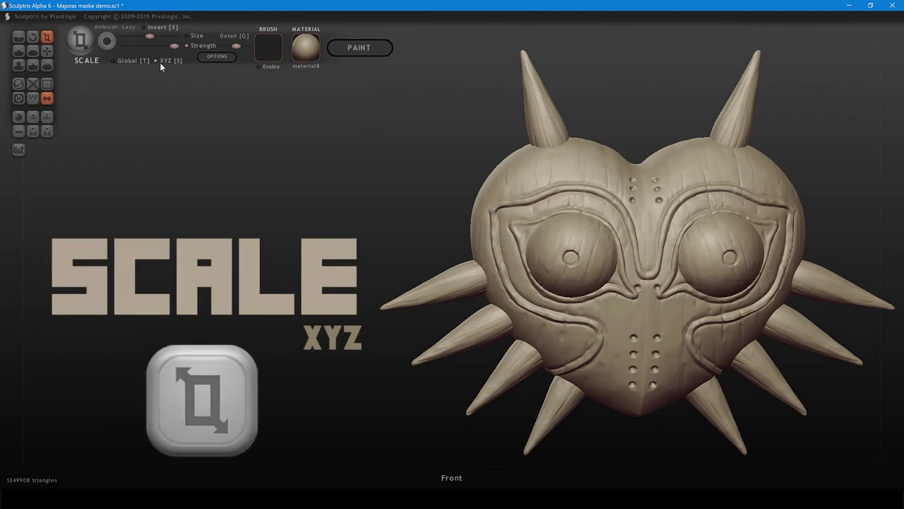
{"action": "left_click_drag", "start_coordinate": [571, 257], "coordinate": [612, 210]}
{"action": "key", "text": "ctrl+z"}
{"action": "left_click_drag", "start_coordinate": [254, 159], "coordinate": [277, 181]}
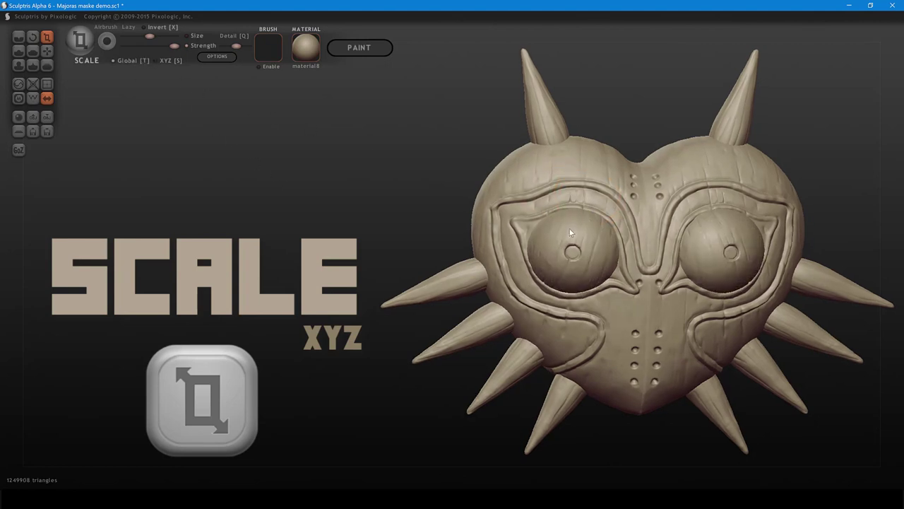
{"action": "left_click_drag", "start_coordinate": [569, 230], "coordinate": [588, 306]}
{"action": "key", "text": "ctrl+z"}
{"action": "left_click_drag", "start_coordinate": [429, 222], "coordinate": [445, 236]}
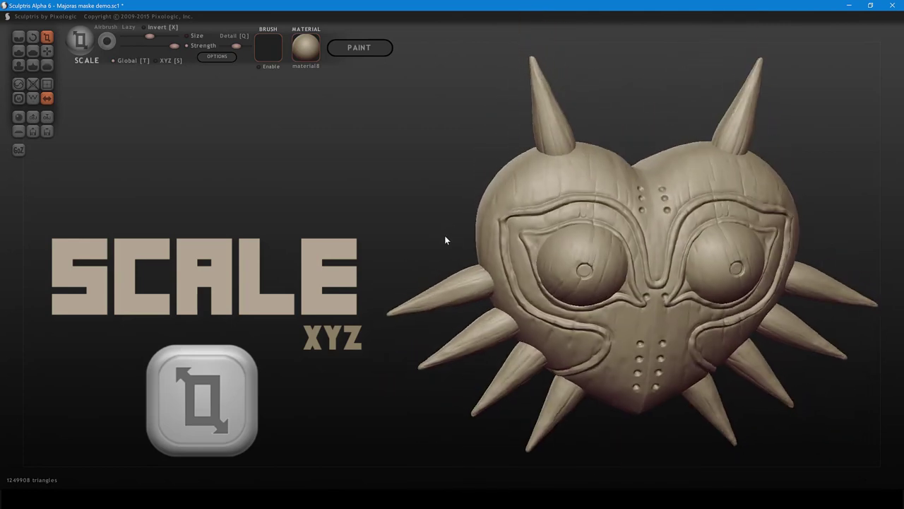
{"action": "right_click_drag", "start_coordinate": [445, 240], "coordinate": [712, 246]}
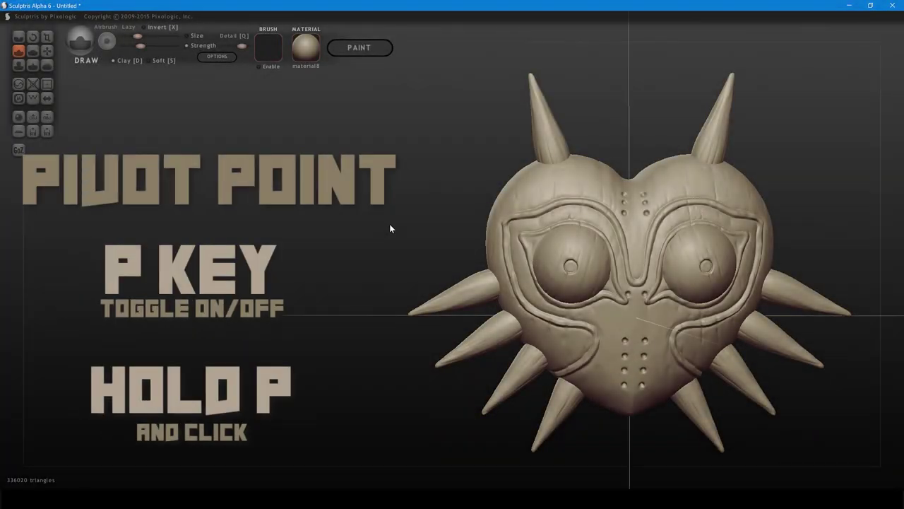
- Place the pivot point on the forehead just below one top horn, and rotate and scale the model around it
{"action": "key", "text": "p"}
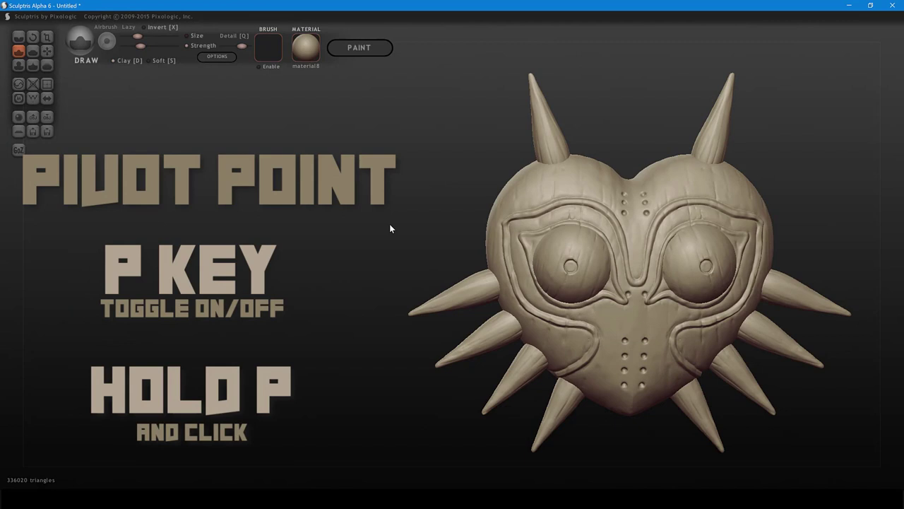
{"action": "key", "text": "p"}
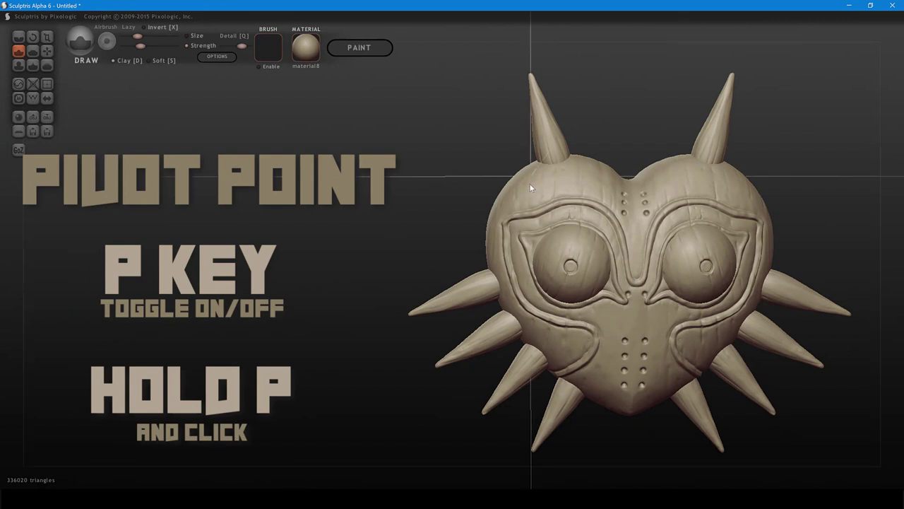
{"action": "key", "text": "2"}
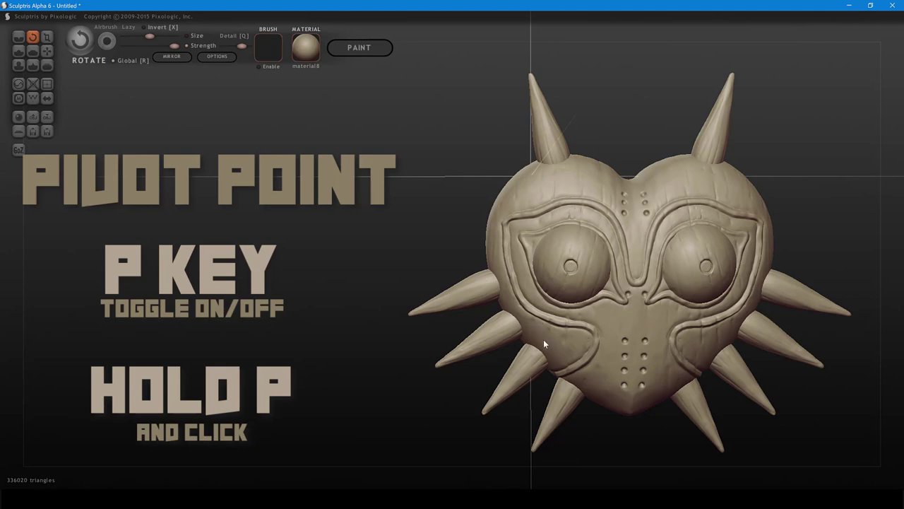
{"action": "left_click_drag", "start_coordinate": [543, 339], "coordinate": [506, 311]}
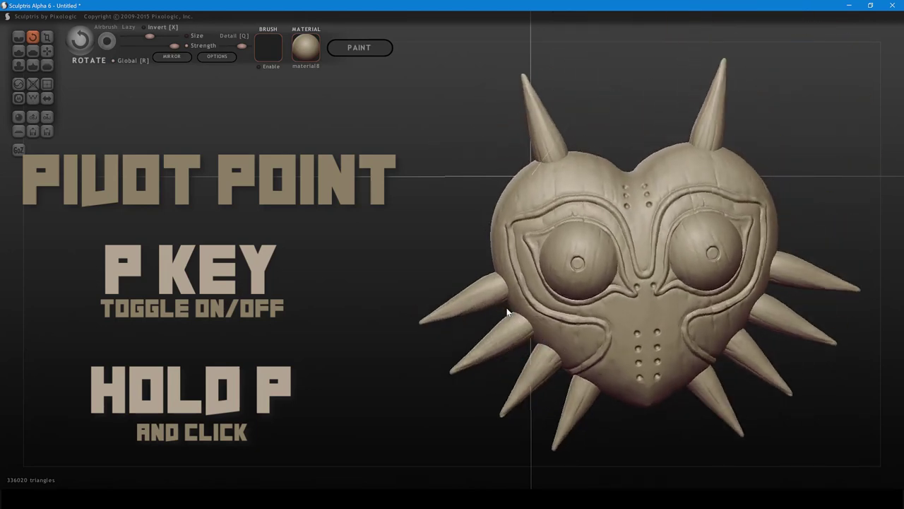
{"action": "key", "text": "3"}
{"action": "left_click_drag", "start_coordinate": [606, 361], "coordinate": [592, 387]}
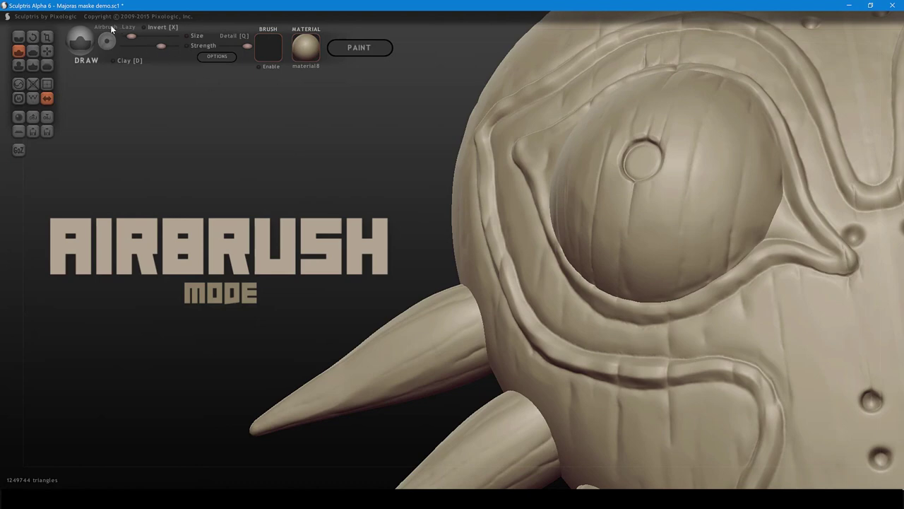
- Enable Airbrush for the Draw brush and build up a symmetrical peg on the cheek below the eye's inner corner
{"action": "left_click", "coordinate": [108, 27]}
{"action": "left_click_drag", "start_coordinate": [778, 327], "coordinate": [780, 329]}
{"action": "mouse_move", "coordinate": [780, 329]}
{"action": "middle_mouse_down"}
{"action": "mouse_move", "coordinate": [794, 320]}
{"action": "mouse_move", "coordinate": [794, 289]}
{"action": "mouse_move", "coordinate": [741, 281]}
{"action": "middle_mouse_up"}
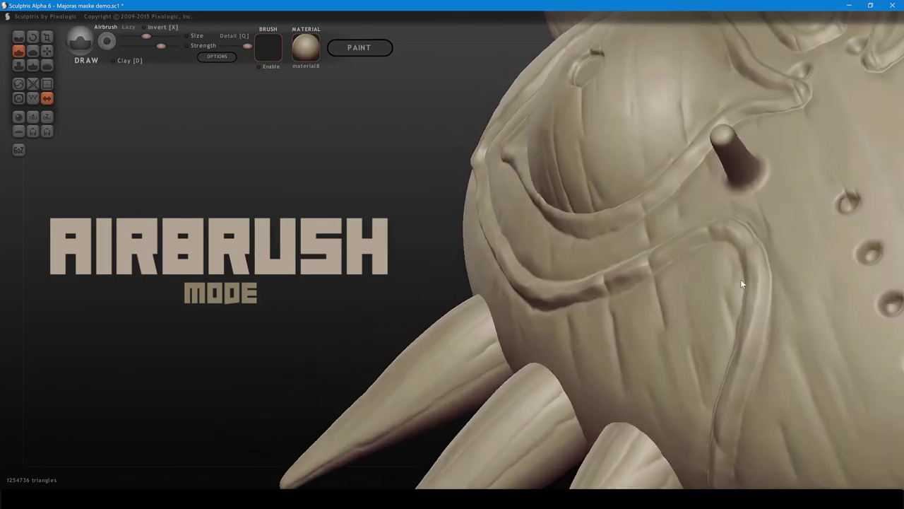
{"action": "mouse_move", "coordinate": [741, 279]}
{"action": "right_mouse_down"}
{"action": "mouse_move", "coordinate": [700, 313]}
{"action": "mouse_move", "coordinate": [711, 326]}
{"action": "right_mouse_up"}
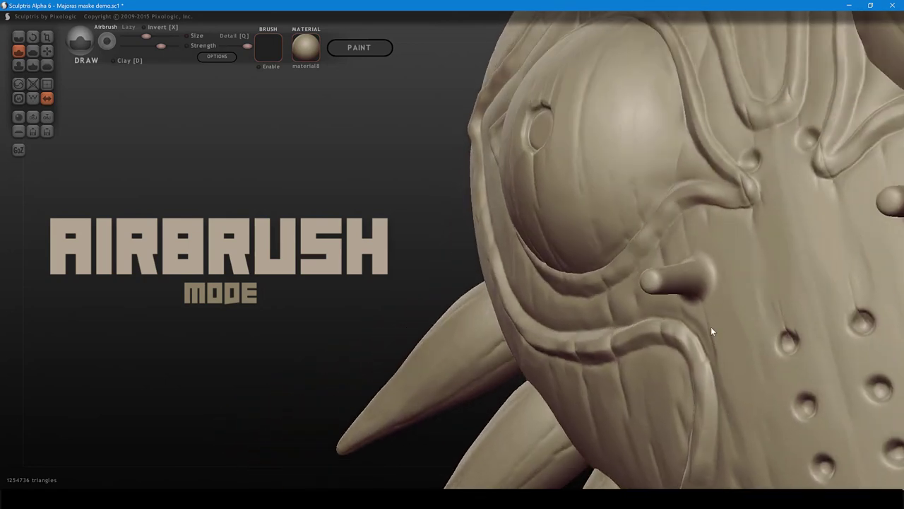
- Enable Clay together with Airbrush and add a flat round bump beside the peg on the cheek
{"action": "left_click", "coordinate": [114, 61]}
{"action": "left_click", "coordinate": [751, 267]}
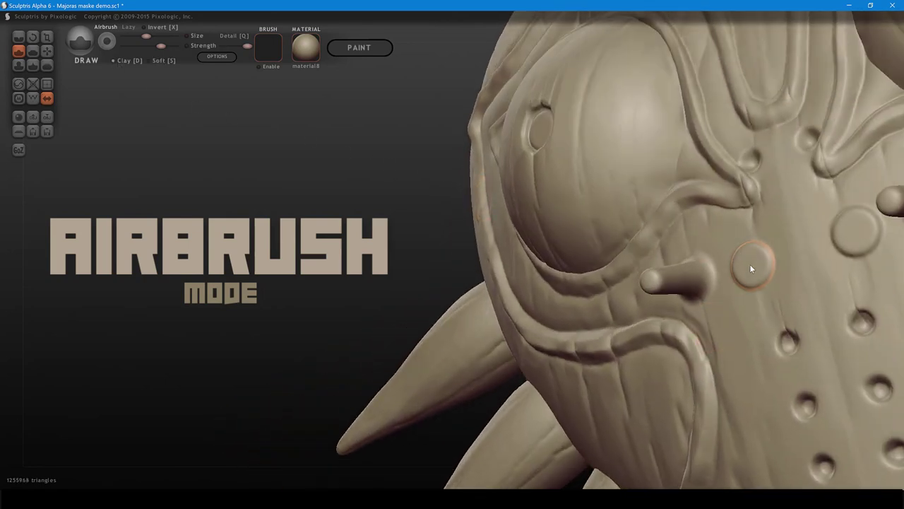
{"action": "left_click_drag", "start_coordinate": [751, 267], "coordinate": [751, 267]}
{"action": "left_click", "coordinate": [750, 267], "text": "ctrl"}
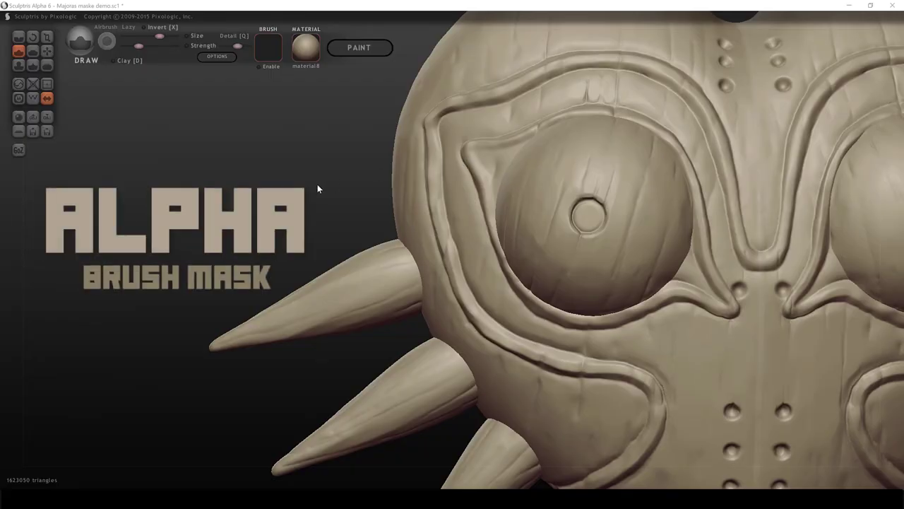
- Load the alpha image tex (6) from the Alphas folder and choose it as the brush texture
{"action": "left_click", "coordinate": [318, 184]}
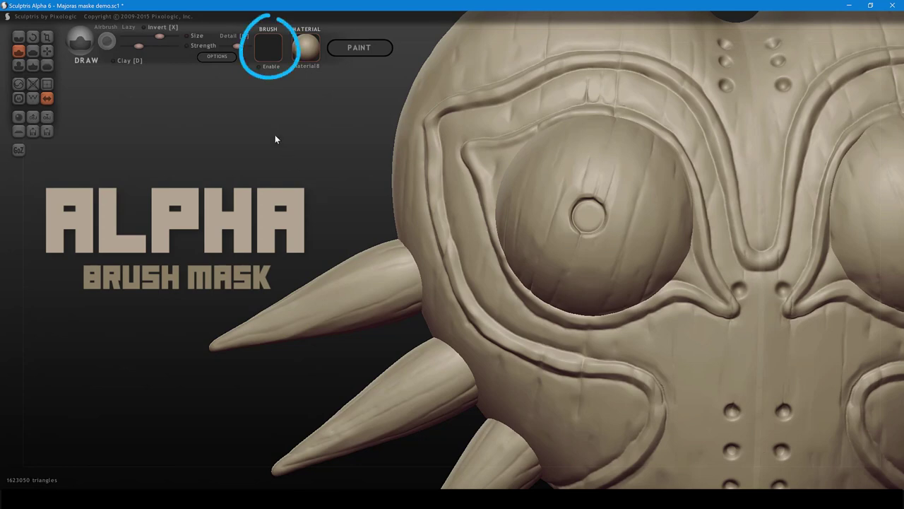
{"action": "left_click", "coordinate": [262, 48]}
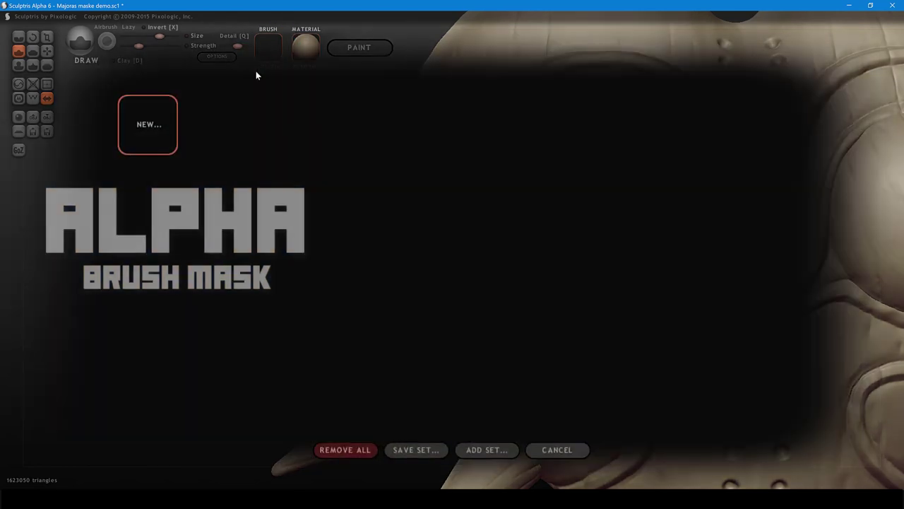
{"action": "left_click", "coordinate": [156, 129]}
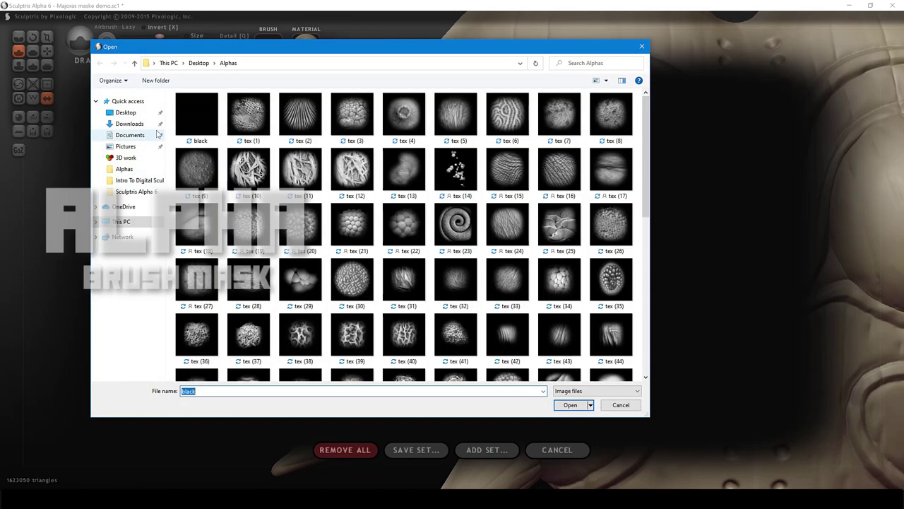
{"action": "left_click", "coordinate": [507, 115]}
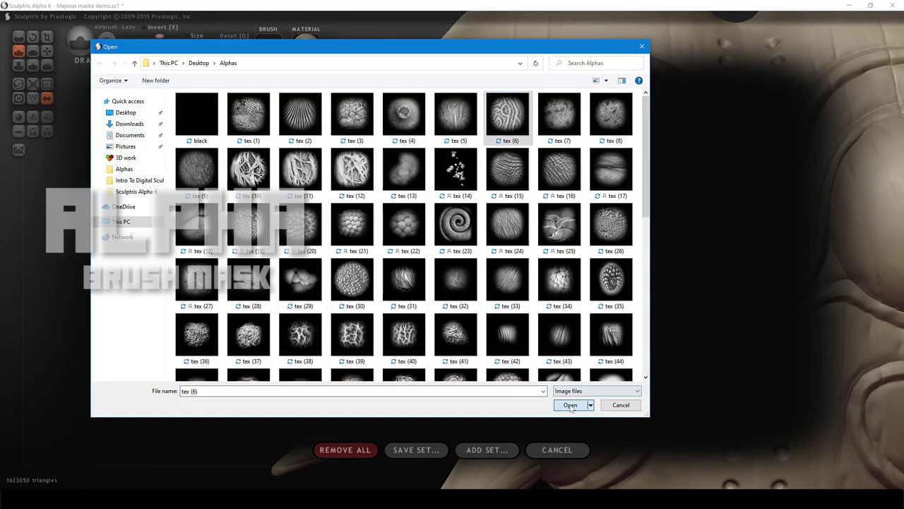
{"action": "left_click", "coordinate": [569, 404]}
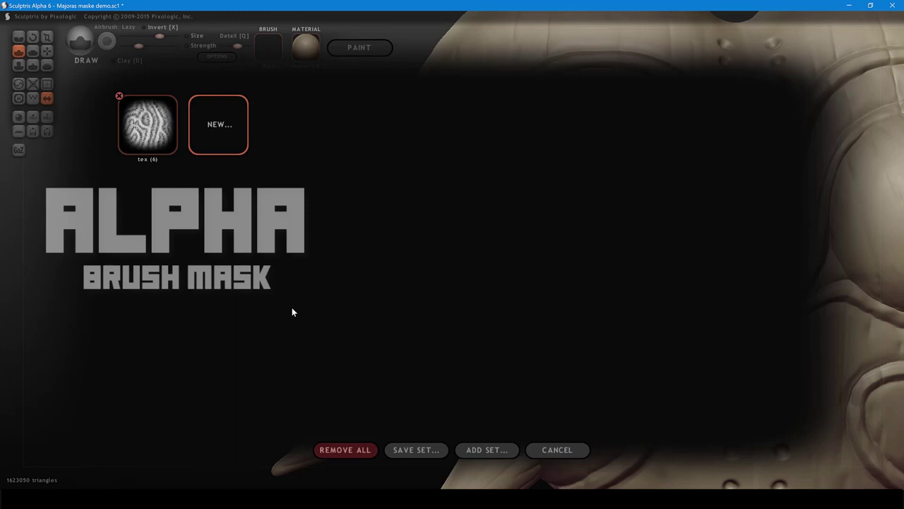
{"action": "left_click", "coordinate": [155, 127]}
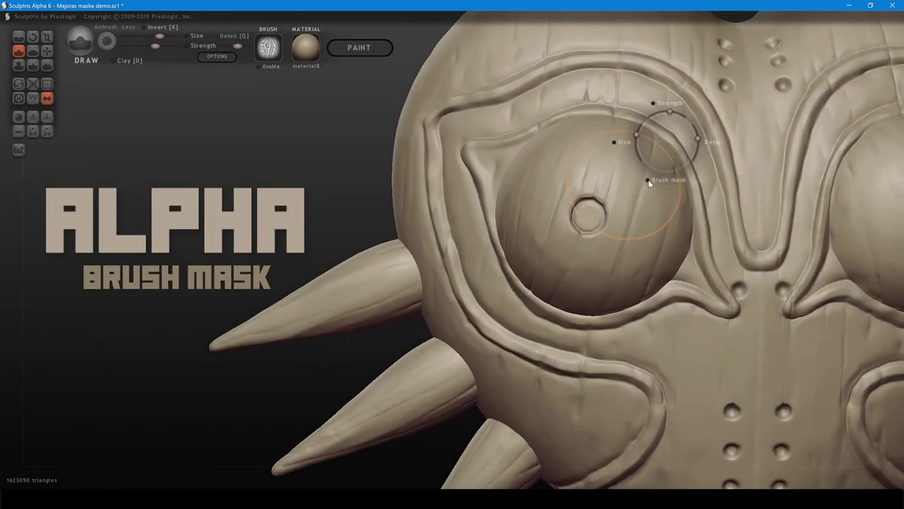
- Enable the brush mask, turn it off, and enable it again
{"action": "left_click", "coordinate": [647, 180]}
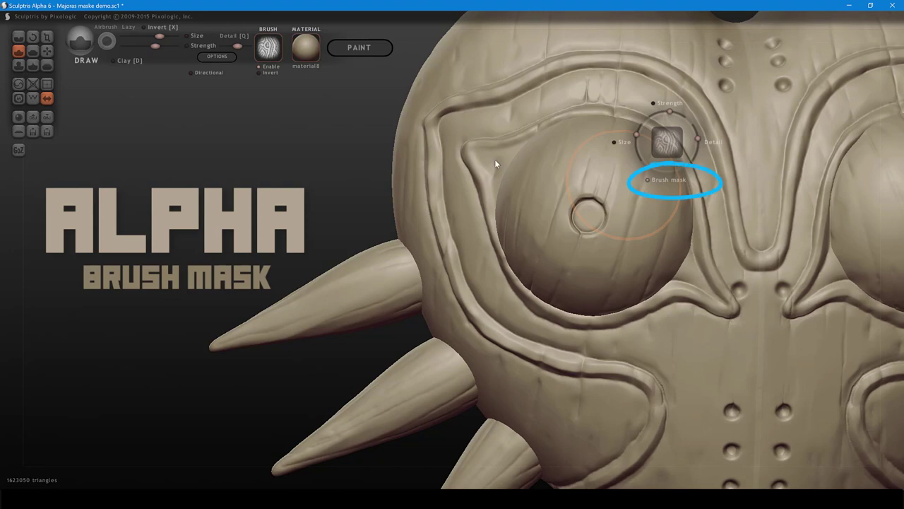
{"action": "left_click", "coordinate": [259, 66]}
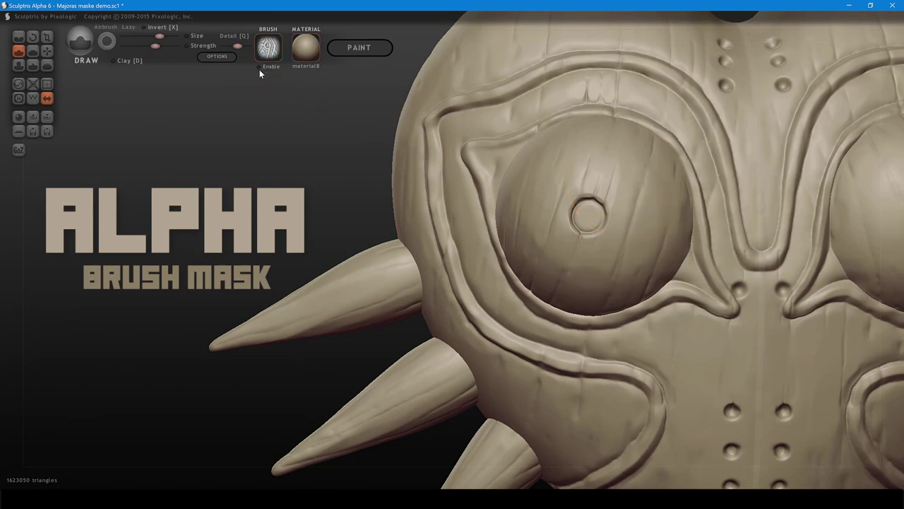
{"action": "left_click", "coordinate": [259, 68]}
- Try stamping the tex (6) pattern on the upper part of the eye and undo the strokes
{"action": "left_click", "coordinate": [623, 181]}
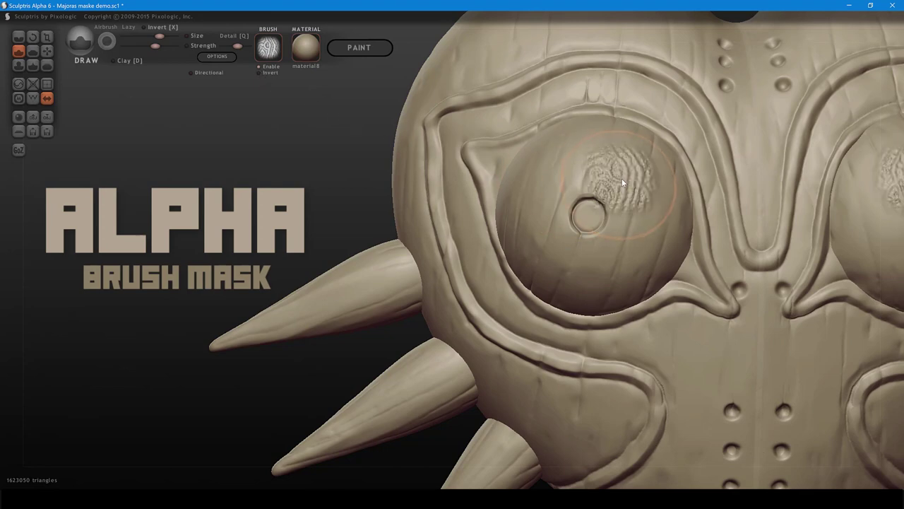
{"action": "left_click_drag", "start_coordinate": [622, 181], "coordinate": [637, 240]}
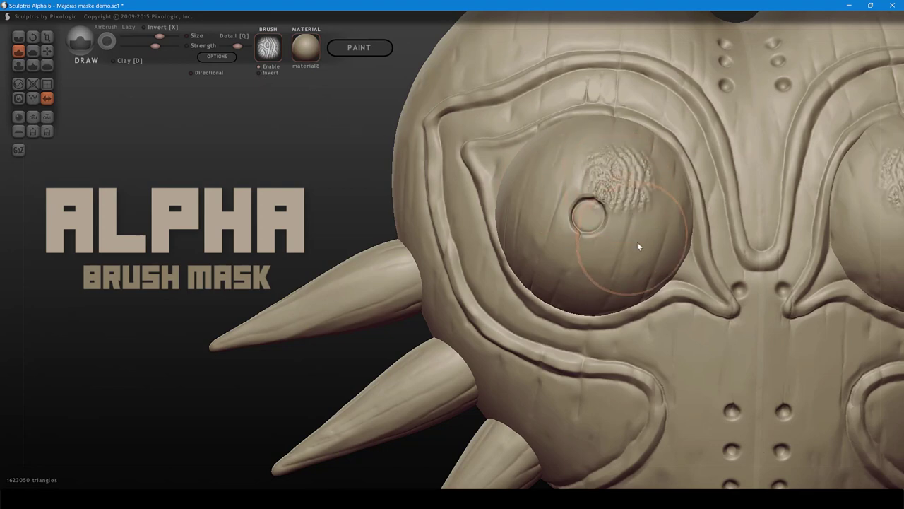
{"action": "key", "text": "ctrl+z"}
{"action": "key", "text": "ctrl+z"}
- Reduce the brush size and draw the tex (6) pattern across the eyeball
{"action": "scroll", "coordinate": [598, 156], "scroll_direction": "down", "scroll_amount": 3, "text": "shift"}
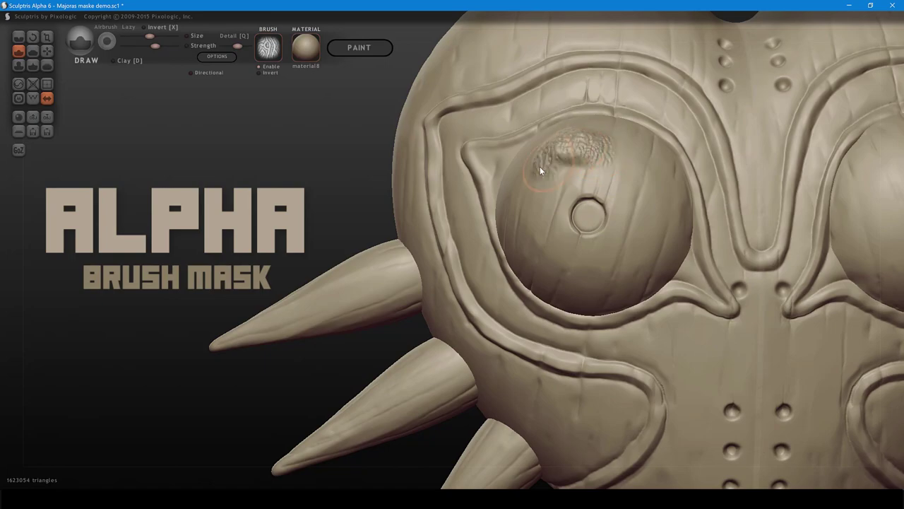
{"action": "left_click_drag", "start_coordinate": [537, 239], "coordinate": [618, 272]}
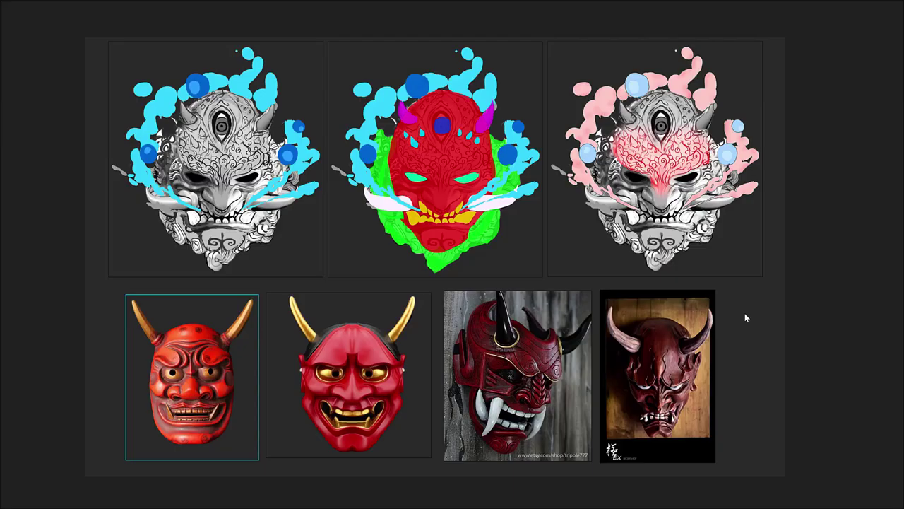
- On the mask reference board, move the first mask photo of the lower row slightly up and away from its neighbour
{"action": "left_click", "coordinate": [745, 314]}
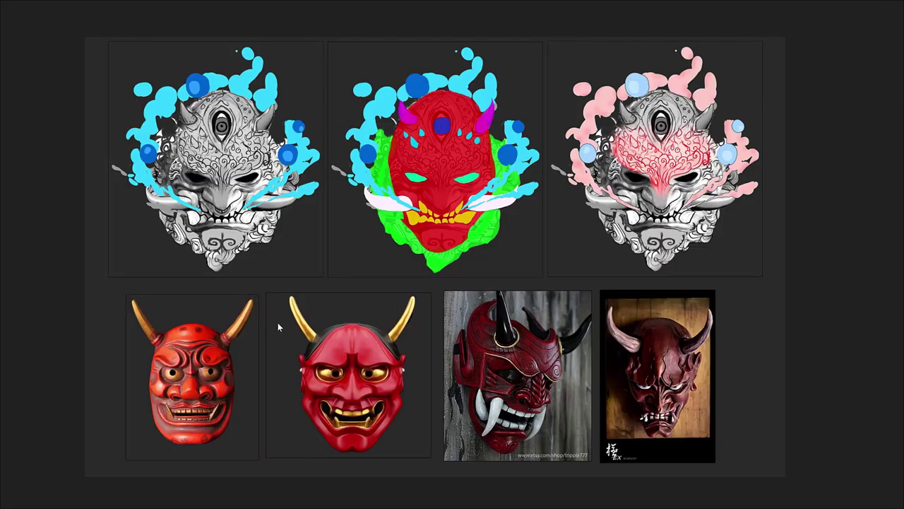
{"action": "left_click", "coordinate": [210, 325]}
{"action": "mouse_move", "coordinate": [211, 323]}
{"action": "left_mouse_down"}
{"action": "mouse_move", "coordinate": [190, 324]}
{"action": "mouse_move", "coordinate": [212, 310]}
{"action": "mouse_move", "coordinate": [198, 326]}
{"action": "mouse_move", "coordinate": [286, 323]}
{"action": "mouse_move", "coordinate": [195, 316]}
{"action": "left_mouse_up"}
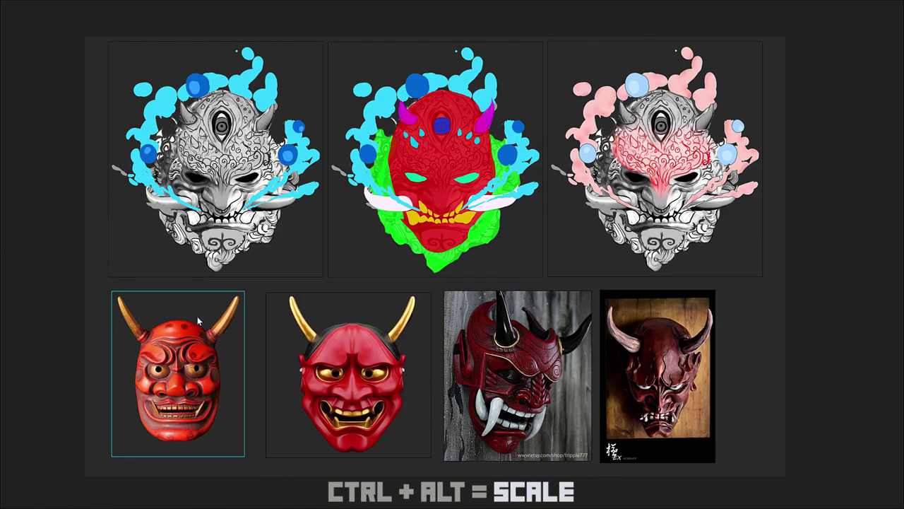
- Pan across the reference board and zoom in on the horned mask photos to examine their details
{"action": "middle_click_drag", "start_coordinate": [604, 316], "coordinate": [652, 310]}
{"action": "scroll", "coordinate": [415, 364], "scroll_direction": "up", "scroll_amount": 8}
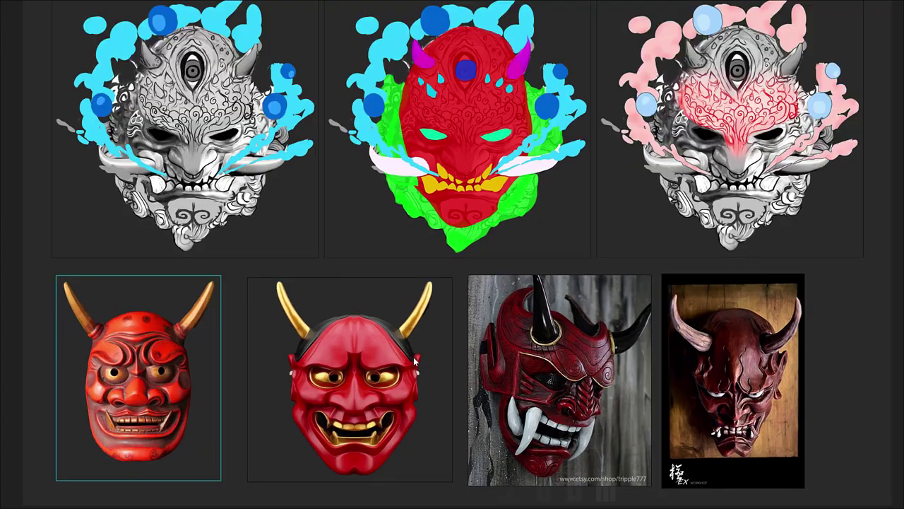
{"action": "scroll", "coordinate": [428, 351], "scroll_direction": "down", "scroll_amount": 8}
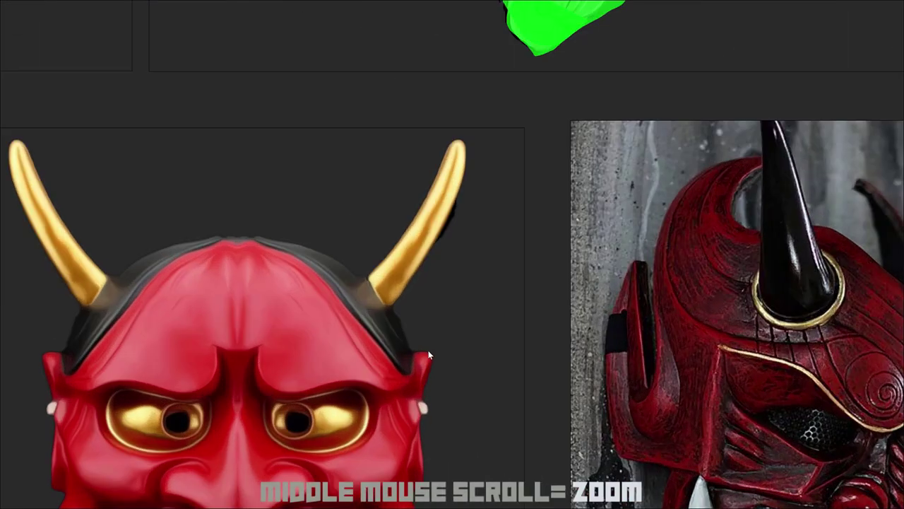
- Zoom out to the whole reference board and open its window mode options to check Always On Top
{"action": "scroll", "coordinate": [428, 353], "scroll_direction": "down", "scroll_amount": 5}
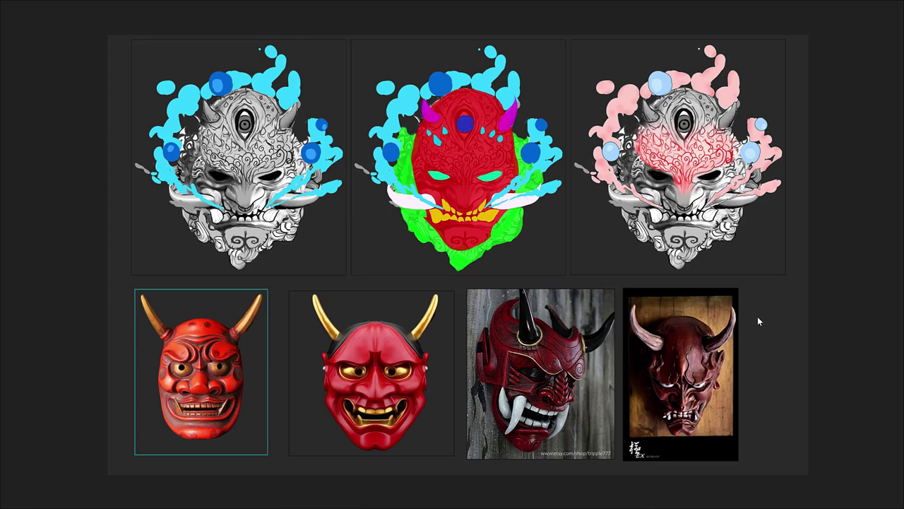
{"action": "right_click", "coordinate": [760, 238]}
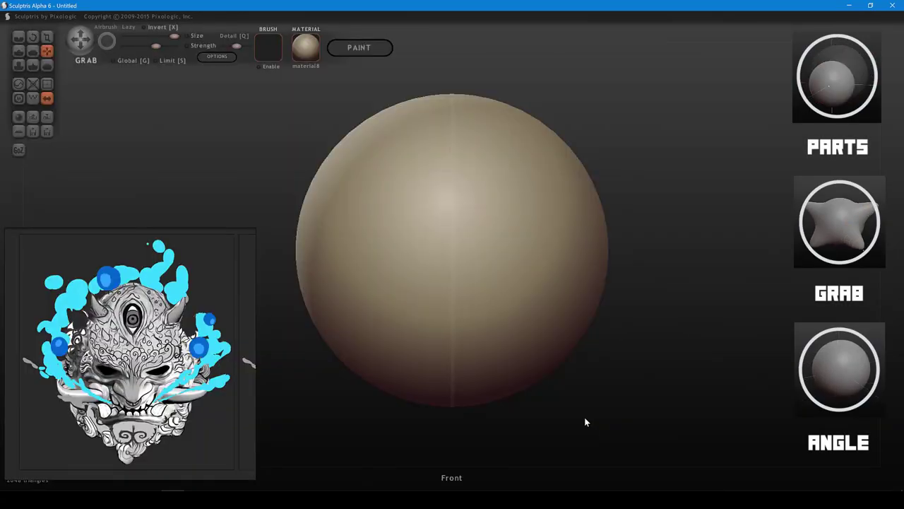
{"action": "right_click", "coordinate": [227, 418]}
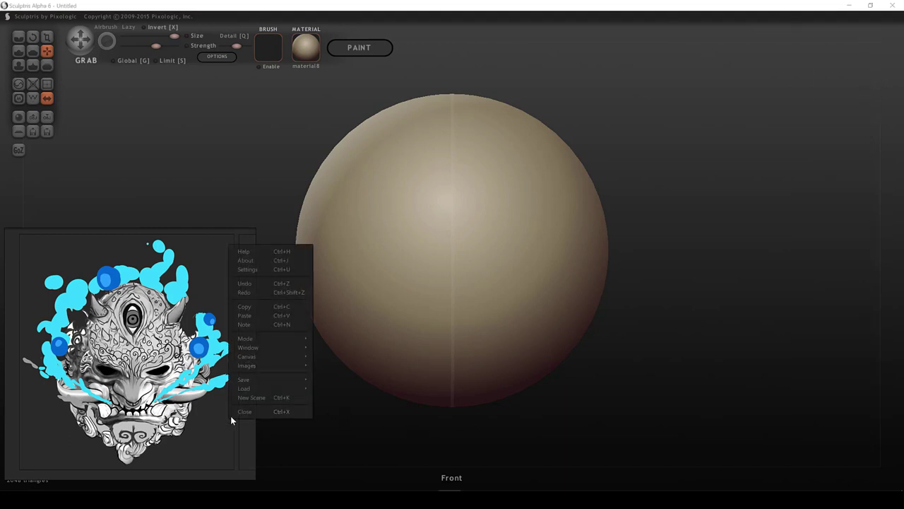
{"action": "mouse_move", "coordinate": [274, 339]}
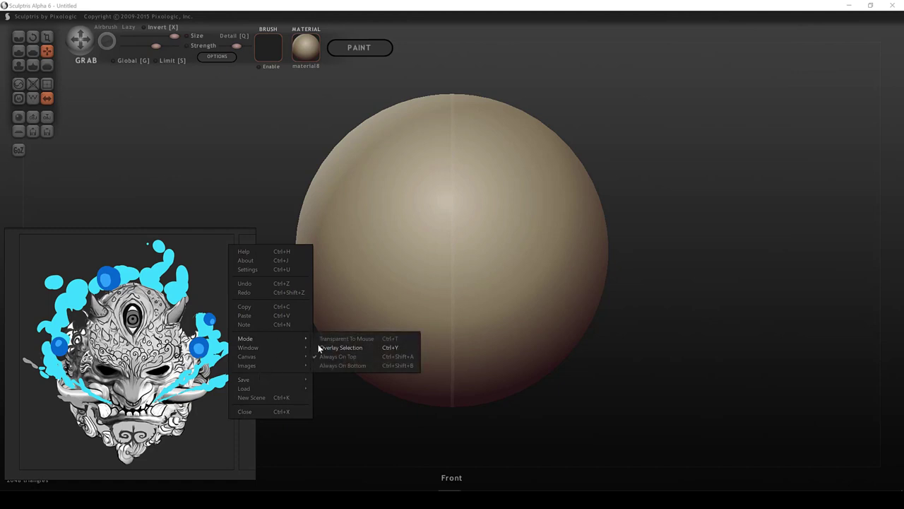
{"action": "left_click", "coordinate": [330, 386]}
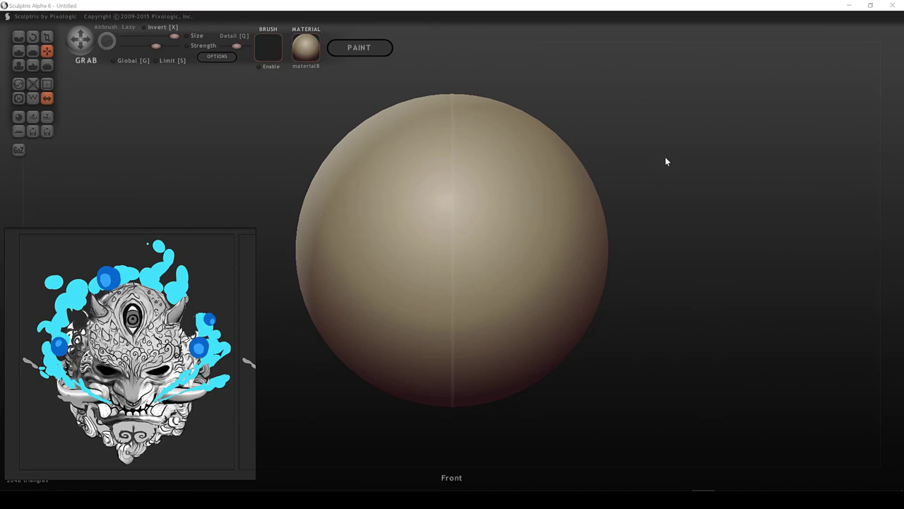
{"action": "left_click", "coordinate": [665, 157]}
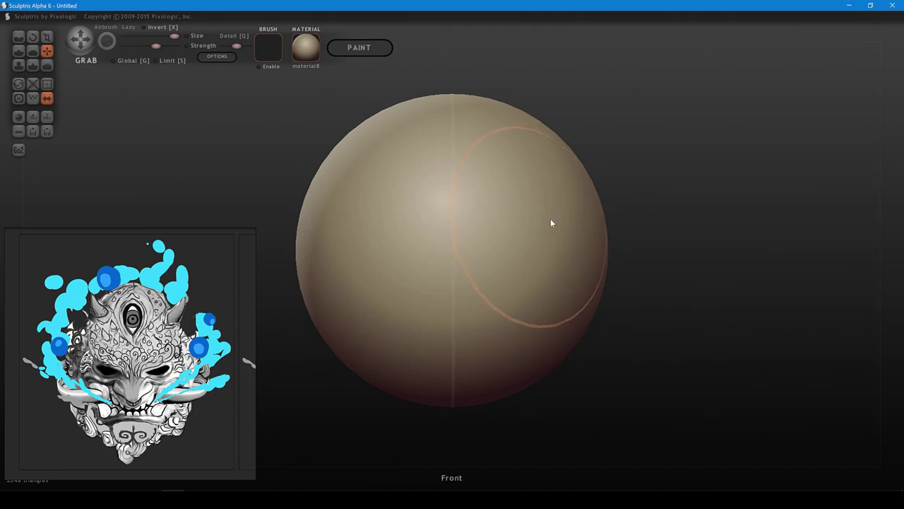
- With the Grab brush, push the sphere's sides inward and taper its lower part into a narrow jaw and chin
{"action": "mouse_move", "coordinate": [604, 244]}
{"action": "left_mouse_down"}
{"action": "mouse_move", "coordinate": [590, 244]}
{"action": "mouse_move", "coordinate": [584, 256]}
{"action": "left_mouse_up"}
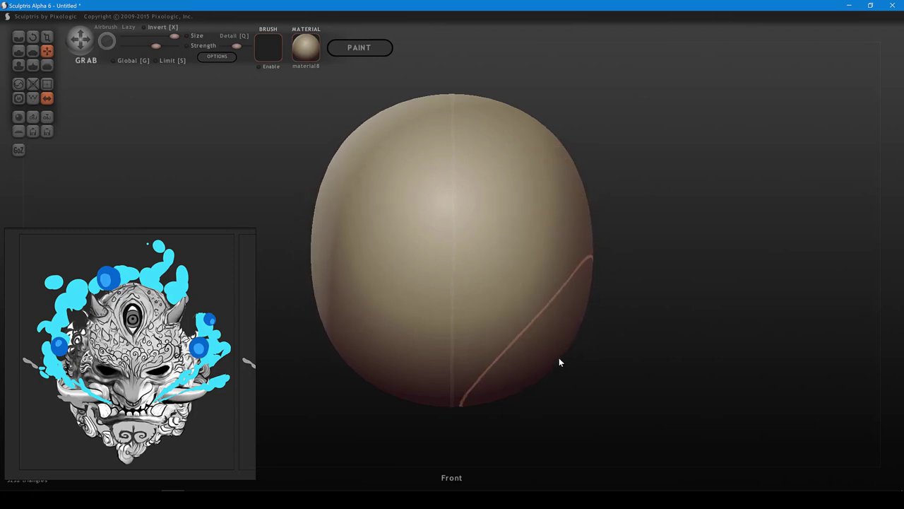
{"action": "scroll", "coordinate": [548, 350], "scroll_direction": "down", "scroll_amount": 5}
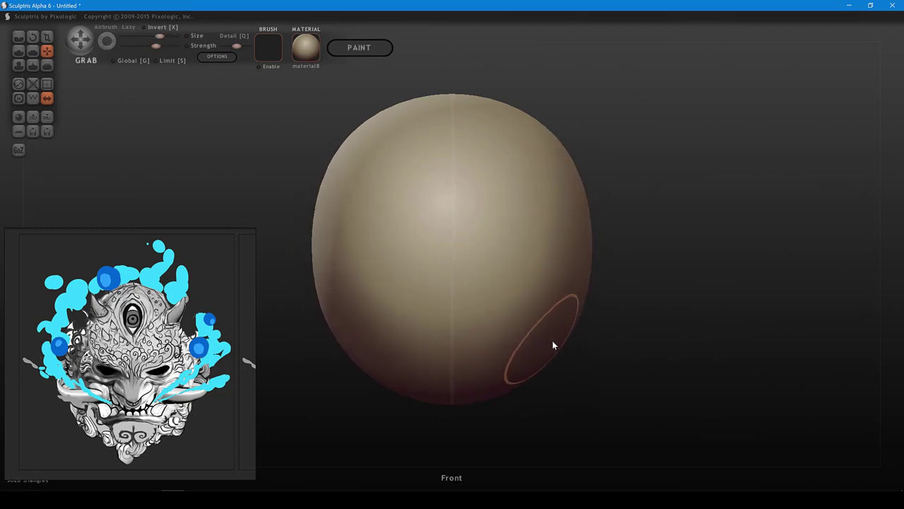
{"action": "left_click_drag", "start_coordinate": [560, 334], "coordinate": [554, 332]}
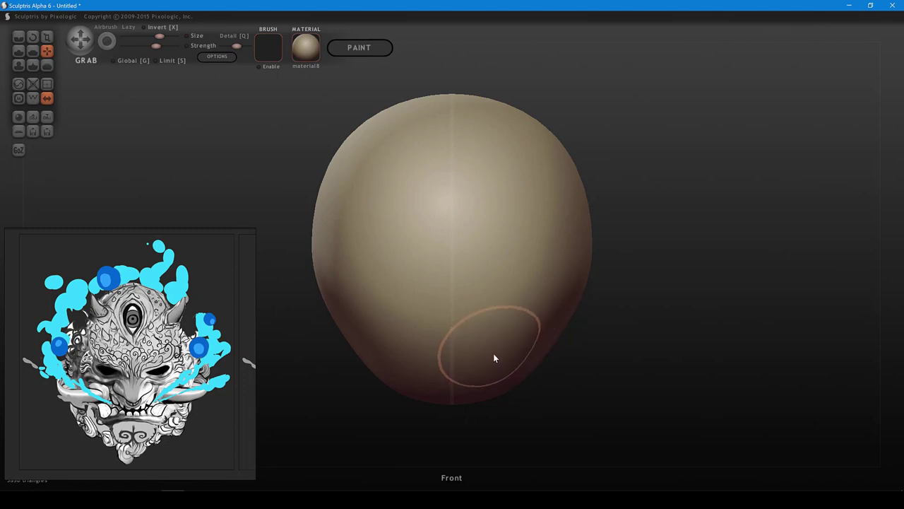
{"action": "left_click_drag", "start_coordinate": [493, 354], "coordinate": [496, 365]}
{"action": "left_click_drag", "start_coordinate": [480, 397], "coordinate": [481, 400]}
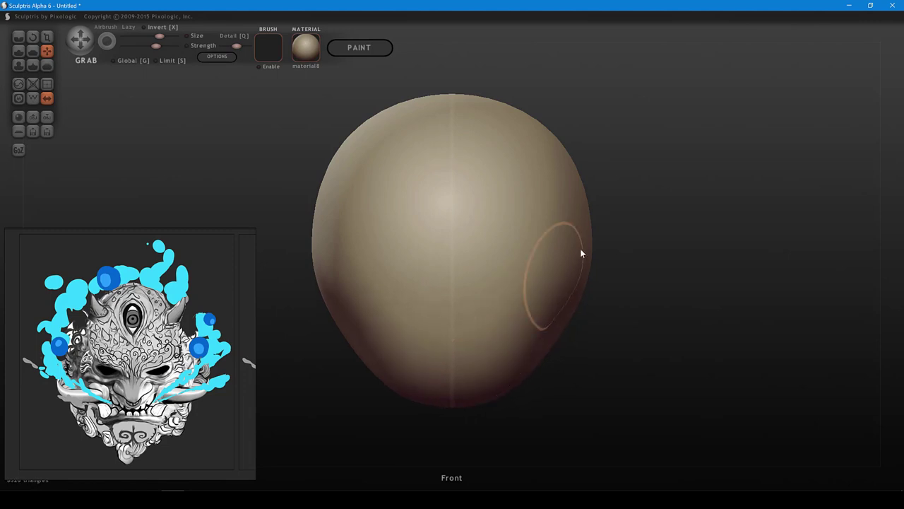
{"action": "left_click_drag", "start_coordinate": [580, 251], "coordinate": [578, 250]}
- Push in the side of the head above the jaw and pull the upper front outward into a squarer forehead
{"action": "mouse_move", "coordinate": [640, 250]}
{"action": "left_mouse_down"}
{"action": "mouse_move", "coordinate": [587, 266]}
{"action": "mouse_move", "coordinate": [570, 251]}
{"action": "left_mouse_up"}
{"action": "scroll", "coordinate": [591, 266], "scroll_direction": "up", "scroll_amount": 5}
{"action": "scroll", "coordinate": [591, 266], "scroll_direction": "down", "scroll_amount": 2}
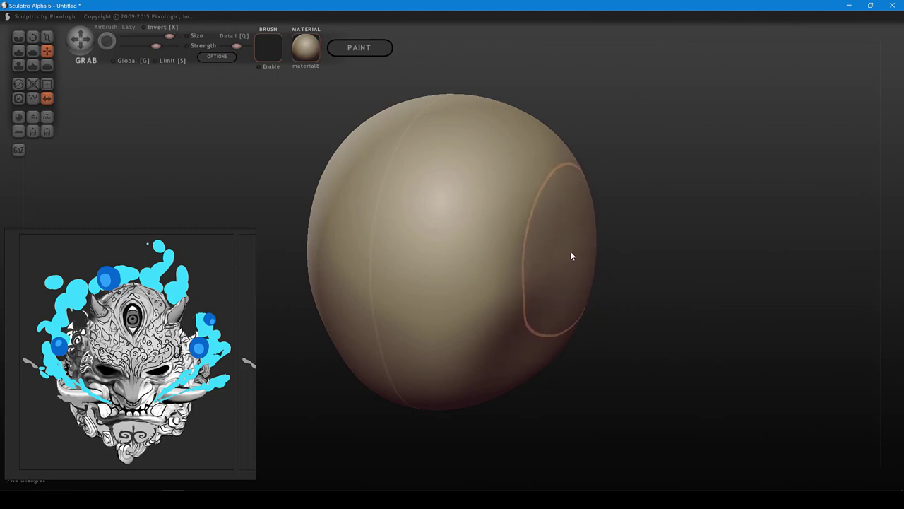
{"action": "left_click_drag", "start_coordinate": [646, 246], "coordinate": [524, 241]}
{"action": "mouse_move", "coordinate": [507, 362]}
{"action": "left_mouse_down"}
{"action": "mouse_move", "coordinate": [506, 350]}
{"action": "mouse_move", "coordinate": [509, 358]}
{"action": "left_mouse_up"}
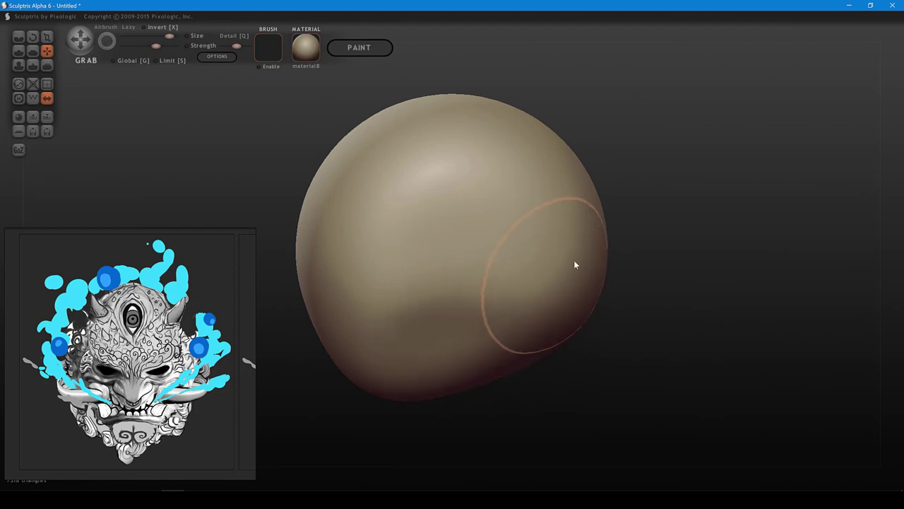
{"action": "mouse_move", "coordinate": [448, 101]}
{"action": "left_mouse_down"}
{"action": "mouse_move", "coordinate": [443, 112]}
{"action": "mouse_move", "coordinate": [359, 131]}
{"action": "left_mouse_up"}
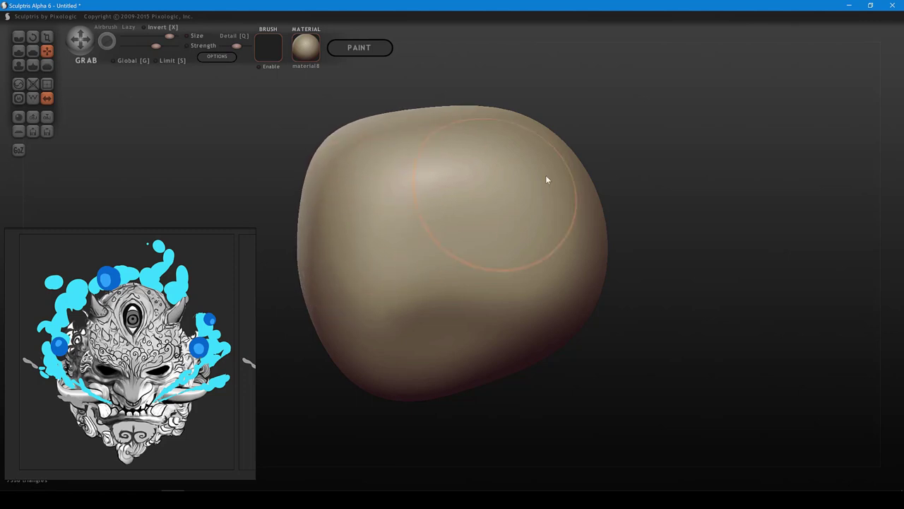
- In the right side view, push the lower back of the head and the underside behind the jaw inward with Grab
{"action": "left_click_drag", "start_coordinate": [635, 201], "coordinate": [624, 197], "text": "shift"}
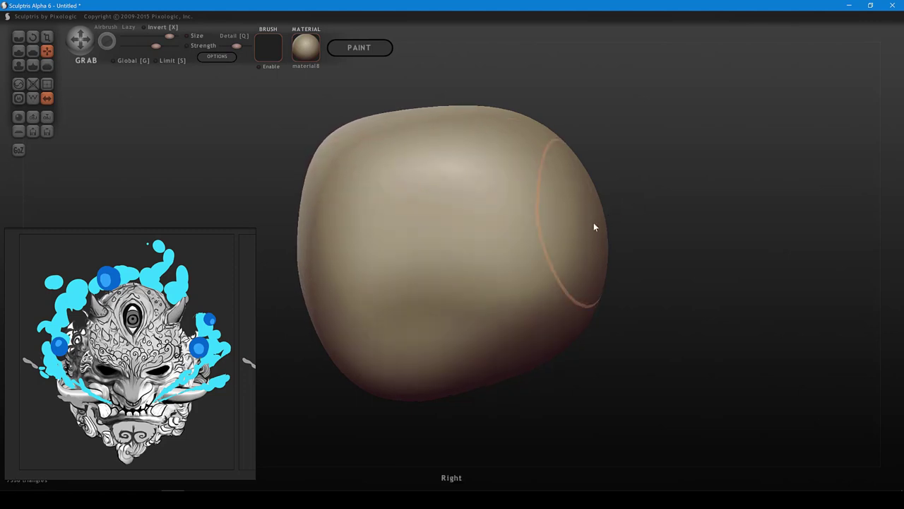
{"action": "scroll", "coordinate": [586, 244], "scroll_direction": "up", "scroll_amount": 2, "text": "shift"}
{"action": "left_click_drag", "start_coordinate": [578, 300], "coordinate": [574, 284]}
{"action": "scroll", "coordinate": [528, 361], "scroll_direction": "down", "scroll_amount": 3, "text": "shift"}
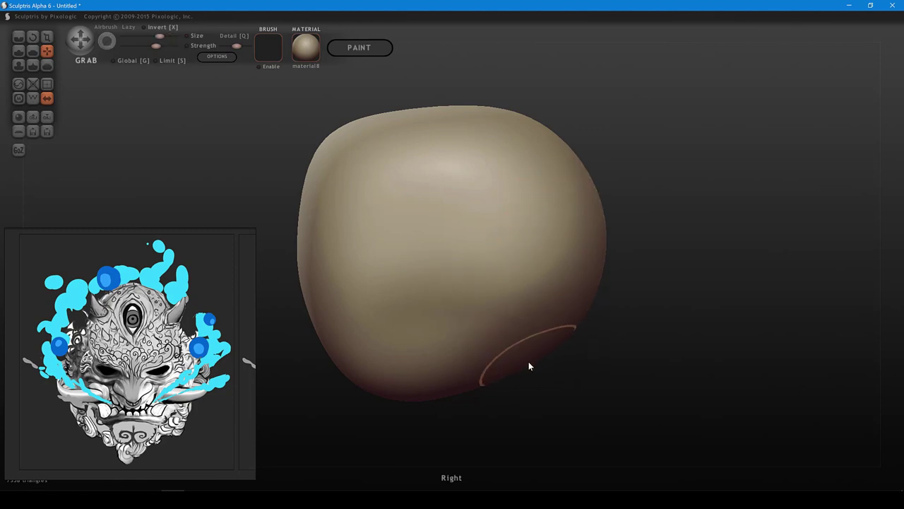
{"action": "mouse_move", "coordinate": [512, 371]}
{"action": "left_mouse_down"}
{"action": "mouse_move", "coordinate": [506, 354]}
{"action": "mouse_move", "coordinate": [517, 346]}
{"action": "left_mouse_up"}
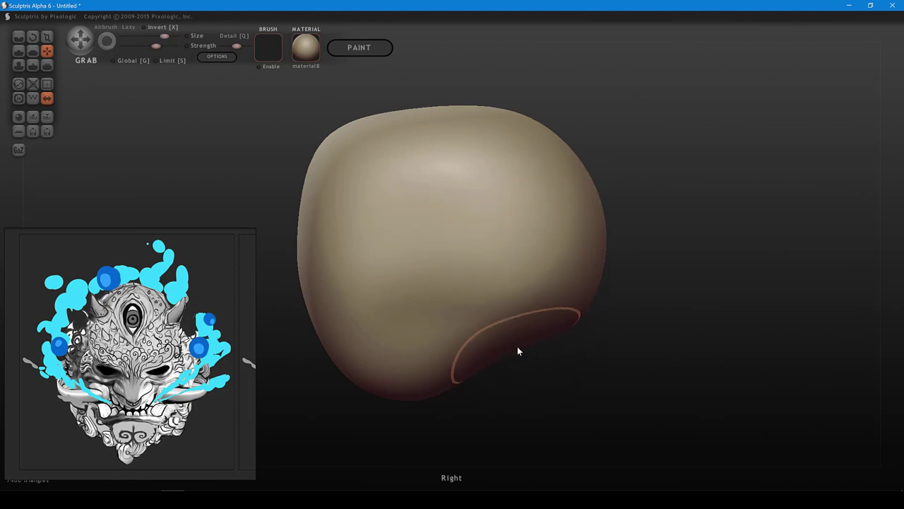
{"action": "scroll", "coordinate": [588, 281], "scroll_direction": "up", "scroll_amount": 2, "text": "shift"}
{"action": "left_click_drag", "start_coordinate": [589, 279], "coordinate": [573, 274]}
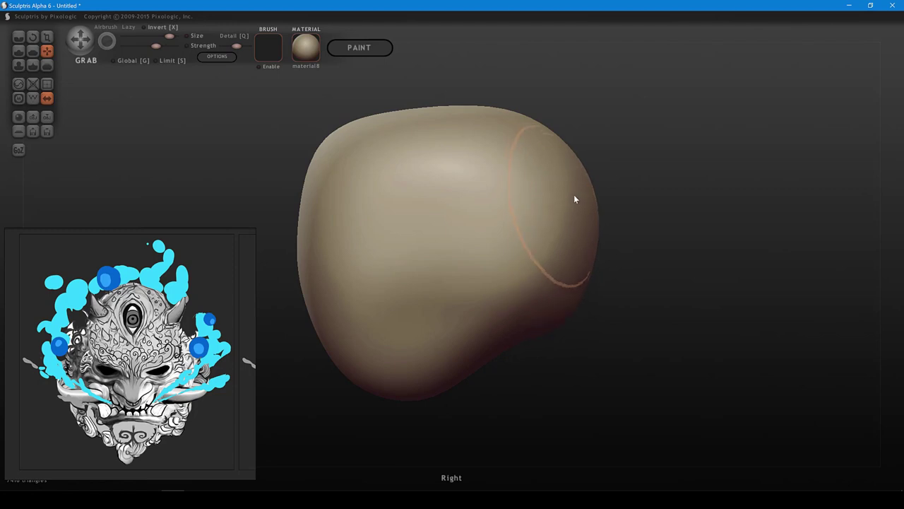
- Enlarge the Grab brush to flatten the back of the head, and pull the chin downward and forward
{"action": "scroll", "coordinate": [572, 197], "scroll_direction": "up", "scroll_amount": 2, "text": "shift"}
{"action": "left_click_drag", "start_coordinate": [575, 194], "coordinate": [567, 211]}
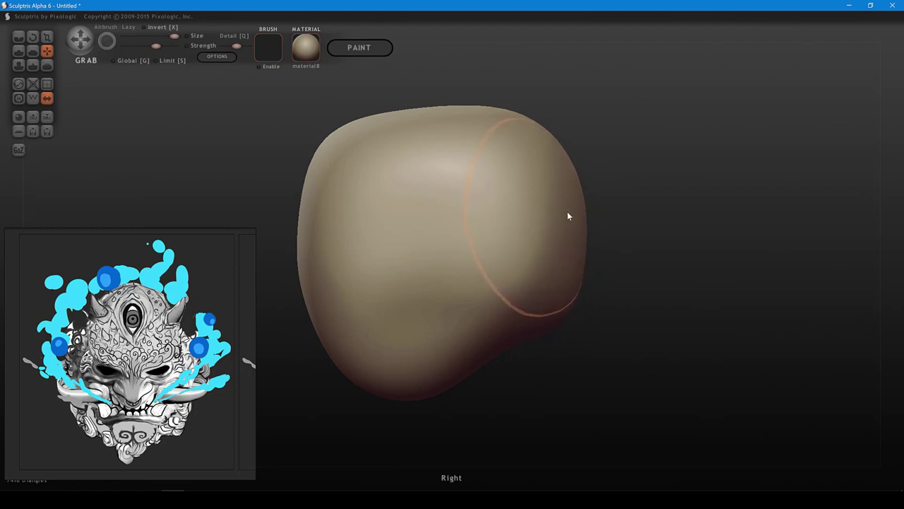
{"action": "scroll", "coordinate": [598, 230], "scroll_direction": "down", "scroll_amount": 4}
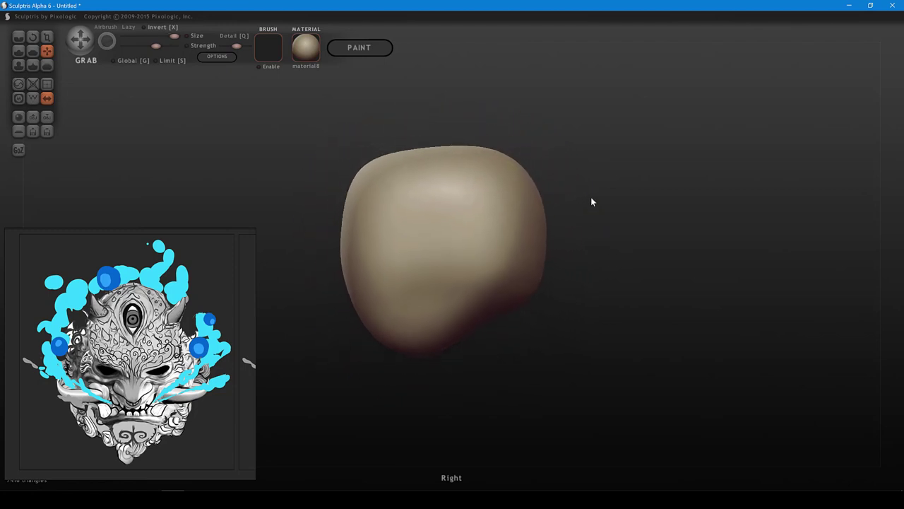
{"action": "mouse_move", "coordinate": [528, 224]}
{"action": "left_mouse_down"}
{"action": "mouse_move", "coordinate": [506, 227]}
{"action": "mouse_move", "coordinate": [516, 245]}
{"action": "mouse_move", "coordinate": [511, 280]}
{"action": "mouse_move", "coordinate": [504, 276]}
{"action": "mouse_move", "coordinate": [491, 305]}
{"action": "mouse_move", "coordinate": [482, 299]}
{"action": "mouse_move", "coordinate": [434, 339]}
{"action": "mouse_move", "coordinate": [385, 343]}
{"action": "left_mouse_up"}
{"action": "scroll", "coordinate": [507, 225], "scroll_direction": "down", "scroll_amount": 4, "text": "shift"}
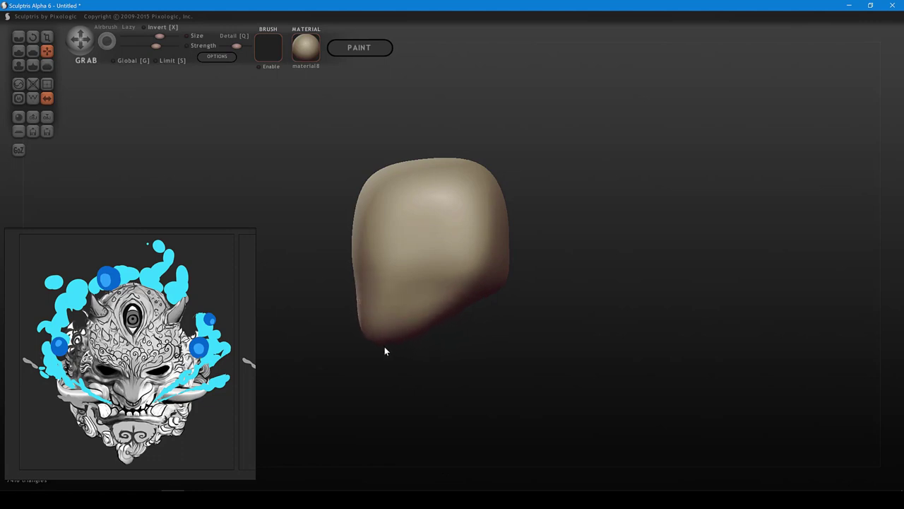
{"action": "left_click", "coordinate": [417, 362], "text": "shift"}
- Reduce the Grab brush, push an open mouth into the lower face, and shape its inner sides and upper lip
{"action": "scroll", "coordinate": [358, 282], "scroll_direction": "down", "scroll_amount": 5, "text": "shift"}
{"action": "left_click_drag", "start_coordinate": [356, 277], "coordinate": [368, 285]}
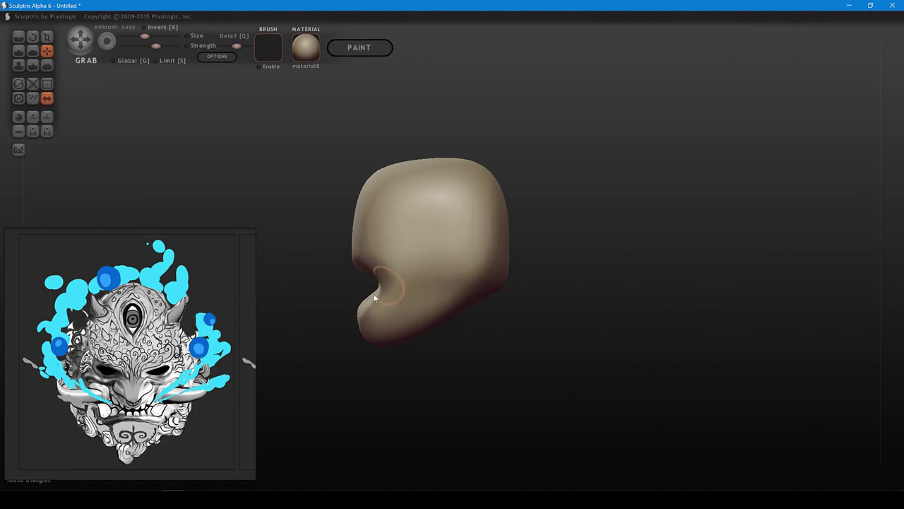
{"action": "mouse_move", "coordinate": [351, 311]}
{"action": "left_mouse_down"}
{"action": "mouse_move", "coordinate": [377, 320]}
{"action": "mouse_move", "coordinate": [391, 294]}
{"action": "mouse_move", "coordinate": [392, 308]}
{"action": "left_mouse_up"}
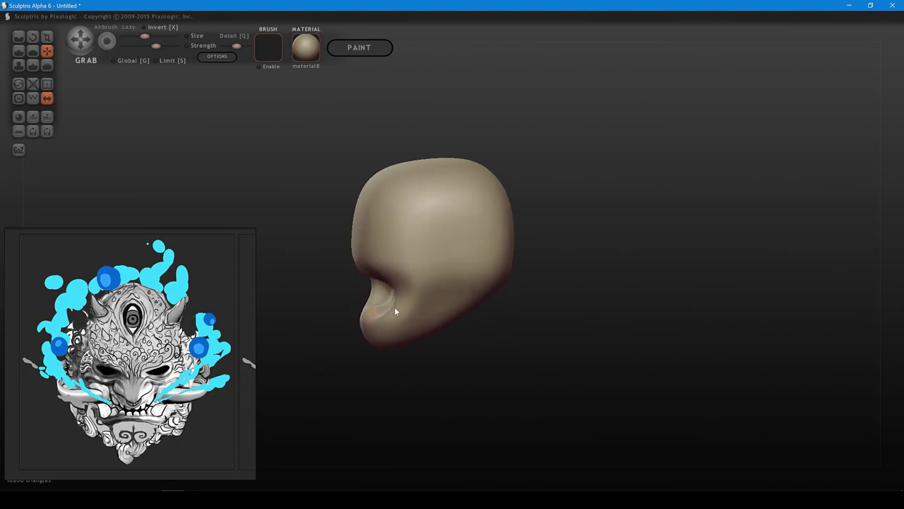
{"action": "right_click_drag", "start_coordinate": [392, 295], "coordinate": [419, 300]}
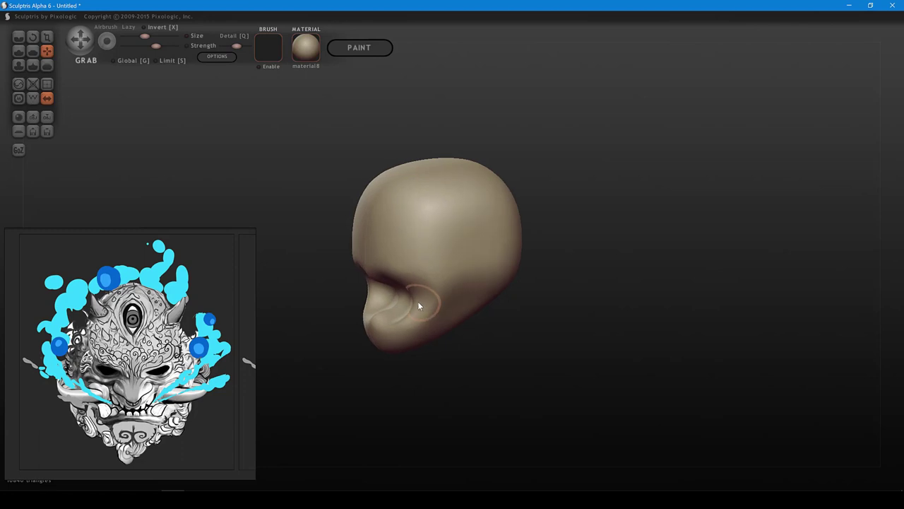
{"action": "mouse_move", "coordinate": [414, 300]}
{"action": "left_mouse_down"}
{"action": "mouse_move", "coordinate": [423, 302]}
{"action": "mouse_move", "coordinate": [396, 313]}
{"action": "left_mouse_up"}
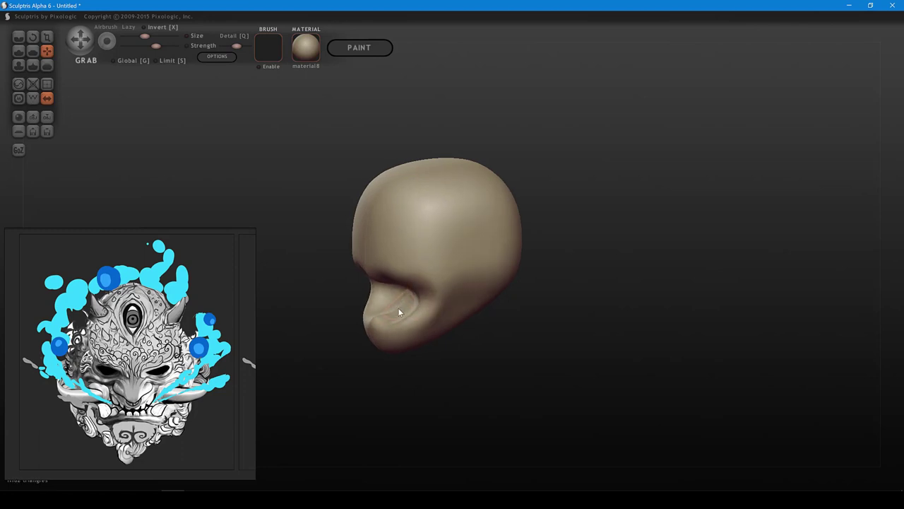
{"action": "mouse_move", "coordinate": [398, 308]}
{"action": "right_mouse_down"}
{"action": "mouse_move", "coordinate": [425, 308]}
{"action": "mouse_move", "coordinate": [443, 289]}
{"action": "mouse_move", "coordinate": [494, 290]}
{"action": "right_mouse_up"}
{"action": "left_click_drag", "start_coordinate": [451, 276], "coordinate": [457, 260]}
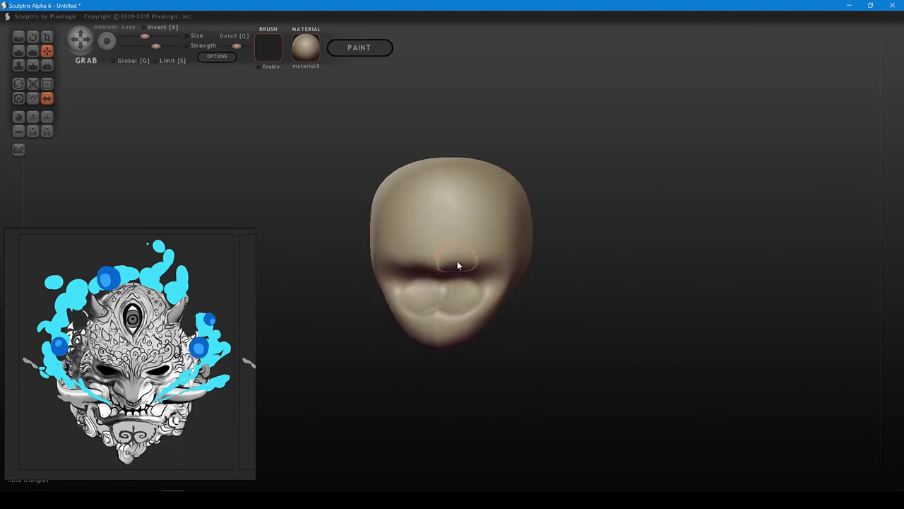
- Push in two symmetrical eye sockets above the mouth with a small Grab brush
{"action": "mouse_move", "coordinate": [457, 261]}
{"action": "right_mouse_down"}
{"action": "mouse_move", "coordinate": [483, 277]}
{"action": "mouse_move", "coordinate": [523, 258]}
{"action": "mouse_move", "coordinate": [412, 289]}
{"action": "mouse_move", "coordinate": [399, 273]}
{"action": "right_mouse_up"}
{"action": "scroll", "coordinate": [366, 243], "scroll_direction": "down", "scroll_amount": 2}
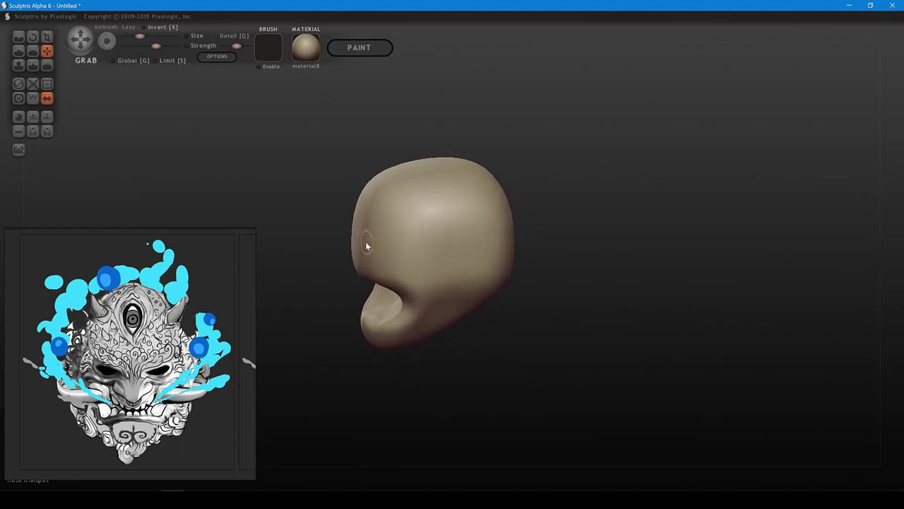
{"action": "scroll", "coordinate": [366, 243], "scroll_direction": "up", "scroll_amount": 2}
{"action": "left_click_drag", "start_coordinate": [367, 244], "coordinate": [380, 252]}
{"action": "scroll", "coordinate": [366, 249], "scroll_direction": "down", "scroll_amount": 2}
{"action": "right_click_drag", "start_coordinate": [379, 249], "coordinate": [438, 252]}
{"action": "left_click_drag", "start_coordinate": [425, 246], "coordinate": [427, 245]}
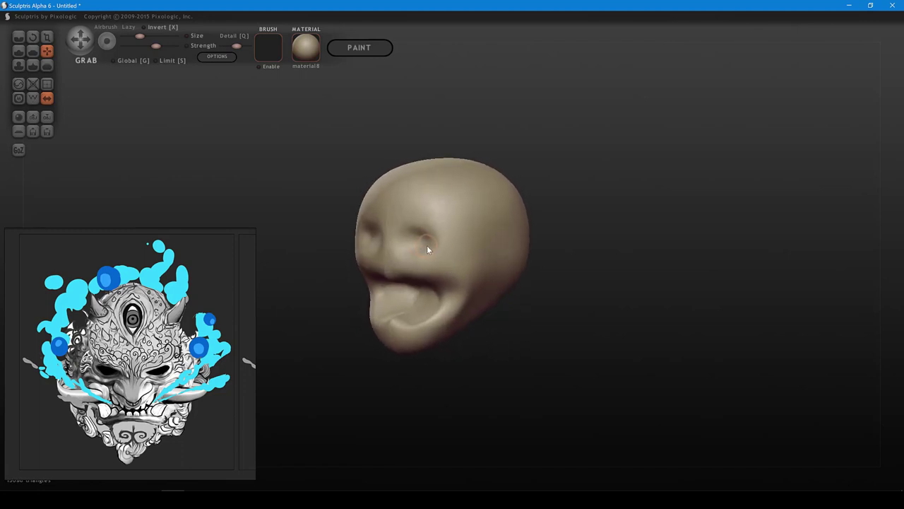
- Move the brow area above the eye sockets with the Grab brush in the front view
{"action": "right_click_drag", "start_coordinate": [426, 245], "coordinate": [500, 247]}
{"action": "scroll", "coordinate": [456, 216], "scroll_direction": "up", "scroll_amount": 3, "text": "shift"}
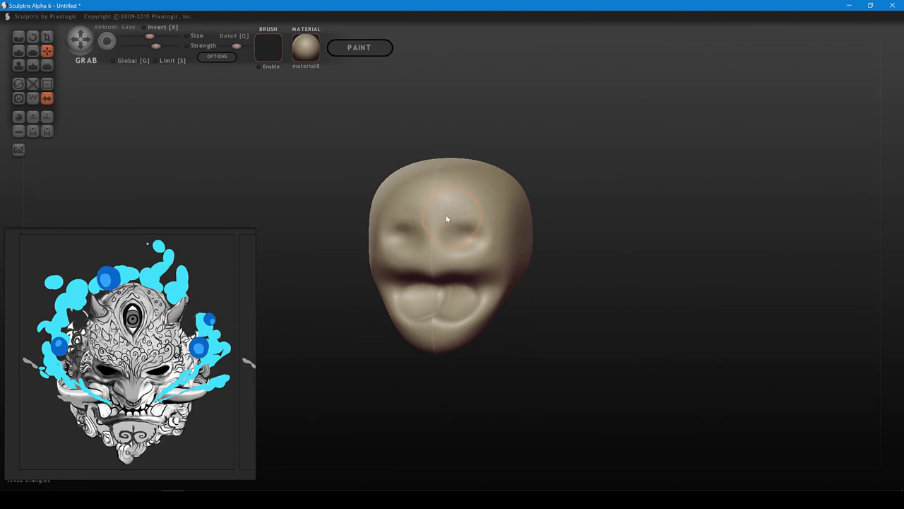
{"action": "scroll", "coordinate": [446, 216], "scroll_direction": "down", "scroll_amount": 3, "text": "shift"}
{"action": "mouse_move", "coordinate": [446, 215]}
{"action": "left_mouse_down"}
{"action": "mouse_move", "coordinate": [440, 220]}
{"action": "mouse_move", "coordinate": [469, 222]}
{"action": "left_mouse_up"}
- Pull a pointed nose out of the face between the eyes and mouth, and adjust the area beside it
{"action": "mouse_move", "coordinate": [543, 214]}
{"action": "left_mouse_down"}
{"action": "mouse_move", "coordinate": [551, 173]}
{"action": "mouse_move", "coordinate": [652, 203]}
{"action": "left_mouse_up"}
{"action": "right_click_drag", "start_coordinate": [537, 255], "coordinate": [561, 247]}
{"action": "scroll", "coordinate": [541, 251], "scroll_direction": "down", "scroll_amount": 3, "text": "shift"}
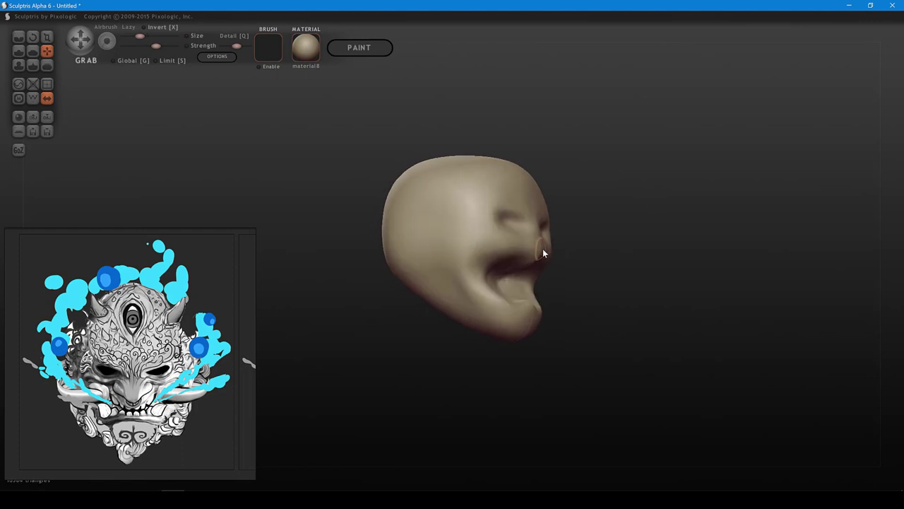
{"action": "mouse_move", "coordinate": [541, 250]}
{"action": "left_mouse_down"}
{"action": "mouse_move", "coordinate": [566, 227]}
{"action": "mouse_move", "coordinate": [567, 202]}
{"action": "left_mouse_up"}
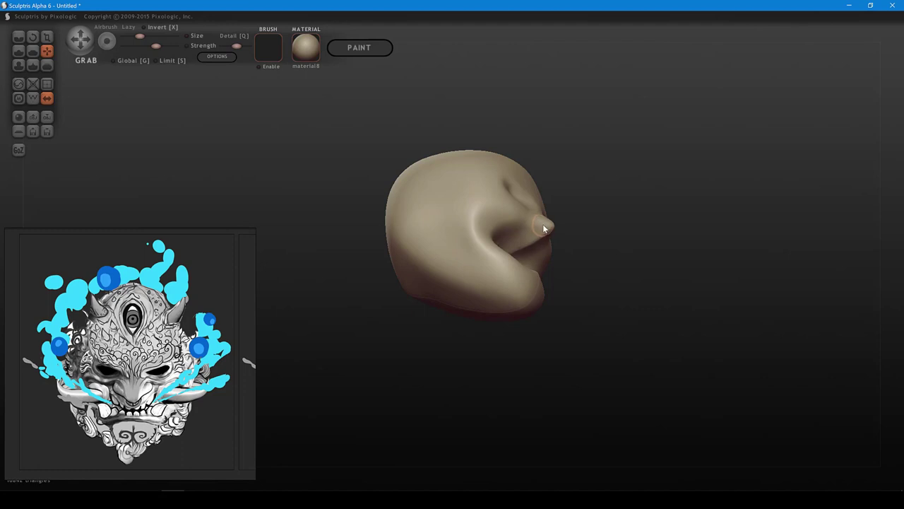
{"action": "right_click_drag", "start_coordinate": [543, 224], "coordinate": [446, 294]}
{"action": "mouse_move", "coordinate": [442, 247]}
{"action": "right_mouse_down"}
{"action": "mouse_move", "coordinate": [391, 250]}
{"action": "mouse_move", "coordinate": [368, 233]}
{"action": "right_mouse_up"}
{"action": "left_click_drag", "start_coordinate": [368, 233], "coordinate": [375, 253]}
{"action": "key", "text": "bracketleft"}
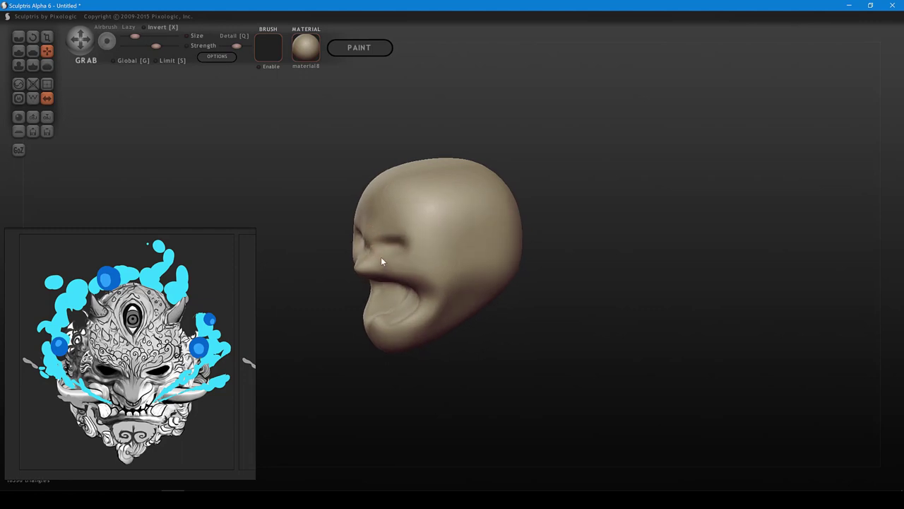
- Adjust the outer corners of the eye sockets and the lower face beside the mouth with small Grab strokes
{"action": "mouse_move", "coordinate": [381, 256]}
{"action": "right_mouse_down"}
{"action": "mouse_move", "coordinate": [397, 214]}
{"action": "mouse_move", "coordinate": [486, 213]}
{"action": "mouse_move", "coordinate": [413, 269]}
{"action": "mouse_move", "coordinate": [437, 232]}
{"action": "mouse_move", "coordinate": [424, 230]}
{"action": "right_mouse_up"}
{"action": "key", "text": "bracketright"}
{"action": "scroll", "coordinate": [428, 252], "scroll_direction": "down", "scroll_amount": 2}
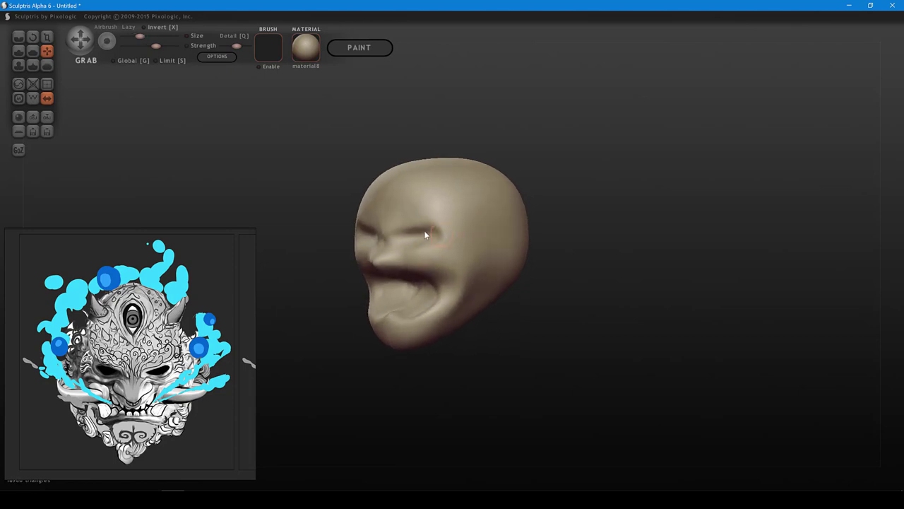
{"action": "scroll", "coordinate": [416, 231], "scroll_direction": "up", "scroll_amount": 2}
{"action": "left_click_drag", "start_coordinate": [416, 232], "coordinate": [414, 230]}
{"action": "mouse_move", "coordinate": [437, 223]}
{"action": "right_mouse_down"}
{"action": "mouse_move", "coordinate": [477, 231]}
{"action": "mouse_move", "coordinate": [492, 246]}
{"action": "right_mouse_up"}
{"action": "scroll", "coordinate": [500, 274], "scroll_direction": "up", "scroll_amount": 2}
{"action": "left_click_drag", "start_coordinate": [503, 275], "coordinate": [505, 272]}
- Adjust the Grab brush size and reshape the lower jaw edge in the side view
{"action": "mouse_move", "coordinate": [515, 267]}
{"action": "right_mouse_down"}
{"action": "mouse_move", "coordinate": [499, 283]}
{"action": "mouse_move", "coordinate": [492, 244]}
{"action": "mouse_move", "coordinate": [478, 249]}
{"action": "right_mouse_up"}
{"action": "scroll", "coordinate": [527, 268], "scroll_direction": "up", "scroll_amount": 2}
{"action": "scroll", "coordinate": [514, 270], "scroll_direction": "up", "scroll_amount": 2}
{"action": "scroll", "coordinate": [499, 226], "scroll_direction": "down", "scroll_amount": 2}
{"action": "scroll", "coordinate": [441, 302], "scroll_direction": "down", "scroll_amount": 2}
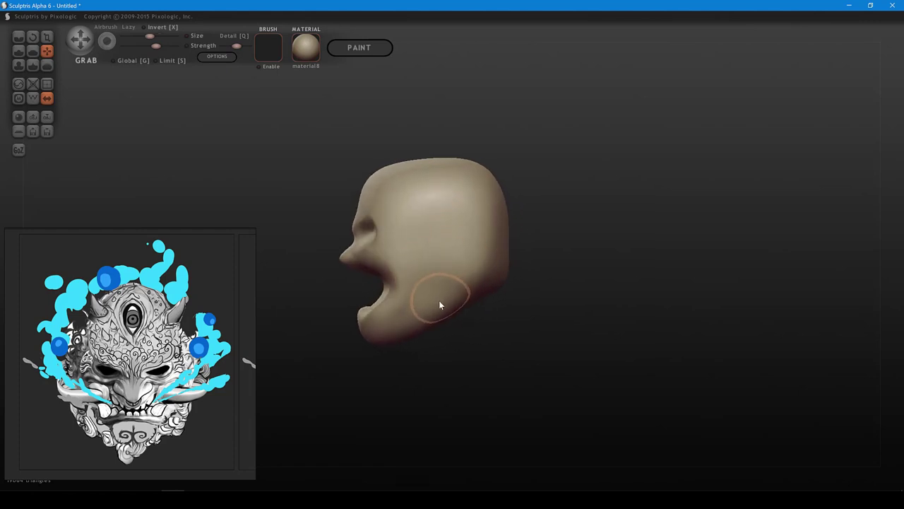
{"action": "left_click_drag", "start_coordinate": [424, 319], "coordinate": [426, 323]}
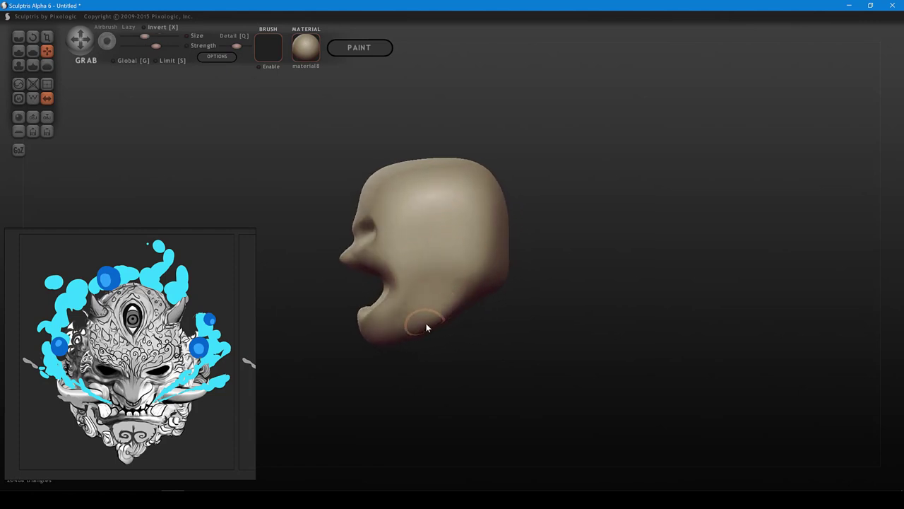
{"action": "mouse_move", "coordinate": [465, 298]}
{"action": "left_mouse_down"}
{"action": "mouse_move", "coordinate": [495, 264]}
{"action": "mouse_move", "coordinate": [515, 296]}
{"action": "mouse_move", "coordinate": [474, 267]}
{"action": "mouse_move", "coordinate": [505, 307]}
{"action": "left_mouse_up"}
- Push a deep groove inward behind the jaw to separate it from the back of the head
{"action": "scroll", "coordinate": [477, 290], "scroll_direction": "up", "scroll_amount": 2}
{"action": "scroll", "coordinate": [478, 289], "scroll_direction": "down", "scroll_amount": 2}
{"action": "scroll", "coordinate": [487, 275], "scroll_direction": "up", "scroll_amount": 2, "text": "shift"}
{"action": "scroll", "coordinate": [485, 268], "scroll_direction": "up", "scroll_amount": 3, "text": "shift"}
{"action": "scroll", "coordinate": [466, 279], "scroll_direction": "down", "scroll_amount": 4, "text": "shift"}
{"action": "scroll", "coordinate": [470, 281], "scroll_direction": "up", "scroll_amount": 3, "text": "shift"}
{"action": "mouse_move", "coordinate": [466, 271]}
{"action": "left_mouse_down"}
{"action": "mouse_move", "coordinate": [480, 262]}
{"action": "mouse_move", "coordinate": [469, 281]}
{"action": "left_mouse_up"}
{"action": "scroll", "coordinate": [469, 279], "scroll_direction": "down", "scroll_amount": 4, "text": "shift"}
{"action": "left_click_drag", "start_coordinate": [488, 286], "coordinate": [472, 249]}
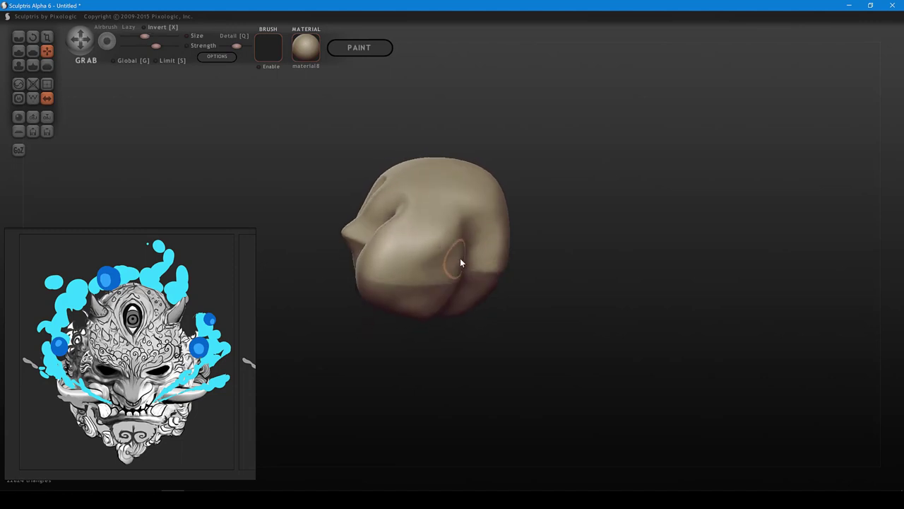
- Refine the groove behind the jaw and the underside of the cheek with small Grab strokes
{"action": "right_click_drag", "start_coordinate": [455, 257], "coordinate": [463, 308]}
{"action": "left_click_drag", "start_coordinate": [469, 246], "coordinate": [466, 245]}
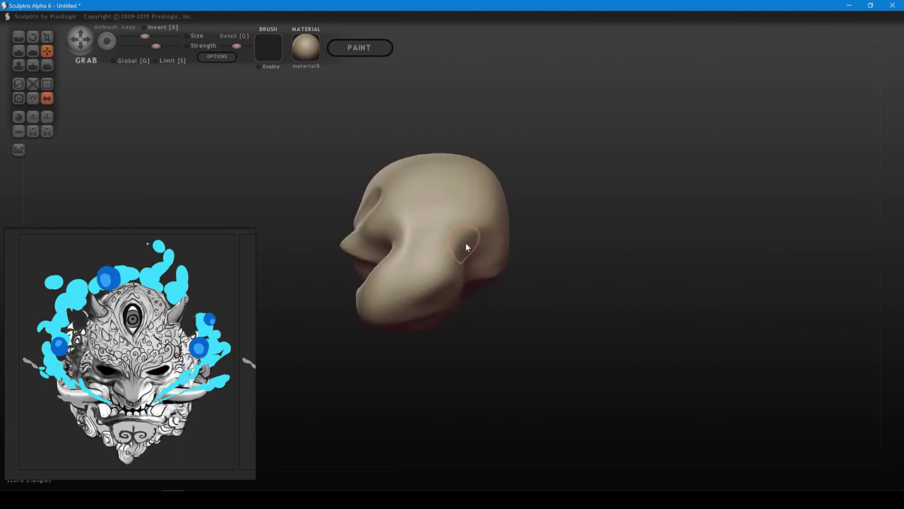
{"action": "mouse_move", "coordinate": [468, 246]}
{"action": "right_mouse_down"}
{"action": "mouse_move", "coordinate": [539, 280]}
{"action": "mouse_move", "coordinate": [499, 276]}
{"action": "mouse_move", "coordinate": [470, 288]}
{"action": "mouse_move", "coordinate": [468, 242]}
{"action": "right_mouse_up"}
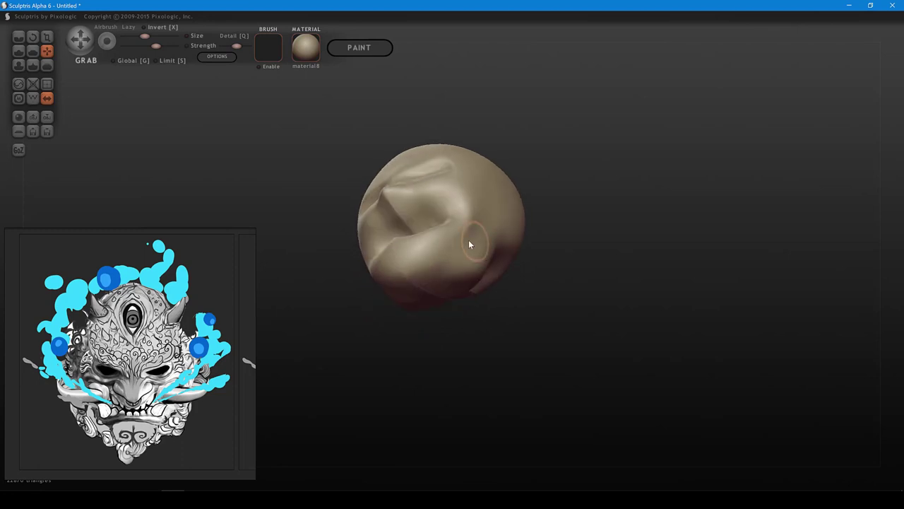
{"action": "scroll", "coordinate": [463, 242], "scroll_direction": "up", "scroll_amount": 3, "text": "shift"}
{"action": "scroll", "coordinate": [440, 248], "scroll_direction": "down", "scroll_amount": 2, "text": "shift"}
{"action": "left_click_drag", "start_coordinate": [439, 247], "coordinate": [434, 248]}
{"action": "right_click_drag", "start_coordinate": [473, 267], "coordinate": [499, 315]}
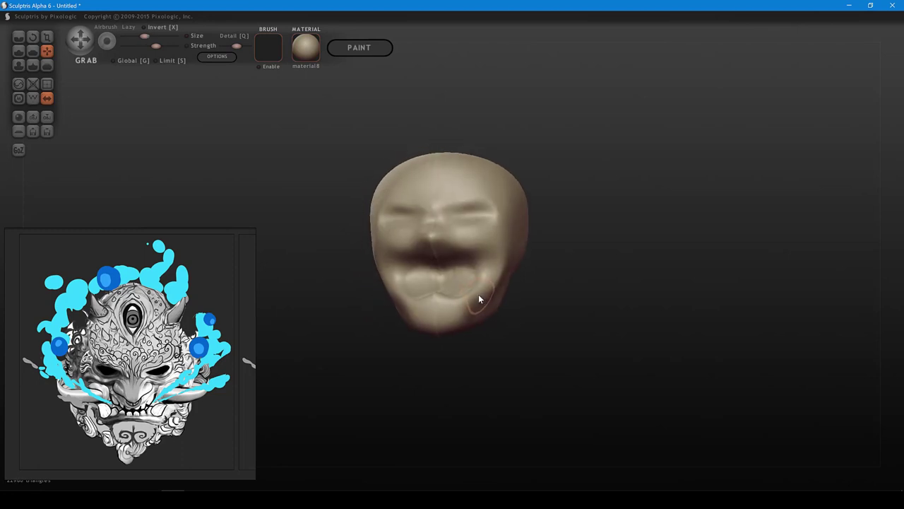
- Push the sides of the lower jaw inward with Grab to taper the face toward the chin
{"action": "left_click_drag", "start_coordinate": [495, 290], "coordinate": [484, 305]}
{"action": "right_click_drag", "start_coordinate": [500, 300], "coordinate": [504, 319]}
{"action": "left_click_drag", "start_coordinate": [500, 299], "coordinate": [502, 300]}
{"action": "right_click_drag", "start_coordinate": [513, 296], "coordinate": [514, 310]}
- Enlarge the Grab brush and push the temples and sides of the head inward
{"action": "scroll", "coordinate": [529, 243], "scroll_direction": "up", "scroll_amount": 2, "text": "shift"}
{"action": "right_click_drag", "start_coordinate": [529, 243], "coordinate": [528, 239]}
{"action": "scroll", "coordinate": [525, 210], "scroll_direction": "up", "scroll_amount": 2, "text": "shift"}
{"action": "left_click_drag", "start_coordinate": [524, 209], "coordinate": [517, 207]}
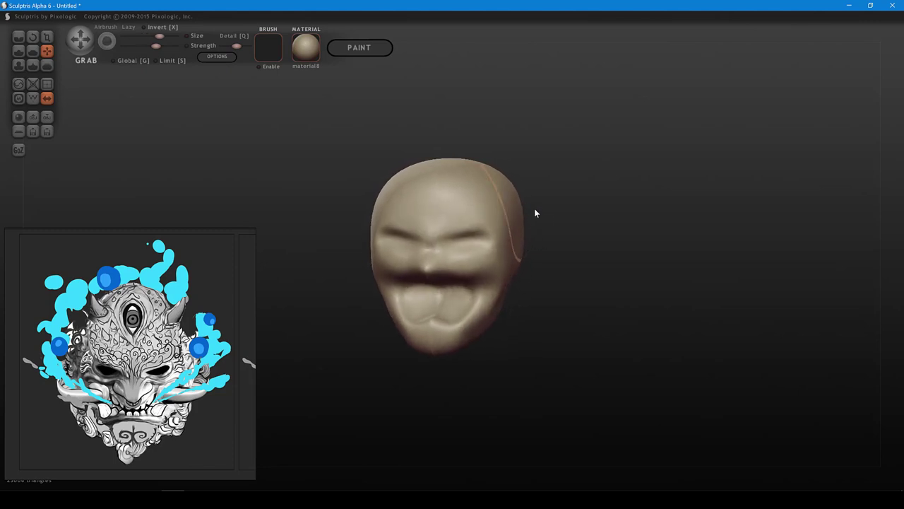
{"action": "right_click_drag", "start_coordinate": [534, 208], "coordinate": [518, 225]}
{"action": "left_click_drag", "start_coordinate": [515, 204], "coordinate": [510, 203]}
{"action": "left_click_drag", "start_coordinate": [544, 232], "coordinate": [516, 247]}
{"action": "scroll", "coordinate": [518, 243], "scroll_direction": "down", "scroll_amount": 2, "text": "shift"}
{"action": "right_click_drag", "start_coordinate": [519, 236], "coordinate": [504, 201]}
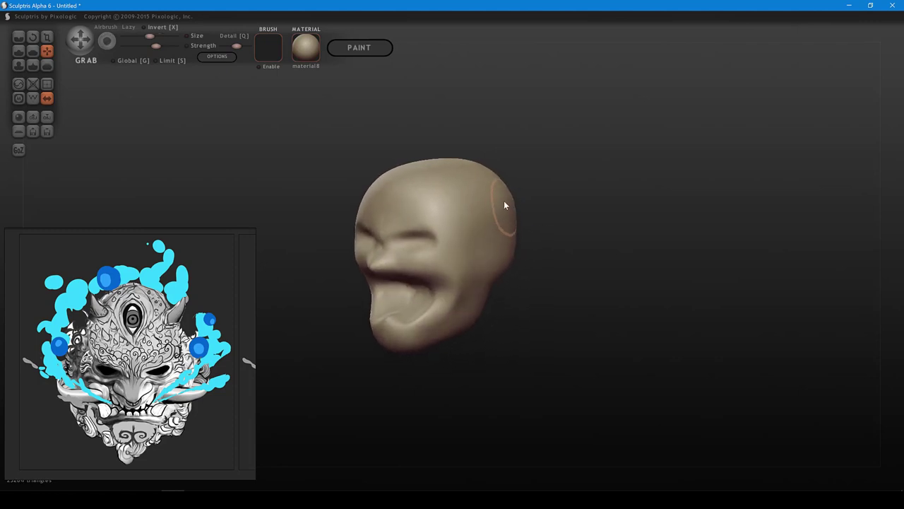
- Round off the forehead and top of the skull in the side view with a larger Grab brush
{"action": "scroll", "coordinate": [504, 197], "scroll_direction": "up", "scroll_amount": 2, "text": "shift"}
{"action": "mouse_move", "coordinate": [464, 225]}
{"action": "middle_mouse_down"}
{"action": "mouse_move", "coordinate": [473, 207]}
{"action": "mouse_move", "coordinate": [492, 241]}
{"action": "middle_mouse_up"}
{"action": "scroll", "coordinate": [483, 192], "scroll_direction": "up", "scroll_amount": 2, "text": "shift"}
{"action": "left_click_drag", "start_coordinate": [492, 241], "coordinate": [484, 190]}
{"action": "scroll", "coordinate": [375, 175], "scroll_direction": "down", "scroll_amount": 2, "text": "shift"}
{"action": "scroll", "coordinate": [375, 174], "scroll_direction": "down", "scroll_amount": 1, "text": "shift"}
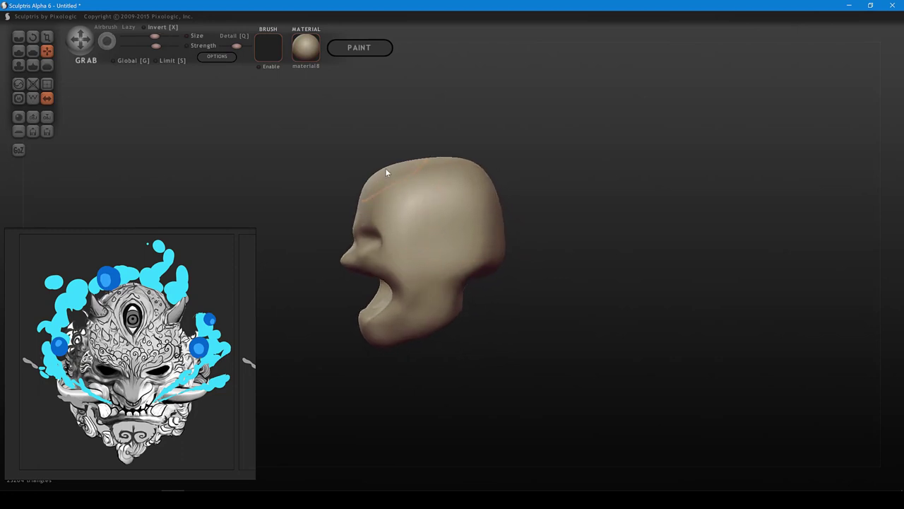
{"action": "left_click_drag", "start_coordinate": [385, 168], "coordinate": [390, 169]}
{"action": "left_click_drag", "start_coordinate": [442, 134], "coordinate": [443, 170]}
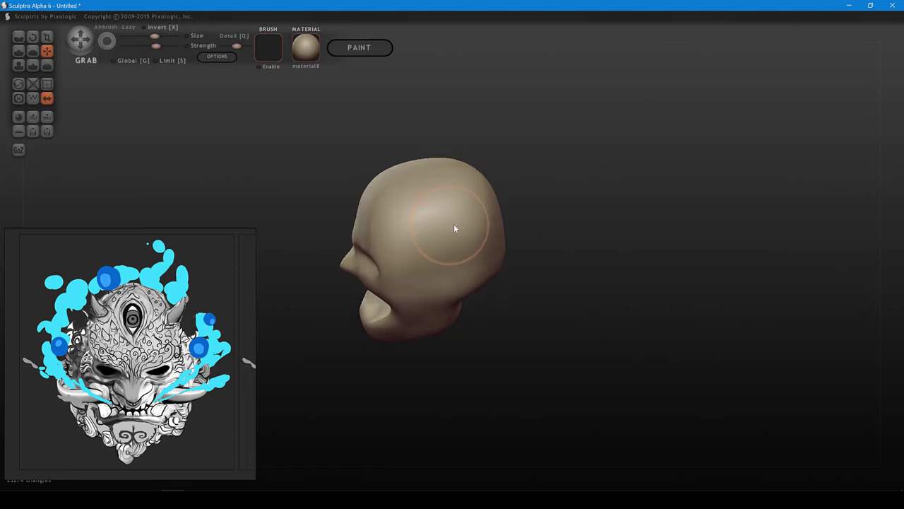
- Smooth out the outline of the upper forehead with a Grab stroke, checking the cranium from above
{"action": "left_click_drag", "start_coordinate": [512, 189], "coordinate": [540, 223]}
{"action": "scroll", "coordinate": [461, 254], "scroll_direction": "down", "scroll_amount": 2, "text": "shift"}
{"action": "left_click_drag", "start_coordinate": [394, 174], "coordinate": [398, 180]}
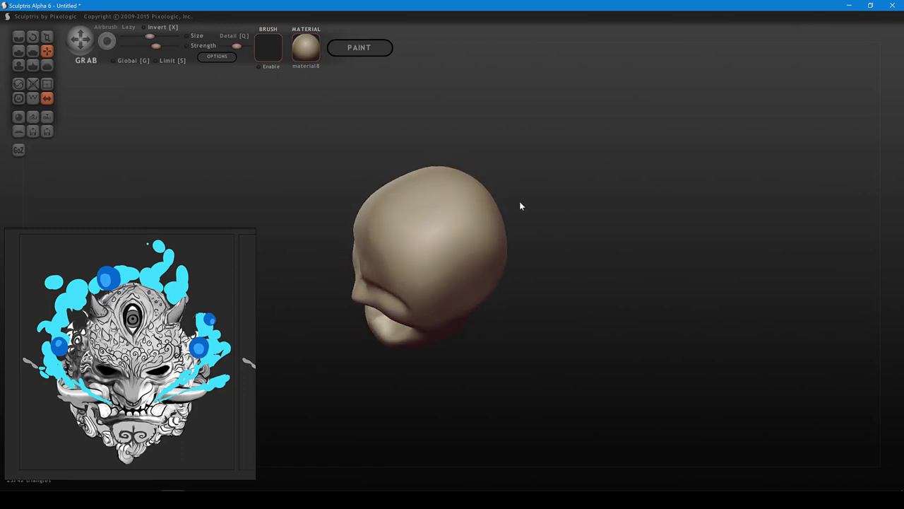
{"action": "mouse_move", "coordinate": [519, 200]}
{"action": "left_mouse_down"}
{"action": "mouse_move", "coordinate": [520, 240]}
{"action": "mouse_move", "coordinate": [576, 253]}
{"action": "mouse_move", "coordinate": [555, 235]}
{"action": "mouse_move", "coordinate": [555, 220]}
{"action": "left_mouse_up"}
{"action": "scroll", "coordinate": [507, 252], "scroll_direction": "up", "scroll_amount": 2, "text": "shift"}
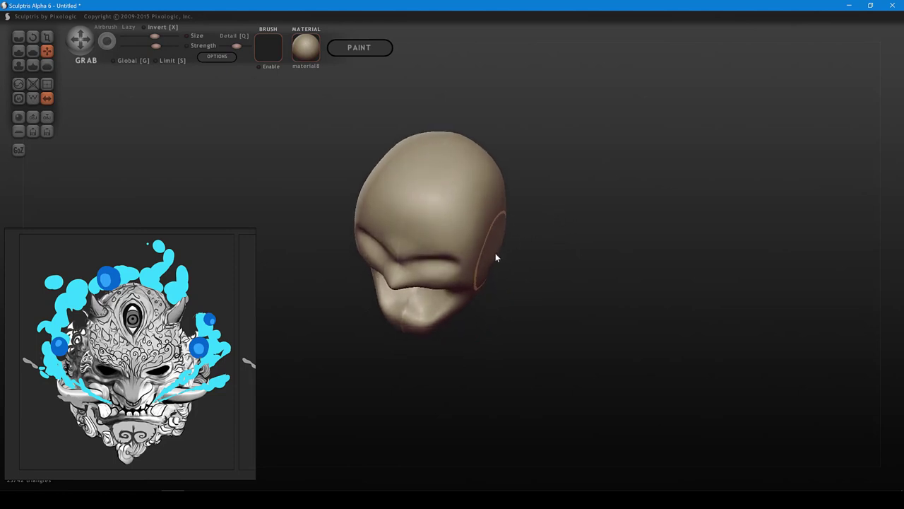
- Push the side of the jaw inward with Grab while viewing the head from below
{"action": "mouse_move", "coordinate": [492, 254]}
{"action": "right_mouse_down"}
{"action": "mouse_move", "coordinate": [525, 219]}
{"action": "mouse_move", "coordinate": [534, 162]}
{"action": "right_mouse_up"}
{"action": "left_click_drag", "start_coordinate": [534, 159], "coordinate": [519, 136]}
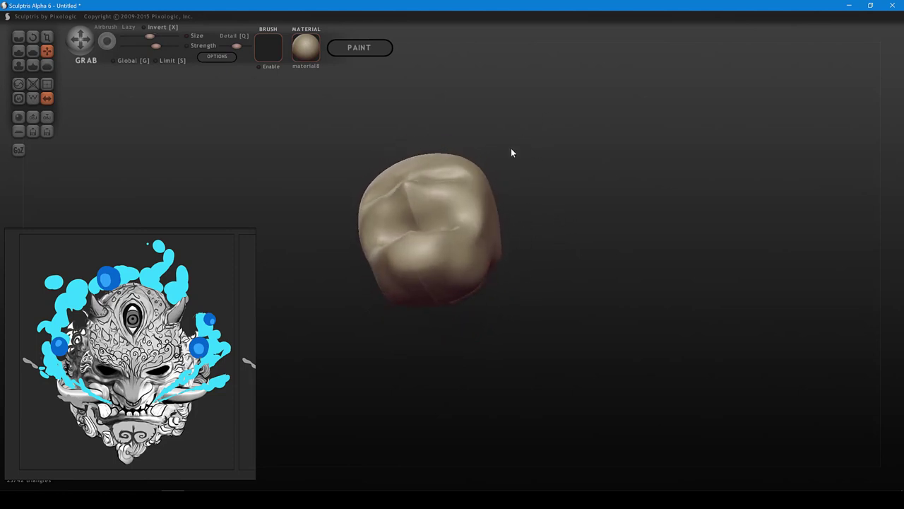
{"action": "mouse_move", "coordinate": [491, 181]}
{"action": "left_mouse_down"}
{"action": "mouse_move", "coordinate": [483, 182]}
{"action": "mouse_move", "coordinate": [517, 161]}
{"action": "mouse_move", "coordinate": [514, 139]}
{"action": "mouse_move", "coordinate": [483, 194]}
{"action": "mouse_move", "coordinate": [460, 195]}
{"action": "left_mouse_up"}
{"action": "left_click_drag", "start_coordinate": [512, 153], "coordinate": [523, 190]}
{"action": "mouse_move", "coordinate": [523, 195]}
{"action": "right_mouse_down"}
{"action": "mouse_move", "coordinate": [543, 210]}
{"action": "mouse_move", "coordinate": [534, 146]}
{"action": "mouse_move", "coordinate": [491, 188]}
{"action": "right_mouse_up"}
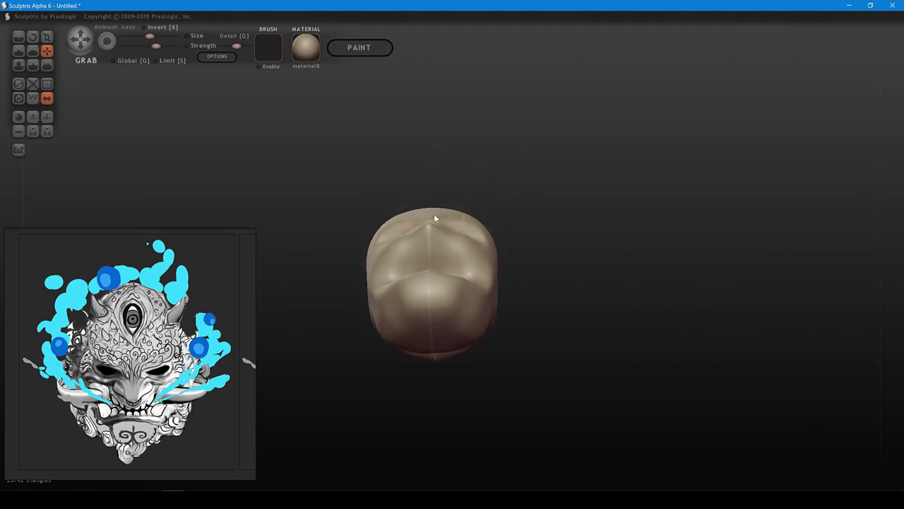
- Narrow the head and jaw and even out their side contours with Grab strokes from several angles
{"action": "key", "text": "]"}
{"action": "scroll", "coordinate": [475, 225], "scroll_direction": "down", "scroll_amount": 2}
{"action": "left_click_drag", "start_coordinate": [474, 225], "coordinate": [531, 214]}
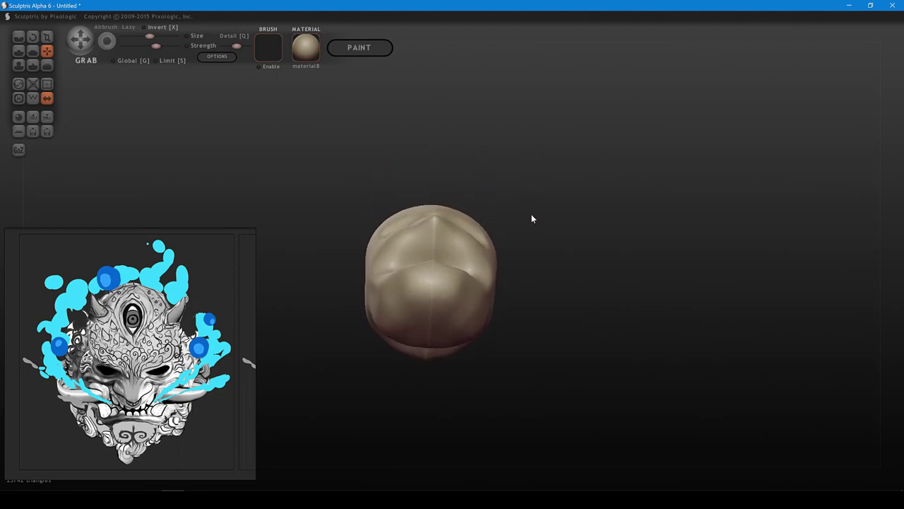
{"action": "scroll", "coordinate": [473, 243], "scroll_direction": "down", "scroll_amount": 2}
{"action": "left_click_drag", "start_coordinate": [473, 242], "coordinate": [575, 240]}
{"action": "scroll", "coordinate": [436, 308], "scroll_direction": "down", "scroll_amount": 2}
{"action": "left_click_drag", "start_coordinate": [493, 271], "coordinate": [543, 218]}
{"action": "mouse_move", "coordinate": [496, 235]}
{"action": "left_mouse_down"}
{"action": "mouse_move", "coordinate": [511, 235]}
{"action": "mouse_move", "coordinate": [511, 249]}
{"action": "mouse_move", "coordinate": [493, 259]}
{"action": "mouse_move", "coordinate": [533, 255]}
{"action": "mouse_move", "coordinate": [531, 264]}
{"action": "left_mouse_up"}
- Adjust the upper lip area below the nose and push the chin upward to flatten it
{"action": "key", "text": "bracketright"}
{"action": "mouse_move", "coordinate": [446, 257]}
{"action": "left_mouse_down"}
{"action": "mouse_move", "coordinate": [453, 270]}
{"action": "mouse_move", "coordinate": [447, 254]}
{"action": "left_mouse_up"}
{"action": "right_click_drag", "start_coordinate": [471, 250], "coordinate": [503, 255]}
{"action": "right_click", "coordinate": [473, 248], "text": "shift"}
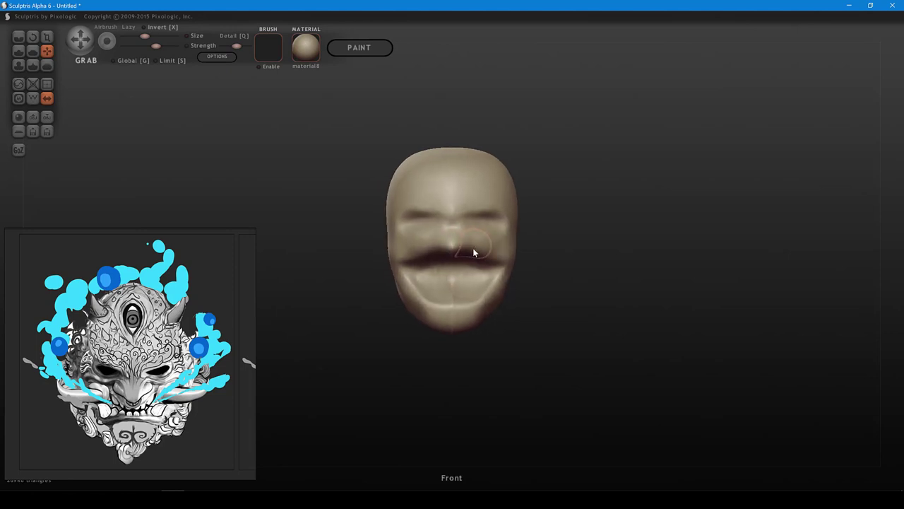
{"action": "left_click_drag", "start_coordinate": [427, 249], "coordinate": [436, 253]}
{"action": "mouse_move", "coordinate": [519, 204]}
{"action": "right_mouse_down"}
{"action": "mouse_move", "coordinate": [436, 220]}
{"action": "mouse_move", "coordinate": [545, 219]}
{"action": "mouse_move", "coordinate": [517, 232]}
{"action": "mouse_move", "coordinate": [506, 222]}
{"action": "mouse_move", "coordinate": [509, 234]}
{"action": "mouse_move", "coordinate": [514, 212]}
{"action": "right_mouse_up"}
{"action": "left_click_drag", "start_coordinate": [466, 321], "coordinate": [460, 295]}
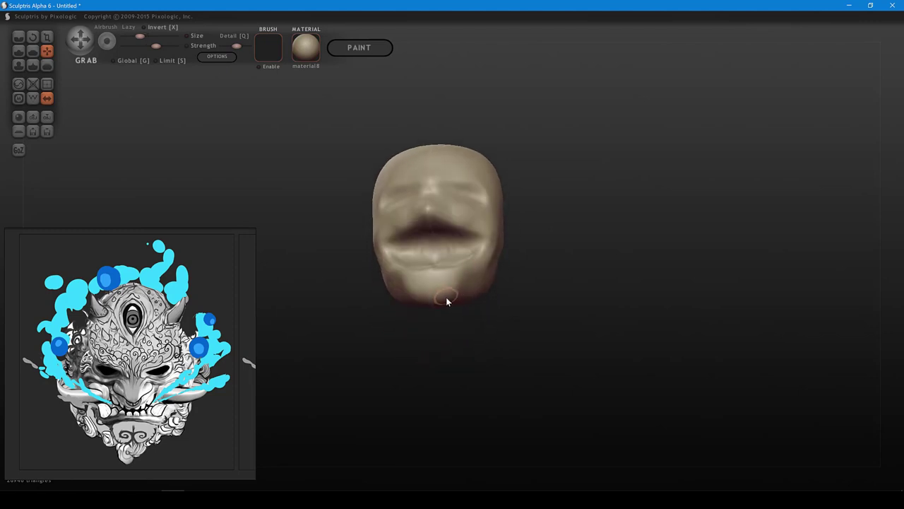
- Reshape the front edge of the chin from below with a small Grab brush
{"action": "right_click_drag", "start_coordinate": [461, 304], "coordinate": [389, 247]}
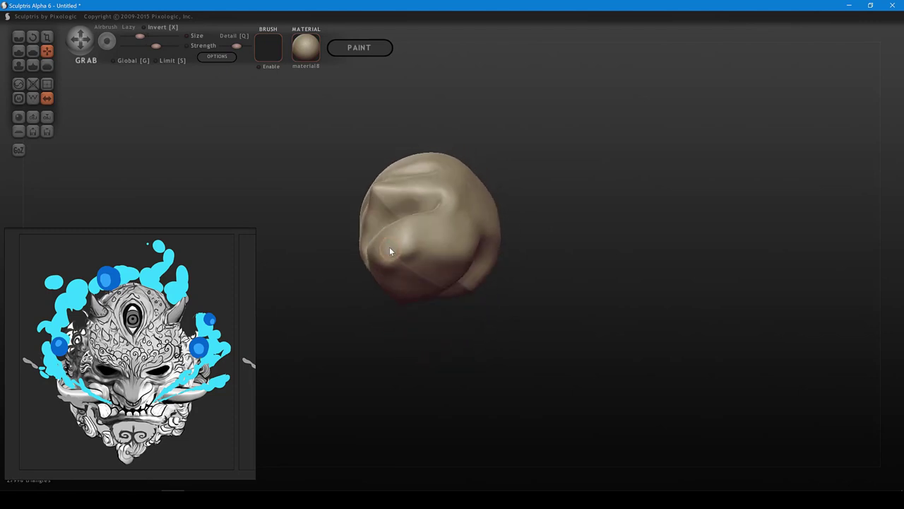
{"action": "left_click_drag", "start_coordinate": [389, 246], "coordinate": [408, 234]}
{"action": "mouse_move", "coordinate": [409, 236]}
{"action": "right_mouse_down"}
{"action": "mouse_move", "coordinate": [420, 283]}
{"action": "mouse_move", "coordinate": [395, 313]}
{"action": "mouse_move", "coordinate": [414, 355]}
{"action": "mouse_move", "coordinate": [405, 333]}
{"action": "mouse_move", "coordinate": [460, 317]}
{"action": "right_mouse_up"}
{"action": "mouse_move", "coordinate": [446, 230]}
{"action": "right_mouse_down"}
{"action": "mouse_move", "coordinate": [477, 271]}
{"action": "mouse_move", "coordinate": [486, 259]}
{"action": "right_mouse_up"}
- Enlarge the Grab brush slightly and reshape the mouth corners and the cheeks beside them
{"action": "scroll", "coordinate": [483, 258], "scroll_direction": "up", "scroll_amount": 2, "text": "shift"}
{"action": "mouse_move", "coordinate": [481, 259]}
{"action": "left_mouse_down"}
{"action": "mouse_move", "coordinate": [494, 238]}
{"action": "mouse_move", "coordinate": [459, 255]}
{"action": "left_mouse_up"}
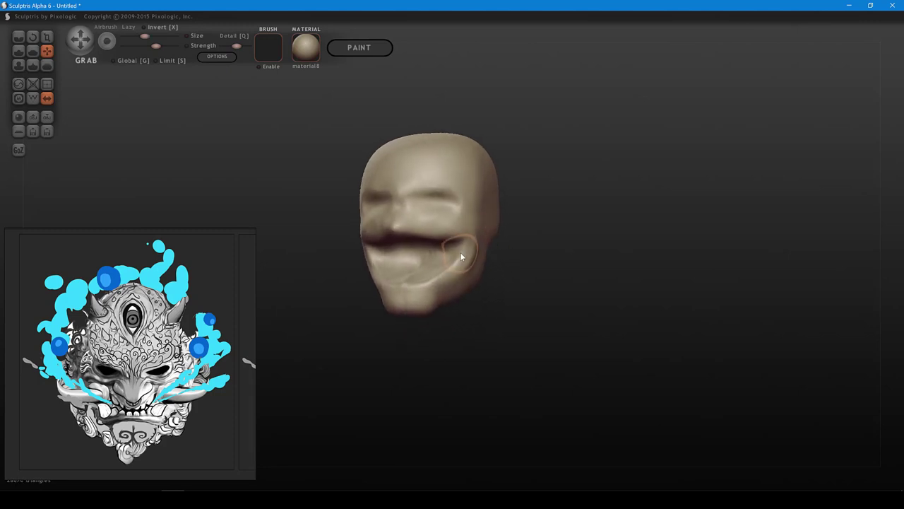
{"action": "right_click_drag", "start_coordinate": [460, 254], "coordinate": [433, 224]}
{"action": "left_click_drag", "start_coordinate": [428, 226], "coordinate": [435, 233]}
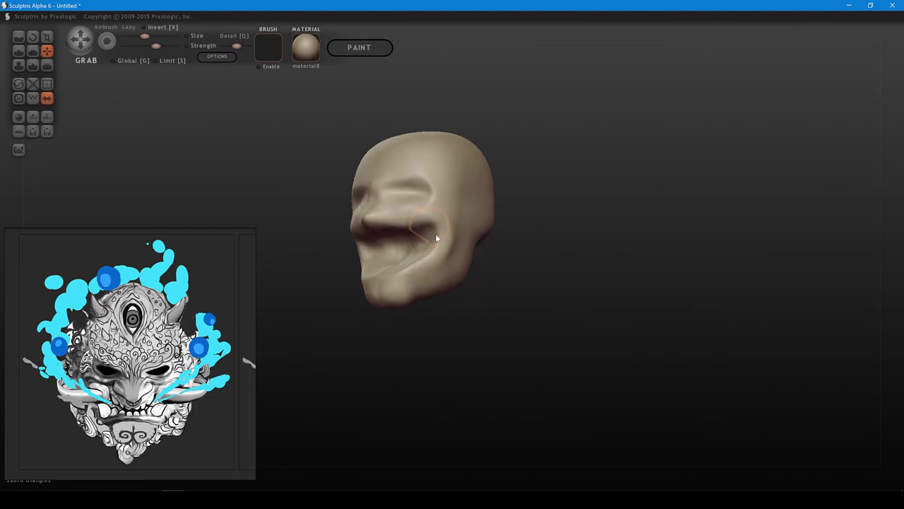
{"action": "right_click_drag", "start_coordinate": [435, 233], "coordinate": [506, 257]}
{"action": "scroll", "coordinate": [512, 253], "scroll_direction": "down", "scroll_amount": 1}
{"action": "scroll", "coordinate": [512, 254], "scroll_direction": "down", "scroll_amount": 1}
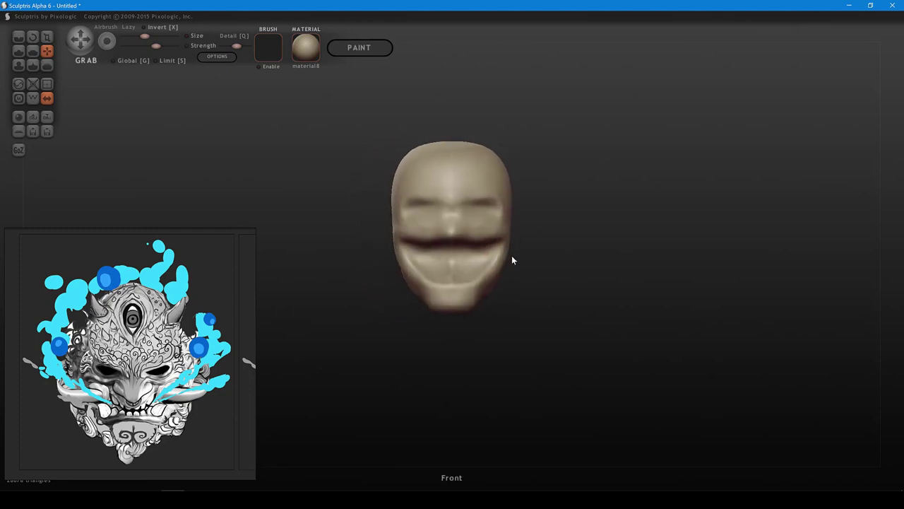
{"action": "mouse_move", "coordinate": [512, 255]}
{"action": "middle_mouse_down"}
{"action": "mouse_move", "coordinate": [507, 245]}
{"action": "mouse_move", "coordinate": [487, 249]}
{"action": "mouse_move", "coordinate": [503, 249]}
{"action": "middle_mouse_up"}
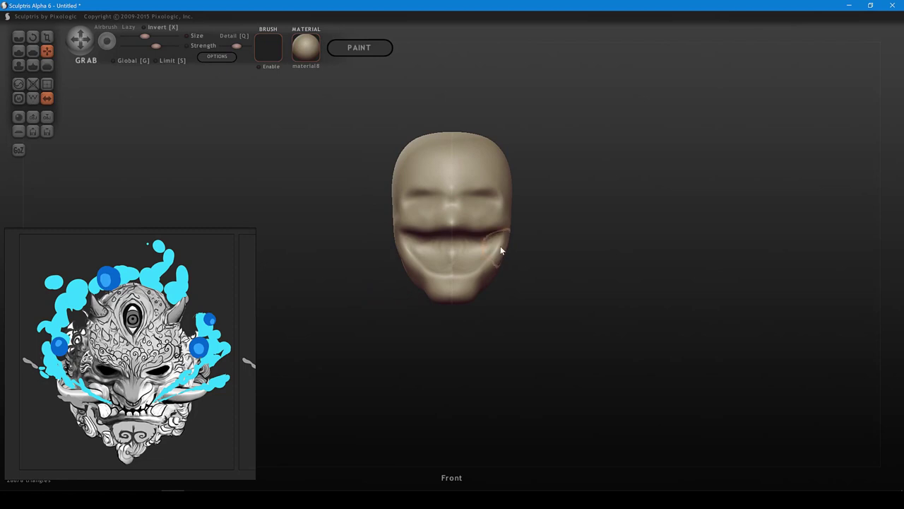
- Add a new sphere object to the scene and scale it down uniformly to fit within the mouth
{"action": "left_click", "coordinate": [22, 118]}
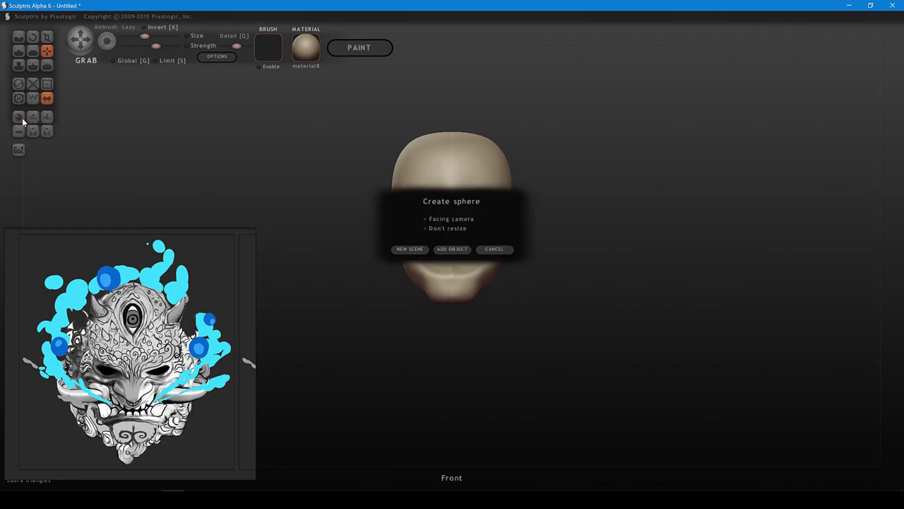
{"action": "left_click", "coordinate": [456, 249]}
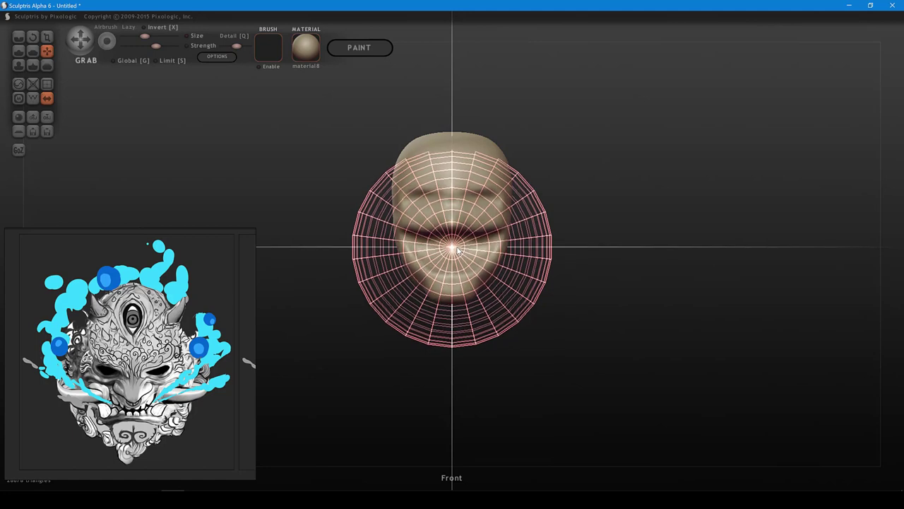
{"action": "left_click", "coordinate": [456, 246]}
{"action": "key", "text": "r"}
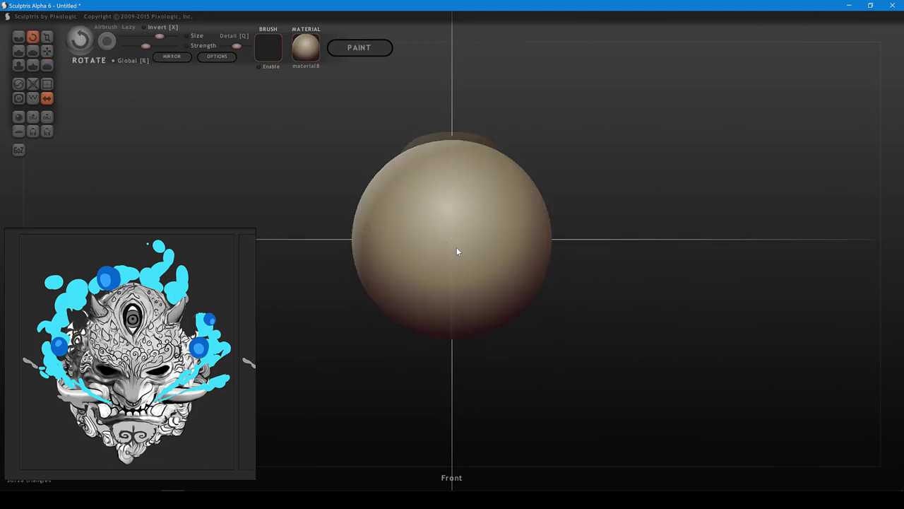
{"action": "key", "text": "t"}
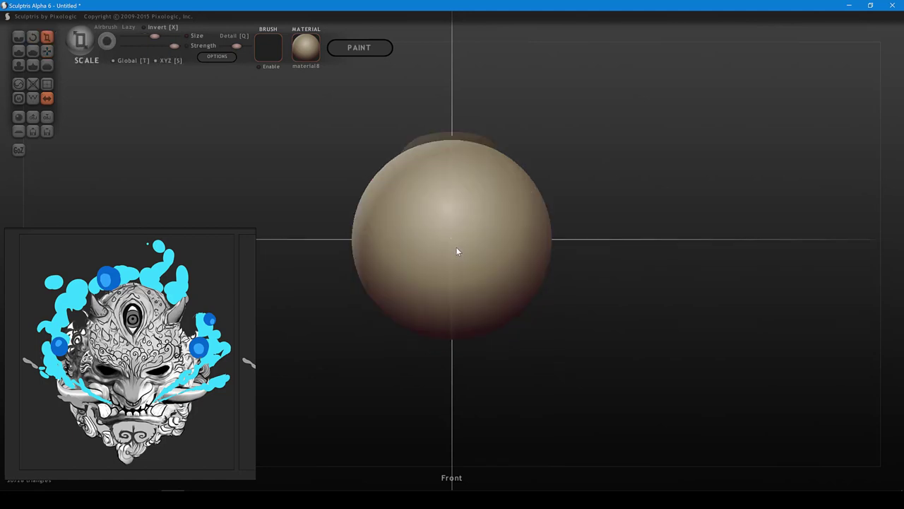
{"action": "left_click_drag", "start_coordinate": [457, 250], "coordinate": [259, 459]}
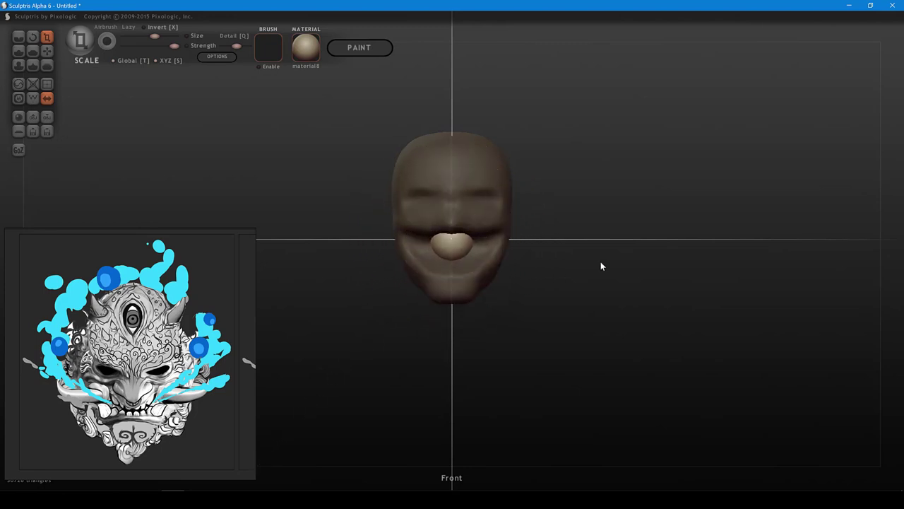
- Move the sphere forward out of the mouth with global Grab and scale it down slightly more
{"action": "left_click_drag", "start_coordinate": [622, 274], "coordinate": [493, 267]}
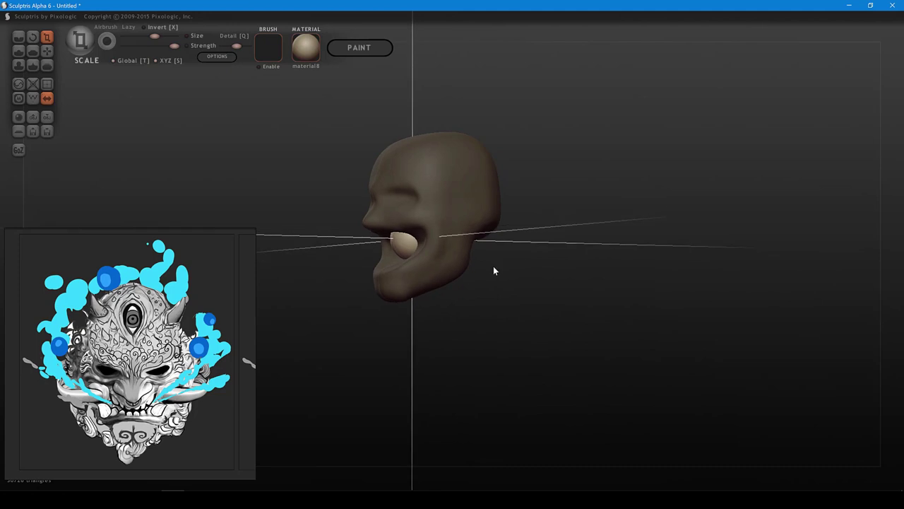
{"action": "key", "text": "g"}
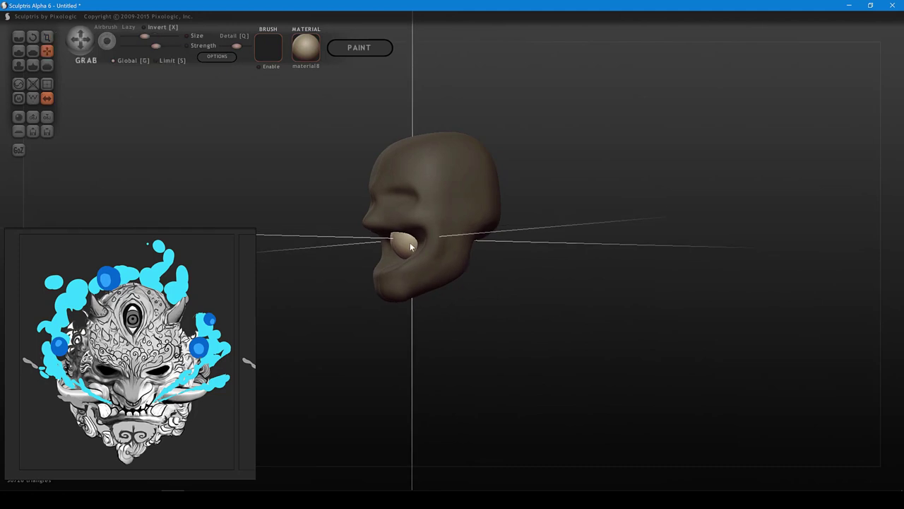
{"action": "left_click_drag", "start_coordinate": [410, 242], "coordinate": [373, 256]}
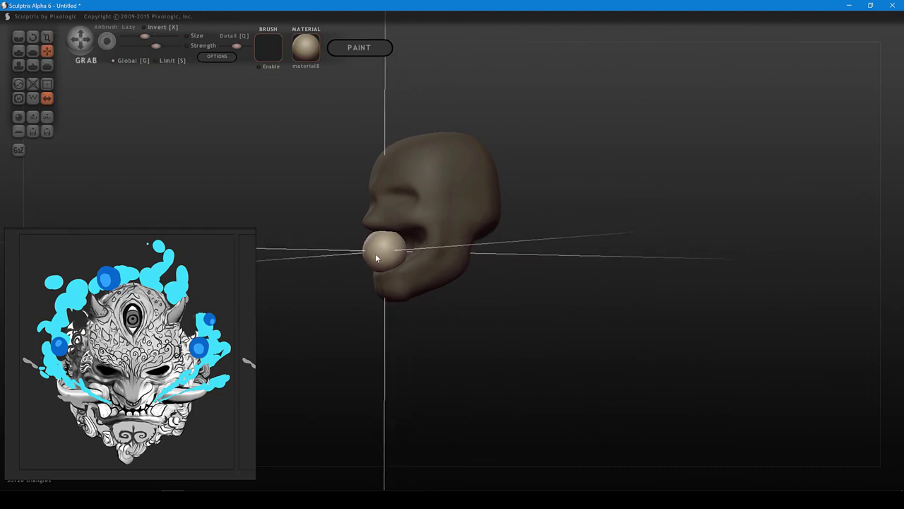
{"action": "key", "text": "r"}
{"action": "key", "text": "t"}
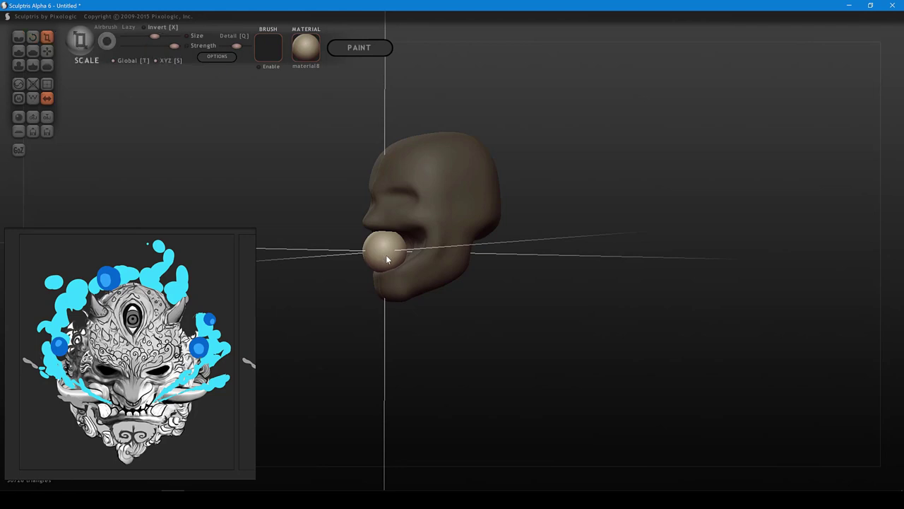
{"action": "left_click_drag", "start_coordinate": [384, 259], "coordinate": [439, 319]}
{"action": "key", "text": "g"}
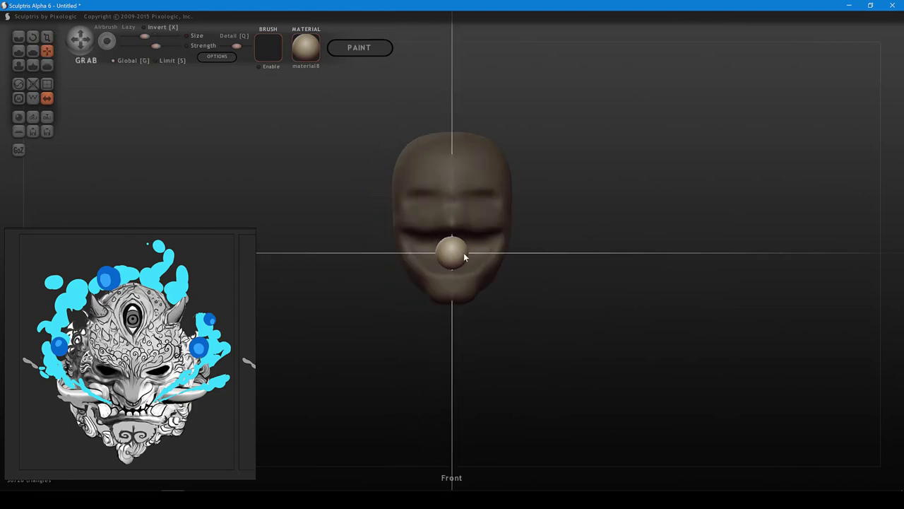
- Pull the sphere's sides outward and curve the ends upward with Grab to form a symmetrical pair of tusks
{"action": "left_click_drag", "start_coordinate": [464, 252], "coordinate": [484, 254]}
{"action": "mouse_move", "coordinate": [487, 255]}
{"action": "left_mouse_down"}
{"action": "mouse_move", "coordinate": [496, 255]}
{"action": "mouse_move", "coordinate": [459, 256]}
{"action": "mouse_move", "coordinate": [518, 248]}
{"action": "mouse_move", "coordinate": [529, 222]}
{"action": "mouse_move", "coordinate": [500, 245]}
{"action": "mouse_move", "coordinate": [535, 240]}
{"action": "left_mouse_up"}
{"action": "key", "text": "bracketright"}
{"action": "key", "text": "bracketleft"}
{"action": "key", "text": "bracketleft"}
{"action": "key", "text": "bracketleft"}
{"action": "key", "text": "bracketright"}
{"action": "key", "text": "bracketright"}
{"action": "key", "text": "bracketleft"}
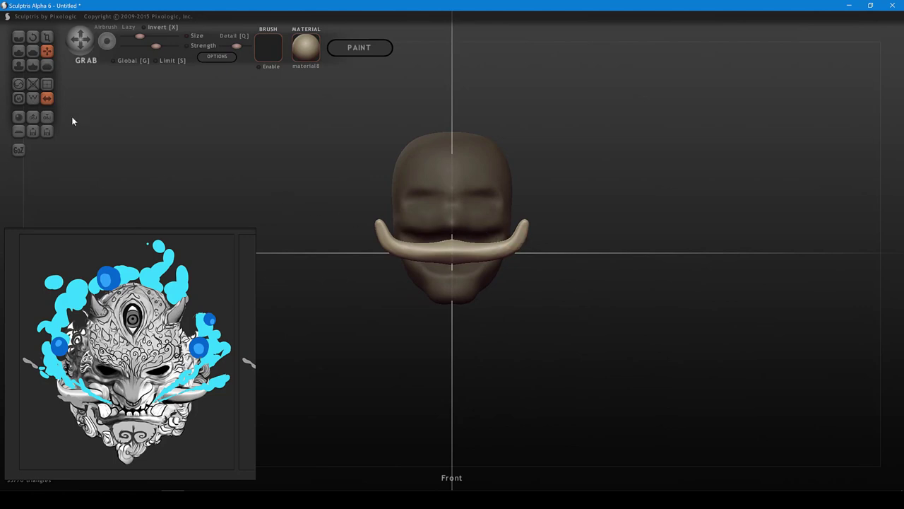
- Thicken the middle section of the tusk piece with the Inflate brush
{"action": "left_click", "coordinate": [18, 65]}
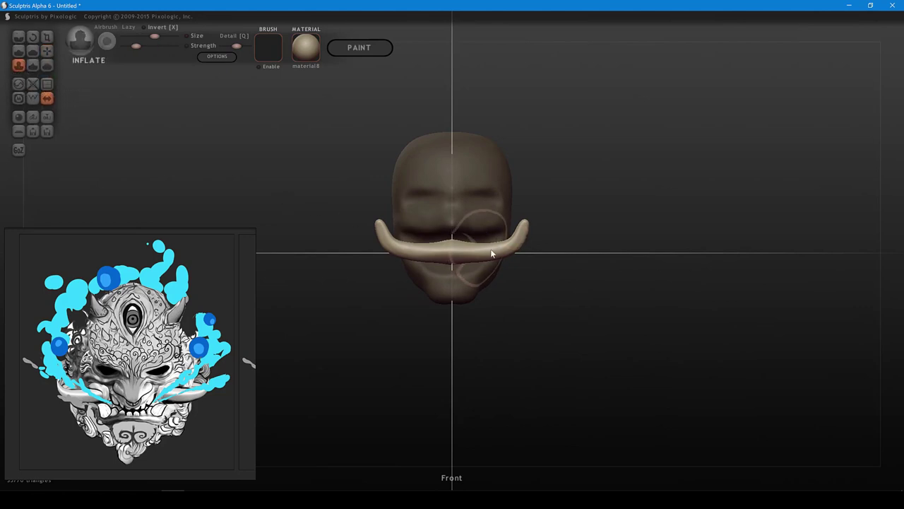
{"action": "mouse_move", "coordinate": [492, 253]}
{"action": "left_mouse_down"}
{"action": "mouse_move", "coordinate": [519, 246]}
{"action": "mouse_move", "coordinate": [479, 256]}
{"action": "left_mouse_up"}
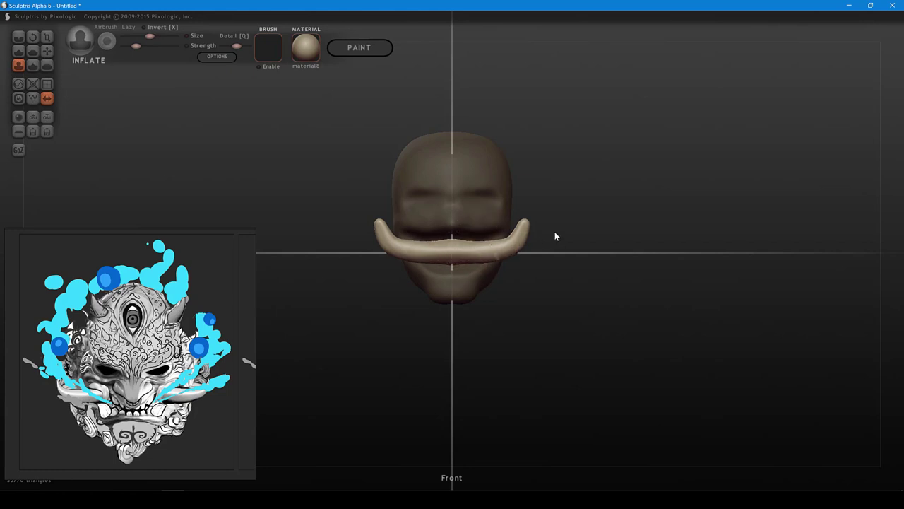
- Reposition the whole tusk piece against the mouth opening with global Grab
{"action": "mouse_move", "coordinate": [555, 236]}
{"action": "left_mouse_down"}
{"action": "mouse_move", "coordinate": [541, 265]}
{"action": "mouse_move", "coordinate": [460, 250]}
{"action": "mouse_move", "coordinate": [452, 304]}
{"action": "mouse_move", "coordinate": [407, 320]}
{"action": "mouse_move", "coordinate": [384, 296]}
{"action": "left_mouse_up"}
{"action": "key", "text": "6"}
{"action": "scroll", "coordinate": [407, 314], "scroll_direction": "up", "scroll_amount": 5}
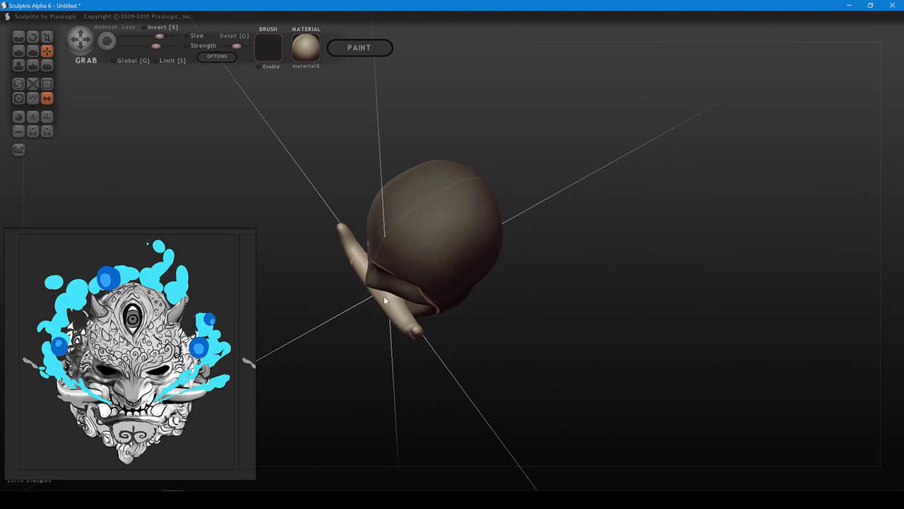
{"action": "mouse_move", "coordinate": [439, 338]}
{"action": "left_mouse_down"}
{"action": "mouse_move", "coordinate": [406, 274]}
{"action": "mouse_move", "coordinate": [424, 338]}
{"action": "left_mouse_up"}
{"action": "key", "text": "g"}
{"action": "left_click_drag", "start_coordinate": [397, 293], "coordinate": [539, 293]}
{"action": "left_click_drag", "start_coordinate": [470, 289], "coordinate": [469, 275]}
- Turn off global Grab, reduce the brush size and make the head the active object
{"action": "left_click_drag", "start_coordinate": [597, 209], "coordinate": [540, 211]}
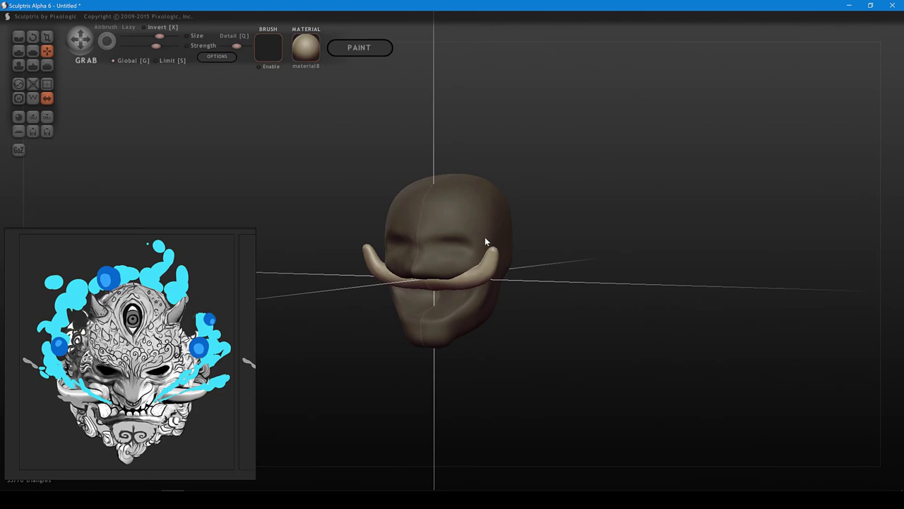
{"action": "key", "text": "g"}
{"action": "scroll", "coordinate": [468, 265], "scroll_direction": "down", "scroll_amount": 4, "text": "shift"}
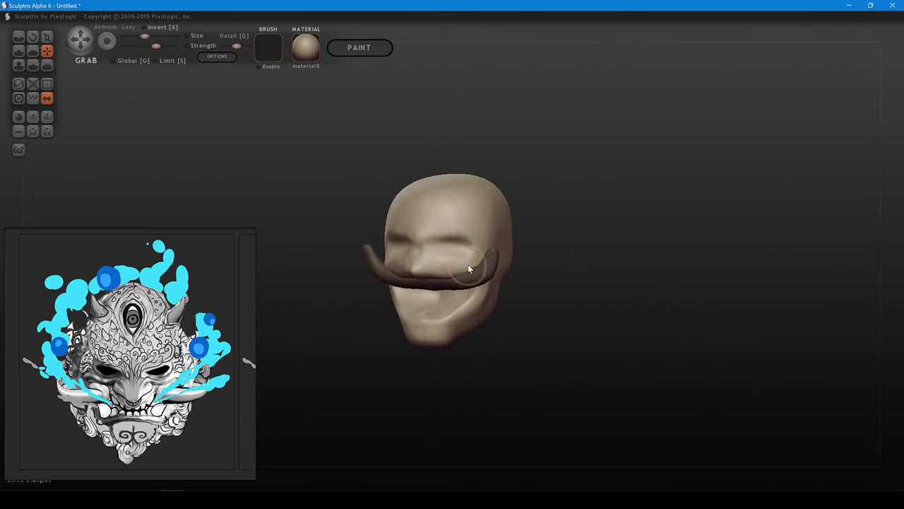
- Adjust the Grab brush size and reshape the sides of the head's jaw symmetrically
{"action": "mouse_move", "coordinate": [495, 250]}
{"action": "right_mouse_down"}
{"action": "mouse_move", "coordinate": [514, 257]}
{"action": "mouse_move", "coordinate": [449, 301]}
{"action": "mouse_move", "coordinate": [435, 283]}
{"action": "right_mouse_up"}
{"action": "scroll", "coordinate": [441, 296], "scroll_direction": "up", "scroll_amount": 3, "text": "shift"}
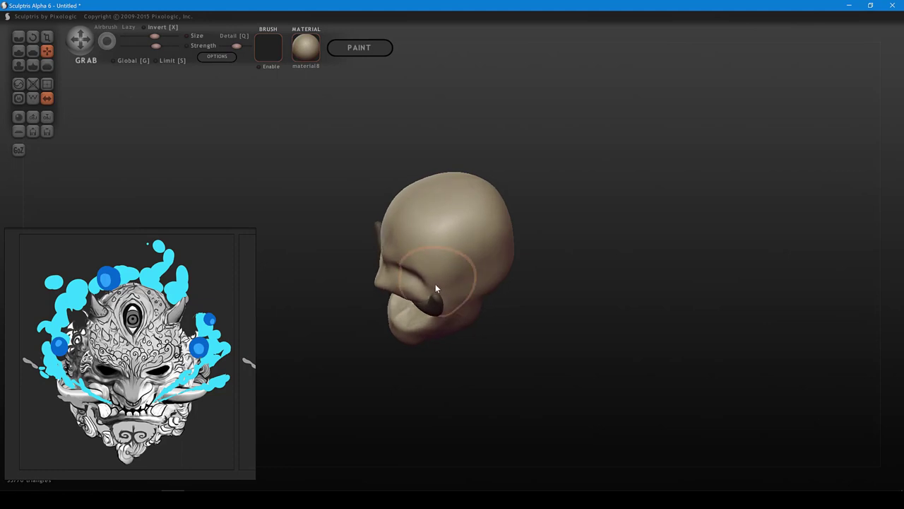
{"action": "scroll", "coordinate": [417, 292], "scroll_direction": "down", "scroll_amount": 3, "text": "shift"}
{"action": "scroll", "coordinate": [414, 294], "scroll_direction": "up", "scroll_amount": 2, "text": "shift"}
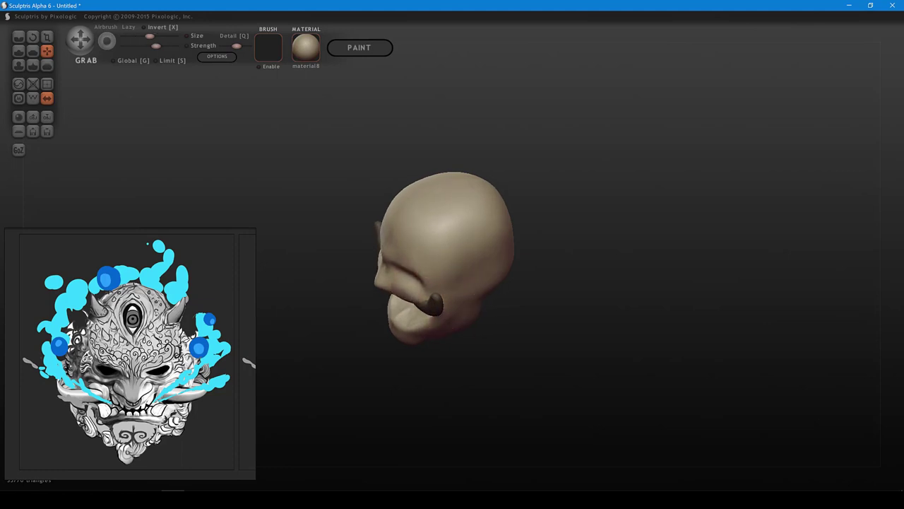
{"action": "left_click_drag", "start_coordinate": [558, 257], "coordinate": [617, 224]}
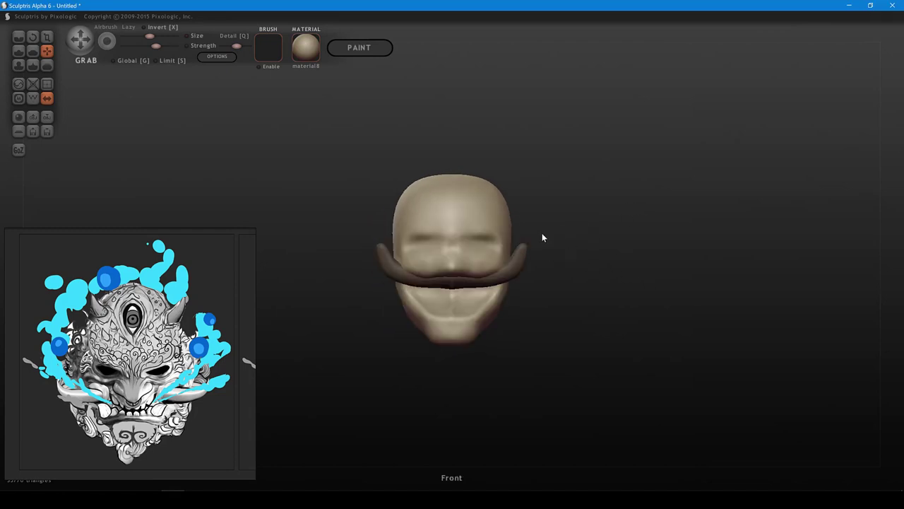
{"action": "left_click_drag", "start_coordinate": [510, 306], "coordinate": [508, 276]}
{"action": "left_click_drag", "start_coordinate": [474, 252], "coordinate": [483, 250]}
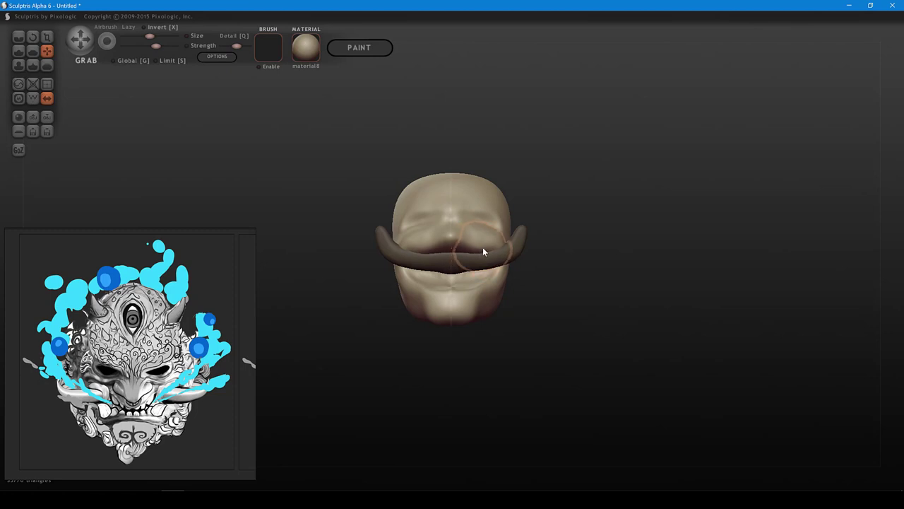
{"action": "mouse_move", "coordinate": [564, 137]}
{"action": "left_mouse_down"}
{"action": "mouse_move", "coordinate": [583, 153]}
{"action": "mouse_move", "coordinate": [551, 177]}
{"action": "mouse_move", "coordinate": [603, 184]}
{"action": "mouse_move", "coordinate": [604, 232]}
{"action": "mouse_move", "coordinate": [508, 292]}
{"action": "left_mouse_up"}
{"action": "scroll", "coordinate": [507, 291], "scroll_direction": "down", "scroll_amount": 2, "text": "shift"}
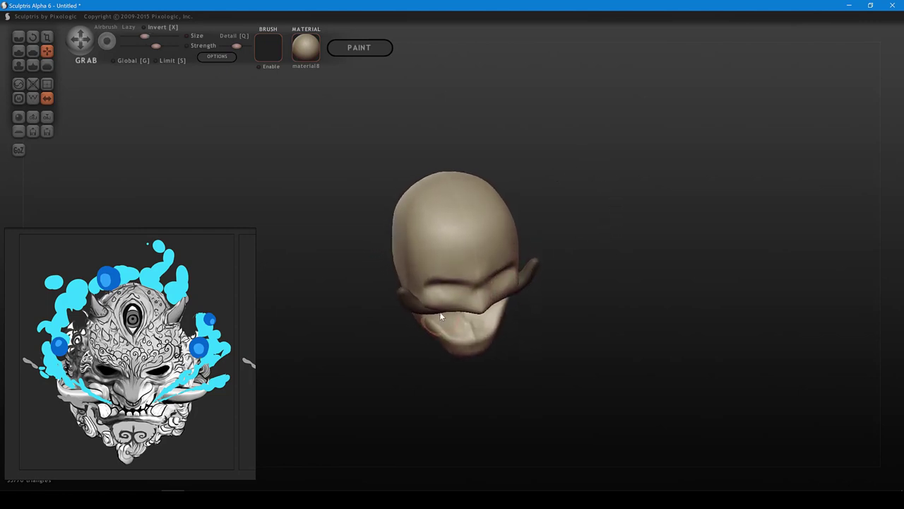
{"action": "mouse_move", "coordinate": [553, 250]}
{"action": "left_mouse_down"}
{"action": "mouse_move", "coordinate": [533, 194]}
{"action": "mouse_move", "coordinate": [460, 235]}
{"action": "mouse_move", "coordinate": [473, 262]}
{"action": "mouse_move", "coordinate": [517, 297]}
{"action": "mouse_move", "coordinate": [494, 268]}
{"action": "mouse_move", "coordinate": [467, 270]}
{"action": "left_mouse_up"}
{"action": "mouse_move", "coordinate": [467, 267]}
{"action": "right_mouse_down"}
{"action": "mouse_move", "coordinate": [514, 261]}
{"action": "mouse_move", "coordinate": [488, 273]}
{"action": "right_mouse_up"}
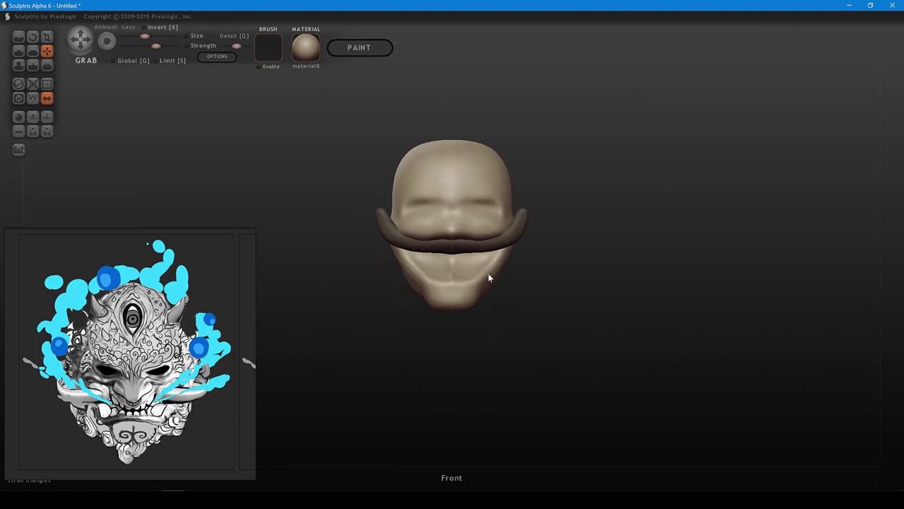
- Reshape the lower lip and chin of the jaw with a smaller Grab brush
{"action": "left_click_drag", "start_coordinate": [458, 293], "coordinate": [455, 281]}
{"action": "right_click_drag", "start_coordinate": [484, 278], "coordinate": [466, 265]}
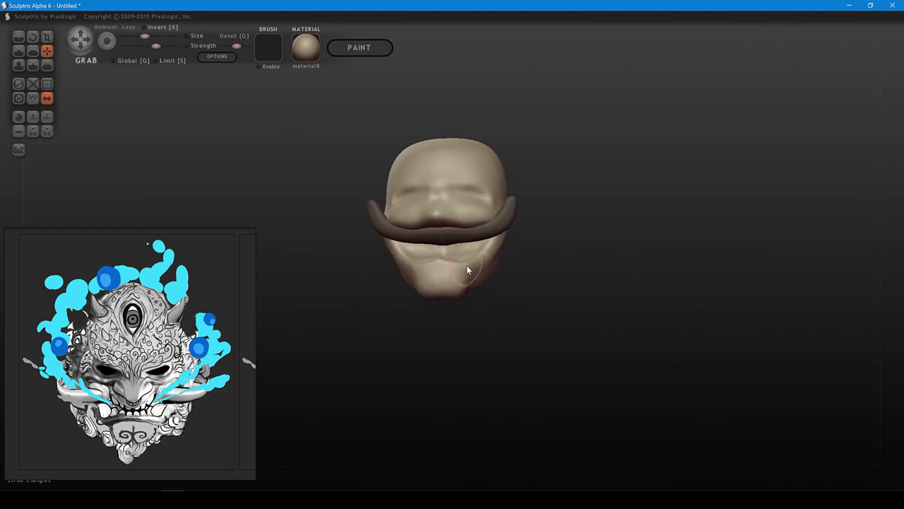
{"action": "scroll", "coordinate": [466, 265], "scroll_direction": "down", "scroll_amount": 1}
{"action": "left_click_drag", "start_coordinate": [466, 266], "coordinate": [442, 259]}
{"action": "right_click_drag", "start_coordinate": [503, 257], "coordinate": [417, 264]}
{"action": "middle_click_drag", "start_coordinate": [431, 279], "coordinate": [527, 279]}
{"action": "middle_click_drag", "start_coordinate": [535, 219], "coordinate": [532, 241], "text": "alt"}
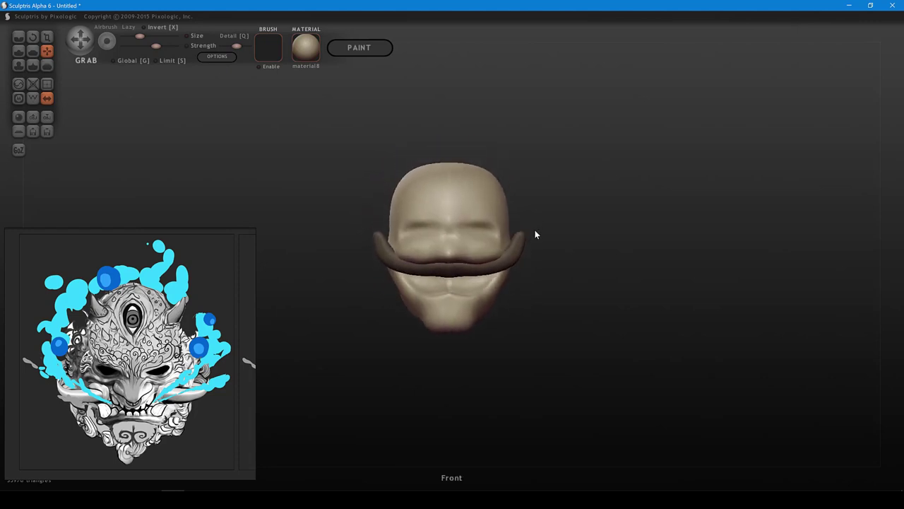
- Add a sphere as a mirrored pair of objects beside the head and scale both down to small balls
{"action": "left_click", "coordinate": [19, 118]}
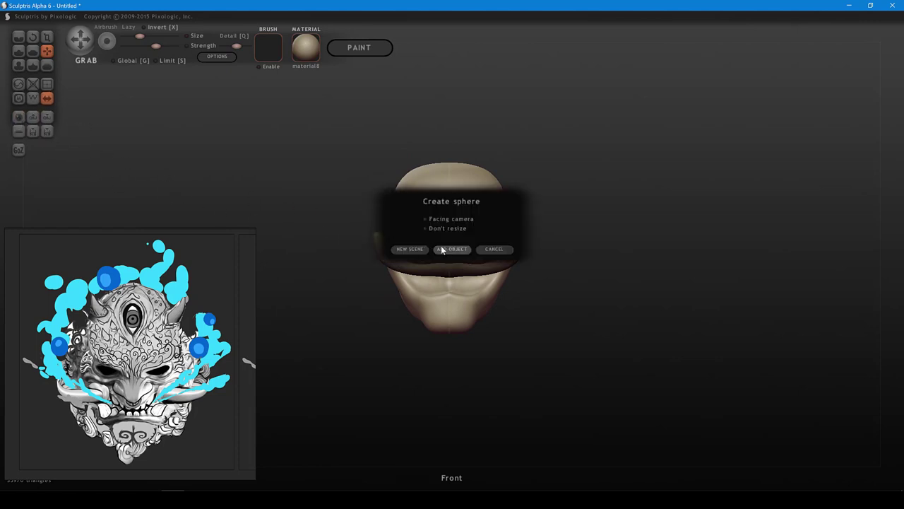
{"action": "left_click", "coordinate": [455, 249]}
{"action": "mouse_move", "coordinate": [455, 249]}
{"action": "left_mouse_down"}
{"action": "mouse_move", "coordinate": [584, 250]}
{"action": "mouse_move", "coordinate": [524, 288]}
{"action": "mouse_move", "coordinate": [388, 431]}
{"action": "left_mouse_up"}
{"action": "key", "text": "t"}
{"action": "left_click_drag", "start_coordinate": [585, 247], "coordinate": [451, 332]}
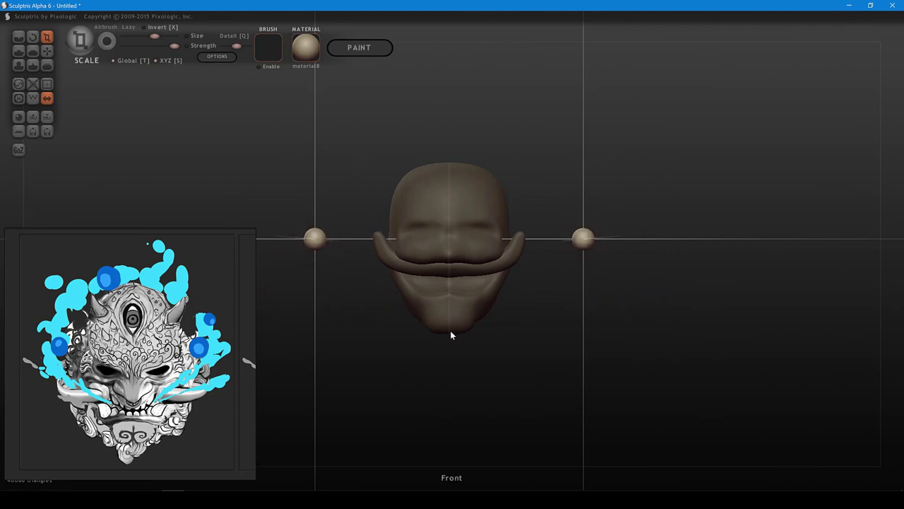
- Turn off global Grab and pull the small spheres upward and outward into tapered ear shapes
{"action": "key", "text": "g"}
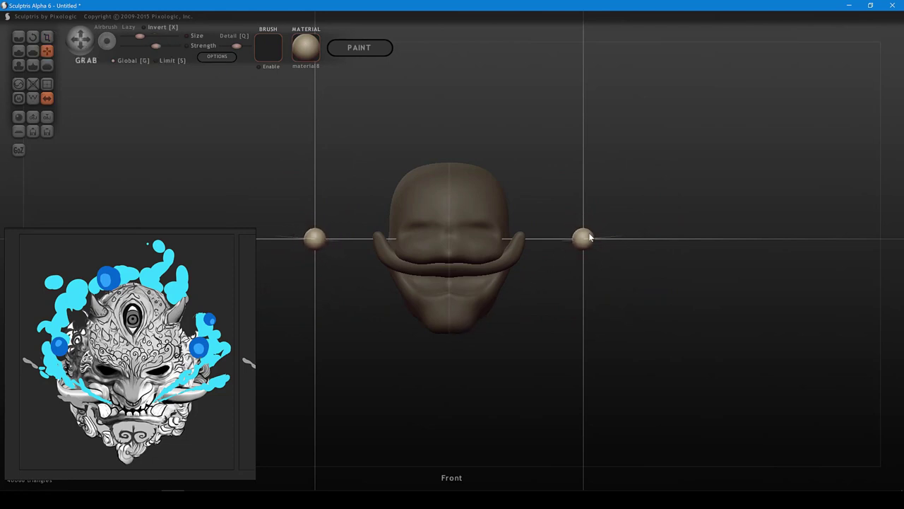
{"action": "left_click_drag", "start_coordinate": [586, 238], "coordinate": [601, 198]}
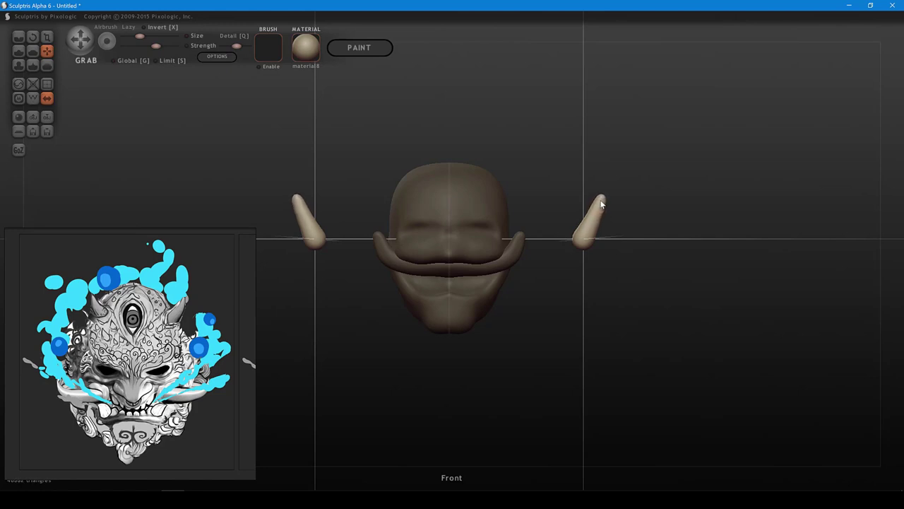
{"action": "mouse_move", "coordinate": [604, 235]}
{"action": "left_mouse_down"}
{"action": "mouse_move", "coordinate": [544, 214]}
{"action": "mouse_move", "coordinate": [613, 226]}
{"action": "left_mouse_up"}
- Reshape the ears' side profile with a larger Grab brush
{"action": "scroll", "coordinate": [640, 267], "scroll_direction": "up", "scroll_amount": 5}
{"action": "mouse_move", "coordinate": [643, 275]}
{"action": "left_mouse_down"}
{"action": "mouse_move", "coordinate": [490, 299]}
{"action": "mouse_move", "coordinate": [622, 241]}
{"action": "mouse_move", "coordinate": [627, 226]}
{"action": "mouse_move", "coordinate": [569, 225]}
{"action": "left_mouse_up"}
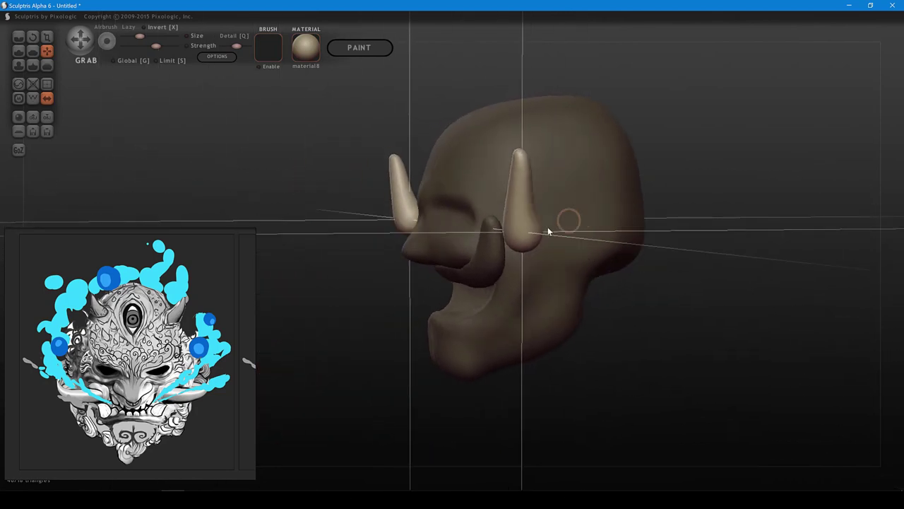
{"action": "scroll", "coordinate": [536, 235], "scroll_direction": "up", "scroll_amount": 3, "text": "shift"}
{"action": "scroll", "coordinate": [536, 235], "scroll_direction": "down", "scroll_amount": 1, "text": "shift"}
{"action": "left_click_drag", "start_coordinate": [511, 203], "coordinate": [520, 179]}
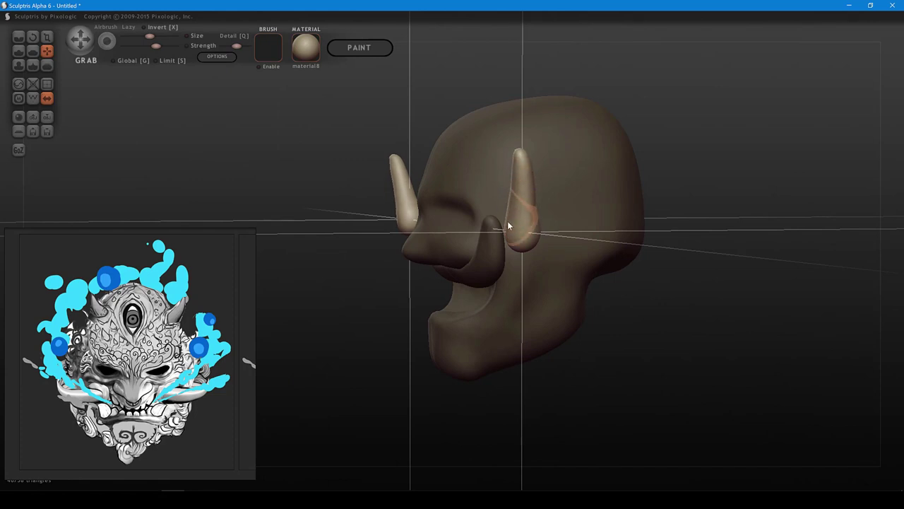
{"action": "left_click_drag", "start_coordinate": [507, 221], "coordinate": [527, 181]}
- Refine the ears' front outline, pulling the lower part wider and extending the tips with Grab
{"action": "mouse_move", "coordinate": [690, 142]}
{"action": "left_mouse_down", "text": "shift"}
{"action": "mouse_move", "coordinate": [731, 150]}
{"action": "mouse_move", "coordinate": [772, 134]}
{"action": "mouse_move", "coordinate": [733, 159]}
{"action": "mouse_move", "coordinate": [698, 165]}
{"action": "mouse_move", "coordinate": [698, 195]}
{"action": "mouse_move", "coordinate": [700, 187]}
{"action": "left_mouse_up", "text": "shift"}
{"action": "scroll", "coordinate": [693, 190], "scroll_direction": "down", "scroll_amount": 2}
{"action": "mouse_move", "coordinate": [682, 226]}
{"action": "left_mouse_down"}
{"action": "mouse_move", "coordinate": [658, 222]}
{"action": "mouse_move", "coordinate": [671, 196]}
{"action": "left_mouse_up"}
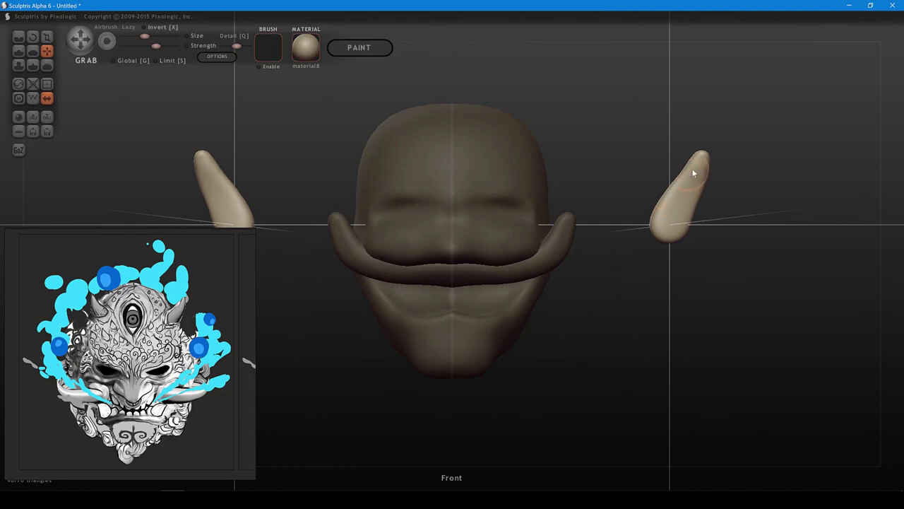
{"action": "mouse_move", "coordinate": [696, 163]}
{"action": "left_mouse_down"}
{"action": "mouse_move", "coordinate": [685, 176]}
{"action": "mouse_move", "coordinate": [698, 161]}
{"action": "left_mouse_up"}
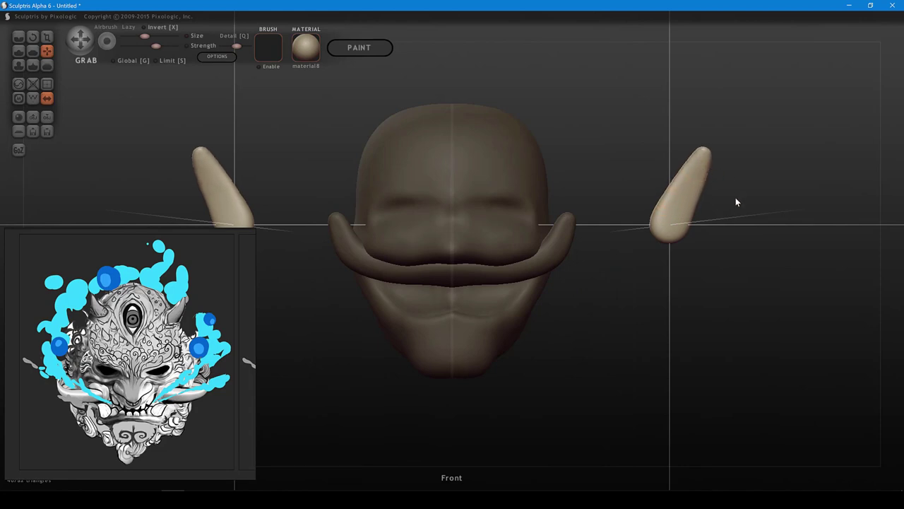
- Move the ears inward against the head and back along its sides with global Grab
{"action": "left_click_drag", "start_coordinate": [739, 205], "coordinate": [754, 183], "text": "alt"}
{"action": "scroll", "coordinate": [765, 208], "scroll_direction": "down", "scroll_amount": 3}
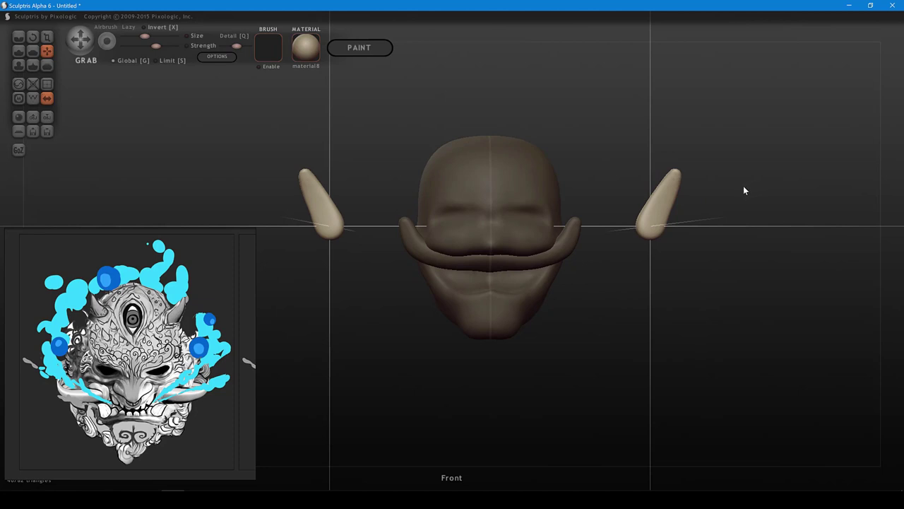
{"action": "left_click_drag", "start_coordinate": [668, 208], "coordinate": [578, 205]}
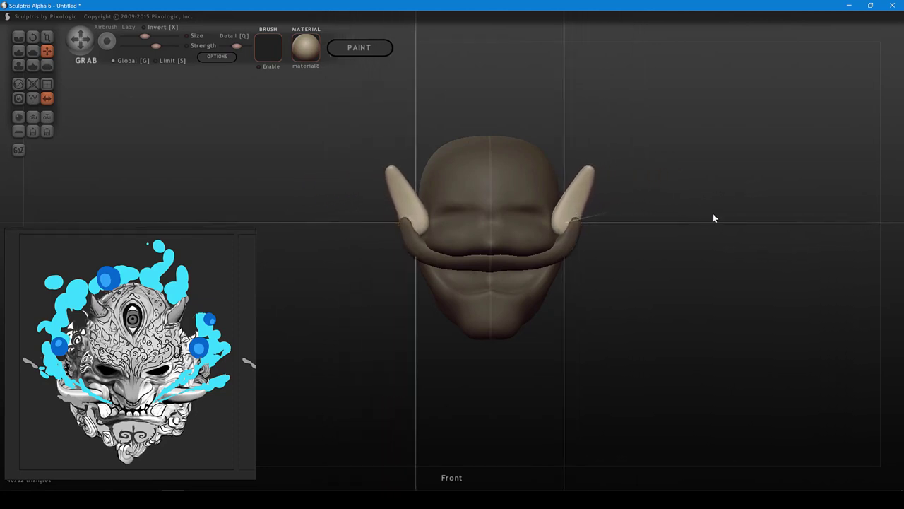
{"action": "left_click_drag", "start_coordinate": [713, 218], "coordinate": [546, 231]}
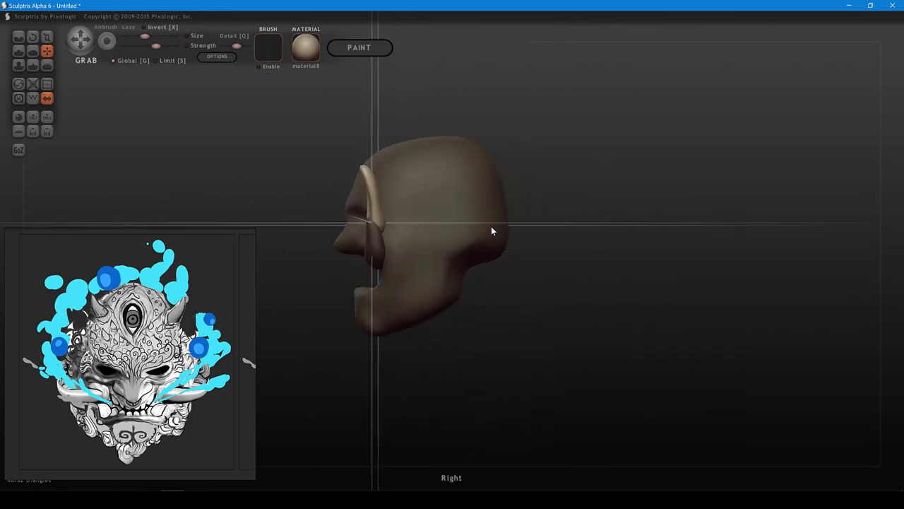
{"action": "left_click_drag", "start_coordinate": [379, 209], "coordinate": [434, 199]}
{"action": "mouse_move", "coordinate": [526, 143]}
{"action": "left_mouse_down"}
{"action": "mouse_move", "coordinate": [635, 125]}
{"action": "mouse_move", "coordinate": [706, 138]}
{"action": "left_mouse_up"}
- Make the ears the active object and rotate them so their tips point further outward
{"action": "left_click", "coordinate": [503, 195]}
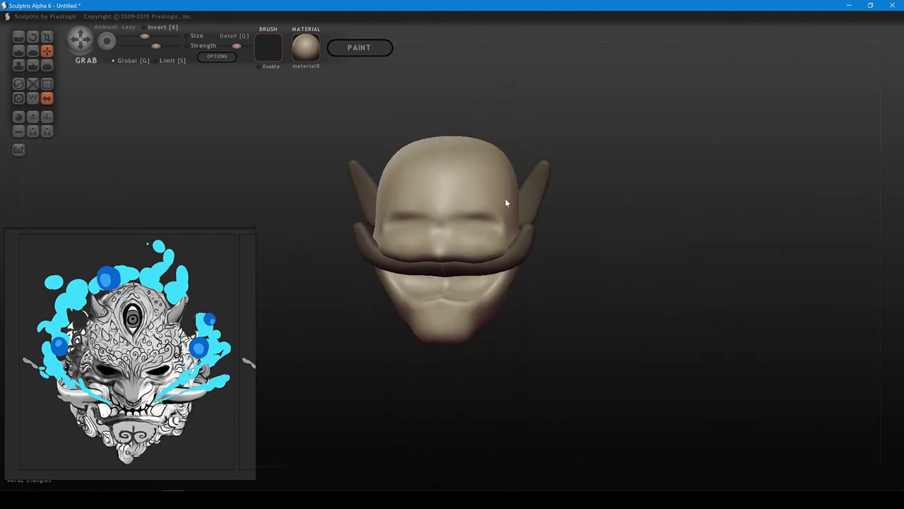
{"action": "left_click", "coordinate": [521, 244]}
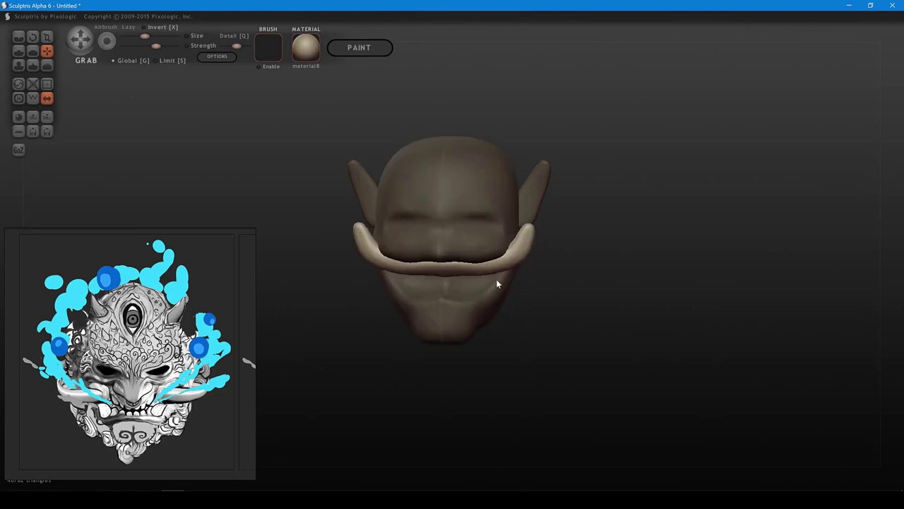
{"action": "left_click_drag", "start_coordinate": [597, 176], "coordinate": [630, 168]}
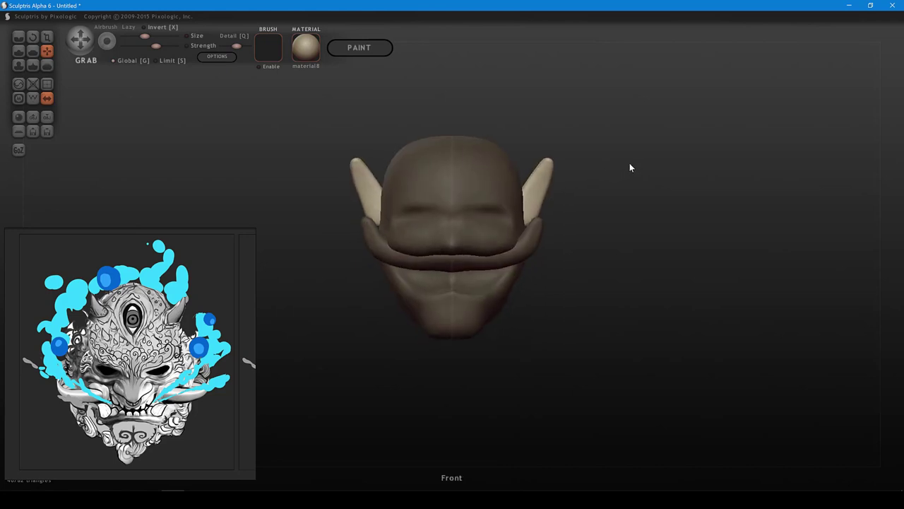
{"action": "key", "text": "r"}
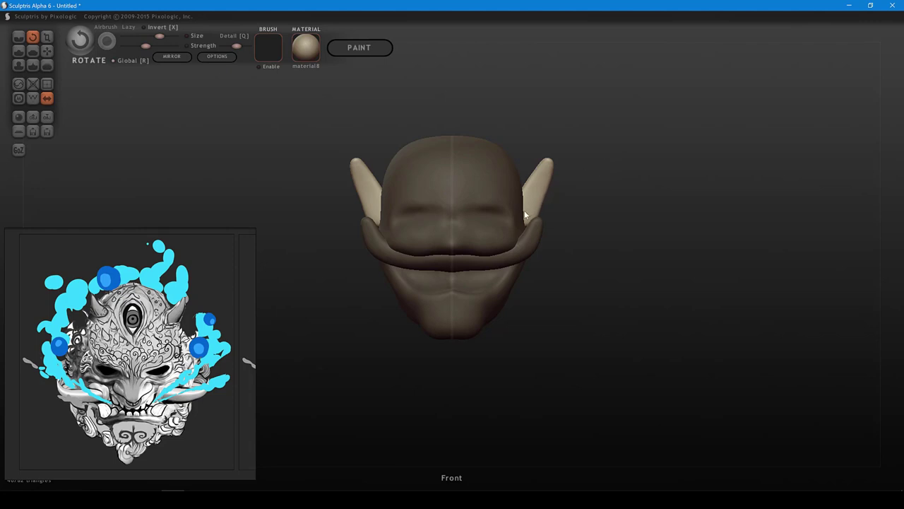
{"action": "mouse_move", "coordinate": [537, 214]}
{"action": "left_mouse_down"}
{"action": "mouse_move", "coordinate": [557, 209]}
{"action": "mouse_move", "coordinate": [561, 227]}
{"action": "mouse_move", "coordinate": [700, 203]}
{"action": "mouse_move", "coordinate": [595, 204]}
{"action": "mouse_move", "coordinate": [603, 216]}
{"action": "mouse_move", "coordinate": [649, 202]}
{"action": "mouse_move", "coordinate": [653, 174]}
{"action": "mouse_move", "coordinate": [646, 187]}
{"action": "mouse_move", "coordinate": [654, 197]}
{"action": "left_mouse_up"}
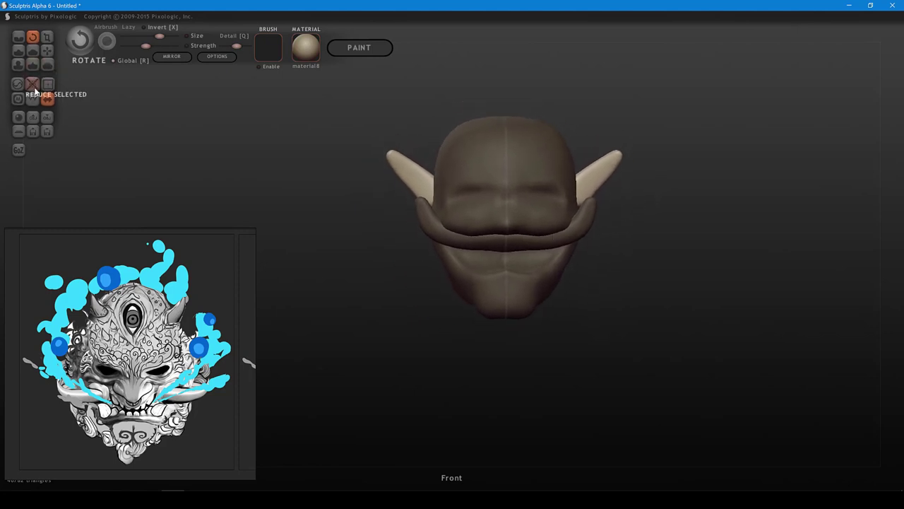
- Add another mirrored pair of spheres above the ears and scale them down to tiny balls for horns
{"action": "left_click", "coordinate": [19, 118]}
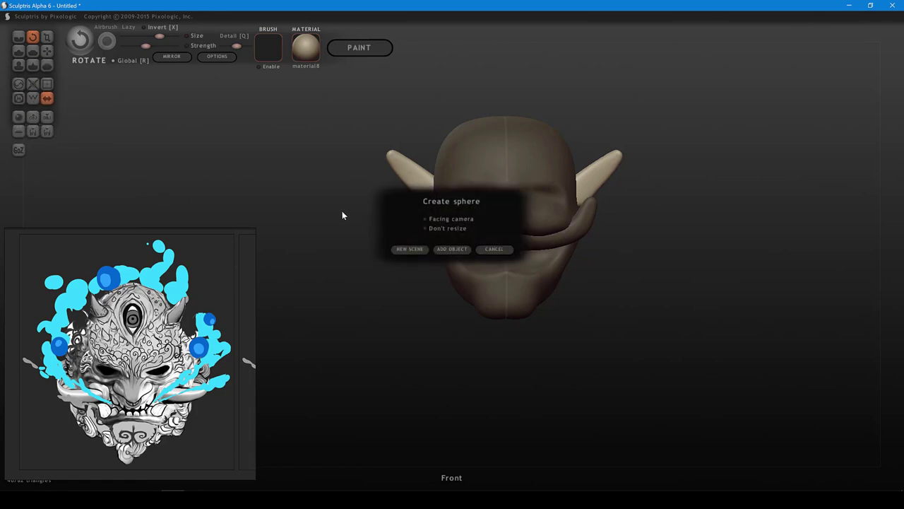
{"action": "left_click", "coordinate": [464, 248]}
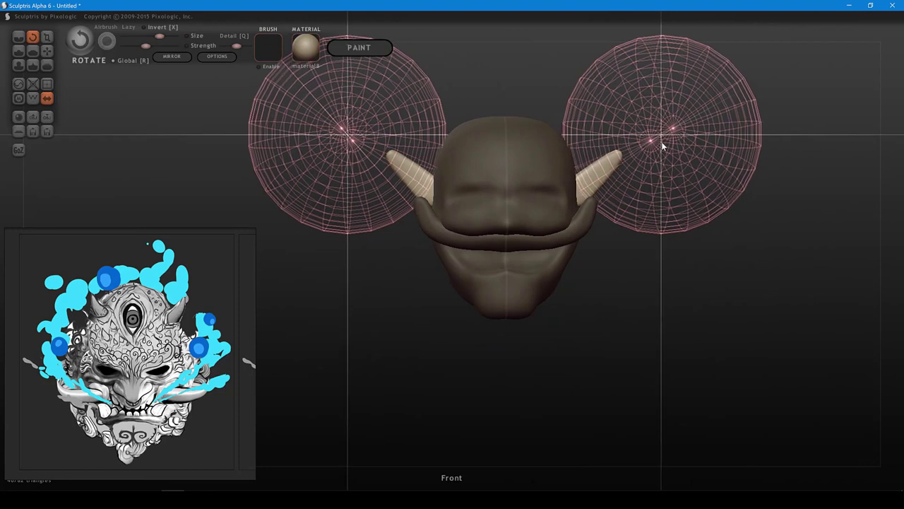
{"action": "left_click", "coordinate": [661, 143]}
{"action": "key", "text": "t"}
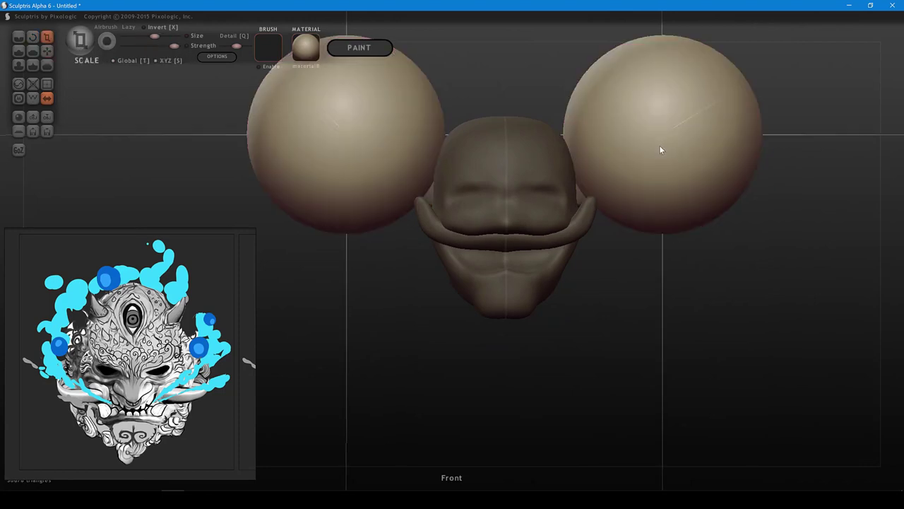
{"action": "left_click_drag", "start_coordinate": [668, 138], "coordinate": [372, 335]}
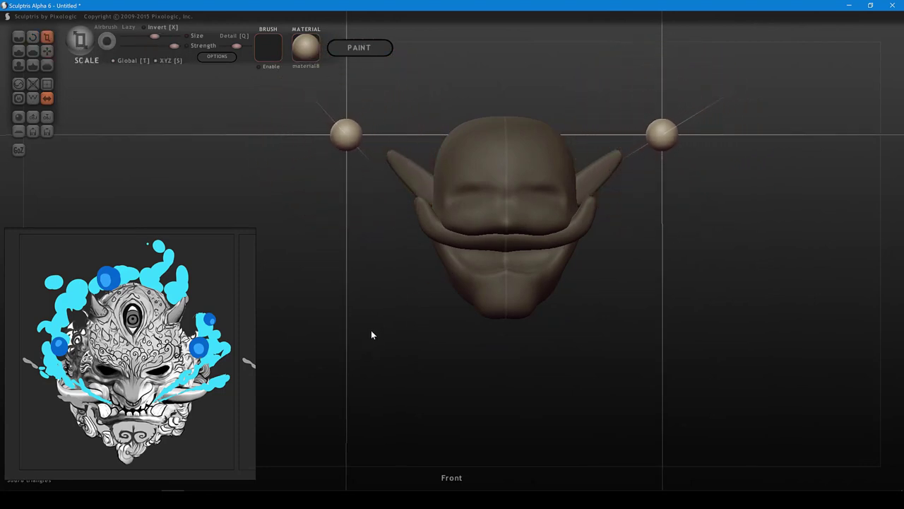
{"action": "left_click_drag", "start_coordinate": [661, 143], "coordinate": [513, 225]}
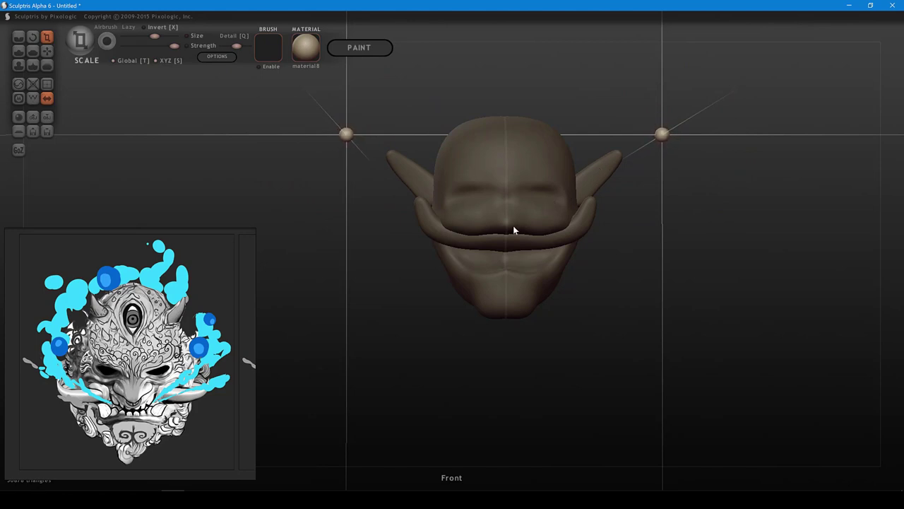
- Pull the tiny spheres upward into pointed horns with non-global Grab
{"action": "scroll", "coordinate": [667, 194], "scroll_direction": "up", "scroll_amount": 5}
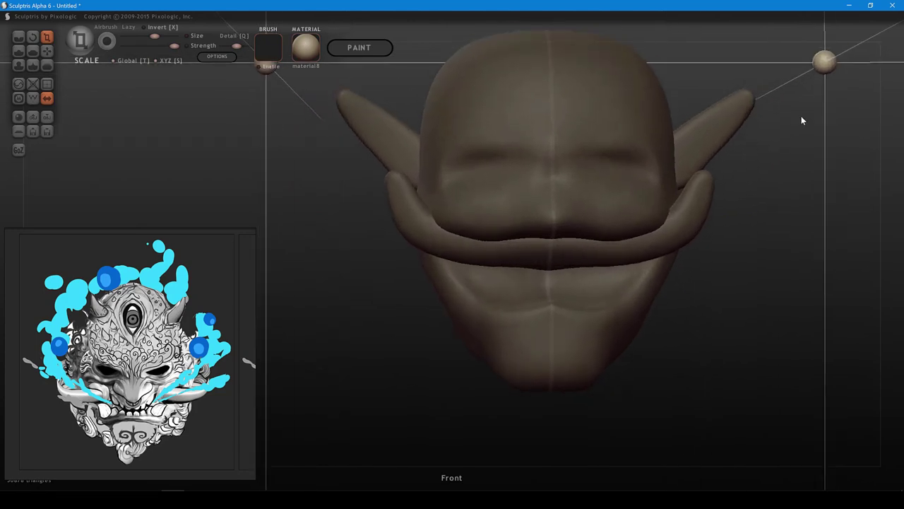
{"action": "left_click_drag", "start_coordinate": [803, 115], "coordinate": [539, 240], "text": "alt"}
{"action": "key", "text": "g"}
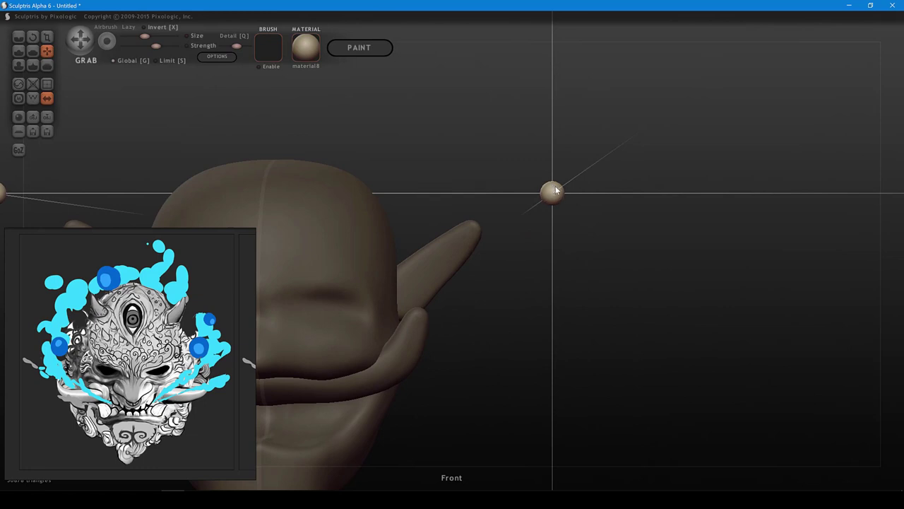
{"action": "left_click_drag", "start_coordinate": [555, 186], "coordinate": [563, 163]}
{"action": "key", "text": "["}
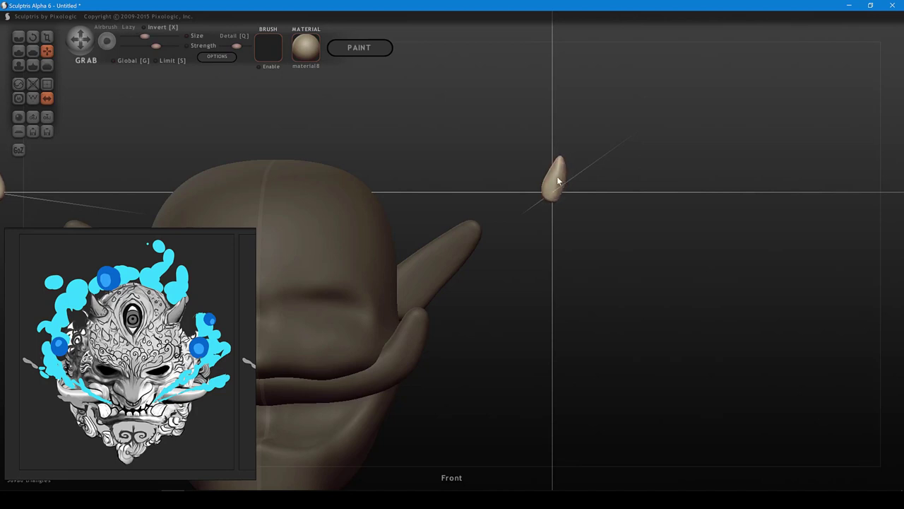
- Place the horns on the upper forehead with global Grab and scale them up
{"action": "left_click_drag", "start_coordinate": [592, 161], "coordinate": [558, 177]}
{"action": "key", "text": "g"}
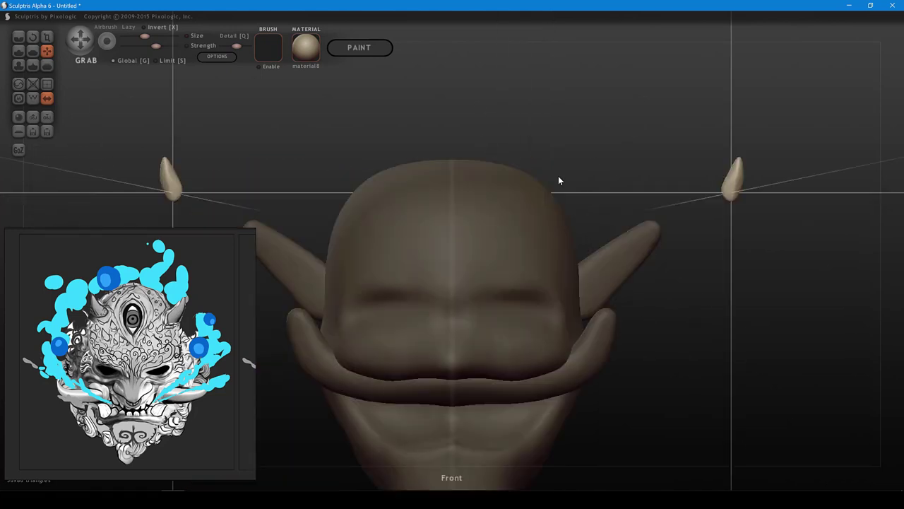
{"action": "left_click_drag", "start_coordinate": [739, 181], "coordinate": [529, 157]}
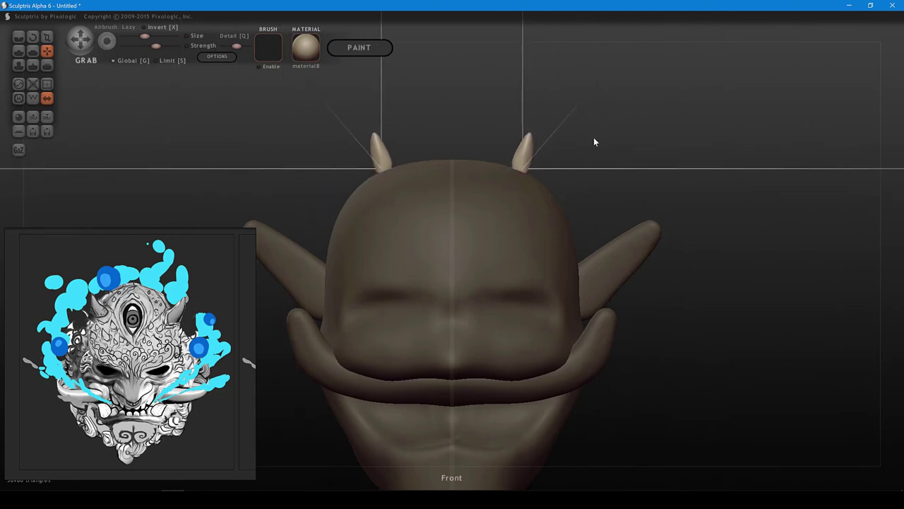
{"action": "left_click_drag", "start_coordinate": [635, 144], "coordinate": [685, 129]}
{"action": "left_click_drag", "start_coordinate": [590, 145], "coordinate": [651, 210]}
{"action": "key", "text": "t"}
{"action": "left_click_drag", "start_coordinate": [643, 111], "coordinate": [810, 105]}
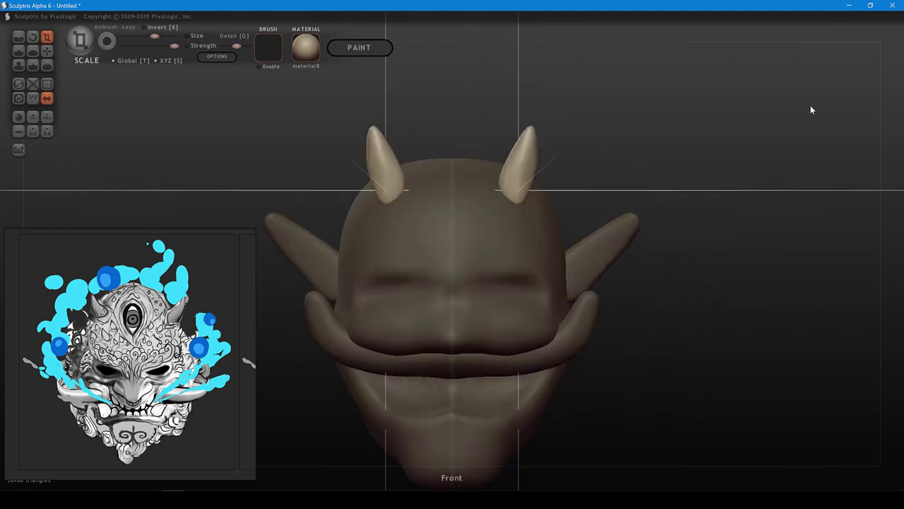
- Pull the horns longer and further outward with Grab, and slim them toward the tips with Pinch
{"action": "key", "text": "g"}
{"action": "scroll", "coordinate": [524, 159], "scroll_direction": "up", "scroll_amount": 1, "text": "shift"}
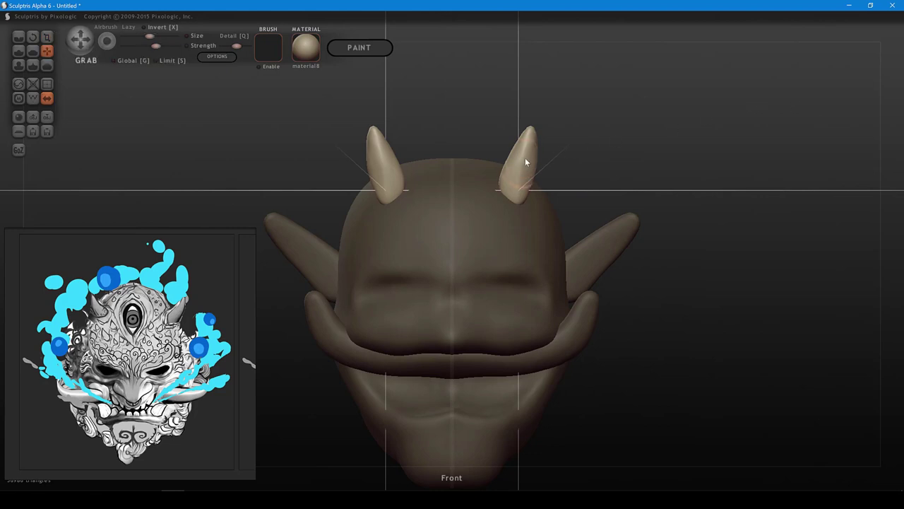
{"action": "left_click_drag", "start_coordinate": [523, 161], "coordinate": [540, 109]}
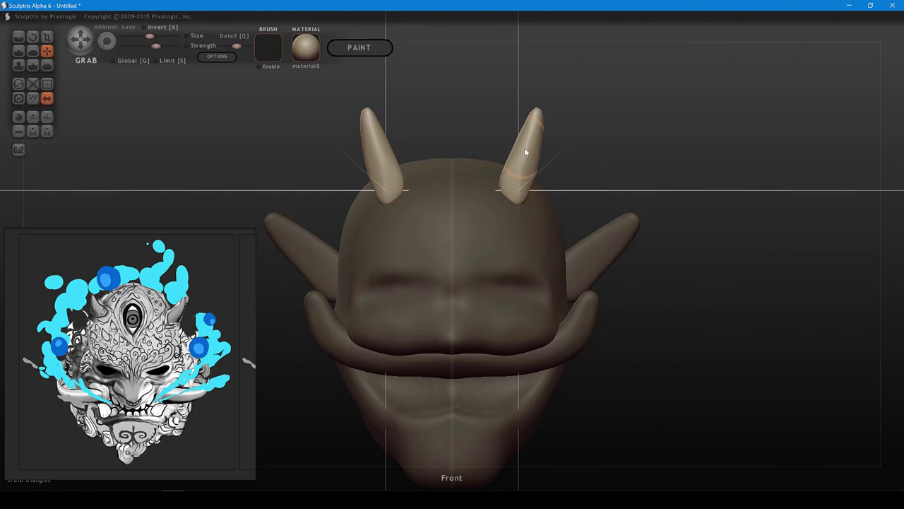
{"action": "key", "text": "p"}
{"action": "mouse_move", "coordinate": [524, 155]}
{"action": "left_mouse_down"}
{"action": "mouse_move", "coordinate": [560, 140]}
{"action": "mouse_move", "coordinate": [379, 154]}
{"action": "left_mouse_up"}
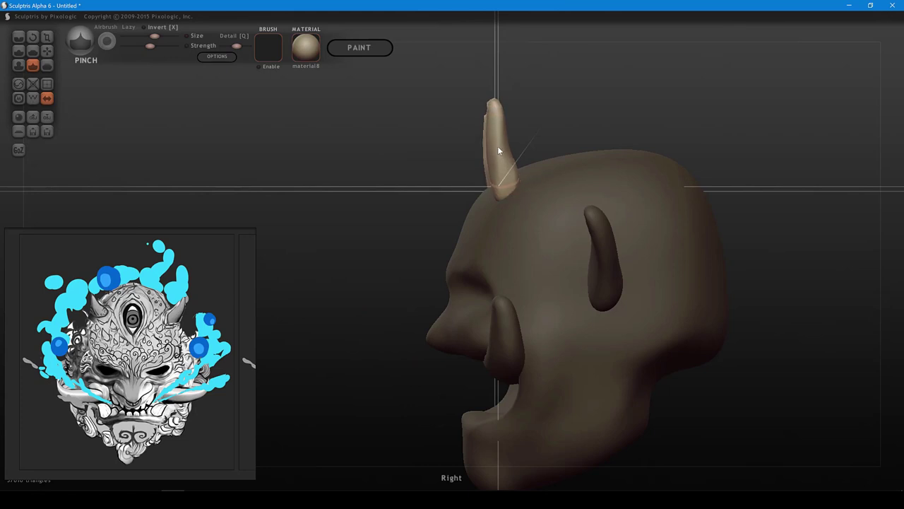
{"action": "left_click_drag", "start_coordinate": [555, 111], "coordinate": [669, 98]}
- Refine the horns' curve and rounded tips in the front view with small Grab strokes
{"action": "key", "text": "g"}
{"action": "scroll", "coordinate": [527, 144], "scroll_direction": "down", "scroll_amount": 2, "text": "shift"}
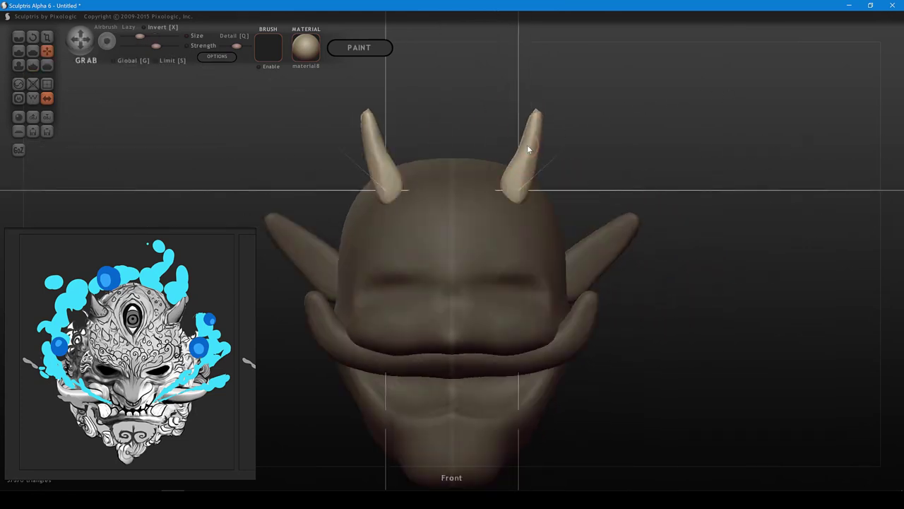
{"action": "scroll", "coordinate": [525, 143], "scroll_direction": "up", "scroll_amount": 1, "text": "shift"}
{"action": "left_click_drag", "start_coordinate": [524, 143], "coordinate": [522, 144]}
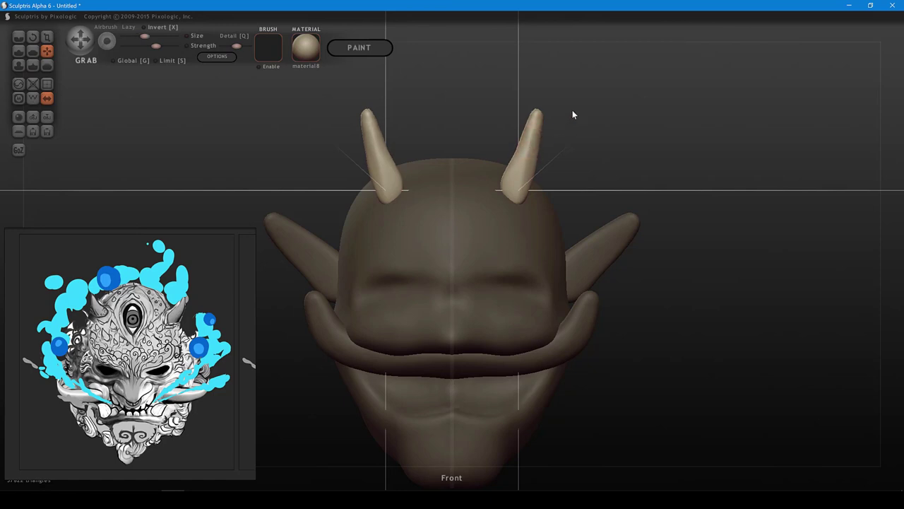
{"action": "scroll", "coordinate": [576, 121], "scroll_direction": "up", "scroll_amount": 3}
{"action": "mouse_move", "coordinate": [580, 140]}
{"action": "left_mouse_down", "text": "alt"}
{"action": "mouse_move", "coordinate": [544, 206]}
{"action": "mouse_move", "coordinate": [571, 139]}
{"action": "left_mouse_up", "text": "alt"}
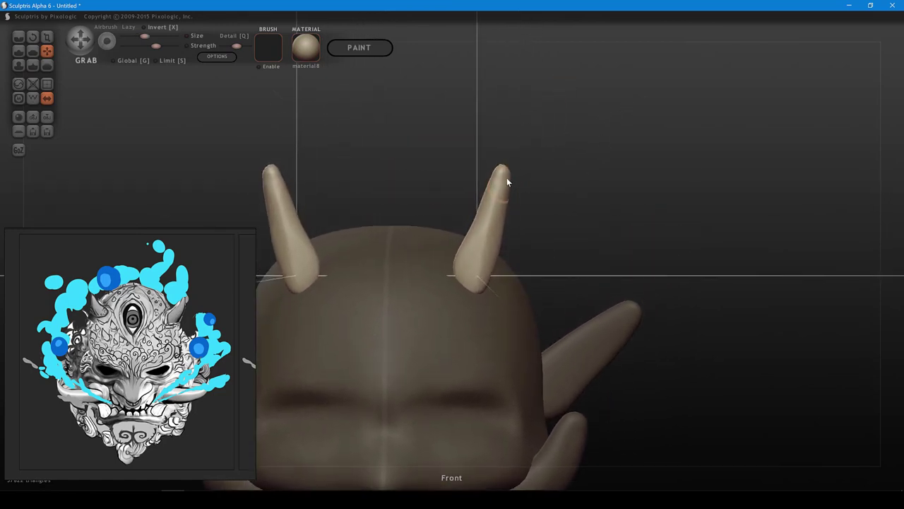
{"action": "scroll", "coordinate": [468, 252], "scroll_direction": "up", "scroll_amount": 1, "text": "shift"}
{"action": "mouse_move", "coordinate": [479, 231]}
{"action": "left_mouse_down"}
{"action": "mouse_move", "coordinate": [477, 219]}
{"action": "mouse_move", "coordinate": [498, 224]}
{"action": "left_mouse_up"}
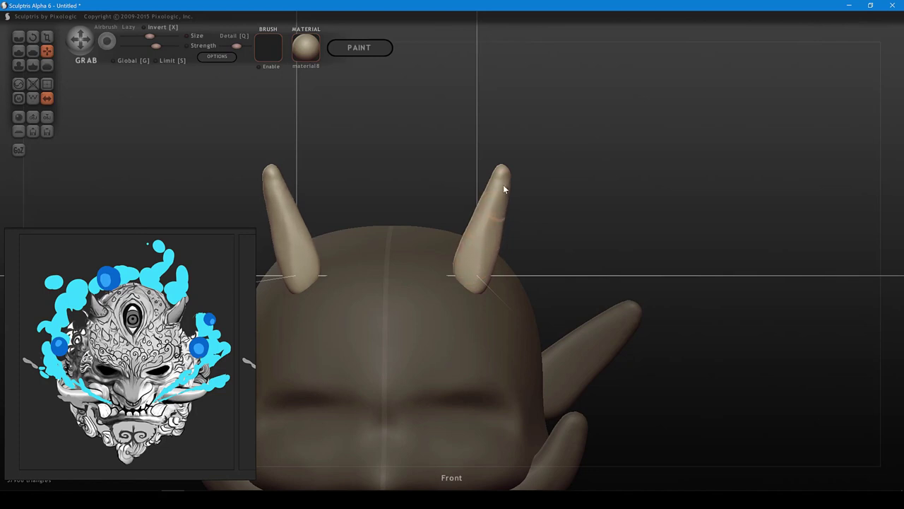
{"action": "left_click_drag", "start_coordinate": [500, 178], "coordinate": [501, 181]}
- Widen the horns' bases toward the back of the head in the side view with Grab
{"action": "scroll", "coordinate": [588, 184], "scroll_direction": "down", "scroll_amount": 5}
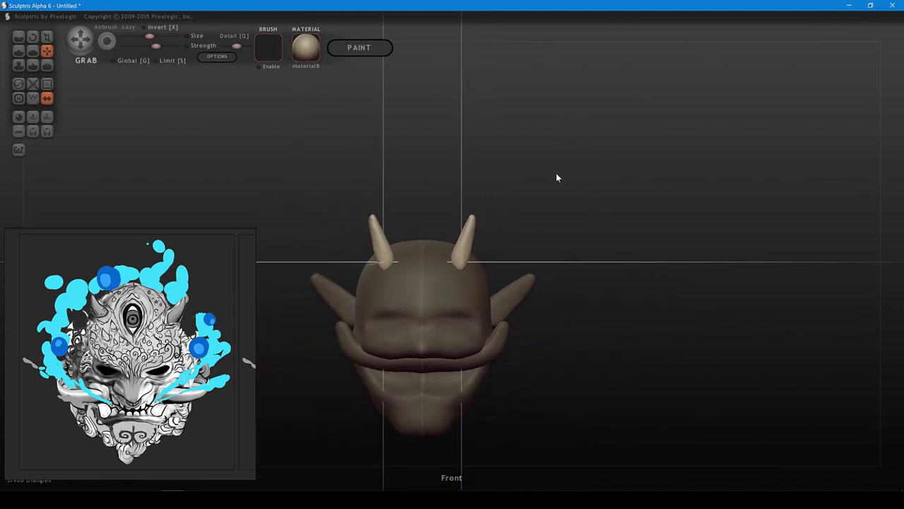
{"action": "left_click_drag", "start_coordinate": [557, 180], "coordinate": [516, 157], "text": "alt"}
{"action": "key", "text": "g"}
{"action": "key", "text": "g"}
{"action": "scroll", "coordinate": [435, 191], "scroll_direction": "down", "scroll_amount": 3, "text": "shift"}
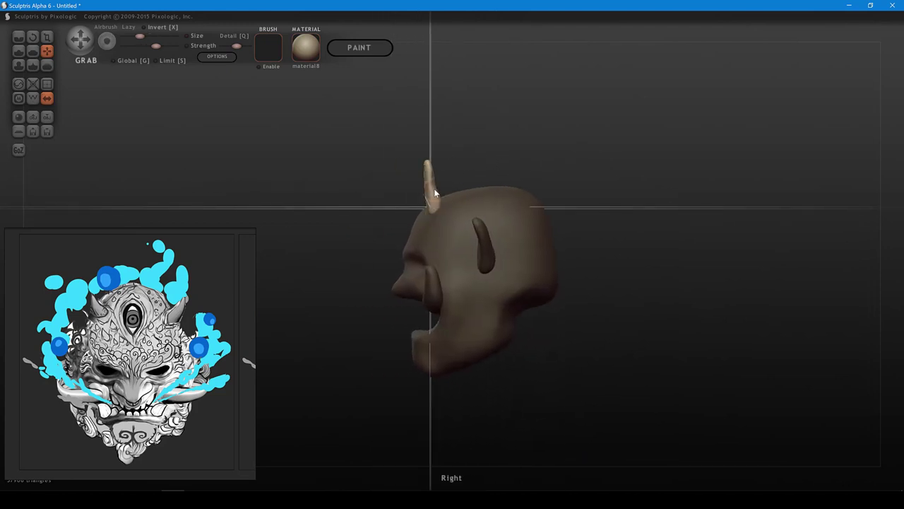
{"action": "scroll", "coordinate": [436, 190], "scroll_direction": "down", "scroll_amount": 1, "text": "shift"}
{"action": "left_click_drag", "start_coordinate": [436, 190], "coordinate": [436, 186]}
{"action": "scroll", "coordinate": [434, 188], "scroll_direction": "up", "scroll_amount": 1, "text": "shift"}
- Try to nudge the horns in the side view with larger and smaller Grab brushes, and undo the changes
{"action": "key", "text": "]"}
{"action": "key", "text": "]"}
{"action": "key", "text": "]"}
{"action": "key", "text": "]"}
{"action": "key", "text": "]"}
{"action": "key", "text": "]"}
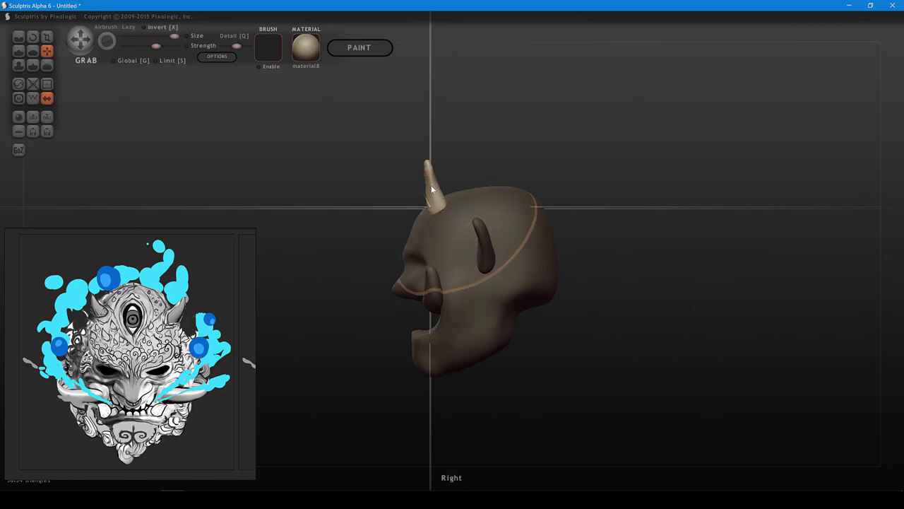
{"action": "mouse_move", "coordinate": [435, 185]}
{"action": "left_mouse_down"}
{"action": "mouse_move", "coordinate": [415, 192]}
{"action": "mouse_move", "coordinate": [455, 173]}
{"action": "mouse_move", "coordinate": [419, 189]}
{"action": "mouse_move", "coordinate": [433, 187]}
{"action": "left_mouse_up"}
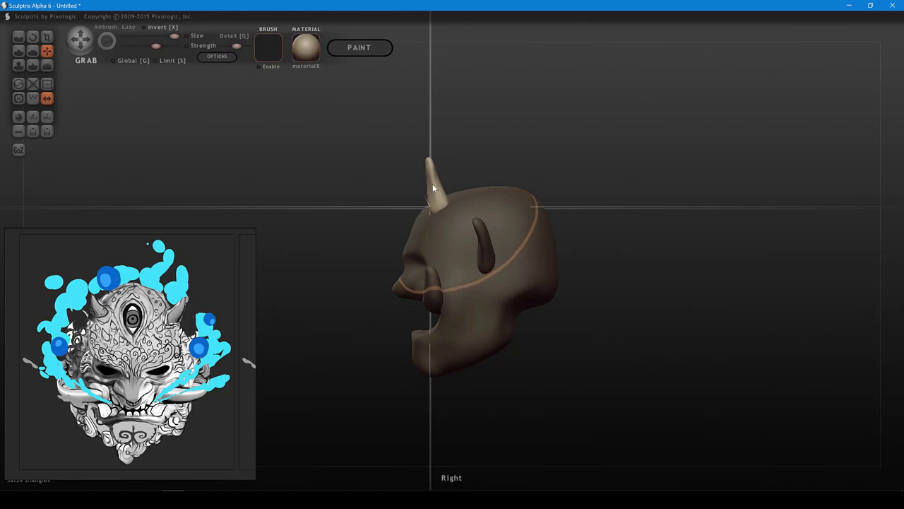
{"action": "key", "text": "["}
{"action": "key", "text": "["}
{"action": "key", "text": "["}
{"action": "key", "text": "["}
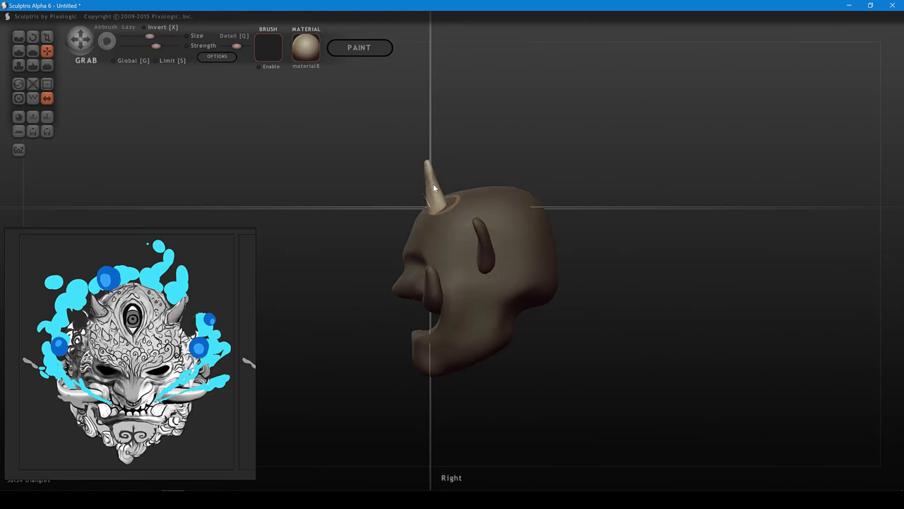
{"action": "key", "text": "["}
{"action": "key", "text": "["}
{"action": "key", "text": "["}
{"action": "left_click_drag", "start_coordinate": [435, 185], "coordinate": [436, 183]}
{"action": "key", "text": "ctrl+z"}
- Make the head the active object and raise the brow over the eye sockets with Grab
{"action": "key", "text": "]"}
{"action": "key", "text": "]"}
{"action": "mouse_move", "coordinate": [520, 136]}
{"action": "left_mouse_down"}
{"action": "mouse_move", "coordinate": [584, 141]}
{"action": "mouse_move", "coordinate": [573, 150]}
{"action": "mouse_move", "coordinate": [533, 145]}
{"action": "left_mouse_up"}
{"action": "scroll", "coordinate": [542, 168], "scroll_direction": "up", "scroll_amount": 4}
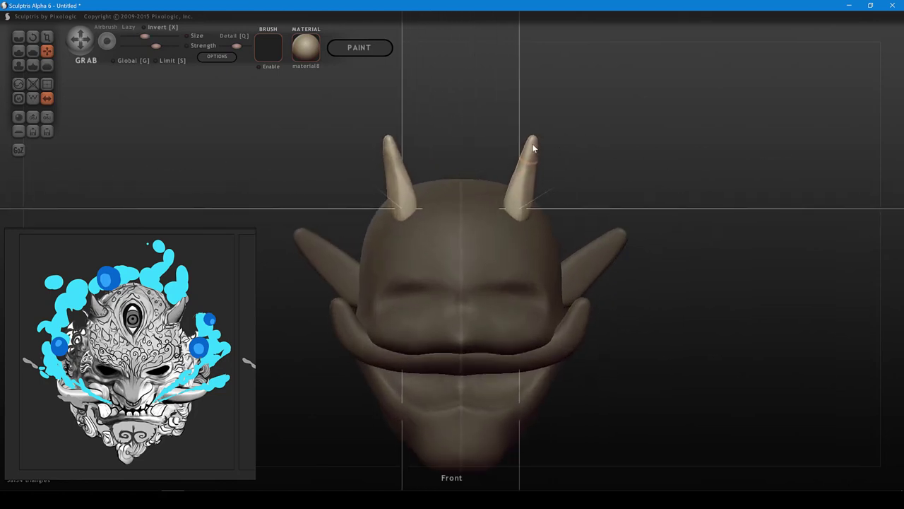
{"action": "scroll", "coordinate": [595, 163], "scroll_direction": "down", "scroll_amount": 3}
{"action": "mouse_move", "coordinate": [605, 141]}
{"action": "left_mouse_down", "text": "alt"}
{"action": "mouse_move", "coordinate": [622, 145]}
{"action": "mouse_move", "coordinate": [611, 148]}
{"action": "mouse_move", "coordinate": [636, 173]}
{"action": "mouse_move", "coordinate": [629, 166]}
{"action": "mouse_move", "coordinate": [546, 176]}
{"action": "mouse_move", "coordinate": [558, 165]}
{"action": "left_mouse_up", "text": "alt"}
{"action": "left_click", "coordinate": [595, 147]}
{"action": "scroll", "coordinate": [633, 178], "scroll_direction": "up", "scroll_amount": 3}
{"action": "left_click", "coordinate": [512, 188]}
{"action": "left_click_drag", "start_coordinate": [554, 160], "coordinate": [608, 152]}
{"action": "right_click_drag", "start_coordinate": [608, 152], "coordinate": [612, 155]}
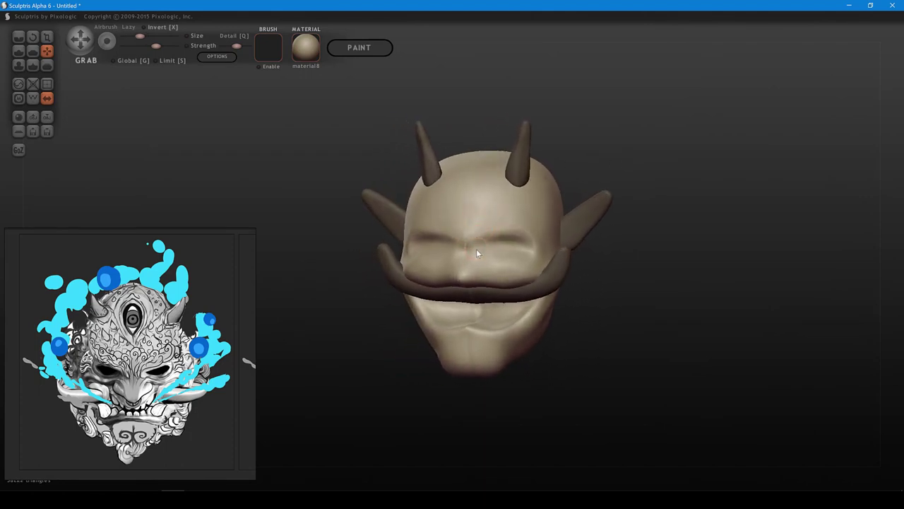
{"action": "right_click_drag", "start_coordinate": [526, 224], "coordinate": [472, 263]}
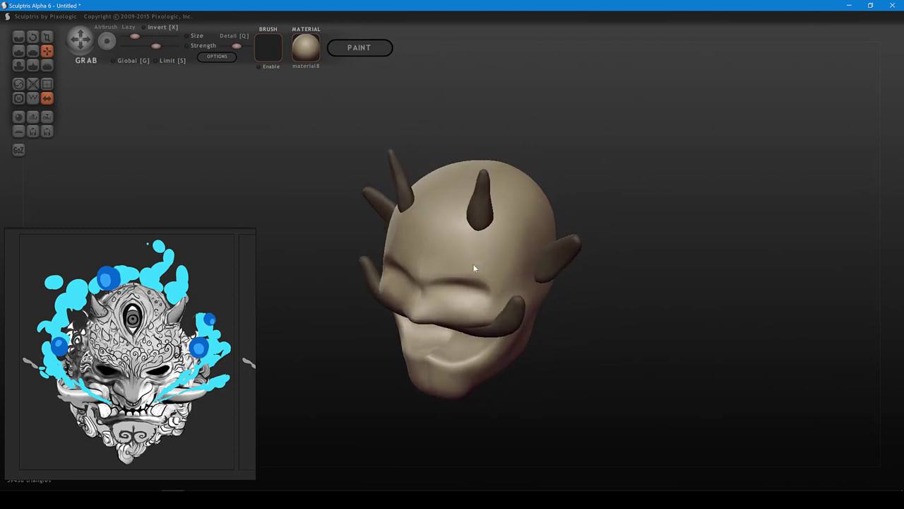
{"action": "scroll", "coordinate": [463, 283], "scroll_direction": "up", "scroll_amount": 1, "text": "shift"}
{"action": "left_click_drag", "start_coordinate": [457, 290], "coordinate": [456, 283]}
{"action": "mouse_move", "coordinate": [457, 283]}
{"action": "right_mouse_down"}
{"action": "mouse_move", "coordinate": [474, 248]}
{"action": "mouse_move", "coordinate": [425, 243]}
{"action": "right_mouse_up"}
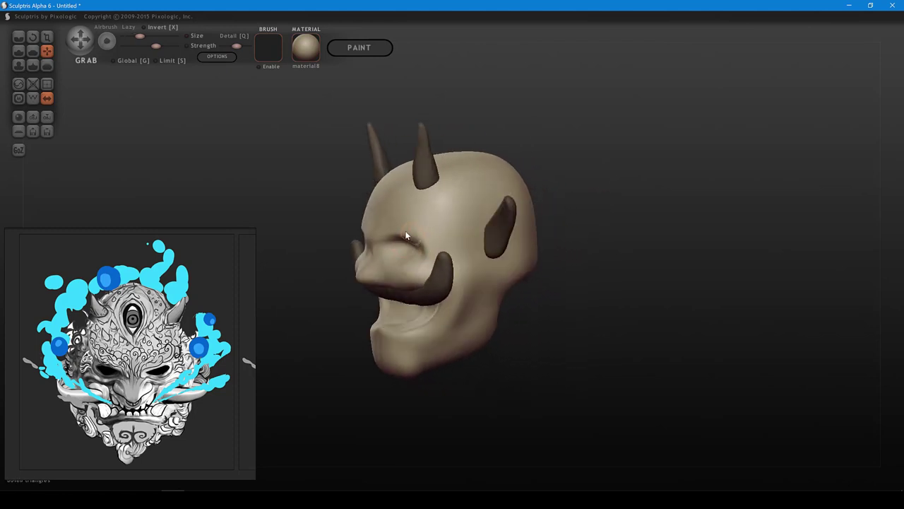
- Shape the inner eye area and the cheeks beside the nose with small Grab strokes
{"action": "mouse_move", "coordinate": [392, 238]}
{"action": "right_mouse_down"}
{"action": "mouse_move", "coordinate": [437, 237]}
{"action": "mouse_move", "coordinate": [503, 255]}
{"action": "mouse_move", "coordinate": [490, 236]}
{"action": "right_mouse_up"}
{"action": "left_click_drag", "start_coordinate": [467, 249], "coordinate": [460, 245]}
{"action": "right_click_drag", "start_coordinate": [452, 247], "coordinate": [431, 292]}
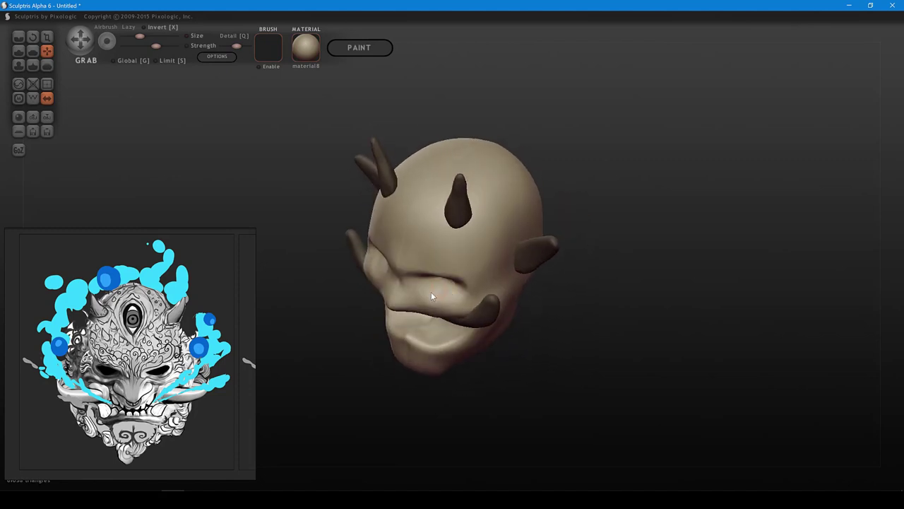
{"action": "scroll", "coordinate": [418, 312], "scroll_direction": "up", "scroll_amount": 1, "text": "shift"}
{"action": "left_click_drag", "start_coordinate": [421, 311], "coordinate": [426, 308]}
{"action": "mouse_move", "coordinate": [442, 301]}
{"action": "right_mouse_down"}
{"action": "mouse_move", "coordinate": [534, 242]}
{"action": "mouse_move", "coordinate": [504, 211]}
{"action": "right_mouse_up"}
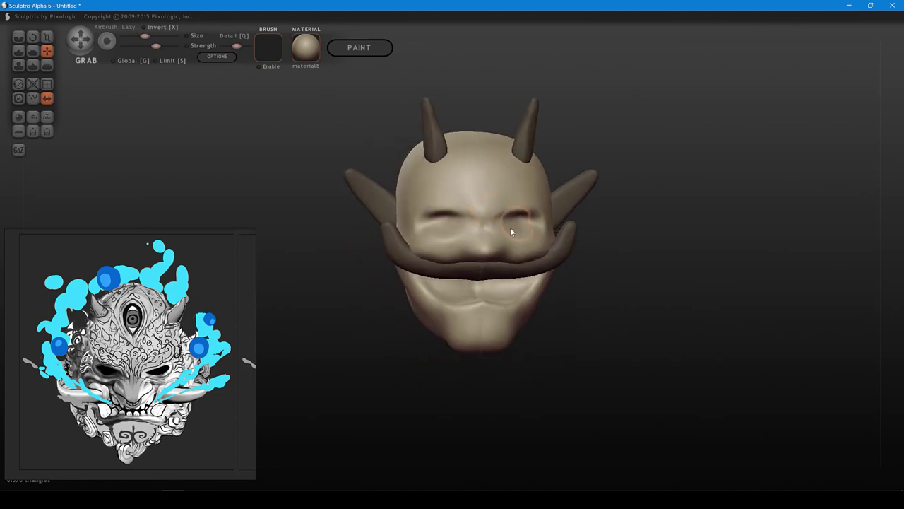
{"action": "scroll", "coordinate": [509, 227], "scroll_direction": "down", "scroll_amount": 1, "text": "shift"}
{"action": "left_click_drag", "start_coordinate": [503, 225], "coordinate": [500, 221]}
{"action": "right_click_drag", "start_coordinate": [517, 223], "coordinate": [521, 224]}
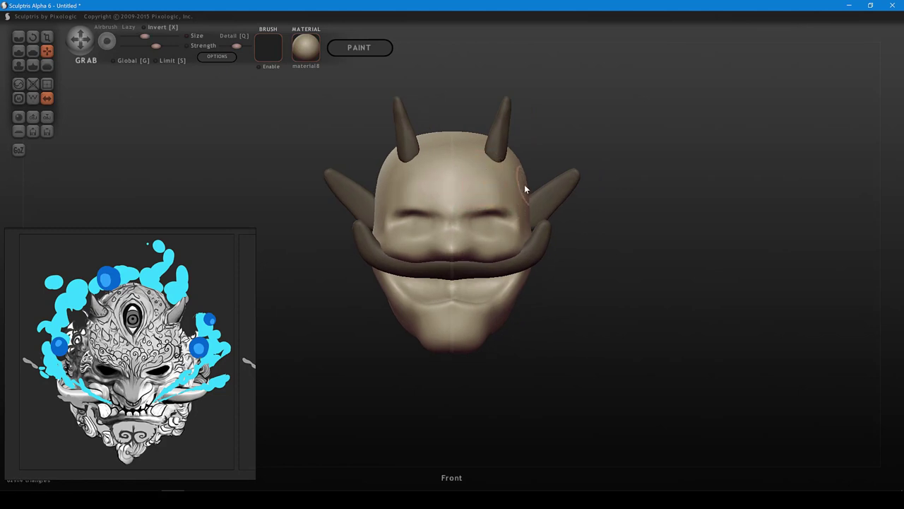
- Push the sides and back of the cranium inward with Grab to narrow the upper skull
{"action": "left_click_drag", "start_coordinate": [524, 185], "coordinate": [522, 184]}
{"action": "right_click_drag", "start_coordinate": [565, 147], "coordinate": [560, 178]}
{"action": "scroll", "coordinate": [521, 188], "scroll_direction": "up", "scroll_amount": 1, "text": "shift"}
{"action": "left_click_drag", "start_coordinate": [524, 187], "coordinate": [521, 185]}
{"action": "right_click_drag", "start_coordinate": [538, 163], "coordinate": [515, 163]}
{"action": "scroll", "coordinate": [519, 181], "scroll_direction": "down", "scroll_amount": 1, "text": "shift"}
{"action": "left_click_drag", "start_coordinate": [510, 157], "coordinate": [495, 153]}
{"action": "right_click_drag", "start_coordinate": [560, 169], "coordinate": [507, 160]}
{"action": "scroll", "coordinate": [520, 182], "scroll_direction": "up", "scroll_amount": 1, "text": "shift"}
{"action": "left_click_drag", "start_coordinate": [520, 180], "coordinate": [516, 175]}
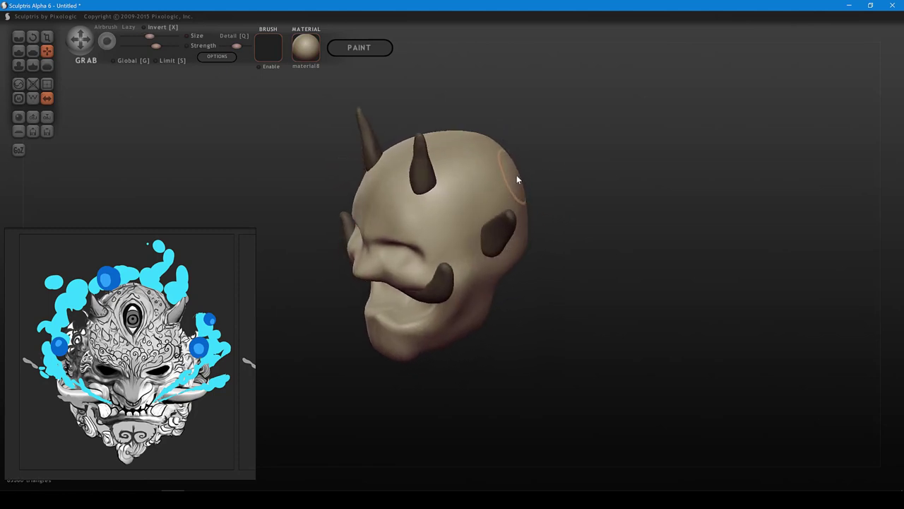
- Tuck in the skull and jaw area behind and below the ears with Grab
{"action": "right_click_drag", "start_coordinate": [551, 193], "coordinate": [544, 164]}
{"action": "scroll", "coordinate": [506, 251], "scroll_direction": "down", "scroll_amount": 1, "text": "shift"}
{"action": "left_click_drag", "start_coordinate": [507, 253], "coordinate": [505, 252]}
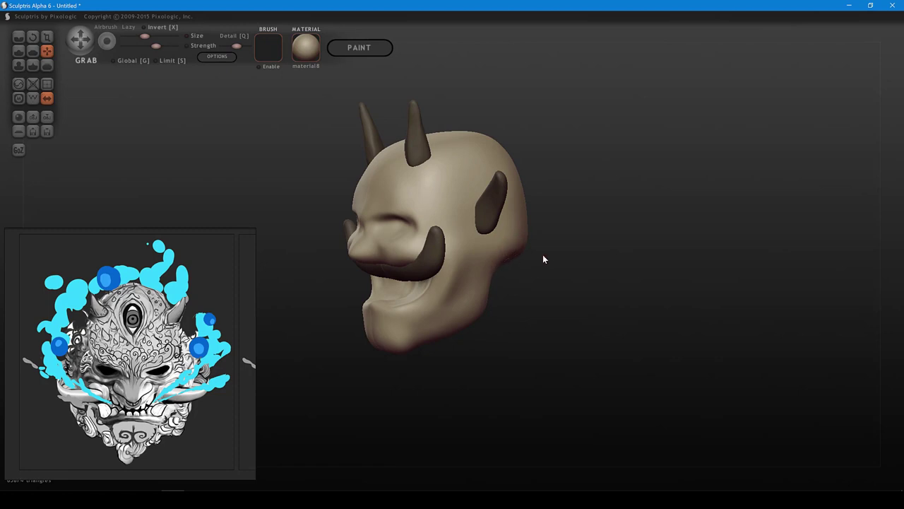
{"action": "right_click_drag", "start_coordinate": [541, 259], "coordinate": [519, 251]}
{"action": "right_click_drag", "start_coordinate": [527, 299], "coordinate": [546, 277], "text": "alt"}
{"action": "scroll", "coordinate": [496, 258], "scroll_direction": "down", "scroll_amount": 1, "text": "shift"}
{"action": "left_click_drag", "start_coordinate": [496, 258], "coordinate": [492, 257]}
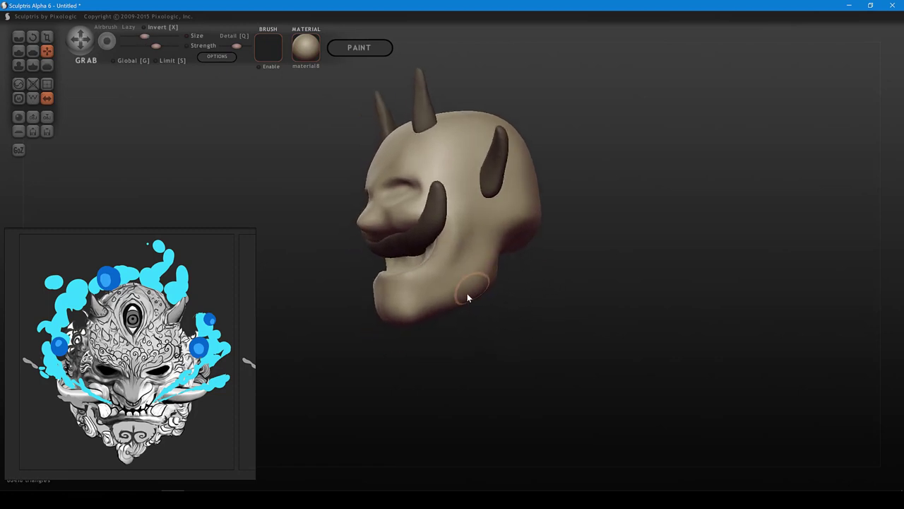
- Reshape the front and underside of the chin and adjust the upper lip above the tusks with Grab
{"action": "right_click_drag", "start_coordinate": [449, 342], "coordinate": [460, 313]}
{"action": "scroll", "coordinate": [405, 293], "scroll_direction": "down", "scroll_amount": 1, "text": "shift"}
{"action": "left_click_drag", "start_coordinate": [404, 294], "coordinate": [392, 291]}
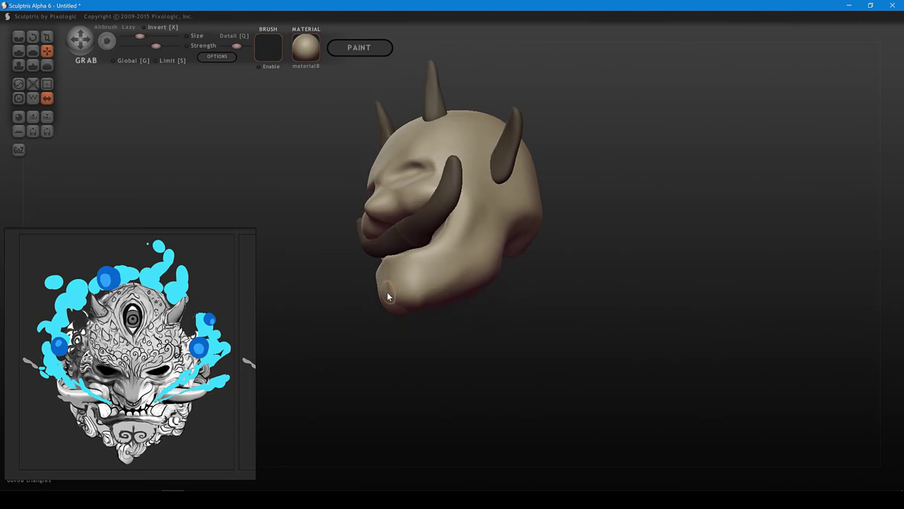
{"action": "mouse_move", "coordinate": [386, 292]}
{"action": "right_mouse_down"}
{"action": "mouse_move", "coordinate": [429, 327]}
{"action": "mouse_move", "coordinate": [420, 320]}
{"action": "right_mouse_up"}
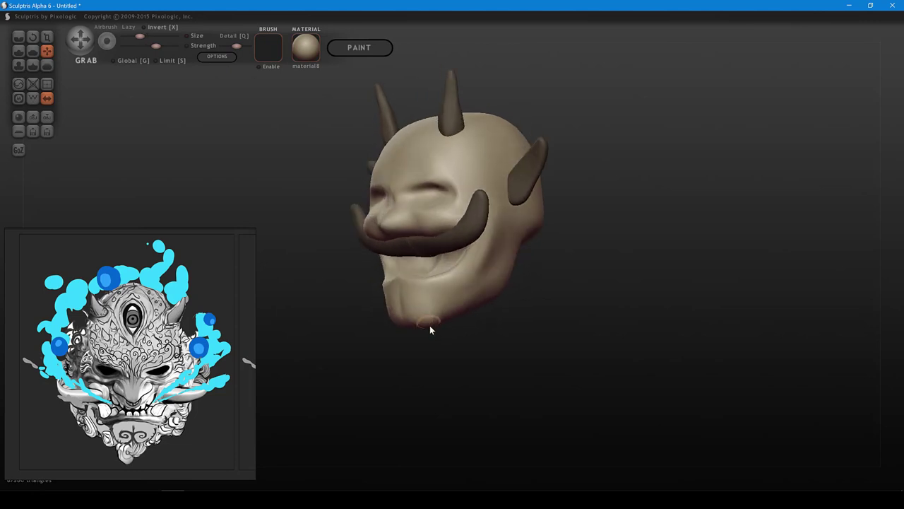
{"action": "left_click_drag", "start_coordinate": [433, 324], "coordinate": [472, 328]}
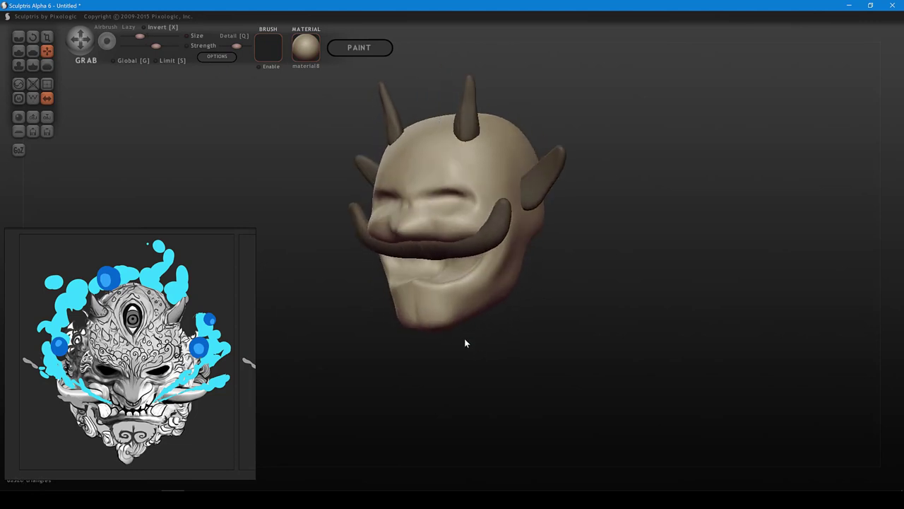
{"action": "mouse_move", "coordinate": [465, 342]}
{"action": "right_mouse_down"}
{"action": "mouse_move", "coordinate": [520, 359]}
{"action": "mouse_move", "coordinate": [552, 322]}
{"action": "right_mouse_up"}
{"action": "left_click_drag", "start_coordinate": [492, 242], "coordinate": [490, 241]}
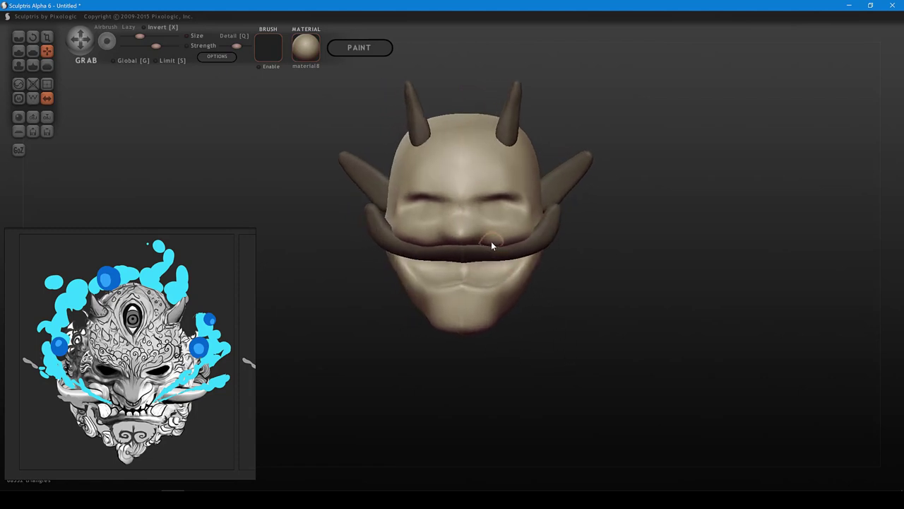
{"action": "middle_click_drag", "start_coordinate": [536, 160], "coordinate": [541, 205]}
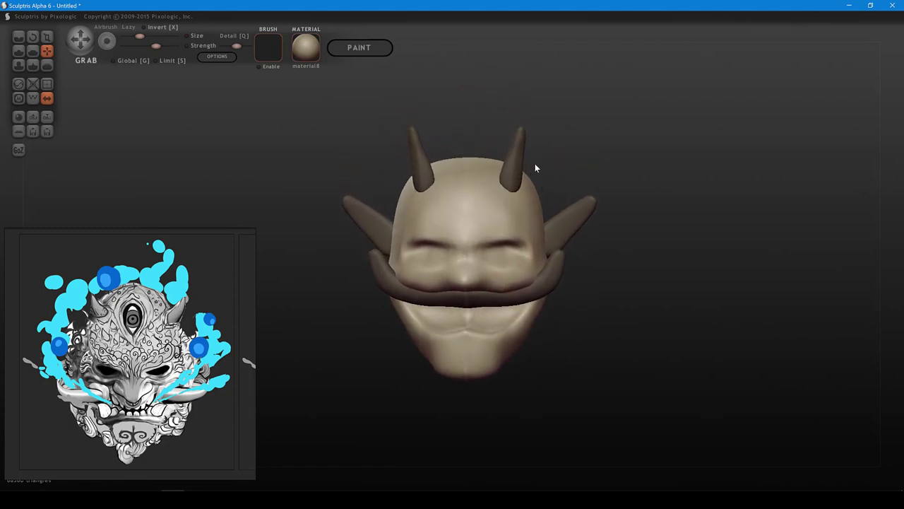
- Make the ears the active object and slim their lower edges toward the tips with Grab
{"action": "left_click", "coordinate": [578, 213]}
{"action": "middle_click_drag", "start_coordinate": [635, 190], "coordinate": [635, 169]}
{"action": "right_click_drag", "start_coordinate": [636, 169], "coordinate": [643, 177], "text": "shift"}
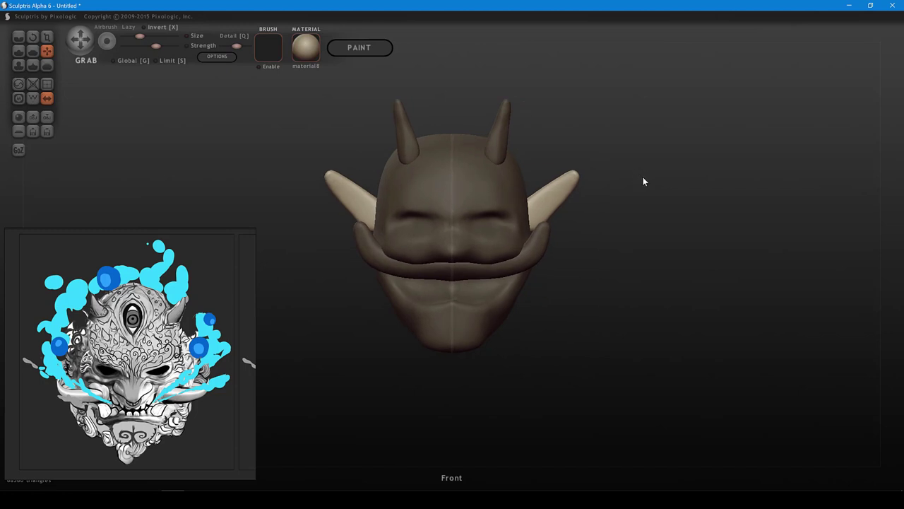
{"action": "middle_click_drag", "start_coordinate": [642, 177], "coordinate": [652, 185]}
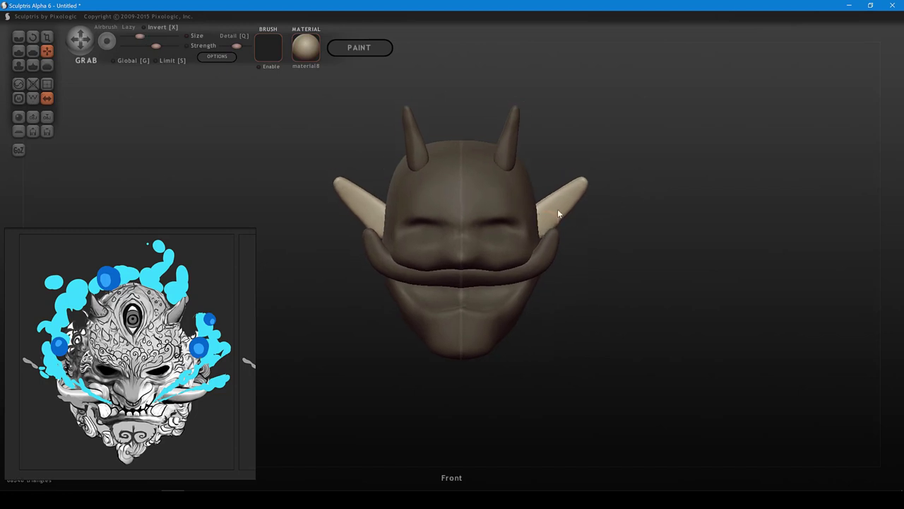
{"action": "left_click_drag", "start_coordinate": [574, 205], "coordinate": [571, 202]}
{"action": "middle_click_drag", "start_coordinate": [610, 227], "coordinate": [610, 219]}
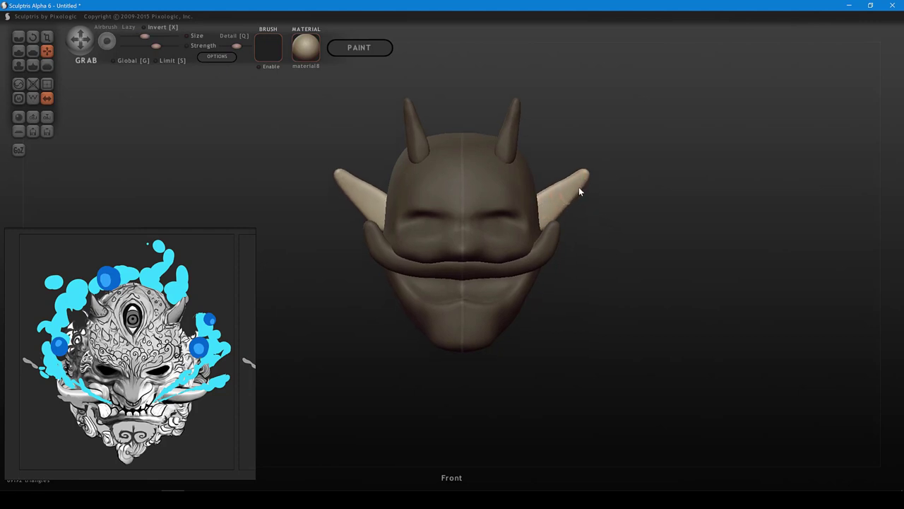
- Make the tusks the active object and pull their ends outward and upward with Grab
{"action": "left_click", "coordinate": [550, 246]}
{"action": "middle_click_drag", "start_coordinate": [600, 260], "coordinate": [610, 236]}
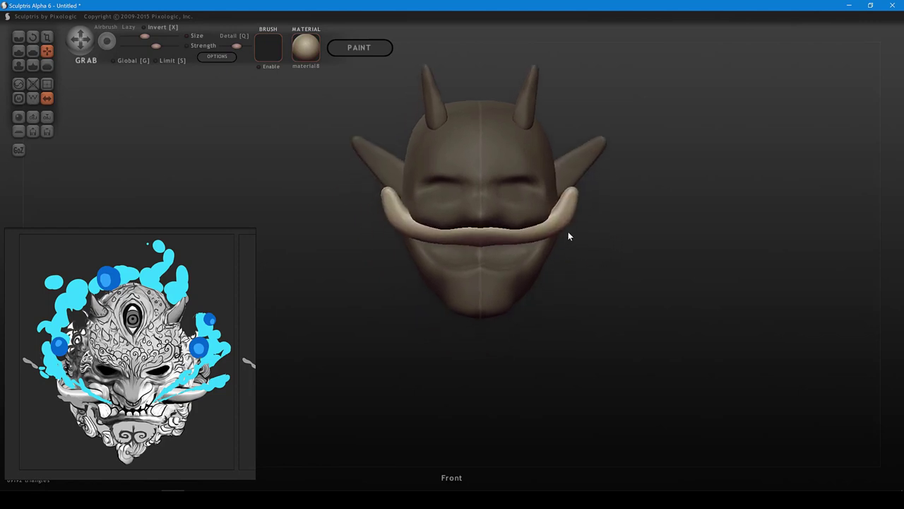
{"action": "scroll", "coordinate": [557, 221], "scroll_direction": "up", "scroll_amount": 5}
{"action": "mouse_move", "coordinate": [559, 222]}
{"action": "left_mouse_down"}
{"action": "mouse_move", "coordinate": [587, 222]}
{"action": "mouse_move", "coordinate": [602, 175]}
{"action": "left_mouse_up"}
{"action": "scroll", "coordinate": [567, 222], "scroll_direction": "up", "scroll_amount": 2}
{"action": "scroll", "coordinate": [589, 219], "scroll_direction": "down", "scroll_amount": 3}
{"action": "scroll", "coordinate": [596, 209], "scroll_direction": "down", "scroll_amount": 2}
{"action": "scroll", "coordinate": [597, 203], "scroll_direction": "down", "scroll_amount": 2}
{"action": "scroll", "coordinate": [597, 197], "scroll_direction": "up", "scroll_amount": 2}
{"action": "mouse_move", "coordinate": [596, 217]}
{"action": "left_mouse_down"}
{"action": "mouse_move", "coordinate": [570, 232]}
{"action": "mouse_move", "coordinate": [600, 182]}
{"action": "left_mouse_up"}
- Refine the tusks' upward curve and move their ends slightly inward with Grab at varying brush sizes
{"action": "key", "text": "bracketright"}
{"action": "key", "text": "bracketright"}
{"action": "key", "text": "bracketleft"}
{"action": "key", "text": "bracketleft"}
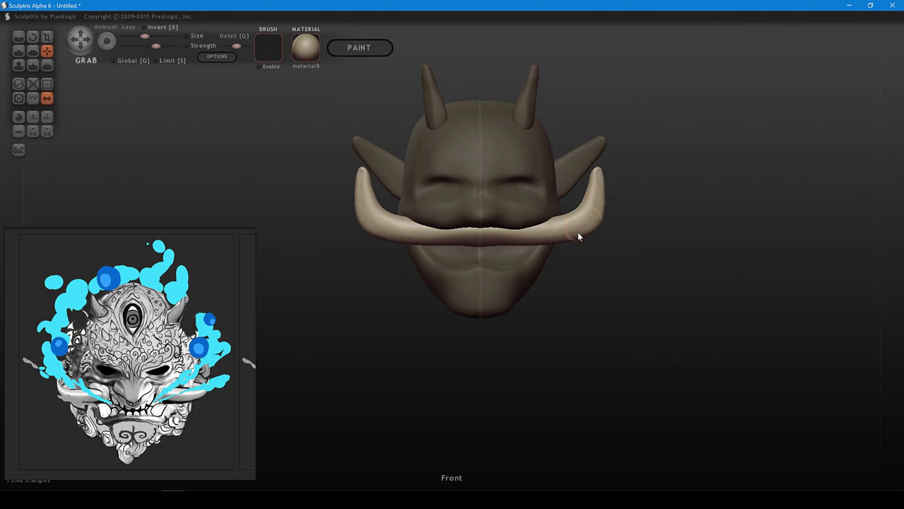
{"action": "key", "text": "bracketright"}
{"action": "key", "text": "bracketright"}
{"action": "left_click_drag", "start_coordinate": [585, 216], "coordinate": [596, 197]}
{"action": "key", "text": "bracketleft"}
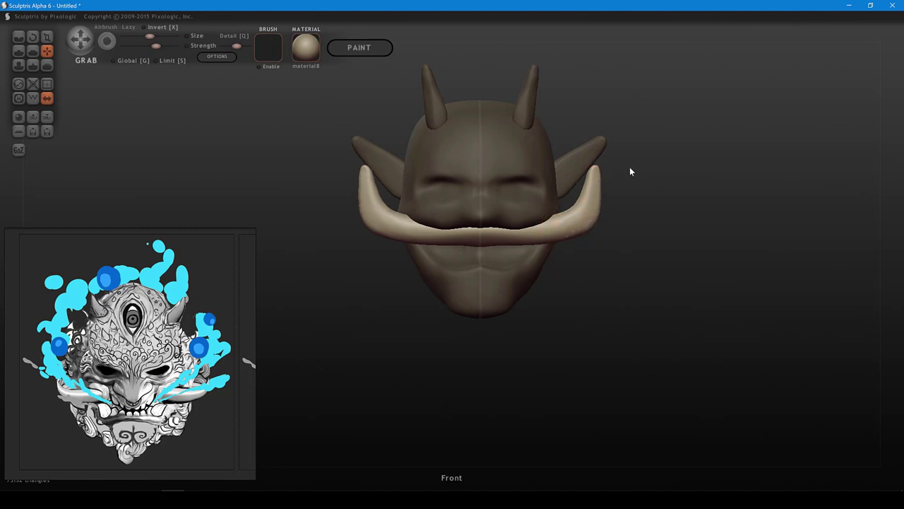
- Sharpen the tusk tips with Pinch and return to the Grab brush in the front view
{"action": "left_click_drag", "start_coordinate": [629, 166], "coordinate": [597, 182]}
{"action": "key", "text": "8"}
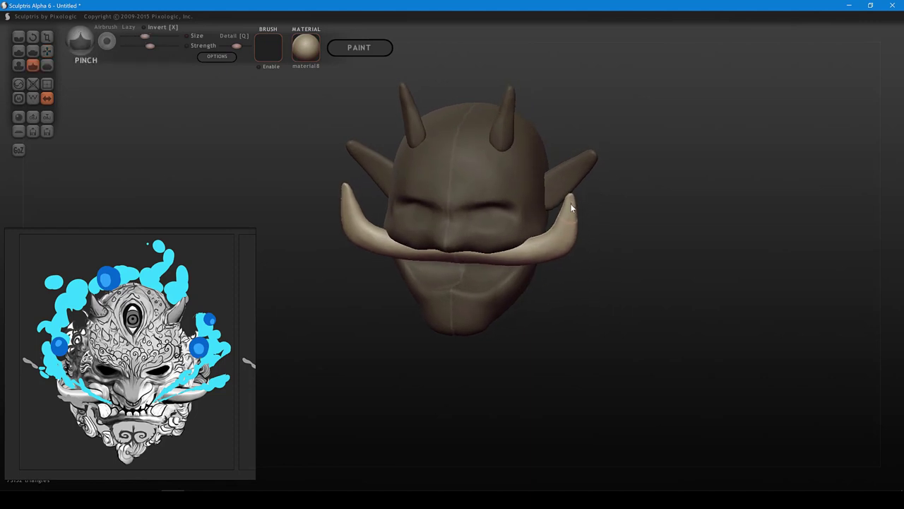
{"action": "left_click_drag", "start_coordinate": [584, 210], "coordinate": [611, 199], "text": "shift"}
{"action": "key", "text": "g"}
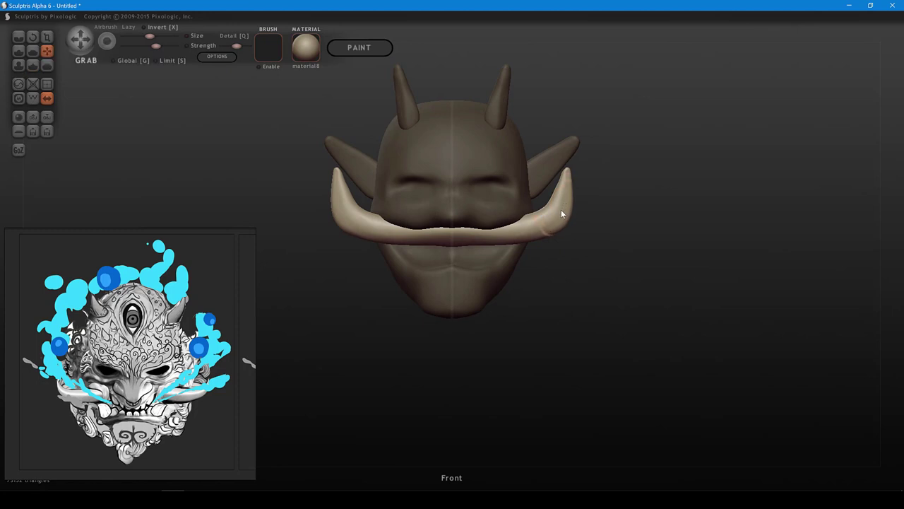
- Fill out the large tusks slightly with Inflate and return to the front view
{"action": "mouse_move", "coordinate": [599, 236]}
{"action": "left_mouse_down"}
{"action": "mouse_move", "coordinate": [537, 204]}
{"action": "mouse_move", "coordinate": [420, 218]}
{"action": "mouse_move", "coordinate": [506, 250]}
{"action": "mouse_move", "coordinate": [451, 271]}
{"action": "mouse_move", "coordinate": [440, 260]}
{"action": "left_mouse_up"}
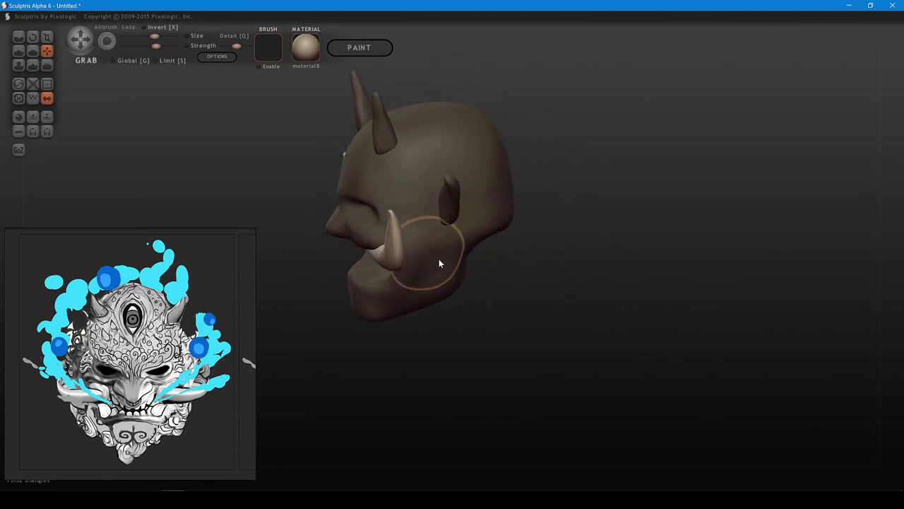
{"action": "middle_click_drag", "start_coordinate": [440, 260], "coordinate": [516, 252]}
{"action": "mouse_move", "coordinate": [517, 252]}
{"action": "right_mouse_down"}
{"action": "mouse_move", "coordinate": [551, 232]}
{"action": "mouse_move", "coordinate": [551, 209]}
{"action": "right_mouse_up"}
{"action": "key", "text": "7"}
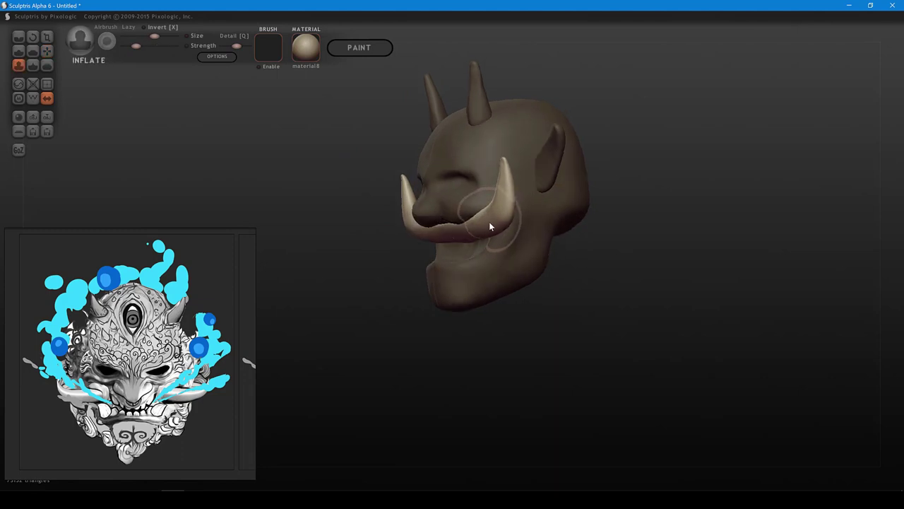
{"action": "right_click_drag", "start_coordinate": [493, 220], "coordinate": [528, 220]}
{"action": "mouse_move", "coordinate": [533, 171]}
{"action": "right_mouse_down"}
{"action": "mouse_move", "coordinate": [581, 172]}
{"action": "mouse_move", "coordinate": [630, 159]}
{"action": "mouse_move", "coordinate": [641, 104]}
{"action": "mouse_move", "coordinate": [595, 183]}
{"action": "mouse_move", "coordinate": [599, 216]}
{"action": "mouse_move", "coordinate": [604, 178]}
{"action": "mouse_move", "coordinate": [637, 209]}
{"action": "right_mouse_up"}
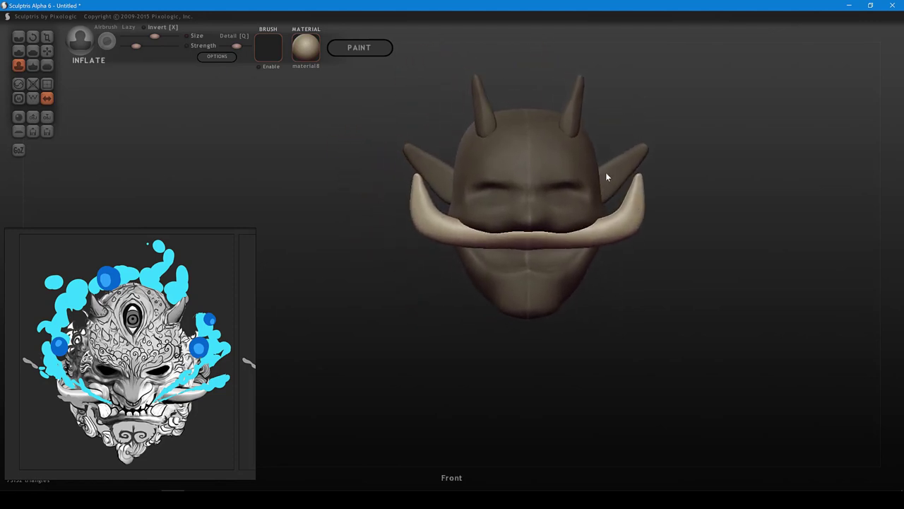
{"action": "right_click_drag", "start_coordinate": [700, 169], "coordinate": [689, 168], "text": "alt"}
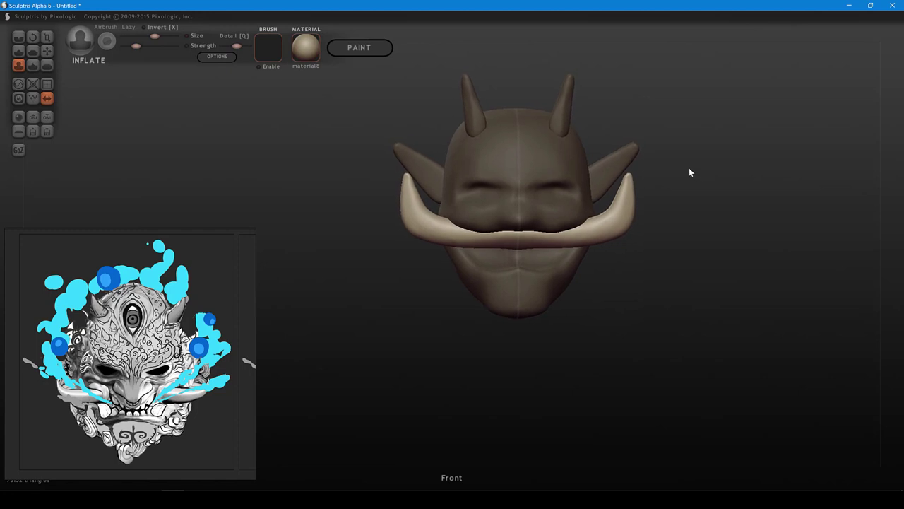
- Add a mirrored pair of spheres beside the large tusks and scale them down to small balls
{"action": "left_click", "coordinate": [21, 117]}
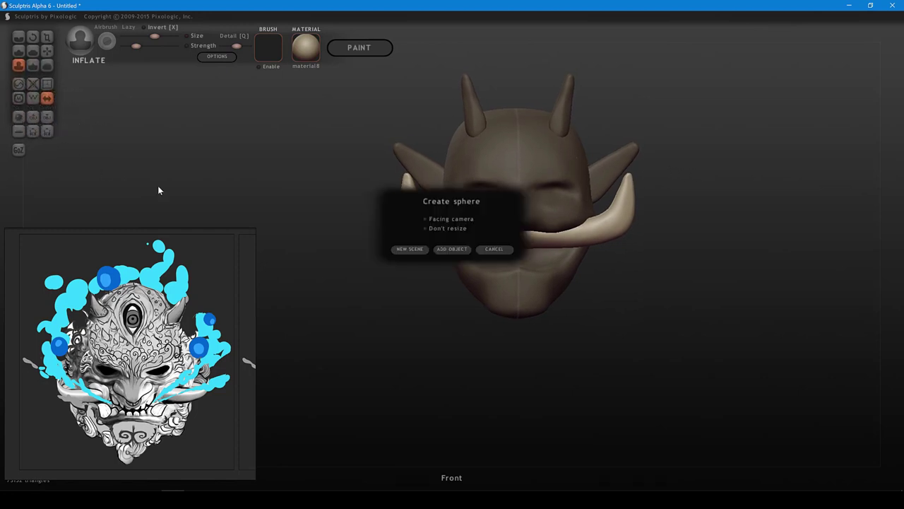
{"action": "left_click", "coordinate": [467, 248]}
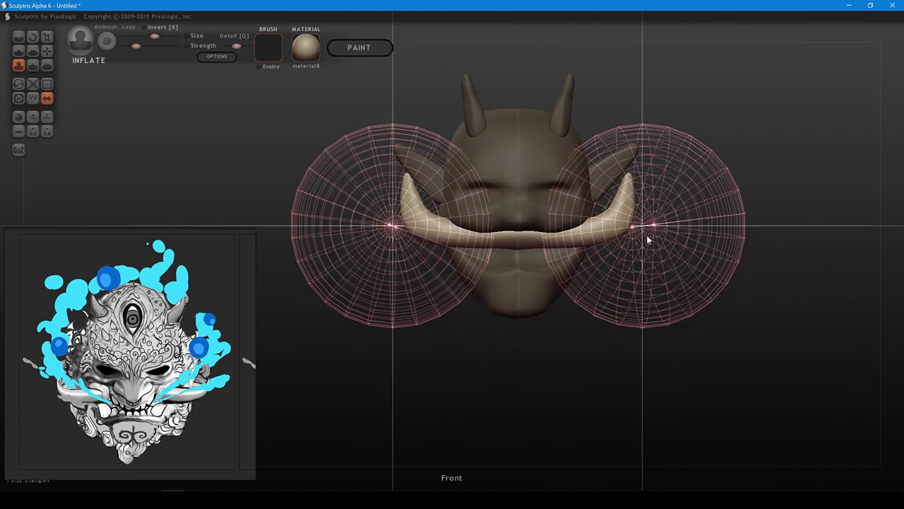
{"action": "left_click", "coordinate": [651, 238]}
{"action": "key", "text": "t"}
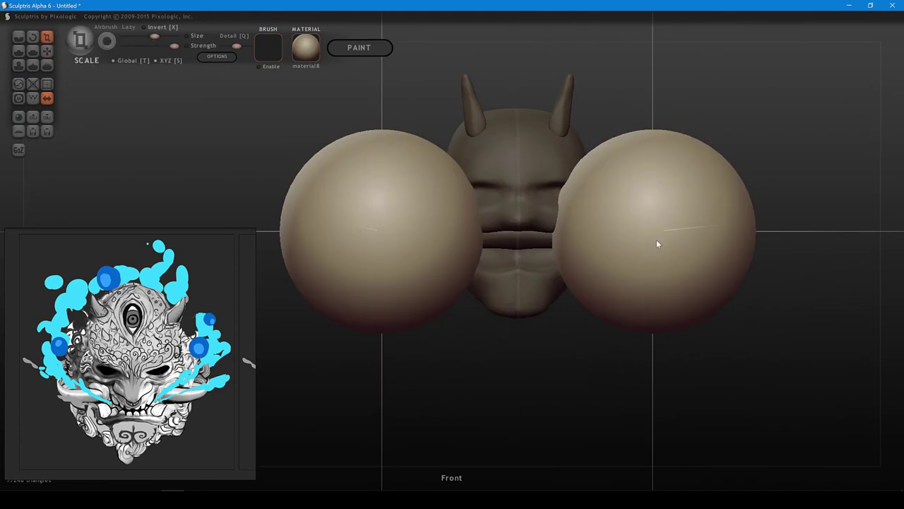
{"action": "left_click_drag", "start_coordinate": [658, 242], "coordinate": [359, 384]}
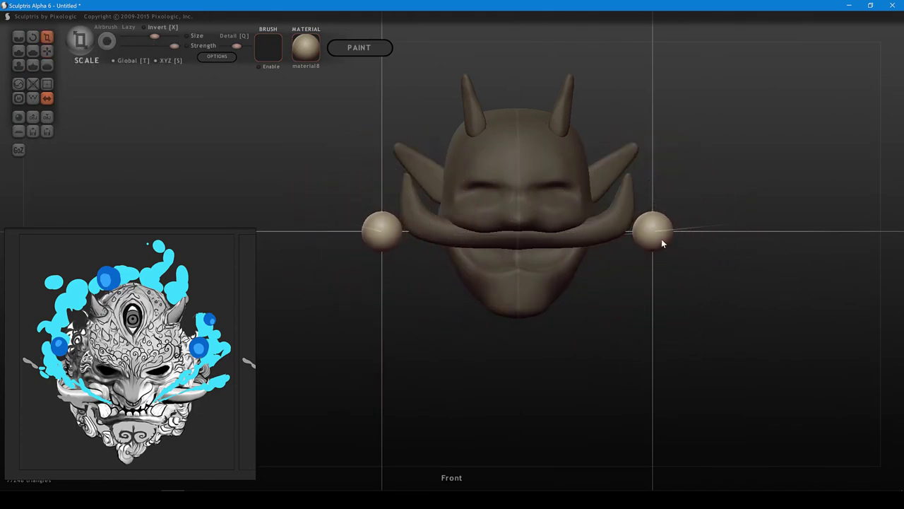
{"action": "left_click_drag", "start_coordinate": [661, 238], "coordinate": [548, 283]}
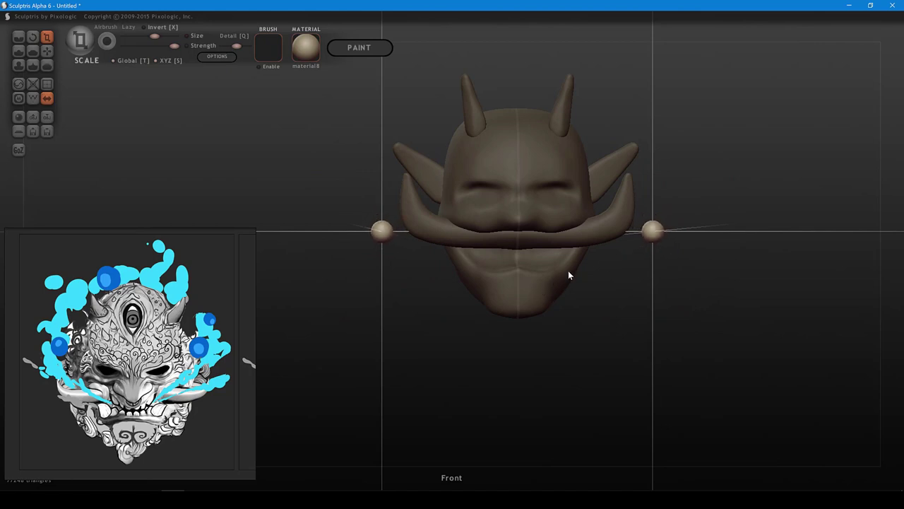
- Pull the tops of the small balls upward with Grab to form a pair of short tusks
{"action": "key", "text": "g"}
{"action": "scroll", "coordinate": [660, 234], "scroll_direction": "down", "scroll_amount": 3, "text": "shift"}
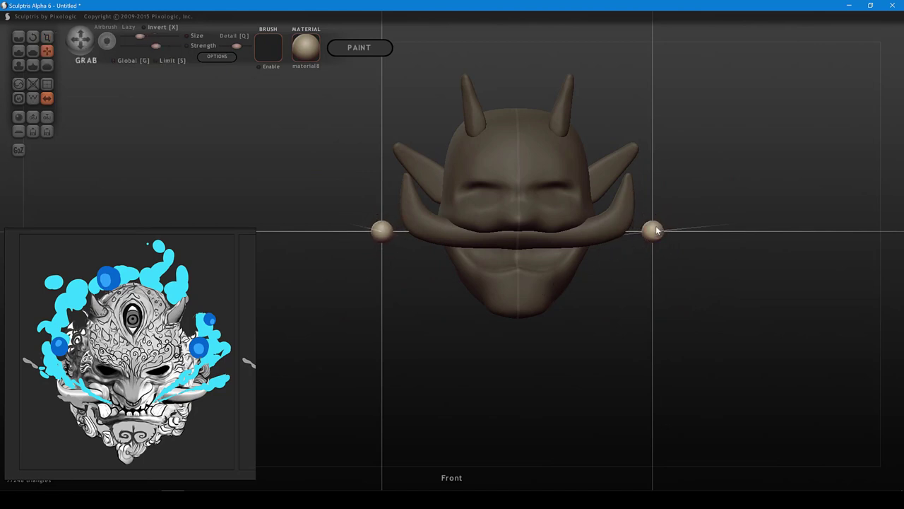
{"action": "mouse_move", "coordinate": [654, 224]}
{"action": "left_mouse_down"}
{"action": "mouse_move", "coordinate": [656, 205]}
{"action": "mouse_move", "coordinate": [618, 276]}
{"action": "left_mouse_up"}
{"action": "key", "text": "t"}
{"action": "key", "text": "t"}
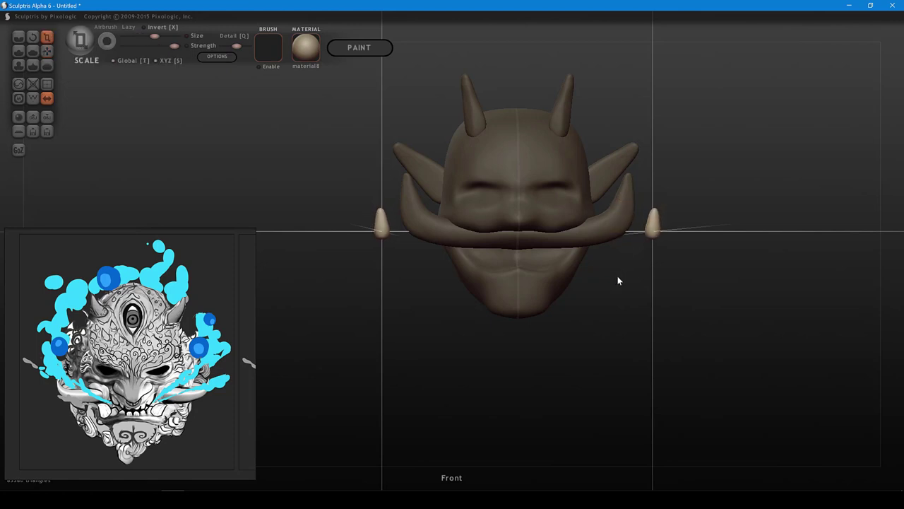
- Move the short tusks onto the front of the lower jaw with global Grab and scale them up slightly
{"action": "left_click_drag", "start_coordinate": [685, 237], "coordinate": [572, 237], "text": "shift"}
{"action": "key", "text": "g"}
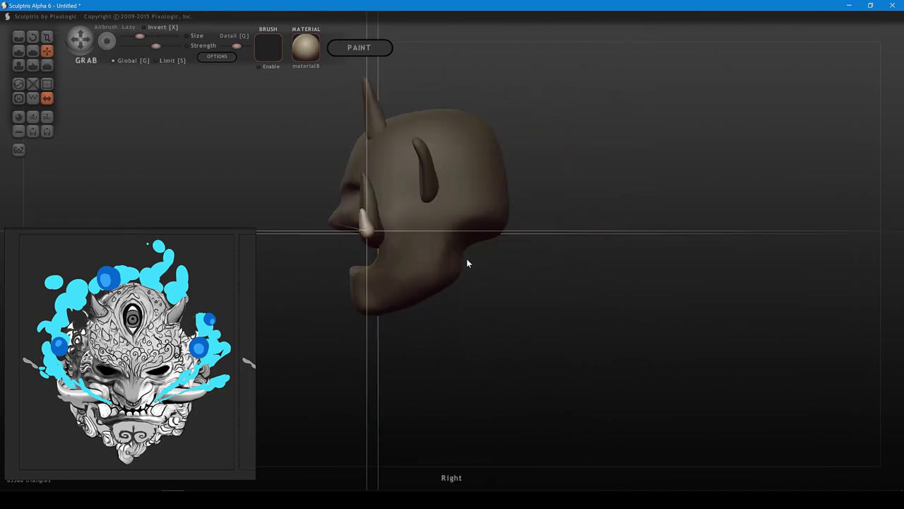
{"action": "left_click_drag", "start_coordinate": [368, 237], "coordinate": [488, 263]}
{"action": "left_click_drag", "start_coordinate": [567, 249], "coordinate": [450, 273]}
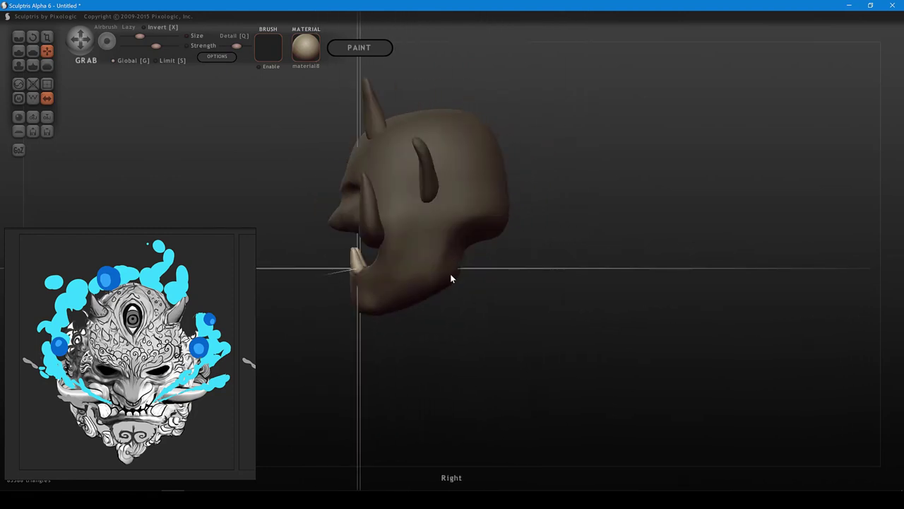
{"action": "left_click_drag", "start_coordinate": [488, 296], "coordinate": [635, 322], "text": "alt"}
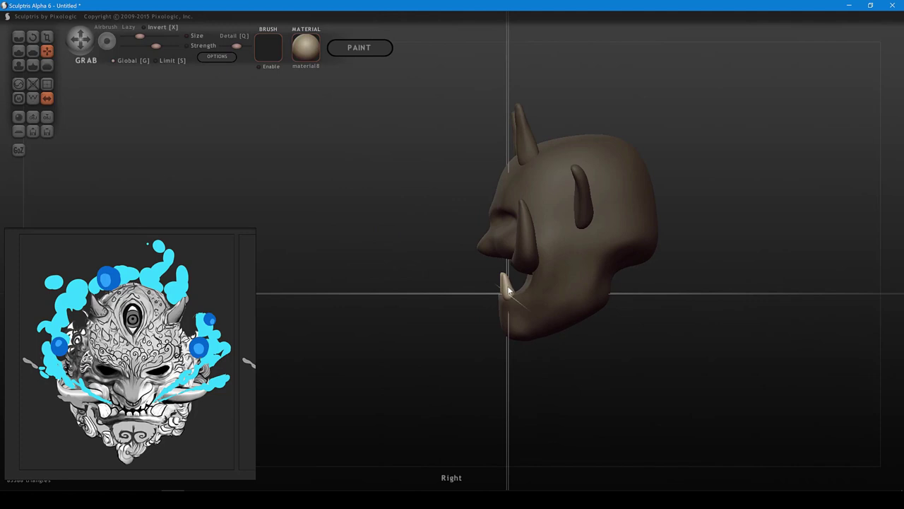
{"action": "key", "text": "t"}
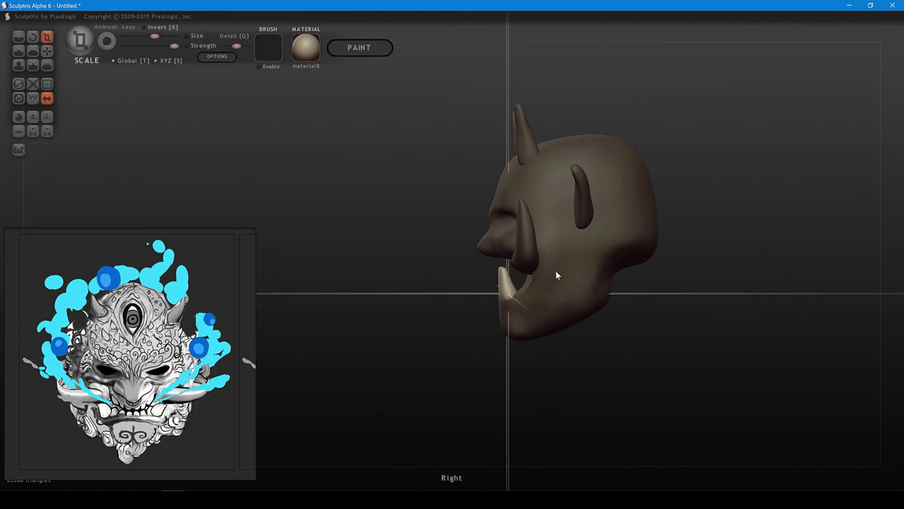
- Lengthen the lower tusks upward and forward with Grab at varying brush sizes
{"action": "key", "text": "g"}
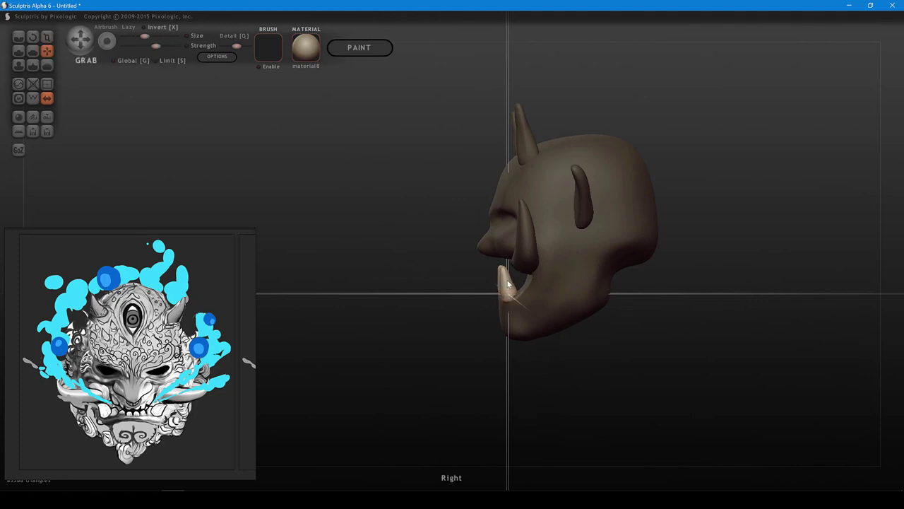
{"action": "mouse_move", "coordinate": [502, 282]}
{"action": "left_mouse_down"}
{"action": "mouse_move", "coordinate": [488, 267]}
{"action": "mouse_move", "coordinate": [486, 240]}
{"action": "left_mouse_up"}
{"action": "scroll", "coordinate": [495, 274], "scroll_direction": "down", "scroll_amount": 2, "text": "shift"}
{"action": "scroll", "coordinate": [488, 267], "scroll_direction": "up", "scroll_amount": 5, "text": "shift"}
{"action": "scroll", "coordinate": [489, 266], "scroll_direction": "down", "scroll_amount": 2, "text": "shift"}
{"action": "mouse_move", "coordinate": [500, 290]}
{"action": "left_mouse_down", "text": "shift"}
{"action": "mouse_move", "coordinate": [486, 260]}
{"action": "mouse_move", "coordinate": [503, 288]}
{"action": "mouse_move", "coordinate": [550, 297]}
{"action": "mouse_move", "coordinate": [565, 335]}
{"action": "mouse_move", "coordinate": [584, 275]}
{"action": "mouse_move", "coordinate": [505, 252]}
{"action": "mouse_move", "coordinate": [556, 298]}
{"action": "mouse_move", "coordinate": [552, 308]}
{"action": "left_mouse_up", "text": "shift"}
{"action": "scroll", "coordinate": [568, 303], "scroll_direction": "up", "scroll_amount": 3}
- Thicken the bases of the lower tusks with Inflate
{"action": "key", "text": "7"}
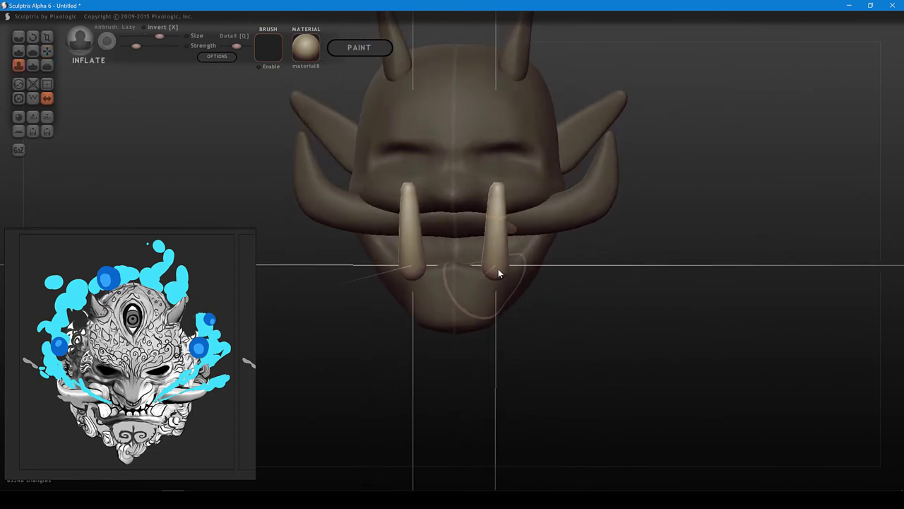
{"action": "mouse_move", "coordinate": [498, 269]}
{"action": "left_mouse_down"}
{"action": "mouse_move", "coordinate": [491, 253]}
{"action": "mouse_move", "coordinate": [493, 265]}
{"action": "left_mouse_up"}
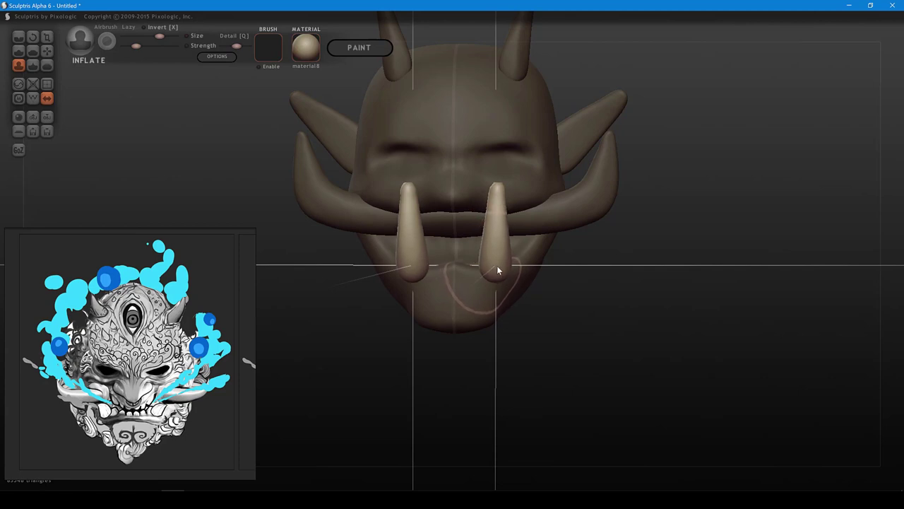
{"action": "left_click_drag", "start_coordinate": [618, 280], "coordinate": [669, 275]}
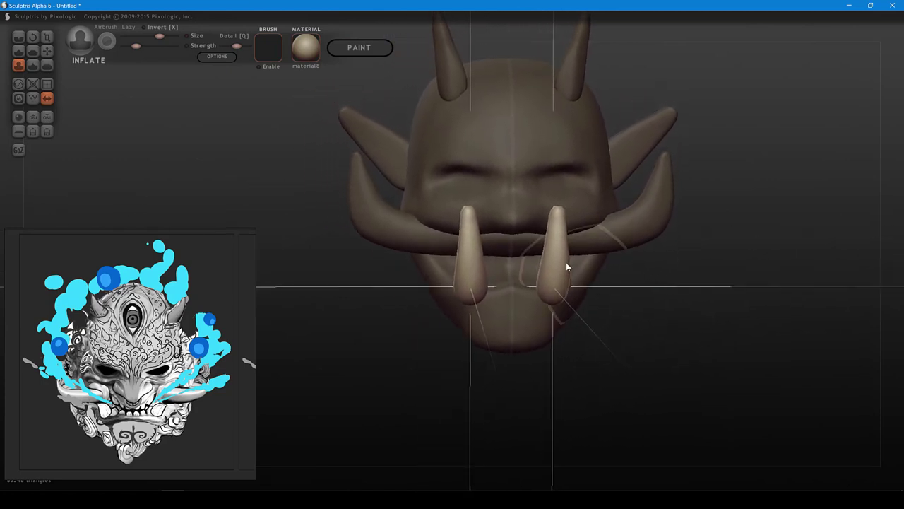
{"action": "left_click", "coordinate": [645, 267], "text": "shift"}
- Bend the lower tusks outward in the front view with Grab at varying brush sizes
{"action": "key", "text": "g"}
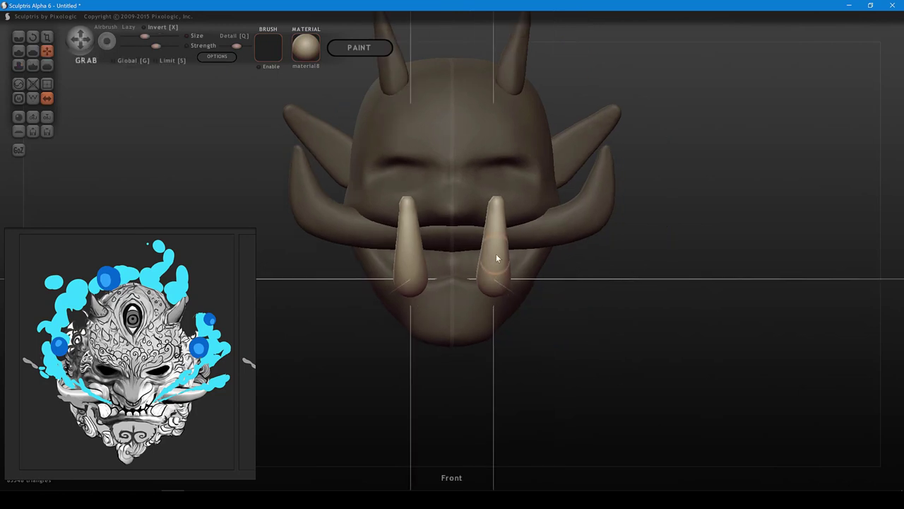
{"action": "scroll", "coordinate": [496, 252], "scroll_direction": "down", "scroll_amount": 3}
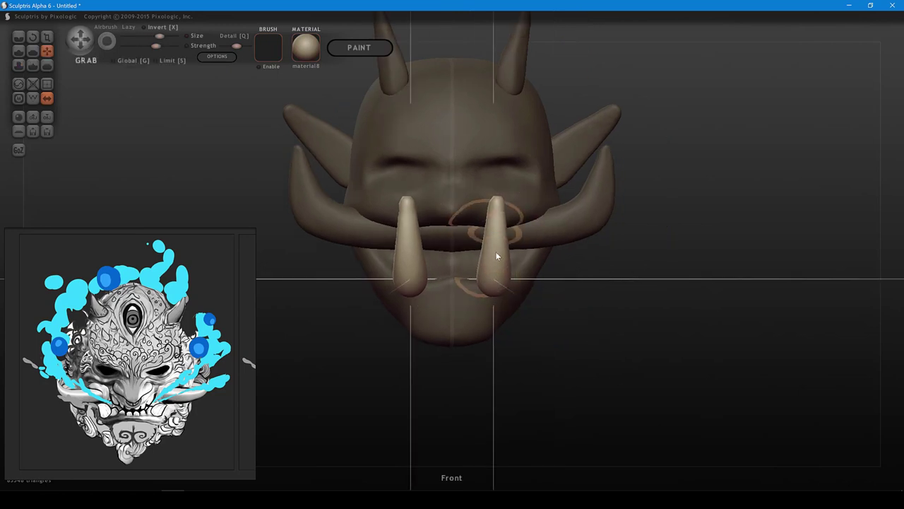
{"action": "mouse_move", "coordinate": [497, 252]}
{"action": "left_mouse_down"}
{"action": "mouse_move", "coordinate": [507, 214]}
{"action": "mouse_move", "coordinate": [508, 265]}
{"action": "mouse_move", "coordinate": [515, 243]}
{"action": "mouse_move", "coordinate": [516, 261]}
{"action": "mouse_move", "coordinate": [511, 252]}
{"action": "left_mouse_up"}
{"action": "scroll", "coordinate": [509, 230], "scroll_direction": "up", "scroll_amount": 4}
{"action": "scroll", "coordinate": [504, 261], "scroll_direction": "down", "scroll_amount": 3}
{"action": "scroll", "coordinate": [513, 267], "scroll_direction": "down", "scroll_amount": 3}
{"action": "scroll", "coordinate": [511, 222], "scroll_direction": "down", "scroll_amount": 4}
{"action": "left_click_drag", "start_coordinate": [510, 210], "coordinate": [508, 209]}
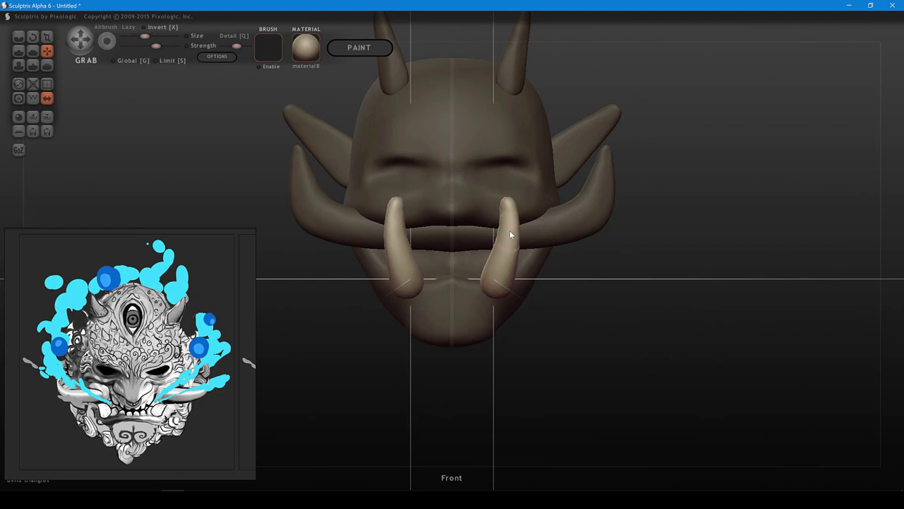
{"action": "left_click_drag", "start_coordinate": [515, 243], "coordinate": [513, 242]}
{"action": "scroll", "coordinate": [502, 276], "scroll_direction": "up", "scroll_amount": 4}
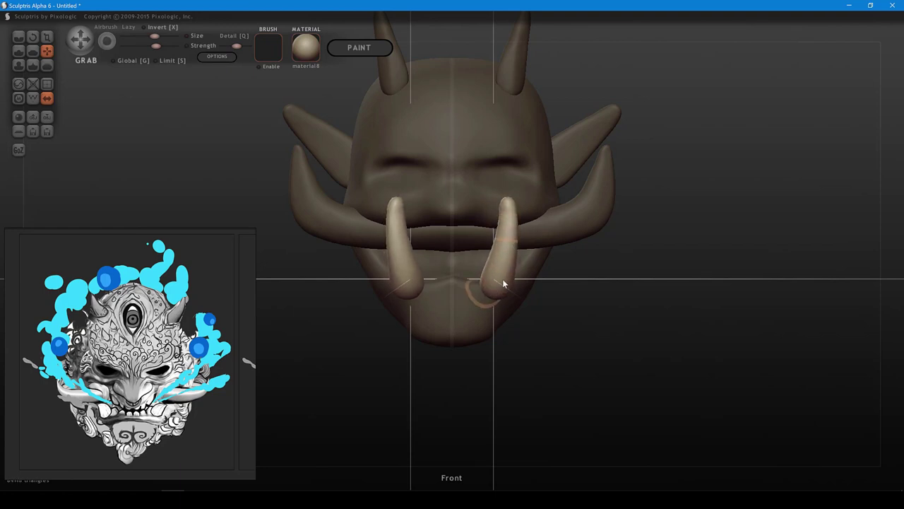
- Refine the lower tusks' curve in the side view with Grab
{"action": "mouse_move", "coordinate": [571, 295]}
{"action": "left_mouse_down"}
{"action": "mouse_move", "coordinate": [464, 284]}
{"action": "mouse_move", "coordinate": [386, 308]}
{"action": "left_mouse_up"}
{"action": "left_click_drag", "start_coordinate": [433, 366], "coordinate": [539, 404], "text": "alt"}
{"action": "scroll", "coordinate": [415, 296], "scroll_direction": "up", "scroll_amount": 3}
{"action": "middle_click_drag", "start_coordinate": [416, 304], "coordinate": [433, 297], "text": "alt"}
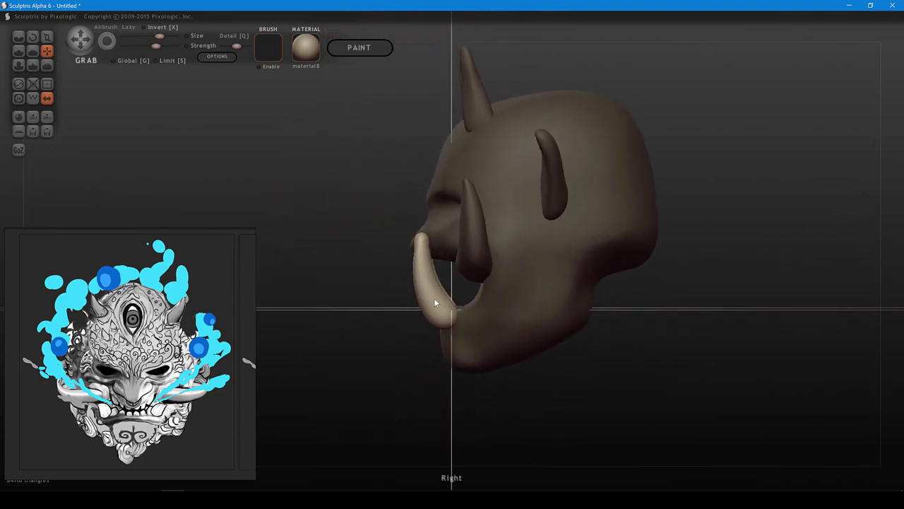
{"action": "scroll", "coordinate": [423, 265], "scroll_direction": "down", "scroll_amount": 1, "text": "shift"}
{"action": "scroll", "coordinate": [423, 257], "scroll_direction": "down", "scroll_amount": 2, "text": "shift"}
{"action": "left_click_drag", "start_coordinate": [424, 252], "coordinate": [421, 253]}
{"action": "scroll", "coordinate": [432, 306], "scroll_direction": "up", "scroll_amount": 2, "text": "shift"}
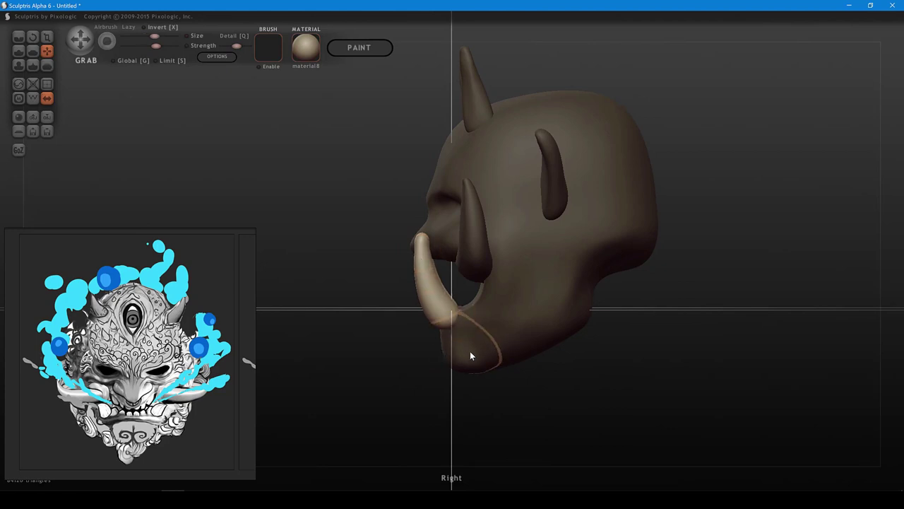
- Make the head the active object and pull the chin forward with a large Grab brush
{"action": "left_click_drag", "start_coordinate": [514, 397], "coordinate": [530, 405]}
{"action": "left_click", "coordinate": [513, 327]}
{"action": "scroll", "coordinate": [488, 337], "scroll_direction": "up", "scroll_amount": 2, "text": "shift"}
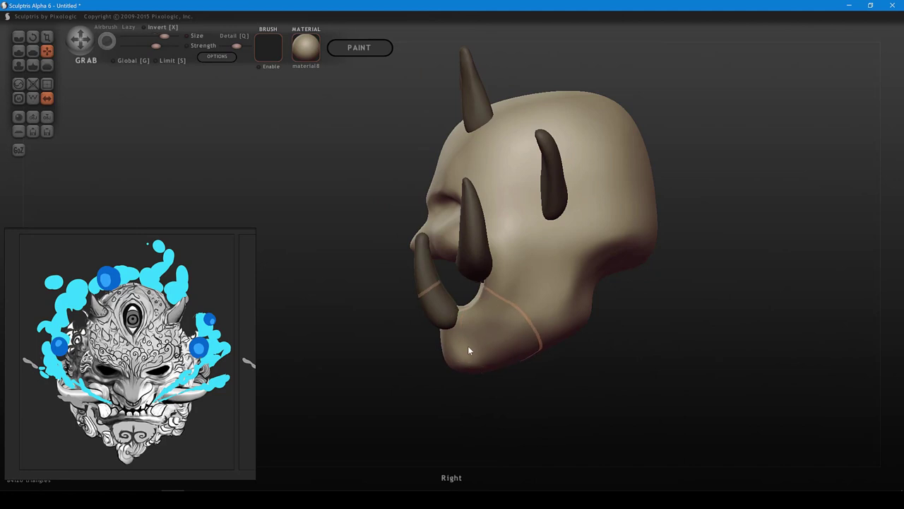
{"action": "left_click_drag", "start_coordinate": [468, 350], "coordinate": [454, 354]}
{"action": "scroll", "coordinate": [498, 295], "scroll_direction": "down", "scroll_amount": 3, "text": "shift"}
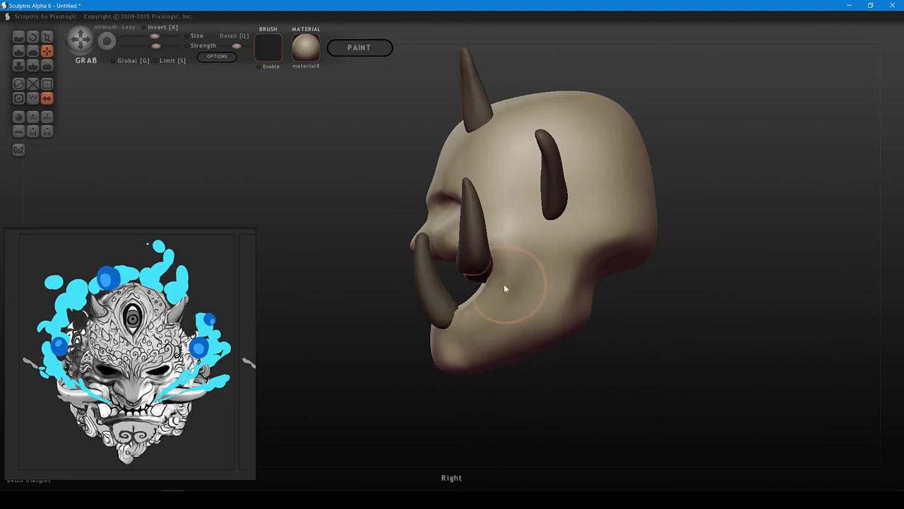
- Hide the large tusks to uncover the corners of the mouth
{"action": "mouse_move", "coordinate": [503, 257]}
{"action": "right_mouse_down"}
{"action": "mouse_move", "coordinate": [577, 302]}
{"action": "mouse_move", "coordinate": [676, 327]}
{"action": "mouse_move", "coordinate": [568, 247]}
{"action": "mouse_move", "coordinate": [581, 231]}
{"action": "mouse_move", "coordinate": [582, 212]}
{"action": "mouse_move", "coordinate": [519, 209]}
{"action": "right_mouse_up"}
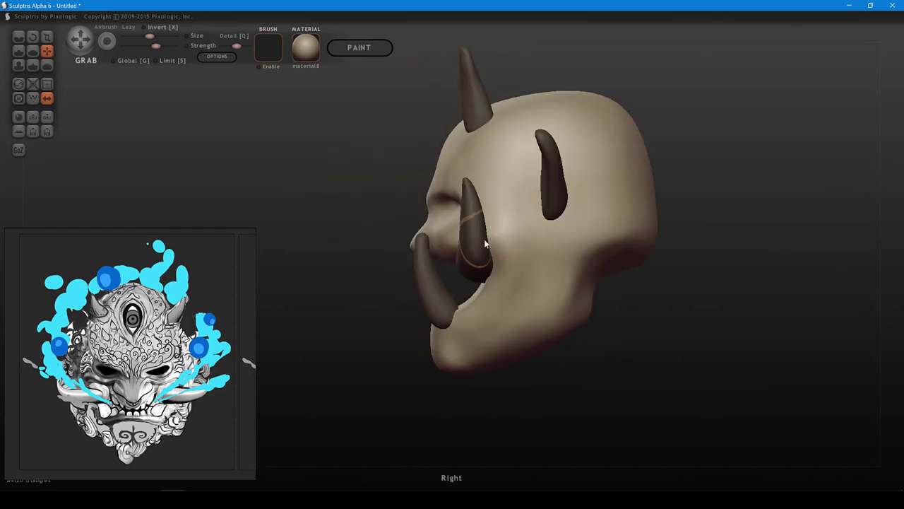
{"action": "key", "text": "Delete"}
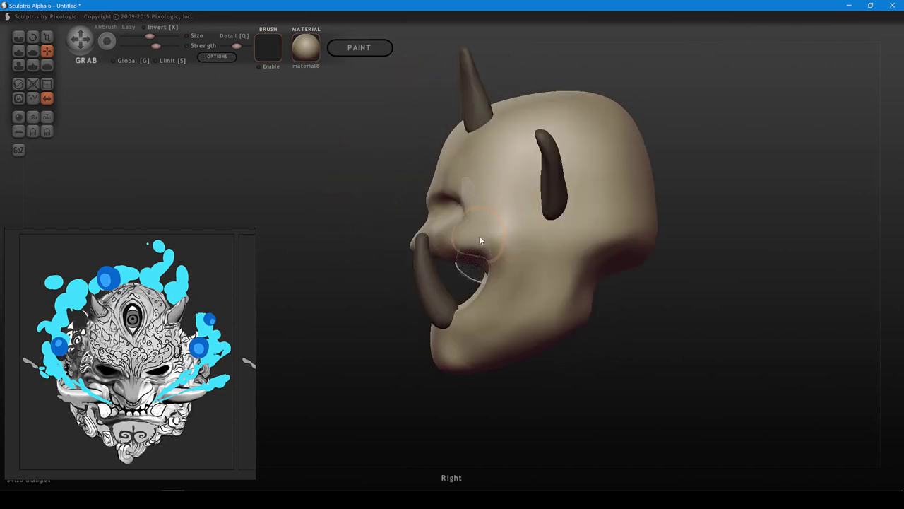
{"action": "mouse_move", "coordinate": [479, 235]}
{"action": "right_mouse_down"}
{"action": "mouse_move", "coordinate": [595, 202]}
{"action": "mouse_move", "coordinate": [650, 230]}
{"action": "mouse_move", "coordinate": [688, 270]}
{"action": "mouse_move", "coordinate": [692, 238]}
{"action": "mouse_move", "coordinate": [624, 248]}
{"action": "mouse_move", "coordinate": [672, 235]}
{"action": "mouse_move", "coordinate": [684, 243]}
{"action": "right_mouse_up"}
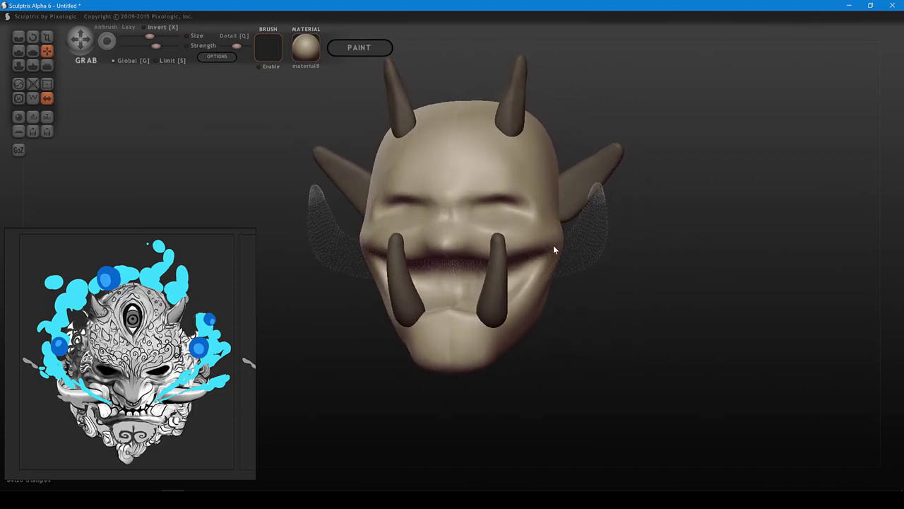
- Pull the cheeks at the mouth corners outward with Grab, using a smaller brush
{"action": "left_click_drag", "start_coordinate": [550, 243], "coordinate": [554, 243]}
{"action": "right_click_drag", "start_coordinate": [557, 246], "coordinate": [544, 285]}
{"action": "scroll", "coordinate": [550, 251], "scroll_direction": "down", "scroll_amount": 3, "text": "shift"}
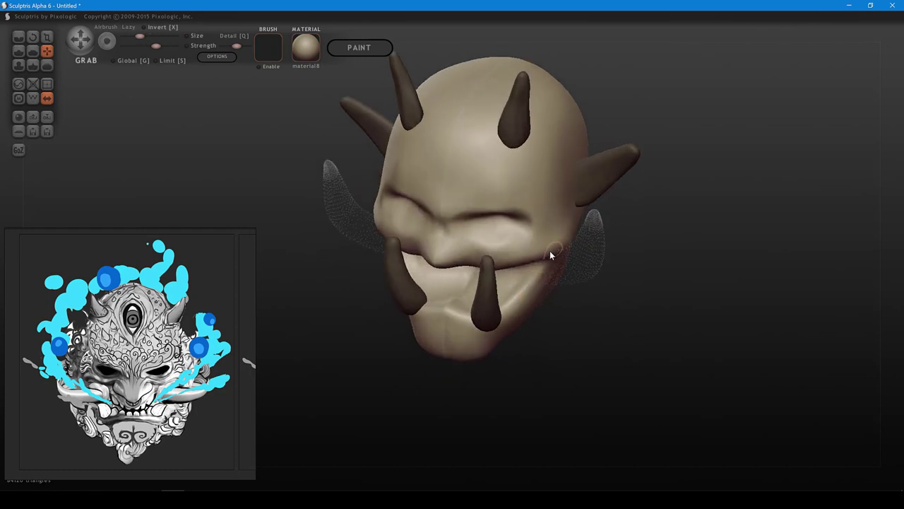
{"action": "left_click_drag", "start_coordinate": [549, 250], "coordinate": [562, 244]}
{"action": "mouse_move", "coordinate": [561, 249]}
{"action": "right_mouse_down"}
{"action": "mouse_move", "coordinate": [529, 205]}
{"action": "mouse_move", "coordinate": [538, 252]}
{"action": "mouse_move", "coordinate": [491, 264]}
{"action": "mouse_move", "coordinate": [498, 269]}
{"action": "mouse_move", "coordinate": [481, 281]}
{"action": "mouse_move", "coordinate": [627, 266]}
{"action": "mouse_move", "coordinate": [592, 303]}
{"action": "mouse_move", "coordinate": [609, 293]}
{"action": "right_mouse_up"}
{"action": "left_click_drag", "start_coordinate": [583, 272], "coordinate": [591, 267]}
{"action": "right_click_drag", "start_coordinate": [591, 267], "coordinate": [656, 282]}
- Show the large tusks again and adjust the sides and front edge of the lower jaw with Grab
{"action": "key", "text": "h"}
{"action": "scroll", "coordinate": [527, 325], "scroll_direction": "up", "scroll_amount": 1, "text": "shift"}
{"action": "left_click_drag", "start_coordinate": [527, 324], "coordinate": [521, 322]}
{"action": "right_click_drag", "start_coordinate": [553, 333], "coordinate": [570, 348]}
{"action": "scroll", "coordinate": [455, 316], "scroll_direction": "down", "scroll_amount": 2, "text": "shift"}
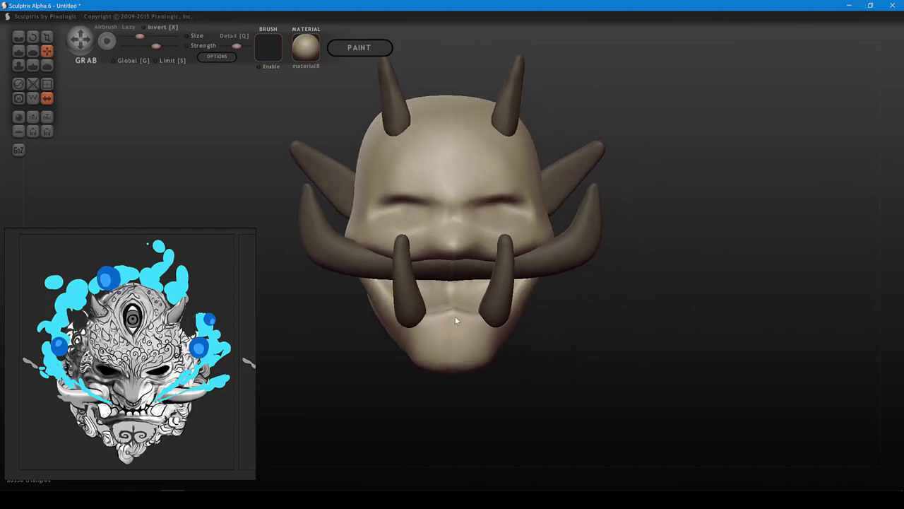
{"action": "left_click_drag", "start_coordinate": [455, 315], "coordinate": [456, 318]}
{"action": "mouse_move", "coordinate": [470, 315]}
{"action": "right_mouse_down"}
{"action": "mouse_move", "coordinate": [448, 304]}
{"action": "mouse_move", "coordinate": [486, 333]}
{"action": "mouse_move", "coordinate": [435, 342]}
{"action": "mouse_move", "coordinate": [456, 315]}
{"action": "right_mouse_up"}
- Build up the centre of the lower jaw between the lower tusks with the Draw brush in Clay mode
{"action": "key", "text": "d"}
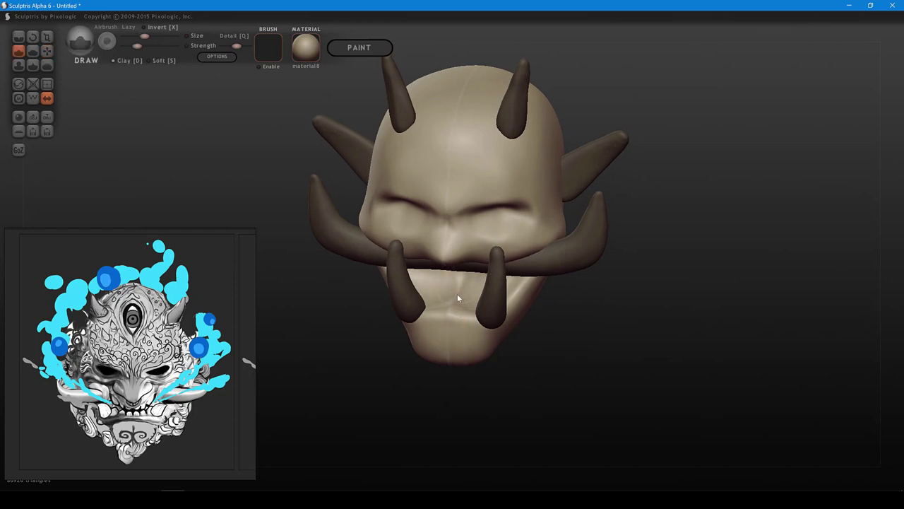
{"action": "scroll", "coordinate": [458, 295], "scroll_direction": "up", "scroll_amount": 1, "text": "shift"}
{"action": "mouse_move", "coordinate": [459, 294]}
{"action": "left_mouse_down"}
{"action": "mouse_move", "coordinate": [460, 285]}
{"action": "mouse_move", "coordinate": [466, 295]}
{"action": "mouse_move", "coordinate": [435, 280]}
{"action": "mouse_move", "coordinate": [454, 291]}
{"action": "left_mouse_up"}
{"action": "mouse_move", "coordinate": [488, 286]}
{"action": "right_mouse_down"}
{"action": "mouse_move", "coordinate": [569, 244]}
{"action": "mouse_move", "coordinate": [636, 236]}
{"action": "mouse_move", "coordinate": [544, 265]}
{"action": "mouse_move", "coordinate": [547, 279]}
{"action": "mouse_move", "coordinate": [565, 264]}
{"action": "mouse_move", "coordinate": [624, 283]}
{"action": "mouse_move", "coordinate": [617, 292]}
{"action": "mouse_move", "coordinate": [644, 241]}
{"action": "mouse_move", "coordinate": [614, 218]}
{"action": "mouse_move", "coordinate": [653, 236]}
{"action": "right_mouse_up"}
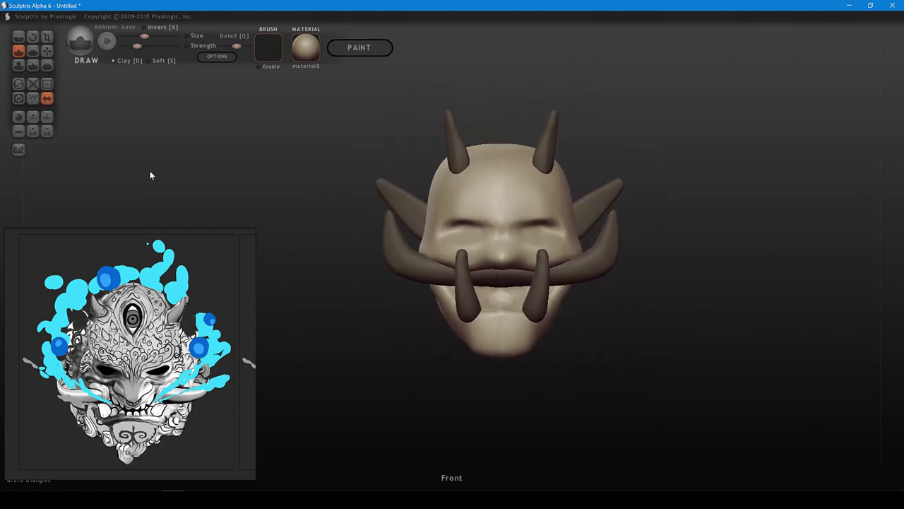
- Add a new sphere to the scene at the head's centre and move it behind the head with Grab in Global mode
{"action": "left_click", "coordinate": [23, 121]}
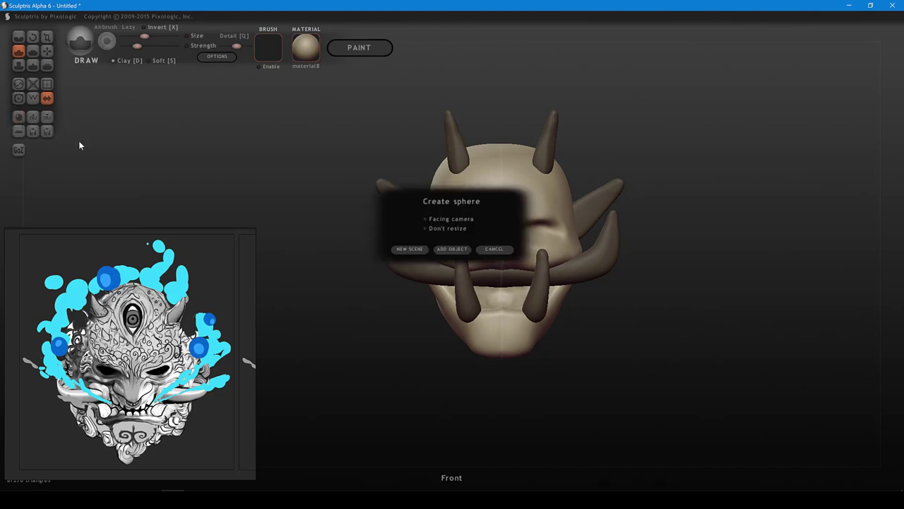
{"action": "left_click", "coordinate": [449, 249]}
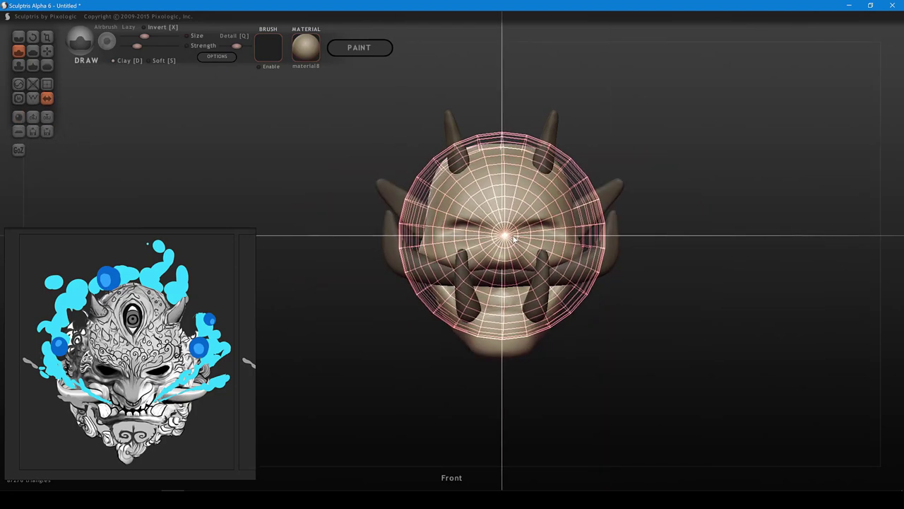
{"action": "left_click", "coordinate": [513, 238]}
{"action": "left_click_drag", "start_coordinate": [710, 178], "coordinate": [664, 157]}
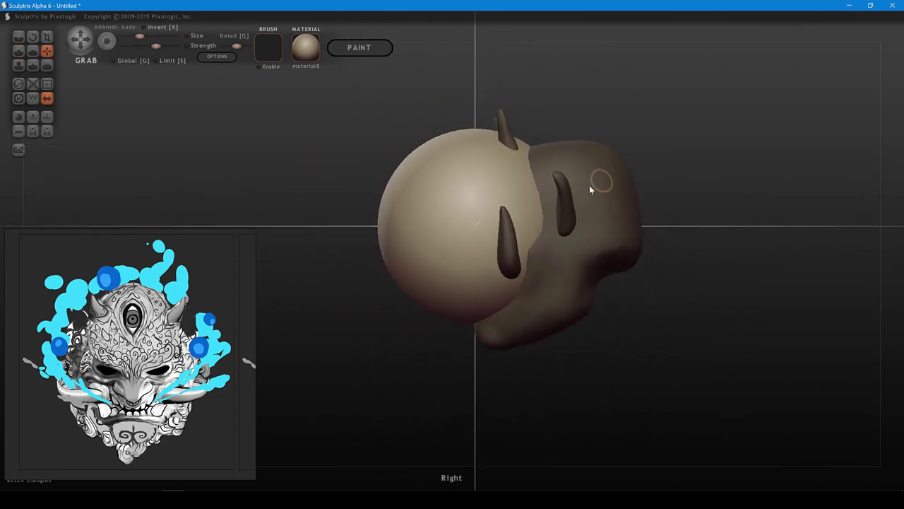
{"action": "left_click_drag", "start_coordinate": [514, 207], "coordinate": [650, 192]}
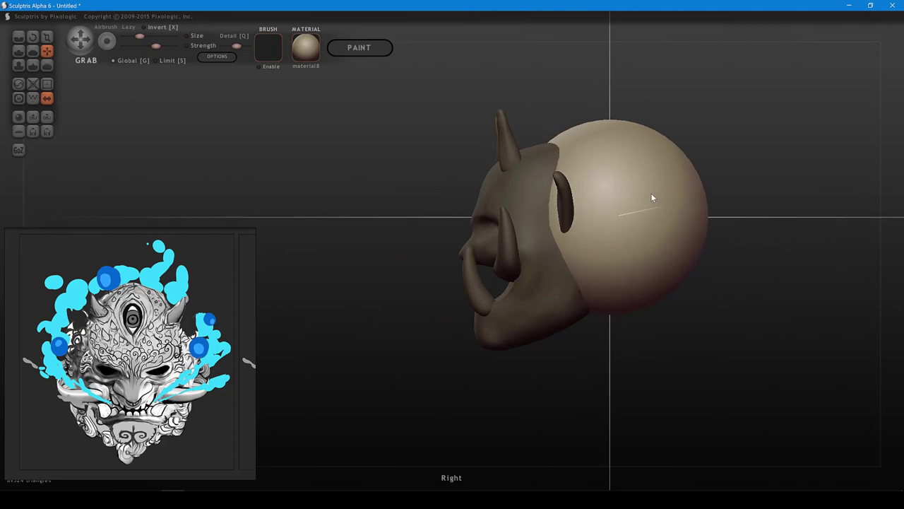
{"action": "left_click_drag", "start_coordinate": [679, 121], "coordinate": [796, 109]}
{"action": "right_click_drag", "start_coordinate": [795, 109], "coordinate": [685, 130]}
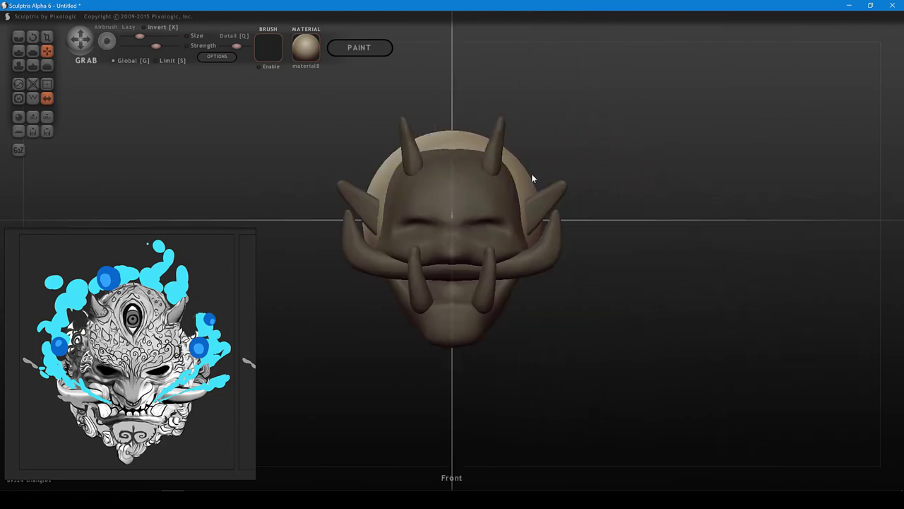
{"action": "left_click_drag", "start_coordinate": [604, 138], "coordinate": [587, 142]}
- Turn off Global and push the sphere's top and sides down around the back of the head with a larger Grab brush
{"action": "key", "text": "g"}
{"action": "right_click_drag", "start_coordinate": [521, 182], "coordinate": [549, 171]}
{"action": "scroll", "coordinate": [547, 168], "scroll_direction": "up", "scroll_amount": 3, "text": "shift"}
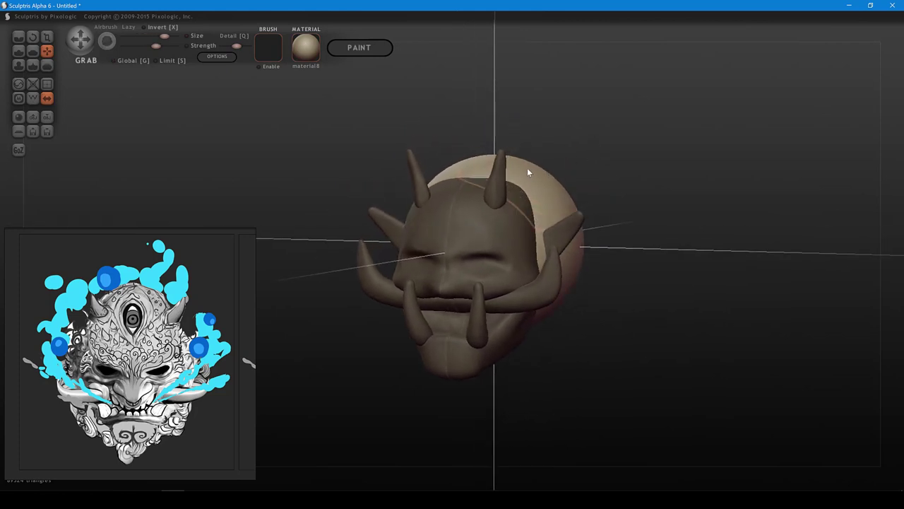
{"action": "left_click_drag", "start_coordinate": [526, 166], "coordinate": [529, 176]}
{"action": "right_click_drag", "start_coordinate": [574, 166], "coordinate": [547, 178]}
{"action": "left_click_drag", "start_coordinate": [546, 179], "coordinate": [542, 197]}
{"action": "mouse_move", "coordinate": [604, 214]}
{"action": "left_mouse_down"}
{"action": "mouse_move", "coordinate": [559, 233]}
{"action": "mouse_move", "coordinate": [539, 227]}
{"action": "mouse_move", "coordinate": [546, 225]}
{"action": "mouse_move", "coordinate": [548, 256]}
{"action": "mouse_move", "coordinate": [536, 249]}
{"action": "left_mouse_up"}
{"action": "scroll", "coordinate": [560, 234], "scroll_direction": "up", "scroll_amount": 2, "text": "shift"}
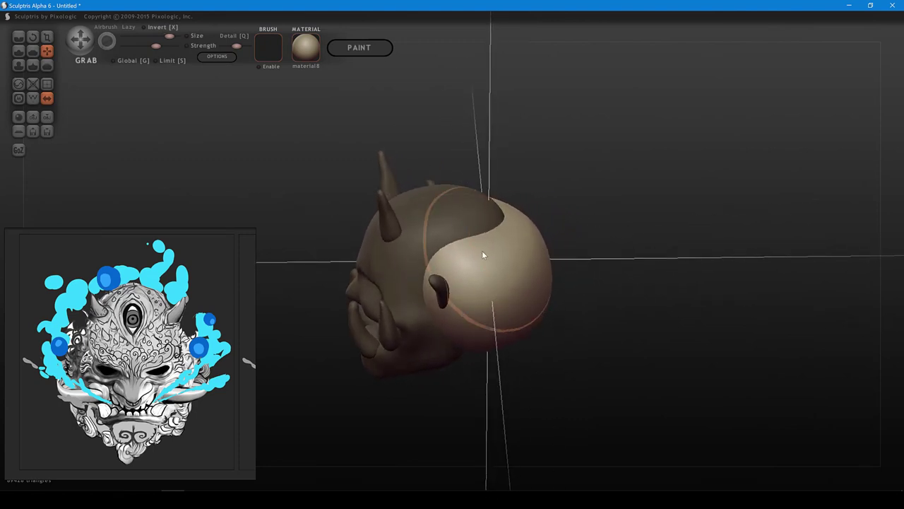
{"action": "left_click_drag", "start_coordinate": [454, 261], "coordinate": [458, 279]}
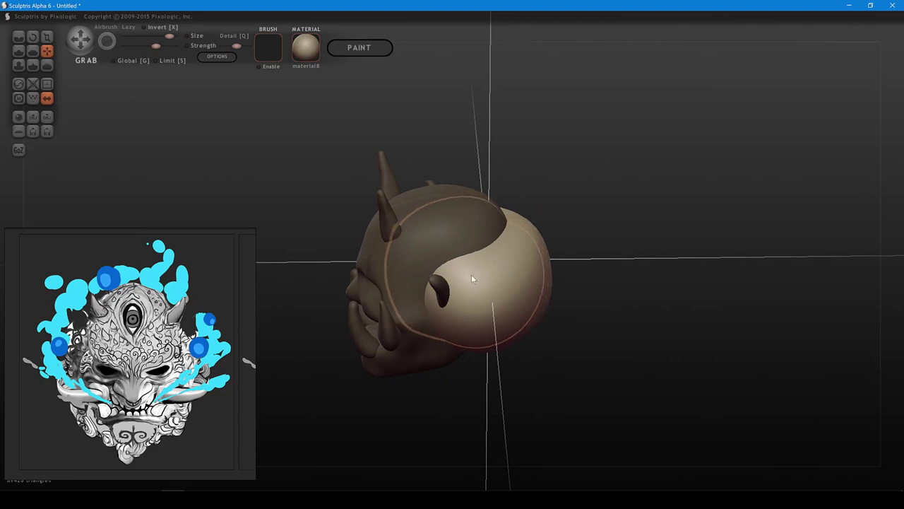
- Adjust the upper edge of the rear mass around the sides of the head with Grab, varying the brush size
{"action": "mouse_move", "coordinate": [554, 259]}
{"action": "left_mouse_down"}
{"action": "mouse_move", "coordinate": [548, 230]}
{"action": "mouse_move", "coordinate": [671, 239]}
{"action": "left_mouse_up"}
{"action": "scroll", "coordinate": [571, 259], "scroll_direction": "down", "scroll_amount": 2, "text": "shift"}
{"action": "mouse_move", "coordinate": [572, 259]}
{"action": "left_mouse_down"}
{"action": "mouse_move", "coordinate": [564, 260]}
{"action": "mouse_move", "coordinate": [635, 265]}
{"action": "left_mouse_up"}
{"action": "scroll", "coordinate": [568, 259], "scroll_direction": "down", "scroll_amount": 2, "text": "shift"}
{"action": "right_click_drag", "start_coordinate": [635, 269], "coordinate": [644, 298]}
{"action": "left_click_drag", "start_coordinate": [585, 224], "coordinate": [576, 203]}
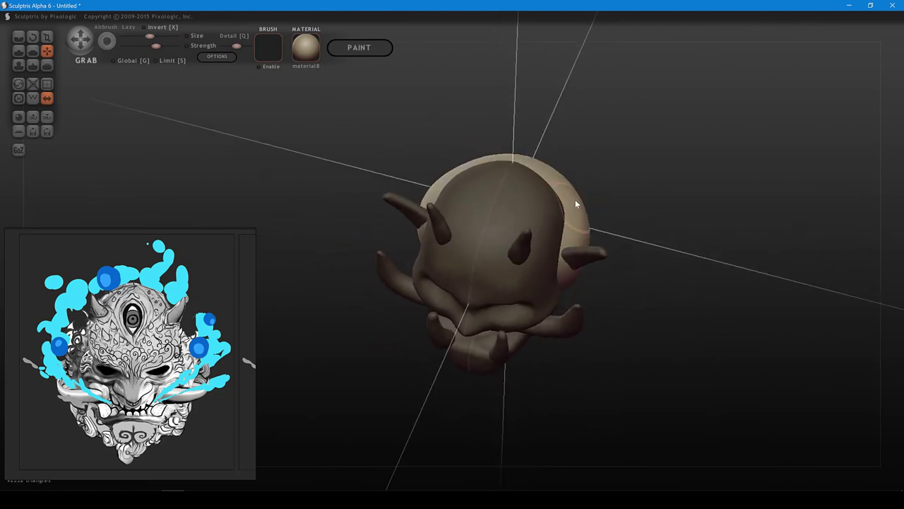
{"action": "right_click_drag", "start_coordinate": [576, 204], "coordinate": [586, 240]}
{"action": "scroll", "coordinate": [558, 194], "scroll_direction": "up", "scroll_amount": 4, "text": "shift"}
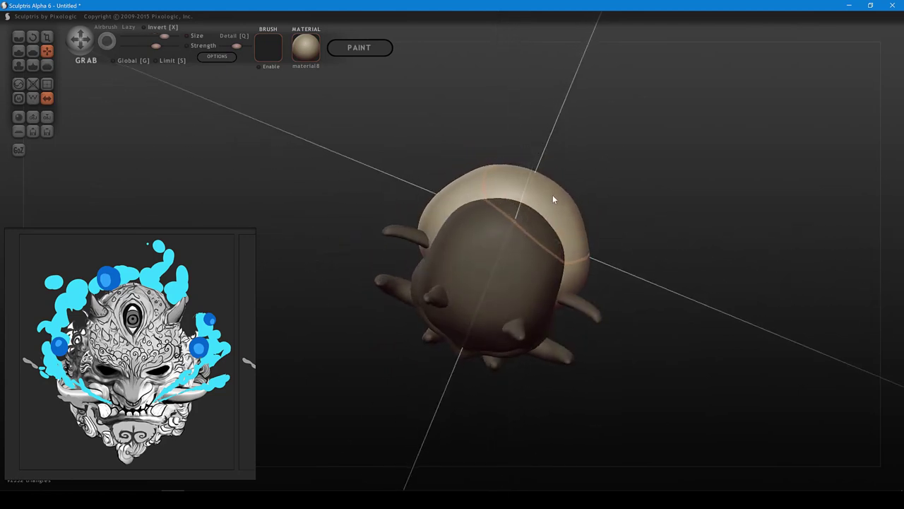
{"action": "right_click_drag", "start_coordinate": [667, 198], "coordinate": [541, 262]}
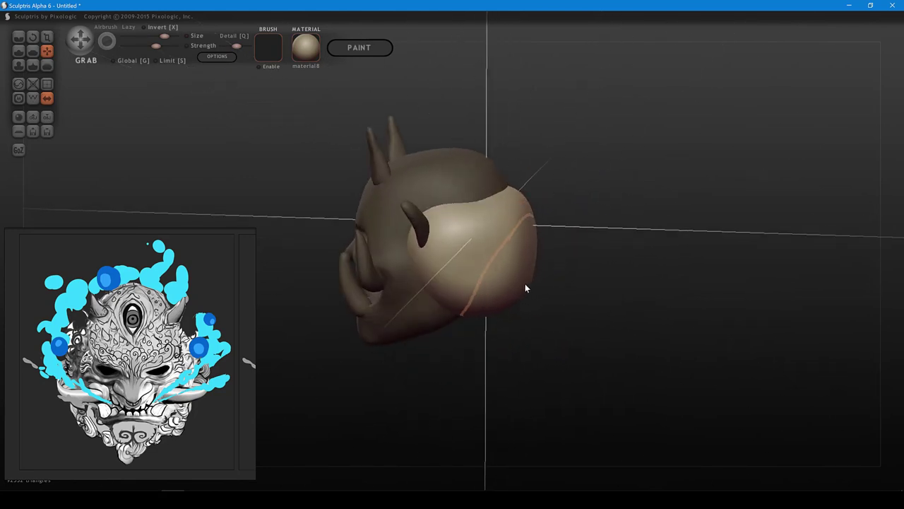
- Pull the lower part of the rear mass down and forward beneath the jaw with Grab to start a beard
{"action": "left_click_drag", "start_coordinate": [539, 311], "coordinate": [604, 269]}
{"action": "right_click_drag", "start_coordinate": [604, 272], "coordinate": [551, 248]}
{"action": "mouse_move", "coordinate": [550, 248]}
{"action": "left_mouse_down"}
{"action": "mouse_move", "coordinate": [525, 250]}
{"action": "mouse_move", "coordinate": [550, 262]}
{"action": "mouse_move", "coordinate": [514, 257]}
{"action": "mouse_move", "coordinate": [531, 282]}
{"action": "mouse_move", "coordinate": [389, 308]}
{"action": "left_mouse_up"}
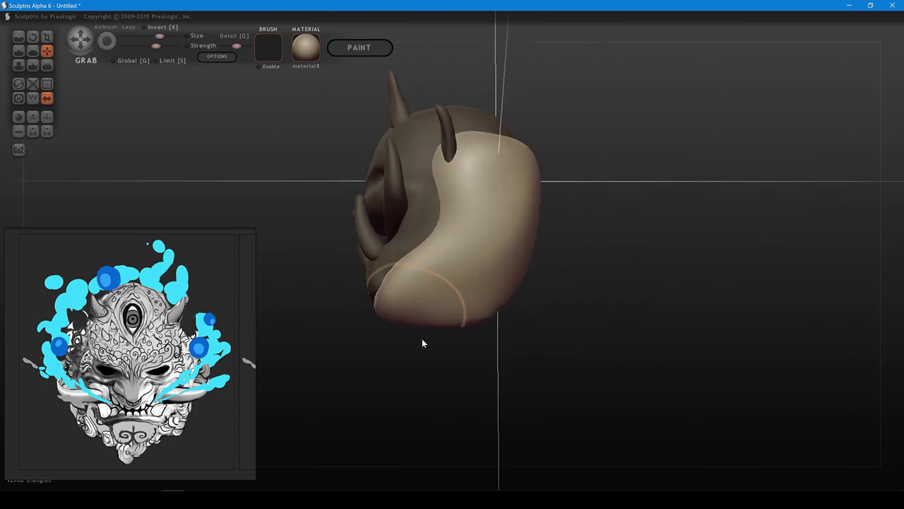
{"action": "left_click_drag", "start_coordinate": [422, 340], "coordinate": [507, 366]}
{"action": "left_click_drag", "start_coordinate": [499, 305], "coordinate": [510, 300]}
{"action": "mouse_move", "coordinate": [511, 303]}
{"action": "right_mouse_down"}
{"action": "mouse_move", "coordinate": [547, 325]}
{"action": "mouse_move", "coordinate": [472, 335]}
{"action": "right_mouse_up"}
{"action": "left_click_drag", "start_coordinate": [487, 321], "coordinate": [559, 362], "text": "shift"}
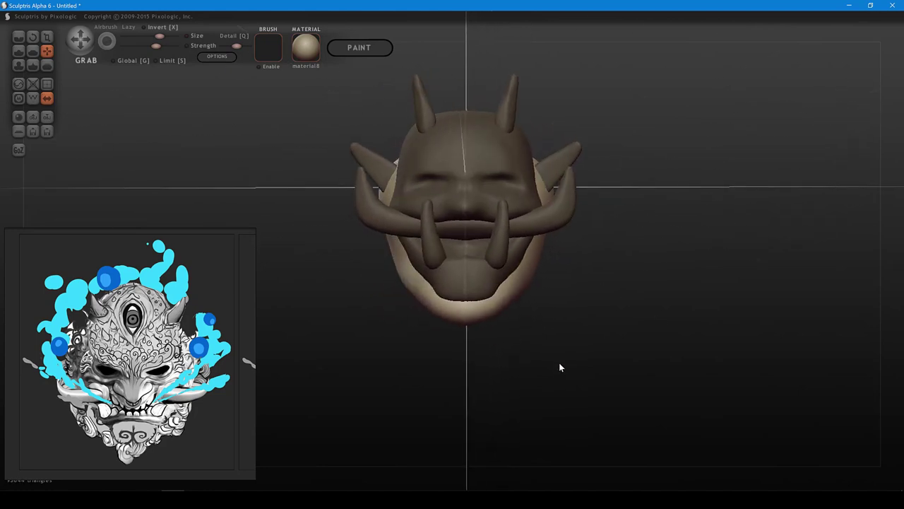
- Shape the beard's front around the chin and its sides along the jaw with Grab
{"action": "left_click_drag", "start_coordinate": [488, 314], "coordinate": [456, 335]}
{"action": "mouse_move", "coordinate": [457, 340]}
{"action": "right_mouse_down"}
{"action": "mouse_move", "coordinate": [367, 357]}
{"action": "mouse_move", "coordinate": [394, 323]}
{"action": "mouse_move", "coordinate": [409, 370]}
{"action": "mouse_move", "coordinate": [500, 362]}
{"action": "mouse_move", "coordinate": [460, 301]}
{"action": "mouse_move", "coordinate": [619, 351]}
{"action": "mouse_move", "coordinate": [648, 346]}
{"action": "mouse_move", "coordinate": [548, 290]}
{"action": "right_mouse_up"}
{"action": "scroll", "coordinate": [550, 282], "scroll_direction": "down", "scroll_amount": 2, "text": "shift"}
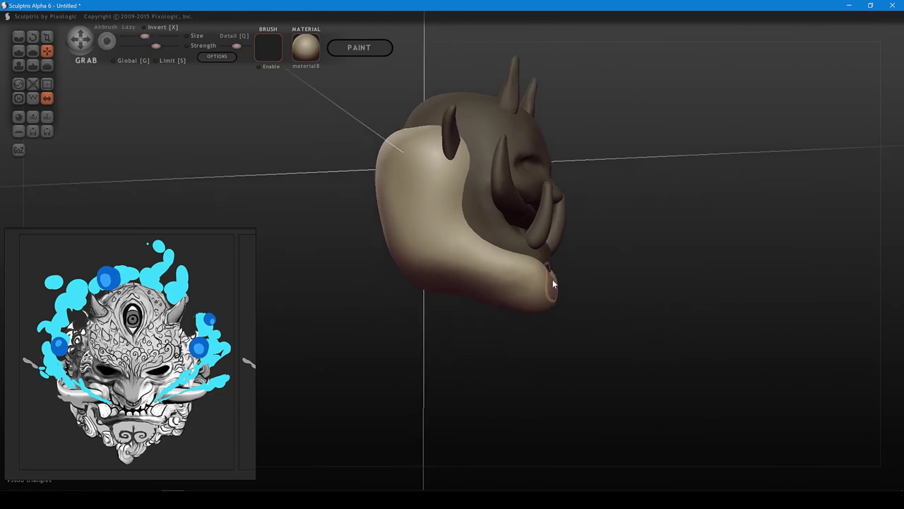
{"action": "left_click_drag", "start_coordinate": [552, 278], "coordinate": [555, 274]}
{"action": "left_click_drag", "start_coordinate": [655, 248], "coordinate": [606, 273]}
{"action": "right_click_drag", "start_coordinate": [606, 277], "coordinate": [580, 261]}
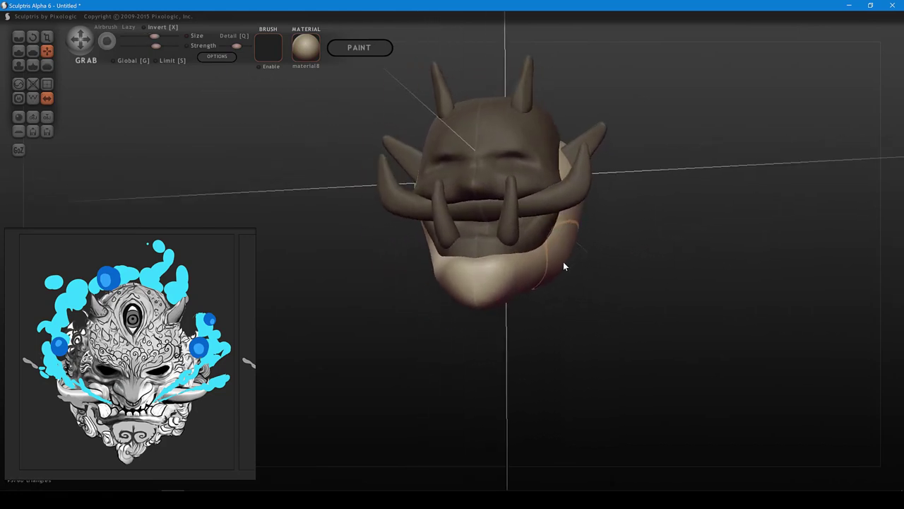
{"action": "mouse_move", "coordinate": [596, 242]}
{"action": "left_mouse_down"}
{"action": "mouse_move", "coordinate": [608, 252]}
{"action": "mouse_move", "coordinate": [572, 240]}
{"action": "mouse_move", "coordinate": [585, 247]}
{"action": "left_mouse_up"}
- Pull out a pointed beard tip below the chin and tufts along both sides of the jaw with a smaller Grab brush
{"action": "scroll", "coordinate": [570, 244], "scroll_direction": "down", "scroll_amount": 2, "text": "shift"}
{"action": "mouse_move", "coordinate": [599, 259]}
{"action": "left_mouse_down"}
{"action": "mouse_move", "coordinate": [603, 277]}
{"action": "mouse_move", "coordinate": [570, 293]}
{"action": "mouse_move", "coordinate": [594, 292]}
{"action": "mouse_move", "coordinate": [562, 285]}
{"action": "mouse_move", "coordinate": [577, 283]}
{"action": "left_mouse_up"}
{"action": "mouse_move", "coordinate": [523, 308]}
{"action": "left_mouse_down"}
{"action": "mouse_move", "coordinate": [521, 319]}
{"action": "mouse_move", "coordinate": [529, 315]}
{"action": "mouse_move", "coordinate": [518, 325]}
{"action": "mouse_move", "coordinate": [567, 313]}
{"action": "left_mouse_up"}
{"action": "key", "text": "bracketright"}
{"action": "key", "text": "bracketleft"}
{"action": "key", "text": "bracketleft"}
{"action": "key", "text": "bracketright"}
{"action": "mouse_move", "coordinate": [582, 273]}
{"action": "left_mouse_down"}
{"action": "mouse_move", "coordinate": [602, 260]}
{"action": "mouse_move", "coordinate": [589, 239]}
{"action": "mouse_move", "coordinate": [611, 252]}
{"action": "left_mouse_up"}
{"action": "key", "text": "bracketright"}
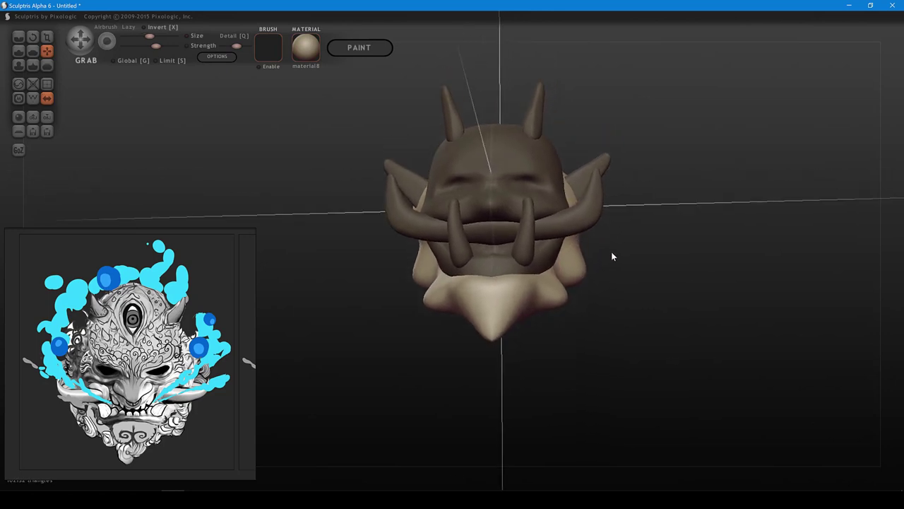
- Reshape the back and lower rear edge of the hair mass with a larger Grab brush
{"action": "right_click_drag", "start_coordinate": [611, 252], "coordinate": [556, 246]}
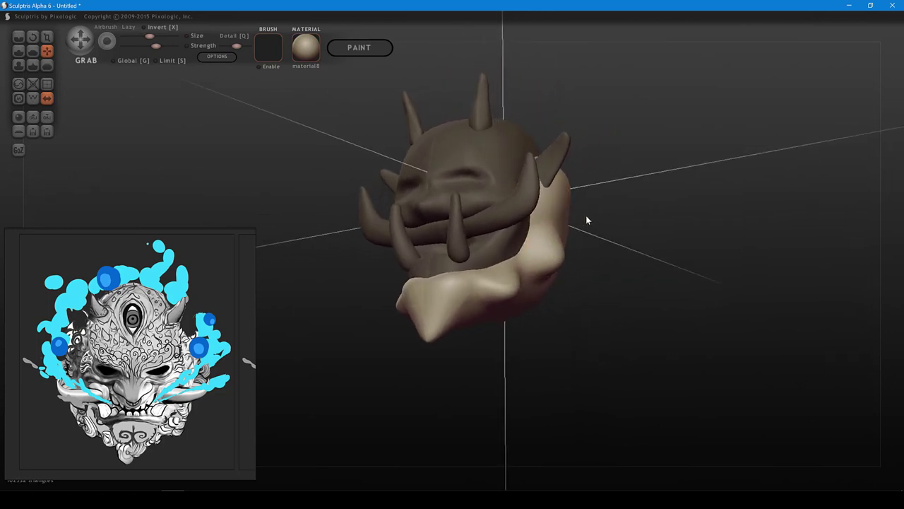
{"action": "mouse_move", "coordinate": [586, 214]}
{"action": "left_mouse_down"}
{"action": "mouse_move", "coordinate": [548, 248]}
{"action": "mouse_move", "coordinate": [544, 239]}
{"action": "left_mouse_up"}
{"action": "left_click_drag", "start_coordinate": [532, 197], "coordinate": [562, 217]}
{"action": "key", "text": "bracketright"}
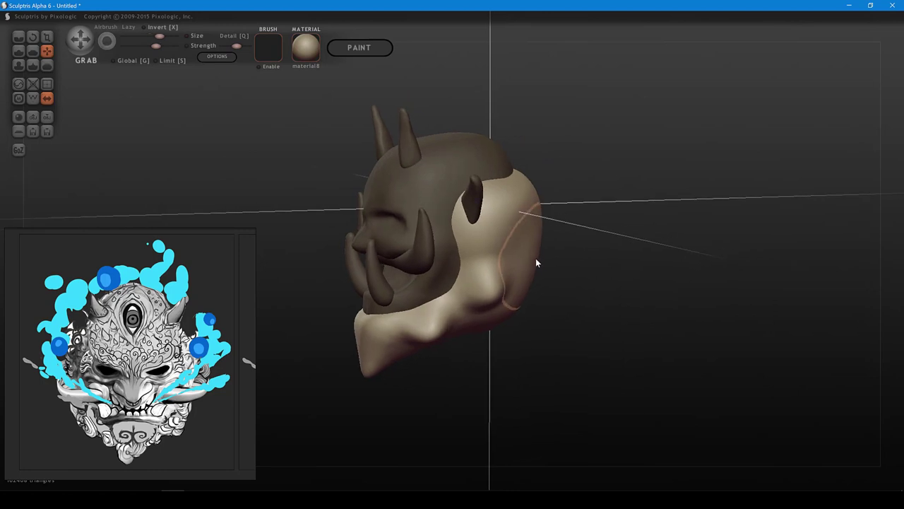
{"action": "mouse_move", "coordinate": [556, 278]}
{"action": "left_mouse_down"}
{"action": "mouse_move", "coordinate": [533, 248]}
{"action": "mouse_move", "coordinate": [508, 306]}
{"action": "mouse_move", "coordinate": [518, 274]}
{"action": "left_mouse_up"}
{"action": "key", "text": "bracketleft"}
{"action": "key", "text": "bracketleft"}
{"action": "key", "text": "bracketright"}
{"action": "left_click_drag", "start_coordinate": [488, 300], "coordinate": [487, 291]}
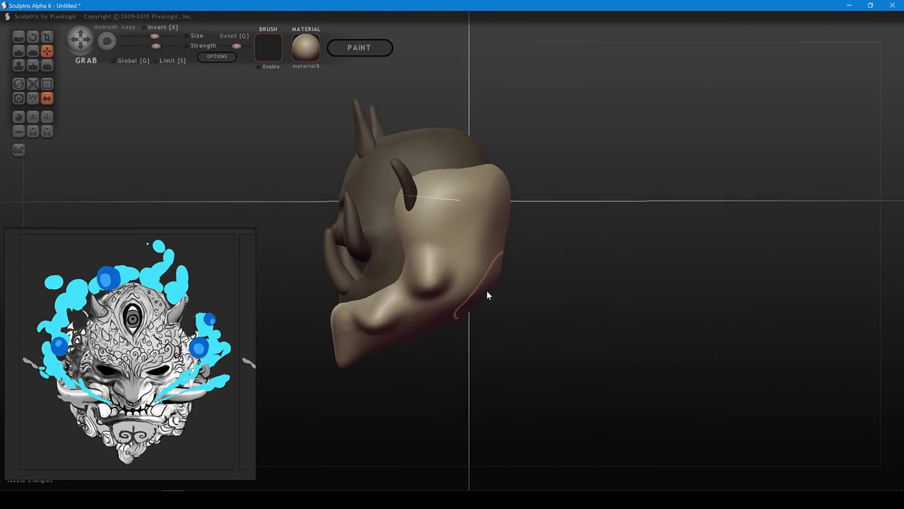
{"action": "mouse_move", "coordinate": [543, 211]}
{"action": "left_mouse_down"}
{"action": "mouse_move", "coordinate": [540, 248]}
{"action": "mouse_move", "coordinate": [558, 266]}
{"action": "left_mouse_up"}
- Pull several hair tufts out of the sides and back of the mass behind the ears with a smaller Grab brush
{"action": "key", "text": "bracketleft"}
{"action": "key", "text": "bracketleft"}
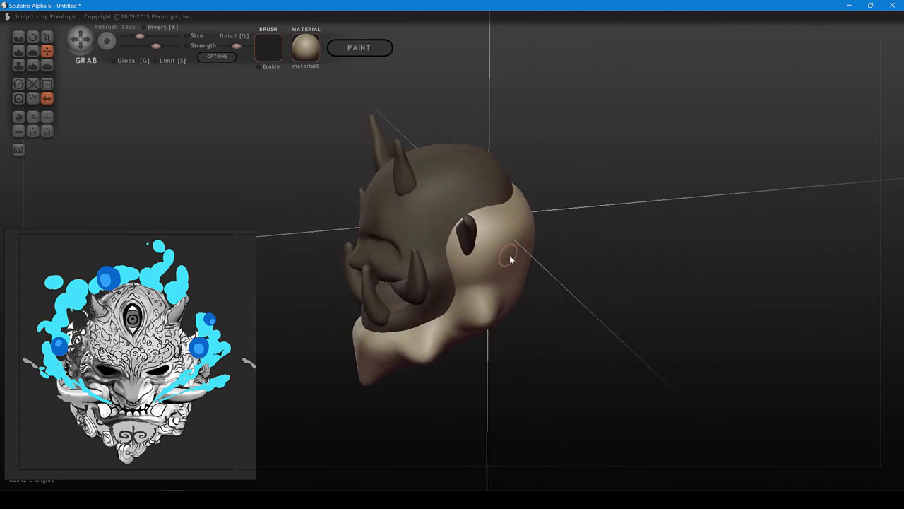
{"action": "mouse_move", "coordinate": [510, 260]}
{"action": "right_mouse_down"}
{"action": "mouse_move", "coordinate": [569, 257]}
{"action": "mouse_move", "coordinate": [544, 242]}
{"action": "mouse_move", "coordinate": [527, 254]}
{"action": "right_mouse_up"}
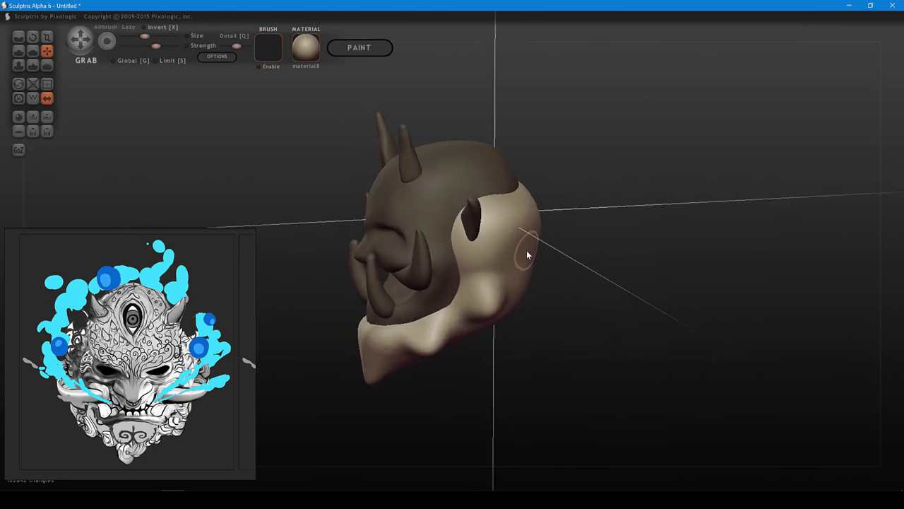
{"action": "left_click_drag", "start_coordinate": [526, 251], "coordinate": [538, 260]}
{"action": "mouse_move", "coordinate": [537, 260]}
{"action": "right_mouse_down"}
{"action": "mouse_move", "coordinate": [509, 268]}
{"action": "mouse_move", "coordinate": [514, 283]}
{"action": "right_mouse_up"}
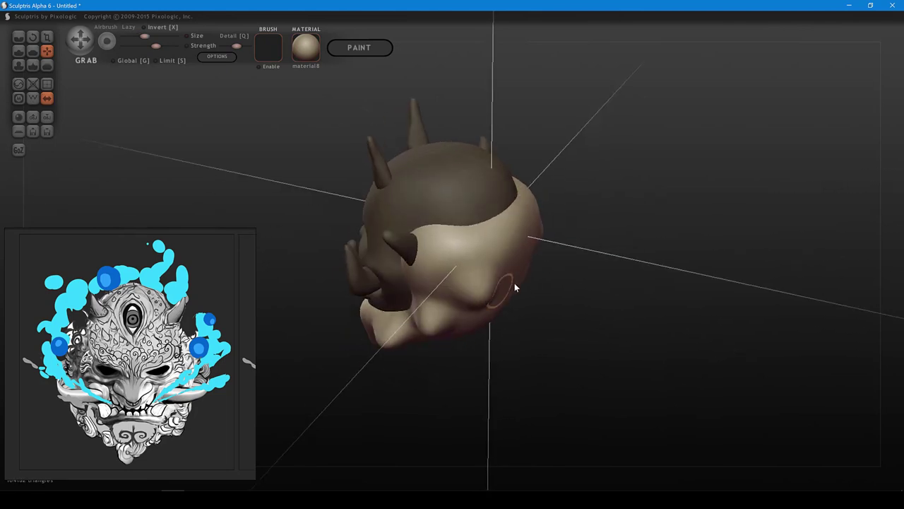
{"action": "left_click_drag", "start_coordinate": [514, 279], "coordinate": [525, 299]}
{"action": "left_click_drag", "start_coordinate": [533, 253], "coordinate": [550, 259]}
{"action": "right_click_drag", "start_coordinate": [550, 259], "coordinate": [586, 235]}
{"action": "left_click_drag", "start_coordinate": [539, 258], "coordinate": [544, 267]}
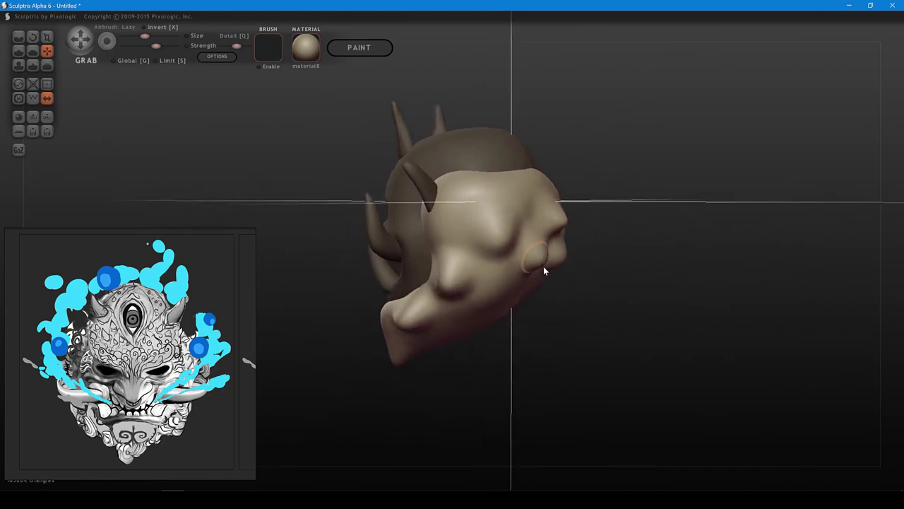
- Pull more tufts out along the lower back edge of the hair mass with Grab
{"action": "right_click_drag", "start_coordinate": [545, 267], "coordinate": [580, 275]}
{"action": "left_click_drag", "start_coordinate": [518, 291], "coordinate": [525, 298]}
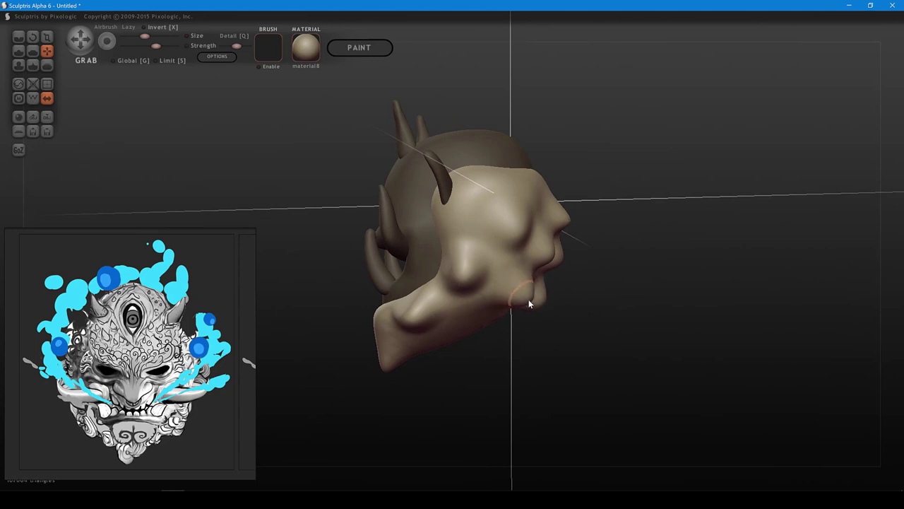
{"action": "right_click_drag", "start_coordinate": [591, 297], "coordinate": [518, 300]}
{"action": "left_click_drag", "start_coordinate": [518, 298], "coordinate": [529, 307]}
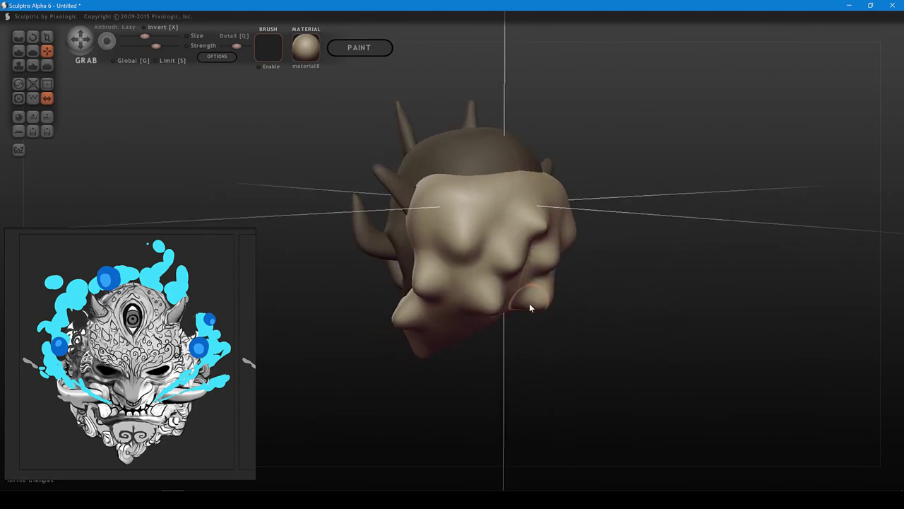
{"action": "right_click_drag", "start_coordinate": [551, 308], "coordinate": [515, 310]}
{"action": "mouse_move", "coordinate": [529, 306]}
{"action": "left_mouse_down"}
{"action": "mouse_move", "coordinate": [538, 309]}
{"action": "mouse_move", "coordinate": [497, 311]}
{"action": "mouse_move", "coordinate": [552, 303]}
{"action": "mouse_move", "coordinate": [510, 308]}
{"action": "left_mouse_up"}
{"action": "mouse_move", "coordinate": [582, 309]}
{"action": "left_mouse_down"}
{"action": "mouse_move", "coordinate": [590, 259]}
{"action": "mouse_move", "coordinate": [538, 234]}
{"action": "mouse_move", "coordinate": [511, 243]}
{"action": "left_mouse_up"}
{"action": "left_click_drag", "start_coordinate": [576, 227], "coordinate": [605, 285]}
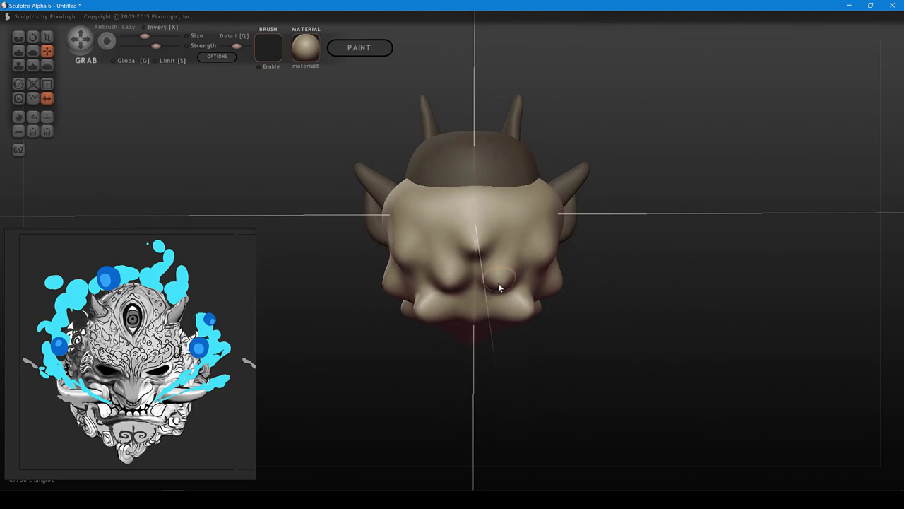
- Refine the tufts around the centre of the back of the hair with Grab, adjusting the brush size
{"action": "mouse_move", "coordinate": [529, 321]}
{"action": "left_mouse_down"}
{"action": "mouse_move", "coordinate": [521, 351]}
{"action": "mouse_move", "coordinate": [507, 331]}
{"action": "left_mouse_up"}
{"action": "middle_click_drag", "start_coordinate": [501, 319], "coordinate": [507, 332]}
{"action": "key", "text": "bracketleft"}
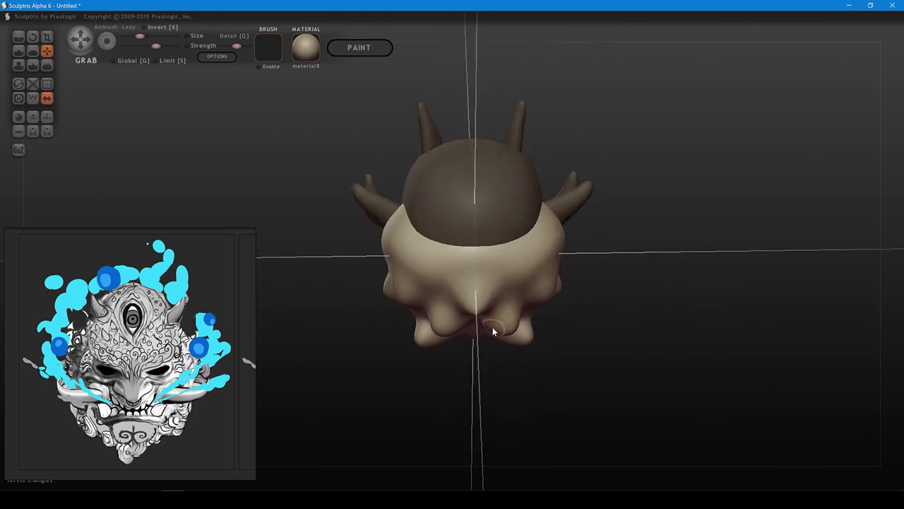
{"action": "left_click_drag", "start_coordinate": [497, 329], "coordinate": [493, 327]}
{"action": "mouse_move", "coordinate": [592, 299]}
{"action": "left_mouse_down"}
{"action": "mouse_move", "coordinate": [542, 303]}
{"action": "mouse_move", "coordinate": [531, 322]}
{"action": "mouse_move", "coordinate": [513, 321]}
{"action": "left_mouse_up"}
{"action": "key", "text": "bracketright"}
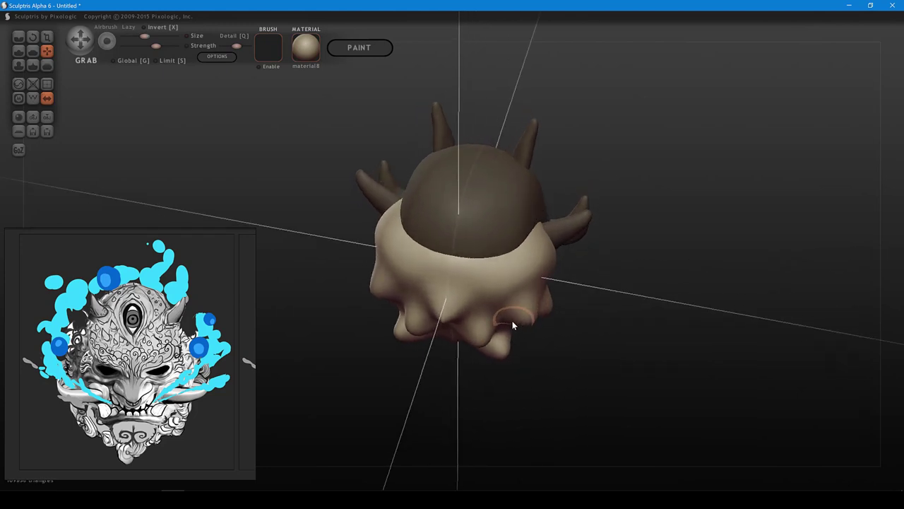
{"action": "left_click_drag", "start_coordinate": [595, 303], "coordinate": [443, 185]}
{"action": "mouse_move", "coordinate": [465, 298]}
{"action": "left_mouse_down"}
{"action": "mouse_move", "coordinate": [500, 252]}
{"action": "mouse_move", "coordinate": [473, 328]}
{"action": "mouse_move", "coordinate": [460, 326]}
{"action": "left_mouse_up"}
- Push the underside of the hair and beard mass inward beneath the head with Grab
{"action": "scroll", "coordinate": [465, 329], "scroll_direction": "up", "scroll_amount": 3, "text": "shift"}
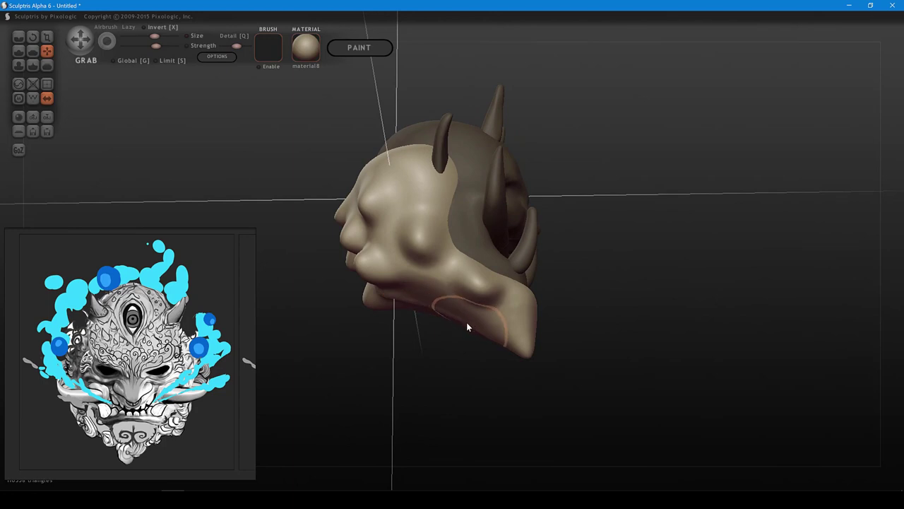
{"action": "left_click_drag", "start_coordinate": [435, 319], "coordinate": [438, 311]}
{"action": "right_click_drag", "start_coordinate": [457, 314], "coordinate": [494, 293]}
{"action": "scroll", "coordinate": [455, 297], "scroll_direction": "down", "scroll_amount": 2, "text": "shift"}
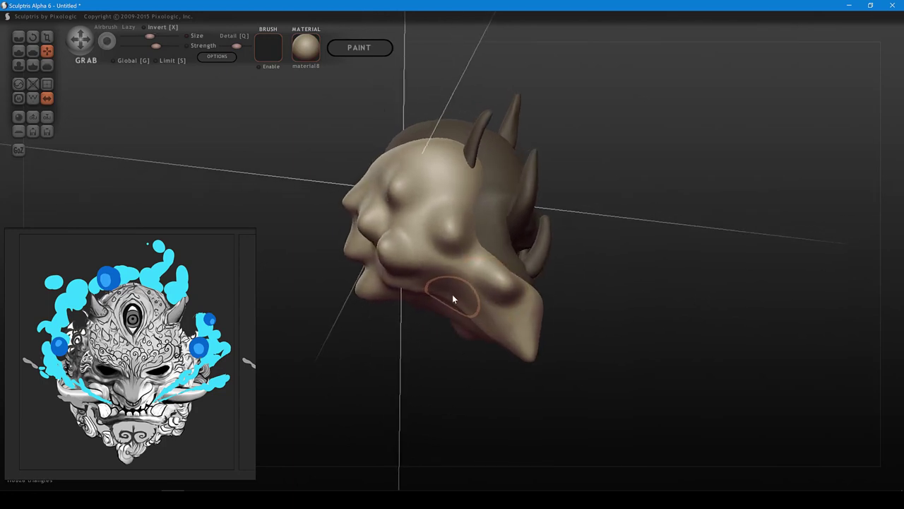
{"action": "mouse_move", "coordinate": [443, 287]}
{"action": "left_mouse_down"}
{"action": "mouse_move", "coordinate": [458, 276]}
{"action": "mouse_move", "coordinate": [444, 269]}
{"action": "left_mouse_up"}
{"action": "left_click", "coordinate": [456, 281]}
{"action": "scroll", "coordinate": [450, 272], "scroll_direction": "down", "scroll_amount": 3, "text": "shift"}
{"action": "scroll", "coordinate": [474, 267], "scroll_direction": "up", "scroll_amount": 3, "text": "shift"}
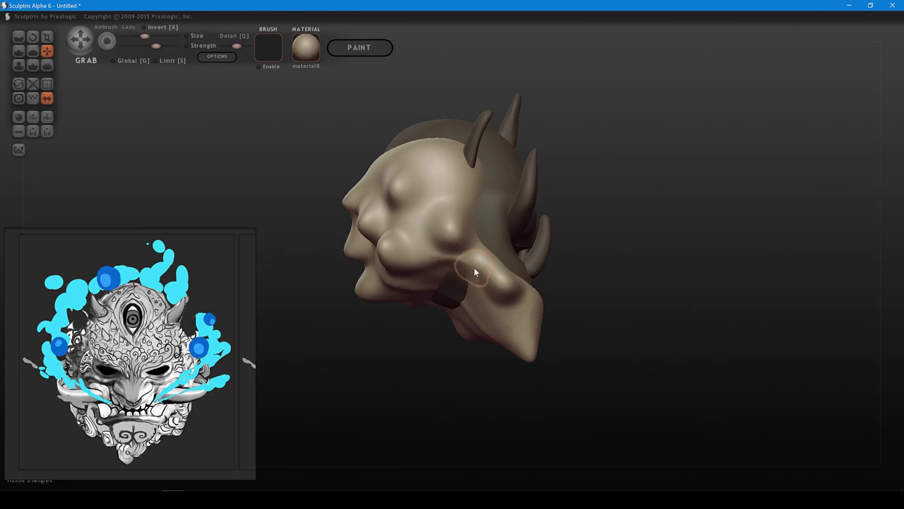
- Hollow the underside further with Grab to widen the opening between the beard and the back hair
{"action": "left_click_drag", "start_coordinate": [481, 314], "coordinate": [478, 322]}
{"action": "left_click", "coordinate": [481, 283]}
{"action": "right_click_drag", "start_coordinate": [478, 271], "coordinate": [524, 236]}
{"action": "left_click", "coordinate": [479, 226]}
{"action": "middle_click_drag", "start_coordinate": [476, 226], "coordinate": [507, 299]}
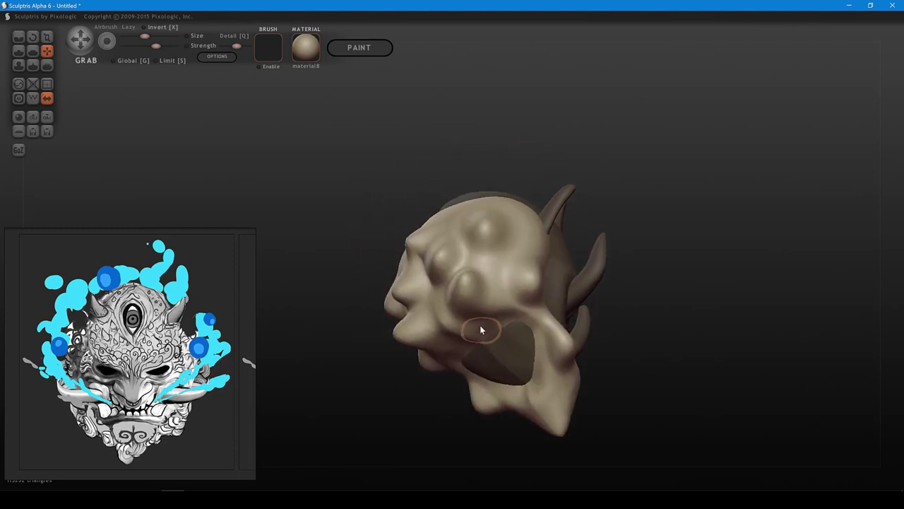
{"action": "left_click_drag", "start_coordinate": [470, 351], "coordinate": [463, 353]}
{"action": "left_click_drag", "start_coordinate": [502, 324], "coordinate": [472, 321]}
- Adjust the lower back edge of the hair around the opening with Grab and check the mask from the front
{"action": "right_click_drag", "start_coordinate": [481, 325], "coordinate": [601, 359]}
{"action": "middle_click_drag", "start_coordinate": [531, 342], "coordinate": [529, 320]}
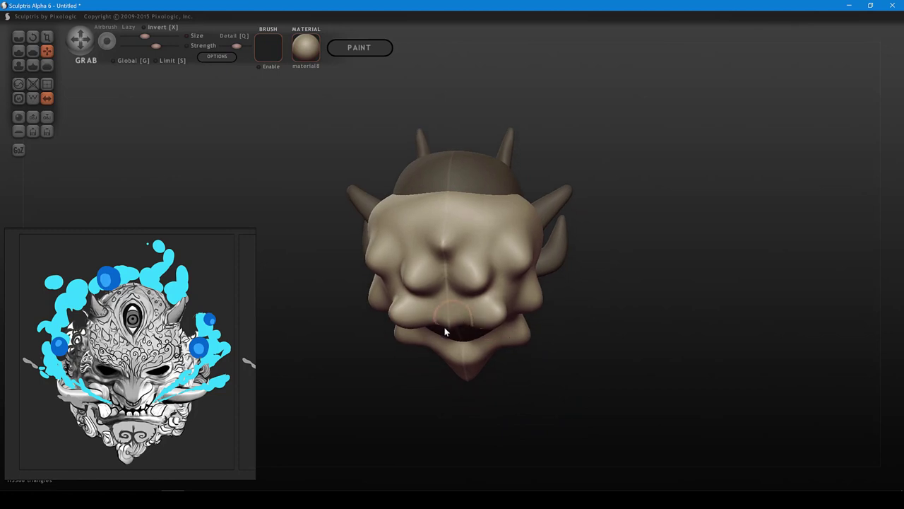
{"action": "right_click_drag", "start_coordinate": [450, 319], "coordinate": [669, 193]}
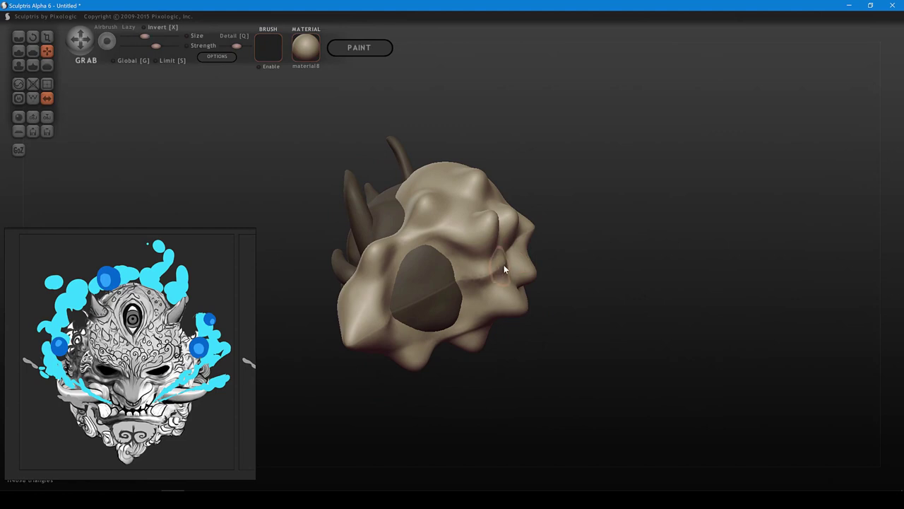
{"action": "left_click_drag", "start_coordinate": [505, 263], "coordinate": [513, 261]}
{"action": "mouse_move", "coordinate": [531, 248]}
{"action": "right_mouse_down"}
{"action": "mouse_move", "coordinate": [476, 293]}
{"action": "mouse_move", "coordinate": [484, 306]}
{"action": "mouse_move", "coordinate": [484, 294]}
{"action": "mouse_move", "coordinate": [604, 322]}
{"action": "mouse_move", "coordinate": [551, 319]}
{"action": "mouse_move", "coordinate": [558, 346]}
{"action": "right_mouse_up"}
{"action": "scroll", "coordinate": [476, 291], "scroll_direction": "up", "scroll_amount": 2, "text": "shift"}
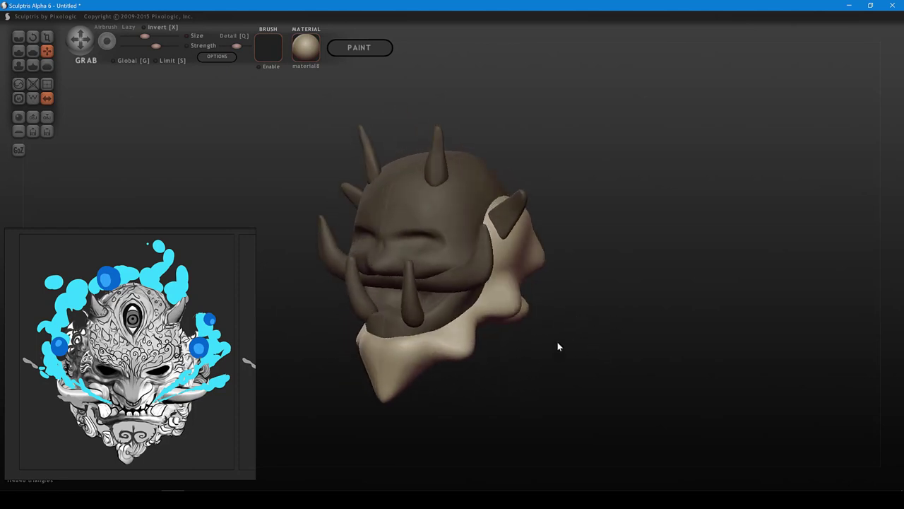
- Push the side tufts of the beard and lower hair slightly inward with Grab, judging the outline from the front
{"action": "mouse_move", "coordinate": [442, 354]}
{"action": "left_mouse_down"}
{"action": "mouse_move", "coordinate": [461, 338]}
{"action": "mouse_move", "coordinate": [466, 353]}
{"action": "left_mouse_up"}
{"action": "mouse_move", "coordinate": [469, 352]}
{"action": "right_mouse_down"}
{"action": "mouse_move", "coordinate": [515, 365]}
{"action": "mouse_move", "coordinate": [578, 350]}
{"action": "right_mouse_up"}
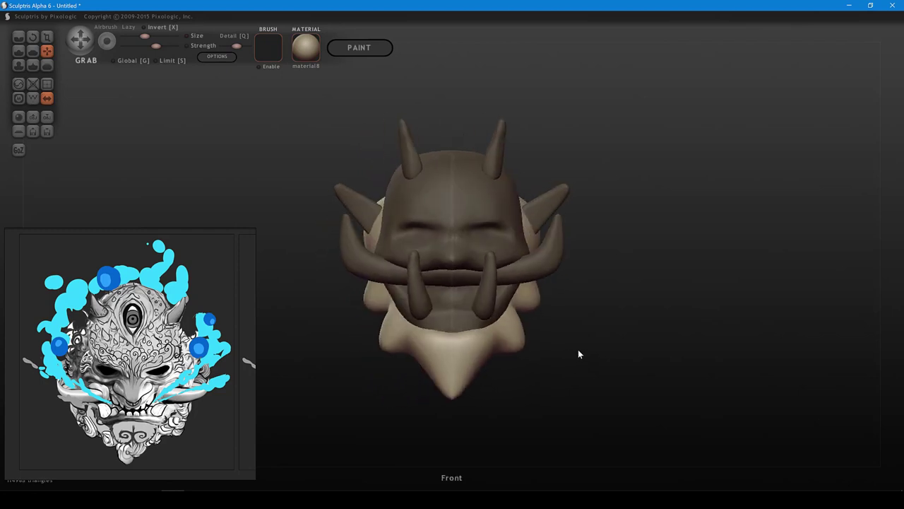
{"action": "left_click_drag", "start_coordinate": [519, 349], "coordinate": [513, 345]}
{"action": "right_click_drag", "start_coordinate": [532, 354], "coordinate": [537, 338], "text": "alt"}
{"action": "left_click_drag", "start_coordinate": [526, 313], "coordinate": [523, 313]}
- Reshape the beard's side tuft and straighten its front edge below the chin with Grab in side view
{"action": "mouse_move", "coordinate": [538, 328]}
{"action": "right_mouse_down"}
{"action": "mouse_move", "coordinate": [506, 334]}
{"action": "mouse_move", "coordinate": [490, 357]}
{"action": "mouse_move", "coordinate": [445, 355]}
{"action": "right_mouse_up"}
{"action": "scroll", "coordinate": [502, 333], "scroll_direction": "up", "scroll_amount": 2}
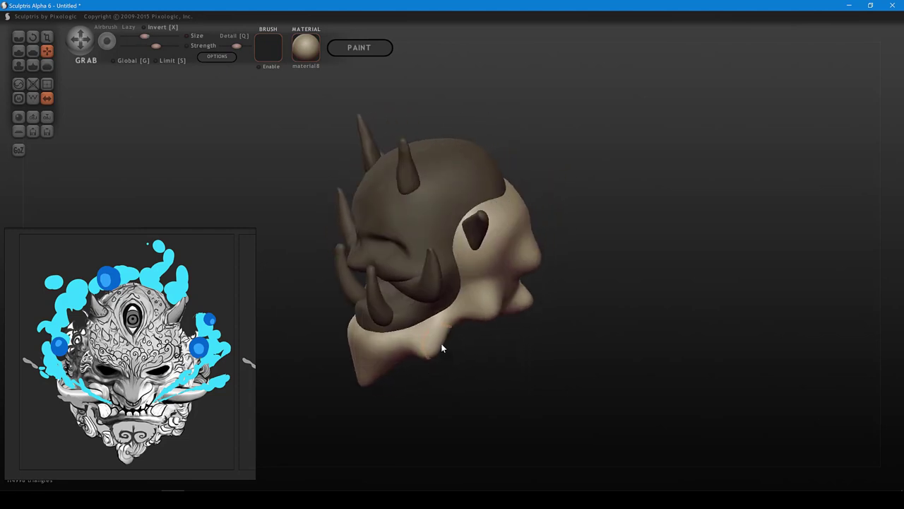
{"action": "scroll", "coordinate": [436, 348], "scroll_direction": "down", "scroll_amount": 2}
{"action": "left_click_drag", "start_coordinate": [437, 350], "coordinate": [432, 360]}
{"action": "scroll", "coordinate": [351, 338], "scroll_direction": "up", "scroll_amount": 2}
{"action": "scroll", "coordinate": [349, 333], "scroll_direction": "down", "scroll_amount": 2}
{"action": "left_click_drag", "start_coordinate": [349, 333], "coordinate": [353, 330]}
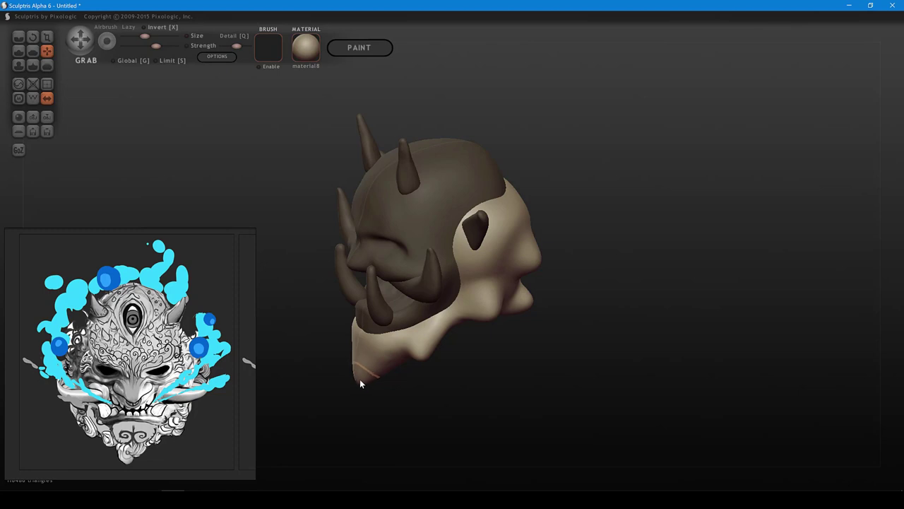
{"action": "left_click_drag", "start_coordinate": [382, 370], "coordinate": [375, 372]}
- Nudge the hair outline beside the ears outward with Grab while viewing the mask from the front
{"action": "left_click_drag", "start_coordinate": [491, 330], "coordinate": [622, 304]}
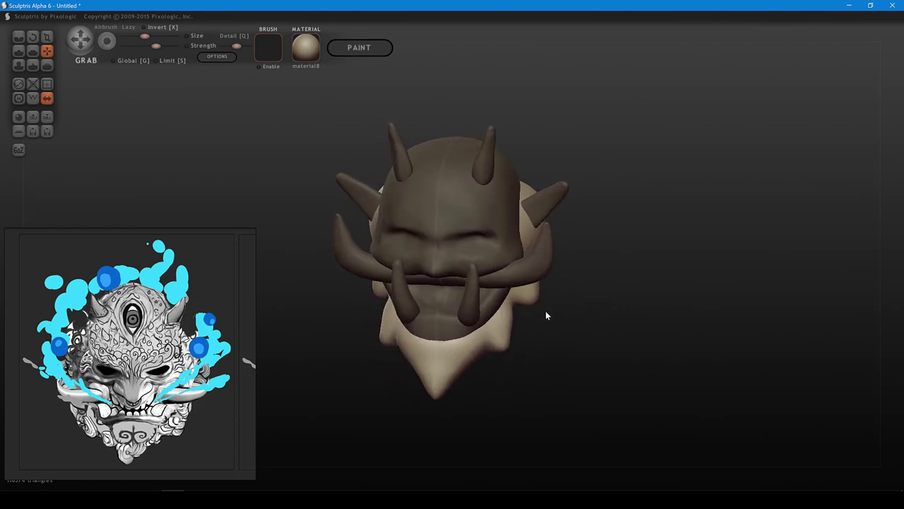
{"action": "mouse_move", "coordinate": [545, 312]}
{"action": "left_mouse_down", "text": "shift"}
{"action": "mouse_move", "coordinate": [567, 291]}
{"action": "mouse_move", "coordinate": [529, 295]}
{"action": "mouse_move", "coordinate": [507, 278]}
{"action": "mouse_move", "coordinate": [536, 279]}
{"action": "mouse_move", "coordinate": [598, 306]}
{"action": "left_mouse_up", "text": "shift"}
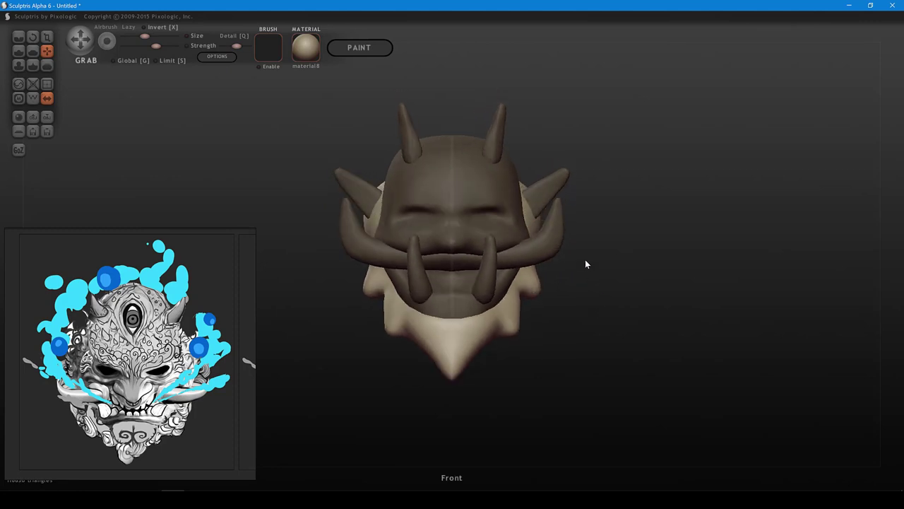
{"action": "left_click_drag", "start_coordinate": [585, 259], "coordinate": [658, 249], "text": "alt"}
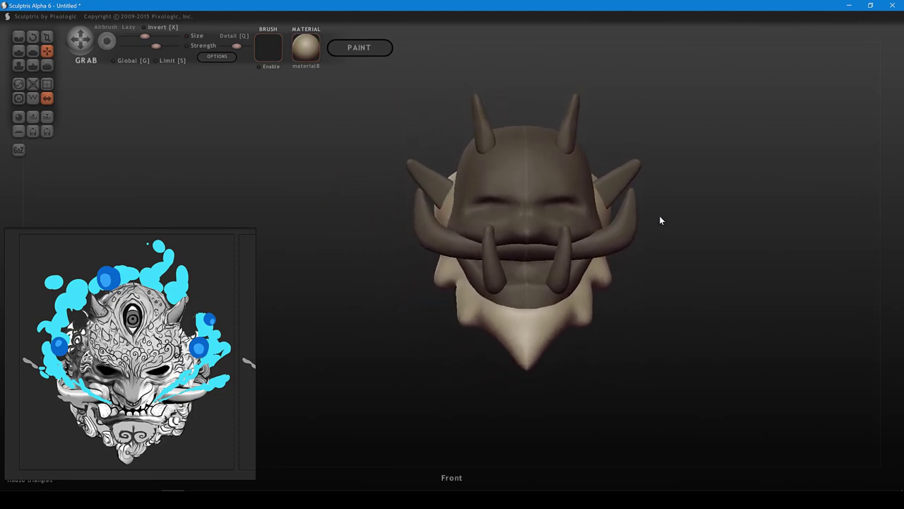
{"action": "left_click_drag", "start_coordinate": [659, 216], "coordinate": [658, 227]}
{"action": "left_click_drag", "start_coordinate": [599, 179], "coordinate": [602, 174]}
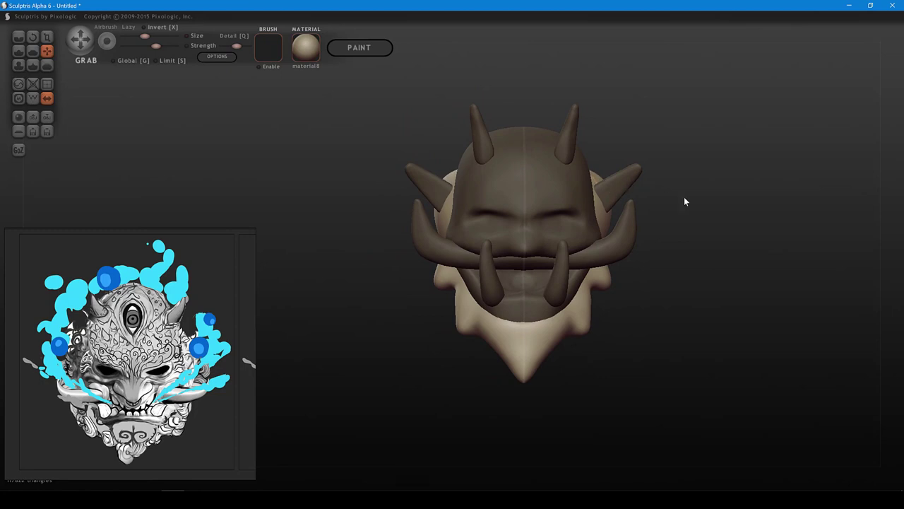
- Refine the side of the hair behind the ears with Grab and check the silhouette from several angles
{"action": "left_click_drag", "start_coordinate": [684, 198], "coordinate": [564, 214], "text": "shift"}
{"action": "left_click_drag", "start_coordinate": [467, 207], "coordinate": [479, 206]}
{"action": "left_click_drag", "start_coordinate": [581, 187], "coordinate": [589, 124]}
{"action": "mouse_move", "coordinate": [496, 171]}
{"action": "left_mouse_down"}
{"action": "mouse_move", "coordinate": [489, 185]}
{"action": "mouse_move", "coordinate": [501, 185]}
{"action": "left_mouse_up"}
{"action": "left_click_drag", "start_coordinate": [560, 161], "coordinate": [503, 205]}
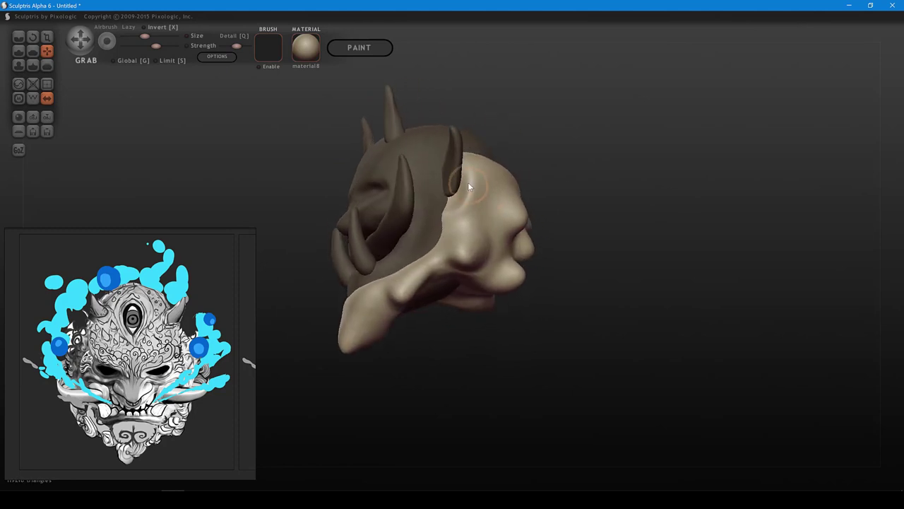
{"action": "mouse_move", "coordinate": [463, 182]}
{"action": "right_mouse_down"}
{"action": "mouse_move", "coordinate": [522, 203]}
{"action": "mouse_move", "coordinate": [448, 241]}
{"action": "right_mouse_up"}
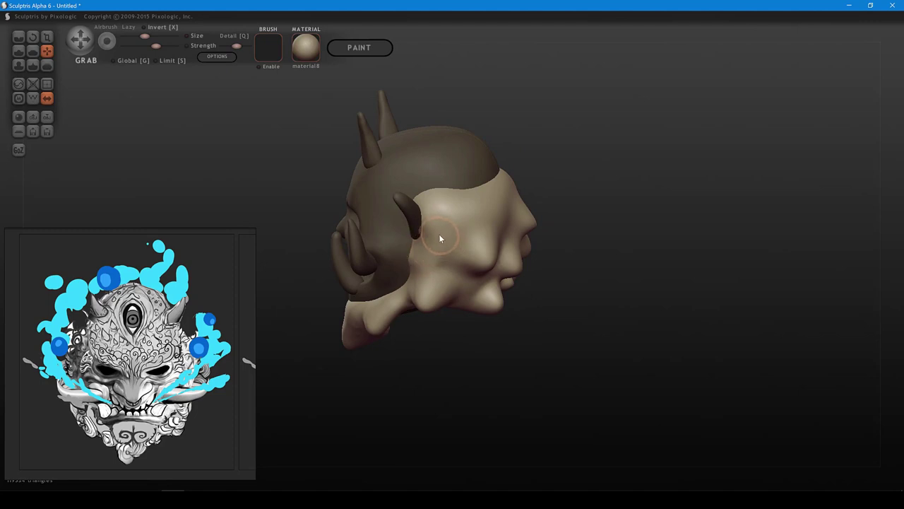
{"action": "right_click_drag", "start_coordinate": [464, 264], "coordinate": [609, 247]}
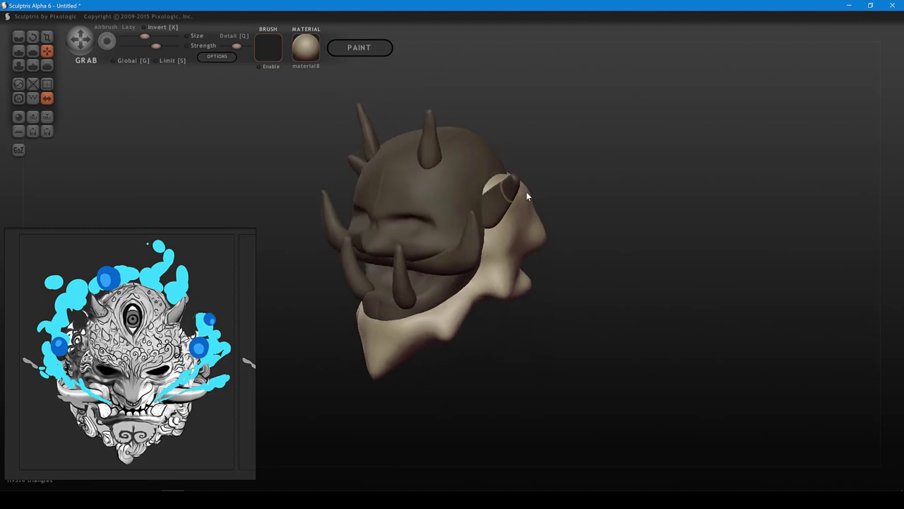
{"action": "right_click_drag", "start_coordinate": [558, 235], "coordinate": [532, 177]}
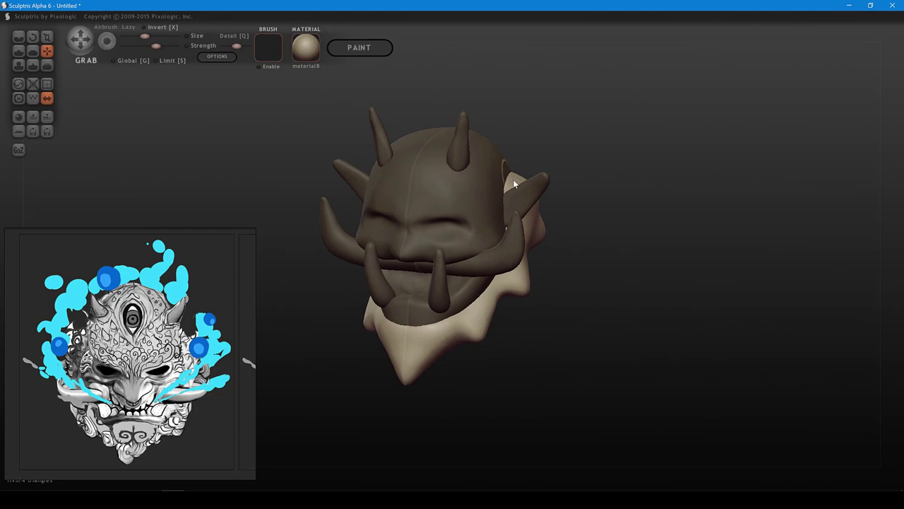
{"action": "left_click_drag", "start_coordinate": [599, 163], "coordinate": [611, 198], "text": "shift"}
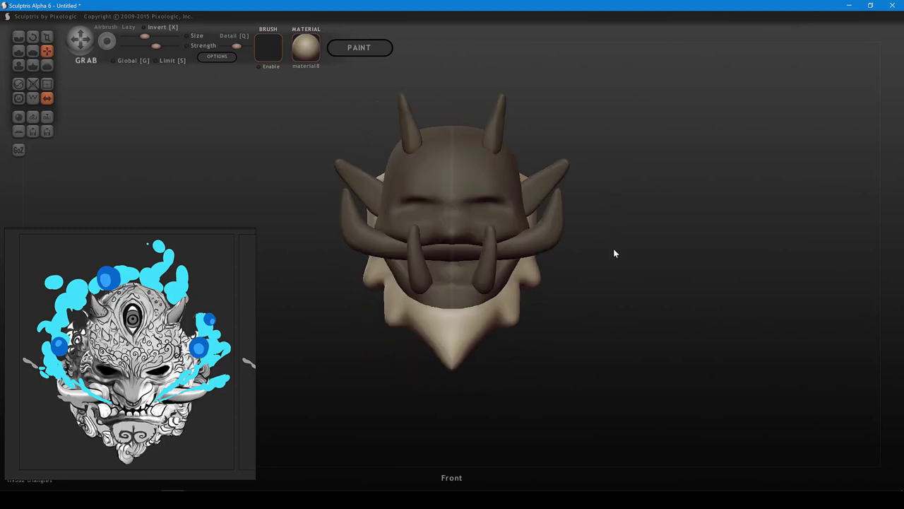
{"action": "left_click_drag", "start_coordinate": [613, 244], "coordinate": [607, 232], "text": "alt"}
{"action": "right_click_drag", "start_coordinate": [601, 243], "coordinate": [631, 207]}
{"action": "left_click_drag", "start_coordinate": [622, 207], "coordinate": [693, 197], "text": "alt"}
- Select the head and pull the upper lip down beside the nose with Grab, adjusting the brush size
{"action": "left_click", "coordinate": [546, 246]}
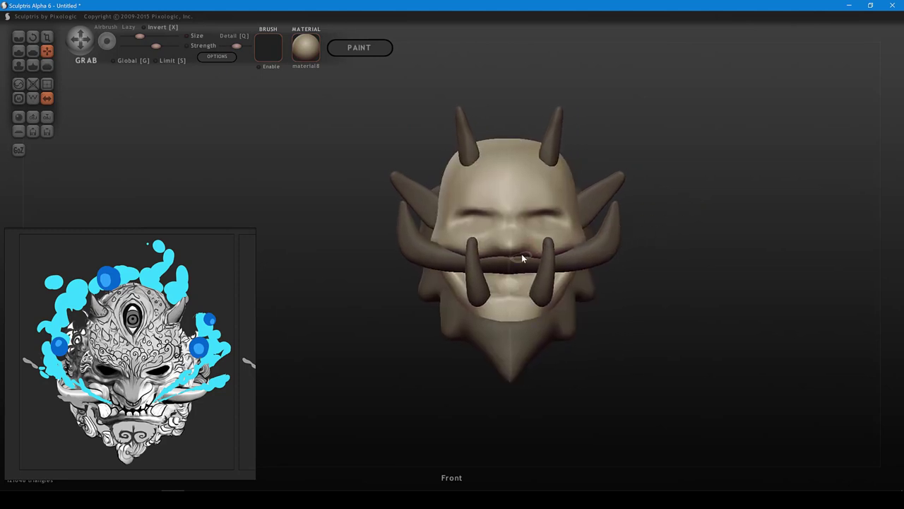
{"action": "scroll", "coordinate": [526, 251], "scroll_direction": "up", "scroll_amount": 2, "text": "shift"}
{"action": "left_click_drag", "start_coordinate": [527, 250], "coordinate": [525, 261]}
{"action": "scroll", "coordinate": [529, 252], "scroll_direction": "down", "scroll_amount": 1, "text": "shift"}
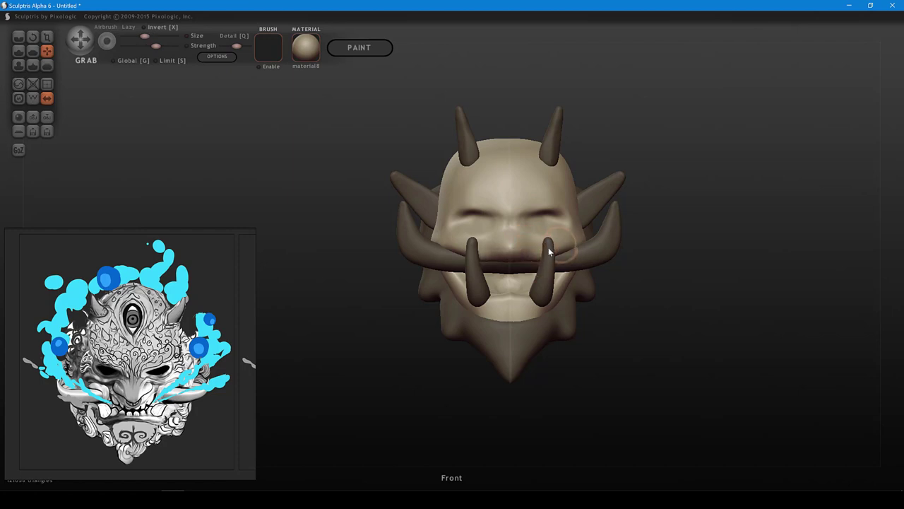
{"action": "scroll", "coordinate": [527, 260], "scroll_direction": "down", "scroll_amount": 1}
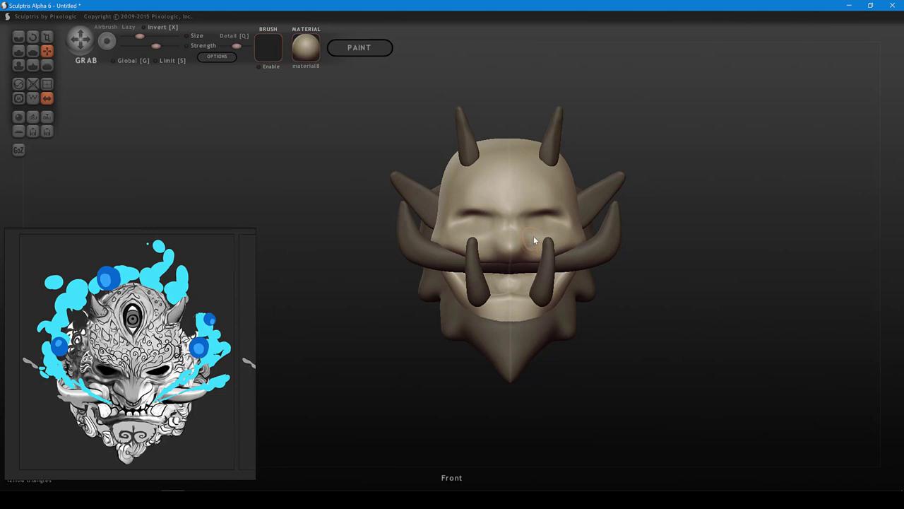
{"action": "middle_click_drag", "start_coordinate": [608, 225], "coordinate": [479, 317]}
{"action": "left_click_drag", "start_coordinate": [478, 317], "coordinate": [473, 322]}
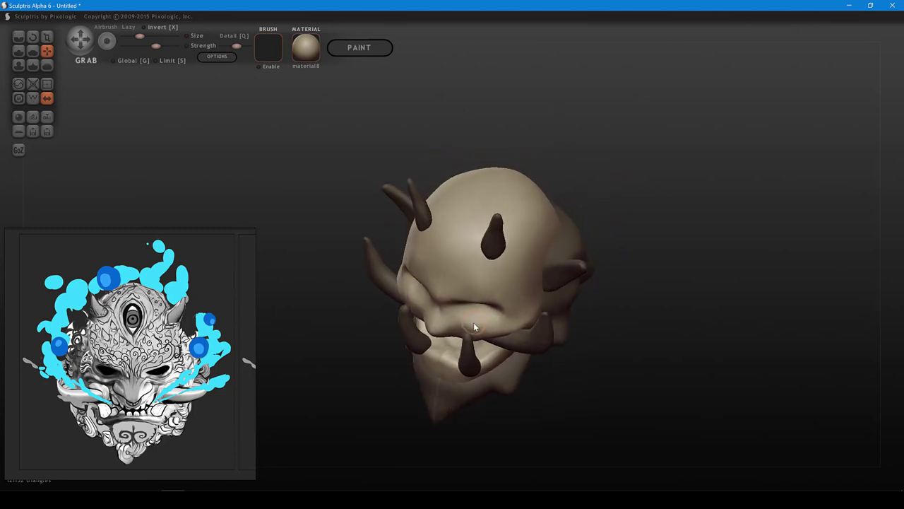
{"action": "middle_click_drag", "start_coordinate": [473, 322], "coordinate": [507, 332]}
{"action": "mouse_move", "coordinate": [506, 328]}
{"action": "right_mouse_down"}
{"action": "mouse_move", "coordinate": [565, 272]}
{"action": "mouse_move", "coordinate": [528, 264]}
{"action": "right_mouse_up"}
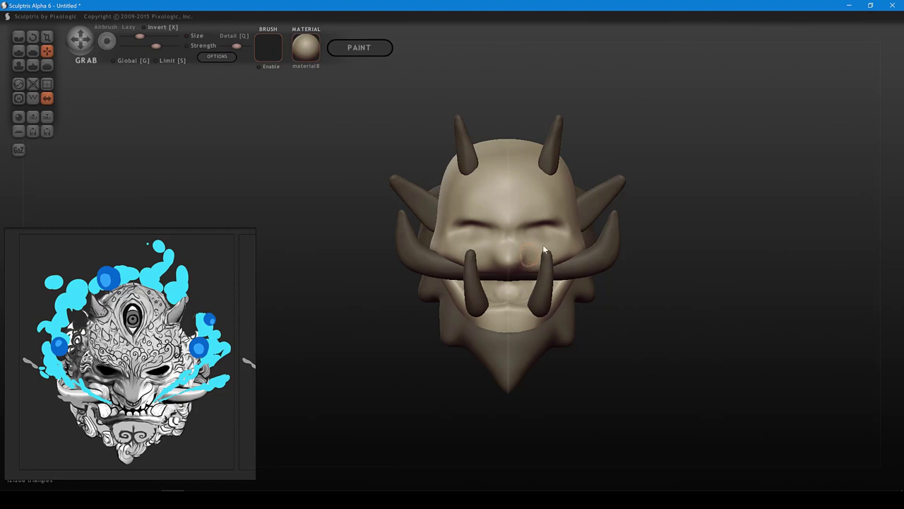
- Pull the inner brows down toward the nose into an angry slant and adjust the head's side with a larger Grab brush
{"action": "scroll", "coordinate": [520, 216], "scroll_direction": "up", "scroll_amount": 2}
{"action": "left_click_drag", "start_coordinate": [521, 214], "coordinate": [527, 218]}
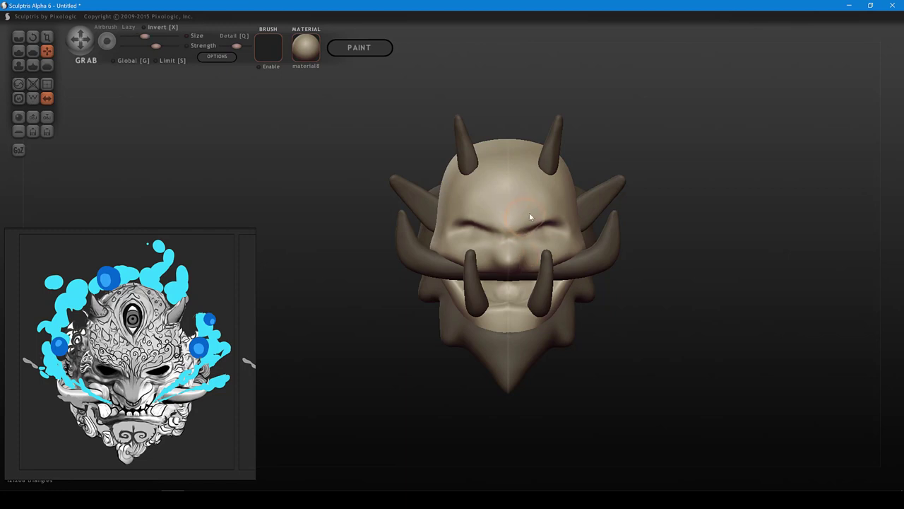
{"action": "middle_click_drag", "start_coordinate": [570, 176], "coordinate": [568, 195]}
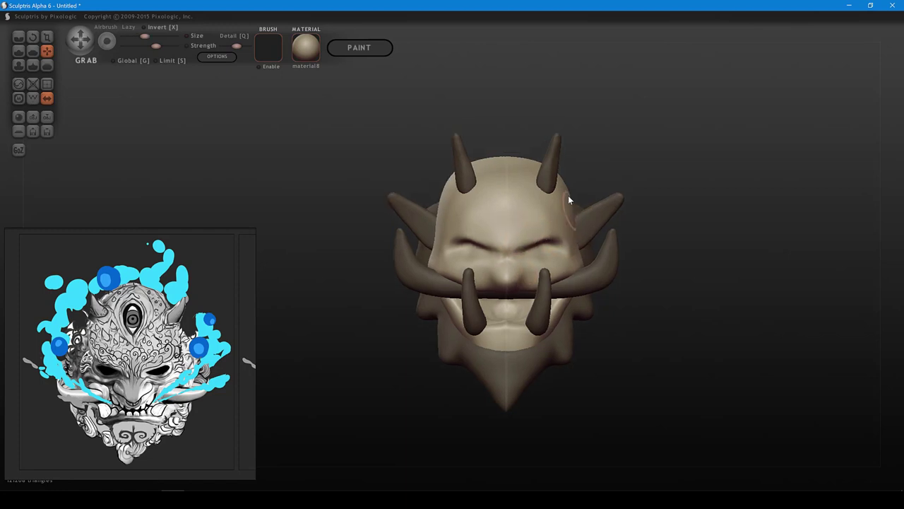
{"action": "left_click_drag", "start_coordinate": [567, 194], "coordinate": [565, 187]}
{"action": "right_click_drag", "start_coordinate": [621, 191], "coordinate": [611, 160]}
- Select the hair and beard mass and reshape the beard's underside and front with Grab, varying the brush size
{"action": "middle_click_drag", "start_coordinate": [560, 244], "coordinate": [600, 179]}
{"action": "mouse_move", "coordinate": [559, 246]}
{"action": "right_mouse_down"}
{"action": "mouse_move", "coordinate": [563, 209]}
{"action": "mouse_move", "coordinate": [541, 241]}
{"action": "mouse_move", "coordinate": [503, 236]}
{"action": "mouse_move", "coordinate": [447, 269]}
{"action": "mouse_move", "coordinate": [395, 267]}
{"action": "mouse_move", "coordinate": [403, 292]}
{"action": "mouse_move", "coordinate": [393, 269]}
{"action": "right_mouse_up"}
{"action": "left_click", "coordinate": [566, 222]}
{"action": "key", "text": "bracketright"}
{"action": "key", "text": "bracketleft"}
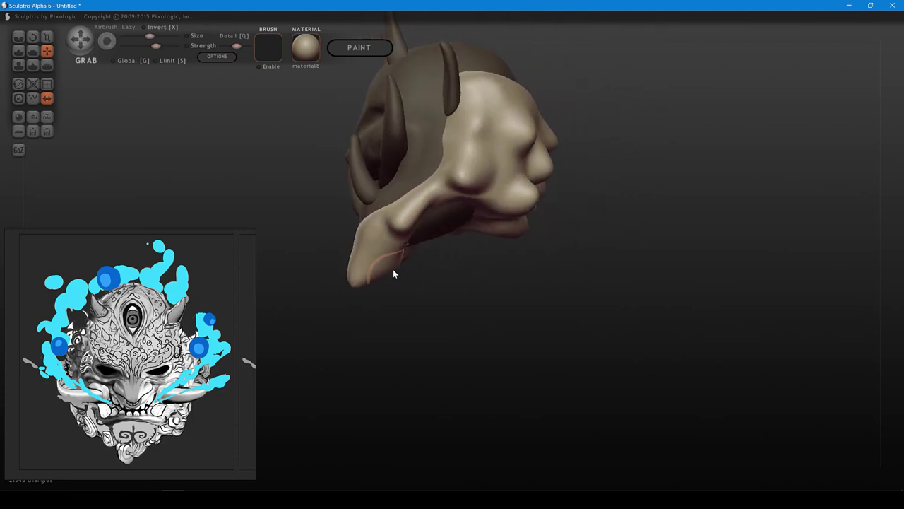
{"action": "left_click_drag", "start_coordinate": [391, 266], "coordinate": [385, 257]}
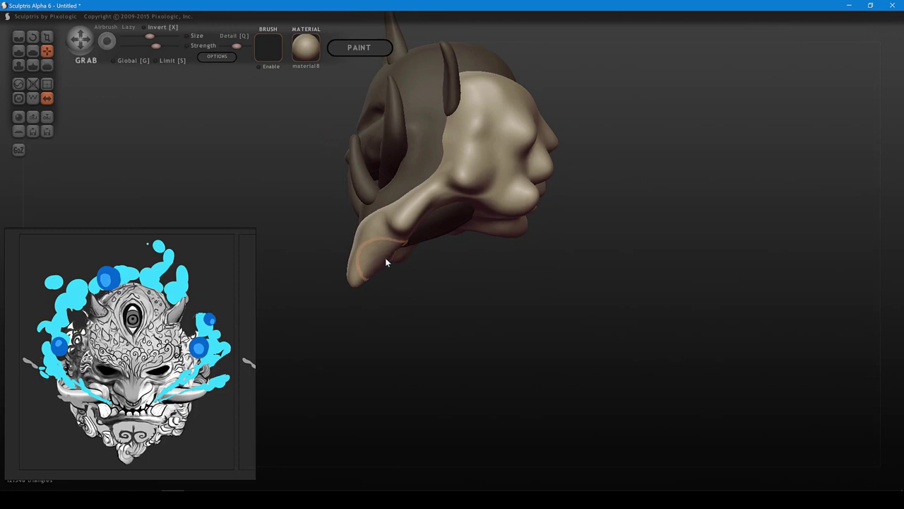
{"action": "right_click_drag", "start_coordinate": [385, 258], "coordinate": [405, 304]}
{"action": "key", "text": "bracketright"}
{"action": "left_click_drag", "start_coordinate": [365, 262], "coordinate": [361, 290]}
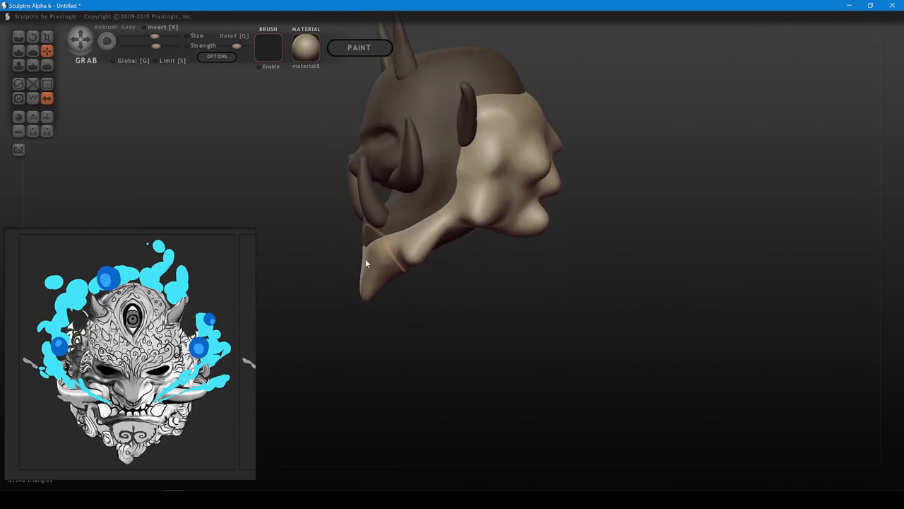
{"action": "key", "text": "bracketleft"}
- Adjust the head's chin edge where it meets the beard with a smaller Grab brush, alternating between the two objects
{"action": "left_click", "coordinate": [368, 235]}
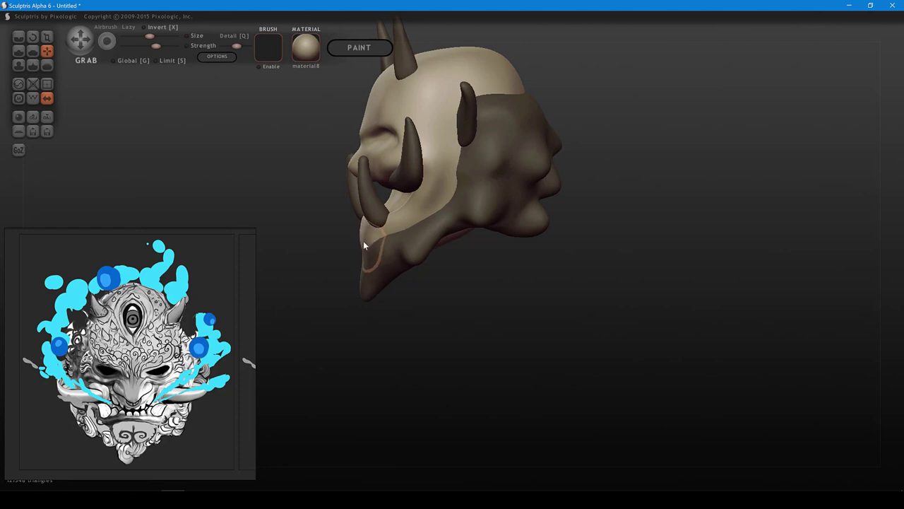
{"action": "right_click_drag", "start_coordinate": [390, 265], "coordinate": [534, 253]}
{"action": "key", "text": "bracketleft"}
{"action": "left_click", "coordinate": [473, 236]}
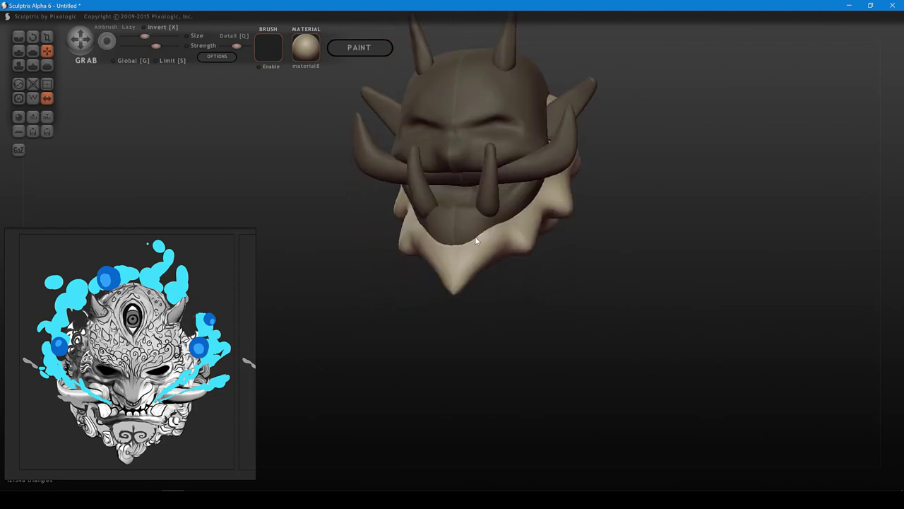
{"action": "left_click", "coordinate": [474, 234]}
{"action": "right_click_drag", "start_coordinate": [473, 234], "coordinate": [473, 236]}
{"action": "key", "text": "bracketleft"}
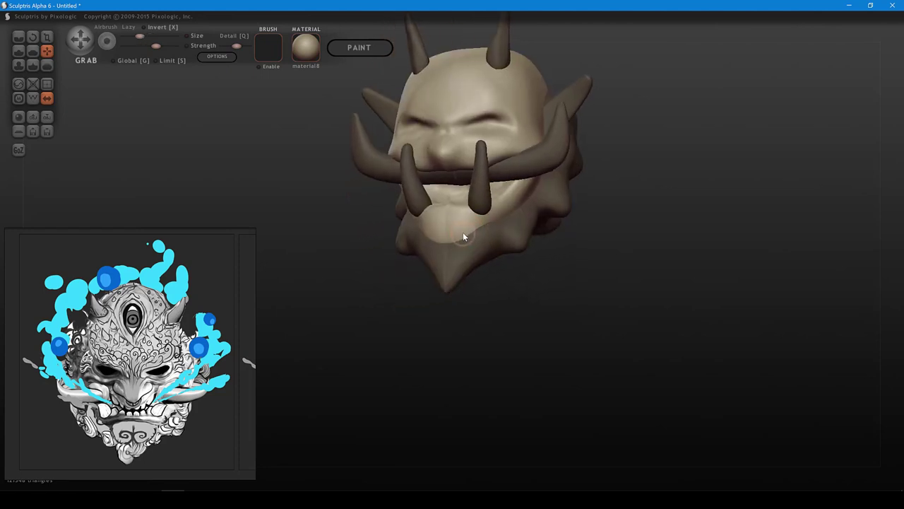
{"action": "left_click_drag", "start_coordinate": [463, 232], "coordinate": [479, 238]}
{"action": "left_click", "coordinate": [478, 236]}
{"action": "key", "text": "bracketright"}
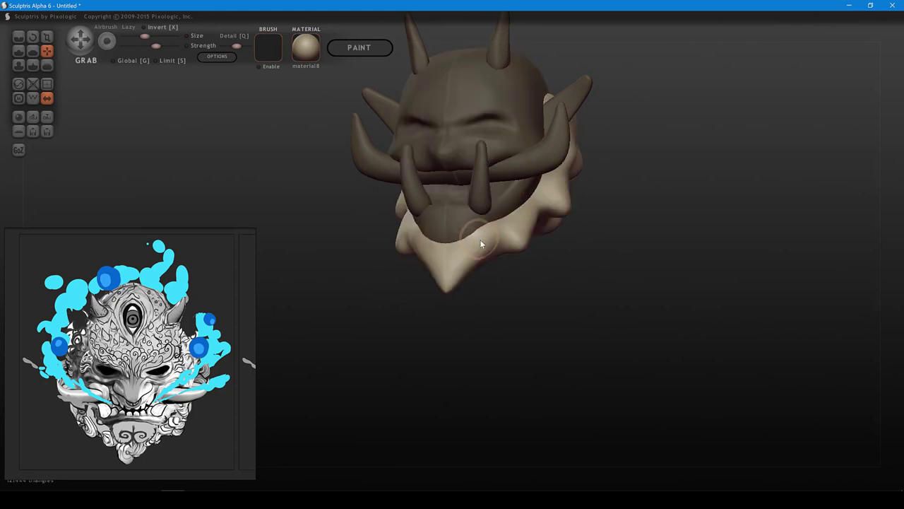
- Square off the head's chin and refine the area below the mouth with a small Grab brush
{"action": "mouse_move", "coordinate": [484, 258]}
{"action": "right_mouse_down"}
{"action": "mouse_move", "coordinate": [401, 267]}
{"action": "mouse_move", "coordinate": [524, 279]}
{"action": "mouse_move", "coordinate": [519, 267]}
{"action": "right_mouse_up"}
{"action": "left_click", "coordinate": [479, 245]}
{"action": "key", "text": "bracketleft"}
{"action": "left_click_drag", "start_coordinate": [512, 252], "coordinate": [509, 251]}
{"action": "mouse_move", "coordinate": [510, 261]}
{"action": "right_mouse_down"}
{"action": "mouse_move", "coordinate": [507, 296]}
{"action": "mouse_move", "coordinate": [507, 241]}
{"action": "right_mouse_up"}
{"action": "left_click_drag", "start_coordinate": [496, 233], "coordinate": [494, 230]}
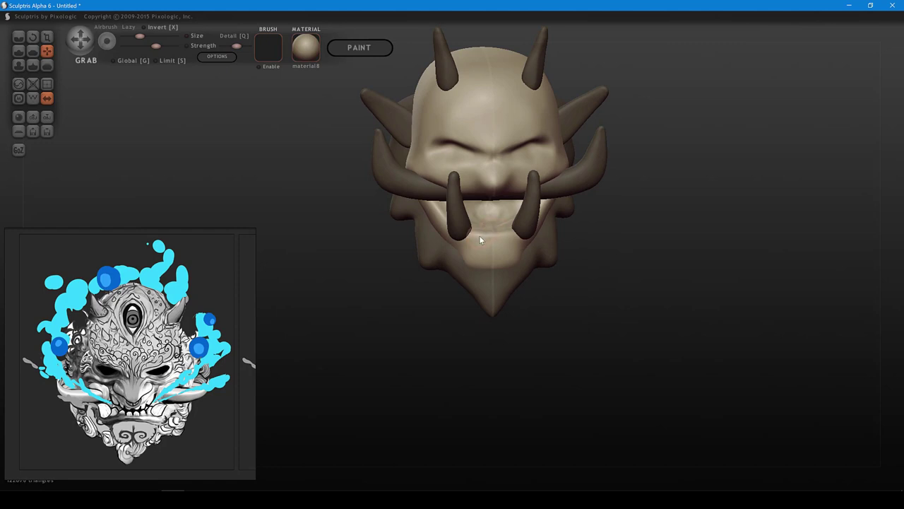
- Examine the complete mask from the front, back and side
{"action": "right_click_drag", "start_coordinate": [477, 233], "coordinate": [609, 334]}
{"action": "scroll", "coordinate": [572, 262], "scroll_direction": "down", "scroll_amount": 1}
{"action": "scroll", "coordinate": [619, 271], "scroll_direction": "up", "scroll_amount": 1}
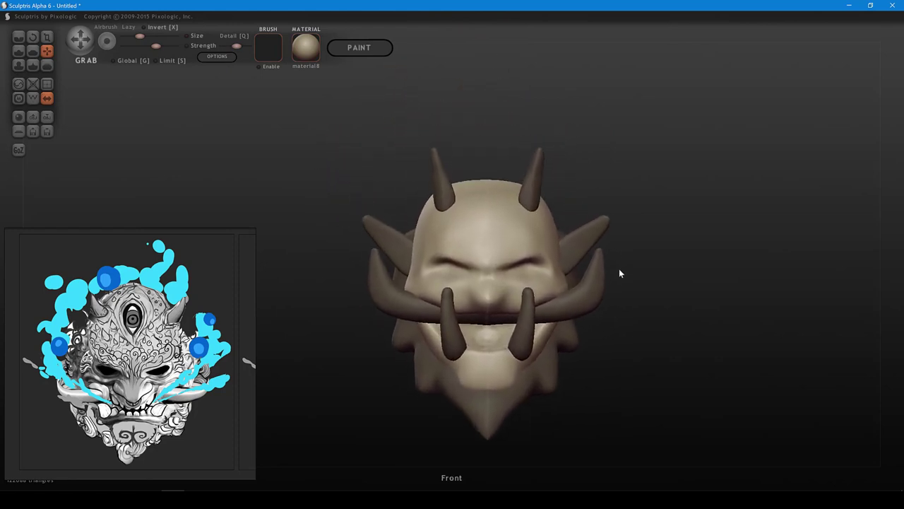
{"action": "right_click_drag", "start_coordinate": [620, 273], "coordinate": [640, 243], "text": "alt"}
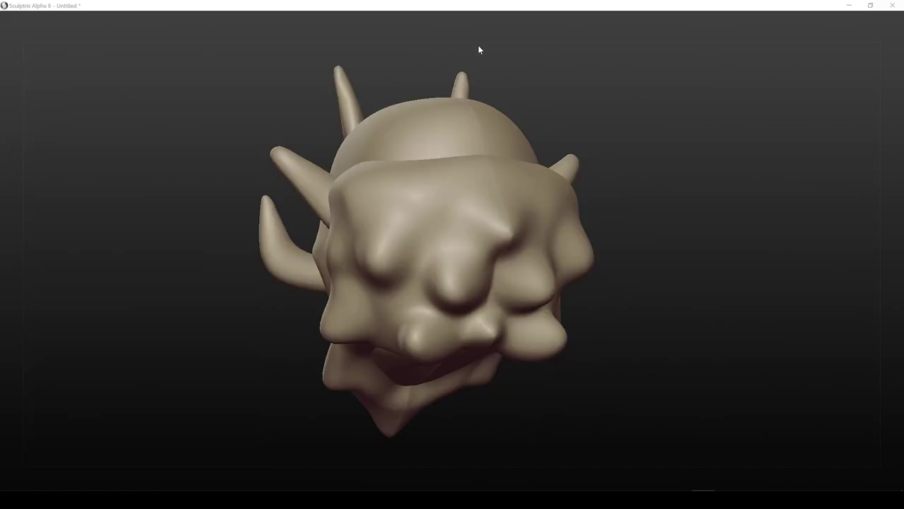
{"action": "left_click", "coordinate": [501, 6]}
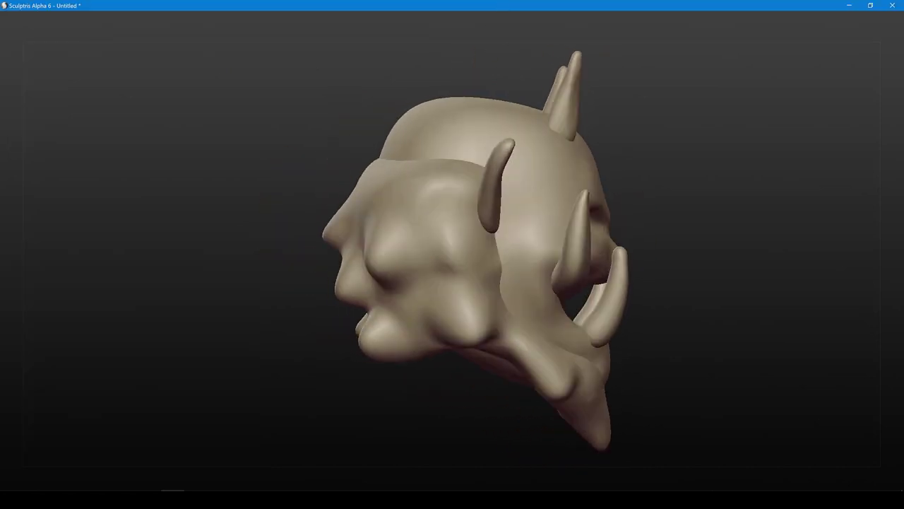
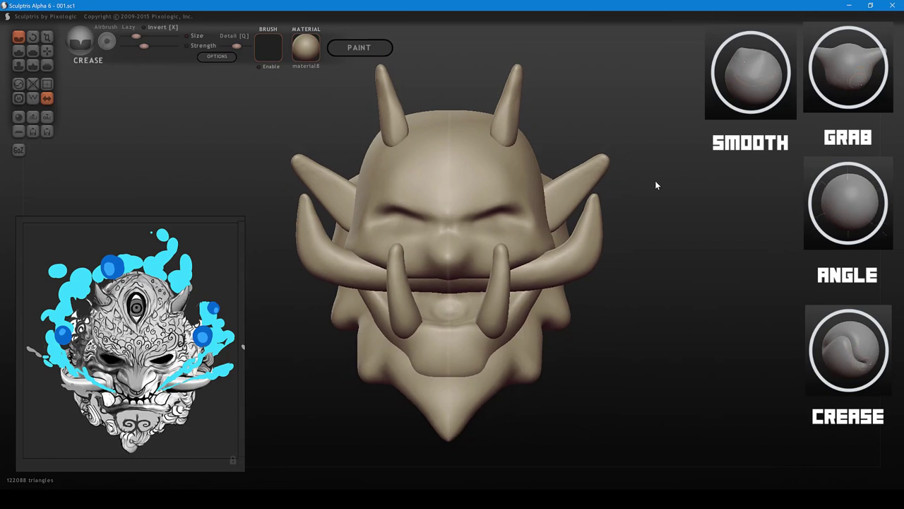
- Add a new sphere object mirrored on both sides of the head and activate the Scale tool for it
{"action": "left_click_drag", "start_coordinate": [656, 181], "coordinate": [659, 178]}
{"action": "mouse_move", "coordinate": [657, 185]}
{"action": "left_mouse_down"}
{"action": "mouse_move", "coordinate": [608, 156]}
{"action": "mouse_move", "coordinate": [623, 170]}
{"action": "left_mouse_up"}
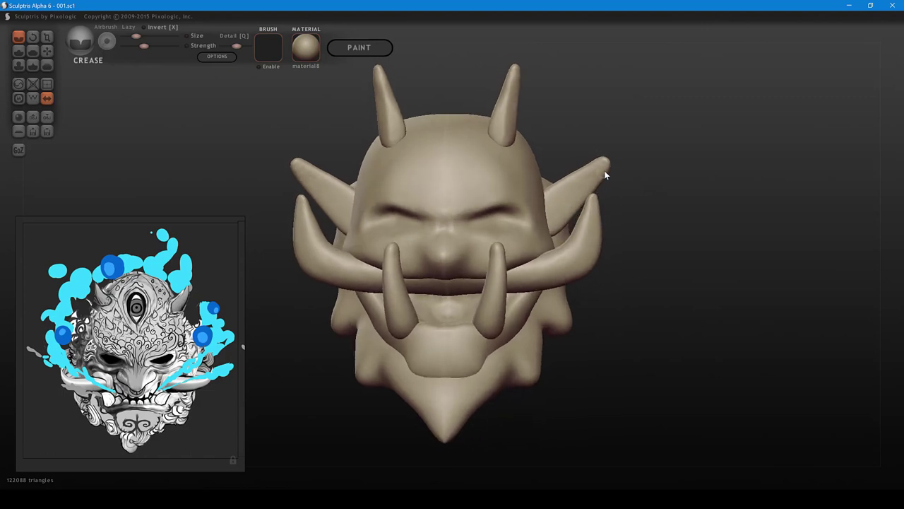
{"action": "left_click", "coordinate": [19, 118]}
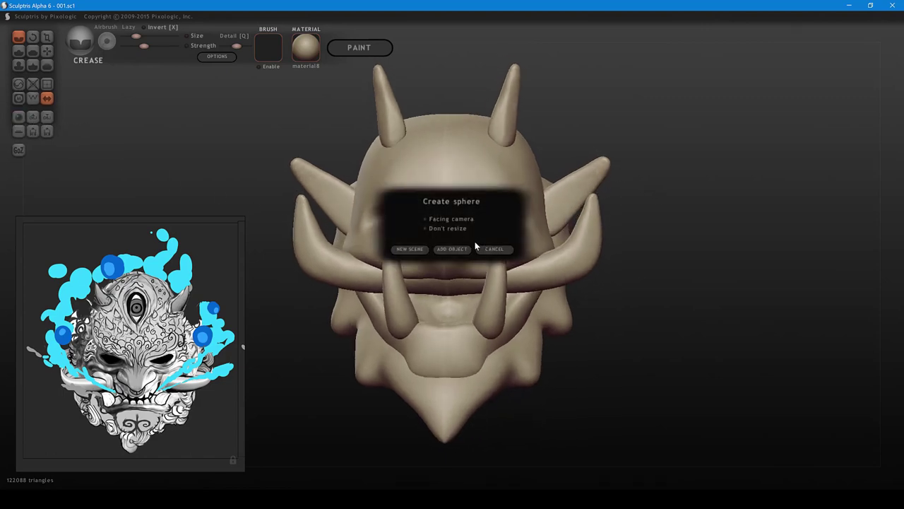
{"action": "left_click", "coordinate": [466, 248]}
{"action": "left_click_drag", "start_coordinate": [487, 250], "coordinate": [618, 238]}
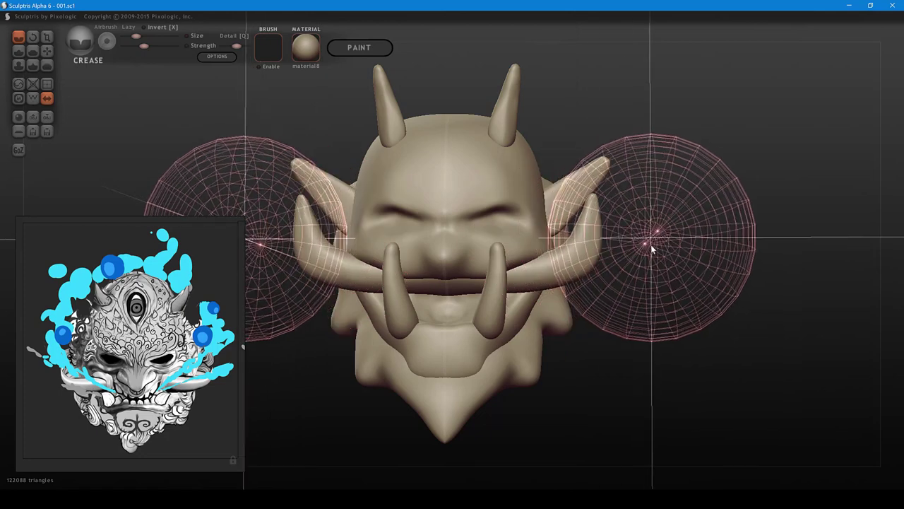
{"action": "left_click", "coordinate": [649, 245]}
{"action": "key", "text": "t"}
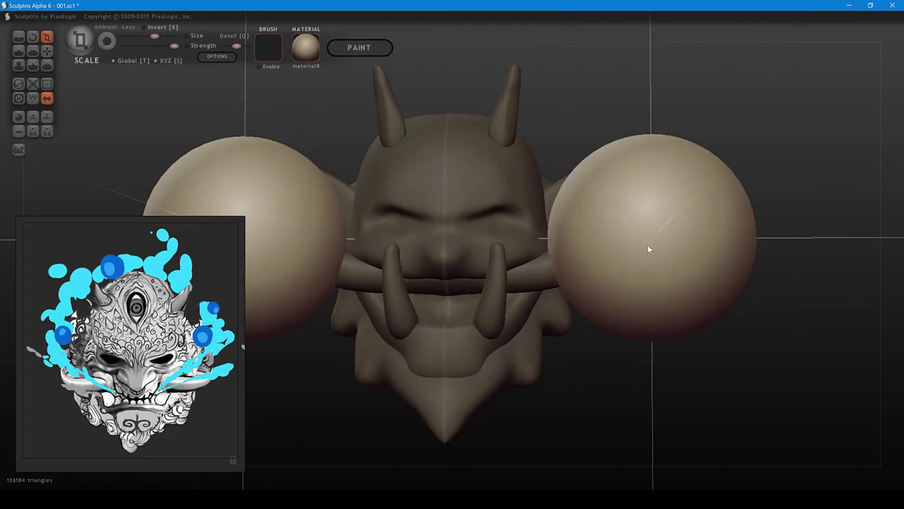
- Shrink the mirrored spheres to eyeball size and move them into the head's eye sockets
{"action": "left_click_drag", "start_coordinate": [652, 233], "coordinate": [386, 334]}
{"action": "right_click_drag", "start_coordinate": [504, 288], "coordinate": [507, 304], "text": "shift"}
{"action": "key", "text": "g"}
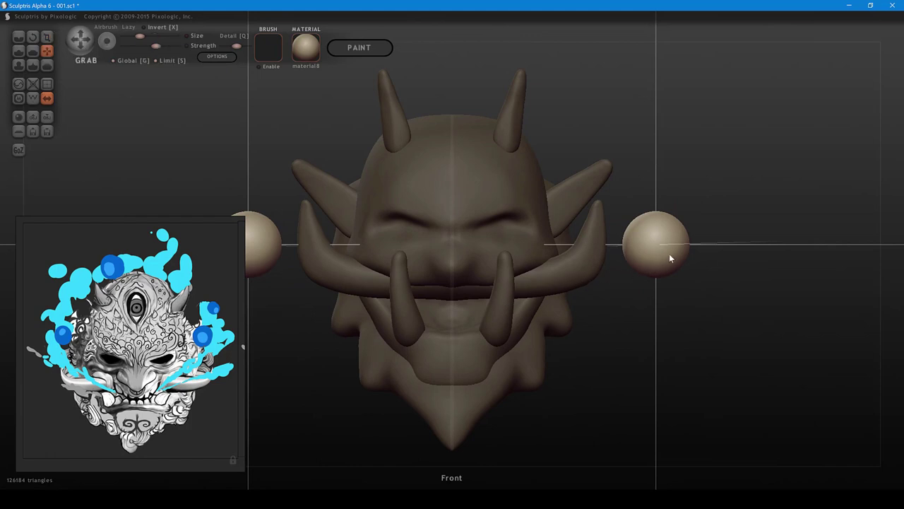
{"action": "left_click_drag", "start_coordinate": [668, 256], "coordinate": [477, 242]}
{"action": "key", "text": "t"}
{"action": "right_click_drag", "start_coordinate": [502, 252], "coordinate": [333, 222]}
{"action": "key", "text": "g"}
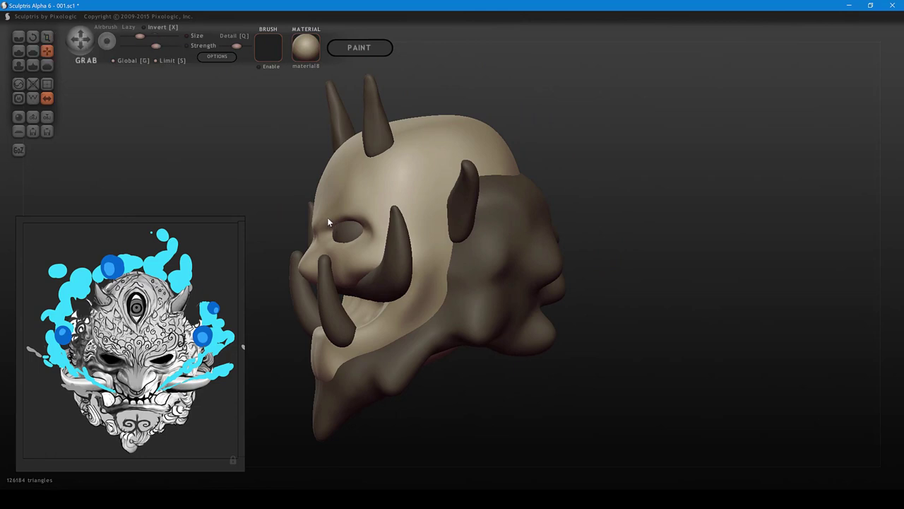
- Adjust the Grab brush and reshape the head around the eye socket and the bridge of the nose
{"action": "key", "text": "space"}
{"action": "mouse_move", "coordinate": [351, 220]}
{"action": "left_mouse_down"}
{"action": "mouse_move", "coordinate": [320, 221]}
{"action": "mouse_move", "coordinate": [339, 212]}
{"action": "left_mouse_up"}
{"action": "scroll", "coordinate": [338, 216], "scroll_direction": "up", "scroll_amount": 2}
{"action": "scroll", "coordinate": [316, 240], "scroll_direction": "down", "scroll_amount": 2}
{"action": "left_click_drag", "start_coordinate": [317, 241], "coordinate": [318, 240]}
{"action": "scroll", "coordinate": [315, 281], "scroll_direction": "up", "scroll_amount": 1}
{"action": "middle_click_drag", "start_coordinate": [324, 279], "coordinate": [330, 271]}
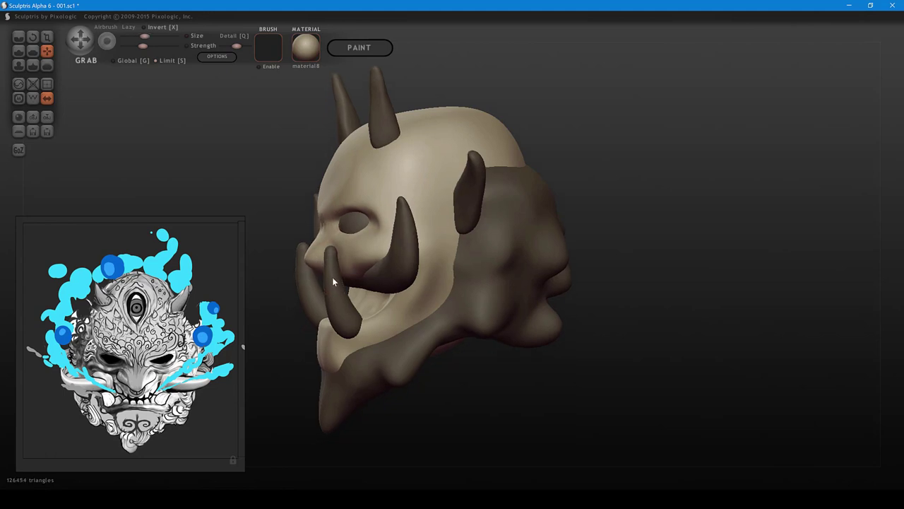
- Hide the front tusks and reshape the head's upper lip in profile with the Grab brush
{"action": "key", "text": "h"}
{"action": "right_click_drag", "start_coordinate": [334, 277], "coordinate": [326, 249]}
{"action": "mouse_move", "coordinate": [326, 248]}
{"action": "middle_mouse_down"}
{"action": "mouse_move", "coordinate": [334, 243]}
{"action": "mouse_move", "coordinate": [321, 276]}
{"action": "mouse_move", "coordinate": [357, 287]}
{"action": "mouse_move", "coordinate": [416, 276]}
{"action": "middle_mouse_up"}
{"action": "scroll", "coordinate": [323, 277], "scroll_direction": "up", "scroll_amount": 3}
{"action": "left_click_drag", "start_coordinate": [344, 282], "coordinate": [340, 280]}
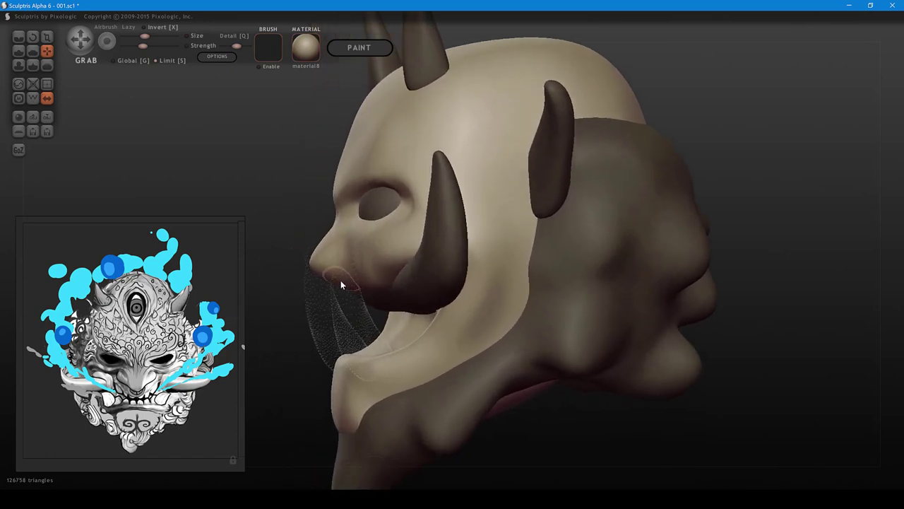
{"action": "mouse_move", "coordinate": [342, 282]}
{"action": "right_mouse_down"}
{"action": "mouse_move", "coordinate": [347, 265]}
{"action": "mouse_move", "coordinate": [354, 274]}
{"action": "right_mouse_up"}
{"action": "scroll", "coordinate": [355, 280], "scroll_direction": "up", "scroll_amount": 2, "text": "shift"}
{"action": "mouse_move", "coordinate": [355, 280]}
{"action": "left_mouse_down"}
{"action": "mouse_move", "coordinate": [367, 275]}
{"action": "mouse_move", "coordinate": [357, 289]}
{"action": "left_mouse_up"}
{"action": "scroll", "coordinate": [355, 281], "scroll_direction": "down", "scroll_amount": 2, "text": "shift"}
- Shape the lower edge of the upper lip with the Grab brush from three-quarter and front views
{"action": "right_click_drag", "start_coordinate": [366, 284], "coordinate": [408, 299]}
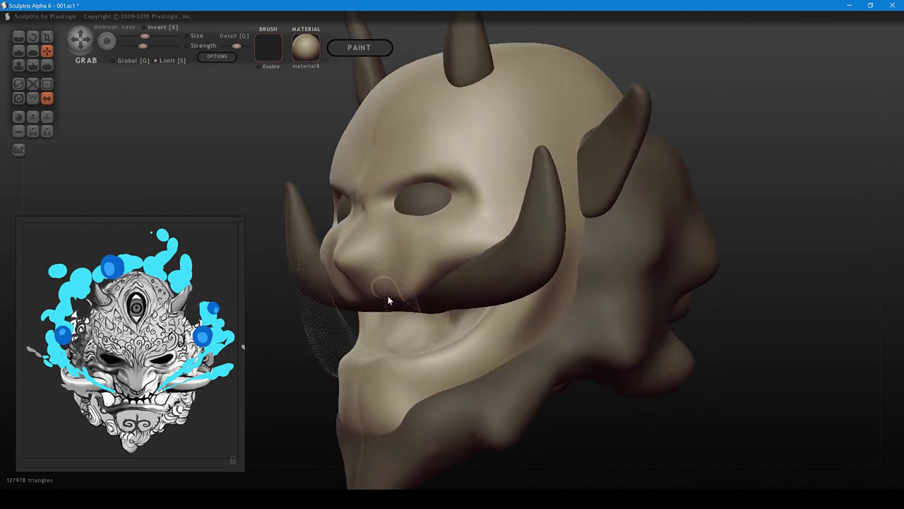
{"action": "mouse_move", "coordinate": [388, 300]}
{"action": "left_mouse_down"}
{"action": "mouse_move", "coordinate": [376, 303]}
{"action": "mouse_move", "coordinate": [398, 296]}
{"action": "mouse_move", "coordinate": [381, 305]}
{"action": "left_mouse_up"}
{"action": "right_click_drag", "start_coordinate": [385, 300], "coordinate": [444, 302]}
{"action": "left_click_drag", "start_coordinate": [416, 299], "coordinate": [417, 305]}
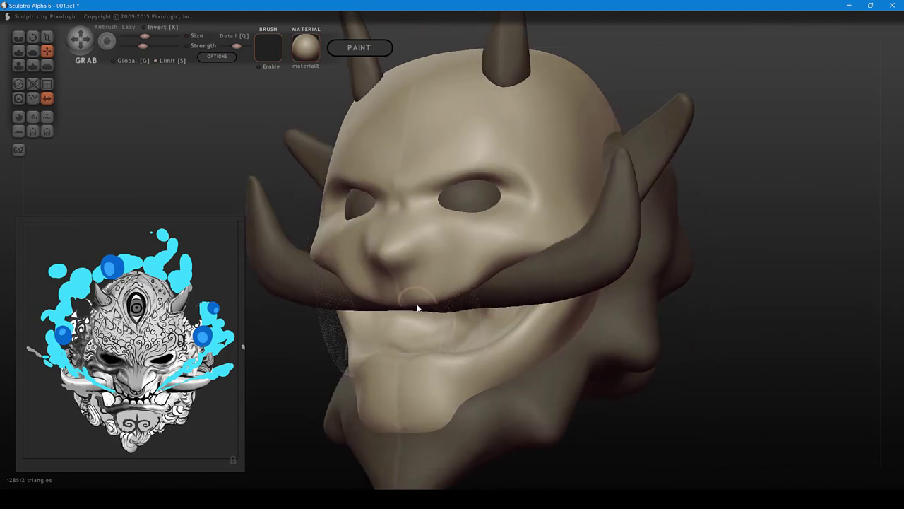
{"action": "right_click_drag", "start_coordinate": [436, 293], "coordinate": [506, 315]}
{"action": "scroll", "coordinate": [474, 309], "scroll_direction": "down", "scroll_amount": 1, "text": "shift"}
{"action": "mouse_move", "coordinate": [474, 310]}
{"action": "left_mouse_down"}
{"action": "mouse_move", "coordinate": [447, 324]}
{"action": "mouse_move", "coordinate": [486, 319]}
{"action": "left_mouse_up"}
{"action": "scroll", "coordinate": [474, 309], "scroll_direction": "up", "scroll_amount": 1, "text": "shift"}
{"action": "scroll", "coordinate": [450, 313], "scroll_direction": "down", "scroll_amount": 1, "text": "shift"}
{"action": "scroll", "coordinate": [460, 315], "scroll_direction": "up", "scroll_amount": 1, "text": "shift"}
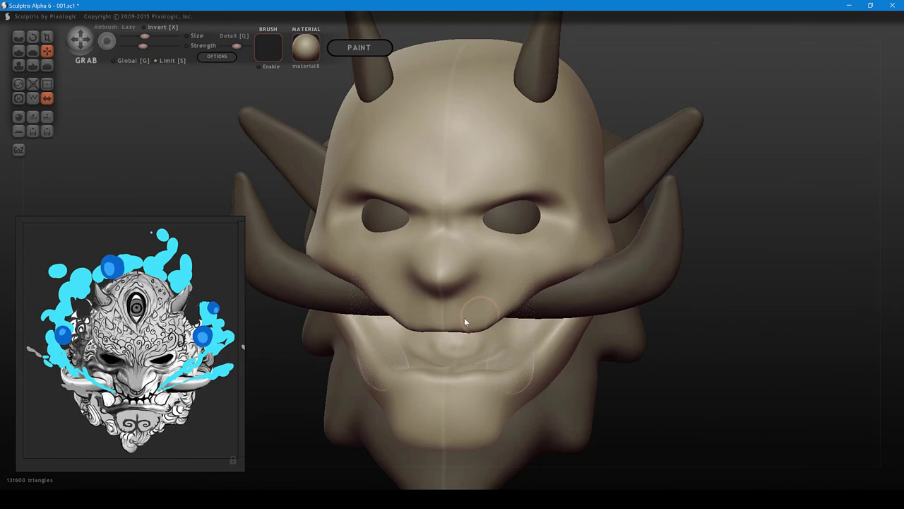
- Carve mirrored branching brow lines with inner curls above the eyes and frown lines between them using the Crease brush
{"action": "mouse_move", "coordinate": [453, 322]}
{"action": "middle_mouse_down"}
{"action": "mouse_move", "coordinate": [442, 296]}
{"action": "mouse_move", "coordinate": [488, 284]}
{"action": "mouse_move", "coordinate": [408, 284]}
{"action": "middle_mouse_up"}
{"action": "mouse_move", "coordinate": [467, 244]}
{"action": "right_mouse_down"}
{"action": "mouse_move", "coordinate": [463, 213]}
{"action": "mouse_move", "coordinate": [491, 224]}
{"action": "mouse_move", "coordinate": [521, 200]}
{"action": "mouse_move", "coordinate": [556, 191]}
{"action": "mouse_move", "coordinate": [500, 268]}
{"action": "mouse_move", "coordinate": [477, 232]}
{"action": "right_mouse_up"}
{"action": "key", "text": "c"}
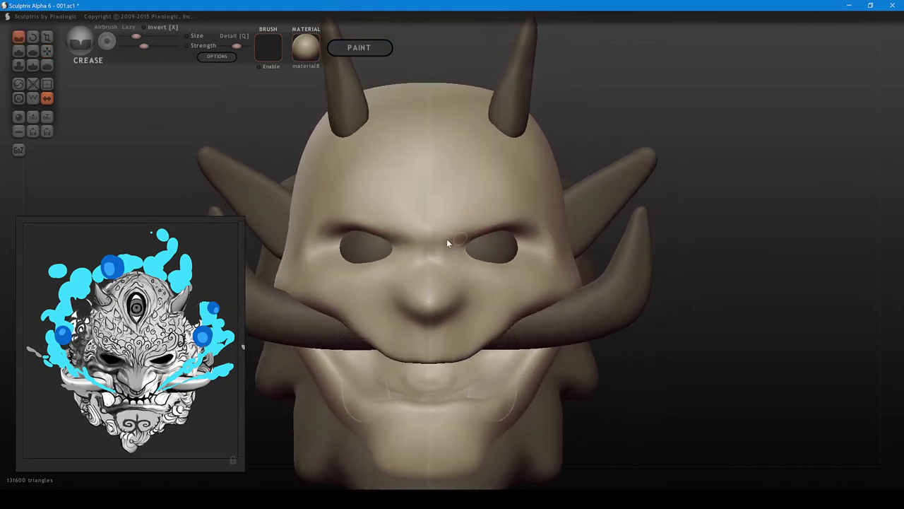
{"action": "mouse_move", "coordinate": [444, 240]}
{"action": "left_mouse_down"}
{"action": "mouse_move", "coordinate": [449, 204]}
{"action": "mouse_move", "coordinate": [468, 214]}
{"action": "mouse_move", "coordinate": [499, 195]}
{"action": "mouse_move", "coordinate": [504, 210]}
{"action": "mouse_move", "coordinate": [537, 185]}
{"action": "mouse_move", "coordinate": [551, 195]}
{"action": "mouse_move", "coordinate": [553, 186]}
{"action": "left_mouse_up"}
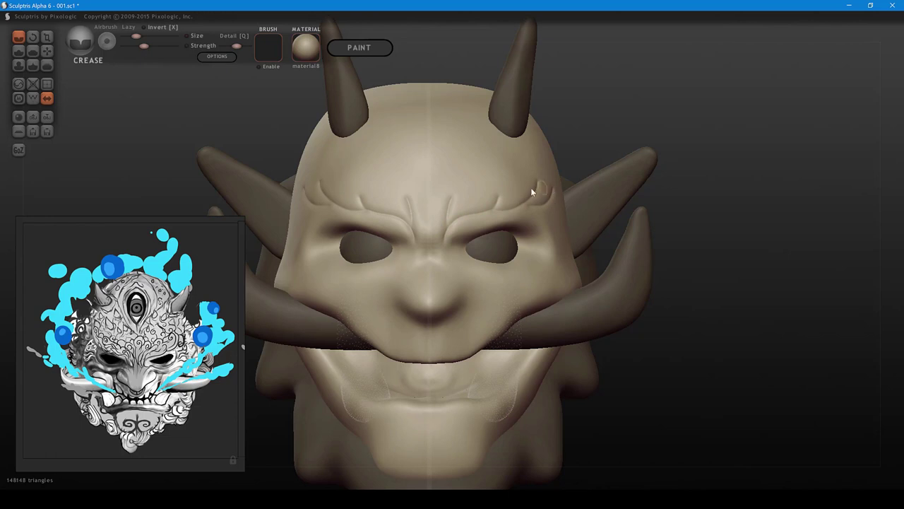
{"action": "mouse_move", "coordinate": [494, 199]}
{"action": "left_mouse_down"}
{"action": "mouse_move", "coordinate": [495, 188]}
{"action": "mouse_move", "coordinate": [480, 196]}
{"action": "left_mouse_up"}
{"action": "left_click_drag", "start_coordinate": [444, 231], "coordinate": [444, 250]}
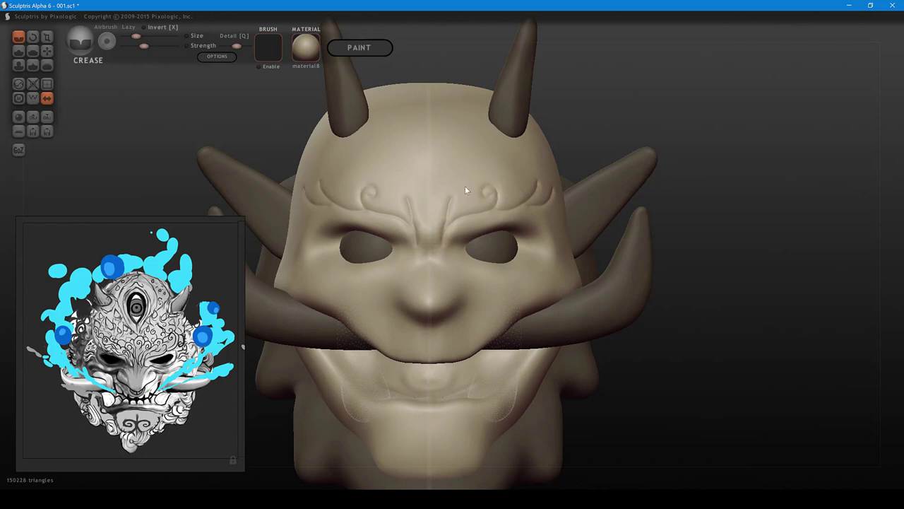
- Extend the brow ornament with Crease strokes, finishing its outer branches in curls toward the temples
{"action": "mouse_move", "coordinate": [458, 216]}
{"action": "left_mouse_down"}
{"action": "mouse_move", "coordinate": [484, 178]}
{"action": "mouse_move", "coordinate": [471, 180]}
{"action": "mouse_move", "coordinate": [543, 167]}
{"action": "mouse_move", "coordinate": [532, 176]}
{"action": "mouse_move", "coordinate": [544, 183]}
{"action": "left_mouse_up"}
{"action": "right_click_drag", "start_coordinate": [544, 180], "coordinate": [524, 190]}
{"action": "mouse_move", "coordinate": [538, 188]}
{"action": "left_mouse_down"}
{"action": "mouse_move", "coordinate": [525, 182]}
{"action": "mouse_move", "coordinate": [529, 195]}
{"action": "left_mouse_up"}
{"action": "right_click_drag", "start_coordinate": [530, 194], "coordinate": [533, 205]}
{"action": "middle_click_drag", "start_coordinate": [533, 205], "coordinate": [507, 140]}
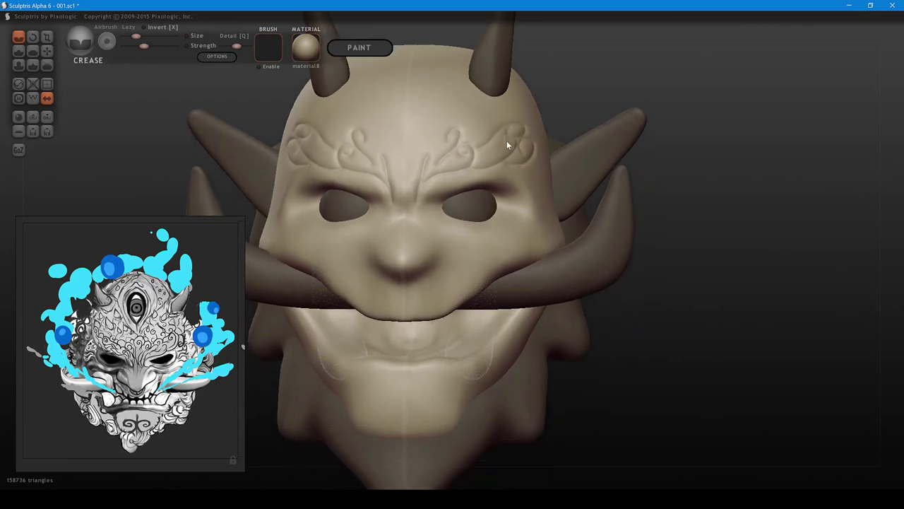
- Adjust the eye opening with a smaller Grab brush and build up its outer corner with the Draw brush
{"action": "right_click_drag", "start_coordinate": [507, 141], "coordinate": [508, 171]}
{"action": "right_click_drag", "start_coordinate": [463, 223], "coordinate": [481, 219]}
{"action": "key", "text": "g"}
{"action": "scroll", "coordinate": [457, 207], "scroll_direction": "down", "scroll_amount": 1}
{"action": "left_click_drag", "start_coordinate": [457, 207], "coordinate": [450, 207]}
{"action": "mouse_move", "coordinate": [476, 213]}
{"action": "right_mouse_down"}
{"action": "mouse_move", "coordinate": [457, 227]}
{"action": "mouse_move", "coordinate": [513, 191]}
{"action": "mouse_move", "coordinate": [488, 178]}
{"action": "mouse_move", "coordinate": [411, 167]}
{"action": "right_mouse_up"}
{"action": "key", "text": "d"}
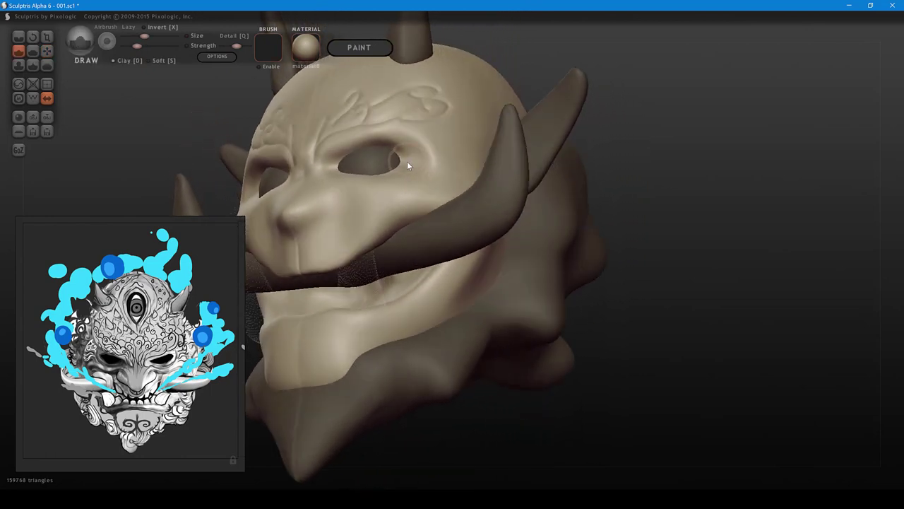
{"action": "left_click_drag", "start_coordinate": [406, 161], "coordinate": [402, 160]}
{"action": "mouse_move", "coordinate": [405, 162]}
{"action": "right_mouse_down"}
{"action": "mouse_move", "coordinate": [435, 181]}
{"action": "mouse_move", "coordinate": [416, 210]}
{"action": "mouse_move", "coordinate": [364, 229]}
{"action": "mouse_move", "coordinate": [403, 158]}
{"action": "mouse_move", "coordinate": [404, 221]}
{"action": "mouse_move", "coordinate": [394, 187]}
{"action": "right_mouse_up"}
- Reshape the lower eyelid and the face below it with the Grab brush
{"action": "key", "text": "g"}
{"action": "scroll", "coordinate": [389, 187], "scroll_direction": "up", "scroll_amount": 2, "text": "shift"}
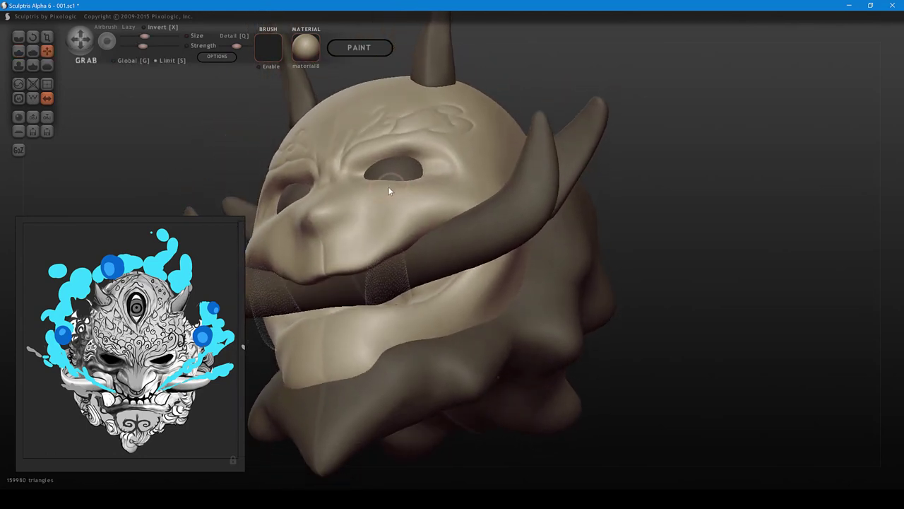
{"action": "left_click_drag", "start_coordinate": [388, 186], "coordinate": [395, 189]}
{"action": "right_click_drag", "start_coordinate": [395, 188], "coordinate": [332, 234]}
{"action": "mouse_move", "coordinate": [311, 257]}
{"action": "left_mouse_down"}
{"action": "mouse_move", "coordinate": [340, 256]}
{"action": "mouse_move", "coordinate": [352, 244]}
{"action": "left_mouse_up"}
{"action": "mouse_move", "coordinate": [353, 240]}
{"action": "right_mouse_down"}
{"action": "mouse_move", "coordinate": [399, 149]}
{"action": "mouse_move", "coordinate": [400, 235]}
{"action": "mouse_move", "coordinate": [402, 194]}
{"action": "mouse_move", "coordinate": [369, 197]}
{"action": "right_mouse_up"}
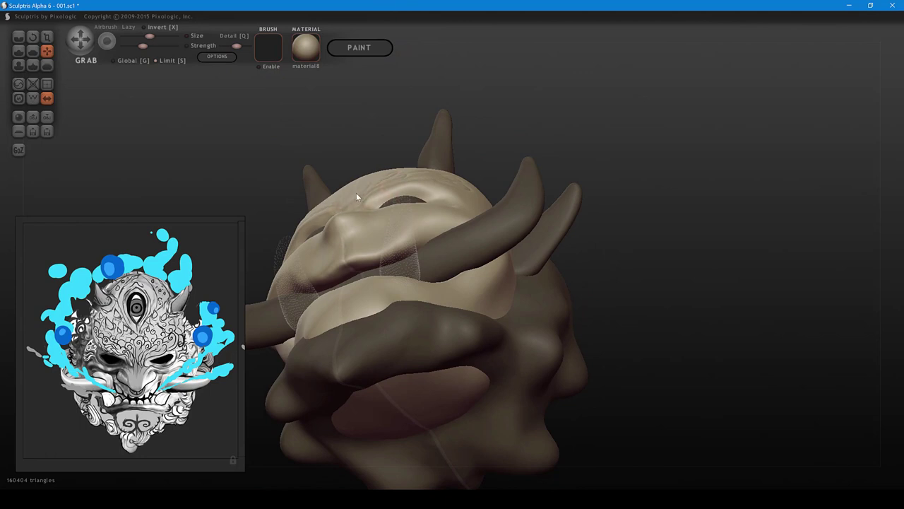
- Refine the brow near the inner eye corner with the Grab brush from below, and return to the front view
{"action": "right_click_drag", "start_coordinate": [377, 166], "coordinate": [377, 175]}
{"action": "mouse_move", "coordinate": [377, 175]}
{"action": "left_mouse_down"}
{"action": "mouse_move", "coordinate": [389, 179]}
{"action": "mouse_move", "coordinate": [380, 197]}
{"action": "mouse_move", "coordinate": [401, 195]}
{"action": "mouse_move", "coordinate": [367, 205]}
{"action": "left_mouse_up"}
{"action": "scroll", "coordinate": [376, 173], "scroll_direction": "up", "scroll_amount": 2, "text": "shift"}
{"action": "scroll", "coordinate": [384, 194], "scroll_direction": "down", "scroll_amount": 2, "text": "shift"}
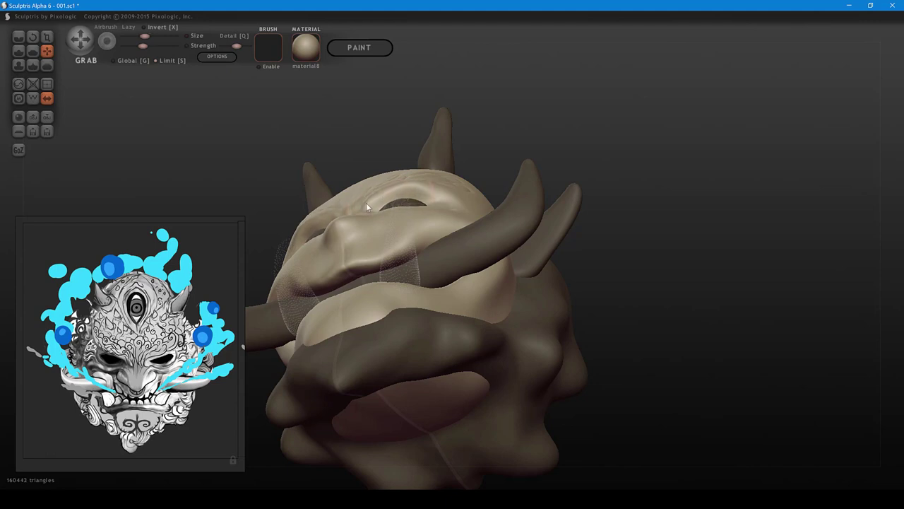
{"action": "middle_click_drag", "start_coordinate": [363, 201], "coordinate": [490, 244]}
{"action": "right_click_drag", "start_coordinate": [490, 244], "coordinate": [406, 266]}
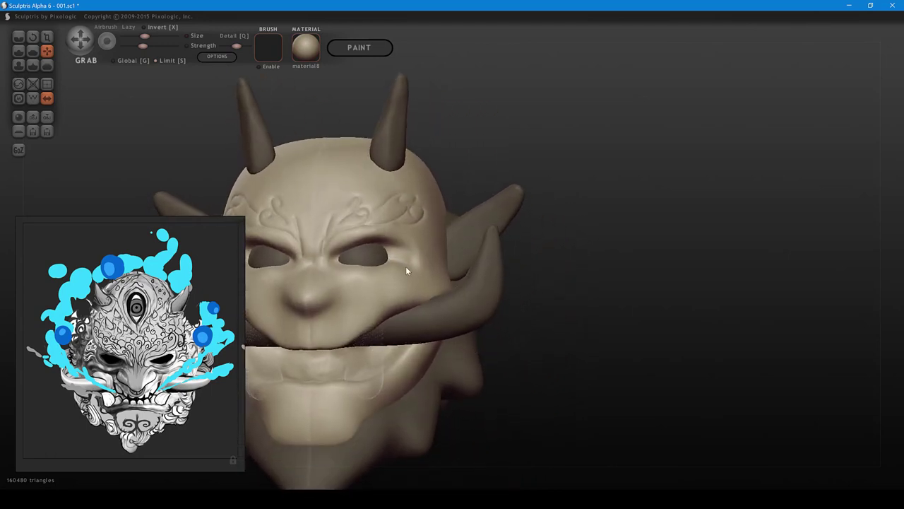
{"action": "middle_click_drag", "start_coordinate": [405, 267], "coordinate": [513, 270]}
{"action": "right_click_drag", "start_coordinate": [486, 220], "coordinate": [490, 245], "text": "shift"}
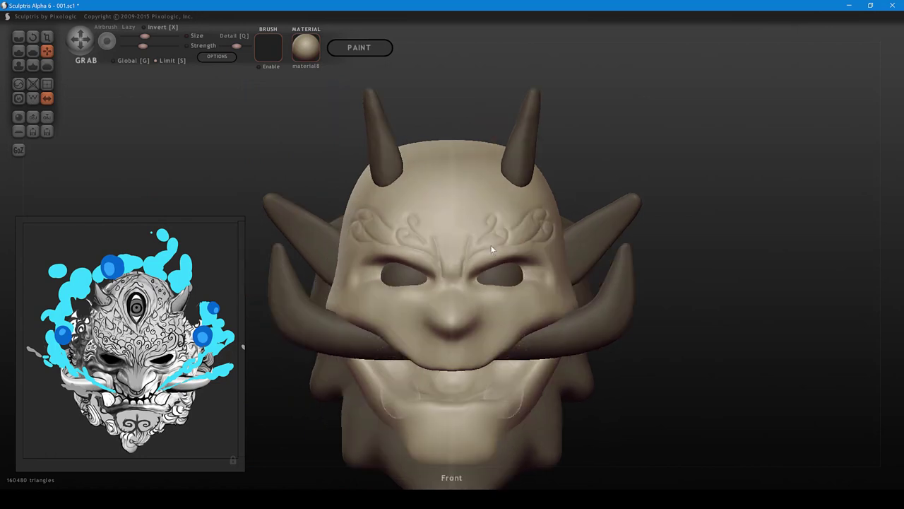
- Nudge the mirrored eyeballs slightly within their sockets and make the head the active object again
{"action": "left_click", "coordinate": [512, 278]}
{"action": "key", "text": "t"}
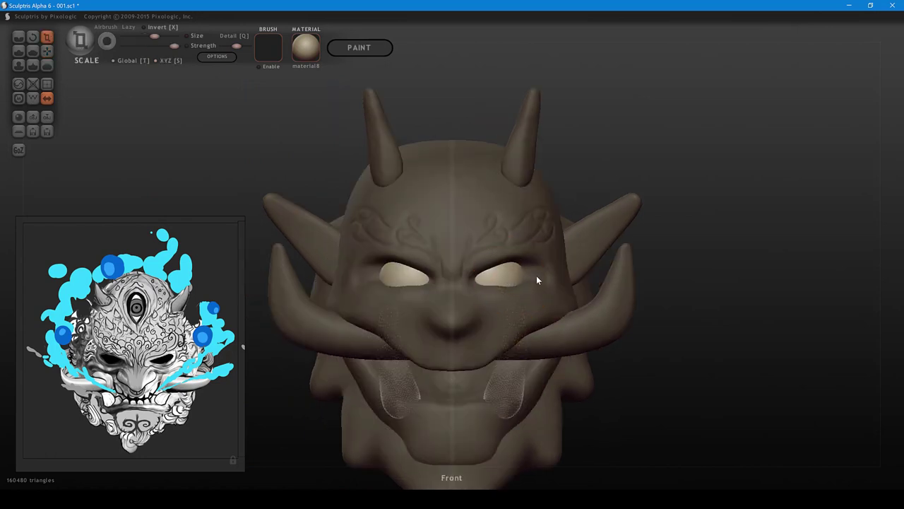
{"action": "key", "text": "g"}
{"action": "left_click_drag", "start_coordinate": [513, 275], "coordinate": [515, 274]}
{"action": "left_click", "coordinate": [534, 270]}
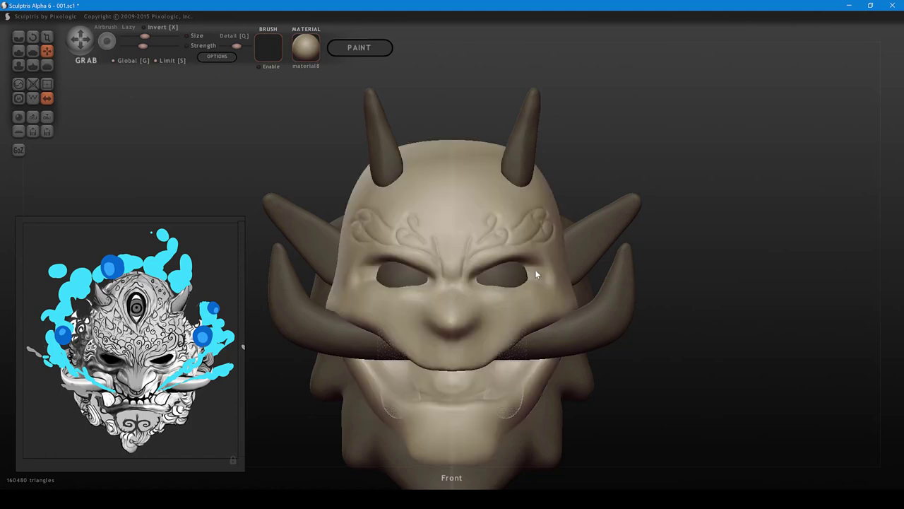
- Refine the outer eye corner and the surrounding face with a small Grab brush from side and three-quarter views
{"action": "right_click_drag", "start_coordinate": [534, 270], "coordinate": [367, 281]}
{"action": "key", "text": "f"}
{"action": "key", "text": "g"}
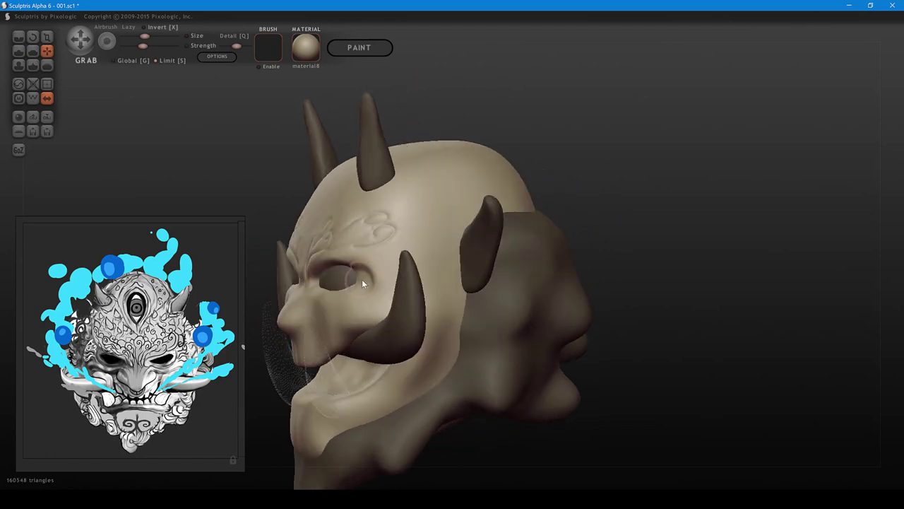
{"action": "scroll", "coordinate": [363, 280], "scroll_direction": "down", "scroll_amount": 2, "text": "shift"}
{"action": "left_click_drag", "start_coordinate": [362, 279], "coordinate": [361, 268]}
{"action": "right_click_drag", "start_coordinate": [371, 275], "coordinate": [444, 258]}
{"action": "left_click_drag", "start_coordinate": [422, 258], "coordinate": [423, 255]}
{"action": "right_click_drag", "start_coordinate": [436, 271], "coordinate": [447, 270]}
{"action": "left_click_drag", "start_coordinate": [446, 270], "coordinate": [442, 264]}
{"action": "mouse_move", "coordinate": [442, 264]}
{"action": "right_mouse_down"}
{"action": "mouse_move", "coordinate": [495, 285]}
{"action": "mouse_move", "coordinate": [479, 251]}
{"action": "mouse_move", "coordinate": [505, 272]}
{"action": "mouse_move", "coordinate": [477, 244]}
{"action": "mouse_move", "coordinate": [493, 222]}
{"action": "right_mouse_up"}
{"action": "mouse_move", "coordinate": [454, 237]}
{"action": "left_mouse_down"}
{"action": "mouse_move", "coordinate": [451, 255]}
{"action": "mouse_move", "coordinate": [462, 235]}
{"action": "mouse_move", "coordinate": [461, 252]}
{"action": "mouse_move", "coordinate": [438, 254]}
{"action": "left_mouse_up"}
- Adjust the tip of the nose in profile with a small Grab brush
{"action": "right_click_drag", "start_coordinate": [438, 254], "coordinate": [623, 243]}
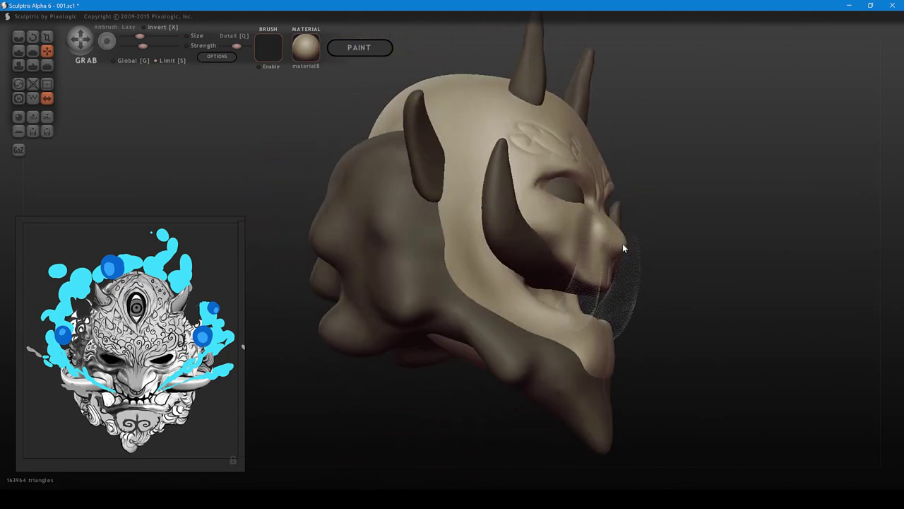
{"action": "middle_click_drag", "start_coordinate": [623, 243], "coordinate": [575, 238]}
{"action": "scroll", "coordinate": [576, 238], "scroll_direction": "up", "scroll_amount": 1, "text": "shift"}
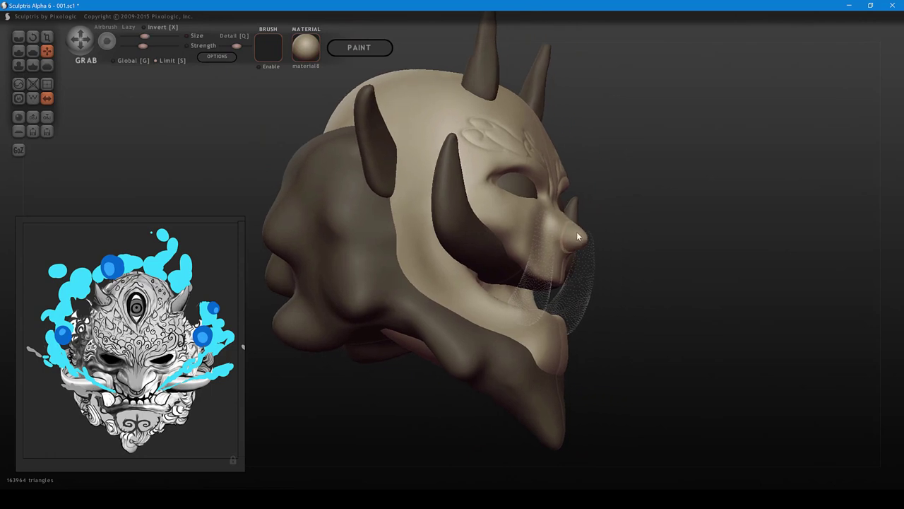
{"action": "scroll", "coordinate": [577, 243], "scroll_direction": "down", "scroll_amount": 1, "text": "shift"}
{"action": "left_click_drag", "start_coordinate": [576, 243], "coordinate": [579, 241]}
{"action": "right_click_drag", "start_coordinate": [579, 239], "coordinate": [582, 243]}
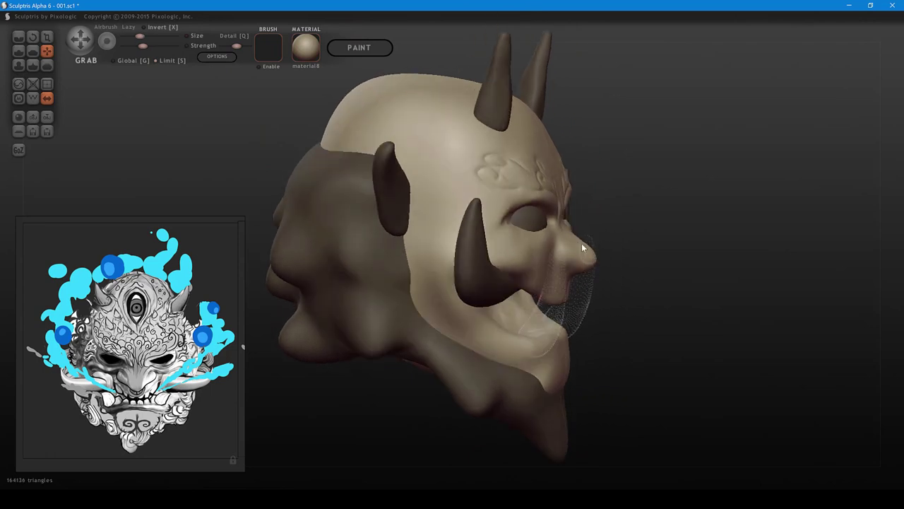
{"action": "scroll", "coordinate": [576, 239], "scroll_direction": "up", "scroll_amount": 1, "text": "shift"}
- Build up rounded nostril wings on both sides of the nose with the Draw brush
{"action": "mouse_move", "coordinate": [593, 266]}
{"action": "right_mouse_down"}
{"action": "mouse_move", "coordinate": [477, 255]}
{"action": "mouse_move", "coordinate": [458, 226]}
{"action": "mouse_move", "coordinate": [424, 241]}
{"action": "right_mouse_up"}
{"action": "key", "text": "d"}
{"action": "scroll", "coordinate": [433, 237], "scroll_direction": "down", "scroll_amount": 1, "text": "shift"}
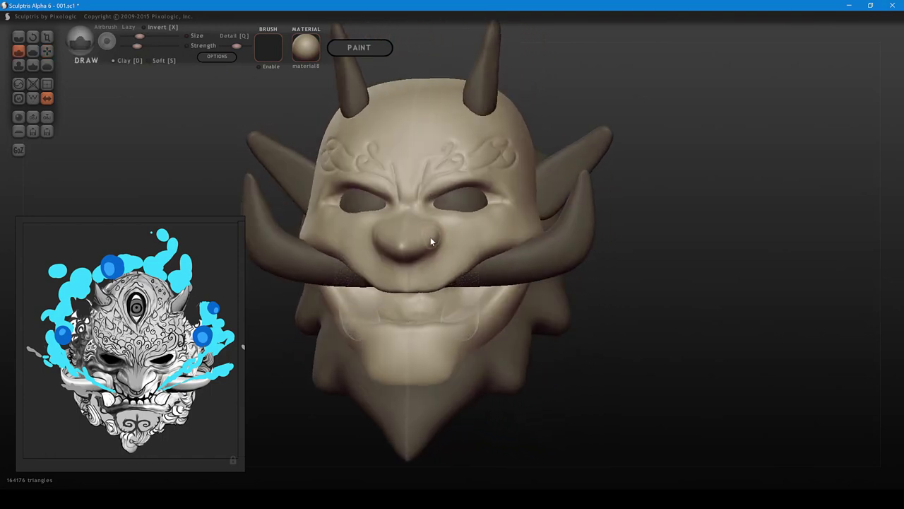
{"action": "left_click_drag", "start_coordinate": [430, 236], "coordinate": [437, 246]}
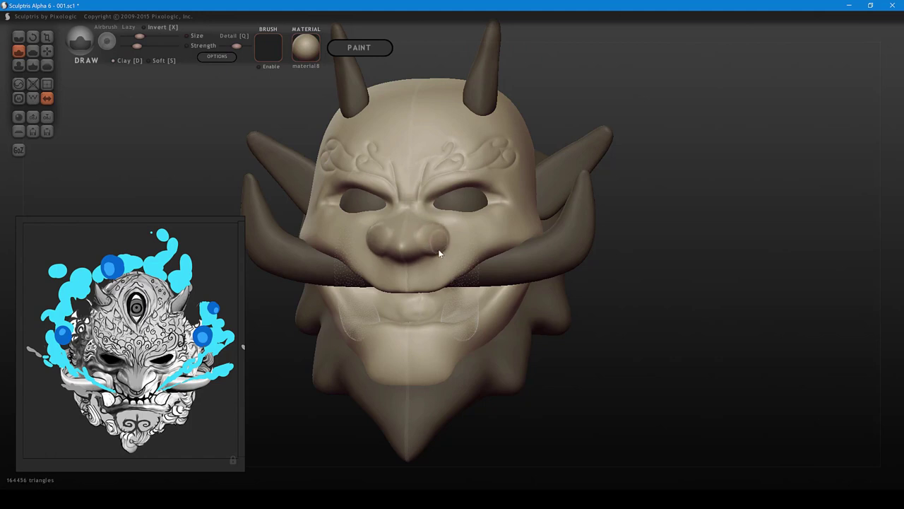
{"action": "middle_click_drag", "start_coordinate": [438, 249], "coordinate": [455, 255]}
{"action": "mouse_move", "coordinate": [454, 255]}
{"action": "left_mouse_down"}
{"action": "mouse_move", "coordinate": [445, 250]}
{"action": "mouse_move", "coordinate": [456, 257]}
{"action": "left_mouse_up"}
{"action": "mouse_move", "coordinate": [456, 258]}
{"action": "middle_mouse_down"}
{"action": "mouse_move", "coordinate": [476, 241]}
{"action": "mouse_move", "coordinate": [442, 248]}
{"action": "middle_mouse_up"}
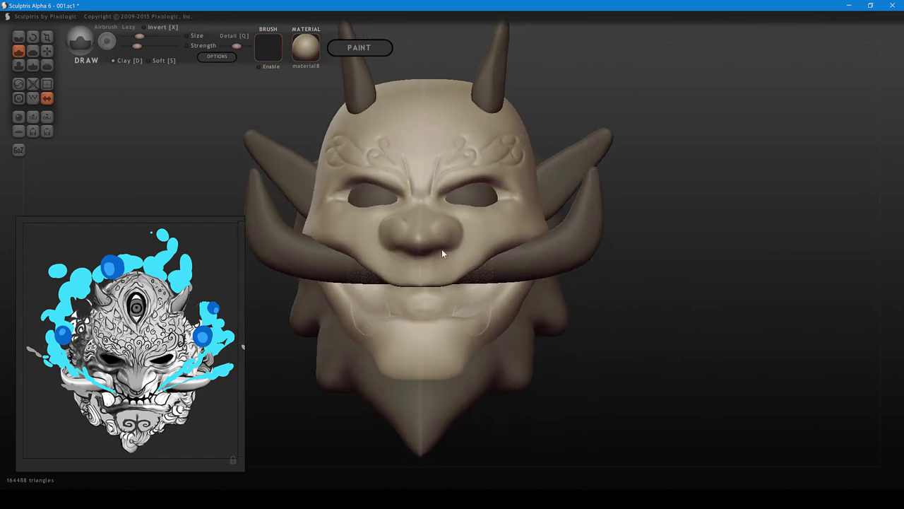
{"action": "right_click_drag", "start_coordinate": [442, 251], "coordinate": [438, 258]}
{"action": "left_click_drag", "start_coordinate": [435, 259], "coordinate": [441, 263]}
{"action": "right_click_drag", "start_coordinate": [447, 259], "coordinate": [454, 289]}
- Reposition and shape the nostril wings with a smaller Grab brush
{"action": "key", "text": "g"}
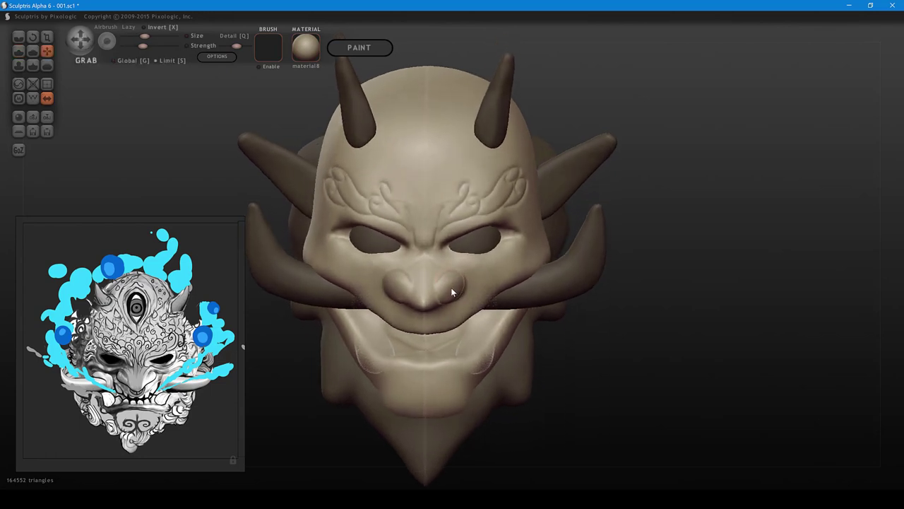
{"action": "scroll", "coordinate": [449, 287], "scroll_direction": "down", "scroll_amount": 1}
{"action": "left_click_drag", "start_coordinate": [449, 286], "coordinate": [447, 284]}
{"action": "right_click_drag", "start_coordinate": [449, 284], "coordinate": [453, 261]}
{"action": "left_click_drag", "start_coordinate": [447, 269], "coordinate": [462, 253]}
{"action": "right_click_drag", "start_coordinate": [463, 254], "coordinate": [412, 264]}
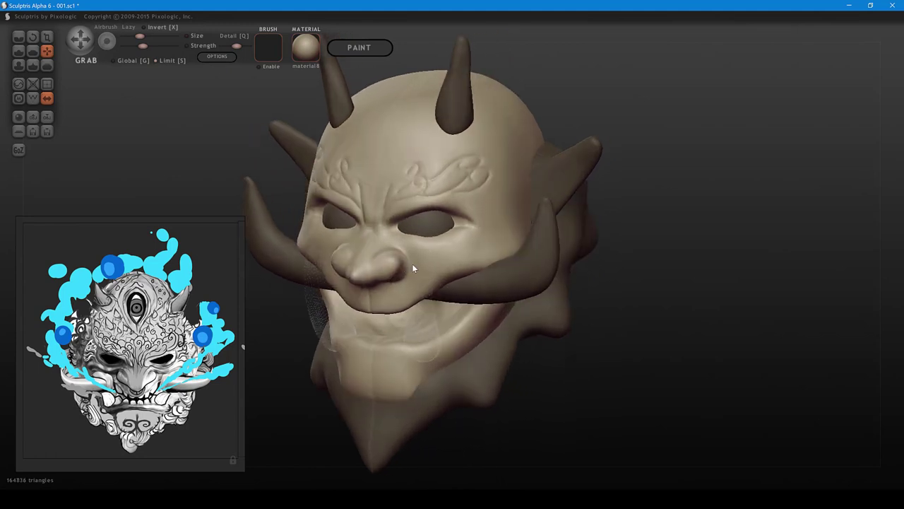
{"action": "left_click_drag", "start_coordinate": [401, 265], "coordinate": [397, 265]}
- Refine the nose's sides and tip with the Grab brush from several angles
{"action": "right_click_drag", "start_coordinate": [428, 272], "coordinate": [478, 270]}
{"action": "left_click_drag", "start_coordinate": [435, 246], "coordinate": [432, 246]}
{"action": "right_click_drag", "start_coordinate": [438, 259], "coordinate": [549, 127]}
{"action": "mouse_move", "coordinate": [544, 153]}
{"action": "left_mouse_down"}
{"action": "mouse_move", "coordinate": [564, 164]}
{"action": "mouse_move", "coordinate": [568, 181]}
{"action": "left_mouse_up"}
{"action": "mouse_move", "coordinate": [567, 182]}
{"action": "right_mouse_down"}
{"action": "mouse_move", "coordinate": [535, 139]}
{"action": "mouse_move", "coordinate": [450, 212]}
{"action": "right_mouse_up"}
{"action": "mouse_move", "coordinate": [455, 216]}
{"action": "left_mouse_down"}
{"action": "mouse_move", "coordinate": [449, 197]}
{"action": "mouse_move", "coordinate": [458, 213]}
{"action": "left_mouse_up"}
{"action": "right_click_drag", "start_coordinate": [474, 206], "coordinate": [399, 230]}
{"action": "right_click_drag", "start_coordinate": [458, 232], "coordinate": [401, 266]}
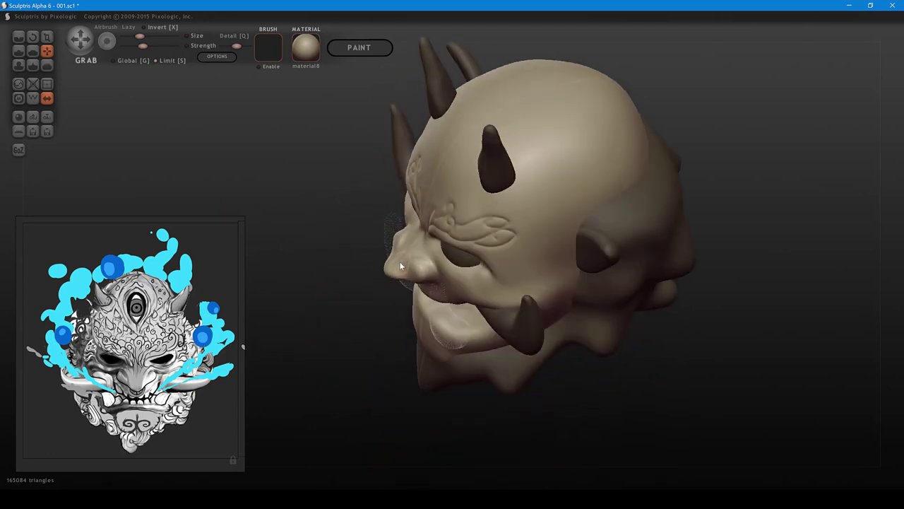
{"action": "left_click_drag", "start_coordinate": [400, 266], "coordinate": [402, 262]}
- Raise the tip of the nose slightly with a smaller Grab brush in side view
{"action": "right_click_drag", "start_coordinate": [414, 272], "coordinate": [600, 259]}
{"action": "right_click_drag", "start_coordinate": [428, 302], "coordinate": [519, 301]}
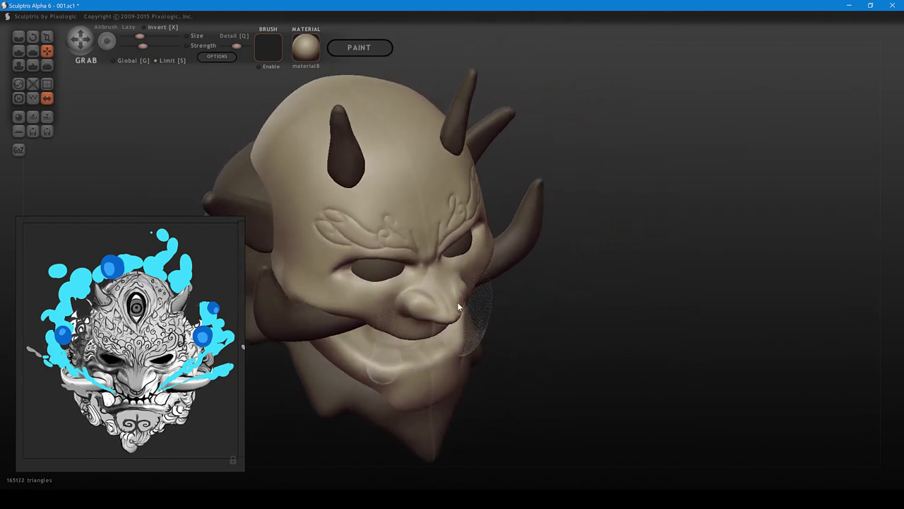
{"action": "mouse_move", "coordinate": [456, 306]}
{"action": "right_mouse_down"}
{"action": "mouse_move", "coordinate": [502, 294]}
{"action": "mouse_move", "coordinate": [473, 297]}
{"action": "mouse_move", "coordinate": [486, 264]}
{"action": "mouse_move", "coordinate": [467, 271]}
{"action": "mouse_move", "coordinate": [497, 262]}
{"action": "mouse_move", "coordinate": [472, 265]}
{"action": "right_mouse_up"}
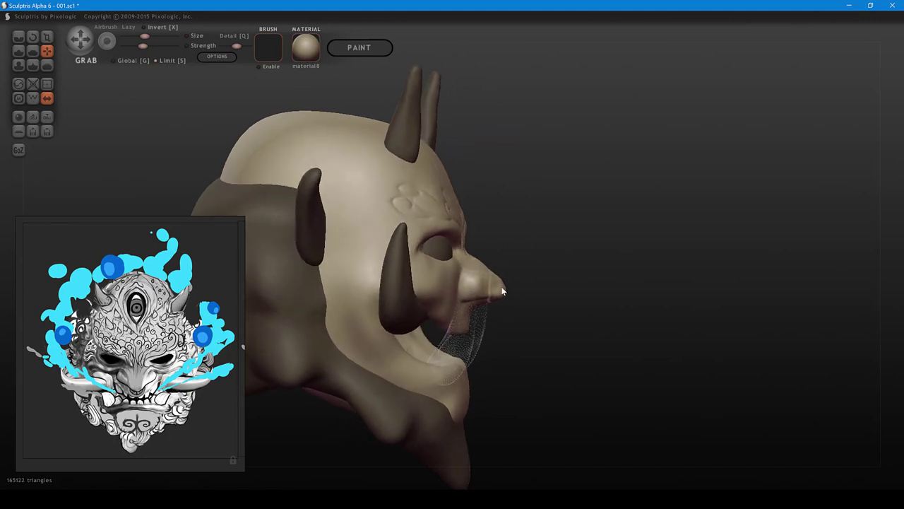
{"action": "scroll", "coordinate": [503, 294], "scroll_direction": "down", "scroll_amount": 2}
{"action": "left_click_drag", "start_coordinate": [499, 289], "coordinate": [498, 282]}
{"action": "right_click_drag", "start_coordinate": [498, 281], "coordinate": [486, 282]}
{"action": "left_click_drag", "start_coordinate": [486, 284], "coordinate": [485, 279]}
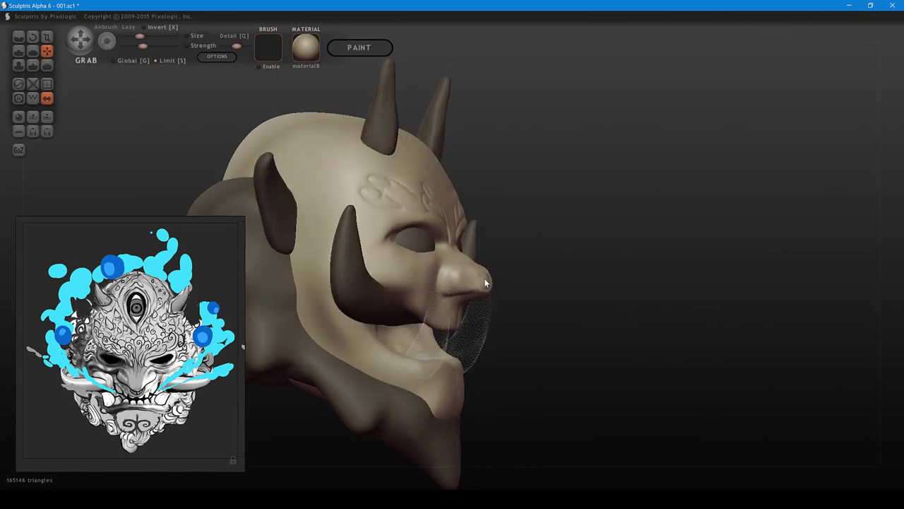
- Pull the nostril wings outward and up with the Grab brush
{"action": "right_click_drag", "start_coordinate": [486, 283], "coordinate": [438, 266]}
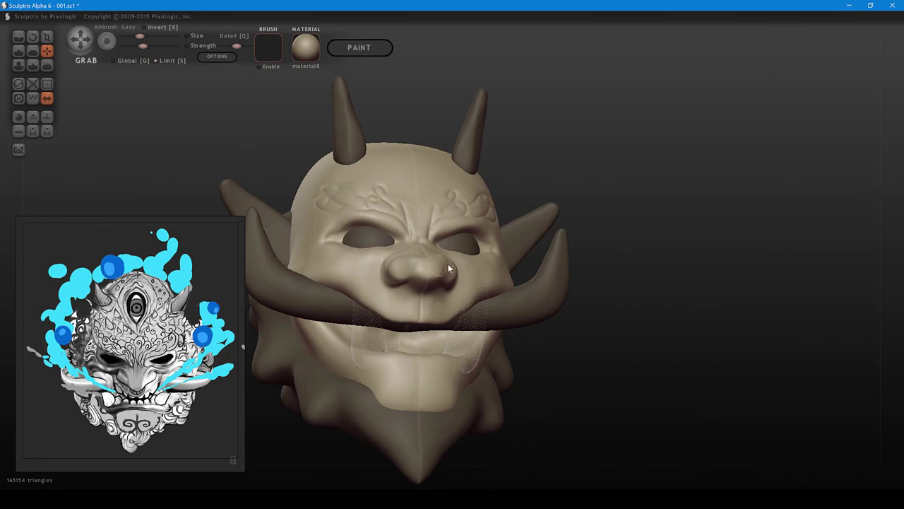
{"action": "right_click_drag", "start_coordinate": [448, 268], "coordinate": [448, 292]}
{"action": "left_click_drag", "start_coordinate": [448, 292], "coordinate": [457, 274]}
{"action": "mouse_move", "coordinate": [459, 274]}
{"action": "right_mouse_down"}
{"action": "mouse_move", "coordinate": [478, 251]}
{"action": "mouse_move", "coordinate": [425, 280]}
{"action": "mouse_move", "coordinate": [456, 229]}
{"action": "mouse_move", "coordinate": [428, 180]}
{"action": "right_mouse_up"}
- Sculpt the nostrils into the underside of the nose with a smaller Draw brush, with Clay off
{"action": "key", "text": "4"}
{"action": "right_click_drag", "start_coordinate": [432, 214], "coordinate": [423, 188]}
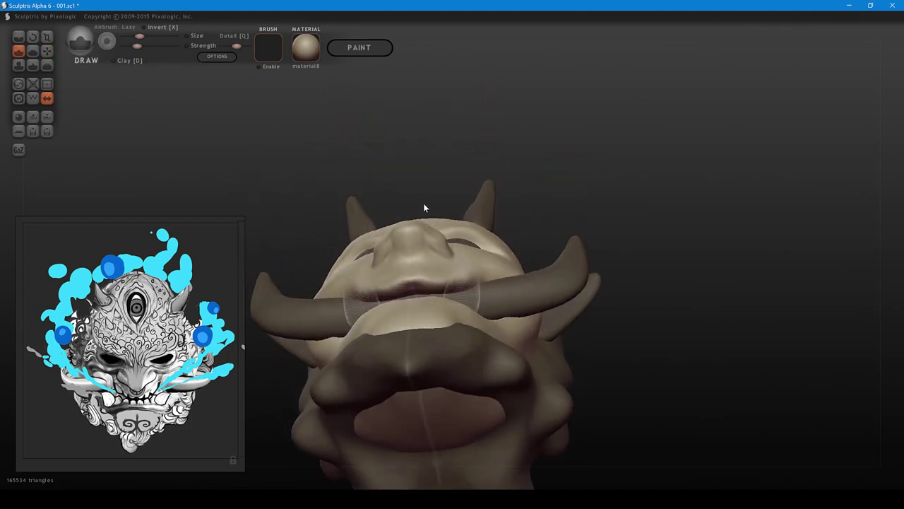
{"action": "scroll", "coordinate": [429, 250], "scroll_direction": "down", "scroll_amount": 2, "text": "shift"}
{"action": "left_click_drag", "start_coordinate": [424, 243], "coordinate": [434, 248]}
{"action": "middle_click_drag", "start_coordinate": [435, 254], "coordinate": [440, 285]}
{"action": "mouse_move", "coordinate": [446, 270]}
{"action": "right_mouse_down"}
{"action": "mouse_move", "coordinate": [455, 251]}
{"action": "mouse_move", "coordinate": [439, 286]}
{"action": "mouse_move", "coordinate": [441, 329]}
{"action": "right_mouse_up"}
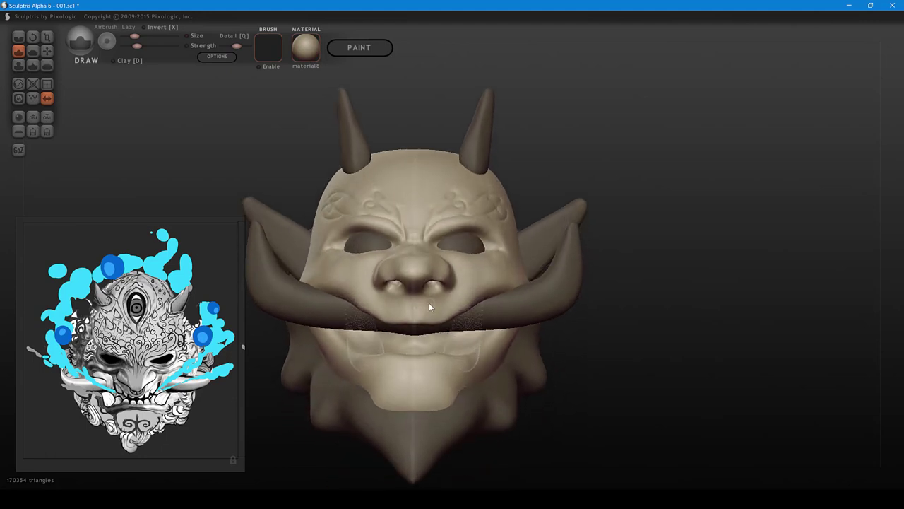
- Sculpt the philtrum between the nose and the upper lip with the Draw brush in Clay mode
{"action": "key", "text": "d"}
{"action": "left_click_drag", "start_coordinate": [414, 318], "coordinate": [416, 303]}
{"action": "mouse_move", "coordinate": [418, 305]}
{"action": "right_mouse_down"}
{"action": "mouse_move", "coordinate": [394, 309]}
{"action": "mouse_move", "coordinate": [411, 308]}
{"action": "mouse_move", "coordinate": [420, 318]}
{"action": "right_mouse_up"}
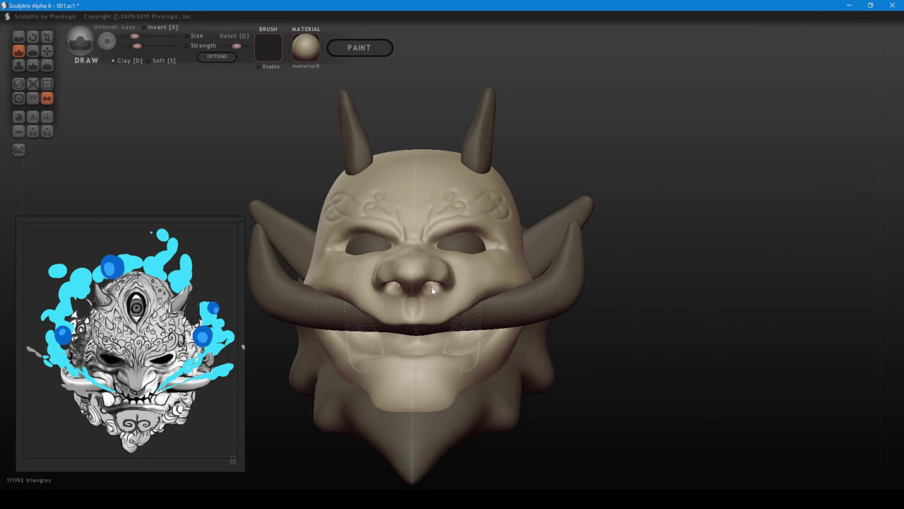
- Try a larger Crease brush on the side of the nose, undo the stroke and open the brush settings
{"action": "right_click_drag", "start_coordinate": [442, 291], "coordinate": [459, 317]}
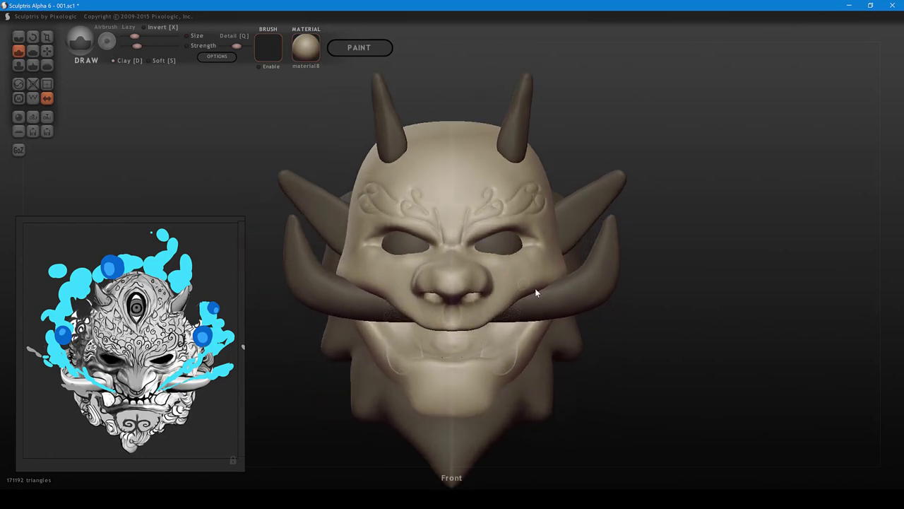
{"action": "middle_click_drag", "start_coordinate": [530, 291], "coordinate": [434, 276]}
{"action": "right_click_drag", "start_coordinate": [434, 276], "coordinate": [458, 277]}
{"action": "middle_click_drag", "start_coordinate": [523, 270], "coordinate": [479, 267]}
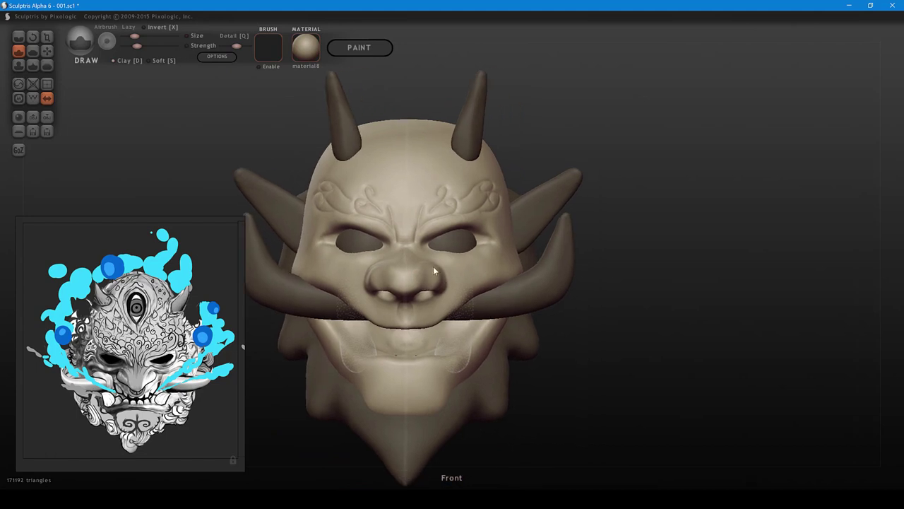
{"action": "key", "text": "g"}
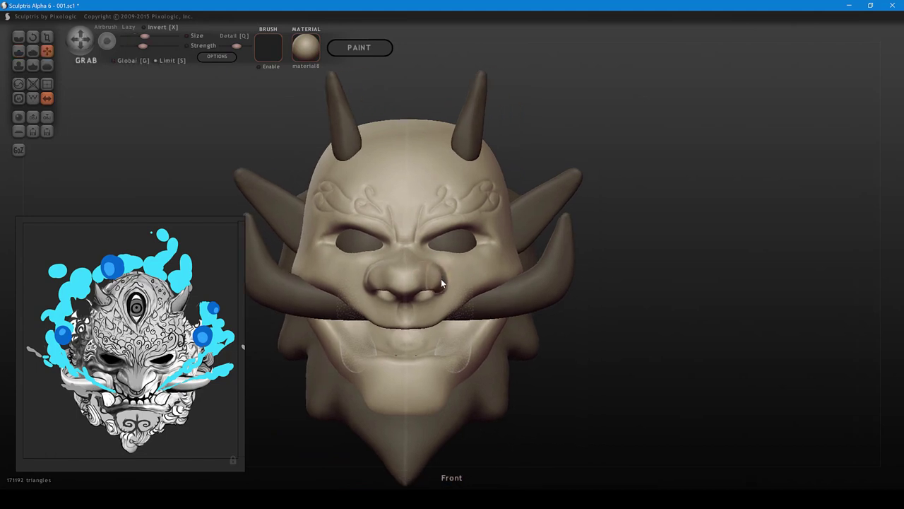
{"action": "right_click_drag", "start_coordinate": [443, 274], "coordinate": [439, 304]}
{"action": "key", "text": "c"}
{"action": "key", "text": "bracketright"}
{"action": "left_click", "coordinate": [423, 271]}
{"action": "key", "text": "ctrl+z"}
{"action": "key", "text": "space"}
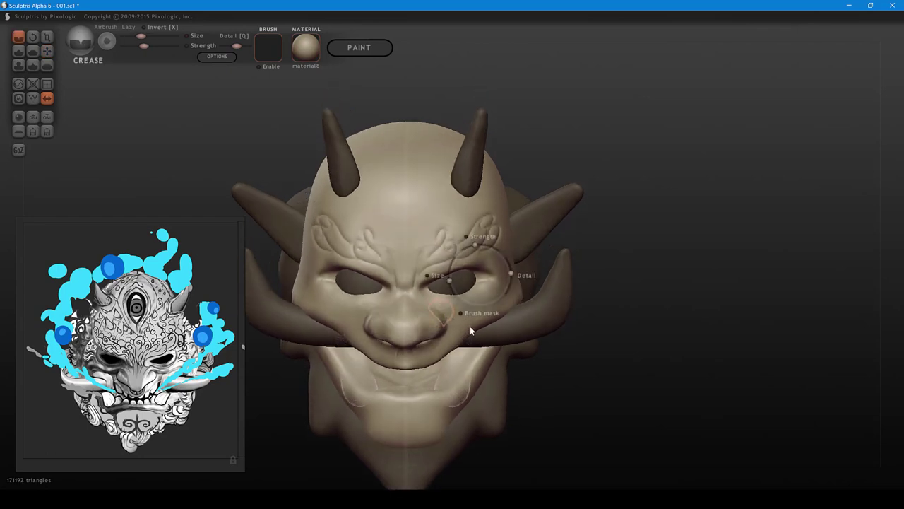
- Carve creases below the nose and along the side of the nostrils with the Crease brush
{"action": "mouse_move", "coordinate": [472, 332]}
{"action": "left_mouse_down"}
{"action": "mouse_move", "coordinate": [457, 331]}
{"action": "mouse_move", "coordinate": [458, 346]}
{"action": "left_mouse_up"}
{"action": "mouse_move", "coordinate": [456, 335]}
{"action": "right_mouse_down"}
{"action": "mouse_move", "coordinate": [452, 314]}
{"action": "mouse_move", "coordinate": [472, 273]}
{"action": "right_mouse_up"}
{"action": "mouse_move", "coordinate": [478, 263]}
{"action": "left_mouse_down"}
{"action": "mouse_move", "coordinate": [471, 273]}
{"action": "mouse_move", "coordinate": [485, 266]}
{"action": "left_mouse_up"}
{"action": "mouse_move", "coordinate": [497, 279]}
{"action": "right_mouse_down"}
{"action": "mouse_move", "coordinate": [623, 270]}
{"action": "mouse_move", "coordinate": [510, 259]}
{"action": "mouse_move", "coordinate": [441, 274]}
{"action": "right_mouse_up"}
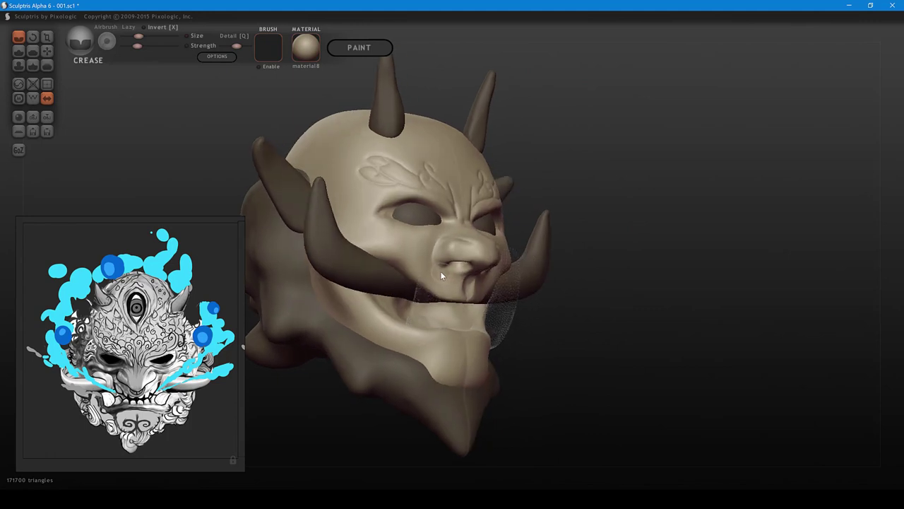
- Paint a mask over the cheeks, the upper lip and the inside of the mouth, leaving the nose unmasked
{"action": "key", "text": "m"}
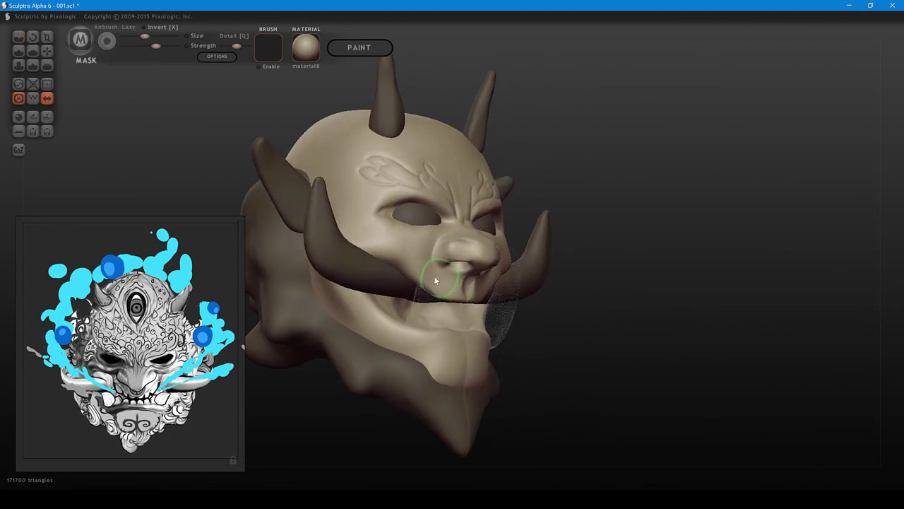
{"action": "mouse_move", "coordinate": [426, 276]}
{"action": "left_mouse_down"}
{"action": "mouse_move", "coordinate": [481, 296]}
{"action": "mouse_move", "coordinate": [401, 255]}
{"action": "mouse_move", "coordinate": [424, 283]}
{"action": "mouse_move", "coordinate": [388, 251]}
{"action": "mouse_move", "coordinate": [361, 244]}
{"action": "mouse_move", "coordinate": [458, 304]}
{"action": "left_mouse_up"}
{"action": "right_click_drag", "start_coordinate": [458, 304], "coordinate": [434, 233]}
{"action": "mouse_move", "coordinate": [435, 233]}
{"action": "left_mouse_down"}
{"action": "mouse_move", "coordinate": [399, 230]}
{"action": "mouse_move", "coordinate": [425, 246]}
{"action": "left_mouse_up"}
{"action": "right_click_drag", "start_coordinate": [424, 246], "coordinate": [411, 319]}
{"action": "mouse_move", "coordinate": [415, 317]}
{"action": "left_mouse_down"}
{"action": "mouse_move", "coordinate": [445, 312]}
{"action": "mouse_move", "coordinate": [399, 328]}
{"action": "mouse_move", "coordinate": [450, 338]}
{"action": "mouse_move", "coordinate": [375, 315]}
{"action": "mouse_move", "coordinate": [476, 343]}
{"action": "mouse_move", "coordinate": [408, 329]}
{"action": "left_mouse_up"}
{"action": "right_click_drag", "start_coordinate": [407, 328], "coordinate": [444, 366]}
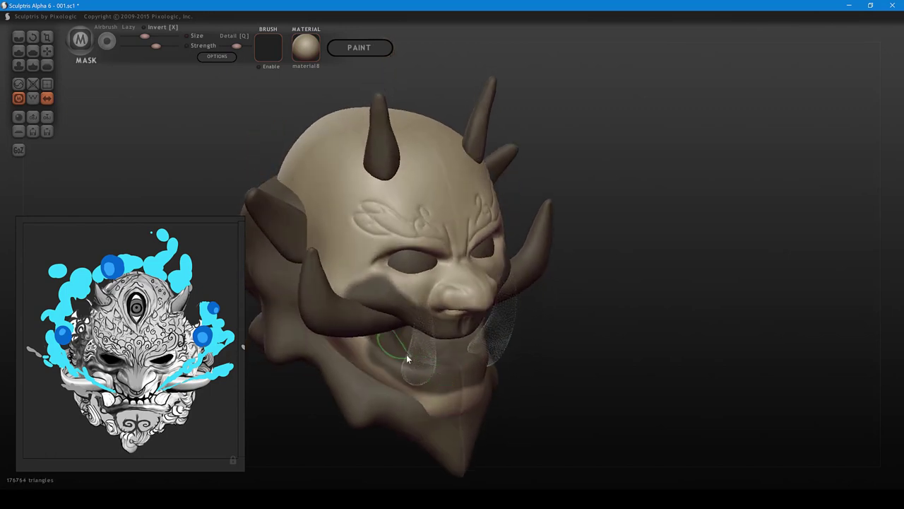
{"action": "left_click_drag", "start_coordinate": [406, 354], "coordinate": [367, 346]}
- Pull the nose tip forward and down in side view with a large Grab brush
{"action": "mouse_move", "coordinate": [499, 321]}
{"action": "right_mouse_down"}
{"action": "mouse_move", "coordinate": [488, 269]}
{"action": "mouse_move", "coordinate": [558, 263]}
{"action": "right_mouse_up"}
{"action": "key", "text": "6"}
{"action": "scroll", "coordinate": [488, 267], "scroll_direction": "up", "scroll_amount": 3}
{"action": "left_click_drag", "start_coordinate": [528, 262], "coordinate": [541, 281]}
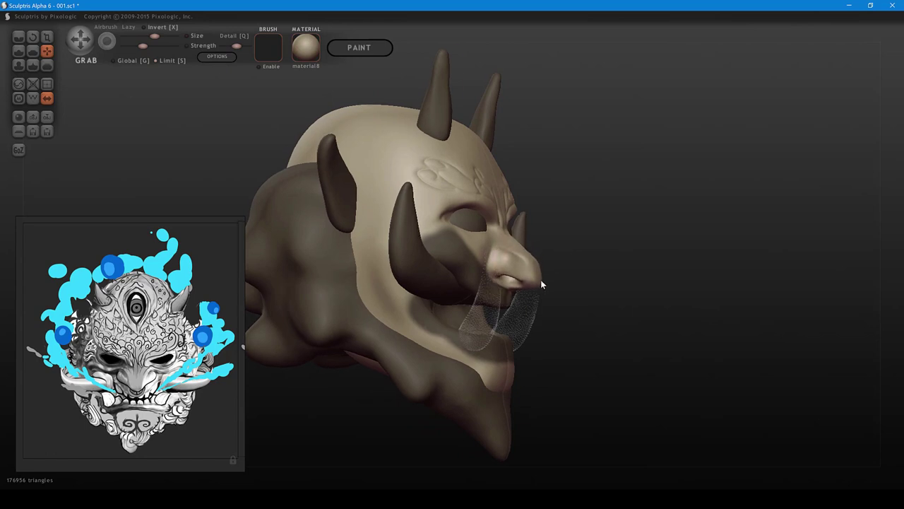
{"action": "mouse_move", "coordinate": [541, 281]}
{"action": "right_mouse_down", "text": "shift"}
{"action": "mouse_move", "coordinate": [567, 276]}
{"action": "mouse_move", "coordinate": [417, 287]}
{"action": "right_mouse_up", "text": "shift"}
{"action": "right_click_drag", "start_coordinate": [506, 290], "coordinate": [459, 305], "text": "shift"}
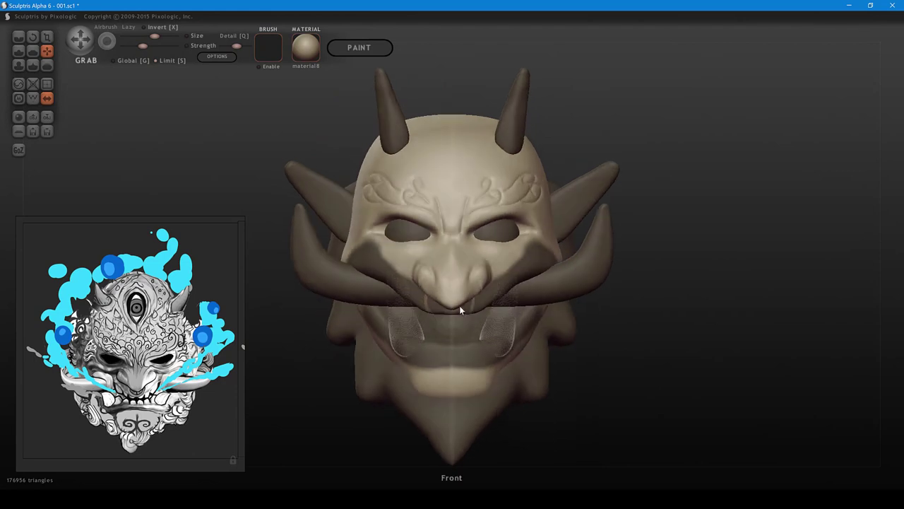
- Raise and widen the nostril wings symmetrically from the front with a smaller Grab brush
{"action": "scroll", "coordinate": [462, 301], "scroll_direction": "down", "scroll_amount": 3, "text": "shift"}
{"action": "mouse_move", "coordinate": [464, 301]}
{"action": "left_mouse_down"}
{"action": "mouse_move", "coordinate": [494, 269]}
{"action": "mouse_move", "coordinate": [477, 260]}
{"action": "left_mouse_up"}
{"action": "scroll", "coordinate": [487, 271], "scroll_direction": "up", "scroll_amount": 1, "text": "shift"}
{"action": "scroll", "coordinate": [467, 272], "scroll_direction": "up", "scroll_amount": 1, "text": "shift"}
{"action": "scroll", "coordinate": [473, 261], "scroll_direction": "down", "scroll_amount": 1, "text": "shift"}
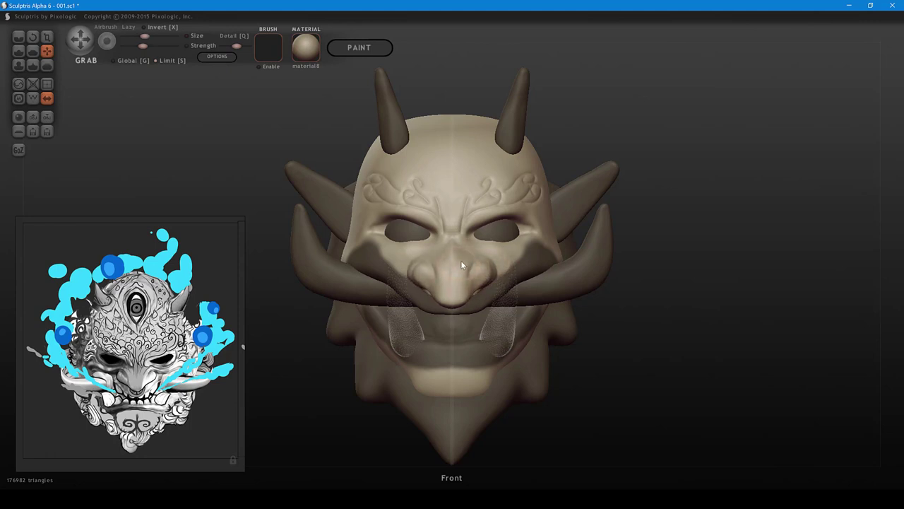
{"action": "mouse_move", "coordinate": [486, 278]}
{"action": "left_mouse_down"}
{"action": "mouse_move", "coordinate": [496, 273]}
{"action": "mouse_move", "coordinate": [488, 258]}
{"action": "mouse_move", "coordinate": [500, 267]}
{"action": "left_mouse_up"}
{"action": "scroll", "coordinate": [489, 261], "scroll_direction": "down", "scroll_amount": 1, "text": "shift"}
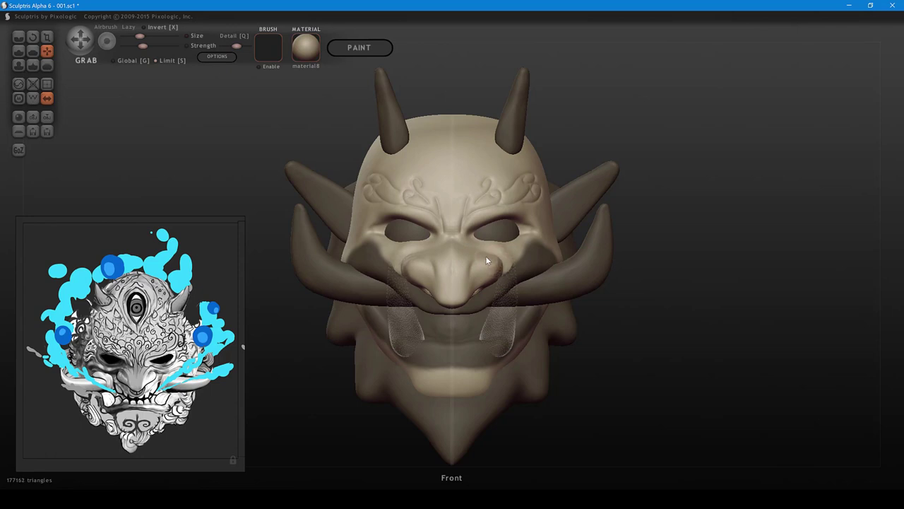
- Extend the nose tip forward in profile with the Grab brush to give it a pointed shape
{"action": "mouse_move", "coordinate": [485, 257]}
{"action": "middle_mouse_down"}
{"action": "mouse_move", "coordinate": [438, 273]}
{"action": "mouse_move", "coordinate": [351, 264]}
{"action": "mouse_move", "coordinate": [335, 294]}
{"action": "middle_mouse_up"}
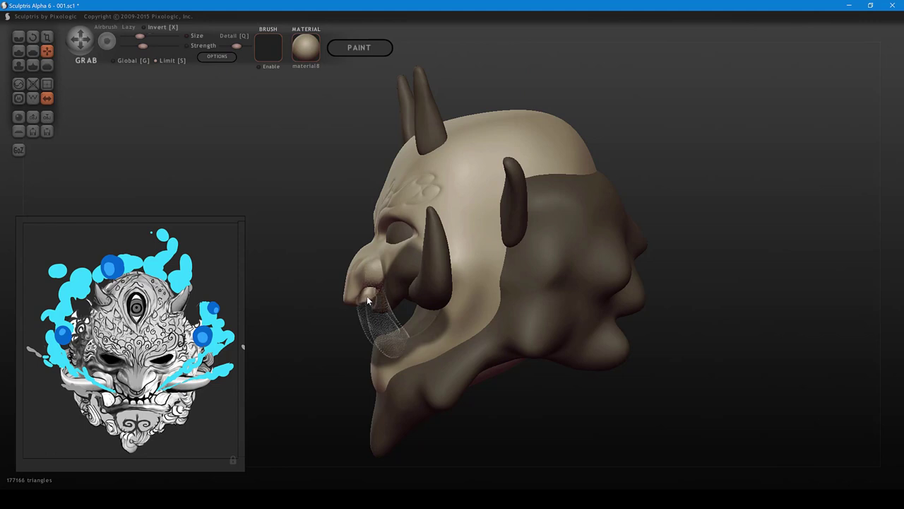
{"action": "mouse_move", "coordinate": [367, 301]}
{"action": "left_mouse_down"}
{"action": "mouse_move", "coordinate": [349, 299]}
{"action": "mouse_move", "coordinate": [351, 274]}
{"action": "mouse_move", "coordinate": [342, 294]}
{"action": "left_mouse_up"}
{"action": "scroll", "coordinate": [365, 301], "scroll_direction": "up", "scroll_amount": 2}
{"action": "scroll", "coordinate": [363, 258], "scroll_direction": "down", "scroll_amount": 1}
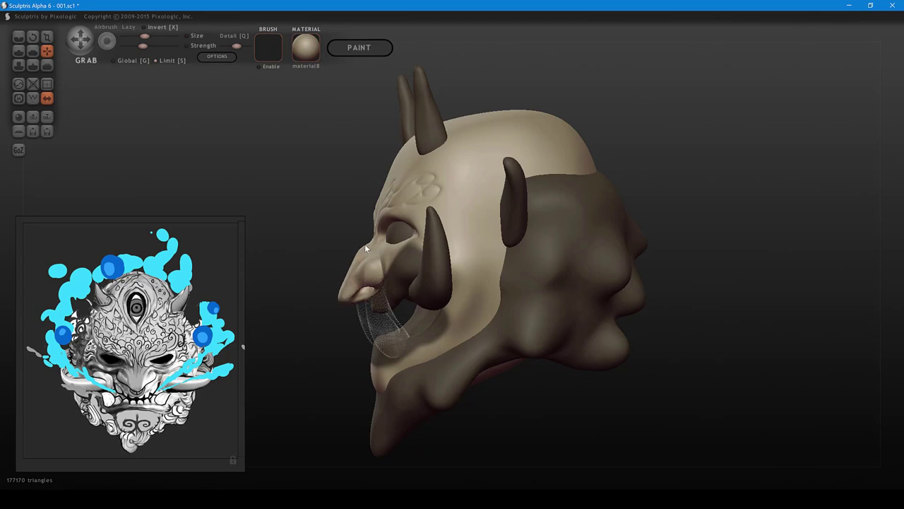
- Nudge the nose bridge and inner brow in profile, and adjust the outer nostril wings with Grab
{"action": "left_click_drag", "start_coordinate": [384, 226], "coordinate": [377, 224]}
{"action": "right_click_drag", "start_coordinate": [382, 223], "coordinate": [421, 211]}
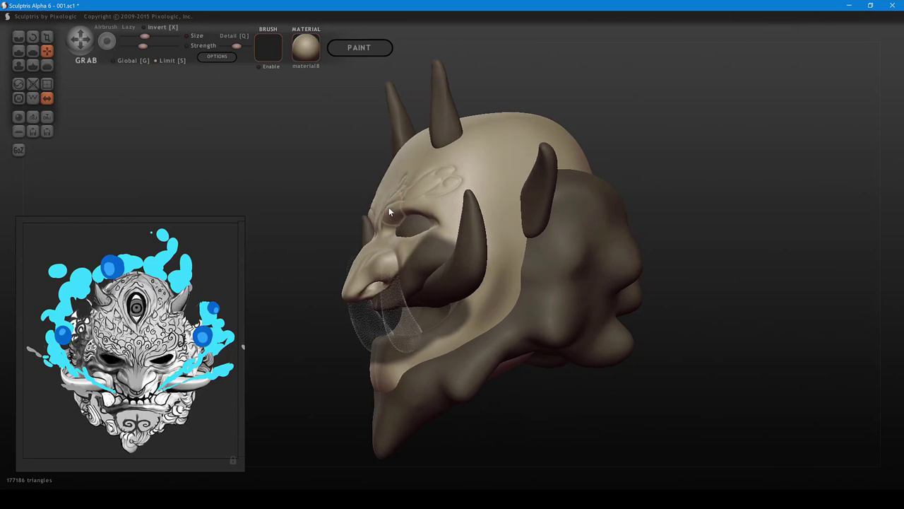
{"action": "left_click_drag", "start_coordinate": [390, 211], "coordinate": [389, 214]}
{"action": "right_click_drag", "start_coordinate": [378, 237], "coordinate": [564, 251]}
{"action": "left_click_drag", "start_coordinate": [504, 265], "coordinate": [499, 260]}
{"action": "right_click_drag", "start_coordinate": [499, 260], "coordinate": [524, 254]}
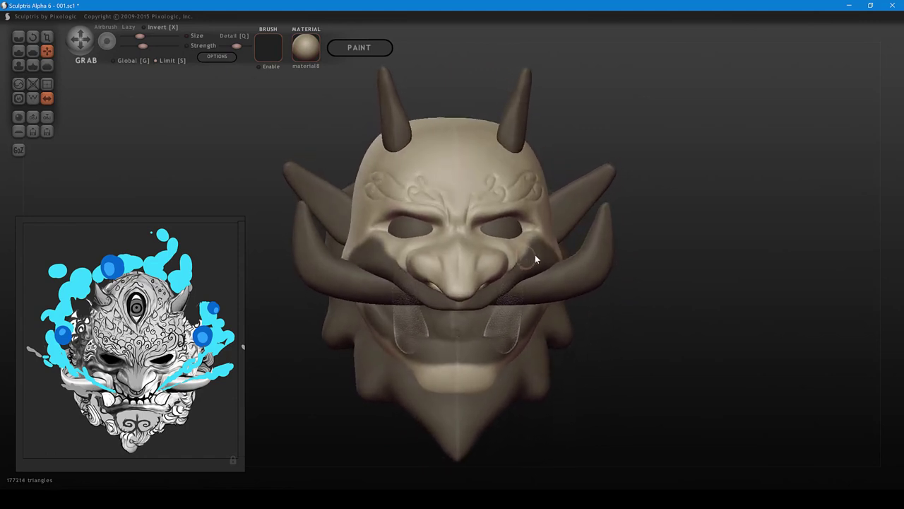
- Invert the mask and pull the middle of the upper lip slightly downward with Grab
{"action": "left_click", "coordinate": [668, 210], "text": "ctrl"}
{"action": "right_click_drag", "start_coordinate": [666, 235], "coordinate": [670, 220], "text": "alt"}
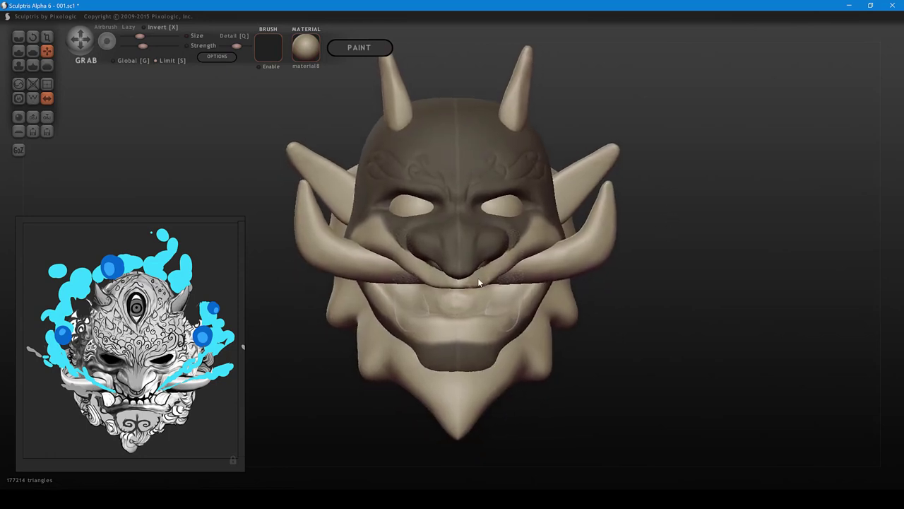
{"action": "mouse_move", "coordinate": [478, 279]}
{"action": "left_mouse_down"}
{"action": "mouse_move", "coordinate": [465, 286]}
{"action": "mouse_move", "coordinate": [480, 289]}
{"action": "left_mouse_up"}
{"action": "scroll", "coordinate": [466, 284], "scroll_direction": "up", "scroll_amount": 1, "text": "shift"}
{"action": "scroll", "coordinate": [479, 284], "scroll_direction": "down", "scroll_amount": 1, "text": "shift"}
- Flatten the upper lip from its centre out along both edges with the Flatten brush, working from below
{"action": "mouse_move", "coordinate": [466, 287]}
{"action": "middle_mouse_down"}
{"action": "mouse_move", "coordinate": [498, 209]}
{"action": "mouse_move", "coordinate": [516, 192]}
{"action": "mouse_move", "coordinate": [504, 215]}
{"action": "mouse_move", "coordinate": [549, 216]}
{"action": "mouse_move", "coordinate": [474, 247]}
{"action": "mouse_move", "coordinate": [458, 230]}
{"action": "mouse_move", "coordinate": [464, 261]}
{"action": "mouse_move", "coordinate": [453, 181]}
{"action": "middle_mouse_up"}
{"action": "key", "text": "5"}
{"action": "scroll", "coordinate": [463, 262], "scroll_direction": "up", "scroll_amount": 4}
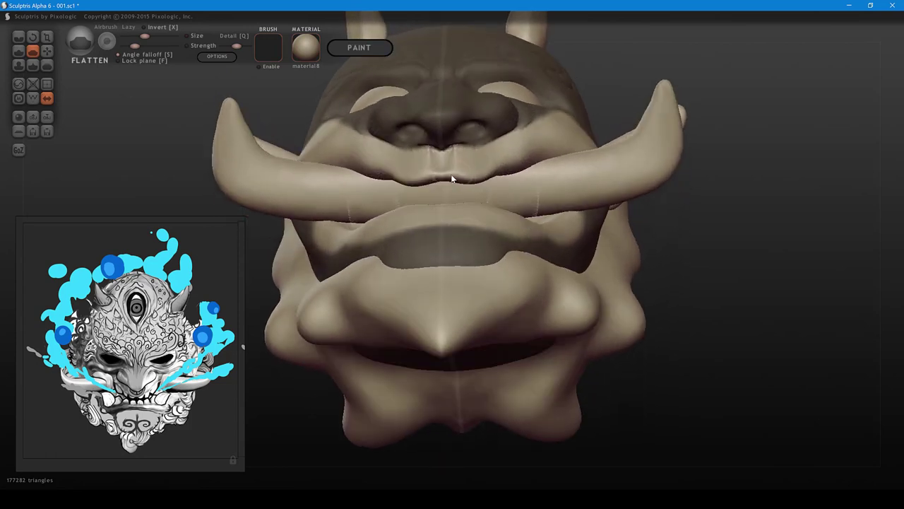
{"action": "left_click_drag", "start_coordinate": [452, 177], "coordinate": [496, 167]}
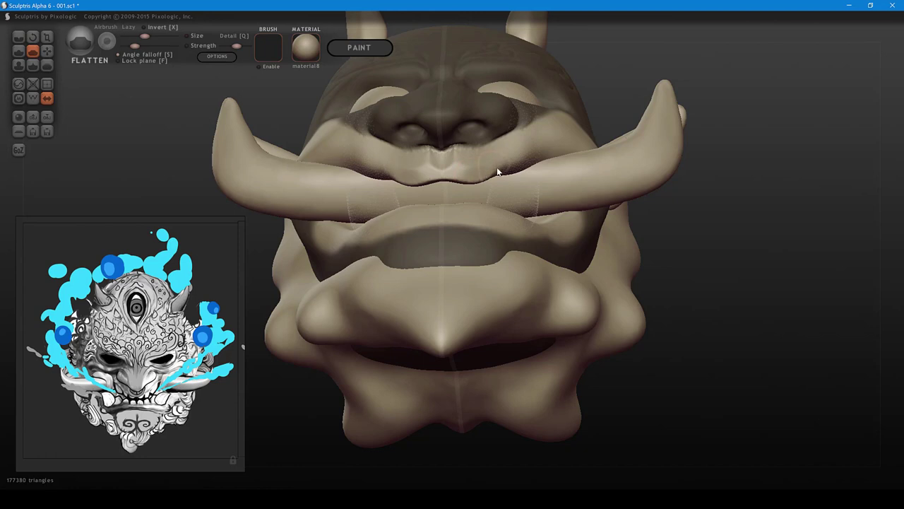
{"action": "middle_click_drag", "start_coordinate": [497, 166], "coordinate": [434, 231]}
{"action": "mouse_move", "coordinate": [435, 231]}
{"action": "left_mouse_down"}
{"action": "mouse_move", "coordinate": [523, 183]}
{"action": "mouse_move", "coordinate": [399, 246]}
{"action": "left_mouse_up"}
{"action": "mouse_move", "coordinate": [420, 245]}
{"action": "middle_mouse_down"}
{"action": "mouse_move", "coordinate": [465, 241]}
{"action": "mouse_move", "coordinate": [551, 209]}
{"action": "mouse_move", "coordinate": [589, 165]}
{"action": "middle_mouse_up"}
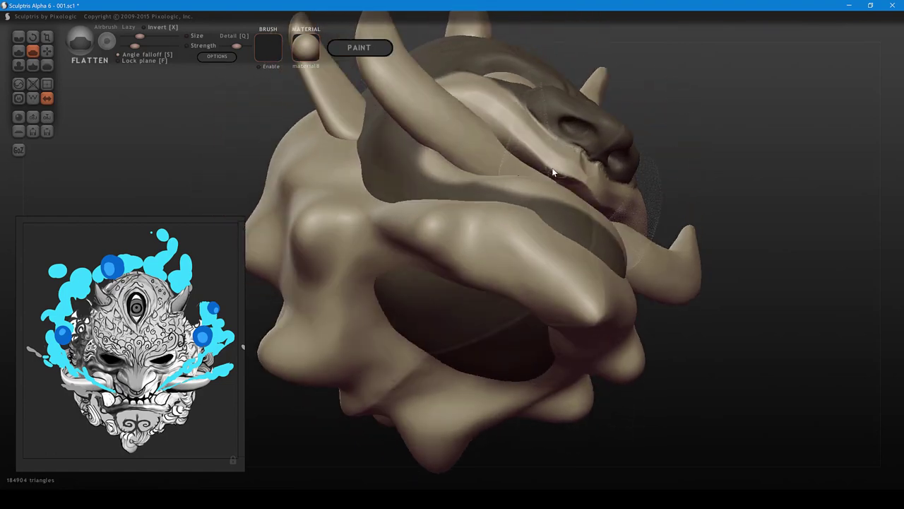
{"action": "mouse_move", "coordinate": [537, 157]}
{"action": "left_mouse_down"}
{"action": "mouse_move", "coordinate": [518, 136]}
{"action": "mouse_move", "coordinate": [609, 208]}
{"action": "left_mouse_up"}
{"action": "key", "text": "["}
{"action": "middle_click_drag", "start_coordinate": [609, 208], "coordinate": [531, 214]}
{"action": "right_click_drag", "start_coordinate": [532, 219], "coordinate": [501, 252]}
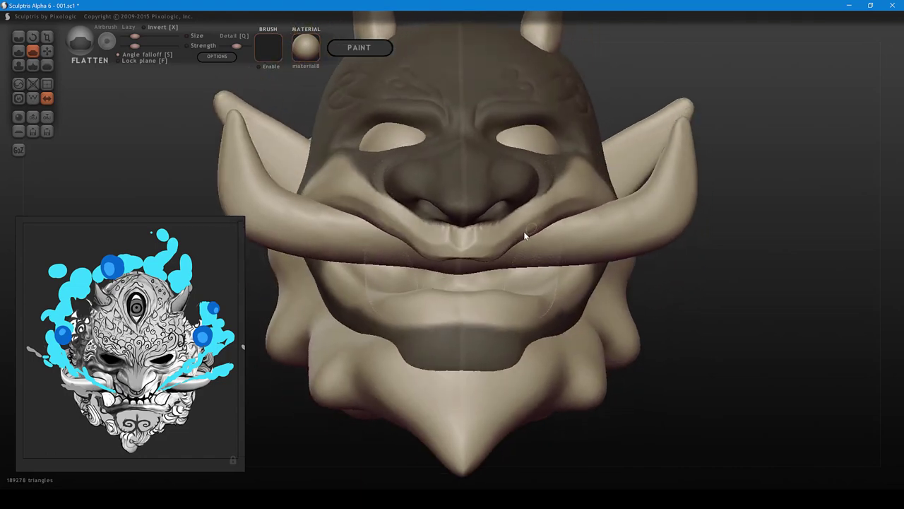
- Shift the unmasked upper lip slightly downward with an enlarged Grab brush
{"action": "right_click_drag", "start_coordinate": [561, 203], "coordinate": [529, 223]}
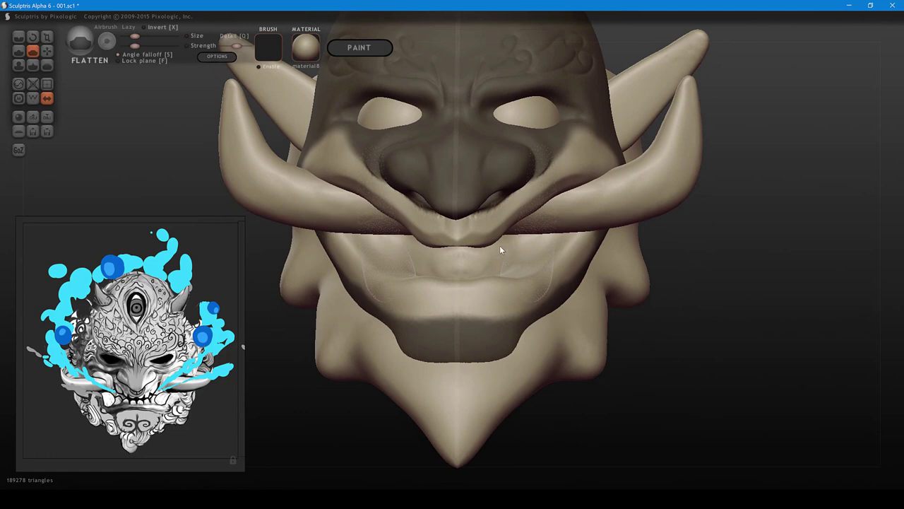
{"action": "key", "text": "g"}
{"action": "scroll", "coordinate": [482, 236], "scroll_direction": "up", "scroll_amount": 3, "text": "shift"}
{"action": "left_click_drag", "start_coordinate": [483, 230], "coordinate": [483, 233]}
{"action": "scroll", "coordinate": [487, 280], "scroll_direction": "down", "scroll_amount": 3}
{"action": "middle_click_drag", "start_coordinate": [489, 273], "coordinate": [492, 260]}
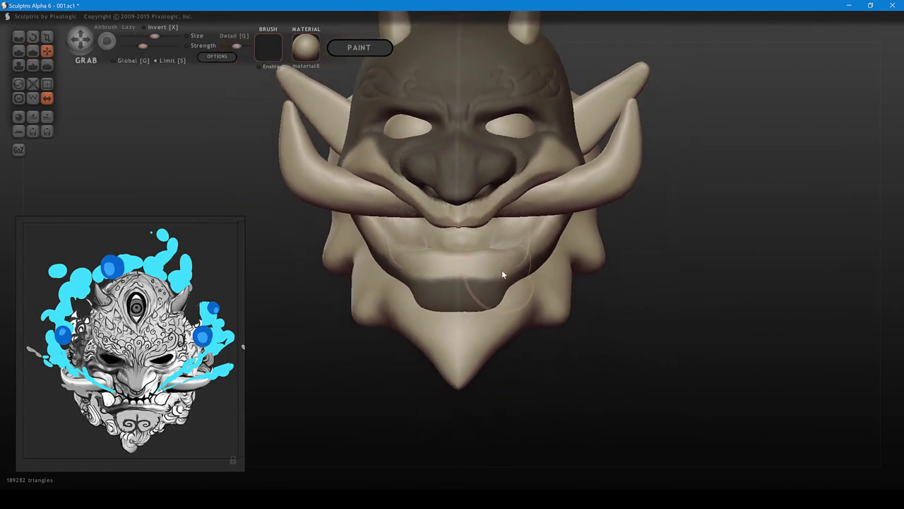
- Clear the mask from the whole model
{"action": "scroll", "coordinate": [502, 270], "scroll_direction": "down", "scroll_amount": 1, "text": "shift"}
{"action": "left_click_drag", "start_coordinate": [638, 251], "coordinate": [665, 256], "text": "ctrl"}
{"action": "scroll", "coordinate": [673, 241], "scroll_direction": "down", "scroll_amount": 1}
{"action": "middle_click_drag", "start_coordinate": [653, 215], "coordinate": [652, 245]}
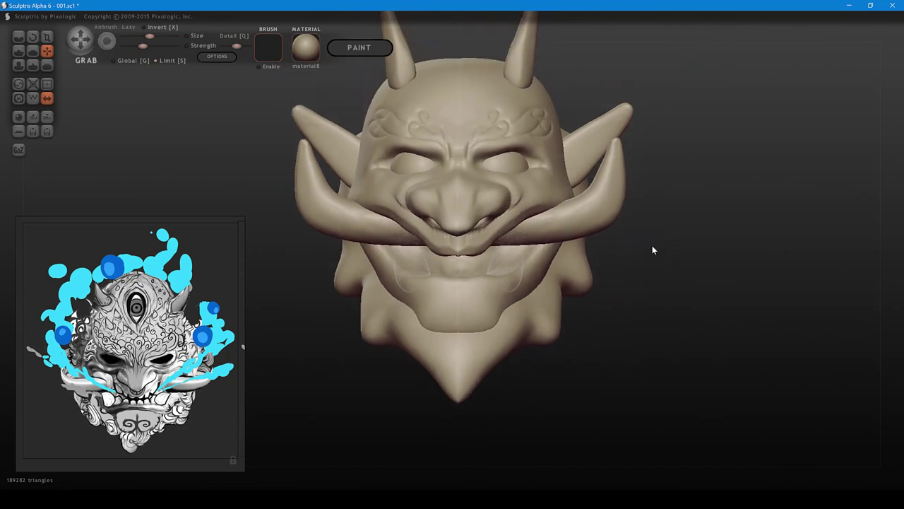
- Tuck the surface beneath the nostrils upward with a small Grab brush and smooth the rough transition to the upper lip
{"action": "scroll", "coordinate": [656, 235], "scroll_direction": "up", "scroll_amount": 4}
{"action": "left_click_drag", "start_coordinate": [684, 253], "coordinate": [635, 247]}
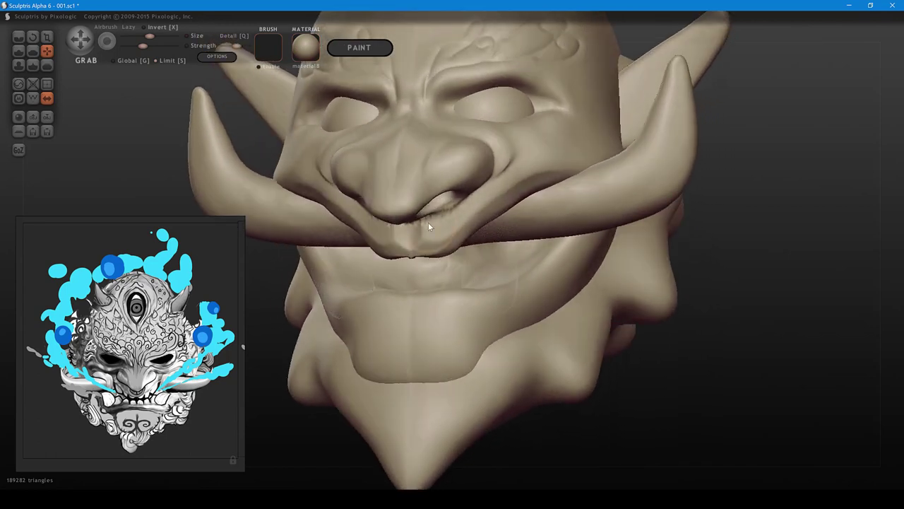
{"action": "scroll", "coordinate": [428, 223], "scroll_direction": "down", "scroll_amount": 2, "text": "shift"}
{"action": "right_click_drag", "start_coordinate": [446, 220], "coordinate": [443, 192]}
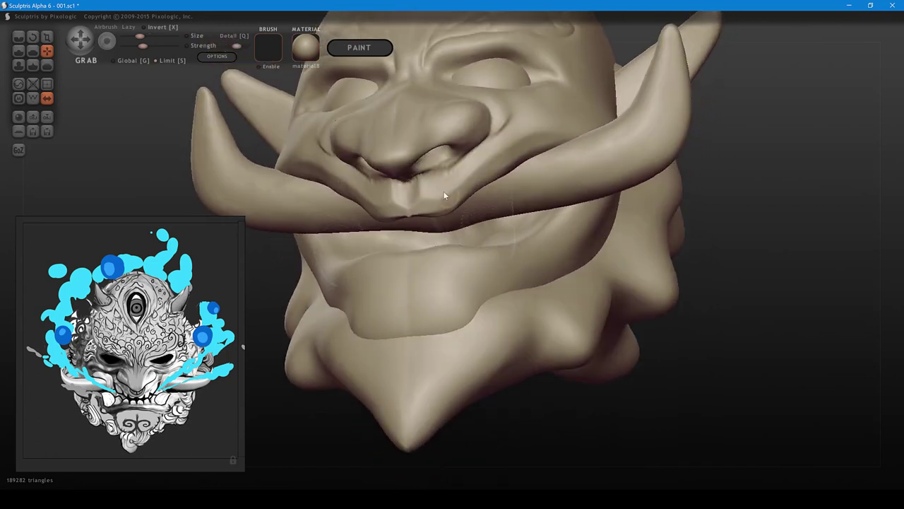
{"action": "scroll", "coordinate": [416, 181], "scroll_direction": "down", "scroll_amount": 1, "text": "shift"}
{"action": "left_click_drag", "start_coordinate": [420, 178], "coordinate": [422, 175]}
{"action": "mouse_move", "coordinate": [432, 166]}
{"action": "right_mouse_down"}
{"action": "mouse_move", "coordinate": [428, 252]}
{"action": "mouse_move", "coordinate": [421, 247]}
{"action": "right_mouse_up"}
{"action": "scroll", "coordinate": [415, 210], "scroll_direction": "up", "scroll_amount": 1, "text": "shift"}
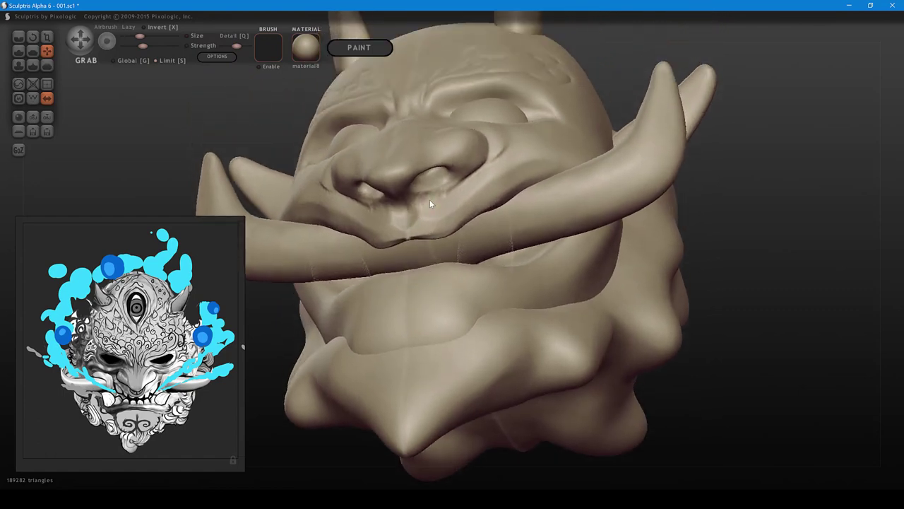
{"action": "mouse_move", "coordinate": [430, 200]}
{"action": "left_mouse_down", "text": "shift"}
{"action": "mouse_move", "coordinate": [503, 159]}
{"action": "mouse_move", "coordinate": [508, 138]}
{"action": "left_mouse_up", "text": "shift"}
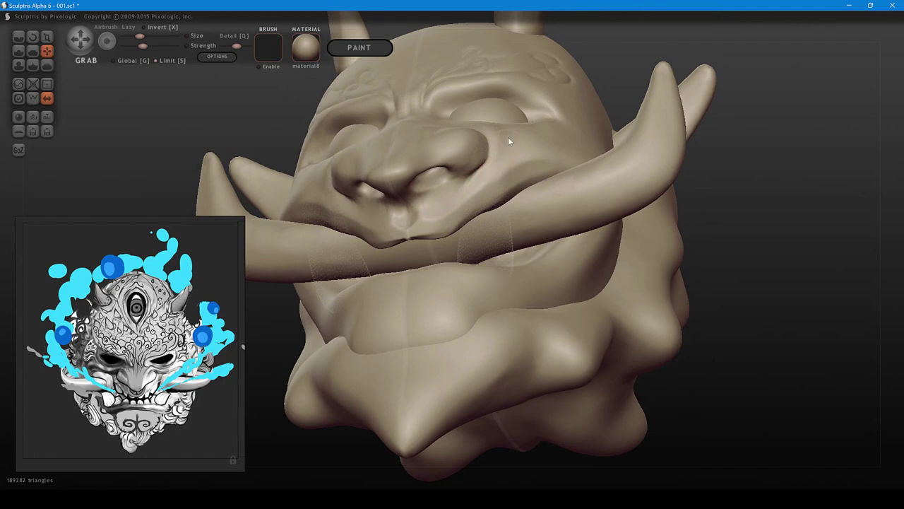
- Mask every part of the model except the face shell
{"action": "scroll", "coordinate": [538, 134], "scroll_direction": "down", "scroll_amount": 5}
{"action": "right_click_drag", "start_coordinate": [537, 138], "coordinate": [566, 207]}
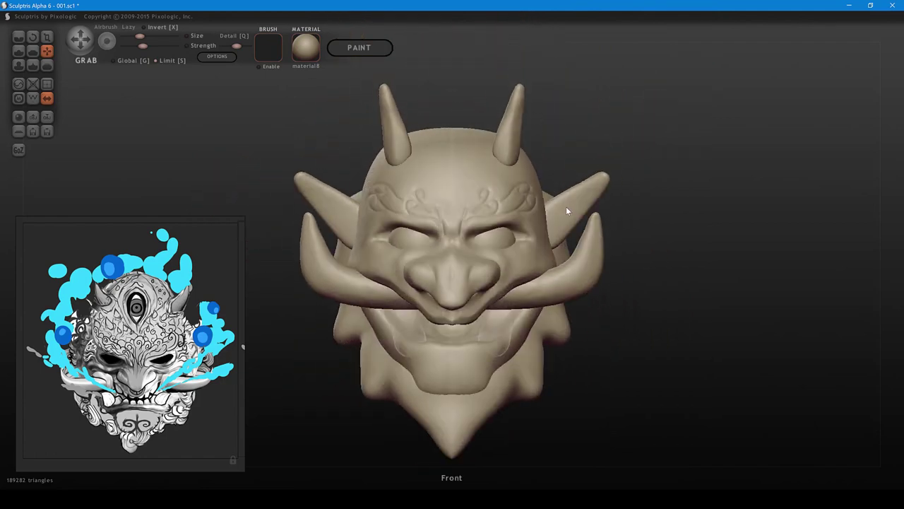
{"action": "middle_click_drag", "start_coordinate": [566, 207], "coordinate": [503, 198]}
{"action": "scroll", "coordinate": [544, 163], "scroll_direction": "up", "scroll_amount": 3}
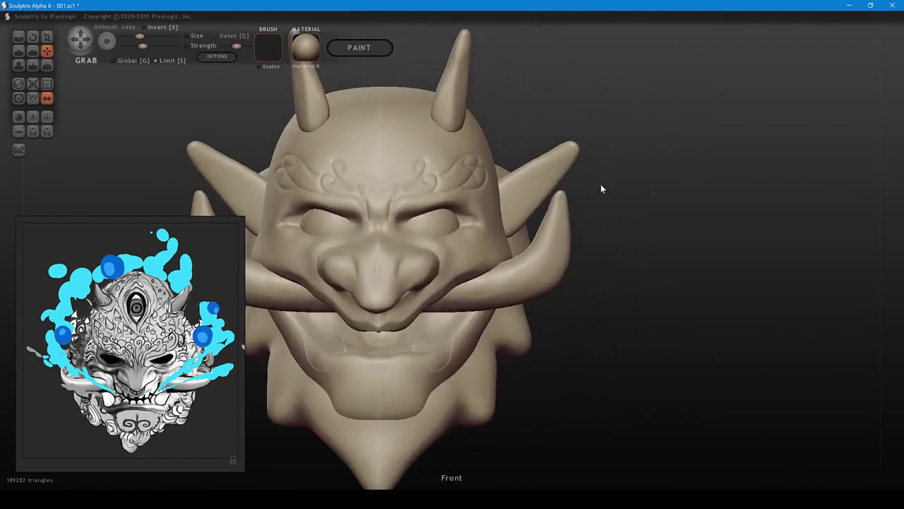
{"action": "left_click", "coordinate": [633, 177], "text": "ctrl"}
{"action": "middle_click_drag", "start_coordinate": [645, 178], "coordinate": [739, 176]}
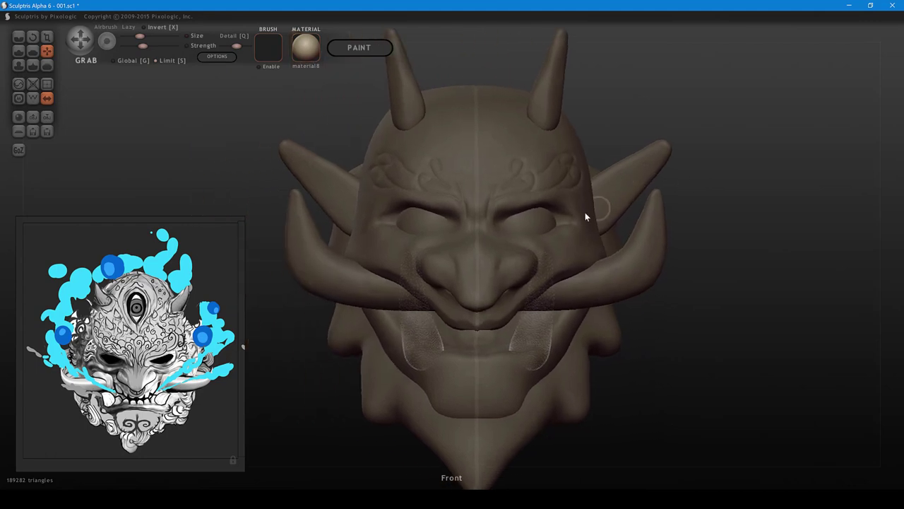
{"action": "left_click", "coordinate": [570, 223], "text": "ctrl"}
- Push the nose tip back and slightly up in profile with the Grab brush to shorten the nose
{"action": "mouse_move", "coordinate": [523, 214]}
{"action": "right_mouse_down"}
{"action": "mouse_move", "coordinate": [537, 221]}
{"action": "mouse_move", "coordinate": [471, 246]}
{"action": "mouse_move", "coordinate": [382, 254]}
{"action": "mouse_move", "coordinate": [375, 242]}
{"action": "mouse_move", "coordinate": [448, 211]}
{"action": "mouse_move", "coordinate": [529, 218]}
{"action": "mouse_move", "coordinate": [491, 211]}
{"action": "mouse_move", "coordinate": [424, 231]}
{"action": "mouse_move", "coordinate": [380, 226]}
{"action": "right_mouse_up"}
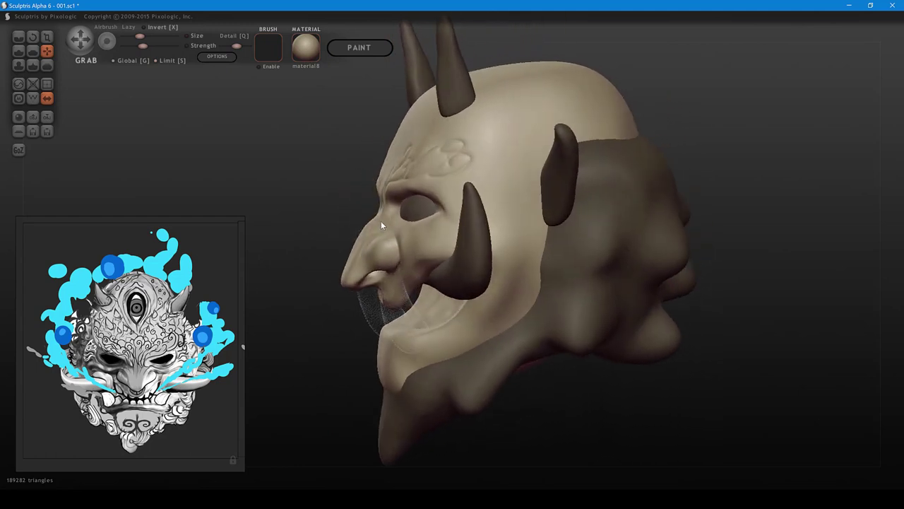
{"action": "scroll", "coordinate": [382, 224], "scroll_direction": "up", "scroll_amount": 2}
{"action": "right_click_drag", "start_coordinate": [383, 221], "coordinate": [378, 210]}
{"action": "scroll", "coordinate": [379, 209], "scroll_direction": "up", "scroll_amount": 2}
{"action": "scroll", "coordinate": [379, 208], "scroll_direction": "down", "scroll_amount": 2}
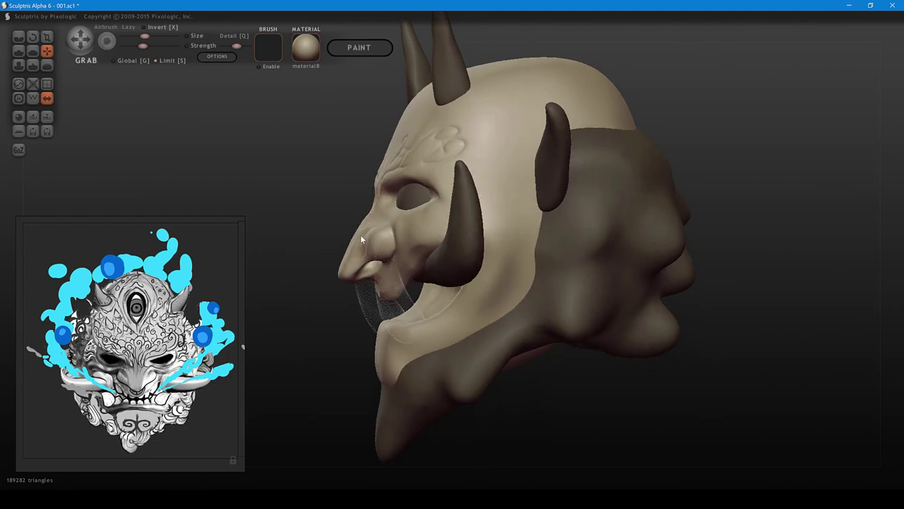
{"action": "mouse_move", "coordinate": [359, 229]}
{"action": "right_mouse_down"}
{"action": "mouse_move", "coordinate": [351, 224]}
{"action": "mouse_move", "coordinate": [350, 246]}
{"action": "right_mouse_up"}
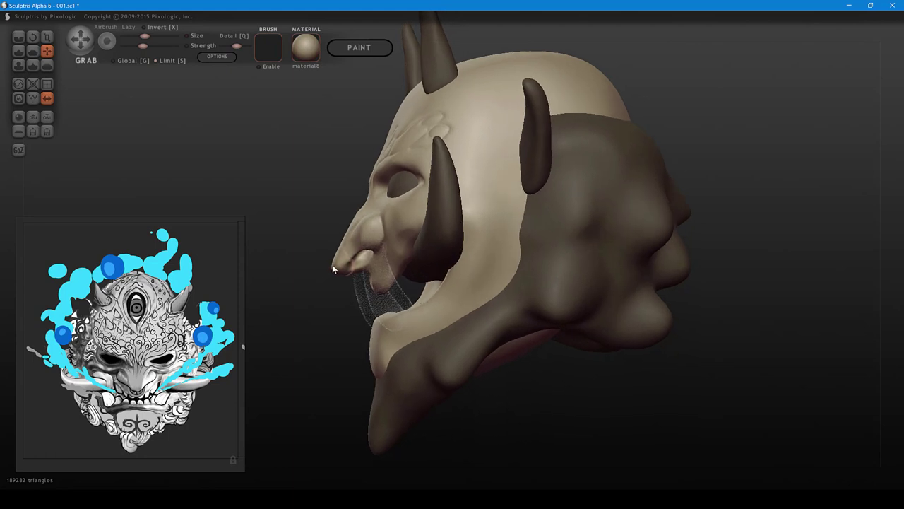
{"action": "scroll", "coordinate": [333, 265], "scroll_direction": "down", "scroll_amount": 2}
{"action": "mouse_move", "coordinate": [332, 264]}
{"action": "left_mouse_down"}
{"action": "mouse_move", "coordinate": [345, 245]}
{"action": "mouse_move", "coordinate": [356, 254]}
{"action": "left_mouse_up"}
{"action": "middle_click_drag", "start_coordinate": [359, 233], "coordinate": [576, 229]}
{"action": "scroll", "coordinate": [385, 228], "scroll_direction": "up", "scroll_amount": 1, "text": "shift"}
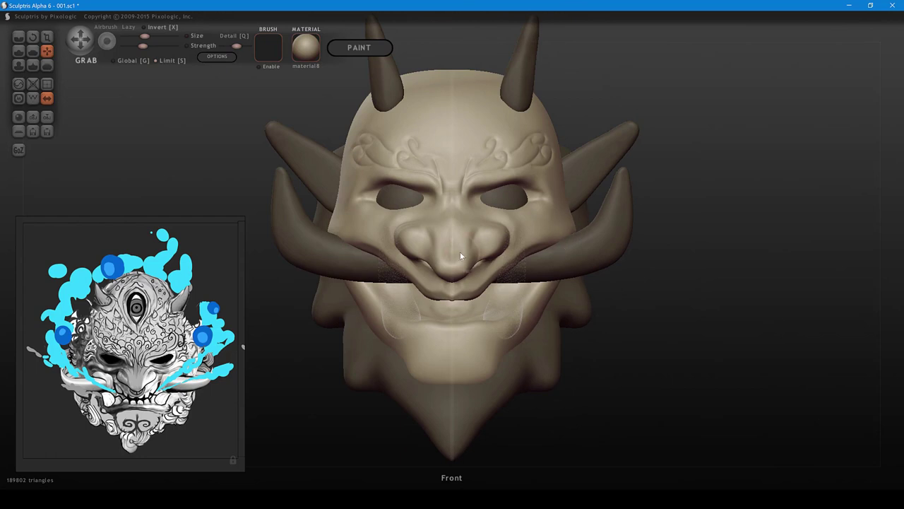
- Build up clay from the nose tip towards the bridge with the Draw brush
{"action": "key", "text": "4"}
{"action": "scroll", "coordinate": [453, 255], "scroll_direction": "up", "scroll_amount": 2, "text": "shift"}
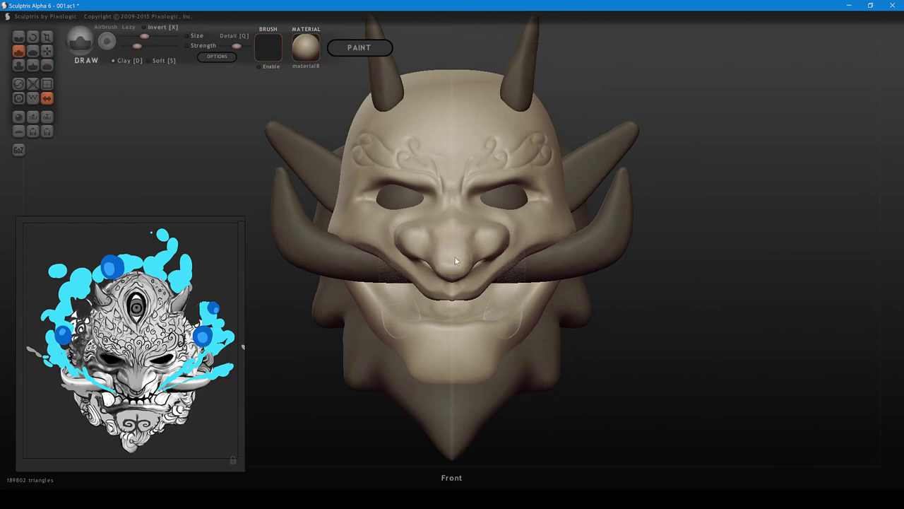
{"action": "middle_click_drag", "start_coordinate": [455, 257], "coordinate": [458, 284]}
{"action": "scroll", "coordinate": [453, 284], "scroll_direction": "down", "scroll_amount": 1, "text": "shift"}
{"action": "left_click_drag", "start_coordinate": [454, 282], "coordinate": [457, 260]}
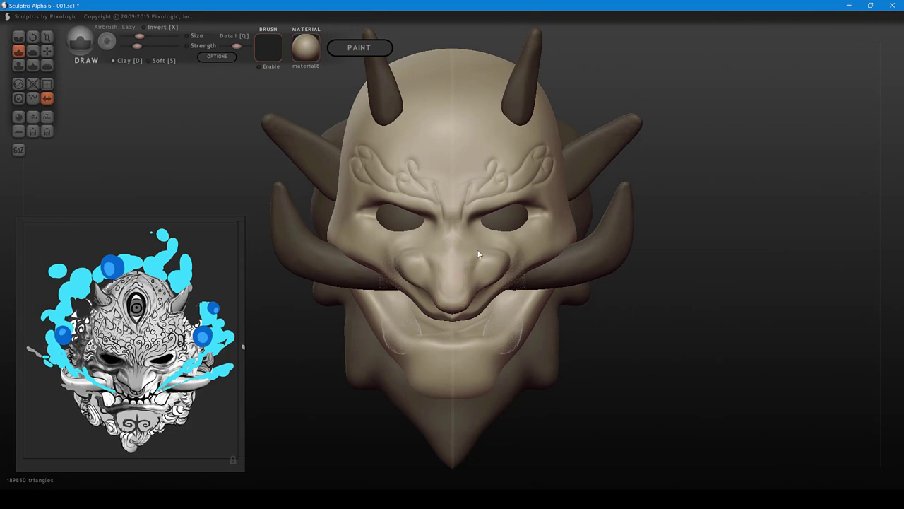
- Reshape the outer nostril wings symmetrically with a reduced Grab brush
{"action": "right_click_drag", "start_coordinate": [477, 255], "coordinate": [493, 226]}
{"action": "key", "text": "6"}
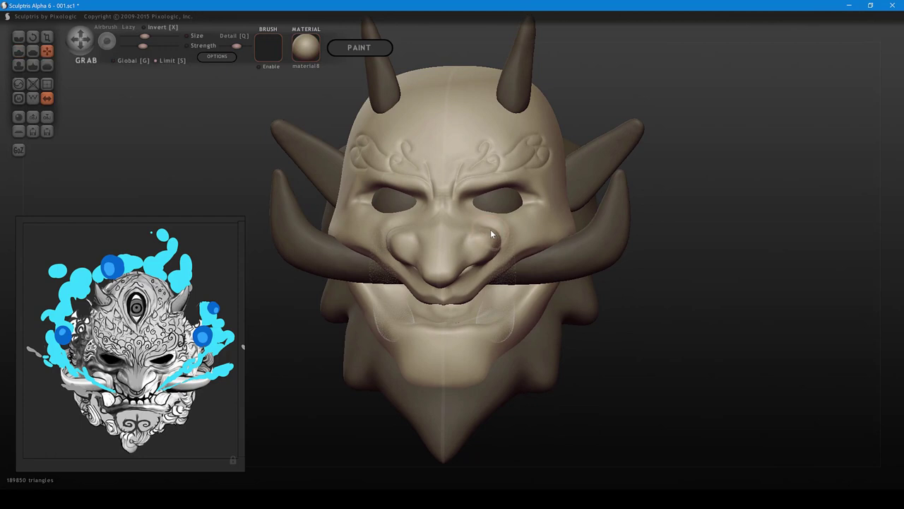
{"action": "key", "text": "["}
{"action": "mouse_move", "coordinate": [489, 228]}
{"action": "left_mouse_down"}
{"action": "mouse_move", "coordinate": [497, 232]}
{"action": "mouse_move", "coordinate": [477, 226]}
{"action": "mouse_move", "coordinate": [500, 245]}
{"action": "left_mouse_up"}
{"action": "mouse_move", "coordinate": [508, 241]}
{"action": "right_mouse_down"}
{"action": "mouse_move", "coordinate": [508, 229]}
{"action": "mouse_move", "coordinate": [536, 231]}
{"action": "mouse_move", "coordinate": [526, 204]}
{"action": "mouse_move", "coordinate": [508, 247]}
{"action": "right_mouse_up"}
- Lower the Draw brush strength and add clay along the nose bridge to define its ridge
{"action": "key", "text": "d"}
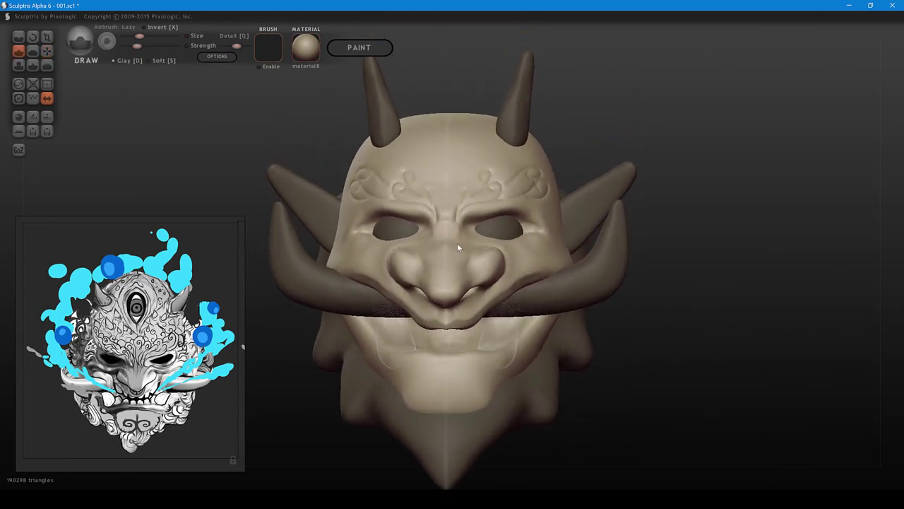
{"action": "key", "text": "space"}
{"action": "left_click_drag", "start_coordinate": [474, 270], "coordinate": [462, 262]}
{"action": "right_click_drag", "start_coordinate": [455, 253], "coordinate": [446, 269]}
{"action": "left_click", "coordinate": [457, 268]}
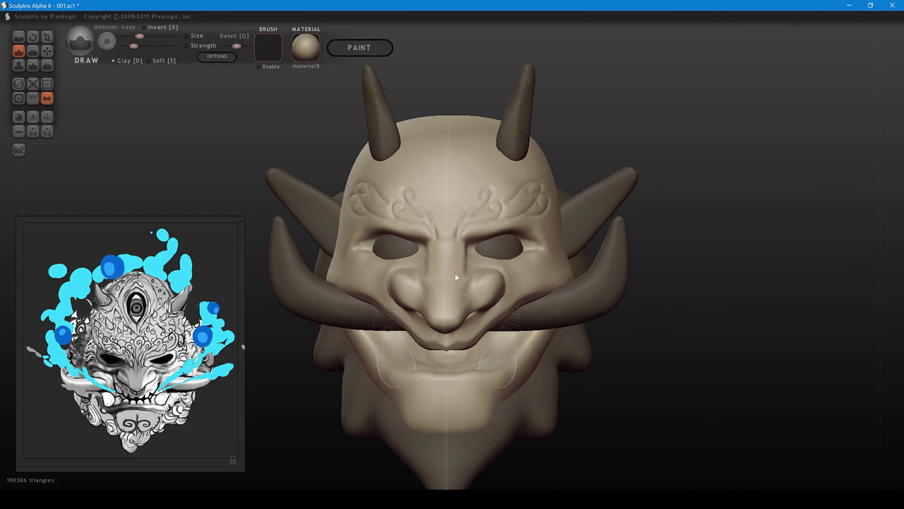
- Enlarge the Flatten brush slightly and plane the side of the nose bridge from between the eyes towards the nose tip
{"action": "mouse_move", "coordinate": [465, 266]}
{"action": "right_mouse_down"}
{"action": "mouse_move", "coordinate": [435, 279]}
{"action": "mouse_move", "coordinate": [358, 272]}
{"action": "right_mouse_up"}
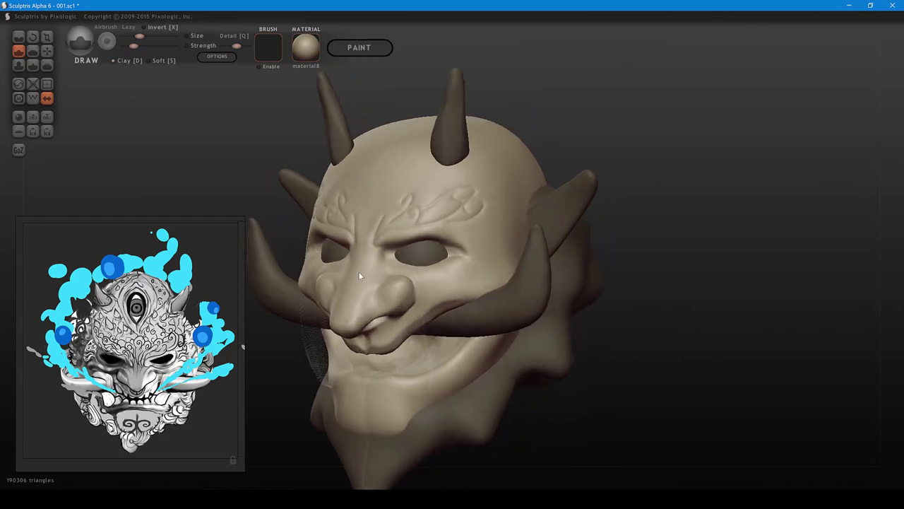
{"action": "key", "text": "5"}
{"action": "scroll", "coordinate": [359, 273], "scroll_direction": "up", "scroll_amount": 1, "text": "shift"}
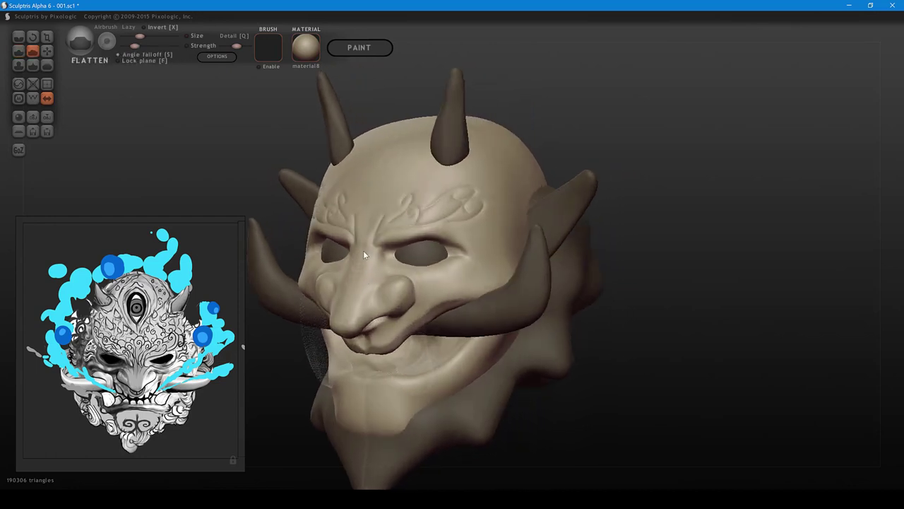
{"action": "left_click_drag", "start_coordinate": [364, 250], "coordinate": [359, 293]}
{"action": "right_click_drag", "start_coordinate": [396, 243], "coordinate": [506, 227]}
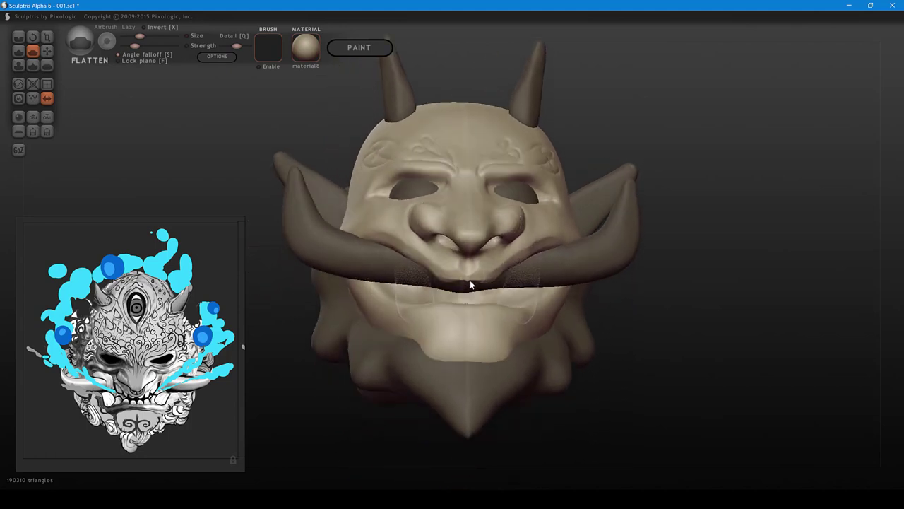
- Carve a groove up the side of the nose bridge to the inner eye corner with a reduced Crease brush
{"action": "right_click_drag", "start_coordinate": [470, 281], "coordinate": [483, 305]}
{"action": "middle_click_drag", "start_coordinate": [498, 279], "coordinate": [473, 275]}
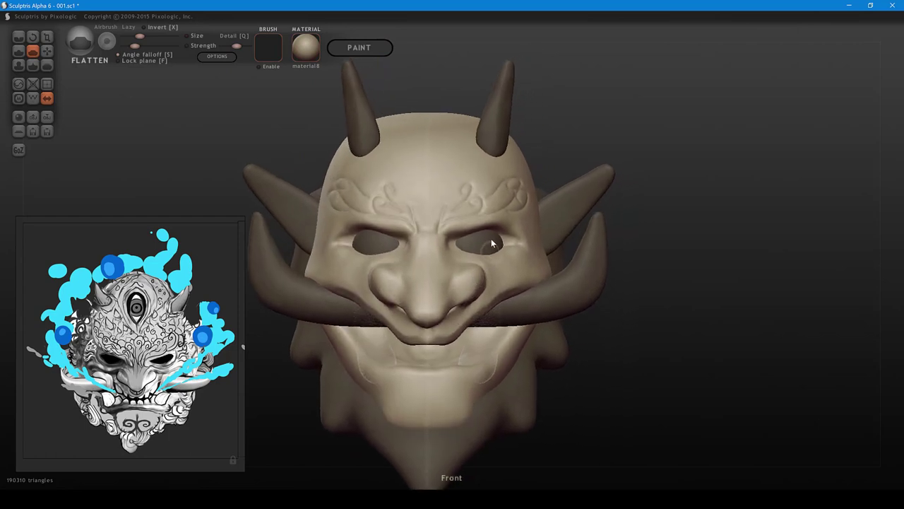
{"action": "key", "text": "1"}
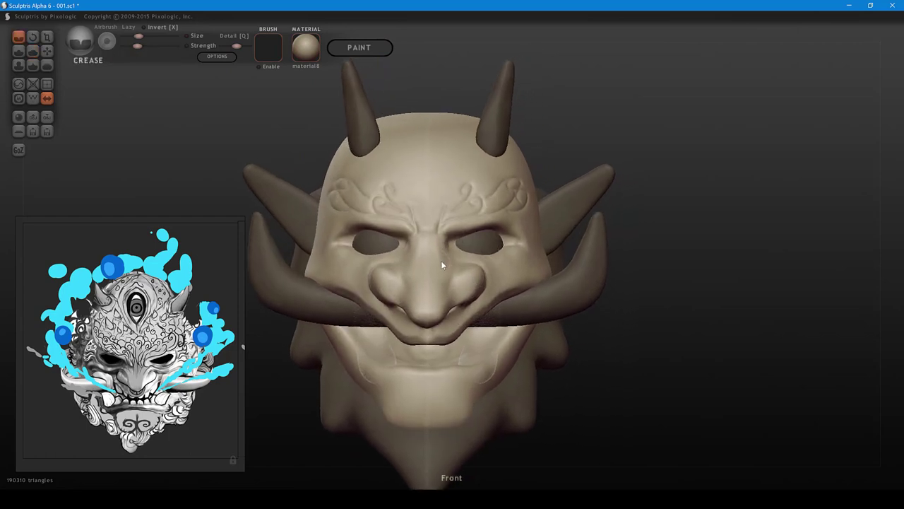
{"action": "scroll", "coordinate": [445, 272], "scroll_direction": "down", "scroll_amount": 2, "text": "shift"}
{"action": "mouse_move", "coordinate": [450, 268]}
{"action": "left_mouse_down"}
{"action": "mouse_move", "coordinate": [468, 264]}
{"action": "mouse_move", "coordinate": [440, 271]}
{"action": "mouse_move", "coordinate": [446, 240]}
{"action": "mouse_move", "coordinate": [434, 232]}
{"action": "mouse_move", "coordinate": [454, 235]}
{"action": "left_mouse_up"}
- Reshape the upper lids, outer eye corners and inner brows symmetrically with an enlarged Grab brush
{"action": "key", "text": "g"}
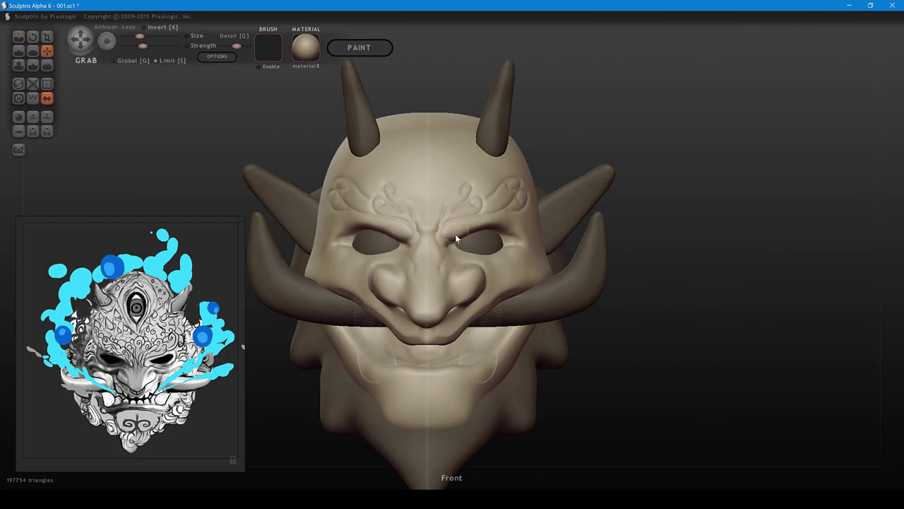
{"action": "scroll", "coordinate": [474, 227], "scroll_direction": "up", "scroll_amount": 2, "text": "shift"}
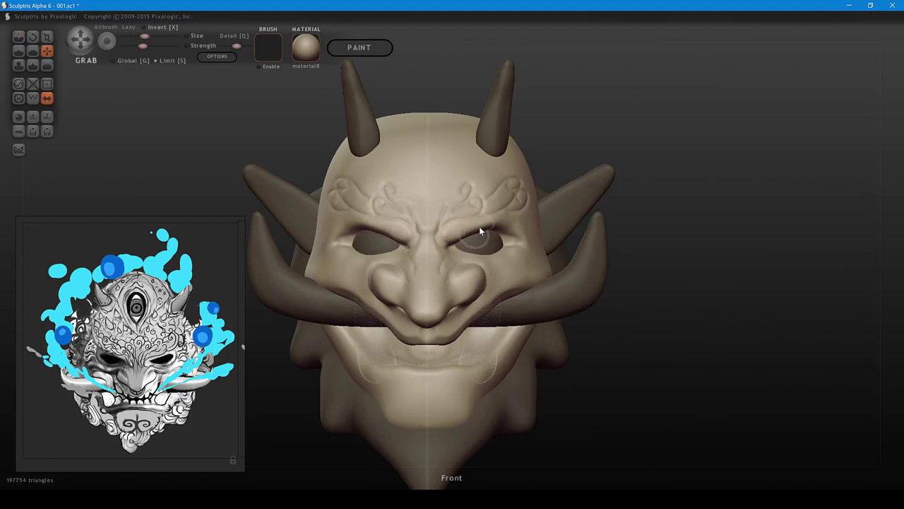
{"action": "mouse_move", "coordinate": [489, 224]}
{"action": "left_mouse_down"}
{"action": "mouse_move", "coordinate": [511, 229]}
{"action": "mouse_move", "coordinate": [510, 246]}
{"action": "left_mouse_up"}
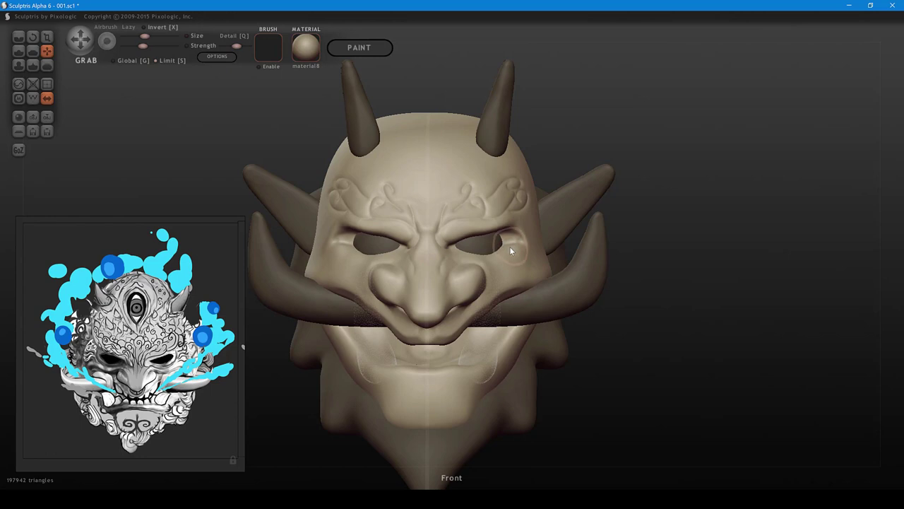
{"action": "mouse_move", "coordinate": [510, 245]}
{"action": "right_mouse_down"}
{"action": "mouse_move", "coordinate": [473, 233]}
{"action": "mouse_move", "coordinate": [350, 252]}
{"action": "right_mouse_up"}
{"action": "left_click_drag", "start_coordinate": [349, 254], "coordinate": [339, 242]}
{"action": "mouse_move", "coordinate": [339, 242]}
{"action": "right_mouse_down"}
{"action": "mouse_move", "coordinate": [432, 215]}
{"action": "mouse_move", "coordinate": [363, 253]}
{"action": "mouse_move", "coordinate": [348, 246]}
{"action": "right_mouse_up"}
- Build up clay along the brow ridge above the eyes with the Draw brush
{"action": "key", "text": "d"}
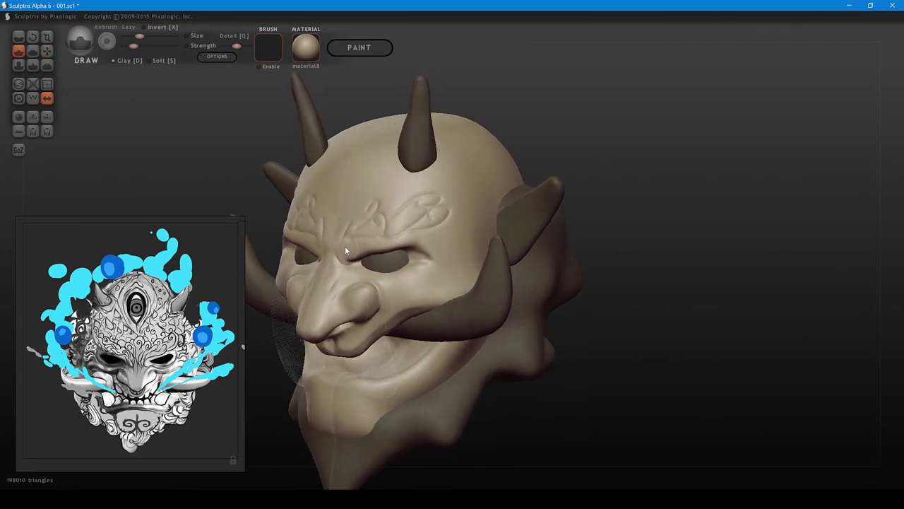
{"action": "mouse_move", "coordinate": [356, 242]}
{"action": "left_mouse_down"}
{"action": "mouse_move", "coordinate": [343, 244]}
{"action": "mouse_move", "coordinate": [412, 234]}
{"action": "left_mouse_up"}
{"action": "mouse_move", "coordinate": [422, 229]}
{"action": "right_mouse_down"}
{"action": "mouse_move", "coordinate": [377, 234]}
{"action": "mouse_move", "coordinate": [394, 228]}
{"action": "right_mouse_up"}
- Crease the underside of the inner brow down towards the eye to separate the brow bulge
{"action": "key", "text": "1"}
{"action": "left_click_drag", "start_coordinate": [364, 236], "coordinate": [390, 249]}
{"action": "key", "text": "bracketright"}
{"action": "right_click_drag", "start_coordinate": [391, 253], "coordinate": [458, 261]}
{"action": "middle_click_drag", "start_coordinate": [459, 261], "coordinate": [425, 258]}
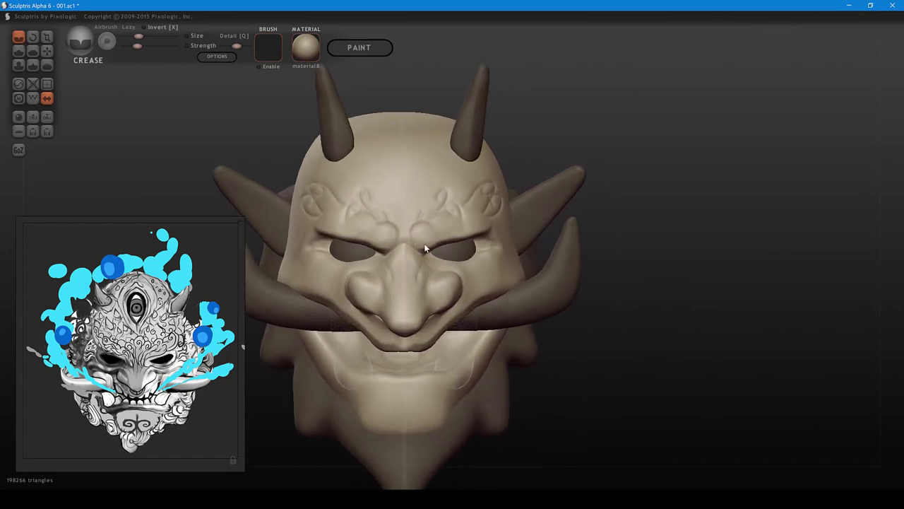
- Pull the inner brow bulges down towards the nose bridge with the Grab brush to deepen the scowl
{"action": "key", "text": "6"}
{"action": "left_click_drag", "start_coordinate": [419, 234], "coordinate": [425, 243]}
{"action": "key", "text": "1"}
{"action": "right_click_drag", "start_coordinate": [416, 261], "coordinate": [408, 266], "text": "shift"}
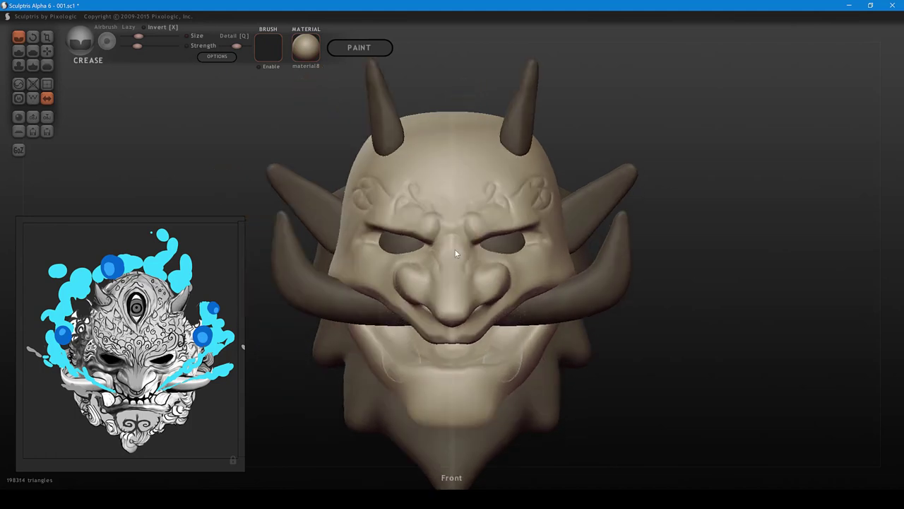
{"action": "middle_click_drag", "start_coordinate": [540, 234], "coordinate": [512, 235]}
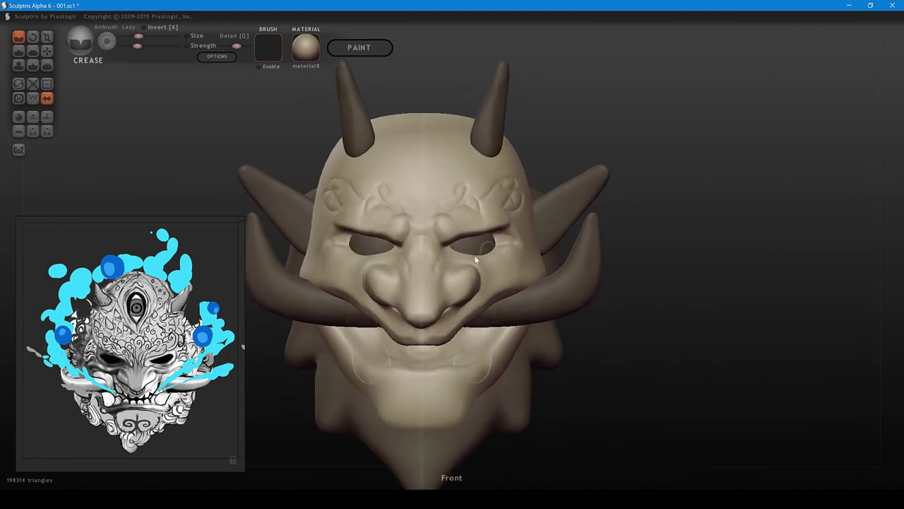
- Carve a lower eyelid fold from the side of the nose to the outer eye corner with the Crease brush
{"action": "right_click_drag", "start_coordinate": [480, 257], "coordinate": [460, 275]}
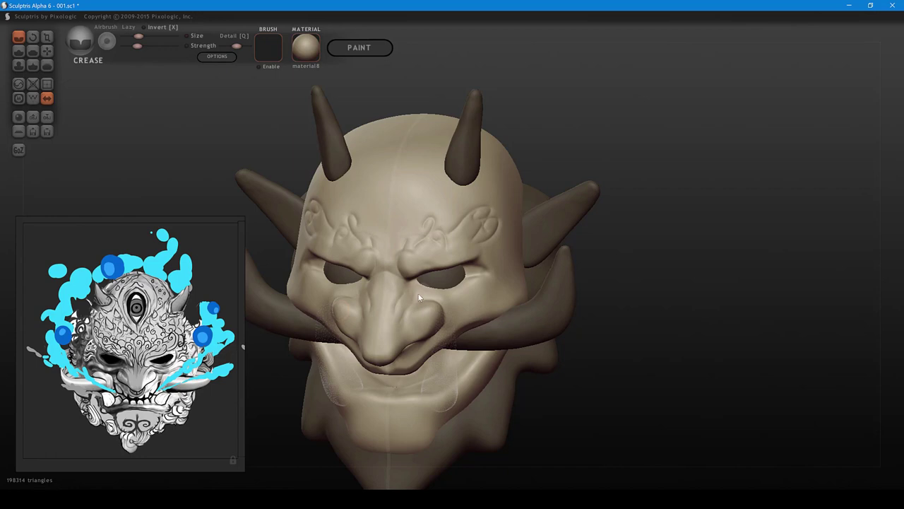
{"action": "mouse_move", "coordinate": [419, 292]}
{"action": "left_mouse_down"}
{"action": "mouse_move", "coordinate": [455, 292]}
{"action": "mouse_move", "coordinate": [483, 272]}
{"action": "left_mouse_up"}
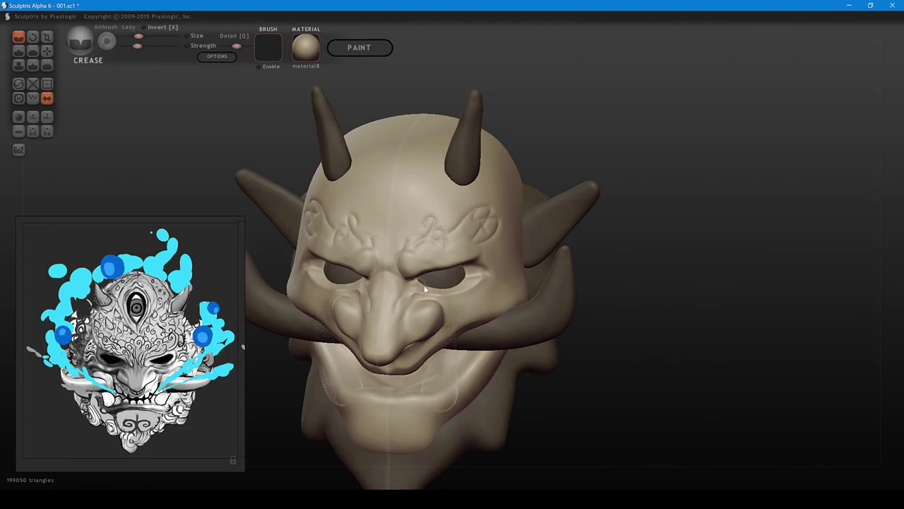
{"action": "left_click_drag", "start_coordinate": [424, 285], "coordinate": [422, 285]}
{"action": "right_click_drag", "start_coordinate": [421, 285], "coordinate": [428, 307]}
- Deepen the creases around the inner eye corner and extend the fold beneath the lower lid
{"action": "scroll", "coordinate": [428, 325], "scroll_direction": "up", "scroll_amount": 2}
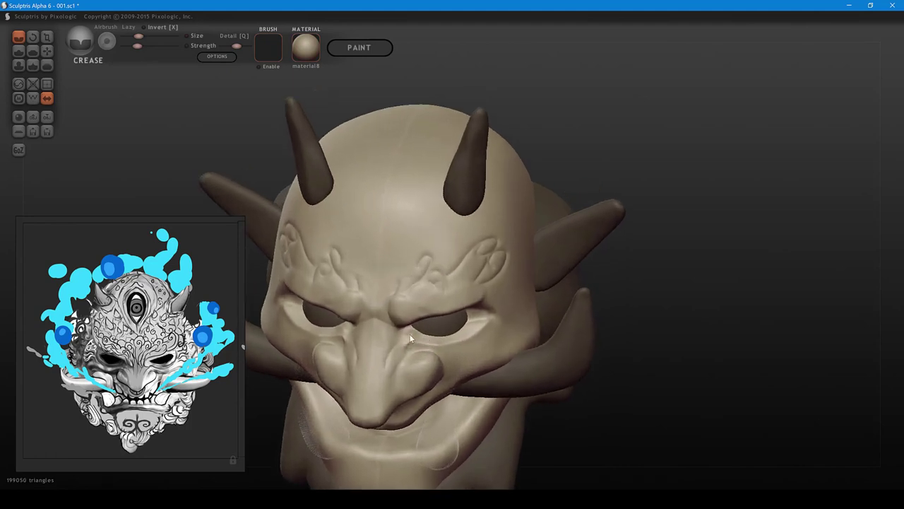
{"action": "mouse_move", "coordinate": [410, 328]}
{"action": "left_mouse_down"}
{"action": "mouse_move", "coordinate": [445, 336]}
{"action": "mouse_move", "coordinate": [477, 316]}
{"action": "mouse_move", "coordinate": [447, 335]}
{"action": "mouse_move", "coordinate": [398, 340]}
{"action": "left_mouse_up"}
{"action": "right_click_drag", "start_coordinate": [428, 334], "coordinate": [427, 323]}
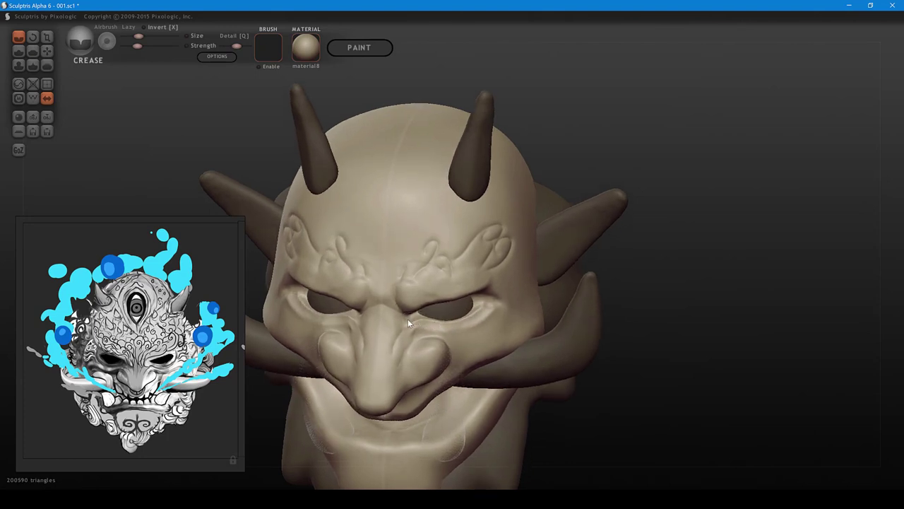
{"action": "left_click_drag", "start_coordinate": [411, 332], "coordinate": [480, 317]}
{"action": "right_click_drag", "start_coordinate": [417, 326], "coordinate": [409, 319]}
{"action": "scroll", "coordinate": [413, 346], "scroll_direction": "up", "scroll_amount": 2}
{"action": "mouse_move", "coordinate": [383, 322]}
{"action": "left_mouse_down"}
{"action": "mouse_move", "coordinate": [404, 320]}
{"action": "mouse_move", "coordinate": [388, 311]}
{"action": "left_mouse_up"}
{"action": "right_click_drag", "start_coordinate": [388, 311], "coordinate": [390, 300]}
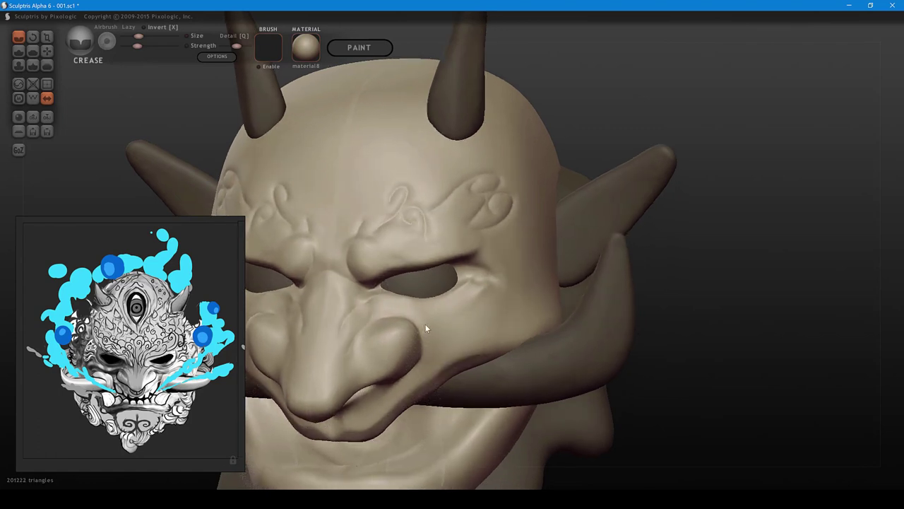
- Crease a second wrinkle below the eye, running from above the nostril wing towards the temple
{"action": "right_click_drag", "start_coordinate": [424, 323], "coordinate": [455, 305]}
{"action": "mouse_move", "coordinate": [424, 316]}
{"action": "left_mouse_down"}
{"action": "mouse_move", "coordinate": [473, 316]}
{"action": "mouse_move", "coordinate": [514, 298]}
{"action": "left_mouse_up"}
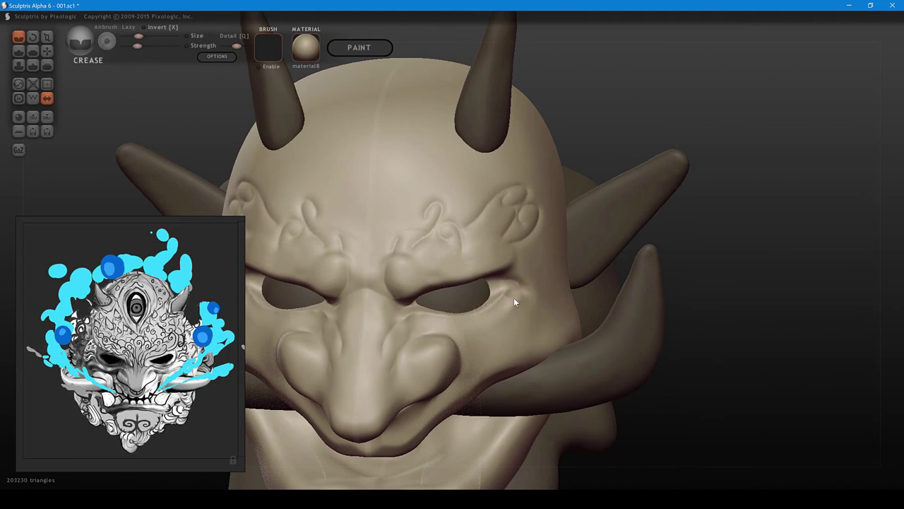
{"action": "right_click_drag", "start_coordinate": [514, 298], "coordinate": [445, 291]}
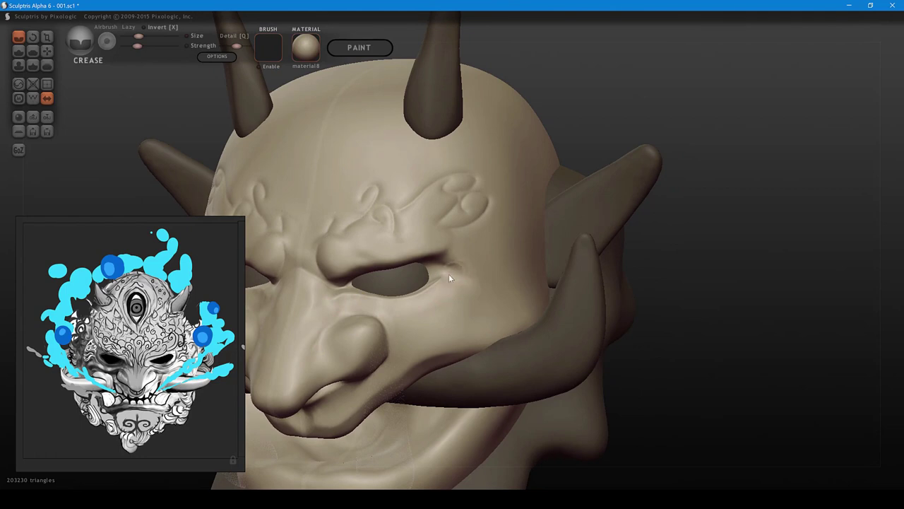
{"action": "mouse_move", "coordinate": [467, 257]}
{"action": "right_mouse_down"}
{"action": "mouse_move", "coordinate": [515, 278]}
{"action": "mouse_move", "coordinate": [570, 271]}
{"action": "mouse_move", "coordinate": [561, 282]}
{"action": "mouse_move", "coordinate": [514, 267]}
{"action": "right_mouse_up"}
{"action": "mouse_move", "coordinate": [413, 304]}
{"action": "left_mouse_down"}
{"action": "mouse_move", "coordinate": [394, 332]}
{"action": "mouse_move", "coordinate": [398, 309]}
{"action": "mouse_move", "coordinate": [424, 298]}
{"action": "left_mouse_up"}
{"action": "mouse_move", "coordinate": [475, 303]}
{"action": "right_mouse_down"}
{"action": "mouse_move", "coordinate": [520, 290]}
{"action": "mouse_move", "coordinate": [510, 290]}
{"action": "mouse_move", "coordinate": [535, 299]}
{"action": "mouse_move", "coordinate": [510, 310]}
{"action": "right_mouse_up"}
{"action": "mouse_move", "coordinate": [464, 289]}
{"action": "right_mouse_down"}
{"action": "mouse_move", "coordinate": [500, 306]}
{"action": "mouse_move", "coordinate": [491, 309]}
{"action": "right_mouse_up"}
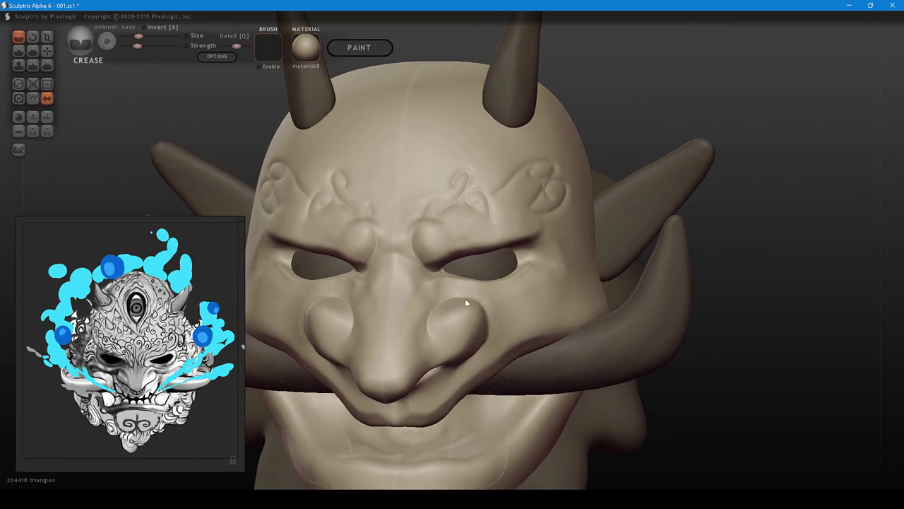
- Carve broad cheek folds from the nostril wing to the face edge with a larger, stronger Crease brush
{"action": "left_click_drag", "start_coordinate": [501, 306], "coordinate": [487, 299]}
{"action": "scroll", "coordinate": [486, 299], "scroll_direction": "up", "scroll_amount": 2, "text": "shift"}
{"action": "mouse_move", "coordinate": [481, 302]}
{"action": "left_mouse_down"}
{"action": "mouse_move", "coordinate": [551, 292]}
{"action": "mouse_move", "coordinate": [567, 273]}
{"action": "left_mouse_up"}
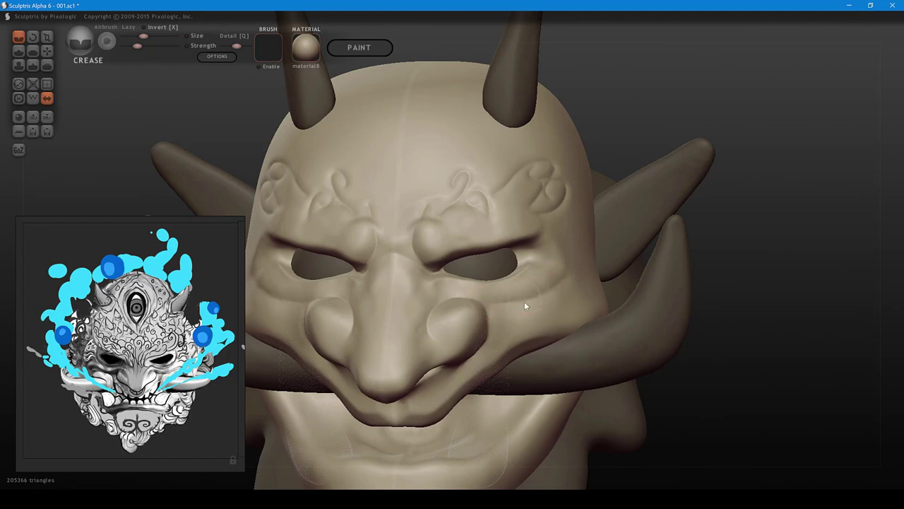
{"action": "mouse_move", "coordinate": [524, 301]}
{"action": "left_mouse_down"}
{"action": "mouse_move", "coordinate": [576, 250]}
{"action": "mouse_move", "coordinate": [513, 297]}
{"action": "mouse_move", "coordinate": [486, 299]}
{"action": "mouse_move", "coordinate": [559, 265]}
{"action": "mouse_move", "coordinate": [565, 272]}
{"action": "mouse_move", "coordinate": [520, 306]}
{"action": "mouse_move", "coordinate": [593, 294]}
{"action": "mouse_move", "coordinate": [506, 308]}
{"action": "mouse_move", "coordinate": [594, 292]}
{"action": "mouse_move", "coordinate": [513, 309]}
{"action": "mouse_move", "coordinate": [527, 322]}
{"action": "mouse_move", "coordinate": [520, 305]}
{"action": "mouse_move", "coordinate": [607, 277]}
{"action": "left_mouse_up"}
{"action": "key", "text": "space"}
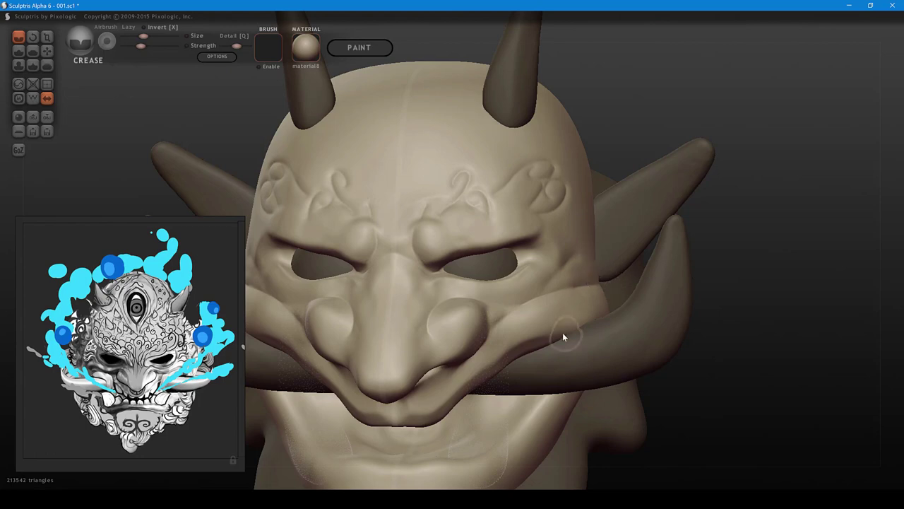
- Widen the lower edge of the upper lip outwards in front view with the Grab brush
{"action": "right_click_drag", "start_coordinate": [563, 333], "coordinate": [535, 297], "text": "ctrl"}
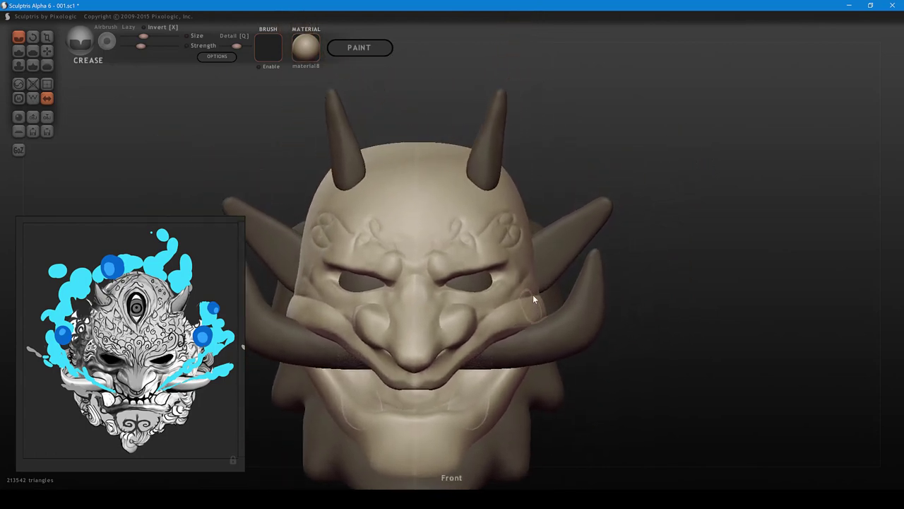
{"action": "key", "text": "g"}
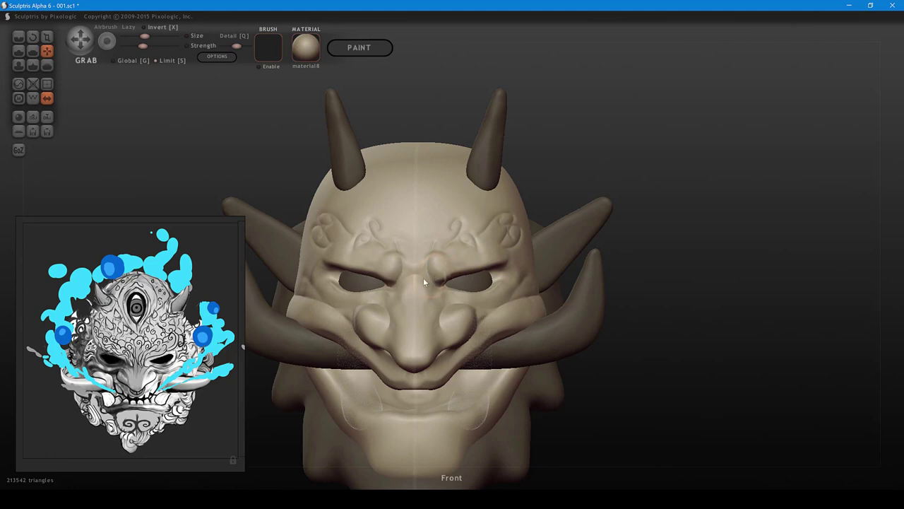
{"action": "mouse_move", "coordinate": [464, 321]}
{"action": "right_mouse_down", "text": "alt"}
{"action": "mouse_move", "coordinate": [472, 293]}
{"action": "mouse_move", "coordinate": [463, 303]}
{"action": "right_mouse_up", "text": "alt"}
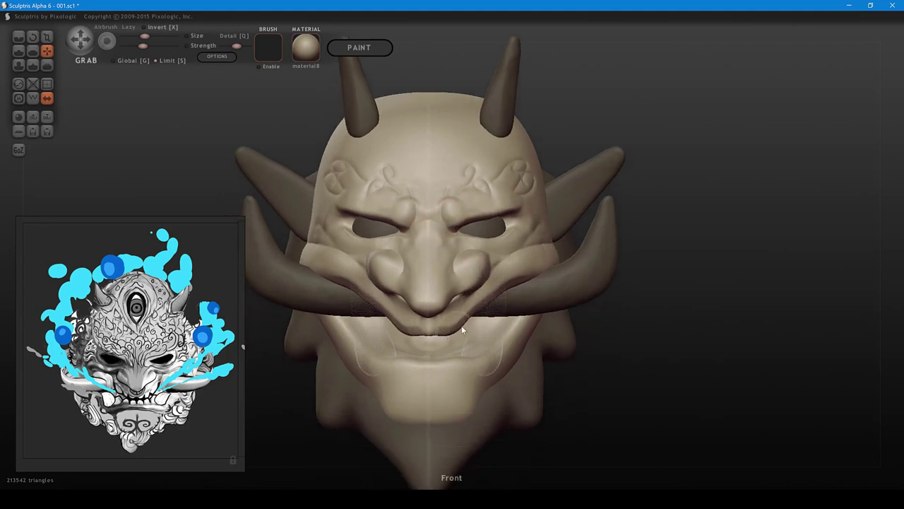
{"action": "left_click_drag", "start_coordinate": [452, 329], "coordinate": [470, 322]}
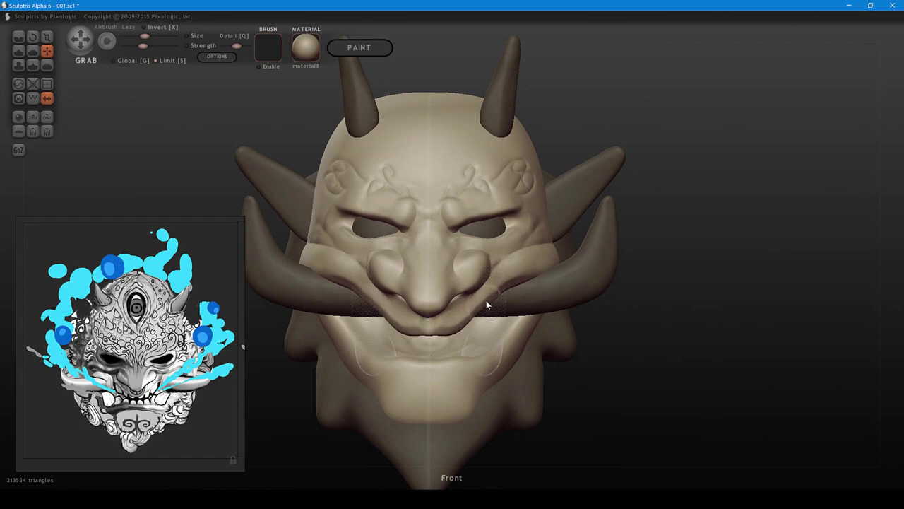
- Pull the outer cheek edges above the tusks slightly outwards with the Grab brush
{"action": "right_click_drag", "start_coordinate": [606, 239], "coordinate": [621, 259], "text": "alt"}
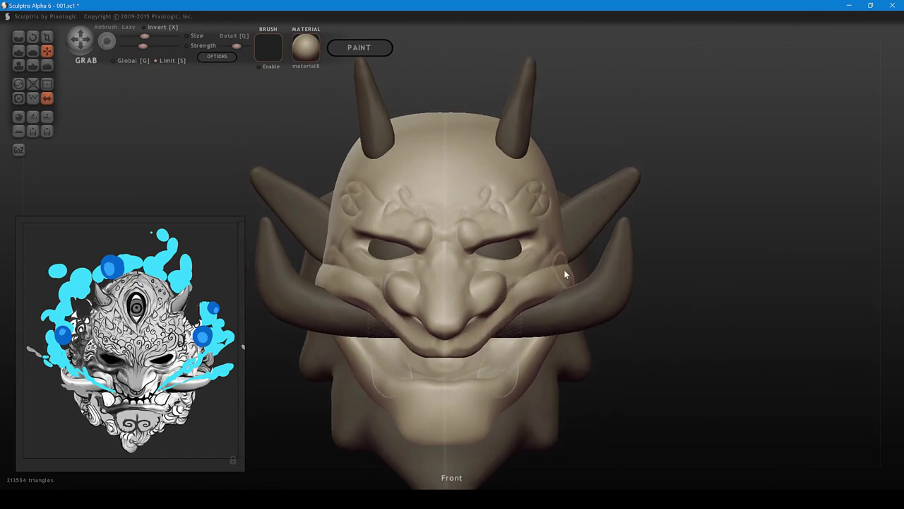
{"action": "left_click_drag", "start_coordinate": [564, 270], "coordinate": [567, 269]}
{"action": "left_click_drag", "start_coordinate": [570, 284], "coordinate": [570, 285]}
{"action": "key", "text": "bracketright"}
{"action": "right_click_drag", "start_coordinate": [567, 292], "coordinate": [567, 313]}
{"action": "key", "text": "bracketleft"}
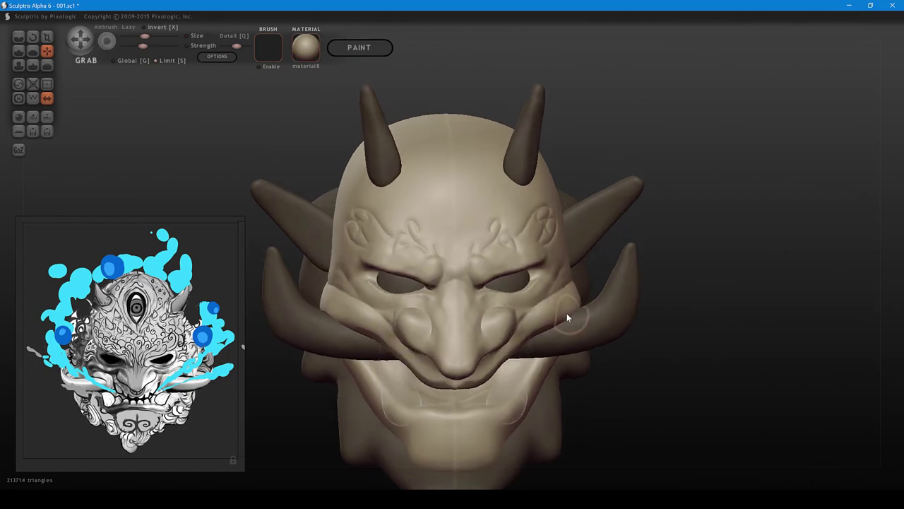
{"action": "left_click_drag", "start_coordinate": [567, 313], "coordinate": [568, 313]}
- Refine the rear end of the cheek bulges and the temple contour above them with the Grab brush
{"action": "right_click_drag", "start_coordinate": [568, 312], "coordinate": [497, 311]}
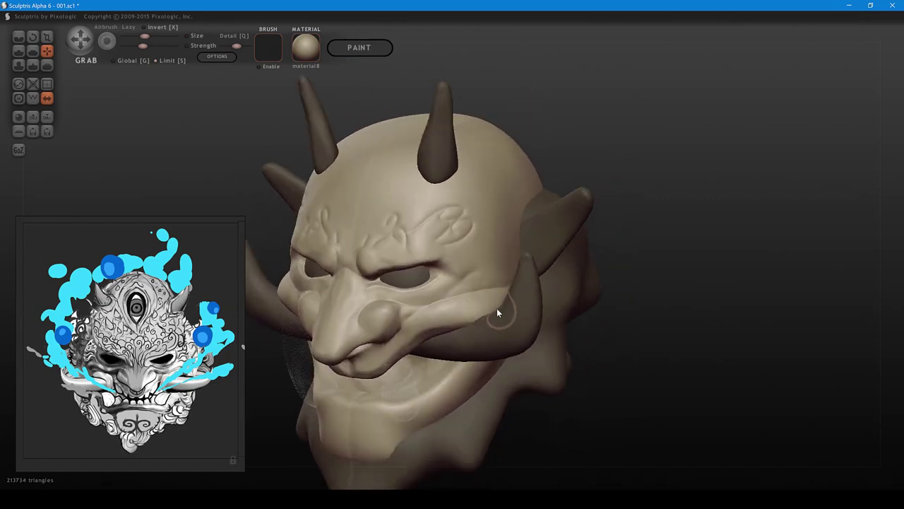
{"action": "left_click_drag", "start_coordinate": [497, 311], "coordinate": [492, 306]}
{"action": "right_click_drag", "start_coordinate": [492, 306], "coordinate": [552, 293]}
{"action": "middle_click_drag", "start_coordinate": [551, 293], "coordinate": [550, 303]}
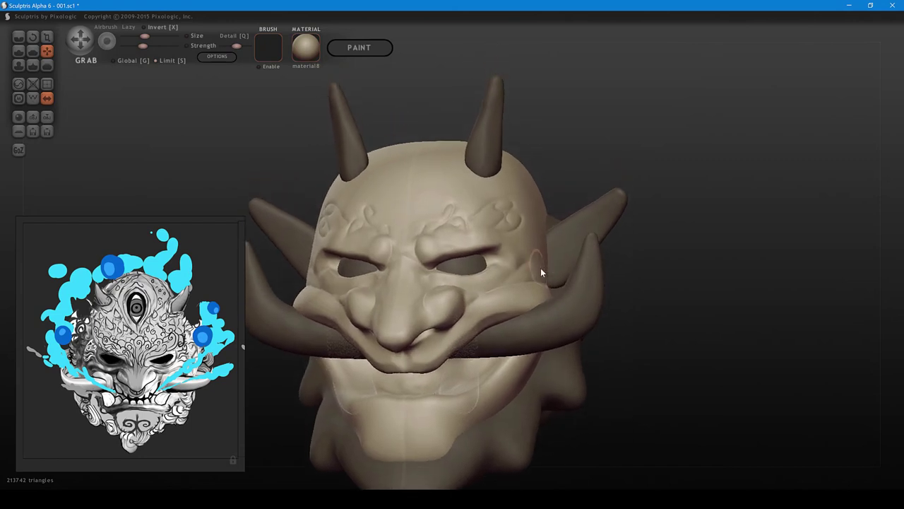
{"action": "left_click_drag", "start_coordinate": [541, 269], "coordinate": [538, 265]}
{"action": "middle_click_drag", "start_coordinate": [538, 264], "coordinate": [535, 305]}
{"action": "left_click_drag", "start_coordinate": [534, 278], "coordinate": [534, 255]}
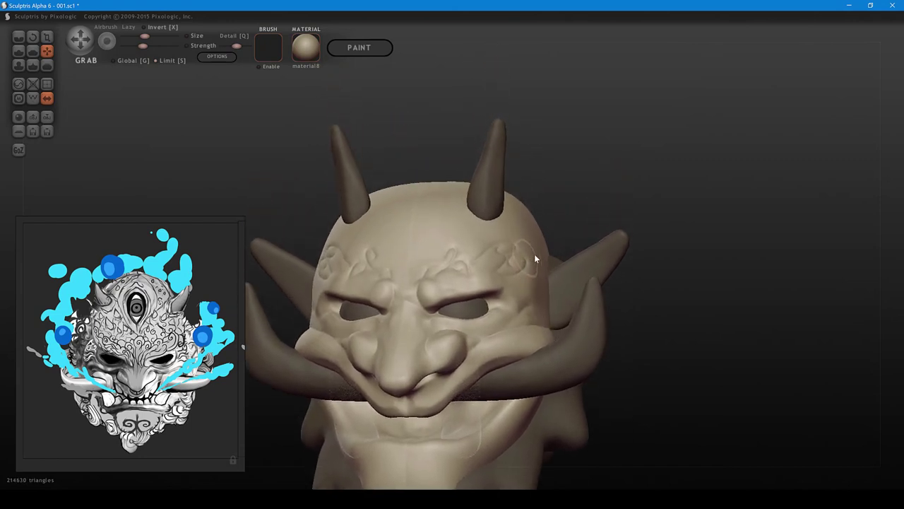
- Pull the chin and lower lip forward in side view and adjust the jaw from below with the Grab brush
{"action": "right_click_drag", "start_coordinate": [534, 255], "coordinate": [380, 292]}
{"action": "middle_click_drag", "start_coordinate": [380, 293], "coordinate": [517, 204]}
{"action": "right_click_drag", "start_coordinate": [517, 204], "coordinate": [431, 305]}
{"action": "middle_click_drag", "start_coordinate": [397, 370], "coordinate": [400, 342]}
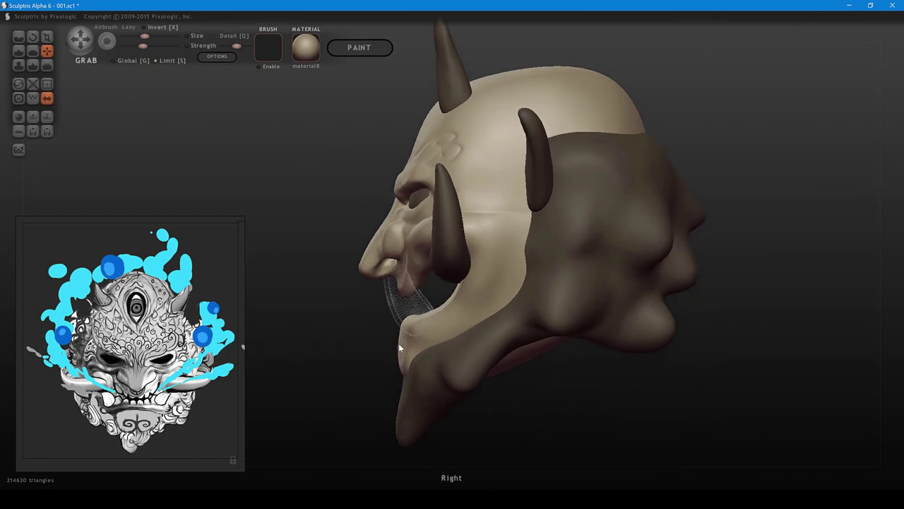
{"action": "left_click_drag", "start_coordinate": [400, 364], "coordinate": [393, 362]}
{"action": "left_click_drag", "start_coordinate": [408, 319], "coordinate": [406, 320]}
{"action": "right_click_drag", "start_coordinate": [404, 319], "coordinate": [582, 257]}
{"action": "left_click_drag", "start_coordinate": [499, 285], "coordinate": [498, 284]}
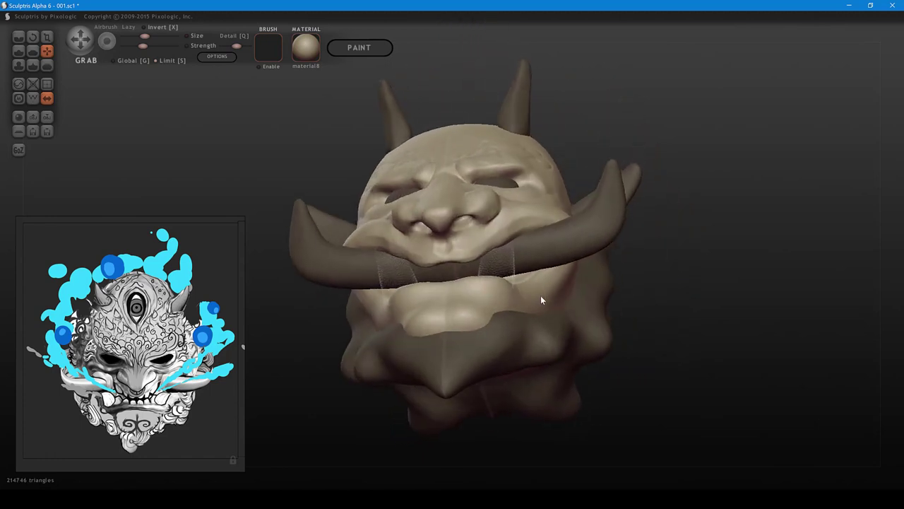
- Pull the lower lip slightly outwards in front view with the Grab brush
{"action": "mouse_move", "coordinate": [540, 295]}
{"action": "right_mouse_down"}
{"action": "mouse_move", "coordinate": [545, 306]}
{"action": "mouse_move", "coordinate": [523, 328]}
{"action": "mouse_move", "coordinate": [524, 341]}
{"action": "mouse_move", "coordinate": [537, 339]}
{"action": "mouse_move", "coordinate": [542, 333]}
{"action": "mouse_move", "coordinate": [526, 305]}
{"action": "right_mouse_up"}
{"action": "scroll", "coordinate": [527, 313], "scroll_direction": "up", "scroll_amount": 2, "text": "shift"}
{"action": "scroll", "coordinate": [525, 322], "scroll_direction": "up", "scroll_amount": 3, "text": "shift"}
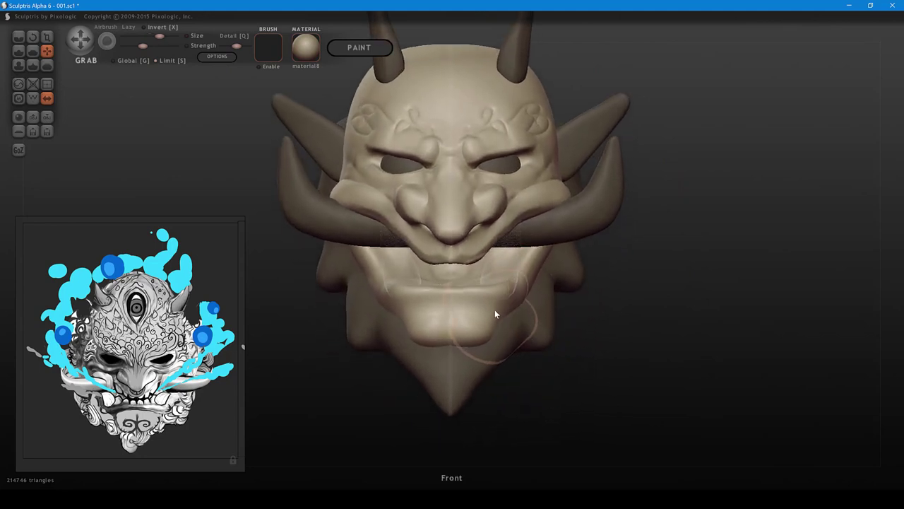
{"action": "mouse_move", "coordinate": [469, 312]}
{"action": "right_mouse_down"}
{"action": "mouse_move", "coordinate": [438, 309]}
{"action": "mouse_move", "coordinate": [511, 308]}
{"action": "mouse_move", "coordinate": [466, 311]}
{"action": "right_mouse_up"}
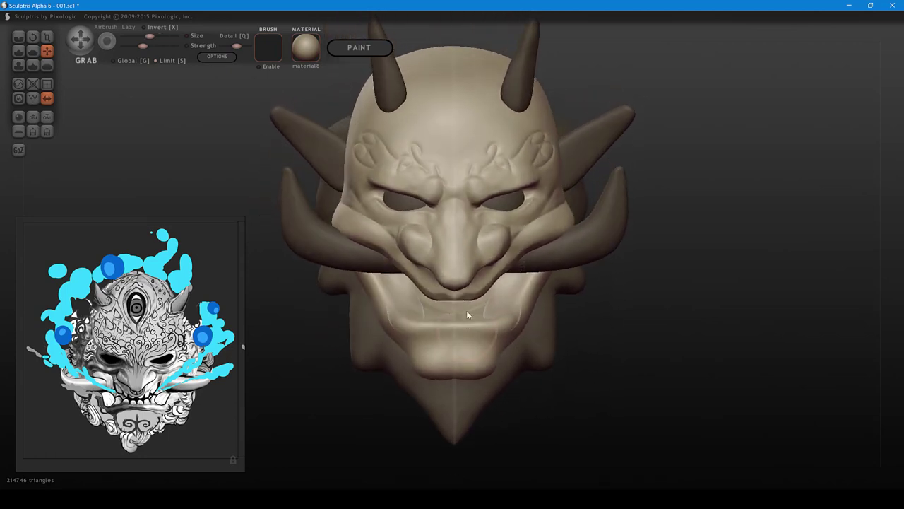
{"action": "key", "text": "f"}
{"action": "scroll", "coordinate": [458, 327], "scroll_direction": "down", "scroll_amount": 2}
{"action": "left_click_drag", "start_coordinate": [460, 328], "coordinate": [474, 324]}
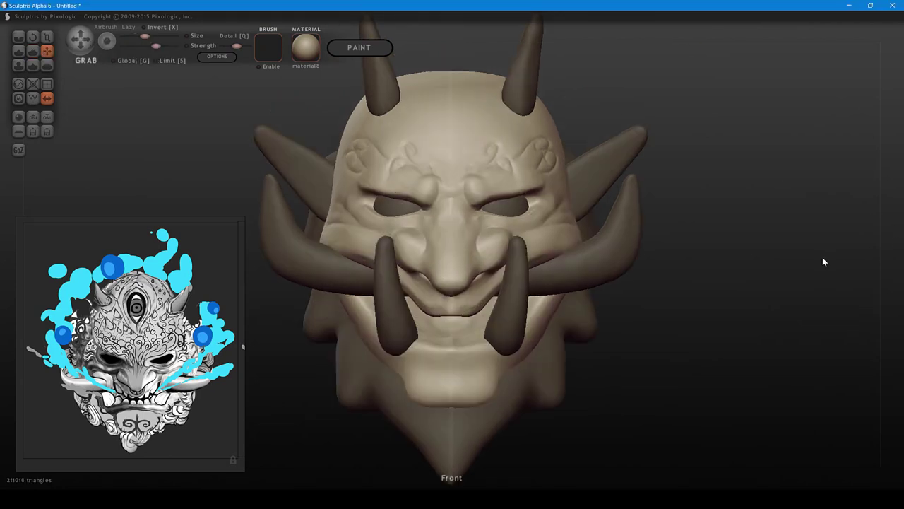
- Flatten the lower lip and the jaw edge beside the mouth corners with a reduced Flatten brush
{"action": "left_click_drag", "start_coordinate": [671, 255], "coordinate": [673, 290], "text": "alt"}
{"action": "key", "text": "5"}
{"action": "right_click_drag", "start_coordinate": [499, 360], "coordinate": [503, 382]}
{"action": "key", "text": "space"}
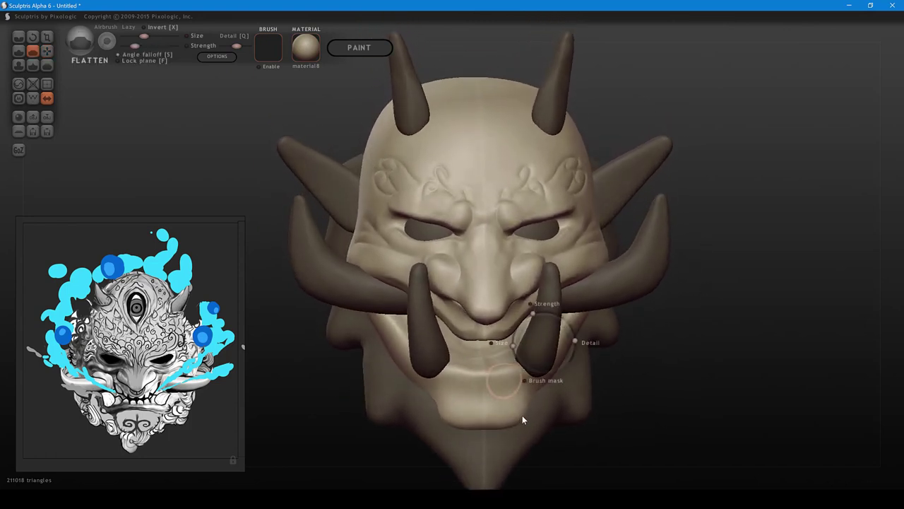
{"action": "mouse_move", "coordinate": [513, 406]}
{"action": "right_mouse_down"}
{"action": "mouse_move", "coordinate": [516, 382]}
{"action": "mouse_move", "coordinate": [497, 355]}
{"action": "right_mouse_up"}
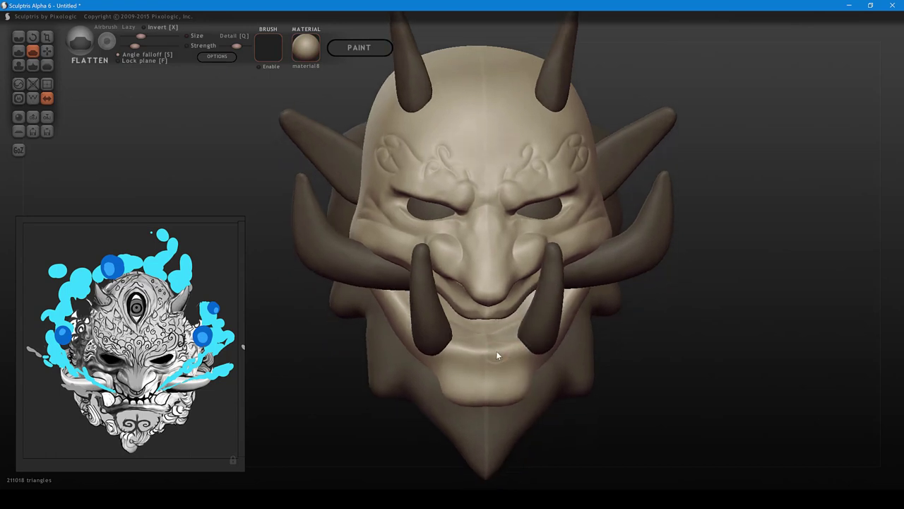
{"action": "mouse_move", "coordinate": [493, 352]}
{"action": "left_mouse_down"}
{"action": "mouse_move", "coordinate": [483, 350]}
{"action": "mouse_move", "coordinate": [524, 340]}
{"action": "left_mouse_up"}
{"action": "right_click_drag", "start_coordinate": [525, 359], "coordinate": [461, 348]}
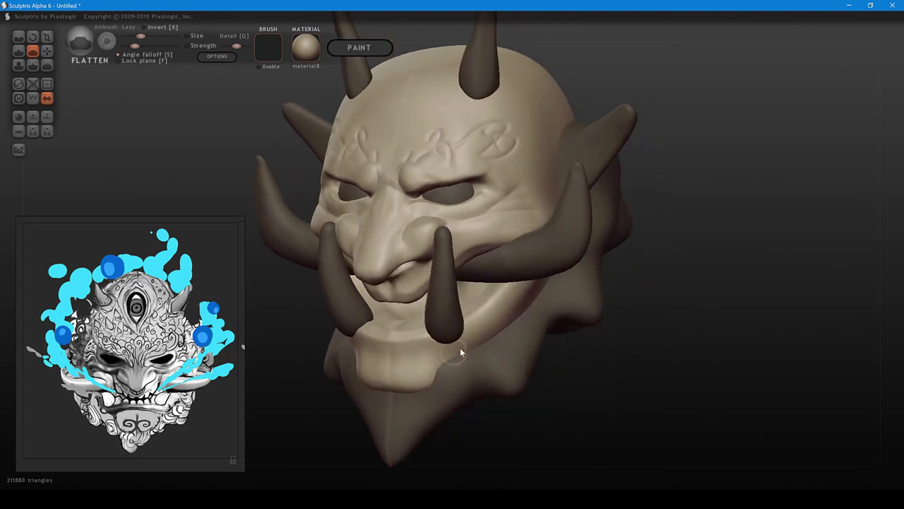
{"action": "left_click_drag", "start_coordinate": [473, 316], "coordinate": [505, 290]}
{"action": "right_click_drag", "start_coordinate": [501, 319], "coordinate": [535, 307]}
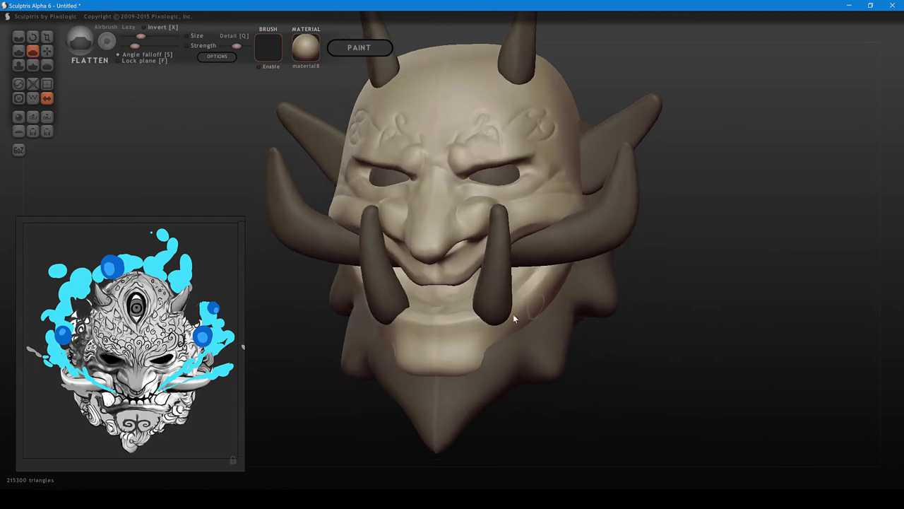
- Crease the groove between the lower lip and chin towards the side of the jaw
{"action": "key", "text": "c"}
{"action": "left_click_drag", "start_coordinate": [435, 340], "coordinate": [484, 340]}
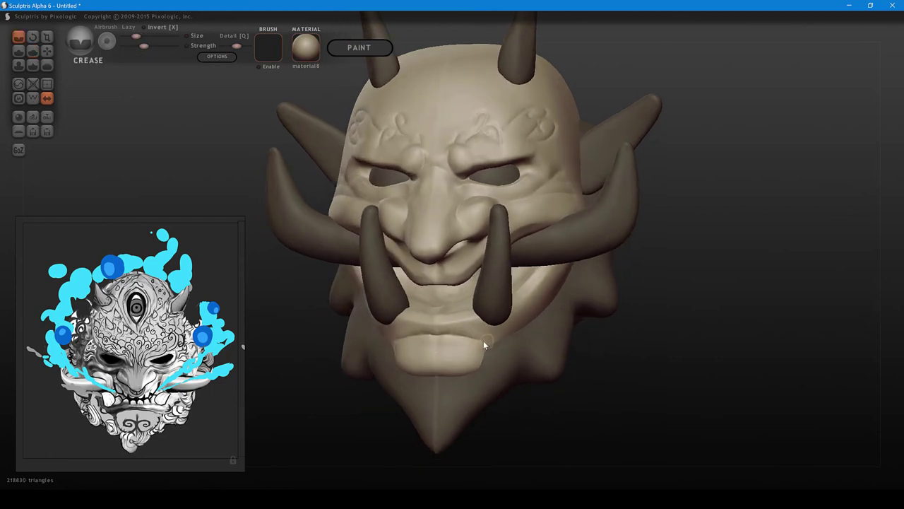
{"action": "right_click_drag", "start_coordinate": [483, 341], "coordinate": [408, 335]}
{"action": "left_click_drag", "start_coordinate": [415, 333], "coordinate": [437, 336]}
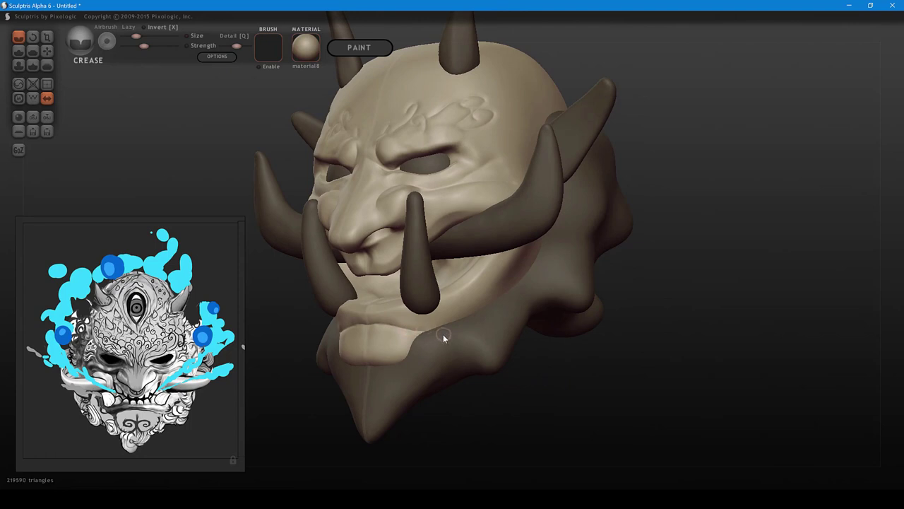
- Select the beard object and pull its side bulge beside the chin downwards with an enlarged Grab brush
{"action": "key", "text": "g"}
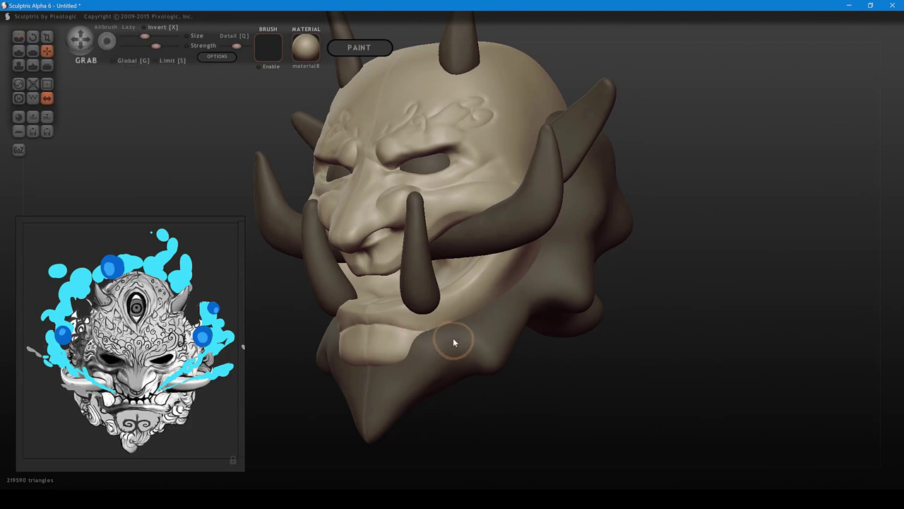
{"action": "scroll", "coordinate": [452, 337], "scroll_direction": "up", "scroll_amount": 4, "text": "shift"}
{"action": "left_click", "coordinate": [452, 340]}
{"action": "left_click_drag", "start_coordinate": [452, 342], "coordinate": [452, 351]}
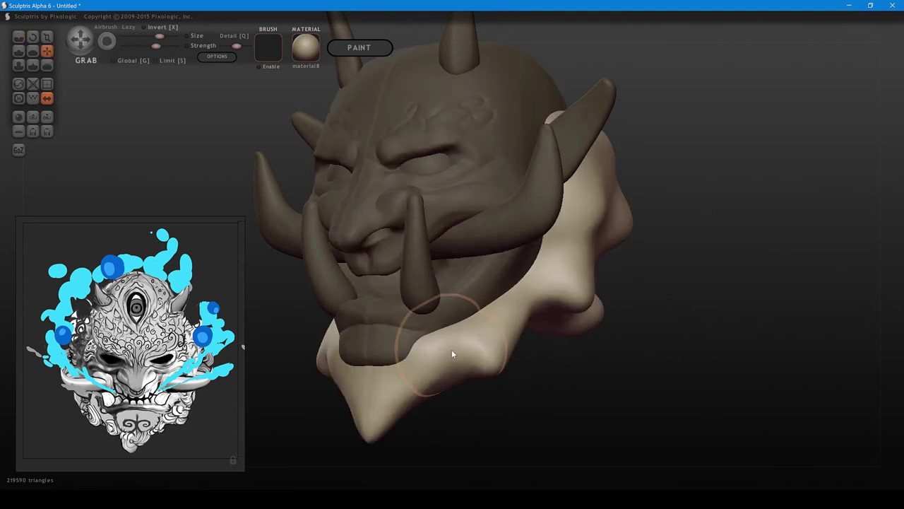
{"action": "middle_click_drag", "start_coordinate": [445, 347], "coordinate": [414, 339]}
- Deepen the crease on the mask from under the lower lip along the jaw towards the cheek
{"action": "left_click", "coordinate": [489, 310]}
{"action": "key", "text": "1"}
{"action": "left_click_drag", "start_coordinate": [408, 342], "coordinate": [433, 336]}
{"action": "mouse_move", "coordinate": [432, 337]}
{"action": "middle_mouse_down"}
{"action": "mouse_move", "coordinate": [416, 340]}
{"action": "mouse_move", "coordinate": [413, 327]}
{"action": "middle_mouse_up"}
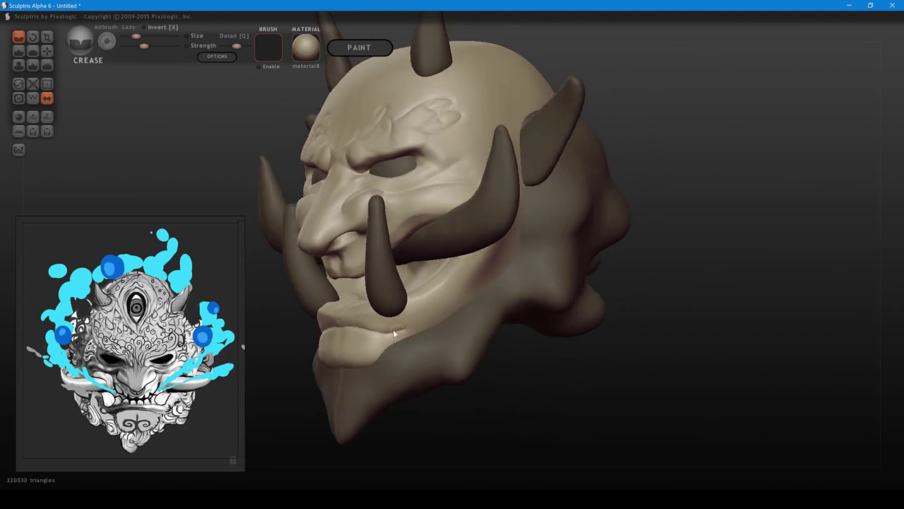
{"action": "mouse_move", "coordinate": [394, 331]}
{"action": "left_mouse_down"}
{"action": "mouse_move", "coordinate": [420, 324]}
{"action": "mouse_move", "coordinate": [478, 268]}
{"action": "mouse_move", "coordinate": [414, 324]}
{"action": "mouse_move", "coordinate": [376, 323]}
{"action": "mouse_move", "coordinate": [381, 335]}
{"action": "left_mouse_up"}
{"action": "middle_click_drag", "start_coordinate": [380, 334], "coordinate": [439, 326]}
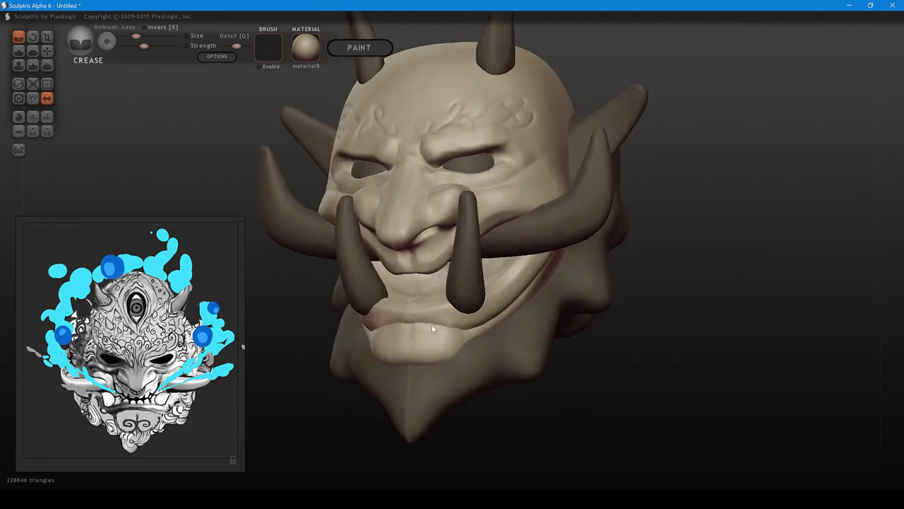
{"action": "mouse_move", "coordinate": [431, 324]}
{"action": "left_mouse_down"}
{"action": "mouse_move", "coordinate": [472, 329]}
{"action": "mouse_move", "coordinate": [505, 316]}
{"action": "left_mouse_up"}
{"action": "middle_click_drag", "start_coordinate": [524, 312], "coordinate": [397, 330]}
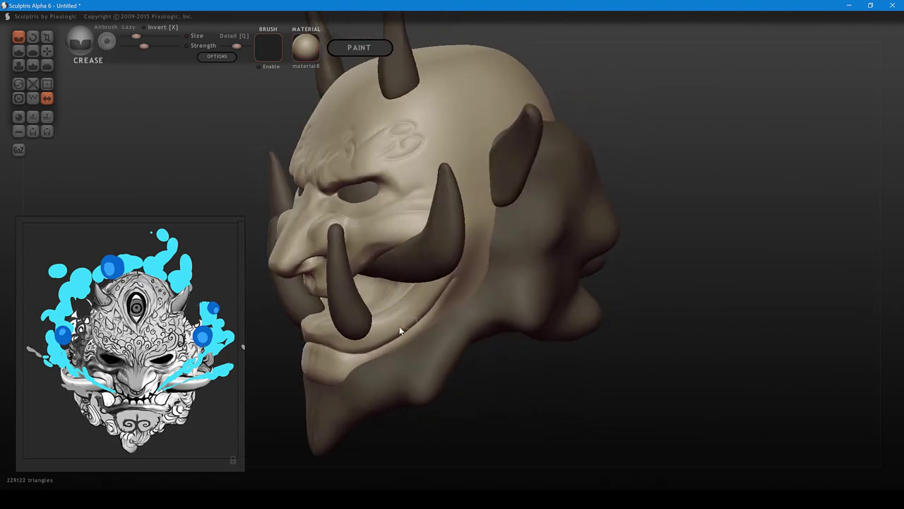
{"action": "left_click_drag", "start_coordinate": [398, 328], "coordinate": [447, 288]}
- Hide the large side tusks and extend the jaw crease up the cheek around the mouth corner with reduced brush strength
{"action": "key", "text": "h"}
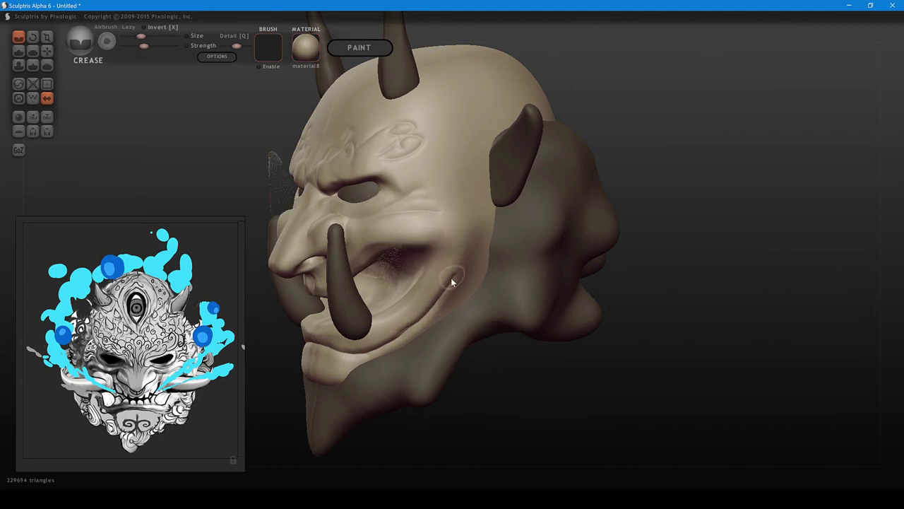
{"action": "left_click_drag", "start_coordinate": [451, 278], "coordinate": [458, 240]}
{"action": "key", "text": "space"}
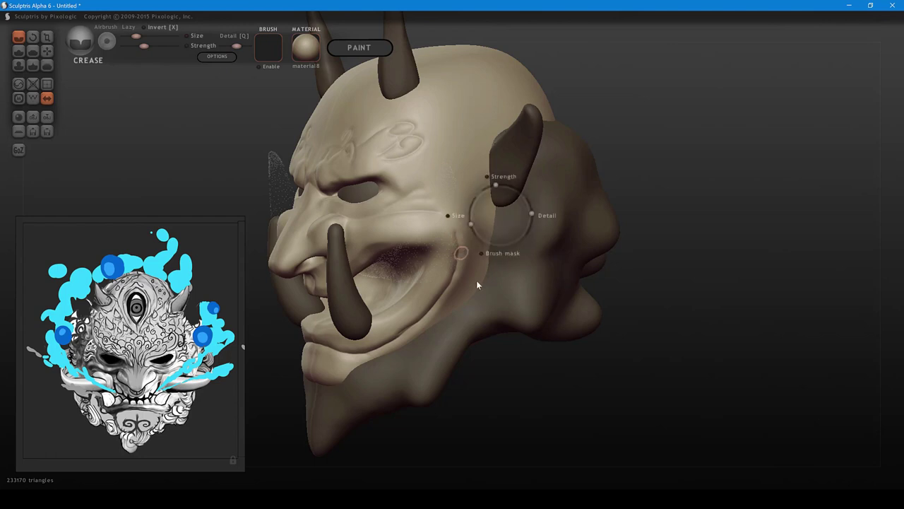
{"action": "left_click_drag", "start_coordinate": [476, 279], "coordinate": [461, 281]}
{"action": "mouse_move", "coordinate": [449, 226]}
{"action": "left_mouse_down"}
{"action": "mouse_move", "coordinate": [457, 267]}
{"action": "mouse_move", "coordinate": [450, 226]}
{"action": "mouse_move", "coordinate": [433, 214]}
{"action": "mouse_move", "coordinate": [457, 245]}
{"action": "left_mouse_up"}
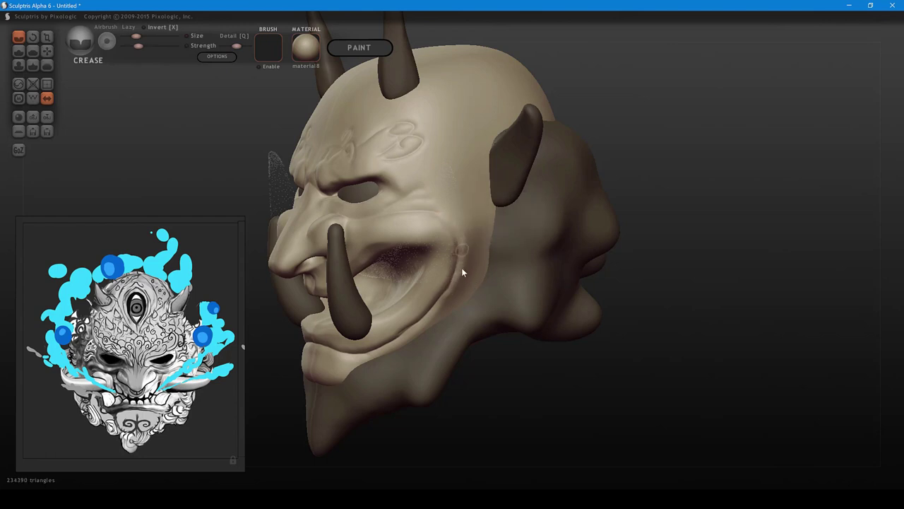
- Soften the cheek crease behind the mouth corner with the Smooth brush at reduced strength
{"action": "right_click_drag", "start_coordinate": [468, 249], "coordinate": [440, 210]}
{"action": "scroll", "coordinate": [438, 219], "scroll_direction": "up", "scroll_amount": 2}
{"action": "key", "text": "space"}
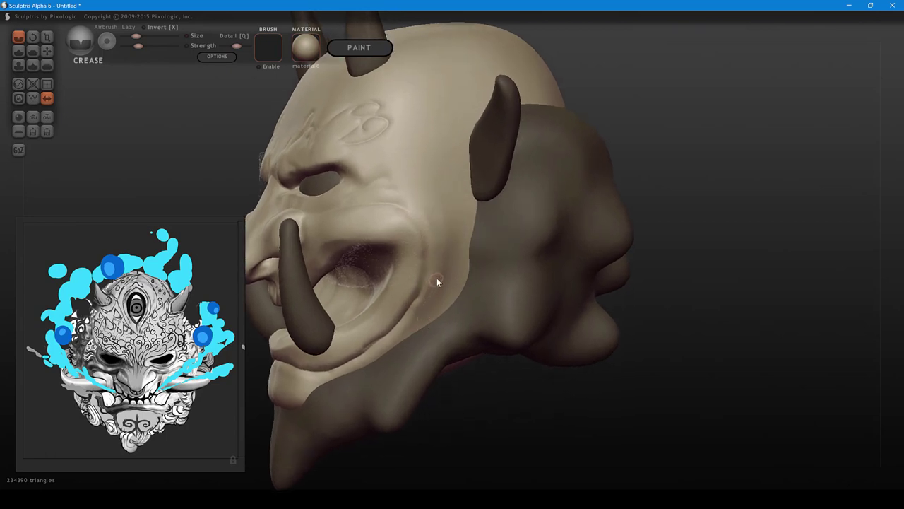
{"action": "left_click", "coordinate": [47, 64]}
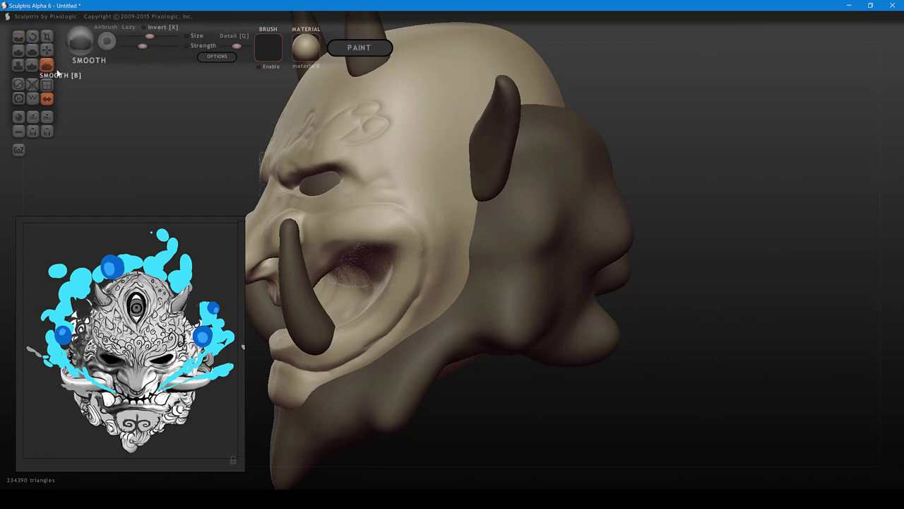
{"action": "key", "text": "space"}
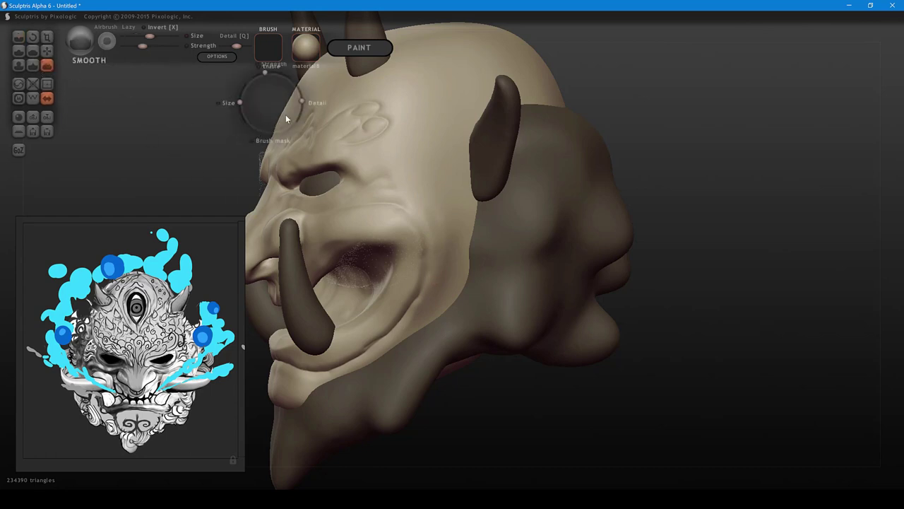
{"action": "key", "text": "space"}
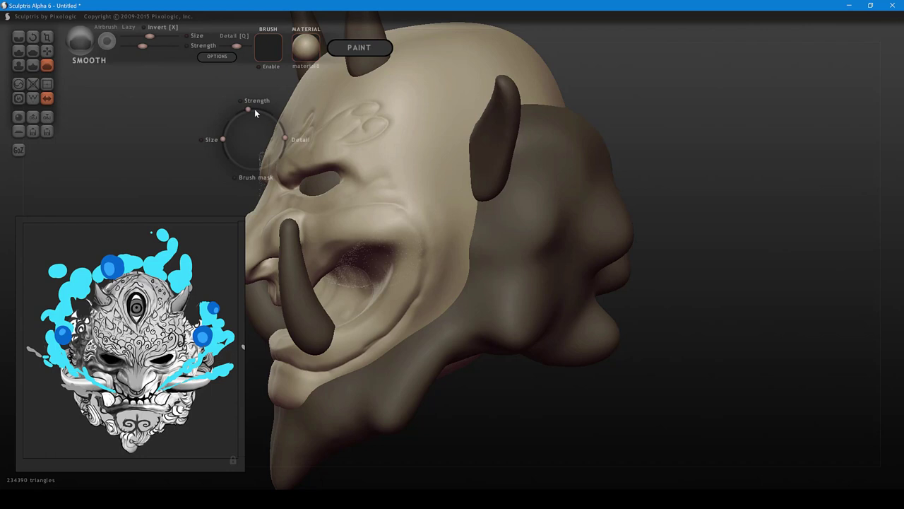
{"action": "left_click_drag", "start_coordinate": [255, 112], "coordinate": [231, 118]}
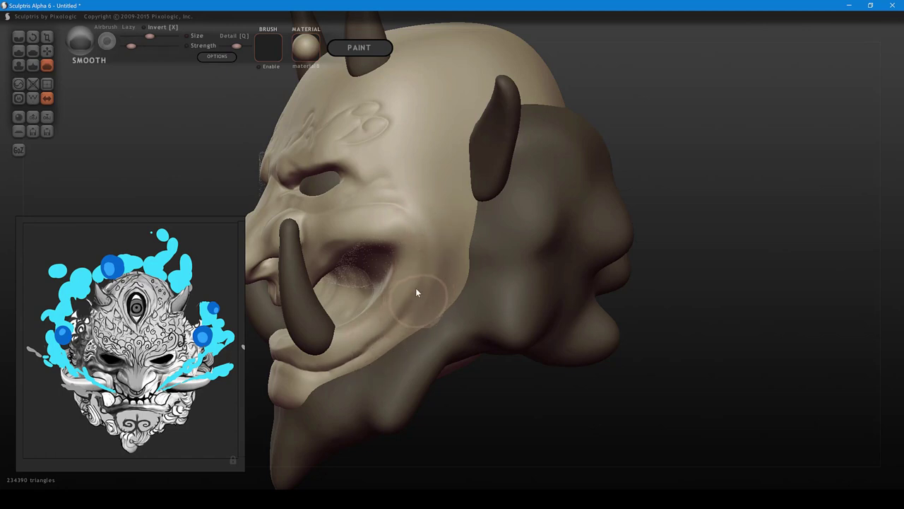
- Build up the ridge along the jaw crease with a small Draw brush, undo the last stroke and return to Crease
{"action": "right_click_drag", "start_coordinate": [416, 289], "coordinate": [478, 274]}
{"action": "key", "text": "d"}
{"action": "key", "text": "bracketleft"}
{"action": "key", "text": "bracketleft"}
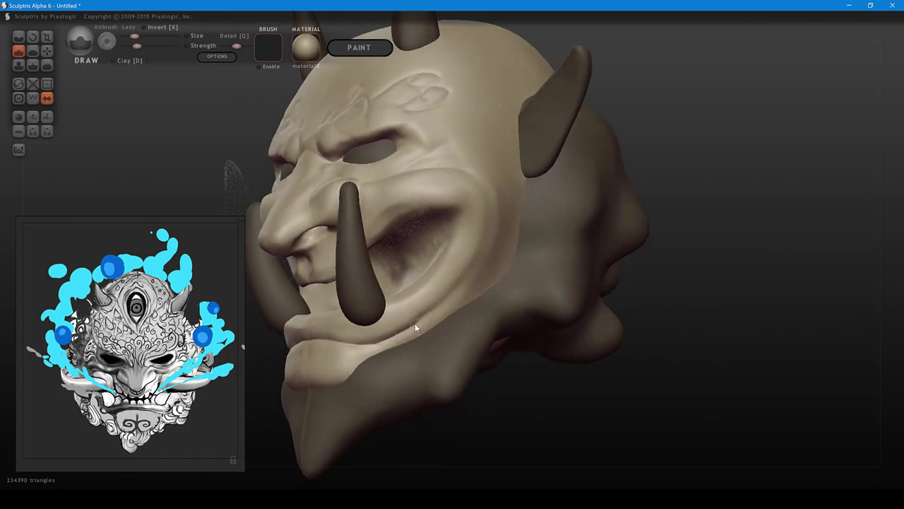
{"action": "key", "text": "bracketright"}
{"action": "mouse_move", "coordinate": [414, 326]}
{"action": "left_mouse_down"}
{"action": "mouse_move", "coordinate": [451, 299]}
{"action": "mouse_move", "coordinate": [474, 261]}
{"action": "mouse_move", "coordinate": [424, 320]}
{"action": "left_mouse_up"}
{"action": "key", "text": "ctrl+z"}
{"action": "key", "text": "c"}
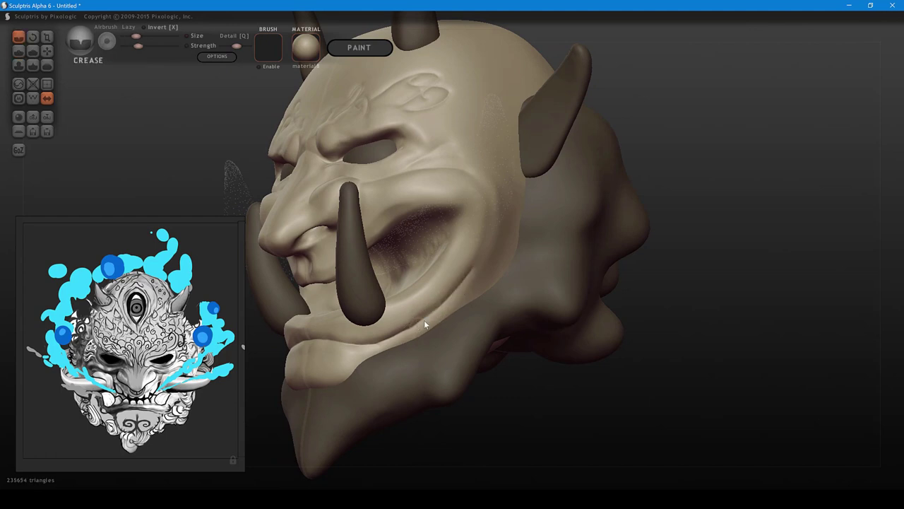
- Unhide the large side tusks on the mask
{"action": "right_click_drag", "start_coordinate": [424, 320], "coordinate": [567, 326]}
{"action": "scroll", "coordinate": [555, 320], "scroll_direction": "down", "scroll_amount": 2}
{"action": "key", "text": "ctrl+h"}
{"action": "right_click_drag", "start_coordinate": [649, 262], "coordinate": [626, 265]}
{"action": "mouse_move", "coordinate": [558, 341]}
{"action": "right_mouse_down"}
{"action": "mouse_move", "coordinate": [596, 303]}
{"action": "mouse_move", "coordinate": [586, 318]}
{"action": "mouse_move", "coordinate": [539, 316]}
{"action": "right_mouse_up"}
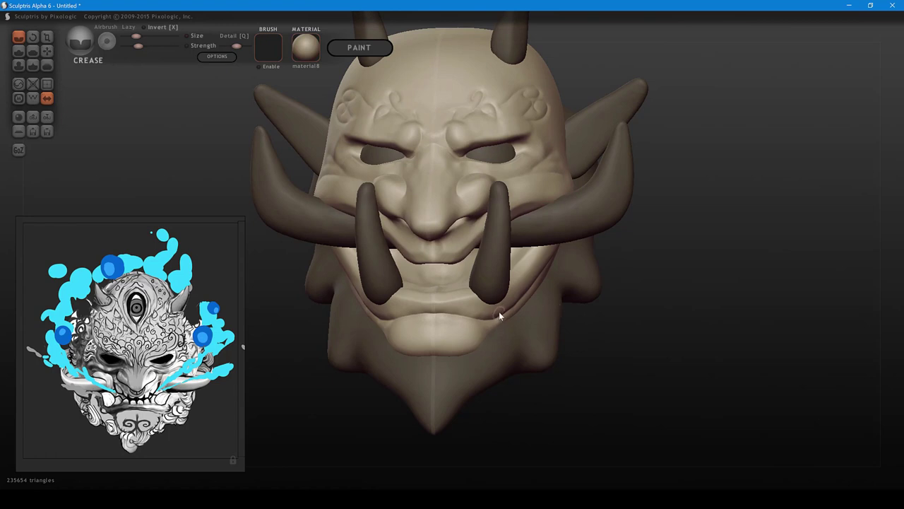
- Pull the lower lip forward around the bases of the lower tusks with the Grab brush, working from below and the side
{"action": "key", "text": "g"}
{"action": "mouse_move", "coordinate": [496, 329]}
{"action": "right_mouse_down"}
{"action": "mouse_move", "coordinate": [367, 342]}
{"action": "mouse_move", "coordinate": [291, 311]}
{"action": "mouse_move", "coordinate": [391, 317]}
{"action": "mouse_move", "coordinate": [282, 351]}
{"action": "mouse_move", "coordinate": [288, 322]}
{"action": "mouse_move", "coordinate": [362, 315]}
{"action": "mouse_move", "coordinate": [526, 275]}
{"action": "mouse_move", "coordinate": [527, 283]}
{"action": "mouse_move", "coordinate": [509, 275]}
{"action": "mouse_move", "coordinate": [517, 273]}
{"action": "mouse_move", "coordinate": [522, 208]}
{"action": "right_mouse_up"}
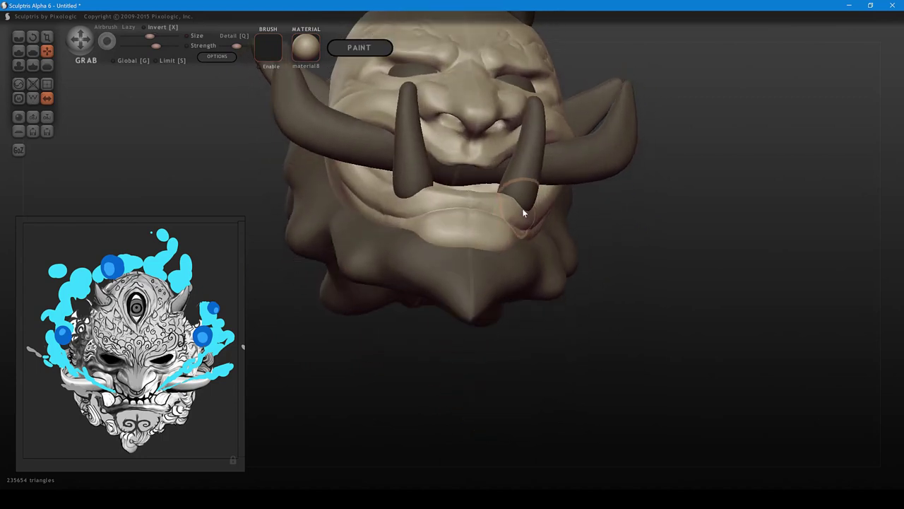
{"action": "left_click", "coordinate": [524, 207]}
{"action": "left_click", "coordinate": [522, 212]}
{"action": "scroll", "coordinate": [521, 215], "scroll_direction": "up", "scroll_amount": 3, "text": "shift"}
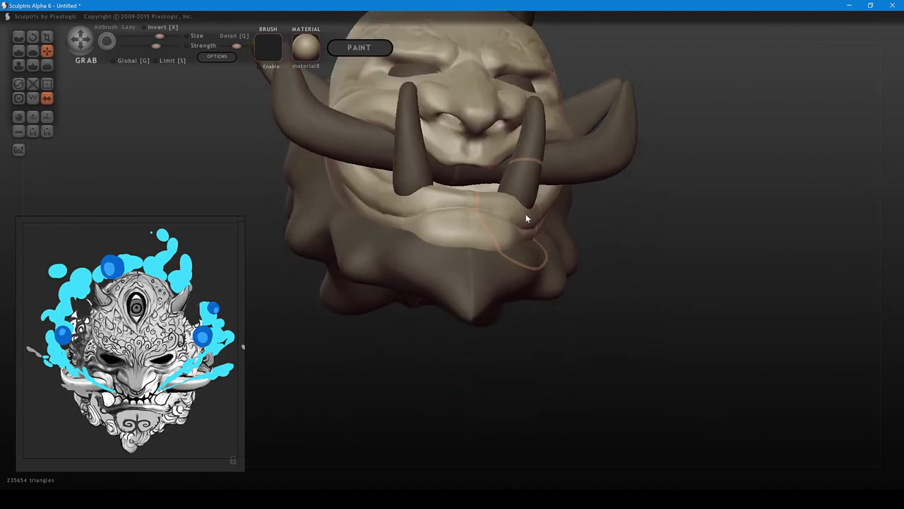
{"action": "mouse_move", "coordinate": [528, 213]}
{"action": "right_mouse_down"}
{"action": "mouse_move", "coordinate": [489, 241]}
{"action": "mouse_move", "coordinate": [433, 239]}
{"action": "mouse_move", "coordinate": [442, 303]}
{"action": "mouse_move", "coordinate": [316, 301]}
{"action": "right_mouse_up"}
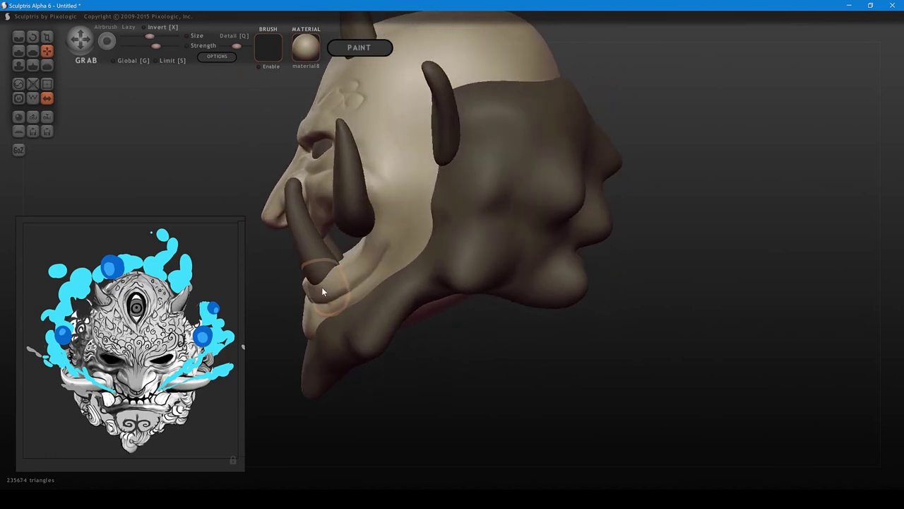
{"action": "left_click_drag", "start_coordinate": [319, 286], "coordinate": [311, 287], "text": "shift"}
{"action": "right_click_drag", "start_coordinate": [320, 291], "coordinate": [380, 325]}
{"action": "left_click_drag", "start_coordinate": [380, 324], "coordinate": [382, 314]}
- Adjust the front contour of the lower lip beside the lower tusks from above with the Grab brush
{"action": "right_click_drag", "start_coordinate": [382, 314], "coordinate": [375, 358]}
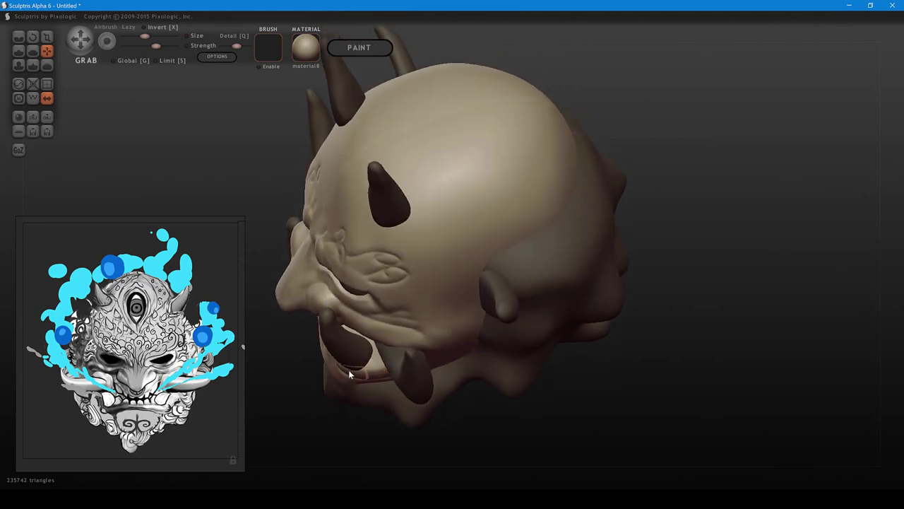
{"action": "left_click", "coordinate": [347, 369]}
{"action": "left_click", "coordinate": [345, 369]}
{"action": "mouse_move", "coordinate": [342, 371]}
{"action": "right_mouse_down"}
{"action": "mouse_move", "coordinate": [417, 399]}
{"action": "mouse_move", "coordinate": [364, 338]}
{"action": "mouse_move", "coordinate": [357, 357]}
{"action": "right_mouse_up"}
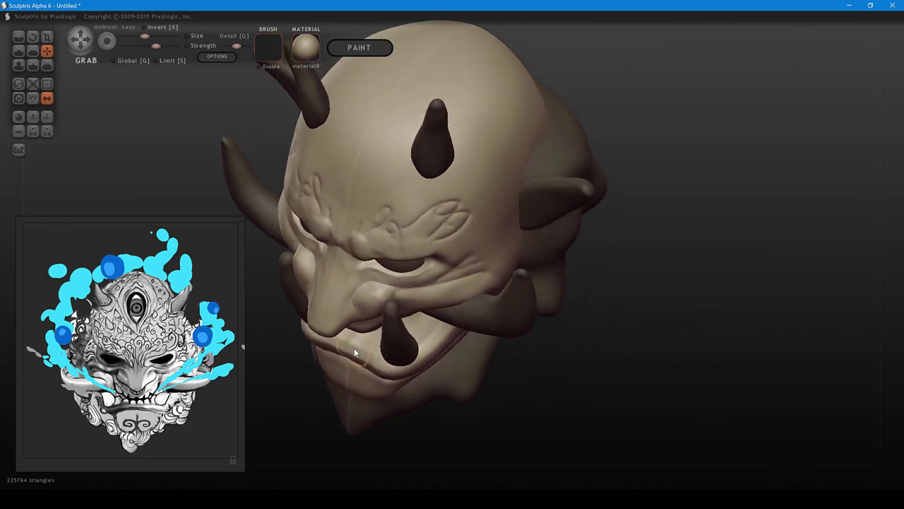
- Reposition and bend the lower tusks from above with the Grab brush, enlarging the brush between strokes
{"action": "middle_click_drag", "start_coordinate": [407, 359], "coordinate": [363, 286]}
{"action": "mouse_move", "coordinate": [375, 299]}
{"action": "right_mouse_down"}
{"action": "mouse_move", "coordinate": [390, 318]}
{"action": "mouse_move", "coordinate": [416, 323]}
{"action": "mouse_move", "coordinate": [428, 351]}
{"action": "mouse_move", "coordinate": [414, 327]}
{"action": "right_mouse_up"}
{"action": "left_click", "coordinate": [409, 331]}
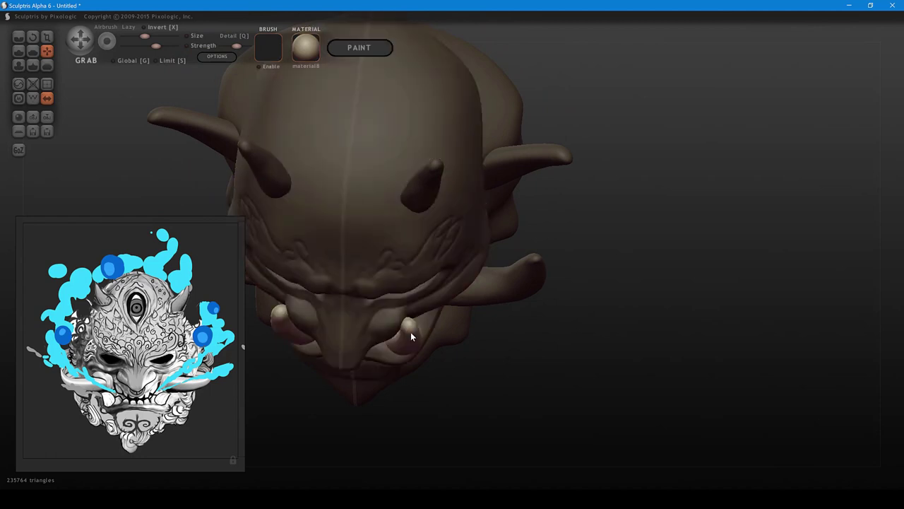
{"action": "scroll", "coordinate": [409, 331], "scroll_direction": "up", "scroll_amount": 2, "text": "shift"}
{"action": "left_click_drag", "start_coordinate": [409, 338], "coordinate": [414, 340]}
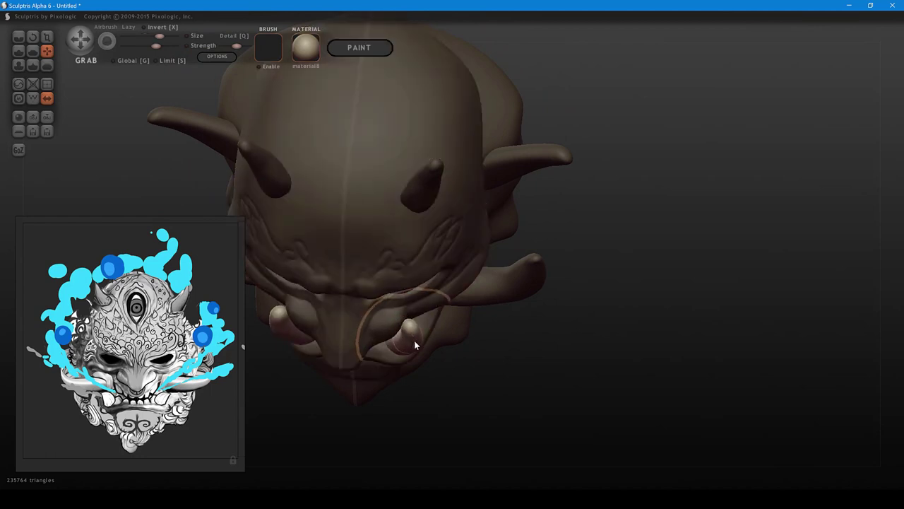
{"action": "right_click_drag", "start_coordinate": [414, 339], "coordinate": [411, 348]}
{"action": "scroll", "coordinate": [411, 346], "scroll_direction": "up", "scroll_amount": 2, "text": "shift"}
{"action": "left_click_drag", "start_coordinate": [413, 348], "coordinate": [416, 348]}
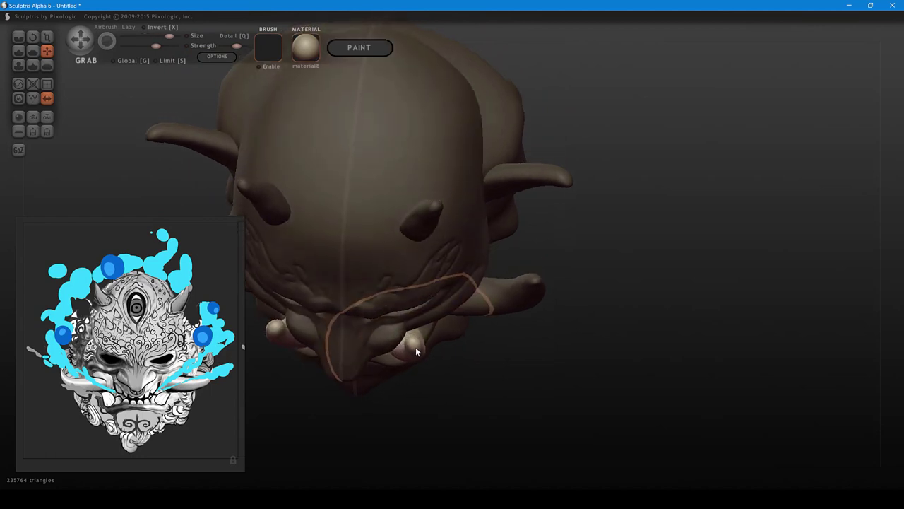
{"action": "right_click_drag", "start_coordinate": [416, 348], "coordinate": [421, 332]}
{"action": "scroll", "coordinate": [421, 333], "scroll_direction": "up", "scroll_amount": 2, "text": "shift"}
{"action": "left_click_drag", "start_coordinate": [421, 333], "coordinate": [422, 333]}
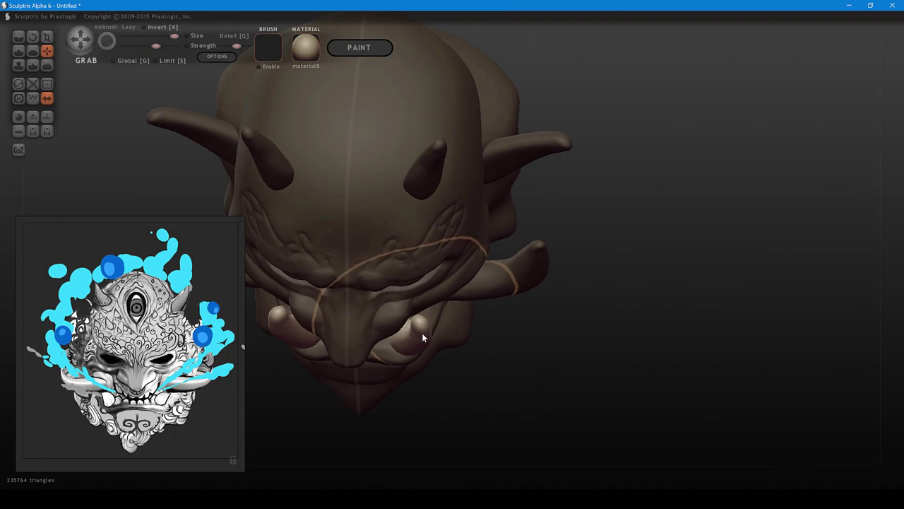
- Sharpen the tips of the lower tusks into points with the Pinch brush, working from the side
{"action": "mouse_move", "coordinate": [422, 334]}
{"action": "right_mouse_down"}
{"action": "mouse_move", "coordinate": [416, 290]}
{"action": "mouse_move", "coordinate": [360, 279]}
{"action": "mouse_move", "coordinate": [313, 207]}
{"action": "mouse_move", "coordinate": [340, 225]}
{"action": "mouse_move", "coordinate": [351, 260]}
{"action": "right_mouse_up"}
{"action": "scroll", "coordinate": [413, 288], "scroll_direction": "down", "scroll_amount": 3, "text": "shift"}
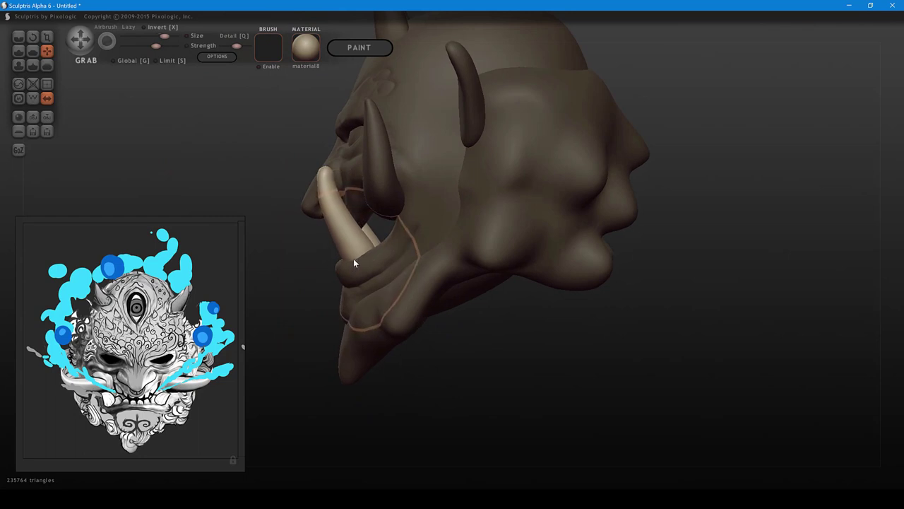
{"action": "middle_click_drag", "start_coordinate": [351, 246], "coordinate": [379, 274]}
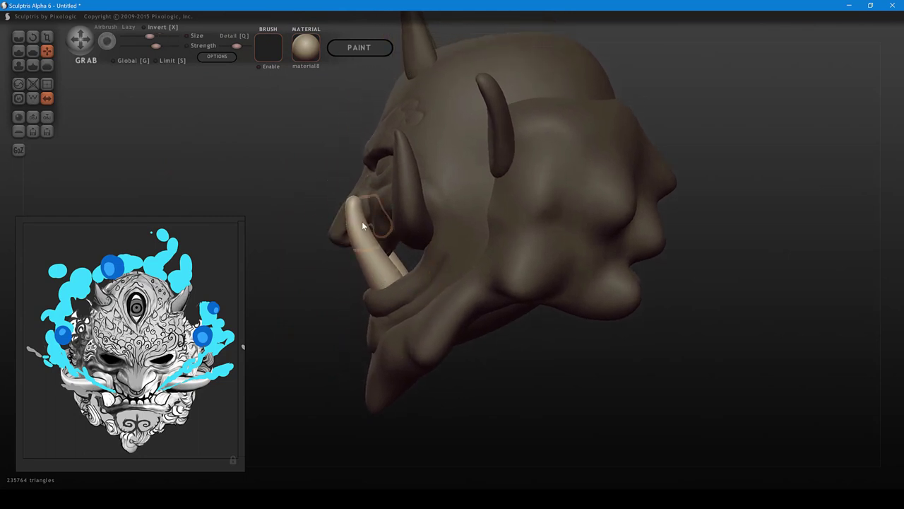
{"action": "key", "text": "p"}
{"action": "mouse_move", "coordinate": [356, 218]}
{"action": "right_mouse_down"}
{"action": "mouse_move", "coordinate": [358, 235]}
{"action": "mouse_move", "coordinate": [359, 206]}
{"action": "right_mouse_up"}
{"action": "scroll", "coordinate": [355, 212], "scroll_direction": "up", "scroll_amount": 3}
{"action": "left_click_drag", "start_coordinate": [358, 209], "coordinate": [353, 191]}
{"action": "mouse_move", "coordinate": [363, 226]}
{"action": "right_mouse_down"}
{"action": "mouse_move", "coordinate": [459, 195]}
{"action": "mouse_move", "coordinate": [629, 164]}
{"action": "mouse_move", "coordinate": [459, 195]}
{"action": "mouse_move", "coordinate": [411, 217]}
{"action": "mouse_move", "coordinate": [438, 343]}
{"action": "mouse_move", "coordinate": [505, 365]}
{"action": "mouse_move", "coordinate": [552, 361]}
{"action": "right_mouse_up"}
{"action": "right_click_drag", "start_coordinate": [491, 341], "coordinate": [491, 346]}
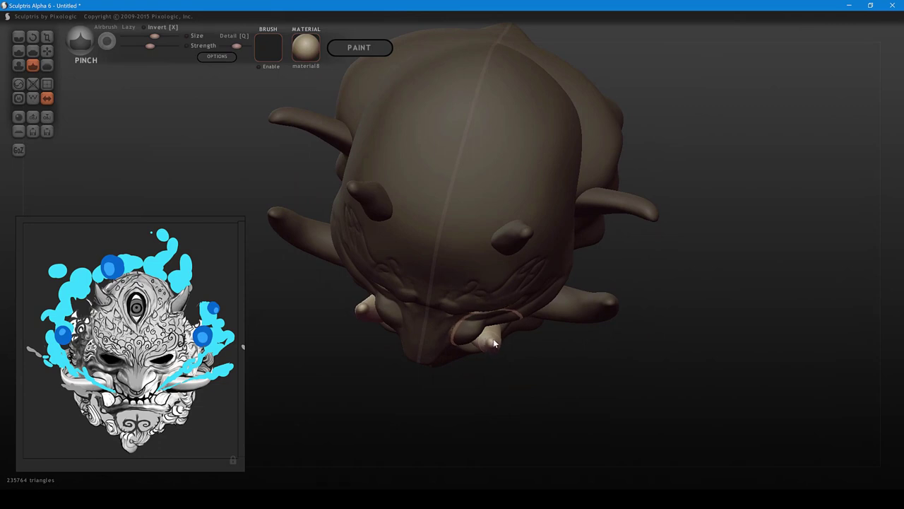
{"action": "mouse_move", "coordinate": [501, 376]}
{"action": "right_mouse_down"}
{"action": "mouse_move", "coordinate": [489, 265]}
{"action": "mouse_move", "coordinate": [501, 202]}
{"action": "mouse_move", "coordinate": [677, 254]}
{"action": "mouse_move", "coordinate": [542, 235]}
{"action": "mouse_move", "coordinate": [490, 216]}
{"action": "mouse_move", "coordinate": [458, 243]}
{"action": "mouse_move", "coordinate": [476, 227]}
{"action": "right_mouse_up"}
- Select the face and adjust the lower corners of the chin from the front with the Grab brush
{"action": "key", "text": "6"}
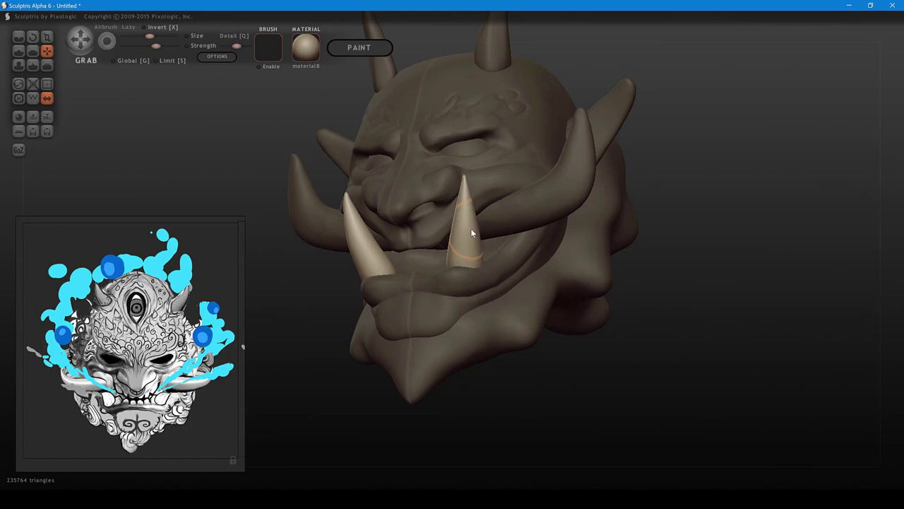
{"action": "right_click_drag", "start_coordinate": [470, 228], "coordinate": [400, 270]}
{"action": "mouse_move", "coordinate": [435, 325]}
{"action": "middle_mouse_down"}
{"action": "mouse_move", "coordinate": [452, 339]}
{"action": "mouse_move", "coordinate": [504, 328]}
{"action": "mouse_move", "coordinate": [545, 295]}
{"action": "middle_mouse_up"}
{"action": "left_click", "coordinate": [473, 336]}
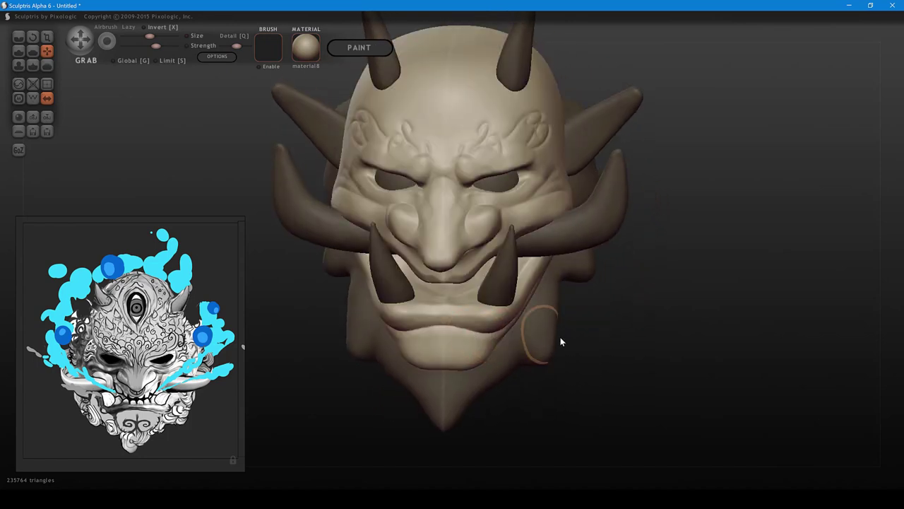
{"action": "middle_click_drag", "start_coordinate": [560, 339], "coordinate": [574, 303]}
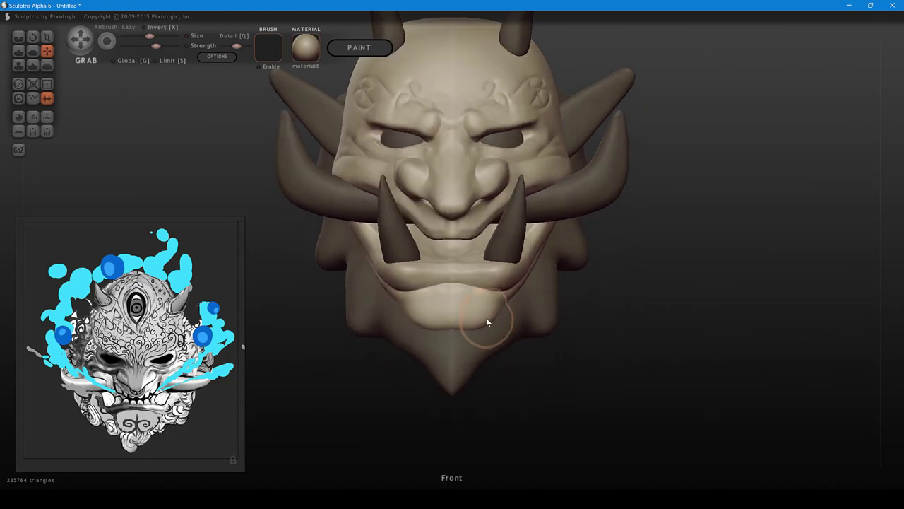
{"action": "left_click_drag", "start_coordinate": [477, 322], "coordinate": [473, 326]}
{"action": "left_click", "coordinate": [509, 307]}
{"action": "left_click", "coordinate": [508, 307]}
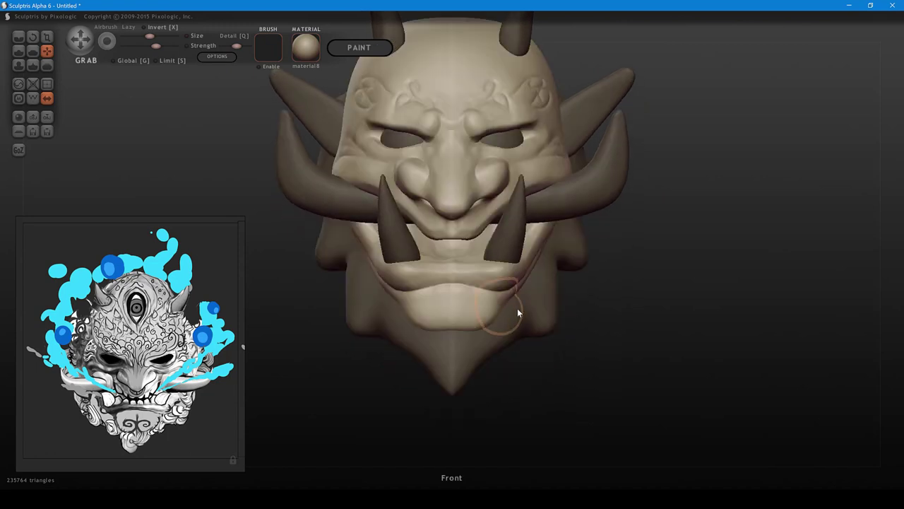
- Refine the face outline from the jaw and cheek up to the temple with a smaller Grab brush from the front
{"action": "scroll", "coordinate": [546, 260], "scroll_direction": "down", "scroll_amount": 4}
{"action": "middle_click_drag", "start_coordinate": [517, 308], "coordinate": [550, 269], "text": "alt"}
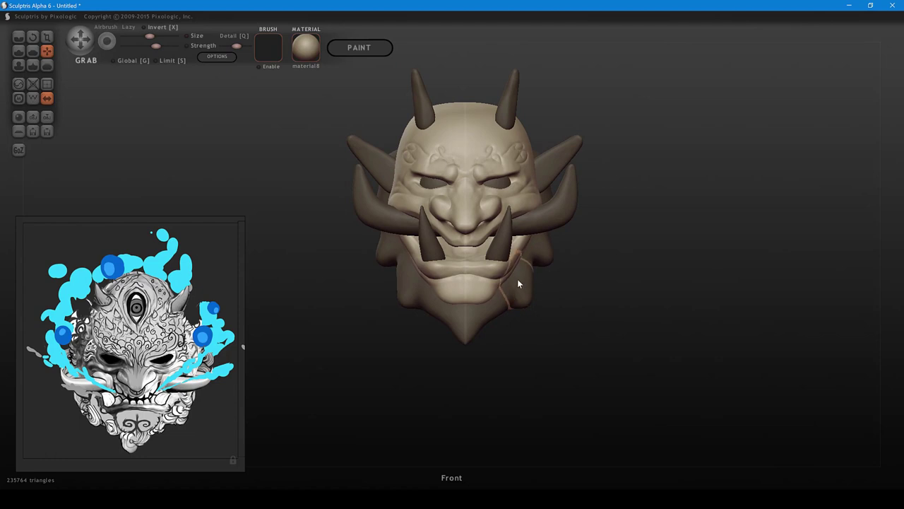
{"action": "left_click_drag", "start_coordinate": [506, 269], "coordinate": [517, 270]}
{"action": "middle_click_drag", "start_coordinate": [517, 265], "coordinate": [516, 287], "text": "alt"}
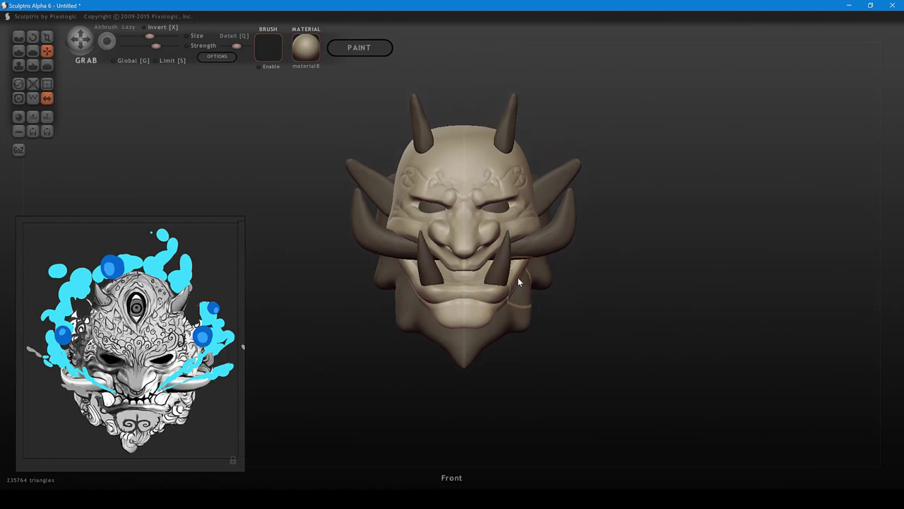
{"action": "key", "text": "["}
{"action": "left_click_drag", "start_coordinate": [513, 276], "coordinate": [522, 269]}
{"action": "left_click_drag", "start_coordinate": [535, 224], "coordinate": [532, 194]}
{"action": "key", "text": "["}
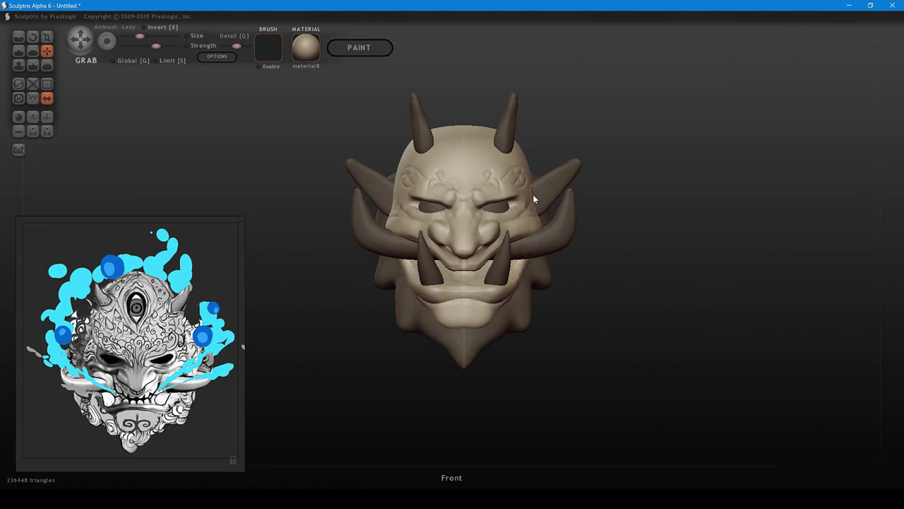
{"action": "middle_click_drag", "start_coordinate": [533, 195], "coordinate": [541, 225], "text": "alt"}
{"action": "key", "text": "]"}
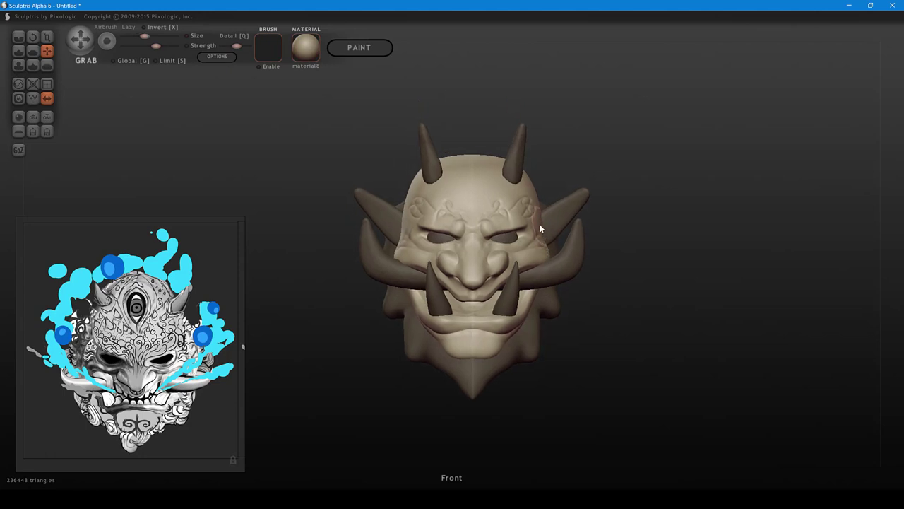
{"action": "left_click_drag", "start_coordinate": [540, 224], "coordinate": [537, 210]}
- Add a short Draw brush stroke at the inner end of the brow beside the nose bridge
{"action": "middle_click_drag", "start_coordinate": [557, 171], "coordinate": [556, 151], "text": "alt"}
{"action": "scroll", "coordinate": [556, 151], "scroll_direction": "up", "scroll_amount": 5}
{"action": "key", "text": "d"}
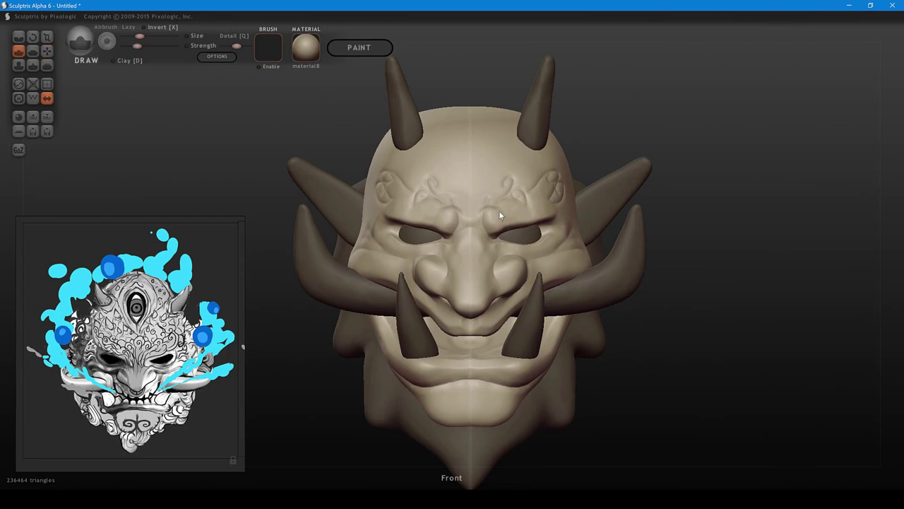
{"action": "key", "text": "d"}
{"action": "left_click_drag", "start_coordinate": [506, 219], "coordinate": [510, 218]}
{"action": "mouse_move", "coordinate": [517, 223]}
{"action": "middle_mouse_down", "text": "alt"}
{"action": "mouse_move", "coordinate": [533, 195]}
{"action": "mouse_move", "coordinate": [474, 202]}
{"action": "mouse_move", "coordinate": [469, 194]}
{"action": "mouse_move", "coordinate": [488, 202]}
{"action": "mouse_move", "coordinate": [501, 230]}
{"action": "middle_mouse_up", "text": "alt"}
- Carve the folds under the inner eye corners, beside the upper nose, with the Crease brush
{"action": "key", "text": "c"}
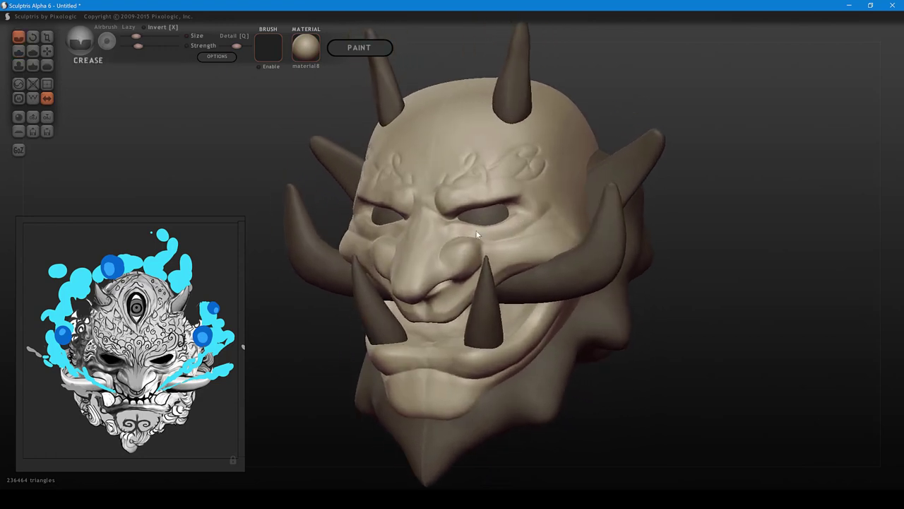
{"action": "right_click_drag", "start_coordinate": [477, 234], "coordinate": [494, 225]}
{"action": "left_click_drag", "start_coordinate": [484, 223], "coordinate": [502, 218]}
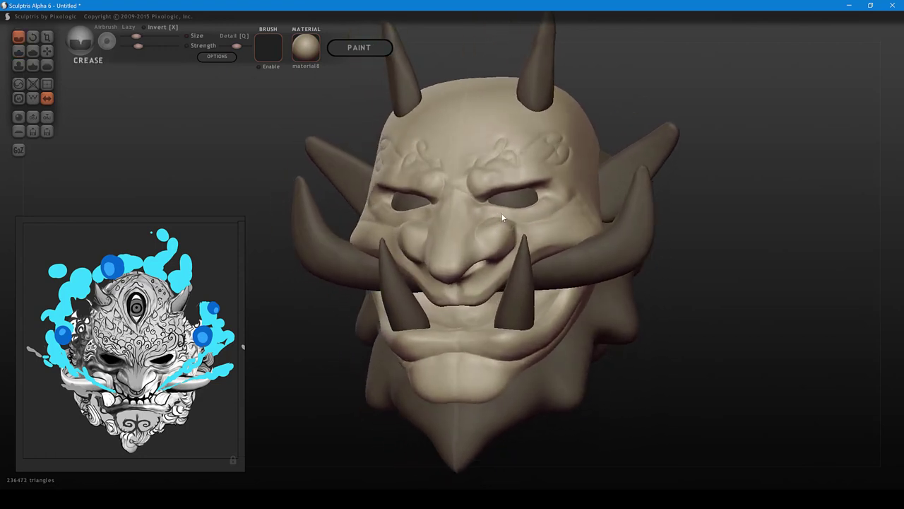
{"action": "right_click_drag", "start_coordinate": [510, 214], "coordinate": [532, 231]}
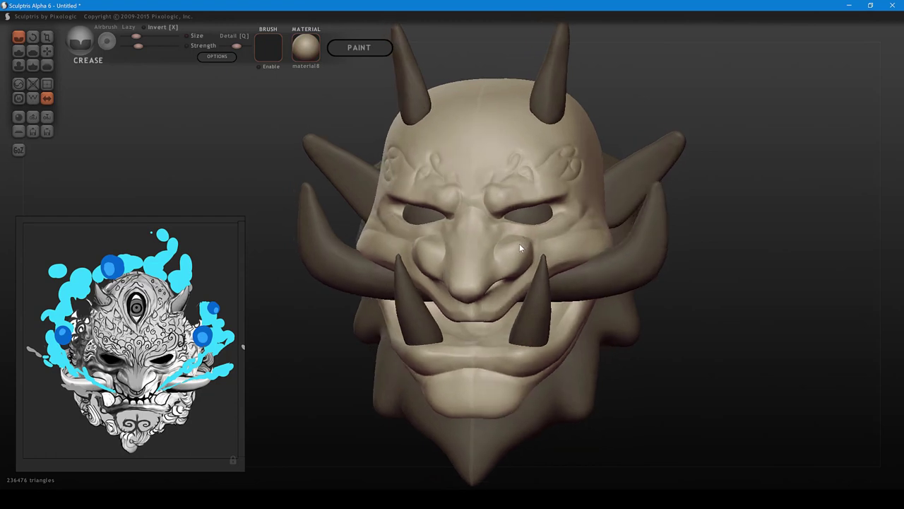
{"action": "mouse_move", "coordinate": [515, 230]}
{"action": "left_mouse_down"}
{"action": "mouse_move", "coordinate": [560, 226]}
{"action": "mouse_move", "coordinate": [567, 215]}
{"action": "mouse_move", "coordinate": [509, 231]}
{"action": "mouse_move", "coordinate": [498, 250]}
{"action": "mouse_move", "coordinate": [503, 228]}
{"action": "left_mouse_up"}
{"action": "right_click_drag", "start_coordinate": [503, 228], "coordinate": [524, 228]}
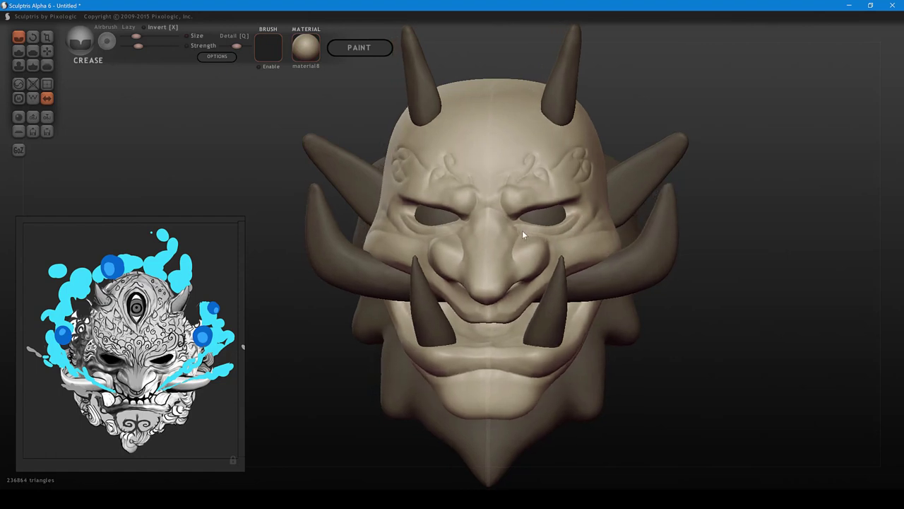
{"action": "left_click_drag", "start_coordinate": [514, 230], "coordinate": [517, 215]}
{"action": "right_click_drag", "start_coordinate": [512, 230], "coordinate": [503, 237]}
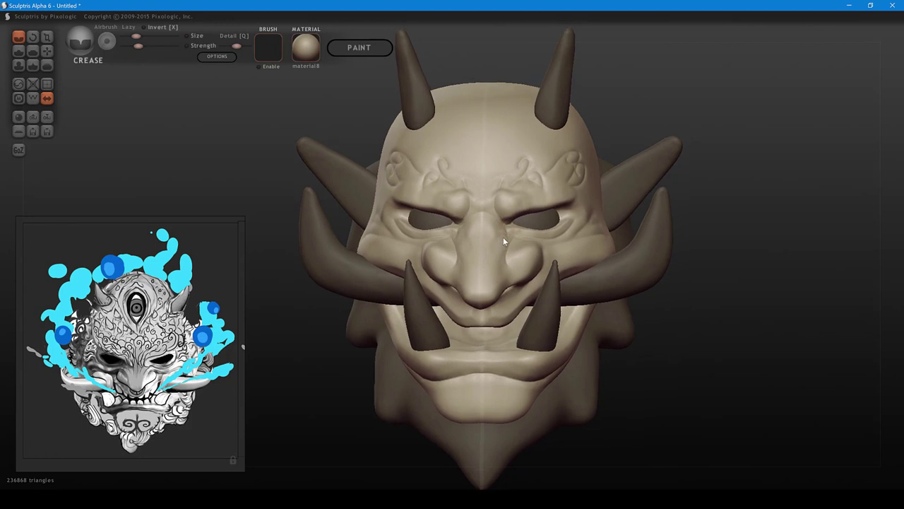
- Carve grooves down both sides of the nose bridge with the Crease brush
{"action": "mouse_move", "coordinate": [492, 245]}
{"action": "left_mouse_down"}
{"action": "mouse_move", "coordinate": [491, 258]}
{"action": "mouse_move", "coordinate": [502, 213]}
{"action": "mouse_move", "coordinate": [491, 254]}
{"action": "left_mouse_up"}
{"action": "mouse_move", "coordinate": [499, 224]}
{"action": "right_mouse_down"}
{"action": "mouse_move", "coordinate": [497, 276]}
{"action": "mouse_move", "coordinate": [498, 246]}
{"action": "right_mouse_up"}
{"action": "left_click_drag", "start_coordinate": [487, 232], "coordinate": [488, 236]}
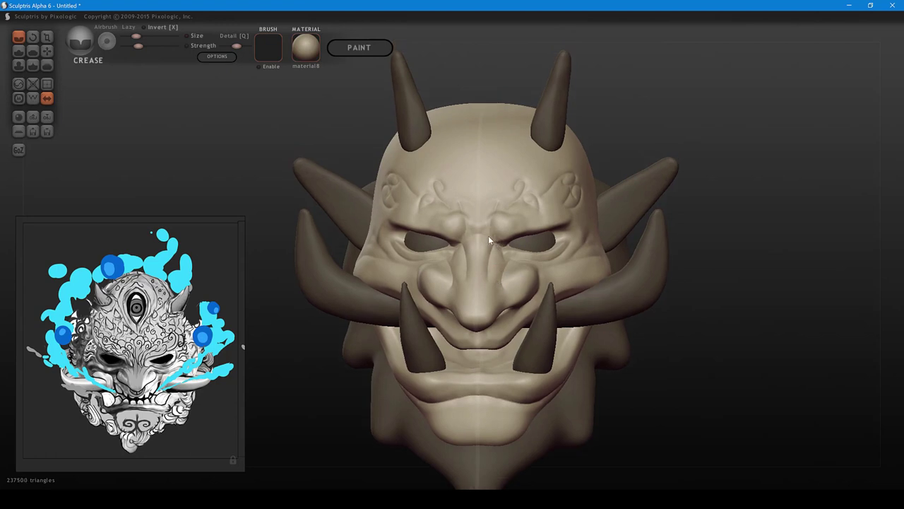
{"action": "mouse_move", "coordinate": [488, 235]}
{"action": "right_mouse_down"}
{"action": "mouse_move", "coordinate": [509, 236]}
{"action": "mouse_move", "coordinate": [488, 254]}
{"action": "right_mouse_up"}
{"action": "scroll", "coordinate": [489, 253], "scroll_direction": "up", "scroll_amount": 2}
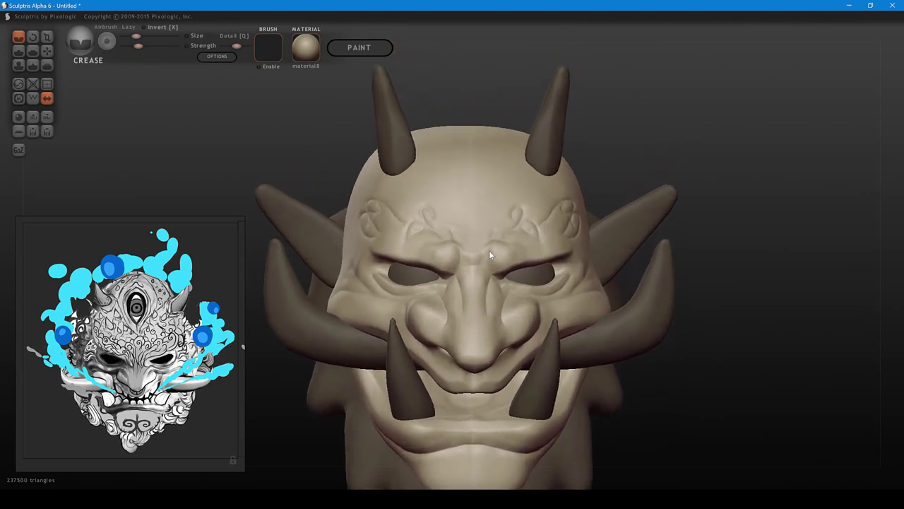
- Define the inner brow bulges and the frown lines between them with the Crease brush
{"action": "mouse_move", "coordinate": [489, 250]}
{"action": "left_mouse_down"}
{"action": "mouse_move", "coordinate": [494, 239]}
{"action": "mouse_move", "coordinate": [504, 273]}
{"action": "mouse_move", "coordinate": [519, 261]}
{"action": "left_mouse_up"}
{"action": "mouse_move", "coordinate": [511, 262]}
{"action": "right_mouse_down", "text": "alt"}
{"action": "mouse_move", "coordinate": [496, 268]}
{"action": "mouse_move", "coordinate": [480, 258]}
{"action": "mouse_move", "coordinate": [503, 239]}
{"action": "mouse_move", "coordinate": [478, 237]}
{"action": "right_mouse_up", "text": "alt"}
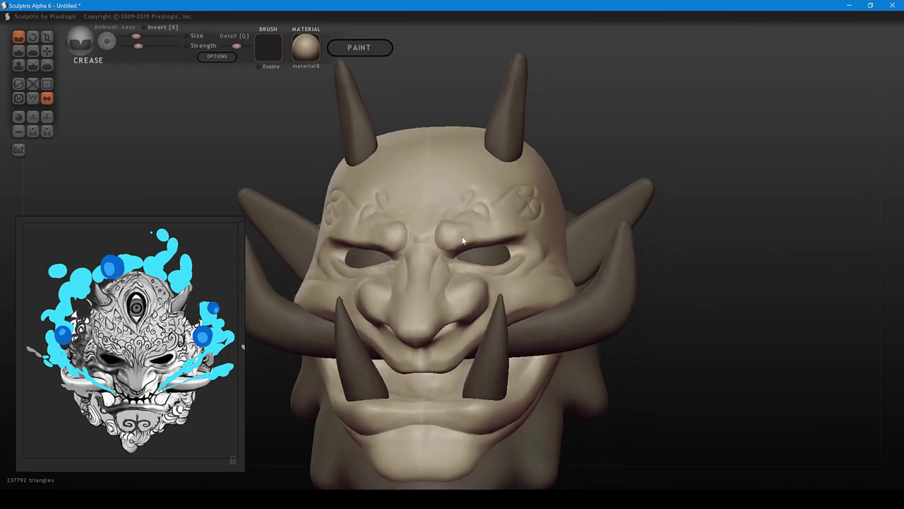
{"action": "mouse_move", "coordinate": [461, 238]}
{"action": "left_mouse_down"}
{"action": "mouse_move", "coordinate": [483, 249]}
{"action": "mouse_move", "coordinate": [437, 239]}
{"action": "left_mouse_up"}
{"action": "middle_click_drag", "start_coordinate": [445, 239], "coordinate": [471, 258]}
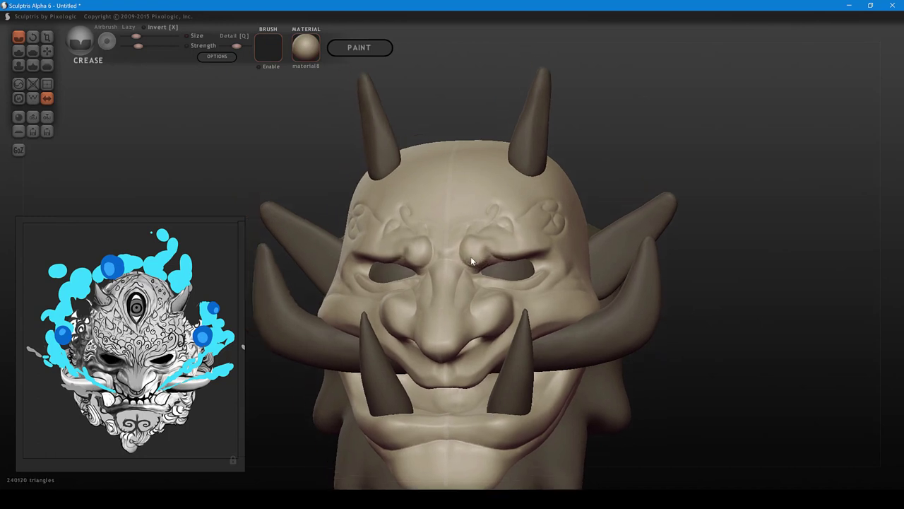
{"action": "left_click_drag", "start_coordinate": [454, 251], "coordinate": [470, 269]}
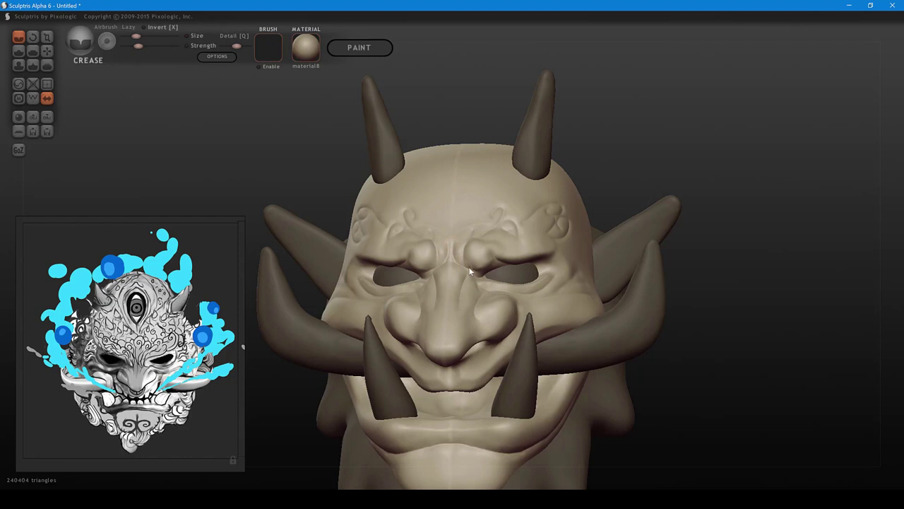
- Pull the middle of the upper lip down slightly with Grab and level its lower edge with Flatten
{"action": "mouse_move", "coordinate": [479, 277]}
{"action": "middle_mouse_down"}
{"action": "mouse_move", "coordinate": [483, 258]}
{"action": "mouse_move", "coordinate": [520, 293]}
{"action": "mouse_move", "coordinate": [512, 311]}
{"action": "mouse_move", "coordinate": [527, 290]}
{"action": "middle_mouse_up"}
{"action": "key", "text": "6"}
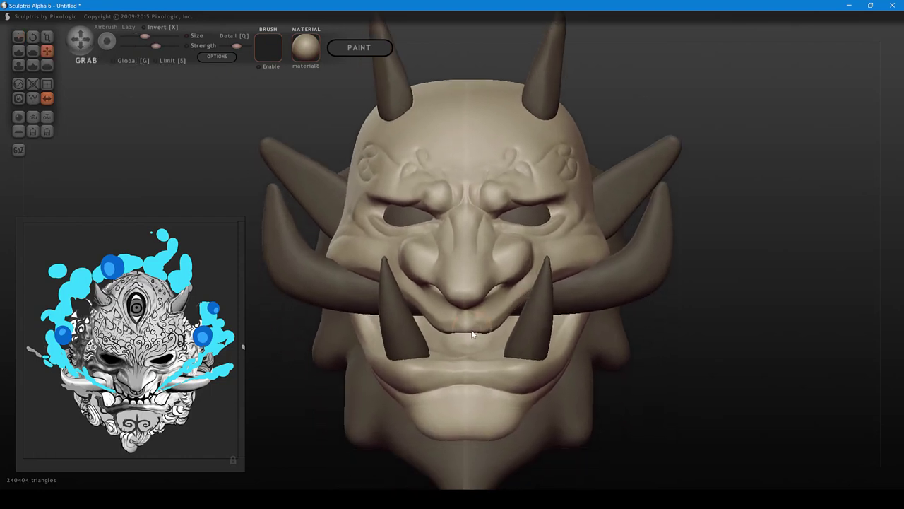
{"action": "left_click_drag", "start_coordinate": [469, 331], "coordinate": [468, 336]}
{"action": "scroll", "coordinate": [469, 335], "scroll_direction": "down", "scroll_amount": 1, "text": "shift"}
{"action": "mouse_move", "coordinate": [472, 332]}
{"action": "middle_mouse_down"}
{"action": "mouse_move", "coordinate": [502, 291]}
{"action": "mouse_move", "coordinate": [501, 267]}
{"action": "middle_mouse_up"}
{"action": "key", "text": "f"}
{"action": "mouse_move", "coordinate": [497, 230]}
{"action": "left_mouse_down"}
{"action": "mouse_move", "coordinate": [519, 233]}
{"action": "mouse_move", "coordinate": [510, 234]}
{"action": "left_mouse_up"}
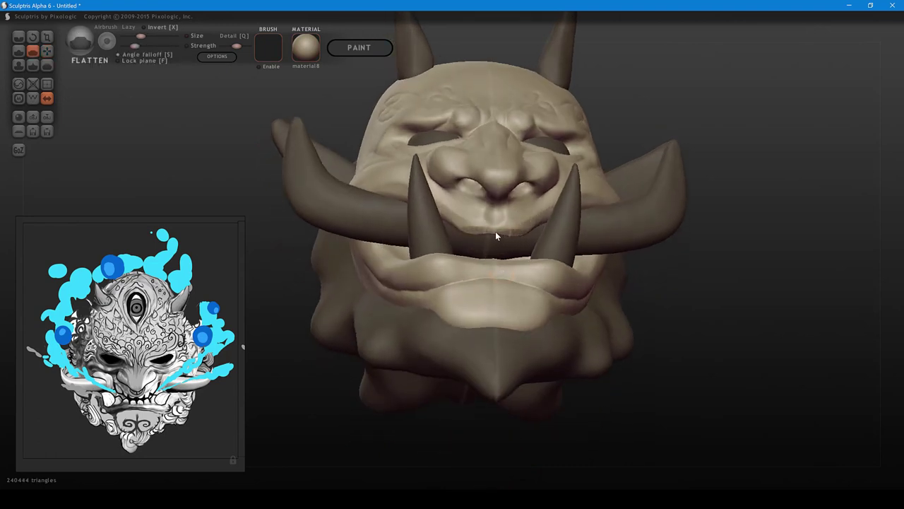
- Reshape the underside of the lower lip where it meets the chin with a larger Grab brush
{"action": "mouse_move", "coordinate": [513, 231]}
{"action": "middle_mouse_down"}
{"action": "mouse_move", "coordinate": [485, 291]}
{"action": "mouse_move", "coordinate": [530, 303]}
{"action": "mouse_move", "coordinate": [530, 283]}
{"action": "mouse_move", "coordinate": [514, 271]}
{"action": "middle_mouse_up"}
{"action": "key", "text": "g"}
{"action": "key", "text": "bracketright"}
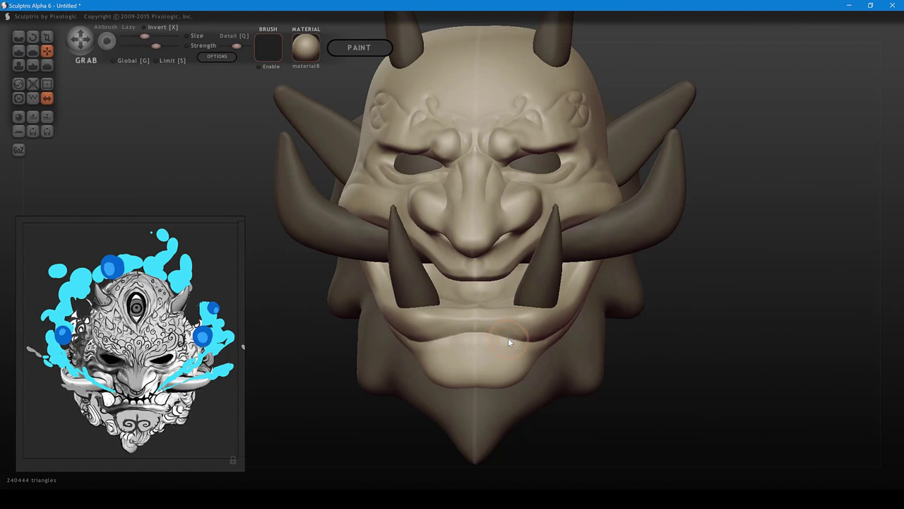
{"action": "mouse_move", "coordinate": [508, 337]}
{"action": "left_mouse_down"}
{"action": "mouse_move", "coordinate": [493, 335]}
{"action": "mouse_move", "coordinate": [541, 343]}
{"action": "left_mouse_up"}
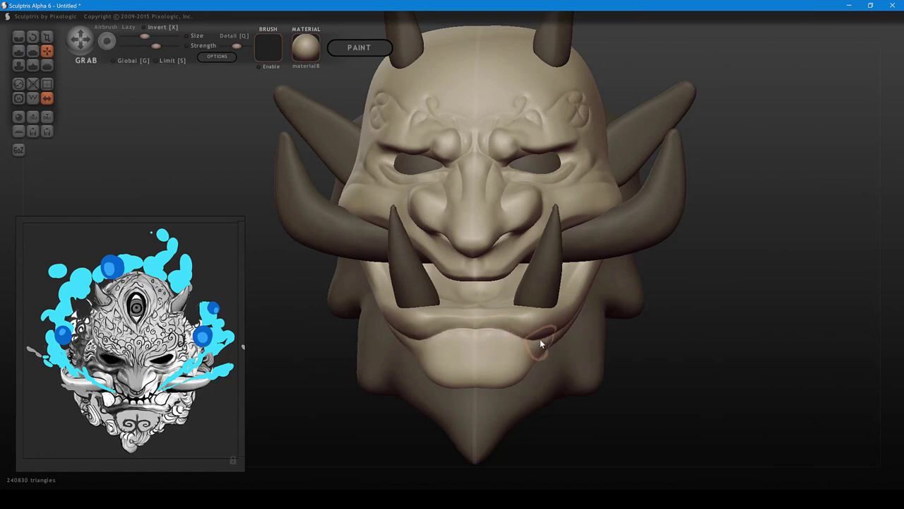
- Hide the beard piece behind the face and broaden the chin and underside of the jaw with the Grab brush
{"action": "middle_click_drag", "start_coordinate": [568, 326], "coordinate": [554, 292], "text": "alt"}
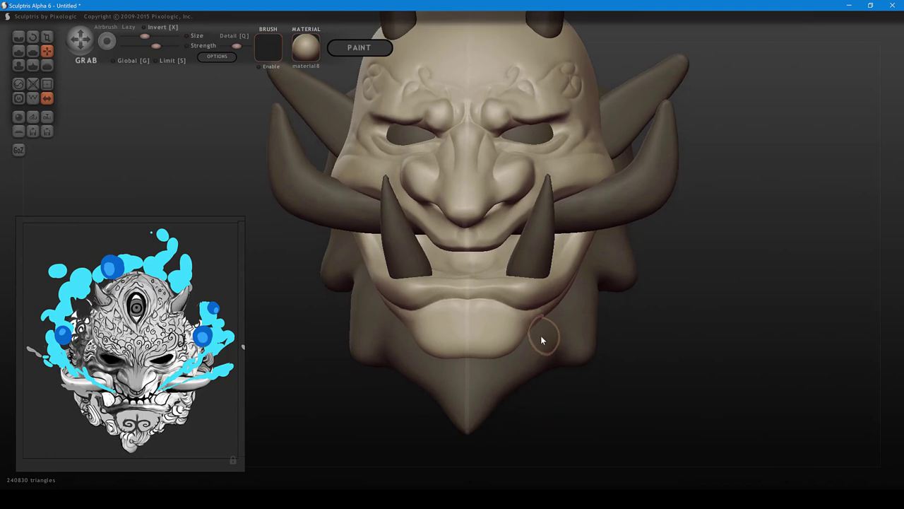
{"action": "key", "text": "h"}
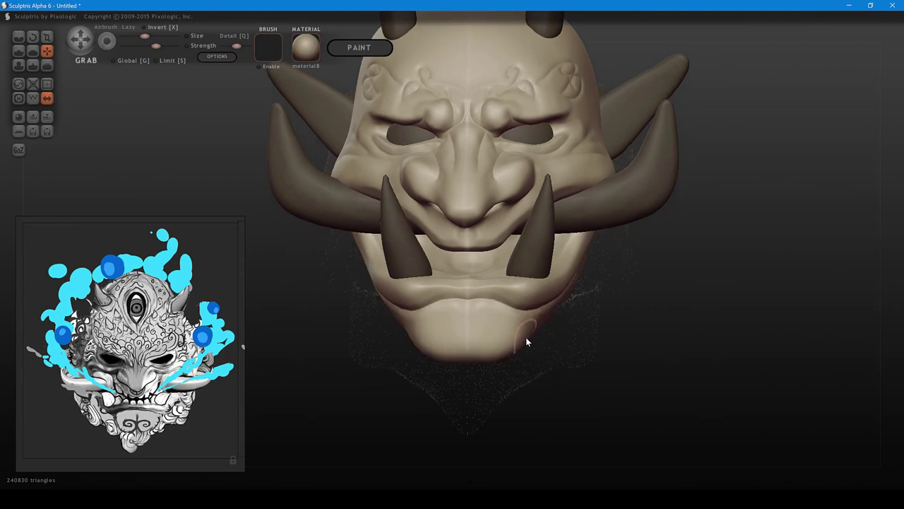
{"action": "scroll", "coordinate": [526, 337], "scroll_direction": "up", "scroll_amount": 2}
{"action": "left_click_drag", "start_coordinate": [529, 339], "coordinate": [532, 345]}
{"action": "middle_click_drag", "start_coordinate": [532, 345], "coordinate": [519, 283]}
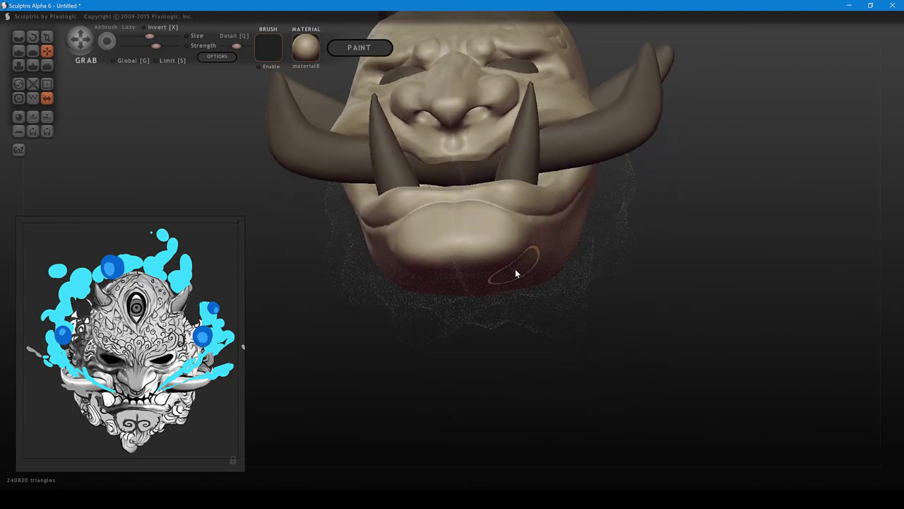
{"action": "mouse_move", "coordinate": [515, 270]}
{"action": "left_mouse_down"}
{"action": "mouse_move", "coordinate": [527, 271]}
{"action": "mouse_move", "coordinate": [532, 247]}
{"action": "mouse_move", "coordinate": [544, 245]}
{"action": "left_mouse_up"}
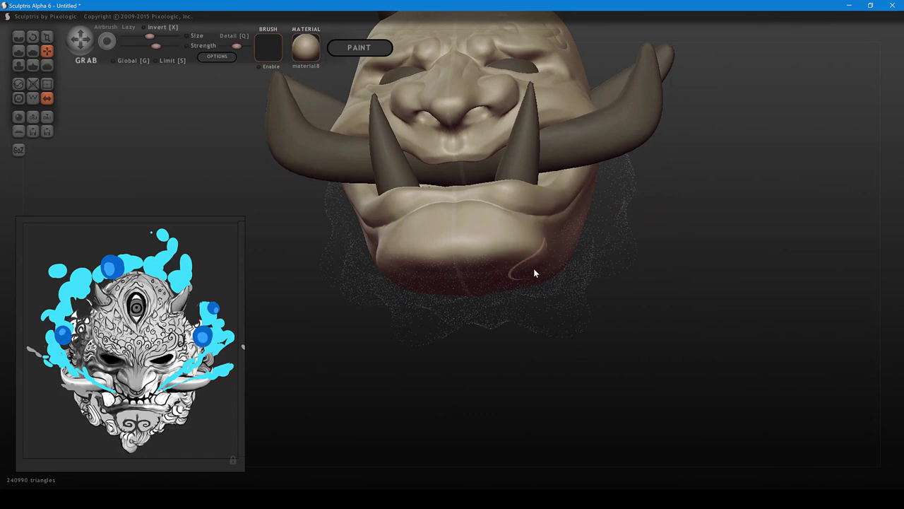
{"action": "mouse_move", "coordinate": [519, 306]}
{"action": "left_mouse_down"}
{"action": "mouse_move", "coordinate": [403, 331]}
{"action": "mouse_move", "coordinate": [415, 317]}
{"action": "mouse_move", "coordinate": [512, 314]}
{"action": "left_mouse_up"}
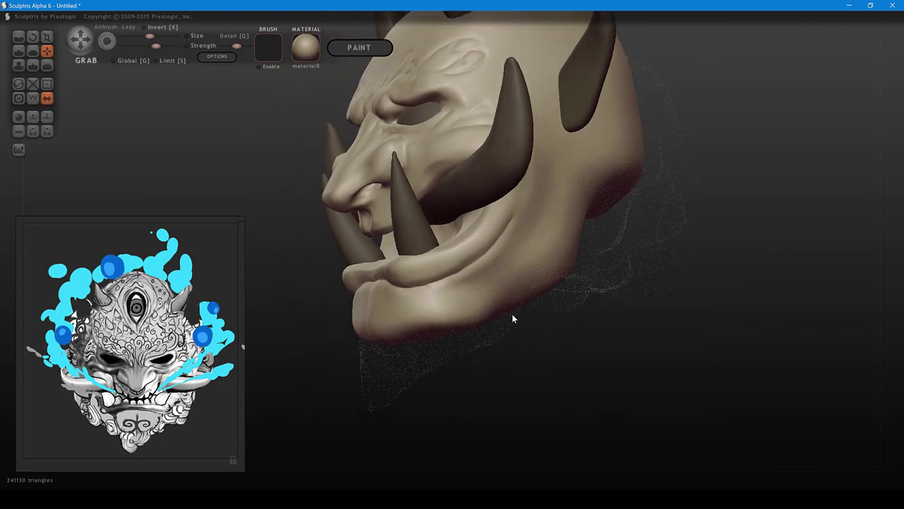
- Unhide the beard piece and pull the jaw's underside inward on both sides of the chin with a smaller Grab brush
{"action": "right_click_drag", "start_coordinate": [513, 319], "coordinate": [467, 329]}
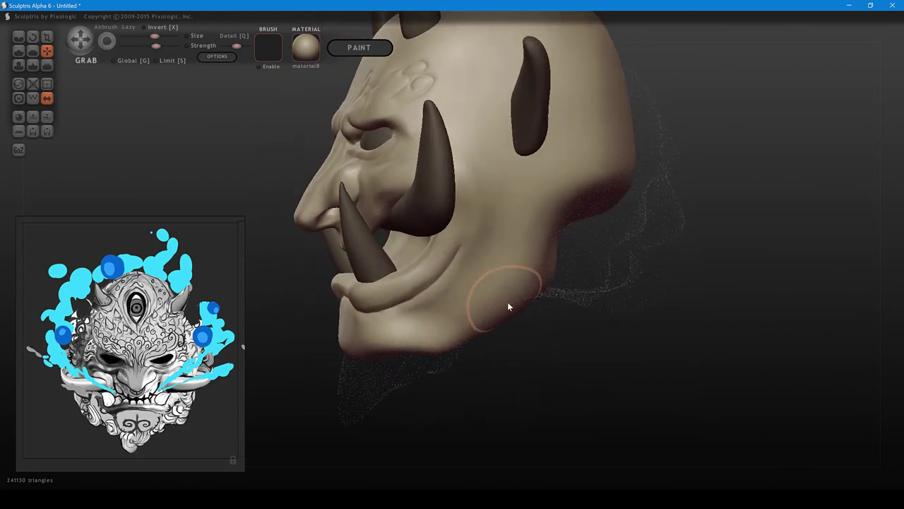
{"action": "right_click_drag", "start_coordinate": [507, 302], "coordinate": [621, 277]}
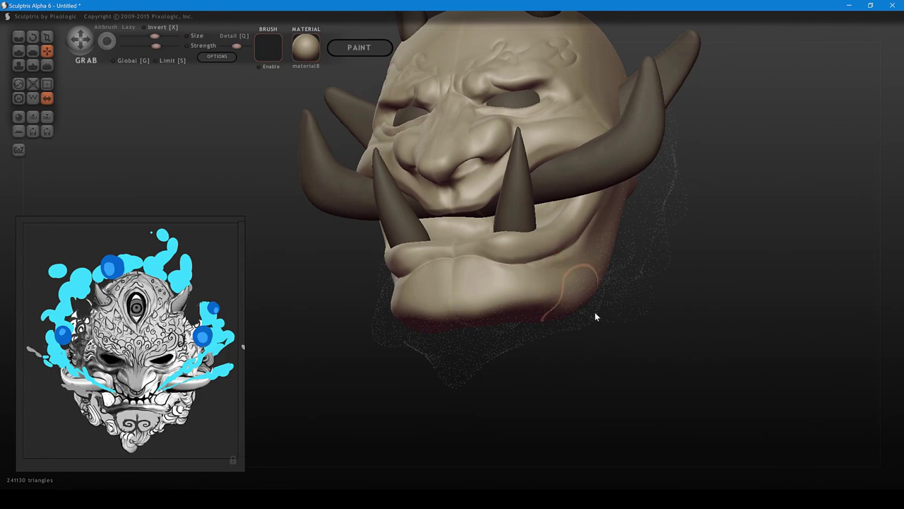
{"action": "mouse_move", "coordinate": [595, 313]}
{"action": "right_mouse_down"}
{"action": "mouse_move", "coordinate": [640, 318]}
{"action": "mouse_move", "coordinate": [579, 310]}
{"action": "right_mouse_up"}
{"action": "key", "text": "h"}
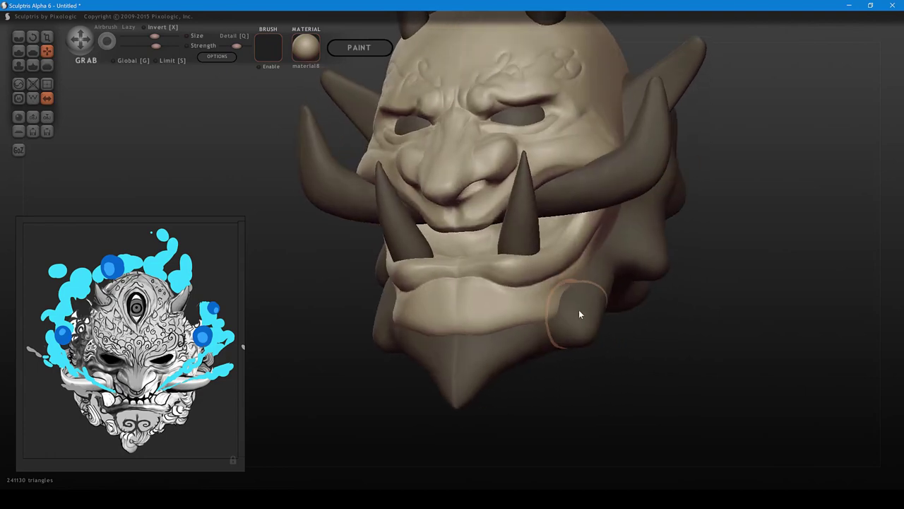
{"action": "scroll", "coordinate": [575, 309], "scroll_direction": "down", "scroll_amount": 1, "text": "shift"}
{"action": "mouse_move", "coordinate": [555, 309]}
{"action": "left_mouse_down"}
{"action": "mouse_move", "coordinate": [519, 322]}
{"action": "mouse_move", "coordinate": [528, 324]}
{"action": "left_mouse_up"}
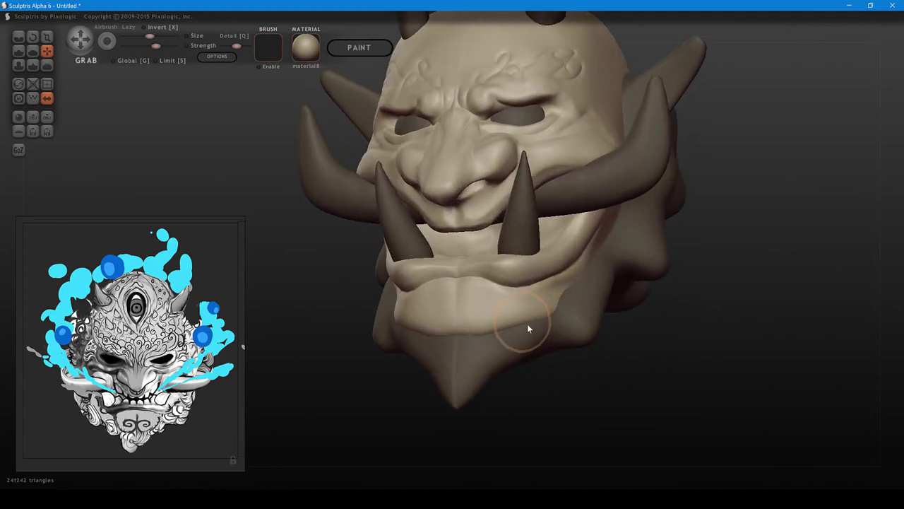
{"action": "right_click_drag", "start_coordinate": [528, 325], "coordinate": [559, 330]}
{"action": "left_click_drag", "start_coordinate": [593, 319], "coordinate": [542, 336]}
{"action": "left_click", "coordinate": [588, 322]}
{"action": "left_click", "coordinate": [544, 330]}
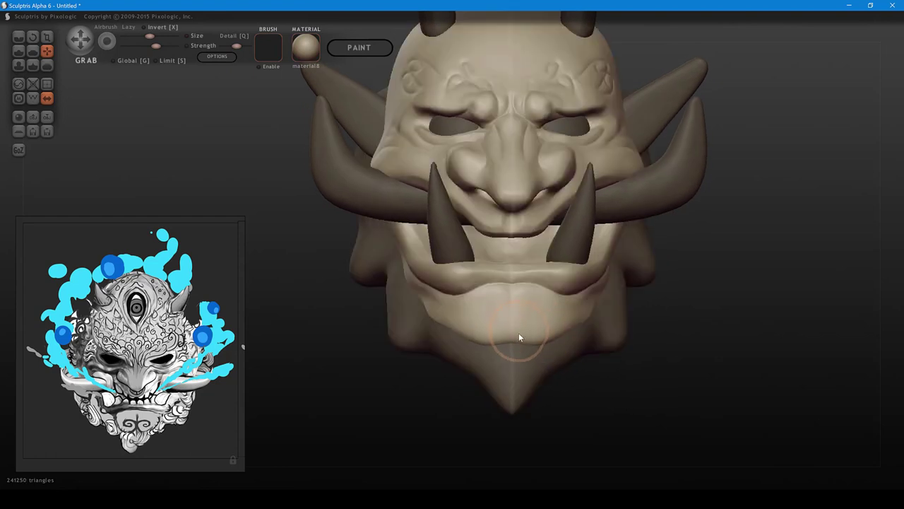
- Shape the chin into a rounder, narrower ball below the lower lip with small Grab strokes from three-quarter and front views
{"action": "right_click_drag", "start_coordinate": [518, 333], "coordinate": [664, 319]}
{"action": "scroll", "coordinate": [603, 320], "scroll_direction": "down", "scroll_amount": 1, "text": "shift"}
{"action": "mouse_move", "coordinate": [601, 319]}
{"action": "left_mouse_down"}
{"action": "mouse_move", "coordinate": [590, 316]}
{"action": "mouse_move", "coordinate": [598, 320]}
{"action": "left_mouse_up"}
{"action": "right_click_drag", "start_coordinate": [619, 327], "coordinate": [566, 335]}
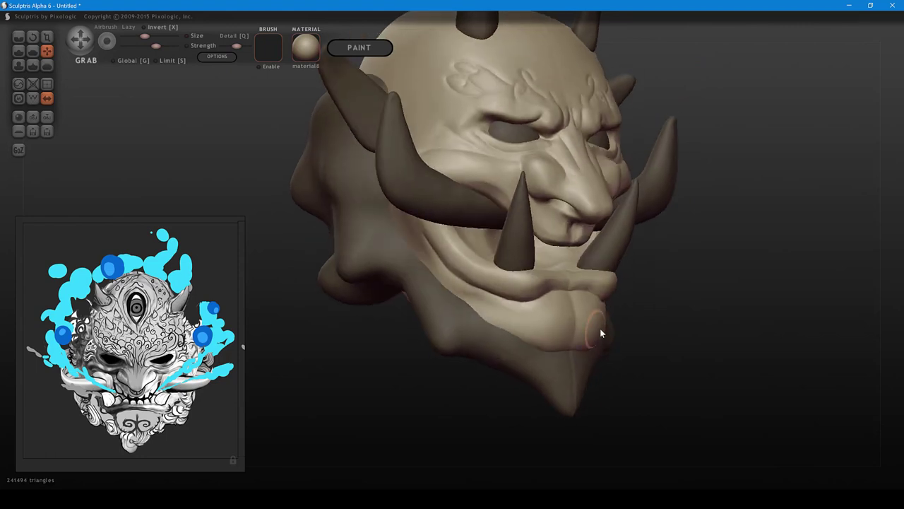
{"action": "left_click_drag", "start_coordinate": [599, 328], "coordinate": [603, 327]}
{"action": "right_click_drag", "start_coordinate": [610, 325], "coordinate": [598, 335]}
{"action": "left_click_drag", "start_coordinate": [600, 337], "coordinate": [596, 336]}
{"action": "right_click_drag", "start_coordinate": [607, 338], "coordinate": [515, 367]}
{"action": "left_click_drag", "start_coordinate": [506, 394], "coordinate": [567, 352]}
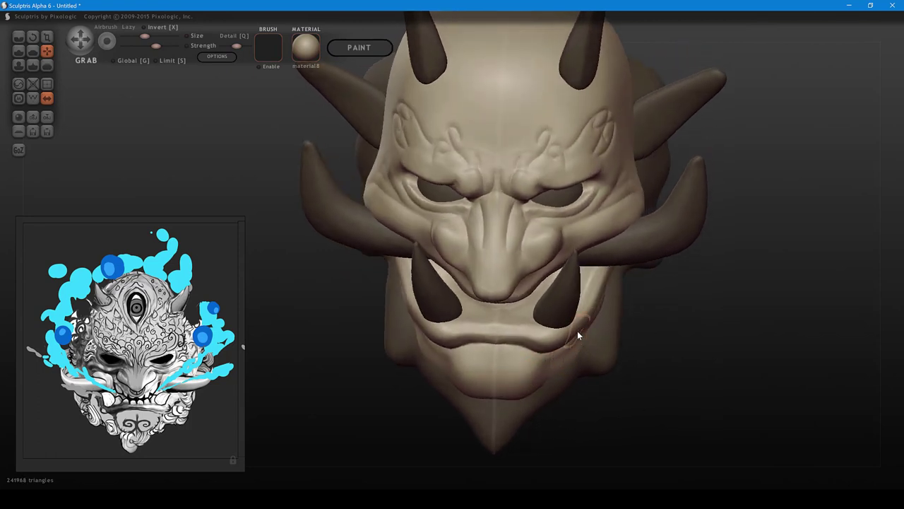
- Adjust the outer corners of the mouth with Grab and pull the chin's lower edge down slightly with a larger brush
{"action": "left_click_drag", "start_coordinate": [592, 302], "coordinate": [602, 281]}
{"action": "middle_click_drag", "start_coordinate": [605, 282], "coordinate": [635, 290]}
{"action": "right_click_drag", "start_coordinate": [635, 294], "coordinate": [634, 261], "text": "alt"}
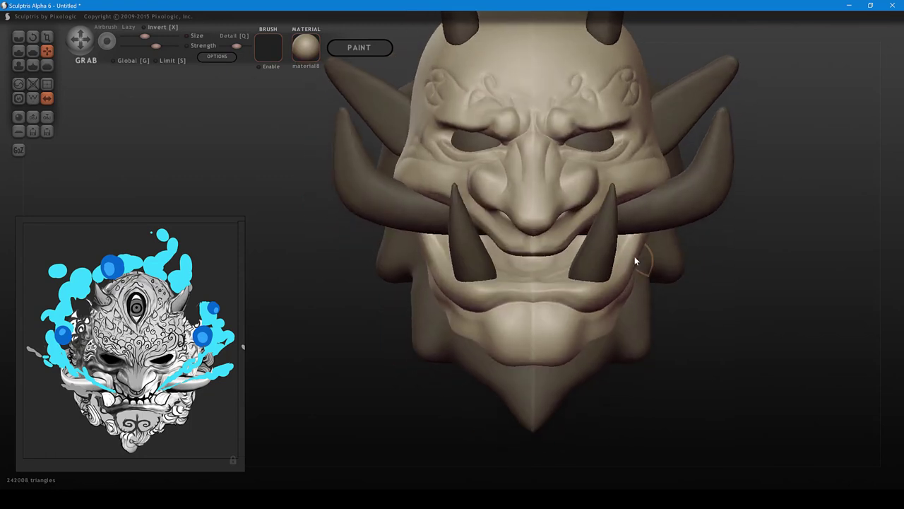
{"action": "scroll", "coordinate": [565, 354], "scroll_direction": "up", "scroll_amount": 3, "text": "shift"}
{"action": "left_click_drag", "start_coordinate": [547, 361], "coordinate": [547, 365]}
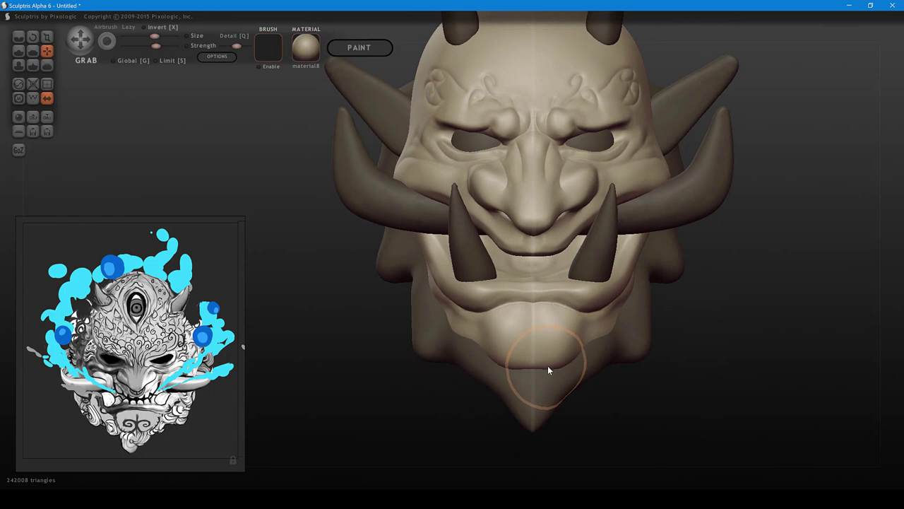
- Refine the lower lip's edge from the side toward its middle with the Grab brush
{"action": "middle_click_drag", "start_coordinate": [619, 309], "coordinate": [570, 353]}
{"action": "left_click", "coordinate": [571, 354]}
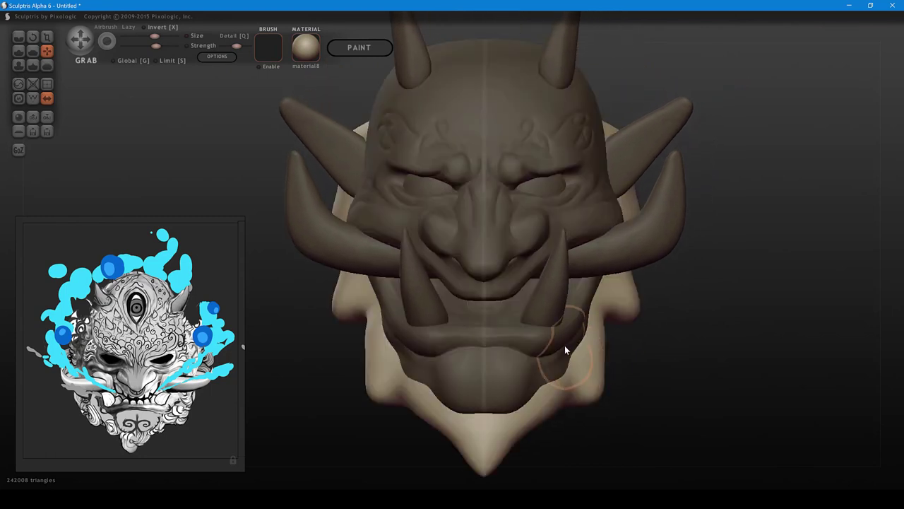
{"action": "left_click", "coordinate": [561, 342]}
{"action": "left_click_drag", "start_coordinate": [544, 343], "coordinate": [497, 339]}
{"action": "scroll", "coordinate": [496, 344], "scroll_direction": "down", "scroll_amount": 3, "text": "shift"}
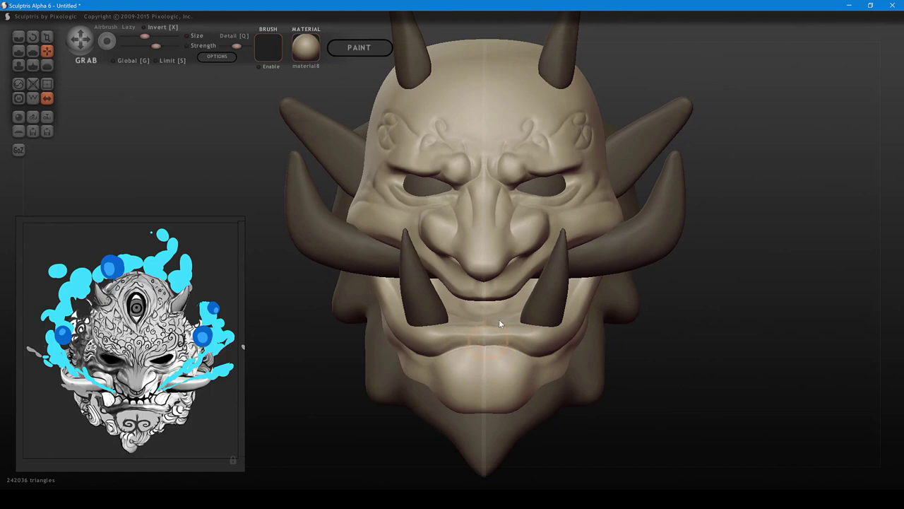
- Select the large upper tusks, hide the lower fangs, and extend the tusk bases down and inward under the nose with a large Grab brush
{"action": "middle_click_drag", "start_coordinate": [592, 299], "coordinate": [590, 346]}
{"action": "middle_click_drag", "start_coordinate": [647, 318], "coordinate": [681, 290]}
{"action": "scroll", "coordinate": [641, 279], "scroll_direction": "up", "scroll_amount": 3, "text": "shift"}
{"action": "left_click", "coordinate": [643, 275]}
{"action": "scroll", "coordinate": [682, 309], "scroll_direction": "down", "scroll_amount": 2}
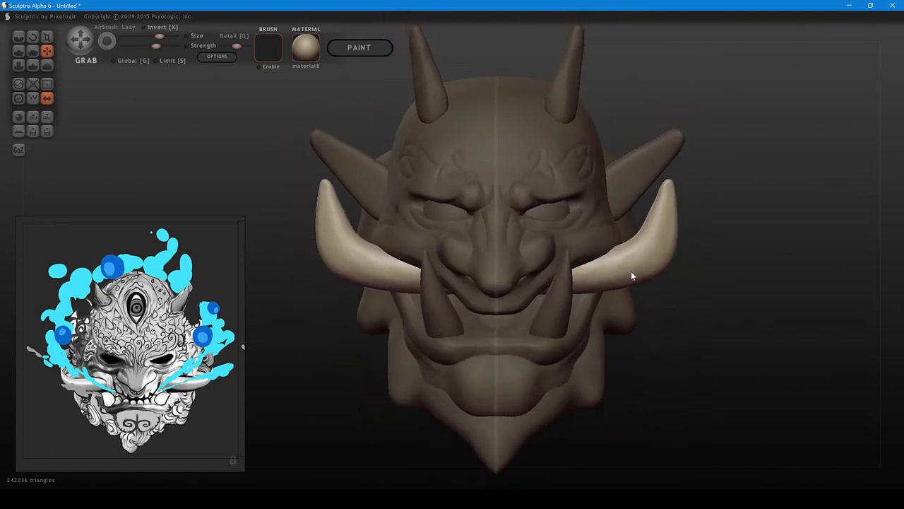
{"action": "middle_click_drag", "start_coordinate": [628, 272], "coordinate": [630, 282]}
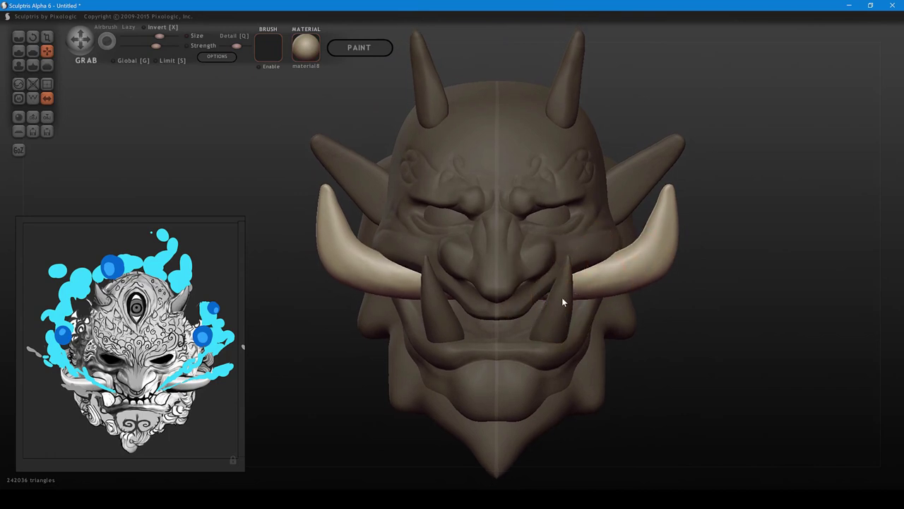
{"action": "key", "text": "h"}
{"action": "scroll", "coordinate": [550, 297], "scroll_direction": "up", "scroll_amount": 3, "text": "shift"}
{"action": "left_click_drag", "start_coordinate": [549, 293], "coordinate": [548, 299]}
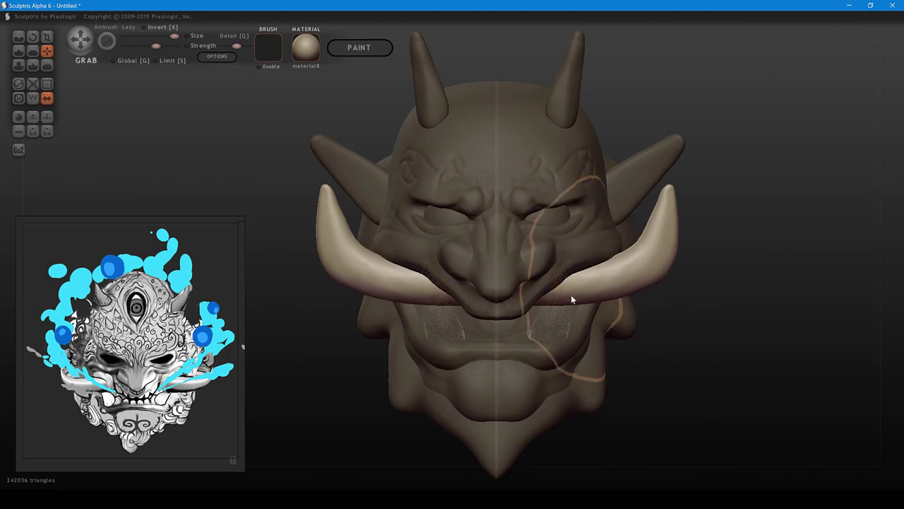
{"action": "scroll", "coordinate": [575, 303], "scroll_direction": "down", "scroll_amount": 4, "text": "shift"}
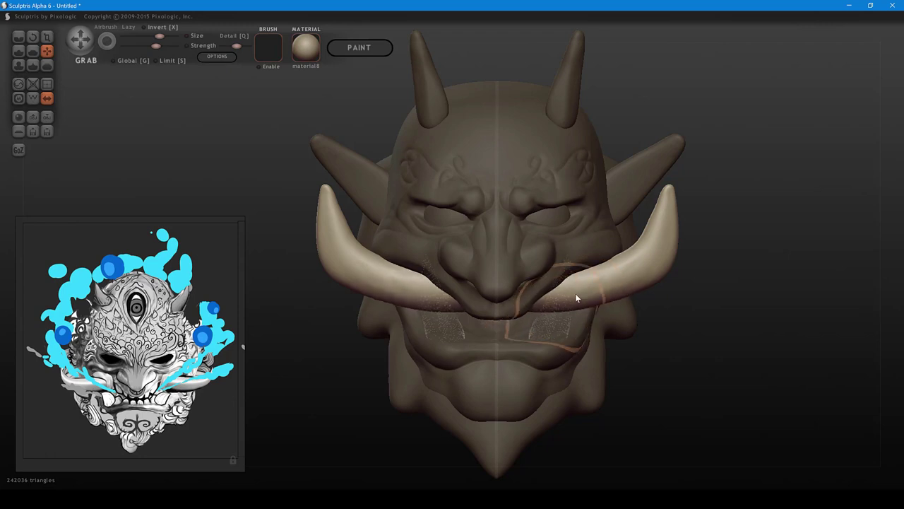
{"action": "mouse_move", "coordinate": [552, 305]}
{"action": "right_mouse_down"}
{"action": "mouse_move", "coordinate": [545, 283]}
{"action": "mouse_move", "coordinate": [541, 307]}
{"action": "right_mouse_up"}
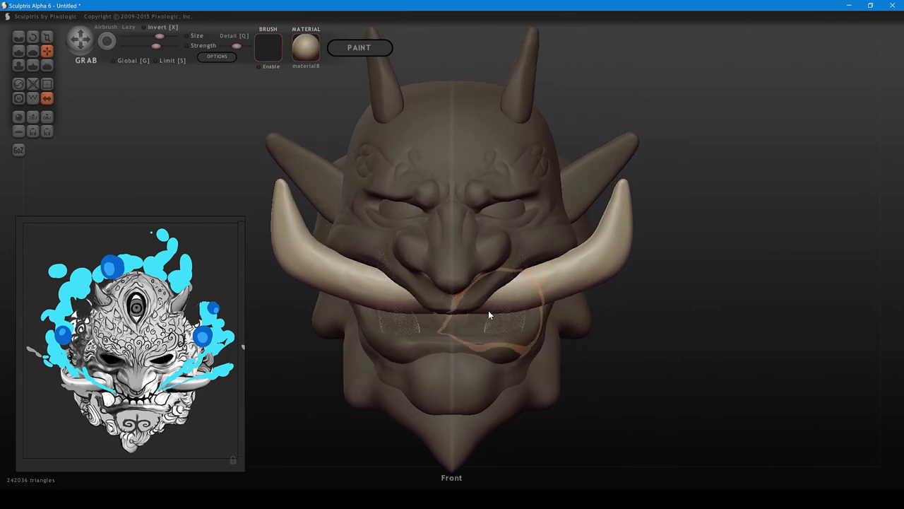
- Thicken the middle of the upper tusks beneath the cheeks by pulling their upper and lower edges with small Grab strokes
{"action": "left_click", "coordinate": [551, 249]}
{"action": "key", "text": "bracketleft"}
{"action": "left_click", "coordinate": [550, 264]}
{"action": "key", "text": "bracketleft"}
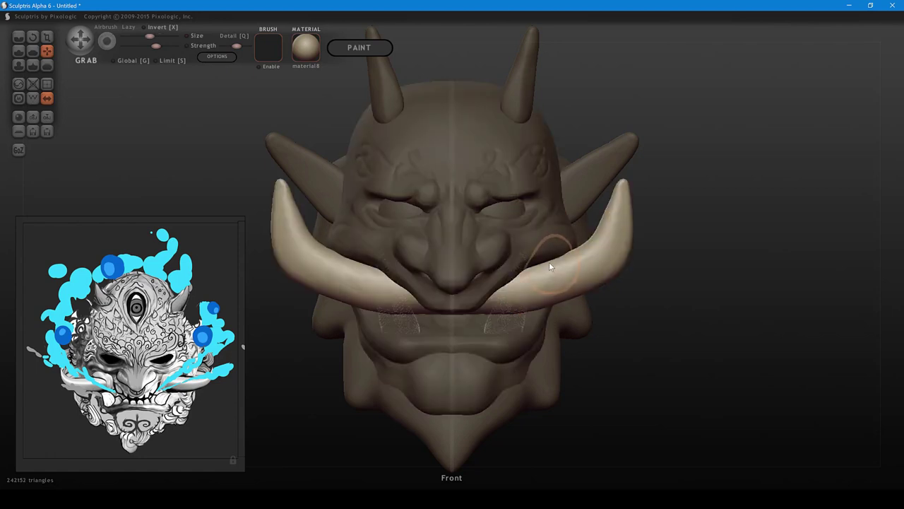
{"action": "left_click", "coordinate": [547, 255]}
{"action": "left_click_drag", "start_coordinate": [546, 259], "coordinate": [547, 255]}
{"action": "left_click", "coordinate": [549, 258]}
{"action": "left_click", "coordinate": [553, 254]}
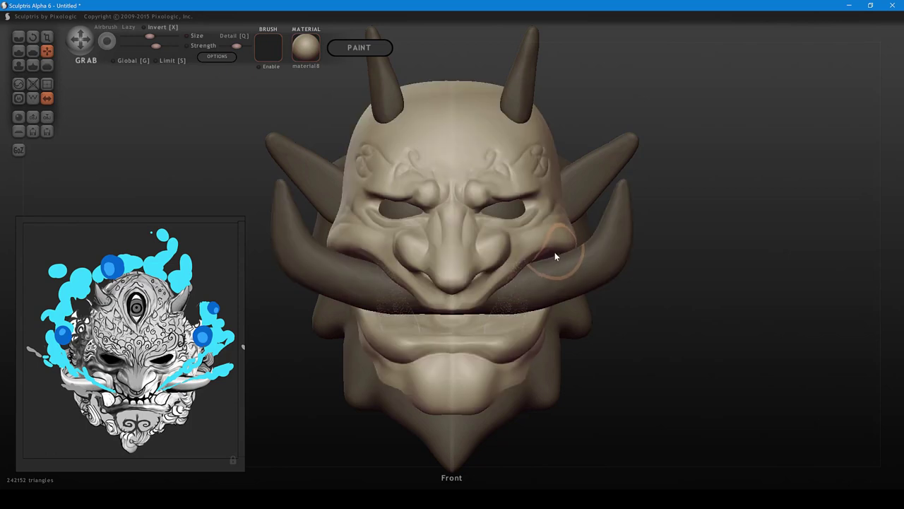
{"action": "left_click", "coordinate": [571, 278]}
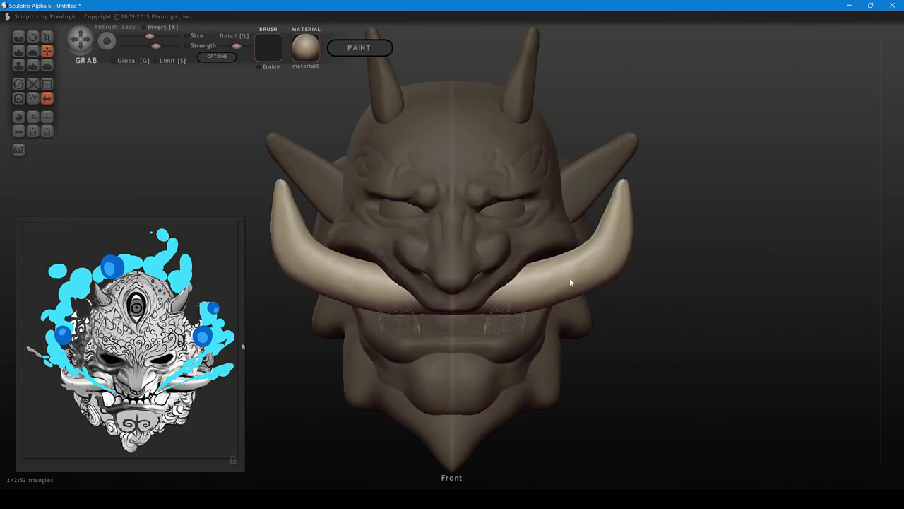
{"action": "key", "text": "bracketright"}
{"action": "left_click_drag", "start_coordinate": [560, 256], "coordinate": [559, 251]}
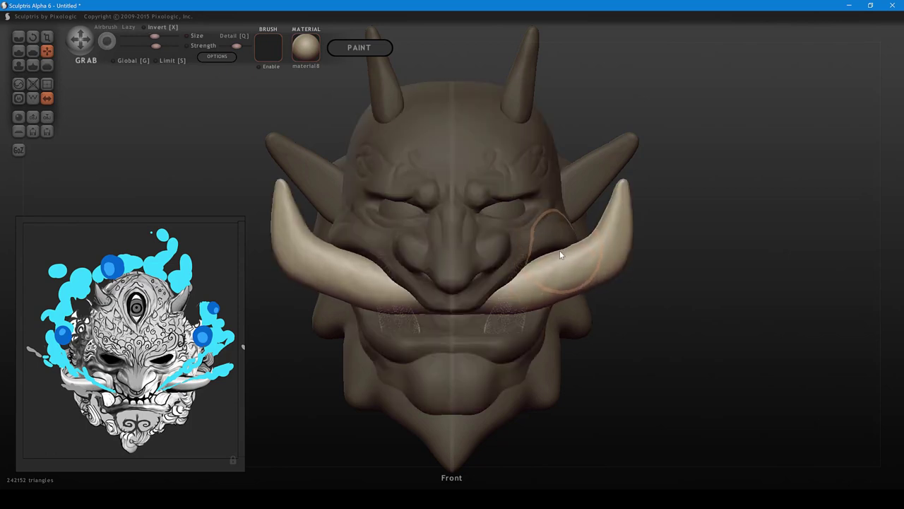
{"action": "left_click_drag", "start_coordinate": [573, 287], "coordinate": [578, 291]}
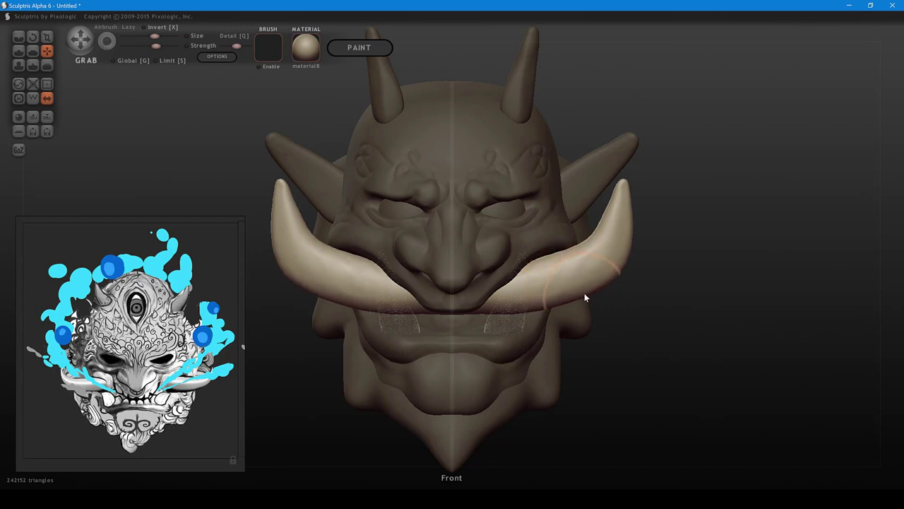
- Pull the outer bend and tips of the upper tusks outward with a smaller Grab brush for a more sweeping curve
{"action": "middle_click_drag", "start_coordinate": [621, 268], "coordinate": [669, 301]}
{"action": "key", "text": "bracketleft"}
{"action": "mouse_move", "coordinate": [657, 266]}
{"action": "left_mouse_down"}
{"action": "mouse_move", "coordinate": [670, 227]}
{"action": "mouse_move", "coordinate": [690, 245]}
{"action": "left_mouse_up"}
{"action": "key", "text": "bracketleft"}
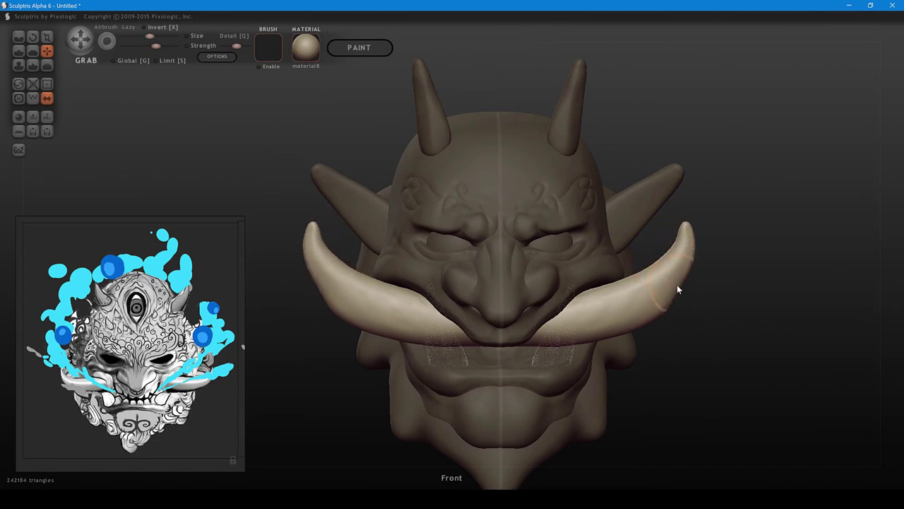
{"action": "left_click_drag", "start_coordinate": [678, 287], "coordinate": [690, 260]}
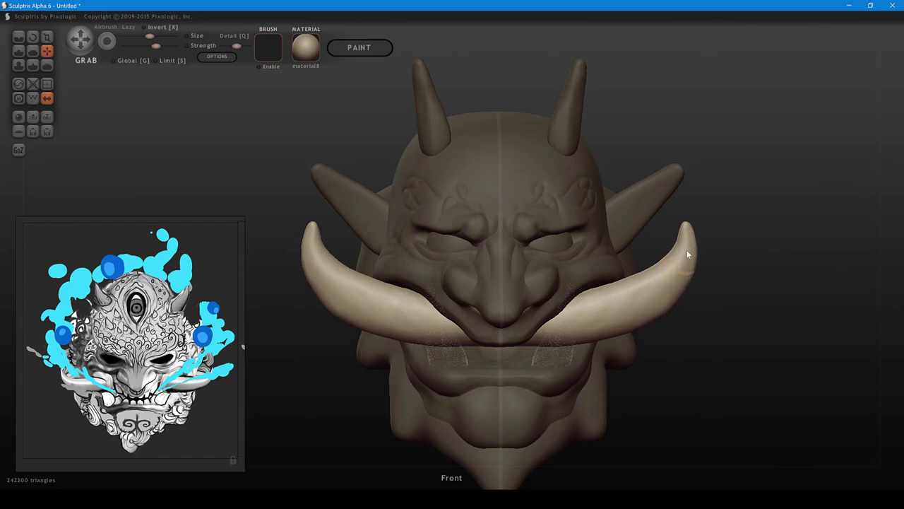
- Fatten the upper tusks along their length with a large Inflate brush, checking them from the side and below
{"action": "key", "text": "bracketright"}
{"action": "middle_click_drag", "start_coordinate": [676, 282], "coordinate": [397, 249]}
{"action": "middle_click_drag", "start_coordinate": [403, 260], "coordinate": [466, 290], "text": "alt"}
{"action": "key", "text": "bracketright"}
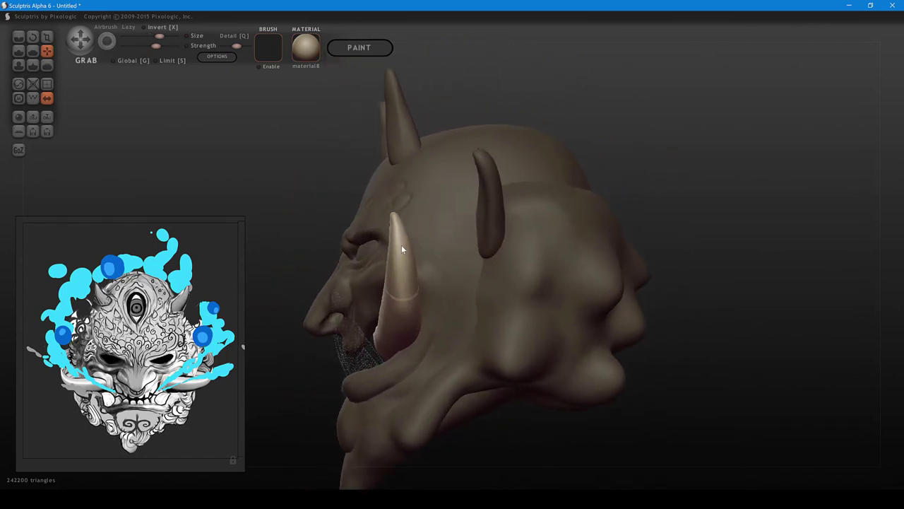
{"action": "middle_click_drag", "start_coordinate": [396, 315], "coordinate": [616, 310]}
{"action": "mouse_move", "coordinate": [617, 314]}
{"action": "right_mouse_down"}
{"action": "mouse_move", "coordinate": [518, 369]}
{"action": "mouse_move", "coordinate": [516, 361]}
{"action": "right_mouse_up"}
{"action": "key", "text": "7"}
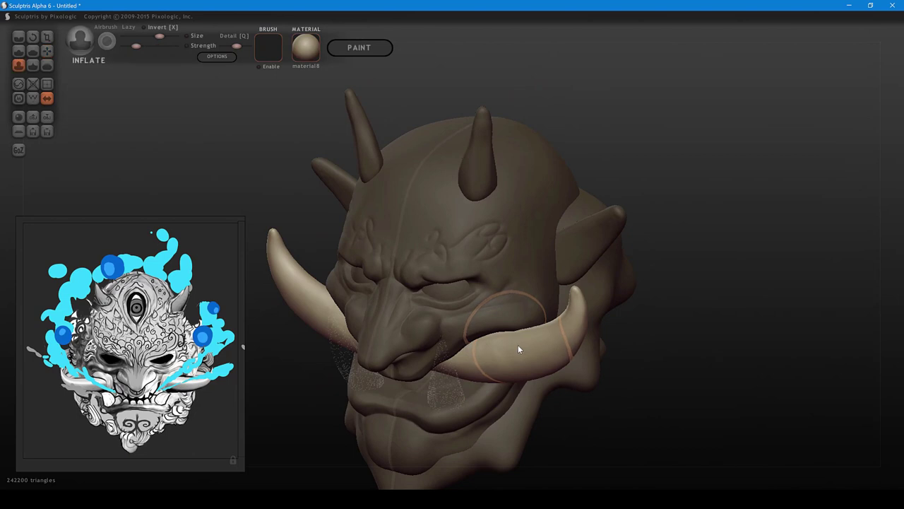
{"action": "middle_click_drag", "start_coordinate": [518, 345], "coordinate": [532, 325]}
{"action": "scroll", "coordinate": [501, 337], "scroll_direction": "up", "scroll_amount": 3, "text": "shift"}
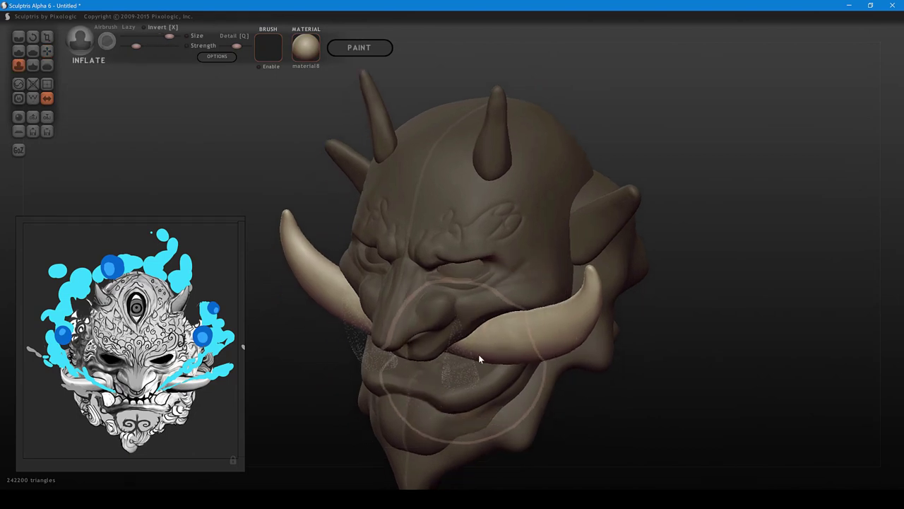
{"action": "right_click_drag", "start_coordinate": [528, 343], "coordinate": [607, 318]}
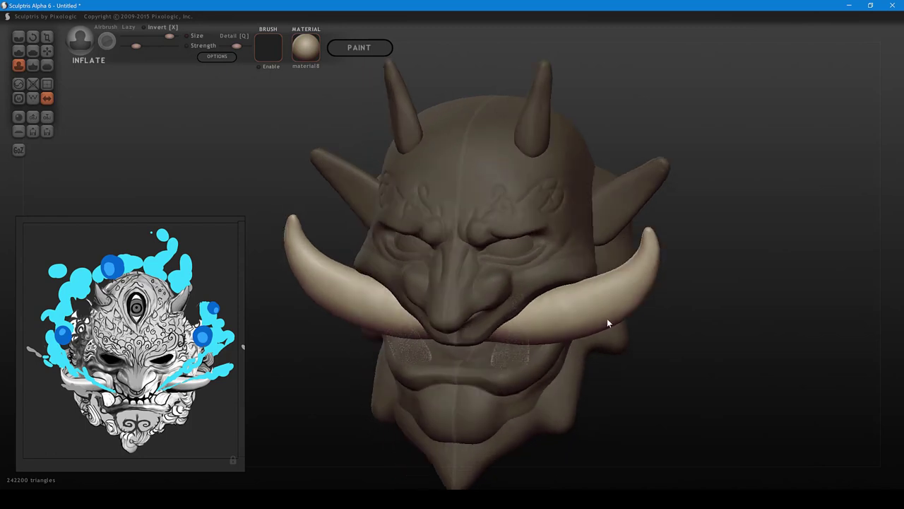
{"action": "right_click_drag", "start_coordinate": [628, 276], "coordinate": [592, 205]}
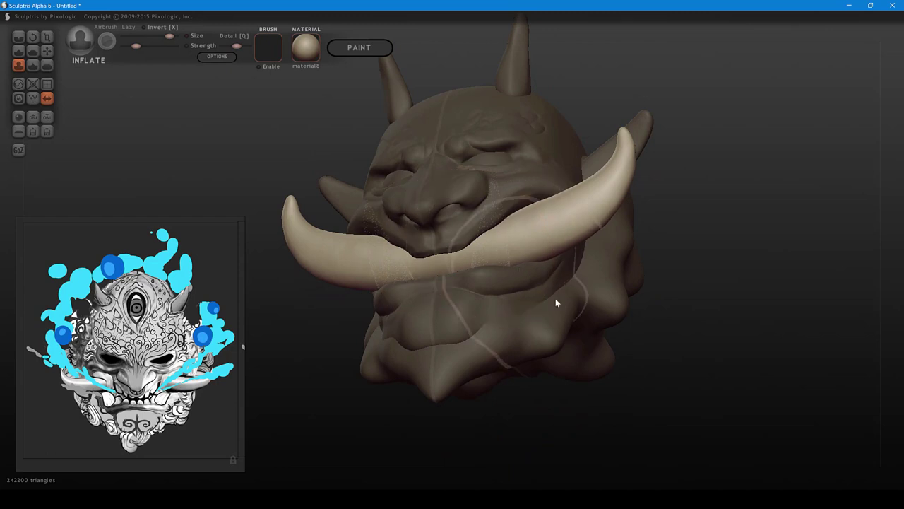
- Show the lower fangs again and raise the inner ends of the upper tusks from the front view with a larger Grab brush
{"action": "right_click_drag", "start_coordinate": [555, 299], "coordinate": [606, 327], "text": "shift"}
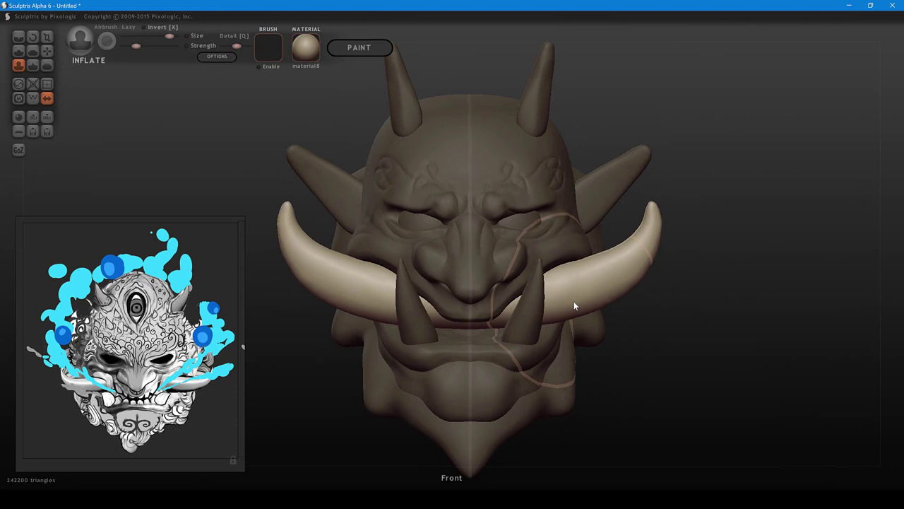
{"action": "key", "text": "g"}
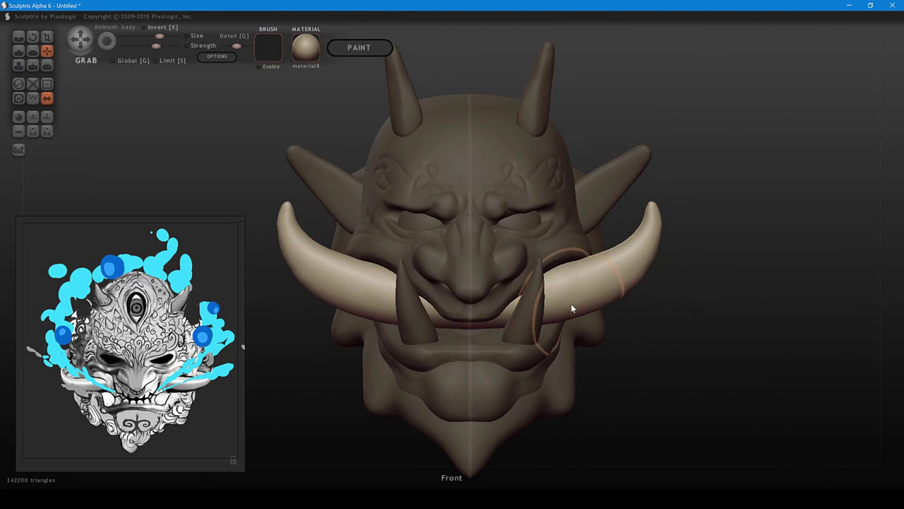
{"action": "left_click_drag", "start_coordinate": [561, 315], "coordinate": [557, 310]}
{"action": "left_click_drag", "start_coordinate": [494, 326], "coordinate": [492, 322]}
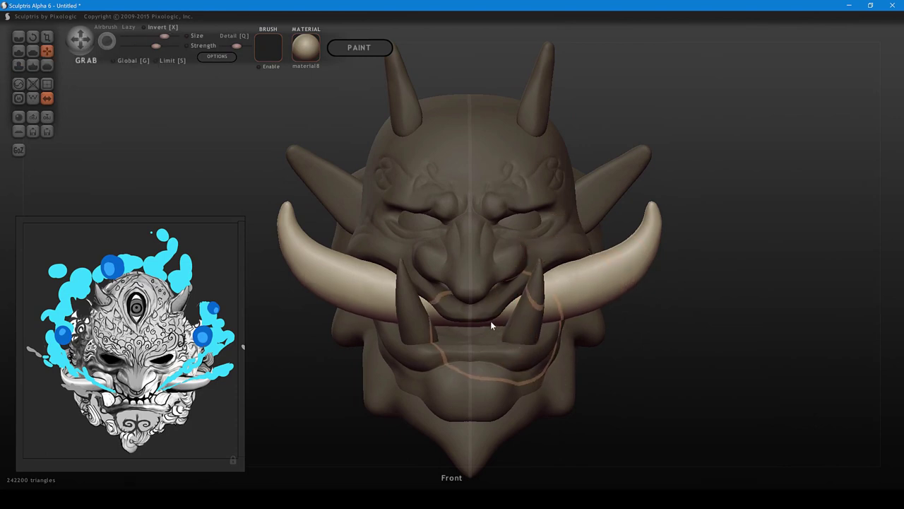
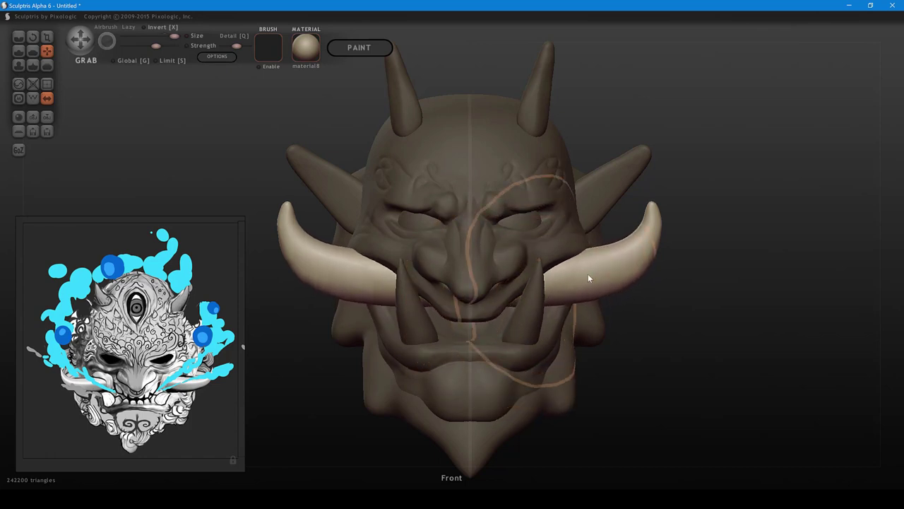
- Pull the upper tusks' tips up and outward and refine them with a smaller Grab brush
{"action": "mouse_move", "coordinate": [625, 263]}
{"action": "left_mouse_down"}
{"action": "mouse_move", "coordinate": [617, 270]}
{"action": "mouse_move", "coordinate": [647, 254]}
{"action": "left_mouse_up"}
{"action": "scroll", "coordinate": [638, 250], "scroll_direction": "down", "scroll_amount": 5, "text": "shift"}
{"action": "mouse_move", "coordinate": [661, 223]}
{"action": "left_mouse_down"}
{"action": "mouse_move", "coordinate": [659, 200]}
{"action": "mouse_move", "coordinate": [658, 231]}
{"action": "left_mouse_up"}
{"action": "scroll", "coordinate": [654, 230], "scroll_direction": "down", "scroll_amount": 3, "text": "shift"}
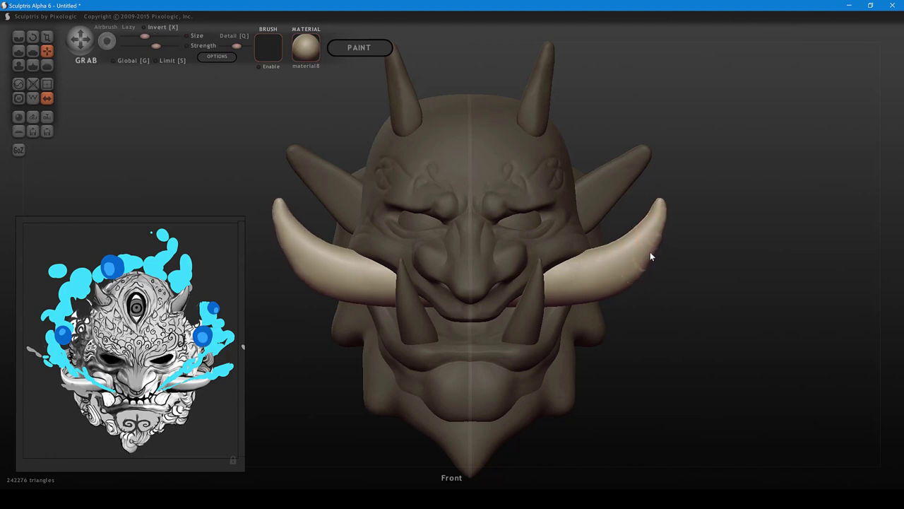
- Even out the outer curve of the upper tusks below the tips with Grab, then turn the mask to its side view
{"action": "scroll", "coordinate": [647, 249], "scroll_direction": "up", "scroll_amount": 3, "text": "shift"}
{"action": "scroll", "coordinate": [632, 274], "scroll_direction": "up", "scroll_amount": 3, "text": "shift"}
{"action": "left_click_drag", "start_coordinate": [631, 275], "coordinate": [634, 277]}
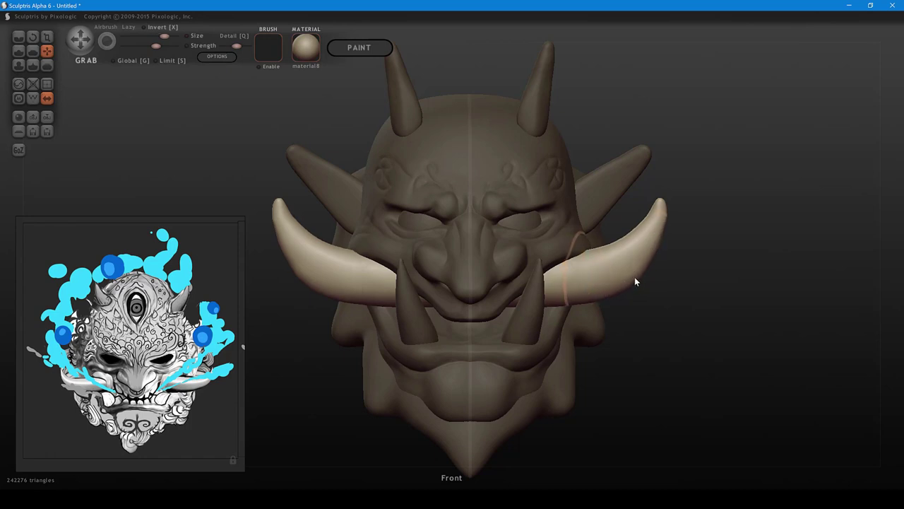
{"action": "scroll", "coordinate": [633, 247], "scroll_direction": "down", "scroll_amount": 3, "text": "shift"}
{"action": "left_click_drag", "start_coordinate": [643, 246], "coordinate": [639, 244]}
{"action": "mouse_move", "coordinate": [657, 279]}
{"action": "left_mouse_down"}
{"action": "mouse_move", "coordinate": [617, 265]}
{"action": "mouse_move", "coordinate": [469, 262]}
{"action": "mouse_move", "coordinate": [548, 306]}
{"action": "left_mouse_up"}
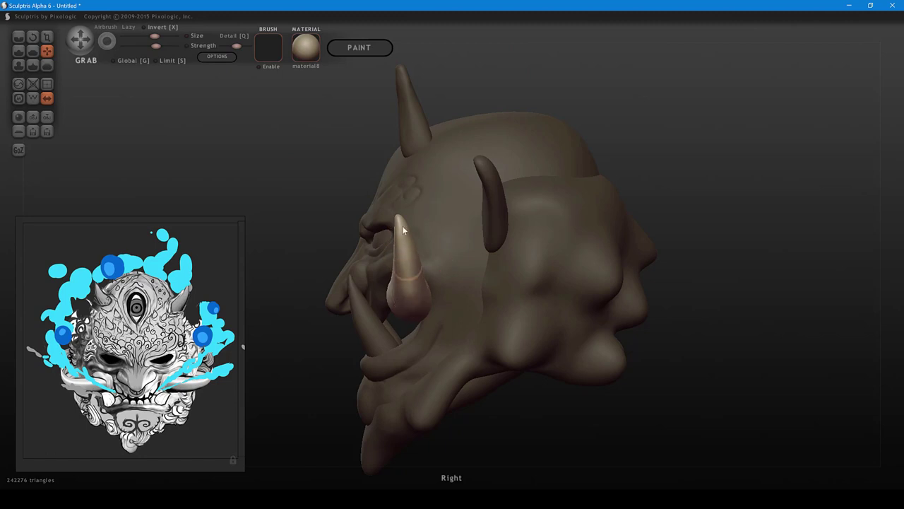
- Scale and rotate the ears as whole objects so they angle up and outward from the sides of the head
{"action": "scroll", "coordinate": [401, 221], "scroll_direction": "down", "scroll_amount": 2, "text": "shift"}
{"action": "scroll", "coordinate": [405, 240], "scroll_direction": "up", "scroll_amount": 2}
{"action": "right_click_drag", "start_coordinate": [416, 262], "coordinate": [623, 296]}
{"action": "right_click_drag", "start_coordinate": [660, 233], "coordinate": [438, 322], "text": "alt"}
{"action": "key", "text": "t"}
{"action": "key", "text": "r"}
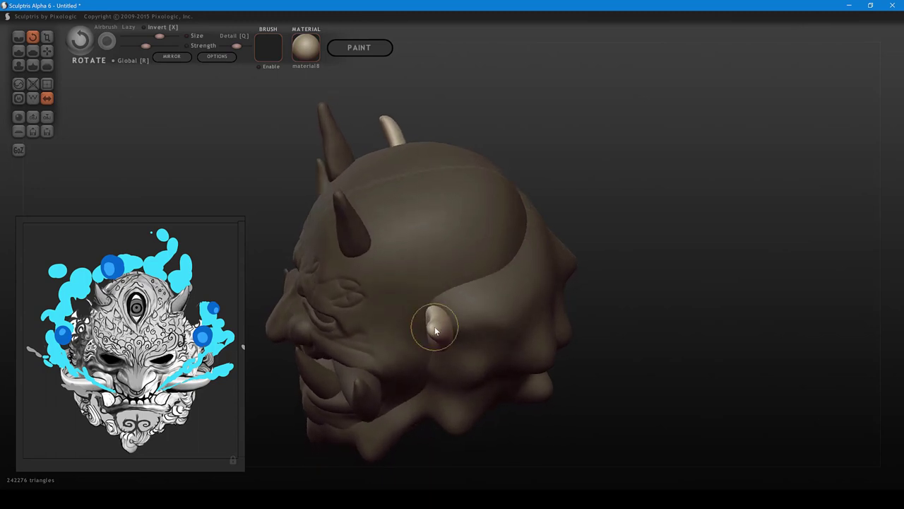
{"action": "left_click_drag", "start_coordinate": [435, 326], "coordinate": [421, 302]}
{"action": "right_click_drag", "start_coordinate": [455, 294], "coordinate": [630, 231]}
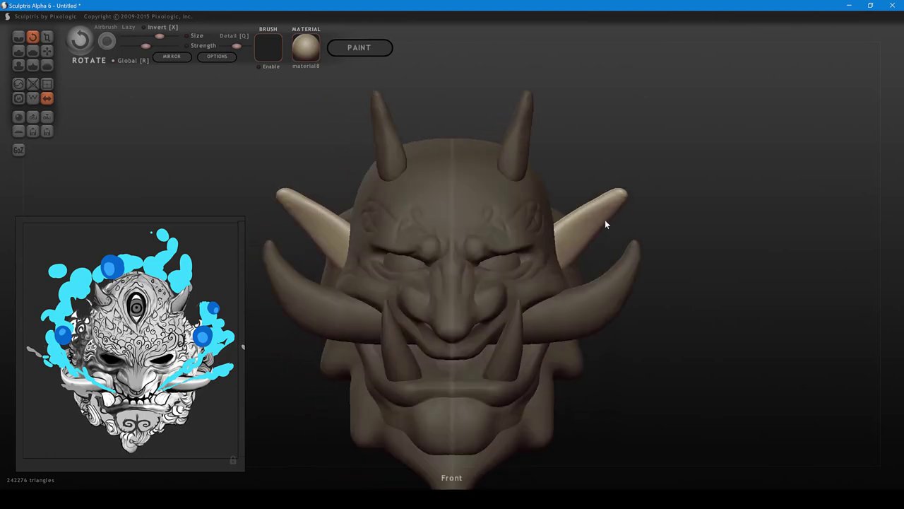
- Broaden the ears at their base and hollow their inner faces with the Grab brush, reducing its size for the lower part
{"action": "key", "text": "g"}
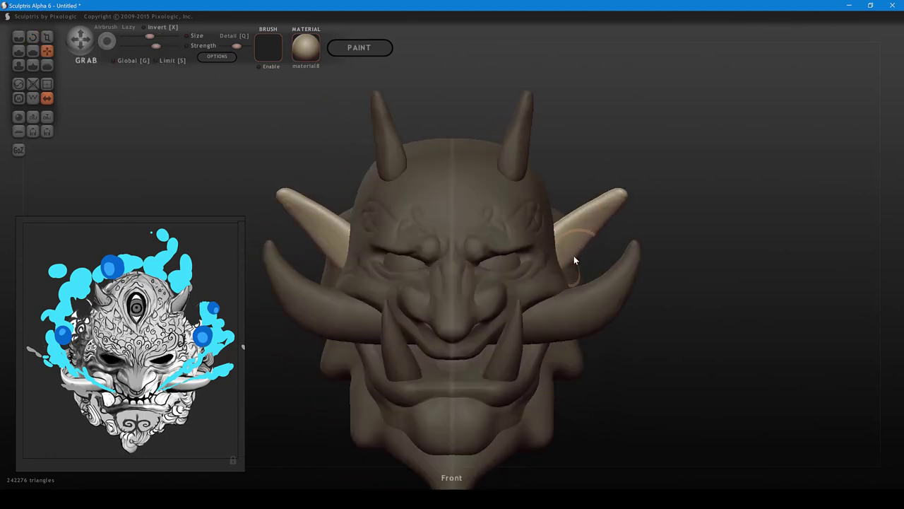
{"action": "mouse_move", "coordinate": [573, 255]}
{"action": "left_mouse_down"}
{"action": "mouse_move", "coordinate": [595, 243]}
{"action": "mouse_move", "coordinate": [565, 224]}
{"action": "left_mouse_up"}
{"action": "right_click_drag", "start_coordinate": [569, 228], "coordinate": [514, 284]}
{"action": "scroll", "coordinate": [570, 229], "scroll_direction": "down", "scroll_amount": 3, "text": "shift"}
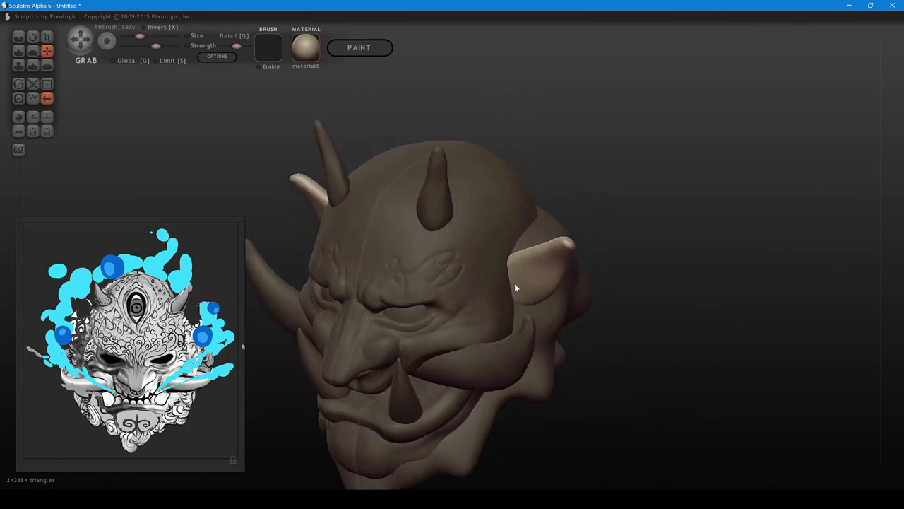
{"action": "mouse_move", "coordinate": [522, 284]}
{"action": "left_mouse_down"}
{"action": "mouse_move", "coordinate": [547, 276]}
{"action": "mouse_move", "coordinate": [512, 299]}
{"action": "mouse_move", "coordinate": [522, 296]}
{"action": "left_mouse_up"}
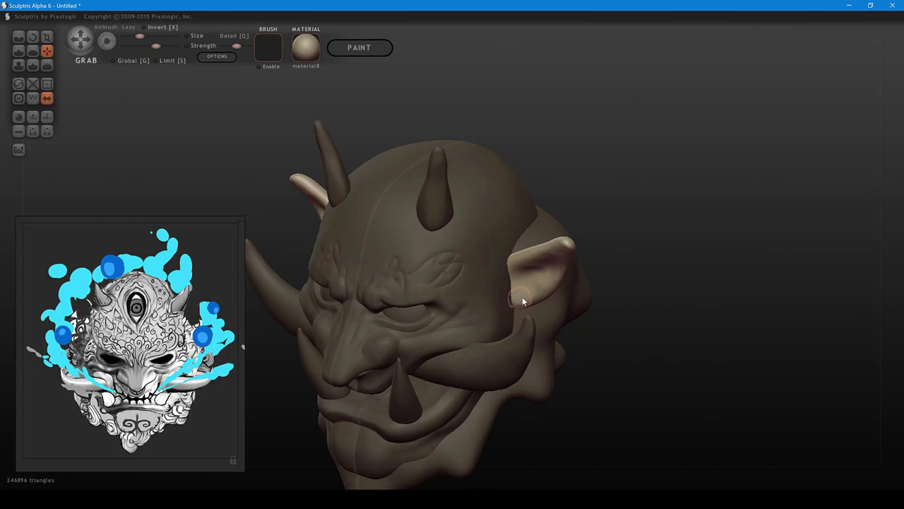
- Pull the ear tips outward into sharper points with a smaller Grab brush
{"action": "mouse_move", "coordinate": [522, 297]}
{"action": "middle_mouse_down"}
{"action": "mouse_move", "coordinate": [582, 255]}
{"action": "mouse_move", "coordinate": [579, 267]}
{"action": "mouse_move", "coordinate": [563, 269]}
{"action": "middle_mouse_up"}
{"action": "left_click_drag", "start_coordinate": [562, 269], "coordinate": [571, 265]}
{"action": "mouse_move", "coordinate": [571, 265]}
{"action": "middle_mouse_down"}
{"action": "mouse_move", "coordinate": [599, 259]}
{"action": "mouse_move", "coordinate": [573, 267]}
{"action": "middle_mouse_up"}
{"action": "key", "text": "bracketleft"}
{"action": "left_click_drag", "start_coordinate": [572, 267], "coordinate": [564, 275]}
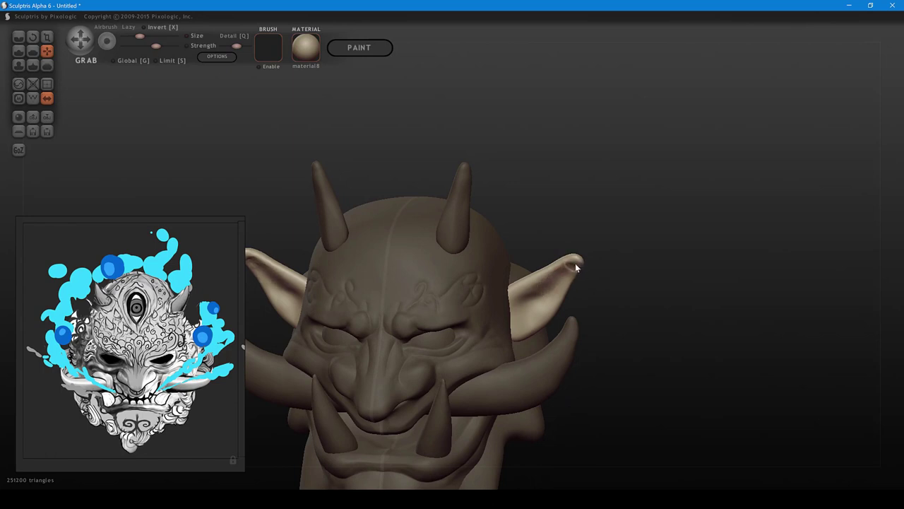
{"action": "left_click_drag", "start_coordinate": [576, 265], "coordinate": [585, 257]}
{"action": "mouse_move", "coordinate": [598, 257]}
{"action": "middle_mouse_down"}
{"action": "mouse_move", "coordinate": [617, 240]}
{"action": "mouse_move", "coordinate": [646, 256]}
{"action": "middle_mouse_up"}
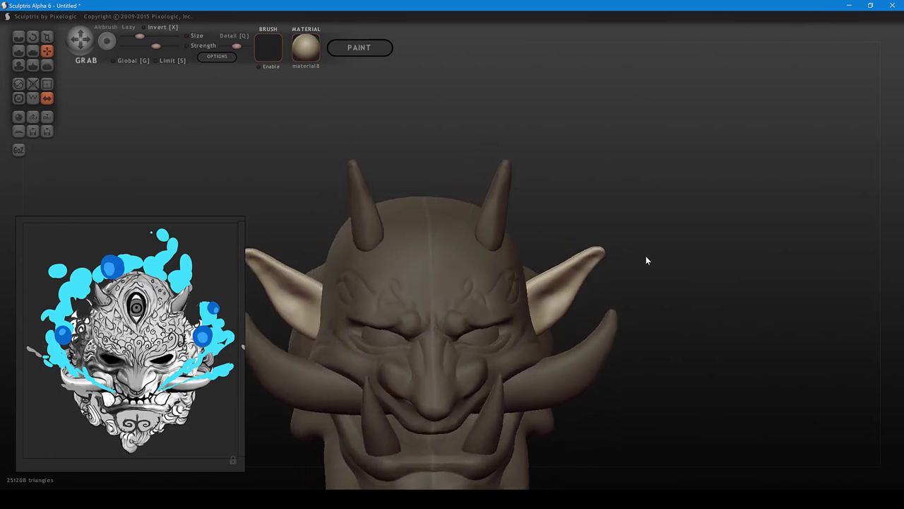
- Adjust the inner edges of the ears where they meet the head with a slightly larger Grab brush
{"action": "key", "text": "bracketright"}
{"action": "middle_click_drag", "start_coordinate": [553, 290], "coordinate": [537, 269]}
{"action": "left_click_drag", "start_coordinate": [528, 281], "coordinate": [531, 283]}
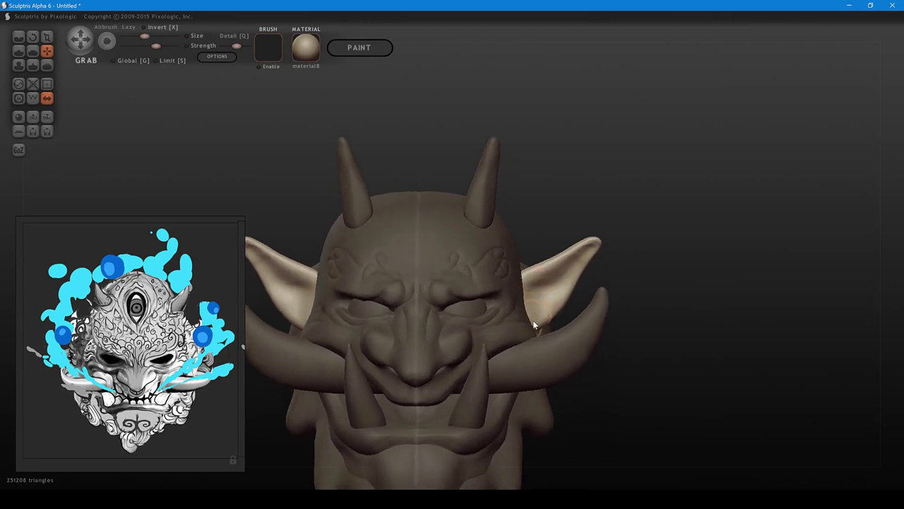
{"action": "mouse_move", "coordinate": [638, 254]}
{"action": "middle_mouse_down", "text": "shift"}
{"action": "mouse_move", "coordinate": [675, 280]}
{"action": "mouse_move", "coordinate": [649, 237]}
{"action": "mouse_move", "coordinate": [654, 258]}
{"action": "middle_mouse_up", "text": "shift"}
{"action": "scroll", "coordinate": [671, 275], "scroll_direction": "down", "scroll_amount": 3}
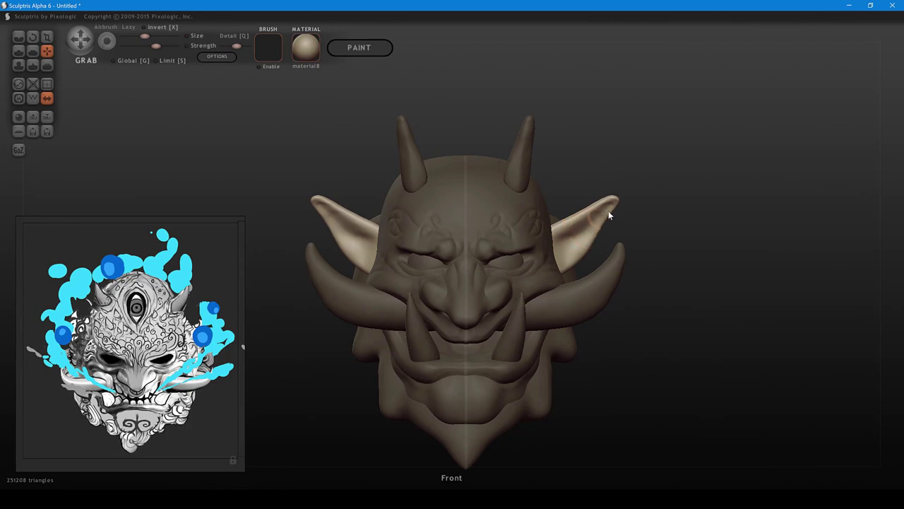
- Carve a groove along the inside of the ears from tip to base with the Crease brush
{"action": "mouse_move", "coordinate": [608, 210]}
{"action": "left_mouse_down"}
{"action": "mouse_move", "coordinate": [649, 216]}
{"action": "mouse_move", "coordinate": [653, 230]}
{"action": "mouse_move", "coordinate": [611, 216]}
{"action": "mouse_move", "coordinate": [572, 247]}
{"action": "mouse_move", "coordinate": [561, 238]}
{"action": "mouse_move", "coordinate": [606, 235]}
{"action": "mouse_move", "coordinate": [584, 231]}
{"action": "mouse_move", "coordinate": [592, 235]}
{"action": "mouse_move", "coordinate": [559, 266]}
{"action": "mouse_move", "coordinate": [582, 248]}
{"action": "mouse_move", "coordinate": [571, 276]}
{"action": "mouse_move", "coordinate": [575, 256]}
{"action": "mouse_move", "coordinate": [562, 239]}
{"action": "left_mouse_up"}
{"action": "key", "text": "c"}
{"action": "mouse_move", "coordinate": [685, 248]}
{"action": "left_mouse_down"}
{"action": "mouse_move", "coordinate": [692, 256]}
{"action": "mouse_move", "coordinate": [680, 255]}
{"action": "mouse_move", "coordinate": [700, 270]}
{"action": "mouse_move", "coordinate": [573, 303]}
{"action": "mouse_move", "coordinate": [480, 299]}
{"action": "mouse_move", "coordinate": [575, 269]}
{"action": "mouse_move", "coordinate": [455, 306]}
{"action": "mouse_move", "coordinate": [668, 234]}
{"action": "mouse_move", "coordinate": [530, 265]}
{"action": "left_mouse_up"}
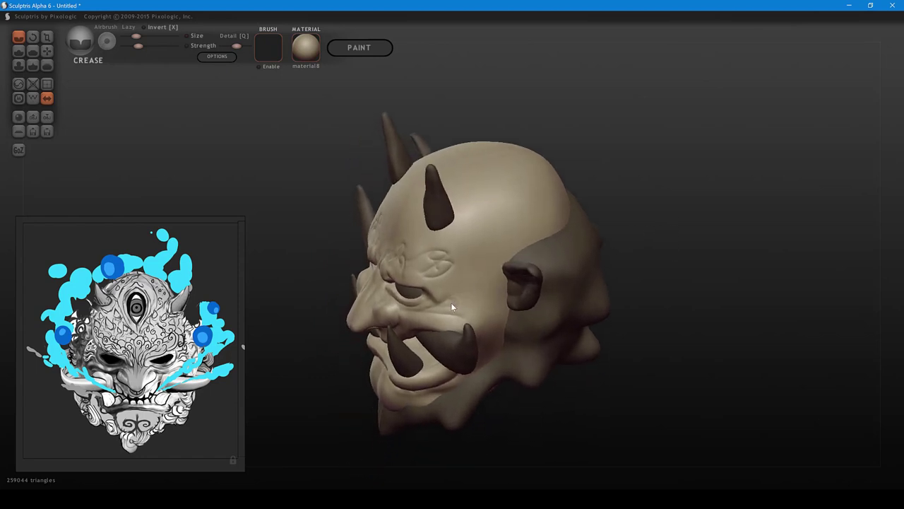
- Carve a wrinkle across the upper cheek below the outer corner of the eye with the Crease brush
{"action": "mouse_move", "coordinate": [451, 303]}
{"action": "left_mouse_down"}
{"action": "mouse_move", "coordinate": [497, 312]}
{"action": "mouse_move", "coordinate": [472, 305]}
{"action": "left_mouse_up"}
{"action": "scroll", "coordinate": [496, 312], "scroll_direction": "up", "scroll_amount": 1, "text": "shift"}
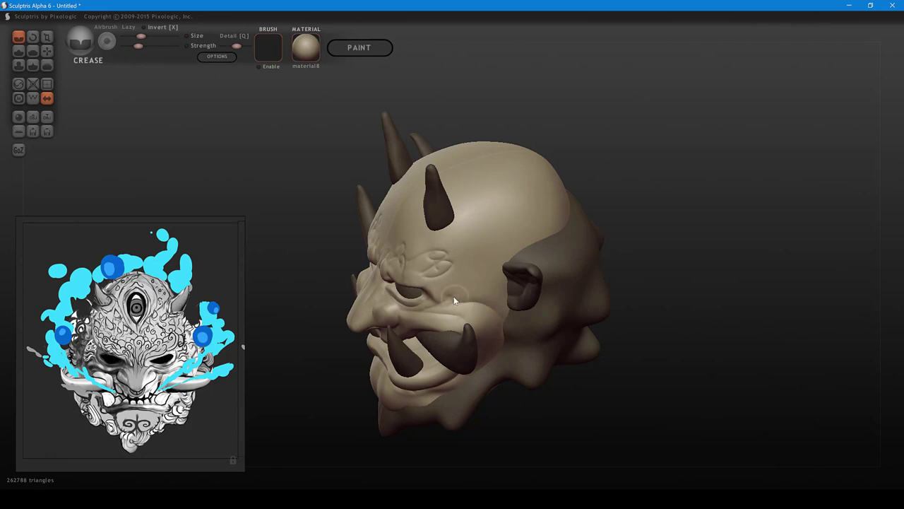
{"action": "middle_click_drag", "start_coordinate": [472, 300], "coordinate": [487, 287]}
{"action": "scroll", "coordinate": [466, 282], "scroll_direction": "down", "scroll_amount": 1, "text": "shift"}
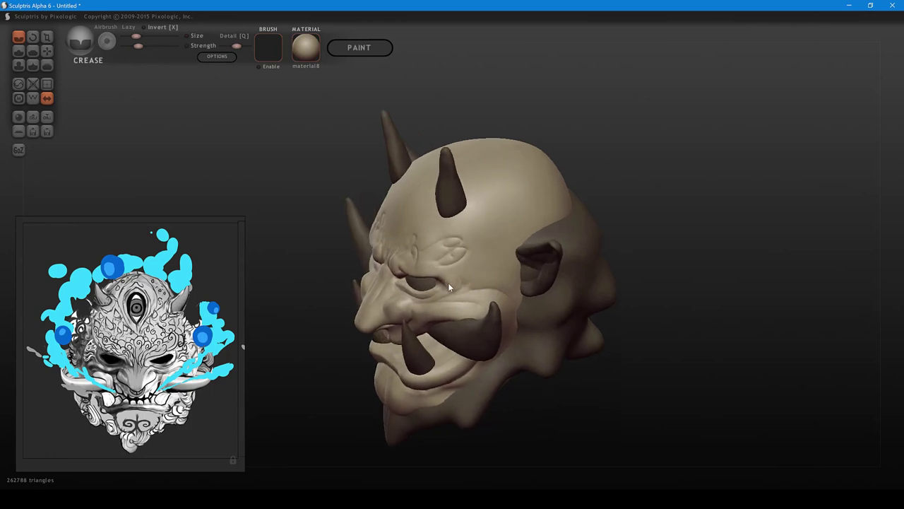
- Crease several crow's-feet wrinkles from the outer corner of the eye toward the temple
{"action": "left_click_drag", "start_coordinate": [448, 283], "coordinate": [469, 274]}
{"action": "middle_click_drag", "start_coordinate": [469, 274], "coordinate": [493, 267]}
{"action": "scroll", "coordinate": [487, 278], "scroll_direction": "up", "scroll_amount": 1}
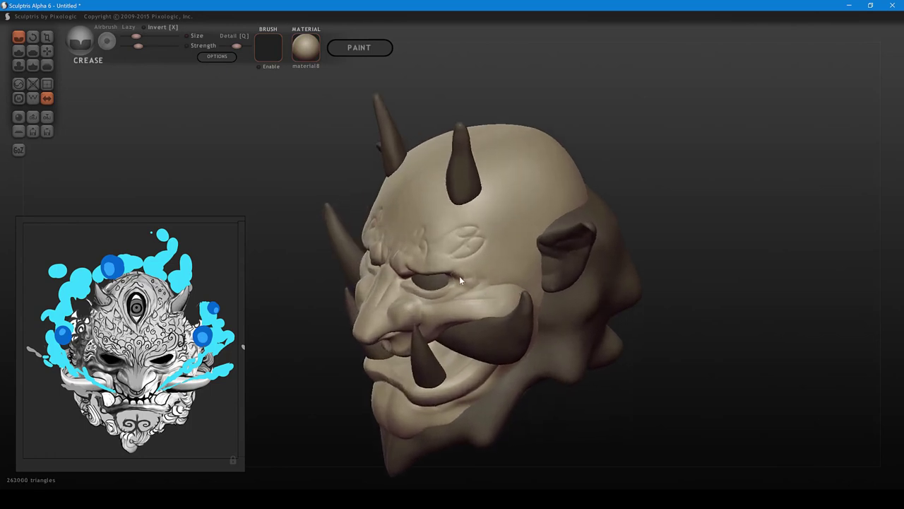
{"action": "mouse_move", "coordinate": [459, 276]}
{"action": "left_mouse_down"}
{"action": "mouse_move", "coordinate": [488, 262]}
{"action": "mouse_move", "coordinate": [456, 281]}
{"action": "mouse_move", "coordinate": [494, 278]}
{"action": "mouse_move", "coordinate": [484, 287]}
{"action": "left_mouse_up"}
{"action": "middle_click_drag", "start_coordinate": [512, 279], "coordinate": [532, 273]}
{"action": "left_click_drag", "start_coordinate": [487, 264], "coordinate": [507, 258]}
{"action": "mouse_move", "coordinate": [521, 263]}
{"action": "middle_mouse_down"}
{"action": "mouse_move", "coordinate": [578, 259]}
{"action": "mouse_move", "coordinate": [567, 274]}
{"action": "mouse_move", "coordinate": [579, 264]}
{"action": "middle_mouse_up"}
{"action": "mouse_move", "coordinate": [578, 265]}
{"action": "right_mouse_down"}
{"action": "mouse_move", "coordinate": [574, 286]}
{"action": "mouse_move", "coordinate": [555, 272]}
{"action": "mouse_move", "coordinate": [577, 262]}
{"action": "mouse_move", "coordinate": [579, 274]}
{"action": "mouse_move", "coordinate": [558, 286]}
{"action": "mouse_move", "coordinate": [552, 267]}
{"action": "right_mouse_up"}
- Add a sphere object at the centre of the forehead and scale it down to third-eye size
{"action": "left_click", "coordinate": [24, 118]}
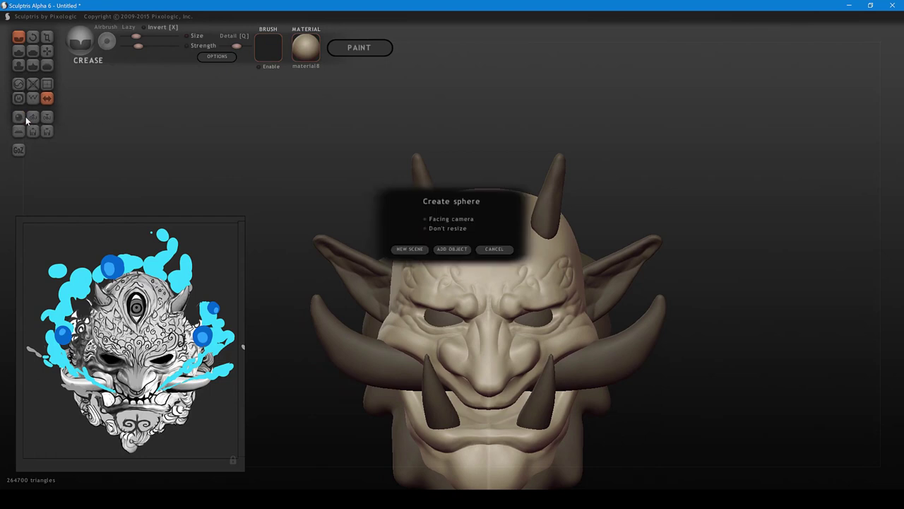
{"action": "left_click", "coordinate": [455, 250]}
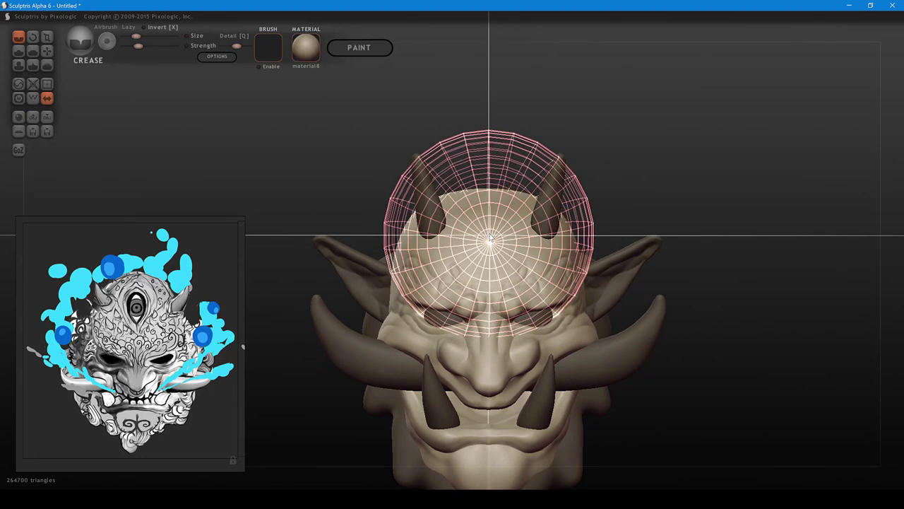
{"action": "left_click", "coordinate": [489, 238]}
{"action": "key", "text": "t"}
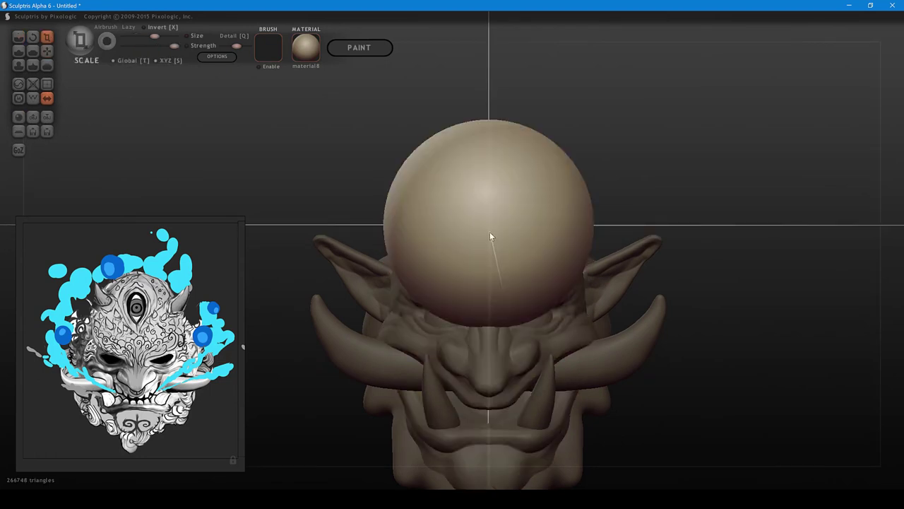
{"action": "left_click_drag", "start_coordinate": [491, 231], "coordinate": [219, 379]}
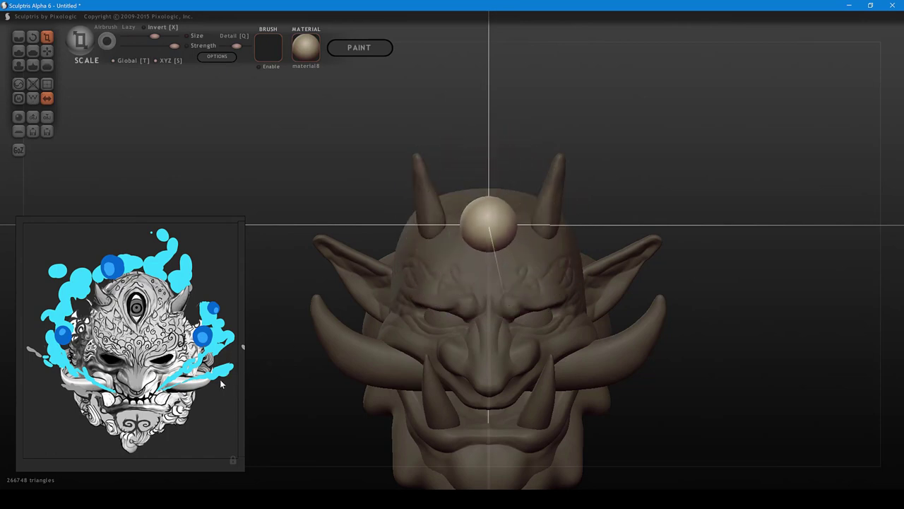
- Sink the third-eye sphere back into the forehead with global Grab and lower it slightly along the centre line
{"action": "left_click_drag", "start_coordinate": [687, 191], "coordinate": [493, 208]}
{"action": "key", "text": "g"}
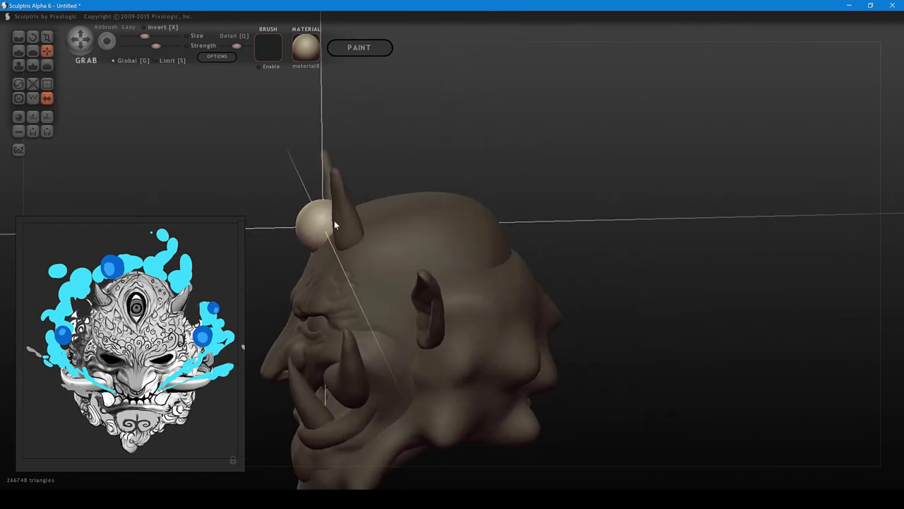
{"action": "left_click_drag", "start_coordinate": [327, 221], "coordinate": [347, 225]}
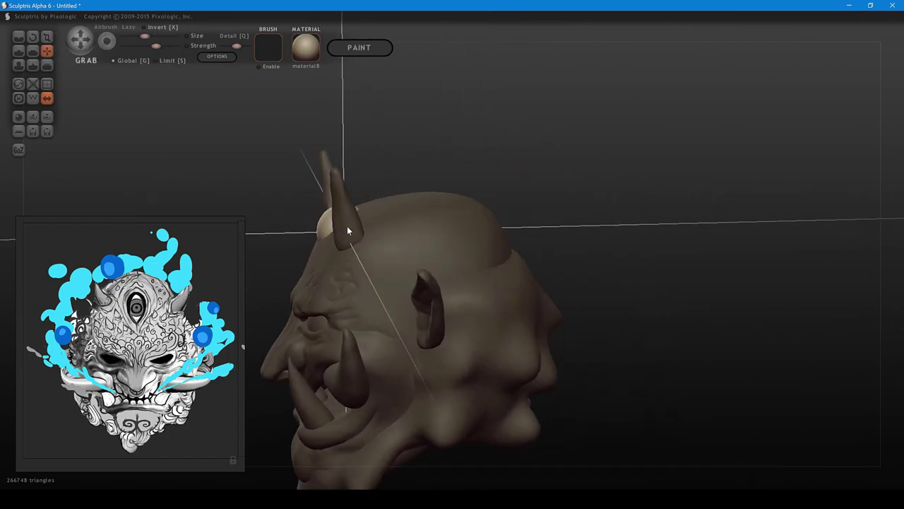
{"action": "left_click_drag", "start_coordinate": [485, 163], "coordinate": [586, 176]}
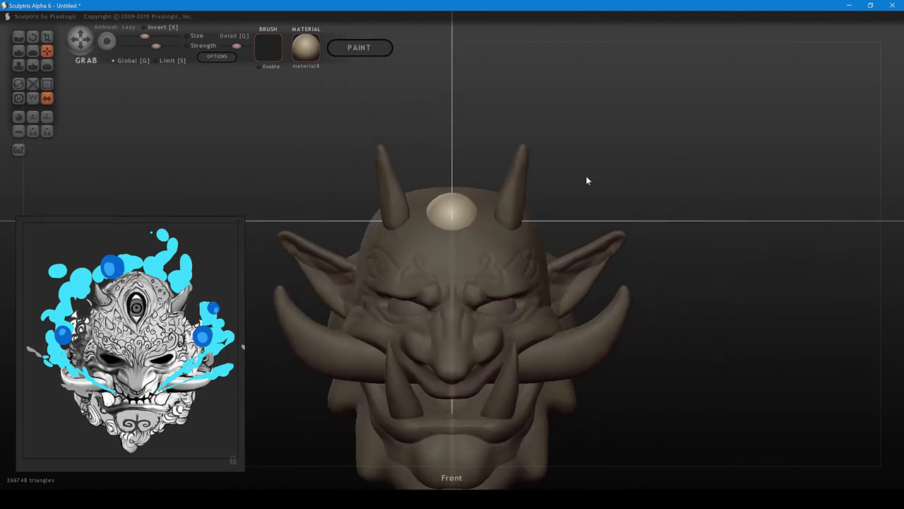
{"action": "left_click_drag", "start_coordinate": [461, 213], "coordinate": [462, 220]}
{"action": "left_click_drag", "start_coordinate": [520, 187], "coordinate": [321, 217], "text": "shift"}
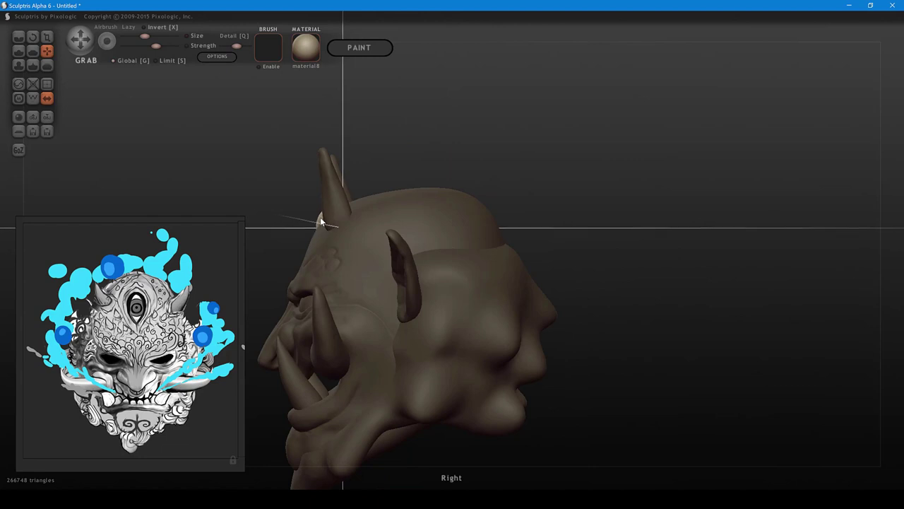
- Select the head and reshape the forehead around the third-eye sphere with a larger Grab brush
{"action": "left_click", "coordinate": [361, 215]}
{"action": "left_click_drag", "start_coordinate": [518, 159], "coordinate": [609, 166]}
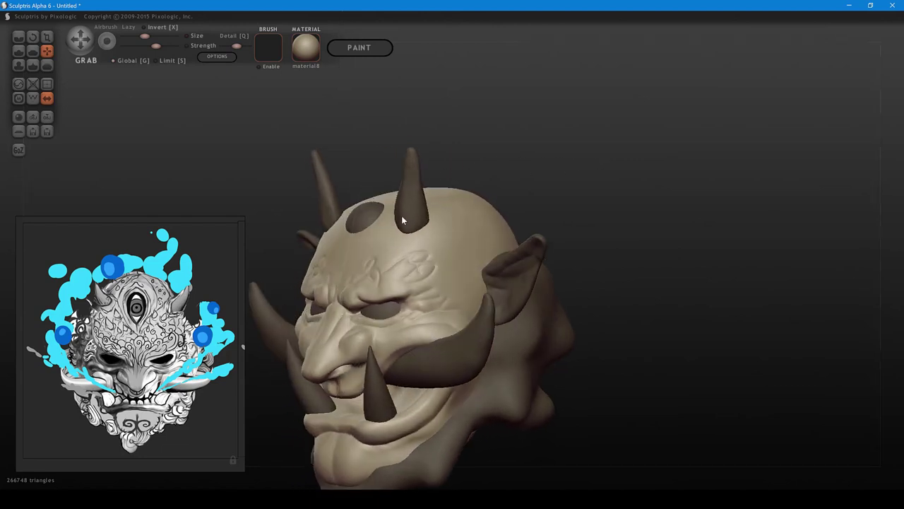
{"action": "scroll", "coordinate": [392, 223], "scroll_direction": "up", "scroll_amount": 3, "text": "shift"}
{"action": "left_click_drag", "start_coordinate": [389, 222], "coordinate": [387, 218]}
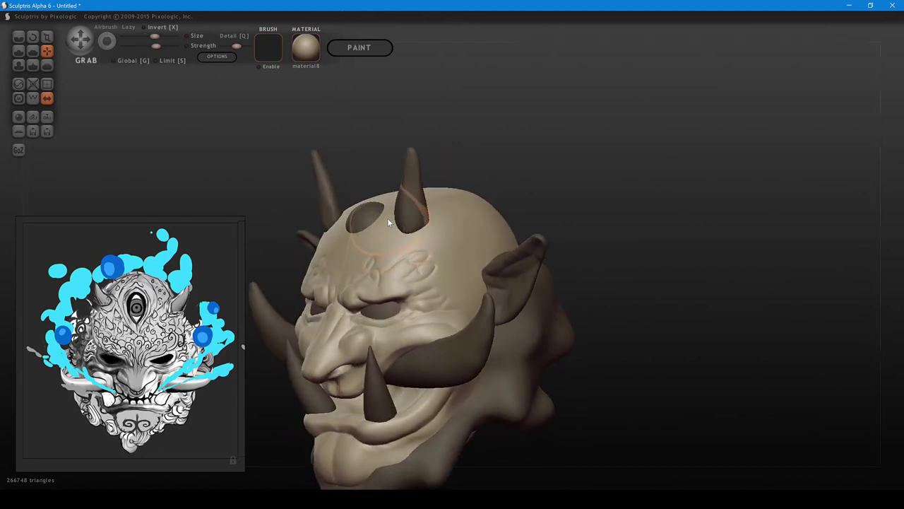
{"action": "mouse_move", "coordinate": [462, 182]}
{"action": "left_mouse_down"}
{"action": "mouse_move", "coordinate": [408, 220]}
{"action": "mouse_move", "coordinate": [379, 205]}
{"action": "left_mouse_up"}
{"action": "scroll", "coordinate": [386, 207], "scroll_direction": "up", "scroll_amount": 4, "text": "shift"}
{"action": "scroll", "coordinate": [327, 244], "scroll_direction": "down", "scroll_amount": 3, "text": "shift"}
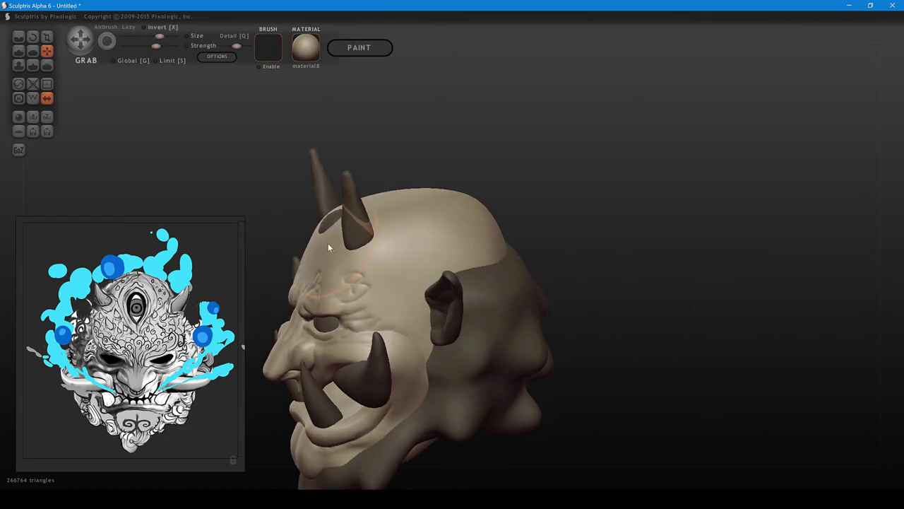
{"action": "mouse_move", "coordinate": [335, 230]}
{"action": "right_mouse_down"}
{"action": "mouse_move", "coordinate": [531, 243]}
{"action": "mouse_move", "coordinate": [534, 299]}
{"action": "mouse_move", "coordinate": [472, 289]}
{"action": "mouse_move", "coordinate": [322, 340]}
{"action": "mouse_move", "coordinate": [363, 258]}
{"action": "mouse_move", "coordinate": [360, 214]}
{"action": "mouse_move", "coordinate": [336, 197]}
{"action": "right_mouse_up"}
{"action": "scroll", "coordinate": [314, 233], "scroll_direction": "down", "scroll_amount": 3, "text": "shift"}
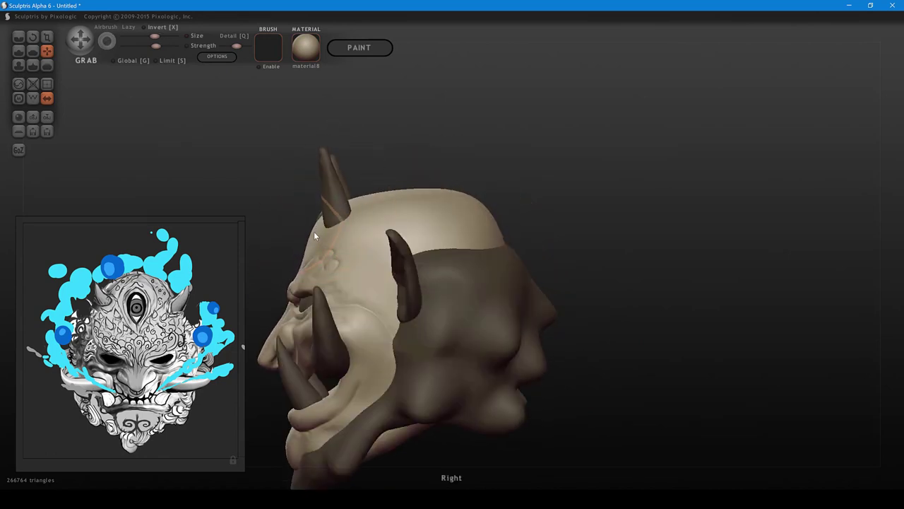
- Refine the forehead's side profile and the skin next to the third-eye sphere with Grab, varying the brush size
{"action": "left_click_drag", "start_coordinate": [314, 233], "coordinate": [312, 242]}
{"action": "scroll", "coordinate": [312, 237], "scroll_direction": "down", "scroll_amount": 2, "text": "shift"}
{"action": "right_click_drag", "start_coordinate": [311, 242], "coordinate": [358, 255]}
{"action": "scroll", "coordinate": [364, 219], "scroll_direction": "up", "scroll_amount": 5}
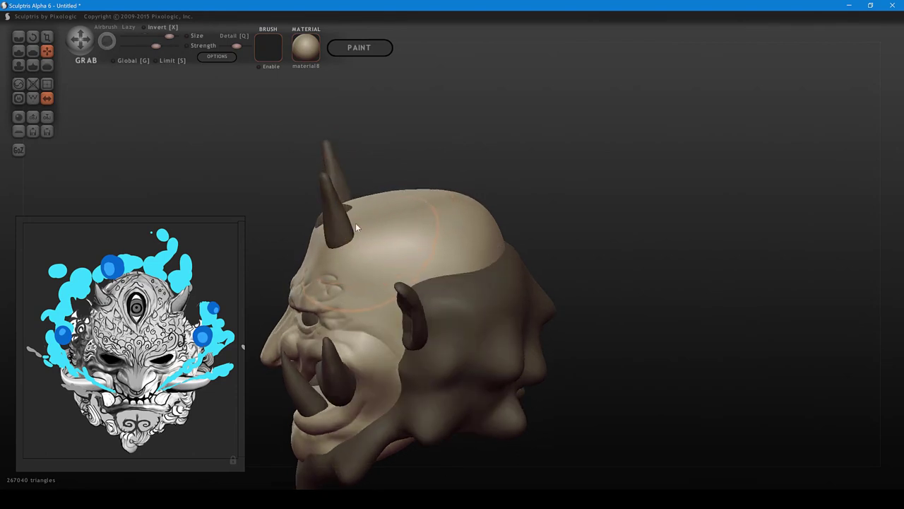
{"action": "right_click_drag", "start_coordinate": [355, 222], "coordinate": [517, 182]}
{"action": "left_click_drag", "start_coordinate": [411, 216], "coordinate": [415, 218]}
{"action": "scroll", "coordinate": [414, 218], "scroll_direction": "down", "scroll_amount": 3}
{"action": "scroll", "coordinate": [415, 216], "scroll_direction": "down", "scroll_amount": 1}
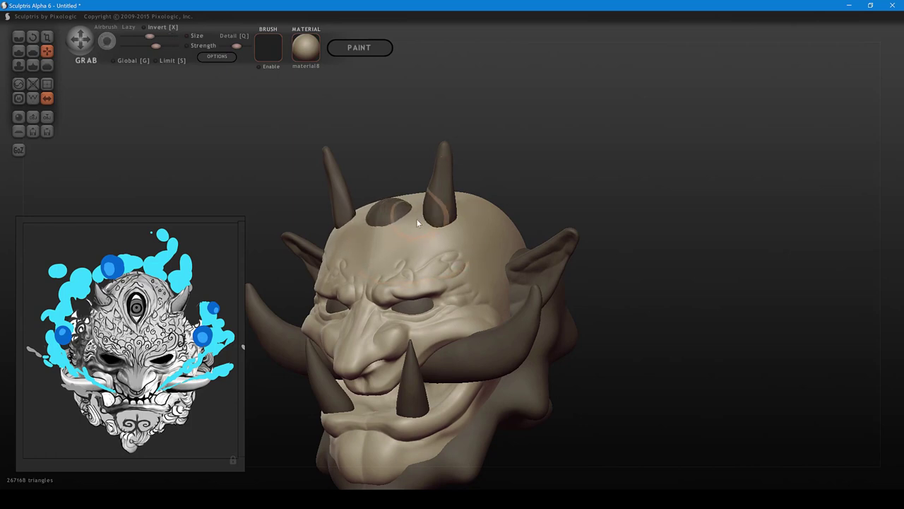
- Select the third-eye sphere and reposition it in the forehead with global Grab from the side view
{"action": "right_click_drag", "start_coordinate": [416, 218], "coordinate": [518, 218], "text": "shift"}
{"action": "left_click", "coordinate": [319, 221]}
{"action": "key", "text": "g"}
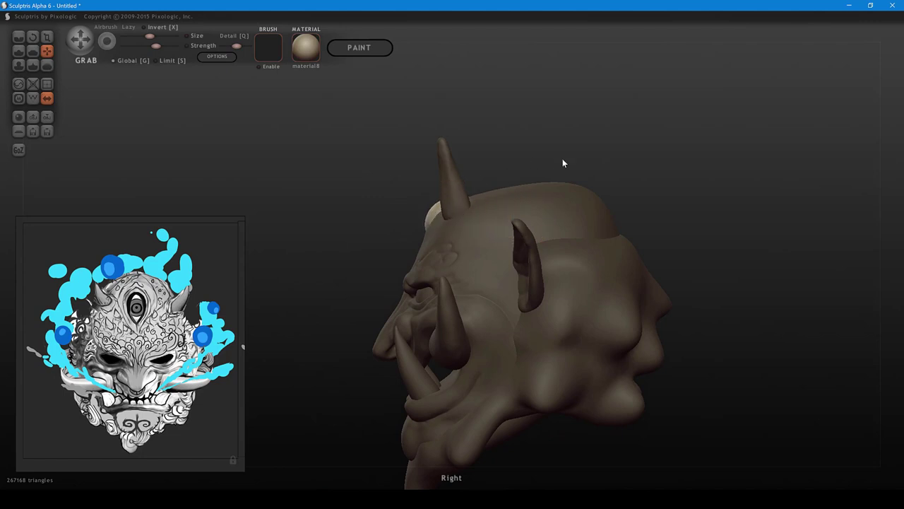
{"action": "right_click_drag", "start_coordinate": [563, 159], "coordinate": [735, 164]}
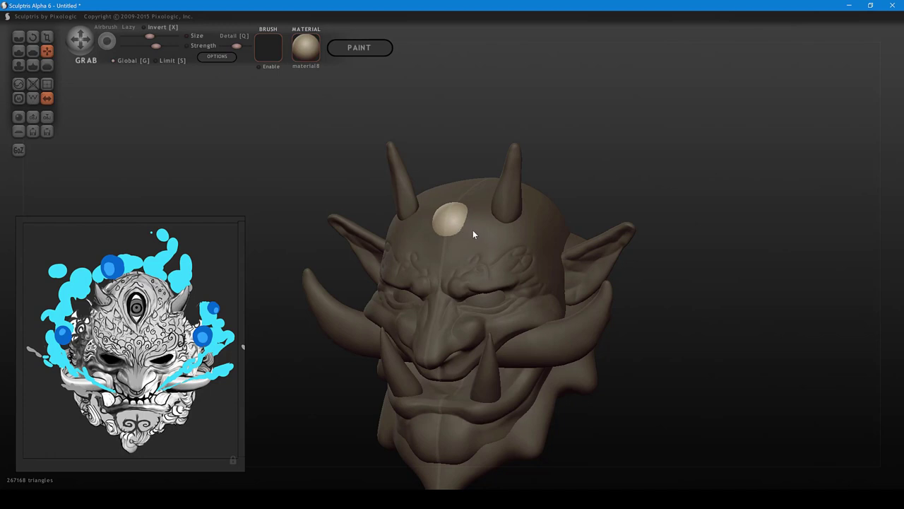
- Select the head again and nudge the skin at the upper edge of the third-eye sphere with Grab
{"action": "left_click", "coordinate": [481, 237]}
{"action": "mouse_move", "coordinate": [481, 238]}
{"action": "right_mouse_down"}
{"action": "mouse_move", "coordinate": [413, 243]}
{"action": "mouse_move", "coordinate": [585, 192]}
{"action": "mouse_move", "coordinate": [545, 201]}
{"action": "mouse_move", "coordinate": [522, 222]}
{"action": "mouse_move", "coordinate": [534, 249]}
{"action": "mouse_move", "coordinate": [489, 236]}
{"action": "right_mouse_up"}
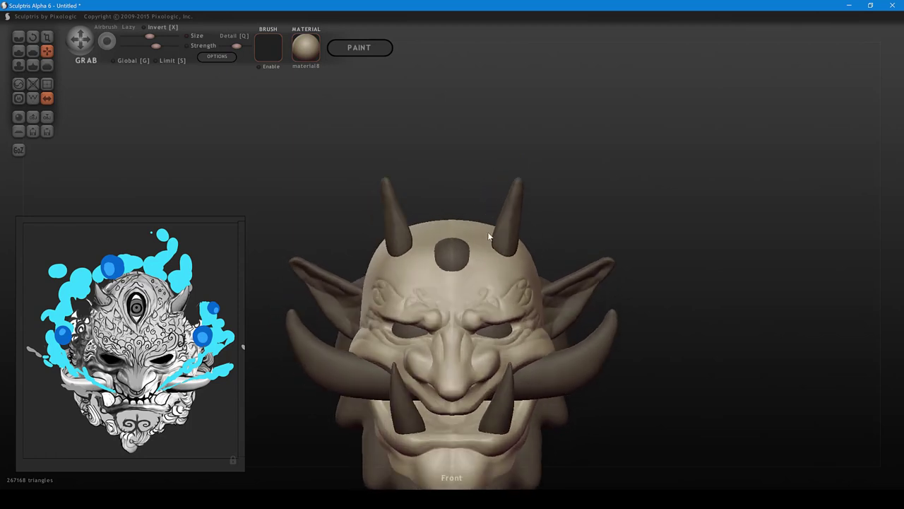
{"action": "scroll", "coordinate": [464, 236], "scroll_direction": "up", "scroll_amount": 2}
{"action": "left_click_drag", "start_coordinate": [465, 236], "coordinate": [464, 233]}
{"action": "scroll", "coordinate": [465, 234], "scroll_direction": "down", "scroll_amount": 2}
{"action": "right_click_drag", "start_coordinate": [540, 263], "coordinate": [539, 265]}
{"action": "middle_click_drag", "start_coordinate": [541, 253], "coordinate": [507, 249]}
{"action": "mouse_move", "coordinate": [505, 263]}
{"action": "right_mouse_down"}
{"action": "mouse_move", "coordinate": [491, 272]}
{"action": "mouse_move", "coordinate": [502, 280]}
{"action": "right_mouse_up"}
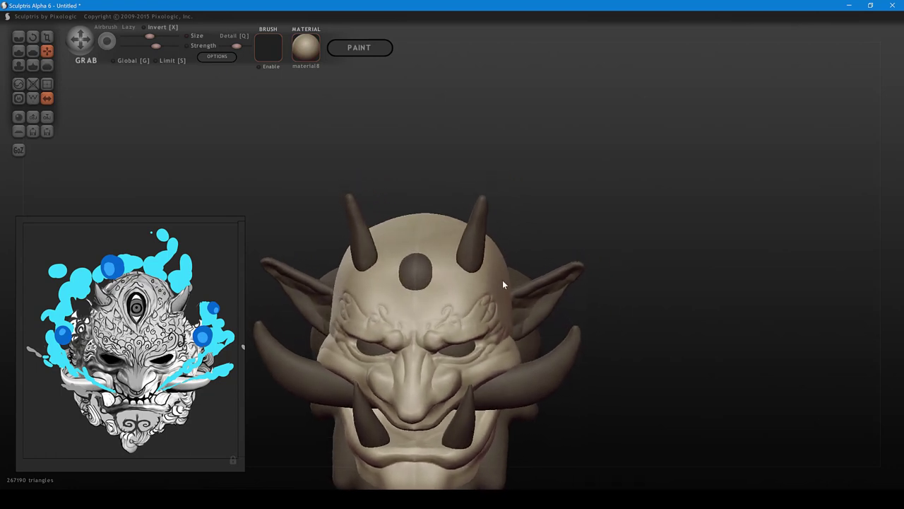
- Crease a short line up the centre of the forehead above the third-eye sphere
{"action": "scroll", "coordinate": [427, 262], "scroll_direction": "up", "scroll_amount": 3}
{"action": "mouse_move", "coordinate": [430, 293]}
{"action": "middle_mouse_down"}
{"action": "mouse_move", "coordinate": [433, 305]}
{"action": "mouse_move", "coordinate": [450, 305]}
{"action": "middle_mouse_up"}
{"action": "key", "text": "1"}
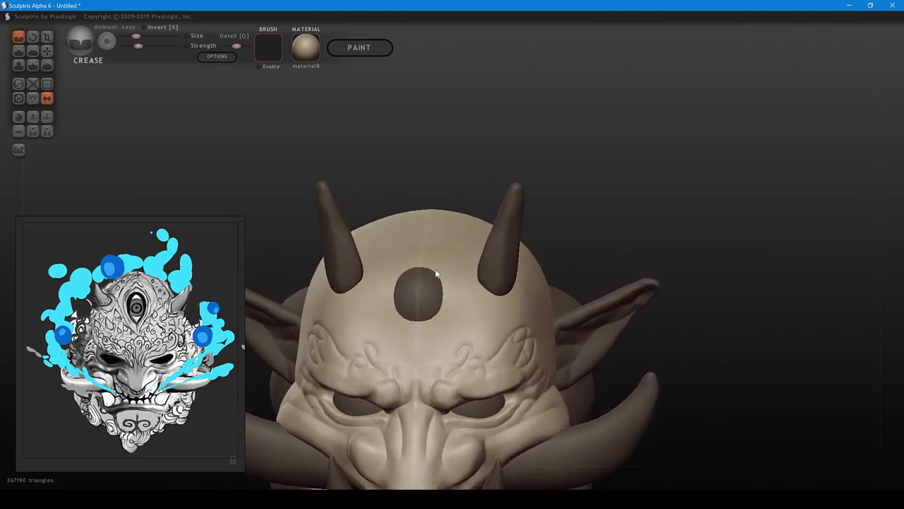
{"action": "left_click_drag", "start_coordinate": [421, 262], "coordinate": [428, 242]}
- Try creasing eyelid lines around the sides of the third-eye sphere, and undo those strokes
{"action": "middle_click_drag", "start_coordinate": [432, 268], "coordinate": [442, 263]}
{"action": "left_click_drag", "start_coordinate": [442, 252], "coordinate": [466, 284]}
{"action": "left_click_drag", "start_coordinate": [454, 319], "coordinate": [459, 304]}
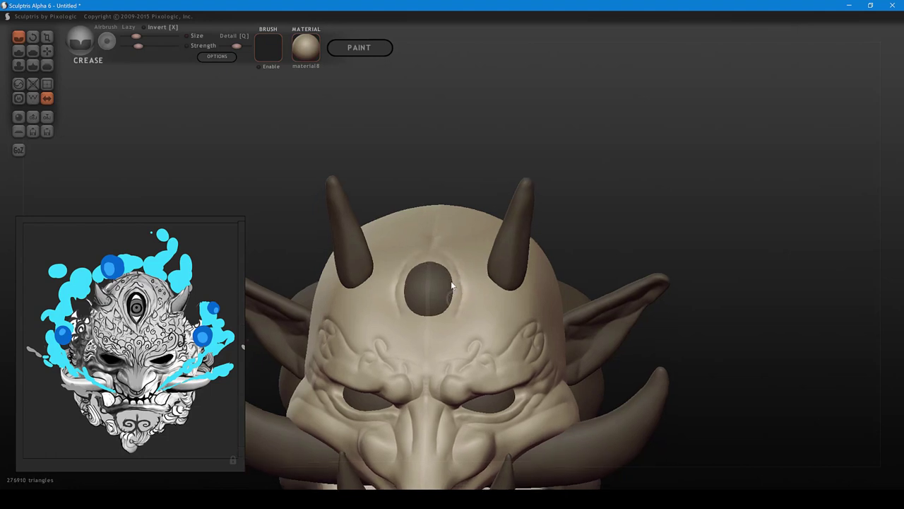
{"action": "middle_click_drag", "start_coordinate": [467, 281], "coordinate": [487, 257]}
{"action": "key", "text": "ctrl+z"}
{"action": "key", "text": "ctrl+z"}
{"action": "key", "text": "ctrl+z"}
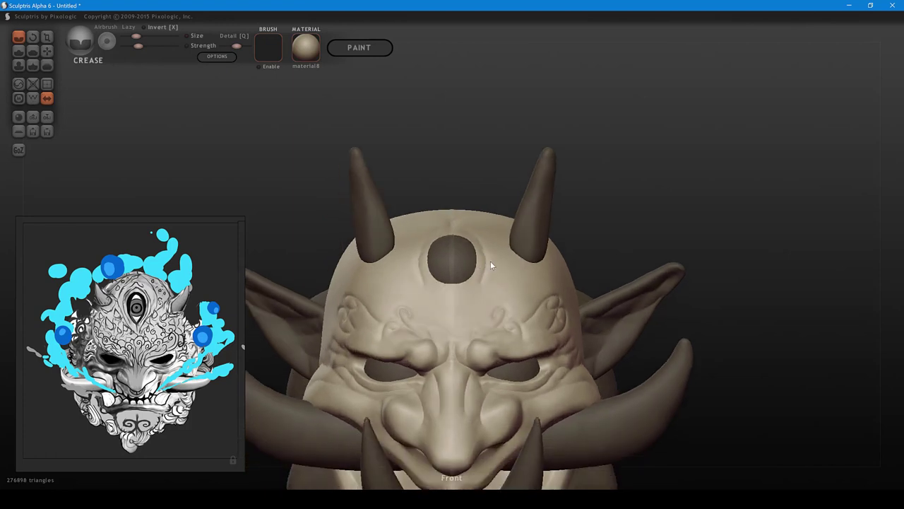
{"action": "key", "text": "ctrl+z"}
- Select the third-eye sphere and move it slightly higher in the forehead with global Grab
{"action": "middle_click_drag", "start_coordinate": [507, 274], "coordinate": [503, 239]}
{"action": "scroll", "coordinate": [499, 254], "scroll_direction": "down", "scroll_amount": 3}
{"action": "key", "text": "g"}
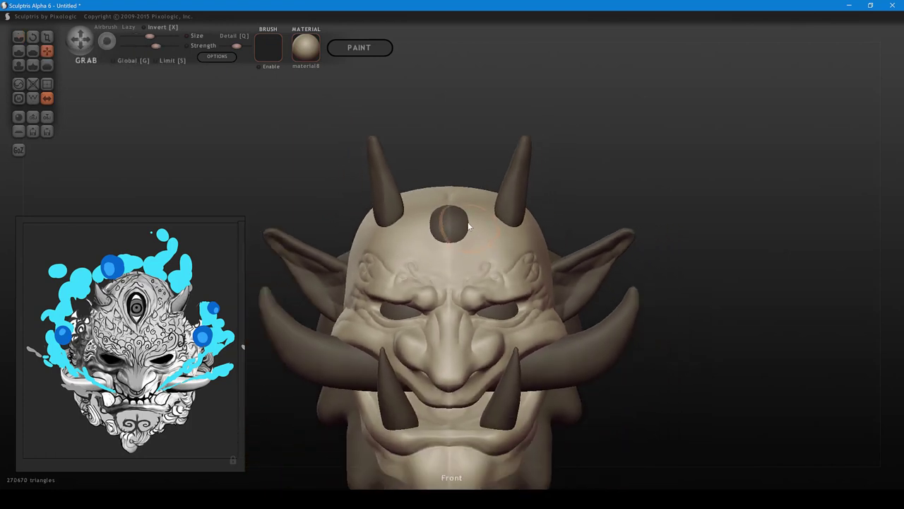
{"action": "left_click", "coordinate": [461, 223]}
{"action": "key", "text": "g"}
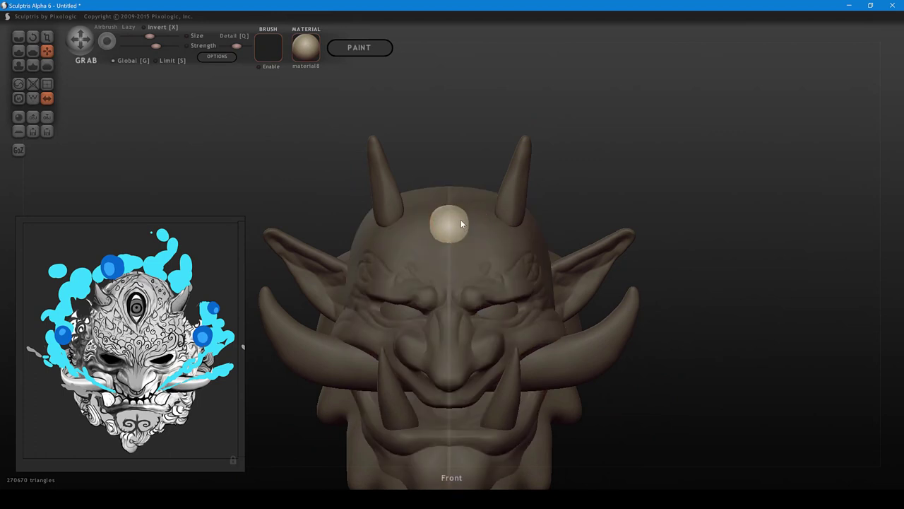
{"action": "left_click_drag", "start_coordinate": [461, 220], "coordinate": [462, 209]}
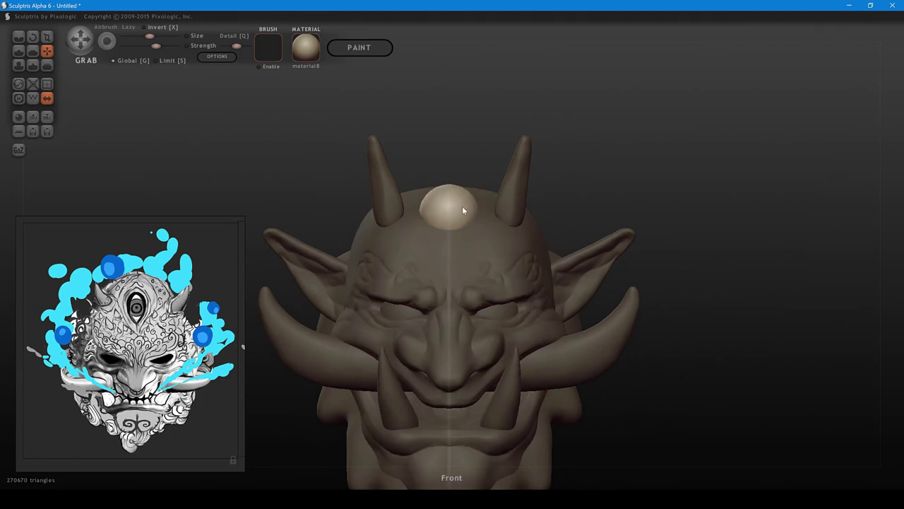
{"action": "key", "text": "g"}
- Nudge the forehead skin just above the third-eye sphere with Grab from an angled side view
{"action": "mouse_move", "coordinate": [503, 229]}
{"action": "right_mouse_down"}
{"action": "mouse_move", "coordinate": [424, 240]}
{"action": "mouse_move", "coordinate": [348, 283]}
{"action": "right_mouse_up"}
{"action": "scroll", "coordinate": [423, 237], "scroll_direction": "up", "scroll_amount": 2, "text": "shift"}
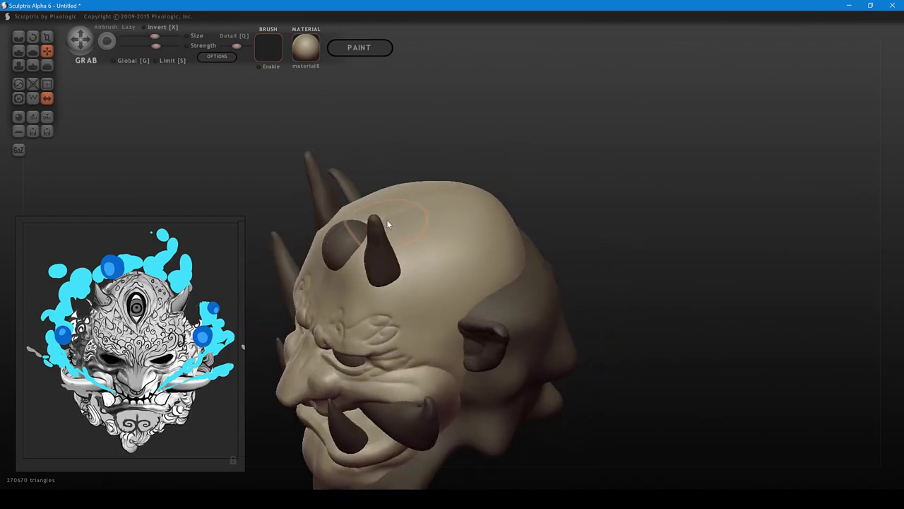
{"action": "right_click_drag", "start_coordinate": [397, 250], "coordinate": [369, 259]}
{"action": "left_click_drag", "start_coordinate": [375, 224], "coordinate": [373, 222]}
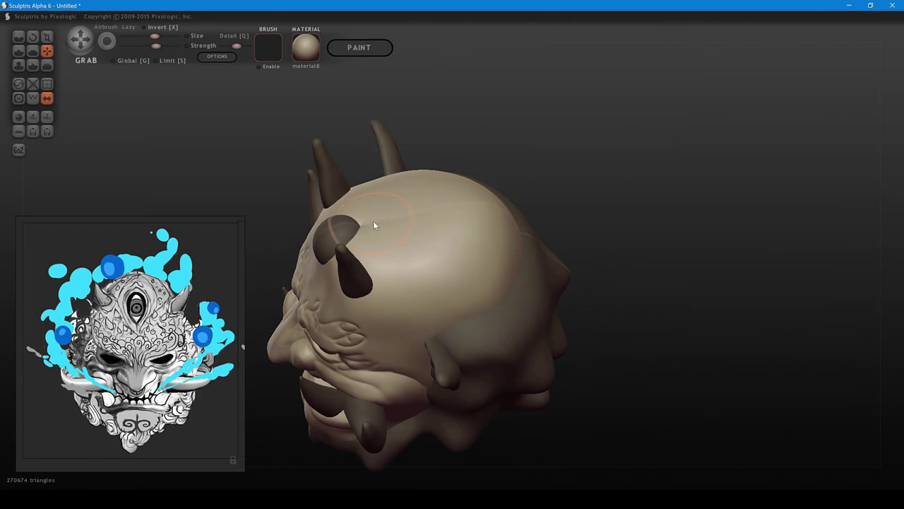
{"action": "right_click_drag", "start_coordinate": [375, 222], "coordinate": [470, 189]}
{"action": "right_click_drag", "start_coordinate": [436, 234], "coordinate": [533, 217]}
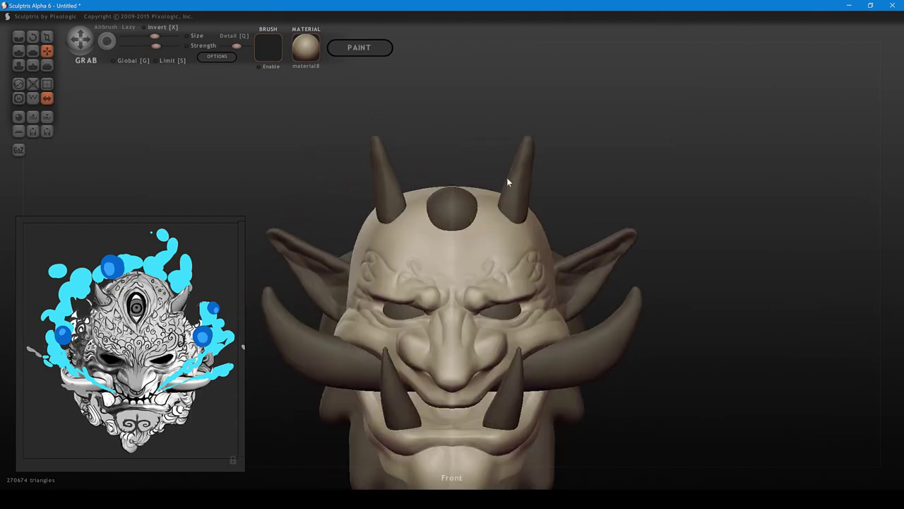
- Pull the crown of the head outward behind the horns with an enlarged Grab brush to round the skull
{"action": "mouse_move", "coordinate": [506, 179]}
{"action": "right_mouse_down"}
{"action": "mouse_move", "coordinate": [376, 258]}
{"action": "mouse_move", "coordinate": [391, 235]}
{"action": "right_mouse_up"}
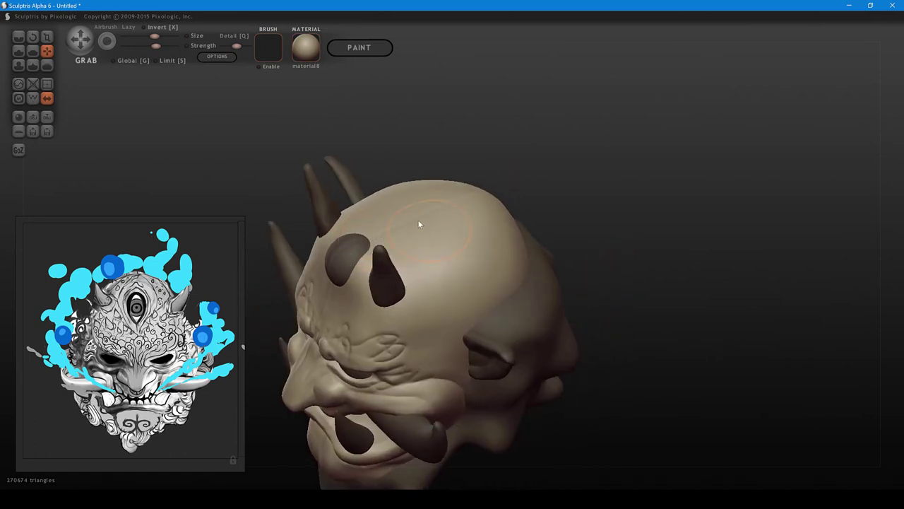
{"action": "right_click_drag", "start_coordinate": [417, 219], "coordinate": [370, 208]}
{"action": "scroll", "coordinate": [363, 209], "scroll_direction": "up", "scroll_amount": 2, "text": "shift"}
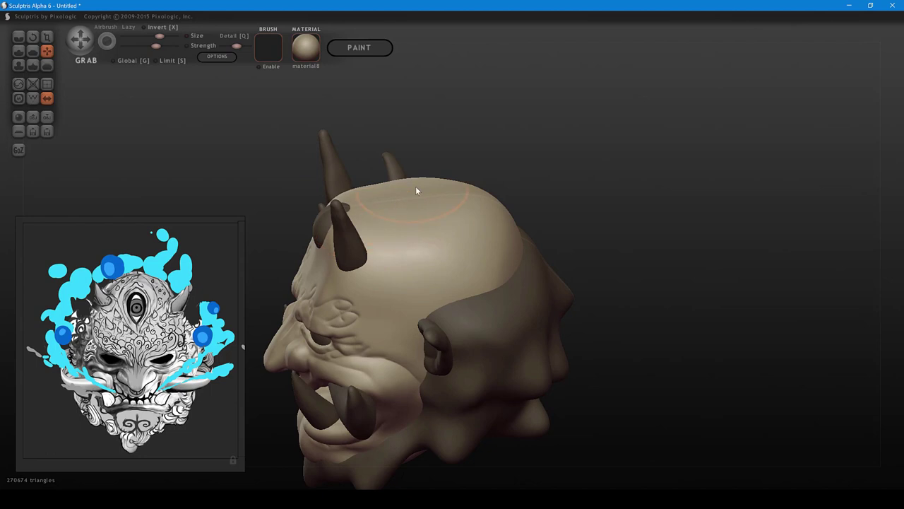
{"action": "scroll", "coordinate": [483, 212], "scroll_direction": "up", "scroll_amount": 2, "text": "shift"}
{"action": "left_click_drag", "start_coordinate": [490, 217], "coordinate": [494, 210]}
{"action": "right_click_drag", "start_coordinate": [499, 212], "coordinate": [650, 172]}
{"action": "right_click_drag", "start_coordinate": [540, 205], "coordinate": [536, 255]}
{"action": "scroll", "coordinate": [512, 210], "scroll_direction": "down", "scroll_amount": 2, "text": "shift"}
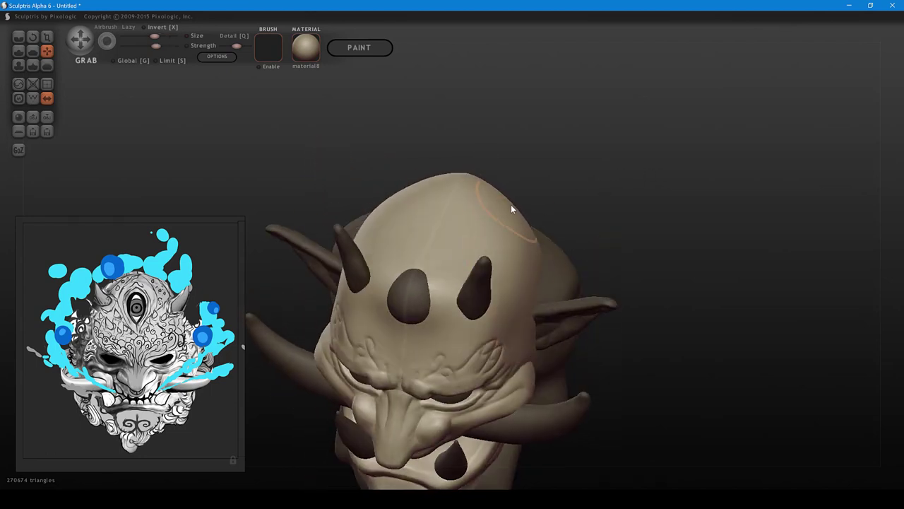
{"action": "left_click_drag", "start_coordinate": [512, 208], "coordinate": [515, 202]}
{"action": "right_click_drag", "start_coordinate": [515, 202], "coordinate": [537, 207]}
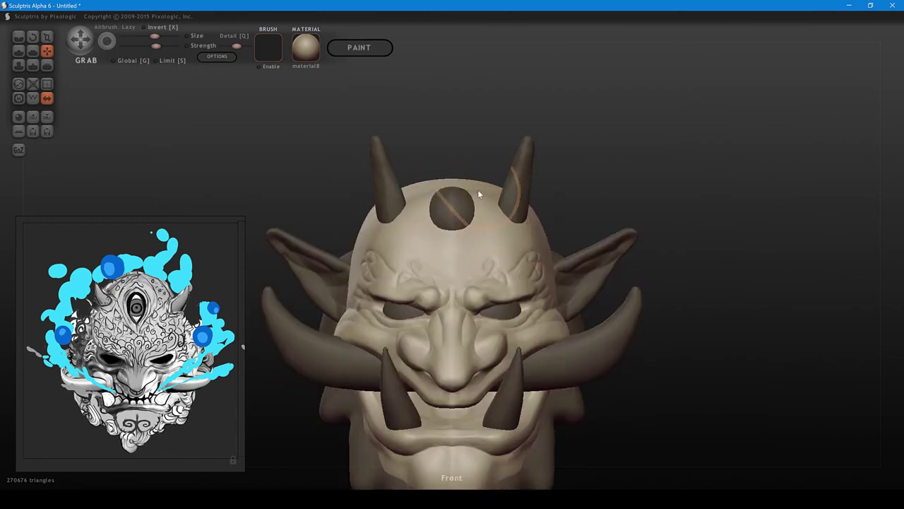
- Shape the skin at the upper edge of the third eye into a narrower opening with Grab
{"action": "left_click_drag", "start_coordinate": [478, 189], "coordinate": [483, 188]}
{"action": "right_click_drag", "start_coordinate": [525, 205], "coordinate": [412, 245]}
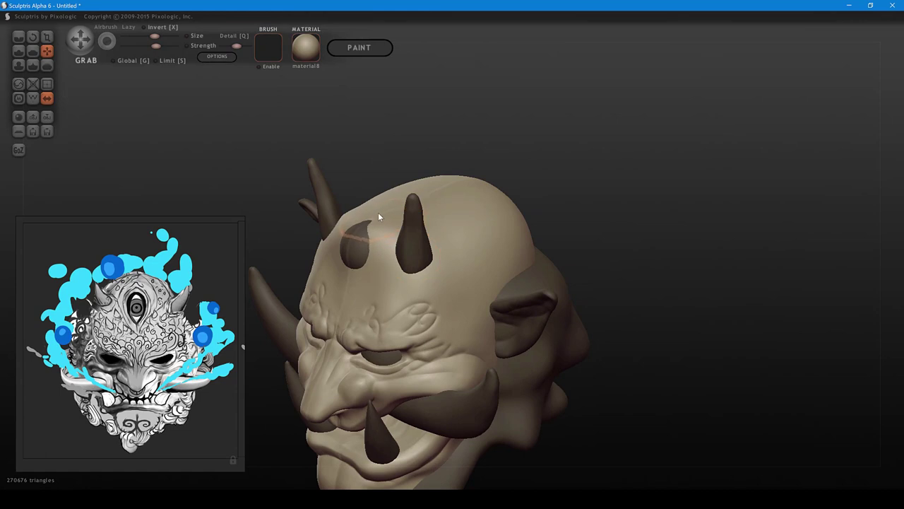
{"action": "right_click_drag", "start_coordinate": [409, 221], "coordinate": [485, 207], "text": "shift"}
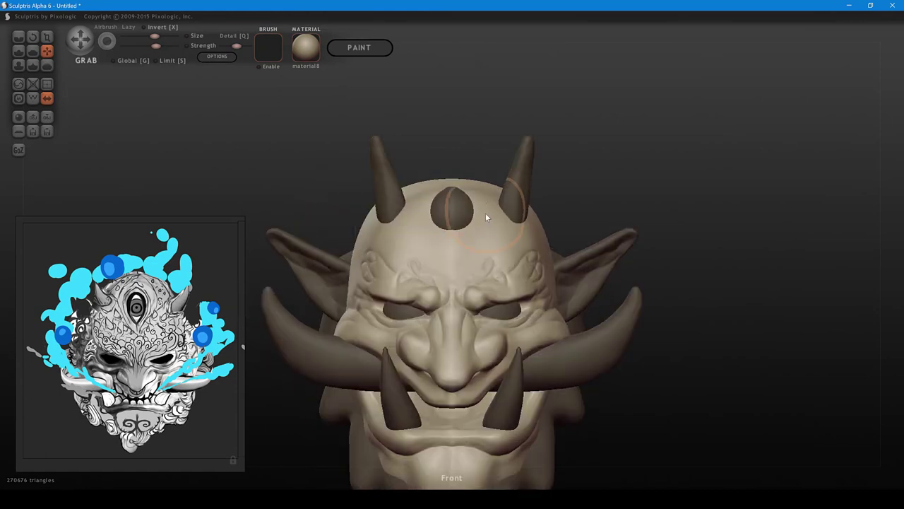
- Crease eyelid outlines around the third eye, joining them in points above and below the sphere
{"action": "scroll", "coordinate": [483, 217], "scroll_direction": "up", "scroll_amount": 3}
{"action": "key", "text": "1"}
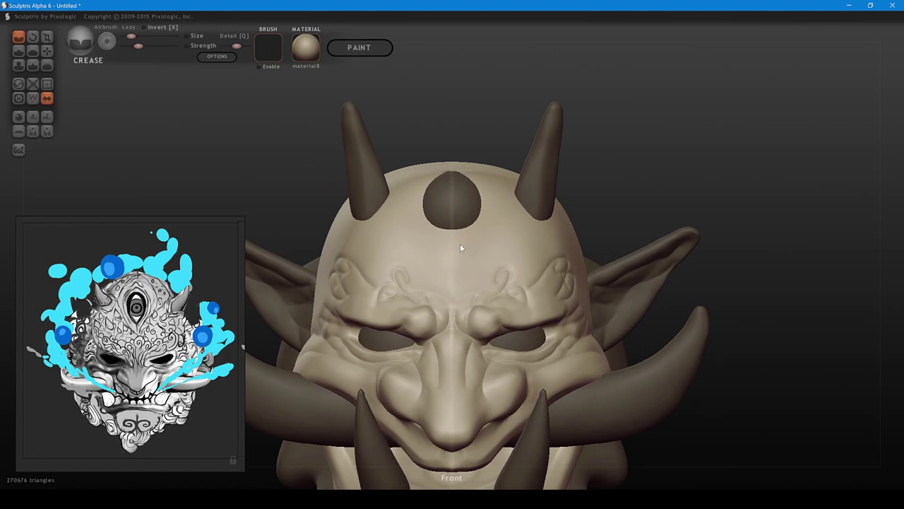
{"action": "left_click_drag", "start_coordinate": [459, 244], "coordinate": [484, 216]}
{"action": "right_click_drag", "start_coordinate": [485, 214], "coordinate": [466, 254]}
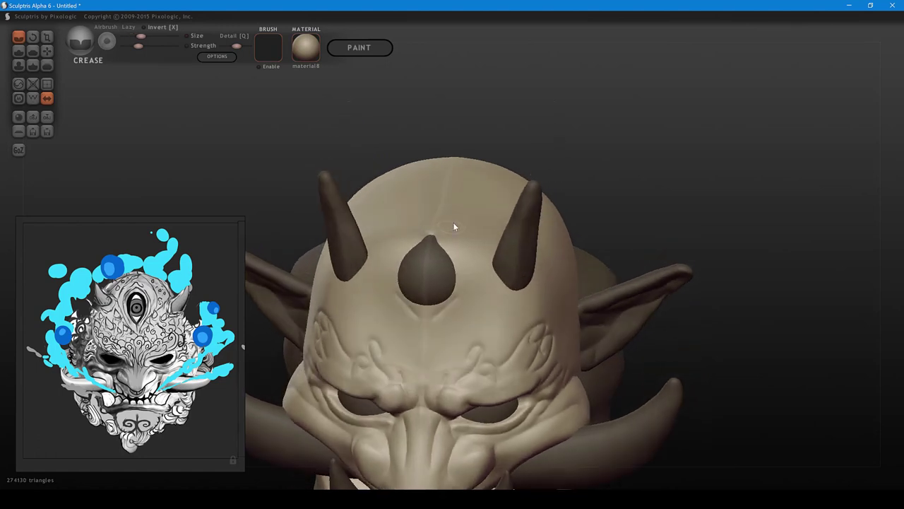
{"action": "mouse_move", "coordinate": [455, 228]}
{"action": "left_mouse_down"}
{"action": "mouse_move", "coordinate": [465, 286]}
{"action": "mouse_move", "coordinate": [430, 331]}
{"action": "left_mouse_up"}
{"action": "mouse_move", "coordinate": [466, 280]}
{"action": "left_mouse_down"}
{"action": "mouse_move", "coordinate": [454, 308]}
{"action": "mouse_move", "coordinate": [474, 258]}
{"action": "mouse_move", "coordinate": [450, 204]}
{"action": "left_mouse_up"}
{"action": "right_click_drag", "start_coordinate": [450, 205], "coordinate": [450, 274]}
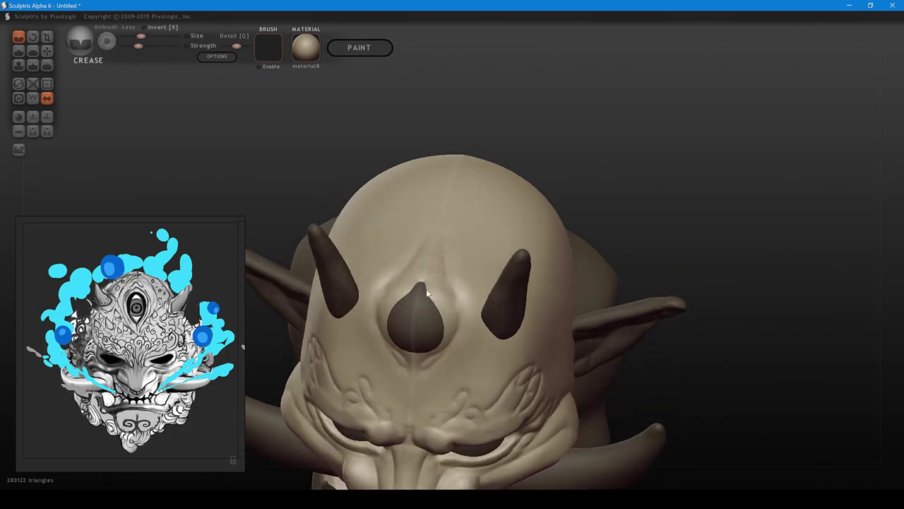
{"action": "mouse_move", "coordinate": [424, 287]}
{"action": "left_mouse_down"}
{"action": "mouse_move", "coordinate": [441, 310]}
{"action": "mouse_move", "coordinate": [432, 354]}
{"action": "left_mouse_up"}
{"action": "right_click_drag", "start_coordinate": [456, 330], "coordinate": [431, 283]}
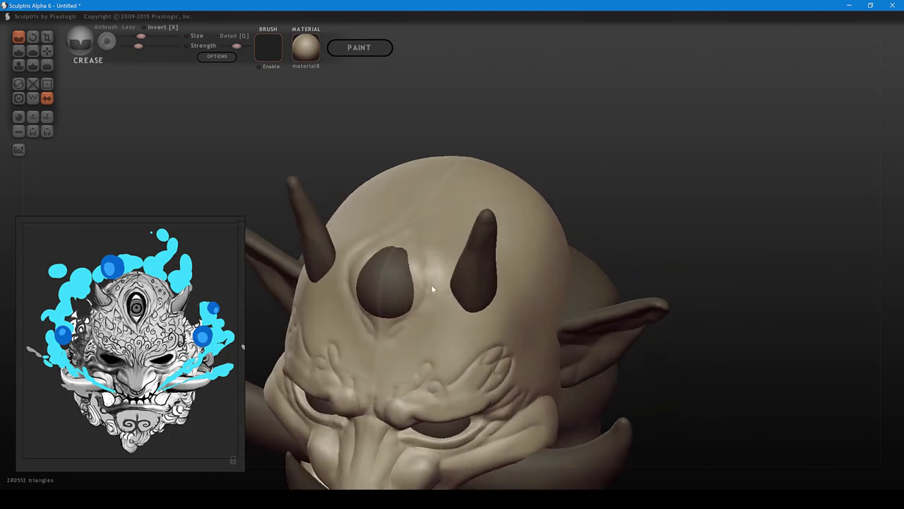
- Build up the side eyelid rim of the third eye with Draw strokes in clay mode
{"action": "key", "text": "4"}
{"action": "mouse_move", "coordinate": [406, 324]}
{"action": "left_mouse_down"}
{"action": "mouse_move", "coordinate": [423, 265]}
{"action": "mouse_move", "coordinate": [404, 333]}
{"action": "mouse_move", "coordinate": [420, 264]}
{"action": "mouse_move", "coordinate": [385, 337]}
{"action": "mouse_move", "coordinate": [408, 313]}
{"action": "mouse_move", "coordinate": [421, 264]}
{"action": "left_mouse_up"}
{"action": "left_click_drag", "start_coordinate": [407, 314], "coordinate": [413, 269]}
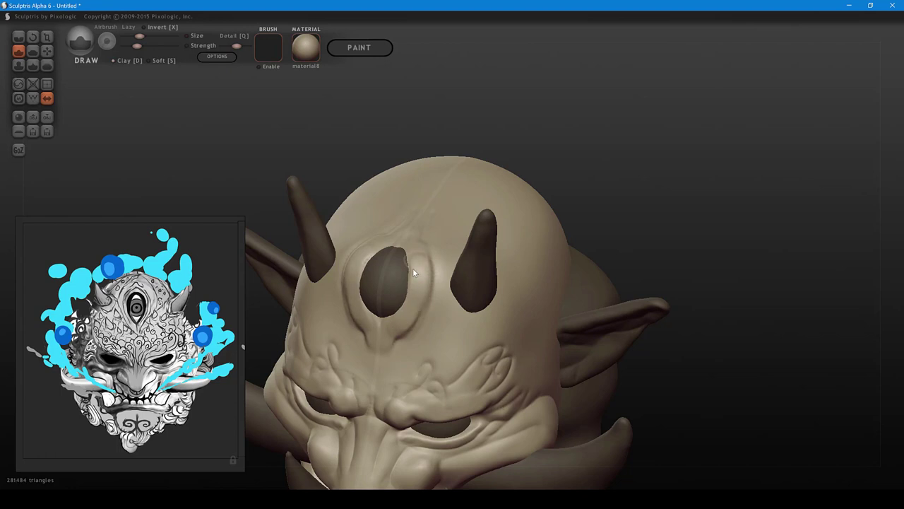
- Crease along the built-up eyelid rim to sharpen the folds beside and below the third eye
{"action": "key", "text": "1"}
{"action": "left_click_drag", "start_coordinate": [386, 337], "coordinate": [417, 267]}
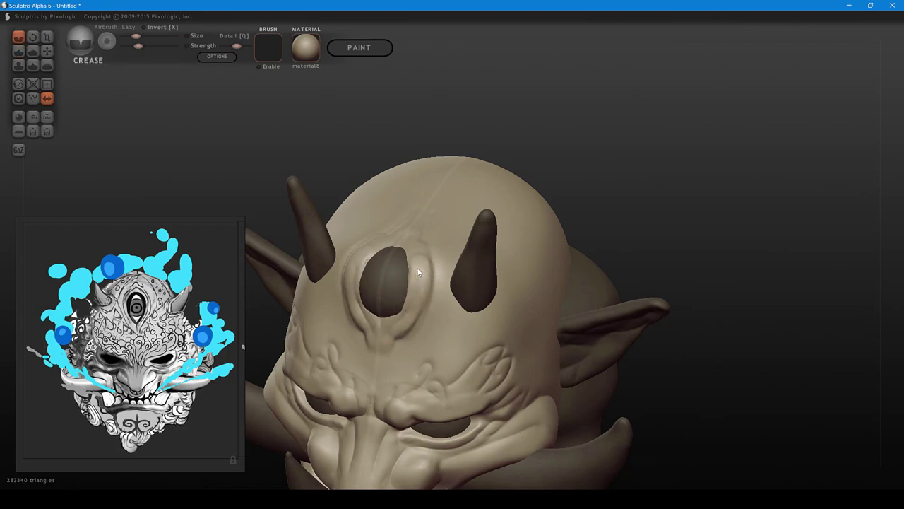
{"action": "middle_click_drag", "start_coordinate": [424, 251], "coordinate": [430, 268]}
{"action": "mouse_move", "coordinate": [415, 283]}
{"action": "left_mouse_down"}
{"action": "mouse_move", "coordinate": [413, 342]}
{"action": "mouse_move", "coordinate": [383, 375]}
{"action": "mouse_move", "coordinate": [420, 304]}
{"action": "mouse_move", "coordinate": [405, 263]}
{"action": "mouse_move", "coordinate": [429, 282]}
{"action": "mouse_move", "coordinate": [432, 318]}
{"action": "mouse_move", "coordinate": [397, 370]}
{"action": "left_mouse_up"}
{"action": "right_click_drag", "start_coordinate": [421, 346], "coordinate": [475, 278]}
{"action": "left_click_drag", "start_coordinate": [423, 268], "coordinate": [425, 280]}
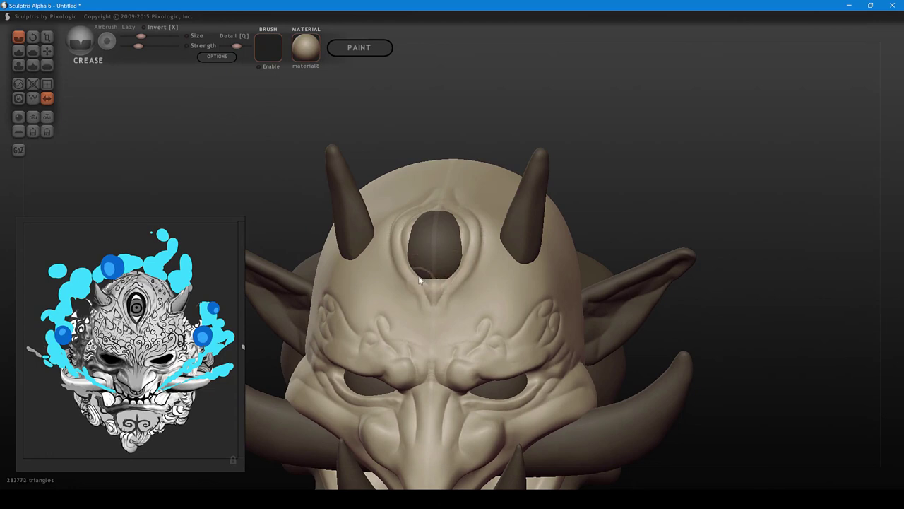
- Refine the inner eyelid edges and surrounding folds of the third eye with short Crease strokes
{"action": "right_click_drag", "start_coordinate": [425, 284], "coordinate": [440, 284]}
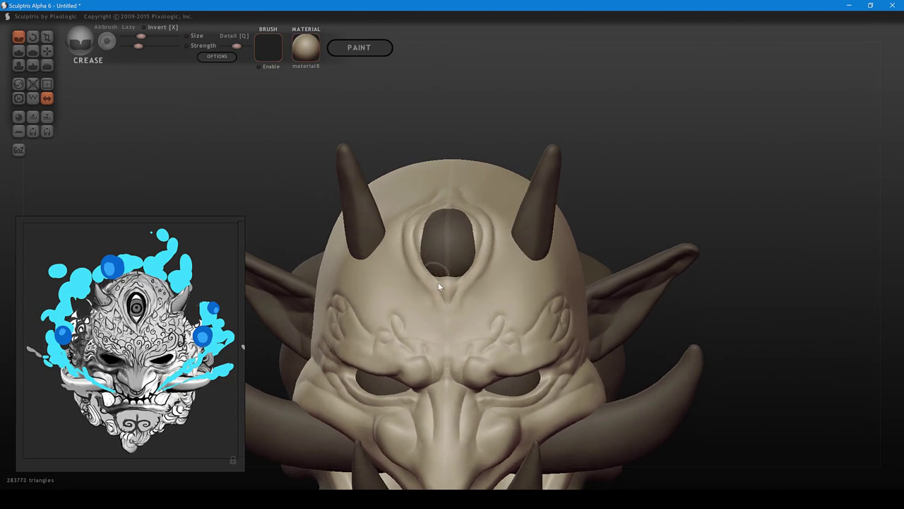
{"action": "mouse_move", "coordinate": [423, 255]}
{"action": "left_mouse_down"}
{"action": "mouse_move", "coordinate": [422, 225]}
{"action": "mouse_move", "coordinate": [425, 266]}
{"action": "left_mouse_up"}
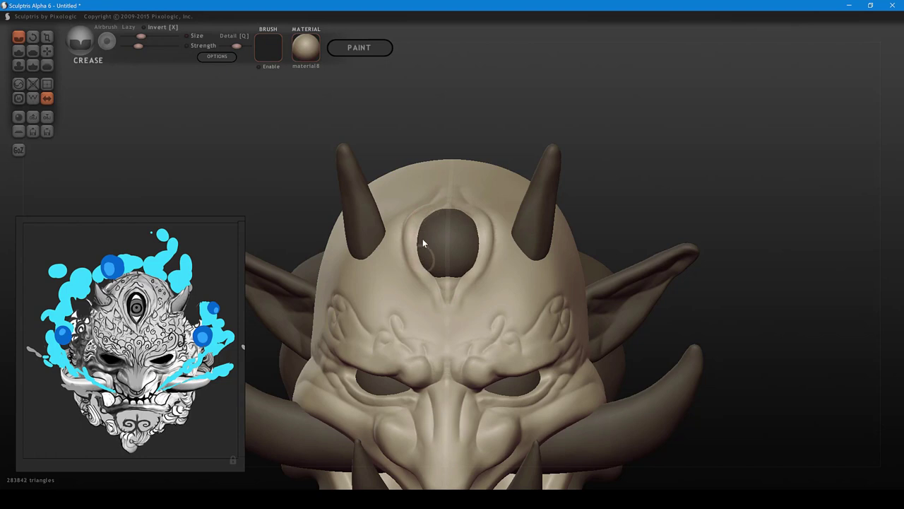
{"action": "right_click_drag", "start_coordinate": [423, 240], "coordinate": [459, 271]}
{"action": "mouse_move", "coordinate": [448, 264]}
{"action": "left_mouse_down"}
{"action": "mouse_move", "coordinate": [468, 242]}
{"action": "mouse_move", "coordinate": [446, 277]}
{"action": "mouse_move", "coordinate": [463, 235]}
{"action": "mouse_move", "coordinate": [457, 316]}
{"action": "mouse_move", "coordinate": [451, 269]}
{"action": "mouse_move", "coordinate": [458, 310]}
{"action": "left_mouse_up"}
{"action": "key", "text": "d"}
{"action": "key", "text": "1"}
{"action": "mouse_move", "coordinate": [457, 260]}
{"action": "left_mouse_down"}
{"action": "mouse_move", "coordinate": [465, 319]}
{"action": "mouse_move", "coordinate": [453, 259]}
{"action": "mouse_move", "coordinate": [454, 285]}
{"action": "left_mouse_up"}
{"action": "left_click", "coordinate": [457, 269]}
{"action": "left_click", "coordinate": [453, 262]}
{"action": "scroll", "coordinate": [457, 247], "scroll_direction": "down", "scroll_amount": 1, "text": "shift"}
{"action": "scroll", "coordinate": [454, 283], "scroll_direction": "up", "scroll_amount": 1, "text": "shift"}
{"action": "mouse_move", "coordinate": [461, 250]}
{"action": "left_mouse_down"}
{"action": "mouse_move", "coordinate": [451, 281]}
{"action": "mouse_move", "coordinate": [481, 341]}
{"action": "left_mouse_up"}
{"action": "scroll", "coordinate": [465, 319], "scroll_direction": "down", "scroll_amount": 1, "text": "shift"}
{"action": "left_click_drag", "start_coordinate": [440, 267], "coordinate": [455, 228]}
- Crease the upper eyelid folds of the third eye and continue them down its side
{"action": "middle_click_drag", "start_coordinate": [455, 224], "coordinate": [455, 279]}
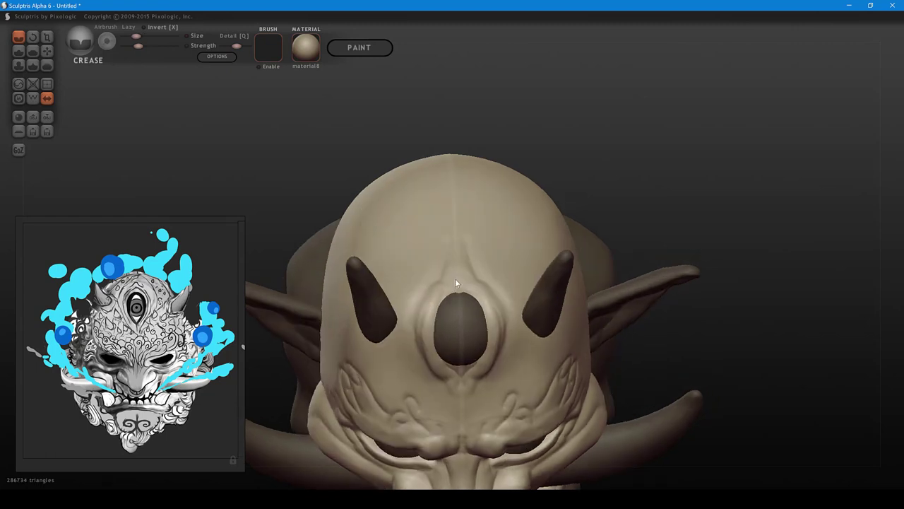
{"action": "mouse_move", "coordinate": [438, 301]}
{"action": "left_mouse_down"}
{"action": "mouse_move", "coordinate": [460, 282]}
{"action": "mouse_move", "coordinate": [481, 303]}
{"action": "left_mouse_up"}
{"action": "scroll", "coordinate": [449, 291], "scroll_direction": "up", "scroll_amount": 2}
{"action": "scroll", "coordinate": [454, 284], "scroll_direction": "down", "scroll_amount": 2}
{"action": "middle_click_drag", "start_coordinate": [481, 301], "coordinate": [441, 277]}
{"action": "mouse_move", "coordinate": [441, 269]}
{"action": "left_mouse_down"}
{"action": "mouse_move", "coordinate": [456, 343]}
{"action": "mouse_move", "coordinate": [445, 356]}
{"action": "left_mouse_up"}
- Deepen the creases where the eyelid folds converge beneath the third eye
{"action": "mouse_move", "coordinate": [456, 339]}
{"action": "middle_mouse_down"}
{"action": "mouse_move", "coordinate": [473, 284]}
{"action": "mouse_move", "coordinate": [467, 278]}
{"action": "middle_mouse_up"}
{"action": "left_click_drag", "start_coordinate": [469, 269], "coordinate": [445, 308]}
{"action": "left_click_drag", "start_coordinate": [465, 278], "coordinate": [463, 285]}
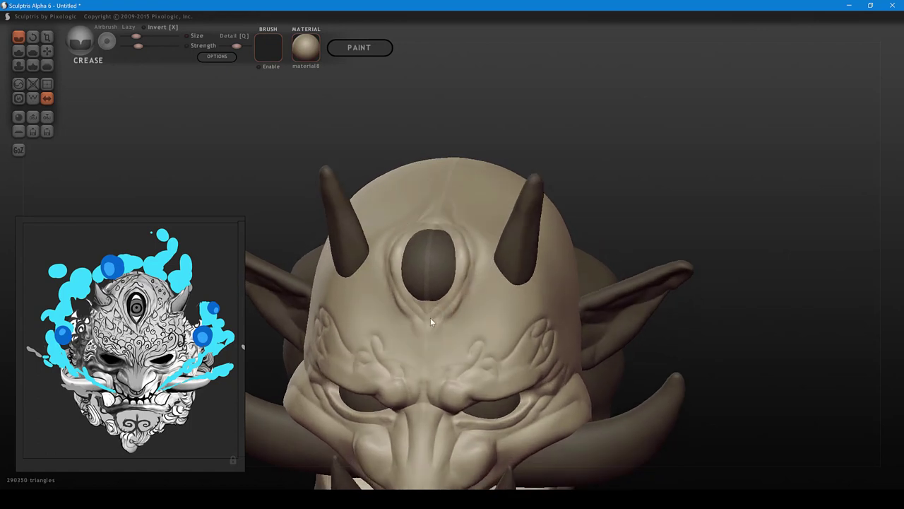
{"action": "left_click_drag", "start_coordinate": [438, 314], "coordinate": [426, 335]}
{"action": "left_click_drag", "start_coordinate": [452, 300], "coordinate": [442, 312]}
{"action": "mouse_move", "coordinate": [465, 305]}
{"action": "middle_mouse_down"}
{"action": "mouse_move", "coordinate": [471, 316]}
{"action": "mouse_move", "coordinate": [488, 316]}
{"action": "mouse_move", "coordinate": [474, 282]}
{"action": "middle_mouse_up"}
- Select the third-eye sphere and carve a circular iris outline into it with Crease
{"action": "left_click", "coordinate": [480, 288]}
{"action": "left_click", "coordinate": [461, 264]}
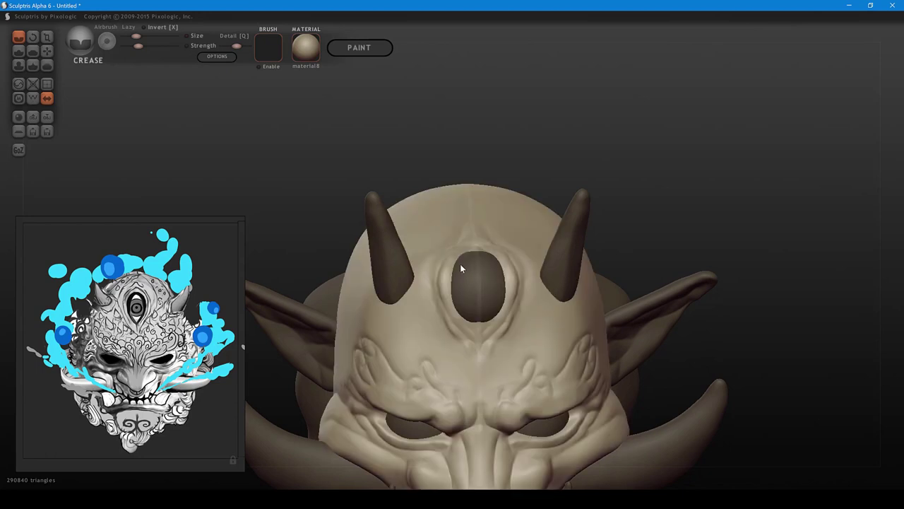
{"action": "left_click", "coordinate": [462, 264]}
{"action": "mouse_move", "coordinate": [463, 264]}
{"action": "left_mouse_down"}
{"action": "mouse_move", "coordinate": [461, 297]}
{"action": "mouse_move", "coordinate": [477, 306]}
{"action": "mouse_move", "coordinate": [504, 285]}
{"action": "mouse_move", "coordinate": [497, 268]}
{"action": "mouse_move", "coordinate": [455, 286]}
{"action": "mouse_move", "coordinate": [469, 280]}
{"action": "mouse_move", "coordinate": [469, 266]}
{"action": "mouse_move", "coordinate": [484, 283]}
{"action": "left_mouse_up"}
{"action": "right_click_drag", "start_coordinate": [483, 282], "coordinate": [481, 345]}
{"action": "scroll", "coordinate": [481, 345], "scroll_direction": "up", "scroll_amount": 5}
{"action": "middle_click_drag", "start_coordinate": [474, 320], "coordinate": [453, 309]}
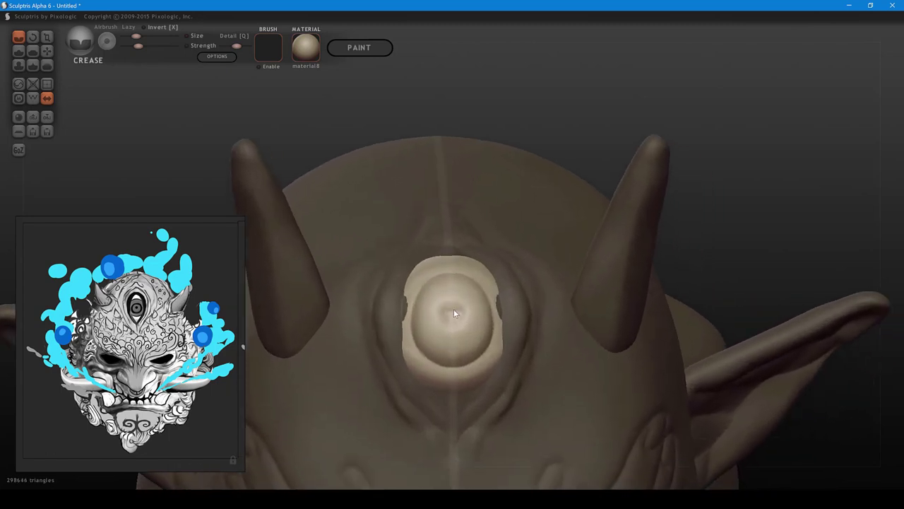
- Crease a small round pupil at the centre of the iris and deepen the iris's outer ring
{"action": "left_click_drag", "start_coordinate": [453, 308], "coordinate": [456, 318]}
{"action": "scroll", "coordinate": [461, 354], "scroll_direction": "up", "scroll_amount": 3}
{"action": "mouse_move", "coordinate": [457, 317]}
{"action": "middle_mouse_down"}
{"action": "mouse_move", "coordinate": [460, 332]}
{"action": "mouse_move", "coordinate": [447, 306]}
{"action": "middle_mouse_up"}
{"action": "mouse_move", "coordinate": [447, 309]}
{"action": "left_mouse_down"}
{"action": "mouse_move", "coordinate": [449, 302]}
{"action": "mouse_move", "coordinate": [438, 309]}
{"action": "mouse_move", "coordinate": [445, 303]}
{"action": "left_mouse_up"}
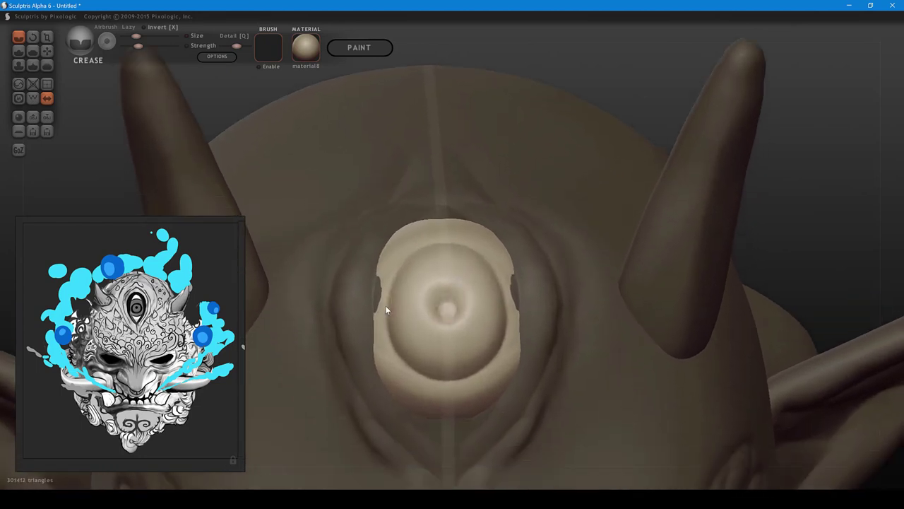
{"action": "mouse_move", "coordinate": [386, 306]}
{"action": "left_mouse_down"}
{"action": "mouse_move", "coordinate": [401, 360]}
{"action": "mouse_move", "coordinate": [421, 368]}
{"action": "left_mouse_up"}
{"action": "mouse_move", "coordinate": [391, 286]}
{"action": "left_mouse_down"}
{"action": "mouse_move", "coordinate": [421, 246]}
{"action": "mouse_move", "coordinate": [445, 242]}
{"action": "left_mouse_up"}
{"action": "scroll", "coordinate": [434, 276], "scroll_direction": "down", "scroll_amount": 6}
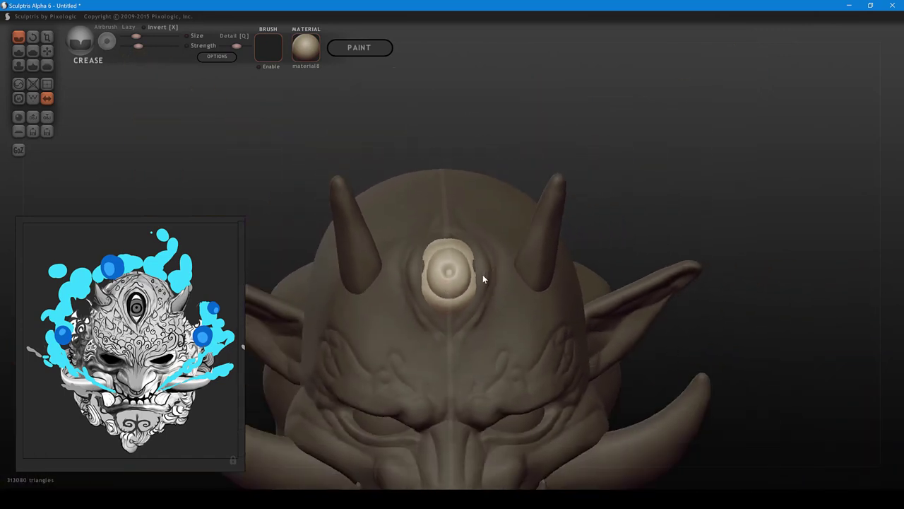
- Hide the third-eye sphere and select the head mesh behind it
{"action": "right_click_drag", "start_coordinate": [483, 274], "coordinate": [488, 268], "text": "shift"}
{"action": "key", "text": "h"}
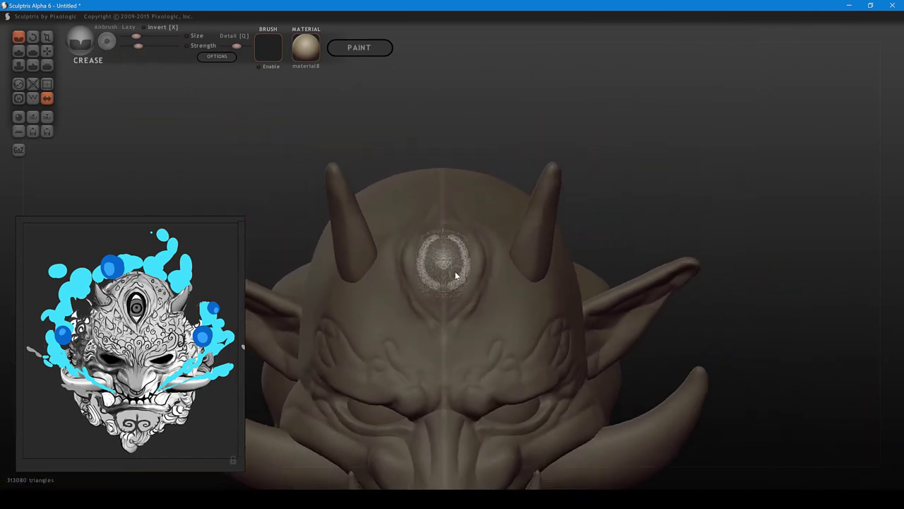
{"action": "left_click", "coordinate": [454, 269]}
{"action": "key", "text": "d"}
{"action": "mouse_move", "coordinate": [448, 251]}
{"action": "right_mouse_down"}
{"action": "mouse_move", "coordinate": [456, 322]}
{"action": "mouse_move", "coordinate": [458, 278]}
{"action": "right_mouse_up"}
- Hollow the skin inside the third eye's lids with stronger clay-mode Draw strokes, and show the hidden sphere again
{"action": "key", "text": "d"}
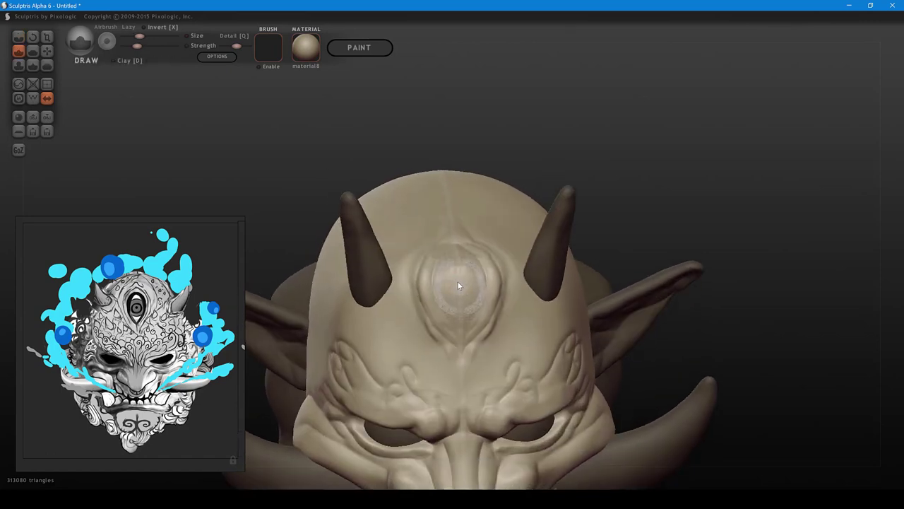
{"action": "key", "text": "d"}
{"action": "left_click_drag", "start_coordinate": [455, 271], "coordinate": [454, 284]}
{"action": "key", "text": "space"}
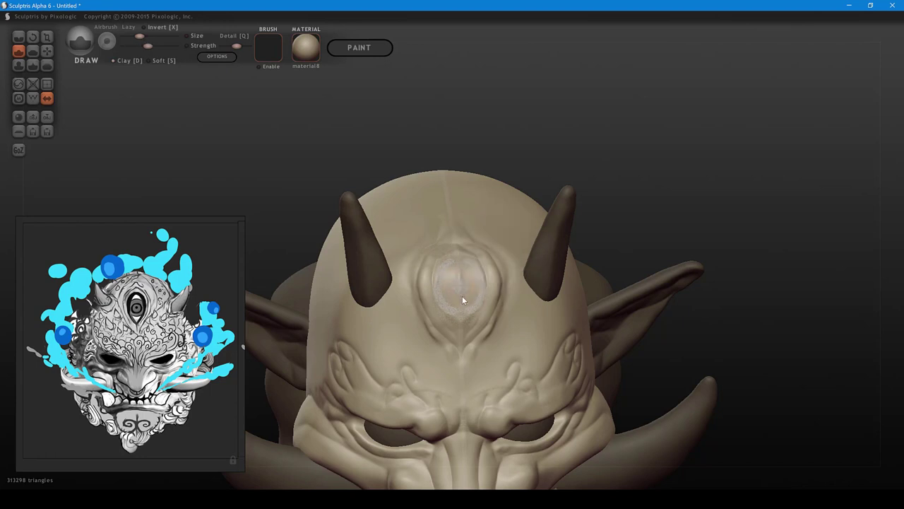
{"action": "scroll", "coordinate": [462, 300], "scroll_direction": "up", "scroll_amount": 3}
{"action": "mouse_move", "coordinate": [464, 320]}
{"action": "left_mouse_down"}
{"action": "mouse_move", "coordinate": [464, 331]}
{"action": "mouse_move", "coordinate": [447, 306]}
{"action": "mouse_move", "coordinate": [451, 351]}
{"action": "mouse_move", "coordinate": [464, 361]}
{"action": "mouse_move", "coordinate": [472, 315]}
{"action": "left_mouse_up"}
{"action": "right_click_drag", "start_coordinate": [473, 313], "coordinate": [496, 314]}
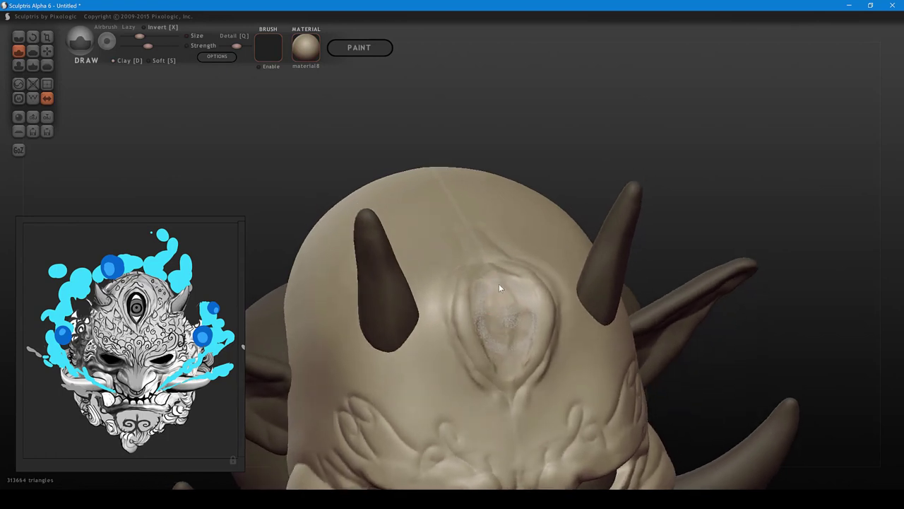
{"action": "mouse_move", "coordinate": [499, 284]}
{"action": "left_mouse_down"}
{"action": "mouse_move", "coordinate": [494, 325]}
{"action": "mouse_move", "coordinate": [484, 311]}
{"action": "mouse_move", "coordinate": [494, 356]}
{"action": "mouse_move", "coordinate": [510, 375]}
{"action": "left_mouse_up"}
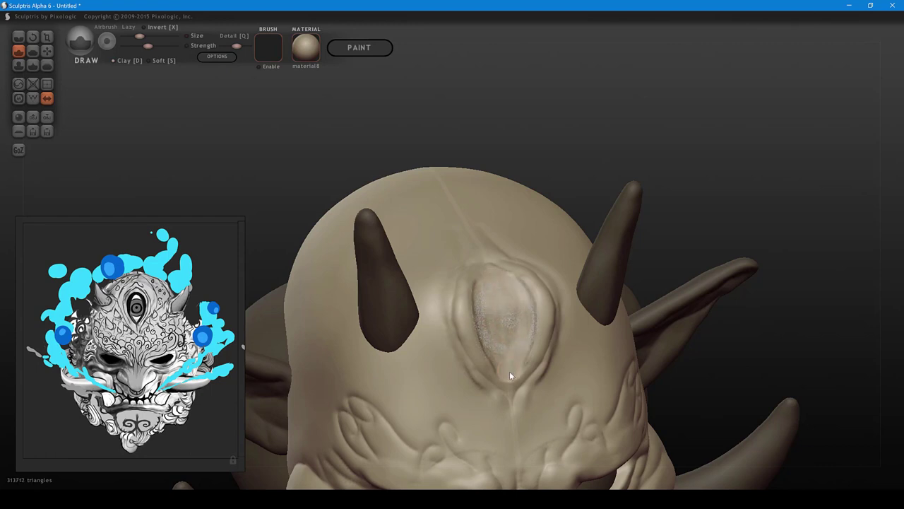
{"action": "key", "text": "ctrl+h"}
{"action": "right_click_drag", "start_coordinate": [505, 350], "coordinate": [490, 286]}
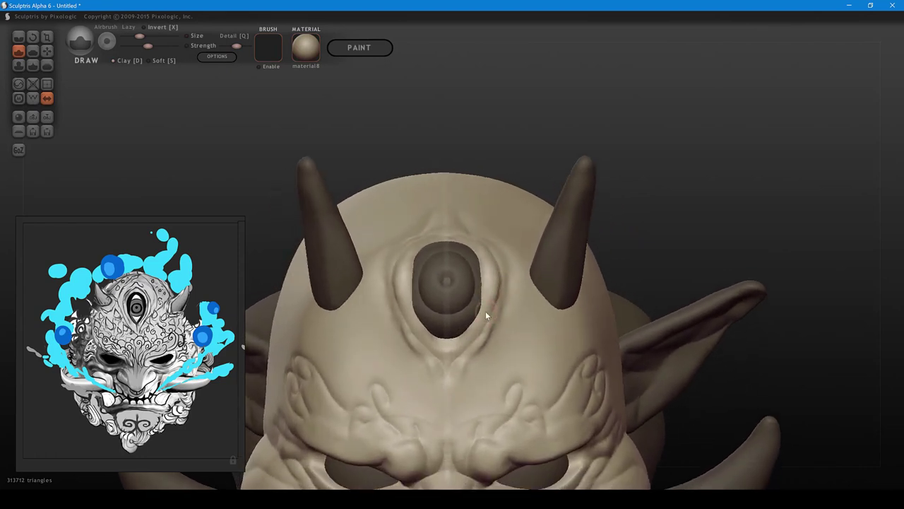
- Crease the lower eyelid edge of the third eye and flatten the skin around its rim
{"action": "key", "text": "1"}
{"action": "left_click_drag", "start_coordinate": [482, 311], "coordinate": [459, 337]}
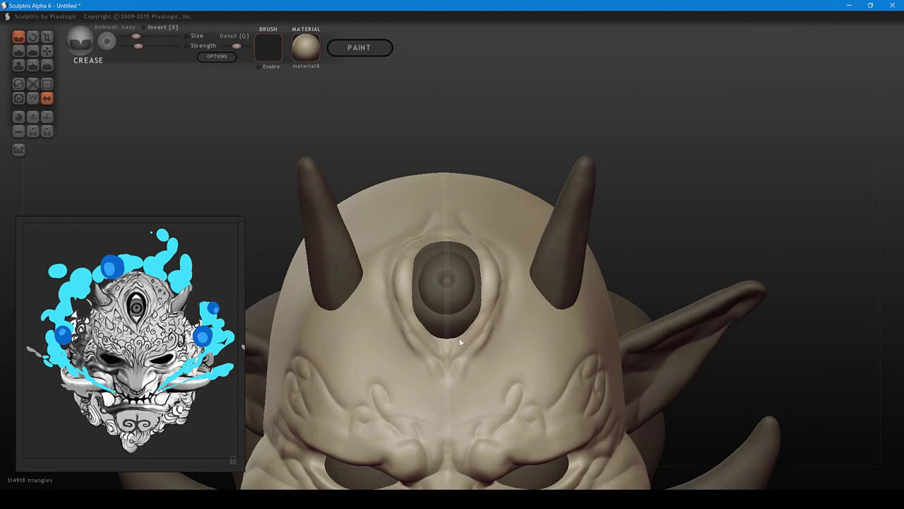
{"action": "key", "text": "5"}
{"action": "right_click_drag", "start_coordinate": [495, 331], "coordinate": [467, 319]}
{"action": "mouse_move", "coordinate": [451, 328]}
{"action": "left_mouse_down"}
{"action": "mouse_move", "coordinate": [451, 293]}
{"action": "mouse_move", "coordinate": [450, 338]}
{"action": "mouse_move", "coordinate": [435, 364]}
{"action": "mouse_move", "coordinate": [452, 292]}
{"action": "mouse_move", "coordinate": [444, 272]}
{"action": "left_mouse_up"}
{"action": "key", "text": "["}
{"action": "right_click_drag", "start_coordinate": [443, 272], "coordinate": [448, 325]}
{"action": "mouse_move", "coordinate": [448, 328]}
{"action": "left_mouse_down"}
{"action": "mouse_move", "coordinate": [462, 367]}
{"action": "mouse_move", "coordinate": [457, 403]}
{"action": "left_mouse_up"}
{"action": "right_click_drag", "start_coordinate": [456, 364], "coordinate": [444, 372]}
{"action": "scroll", "coordinate": [446, 364], "scroll_direction": "up", "scroll_amount": 2}
{"action": "right_click_drag", "start_coordinate": [447, 339], "coordinate": [445, 326]}
{"action": "key", "text": "c"}
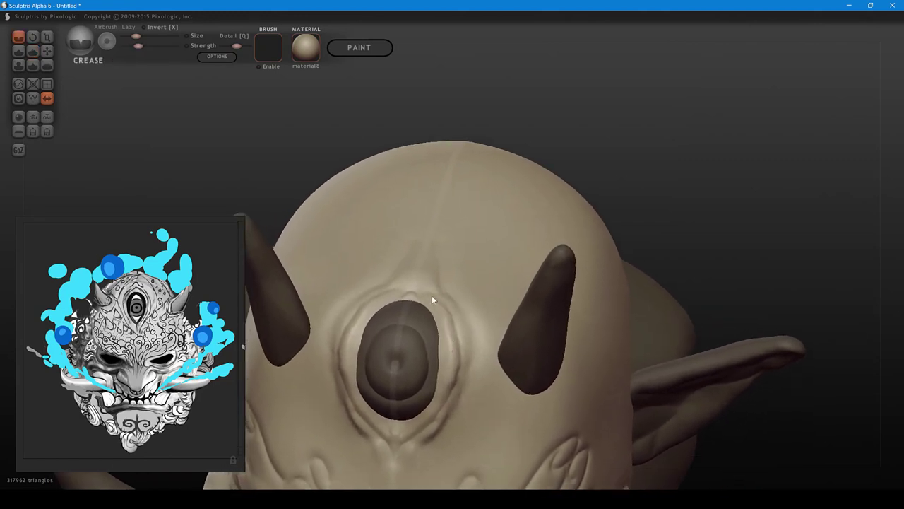
- Crease the folds around the third eye's lids, shaping the upper rim, the pointed lower corner and the outer side folds
{"action": "left_click_drag", "start_coordinate": [425, 289], "coordinate": [447, 355]}
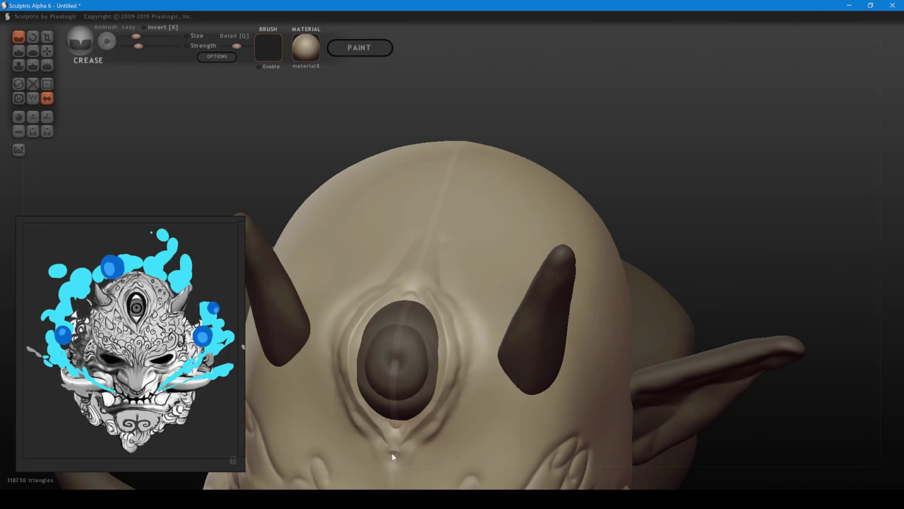
{"action": "mouse_move", "coordinate": [394, 451]}
{"action": "left_mouse_down"}
{"action": "mouse_move", "coordinate": [354, 399]}
{"action": "mouse_move", "coordinate": [346, 373]}
{"action": "left_mouse_up"}
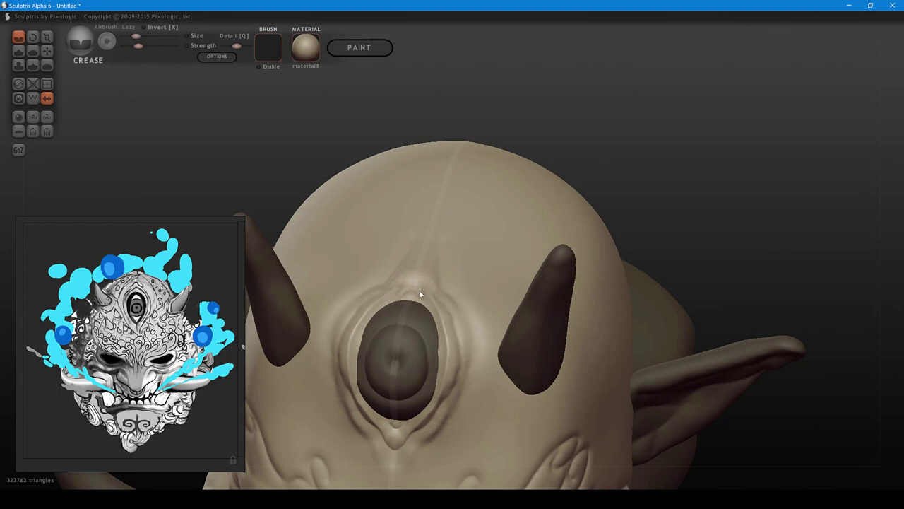
{"action": "mouse_move", "coordinate": [399, 284]}
{"action": "right_mouse_down"}
{"action": "mouse_move", "coordinate": [458, 281]}
{"action": "mouse_move", "coordinate": [487, 268]}
{"action": "right_mouse_up"}
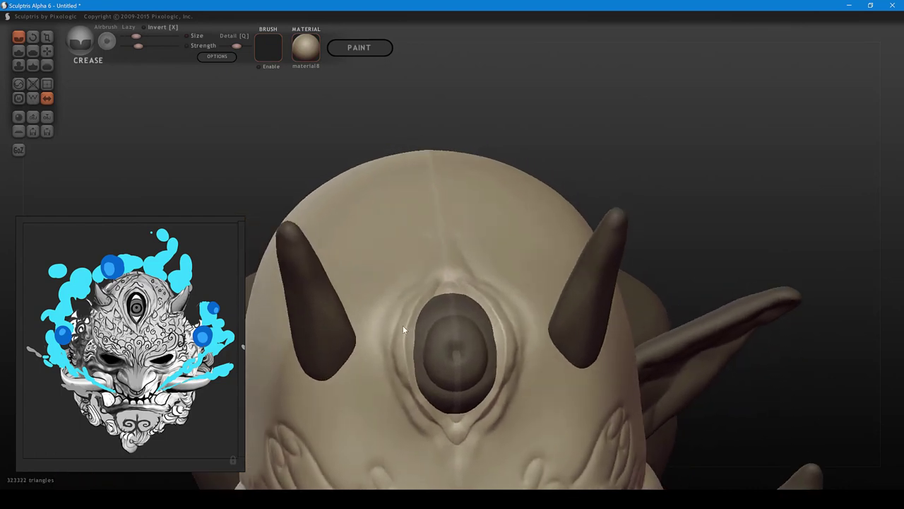
{"action": "mouse_move", "coordinate": [383, 345]}
{"action": "left_mouse_down"}
{"action": "mouse_move", "coordinate": [382, 320]}
{"action": "mouse_move", "coordinate": [405, 287]}
{"action": "mouse_move", "coordinate": [384, 339]}
{"action": "mouse_move", "coordinate": [409, 410]}
{"action": "mouse_move", "coordinate": [436, 441]}
{"action": "left_mouse_up"}
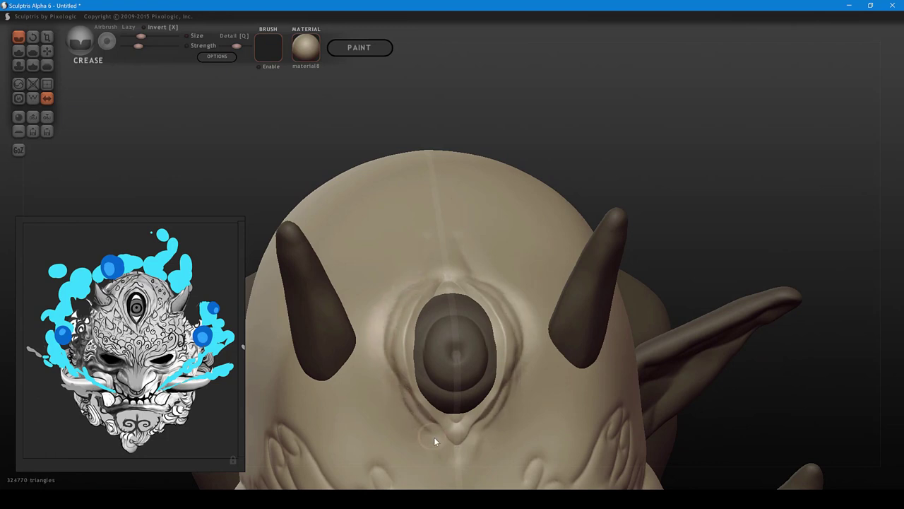
{"action": "scroll", "coordinate": [487, 338], "scroll_direction": "down", "scroll_amount": 6}
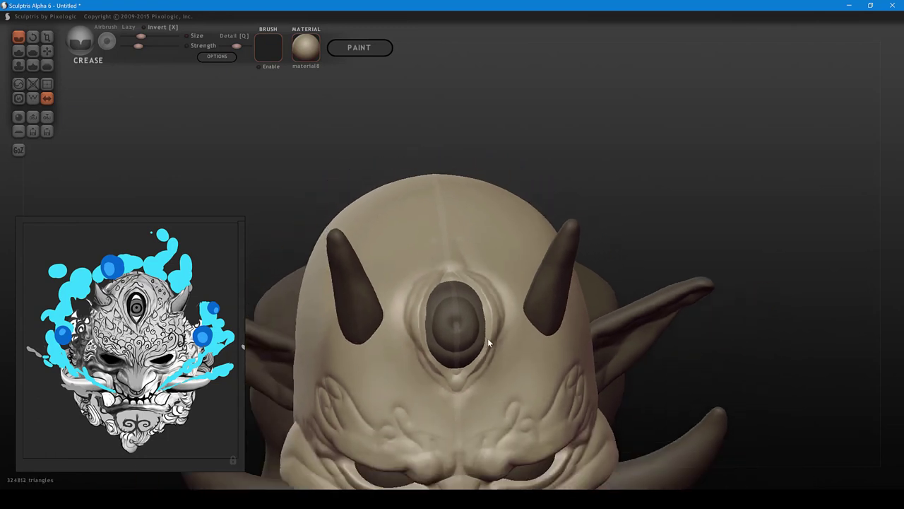
- Hide the head mesh and the horns to expose the third-eye sphere in side view
{"action": "right_click_drag", "start_coordinate": [487, 327], "coordinate": [479, 300], "text": "shift"}
{"action": "right_click_drag", "start_coordinate": [578, 242], "coordinate": [469, 269], "text": "alt"}
{"action": "left_click", "coordinate": [394, 259]}
{"action": "right_click_drag", "start_coordinate": [414, 268], "coordinate": [361, 280], "text": "shift"}
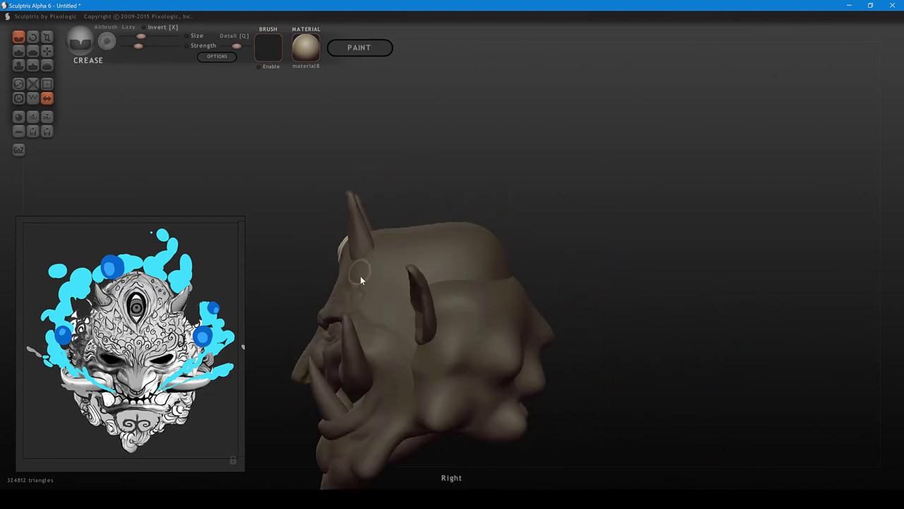
{"action": "scroll", "coordinate": [376, 282], "scroll_direction": "up", "scroll_amount": 5}
{"action": "right_click_drag", "start_coordinate": [371, 317], "coordinate": [614, 308], "text": "alt"}
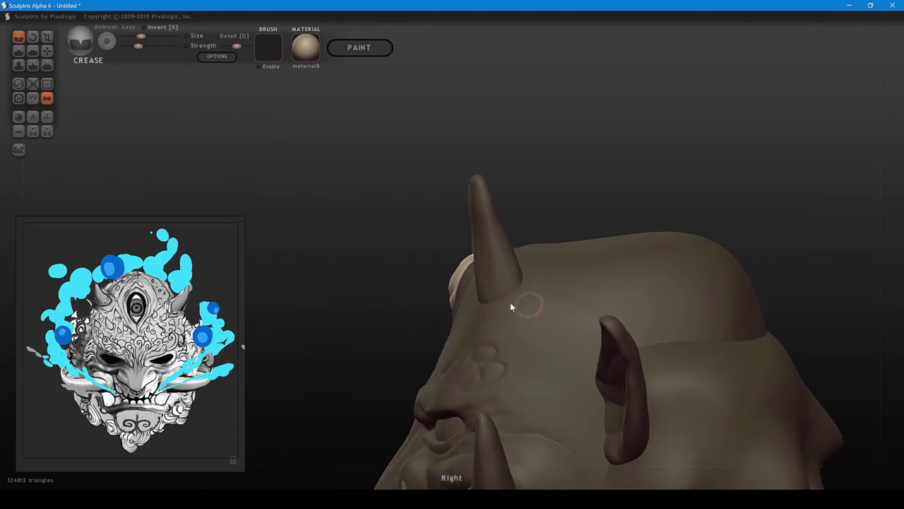
{"action": "key", "text": "h"}
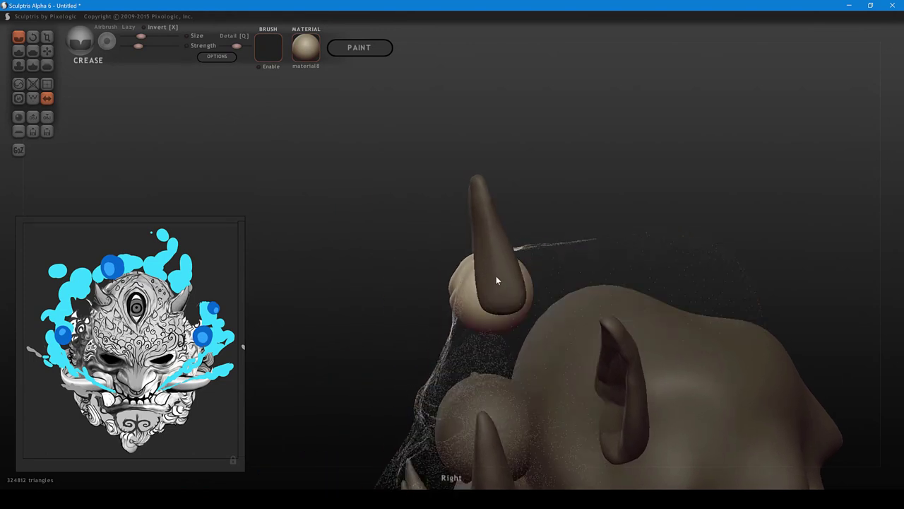
{"action": "key", "text": "h"}
- Rotate the third-eye sphere slightly with global rotation, and show the hidden meshes again
{"action": "key", "text": "3"}
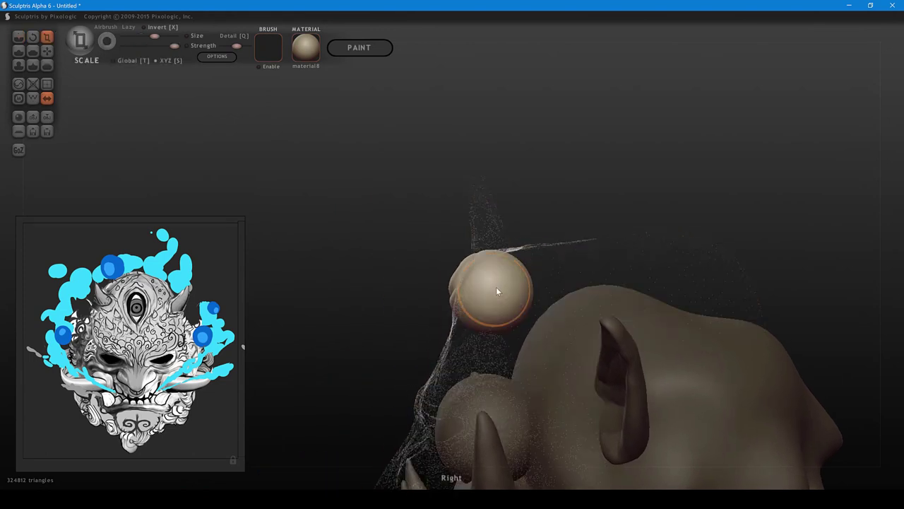
{"action": "key", "text": "r"}
{"action": "key", "text": "r"}
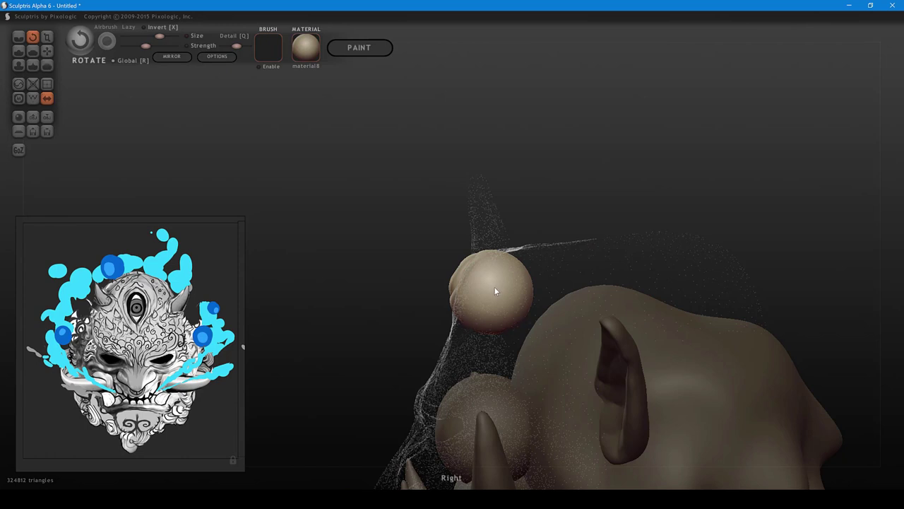
{"action": "left_click_drag", "start_coordinate": [494, 286], "coordinate": [490, 265]}
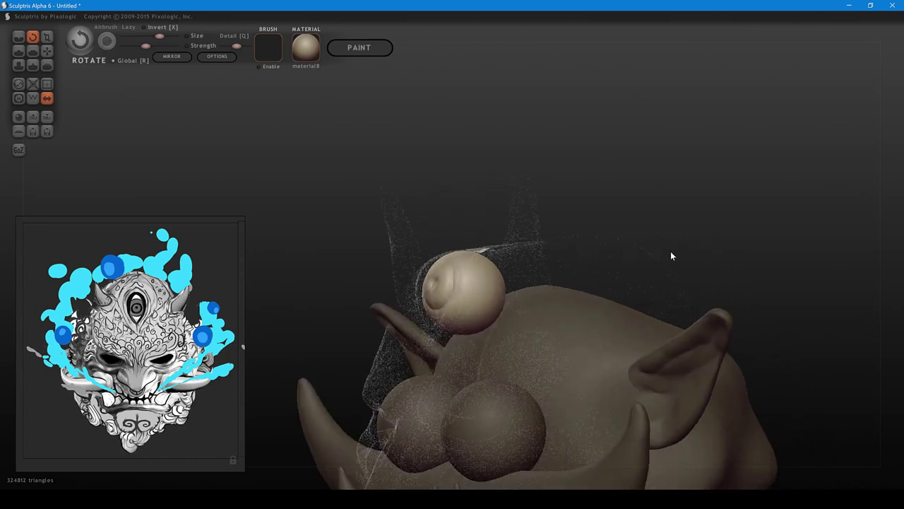
{"action": "left_click_drag", "start_coordinate": [706, 252], "coordinate": [750, 216]}
{"action": "scroll", "coordinate": [620, 197], "scroll_direction": "down", "scroll_amount": 3}
{"action": "mouse_move", "coordinate": [597, 233]}
{"action": "left_mouse_down", "text": "alt"}
{"action": "mouse_move", "coordinate": [626, 224]}
{"action": "mouse_move", "coordinate": [525, 282]}
{"action": "mouse_move", "coordinate": [509, 277]}
{"action": "mouse_move", "coordinate": [410, 345]}
{"action": "mouse_move", "coordinate": [368, 294]}
{"action": "left_mouse_up", "text": "alt"}
- Adjust the skin around the third eye and the forehead's side contour with the Grab brush
{"action": "key", "text": "g"}
{"action": "right_click_drag", "start_coordinate": [401, 306], "coordinate": [549, 210]}
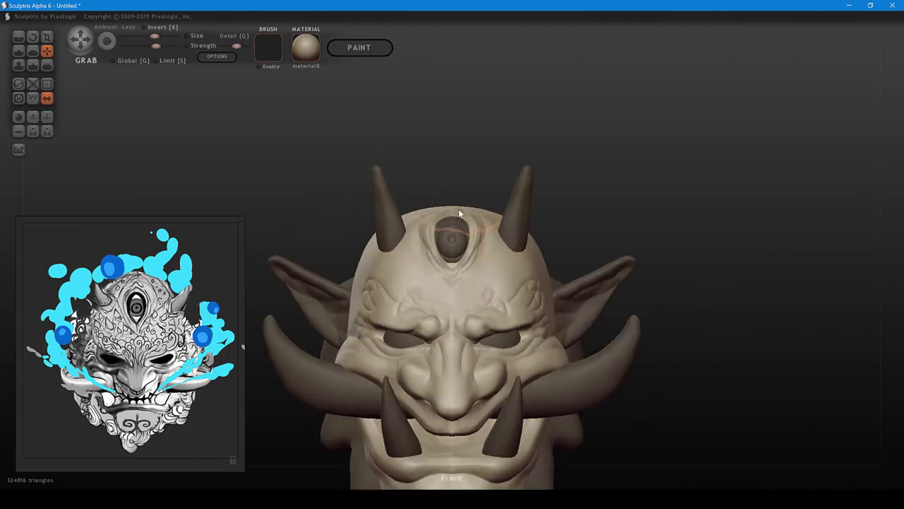
{"action": "mouse_move", "coordinate": [459, 209]}
{"action": "right_mouse_down"}
{"action": "mouse_move", "coordinate": [376, 265]}
{"action": "mouse_move", "coordinate": [446, 278]}
{"action": "mouse_move", "coordinate": [479, 274]}
{"action": "right_mouse_up"}
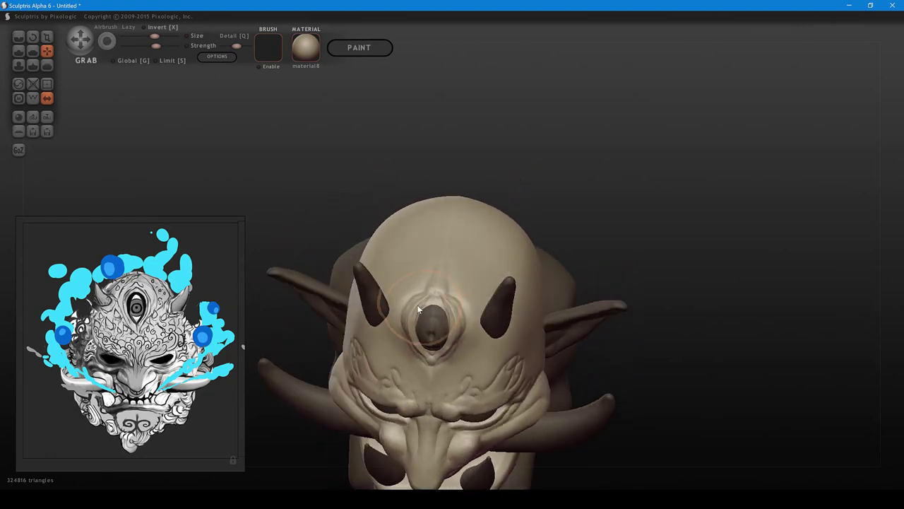
{"action": "scroll", "coordinate": [417, 305], "scroll_direction": "down", "scroll_amount": 3}
{"action": "left_click_drag", "start_coordinate": [417, 305], "coordinate": [452, 303]}
{"action": "scroll", "coordinate": [453, 304], "scroll_direction": "down", "scroll_amount": 2}
{"action": "right_click_drag", "start_coordinate": [452, 303], "coordinate": [483, 243]}
{"action": "left_click_drag", "start_coordinate": [482, 235], "coordinate": [483, 233]}
{"action": "middle_click_drag", "start_coordinate": [528, 267], "coordinate": [536, 236]}
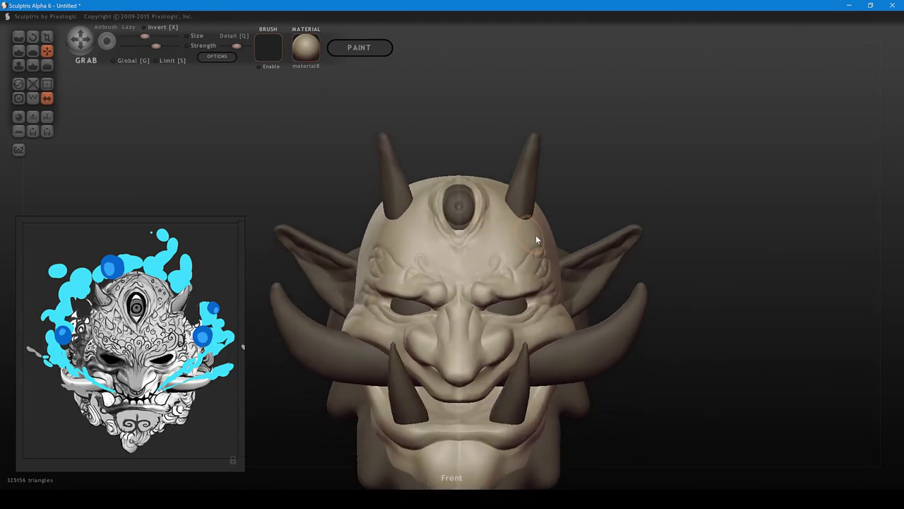
- Nudge the temple contours and the skin below the eyes with small Grab strokes, reducing the brush size for the eyes
{"action": "left_click_drag", "start_coordinate": [540, 237], "coordinate": [545, 243]}
{"action": "middle_click_drag", "start_coordinate": [545, 247], "coordinate": [538, 208]}
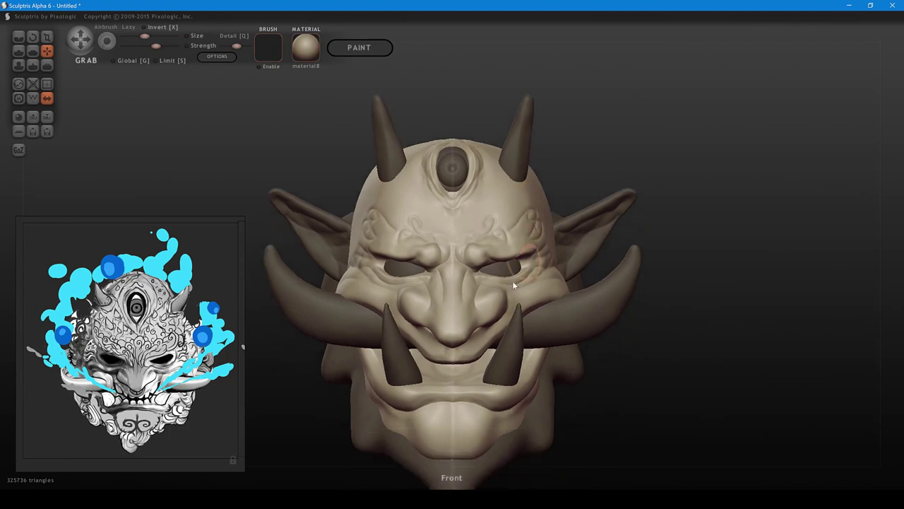
{"action": "middle_click_drag", "start_coordinate": [507, 292], "coordinate": [507, 274]}
{"action": "key", "text": "bracketleft"}
{"action": "left_click_drag", "start_coordinate": [508, 282], "coordinate": [506, 281]}
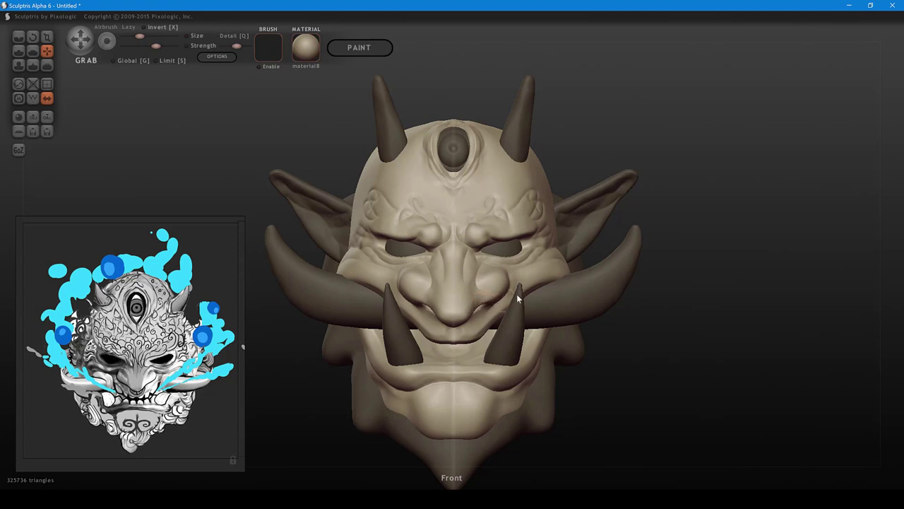
{"action": "middle_click_drag", "start_coordinate": [546, 373], "coordinate": [573, 340]}
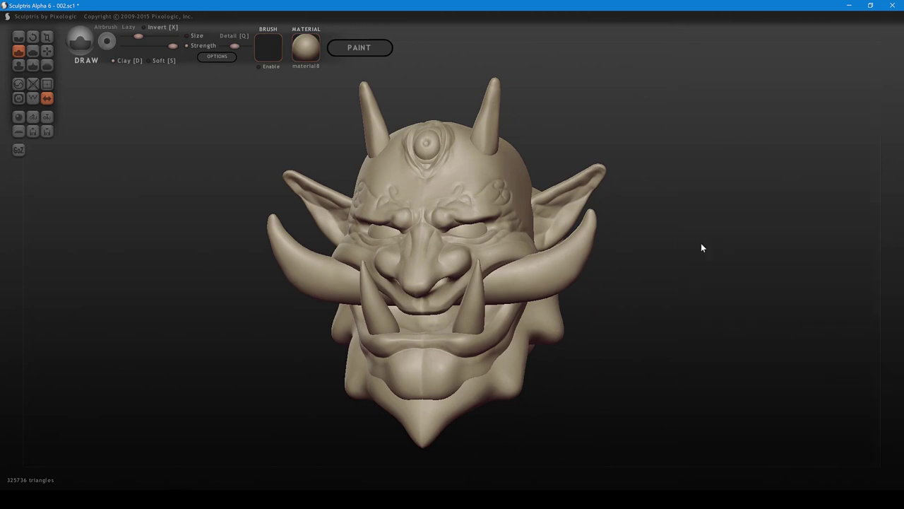
- Widen the camera's field of view beyond 15 degrees and reframe the mask
{"action": "left_click_drag", "start_coordinate": [700, 243], "coordinate": [714, 250]}
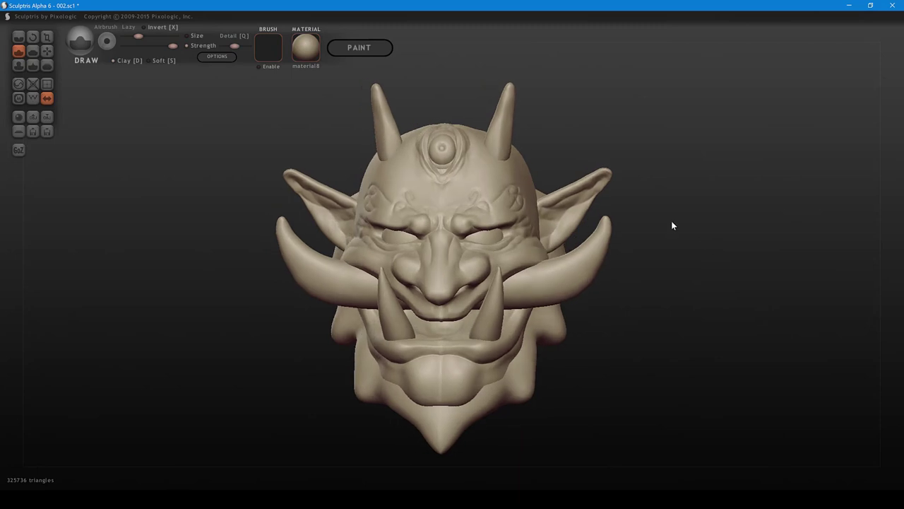
{"action": "left_click", "coordinate": [214, 55]}
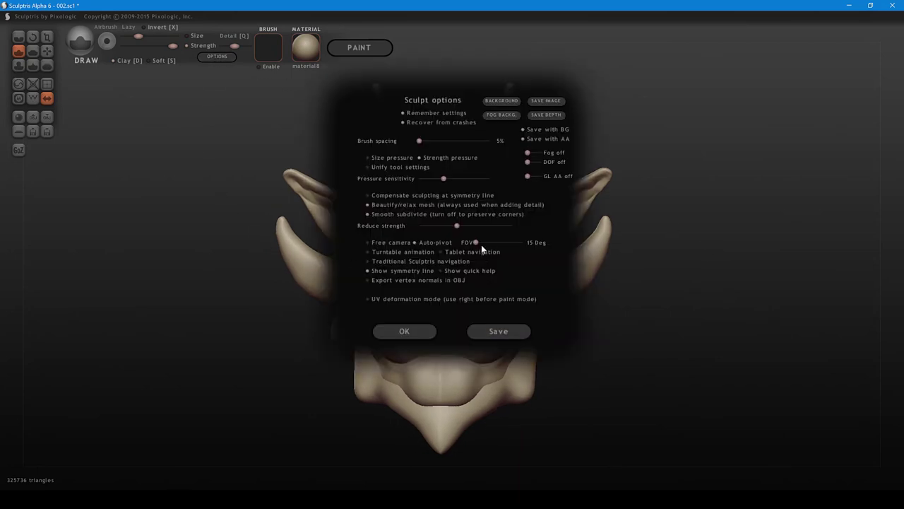
{"action": "left_click_drag", "start_coordinate": [480, 244], "coordinate": [493, 244]}
{"action": "left_click", "coordinate": [429, 331]}
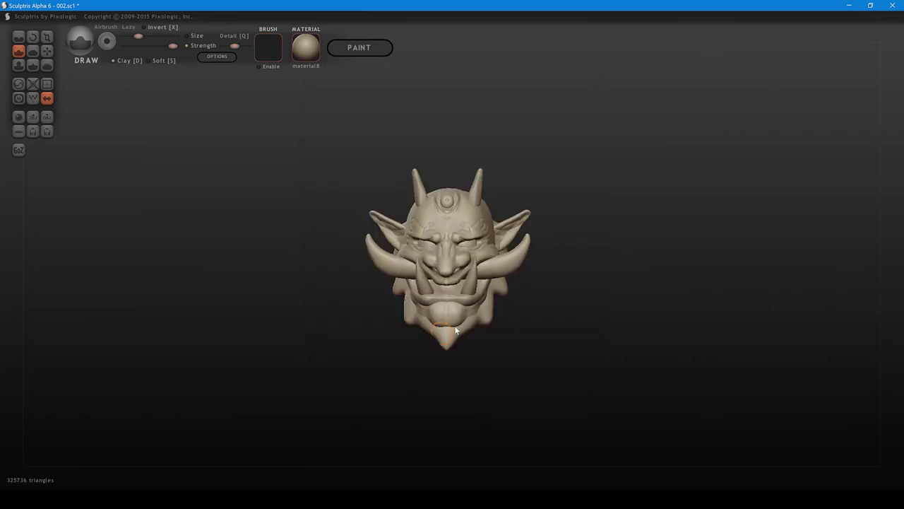
{"action": "scroll", "coordinate": [628, 325], "scroll_direction": "up", "scroll_amount": 6}
{"action": "mouse_move", "coordinate": [615, 356]}
{"action": "left_mouse_down"}
{"action": "mouse_move", "coordinate": [831, 310]}
{"action": "mouse_move", "coordinate": [660, 344]}
{"action": "mouse_move", "coordinate": [541, 319]}
{"action": "mouse_move", "coordinate": [478, 329]}
{"action": "mouse_move", "coordinate": [504, 396]}
{"action": "mouse_move", "coordinate": [592, 372]}
{"action": "mouse_move", "coordinate": [614, 384]}
{"action": "mouse_move", "coordinate": [614, 367]}
{"action": "left_mouse_up"}
{"action": "scroll", "coordinate": [613, 365], "scroll_direction": "down", "scroll_amount": 1}
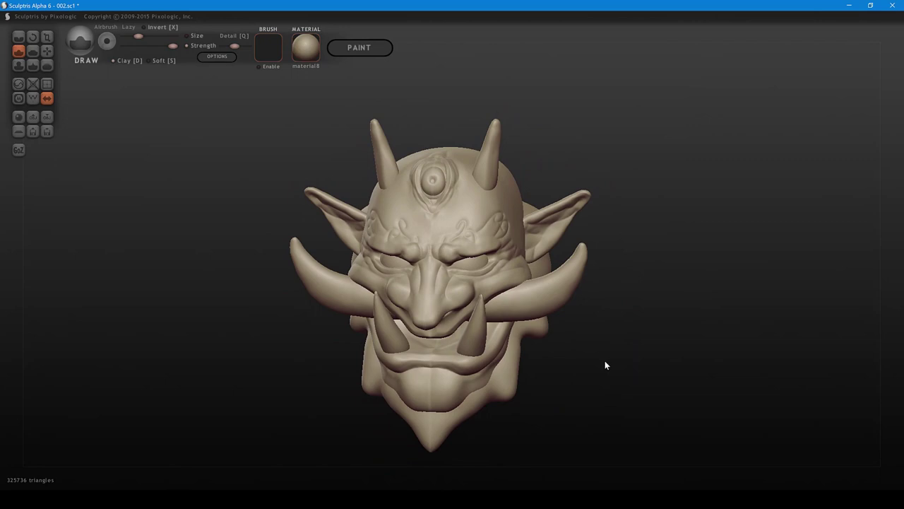
- Select the two eyeballs behind the eyelids and shift them slightly inward with global Grab
{"action": "left_click", "coordinate": [605, 365], "text": "shift"}
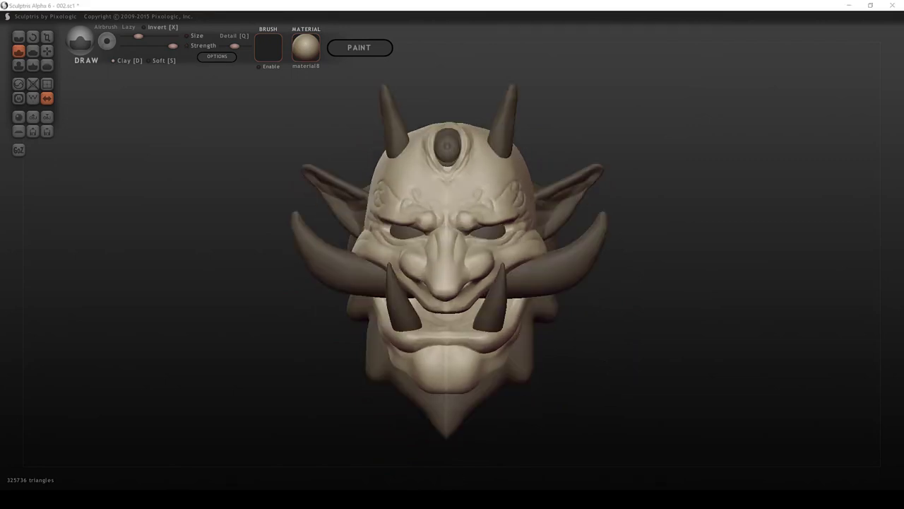
{"action": "mouse_move", "coordinate": [679, 180]}
{"action": "left_mouse_down"}
{"action": "mouse_move", "coordinate": [651, 204]}
{"action": "mouse_move", "coordinate": [653, 220]}
{"action": "mouse_move", "coordinate": [618, 219]}
{"action": "mouse_move", "coordinate": [641, 215]}
{"action": "left_mouse_up"}
{"action": "key", "text": "g"}
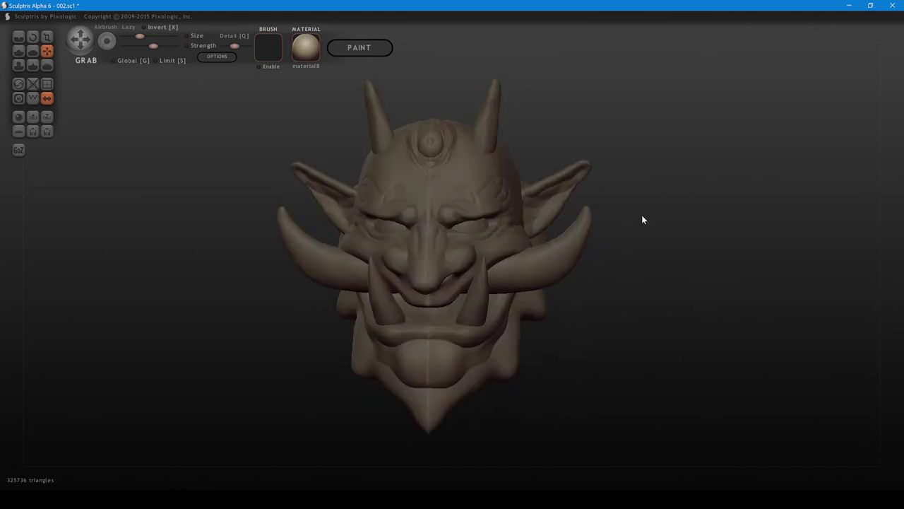
{"action": "left_click_drag", "start_coordinate": [545, 243], "coordinate": [548, 244]}
{"action": "key", "text": "2"}
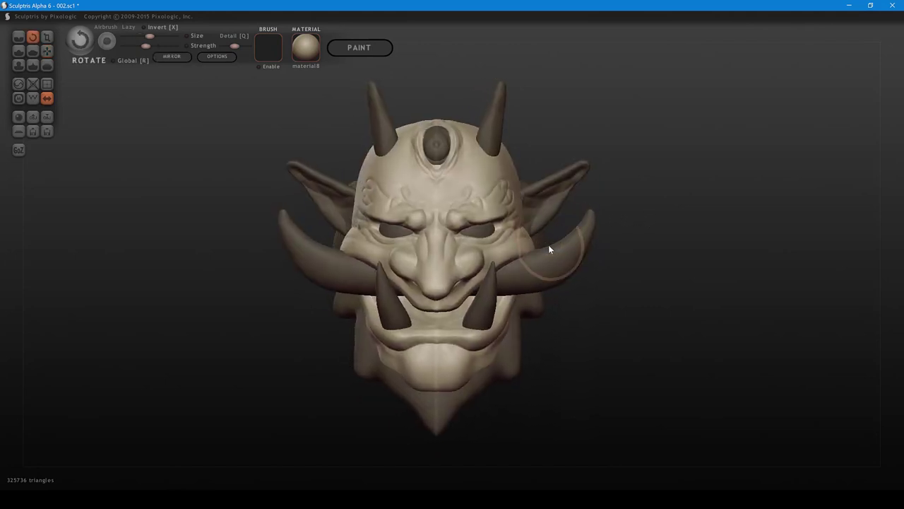
{"action": "key", "text": "3"}
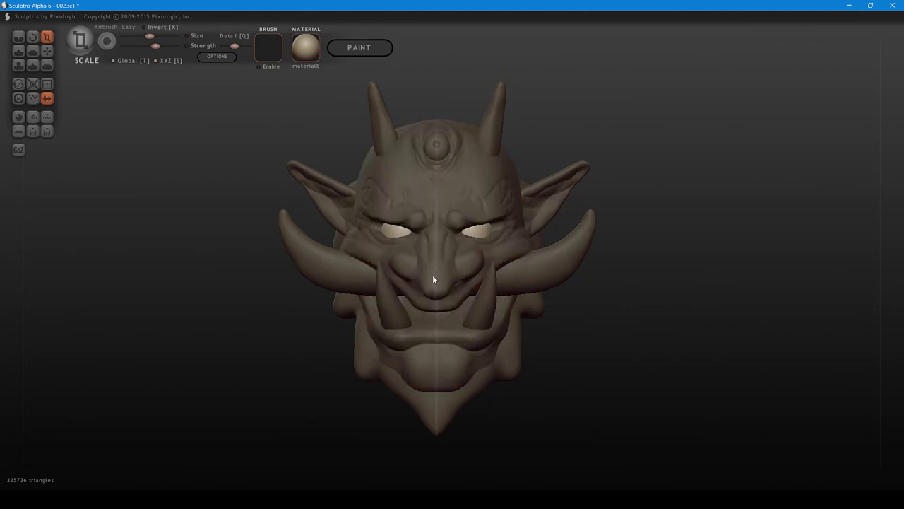
{"action": "middle_click_drag", "start_coordinate": [488, 234], "coordinate": [490, 230]}
{"action": "key", "text": "g"}
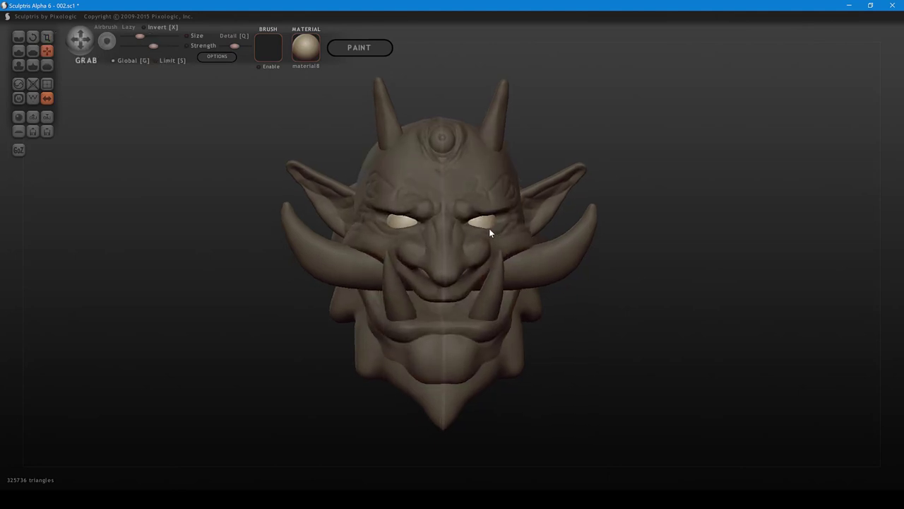
{"action": "left_click_drag", "start_coordinate": [488, 223], "coordinate": [484, 222]}
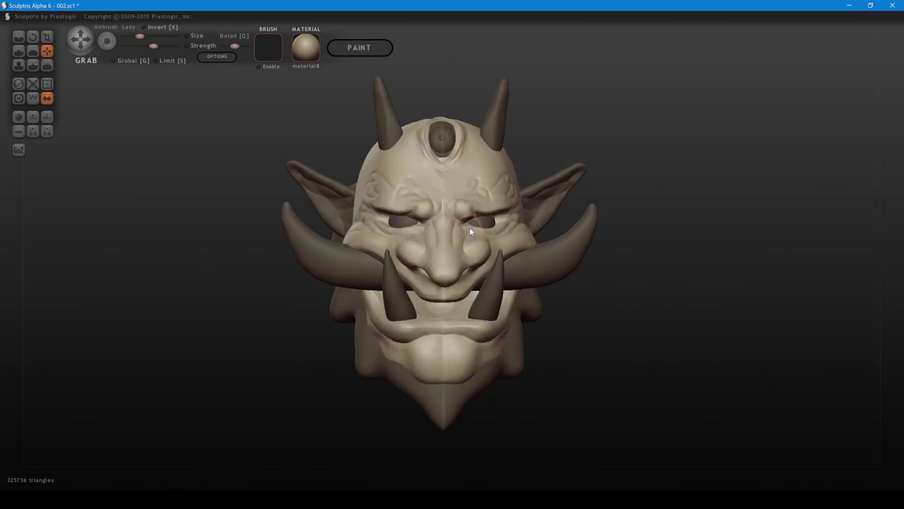
- Raise the Grab strength slightly and pull down the upper eyelid edge near the inner corner of the eyes
{"action": "key", "text": "space"}
{"action": "scroll", "coordinate": [470, 242], "scroll_direction": "up", "scroll_amount": 1, "text": "ctrl"}
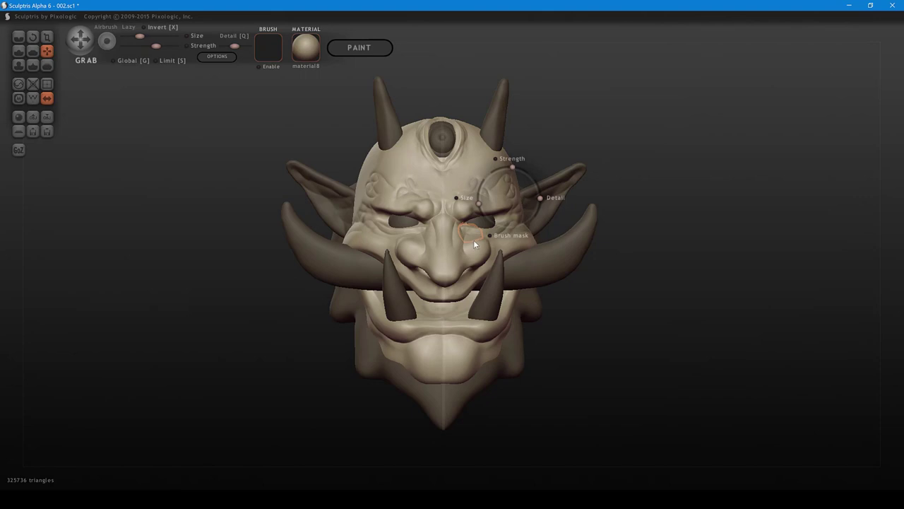
{"action": "mouse_move", "coordinate": [473, 242]}
{"action": "middle_mouse_down"}
{"action": "mouse_move", "coordinate": [471, 256]}
{"action": "mouse_move", "coordinate": [467, 247]}
{"action": "middle_mouse_up"}
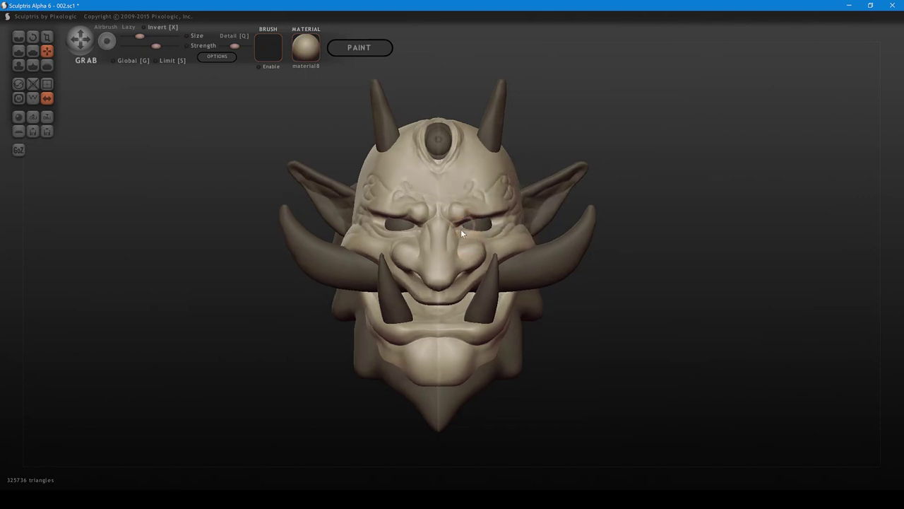
{"action": "left_click_drag", "start_coordinate": [472, 214], "coordinate": [471, 216]}
{"action": "middle_click_drag", "start_coordinate": [503, 231], "coordinate": [505, 238], "text": "shift"}
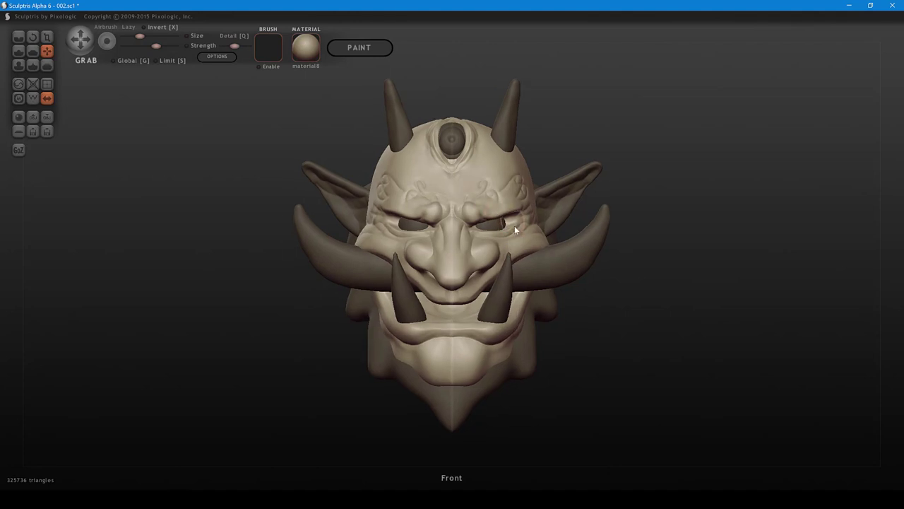
- Adjust the brow and upper nose area from below the face with a resized Grab brush
{"action": "right_click_drag", "start_coordinate": [516, 226], "coordinate": [484, 273]}
{"action": "scroll", "coordinate": [430, 291], "scroll_direction": "down", "scroll_amount": 1, "text": "shift"}
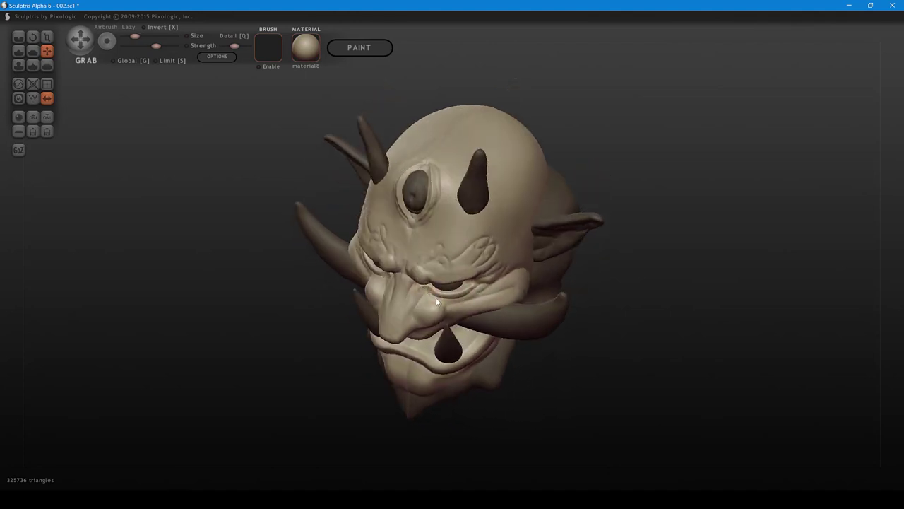
{"action": "right_click_drag", "start_coordinate": [436, 297], "coordinate": [448, 327]}
{"action": "scroll", "coordinate": [447, 327], "scroll_direction": "up", "scroll_amount": 2}
{"action": "scroll", "coordinate": [447, 326], "scroll_direction": "down", "scroll_amount": 1}
{"action": "scroll", "coordinate": [449, 323], "scroll_direction": "up", "scroll_amount": 1, "text": "shift"}
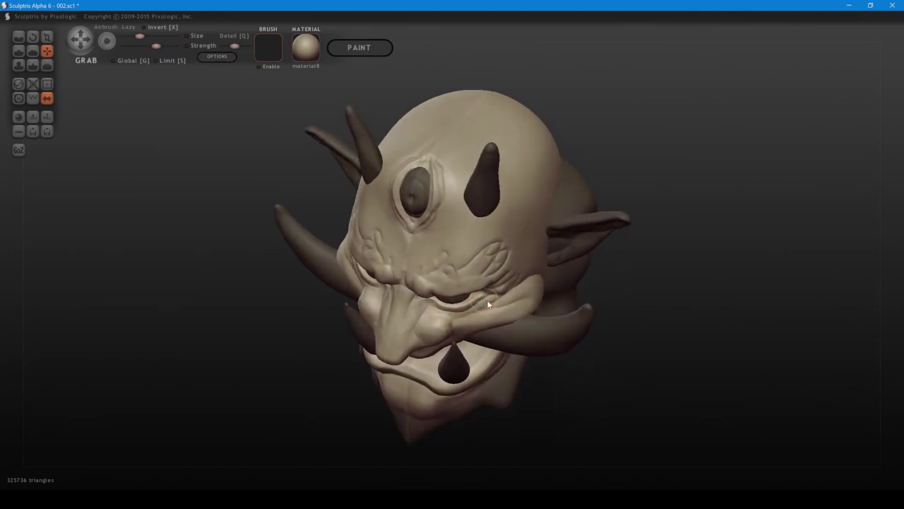
{"action": "mouse_move", "coordinate": [487, 300]}
{"action": "right_mouse_down"}
{"action": "mouse_move", "coordinate": [535, 275]}
{"action": "mouse_move", "coordinate": [519, 196]}
{"action": "right_mouse_up"}
{"action": "scroll", "coordinate": [534, 276], "scroll_direction": "up", "scroll_amount": 3, "text": "shift"}
{"action": "scroll", "coordinate": [511, 254], "scroll_direction": "down", "scroll_amount": 1, "text": "shift"}
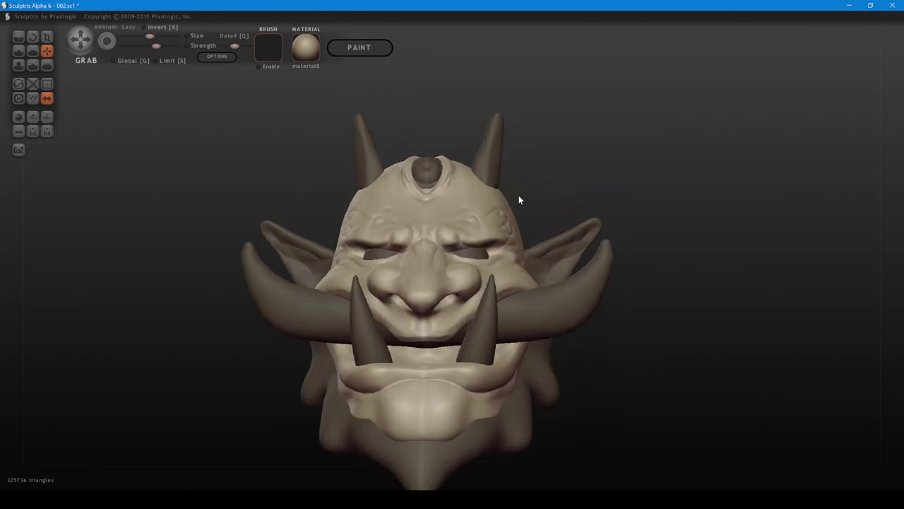
{"action": "mouse_move", "coordinate": [515, 255]}
{"action": "right_mouse_down"}
{"action": "mouse_move", "coordinate": [507, 214]}
{"action": "mouse_move", "coordinate": [496, 213]}
{"action": "right_mouse_up"}
{"action": "scroll", "coordinate": [495, 222], "scroll_direction": "down", "scroll_amount": 2, "text": "shift"}
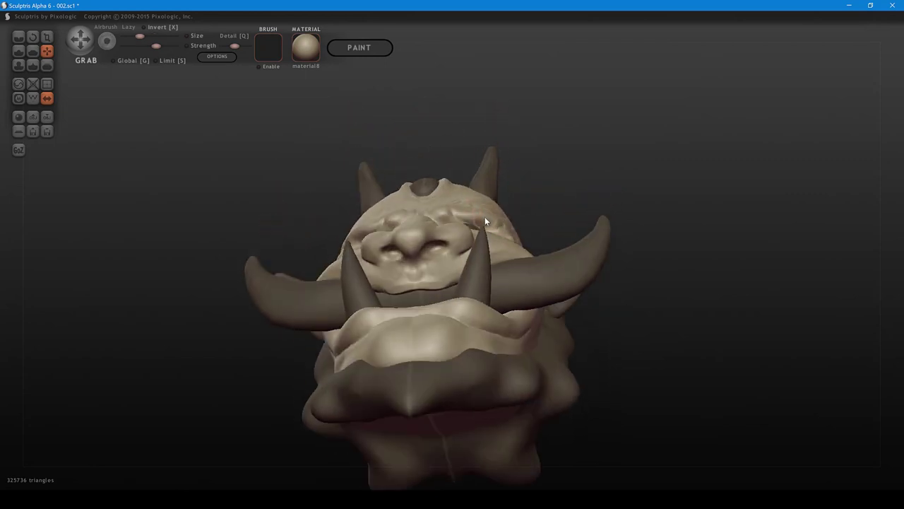
{"action": "left_click_drag", "start_coordinate": [486, 217], "coordinate": [451, 212]}
{"action": "scroll", "coordinate": [453, 210], "scroll_direction": "up", "scroll_amount": 1, "text": "shift"}
{"action": "key", "text": "["}
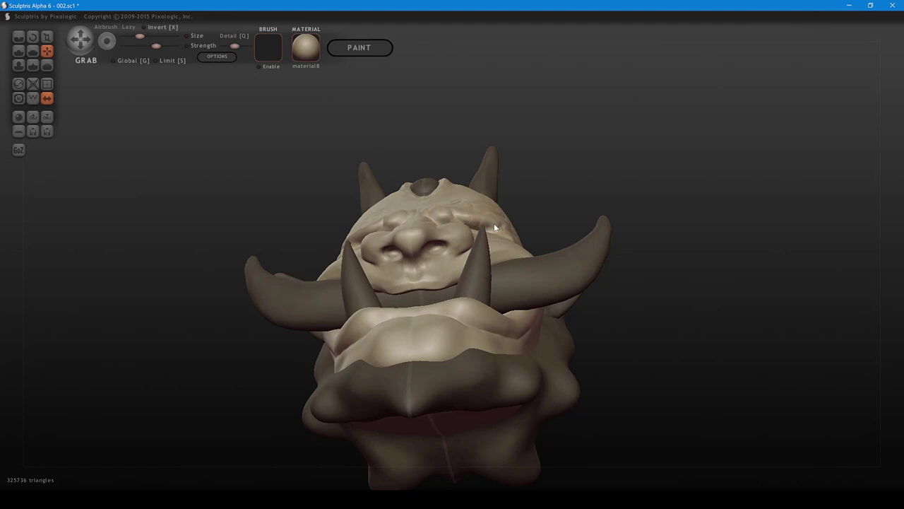
- Nudge the outer cheek, nostril wing and lower lip from below the face with progressively larger Grab brushes
{"action": "left_click_drag", "start_coordinate": [494, 224], "coordinate": [485, 222]}
{"action": "middle_click_drag", "start_coordinate": [476, 216], "coordinate": [493, 210]}
{"action": "key", "text": "]"}
{"action": "left_click_drag", "start_coordinate": [460, 231], "coordinate": [461, 226]}
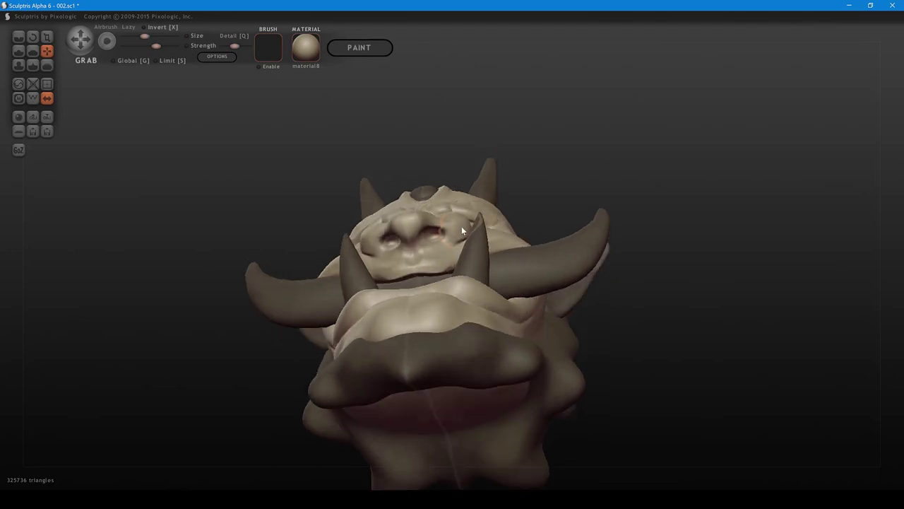
{"action": "middle_click_drag", "start_coordinate": [461, 226], "coordinate": [457, 251]}
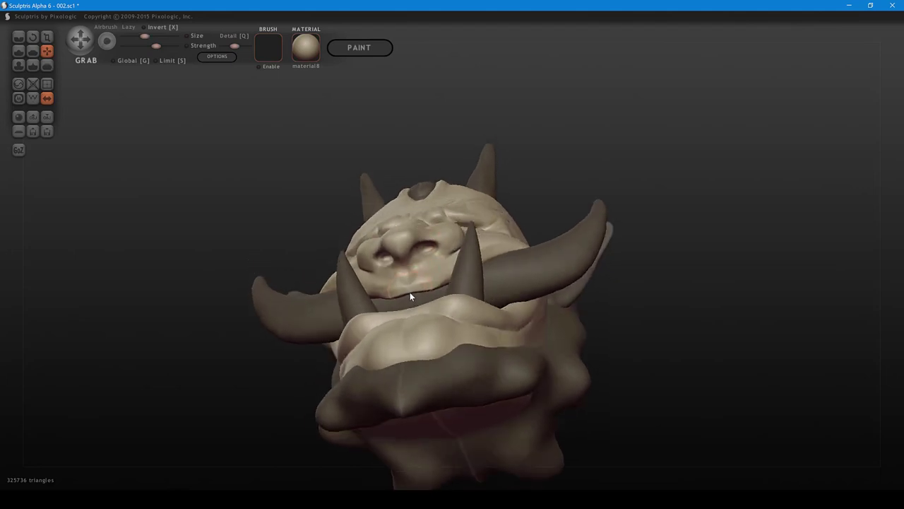
{"action": "middle_click_drag", "start_coordinate": [410, 291], "coordinate": [427, 305]}
{"action": "key", "text": "]"}
{"action": "left_click_drag", "start_coordinate": [453, 296], "coordinate": [459, 290]}
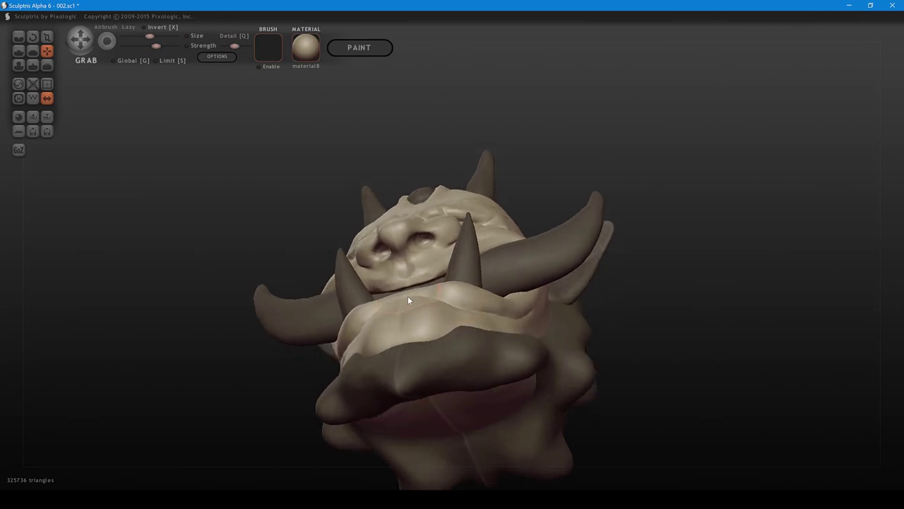
- Pull the outer corner of the eye area slightly down and outward with a smaller Grab brush
{"action": "middle_click_drag", "start_coordinate": [461, 311], "coordinate": [471, 365]}
{"action": "mouse_move", "coordinate": [473, 368]}
{"action": "right_mouse_down"}
{"action": "mouse_move", "coordinate": [418, 374]}
{"action": "mouse_move", "coordinate": [467, 235]}
{"action": "mouse_move", "coordinate": [521, 256]}
{"action": "mouse_move", "coordinate": [488, 270]}
{"action": "mouse_move", "coordinate": [471, 293]}
{"action": "right_mouse_up"}
{"action": "scroll", "coordinate": [472, 291], "scroll_direction": "down", "scroll_amount": 3}
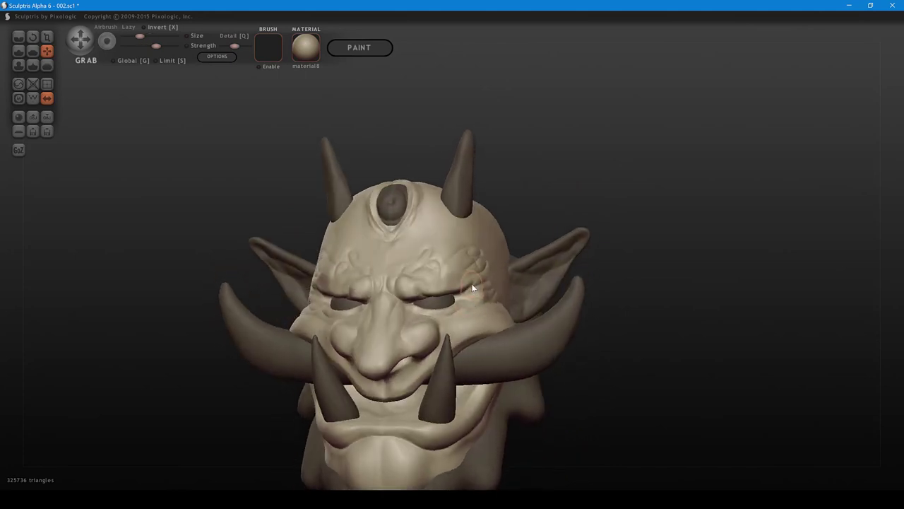
{"action": "left_click_drag", "start_coordinate": [472, 283], "coordinate": [481, 292]}
{"action": "mouse_move", "coordinate": [480, 292]}
{"action": "right_mouse_down"}
{"action": "mouse_move", "coordinate": [497, 251]}
{"action": "mouse_move", "coordinate": [505, 258]}
{"action": "mouse_move", "coordinate": [495, 258]}
{"action": "mouse_move", "coordinate": [499, 272]}
{"action": "mouse_move", "coordinate": [473, 279]}
{"action": "right_mouse_up"}
- Pull the cheek and jaw fold behind the large side tusks slightly backward with Grab from the side
{"action": "scroll", "coordinate": [483, 265], "scroll_direction": "up", "scroll_amount": 6}
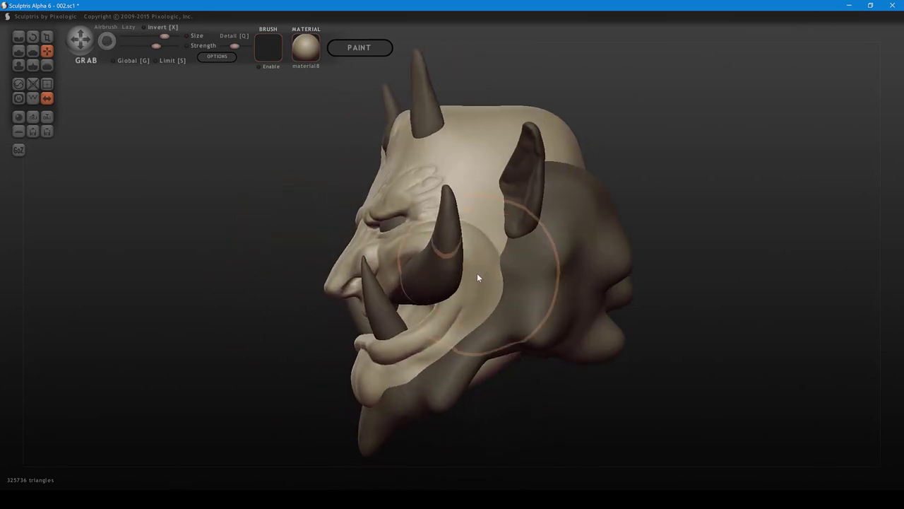
{"action": "left_click_drag", "start_coordinate": [477, 274], "coordinate": [481, 272]}
{"action": "scroll", "coordinate": [475, 277], "scroll_direction": "down", "scroll_amount": 3}
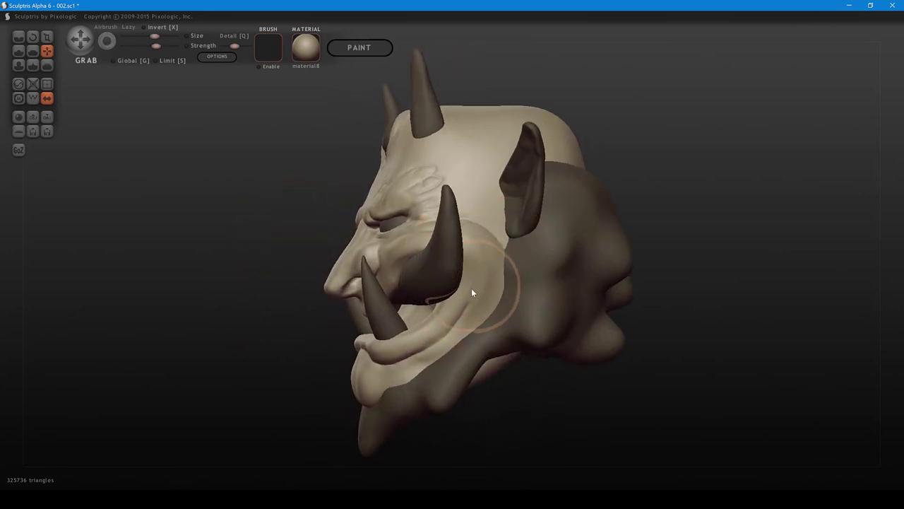
{"action": "mouse_move", "coordinate": [463, 310]}
{"action": "right_mouse_down"}
{"action": "mouse_move", "coordinate": [428, 312]}
{"action": "mouse_move", "coordinate": [443, 297]}
{"action": "right_mouse_up"}
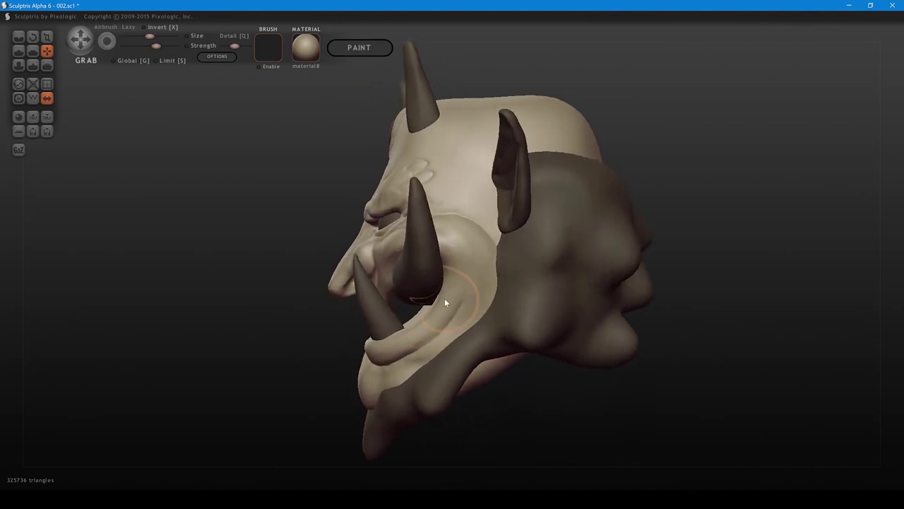
{"action": "scroll", "coordinate": [447, 292], "scroll_direction": "down", "scroll_amount": 3}
{"action": "left_click_drag", "start_coordinate": [448, 262], "coordinate": [458, 257]}
- Lift the lower brow edge above the eyes slightly with a small Grab brush from the front
{"action": "right_click_drag", "start_coordinate": [457, 257], "coordinate": [568, 244]}
{"action": "scroll", "coordinate": [460, 257], "scroll_direction": "up", "scroll_amount": 3}
{"action": "scroll", "coordinate": [505, 210], "scroll_direction": "down", "scroll_amount": 3}
{"action": "left_click_drag", "start_coordinate": [499, 212], "coordinate": [497, 207]}
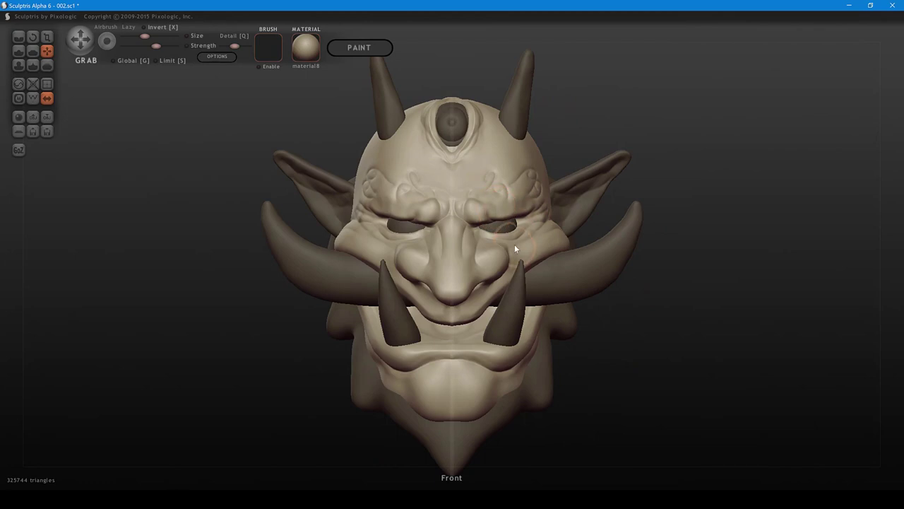
{"action": "middle_click_drag", "start_coordinate": [473, 242], "coordinate": [474, 243]}
{"action": "scroll", "coordinate": [474, 242], "scroll_direction": "down", "scroll_amount": 2}
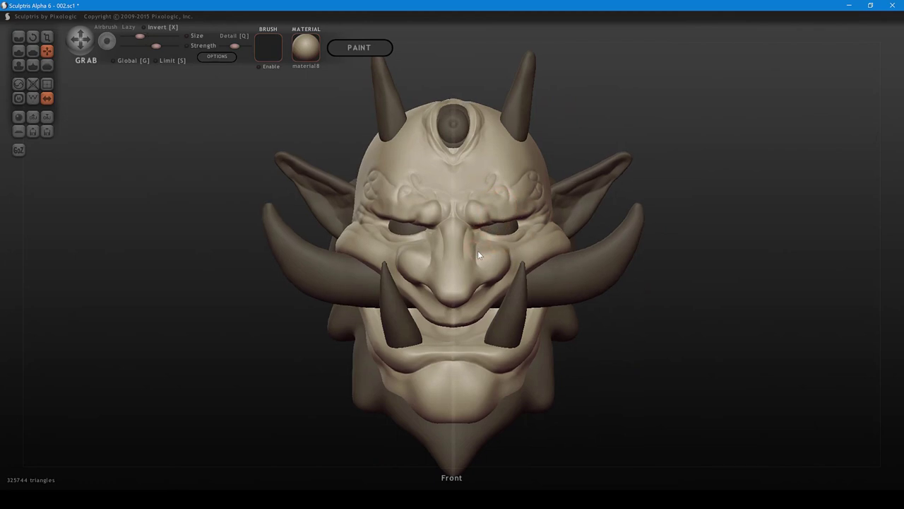
{"action": "middle_click_drag", "start_coordinate": [498, 291], "coordinate": [500, 269]}
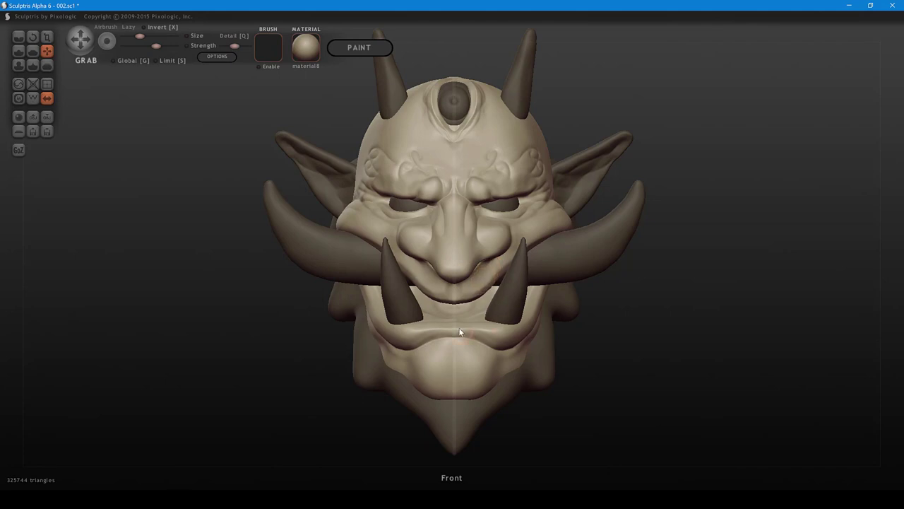
- Pull the outer ends of the lower lip slightly outward below the lower tusks with Grab
{"action": "scroll", "coordinate": [459, 327], "scroll_direction": "up", "scroll_amount": 2}
{"action": "scroll", "coordinate": [518, 341], "scroll_direction": "down", "scroll_amount": 2}
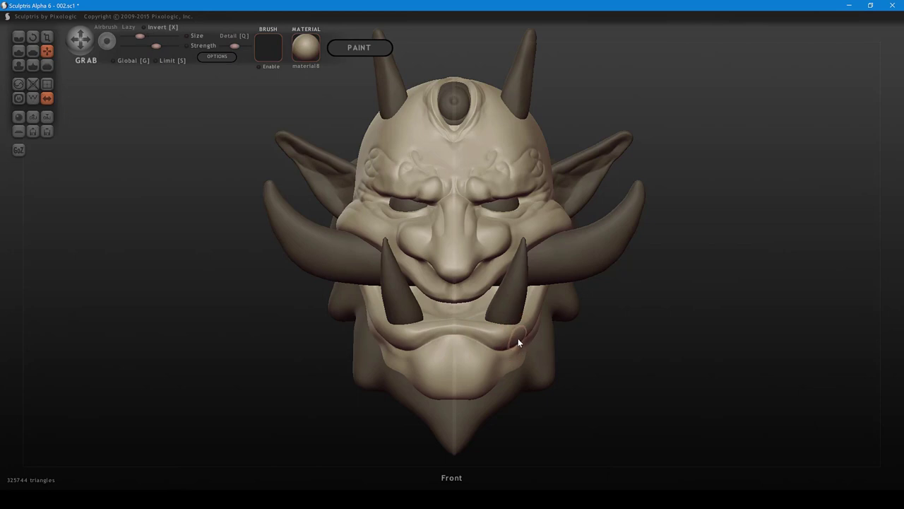
{"action": "left_click_drag", "start_coordinate": [517, 342], "coordinate": [522, 340]}
{"action": "scroll", "coordinate": [535, 327], "scroll_direction": "up", "scroll_amount": 2}
{"action": "middle_click_drag", "start_coordinate": [539, 315], "coordinate": [556, 294]}
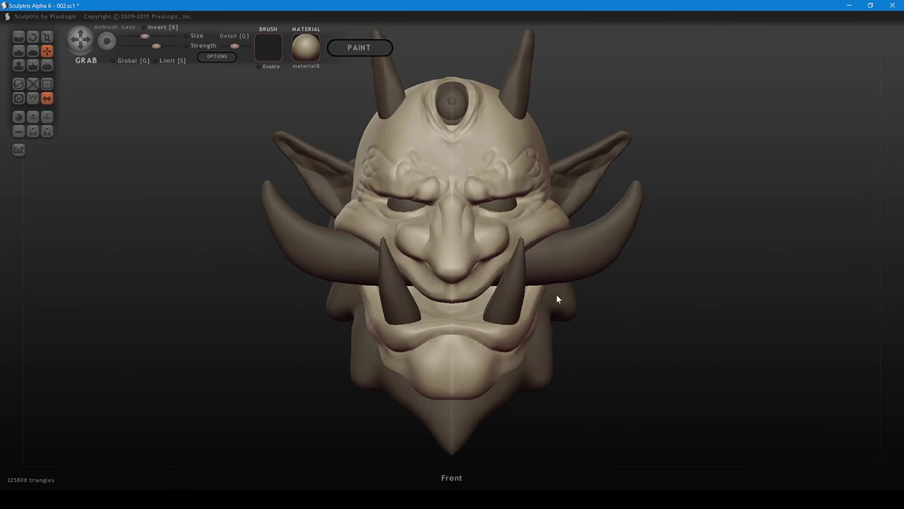
- Pull the temple contours slightly inward between the horns and ears with Grab
{"action": "middle_click_drag", "start_coordinate": [557, 171], "coordinate": [547, 210], "text": "alt"}
{"action": "scroll", "coordinate": [537, 206], "scroll_direction": "up", "scroll_amount": 2}
{"action": "left_click_drag", "start_coordinate": [538, 206], "coordinate": [534, 199]}
{"action": "middle_click_drag", "start_coordinate": [538, 200], "coordinate": [534, 238], "text": "alt"}
{"action": "scroll", "coordinate": [529, 216], "scroll_direction": "down", "scroll_amount": 2}
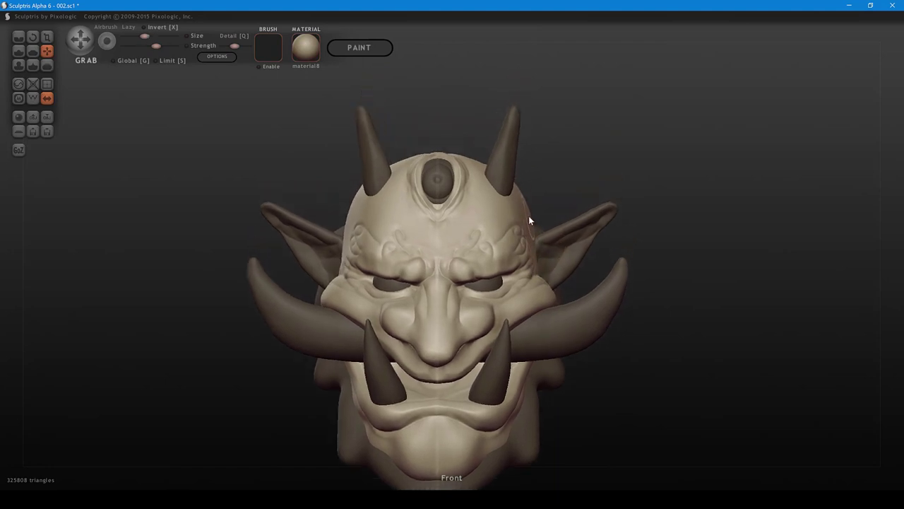
{"action": "left_click_drag", "start_coordinate": [528, 215], "coordinate": [526, 216]}
{"action": "middle_click_drag", "start_coordinate": [533, 225], "coordinate": [522, 231]}
{"action": "left_click_drag", "start_coordinate": [534, 205], "coordinate": [532, 204]}
{"action": "mouse_move", "coordinate": [532, 205]}
{"action": "middle_mouse_down", "text": "shift"}
{"action": "mouse_move", "coordinate": [576, 194]}
{"action": "mouse_move", "coordinate": [496, 220]}
{"action": "middle_mouse_up", "text": "shift"}
{"action": "right_click_drag", "start_coordinate": [496, 220], "coordinate": [478, 224]}
- Mask the model except for the third eye and the forehead skin surrounding it
{"action": "left_click", "coordinate": [438, 192]}
{"action": "key", "text": "0"}
{"action": "key", "text": "ctrl"}
{"action": "key", "text": "w"}
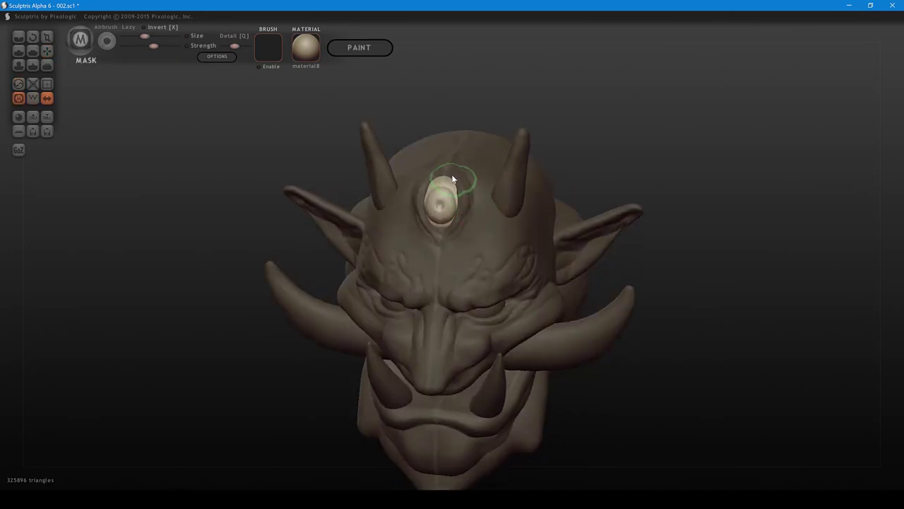
{"action": "mouse_move", "coordinate": [450, 171]}
{"action": "left_mouse_down"}
{"action": "mouse_move", "coordinate": [464, 185]}
{"action": "mouse_move", "coordinate": [463, 210]}
{"action": "mouse_move", "coordinate": [443, 252]}
{"action": "mouse_move", "coordinate": [462, 220]}
{"action": "mouse_move", "coordinate": [463, 180]}
{"action": "mouse_move", "coordinate": [451, 170]}
{"action": "mouse_move", "coordinate": [467, 180]}
{"action": "mouse_move", "coordinate": [468, 219]}
{"action": "left_mouse_up"}
{"action": "right_click_drag", "start_coordinate": [469, 250], "coordinate": [425, 248]}
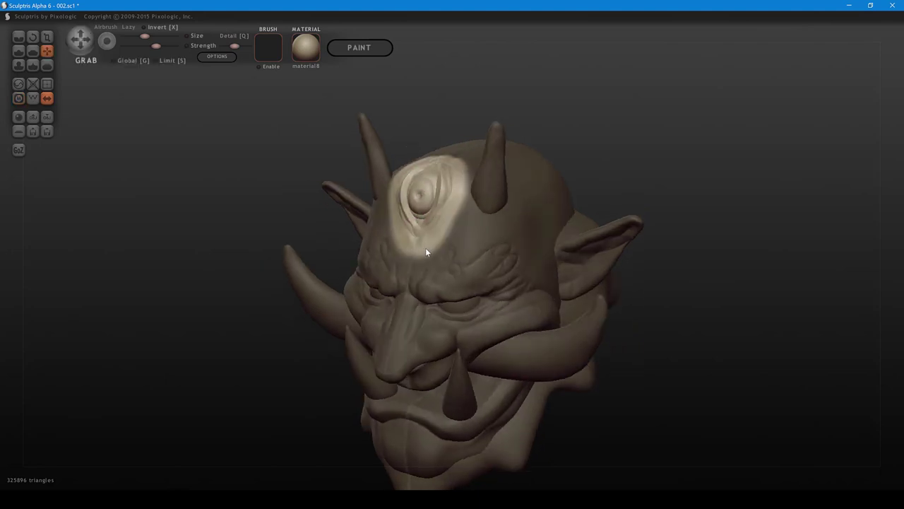
- Raise the Grab strength and size, and move the unmasked third eye area forward and down in side view
{"action": "scroll", "coordinate": [428, 210], "scroll_direction": "up", "scroll_amount": 2}
{"action": "key", "text": "space"}
{"action": "left_click_drag", "start_coordinate": [429, 212], "coordinate": [447, 228]}
{"action": "mouse_move", "coordinate": [447, 228]}
{"action": "right_mouse_down"}
{"action": "mouse_move", "coordinate": [432, 241]}
{"action": "mouse_move", "coordinate": [409, 236]}
{"action": "mouse_move", "coordinate": [438, 225]}
{"action": "mouse_move", "coordinate": [442, 238]}
{"action": "right_mouse_up"}
{"action": "scroll", "coordinate": [404, 181], "scroll_direction": "up", "scroll_amount": 2}
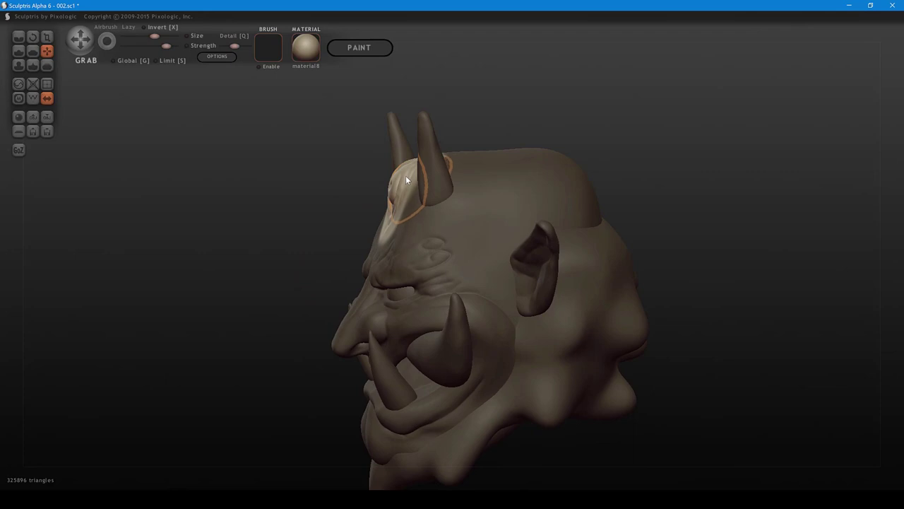
{"action": "left_click_drag", "start_coordinate": [405, 175], "coordinate": [402, 183]}
{"action": "key", "text": "space"}
{"action": "left_click_drag", "start_coordinate": [404, 218], "coordinate": [413, 217]}
{"action": "left_click_drag", "start_coordinate": [400, 182], "coordinate": [396, 195]}
{"action": "middle_click_drag", "start_coordinate": [397, 198], "coordinate": [553, 222]}
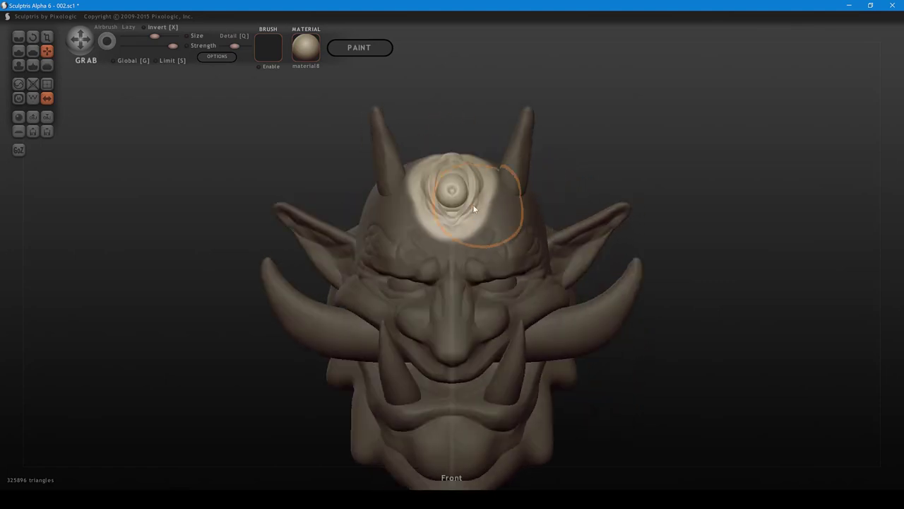
- Clear the mask around the third eye and make only the face mesh editable again
{"action": "mouse_move", "coordinate": [456, 214]}
{"action": "right_mouse_down"}
{"action": "mouse_move", "coordinate": [460, 254]}
{"action": "mouse_move", "coordinate": [388, 297]}
{"action": "right_mouse_up"}
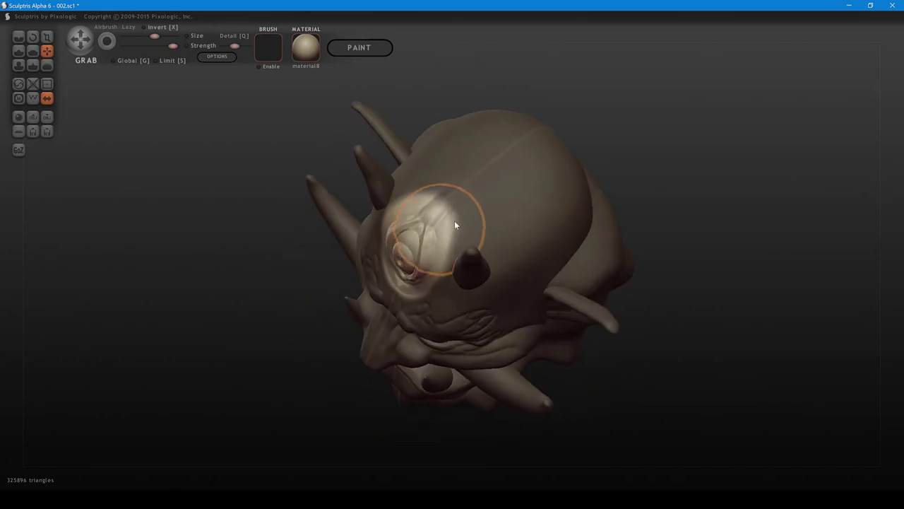
{"action": "right_click_drag", "start_coordinate": [454, 221], "coordinate": [526, 161], "text": "shift"}
{"action": "left_click_drag", "start_coordinate": [575, 155], "coordinate": [579, 171], "text": "ctrl"}
{"action": "right_click_drag", "start_coordinate": [579, 172], "coordinate": [565, 185]}
{"action": "scroll", "coordinate": [447, 257], "scroll_direction": "down", "scroll_amount": 3, "text": "shift"}
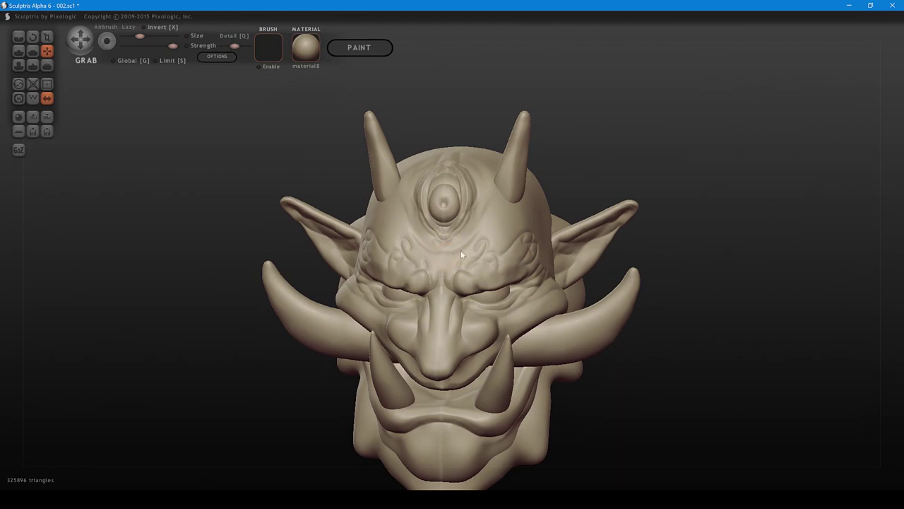
{"action": "right_click_drag", "start_coordinate": [599, 158], "coordinate": [601, 152]}
{"action": "left_click", "coordinate": [587, 156], "text": "ctrl"}
{"action": "left_click", "coordinate": [524, 210], "text": "ctrl"}
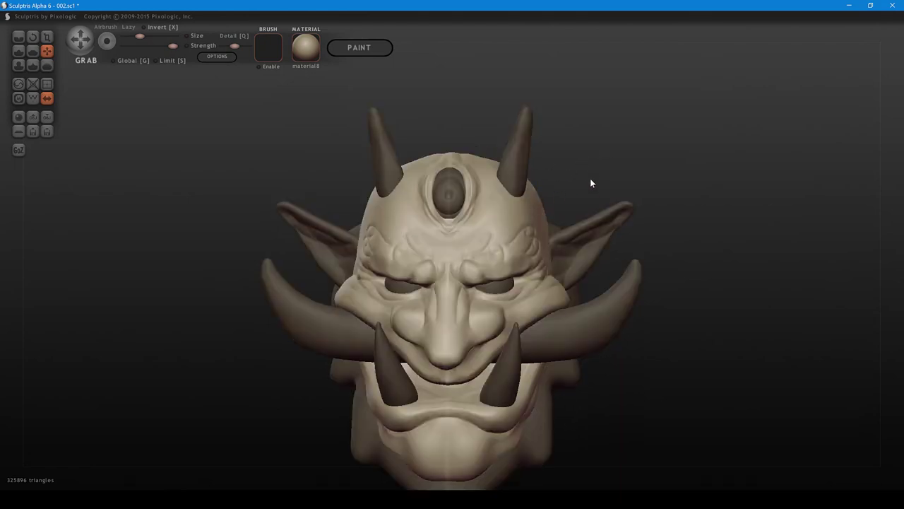
- Flatten the curled bumps above both brows with a low-strength Flatten brush
{"action": "mouse_move", "coordinate": [591, 179]}
{"action": "left_mouse_down", "text": "alt"}
{"action": "mouse_move", "coordinate": [581, 158]}
{"action": "mouse_move", "coordinate": [603, 142]}
{"action": "mouse_move", "coordinate": [582, 159]}
{"action": "mouse_move", "coordinate": [579, 150]}
{"action": "left_mouse_up", "text": "alt"}
{"action": "scroll", "coordinate": [486, 267], "scroll_direction": "up", "scroll_amount": 8}
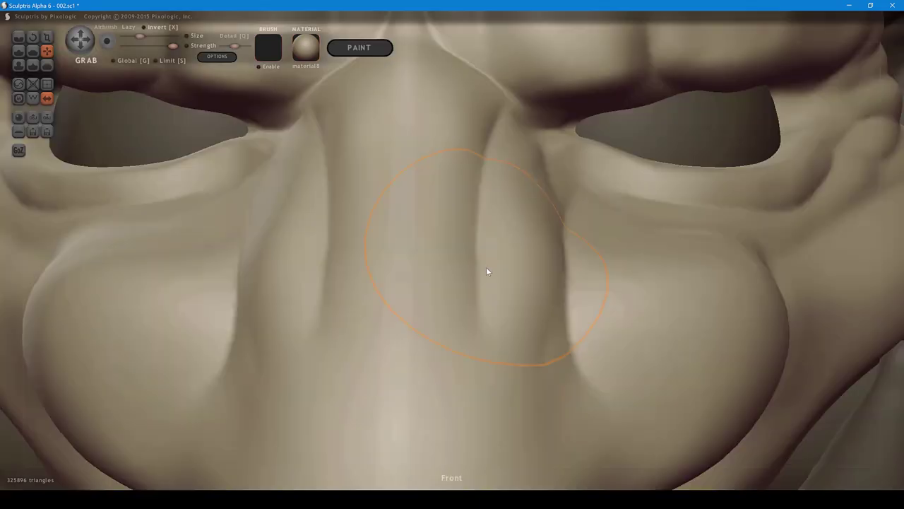
{"action": "scroll", "coordinate": [486, 271], "scroll_direction": "down", "scroll_amount": 10}
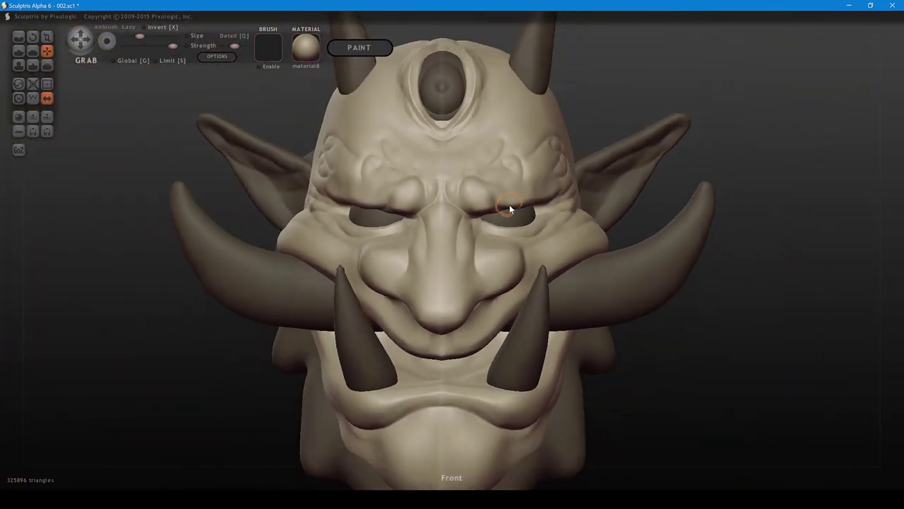
{"action": "scroll", "coordinate": [510, 212], "scroll_direction": "down", "scroll_amount": 3}
{"action": "mouse_move", "coordinate": [513, 245]}
{"action": "left_mouse_down", "text": "alt"}
{"action": "mouse_move", "coordinate": [489, 235]}
{"action": "mouse_move", "coordinate": [523, 241]}
{"action": "left_mouse_up", "text": "alt"}
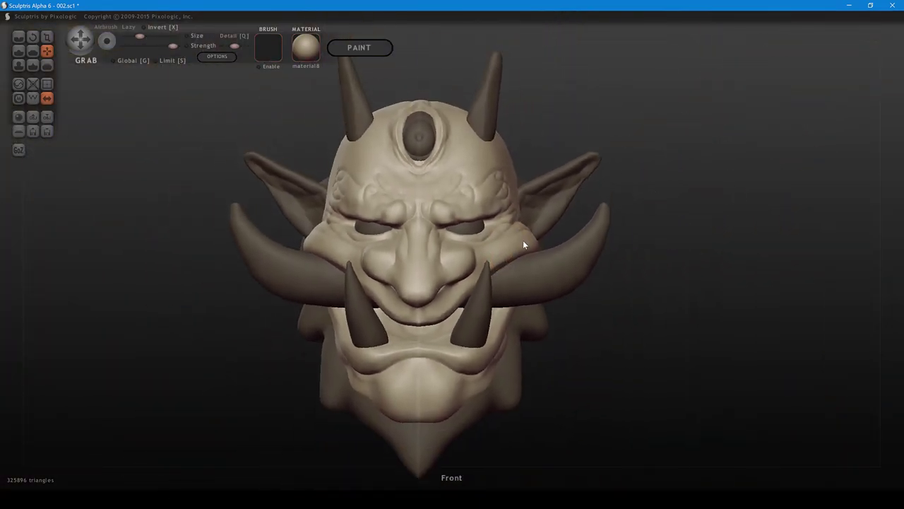
{"action": "mouse_move", "coordinate": [523, 245]}
{"action": "right_mouse_down"}
{"action": "mouse_move", "coordinate": [529, 271]}
{"action": "mouse_move", "coordinate": [518, 262]}
{"action": "mouse_move", "coordinate": [479, 269]}
{"action": "mouse_move", "coordinate": [512, 265]}
{"action": "right_mouse_up"}
{"action": "key", "text": "5"}
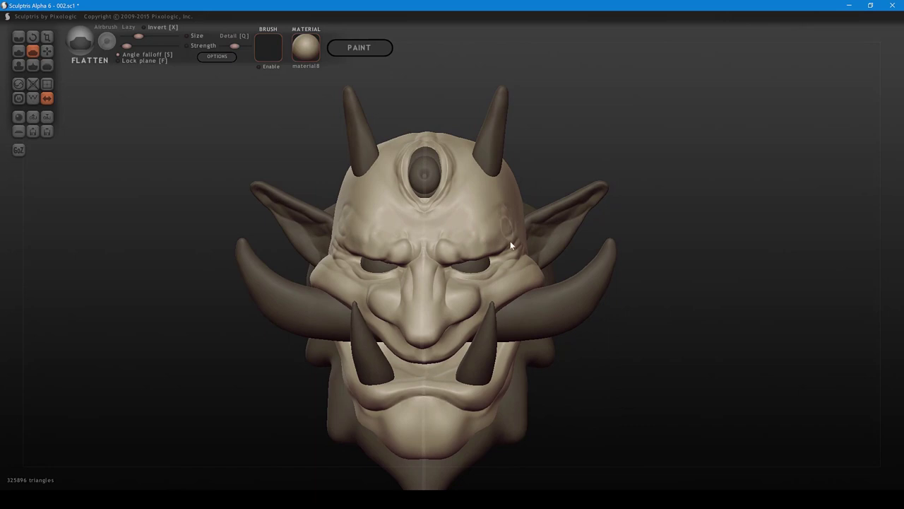
{"action": "right_click_drag", "start_coordinate": [519, 267], "coordinate": [536, 213], "text": "alt"}
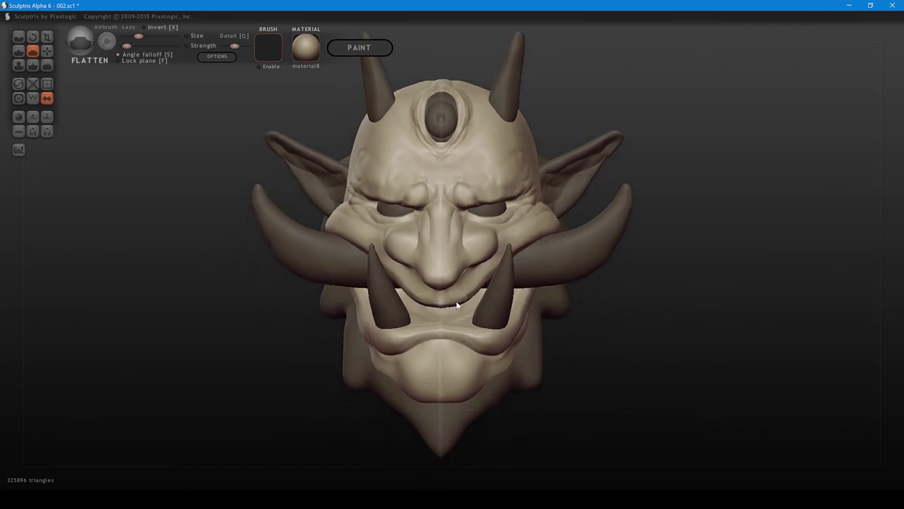
- Select the two lower tusks and reshape them in side view, pulling the bases back and the tips forward with Grab
{"action": "key", "text": "g"}
{"action": "key", "text": "f"}
{"action": "key", "text": "g"}
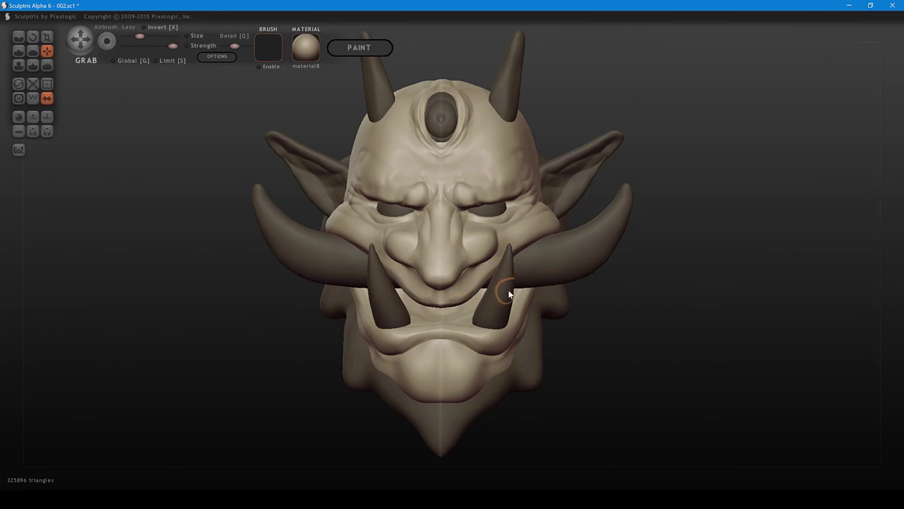
{"action": "left_click", "coordinate": [505, 283]}
{"action": "mouse_move", "coordinate": [516, 290]}
{"action": "middle_mouse_down"}
{"action": "mouse_move", "coordinate": [488, 247]}
{"action": "mouse_move", "coordinate": [474, 284]}
{"action": "mouse_move", "coordinate": [559, 265]}
{"action": "mouse_move", "coordinate": [529, 285]}
{"action": "middle_mouse_up"}
{"action": "scroll", "coordinate": [474, 261], "scroll_direction": "up", "scroll_amount": 4}
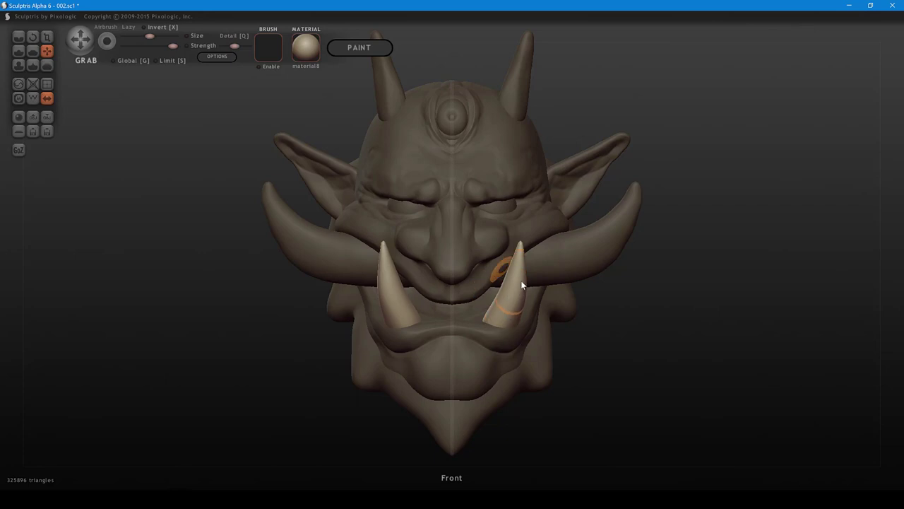
{"action": "mouse_move", "coordinate": [522, 272]}
{"action": "middle_mouse_down"}
{"action": "mouse_move", "coordinate": [475, 282]}
{"action": "mouse_move", "coordinate": [425, 277]}
{"action": "mouse_move", "coordinate": [416, 300]}
{"action": "mouse_move", "coordinate": [363, 300]}
{"action": "middle_mouse_up"}
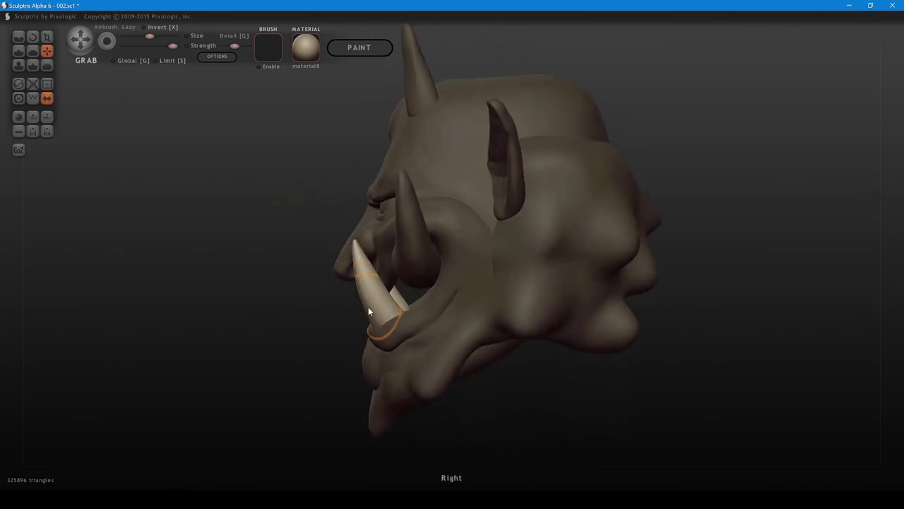
{"action": "left_click_drag", "start_coordinate": [369, 307], "coordinate": [375, 304]}
{"action": "left_click_drag", "start_coordinate": [359, 255], "coordinate": [351, 242]}
{"action": "scroll", "coordinate": [355, 249], "scroll_direction": "down", "scroll_amount": 2, "text": "shift"}
{"action": "scroll", "coordinate": [371, 277], "scroll_direction": "up", "scroll_amount": 2, "text": "shift"}
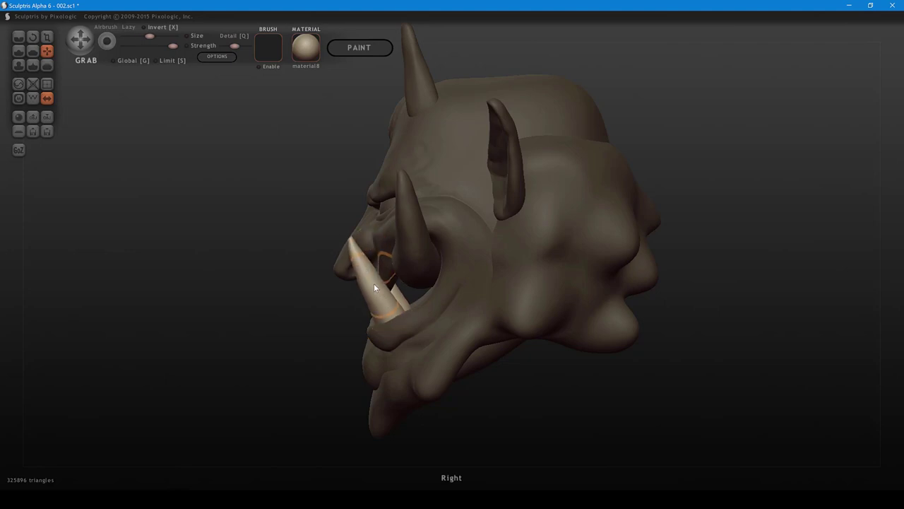
{"action": "key", "text": "8"}
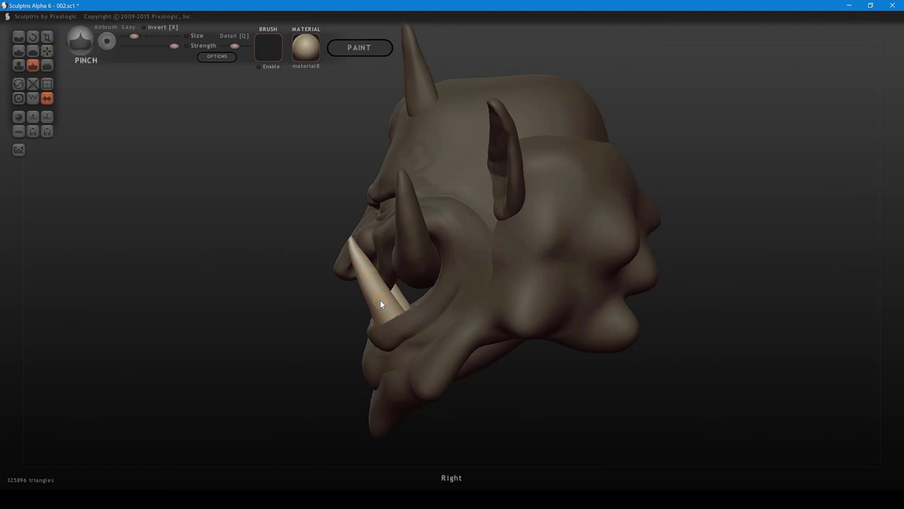
{"action": "scroll", "coordinate": [381, 301], "scroll_direction": "up", "scroll_amount": 5, "text": "shift"}
- Bend the lower tusks outward into a curve from the front with a resized Grab brush
{"action": "middle_click_drag", "start_coordinate": [378, 298], "coordinate": [558, 286]}
{"action": "key", "text": "g"}
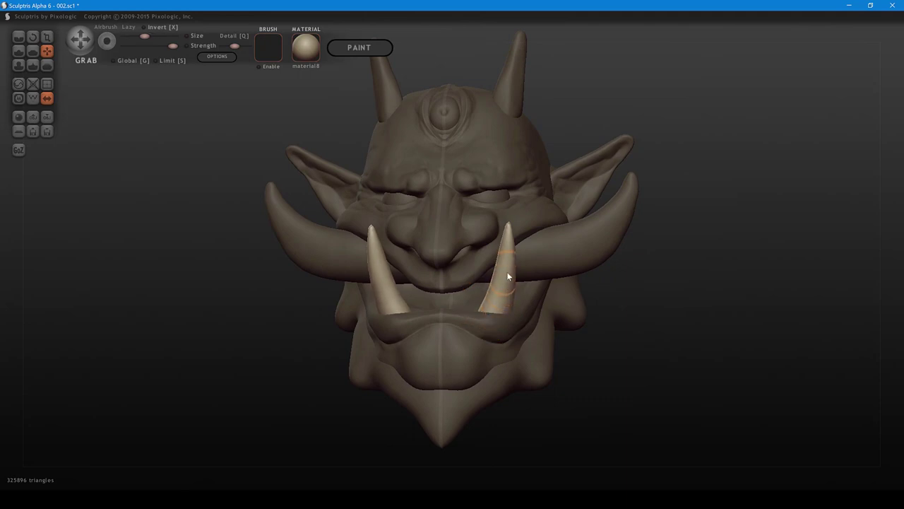
{"action": "scroll", "coordinate": [509, 236], "scroll_direction": "down", "scroll_amount": 3, "text": "shift"}
{"action": "left_click_drag", "start_coordinate": [508, 224], "coordinate": [508, 226]}
{"action": "scroll", "coordinate": [507, 228], "scroll_direction": "up", "scroll_amount": 3, "text": "shift"}
{"action": "scroll", "coordinate": [507, 258], "scroll_direction": "up", "scroll_amount": 3, "text": "shift"}
{"action": "right_click_drag", "start_coordinate": [499, 293], "coordinate": [521, 331], "text": "shift"}
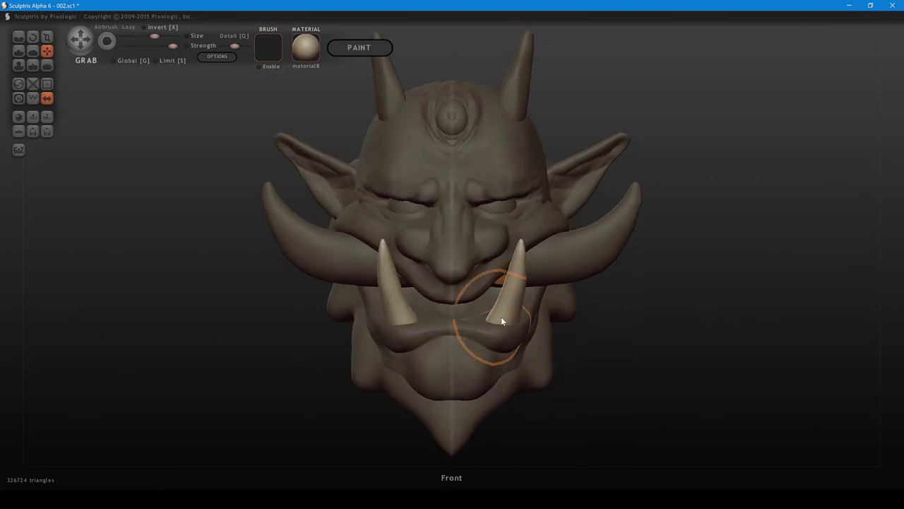
{"action": "left_click_drag", "start_coordinate": [510, 286], "coordinate": [519, 280]}
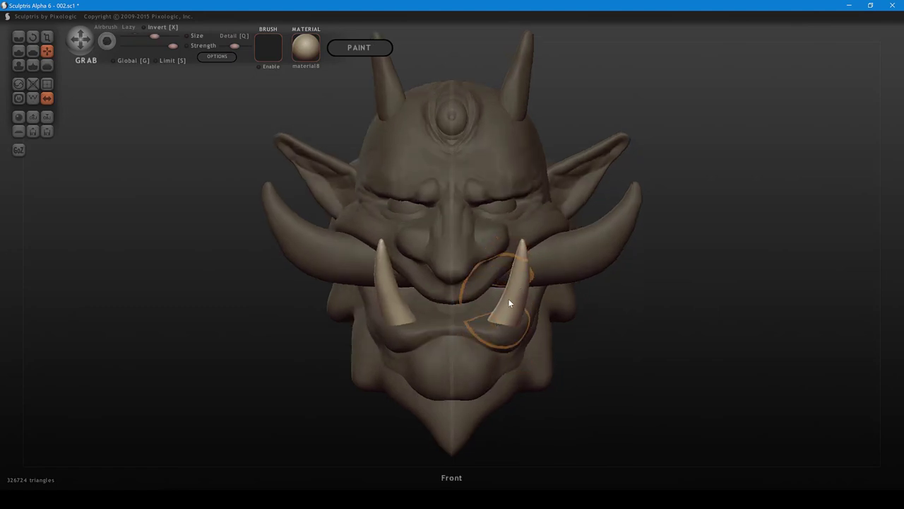
{"action": "scroll", "coordinate": [515, 282], "scroll_direction": "down", "scroll_amount": 2}
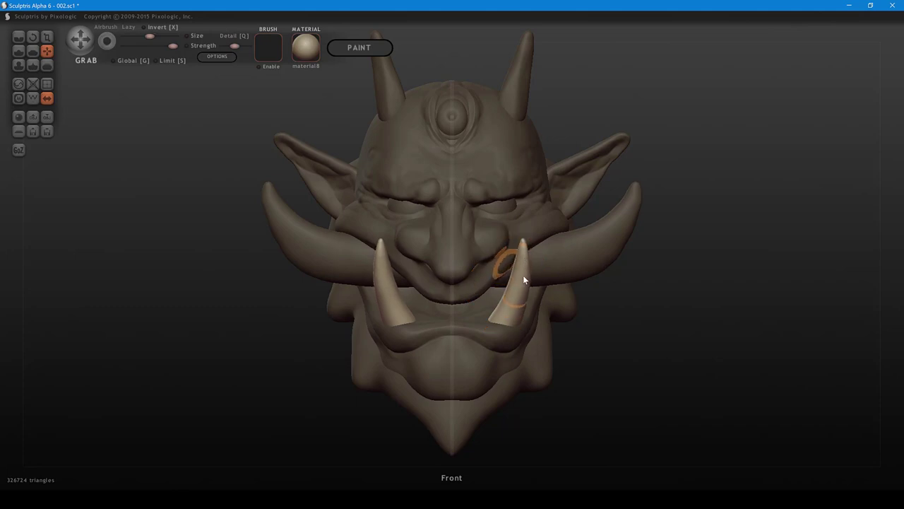
{"action": "scroll", "coordinate": [523, 279], "scroll_direction": "up", "scroll_amount": 2}
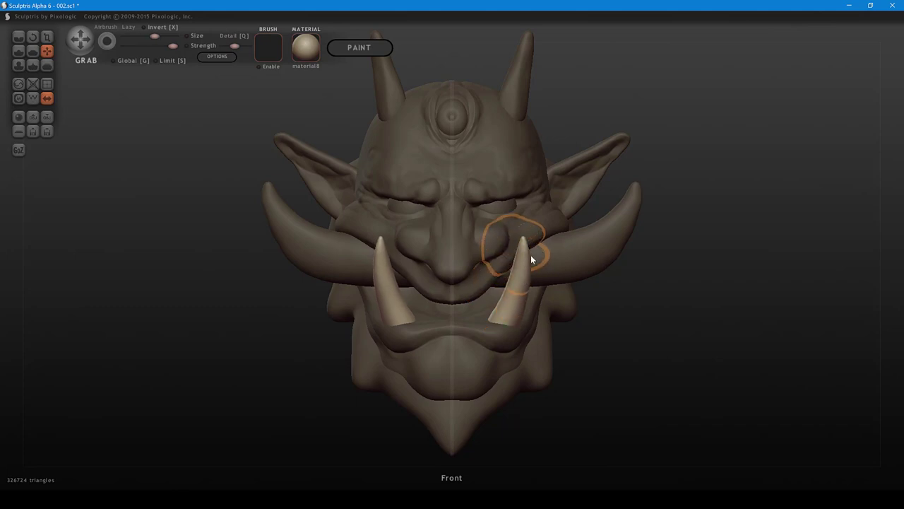
- Duplicate the two lower tusks and move the copies up and outward, clear of the head
{"action": "mouse_move", "coordinate": [527, 300]}
{"action": "middle_mouse_down", "text": "alt"}
{"action": "mouse_move", "coordinate": [525, 285]}
{"action": "mouse_move", "coordinate": [538, 314]}
{"action": "middle_mouse_up", "text": "alt"}
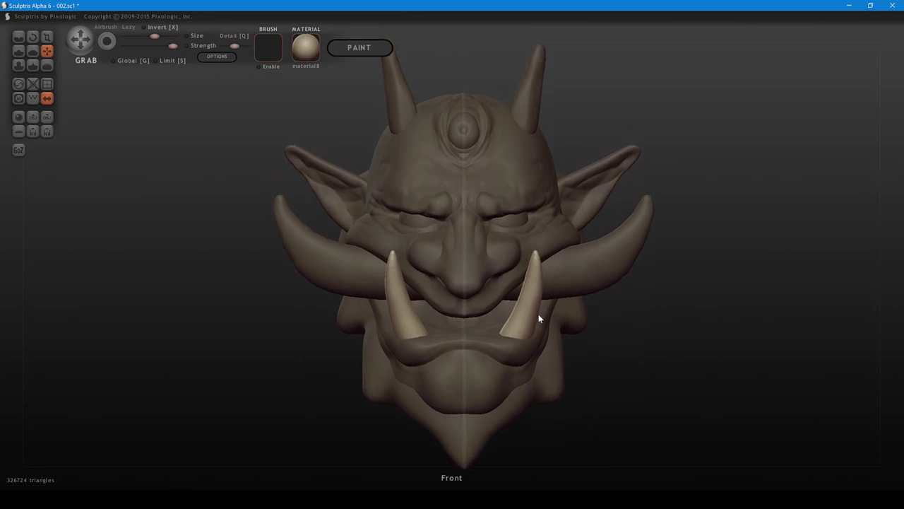
{"action": "mouse_move", "coordinate": [539, 318]}
{"action": "right_mouse_down"}
{"action": "mouse_move", "coordinate": [520, 341]}
{"action": "mouse_move", "coordinate": [496, 339]}
{"action": "mouse_move", "coordinate": [523, 346]}
{"action": "mouse_move", "coordinate": [518, 311]}
{"action": "right_mouse_up"}
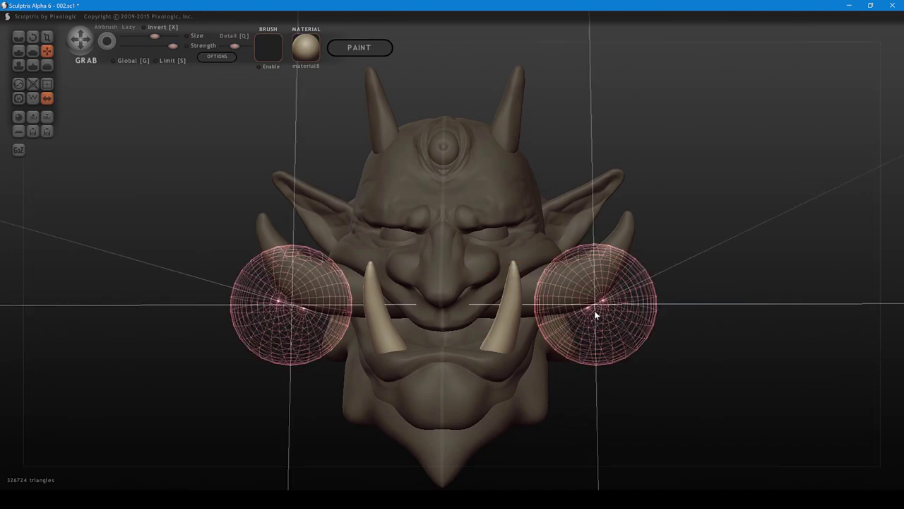
{"action": "left_click_drag", "start_coordinate": [552, 285], "coordinate": [561, 286]}
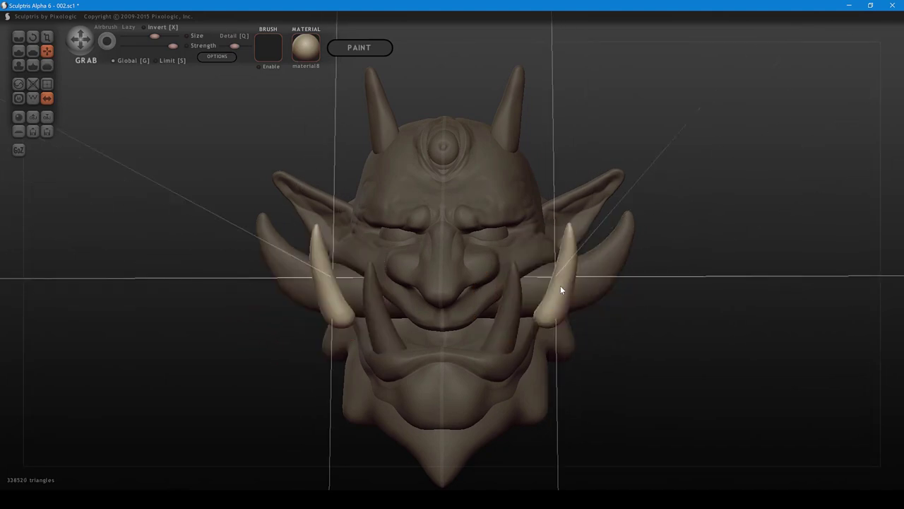
{"action": "mouse_move", "coordinate": [576, 290]}
{"action": "right_mouse_down"}
{"action": "mouse_move", "coordinate": [568, 288]}
{"action": "mouse_move", "coordinate": [579, 304]}
{"action": "right_mouse_up"}
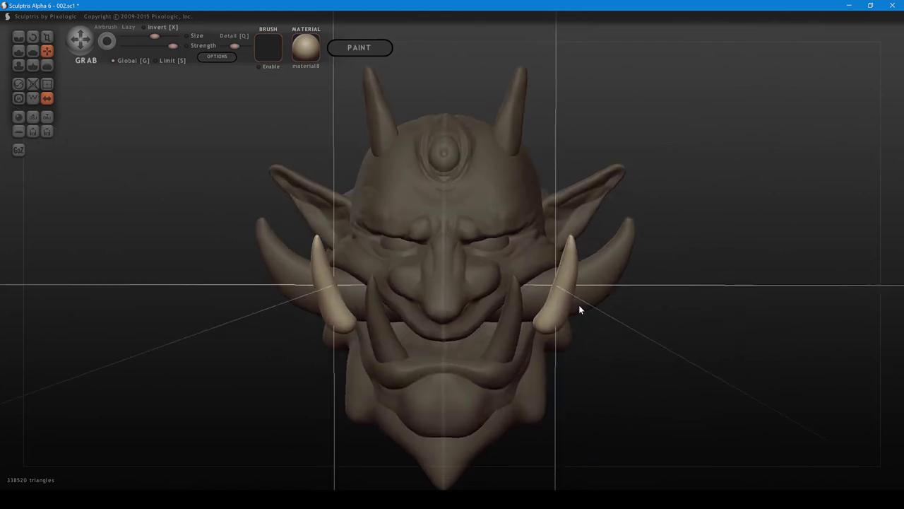
{"action": "mouse_move", "coordinate": [559, 306]}
{"action": "left_mouse_down"}
{"action": "mouse_move", "coordinate": [630, 246]}
{"action": "mouse_move", "coordinate": [662, 145]}
{"action": "left_mouse_up"}
{"action": "middle_click_drag", "start_coordinate": [650, 233], "coordinate": [561, 332]}
{"action": "left_click_drag", "start_coordinate": [562, 282], "coordinate": [542, 288]}
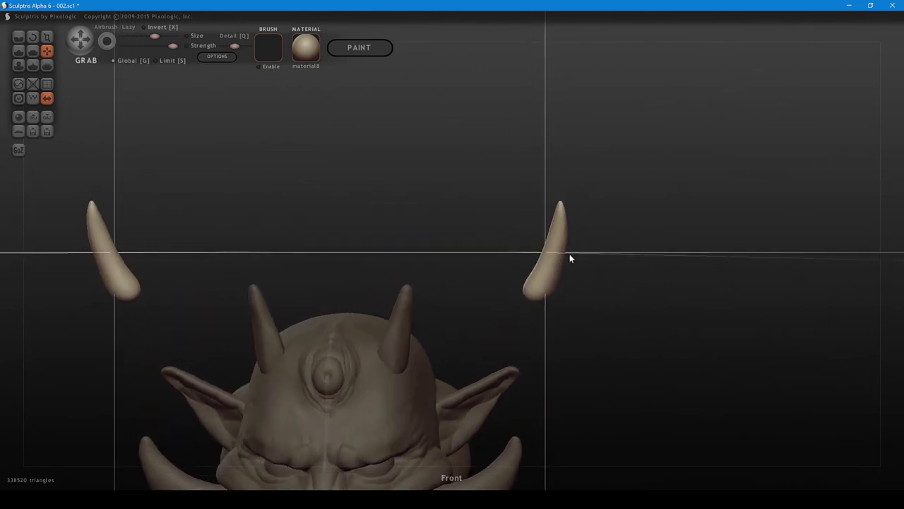
- Rotate the copied tusks globally so their tips point down, then straighten them with a larger Grab brush
{"action": "key", "text": "r"}
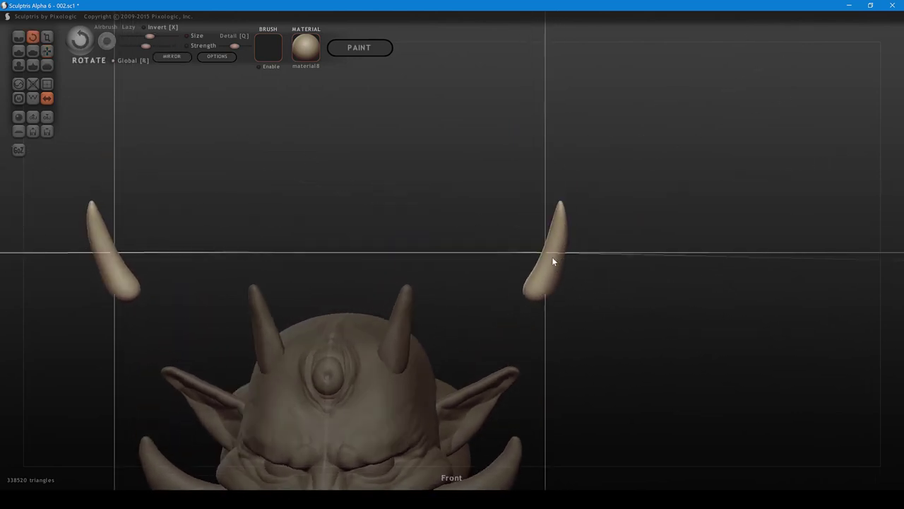
{"action": "left_click_drag", "start_coordinate": [553, 261], "coordinate": [498, 284]}
{"action": "key", "text": "g"}
{"action": "scroll", "coordinate": [536, 254], "scroll_direction": "up", "scroll_amount": 2, "text": "shift"}
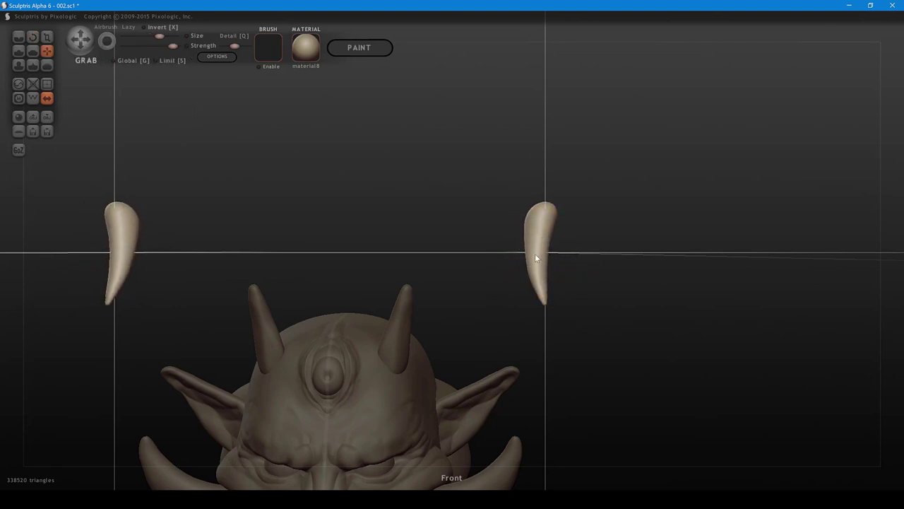
{"action": "left_click_drag", "start_coordinate": [535, 255], "coordinate": [551, 286]}
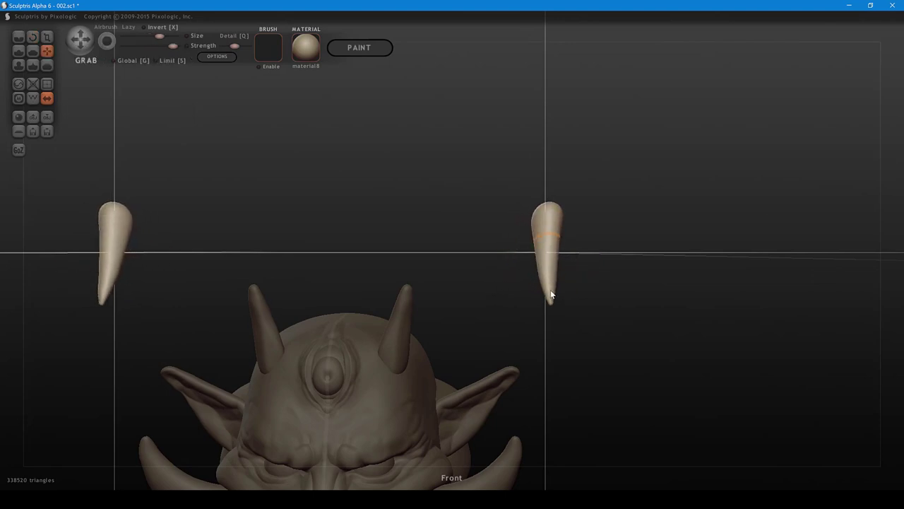
- Shorten the copied tusks into stubby pegs by eating away their tips with the Reduce brush
{"action": "right_click_drag", "start_coordinate": [550, 291], "coordinate": [553, 283]}
{"action": "scroll", "coordinate": [553, 311], "scroll_direction": "up", "scroll_amount": 3}
{"action": "right_click_drag", "start_coordinate": [594, 304], "coordinate": [528, 308], "text": "alt"}
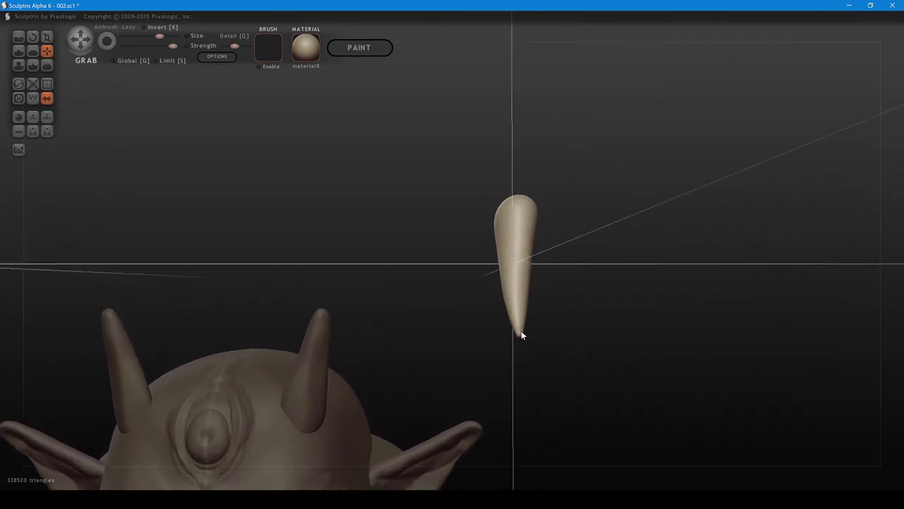
{"action": "left_click_drag", "start_coordinate": [521, 335], "coordinate": [521, 322]}
{"action": "key", "text": "r"}
{"action": "left_click", "coordinate": [521, 326]}
{"action": "left_click", "coordinate": [522, 327]}
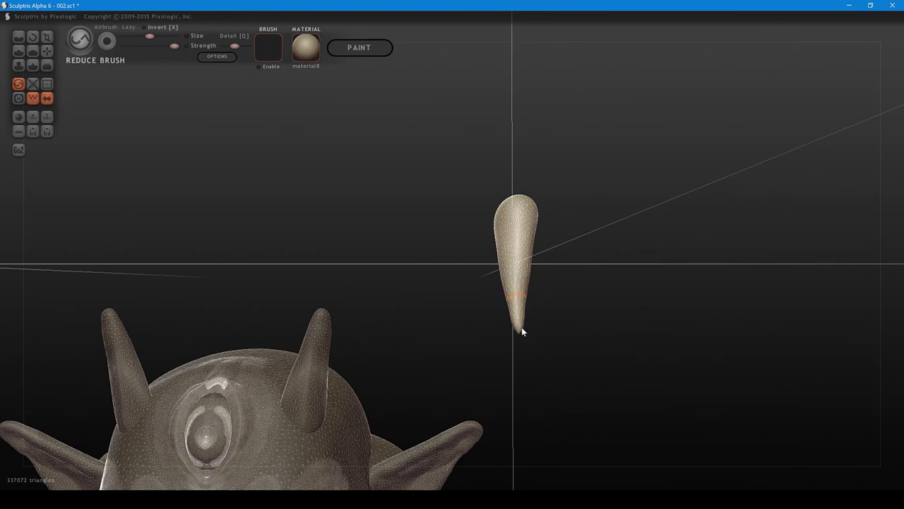
{"action": "left_click_drag", "start_coordinate": [521, 327], "coordinate": [517, 316]}
{"action": "mouse_move", "coordinate": [520, 286]}
{"action": "left_mouse_down"}
{"action": "mouse_move", "coordinate": [514, 260]}
{"action": "mouse_move", "coordinate": [523, 267]}
{"action": "left_mouse_up"}
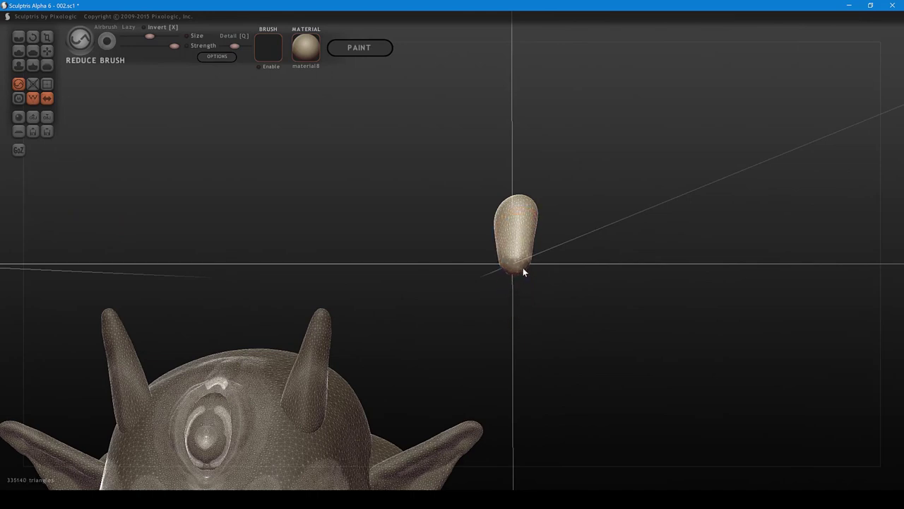
{"action": "right_click_drag", "start_coordinate": [518, 258], "coordinate": [308, 237]}
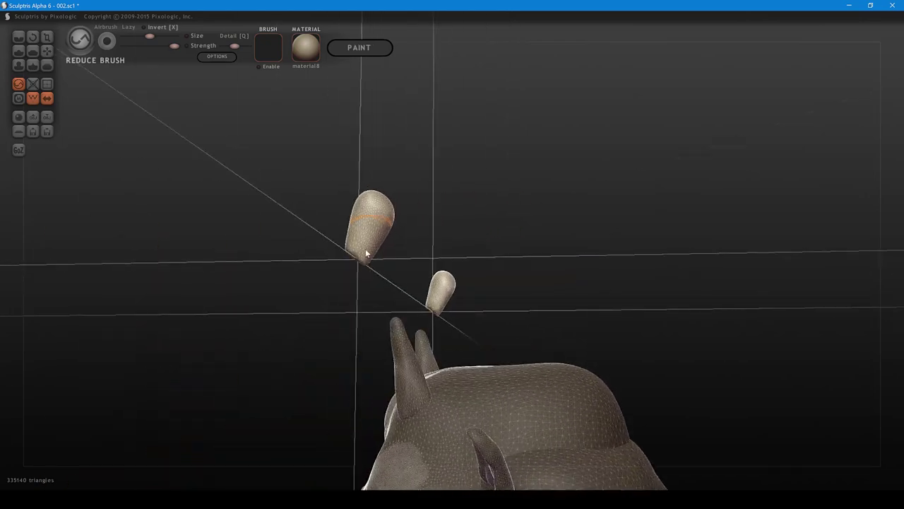
{"action": "right_click_drag", "start_coordinate": [373, 258], "coordinate": [356, 243]}
{"action": "mouse_move", "coordinate": [355, 242]}
{"action": "left_mouse_down"}
{"action": "mouse_move", "coordinate": [363, 248]}
{"action": "mouse_move", "coordinate": [374, 212]}
{"action": "mouse_move", "coordinate": [354, 250]}
{"action": "mouse_move", "coordinate": [363, 250]}
{"action": "left_mouse_up"}
{"action": "mouse_move", "coordinate": [362, 250]}
{"action": "right_mouse_down"}
{"action": "mouse_move", "coordinate": [538, 296]}
{"action": "mouse_move", "coordinate": [582, 271]}
{"action": "right_mouse_up"}
{"action": "key", "text": "w"}
- Reshape the tooth pegs in side view with Grab, pushing the upper part and the lower end in opposite directions
{"action": "key", "text": "6"}
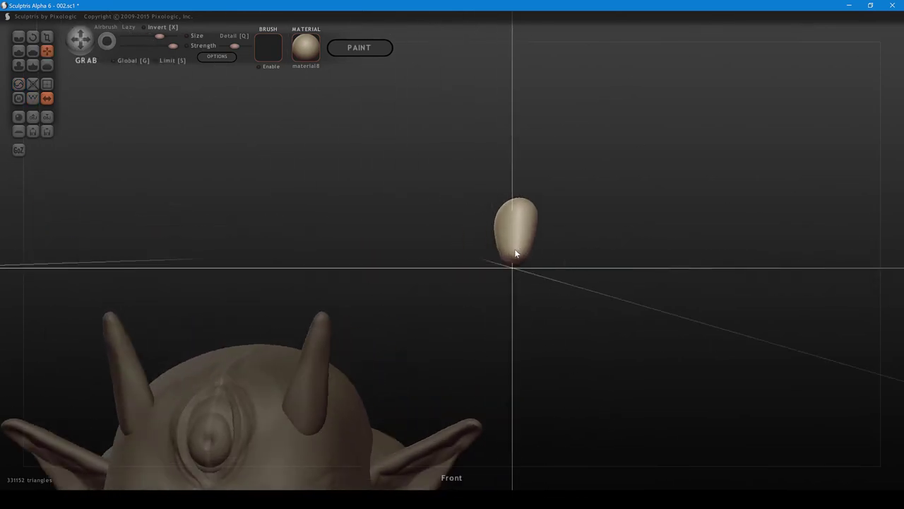
{"action": "key", "text": "f"}
{"action": "key", "text": "g"}
{"action": "left_click_drag", "start_coordinate": [518, 249], "coordinate": [713, 270]}
{"action": "key", "text": "g"}
{"action": "key", "text": "bracketleft"}
{"action": "key", "text": "bracketleft"}
{"action": "left_click_drag", "start_coordinate": [560, 253], "coordinate": [589, 269], "text": "shift"}
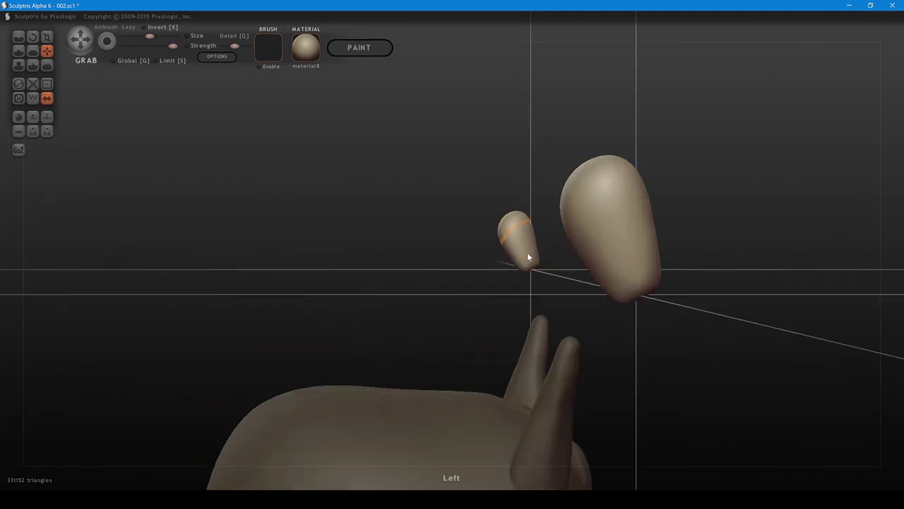
{"action": "key", "text": "bracketright"}
{"action": "key", "text": "bracketright"}
{"action": "left_click_drag", "start_coordinate": [510, 226], "coordinate": [527, 224]}
{"action": "left_click_drag", "start_coordinate": [532, 260], "coordinate": [522, 259]}
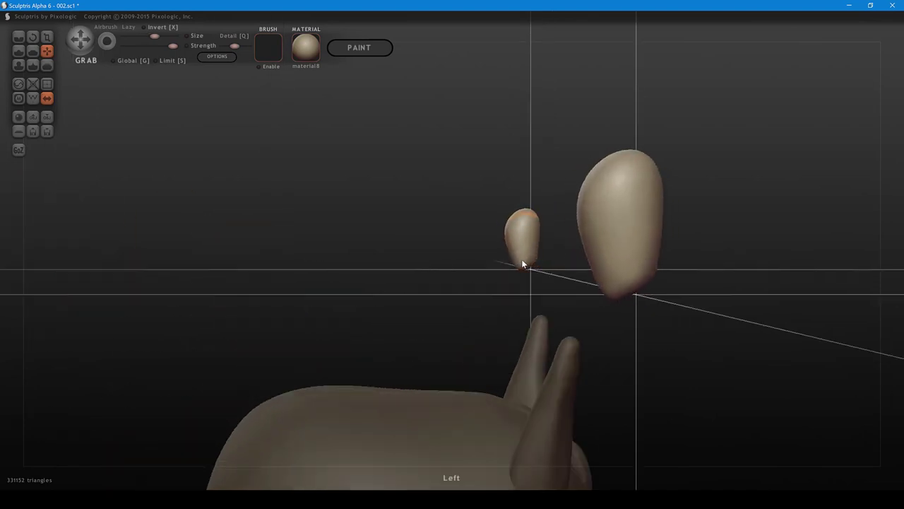
{"action": "left_click_drag", "start_coordinate": [515, 226], "coordinate": [522, 224]}
{"action": "left_click_drag", "start_coordinate": [521, 262], "coordinate": [513, 261]}
{"action": "left_click_drag", "start_coordinate": [518, 226], "coordinate": [524, 228]}
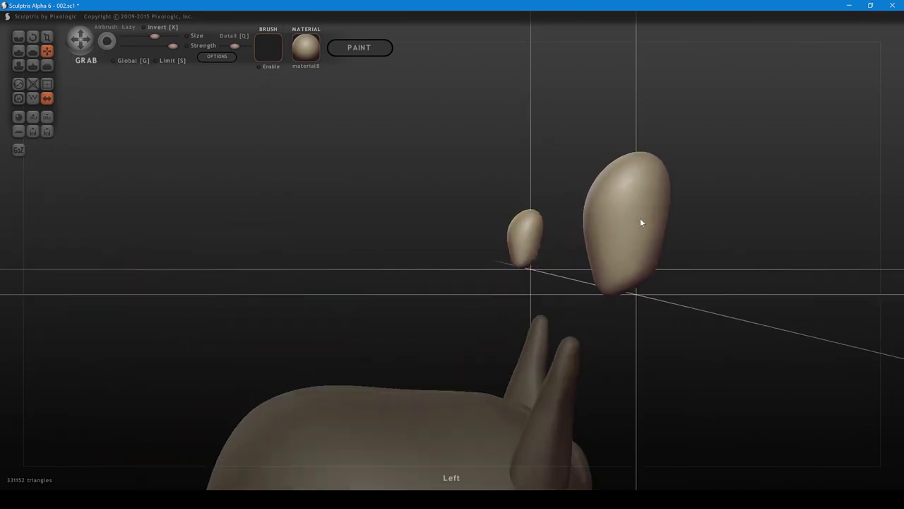
- Flatten the faces and sides of the tooth pegs with a small, low-strength Flatten brush
{"action": "left_click_drag", "start_coordinate": [678, 232], "coordinate": [491, 240]}
{"action": "mouse_move", "coordinate": [571, 234]}
{"action": "left_mouse_down", "text": "shift"}
{"action": "mouse_move", "coordinate": [526, 244]}
{"action": "mouse_move", "coordinate": [527, 214]}
{"action": "mouse_move", "coordinate": [514, 262]}
{"action": "mouse_move", "coordinate": [528, 253]}
{"action": "mouse_move", "coordinate": [443, 249]}
{"action": "left_mouse_up", "text": "shift"}
{"action": "key", "text": "bracketleft"}
{"action": "key", "text": "bracketleft"}
{"action": "key", "text": "bracketleft"}
{"action": "key", "text": "bracketleft"}
{"action": "key", "text": "f"}
{"action": "mouse_move", "coordinate": [443, 250]}
{"action": "left_mouse_down"}
{"action": "mouse_move", "coordinate": [444, 233]}
{"action": "mouse_move", "coordinate": [458, 230]}
{"action": "mouse_move", "coordinate": [458, 263]}
{"action": "mouse_move", "coordinate": [534, 177]}
{"action": "left_mouse_up"}
{"action": "left_click_drag", "start_coordinate": [496, 205], "coordinate": [496, 214]}
{"action": "left_click_drag", "start_coordinate": [536, 207], "coordinate": [674, 224]}
{"action": "left_click_drag", "start_coordinate": [539, 238], "coordinate": [532, 239]}
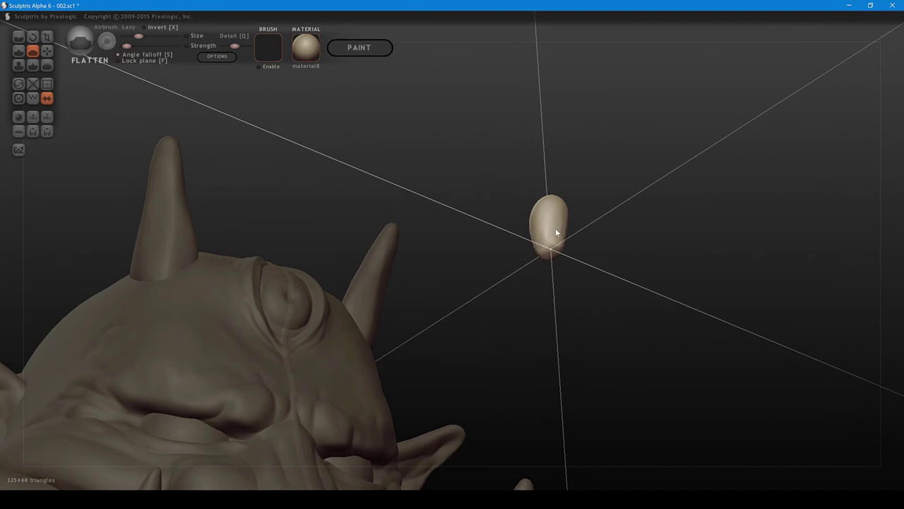
{"action": "mouse_move", "coordinate": [581, 198]}
{"action": "left_mouse_down"}
{"action": "mouse_move", "coordinate": [582, 245]}
{"action": "mouse_move", "coordinate": [530, 250]}
{"action": "mouse_move", "coordinate": [551, 239]}
{"action": "mouse_move", "coordinate": [526, 216]}
{"action": "left_mouse_up"}
- Adjust the outline and lower ends of the tooth pegs from the front with a resized Grab brush
{"action": "key", "text": "6"}
{"action": "scroll", "coordinate": [527, 211], "scroll_direction": "up", "scroll_amount": 2, "text": "shift"}
{"action": "scroll", "coordinate": [526, 259], "scroll_direction": "down", "scroll_amount": 2, "text": "shift"}
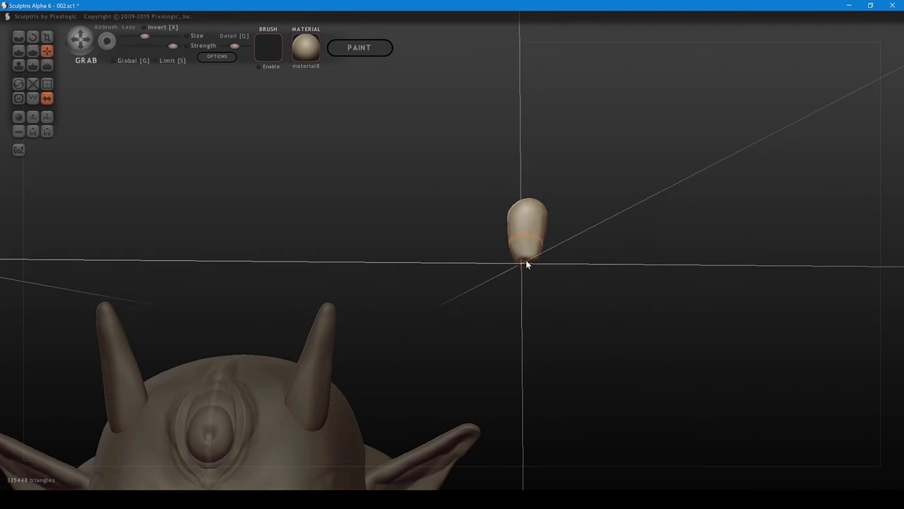
{"action": "mouse_move", "coordinate": [521, 278]}
{"action": "left_mouse_down"}
{"action": "mouse_move", "coordinate": [464, 284]}
{"action": "mouse_move", "coordinate": [552, 257]}
{"action": "left_mouse_up"}
{"action": "scroll", "coordinate": [492, 243], "scroll_direction": "up", "scroll_amount": 2, "text": "shift"}
{"action": "scroll", "coordinate": [487, 244], "scroll_direction": "down", "scroll_amount": 1, "text": "shift"}
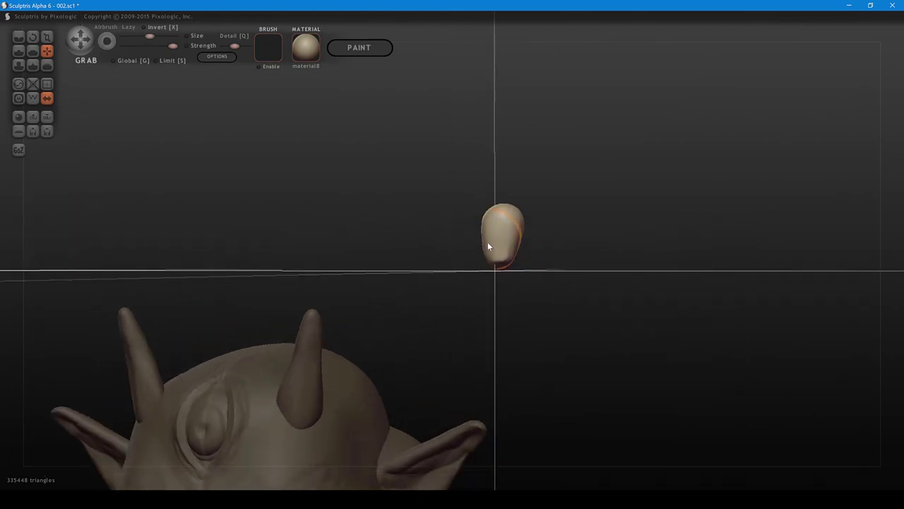
{"action": "mouse_move", "coordinate": [487, 242]}
{"action": "left_mouse_down"}
{"action": "mouse_move", "coordinate": [489, 219]}
{"action": "mouse_move", "coordinate": [568, 251]}
{"action": "left_mouse_up"}
- Scale the two teeth down globally and move them into the mouth beneath the upper lip
{"action": "key", "text": "r"}
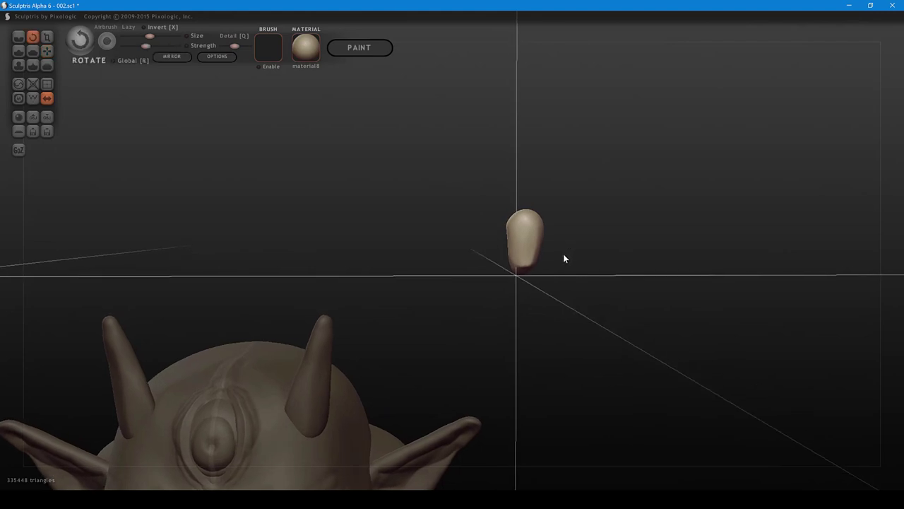
{"action": "key", "text": "t"}
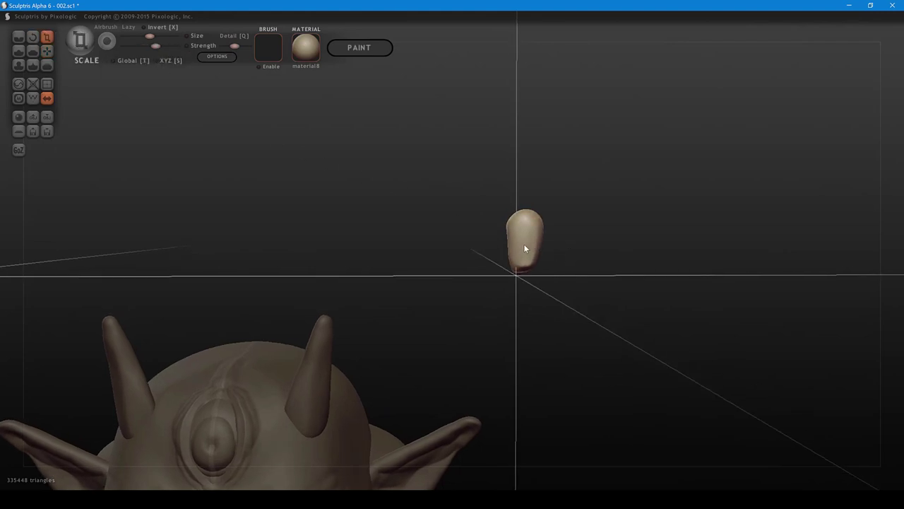
{"action": "left_click_drag", "start_coordinate": [524, 246], "coordinate": [502, 260]}
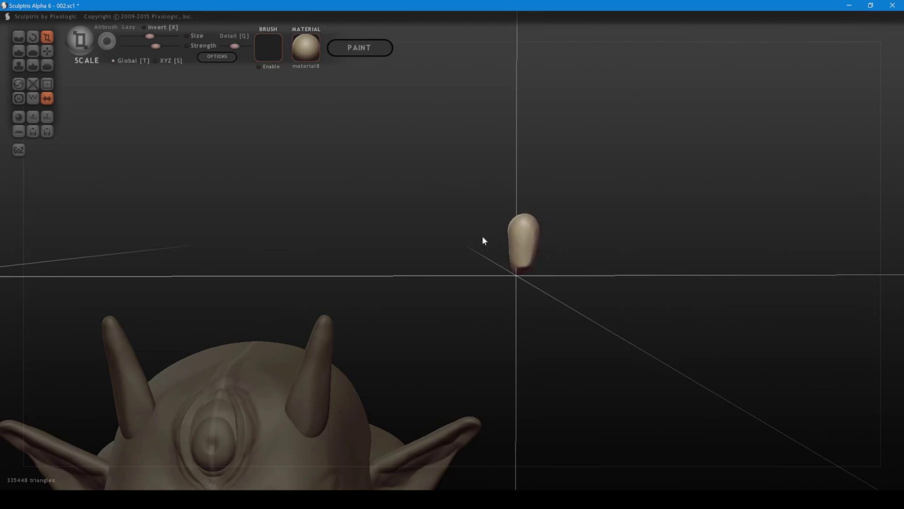
{"action": "key", "text": "g"}
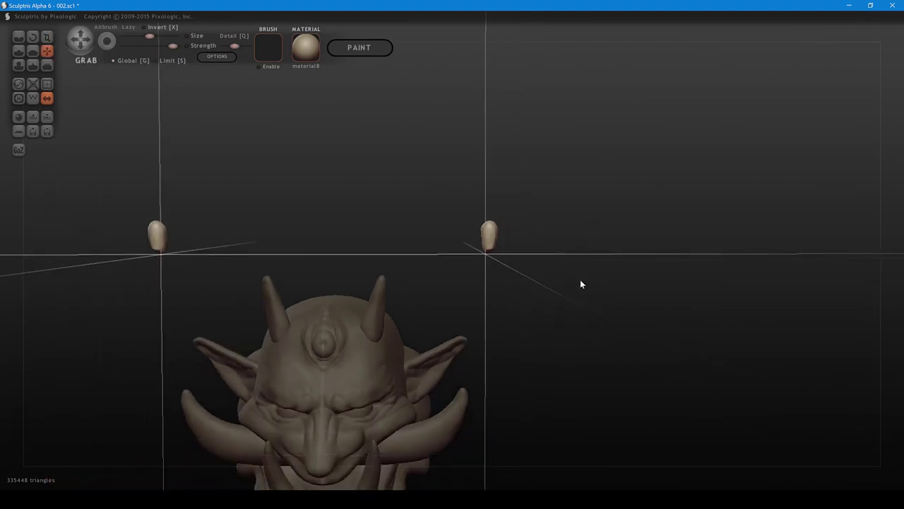
{"action": "middle_click_drag", "start_coordinate": [580, 281], "coordinate": [650, 190]}
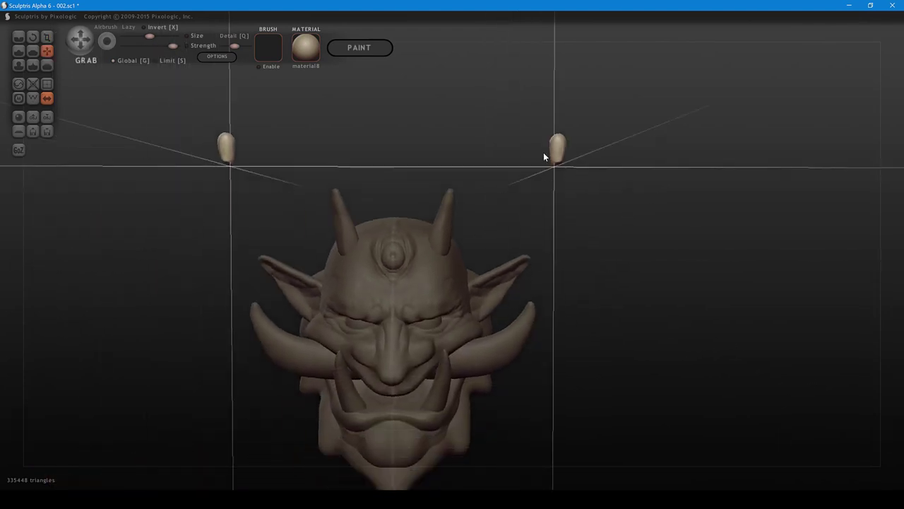
{"action": "left_click_drag", "start_coordinate": [555, 162], "coordinate": [413, 386]}
{"action": "middle_click_drag", "start_coordinate": [413, 386], "coordinate": [567, 203]}
{"action": "scroll", "coordinate": [447, 424], "scroll_direction": "up", "scroll_amount": 4}
{"action": "scroll", "coordinate": [566, 203], "scroll_direction": "up", "scroll_amount": 4}
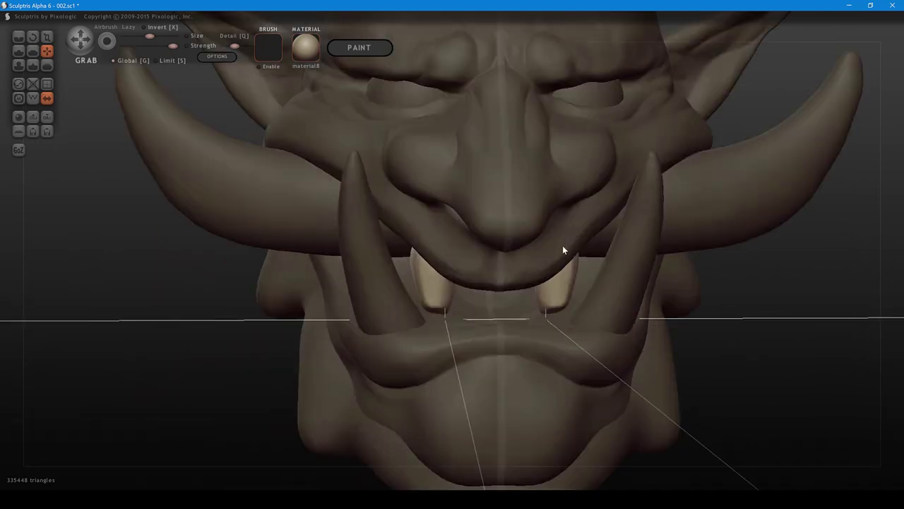
- Scale the teeth down further and shift them up and toward the center of the mouth
{"action": "mouse_move", "coordinate": [562, 245]}
{"action": "right_mouse_down"}
{"action": "mouse_move", "coordinate": [555, 236]}
{"action": "mouse_move", "coordinate": [551, 248]}
{"action": "right_mouse_up"}
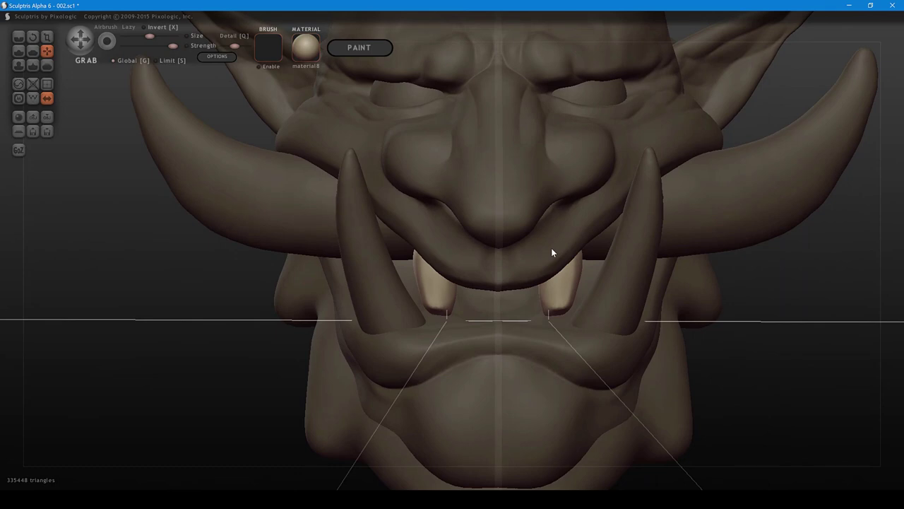
{"action": "key", "text": "2"}
{"action": "key", "text": "3"}
{"action": "left_click_drag", "start_coordinate": [557, 293], "coordinate": [507, 344]}
{"action": "key", "text": "g"}
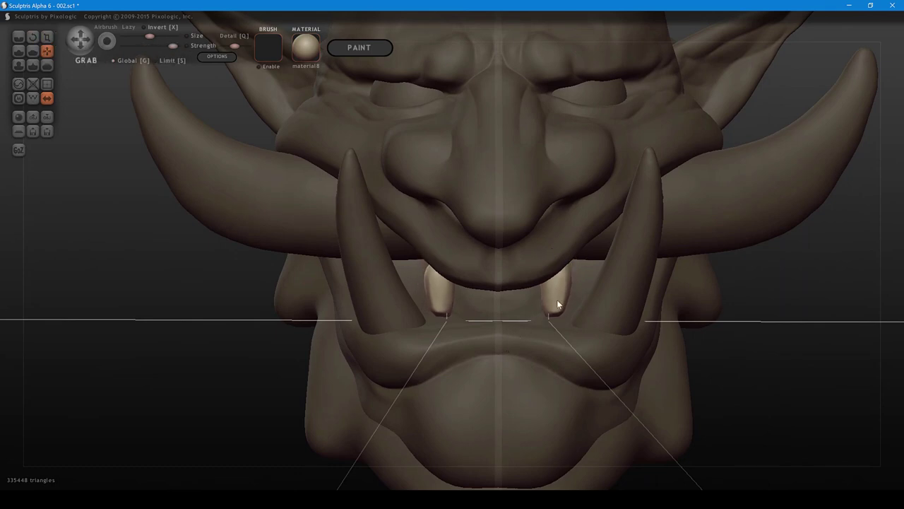
{"action": "left_click_drag", "start_coordinate": [545, 304], "coordinate": [537, 291]}
- Reshape the teeth in side view with Grab, shortening the lower ends and thinning the back behind the upper lip
{"action": "right_click_drag", "start_coordinate": [543, 296], "coordinate": [455, 311]}
{"action": "mouse_move", "coordinate": [575, 277]}
{"action": "right_mouse_down"}
{"action": "mouse_move", "coordinate": [467, 290]}
{"action": "mouse_move", "coordinate": [480, 304]}
{"action": "mouse_move", "coordinate": [461, 309]}
{"action": "right_mouse_up"}
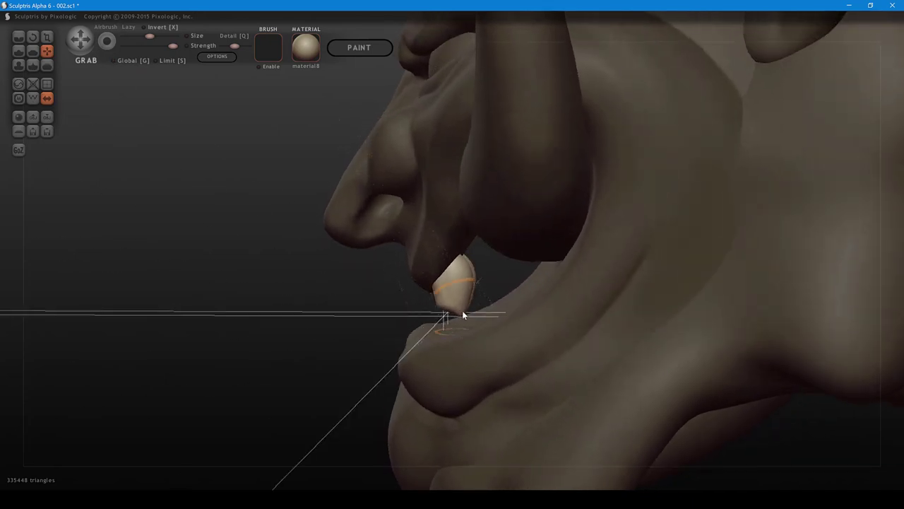
{"action": "left_click_drag", "start_coordinate": [464, 310], "coordinate": [465, 303]}
{"action": "scroll", "coordinate": [464, 306], "scroll_direction": "down", "scroll_amount": 2}
{"action": "right_click_drag", "start_coordinate": [467, 302], "coordinate": [469, 284]}
{"action": "scroll", "coordinate": [471, 279], "scroll_direction": "up", "scroll_amount": 2}
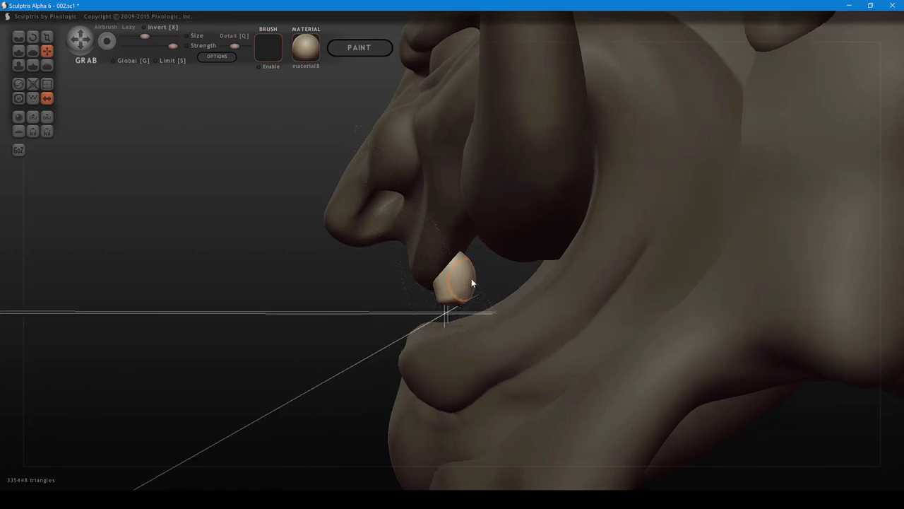
{"action": "left_click_drag", "start_coordinate": [466, 278], "coordinate": [462, 277]}
{"action": "mouse_move", "coordinate": [458, 297]}
{"action": "right_mouse_down"}
{"action": "mouse_move", "coordinate": [472, 303]}
{"action": "mouse_move", "coordinate": [460, 304]}
{"action": "right_mouse_up"}
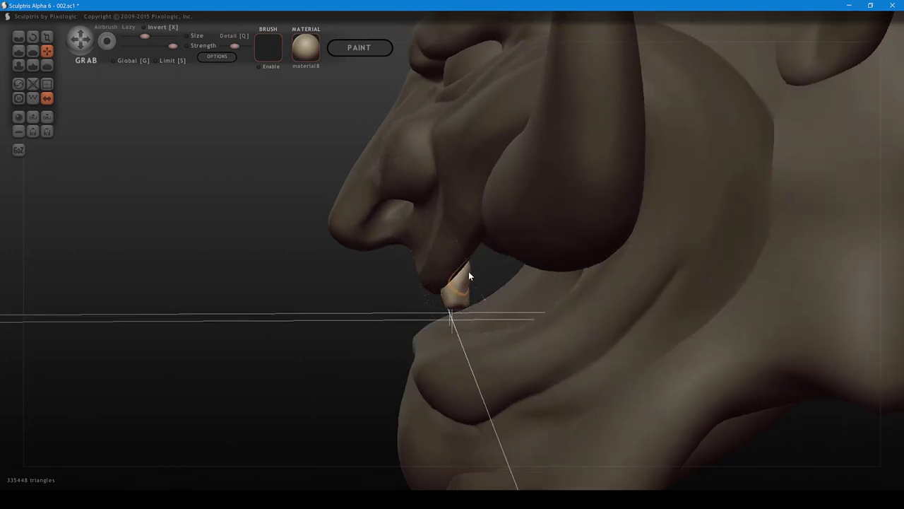
{"action": "scroll", "coordinate": [467, 271], "scroll_direction": "down", "scroll_amount": 2}
{"action": "mouse_move", "coordinate": [466, 271]}
{"action": "left_mouse_down"}
{"action": "mouse_move", "coordinate": [466, 304]}
{"action": "mouse_move", "coordinate": [458, 299]}
{"action": "mouse_move", "coordinate": [467, 276]}
{"action": "left_mouse_up"}
- Flatten the exposed ends of the teeth from the front and adjust their inner corners with a small Grab brush
{"action": "scroll", "coordinate": [459, 296], "scroll_direction": "down", "scroll_amount": 2}
{"action": "mouse_move", "coordinate": [469, 277]}
{"action": "right_mouse_down"}
{"action": "mouse_move", "coordinate": [548, 290]}
{"action": "mouse_move", "coordinate": [618, 276]}
{"action": "right_mouse_up"}
{"action": "key", "text": "5"}
{"action": "scroll", "coordinate": [513, 267], "scroll_direction": "down", "scroll_amount": 2}
{"action": "left_click_drag", "start_coordinate": [528, 279], "coordinate": [532, 275]}
{"action": "mouse_move", "coordinate": [534, 275]}
{"action": "right_mouse_down"}
{"action": "mouse_move", "coordinate": [570, 280]}
{"action": "mouse_move", "coordinate": [526, 292]}
{"action": "right_mouse_up"}
{"action": "key", "text": "6"}
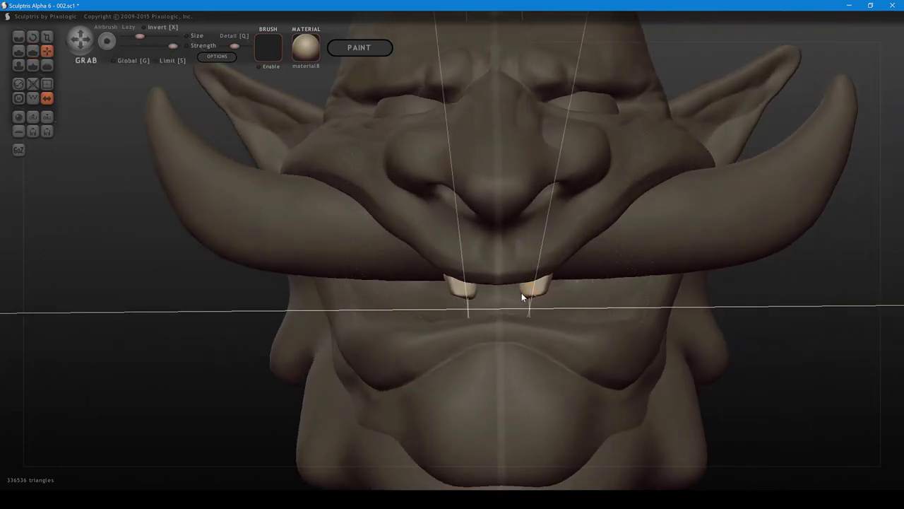
{"action": "left_click_drag", "start_coordinate": [521, 293], "coordinate": [525, 291]}
{"action": "right_click_drag", "start_coordinate": [546, 287], "coordinate": [548, 286]}
- Level the biting edges of both teeth with the Flatten brush from the front and an angled view
{"action": "scroll", "coordinate": [549, 289], "scroll_direction": "up", "scroll_amount": 2}
{"action": "key", "text": "5"}
{"action": "left_click_drag", "start_coordinate": [566, 331], "coordinate": [577, 329]}
{"action": "mouse_move", "coordinate": [562, 341]}
{"action": "right_mouse_down"}
{"action": "mouse_move", "coordinate": [559, 360]}
{"action": "mouse_move", "coordinate": [614, 323]}
{"action": "mouse_move", "coordinate": [496, 339]}
{"action": "right_mouse_up"}
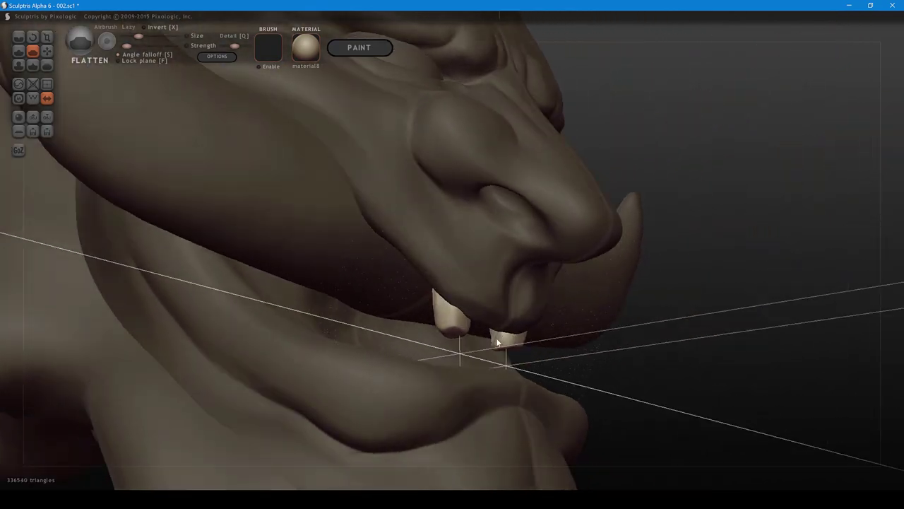
{"action": "left_click_drag", "start_coordinate": [493, 340], "coordinate": [495, 335]}
{"action": "right_click_drag", "start_coordinate": [495, 335], "coordinate": [473, 354]}
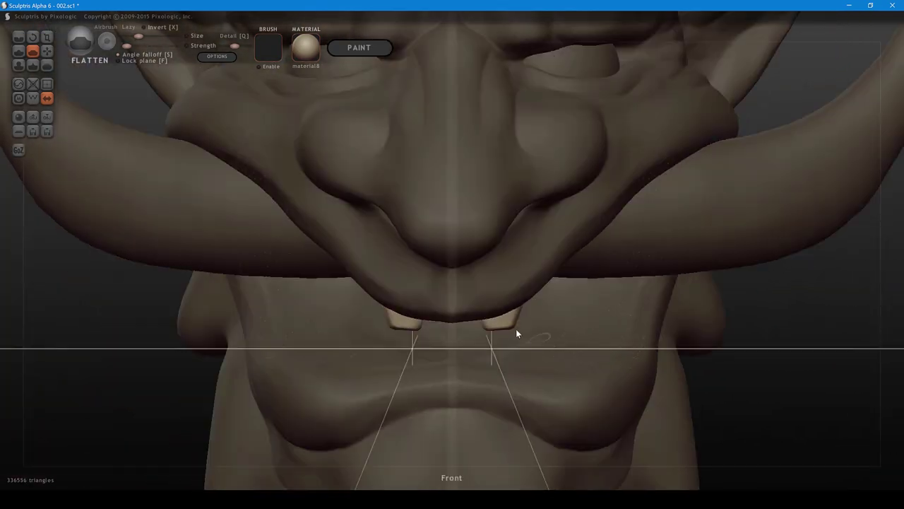
- Square off the lower corners of the teeth with Grab and move the pair closer together globally
{"action": "key", "text": "6"}
{"action": "scroll", "coordinate": [511, 322], "scroll_direction": "up", "scroll_amount": 1, "text": "shift"}
{"action": "mouse_move", "coordinate": [511, 323]}
{"action": "left_mouse_down"}
{"action": "mouse_move", "coordinate": [485, 325]}
{"action": "mouse_move", "coordinate": [504, 329]}
{"action": "left_mouse_up"}
{"action": "scroll", "coordinate": [506, 324], "scroll_direction": "up", "scroll_amount": 2, "text": "shift"}
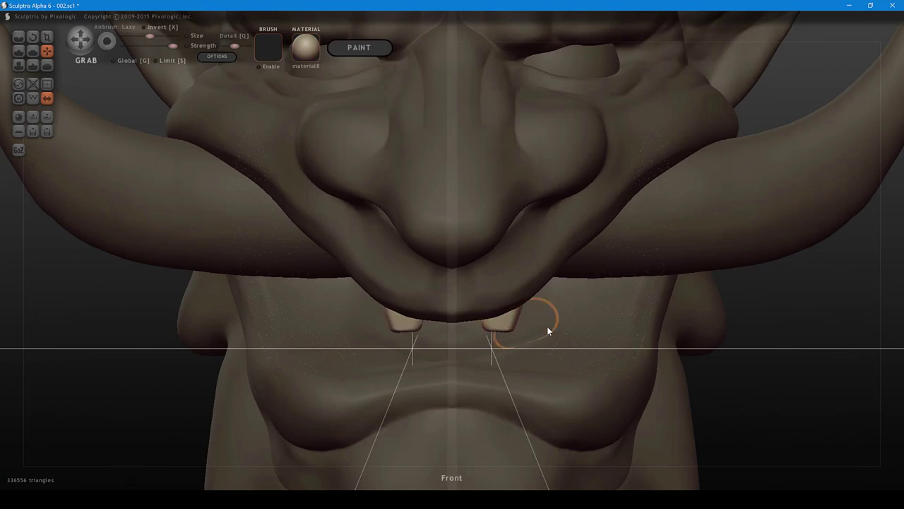
{"action": "mouse_move", "coordinate": [547, 326]}
{"action": "right_mouse_down"}
{"action": "mouse_move", "coordinate": [525, 306]}
{"action": "mouse_move", "coordinate": [565, 333]}
{"action": "mouse_move", "coordinate": [516, 326]}
{"action": "right_mouse_up"}
{"action": "scroll", "coordinate": [524, 306], "scroll_direction": "down", "scroll_amount": 2, "text": "shift"}
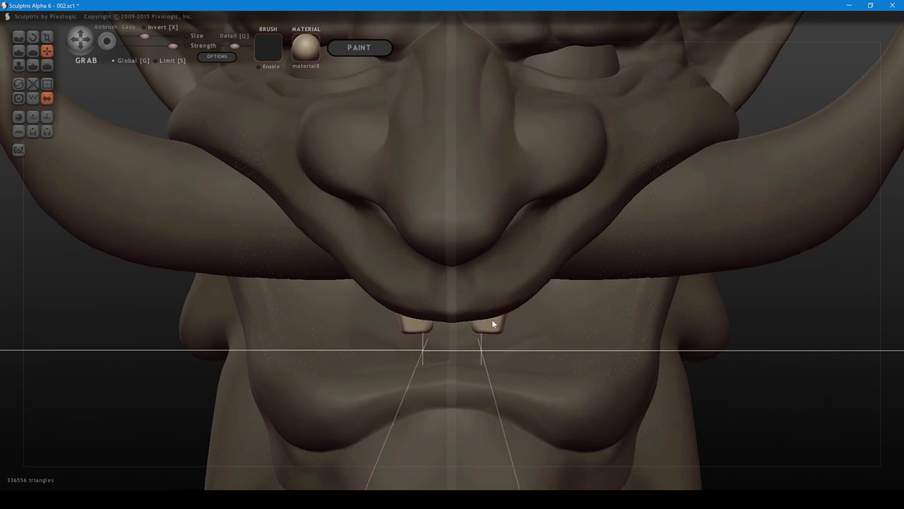
- Move the pair of upper front teeth closer to the centre line and slightly lower beneath the lip with global Grab
{"action": "left_click_drag", "start_coordinate": [493, 324], "coordinate": [484, 324]}
{"action": "scroll", "coordinate": [506, 338], "scroll_direction": "down", "scroll_amount": 4}
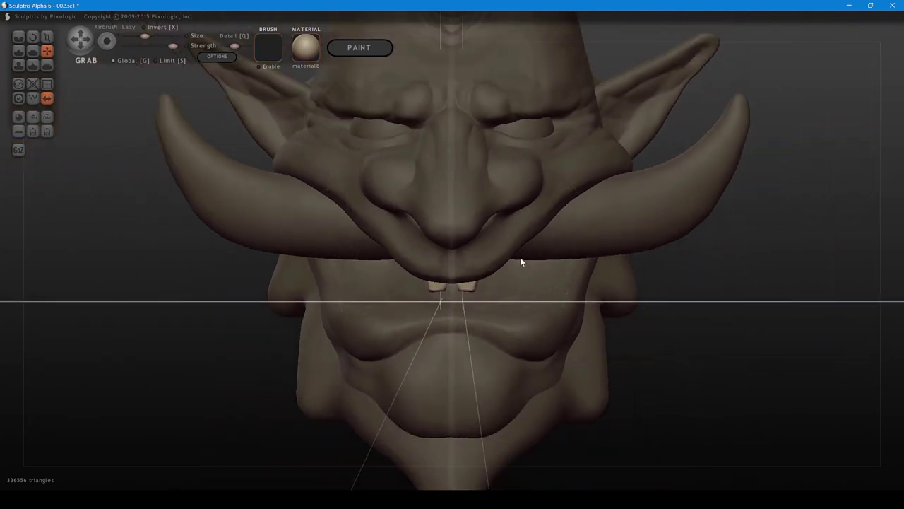
{"action": "middle_click_drag", "start_coordinate": [506, 292], "coordinate": [500, 332]}
{"action": "left_click_drag", "start_coordinate": [470, 327], "coordinate": [470, 331]}
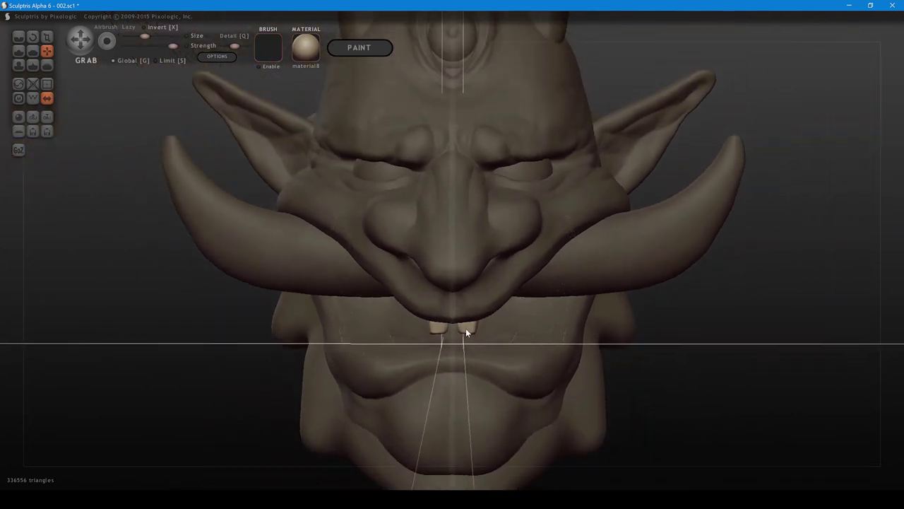
{"action": "right_click_drag", "start_coordinate": [500, 331], "coordinate": [495, 338]}
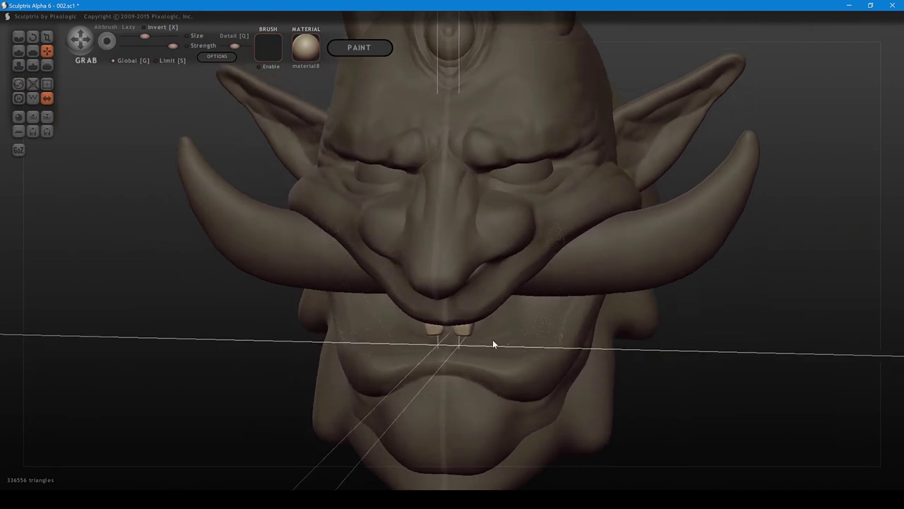
- Duplicate the front tooth pair twice to add two more pairs of upper teeth, with the hidden lower tusks shown again
{"action": "left_click_drag", "start_coordinate": [493, 339], "coordinate": [488, 304], "text": "alt"}
{"action": "key", "text": "ctrl+h"}
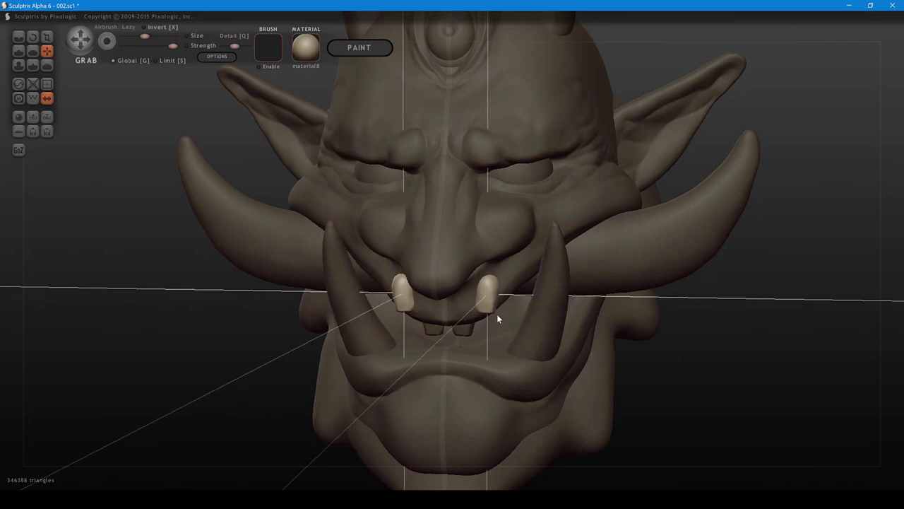
{"action": "mouse_move", "coordinate": [497, 315]}
{"action": "right_mouse_down", "text": "shift"}
{"action": "mouse_move", "coordinate": [522, 295]}
{"action": "mouse_move", "coordinate": [469, 299]}
{"action": "mouse_move", "coordinate": [497, 312]}
{"action": "right_mouse_up", "text": "shift"}
{"action": "left_click_drag", "start_coordinate": [481, 290], "coordinate": [509, 262], "text": "alt"}
- Seat both duplicated tooth pairs behind the upper lip in side view, stepping each one further back along the jaw
{"action": "right_click_drag", "start_coordinate": [526, 299], "coordinate": [426, 306]}
{"action": "left_click_drag", "start_coordinate": [429, 308], "coordinate": [432, 310]}
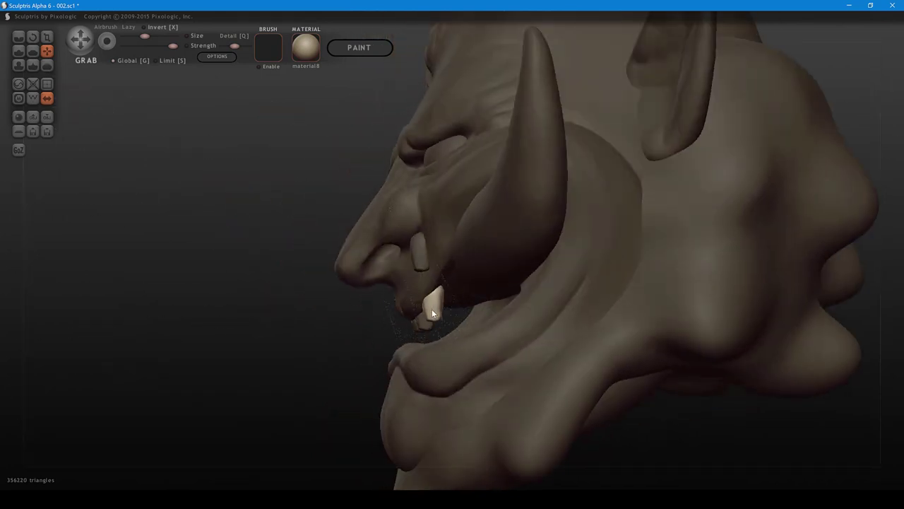
{"action": "left_click", "coordinate": [423, 267]}
{"action": "left_click_drag", "start_coordinate": [420, 263], "coordinate": [446, 300]}
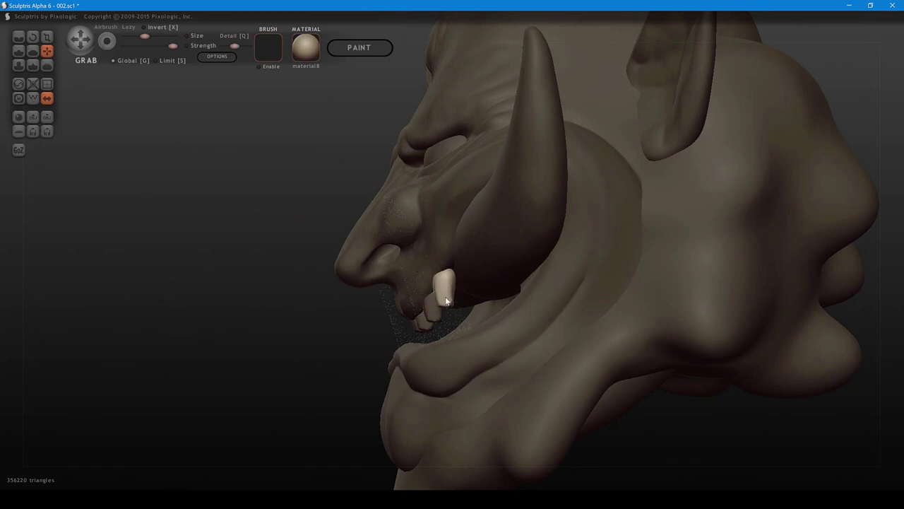
- Adjust the position of the outermost tooth pair from the front so the row follows the curve of the upper lip
{"action": "right_click_drag", "start_coordinate": [437, 294], "coordinate": [588, 294]}
{"action": "left_click_drag", "start_coordinate": [516, 301], "coordinate": [523, 300]}
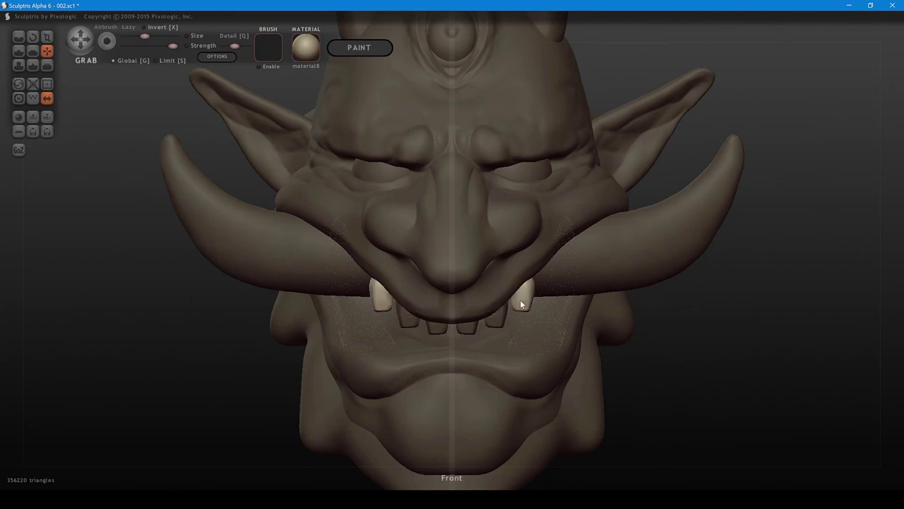
{"action": "left_click_drag", "start_coordinate": [523, 296], "coordinate": [521, 299]}
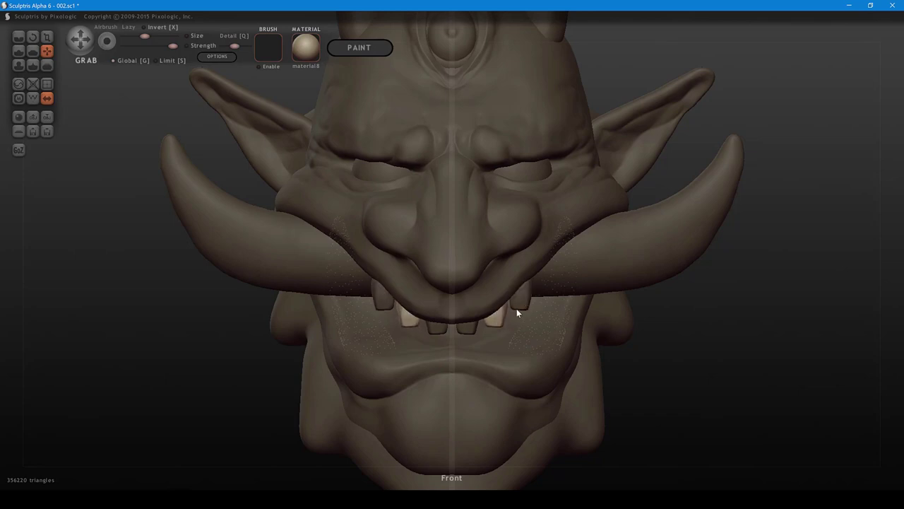
{"action": "left_click_drag", "start_coordinate": [524, 304], "coordinate": [530, 290]}
- Refine the shapes of the upper teeth pair by pair using a smaller Grab brush with Global turned off
{"action": "key", "text": "bracketleft"}
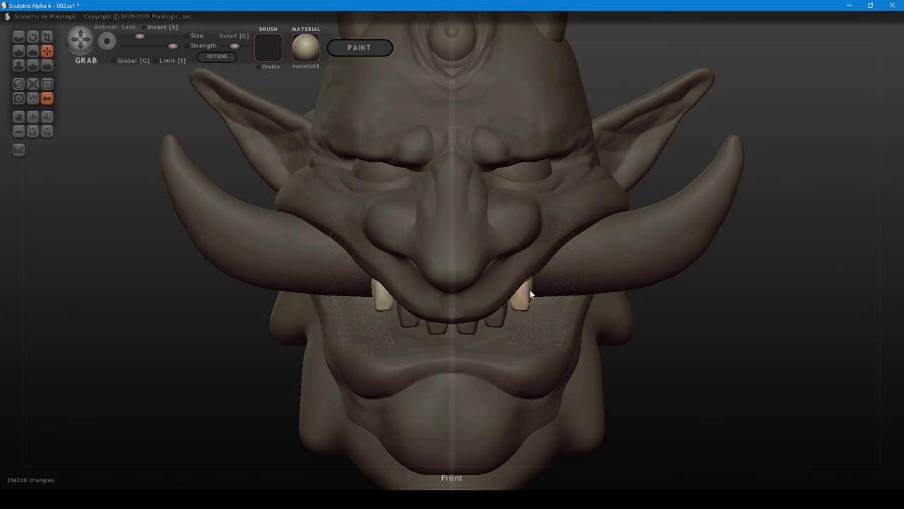
{"action": "scroll", "coordinate": [529, 286], "scroll_direction": "up", "scroll_amount": 2}
{"action": "left_click_drag", "start_coordinate": [521, 305], "coordinate": [474, 331]}
{"action": "scroll", "coordinate": [504, 312], "scroll_direction": "down", "scroll_amount": 2}
{"action": "left_click", "coordinate": [504, 312]}
{"action": "left_click", "coordinate": [473, 330]}
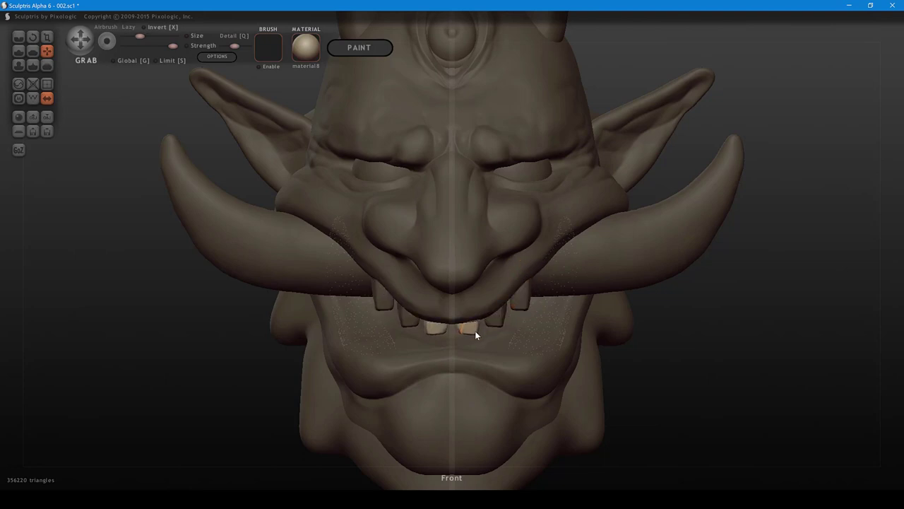
{"action": "scroll", "coordinate": [461, 332], "scroll_direction": "down", "scroll_amount": 2}
{"action": "scroll", "coordinate": [475, 332], "scroll_direction": "up", "scroll_amount": 2}
{"action": "left_click_drag", "start_coordinate": [474, 330], "coordinate": [474, 331]}
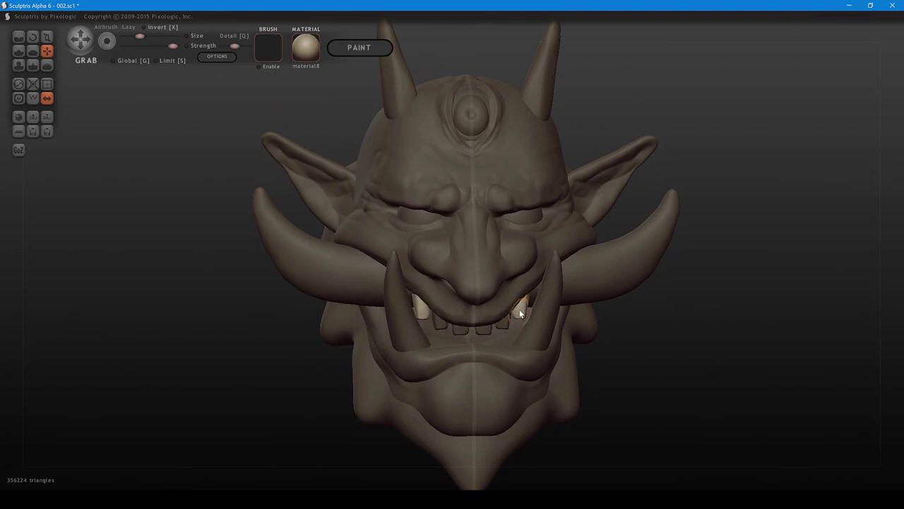
- Flatten the lower edges of the central pair and the neighbouring pair of upper teeth
{"action": "left_click", "coordinate": [503, 323]}
{"action": "mouse_move", "coordinate": [508, 324]}
{"action": "right_mouse_down"}
{"action": "mouse_move", "coordinate": [503, 351]}
{"action": "mouse_move", "coordinate": [516, 356]}
{"action": "mouse_move", "coordinate": [519, 298]}
{"action": "mouse_move", "coordinate": [528, 298]}
{"action": "mouse_move", "coordinate": [519, 387]}
{"action": "right_mouse_up"}
{"action": "right_click_drag", "start_coordinate": [531, 347], "coordinate": [505, 318], "text": "ctrl"}
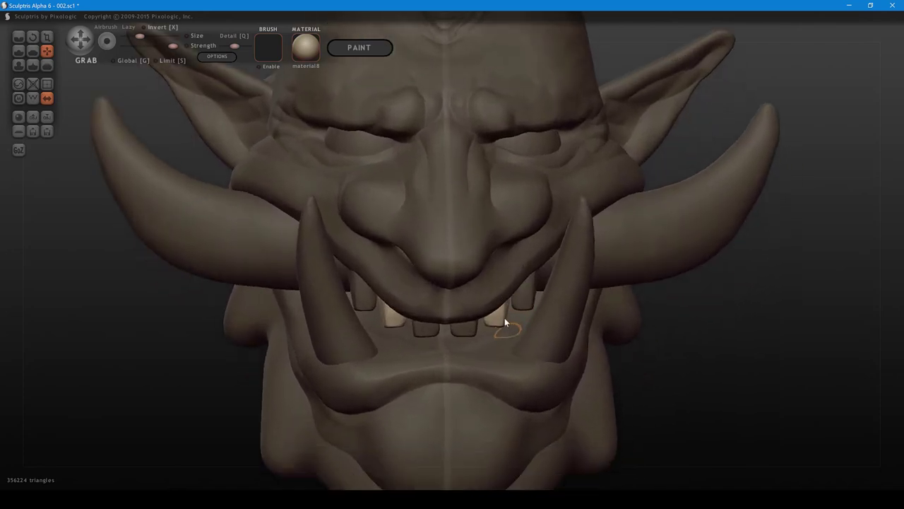
{"action": "key", "text": "5"}
{"action": "scroll", "coordinate": [510, 329], "scroll_direction": "up", "scroll_amount": 3}
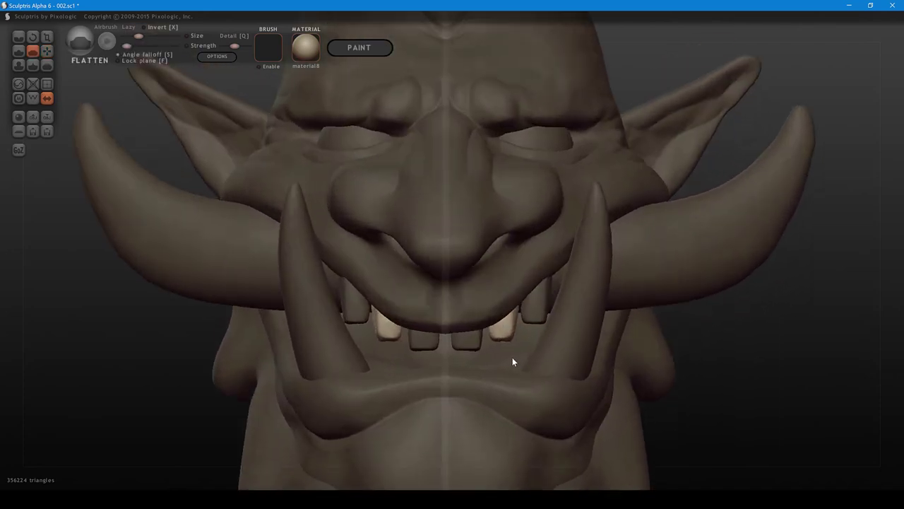
{"action": "right_click_drag", "start_coordinate": [512, 322], "coordinate": [513, 319]}
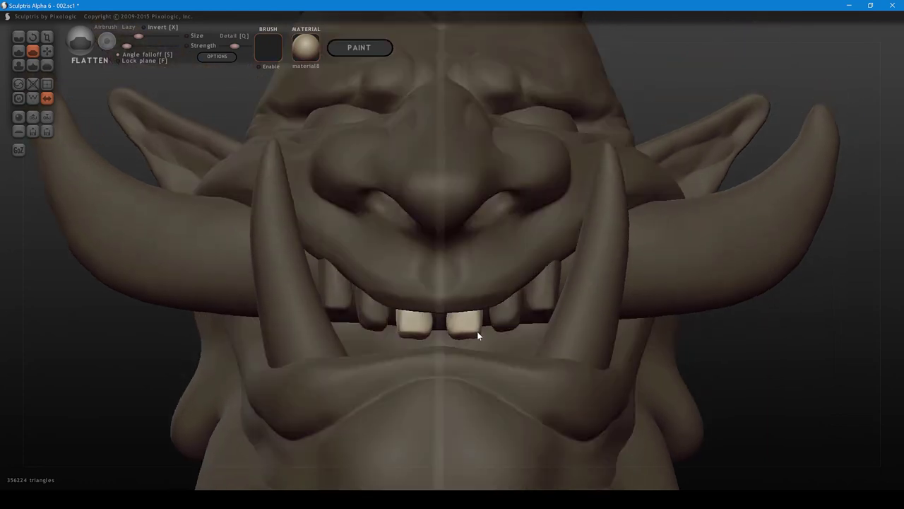
{"action": "mouse_move", "coordinate": [475, 332]}
{"action": "left_mouse_down"}
{"action": "mouse_move", "coordinate": [457, 335]}
{"action": "mouse_move", "coordinate": [478, 331]}
{"action": "left_mouse_up"}
{"action": "middle_click_drag", "start_coordinate": [523, 321], "coordinate": [511, 318]}
{"action": "left_click_drag", "start_coordinate": [511, 317], "coordinate": [524, 307]}
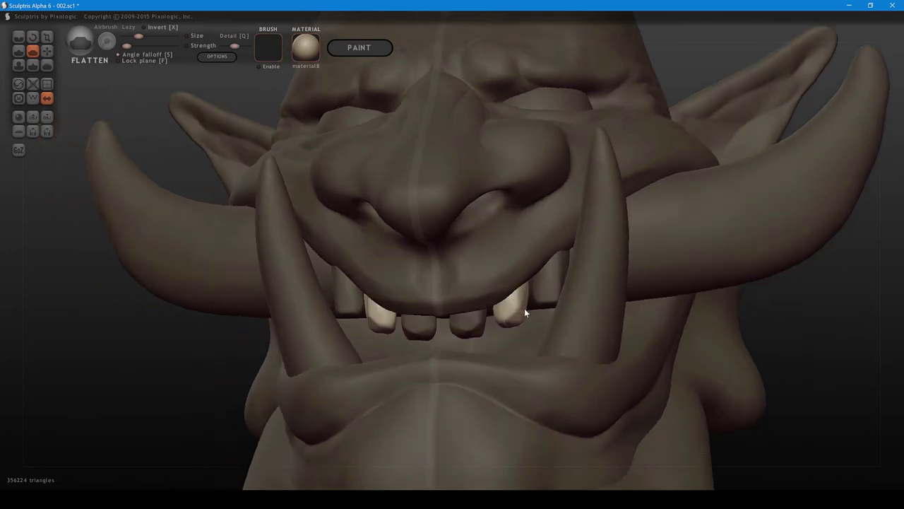
- Flatten the tips of the outermost upper teeth, hiding the lower tusks to reach them
{"action": "left_click", "coordinate": [553, 288]}
{"action": "middle_click_drag", "start_coordinate": [562, 286], "coordinate": [530, 315]}
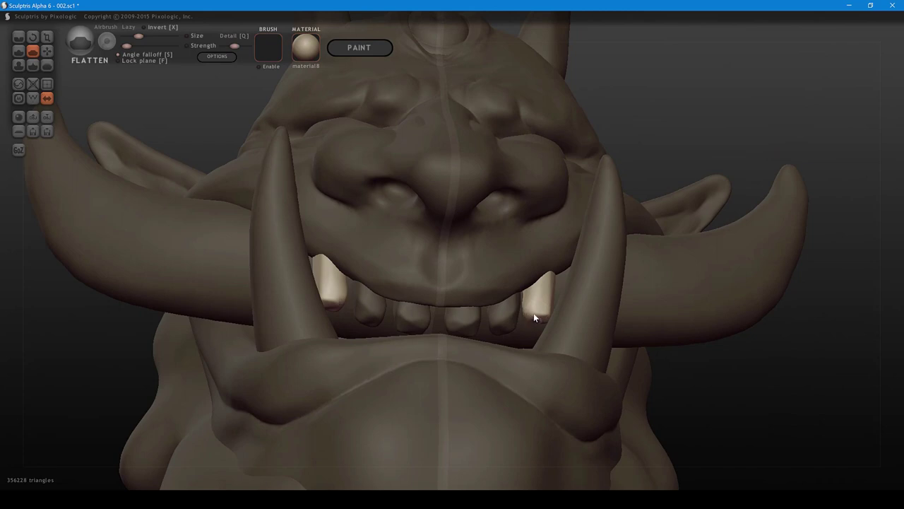
{"action": "left_click_drag", "start_coordinate": [533, 315], "coordinate": [543, 320]}
{"action": "middle_click_drag", "start_coordinate": [544, 321], "coordinate": [543, 329]}
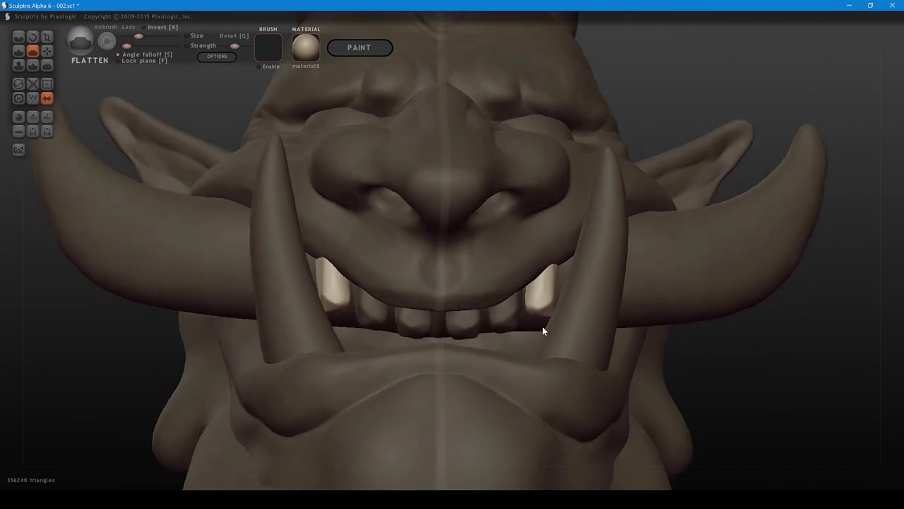
{"action": "mouse_move", "coordinate": [542, 326]}
{"action": "right_mouse_down"}
{"action": "mouse_move", "coordinate": [573, 317]}
{"action": "mouse_move", "coordinate": [549, 309]}
{"action": "right_mouse_up"}
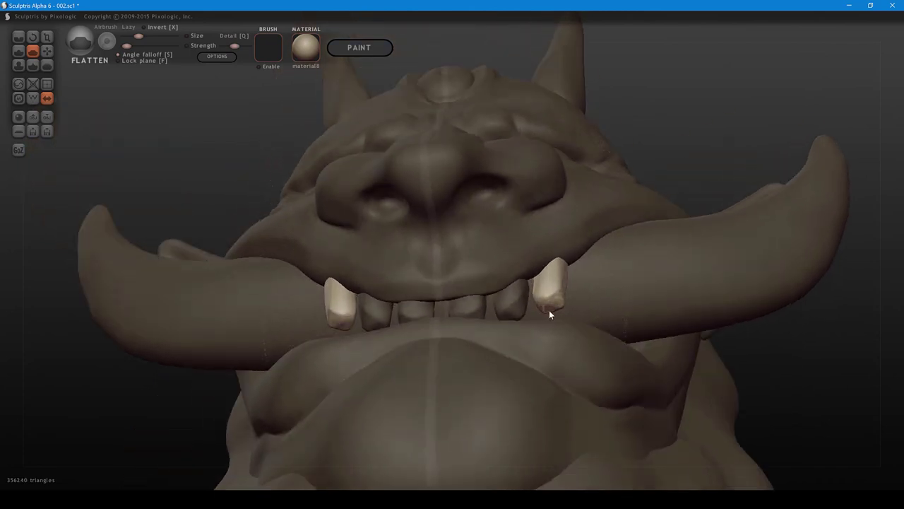
{"action": "left_click_drag", "start_coordinate": [562, 294], "coordinate": [543, 307]}
{"action": "right_click_drag", "start_coordinate": [563, 322], "coordinate": [558, 346]}
{"action": "left_click_drag", "start_coordinate": [555, 304], "coordinate": [546, 307]}
{"action": "right_click_drag", "start_coordinate": [553, 308], "coordinate": [526, 337]}
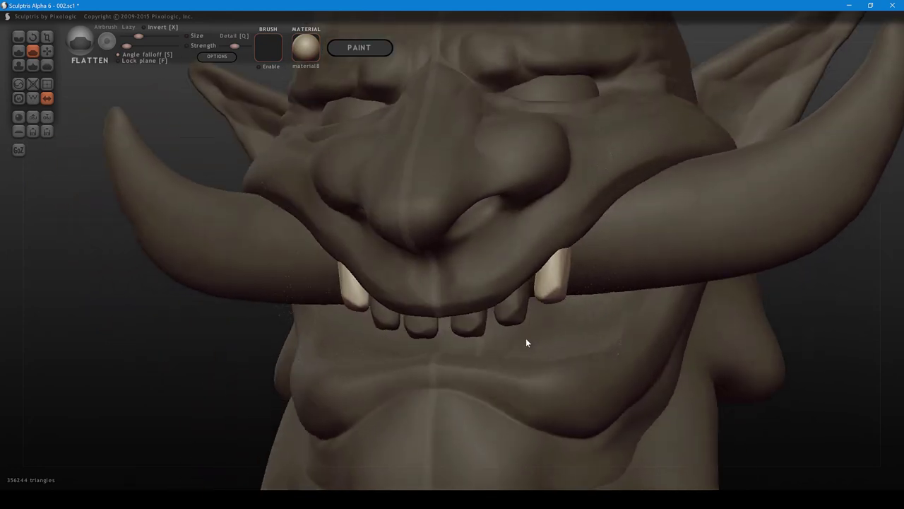
- Flatten the sides of the outermost upper teeth near their tips and unhide the lower tusks
{"action": "left_click_drag", "start_coordinate": [564, 285], "coordinate": [565, 294]}
{"action": "right_click_drag", "start_coordinate": [565, 295], "coordinate": [575, 289]}
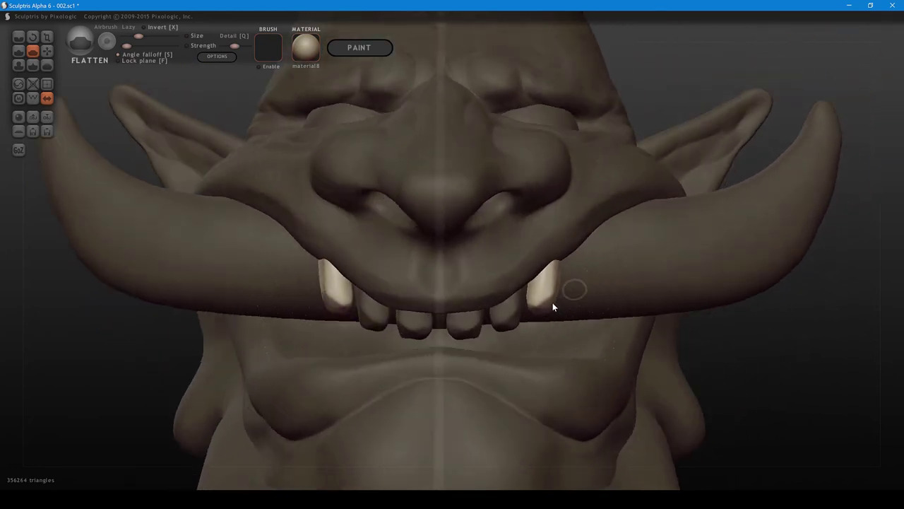
{"action": "left_click_drag", "start_coordinate": [533, 307], "coordinate": [530, 303]}
{"action": "right_click_drag", "start_coordinate": [561, 322], "coordinate": [562, 336]}
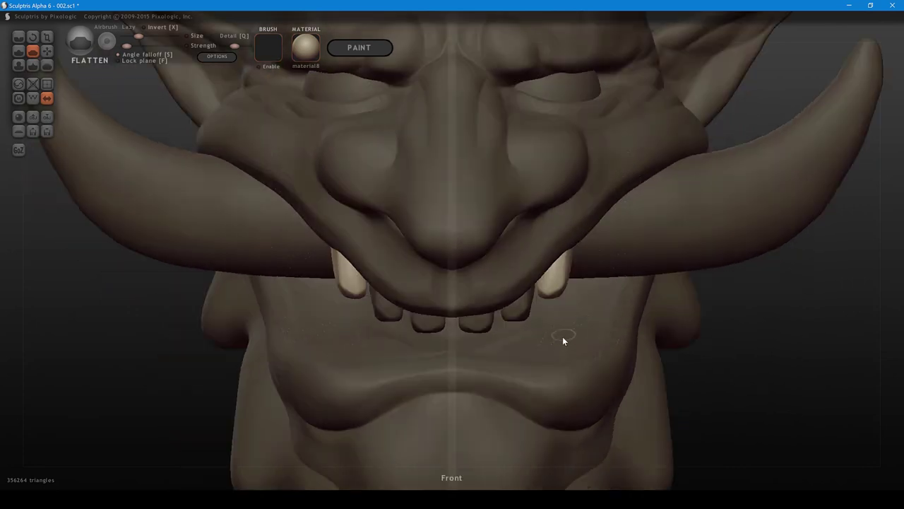
{"action": "scroll", "coordinate": [548, 277], "scroll_direction": "down", "scroll_amount": 3}
{"action": "mouse_move", "coordinate": [538, 273]}
{"action": "middle_mouse_down"}
{"action": "mouse_move", "coordinate": [544, 327]}
{"action": "mouse_move", "coordinate": [537, 284]}
{"action": "middle_mouse_up"}
{"action": "key", "text": "ctrl+h"}
{"action": "scroll", "coordinate": [542, 238], "scroll_direction": "down", "scroll_amount": 5}
{"action": "scroll", "coordinate": [537, 251], "scroll_direction": "up", "scroll_amount": 6}
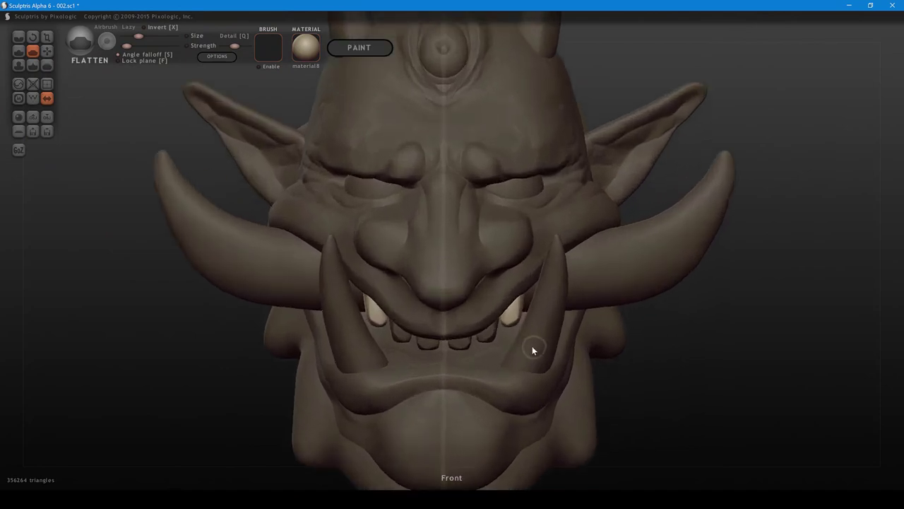
- Duplicate the four middle upper teeth and move the copies down in front of the lower lip
{"action": "left_click", "coordinate": [497, 310]}
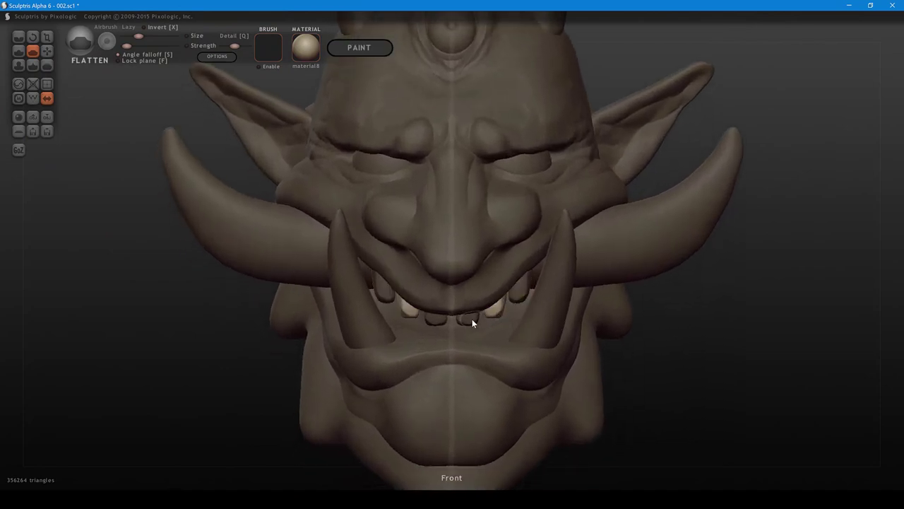
{"action": "left_click", "coordinate": [472, 320], "text": "ctrl"}
{"action": "right_click_drag", "start_coordinate": [528, 330], "coordinate": [496, 309]}
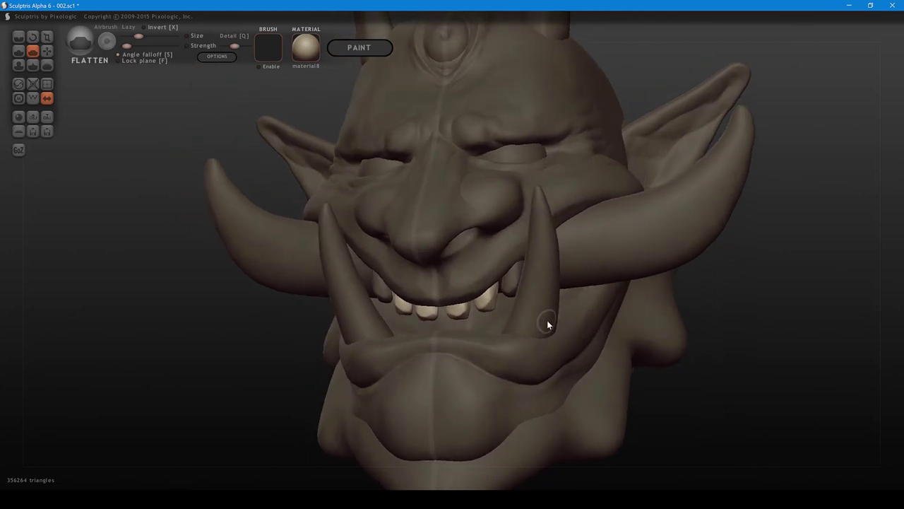
{"action": "key", "text": "Insert"}
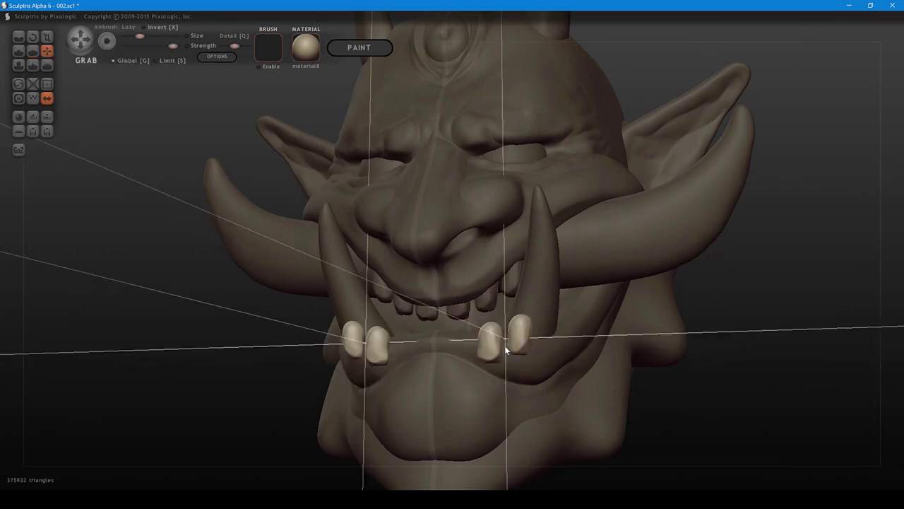
- Rotate the copied teeth upside down so their biting edges point upward, and mirror them
{"action": "right_click_drag", "start_coordinate": [542, 331], "coordinate": [416, 353]}
{"action": "key", "text": "r"}
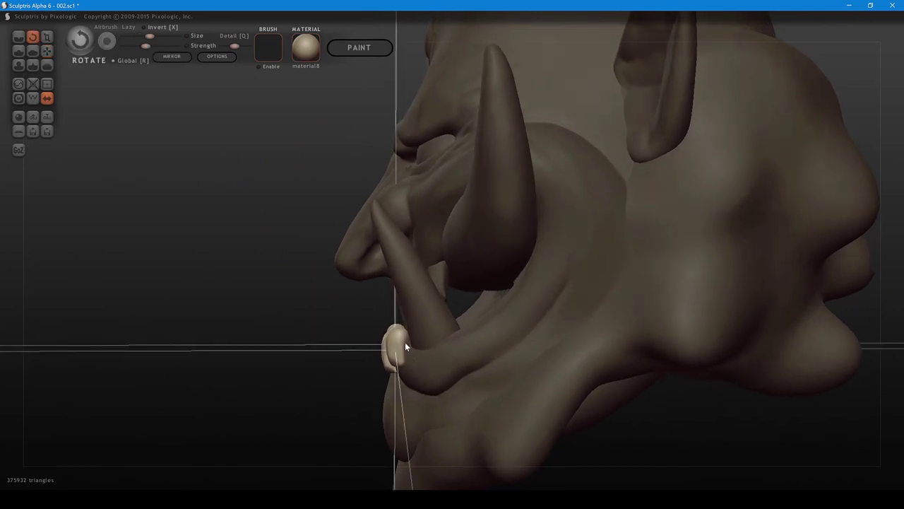
{"action": "left_click_drag", "start_coordinate": [397, 318], "coordinate": [397, 389]}
{"action": "right_click_drag", "start_coordinate": [396, 389], "coordinate": [597, 382]}
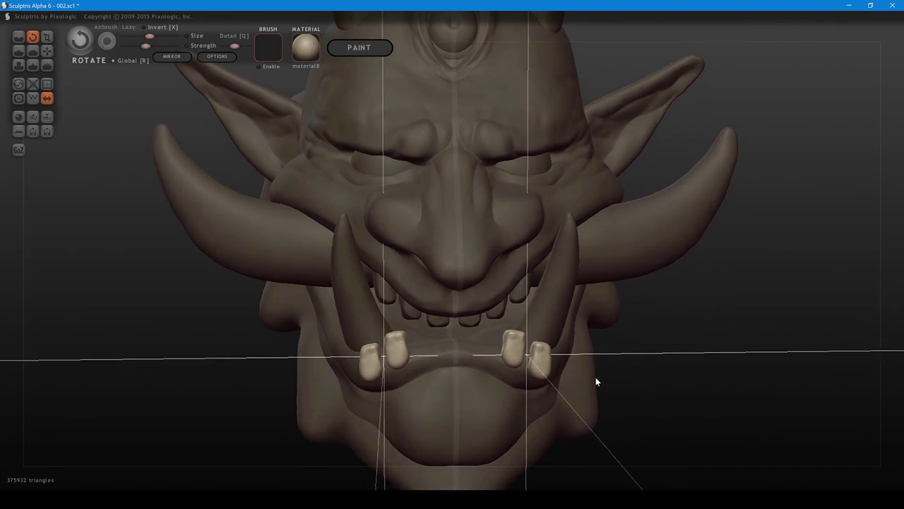
{"action": "mouse_move", "coordinate": [547, 354]}
{"action": "right_mouse_down"}
{"action": "mouse_move", "coordinate": [529, 410]}
{"action": "mouse_move", "coordinate": [541, 330]}
{"action": "mouse_move", "coordinate": [549, 347]}
{"action": "right_mouse_up"}
{"action": "left_click", "coordinate": [172, 56]}
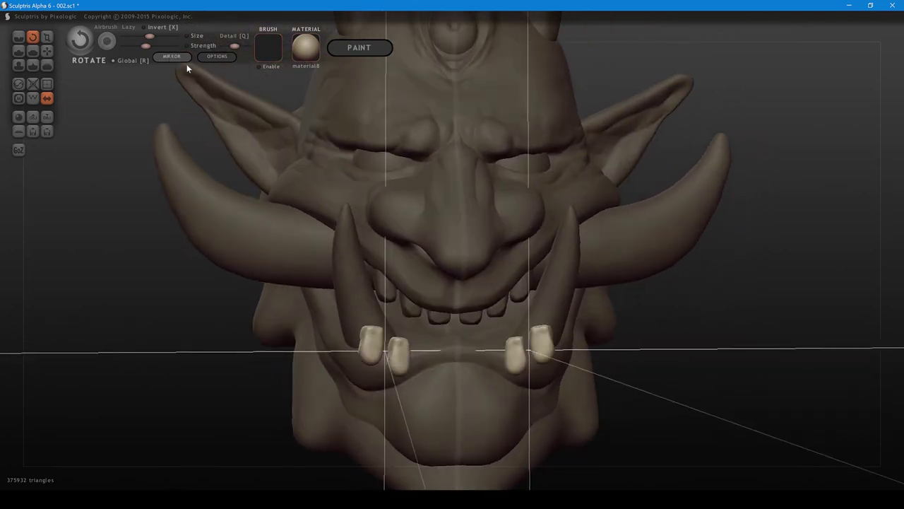
- Flatten the top edges and outer sides of the copied lower teeth
{"action": "mouse_move", "coordinate": [195, 67]}
{"action": "right_mouse_down"}
{"action": "mouse_move", "coordinate": [565, 350]}
{"action": "mouse_move", "coordinate": [556, 396]}
{"action": "mouse_move", "coordinate": [576, 316]}
{"action": "mouse_move", "coordinate": [631, 196]}
{"action": "mouse_move", "coordinate": [681, 183]}
{"action": "mouse_move", "coordinate": [624, 222]}
{"action": "mouse_move", "coordinate": [713, 190]}
{"action": "mouse_move", "coordinate": [652, 256]}
{"action": "mouse_move", "coordinate": [626, 256]}
{"action": "mouse_move", "coordinate": [703, 257]}
{"action": "mouse_move", "coordinate": [690, 269]}
{"action": "mouse_move", "coordinate": [596, 308]}
{"action": "mouse_move", "coordinate": [607, 280]}
{"action": "mouse_move", "coordinate": [601, 295]}
{"action": "mouse_move", "coordinate": [555, 292]}
{"action": "right_mouse_up"}
{"action": "key", "text": "5"}
{"action": "left_click_drag", "start_coordinate": [508, 311], "coordinate": [532, 298]}
{"action": "mouse_move", "coordinate": [534, 299]}
{"action": "right_mouse_down"}
{"action": "mouse_move", "coordinate": [535, 361]}
{"action": "mouse_move", "coordinate": [515, 368]}
{"action": "mouse_move", "coordinate": [537, 329]}
{"action": "mouse_move", "coordinate": [543, 248]}
{"action": "mouse_move", "coordinate": [528, 403]}
{"action": "right_mouse_up"}
{"action": "left_click_drag", "start_coordinate": [567, 310], "coordinate": [569, 325]}
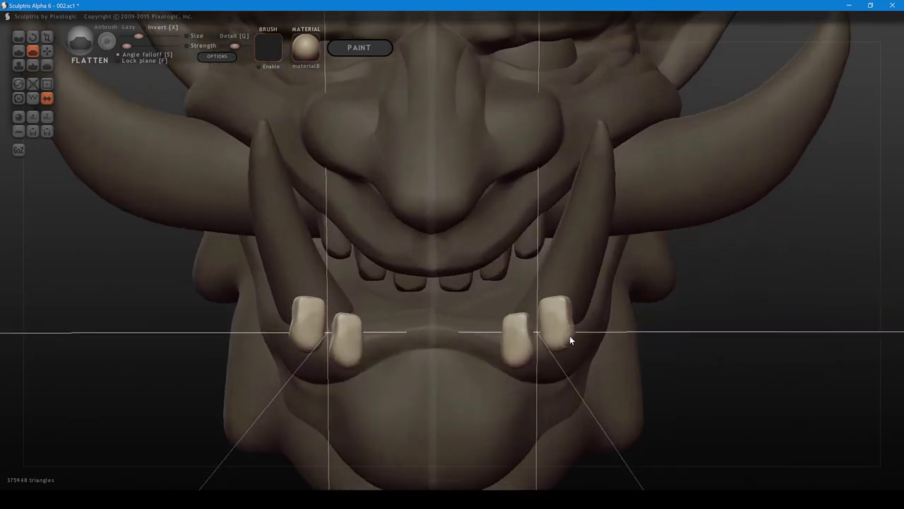
- Hide the lower tusks and move the copied teeth back behind the lower lip
{"action": "right_click_drag", "start_coordinate": [583, 321], "coordinate": [461, 318]}
{"action": "right_click_drag", "start_coordinate": [533, 319], "coordinate": [454, 323]}
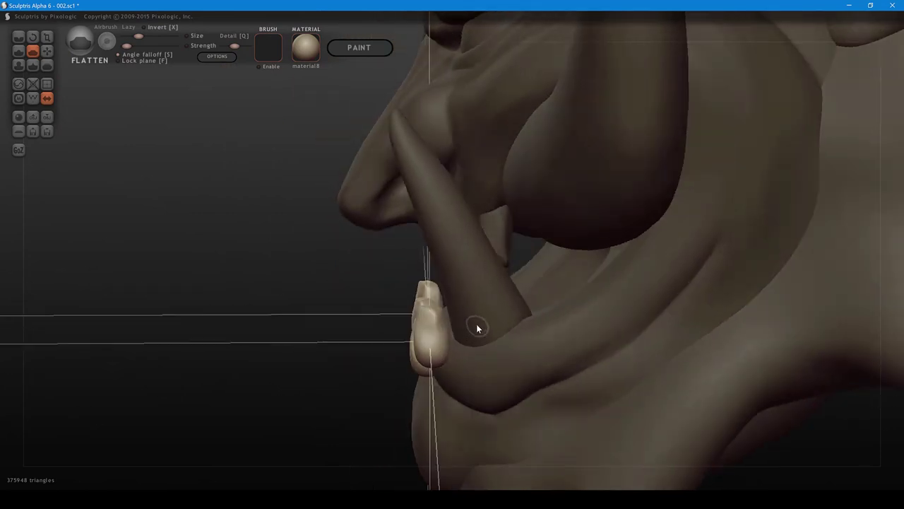
{"action": "key", "text": "6"}
{"action": "key", "text": "h"}
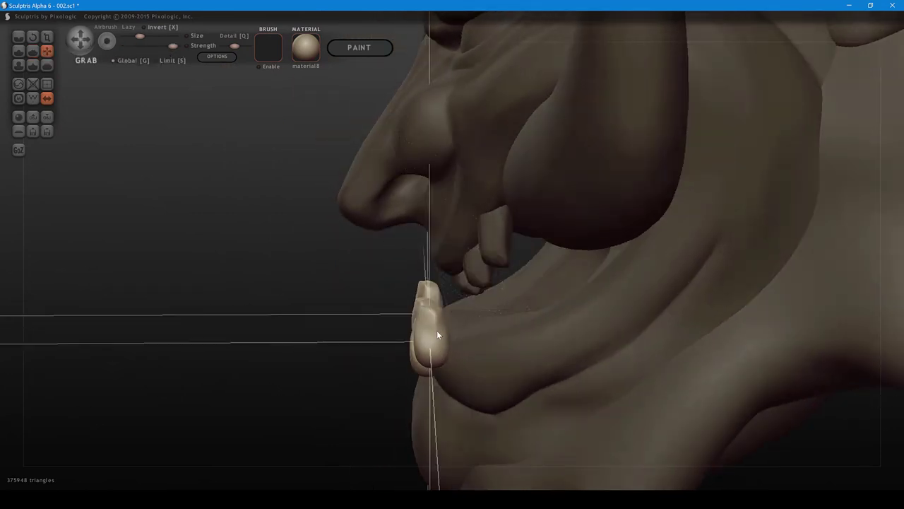
{"action": "left_click_drag", "start_coordinate": [436, 333], "coordinate": [502, 321]}
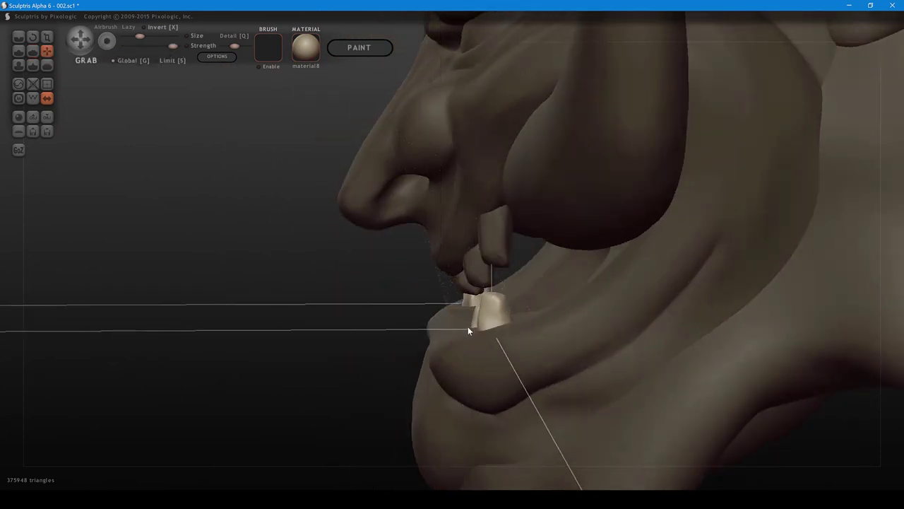
- Rotate the four lower teeth together to follow the curve of the jaw
{"action": "mouse_move", "coordinate": [467, 330]}
{"action": "right_mouse_down"}
{"action": "mouse_move", "coordinate": [589, 337]}
{"action": "mouse_move", "coordinate": [656, 383]}
{"action": "mouse_move", "coordinate": [589, 337]}
{"action": "right_mouse_up"}
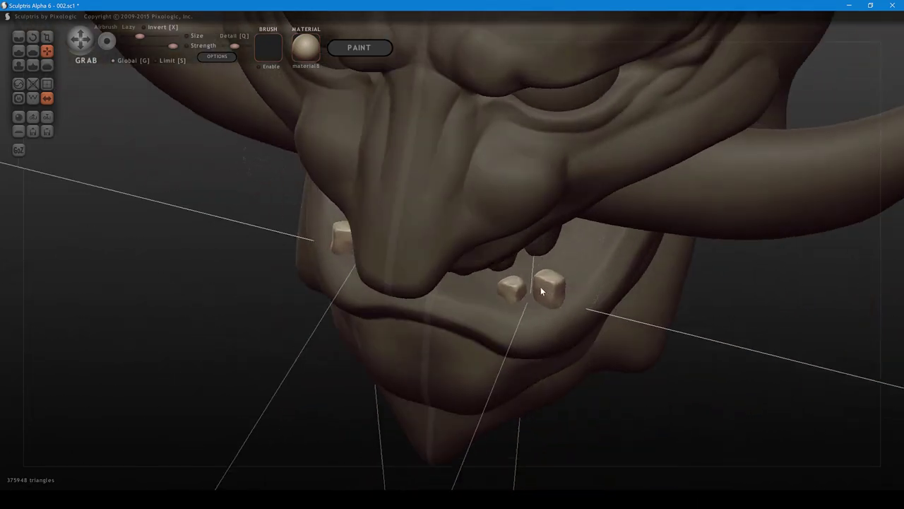
{"action": "mouse_move", "coordinate": [556, 299]}
{"action": "right_mouse_down"}
{"action": "mouse_move", "coordinate": [495, 345]}
{"action": "mouse_move", "coordinate": [537, 325]}
{"action": "mouse_move", "coordinate": [514, 292]}
{"action": "mouse_move", "coordinate": [527, 335]}
{"action": "mouse_move", "coordinate": [534, 317]}
{"action": "mouse_move", "coordinate": [530, 361]}
{"action": "mouse_move", "coordinate": [545, 317]}
{"action": "mouse_move", "coordinate": [626, 229]}
{"action": "mouse_move", "coordinate": [675, 209]}
{"action": "mouse_move", "coordinate": [531, 290]}
{"action": "mouse_move", "coordinate": [519, 347]}
{"action": "mouse_move", "coordinate": [518, 291]}
{"action": "right_mouse_up"}
{"action": "key", "text": "r"}
{"action": "left_click_drag", "start_coordinate": [515, 289], "coordinate": [552, 290]}
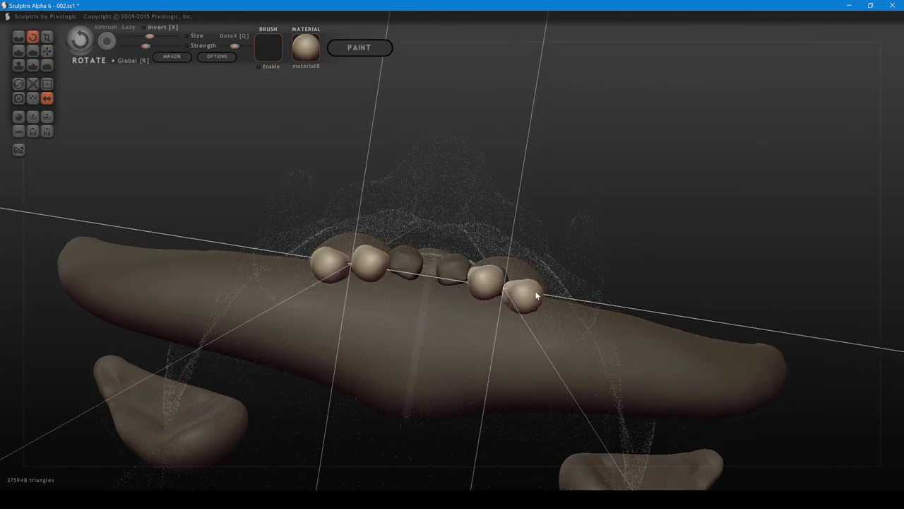
- Select the outer pair of lower teeth and rotate it separately, then do the same for the inner pair
{"action": "left_click", "coordinate": [595, 233], "text": "ctrl"}
{"action": "left_click_drag", "start_coordinate": [594, 233], "coordinate": [620, 249], "text": "ctrl"}
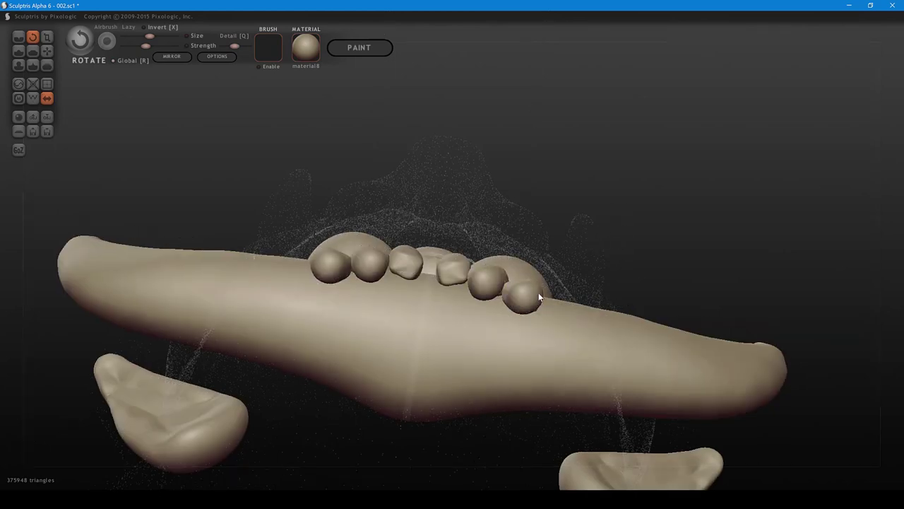
{"action": "left_click", "coordinate": [623, 244], "text": "ctrl"}
{"action": "left_click", "coordinate": [524, 297], "text": "ctrl"}
{"action": "mouse_move", "coordinate": [579, 275]}
{"action": "left_mouse_down"}
{"action": "mouse_move", "coordinate": [544, 278]}
{"action": "mouse_move", "coordinate": [563, 278]}
{"action": "left_mouse_up"}
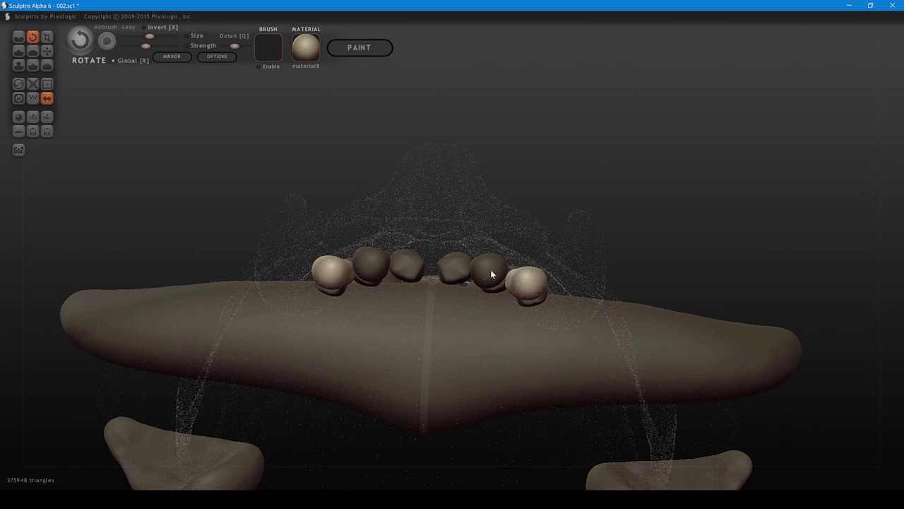
{"action": "left_click", "coordinate": [489, 269], "text": "ctrl"}
{"action": "left_click_drag", "start_coordinate": [490, 269], "coordinate": [571, 310]}
{"action": "right_click_drag", "start_coordinate": [571, 310], "coordinate": [564, 349]}
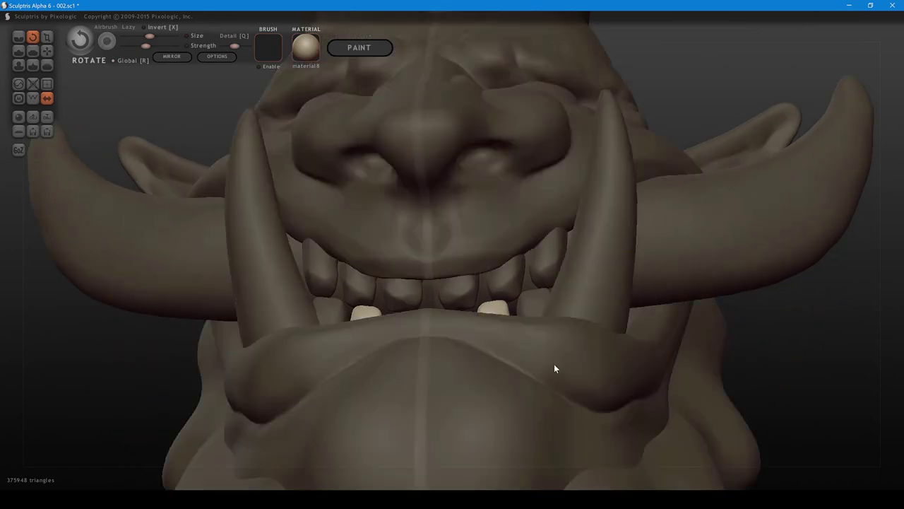
- Move the inner pair of lower teeth closer to the centre of the mouth
{"action": "scroll", "coordinate": [555, 375], "scroll_direction": "down", "scroll_amount": 4}
{"action": "right_click_drag", "start_coordinate": [534, 300], "coordinate": [538, 378]}
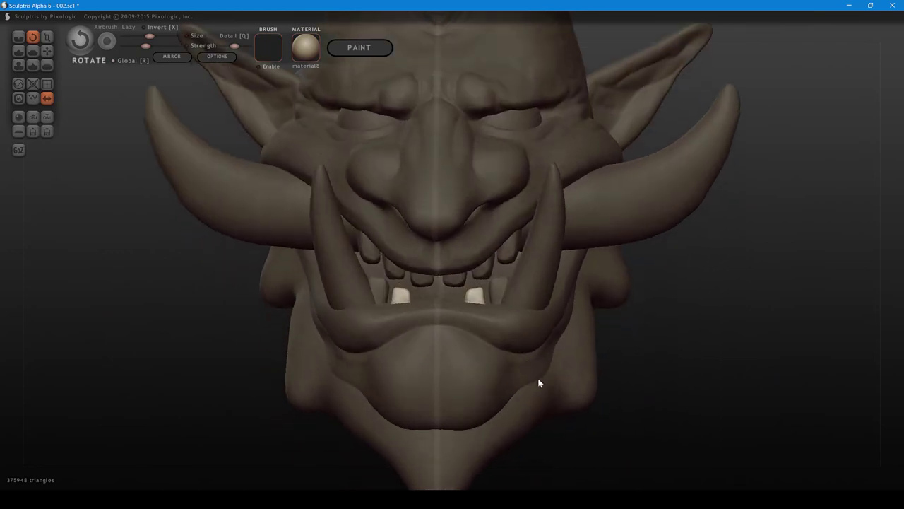
{"action": "middle_click_drag", "start_coordinate": [492, 313], "coordinate": [508, 338]}
{"action": "key", "text": "g"}
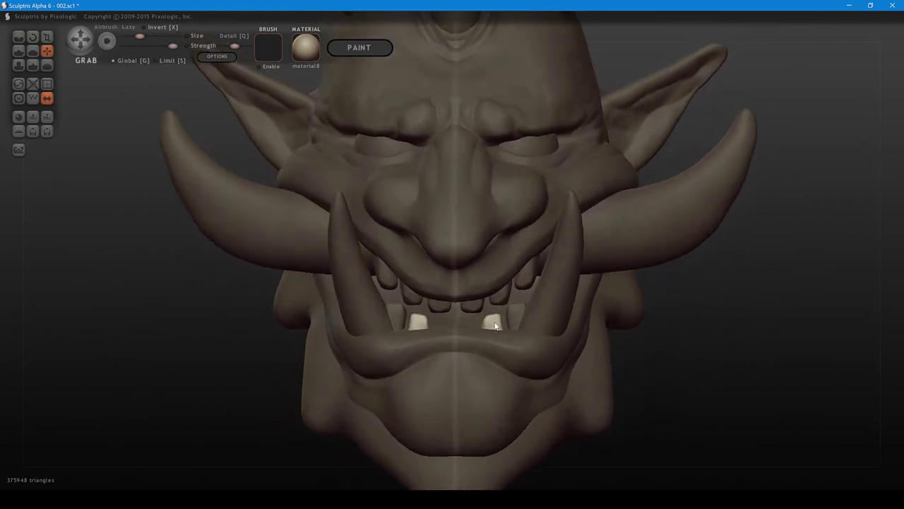
{"action": "mouse_move", "coordinate": [494, 322]}
{"action": "left_mouse_down"}
{"action": "mouse_move", "coordinate": [472, 323]}
{"action": "mouse_move", "coordinate": [512, 318]}
{"action": "mouse_move", "coordinate": [479, 318]}
{"action": "left_mouse_up"}
{"action": "left_click", "coordinate": [475, 322]}
{"action": "key", "text": "g"}
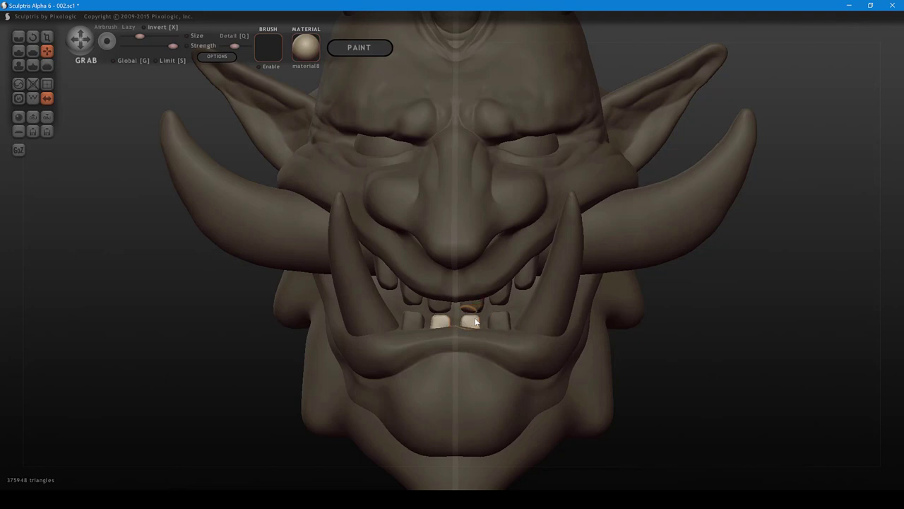
- Select the outer pair of lower teeth and shift it slightly outward and up
{"action": "left_click", "coordinate": [498, 322]}
{"action": "left_click_drag", "start_coordinate": [491, 322], "coordinate": [502, 318]}
{"action": "scroll", "coordinate": [527, 308], "scroll_direction": "down", "scroll_amount": 2}
{"action": "mouse_move", "coordinate": [528, 304]}
{"action": "right_mouse_down"}
{"action": "mouse_move", "coordinate": [518, 325]}
{"action": "mouse_move", "coordinate": [478, 344]}
{"action": "mouse_move", "coordinate": [444, 388]}
{"action": "mouse_move", "coordinate": [457, 358]}
{"action": "right_mouse_up"}
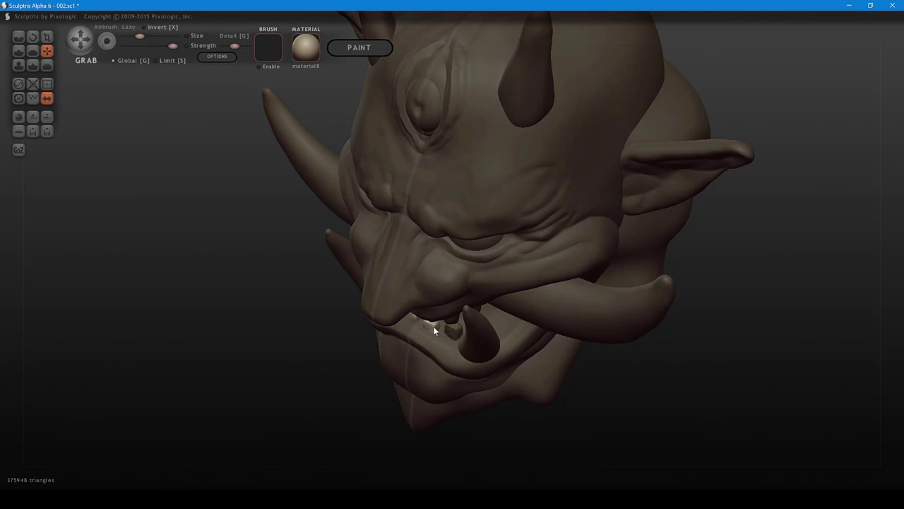
- Select the face mesh, reduce the Crease brush strength, and crease the gum around the bases of the lower teeth
{"action": "left_click", "coordinate": [447, 343]}
{"action": "right_click_drag", "start_coordinate": [447, 343], "coordinate": [432, 342]}
{"action": "key", "text": "1"}
{"action": "key", "text": "space"}
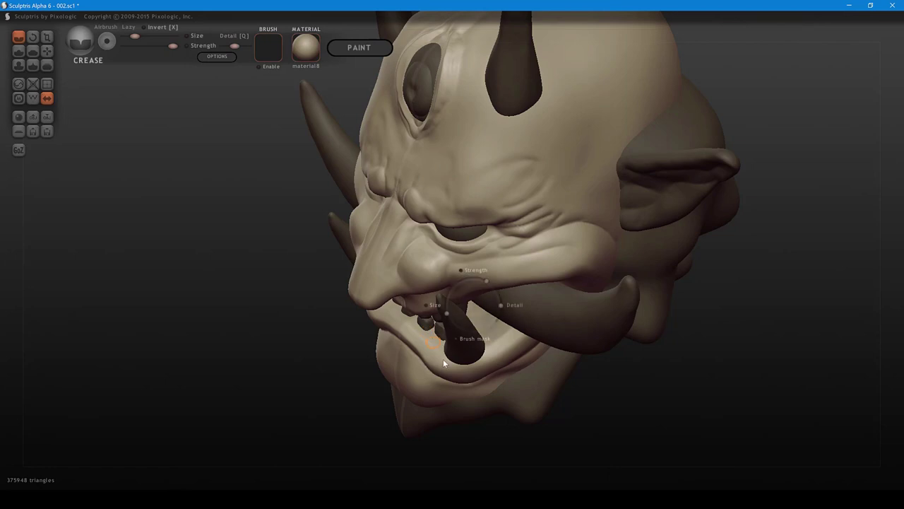
{"action": "mouse_move", "coordinate": [462, 388]}
{"action": "left_mouse_down"}
{"action": "mouse_move", "coordinate": [445, 392]}
{"action": "mouse_move", "coordinate": [428, 365]}
{"action": "left_mouse_up"}
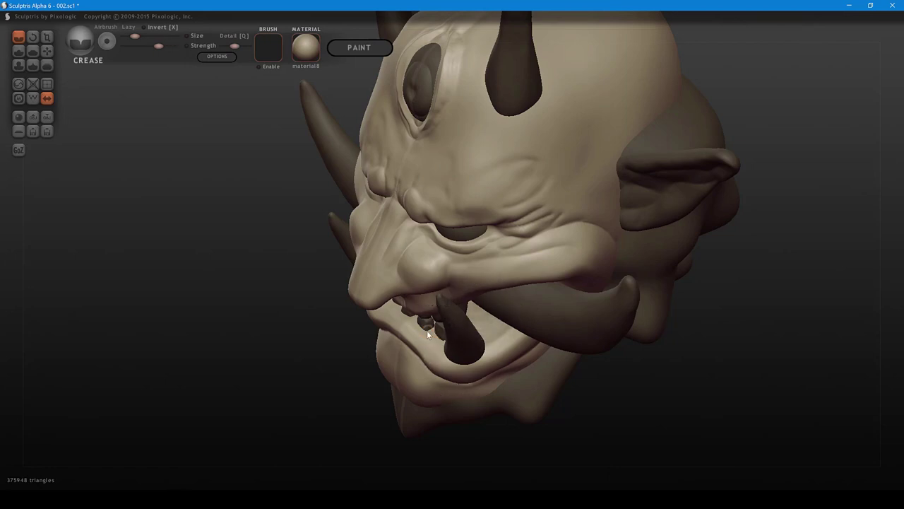
{"action": "left_click", "coordinate": [428, 331]}
{"action": "left_click", "coordinate": [430, 333]}
{"action": "mouse_move", "coordinate": [396, 304]}
{"action": "left_mouse_down"}
{"action": "mouse_move", "coordinate": [441, 349]}
{"action": "mouse_move", "coordinate": [432, 334]}
{"action": "left_mouse_up"}
{"action": "left_click", "coordinate": [431, 335]}
{"action": "left_click", "coordinate": [434, 344]}
{"action": "right_click_drag", "start_coordinate": [457, 361], "coordinate": [433, 344]}
- Try to crease the lower lip around the base of the lower tusk
{"action": "left_click_drag", "start_coordinate": [456, 356], "coordinate": [465, 342]}
{"action": "right_click_drag", "start_coordinate": [468, 351], "coordinate": [502, 333]}
{"action": "left_click_drag", "start_coordinate": [501, 333], "coordinate": [496, 340]}
{"action": "key", "text": "ctrl+z"}
{"action": "key", "text": "ctrl+z"}
{"action": "key", "text": "ctrl+z"}
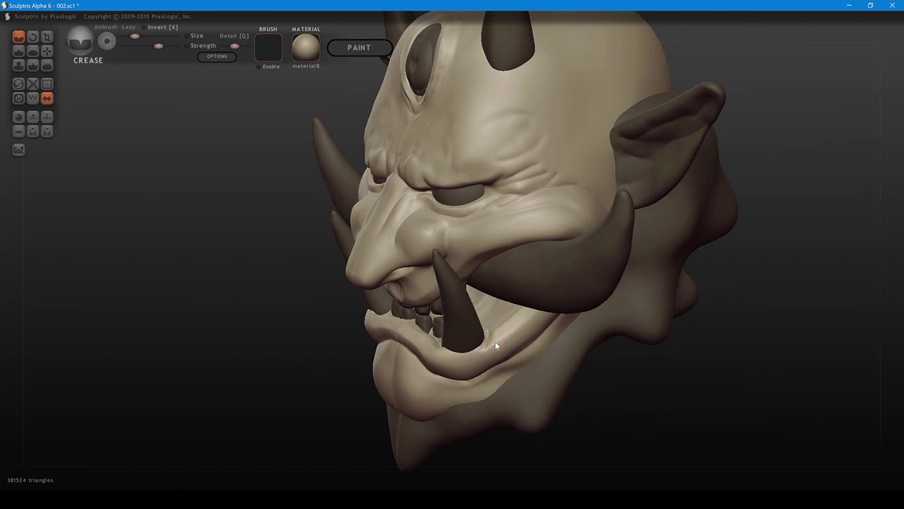
- Reduce the clay Draw brush strength and build up the lower lip around the base of the tusk
{"action": "right_click_drag", "start_coordinate": [492, 345], "coordinate": [481, 362]}
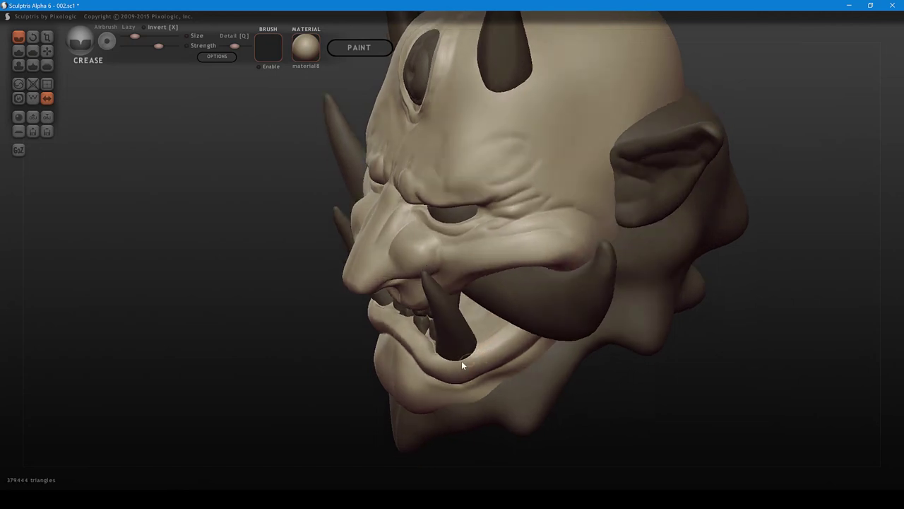
{"action": "key", "text": "d"}
{"action": "key", "text": "space"}
{"action": "left_click_drag", "start_coordinate": [495, 390], "coordinate": [454, 393]}
{"action": "left_click_drag", "start_coordinate": [438, 361], "coordinate": [467, 368]}
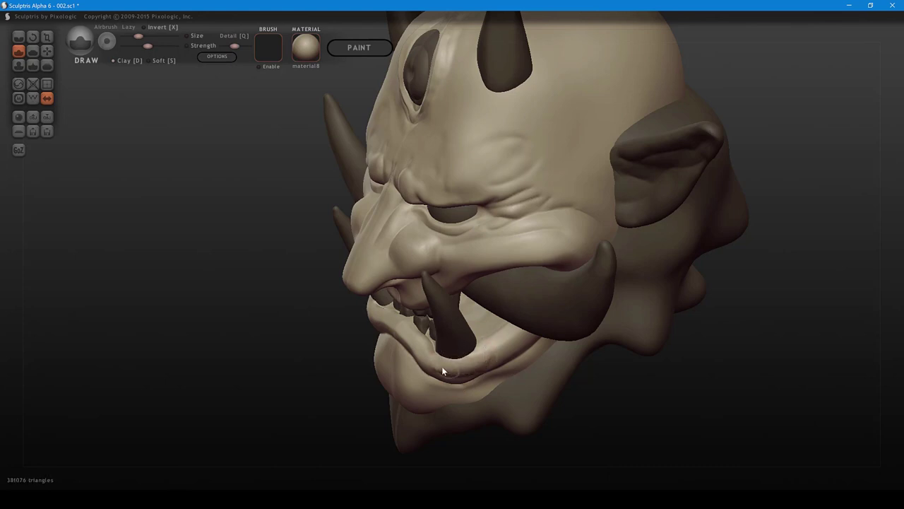
- Crease the gum between the outer lower tooth and the base of the tusk
{"action": "mouse_move", "coordinate": [479, 367]}
{"action": "middle_mouse_down"}
{"action": "mouse_move", "coordinate": [497, 381]}
{"action": "mouse_move", "coordinate": [527, 361]}
{"action": "mouse_move", "coordinate": [485, 379]}
{"action": "middle_mouse_up"}
{"action": "right_click_drag", "start_coordinate": [486, 383], "coordinate": [456, 359]}
{"action": "key", "text": "c"}
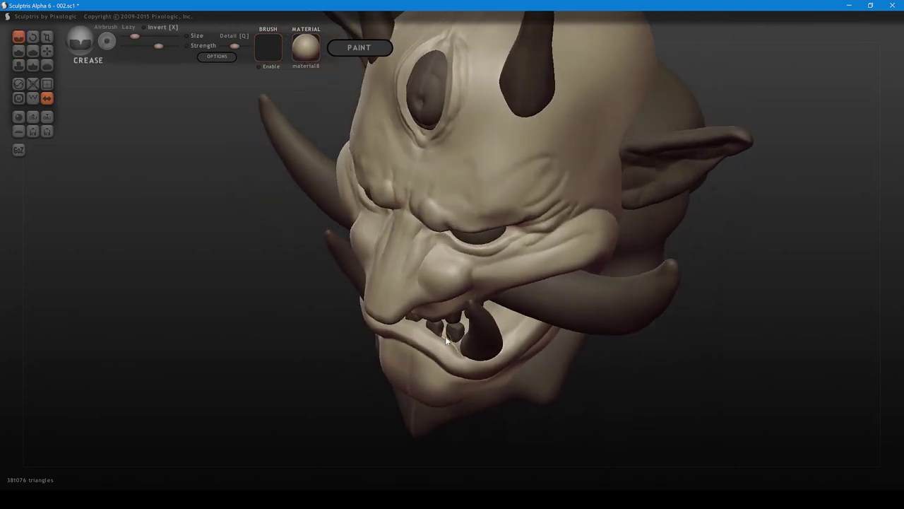
{"action": "mouse_move", "coordinate": [443, 337]}
{"action": "left_mouse_down"}
{"action": "mouse_move", "coordinate": [421, 321]}
{"action": "mouse_move", "coordinate": [457, 345]}
{"action": "mouse_move", "coordinate": [448, 336]}
{"action": "left_mouse_up"}
{"action": "mouse_move", "coordinate": [453, 342]}
{"action": "right_mouse_down"}
{"action": "mouse_move", "coordinate": [464, 339]}
{"action": "mouse_move", "coordinate": [456, 341]}
{"action": "right_mouse_up"}
{"action": "mouse_move", "coordinate": [455, 343]}
{"action": "left_mouse_down"}
{"action": "mouse_move", "coordinate": [459, 351]}
{"action": "mouse_move", "coordinate": [436, 328]}
{"action": "mouse_move", "coordinate": [463, 352]}
{"action": "left_mouse_up"}
{"action": "key", "text": "d"}
{"action": "key", "text": "1"}
{"action": "key", "text": "shift+h"}
- Deselect the face mesh in front view and save the sculpt as 003.sc1
{"action": "middle_click_drag", "start_coordinate": [472, 359], "coordinate": [490, 328]}
{"action": "mouse_move", "coordinate": [488, 327]}
{"action": "right_mouse_down"}
{"action": "mouse_move", "coordinate": [523, 274]}
{"action": "mouse_move", "coordinate": [510, 222]}
{"action": "mouse_move", "coordinate": [454, 244]}
{"action": "mouse_move", "coordinate": [468, 291]}
{"action": "mouse_move", "coordinate": [510, 291]}
{"action": "mouse_move", "coordinate": [523, 257]}
{"action": "right_mouse_up"}
{"action": "middle_click_drag", "start_coordinate": [529, 238], "coordinate": [517, 299]}
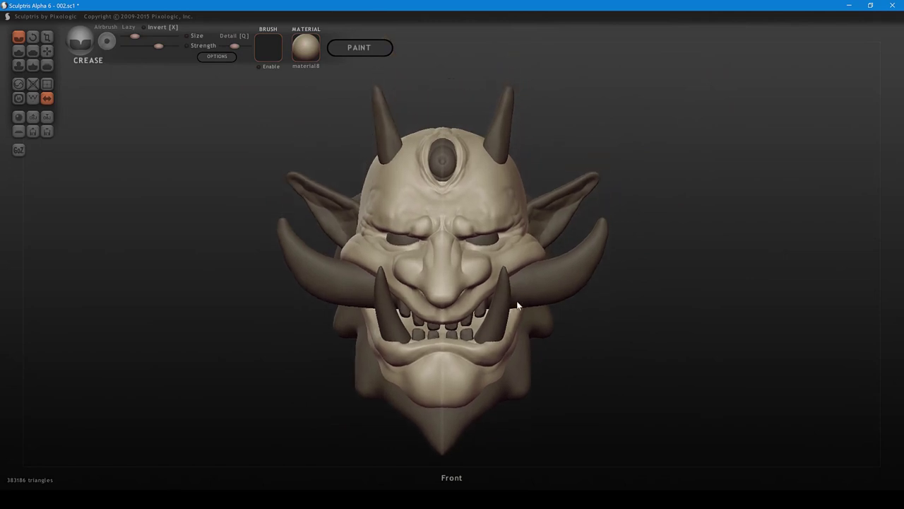
{"action": "mouse_move", "coordinate": [545, 261]}
{"action": "middle_mouse_down"}
{"action": "mouse_move", "coordinate": [582, 279]}
{"action": "mouse_move", "coordinate": [544, 258]}
{"action": "middle_mouse_up"}
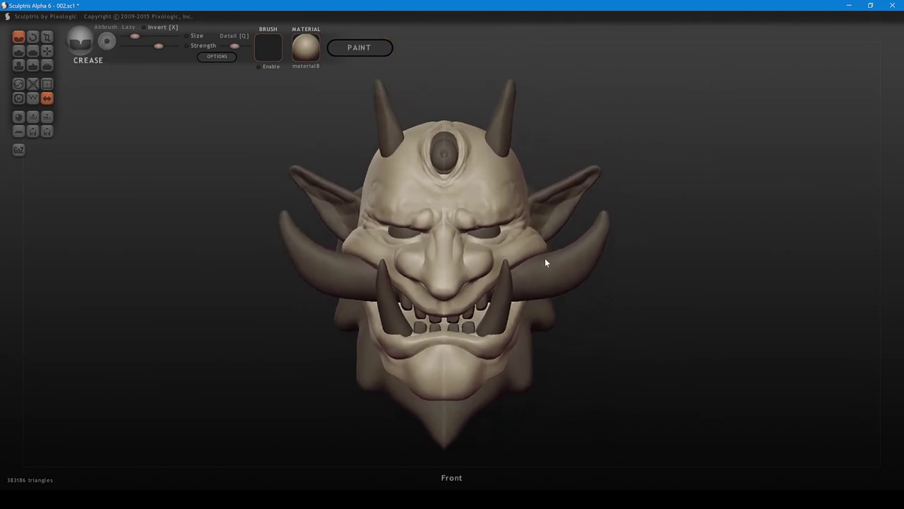
{"action": "left_click", "coordinate": [647, 298]}
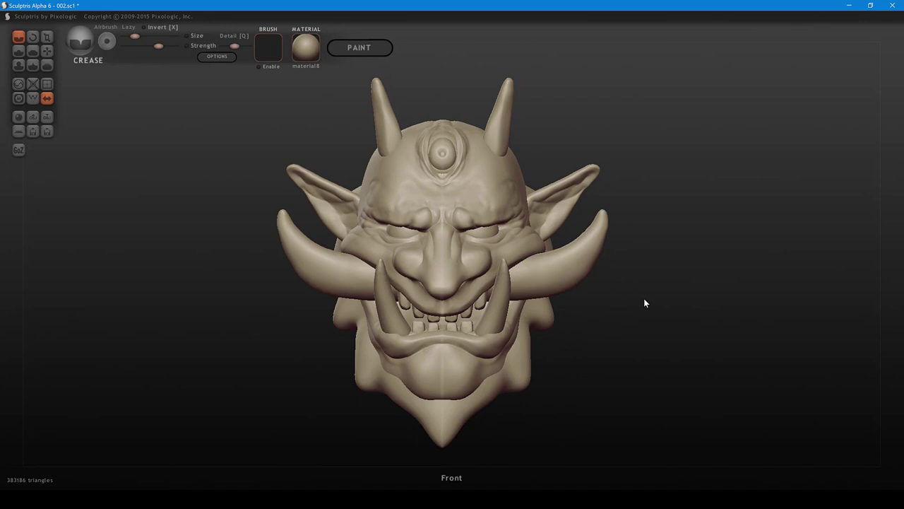
{"action": "mouse_move", "coordinate": [664, 186]}
{"action": "left_mouse_down"}
{"action": "mouse_move", "coordinate": [650, 211]}
{"action": "mouse_move", "coordinate": [664, 204]}
{"action": "mouse_move", "coordinate": [665, 186]}
{"action": "left_mouse_up"}
{"action": "scroll", "coordinate": [668, 207], "scroll_direction": "up", "scroll_amount": 4}
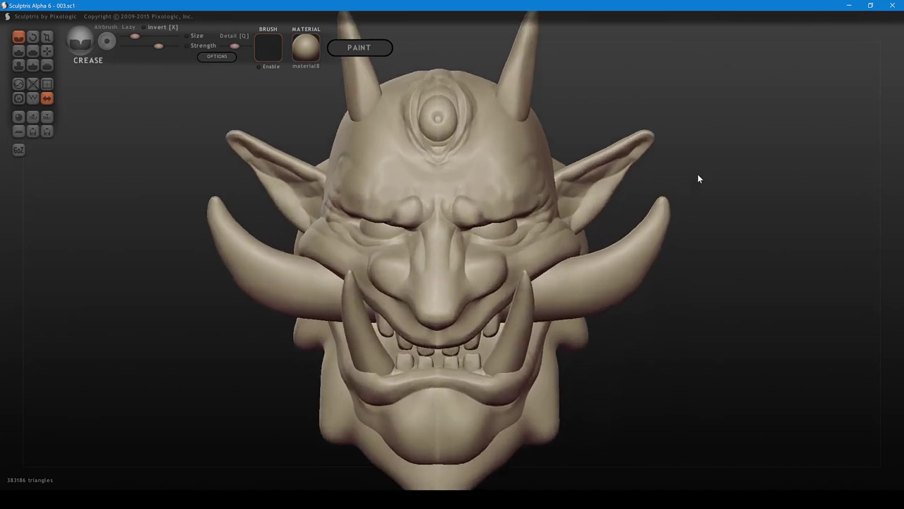
{"action": "middle_click_drag", "start_coordinate": [697, 174], "coordinate": [669, 214]}
{"action": "left_click_drag", "start_coordinate": [669, 214], "coordinate": [642, 234]}
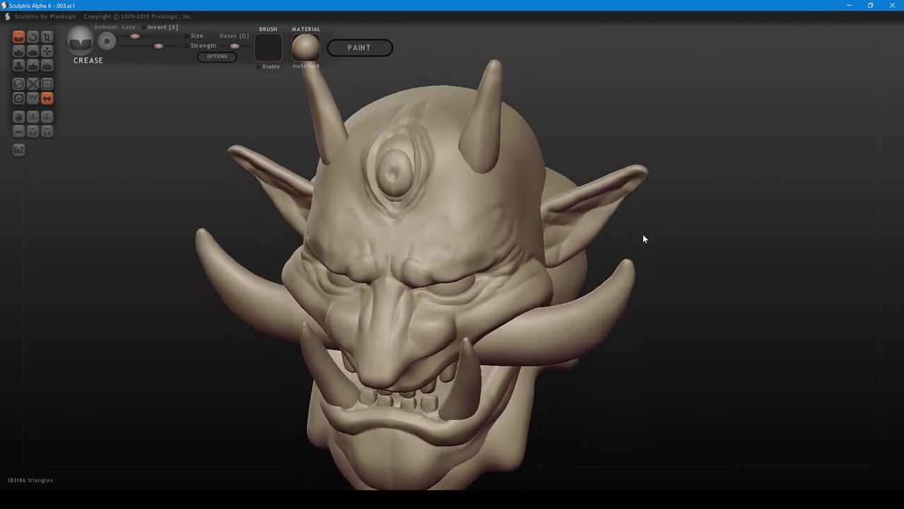
- Try to crease a wavy line across the forehead above the brow
{"action": "key", "text": "space"}
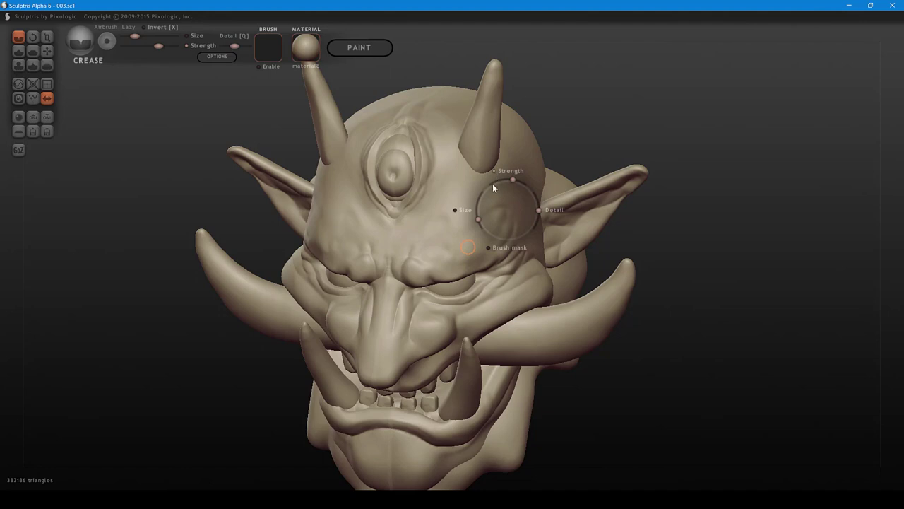
{"action": "mouse_move", "coordinate": [451, 238]}
{"action": "right_mouse_down"}
{"action": "mouse_move", "coordinate": [476, 230]}
{"action": "mouse_move", "coordinate": [452, 234]}
{"action": "right_mouse_up"}
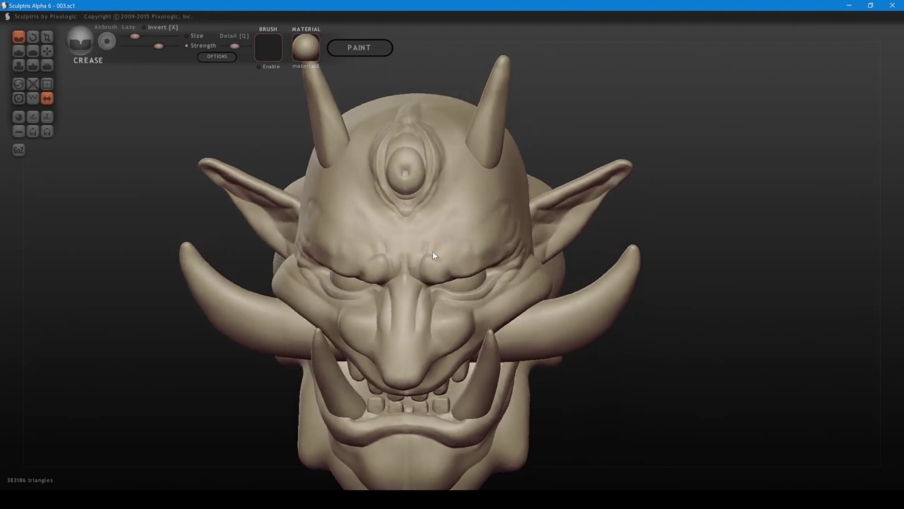
{"action": "mouse_move", "coordinate": [460, 241]}
{"action": "left_mouse_down"}
{"action": "mouse_move", "coordinate": [498, 216]}
{"action": "mouse_move", "coordinate": [495, 224]}
{"action": "left_mouse_up"}
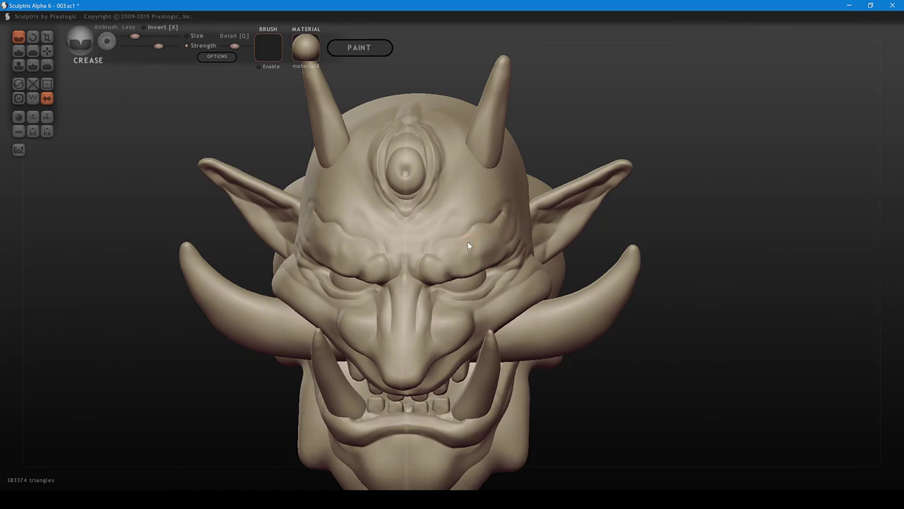
{"action": "key", "text": "ctrl+z"}
- Increase the Crease brush strength and make another trial groove above the brow, undoing that stroke
{"action": "key", "text": "space"}
{"action": "left_click_drag", "start_coordinate": [476, 245], "coordinate": [500, 246]}
{"action": "left_click_drag", "start_coordinate": [441, 252], "coordinate": [500, 216]}
{"action": "key", "text": "ctrl+z"}
- Try to build up a chain of rounded lumps above the brow with the clay Draw brush
{"action": "middle_click_drag", "start_coordinate": [456, 238], "coordinate": [449, 262]}
{"action": "scroll", "coordinate": [458, 255], "scroll_direction": "up", "scroll_amount": 1}
{"action": "scroll", "coordinate": [459, 255], "scroll_direction": "up", "scroll_amount": 1}
{"action": "key", "text": "d"}
{"action": "key", "text": "space"}
{"action": "left_click", "coordinate": [486, 188]}
{"action": "scroll", "coordinate": [442, 265], "scroll_direction": "up", "scroll_amount": 1, "text": "shift"}
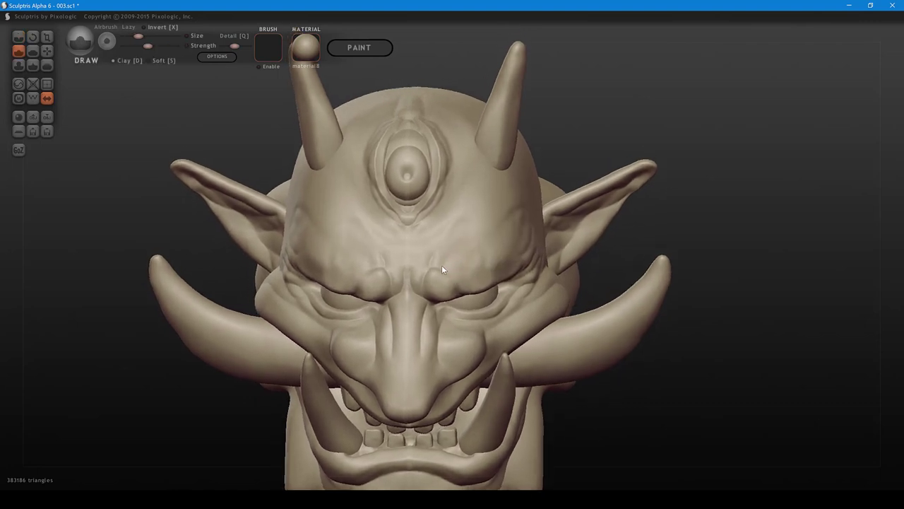
{"action": "mouse_move", "coordinate": [442, 266]}
{"action": "left_mouse_down"}
{"action": "mouse_move", "coordinate": [472, 263]}
{"action": "mouse_move", "coordinate": [485, 226]}
{"action": "mouse_move", "coordinate": [476, 236]}
{"action": "left_mouse_up"}
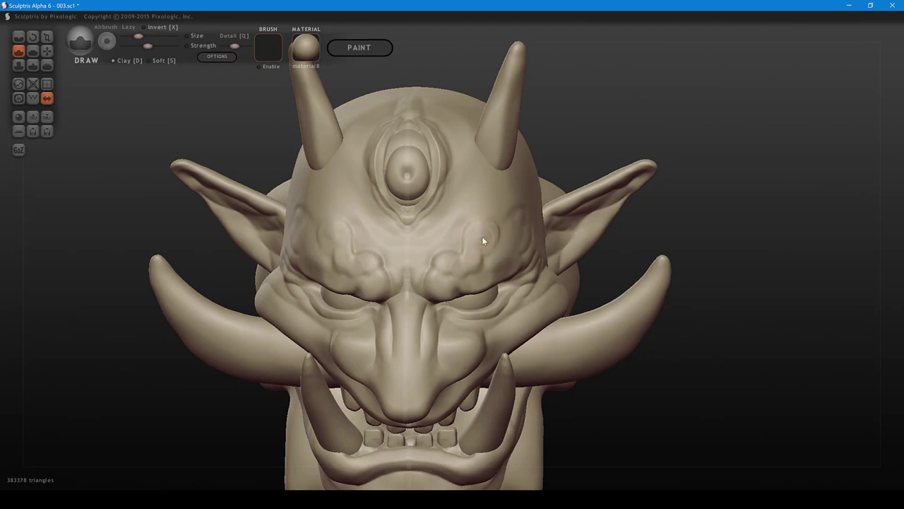
{"action": "middle_click_drag", "start_coordinate": [482, 236], "coordinate": [457, 251]}
- Undo the trial brow lumps and build up raised, cloud-shaped eyebrows toward the temples with a stronger clay Draw brush
{"action": "key", "text": "space"}
{"action": "left_click_drag", "start_coordinate": [464, 274], "coordinate": [498, 277]}
{"action": "left_click_drag", "start_coordinate": [452, 238], "coordinate": [467, 238]}
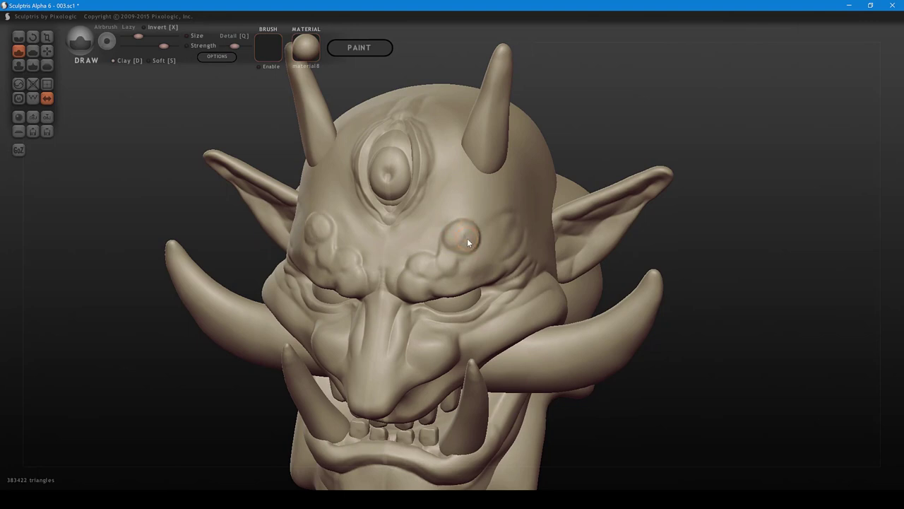
{"action": "key", "text": "ctrl+z"}
{"action": "key", "text": "ctrl+z"}
{"action": "key", "text": "ctrl+z"}
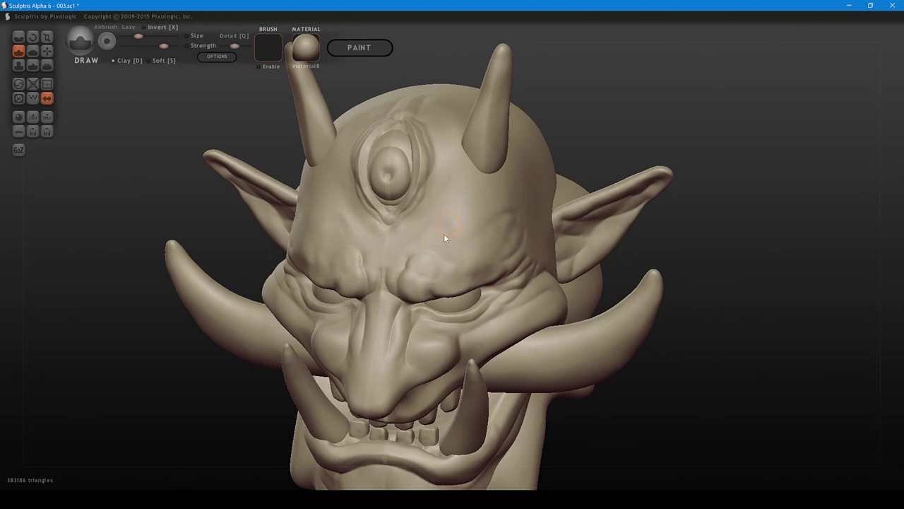
{"action": "mouse_move", "coordinate": [426, 265]}
{"action": "left_mouse_down"}
{"action": "mouse_move", "coordinate": [453, 241]}
{"action": "mouse_move", "coordinate": [451, 250]}
{"action": "mouse_move", "coordinate": [476, 260]}
{"action": "mouse_move", "coordinate": [489, 238]}
{"action": "mouse_move", "coordinate": [512, 240]}
{"action": "mouse_move", "coordinate": [512, 199]}
{"action": "left_mouse_up"}
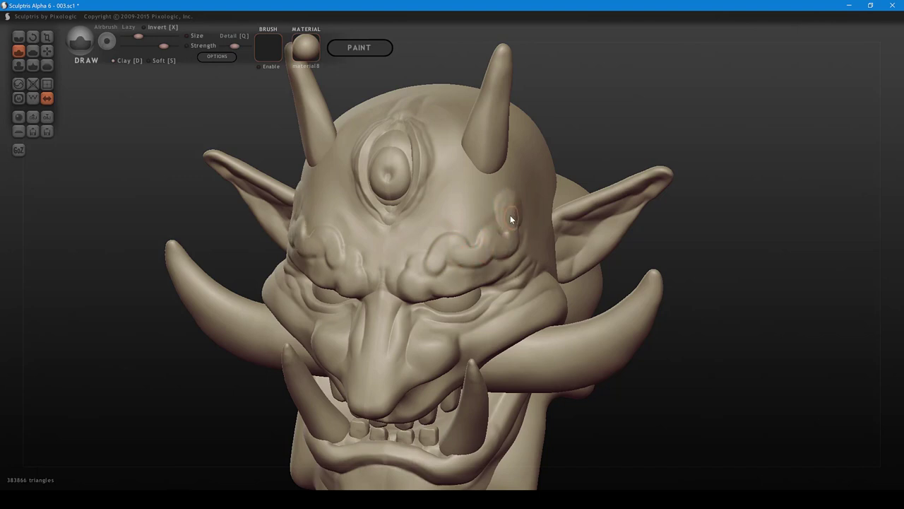
{"action": "middle_click_drag", "start_coordinate": [515, 222], "coordinate": [499, 217]}
{"action": "left_click_drag", "start_coordinate": [502, 212], "coordinate": [518, 198]}
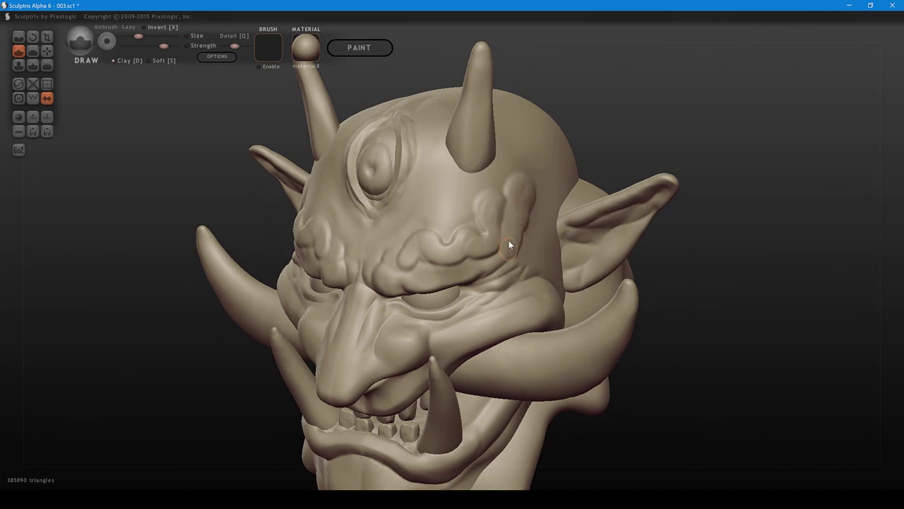
- Add round bumps along the inner ends and upper edge of the cloud-shaped eyebrows
{"action": "middle_click_drag", "start_coordinate": [509, 240], "coordinate": [592, 244]}
{"action": "left_click", "coordinate": [438, 252]}
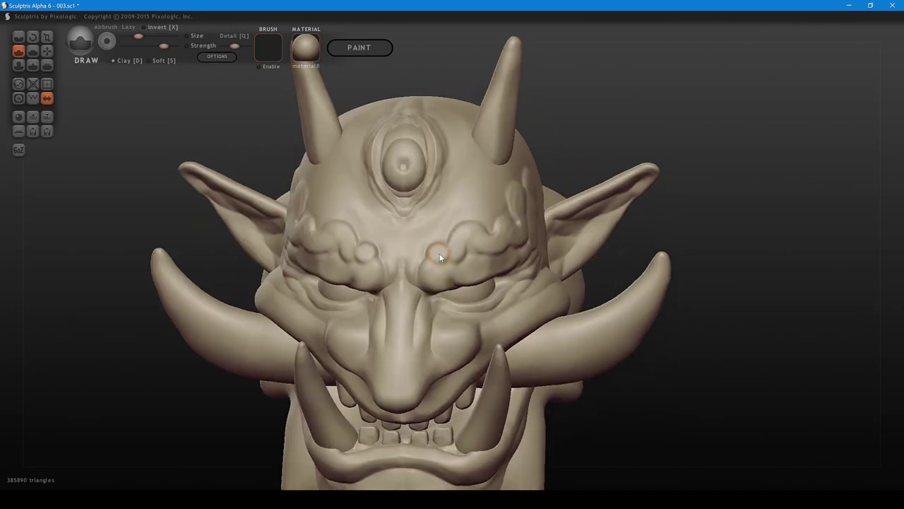
{"action": "left_click", "coordinate": [434, 276]}
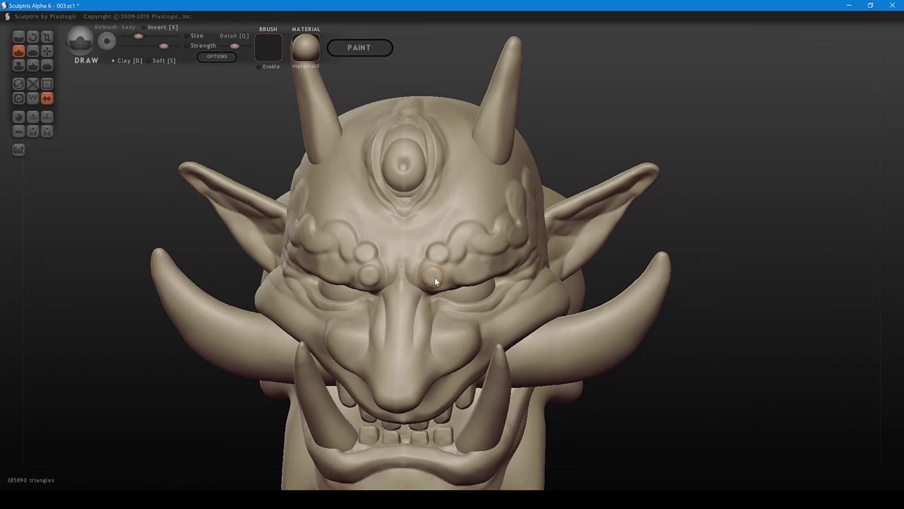
{"action": "left_click", "coordinate": [452, 225]}
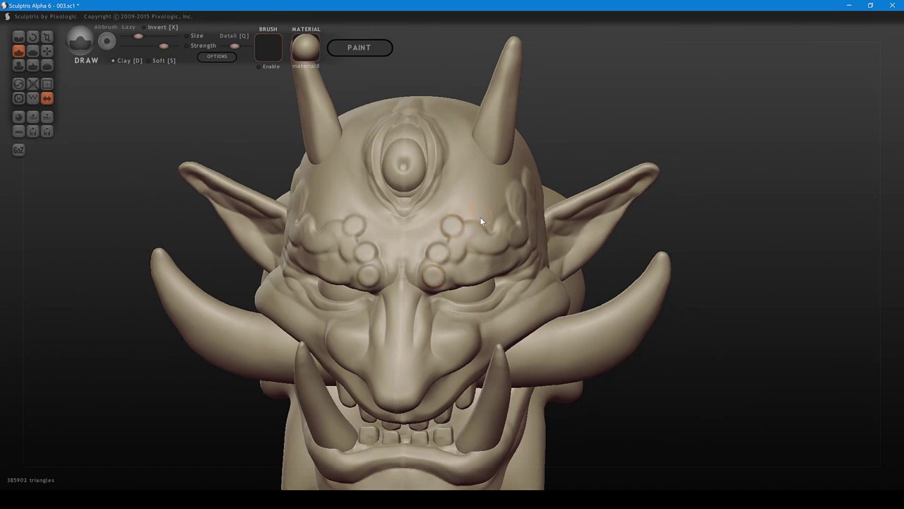
{"action": "left_click", "coordinate": [484, 219]}
- Flatten the tops of the round bumps and the raised eyebrow shapes with the Flatten brush
{"action": "key", "text": "5"}
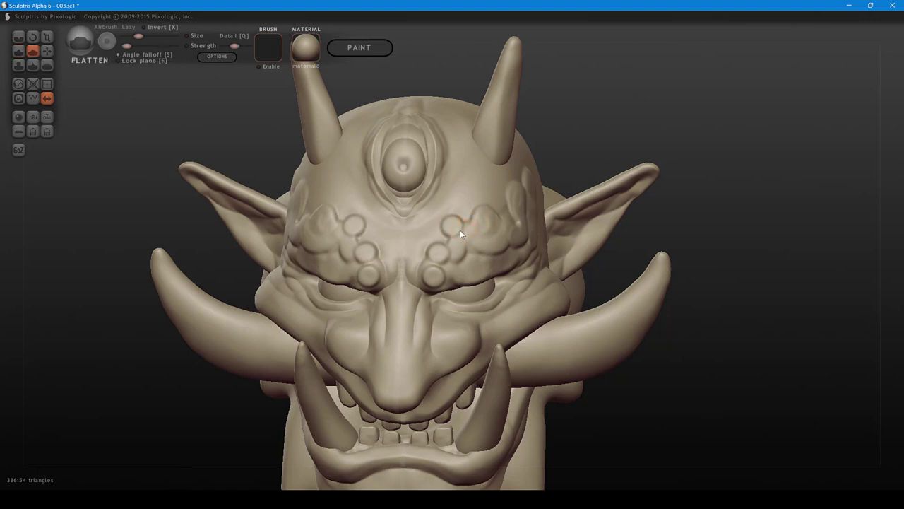
{"action": "left_click_drag", "start_coordinate": [456, 226], "coordinate": [429, 284]}
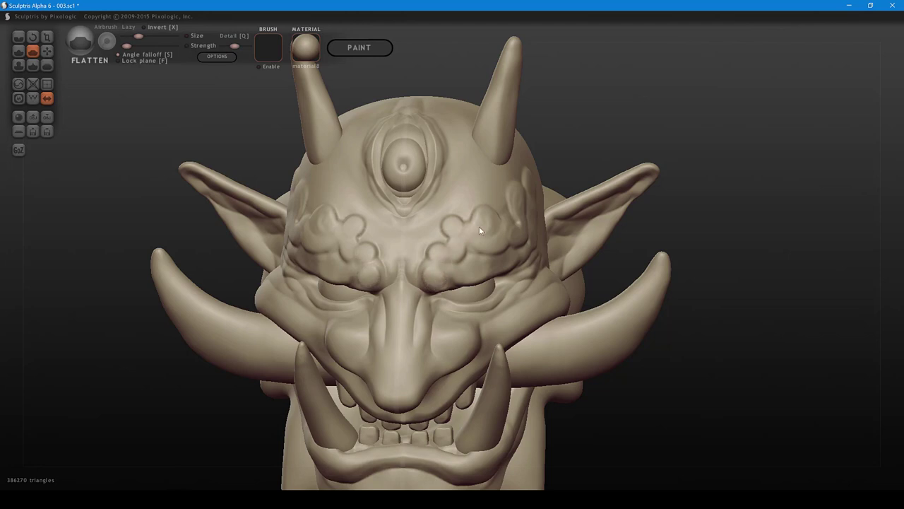
{"action": "right_click_drag", "start_coordinate": [486, 232], "coordinate": [495, 237]}
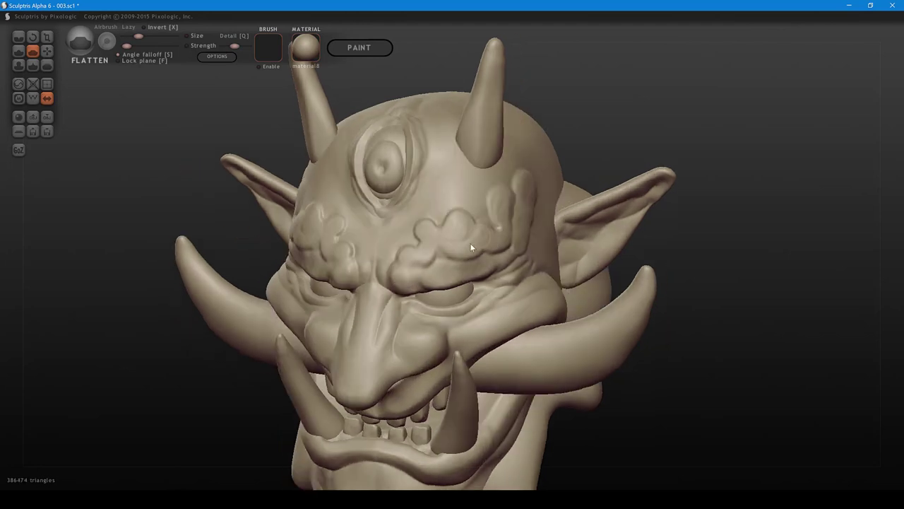
{"action": "left_click_drag", "start_coordinate": [448, 236], "coordinate": [462, 234]}
{"action": "right_click_drag", "start_coordinate": [463, 234], "coordinate": [467, 212]}
{"action": "left_click_drag", "start_coordinate": [468, 212], "coordinate": [501, 225]}
{"action": "right_click_drag", "start_coordinate": [490, 235], "coordinate": [547, 228]}
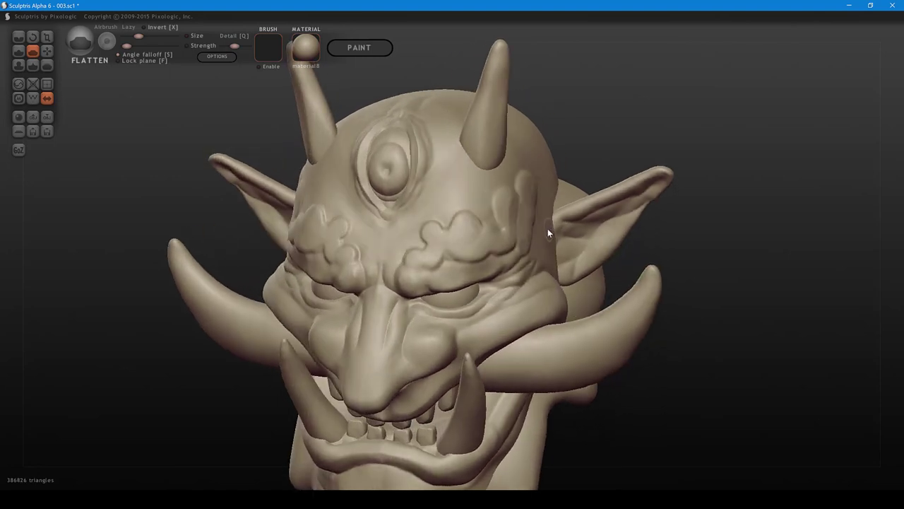
- Carve spiral curls into the three small inner eyebrow bumps with a slightly smaller Crease brush
{"action": "key", "text": "1"}
{"action": "key", "text": "space"}
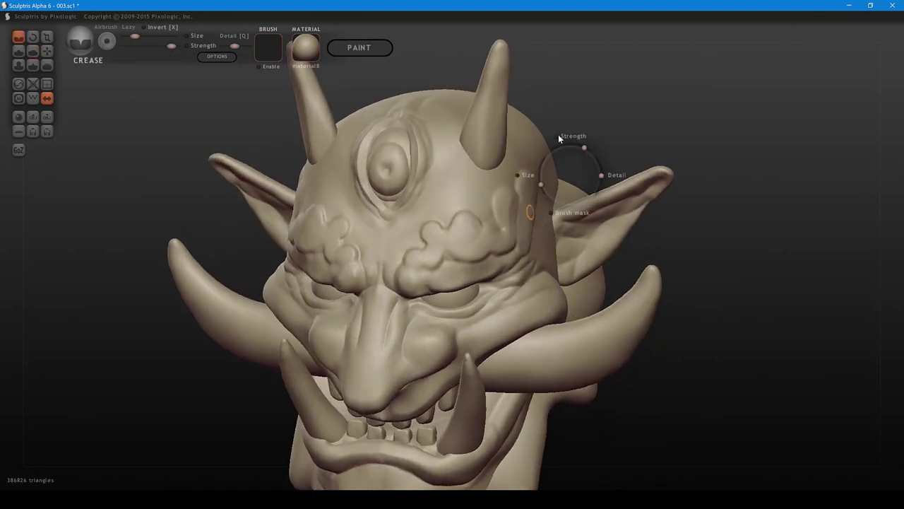
{"action": "left_click", "coordinate": [559, 136]}
{"action": "right_click_drag", "start_coordinate": [501, 227], "coordinate": [517, 225]}
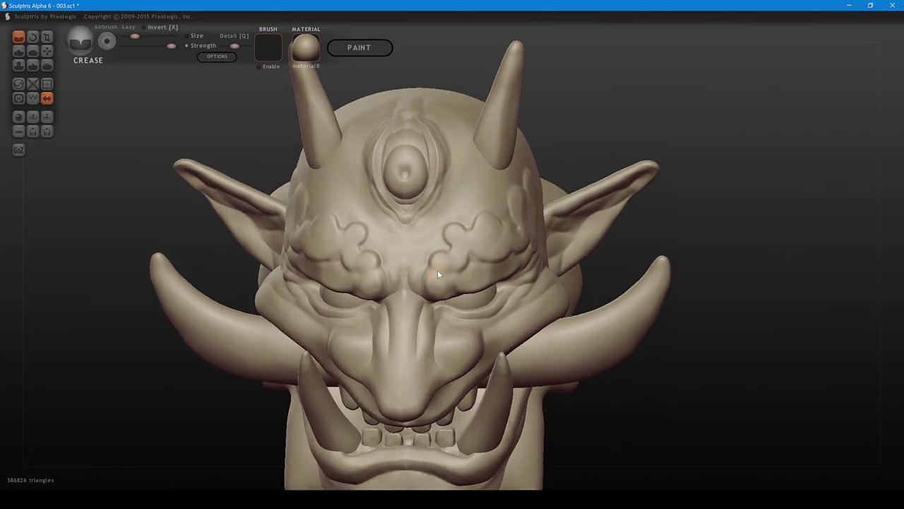
{"action": "right_click_drag", "start_coordinate": [437, 270], "coordinate": [440, 263]}
{"action": "scroll", "coordinate": [445, 271], "scroll_direction": "down", "scroll_amount": 1}
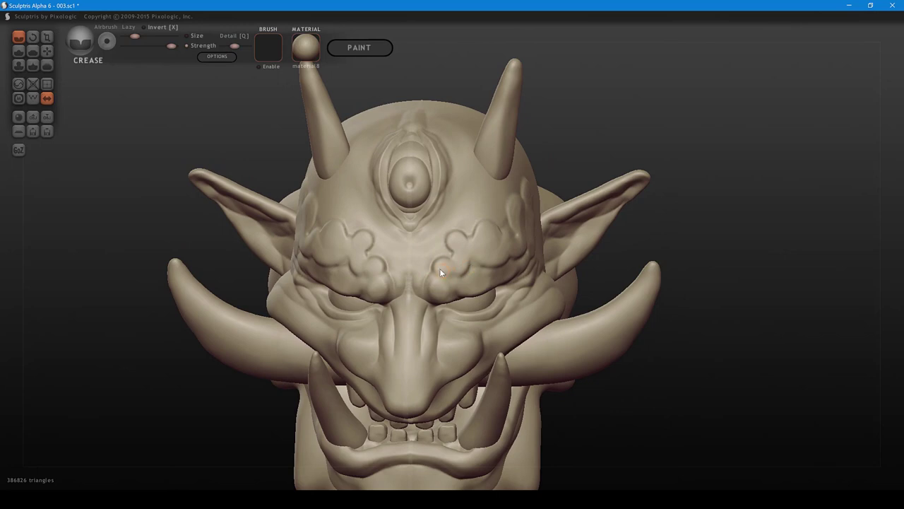
{"action": "mouse_move", "coordinate": [434, 267]}
{"action": "left_mouse_down"}
{"action": "mouse_move", "coordinate": [447, 270]}
{"action": "mouse_move", "coordinate": [442, 255]}
{"action": "mouse_move", "coordinate": [451, 277]}
{"action": "mouse_move", "coordinate": [445, 295]}
{"action": "mouse_move", "coordinate": [437, 288]}
{"action": "mouse_move", "coordinate": [446, 291]}
{"action": "mouse_move", "coordinate": [446, 281]}
{"action": "mouse_move", "coordinate": [431, 278]}
{"action": "mouse_move", "coordinate": [427, 302]}
{"action": "left_mouse_up"}
{"action": "key", "text": "space"}
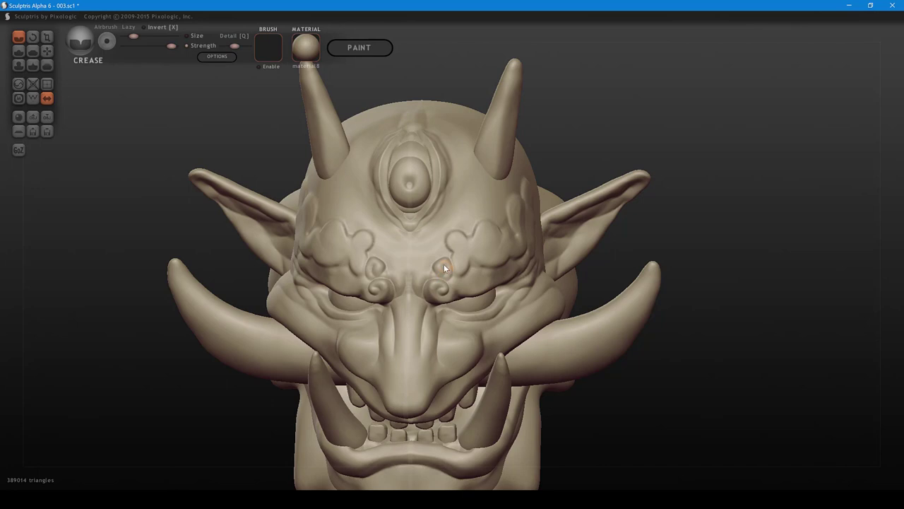
{"action": "mouse_move", "coordinate": [446, 272]}
{"action": "left_mouse_down"}
{"action": "mouse_move", "coordinate": [460, 242]}
{"action": "mouse_move", "coordinate": [453, 238]}
{"action": "mouse_move", "coordinate": [461, 246]}
{"action": "mouse_move", "coordinate": [448, 250]}
{"action": "mouse_move", "coordinate": [448, 235]}
{"action": "mouse_move", "coordinate": [463, 230]}
{"action": "mouse_move", "coordinate": [471, 253]}
{"action": "mouse_move", "coordinate": [455, 273]}
{"action": "left_mouse_up"}
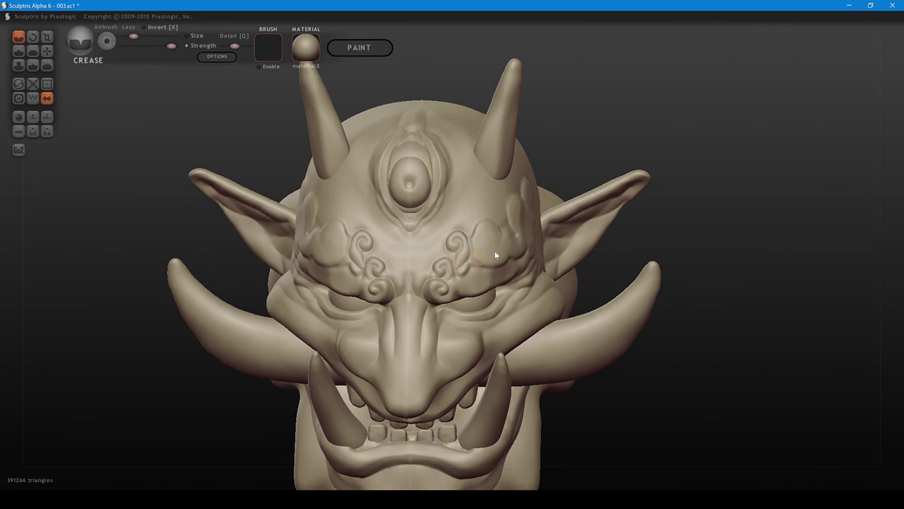
- Crease flowing grooves along the lower part of the eyebrow and a large spiral into its biggest bump
{"action": "middle_click_drag", "start_coordinate": [503, 250], "coordinate": [476, 233]}
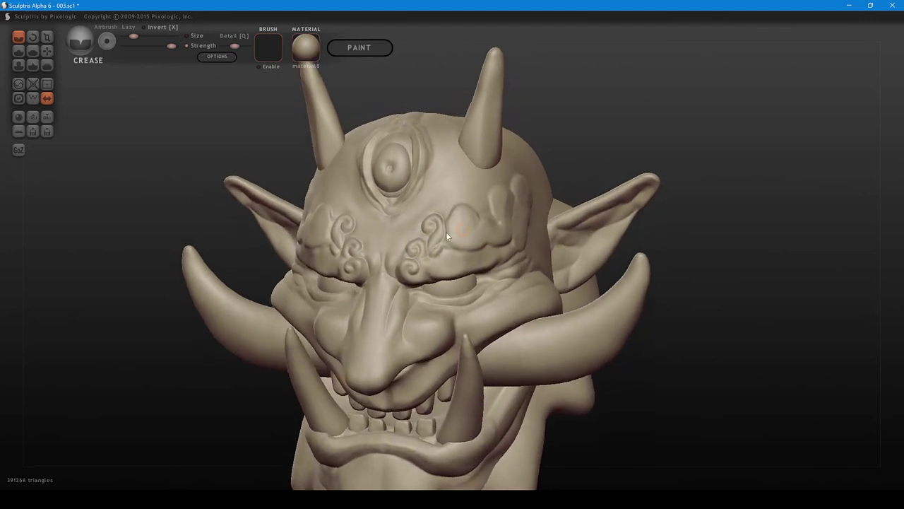
{"action": "mouse_move", "coordinate": [424, 267]}
{"action": "left_mouse_down"}
{"action": "mouse_move", "coordinate": [432, 277]}
{"action": "mouse_move", "coordinate": [466, 270]}
{"action": "left_mouse_up"}
{"action": "mouse_move", "coordinate": [452, 264]}
{"action": "left_mouse_down"}
{"action": "mouse_move", "coordinate": [467, 250]}
{"action": "mouse_move", "coordinate": [444, 269]}
{"action": "mouse_move", "coordinate": [418, 262]}
{"action": "left_mouse_up"}
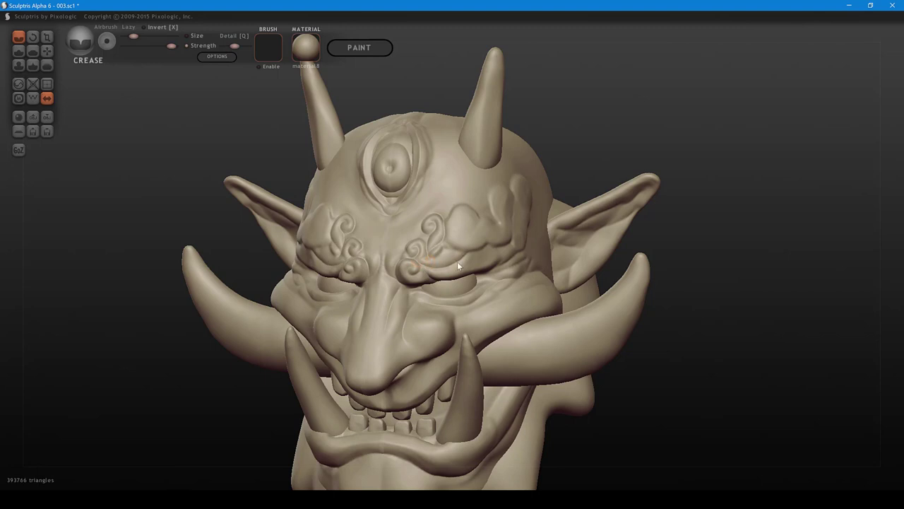
{"action": "middle_click_drag", "start_coordinate": [476, 249], "coordinate": [463, 257]}
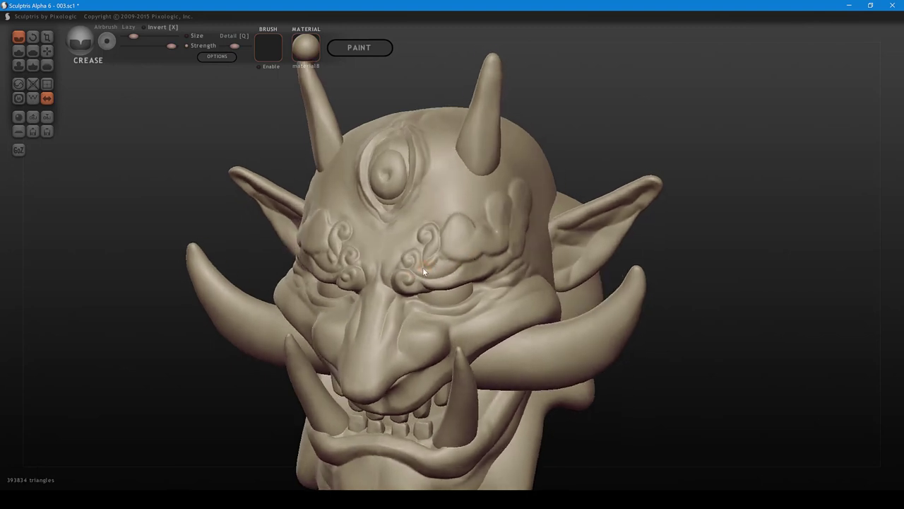
{"action": "mouse_move", "coordinate": [423, 268]}
{"action": "left_mouse_down"}
{"action": "mouse_move", "coordinate": [469, 250]}
{"action": "mouse_move", "coordinate": [445, 221]}
{"action": "mouse_move", "coordinate": [456, 236]}
{"action": "mouse_move", "coordinate": [460, 223]}
{"action": "mouse_move", "coordinate": [459, 236]}
{"action": "mouse_move", "coordinate": [444, 227]}
{"action": "mouse_move", "coordinate": [459, 210]}
{"action": "mouse_move", "coordinate": [473, 216]}
{"action": "mouse_move", "coordinate": [474, 239]}
{"action": "mouse_move", "coordinate": [442, 249]}
{"action": "mouse_move", "coordinate": [470, 249]}
{"action": "mouse_move", "coordinate": [476, 234]}
{"action": "left_mouse_up"}
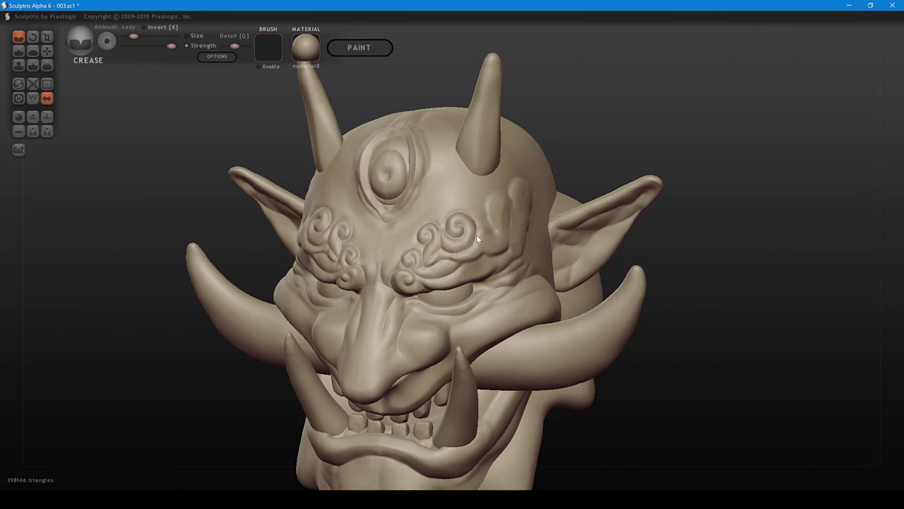
- Crease a small curl on the outer side of the large eyebrow spiral and define the brow's lower edge
{"action": "right_click_drag", "start_coordinate": [489, 228], "coordinate": [460, 227]}
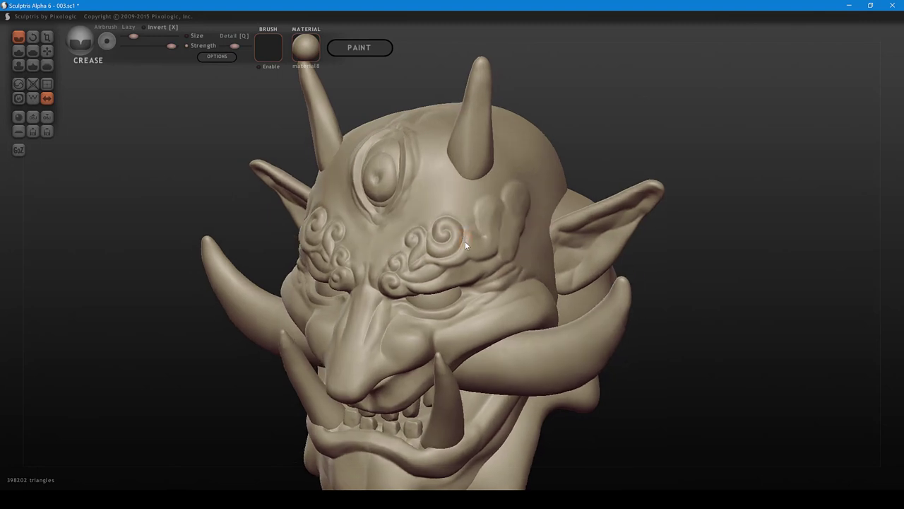
{"action": "left_click_drag", "start_coordinate": [465, 241], "coordinate": [468, 249]}
{"action": "mouse_move", "coordinate": [432, 284]}
{"action": "left_mouse_down"}
{"action": "mouse_move", "coordinate": [452, 273]}
{"action": "mouse_move", "coordinate": [474, 283]}
{"action": "mouse_move", "coordinate": [454, 274]}
{"action": "left_mouse_up"}
{"action": "mouse_move", "coordinate": [450, 275]}
{"action": "right_mouse_down"}
{"action": "mouse_move", "coordinate": [474, 262]}
{"action": "mouse_move", "coordinate": [455, 267]}
{"action": "mouse_move", "coordinate": [450, 246]}
{"action": "right_mouse_up"}
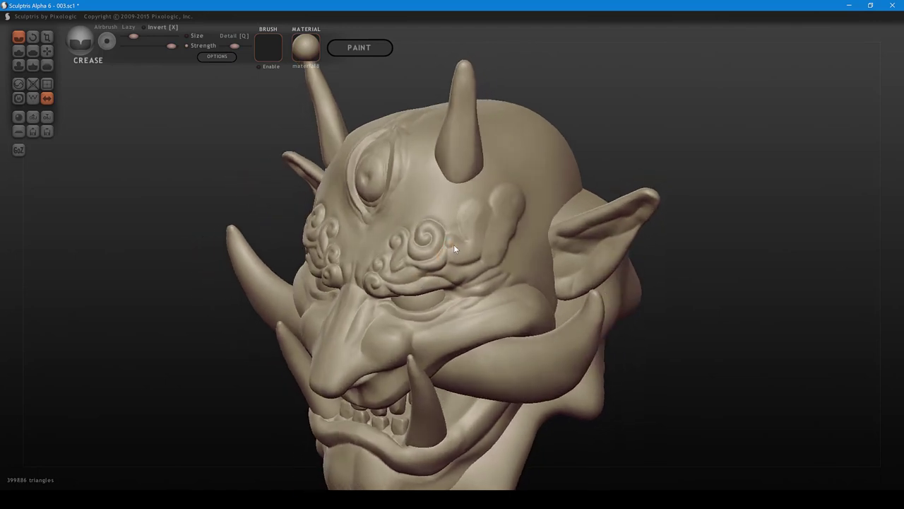
{"action": "mouse_move", "coordinate": [454, 249]}
{"action": "left_mouse_down"}
{"action": "mouse_move", "coordinate": [449, 234]}
{"action": "mouse_move", "coordinate": [461, 242]}
{"action": "mouse_move", "coordinate": [456, 248]}
{"action": "left_mouse_up"}
{"action": "scroll", "coordinate": [456, 263], "scroll_direction": "up", "scroll_amount": 3}
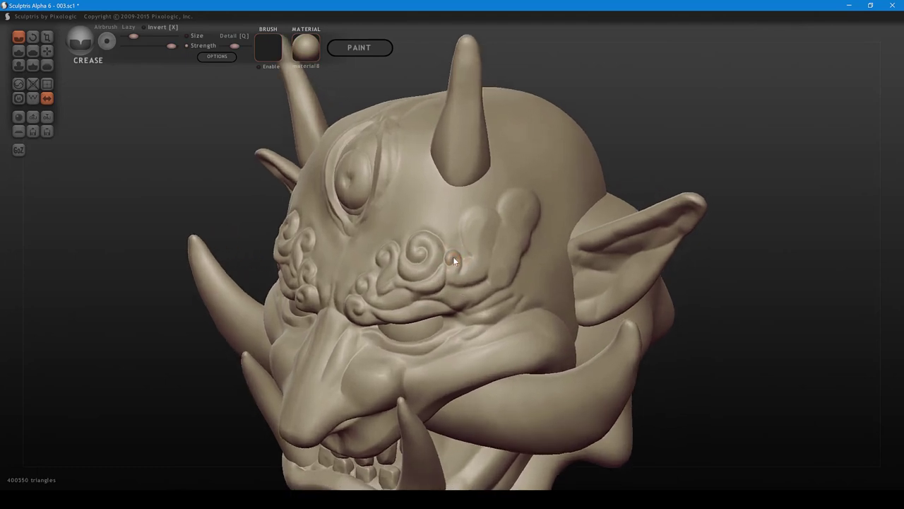
{"action": "mouse_move", "coordinate": [454, 260]}
{"action": "left_mouse_down"}
{"action": "mouse_move", "coordinate": [448, 281]}
{"action": "mouse_move", "coordinate": [462, 265]}
{"action": "left_mouse_up"}
- Deepen the long flowing grooves beneath the eyebrow spirals
{"action": "mouse_move", "coordinate": [487, 250]}
{"action": "middle_mouse_down"}
{"action": "mouse_move", "coordinate": [548, 239]}
{"action": "mouse_move", "coordinate": [483, 248]}
{"action": "mouse_move", "coordinate": [509, 239]}
{"action": "middle_mouse_up"}
{"action": "left_click_drag", "start_coordinate": [408, 282], "coordinate": [462, 276]}
{"action": "left_click_drag", "start_coordinate": [401, 285], "coordinate": [440, 286]}
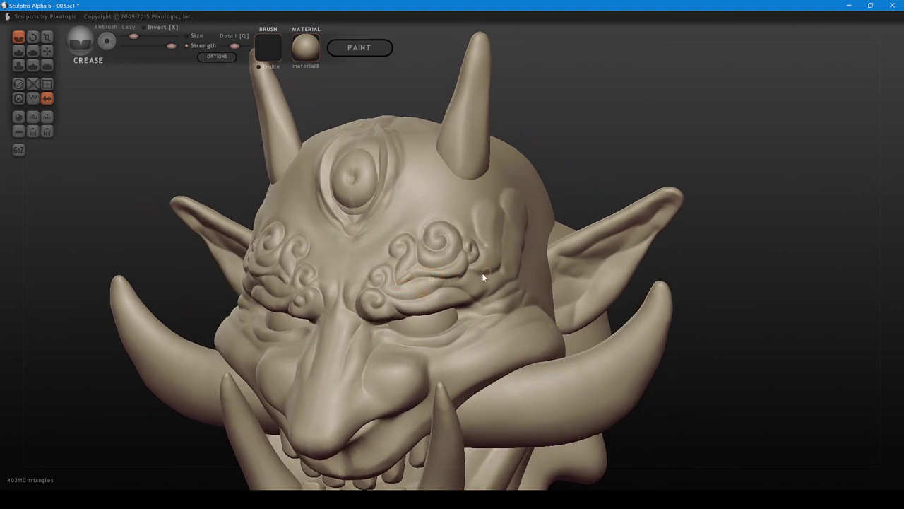
- Carve a spiral curl into the round bump on the outer part of the eyebrow with a slightly larger Crease brush
{"action": "mouse_move", "coordinate": [489, 271]}
{"action": "middle_mouse_down"}
{"action": "mouse_move", "coordinate": [440, 290]}
{"action": "mouse_move", "coordinate": [466, 273]}
{"action": "middle_mouse_up"}
{"action": "mouse_move", "coordinate": [465, 272]}
{"action": "right_mouse_down"}
{"action": "mouse_move", "coordinate": [463, 285]}
{"action": "mouse_move", "coordinate": [485, 239]}
{"action": "right_mouse_up"}
{"action": "key", "text": "bracketright"}
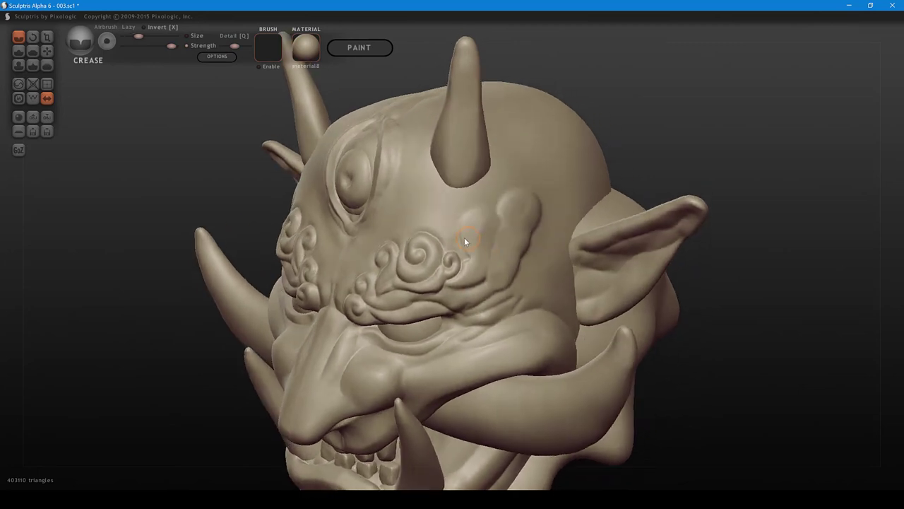
{"action": "mouse_move", "coordinate": [465, 239]}
{"action": "left_mouse_down"}
{"action": "mouse_move", "coordinate": [478, 213]}
{"action": "mouse_move", "coordinate": [499, 223]}
{"action": "mouse_move", "coordinate": [486, 235]}
{"action": "mouse_move", "coordinate": [488, 210]}
{"action": "mouse_move", "coordinate": [468, 211]}
{"action": "mouse_move", "coordinate": [457, 228]}
{"action": "mouse_move", "coordinate": [461, 244]}
{"action": "mouse_move", "coordinate": [482, 255]}
{"action": "mouse_move", "coordinate": [462, 245]}
{"action": "mouse_move", "coordinate": [462, 219]}
{"action": "mouse_move", "coordinate": [479, 207]}
{"action": "mouse_move", "coordinate": [491, 219]}
{"action": "mouse_move", "coordinate": [479, 240]}
{"action": "left_mouse_up"}
{"action": "key", "text": "bracketleft"}
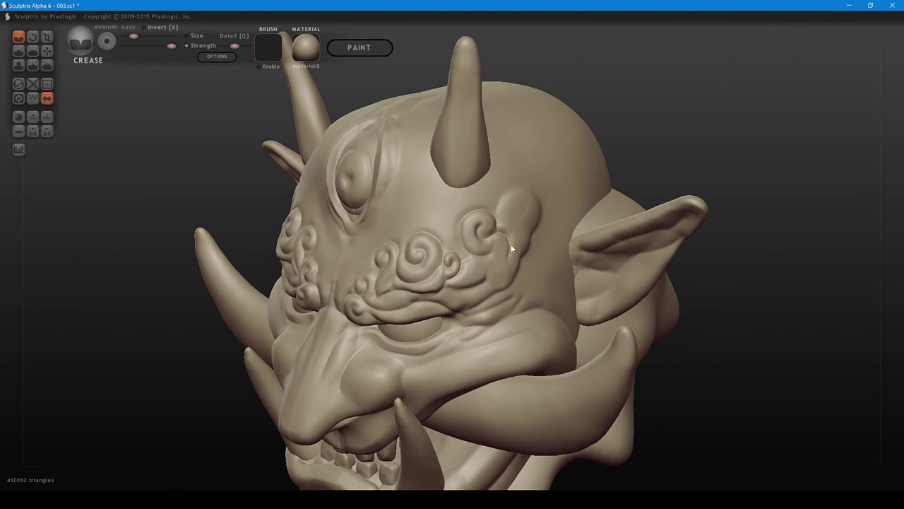
- Carve a hooked curl along the tall outermost eyebrow bump with the Crease brush, undoing unwanted strokes
{"action": "left_click_drag", "start_coordinate": [498, 269], "coordinate": [483, 270]}
{"action": "key", "text": "ctrl+z"}
{"action": "key", "text": "ctrl+z"}
{"action": "key", "text": "ctrl+z"}
{"action": "key", "text": "ctrl+z"}
{"action": "mouse_move", "coordinate": [488, 252]}
{"action": "left_mouse_down"}
{"action": "mouse_move", "coordinate": [509, 265]}
{"action": "mouse_move", "coordinate": [500, 265]}
{"action": "mouse_move", "coordinate": [520, 250]}
{"action": "mouse_move", "coordinate": [477, 256]}
{"action": "mouse_move", "coordinate": [518, 230]}
{"action": "mouse_move", "coordinate": [517, 214]}
{"action": "mouse_move", "coordinate": [499, 216]}
{"action": "mouse_move", "coordinate": [520, 191]}
{"action": "mouse_move", "coordinate": [502, 203]}
{"action": "mouse_move", "coordinate": [522, 199]}
{"action": "mouse_move", "coordinate": [540, 218]}
{"action": "mouse_move", "coordinate": [537, 211]}
{"action": "mouse_move", "coordinate": [532, 232]}
{"action": "left_mouse_up"}
{"action": "key", "text": "]"}
{"action": "key", "text": "ctrl+z"}
{"action": "key", "text": "ctrl+z"}
{"action": "mouse_move", "coordinate": [493, 264]}
{"action": "middle_mouse_down"}
{"action": "mouse_move", "coordinate": [498, 258]}
{"action": "mouse_move", "coordinate": [488, 257]}
{"action": "middle_mouse_up"}
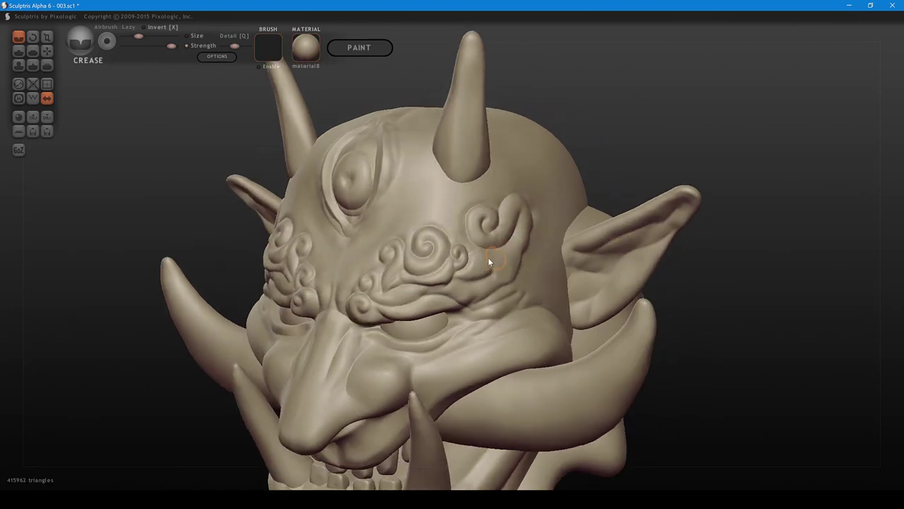
- Crease a small curl into the brow below the outer spiral using a smaller brush
{"action": "key", "text": "bracketleft"}
{"action": "mouse_move", "coordinate": [471, 259]}
{"action": "left_mouse_down"}
{"action": "mouse_move", "coordinate": [476, 266]}
{"action": "mouse_move", "coordinate": [485, 261]}
{"action": "mouse_move", "coordinate": [473, 251]}
{"action": "mouse_move", "coordinate": [489, 249]}
{"action": "mouse_move", "coordinate": [494, 262]}
{"action": "mouse_move", "coordinate": [479, 277]}
{"action": "mouse_move", "coordinate": [458, 271]}
{"action": "mouse_move", "coordinate": [478, 265]}
{"action": "left_mouse_up"}
{"action": "middle_click_drag", "start_coordinate": [492, 265], "coordinate": [475, 283]}
{"action": "mouse_move", "coordinate": [468, 282]}
{"action": "left_mouse_down"}
{"action": "mouse_move", "coordinate": [450, 281]}
{"action": "mouse_move", "coordinate": [460, 282]}
{"action": "left_mouse_up"}
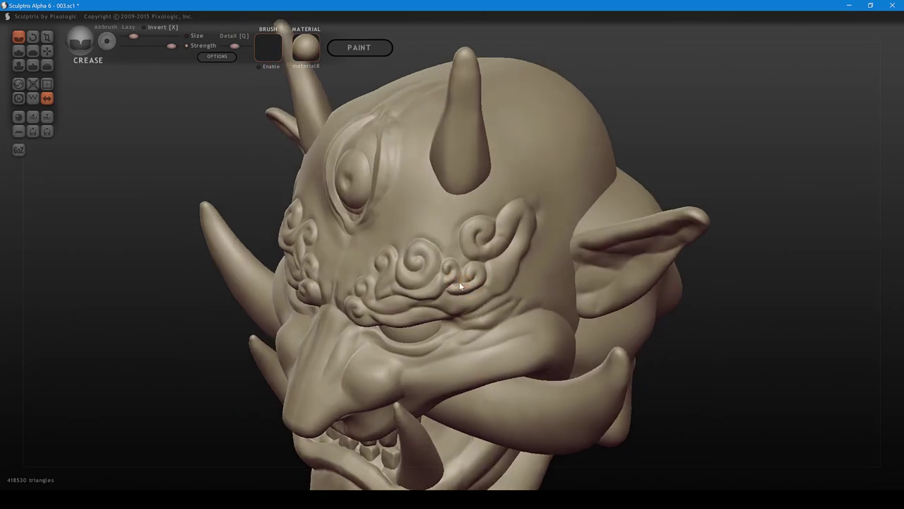
- Crease flowing grooves and another small curl along the lower outer end of the eyebrow
{"action": "mouse_move", "coordinate": [459, 292]}
{"action": "right_mouse_down"}
{"action": "mouse_move", "coordinate": [529, 244]}
{"action": "mouse_move", "coordinate": [475, 245]}
{"action": "mouse_move", "coordinate": [474, 286]}
{"action": "right_mouse_up"}
{"action": "left_click_drag", "start_coordinate": [465, 290], "coordinate": [496, 279]}
{"action": "mouse_move", "coordinate": [497, 279]}
{"action": "right_mouse_down"}
{"action": "mouse_move", "coordinate": [468, 288]}
{"action": "mouse_move", "coordinate": [482, 255]}
{"action": "right_mouse_up"}
{"action": "mouse_move", "coordinate": [473, 273]}
{"action": "left_mouse_down"}
{"action": "mouse_move", "coordinate": [479, 258]}
{"action": "mouse_move", "coordinate": [475, 277]}
{"action": "mouse_move", "coordinate": [484, 283]}
{"action": "mouse_move", "coordinate": [497, 271]}
{"action": "mouse_move", "coordinate": [479, 277]}
{"action": "mouse_move", "coordinate": [492, 252]}
{"action": "mouse_move", "coordinate": [479, 260]}
{"action": "mouse_move", "coordinate": [491, 253]}
{"action": "mouse_move", "coordinate": [499, 261]}
{"action": "mouse_move", "coordinate": [504, 276]}
{"action": "mouse_move", "coordinate": [494, 284]}
{"action": "mouse_move", "coordinate": [500, 266]}
{"action": "left_mouse_up"}
{"action": "middle_click_drag", "start_coordinate": [501, 262], "coordinate": [510, 223]}
{"action": "scroll", "coordinate": [545, 251], "scroll_direction": "down", "scroll_amount": 2}
{"action": "scroll", "coordinate": [515, 276], "scroll_direction": "down", "scroll_amount": 4}
{"action": "scroll", "coordinate": [517, 251], "scroll_direction": "up", "scroll_amount": 1}
{"action": "scroll", "coordinate": [517, 274], "scroll_direction": "up", "scroll_amount": 2}
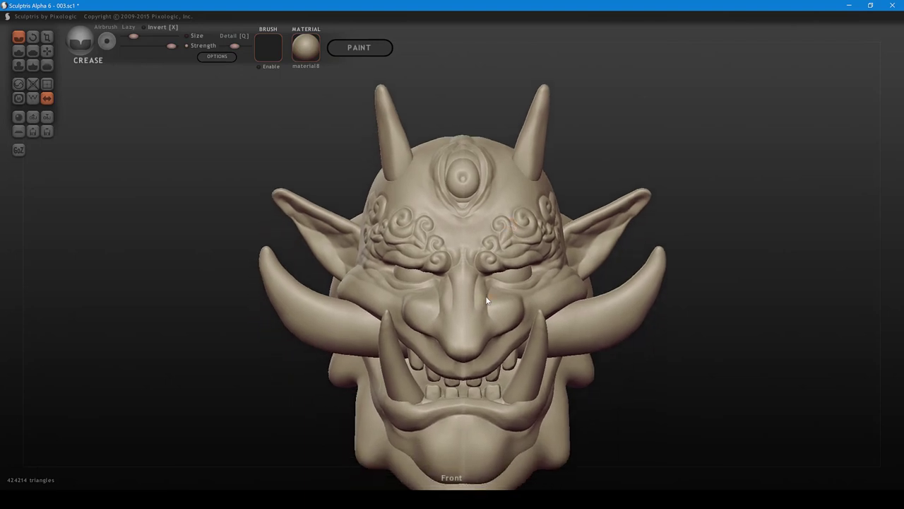
- Flatten the side of the nose bridge between the eyes with a smaller brush
{"action": "key", "text": "5"}
{"action": "middle_click_drag", "start_coordinate": [486, 297], "coordinate": [469, 298]}
{"action": "key", "text": "bracketleft"}
{"action": "left_click_drag", "start_coordinate": [468, 297], "coordinate": [469, 290]}
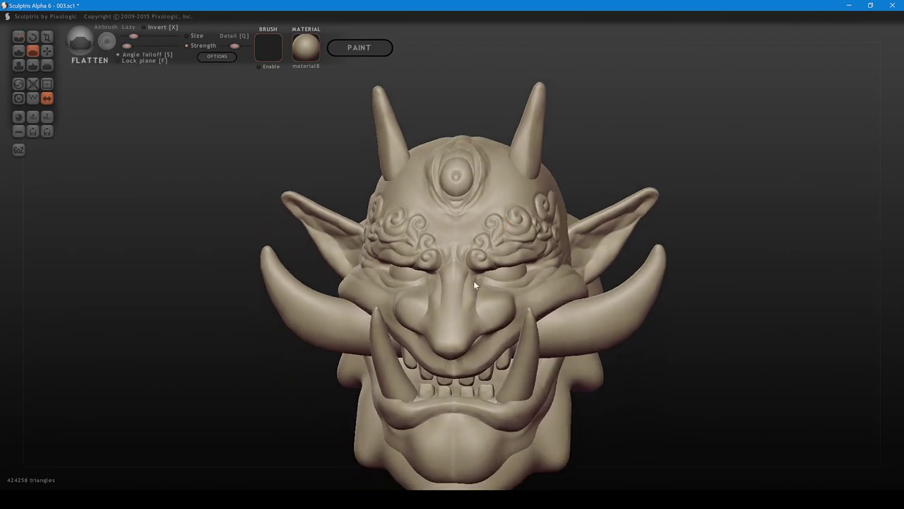
- Crease wrinkles across the nose bridge and down the upper sides of the nose
{"action": "middle_click_drag", "start_coordinate": [474, 281], "coordinate": [466, 281]}
{"action": "key", "text": "1"}
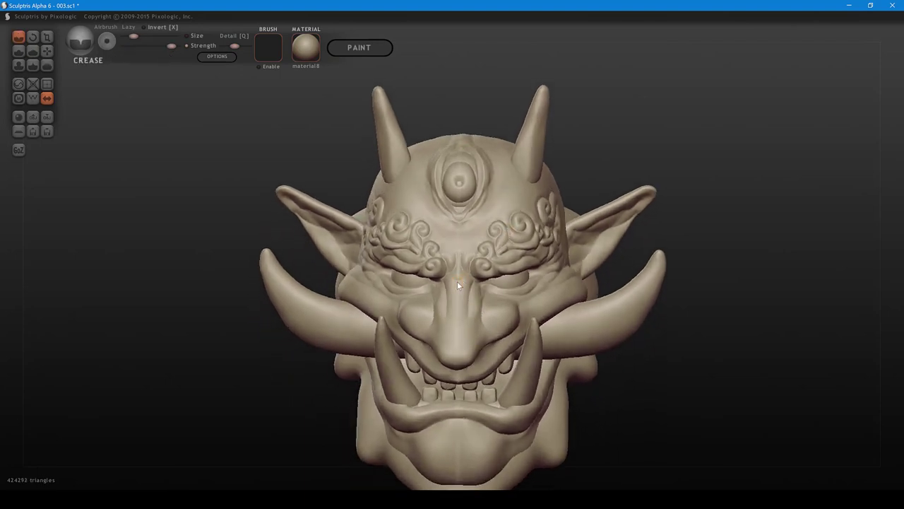
{"action": "mouse_move", "coordinate": [457, 281]}
{"action": "left_mouse_down"}
{"action": "mouse_move", "coordinate": [469, 284]}
{"action": "mouse_move", "coordinate": [466, 313]}
{"action": "mouse_move", "coordinate": [463, 280]}
{"action": "mouse_move", "coordinate": [470, 282]}
{"action": "mouse_move", "coordinate": [466, 316]}
{"action": "mouse_move", "coordinate": [474, 280]}
{"action": "left_mouse_up"}
{"action": "key", "text": "space"}
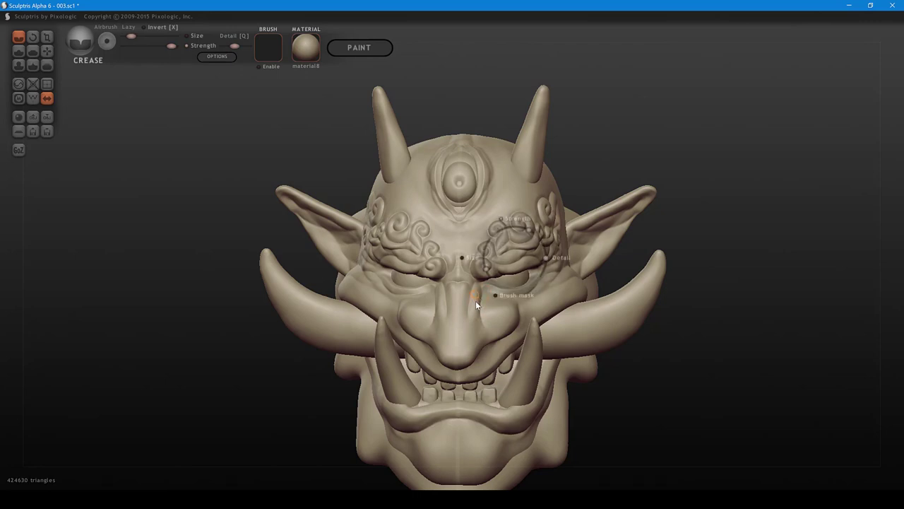
{"action": "mouse_move", "coordinate": [477, 290]}
{"action": "left_mouse_down"}
{"action": "mouse_move", "coordinate": [477, 303]}
{"action": "mouse_move", "coordinate": [487, 296]}
{"action": "mouse_move", "coordinate": [468, 312]}
{"action": "mouse_move", "coordinate": [497, 294]}
{"action": "left_mouse_up"}
- Crease folds beneath the eyes, running from beside the nose out to the cheekbones
{"action": "mouse_move", "coordinate": [497, 293]}
{"action": "right_mouse_down"}
{"action": "mouse_move", "coordinate": [528, 282]}
{"action": "mouse_move", "coordinate": [497, 317]}
{"action": "right_mouse_up"}
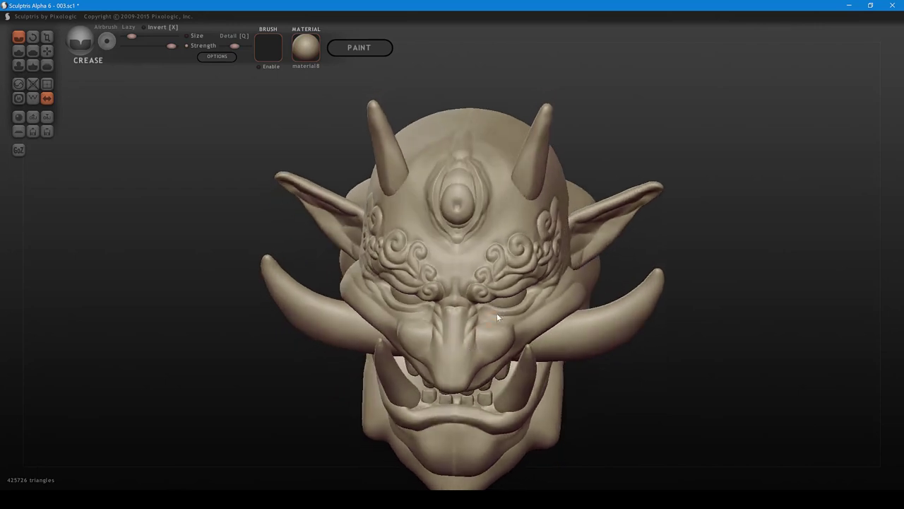
{"action": "left_click_drag", "start_coordinate": [480, 322], "coordinate": [521, 318]}
{"action": "mouse_move", "coordinate": [521, 318]}
{"action": "right_mouse_down"}
{"action": "mouse_move", "coordinate": [510, 285]}
{"action": "mouse_move", "coordinate": [494, 318]}
{"action": "right_mouse_up"}
{"action": "left_click_drag", "start_coordinate": [504, 318], "coordinate": [542, 294]}
{"action": "right_click_drag", "start_coordinate": [542, 294], "coordinate": [568, 294], "text": "shift"}
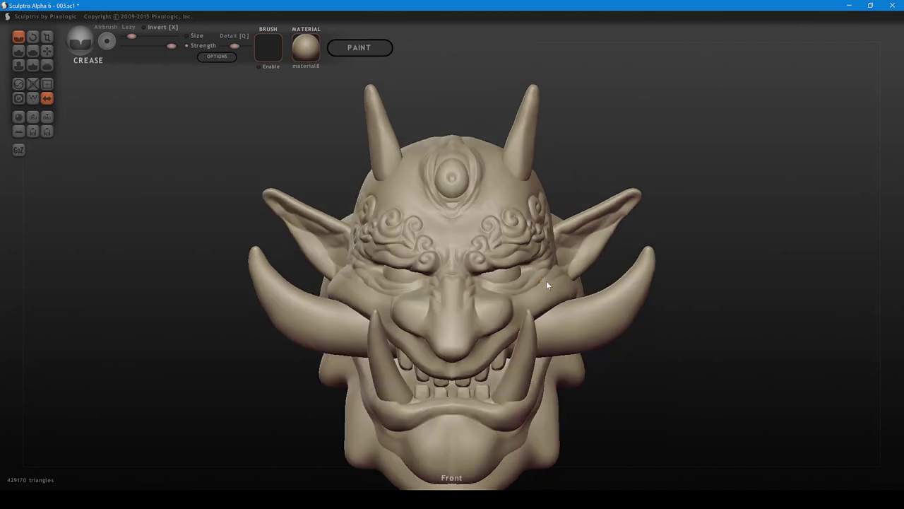
{"action": "left_click_drag", "start_coordinate": [546, 280], "coordinate": [557, 276]}
- Select only the head mesh and crease the fold along the cheekbones with a slightly larger brush
{"action": "scroll", "coordinate": [545, 279], "scroll_direction": "up", "scroll_amount": 2, "text": "shift"}
{"action": "left_click", "coordinate": [607, 262]}
{"action": "left_click", "coordinate": [556, 284]}
{"action": "scroll", "coordinate": [544, 280], "scroll_direction": "down", "scroll_amount": 2, "text": "shift"}
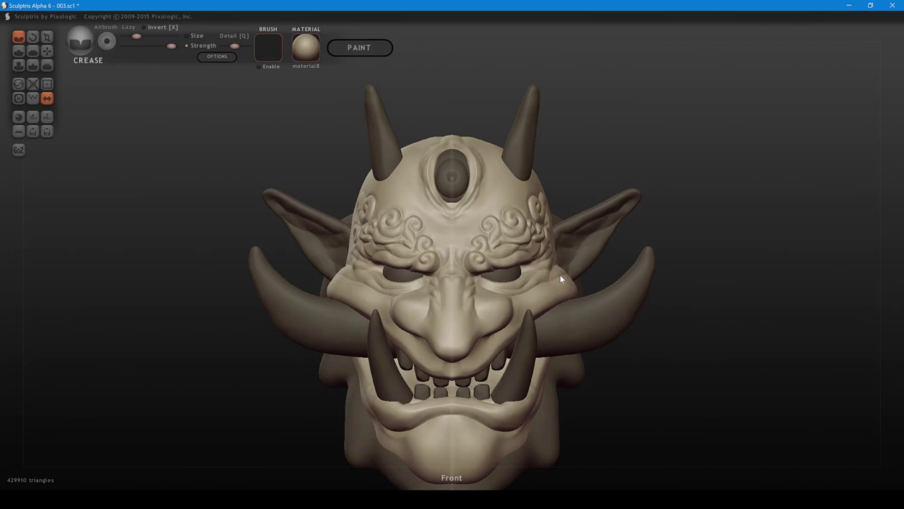
{"action": "left_click_drag", "start_coordinate": [561, 276], "coordinate": [573, 278]}
{"action": "mouse_move", "coordinate": [573, 278]}
{"action": "right_mouse_down"}
{"action": "mouse_move", "coordinate": [509, 327]}
{"action": "mouse_move", "coordinate": [460, 324]}
{"action": "right_mouse_up"}
{"action": "left_click_drag", "start_coordinate": [517, 300], "coordinate": [519, 294]}
{"action": "mouse_move", "coordinate": [520, 297]}
{"action": "right_mouse_down"}
{"action": "mouse_move", "coordinate": [552, 328]}
{"action": "mouse_move", "coordinate": [570, 307]}
{"action": "mouse_move", "coordinate": [550, 289]}
{"action": "mouse_move", "coordinate": [545, 299]}
{"action": "mouse_move", "coordinate": [560, 294]}
{"action": "right_mouse_up"}
- Flatten the sides of the nose beside the nostril wings with the Flatten brush
{"action": "key", "text": "5"}
{"action": "right_click_drag", "start_coordinate": [455, 360], "coordinate": [445, 356]}
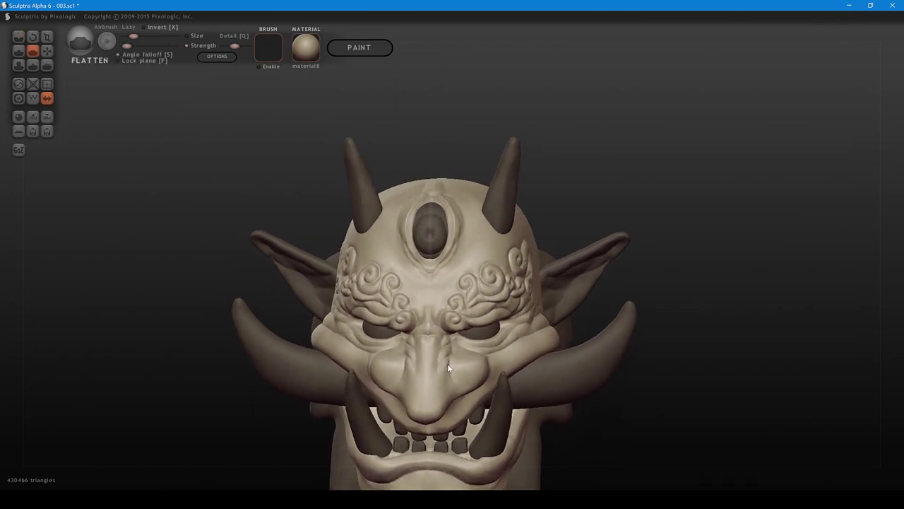
{"action": "key", "text": "space"}
{"action": "left_click_drag", "start_coordinate": [440, 360], "coordinate": [428, 369]}
{"action": "key", "text": "]"}
{"action": "right_click_drag", "start_coordinate": [469, 346], "coordinate": [490, 347]}
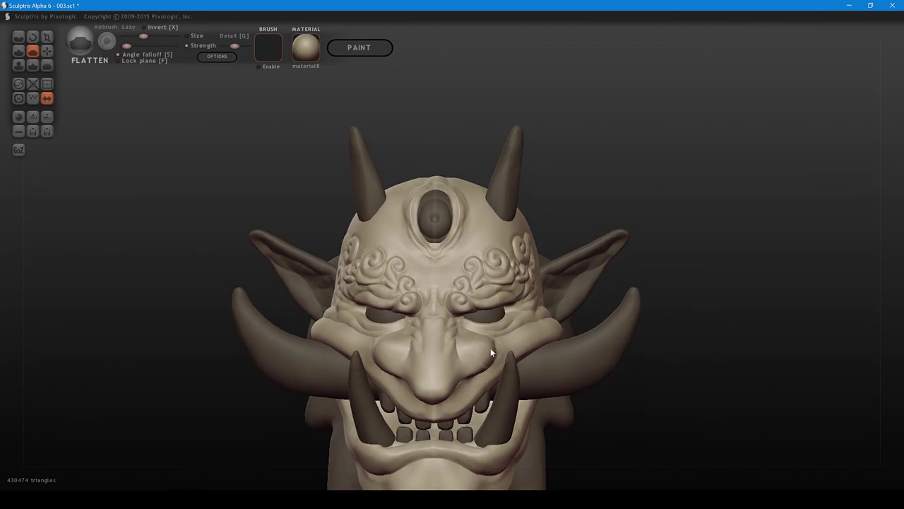
{"action": "scroll", "coordinate": [485, 339], "scroll_direction": "up", "scroll_amount": 1}
- Carve spiral curls into the nostril wings with a smaller Crease brush
{"action": "key", "text": "1"}
{"action": "middle_click_drag", "start_coordinate": [471, 353], "coordinate": [476, 341]}
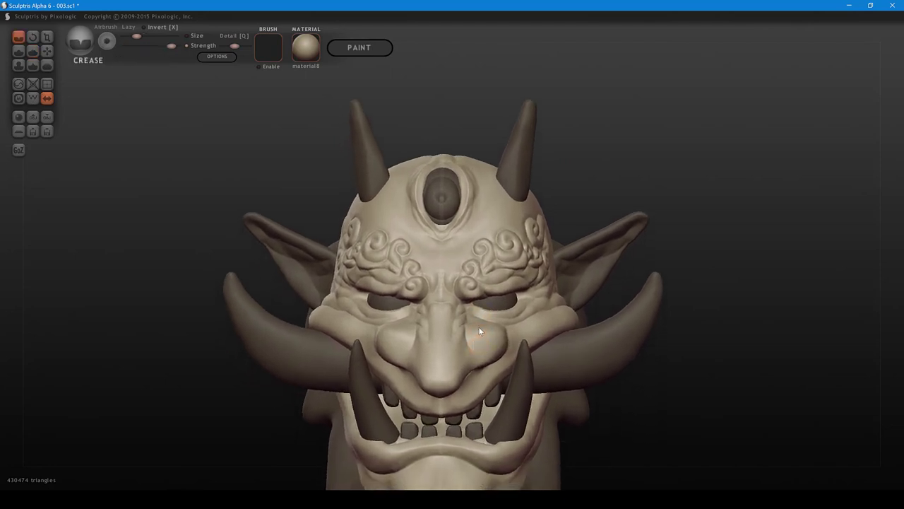
{"action": "right_click_drag", "start_coordinate": [476, 325], "coordinate": [458, 345]}
{"action": "mouse_move", "coordinate": [456, 352]}
{"action": "left_mouse_down"}
{"action": "mouse_move", "coordinate": [459, 360]}
{"action": "mouse_move", "coordinate": [465, 349]}
{"action": "mouse_move", "coordinate": [466, 361]}
{"action": "mouse_move", "coordinate": [450, 353]}
{"action": "mouse_move", "coordinate": [466, 356]}
{"action": "mouse_move", "coordinate": [452, 355]}
{"action": "mouse_move", "coordinate": [465, 337]}
{"action": "left_mouse_up"}
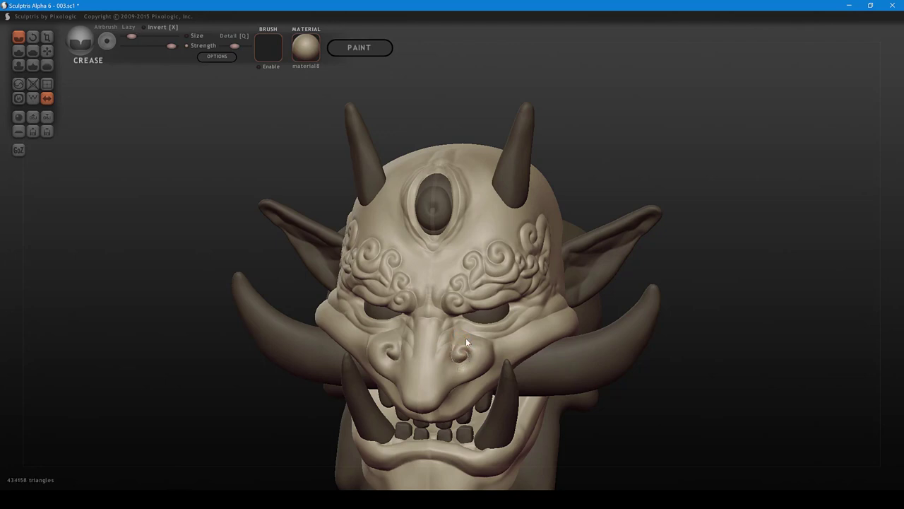
{"action": "right_click_drag", "start_coordinate": [465, 337], "coordinate": [469, 362]}
{"action": "mouse_move", "coordinate": [457, 361]}
{"action": "left_mouse_down"}
{"action": "mouse_move", "coordinate": [469, 346]}
{"action": "mouse_move", "coordinate": [477, 354]}
{"action": "left_mouse_up"}
{"action": "right_click_drag", "start_coordinate": [477, 354], "coordinate": [470, 351]}
- Reshape the curled nostril wings with the Grab brush, switching off Global
{"action": "key", "text": "g"}
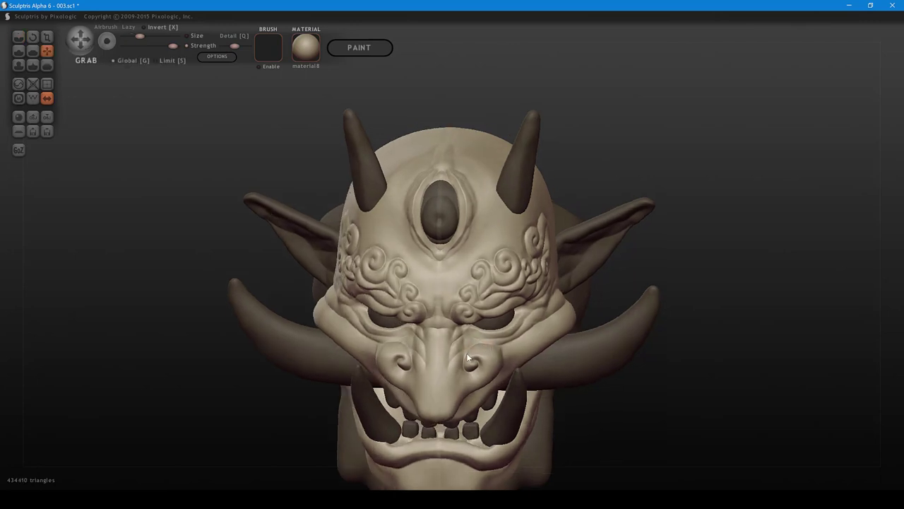
{"action": "scroll", "coordinate": [466, 351], "scroll_direction": "down", "scroll_amount": 1, "text": "shift"}
{"action": "left_click_drag", "start_coordinate": [469, 352], "coordinate": [474, 365]}
{"action": "right_click_drag", "start_coordinate": [497, 352], "coordinate": [503, 338]}
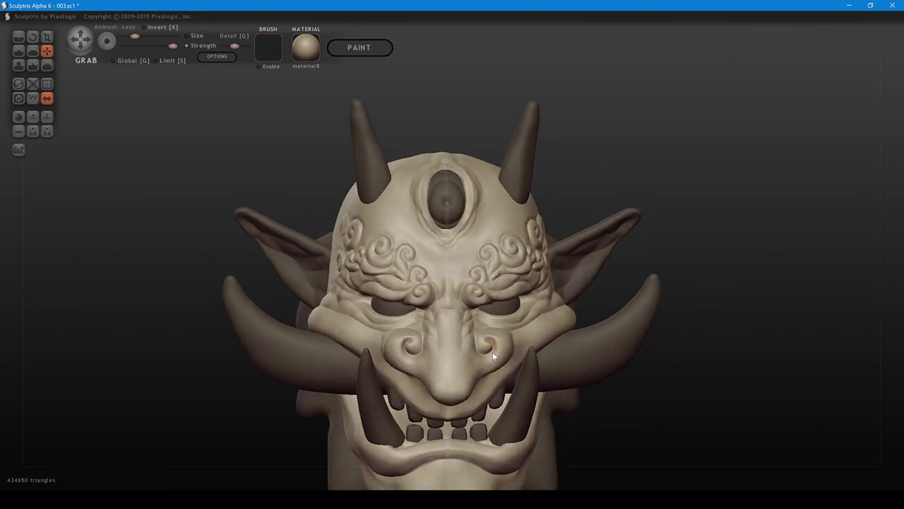
{"action": "left_click_drag", "start_coordinate": [492, 352], "coordinate": [485, 338]}
{"action": "scroll", "coordinate": [487, 347], "scroll_direction": "down", "scroll_amount": 1, "text": "shift"}
{"action": "mouse_move", "coordinate": [512, 346]}
{"action": "right_mouse_down"}
{"action": "mouse_move", "coordinate": [500, 342]}
{"action": "mouse_move", "coordinate": [481, 359]}
{"action": "right_mouse_up"}
- Crease around the lower edge of the nostril wings and deepen the nostril openings from below
{"action": "key", "text": "1"}
{"action": "scroll", "coordinate": [480, 344], "scroll_direction": "up", "scroll_amount": 2, "text": "shift"}
{"action": "scroll", "coordinate": [478, 343], "scroll_direction": "down", "scroll_amount": 1, "text": "shift"}
{"action": "key", "text": "space"}
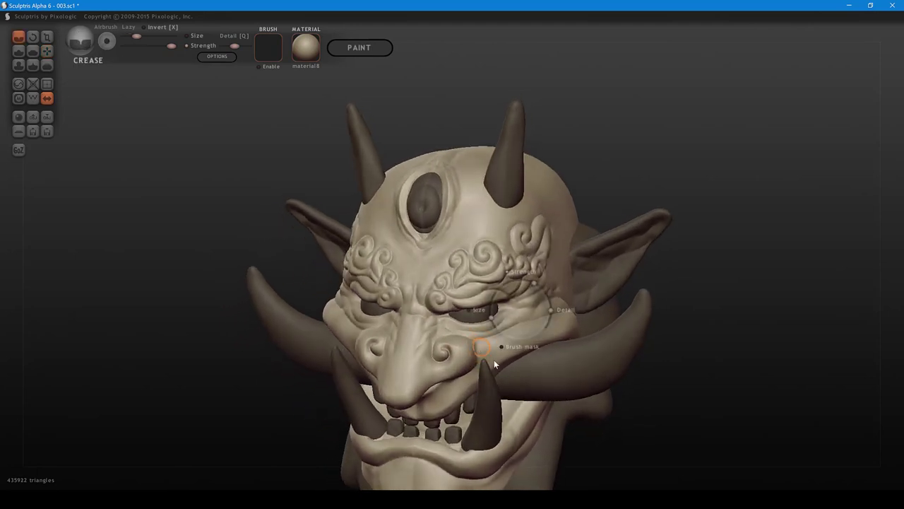
{"action": "left_click_drag", "start_coordinate": [481, 345], "coordinate": [476, 362]}
{"action": "right_click_drag", "start_coordinate": [477, 363], "coordinate": [480, 348]}
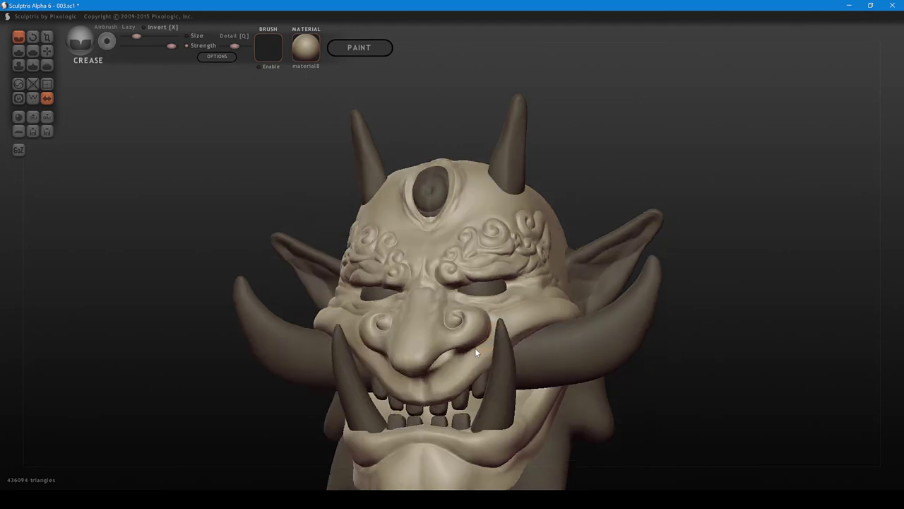
{"action": "left_click_drag", "start_coordinate": [474, 347], "coordinate": [446, 361]}
{"action": "right_click_drag", "start_coordinate": [459, 359], "coordinate": [464, 325]}
{"action": "left_click_drag", "start_coordinate": [462, 325], "coordinate": [449, 327]}
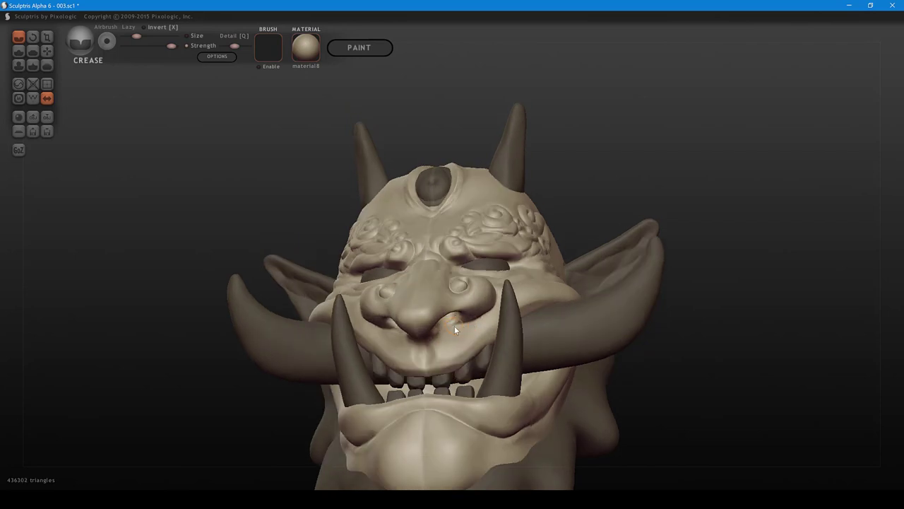
{"action": "right_click_drag", "start_coordinate": [453, 342], "coordinate": [475, 352]}
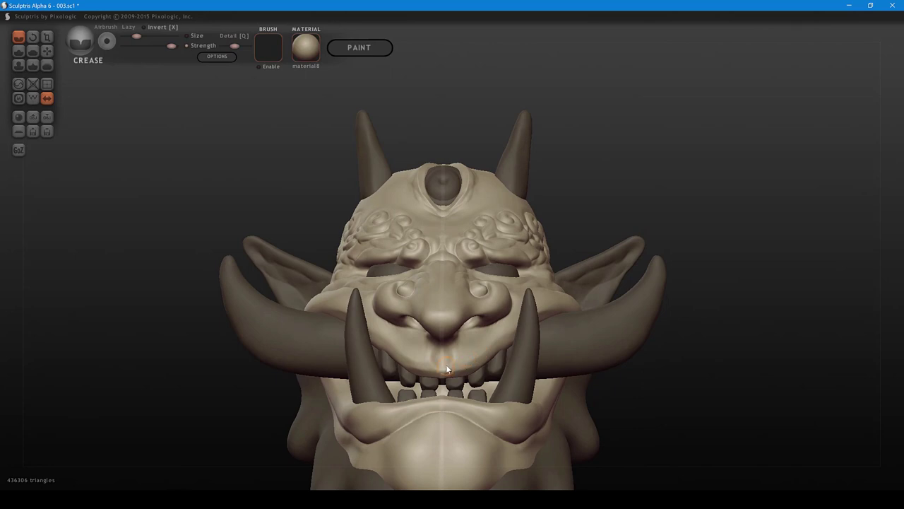
- Hide the lower tusks and crease the groove beneath the nose and the upper lip's edge
{"action": "left_click_drag", "start_coordinate": [443, 367], "coordinate": [491, 346]}
{"action": "key", "text": "h"}
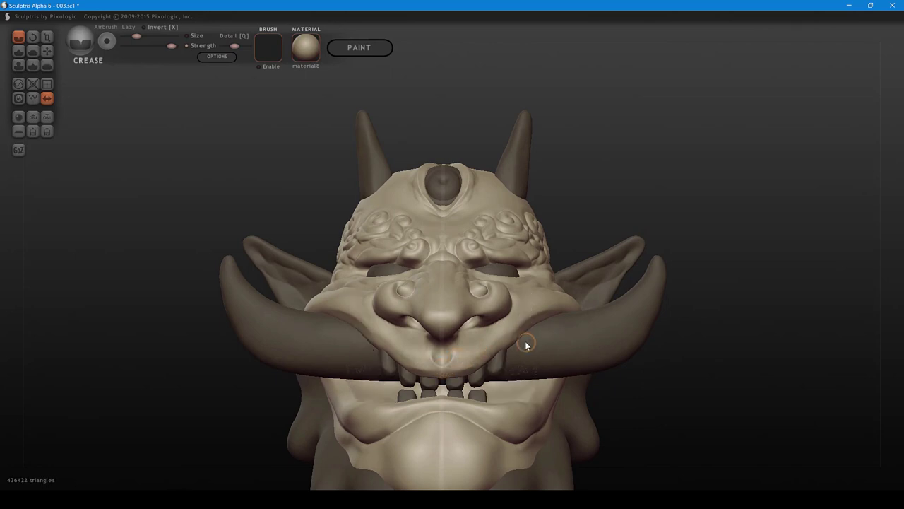
{"action": "right_click_drag", "start_coordinate": [524, 341], "coordinate": [459, 363]}
{"action": "mouse_move", "coordinate": [433, 369]}
{"action": "left_mouse_down"}
{"action": "mouse_move", "coordinate": [521, 317]}
{"action": "mouse_move", "coordinate": [551, 311]}
{"action": "left_mouse_up"}
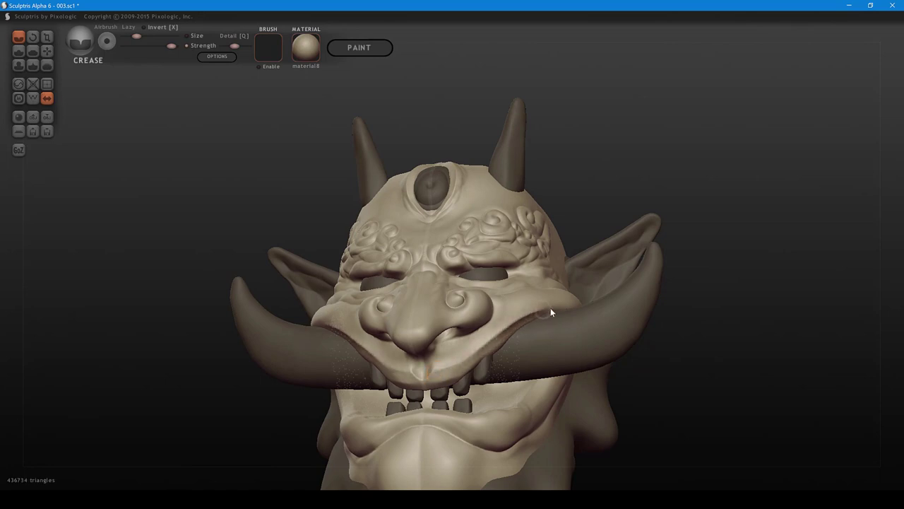
- Pinch the upper lip's edge into a sharper rim, then unhide the lower tusks
{"action": "key", "text": "p"}
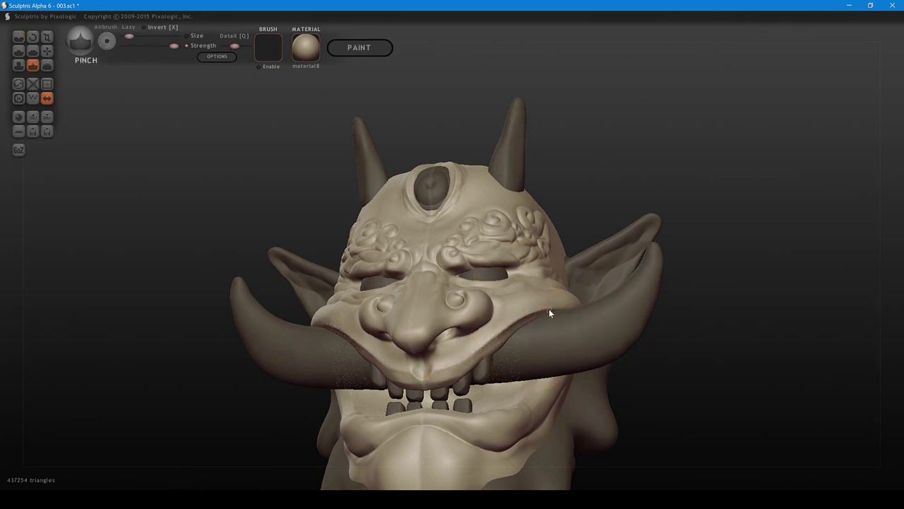
{"action": "left_click_drag", "start_coordinate": [550, 308], "coordinate": [426, 375]}
{"action": "key", "text": "space"}
{"action": "middle_click_drag", "start_coordinate": [465, 373], "coordinate": [492, 433]}
{"action": "key", "text": "ctrl+h"}
{"action": "scroll", "coordinate": [491, 434], "scroll_direction": "down", "scroll_amount": 3}
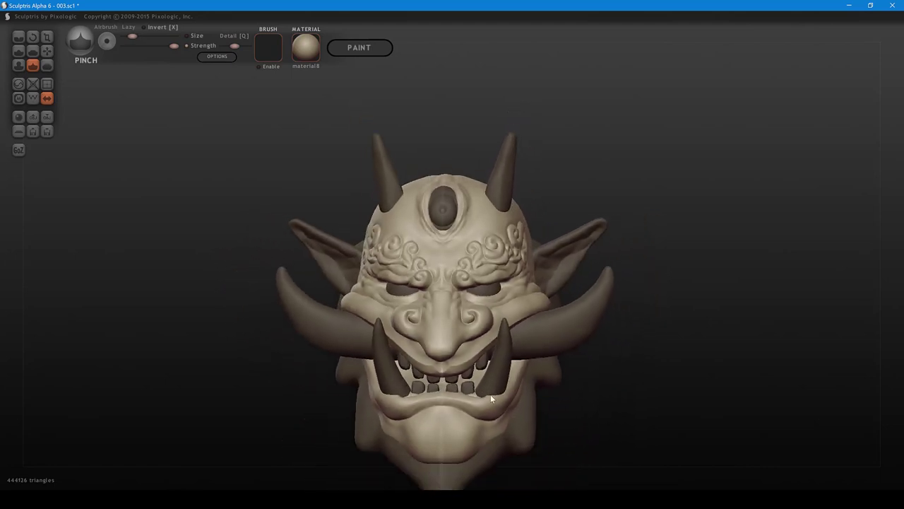
- Flatten the surfaces of the eyebrow curls with the Flatten brush at slightly lower strength
{"action": "middle_click_drag", "start_coordinate": [482, 397], "coordinate": [455, 403], "text": "alt"}
{"action": "right_click_drag", "start_coordinate": [486, 370], "coordinate": [470, 360]}
{"action": "key", "text": "5"}
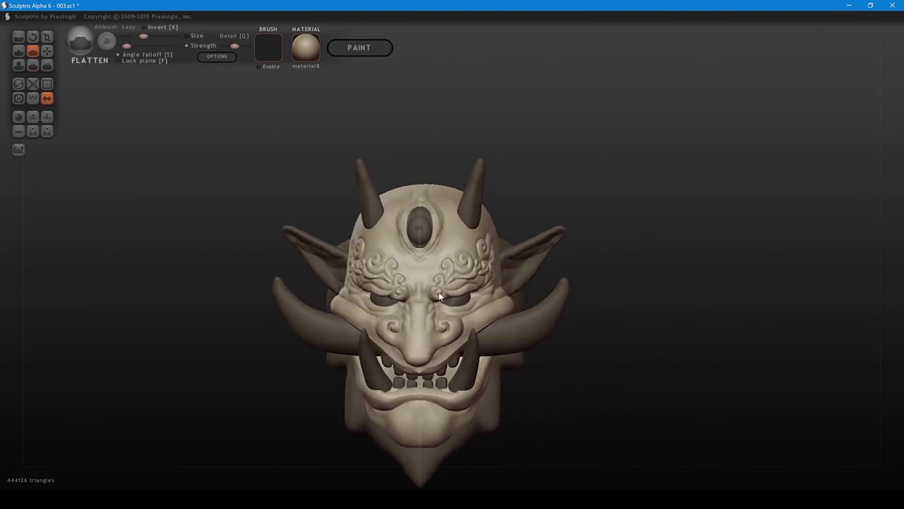
{"action": "mouse_move", "coordinate": [439, 292]}
{"action": "right_mouse_down"}
{"action": "mouse_move", "coordinate": [437, 276]}
{"action": "mouse_move", "coordinate": [440, 309]}
{"action": "right_mouse_up"}
{"action": "scroll", "coordinate": [439, 308], "scroll_direction": "up", "scroll_amount": 1}
{"action": "scroll", "coordinate": [440, 309], "scroll_direction": "up", "scroll_amount": 2}
{"action": "key", "text": "space"}
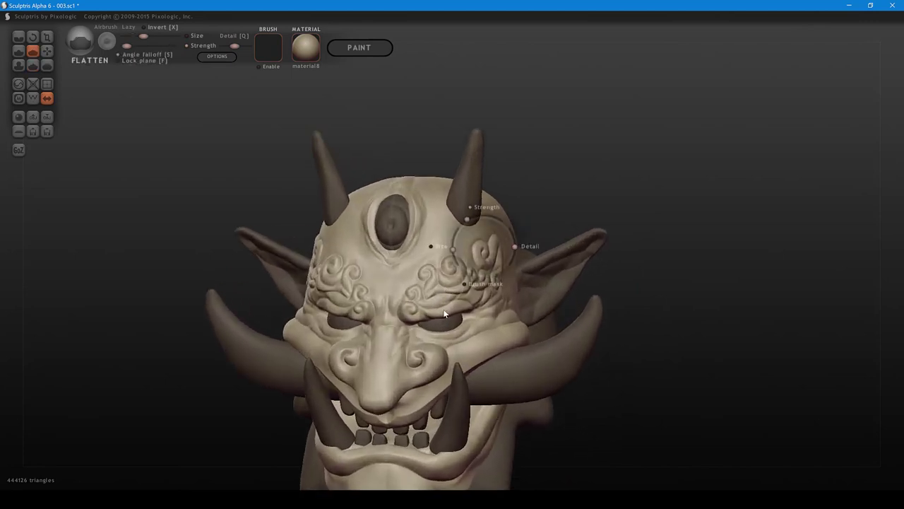
{"action": "left_click_drag", "start_coordinate": [468, 218], "coordinate": [466, 220]}
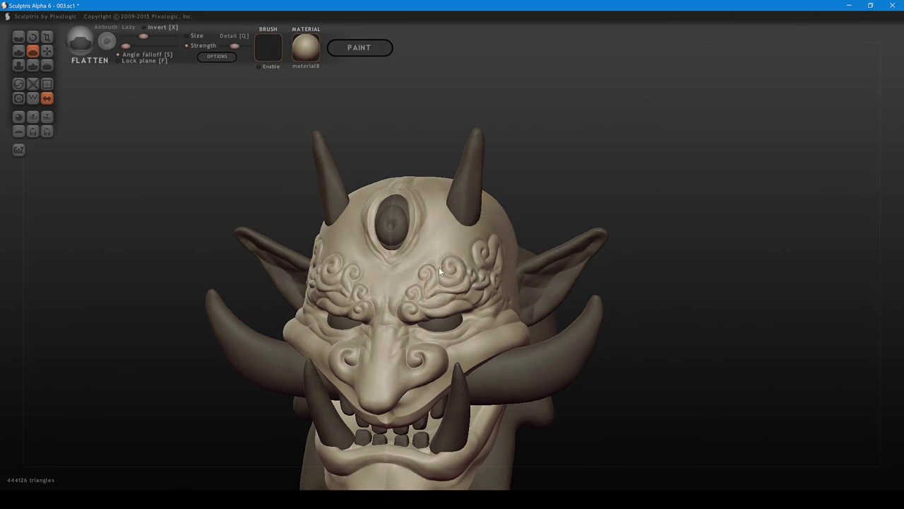
{"action": "mouse_move", "coordinate": [422, 285]}
{"action": "left_mouse_down"}
{"action": "mouse_move", "coordinate": [433, 273]}
{"action": "mouse_move", "coordinate": [443, 278]}
{"action": "left_mouse_up"}
{"action": "right_click_drag", "start_coordinate": [493, 278], "coordinate": [458, 287]}
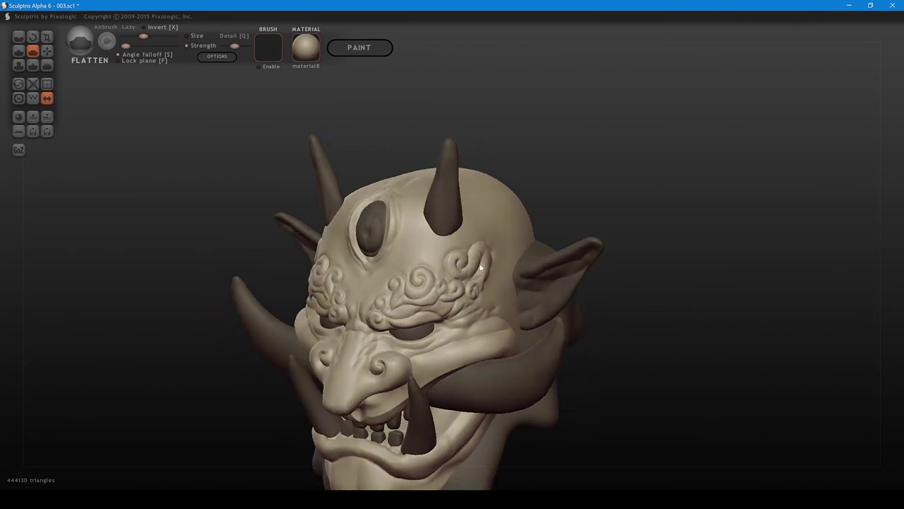
{"action": "left_click_drag", "start_coordinate": [468, 274], "coordinate": [487, 283]}
{"action": "mouse_move", "coordinate": [486, 282]}
{"action": "right_mouse_down"}
{"action": "mouse_move", "coordinate": [457, 279]}
{"action": "mouse_move", "coordinate": [563, 274]}
{"action": "mouse_move", "coordinate": [438, 279]}
{"action": "right_mouse_up"}
- Crease grooves from the eyebrow's outer end towards the ear with a smaller brush
{"action": "key", "text": "1"}
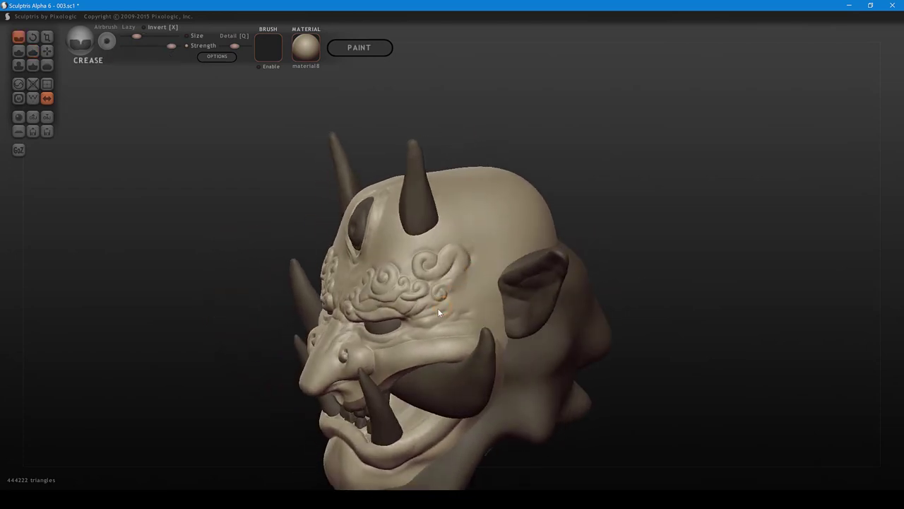
{"action": "key", "text": "bracketleft"}
{"action": "mouse_move", "coordinate": [428, 310]}
{"action": "left_mouse_down"}
{"action": "mouse_move", "coordinate": [454, 288]}
{"action": "mouse_move", "coordinate": [469, 293]}
{"action": "mouse_move", "coordinate": [498, 248]}
{"action": "mouse_move", "coordinate": [486, 311]}
{"action": "mouse_move", "coordinate": [497, 313]}
{"action": "mouse_move", "coordinate": [500, 298]}
{"action": "left_mouse_up"}
- Draw one large and two smaller rounded bumps between the eyebrow and the ear, and flatten the lowest one
{"action": "key", "text": "bracketright"}
{"action": "key", "text": "4"}
{"action": "right_click_drag", "start_coordinate": [499, 298], "coordinate": [500, 294]}
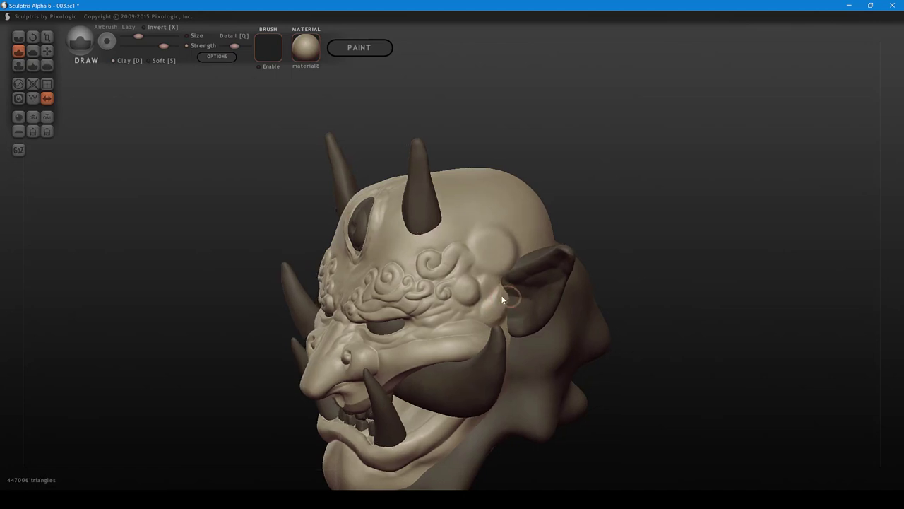
{"action": "key", "text": "5"}
{"action": "left_click_drag", "start_coordinate": [501, 294], "coordinate": [494, 310]}
- Carve a large spiral curl into the biggest bump above the ear with the Crease brush
{"action": "right_click_drag", "start_coordinate": [500, 264], "coordinate": [470, 273]}
{"action": "key", "text": "1"}
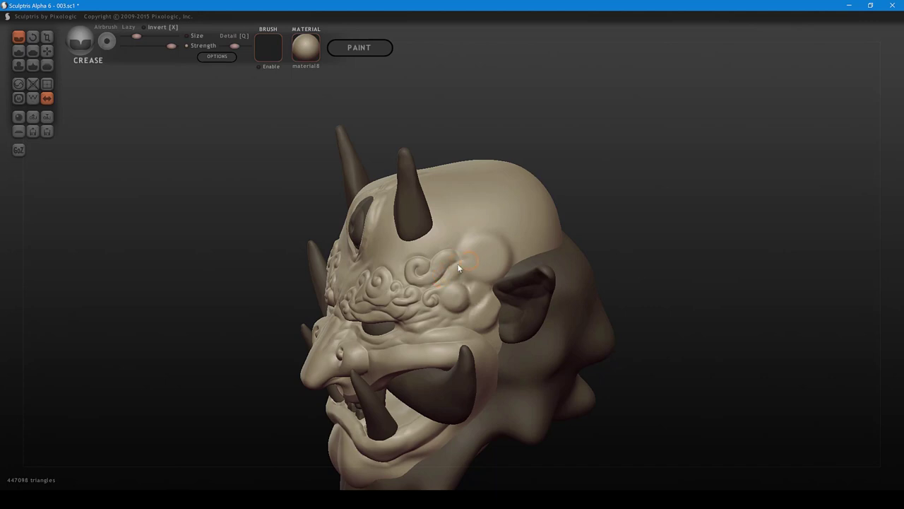
{"action": "left_click_drag", "start_coordinate": [458, 269], "coordinate": [482, 266]}
{"action": "key", "text": "4"}
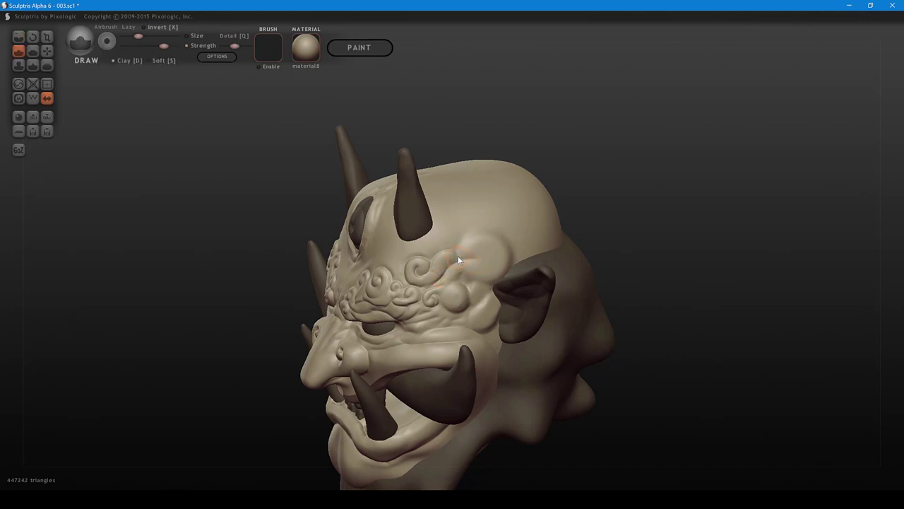
{"action": "key", "text": "1"}
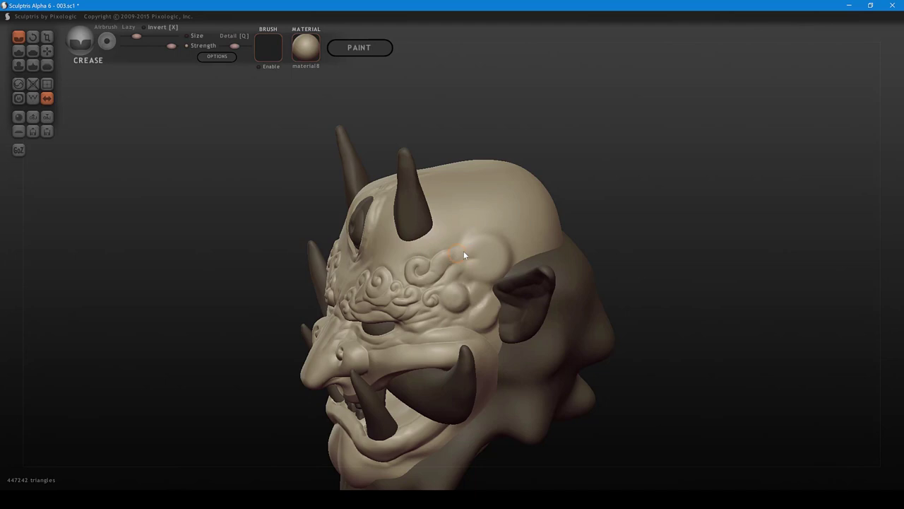
{"action": "mouse_move", "coordinate": [454, 254]}
{"action": "left_mouse_down"}
{"action": "mouse_move", "coordinate": [438, 259]}
{"action": "mouse_move", "coordinate": [495, 262]}
{"action": "mouse_move", "coordinate": [495, 251]}
{"action": "mouse_move", "coordinate": [472, 254]}
{"action": "mouse_move", "coordinate": [472, 241]}
{"action": "mouse_move", "coordinate": [494, 234]}
{"action": "mouse_move", "coordinate": [507, 244]}
{"action": "mouse_move", "coordinate": [489, 248]}
{"action": "mouse_move", "coordinate": [485, 264]}
{"action": "mouse_move", "coordinate": [467, 246]}
{"action": "mouse_move", "coordinate": [489, 235]}
{"action": "mouse_move", "coordinate": [509, 260]}
{"action": "mouse_move", "coordinate": [486, 282]}
{"action": "left_mouse_up"}
{"action": "key", "text": "space"}
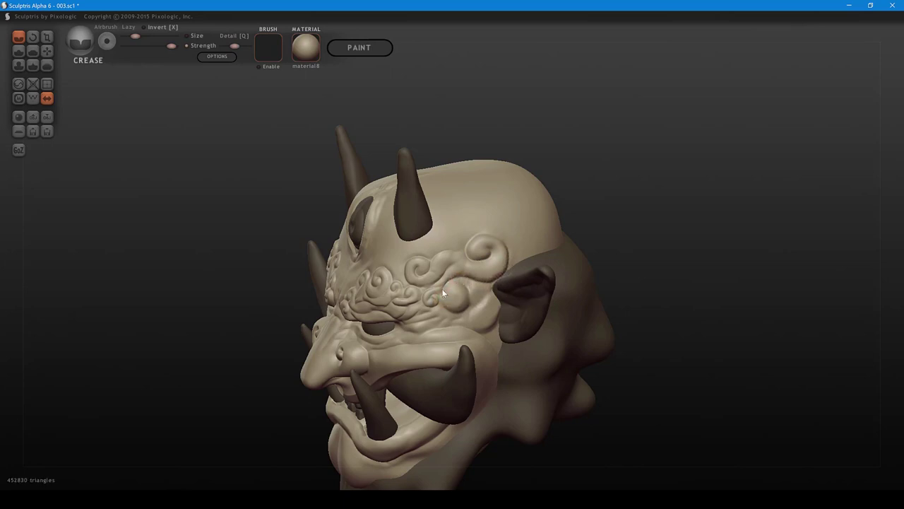
- Carve a spiral curl into the middle bump between the eyebrow and the ear with a smaller Crease brush
{"action": "key", "text": "["}
{"action": "mouse_move", "coordinate": [444, 291]}
{"action": "left_mouse_down"}
{"action": "mouse_move", "coordinate": [452, 301]}
{"action": "mouse_move", "coordinate": [445, 297]}
{"action": "mouse_move", "coordinate": [464, 285]}
{"action": "mouse_move", "coordinate": [471, 306]}
{"action": "left_mouse_up"}
{"action": "left_click_drag", "start_coordinate": [472, 303], "coordinate": [483, 295]}
{"action": "mouse_move", "coordinate": [488, 298]}
{"action": "right_mouse_down"}
{"action": "mouse_move", "coordinate": [503, 301]}
{"action": "mouse_move", "coordinate": [487, 301]}
{"action": "right_mouse_up"}
{"action": "mouse_move", "coordinate": [486, 302]}
{"action": "left_mouse_down"}
{"action": "mouse_move", "coordinate": [474, 323]}
{"action": "mouse_move", "coordinate": [495, 309]}
{"action": "left_mouse_up"}
- Carve a small spiral curl into the lowest bump in front of the ear with the Crease brush
{"action": "right_click_drag", "start_coordinate": [501, 300], "coordinate": [472, 306]}
{"action": "middle_click_drag", "start_coordinate": [472, 306], "coordinate": [472, 345]}
{"action": "scroll", "coordinate": [471, 346], "scroll_direction": "up", "scroll_amount": 2}
{"action": "scroll", "coordinate": [471, 351], "scroll_direction": "down", "scroll_amount": 1, "text": "shift"}
{"action": "mouse_move", "coordinate": [469, 347]}
{"action": "left_mouse_down"}
{"action": "mouse_move", "coordinate": [458, 354]}
{"action": "mouse_move", "coordinate": [481, 363]}
{"action": "mouse_move", "coordinate": [494, 347]}
{"action": "mouse_move", "coordinate": [479, 332]}
{"action": "mouse_move", "coordinate": [474, 347]}
{"action": "mouse_move", "coordinate": [485, 323]}
{"action": "mouse_move", "coordinate": [474, 348]}
{"action": "left_mouse_up"}
{"action": "scroll", "coordinate": [472, 348], "scroll_direction": "up", "scroll_amount": 1, "text": "shift"}
{"action": "left_click", "coordinate": [490, 325]}
{"action": "left_click", "coordinate": [479, 339]}
- Nudge the centre of the lowest curl into shape with a small Grab brush
{"action": "scroll", "coordinate": [468, 344], "scroll_direction": "down", "scroll_amount": 1, "text": "shift"}
{"action": "key", "text": "g"}
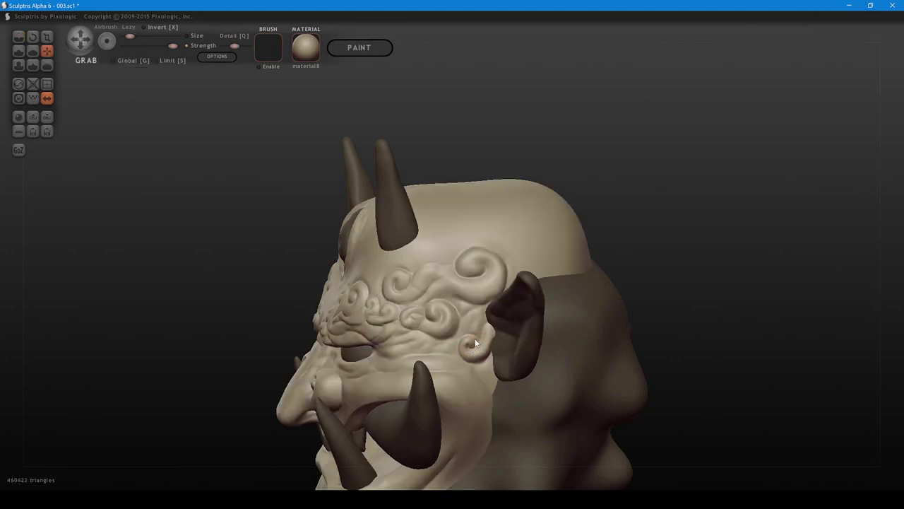
{"action": "scroll", "coordinate": [475, 338], "scroll_direction": "up", "scroll_amount": 2, "text": "shift"}
{"action": "scroll", "coordinate": [474, 339], "scroll_direction": "down", "scroll_amount": 1, "text": "shift"}
{"action": "left_click_drag", "start_coordinate": [472, 343], "coordinate": [476, 345]}
{"action": "middle_click_drag", "start_coordinate": [487, 347], "coordinate": [534, 337]}
- Crease grooves between the middle curl and the lowest curl in front of the ear
{"action": "key", "text": "1"}
{"action": "scroll", "coordinate": [468, 326], "scroll_direction": "up", "scroll_amount": 1, "text": "shift"}
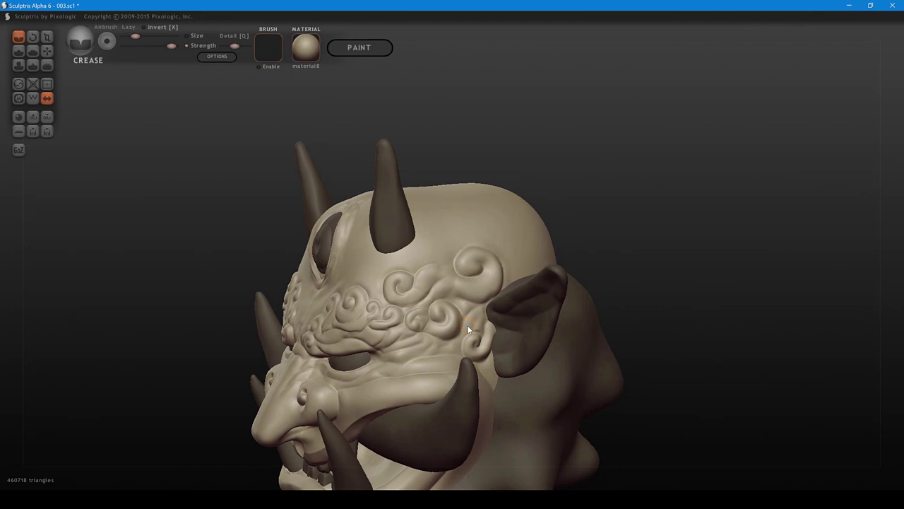
{"action": "left_click_drag", "start_coordinate": [468, 325], "coordinate": [486, 319]}
{"action": "middle_click_drag", "start_coordinate": [483, 319], "coordinate": [549, 335]}
{"action": "left_click_drag", "start_coordinate": [467, 344], "coordinate": [472, 334]}
{"action": "middle_click_drag", "start_coordinate": [445, 355], "coordinate": [467, 387]}
- Flatten the curls above the ear and crease another groove between them
{"action": "key", "text": "5"}
{"action": "mouse_move", "coordinate": [470, 272]}
{"action": "left_mouse_down"}
{"action": "mouse_move", "coordinate": [470, 259]}
{"action": "mouse_move", "coordinate": [485, 260]}
{"action": "mouse_move", "coordinate": [472, 288]}
{"action": "mouse_move", "coordinate": [458, 291]}
{"action": "left_mouse_up"}
{"action": "middle_click_drag", "start_coordinate": [446, 280], "coordinate": [436, 270]}
{"action": "key", "text": "1"}
{"action": "mouse_move", "coordinate": [438, 285]}
{"action": "left_mouse_down"}
{"action": "mouse_move", "coordinate": [456, 276]}
{"action": "mouse_move", "coordinate": [435, 270]}
{"action": "mouse_move", "coordinate": [450, 277]}
{"action": "mouse_move", "coordinate": [445, 302]}
{"action": "mouse_move", "coordinate": [468, 305]}
{"action": "mouse_move", "coordinate": [445, 300]}
{"action": "mouse_move", "coordinate": [454, 301]}
{"action": "left_mouse_up"}
{"action": "right_click_drag", "start_coordinate": [455, 302], "coordinate": [491, 316]}
{"action": "key", "text": "5"}
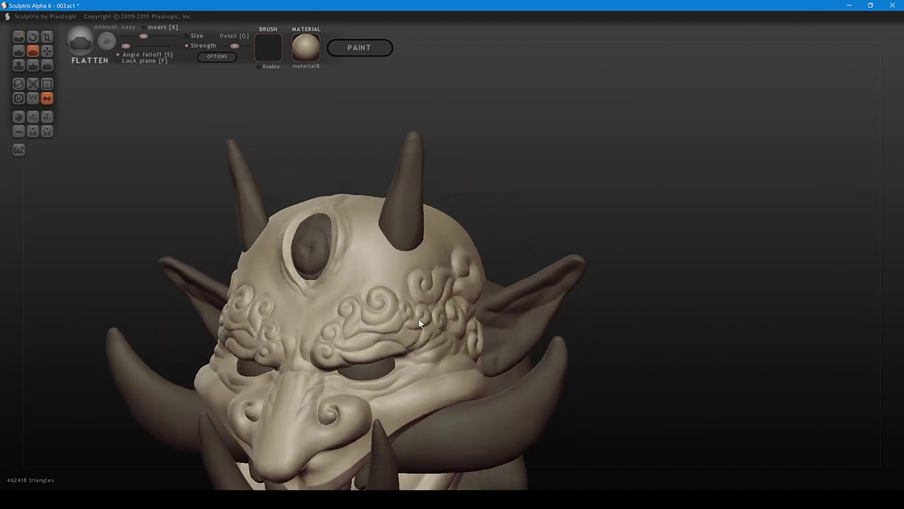
- Select the pair of forehead horns and place a mirrored copy of them beside the head above the ears
{"action": "scroll", "coordinate": [437, 341], "scroll_direction": "down", "scroll_amount": 4}
{"action": "mouse_move", "coordinate": [444, 298]}
{"action": "right_mouse_down"}
{"action": "mouse_move", "coordinate": [484, 316]}
{"action": "mouse_move", "coordinate": [490, 305]}
{"action": "mouse_move", "coordinate": [476, 305]}
{"action": "mouse_move", "coordinate": [472, 362]}
{"action": "right_mouse_up"}
{"action": "scroll", "coordinate": [479, 321], "scroll_direction": "up", "scroll_amount": 4}
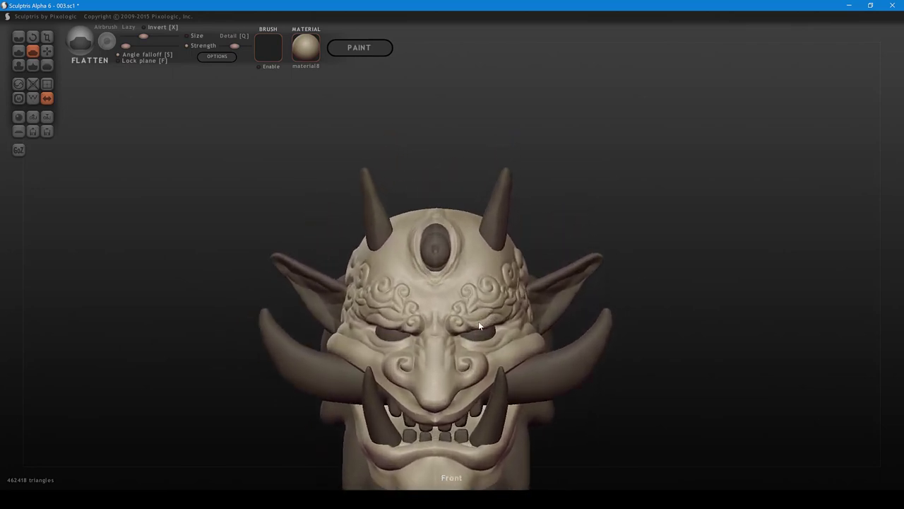
{"action": "mouse_move", "coordinate": [484, 311]}
{"action": "right_mouse_down"}
{"action": "mouse_move", "coordinate": [450, 326]}
{"action": "mouse_move", "coordinate": [438, 319]}
{"action": "right_mouse_up"}
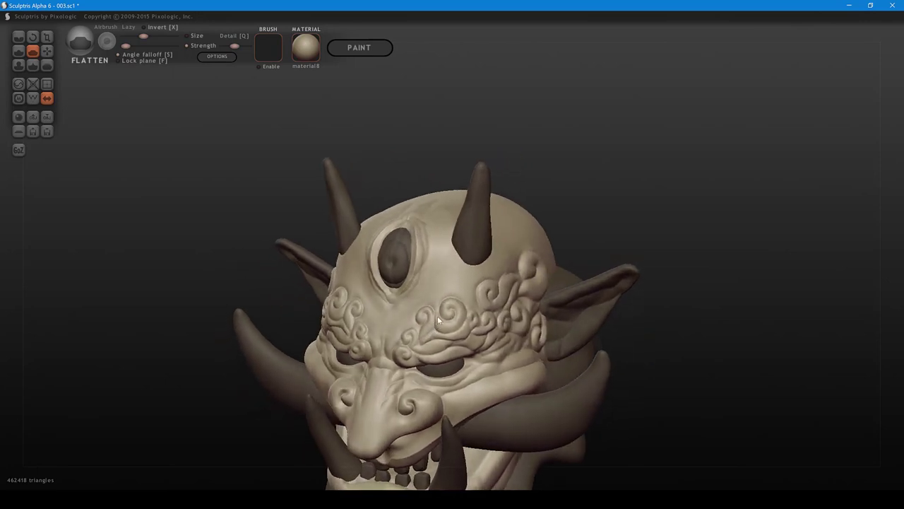
{"action": "left_click", "coordinate": [481, 237]}
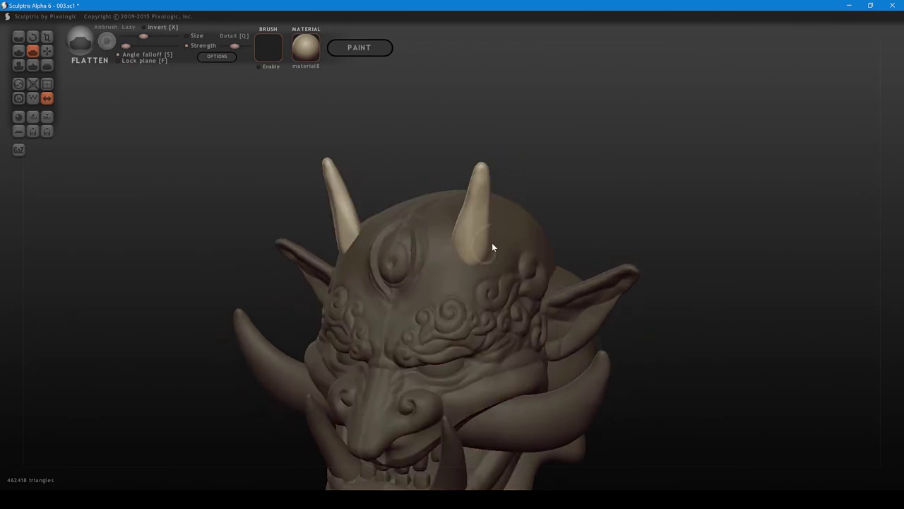
{"action": "right_click_drag", "start_coordinate": [492, 243], "coordinate": [522, 223]}
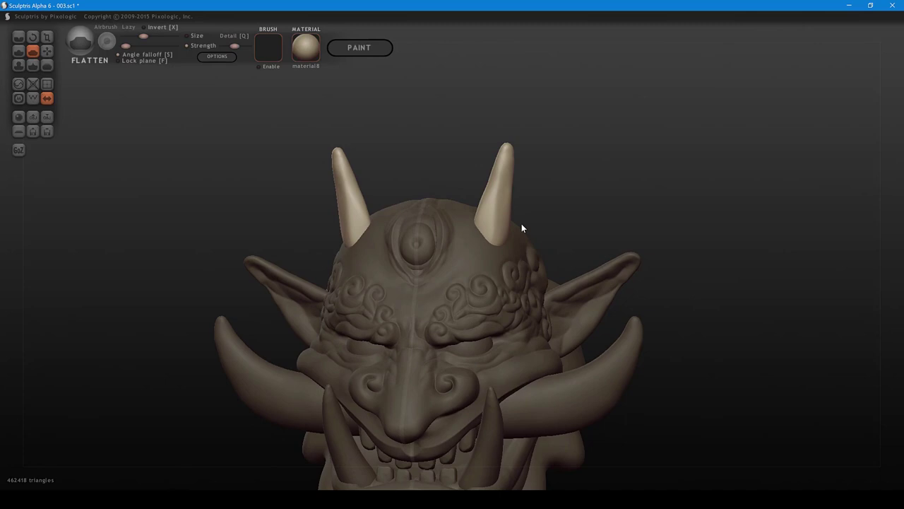
{"action": "key", "text": "i"}
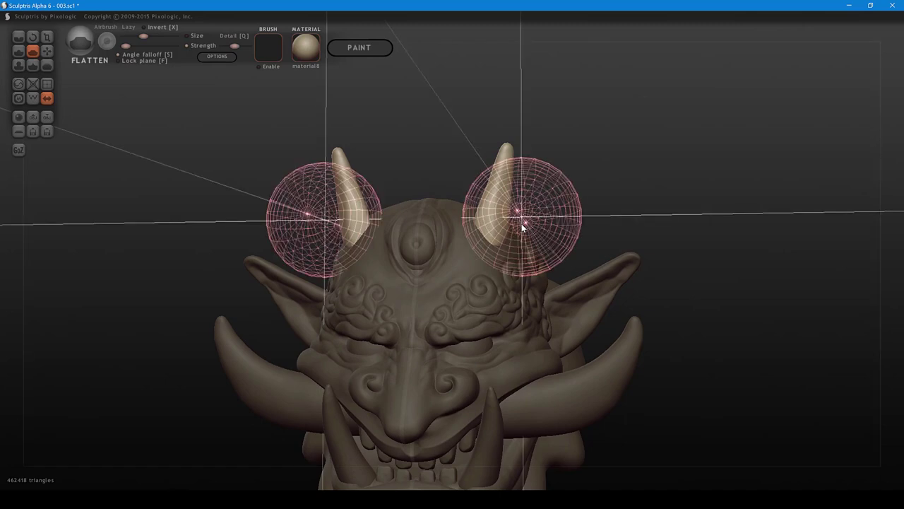
{"action": "left_click", "coordinate": [525, 258]}
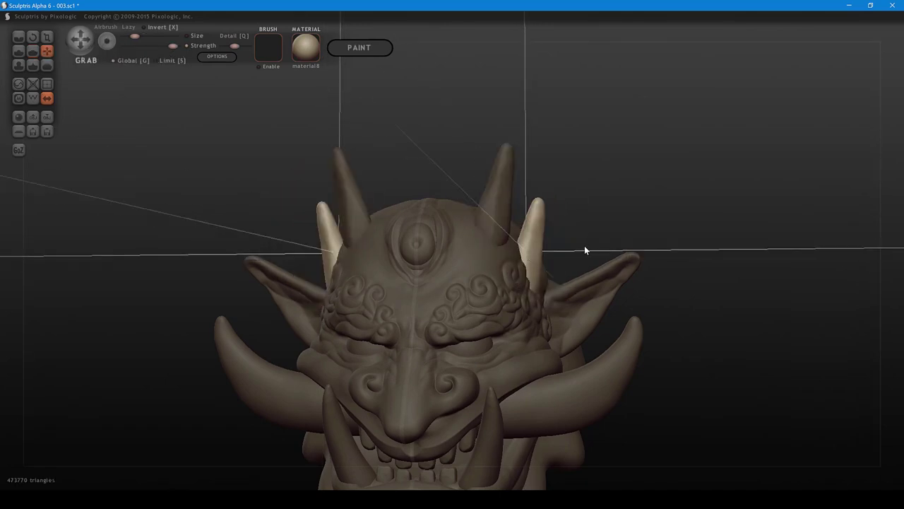
- Move the copied horns up and outward, clear of the head, with Grab set to Global
{"action": "mouse_move", "coordinate": [585, 245]}
{"action": "right_mouse_down"}
{"action": "mouse_move", "coordinate": [606, 255]}
{"action": "mouse_move", "coordinate": [581, 257]}
{"action": "right_mouse_up"}
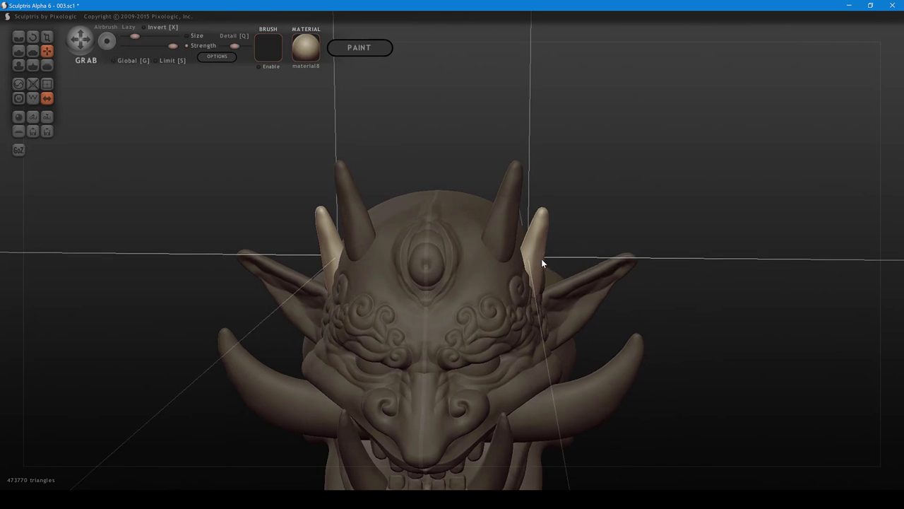
{"action": "mouse_move", "coordinate": [541, 259]}
{"action": "left_mouse_down"}
{"action": "mouse_move", "coordinate": [567, 249]}
{"action": "mouse_move", "coordinate": [604, 197]}
{"action": "left_mouse_up"}
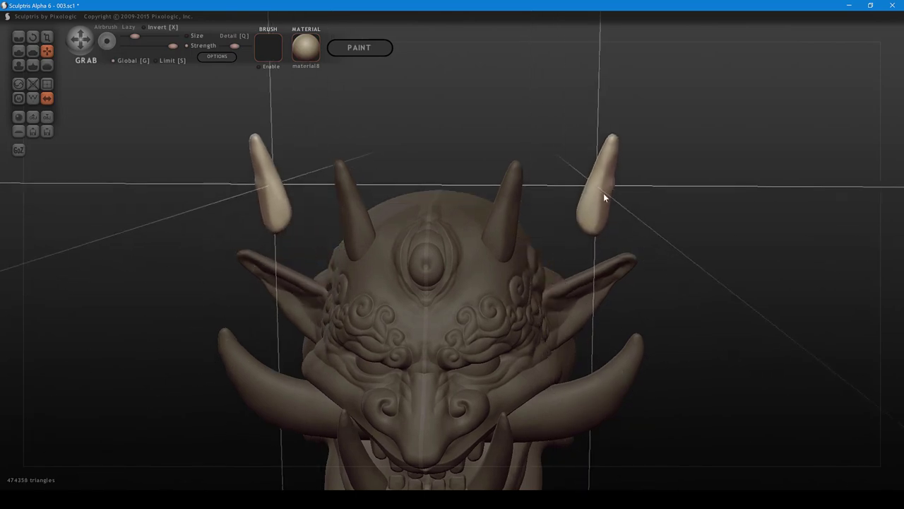
{"action": "right_click_drag", "start_coordinate": [603, 193], "coordinate": [598, 192]}
{"action": "key", "text": "d"}
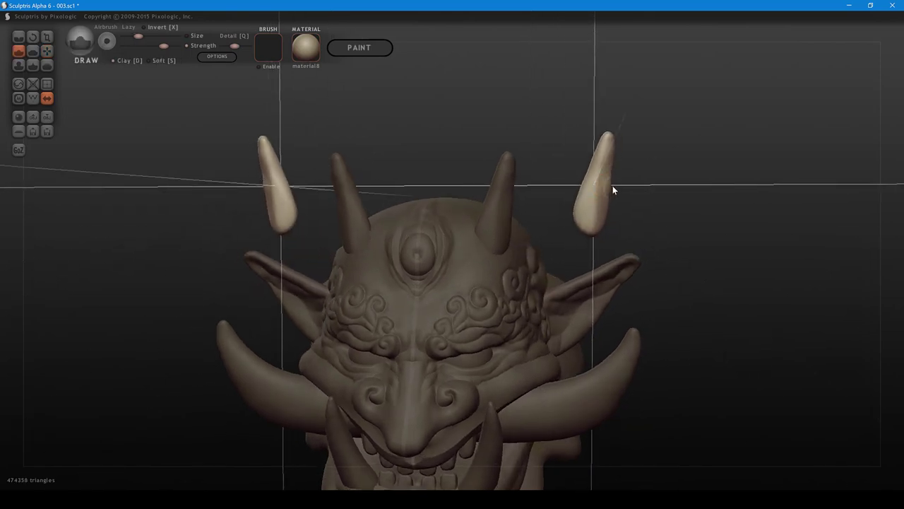
{"action": "middle_click_drag", "start_coordinate": [613, 185], "coordinate": [592, 208]}
- Scale the copied horns uniformly down to about half size and rotate them slightly more upright
{"action": "key", "text": "3"}
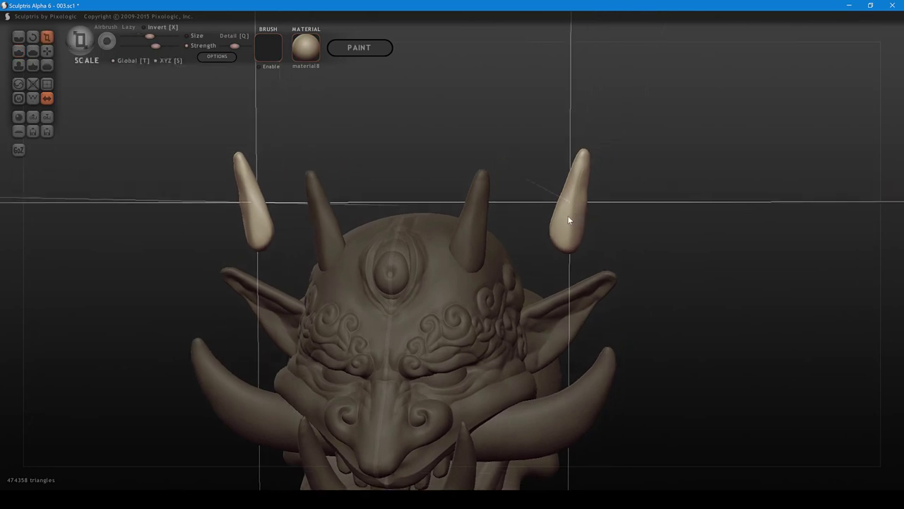
{"action": "left_click_drag", "start_coordinate": [570, 210], "coordinate": [498, 339]}
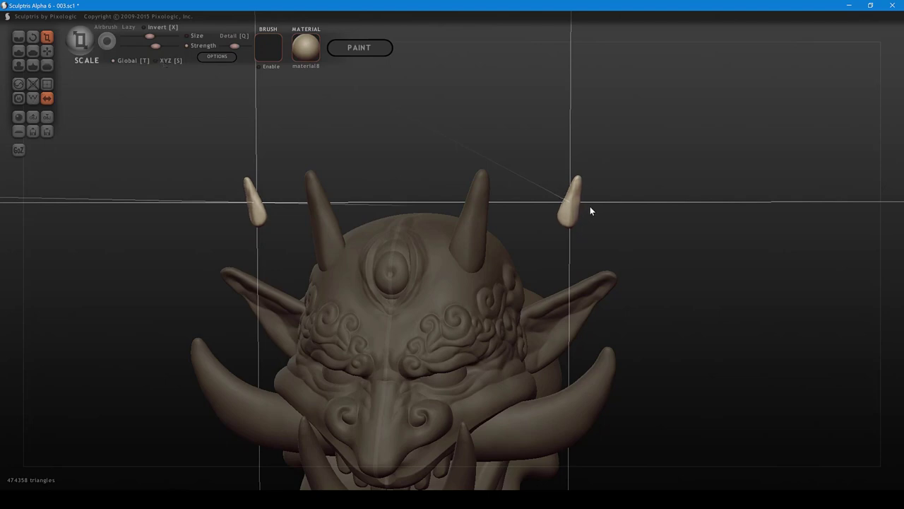
{"action": "key", "text": "r"}
{"action": "left_click_drag", "start_coordinate": [578, 191], "coordinate": [573, 180]}
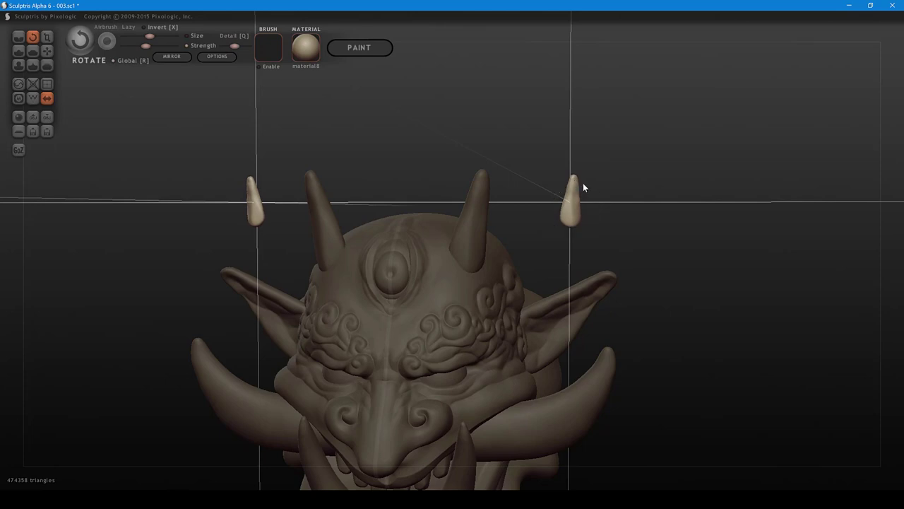
- Flatten the front of the small horn from tip to base with the Flatten brush
{"action": "key", "text": "f"}
{"action": "scroll", "coordinate": [564, 306], "scroll_direction": "up", "scroll_amount": 5}
{"action": "left_click_drag", "start_coordinate": [569, 250], "coordinate": [346, 341], "text": "alt"}
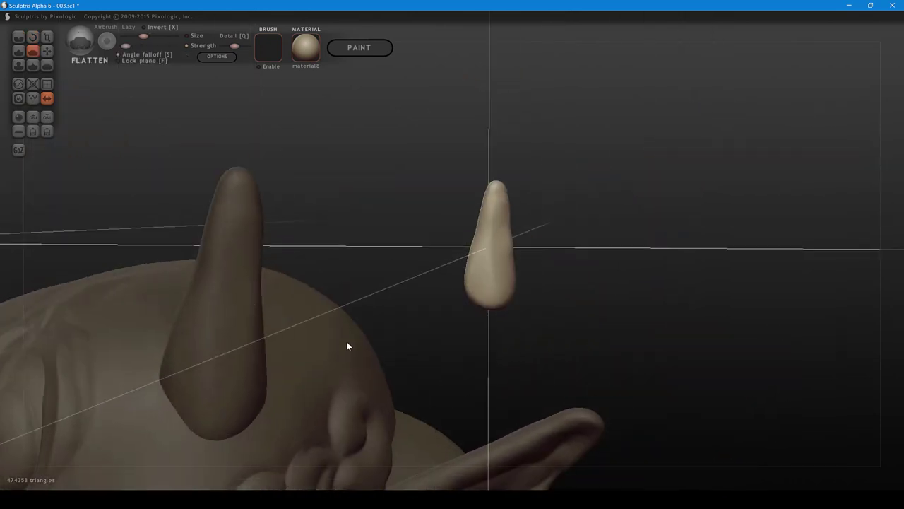
{"action": "scroll", "coordinate": [346, 343], "scroll_direction": "down", "scroll_amount": 4}
{"action": "left_click_drag", "start_coordinate": [481, 307], "coordinate": [475, 321], "text": "alt"}
{"action": "scroll", "coordinate": [475, 321], "scroll_direction": "up", "scroll_amount": 6}
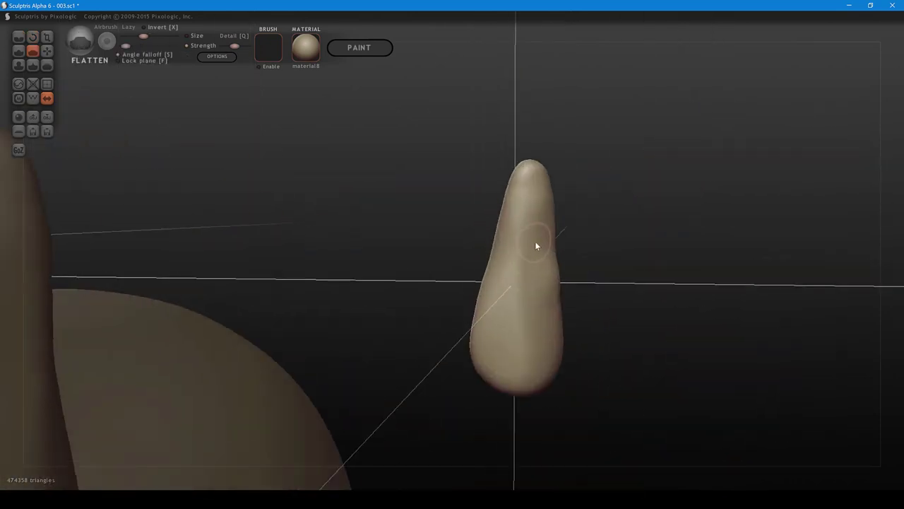
{"action": "right_click_drag", "start_coordinate": [536, 245], "coordinate": [516, 251]}
{"action": "mouse_move", "coordinate": [517, 264]}
{"action": "left_mouse_down"}
{"action": "mouse_move", "coordinate": [517, 221]}
{"action": "mouse_move", "coordinate": [517, 265]}
{"action": "left_mouse_up"}
{"action": "right_click_drag", "start_coordinate": [491, 260], "coordinate": [509, 254]}
{"action": "left_click_drag", "start_coordinate": [508, 244], "coordinate": [512, 184]}
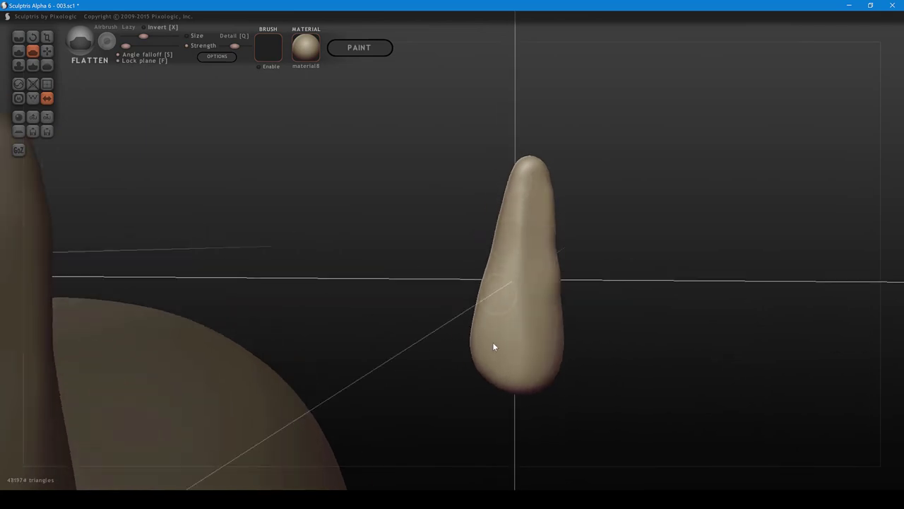
{"action": "left_click_drag", "start_coordinate": [493, 341], "coordinate": [491, 375]}
- Flatten the outer side and back edge of the small horn, using a larger brush for the last stroke
{"action": "mouse_move", "coordinate": [486, 338]}
{"action": "right_mouse_down"}
{"action": "mouse_move", "coordinate": [442, 304]}
{"action": "mouse_move", "coordinate": [387, 282]}
{"action": "mouse_move", "coordinate": [321, 314]}
{"action": "right_mouse_up"}
{"action": "mouse_move", "coordinate": [347, 303]}
{"action": "left_mouse_down"}
{"action": "mouse_move", "coordinate": [332, 196]}
{"action": "mouse_move", "coordinate": [365, 354]}
{"action": "mouse_move", "coordinate": [334, 212]}
{"action": "left_mouse_up"}
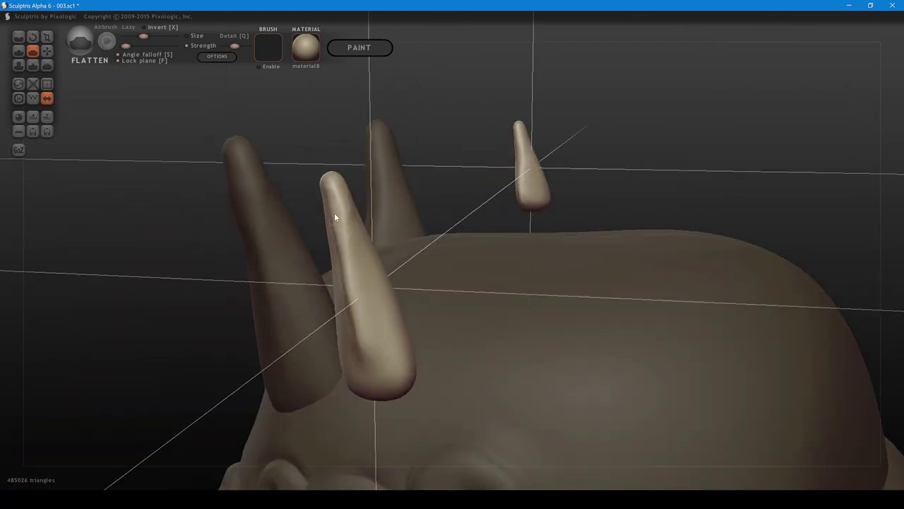
{"action": "left_click_drag", "start_coordinate": [360, 268], "coordinate": [362, 272]}
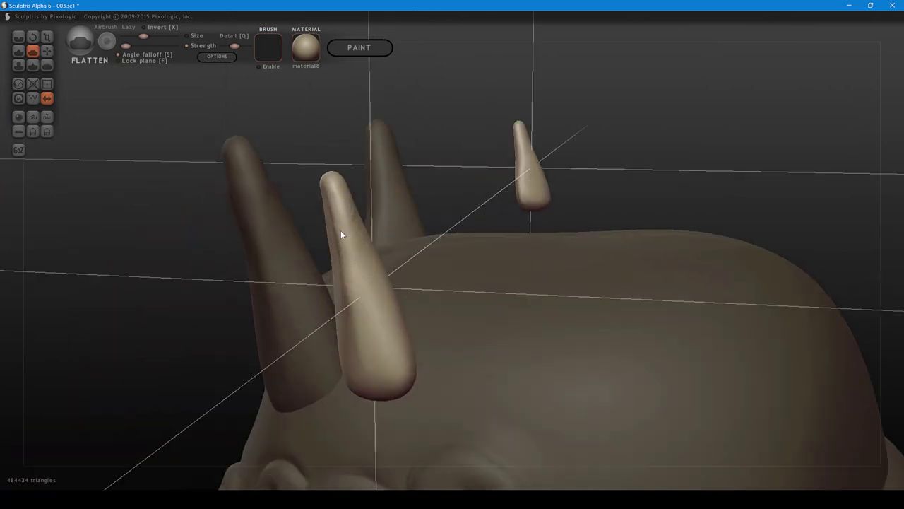
{"action": "mouse_move", "coordinate": [341, 234]}
{"action": "left_mouse_down"}
{"action": "mouse_move", "coordinate": [354, 305]}
{"action": "mouse_move", "coordinate": [354, 293]}
{"action": "left_mouse_up"}
{"action": "mouse_move", "coordinate": [360, 322]}
{"action": "right_mouse_down"}
{"action": "mouse_move", "coordinate": [332, 337]}
{"action": "mouse_move", "coordinate": [282, 318]}
{"action": "right_mouse_up"}
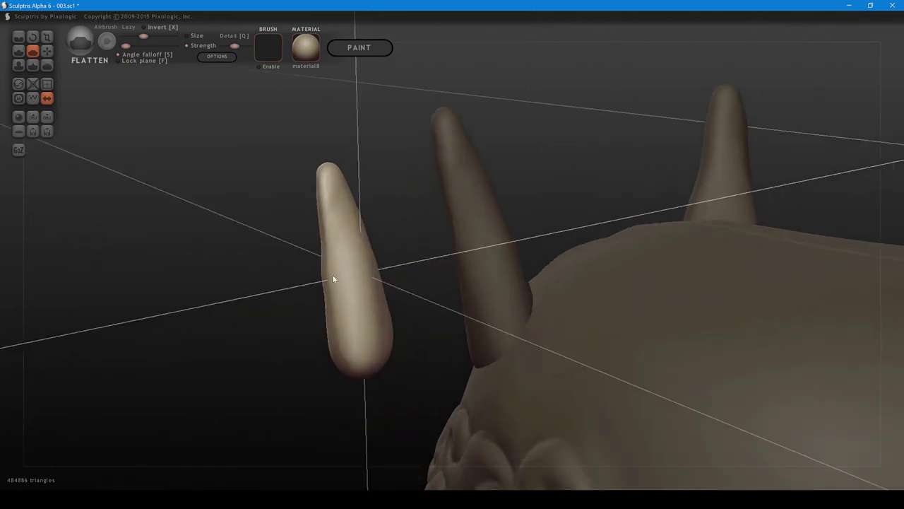
{"action": "scroll", "coordinate": [333, 276], "scroll_direction": "up", "scroll_amount": 1, "text": "shift"}
{"action": "left_click_drag", "start_coordinate": [332, 274], "coordinate": [325, 196]}
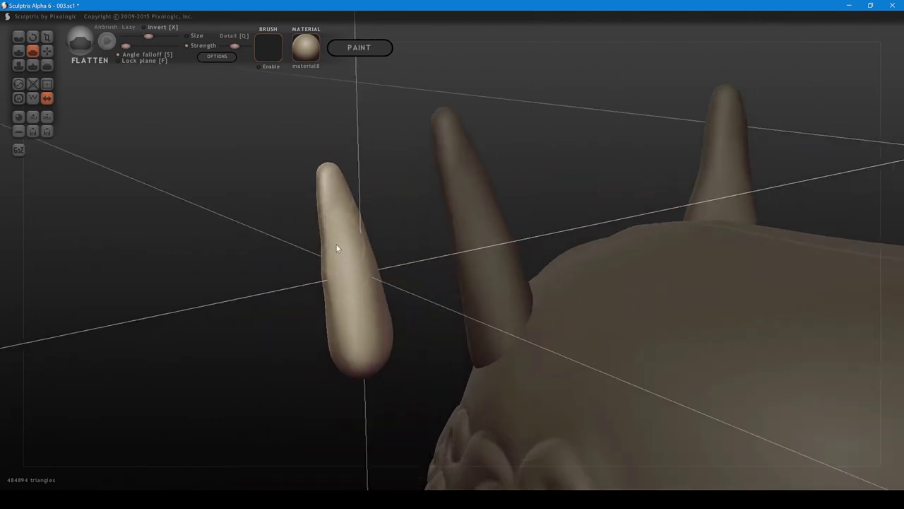
- Adjust the outline of the small horn's lower half with the Grab brush, Global turned off
{"action": "right_click_drag", "start_coordinate": [336, 248], "coordinate": [326, 245]}
{"action": "key", "text": "g"}
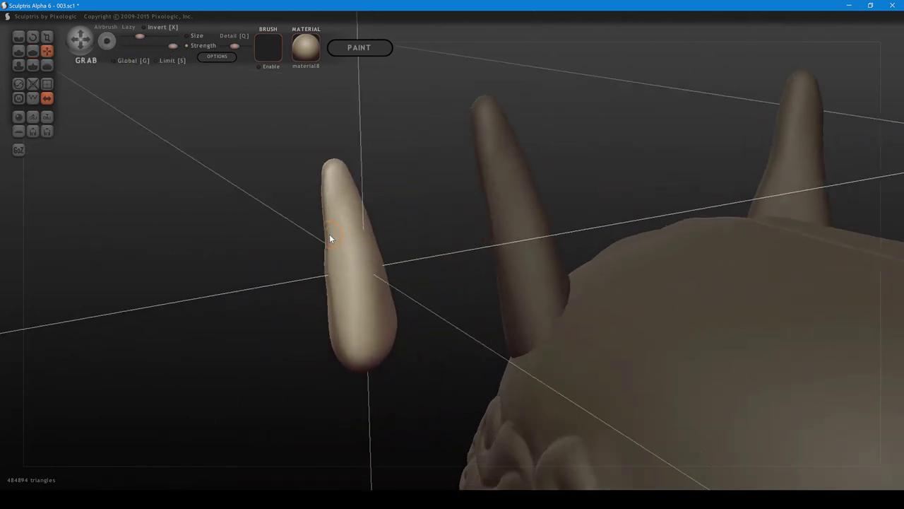
{"action": "key", "text": "space"}
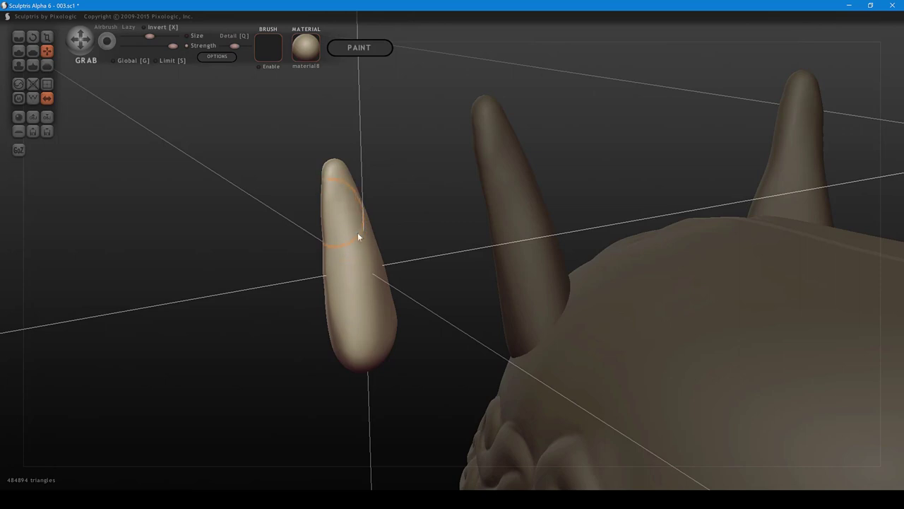
{"action": "right_click_drag", "start_coordinate": [359, 233], "coordinate": [324, 240]}
{"action": "scroll", "coordinate": [343, 231], "scroll_direction": "down", "scroll_amount": 1, "text": "shift"}
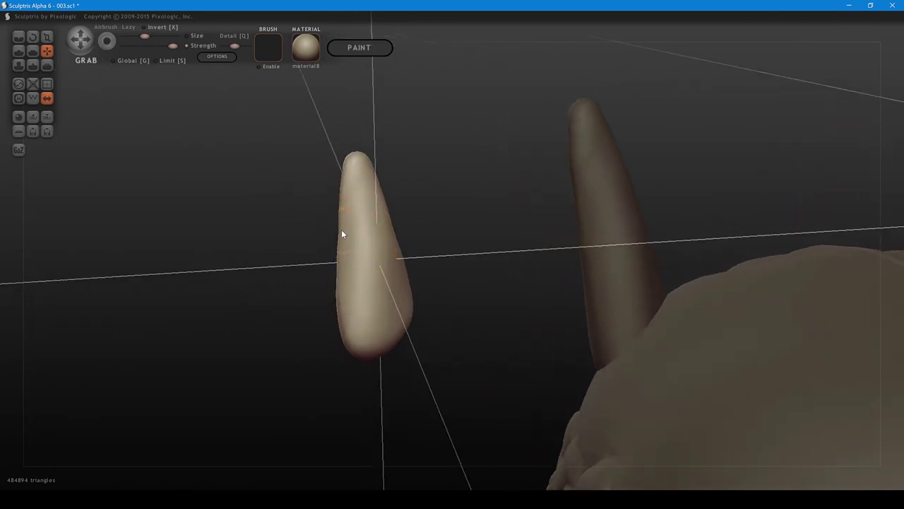
{"action": "left_click_drag", "start_coordinate": [347, 283], "coordinate": [343, 289]}
{"action": "mouse_move", "coordinate": [344, 289]}
{"action": "right_mouse_down"}
{"action": "mouse_move", "coordinate": [364, 303]}
{"action": "mouse_move", "coordinate": [375, 277]}
{"action": "right_mouse_up"}
- Flatten the inner and back faces of the small horn at two brush sizes
{"action": "key", "text": "5"}
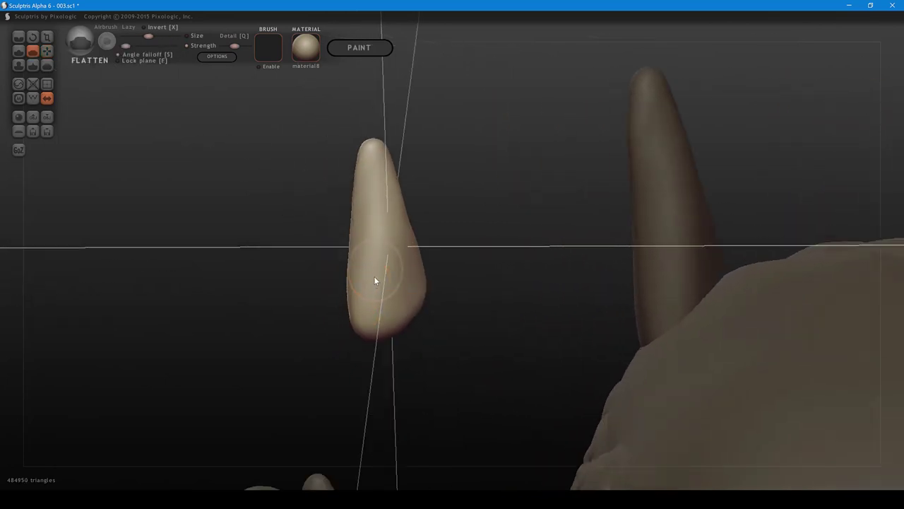
{"action": "right_click_drag", "start_coordinate": [403, 222], "coordinate": [374, 221]}
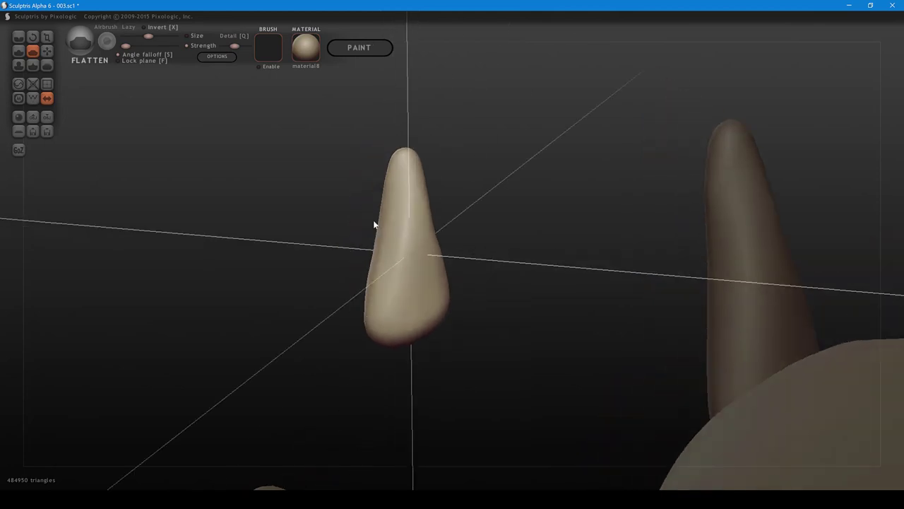
{"action": "scroll", "coordinate": [374, 221], "scroll_direction": "down", "scroll_amount": 2, "text": "shift"}
{"action": "mouse_move", "coordinate": [407, 212]}
{"action": "left_mouse_down"}
{"action": "mouse_move", "coordinate": [413, 195]}
{"action": "mouse_move", "coordinate": [416, 268]}
{"action": "mouse_move", "coordinate": [430, 252]}
{"action": "left_mouse_up"}
{"action": "scroll", "coordinate": [430, 253], "scroll_direction": "up", "scroll_amount": 2, "text": "shift"}
{"action": "mouse_move", "coordinate": [420, 178]}
{"action": "left_mouse_down"}
{"action": "mouse_move", "coordinate": [418, 284]}
{"action": "mouse_move", "coordinate": [414, 240]}
{"action": "left_mouse_up"}
{"action": "right_click_drag", "start_coordinate": [415, 181], "coordinate": [376, 229]}
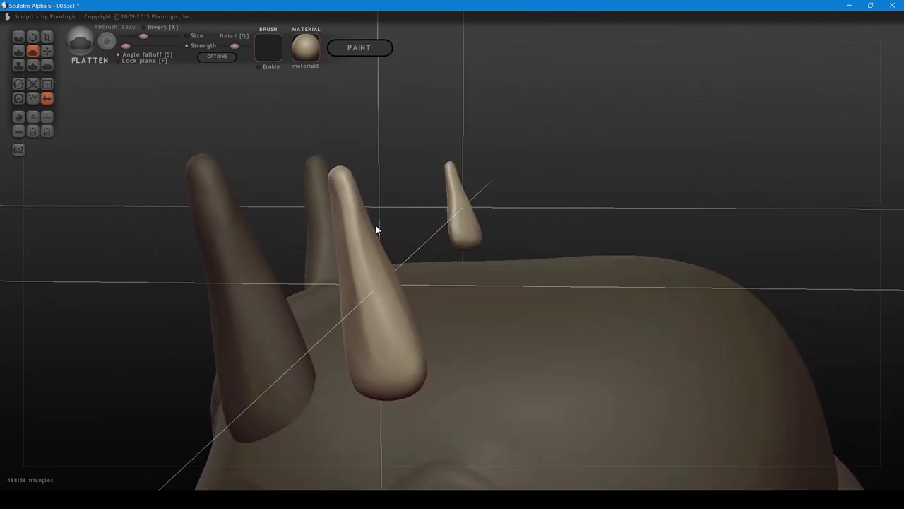
- Nudge the upper part of the small horn near its tip with a resized Grab brush
{"action": "key", "text": "g"}
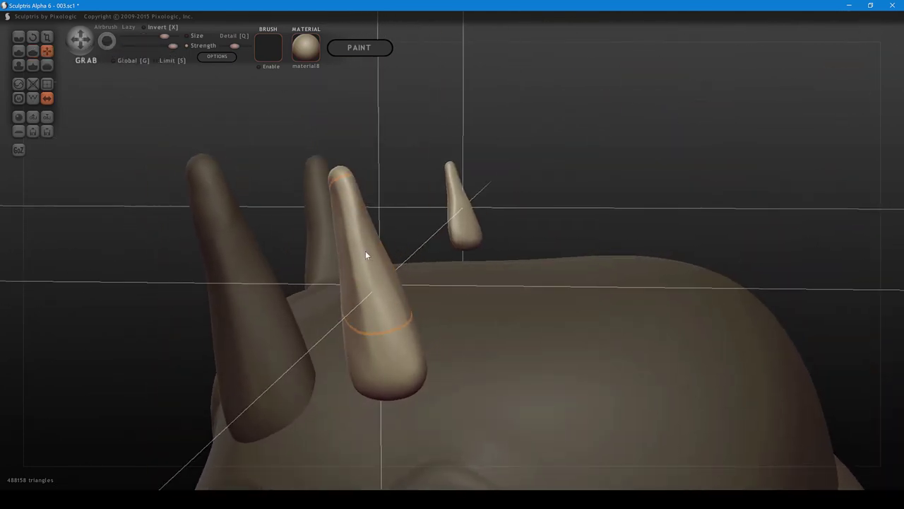
{"action": "scroll", "coordinate": [337, 230], "scroll_direction": "down", "scroll_amount": 4}
{"action": "left_click", "coordinate": [335, 229]}
{"action": "left_click", "coordinate": [339, 227]}
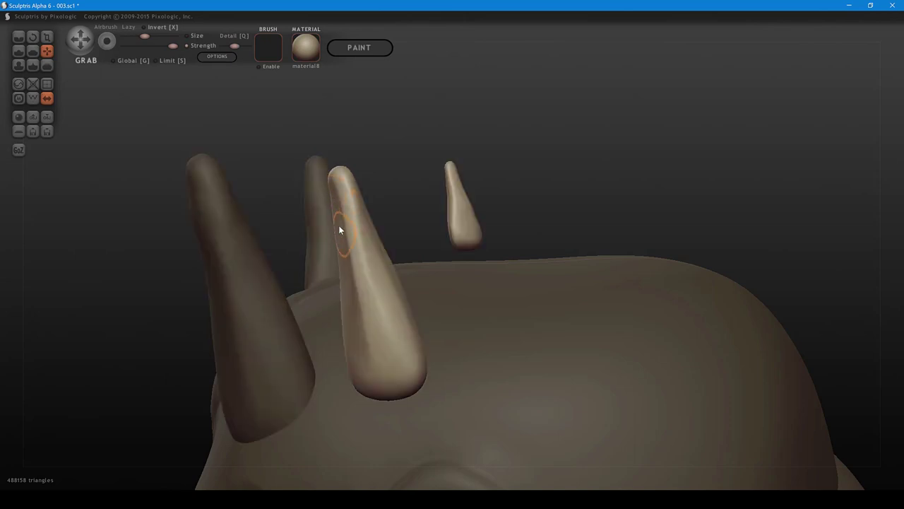
{"action": "scroll", "coordinate": [338, 225], "scroll_direction": "up", "scroll_amount": 2}
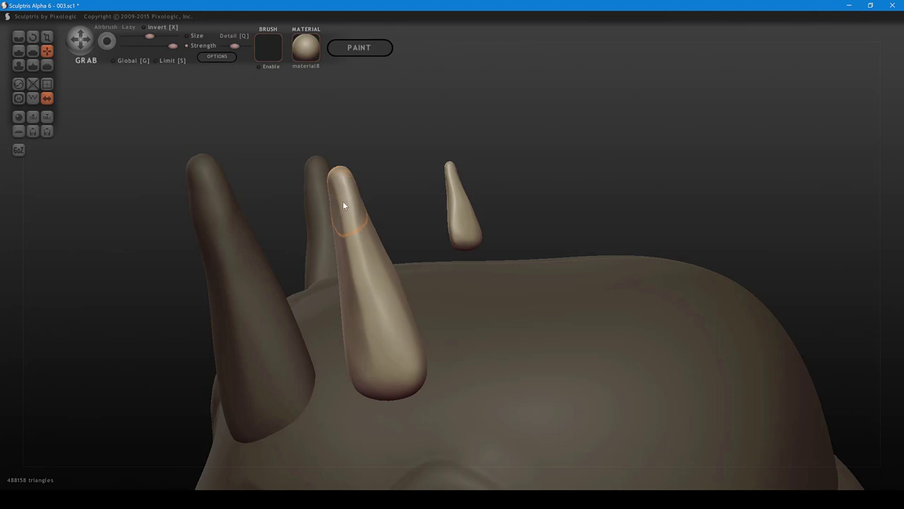
- Move the pair of small horns inward from beside the head to just in front of the forehead, using Grab with Global on
{"action": "left_click_drag", "start_coordinate": [404, 222], "coordinate": [501, 238]}
{"action": "scroll", "coordinate": [570, 210], "scroll_direction": "down", "scroll_amount": 4}
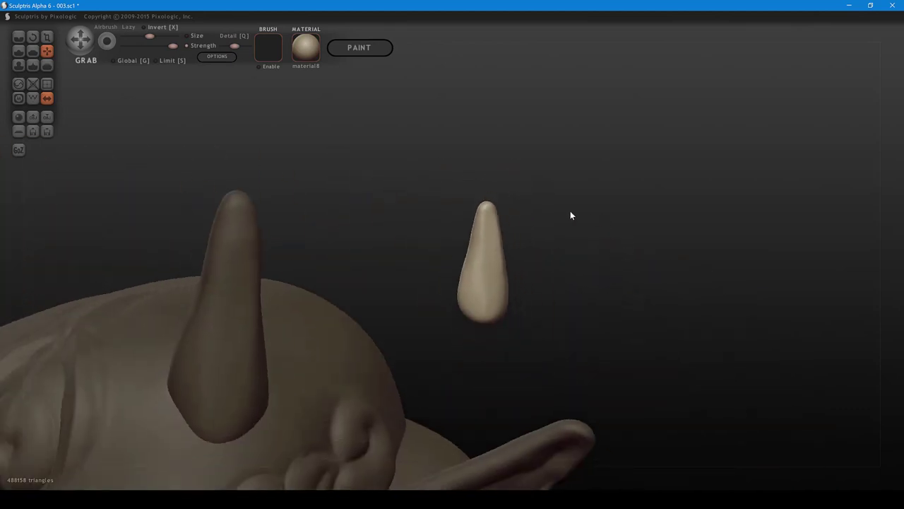
{"action": "scroll", "coordinate": [472, 253], "scroll_direction": "down", "scroll_amount": 2}
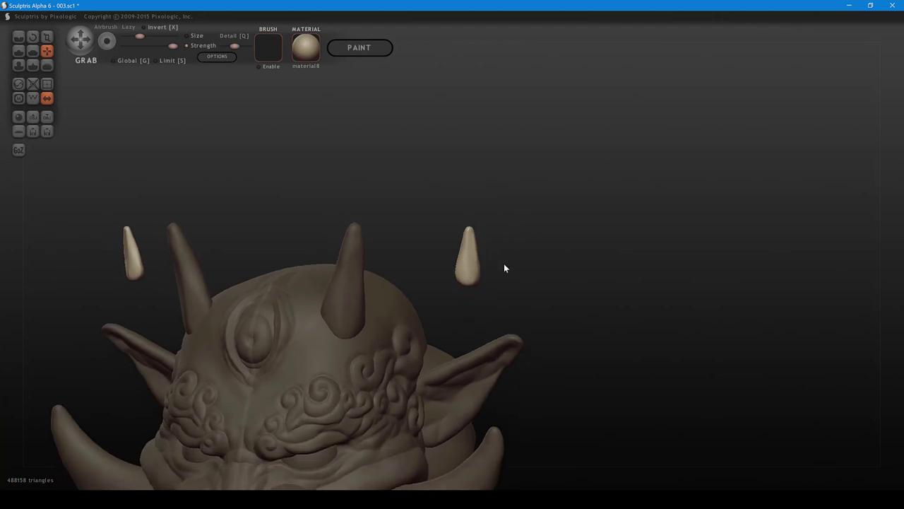
{"action": "middle_click_drag", "start_coordinate": [503, 263], "coordinate": [565, 211]}
{"action": "left_click_drag", "start_coordinate": [566, 211], "coordinate": [598, 220], "text": "shift"}
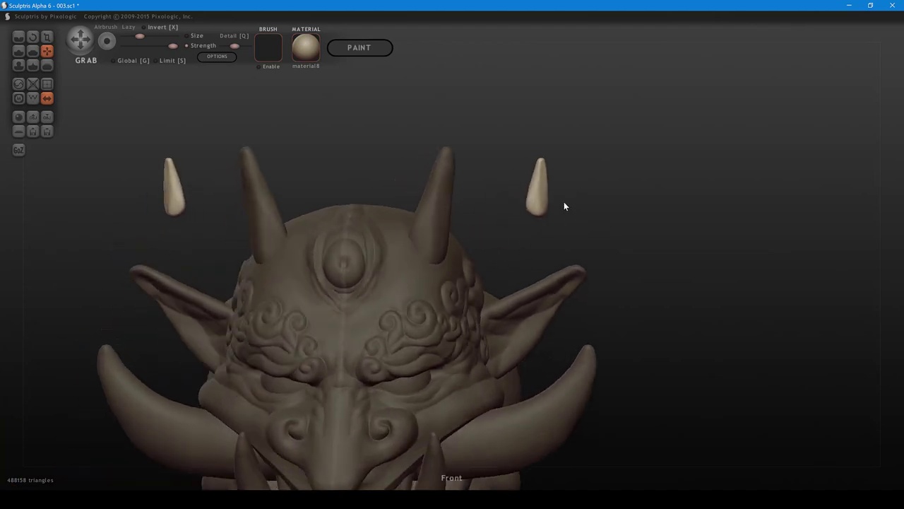
{"action": "left_click_drag", "start_coordinate": [536, 205], "coordinate": [482, 269]}
{"action": "left_click_drag", "start_coordinate": [543, 232], "coordinate": [463, 237]}
{"action": "left_click_drag", "start_coordinate": [429, 264], "coordinate": [331, 272]}
{"action": "scroll", "coordinate": [355, 327], "scroll_direction": "up", "scroll_amount": 2}
{"action": "scroll", "coordinate": [356, 327], "scroll_direction": "up", "scroll_amount": 3}
{"action": "middle_click_drag", "start_coordinate": [368, 334], "coordinate": [592, 332]}
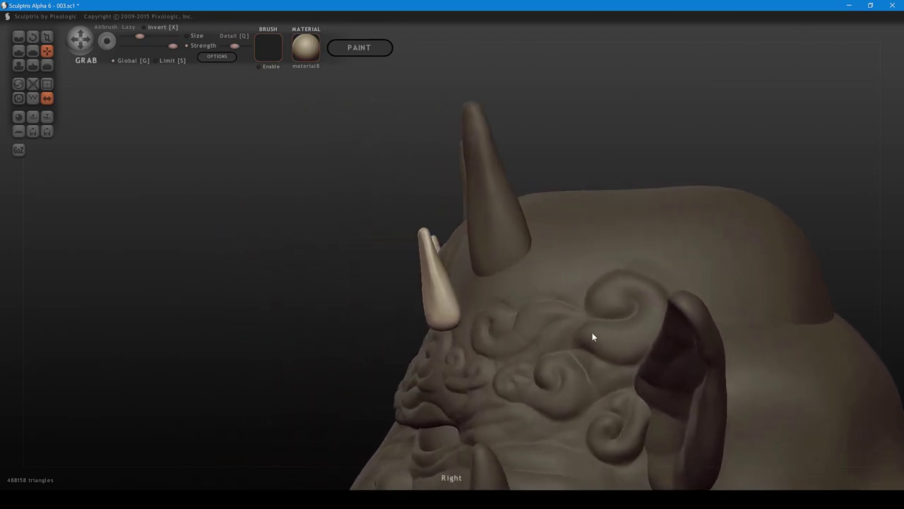
- Position the small horns in the front view, one on each side of the third eye, with the global Grab brush
{"action": "key", "text": "7"}
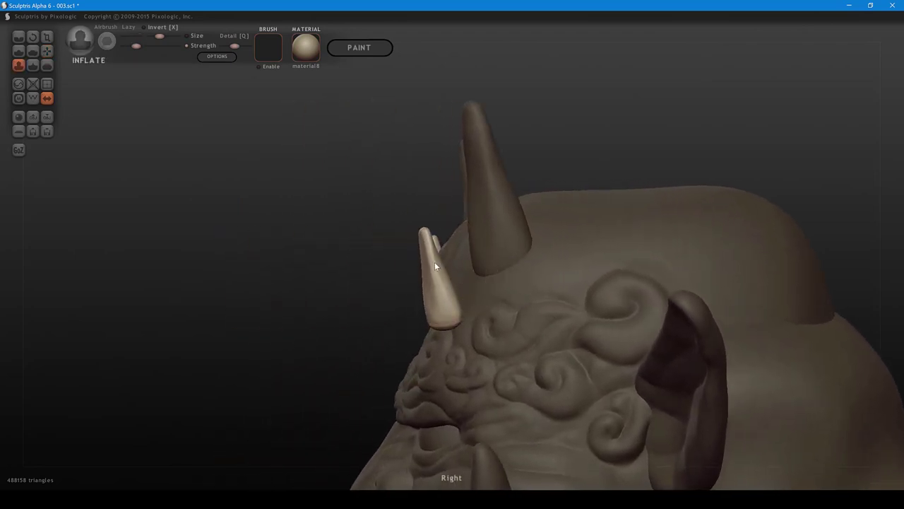
{"action": "key", "text": "bracketleft"}
{"action": "key", "text": "bracketleft"}
{"action": "right_click_drag", "start_coordinate": [432, 257], "coordinate": [572, 247]}
{"action": "middle_click_drag", "start_coordinate": [476, 287], "coordinate": [615, 259]}
{"action": "key", "text": "6"}
{"action": "left_click_drag", "start_coordinate": [554, 268], "coordinate": [413, 293]}
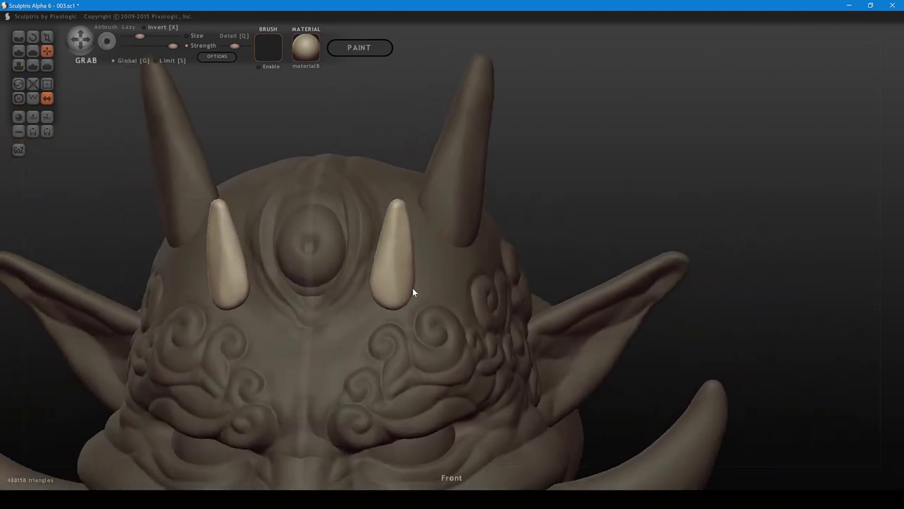
- Rotate the small horns in the side view so their tips lean back toward the forehead
{"action": "right_click_drag", "start_coordinate": [538, 285], "coordinate": [352, 287]}
{"action": "key", "text": "r"}
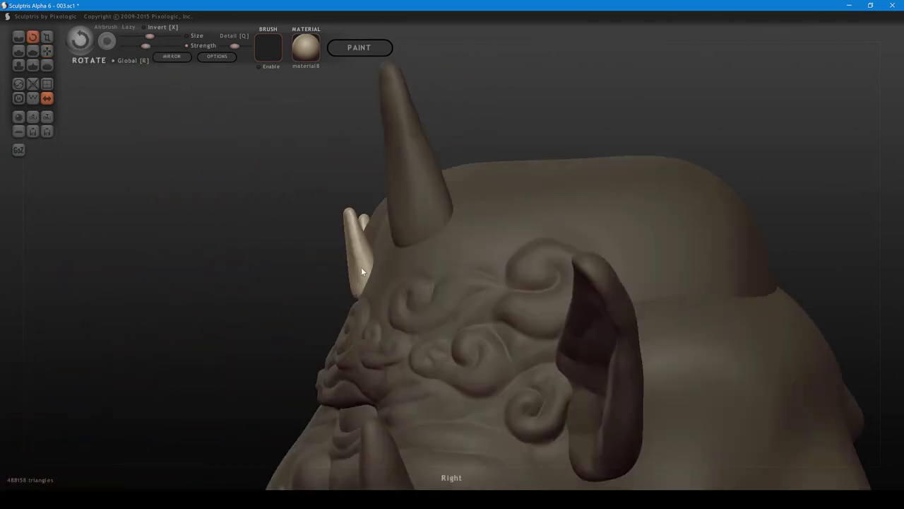
{"action": "left_click_drag", "start_coordinate": [360, 283], "coordinate": [362, 254]}
{"action": "key", "text": "g"}
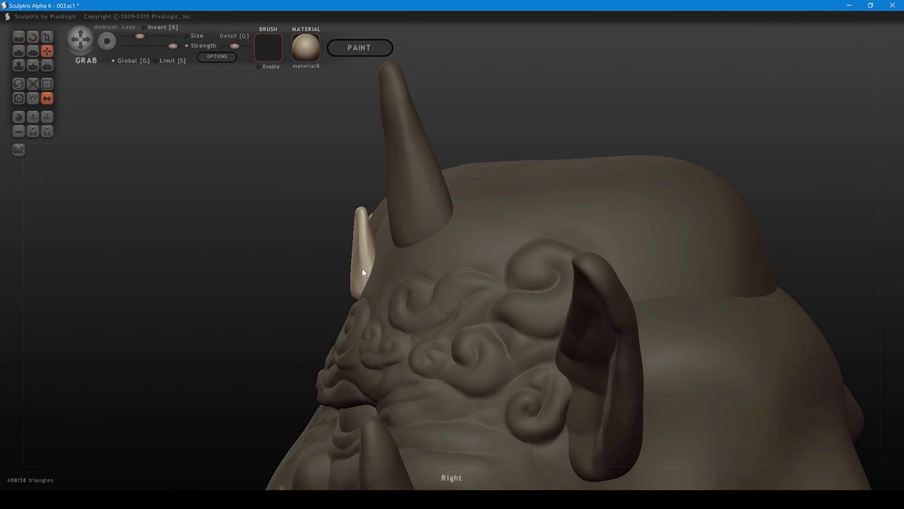
- Scale the small horns down to roughly half their size and rotate their tips slightly outward in the front view
{"action": "right_click_drag", "start_coordinate": [349, 269], "coordinate": [553, 287]}
{"action": "key", "text": "t"}
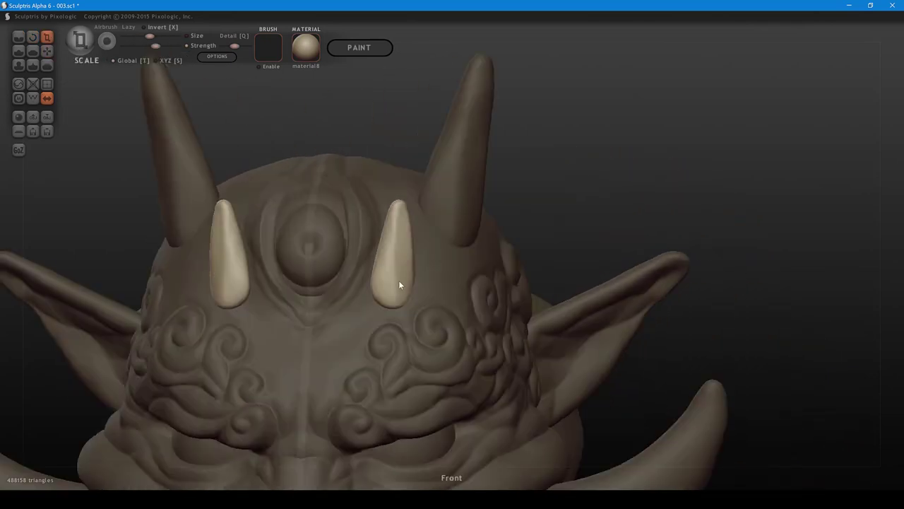
{"action": "left_click_drag", "start_coordinate": [399, 280], "coordinate": [348, 349]}
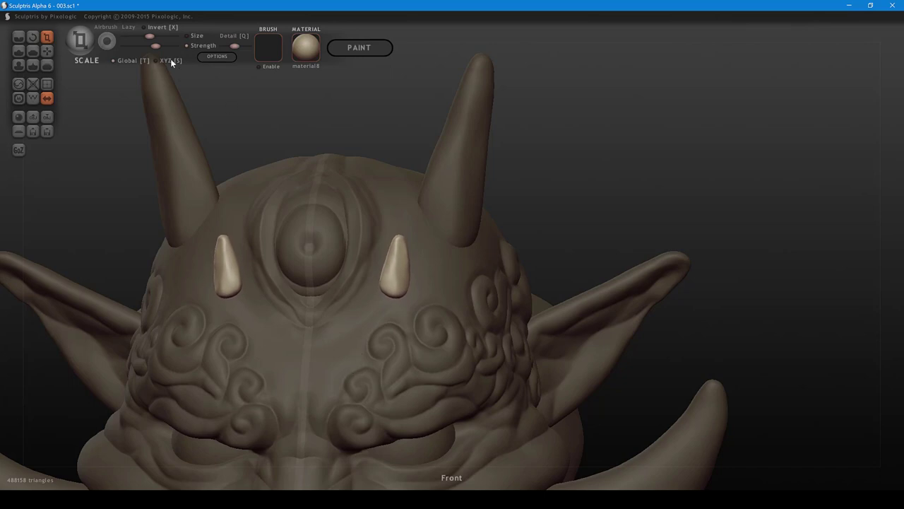
{"action": "key", "text": "r"}
{"action": "left_click_drag", "start_coordinate": [398, 286], "coordinate": [423, 279]}
{"action": "key", "text": "g"}
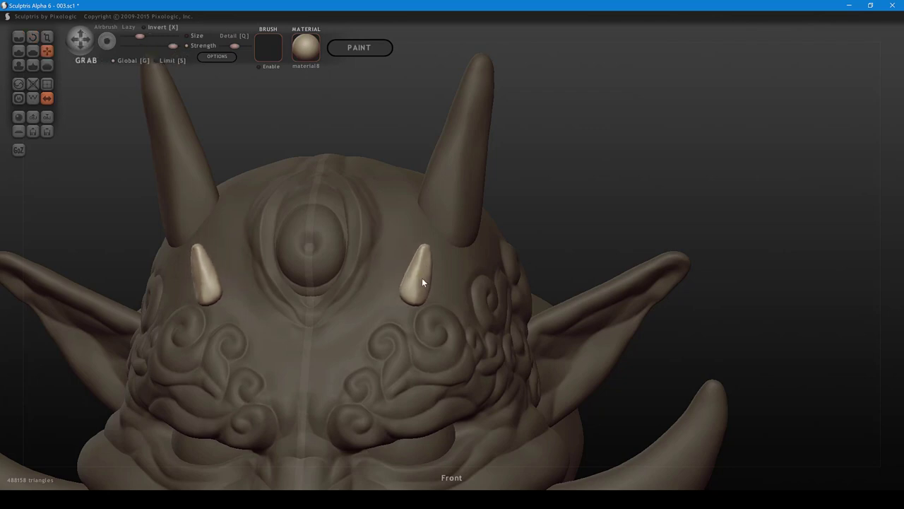
- Shift the small horns closer to the forehead surface, working from a raised angled view
{"action": "middle_click_drag", "start_coordinate": [423, 280], "coordinate": [544, 314]}
{"action": "right_click_drag", "start_coordinate": [512, 328], "coordinate": [498, 346]}
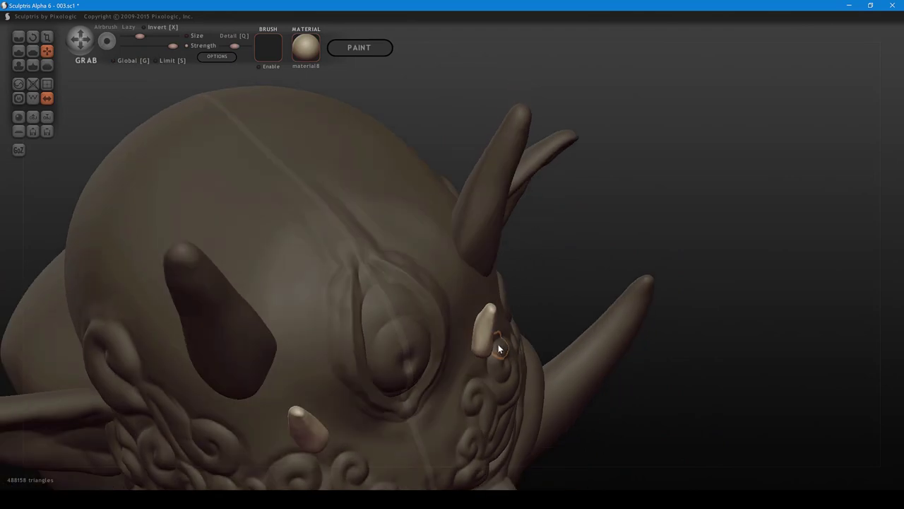
{"action": "left_click_drag", "start_coordinate": [488, 343], "coordinate": [480, 338]}
{"action": "right_click_drag", "start_coordinate": [491, 346], "coordinate": [439, 294]}
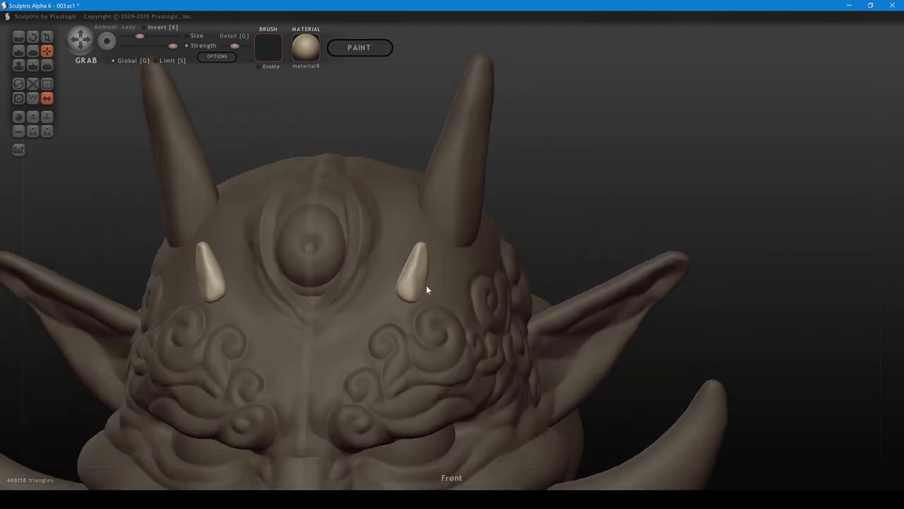
- Duplicate the small horn pair and place the copies higher on the forehead, between the third eye and the large horns
{"action": "left_click", "coordinate": [405, 229]}
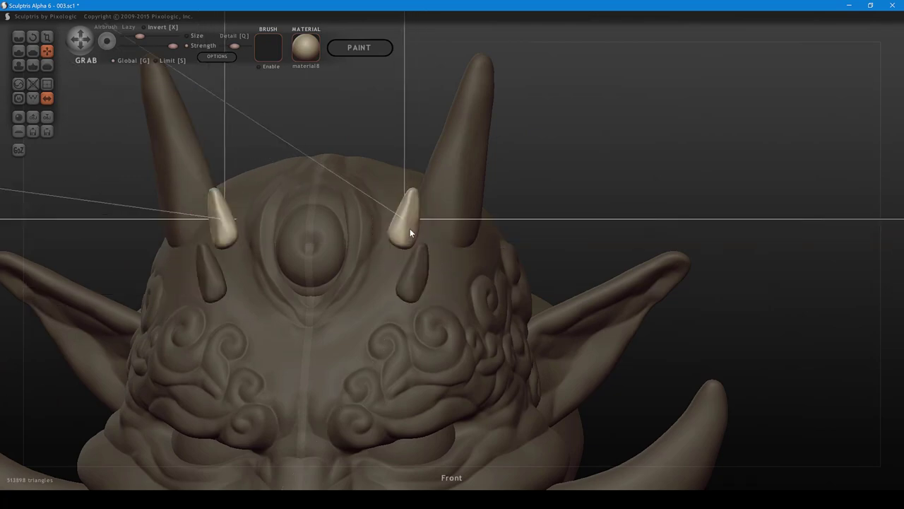
{"action": "right_click_drag", "start_coordinate": [409, 229], "coordinate": [366, 351]}
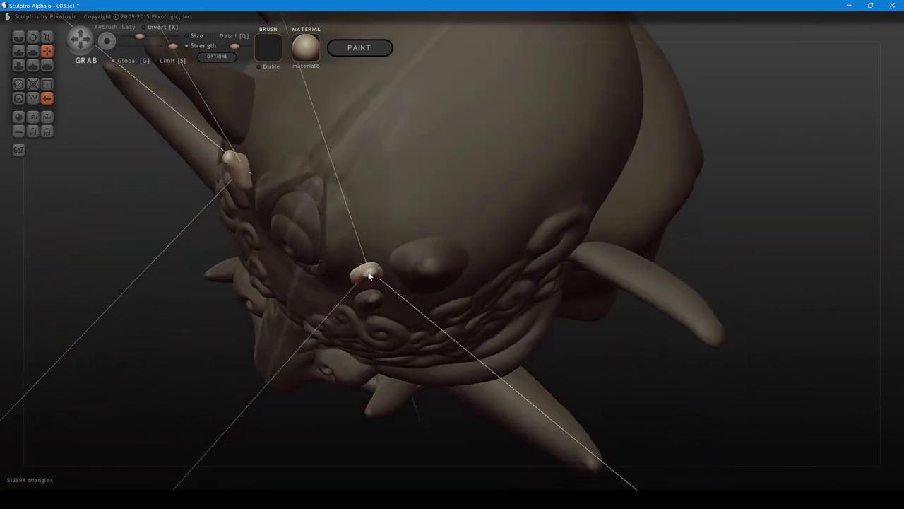
{"action": "left_click_drag", "start_coordinate": [373, 267], "coordinate": [375, 262]}
{"action": "right_click_drag", "start_coordinate": [377, 263], "coordinate": [448, 212]}
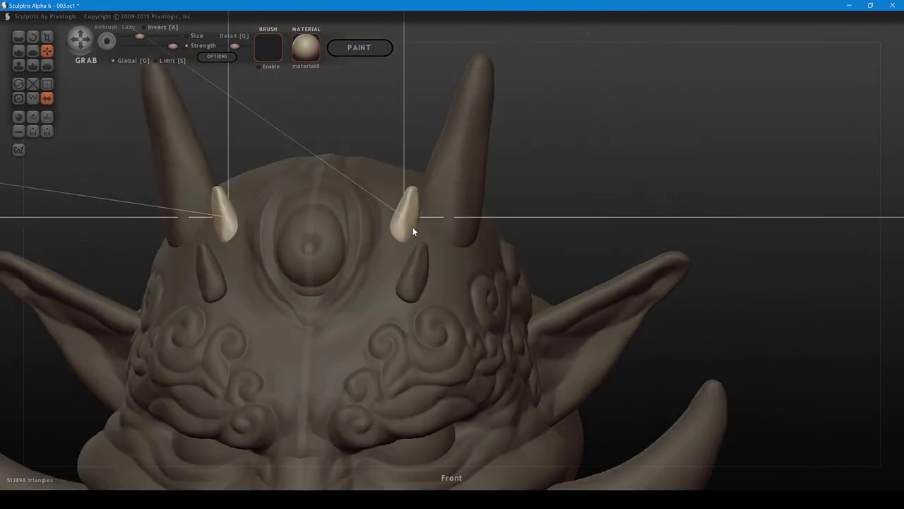
{"action": "mouse_move", "coordinate": [405, 230]}
{"action": "left_mouse_down"}
{"action": "mouse_move", "coordinate": [403, 241]}
{"action": "mouse_move", "coordinate": [412, 222]}
{"action": "left_mouse_up"}
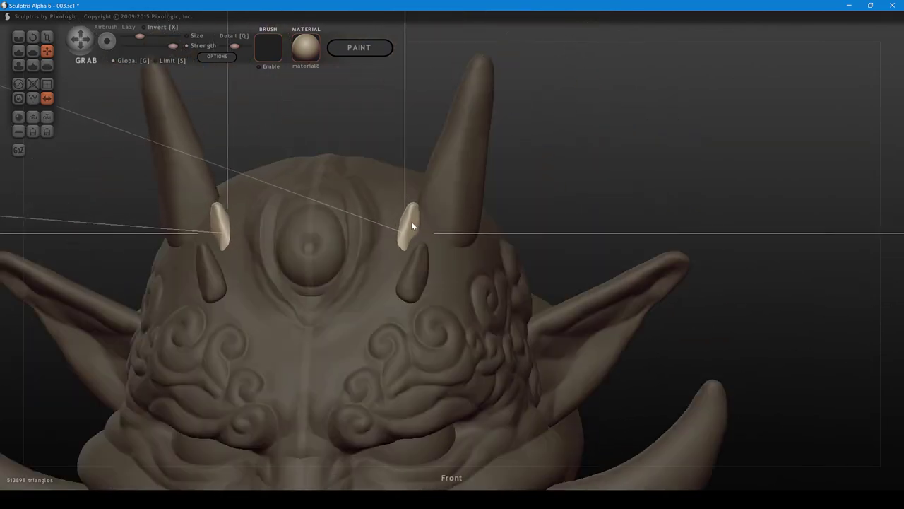
- Seat the lower pair of small horns against the forehead and shift it outward above the eyebrow spirals
{"action": "left_click", "coordinate": [420, 270]}
{"action": "right_click_drag", "start_coordinate": [435, 286], "coordinate": [385, 251]}
{"action": "left_click_drag", "start_coordinate": [387, 250], "coordinate": [394, 255]}
{"action": "mouse_move", "coordinate": [393, 259]}
{"action": "right_mouse_down"}
{"action": "mouse_move", "coordinate": [423, 307]}
{"action": "mouse_move", "coordinate": [442, 222]}
{"action": "right_mouse_up"}
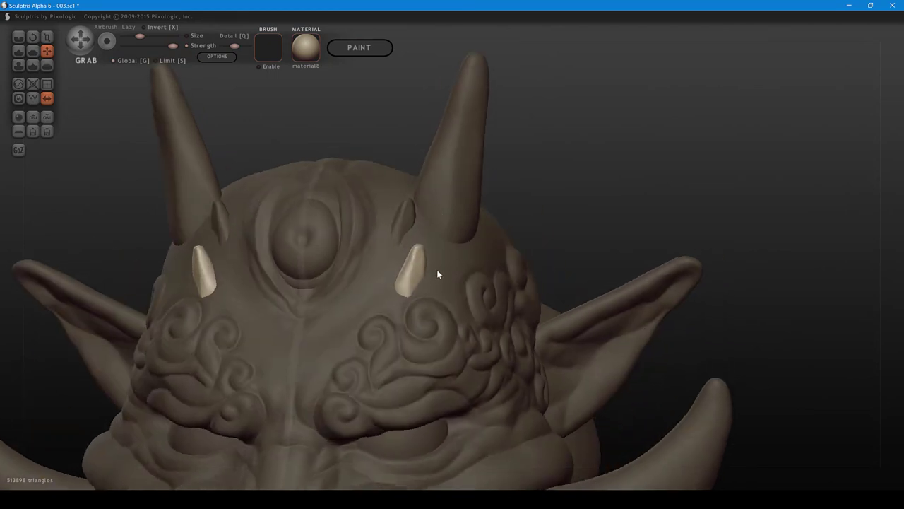
{"action": "middle_click_drag", "start_coordinate": [436, 270], "coordinate": [445, 242]}
{"action": "right_click_drag", "start_coordinate": [449, 258], "coordinate": [455, 257]}
{"action": "left_click_drag", "start_coordinate": [427, 247], "coordinate": [435, 243]}
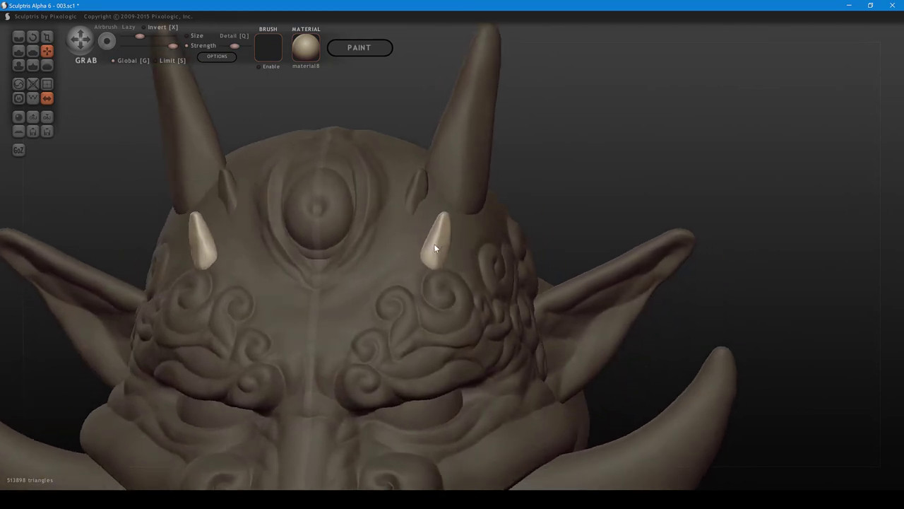
{"action": "right_click_drag", "start_coordinate": [452, 260], "coordinate": [481, 288]}
- Adjust the placement of the upper pair of small horns on the forehead from above and from the front
{"action": "left_click", "coordinate": [423, 208]}
{"action": "right_click_drag", "start_coordinate": [420, 219], "coordinate": [370, 348]}
{"action": "left_click_drag", "start_coordinate": [407, 259], "coordinate": [402, 267]}
{"action": "right_click_drag", "start_coordinate": [403, 270], "coordinate": [435, 210]}
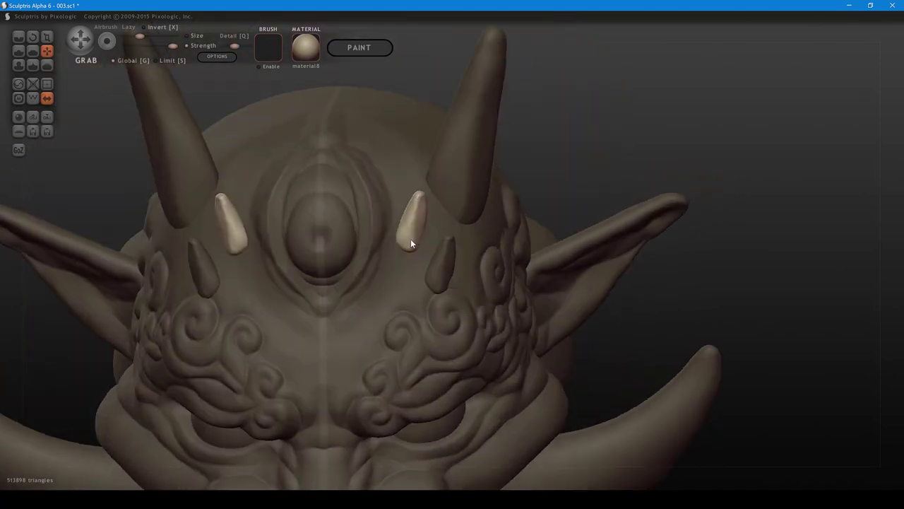
{"action": "left_click_drag", "start_coordinate": [411, 240], "coordinate": [413, 243]}
{"action": "right_click_drag", "start_coordinate": [435, 258], "coordinate": [388, 242]}
{"action": "right_click_drag", "start_coordinate": [415, 274], "coordinate": [426, 254]}
- Move the lower pair of small horns farther outward beneath the large horns and reseat it on the forehead
{"action": "left_click", "coordinate": [428, 255]}
{"action": "left_click_drag", "start_coordinate": [426, 253], "coordinate": [439, 242]}
{"action": "right_click_drag", "start_coordinate": [451, 259], "coordinate": [360, 340]}
{"action": "left_click_drag", "start_coordinate": [399, 278], "coordinate": [407, 275]}
{"action": "right_click_drag", "start_coordinate": [407, 275], "coordinate": [511, 221]}
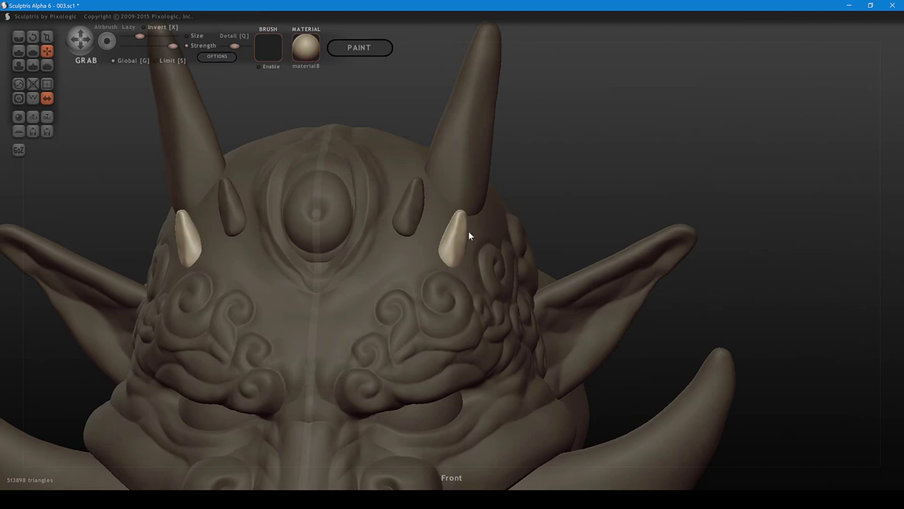
- Shorten the tips of the lower small horns with Grab and flatten the front faces of the upper pair
{"action": "scroll", "coordinate": [460, 221], "scroll_direction": "up", "scroll_amount": 2, "text": "shift"}
{"action": "mouse_move", "coordinate": [460, 221]}
{"action": "left_mouse_down"}
{"action": "mouse_move", "coordinate": [447, 255]}
{"action": "mouse_move", "coordinate": [456, 248]}
{"action": "left_mouse_up"}
{"action": "key", "text": "5"}
{"action": "scroll", "coordinate": [453, 246], "scroll_direction": "down", "scroll_amount": 2, "text": "shift"}
{"action": "left_click", "coordinate": [408, 218]}
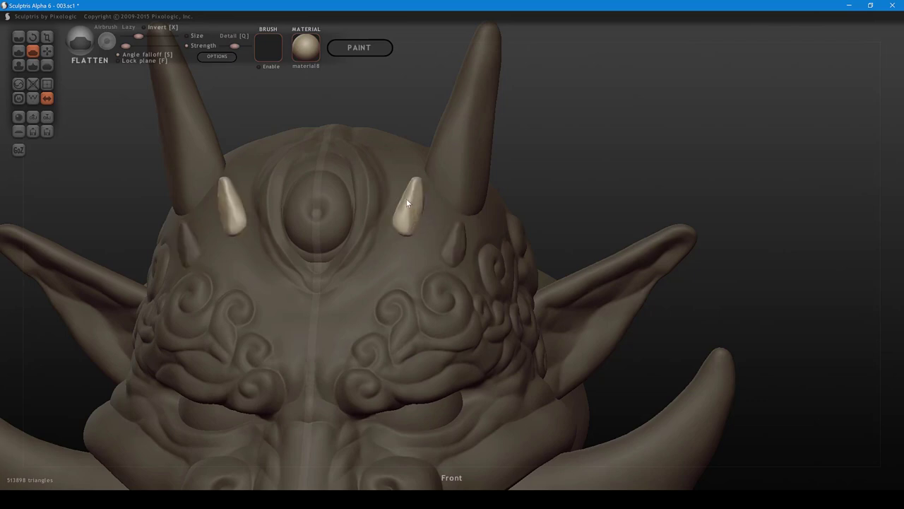
{"action": "mouse_move", "coordinate": [406, 200]}
{"action": "left_mouse_down"}
{"action": "mouse_move", "coordinate": [414, 181]}
{"action": "mouse_move", "coordinate": [403, 230]}
{"action": "left_mouse_up"}
{"action": "left_click", "coordinate": [455, 250]}
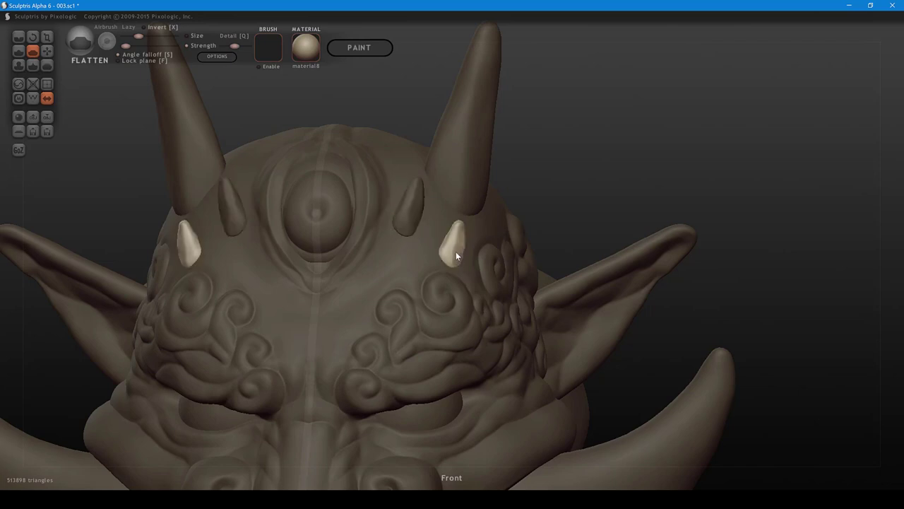
- Draw raised clay ridges on the forehead skin around the bases of both small horns, using a smaller brush for the outer one
{"action": "left_click", "coordinate": [433, 239]}
{"action": "middle_click_drag", "start_coordinate": [433, 239], "coordinate": [430, 275]}
{"action": "key", "text": "4"}
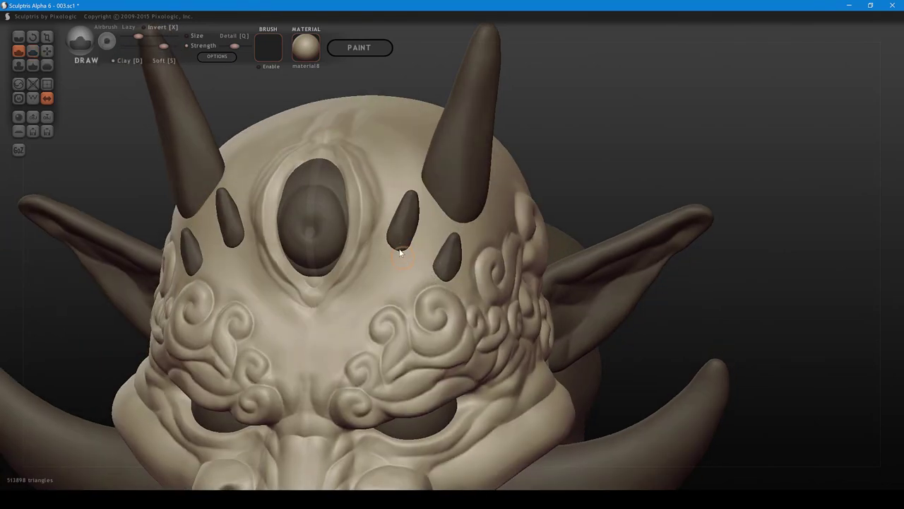
{"action": "mouse_move", "coordinate": [397, 254]}
{"action": "left_mouse_down"}
{"action": "mouse_move", "coordinate": [411, 253]}
{"action": "mouse_move", "coordinate": [399, 246]}
{"action": "mouse_move", "coordinate": [390, 219]}
{"action": "mouse_move", "coordinate": [406, 245]}
{"action": "mouse_move", "coordinate": [458, 273]}
{"action": "mouse_move", "coordinate": [441, 277]}
{"action": "mouse_move", "coordinate": [433, 258]}
{"action": "mouse_move", "coordinate": [451, 254]}
{"action": "left_mouse_up"}
{"action": "right_click_drag", "start_coordinate": [450, 255], "coordinate": [426, 270]}
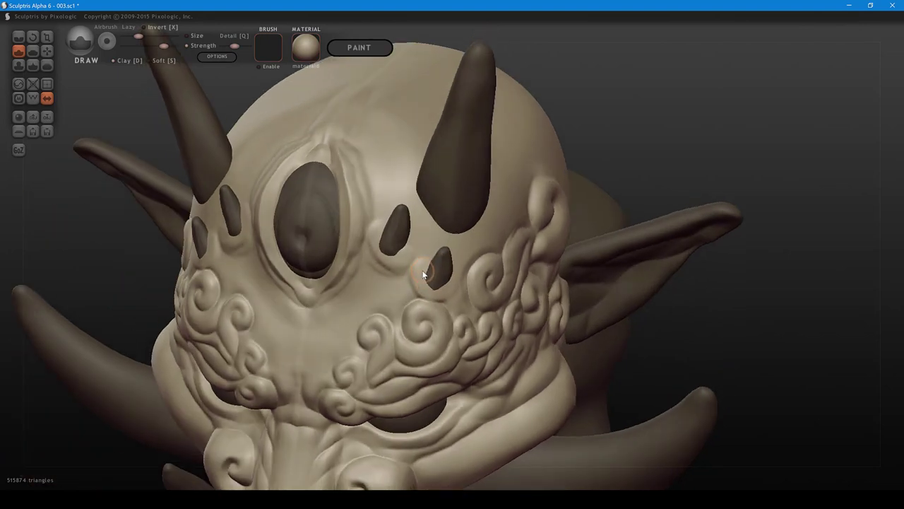
{"action": "key", "text": "bracketleft"}
{"action": "mouse_move", "coordinate": [423, 274]}
{"action": "left_mouse_down"}
{"action": "mouse_move", "coordinate": [427, 284]}
{"action": "mouse_move", "coordinate": [450, 282]}
{"action": "mouse_move", "coordinate": [428, 276]}
{"action": "mouse_move", "coordinate": [430, 263]}
{"action": "mouse_move", "coordinate": [380, 247]}
{"action": "mouse_move", "coordinate": [386, 255]}
{"action": "mouse_move", "coordinate": [383, 223]}
{"action": "left_mouse_up"}
{"action": "key", "text": "d"}
- Flatten the new skin ridges around the bases of the inner and outer small horns
{"action": "right_click_drag", "start_coordinate": [386, 235], "coordinate": [418, 214]}
{"action": "key", "text": "5"}
{"action": "scroll", "coordinate": [393, 232], "scroll_direction": "down", "scroll_amount": 1}
{"action": "mouse_move", "coordinate": [393, 230]}
{"action": "left_mouse_down"}
{"action": "mouse_move", "coordinate": [406, 243]}
{"action": "mouse_move", "coordinate": [415, 236]}
{"action": "left_mouse_up"}
{"action": "mouse_move", "coordinate": [439, 231]}
{"action": "right_mouse_down"}
{"action": "mouse_move", "coordinate": [404, 243]}
{"action": "mouse_move", "coordinate": [443, 233]}
{"action": "mouse_move", "coordinate": [397, 268]}
{"action": "right_mouse_up"}
{"action": "scroll", "coordinate": [443, 232], "scroll_direction": "up", "scroll_amount": 1}
{"action": "left_click_drag", "start_coordinate": [414, 271], "coordinate": [427, 286]}
{"action": "right_click_drag", "start_coordinate": [430, 286], "coordinate": [436, 273]}
{"action": "left_click_drag", "start_coordinate": [433, 274], "coordinate": [419, 269]}
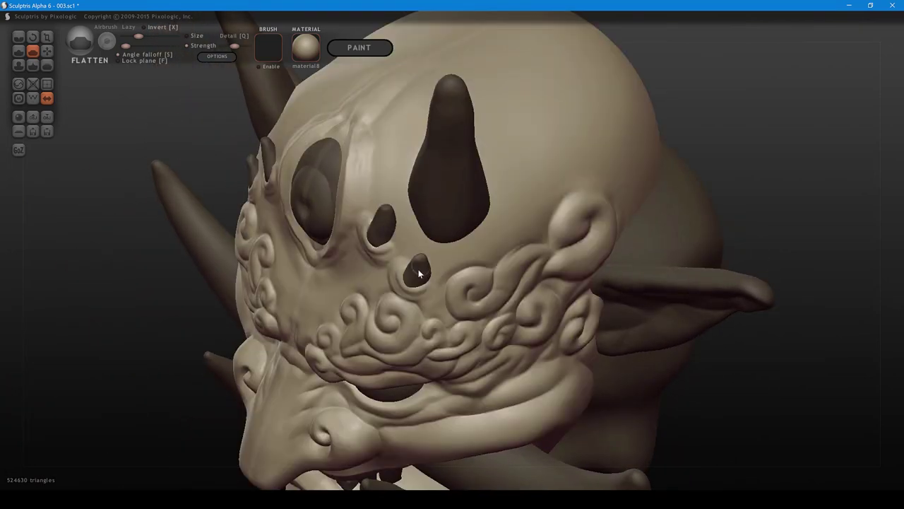
- Build up the skin around the outer edge of the outer small horn's base to complete the ring
{"action": "right_click_drag", "start_coordinate": [418, 269], "coordinate": [410, 266]}
{"action": "key", "text": "d"}
{"action": "left_click_drag", "start_coordinate": [404, 264], "coordinate": [413, 265]}
{"action": "key", "text": "d"}
{"action": "right_click_drag", "start_coordinate": [429, 277], "coordinate": [428, 261]}
{"action": "left_click", "coordinate": [424, 262]}
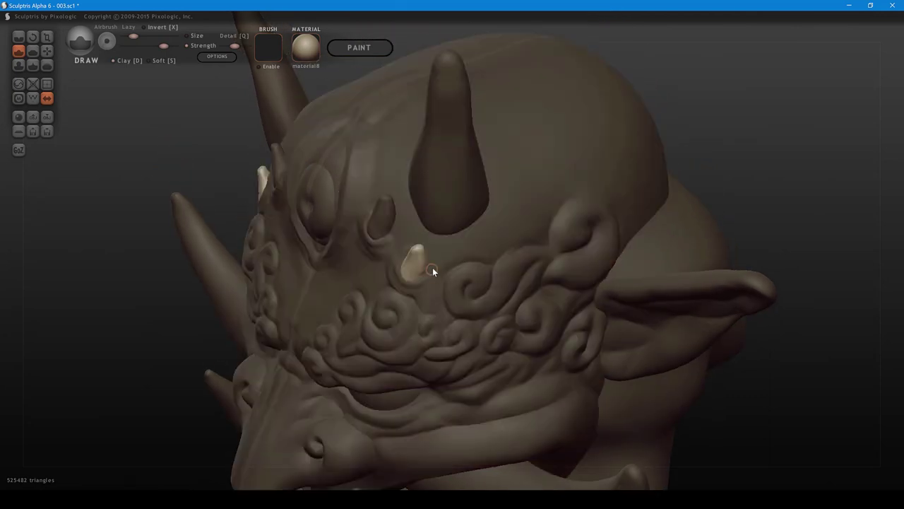
{"action": "left_click", "coordinate": [433, 270]}
{"action": "mouse_move", "coordinate": [432, 269]}
{"action": "left_mouse_down"}
{"action": "mouse_move", "coordinate": [412, 251]}
{"action": "mouse_move", "coordinate": [433, 278]}
{"action": "mouse_move", "coordinate": [412, 286]}
{"action": "mouse_move", "coordinate": [416, 293]}
{"action": "left_mouse_up"}
- Hide the outer small horn, refine the skin ring at its base with Crease and Draw, and unhide the horn
{"action": "key", "text": "h"}
{"action": "key", "text": "1"}
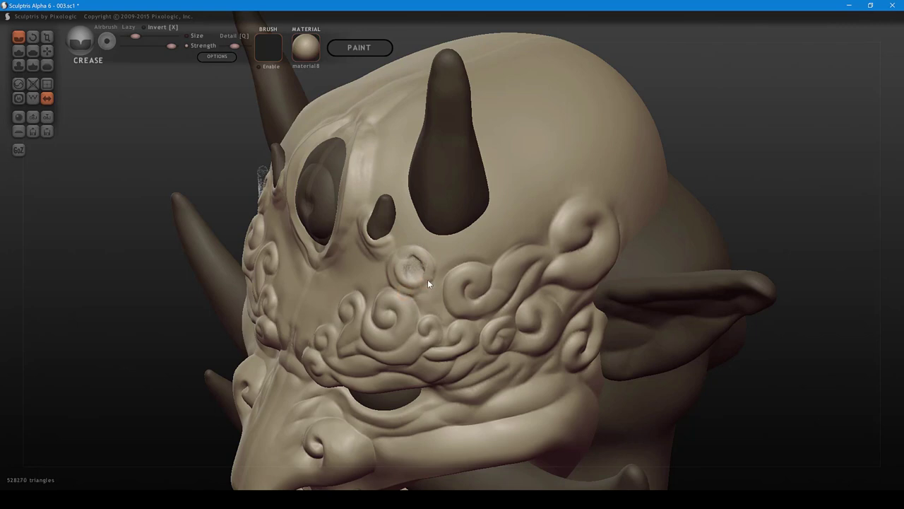
{"action": "right_click_drag", "start_coordinate": [427, 279], "coordinate": [460, 254]}
{"action": "key", "text": "4"}
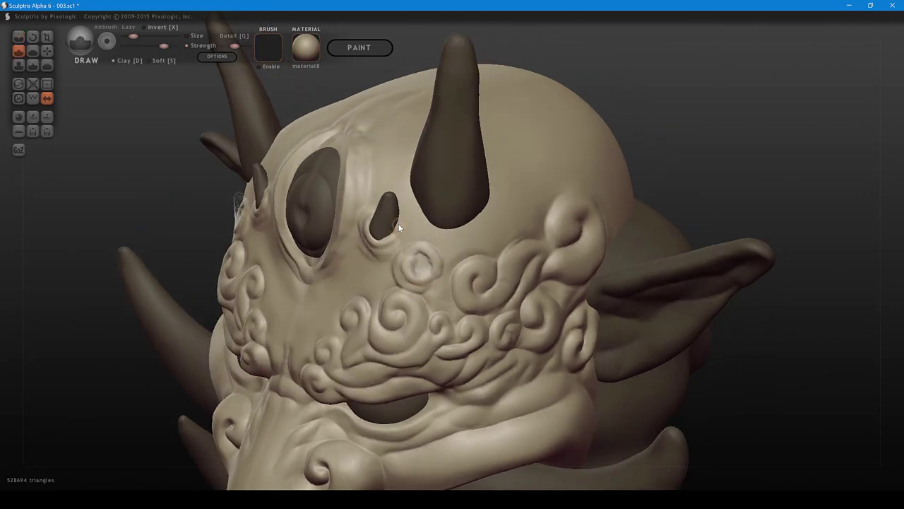
{"action": "mouse_move", "coordinate": [398, 223]}
{"action": "left_mouse_down"}
{"action": "mouse_move", "coordinate": [391, 239]}
{"action": "mouse_move", "coordinate": [417, 282]}
{"action": "left_mouse_up"}
{"action": "key", "text": "1"}
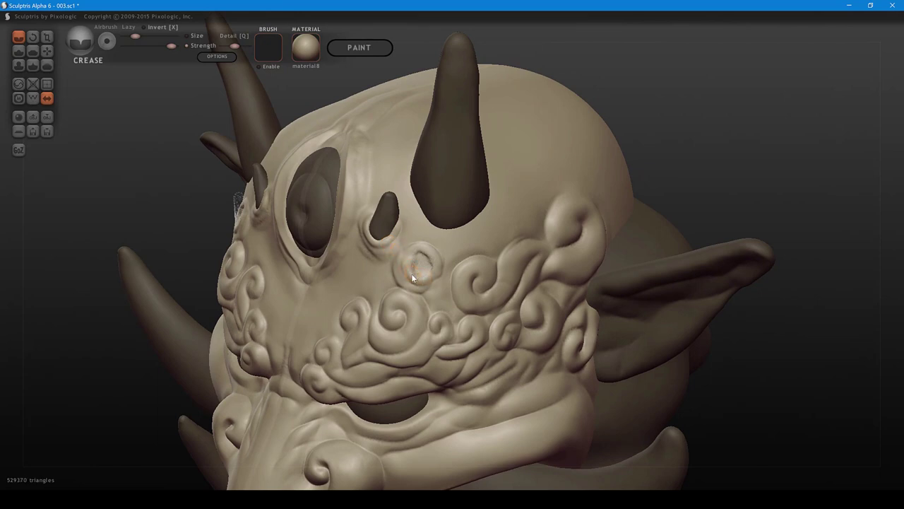
{"action": "key", "text": "5"}
{"action": "key", "text": "h"}
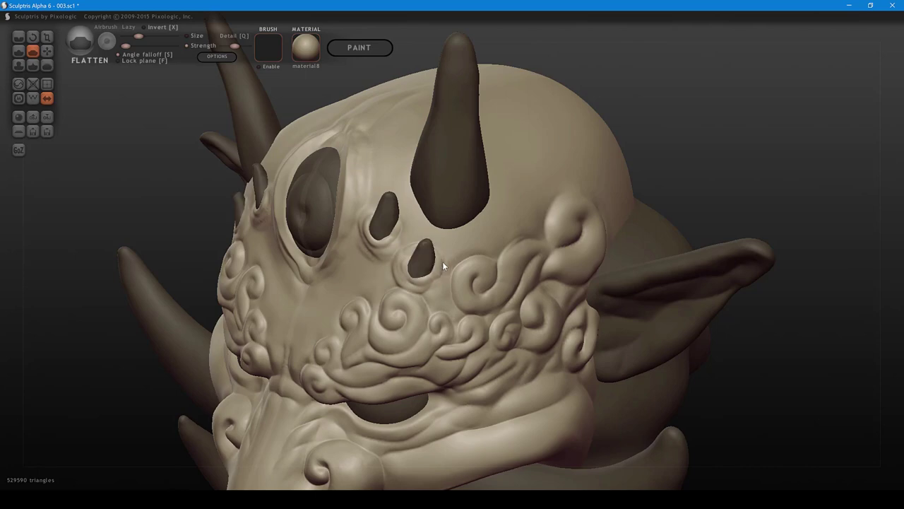
- Adjust the outer small horn and the skin around its base with progressively smaller Grab brushes
{"action": "mouse_move", "coordinate": [439, 267]}
{"action": "middle_mouse_down"}
{"action": "mouse_move", "coordinate": [461, 254]}
{"action": "mouse_move", "coordinate": [395, 282]}
{"action": "mouse_move", "coordinate": [532, 202]}
{"action": "middle_mouse_up"}
{"action": "key", "text": "6"}
{"action": "key", "text": "["}
{"action": "left_click", "coordinate": [455, 241]}
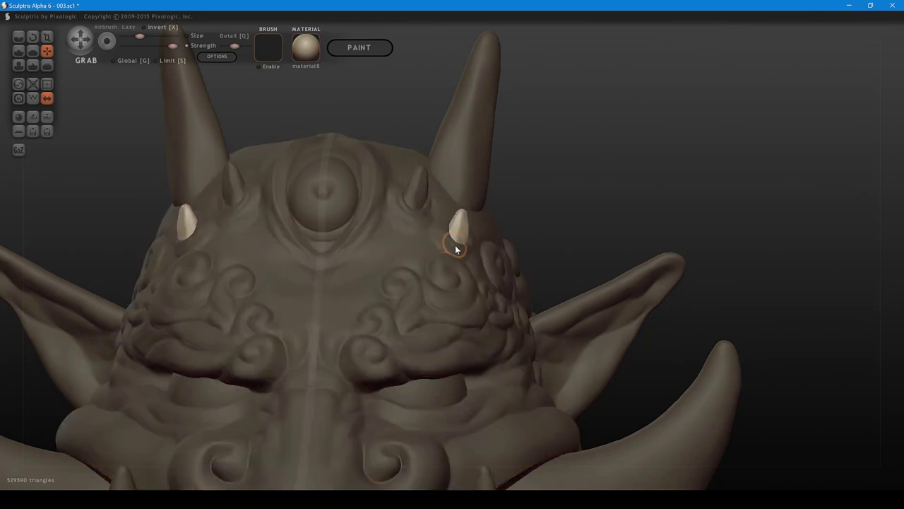
{"action": "left_click", "coordinate": [455, 245]}
{"action": "key", "text": "["}
{"action": "left_click_drag", "start_coordinate": [455, 246], "coordinate": [446, 224]}
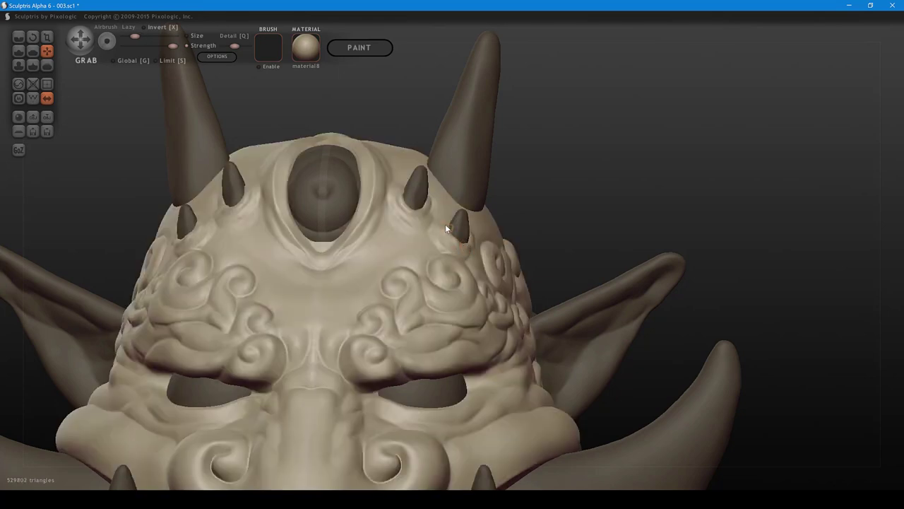
- Nudge the head surface near the horns with the Grab brush and switch to the Draw brush
{"action": "middle_click_drag", "start_coordinate": [456, 247], "coordinate": [449, 272]}
{"action": "scroll", "coordinate": [443, 232], "scroll_direction": "down", "scroll_amount": 3}
{"action": "middle_click_drag", "start_coordinate": [443, 229], "coordinate": [437, 274]}
{"action": "left_click_drag", "start_coordinate": [414, 258], "coordinate": [421, 258]}
{"action": "mouse_move", "coordinate": [421, 261]}
{"action": "right_mouse_down"}
{"action": "mouse_move", "coordinate": [438, 220]}
{"action": "mouse_move", "coordinate": [479, 199]}
{"action": "mouse_move", "coordinate": [459, 226]}
{"action": "mouse_move", "coordinate": [406, 255]}
{"action": "mouse_move", "coordinate": [432, 284]}
{"action": "mouse_move", "coordinate": [435, 272]}
{"action": "right_mouse_up"}
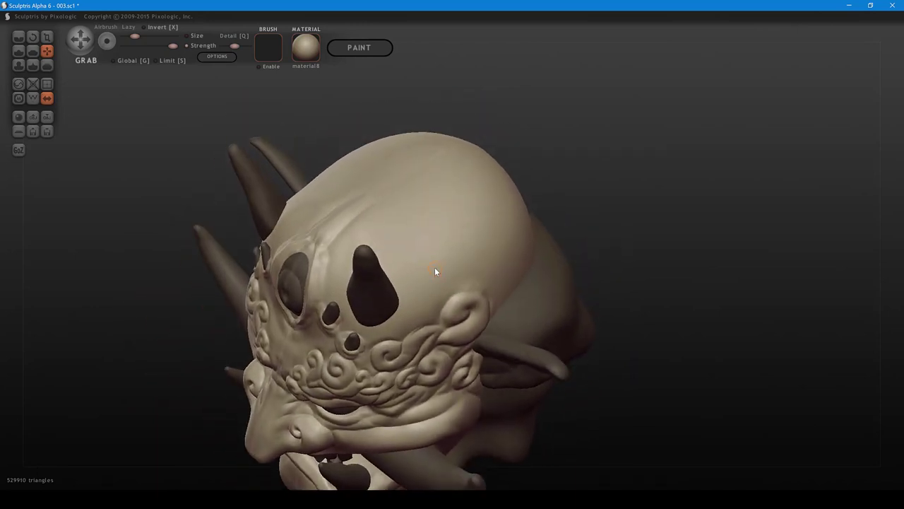
{"action": "key", "text": "4"}
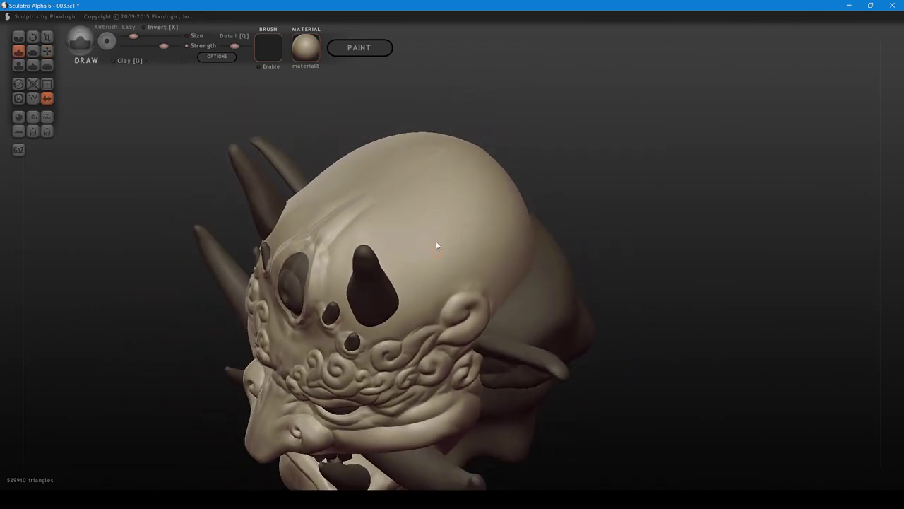
- Raise a few small rounded bumps on the side of the bare skull with the Draw brush, undoing one stroke
{"action": "right_click_drag", "start_coordinate": [436, 241], "coordinate": [432, 258]}
{"action": "scroll", "coordinate": [425, 239], "scroll_direction": "up", "scroll_amount": 3, "text": "shift"}
{"action": "scroll", "coordinate": [424, 233], "scroll_direction": "down", "scroll_amount": 2, "text": "shift"}
{"action": "left_click_drag", "start_coordinate": [424, 232], "coordinate": [426, 230]}
{"action": "right_click_drag", "start_coordinate": [459, 235], "coordinate": [458, 199]}
{"action": "scroll", "coordinate": [473, 241], "scroll_direction": "up", "scroll_amount": 2, "text": "shift"}
{"action": "mouse_move", "coordinate": [475, 247]}
{"action": "left_mouse_down"}
{"action": "mouse_move", "coordinate": [483, 241]}
{"action": "mouse_move", "coordinate": [468, 253]}
{"action": "mouse_move", "coordinate": [483, 242]}
{"action": "left_mouse_up"}
{"action": "key", "text": "ctrl+z"}
{"action": "scroll", "coordinate": [471, 252], "scroll_direction": "down", "scroll_amount": 2, "text": "shift"}
{"action": "mouse_move", "coordinate": [498, 240]}
{"action": "right_mouse_down"}
{"action": "mouse_move", "coordinate": [486, 201]}
{"action": "mouse_move", "coordinate": [462, 273]}
{"action": "mouse_move", "coordinate": [473, 228]}
{"action": "right_mouse_up"}
{"action": "left_click_drag", "start_coordinate": [474, 228], "coordinate": [481, 222]}
{"action": "mouse_move", "coordinate": [481, 219]}
{"action": "right_mouse_down"}
{"action": "mouse_move", "coordinate": [500, 204]}
{"action": "mouse_move", "coordinate": [482, 219]}
{"action": "right_mouse_up"}
- Pull the bumps on the upper skull outward into short pointed spikes with the Grab brush
{"action": "key", "text": "g"}
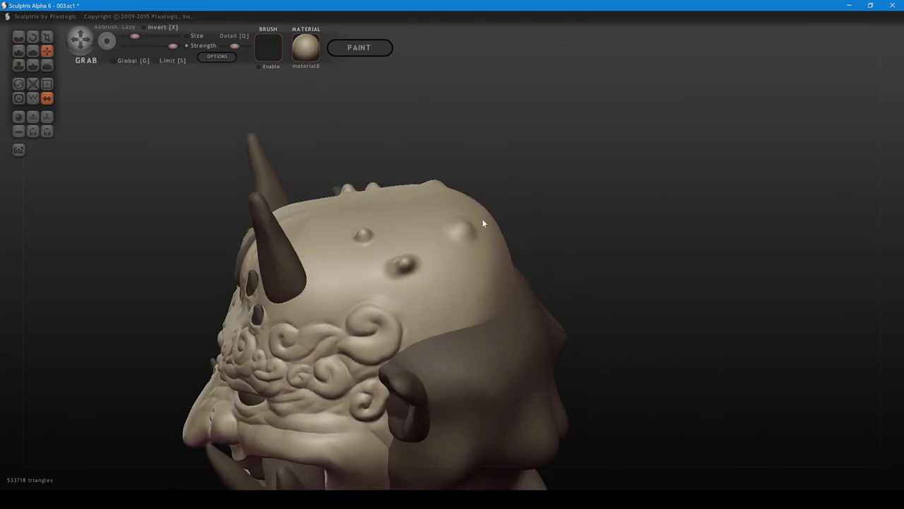
{"action": "scroll", "coordinate": [476, 222], "scroll_direction": "up", "scroll_amount": 2}
{"action": "left_click_drag", "start_coordinate": [466, 226], "coordinate": [474, 219]}
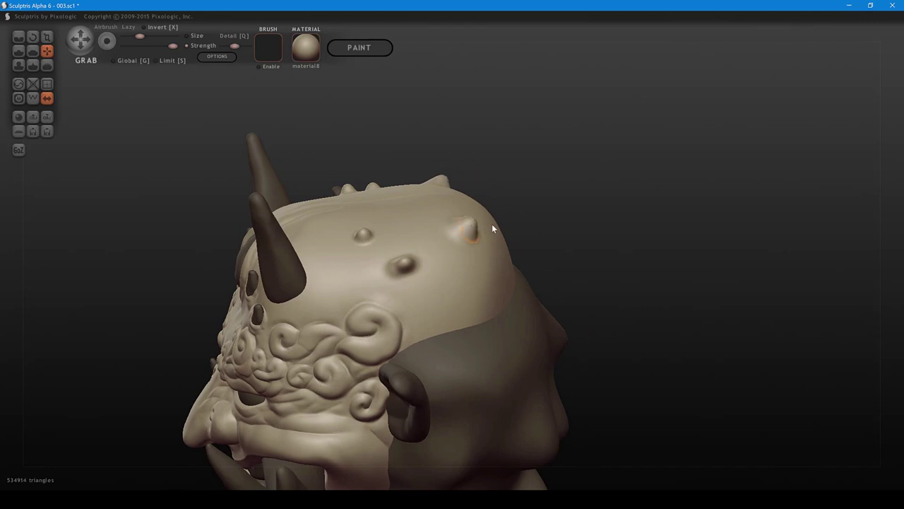
{"action": "right_click_drag", "start_coordinate": [491, 224], "coordinate": [585, 212]}
{"action": "left_click_drag", "start_coordinate": [434, 270], "coordinate": [439, 263]}
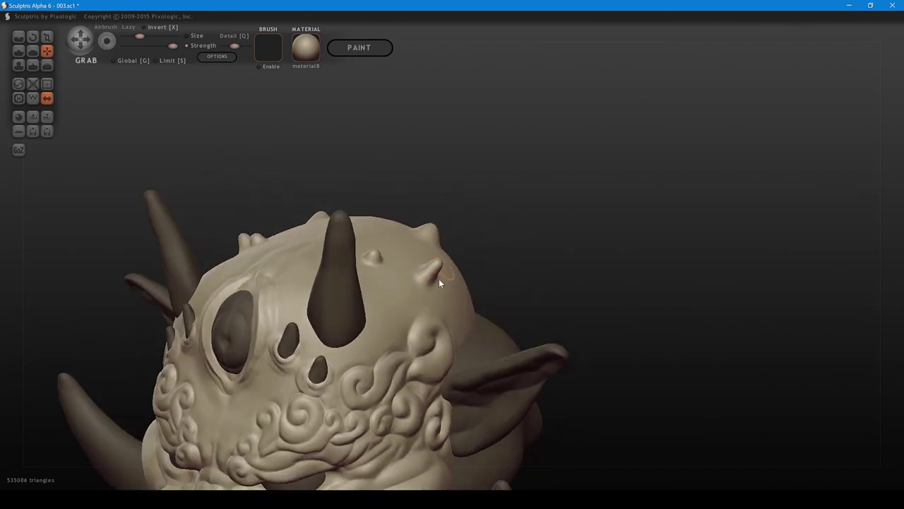
{"action": "right_click_drag", "start_coordinate": [439, 280], "coordinate": [424, 309]}
{"action": "left_click_drag", "start_coordinate": [366, 262], "coordinate": [370, 259]}
{"action": "right_click_drag", "start_coordinate": [408, 268], "coordinate": [348, 226]}
{"action": "left_click_drag", "start_coordinate": [367, 240], "coordinate": [372, 234]}
- Pull out and shape more spikes along the side and back of the skull with the Grab brush
{"action": "middle_click_drag", "start_coordinate": [512, 280], "coordinate": [475, 281]}
{"action": "right_click_drag", "start_coordinate": [463, 277], "coordinate": [477, 267]}
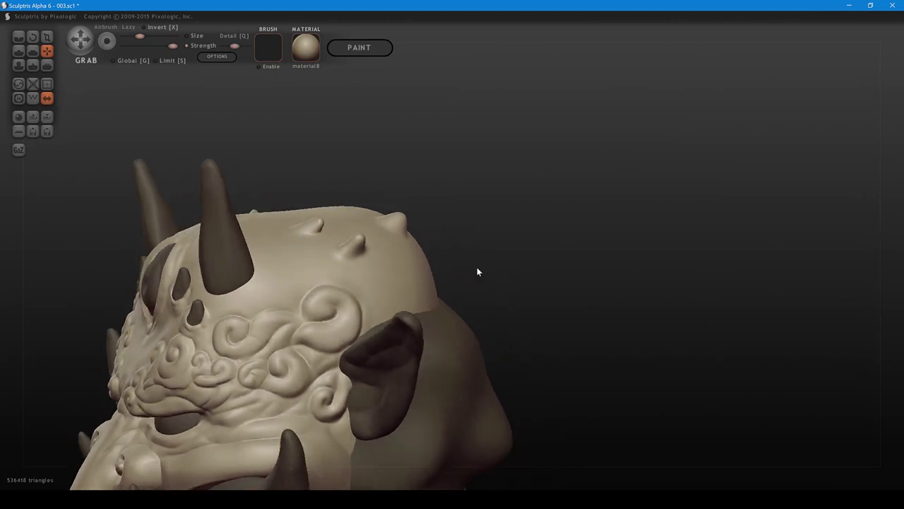
{"action": "left_click_drag", "start_coordinate": [423, 282], "coordinate": [428, 276]}
{"action": "right_click_drag", "start_coordinate": [428, 276], "coordinate": [425, 289]}
{"action": "left_click_drag", "start_coordinate": [428, 266], "coordinate": [433, 255]}
{"action": "right_click_drag", "start_coordinate": [467, 269], "coordinate": [395, 260]}
{"action": "middle_click_drag", "start_coordinate": [496, 260], "coordinate": [528, 260]}
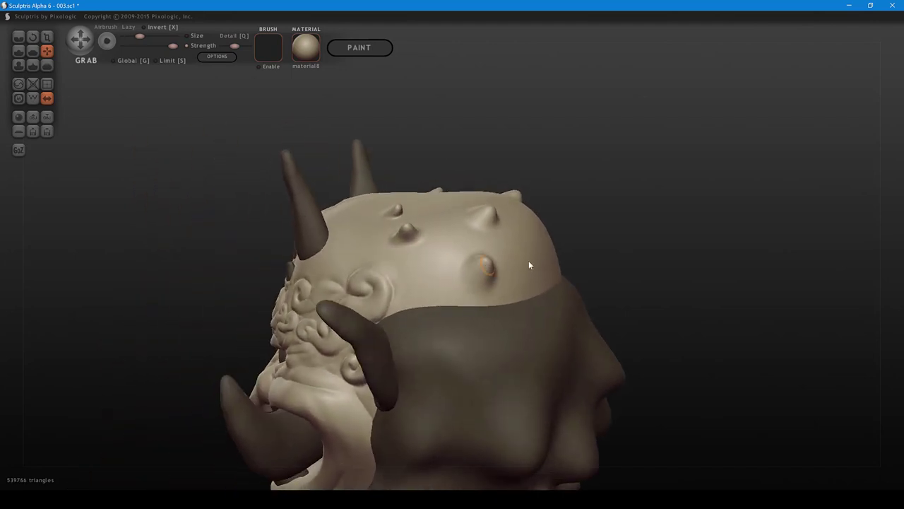
{"action": "left_click_drag", "start_coordinate": [528, 260], "coordinate": [541, 239]}
{"action": "right_click_drag", "start_coordinate": [555, 266], "coordinate": [531, 291]}
{"action": "left_click_drag", "start_coordinate": [588, 244], "coordinate": [590, 238]}
- Adjust the spikes along the lower back edge of the skull with Grab at varying brush sizes
{"action": "scroll", "coordinate": [589, 242], "scroll_direction": "down", "scroll_amount": 1, "text": "shift"}
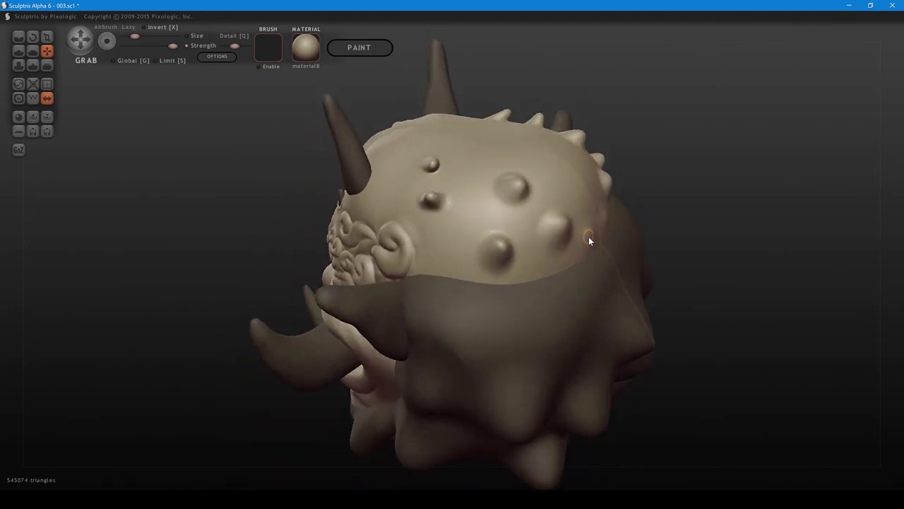
{"action": "mouse_move", "coordinate": [589, 239]}
{"action": "right_mouse_down"}
{"action": "mouse_move", "coordinate": [533, 239]}
{"action": "mouse_move", "coordinate": [531, 229]}
{"action": "right_mouse_up"}
{"action": "right_click_drag", "start_coordinate": [650, 255], "coordinate": [633, 293]}
{"action": "scroll", "coordinate": [632, 296], "scroll_direction": "up", "scroll_amount": 1, "text": "shift"}
{"action": "left_click_drag", "start_coordinate": [632, 297], "coordinate": [630, 295]}
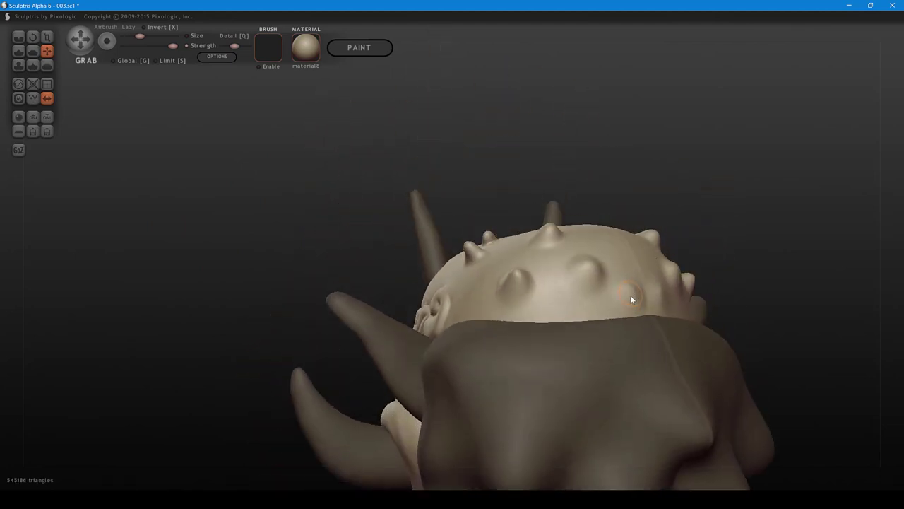
{"action": "right_click_drag", "start_coordinate": [630, 295], "coordinate": [645, 285]}
{"action": "left_click_drag", "start_coordinate": [614, 311], "coordinate": [578, 282]}
{"action": "mouse_move", "coordinate": [505, 289]}
{"action": "left_mouse_down"}
{"action": "mouse_move", "coordinate": [497, 291]}
{"action": "mouse_move", "coordinate": [520, 295]}
{"action": "left_mouse_up"}
{"action": "mouse_move", "coordinate": [603, 327]}
{"action": "left_mouse_down"}
{"action": "mouse_move", "coordinate": [674, 342]}
{"action": "mouse_move", "coordinate": [570, 323]}
{"action": "mouse_move", "coordinate": [529, 284]}
{"action": "mouse_move", "coordinate": [464, 324]}
{"action": "left_mouse_up"}
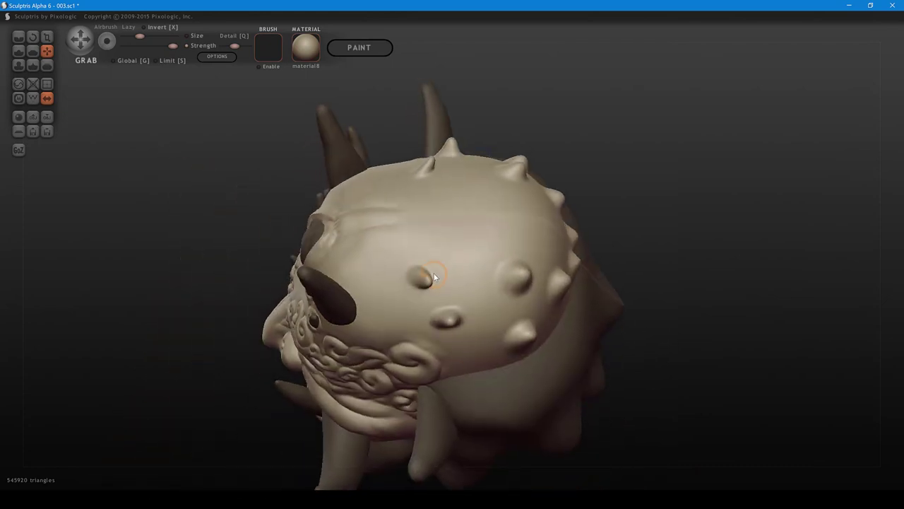
- Reshape the two small spikes behind the large horn with the Grab brush
{"action": "left_click_drag", "start_coordinate": [431, 276], "coordinate": [431, 283]}
{"action": "scroll", "coordinate": [432, 276], "scroll_direction": "up", "scroll_amount": 3, "text": "shift"}
{"action": "left_click_drag", "start_coordinate": [453, 321], "coordinate": [458, 324]}
{"action": "middle_click_drag", "start_coordinate": [459, 324], "coordinate": [505, 264]}
- Refine the large spikes on the side of the skull with the Flatten brush
{"action": "key", "text": "5"}
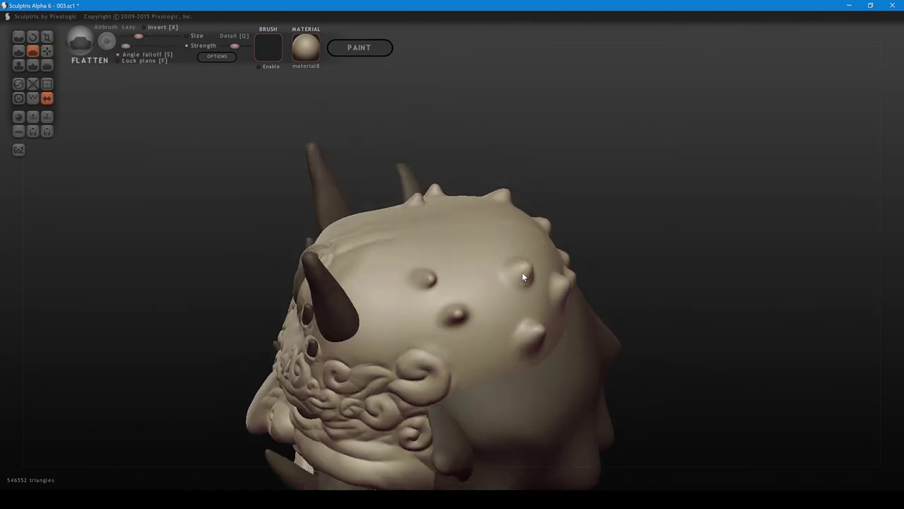
{"action": "left_click", "coordinate": [524, 270]}
{"action": "middle_click_drag", "start_coordinate": [527, 325], "coordinate": [534, 276]}
{"action": "left_click", "coordinate": [536, 276]}
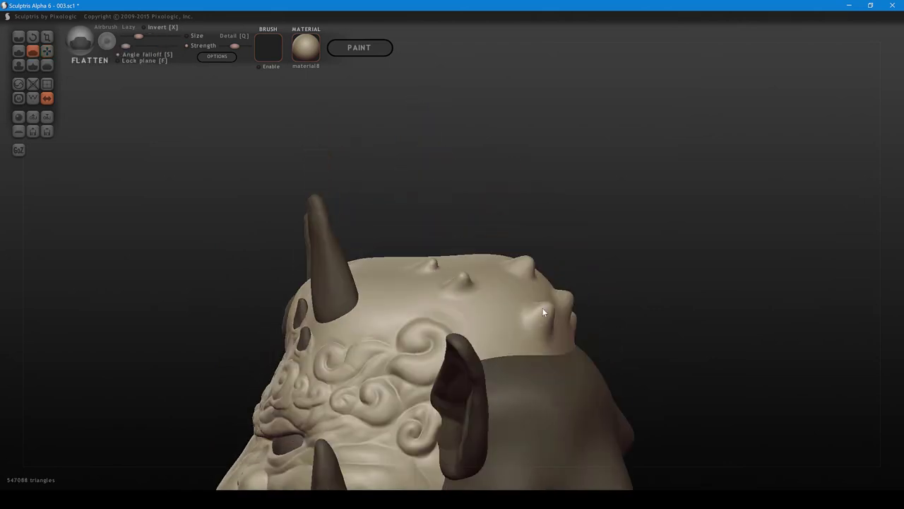
{"action": "left_click", "coordinate": [543, 309]}
{"action": "middle_click_drag", "start_coordinate": [562, 329], "coordinate": [513, 304]}
{"action": "left_click_drag", "start_coordinate": [513, 303], "coordinate": [517, 303]}
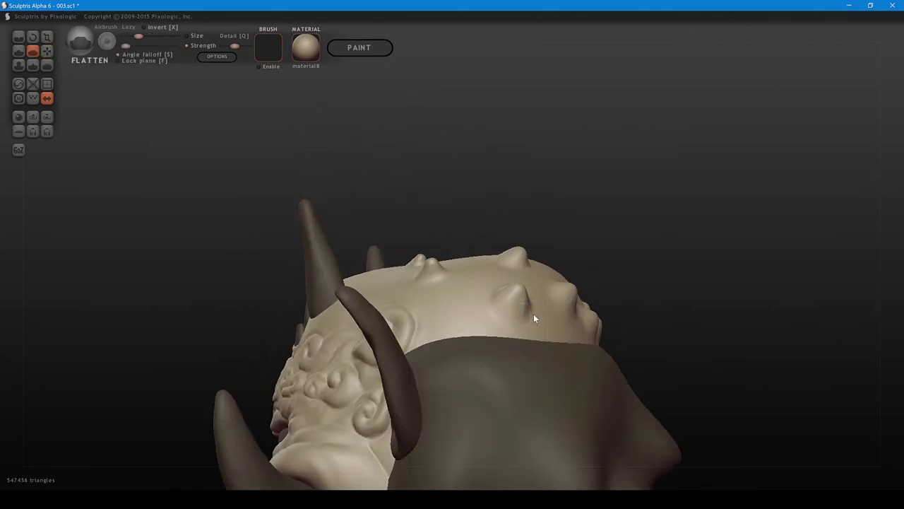
- Refine the spikes along the back edge of the skull with the Flatten brush
{"action": "middle_click_drag", "start_coordinate": [540, 318], "coordinate": [533, 343]}
{"action": "left_click_drag", "start_coordinate": [554, 311], "coordinate": [558, 315]}
{"action": "mouse_move", "coordinate": [563, 326]}
{"action": "middle_mouse_down"}
{"action": "mouse_move", "coordinate": [541, 339]}
{"action": "mouse_move", "coordinate": [520, 384]}
{"action": "middle_mouse_up"}
{"action": "left_click", "coordinate": [543, 333]}
{"action": "left_click", "coordinate": [520, 356]}
{"action": "left_click", "coordinate": [554, 364]}
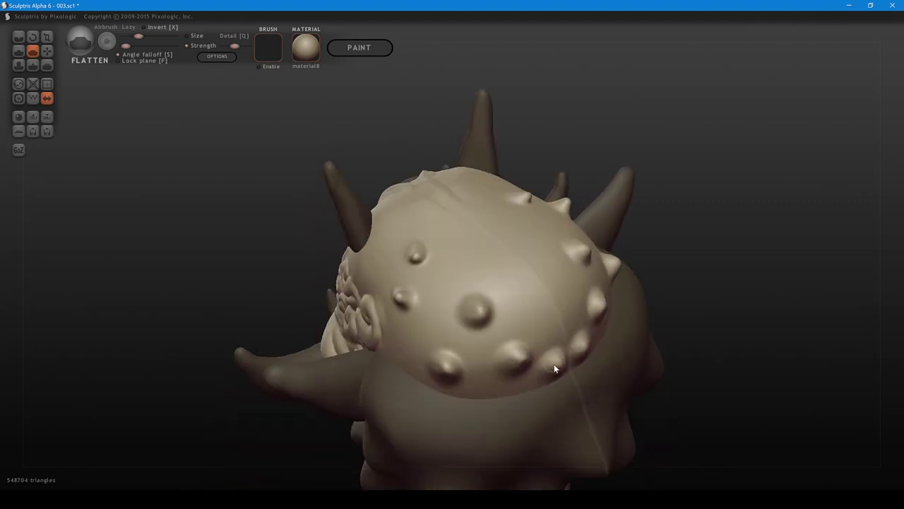
{"action": "left_click", "coordinate": [555, 370]}
{"action": "mouse_move", "coordinate": [523, 333]}
{"action": "middle_mouse_down"}
{"action": "mouse_move", "coordinate": [629, 308]}
{"action": "mouse_move", "coordinate": [648, 282]}
{"action": "middle_mouse_up"}
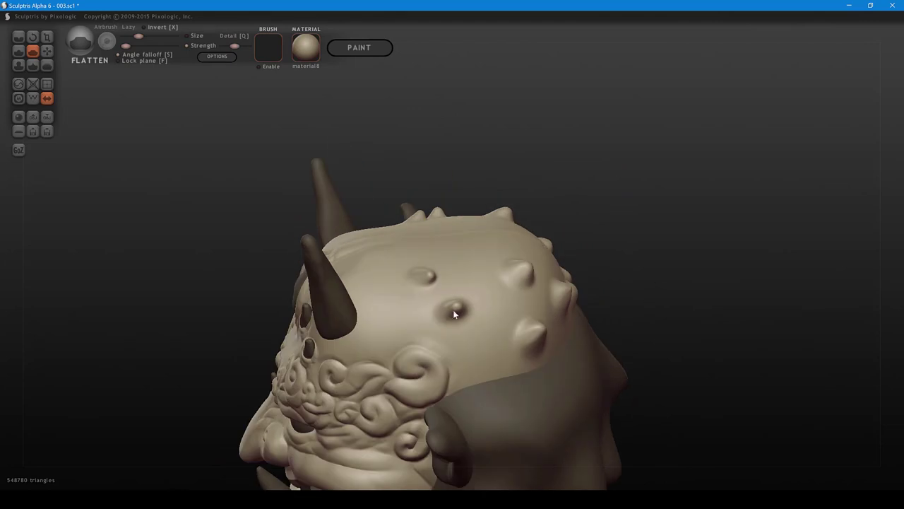
- Refine the two small spikes behind the large horn with the Flatten brush
{"action": "left_click", "coordinate": [447, 311]}
{"action": "mouse_move", "coordinate": [478, 309]}
{"action": "middle_mouse_down"}
{"action": "mouse_move", "coordinate": [582, 320]}
{"action": "mouse_move", "coordinate": [579, 309]}
{"action": "middle_mouse_up"}
{"action": "left_click", "coordinate": [479, 300]}
{"action": "left_click", "coordinate": [510, 284]}
{"action": "mouse_move", "coordinate": [514, 302]}
{"action": "middle_mouse_down"}
{"action": "mouse_move", "coordinate": [545, 324]}
{"action": "mouse_move", "coordinate": [613, 323]}
{"action": "middle_mouse_up"}
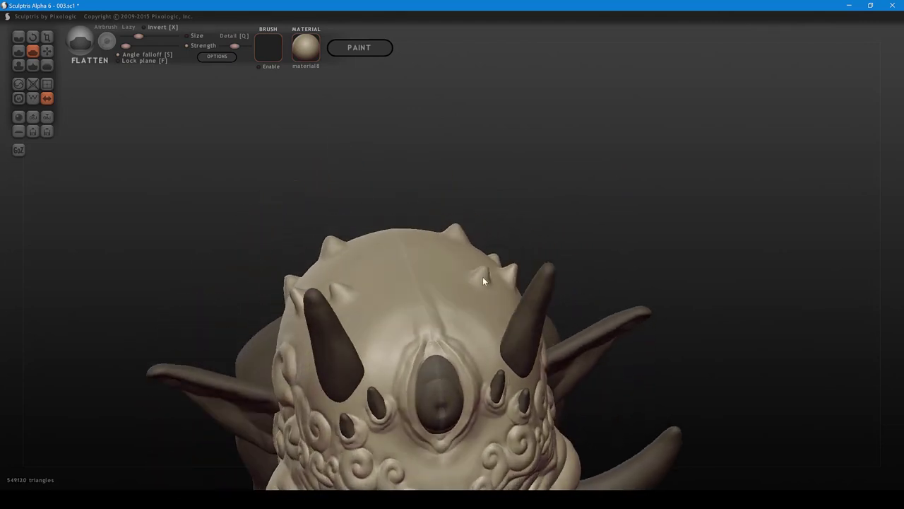
{"action": "left_click", "coordinate": [485, 270]}
{"action": "middle_click_drag", "start_coordinate": [499, 303], "coordinate": [471, 332]}
{"action": "left_click_drag", "start_coordinate": [478, 292], "coordinate": [485, 283]}
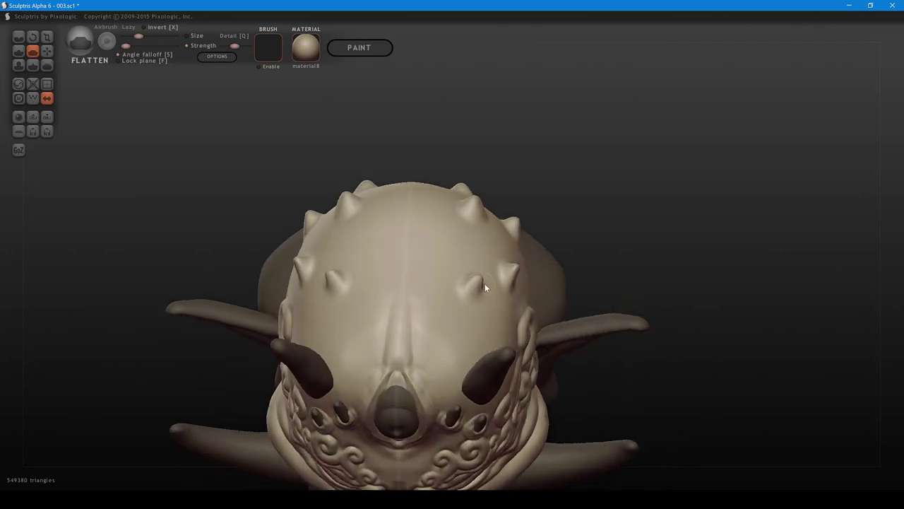
{"action": "middle_click_drag", "start_coordinate": [487, 290], "coordinate": [439, 314]}
- Build raised rims around the inner small spike and the upper large spike using the Draw brush in Clay mode
{"action": "key", "text": "4"}
{"action": "scroll", "coordinate": [458, 284], "scroll_direction": "down", "scroll_amount": 2, "text": "shift"}
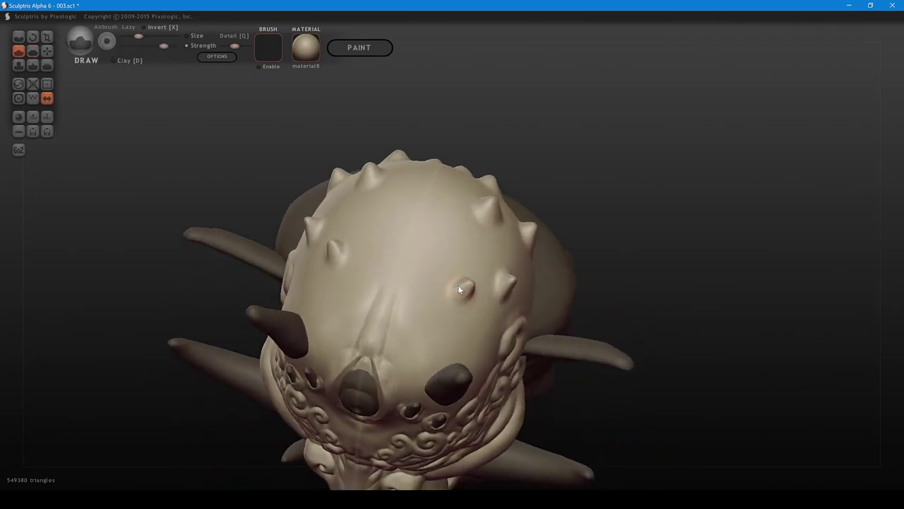
{"action": "left_click_drag", "start_coordinate": [456, 282], "coordinate": [458, 294], "text": "alt"}
{"action": "key", "text": "d"}
{"action": "middle_click_drag", "start_coordinate": [459, 294], "coordinate": [426, 303]}
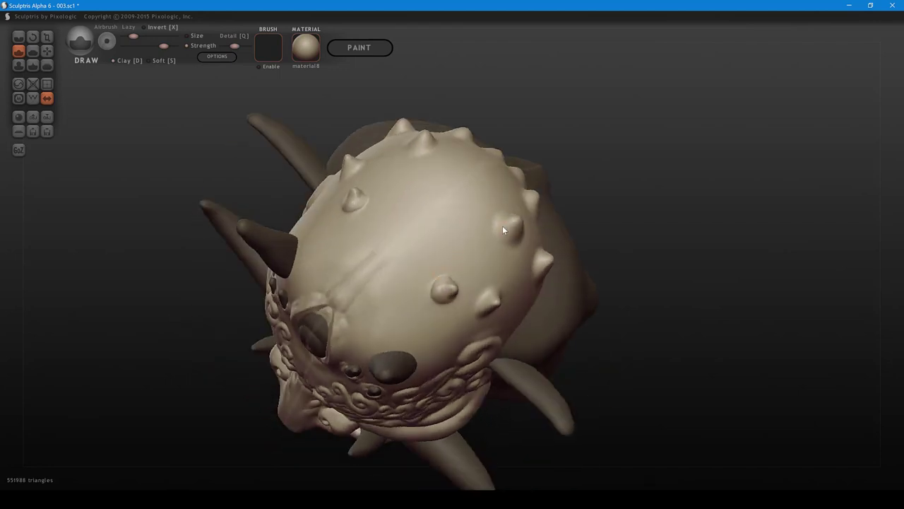
{"action": "left_click_drag", "start_coordinate": [501, 226], "coordinate": [515, 240]}
{"action": "middle_click_drag", "start_coordinate": [515, 242], "coordinate": [499, 220]}
{"action": "left_click_drag", "start_coordinate": [507, 255], "coordinate": [518, 261]}
{"action": "middle_click_drag", "start_coordinate": [518, 261], "coordinate": [500, 240]}
{"action": "left_click_drag", "start_coordinate": [514, 273], "coordinate": [522, 274]}
- Build raised clay rims around the outer small spike and the lower large spike above the ear
{"action": "left_click_drag", "start_coordinate": [454, 310], "coordinate": [473, 326]}
{"action": "middle_click_drag", "start_coordinate": [473, 326], "coordinate": [451, 313]}
{"action": "left_click_drag", "start_coordinate": [451, 316], "coordinate": [469, 309]}
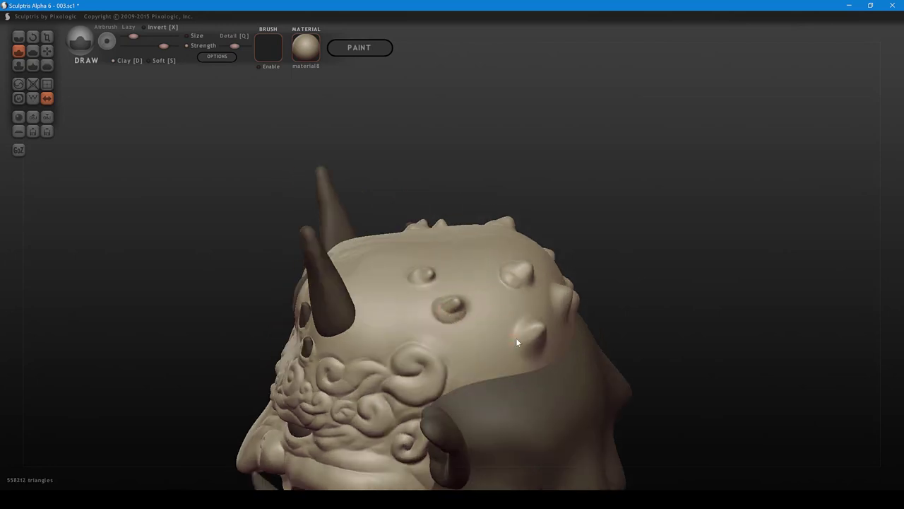
{"action": "left_click_drag", "start_coordinate": [525, 357], "coordinate": [526, 324]}
{"action": "mouse_move", "coordinate": [537, 343]}
{"action": "right_mouse_down"}
{"action": "mouse_move", "coordinate": [512, 297]}
{"action": "mouse_move", "coordinate": [510, 344]}
{"action": "mouse_move", "coordinate": [481, 355]}
{"action": "right_mouse_up"}
{"action": "left_click_drag", "start_coordinate": [482, 355], "coordinate": [482, 322]}
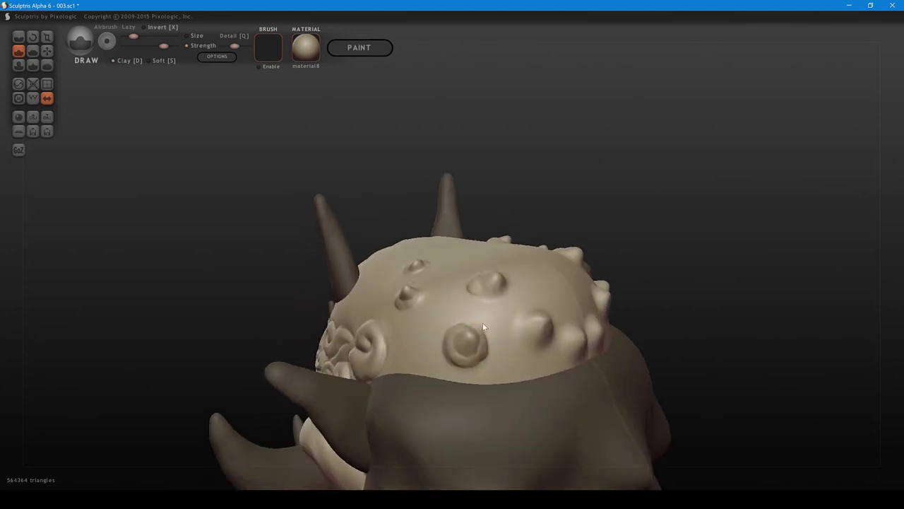
- Fill in the back of the clay rims around both small spikes and the upper large spike
{"action": "left_click_drag", "start_coordinate": [414, 299], "coordinate": [415, 300]}
{"action": "right_click_drag", "start_coordinate": [416, 300], "coordinate": [392, 343]}
{"action": "left_click_drag", "start_coordinate": [412, 266], "coordinate": [427, 259]}
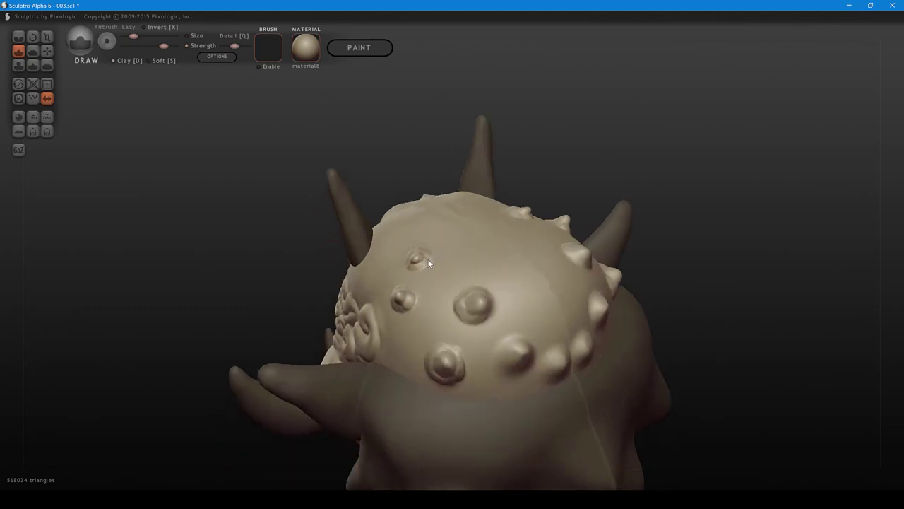
{"action": "right_click_drag", "start_coordinate": [495, 322], "coordinate": [449, 330]}
{"action": "left_click_drag", "start_coordinate": [453, 318], "coordinate": [465, 320]}
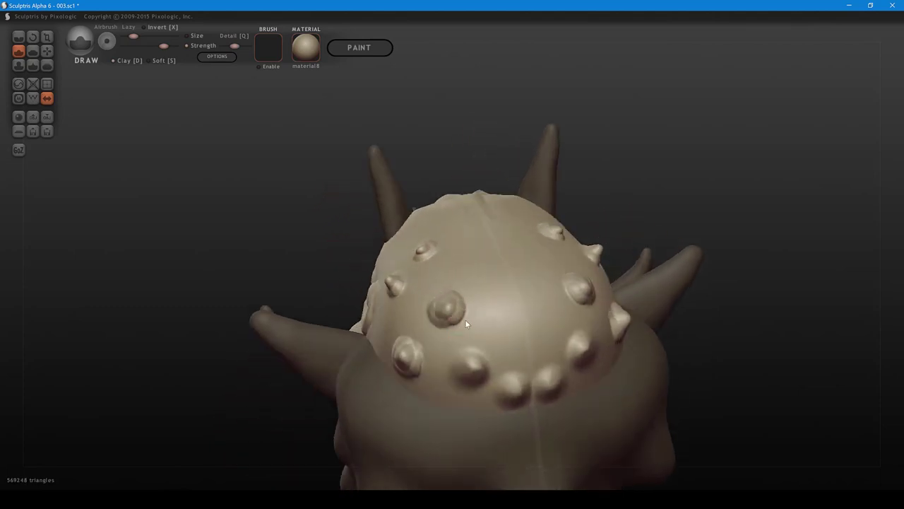
- Build a raised clay rim around the base of the large spike at the back of the skull
{"action": "left_click_drag", "start_coordinate": [453, 360], "coordinate": [453, 377]}
{"action": "right_click_drag", "start_coordinate": [465, 377], "coordinate": [470, 329]}
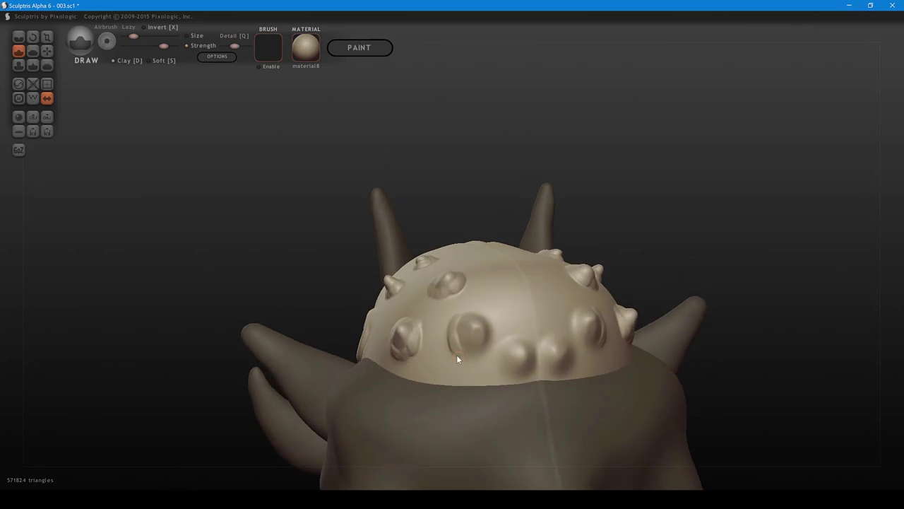
{"action": "mouse_move", "coordinate": [456, 355]}
{"action": "left_mouse_down"}
{"action": "mouse_move", "coordinate": [480, 356]}
{"action": "mouse_move", "coordinate": [490, 333]}
{"action": "left_mouse_up"}
{"action": "right_click_drag", "start_coordinate": [486, 318], "coordinate": [454, 341]}
{"action": "mouse_move", "coordinate": [457, 340]}
{"action": "left_mouse_down"}
{"action": "mouse_move", "coordinate": [477, 352]}
{"action": "mouse_move", "coordinate": [480, 367]}
{"action": "mouse_move", "coordinate": [447, 379]}
{"action": "mouse_move", "coordinate": [464, 390]}
{"action": "mouse_move", "coordinate": [494, 381]}
{"action": "left_mouse_up"}
{"action": "right_click_drag", "start_coordinate": [518, 389], "coordinate": [555, 361]}
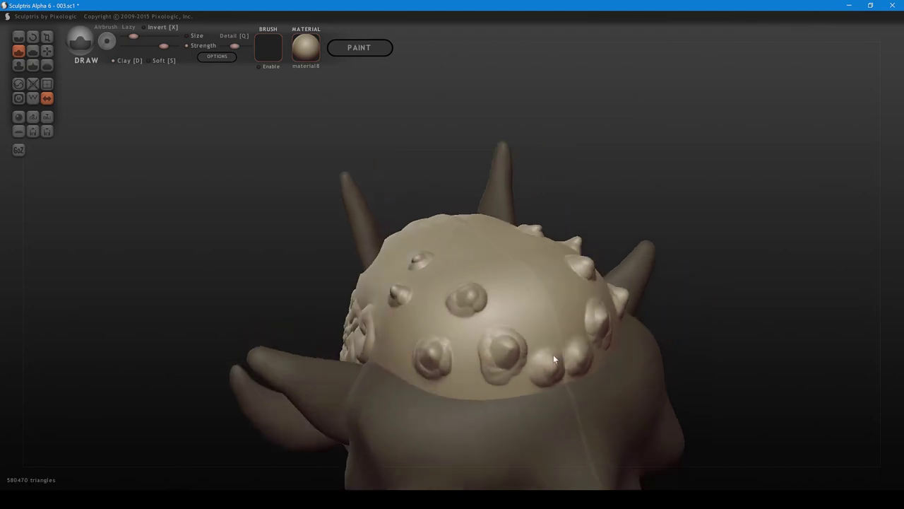
- Carve creases between the spike and its rim on the rear and lower side spikes with the Crease brush
{"action": "key", "text": "1"}
{"action": "mouse_move", "coordinate": [484, 348]}
{"action": "left_mouse_down"}
{"action": "mouse_move", "coordinate": [510, 373]}
{"action": "mouse_move", "coordinate": [520, 345]}
{"action": "mouse_move", "coordinate": [495, 333]}
{"action": "left_mouse_up"}
{"action": "scroll", "coordinate": [483, 366], "scroll_direction": "down", "scroll_amount": 1, "text": "shift"}
{"action": "scroll", "coordinate": [487, 367], "scroll_direction": "up", "scroll_amount": 1, "text": "shift"}
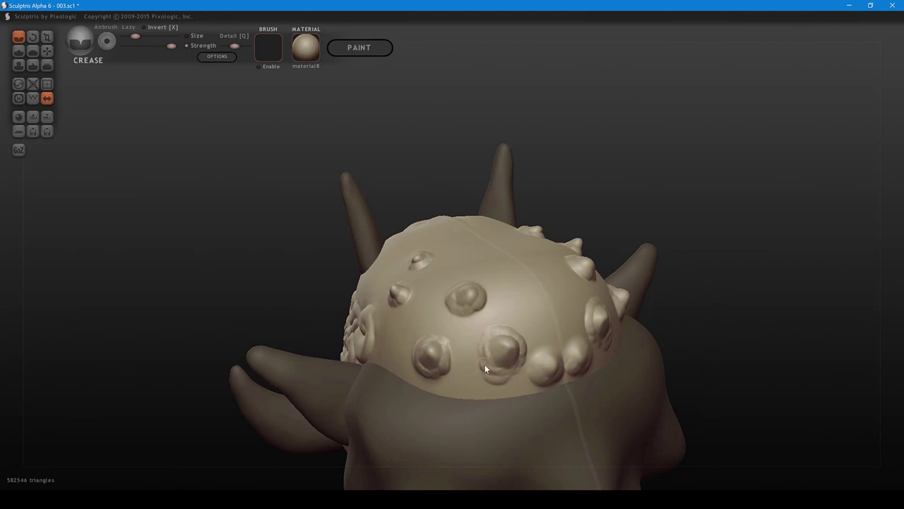
{"action": "mouse_move", "coordinate": [488, 377]}
{"action": "right_mouse_down"}
{"action": "mouse_move", "coordinate": [555, 381]}
{"action": "mouse_move", "coordinate": [479, 337]}
{"action": "right_mouse_up"}
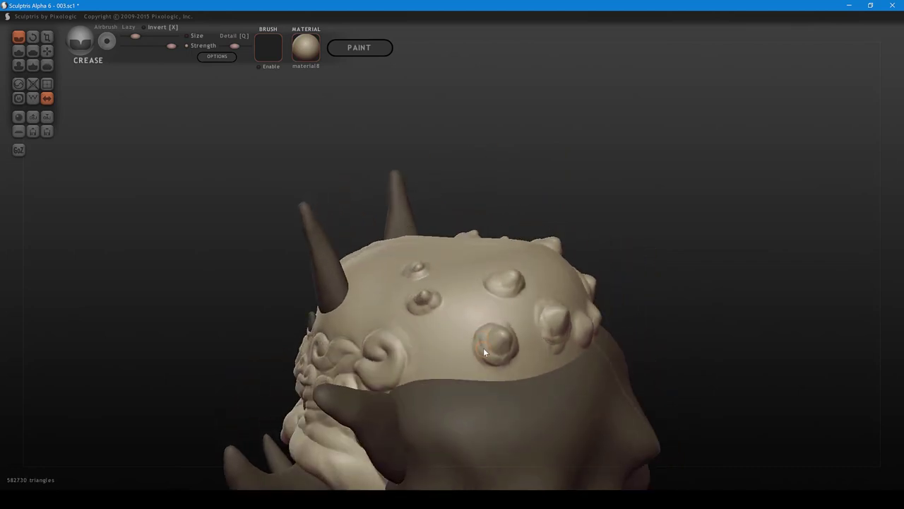
{"action": "mouse_move", "coordinate": [491, 355]}
{"action": "left_mouse_down"}
{"action": "mouse_move", "coordinate": [492, 368]}
{"action": "mouse_move", "coordinate": [495, 362]}
{"action": "left_mouse_up"}
{"action": "right_click_drag", "start_coordinate": [521, 365], "coordinate": [501, 286]}
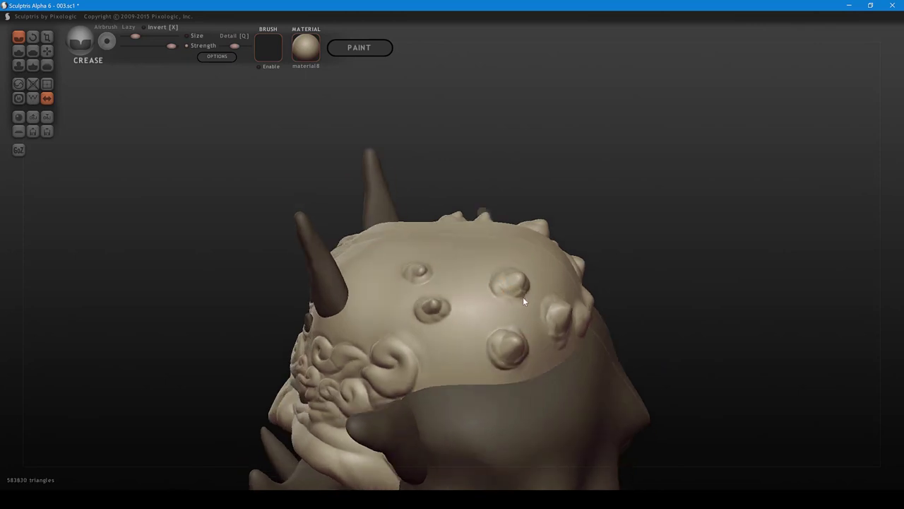
- Crease around the base of the upper large spike and, with a smaller brush, the lower one
{"action": "mouse_move", "coordinate": [522, 298]}
{"action": "left_mouse_down"}
{"action": "mouse_move", "coordinate": [494, 293]}
{"action": "mouse_move", "coordinate": [500, 273]}
{"action": "mouse_move", "coordinate": [506, 293]}
{"action": "mouse_move", "coordinate": [504, 271]}
{"action": "left_mouse_up"}
{"action": "mouse_move", "coordinate": [504, 270]}
{"action": "right_mouse_down"}
{"action": "mouse_move", "coordinate": [508, 331]}
{"action": "mouse_move", "coordinate": [508, 321]}
{"action": "right_mouse_up"}
{"action": "mouse_move", "coordinate": [511, 301]}
{"action": "left_mouse_down"}
{"action": "mouse_move", "coordinate": [520, 296]}
{"action": "mouse_move", "coordinate": [509, 287]}
{"action": "left_mouse_up"}
{"action": "right_click_drag", "start_coordinate": [523, 339], "coordinate": [523, 318]}
{"action": "key", "text": "bracketleft"}
{"action": "mouse_move", "coordinate": [507, 338]}
{"action": "left_mouse_down"}
{"action": "mouse_move", "coordinate": [504, 349]}
{"action": "mouse_move", "coordinate": [522, 359]}
{"action": "left_mouse_up"}
- Crease around the bases of the rear spikes, including the pair beside the skull's centre line
{"action": "right_click_drag", "start_coordinate": [571, 327], "coordinate": [521, 298]}
{"action": "left_click_drag", "start_coordinate": [538, 330], "coordinate": [551, 338]}
{"action": "right_click_drag", "start_coordinate": [551, 339], "coordinate": [487, 340]}
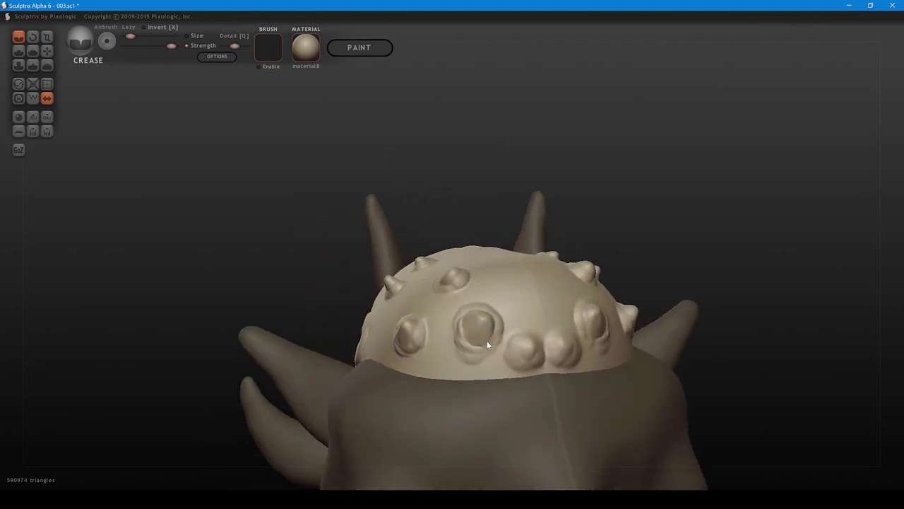
{"action": "mouse_move", "coordinate": [487, 341]}
{"action": "left_mouse_down"}
{"action": "mouse_move", "coordinate": [514, 338]}
{"action": "mouse_move", "coordinate": [517, 354]}
{"action": "mouse_move", "coordinate": [530, 358]}
{"action": "left_mouse_up"}
{"action": "right_click_drag", "start_coordinate": [522, 366], "coordinate": [488, 390]}
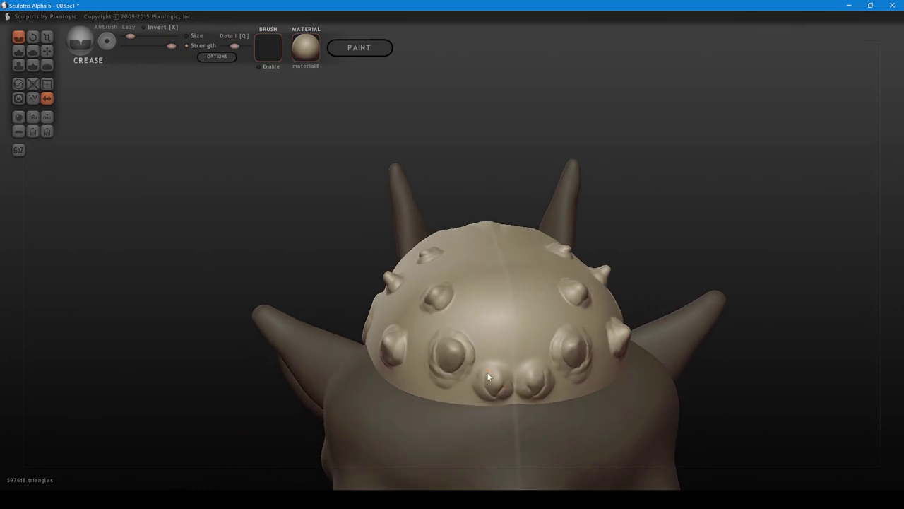
{"action": "mouse_move", "coordinate": [487, 373]}
{"action": "left_mouse_down"}
{"action": "mouse_move", "coordinate": [509, 382]}
{"action": "mouse_move", "coordinate": [479, 394]}
{"action": "mouse_move", "coordinate": [486, 395]}
{"action": "mouse_move", "coordinate": [480, 377]}
{"action": "mouse_move", "coordinate": [486, 399]}
{"action": "mouse_move", "coordinate": [489, 391]}
{"action": "left_mouse_up"}
{"action": "scroll", "coordinate": [510, 387], "scroll_direction": "up", "scroll_amount": 1, "text": "shift"}
- Add light creases to the forehead skin below the third eye
{"action": "mouse_move", "coordinate": [489, 392]}
{"action": "right_mouse_down"}
{"action": "mouse_move", "coordinate": [597, 396]}
{"action": "mouse_move", "coordinate": [612, 327]}
{"action": "right_mouse_up"}
{"action": "right_click_drag", "start_coordinate": [524, 339], "coordinate": [610, 316]}
{"action": "scroll", "coordinate": [569, 284], "scroll_direction": "down", "scroll_amount": 4}
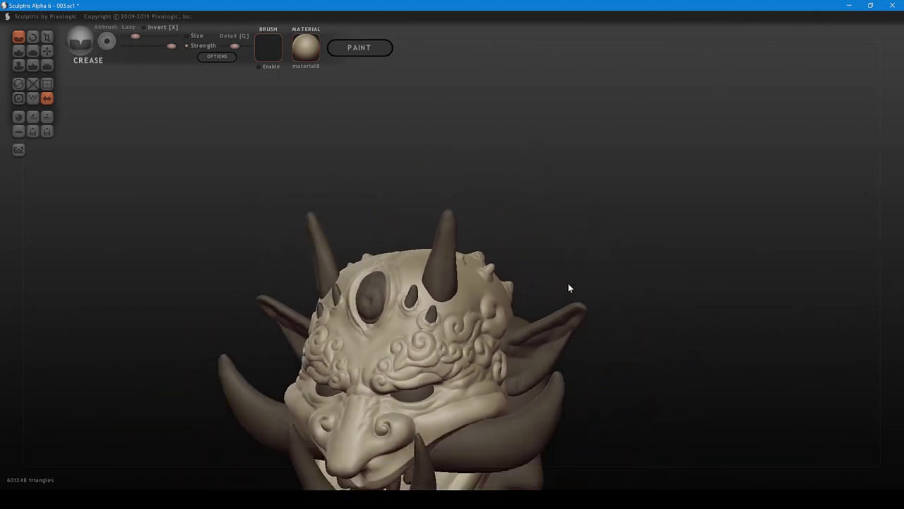
{"action": "right_click_drag", "start_coordinate": [568, 284], "coordinate": [573, 291]}
{"action": "scroll", "coordinate": [565, 289], "scroll_direction": "down", "scroll_amount": 4}
{"action": "scroll", "coordinate": [557, 304], "scroll_direction": "up", "scroll_amount": 5}
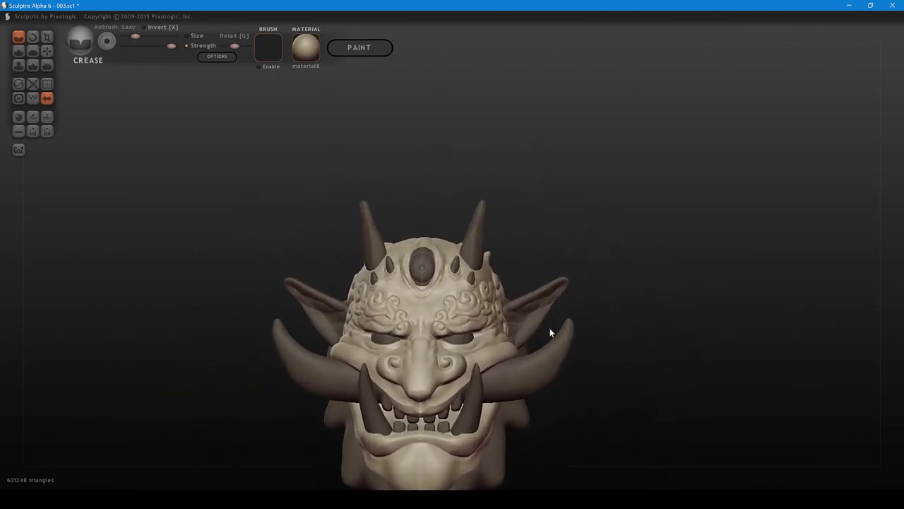
{"action": "right_click_drag", "start_coordinate": [547, 332], "coordinate": [487, 395]}
{"action": "right_click_drag", "start_coordinate": [487, 351], "coordinate": [486, 288]}
{"action": "left_click_drag", "start_coordinate": [486, 287], "coordinate": [491, 294]}
{"action": "right_click_drag", "start_coordinate": [491, 294], "coordinate": [508, 280]}
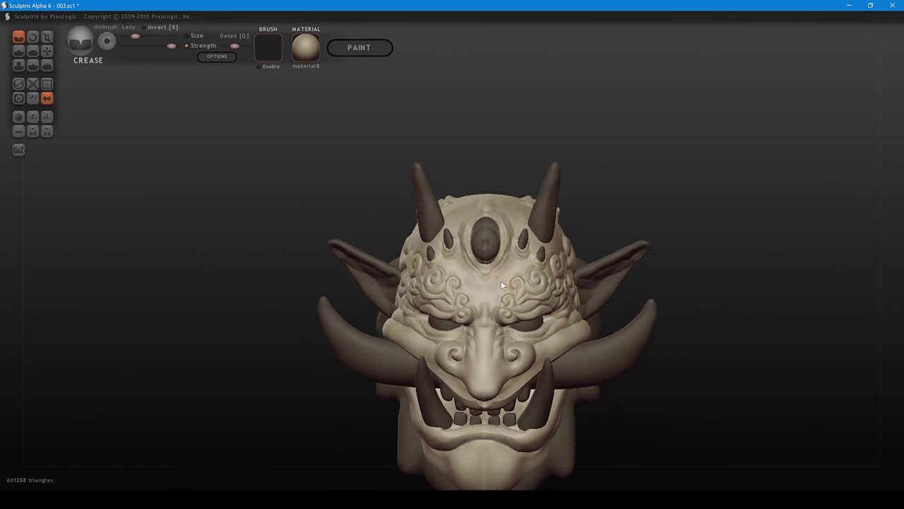
{"action": "left_click_drag", "start_coordinate": [501, 281], "coordinate": [500, 275]}
- Deepen the forehead creases between the third eye and the brow curls, and reduce the Crease brush size
{"action": "scroll", "coordinate": [513, 297], "scroll_direction": "up", "scroll_amount": 3}
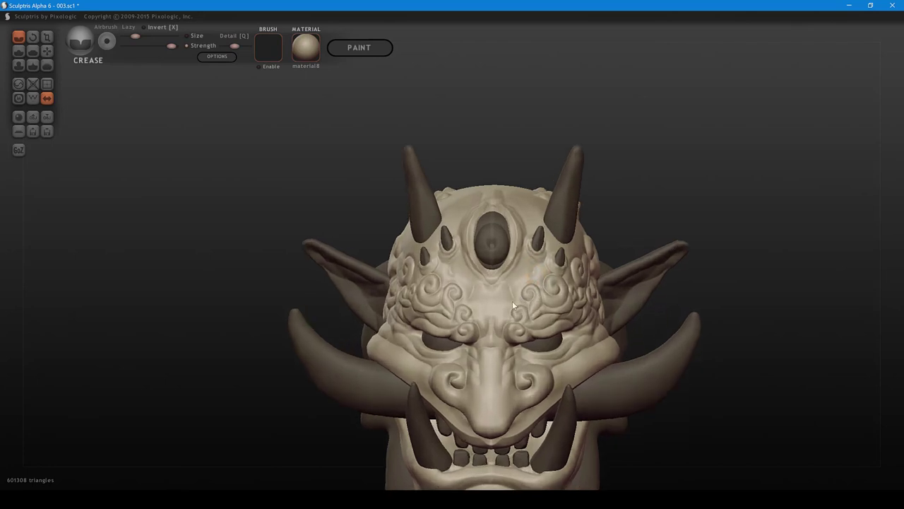
{"action": "right_click_drag", "start_coordinate": [537, 284], "coordinate": [531, 261]}
{"action": "left_click_drag", "start_coordinate": [533, 264], "coordinate": [529, 273]}
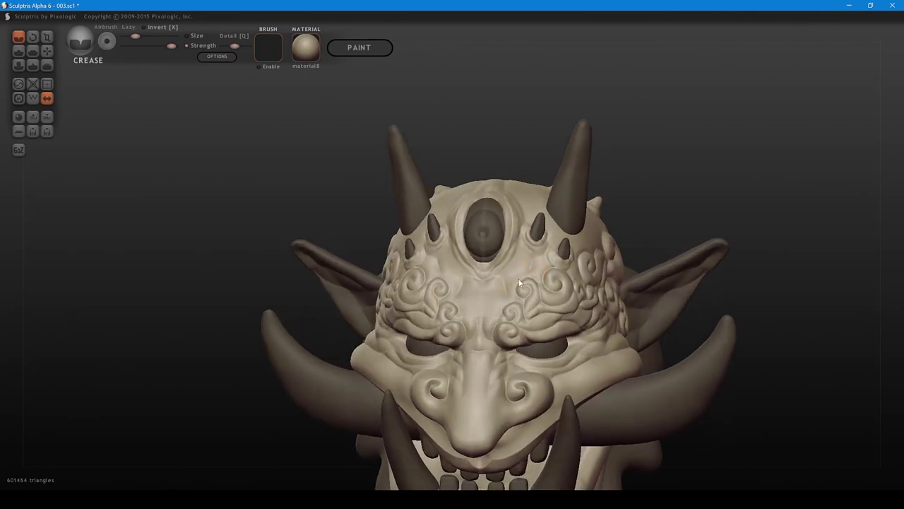
{"action": "left_click_drag", "start_coordinate": [498, 302], "coordinate": [491, 307]}
{"action": "left_click_drag", "start_coordinate": [509, 296], "coordinate": [514, 279]}
{"action": "middle_click_drag", "start_coordinate": [515, 279], "coordinate": [515, 320]}
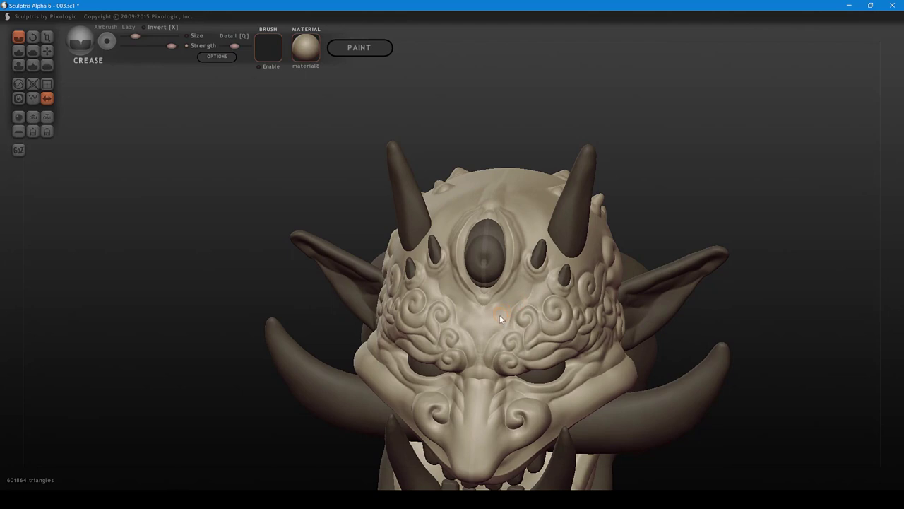
{"action": "mouse_move", "coordinate": [500, 320]}
{"action": "left_mouse_down"}
{"action": "mouse_move", "coordinate": [484, 350]}
{"action": "mouse_move", "coordinate": [503, 299]}
{"action": "mouse_move", "coordinate": [527, 298]}
{"action": "left_mouse_up"}
{"action": "key", "text": "bracketleft"}
{"action": "mouse_move", "coordinate": [562, 267]}
{"action": "middle_mouse_down"}
{"action": "mouse_move", "coordinate": [478, 339]}
{"action": "mouse_move", "coordinate": [470, 392]}
{"action": "middle_mouse_up"}
{"action": "mouse_move", "coordinate": [470, 393]}
{"action": "right_mouse_down"}
{"action": "mouse_move", "coordinate": [518, 311]}
{"action": "mouse_move", "coordinate": [510, 327]}
{"action": "mouse_move", "coordinate": [464, 332]}
{"action": "mouse_move", "coordinate": [507, 338]}
{"action": "mouse_move", "coordinate": [462, 323]}
{"action": "mouse_move", "coordinate": [464, 333]}
{"action": "right_mouse_up"}
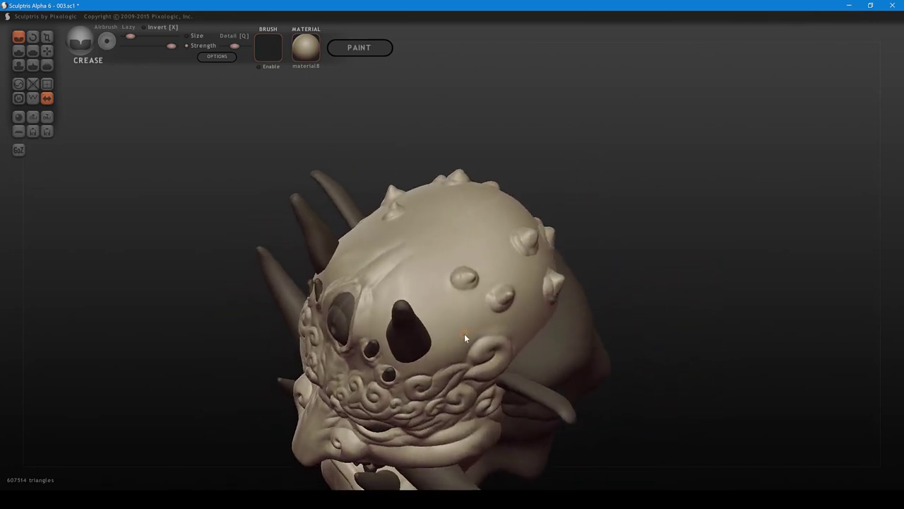
- Crease a curved wrinkle from behind the horn, above the brow curls, up between the two front side spikes
{"action": "scroll", "coordinate": [448, 352], "scroll_direction": "up", "scroll_amount": 2}
{"action": "left_click_drag", "start_coordinate": [451, 347], "coordinate": [474, 298]}
{"action": "mouse_move", "coordinate": [450, 344]}
{"action": "left_mouse_down"}
{"action": "mouse_move", "coordinate": [464, 306]}
{"action": "mouse_move", "coordinate": [483, 287]}
{"action": "left_mouse_up"}
{"action": "mouse_move", "coordinate": [483, 286]}
{"action": "right_mouse_down"}
{"action": "mouse_move", "coordinate": [460, 321]}
{"action": "mouse_move", "coordinate": [434, 333]}
{"action": "right_mouse_up"}
{"action": "scroll", "coordinate": [433, 335], "scroll_direction": "up", "scroll_amount": 2}
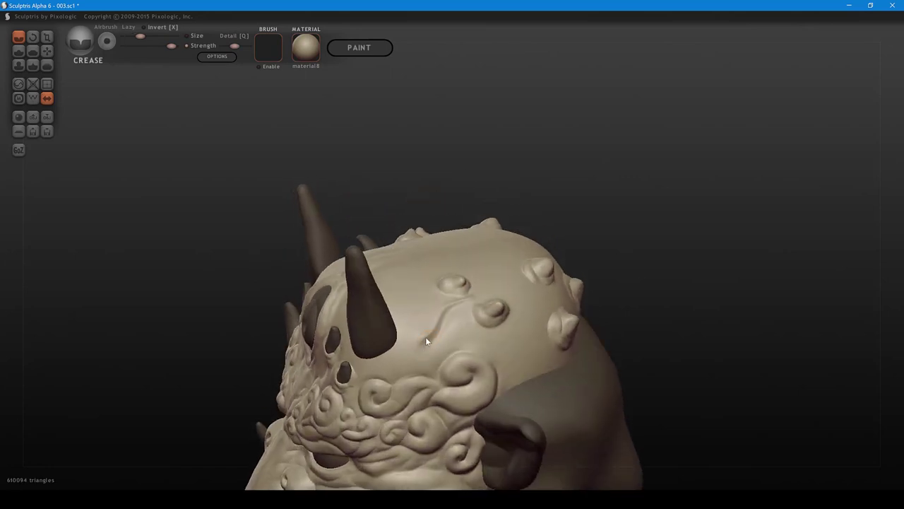
{"action": "mouse_move", "coordinate": [439, 332]}
{"action": "left_mouse_down"}
{"action": "mouse_move", "coordinate": [419, 348]}
{"action": "mouse_move", "coordinate": [411, 340]}
{"action": "mouse_move", "coordinate": [440, 307]}
{"action": "mouse_move", "coordinate": [440, 324]}
{"action": "mouse_move", "coordinate": [473, 301]}
{"action": "left_mouse_up"}
- Nudge the upper end of the wrinkle between the two front side spikes with the Grab brush
{"action": "key", "text": "5"}
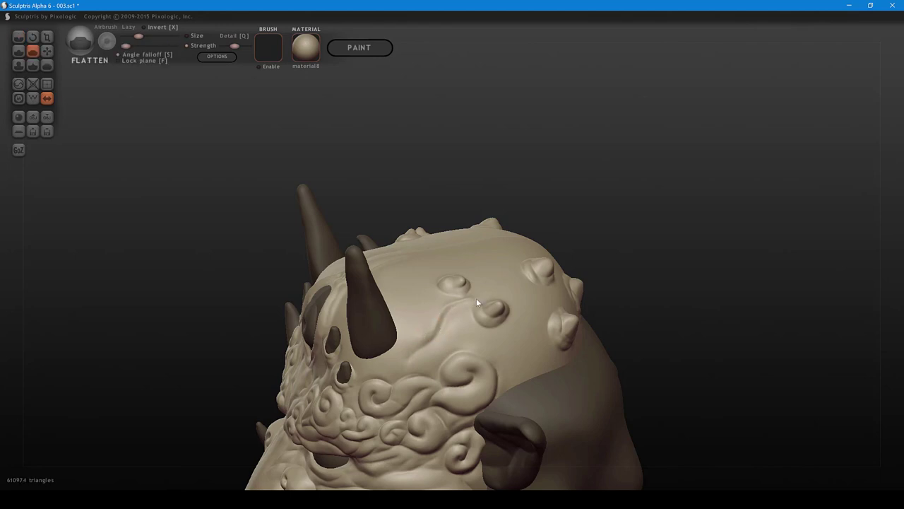
{"action": "mouse_move", "coordinate": [476, 298]}
{"action": "right_mouse_down"}
{"action": "mouse_move", "coordinate": [472, 332]}
{"action": "mouse_move", "coordinate": [450, 313]}
{"action": "right_mouse_up"}
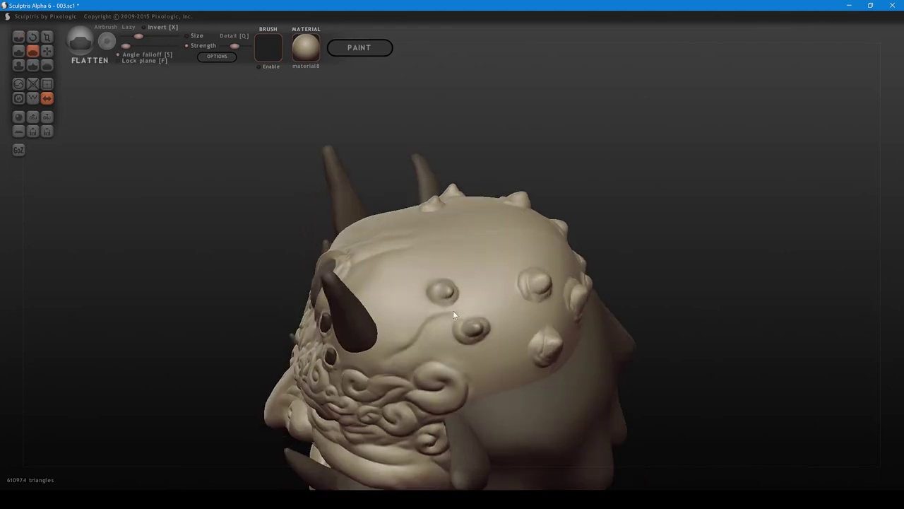
{"action": "key", "text": "c"}
{"action": "key", "text": "g"}
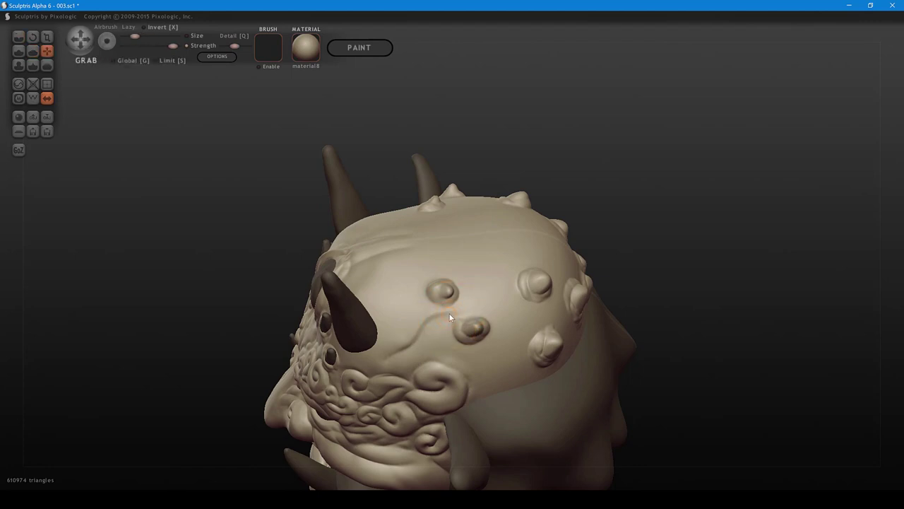
{"action": "left_click_drag", "start_coordinate": [449, 314], "coordinate": [449, 311]}
{"action": "key", "text": "f"}
- Extend the crease past the two front side spikes, branching it toward the crown and down to the lower spike
{"action": "middle_click_drag", "start_coordinate": [480, 305], "coordinate": [469, 320]}
{"action": "key", "text": "1"}
{"action": "mouse_move", "coordinate": [469, 320]}
{"action": "left_mouse_down"}
{"action": "mouse_move", "coordinate": [516, 258]}
{"action": "mouse_move", "coordinate": [472, 313]}
{"action": "left_mouse_up"}
{"action": "scroll", "coordinate": [466, 306], "scroll_direction": "down", "scroll_amount": 2, "text": "shift"}
{"action": "scroll", "coordinate": [465, 304], "scroll_direction": "up", "scroll_amount": 1}
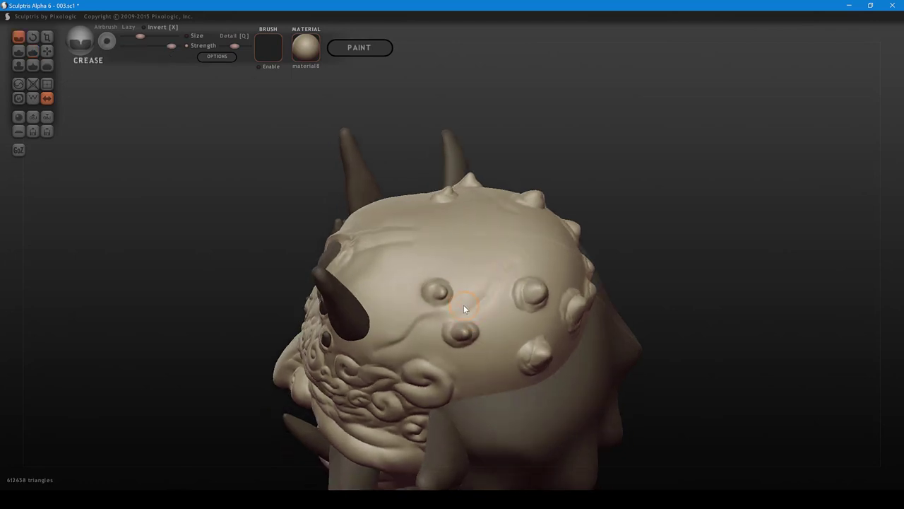
{"action": "left_click_drag", "start_coordinate": [483, 282], "coordinate": [514, 264]}
{"action": "right_click_drag", "start_coordinate": [489, 312], "coordinate": [476, 306]}
{"action": "left_click_drag", "start_coordinate": [475, 306], "coordinate": [505, 360]}
{"action": "right_click_drag", "start_coordinate": [508, 317], "coordinate": [464, 321]}
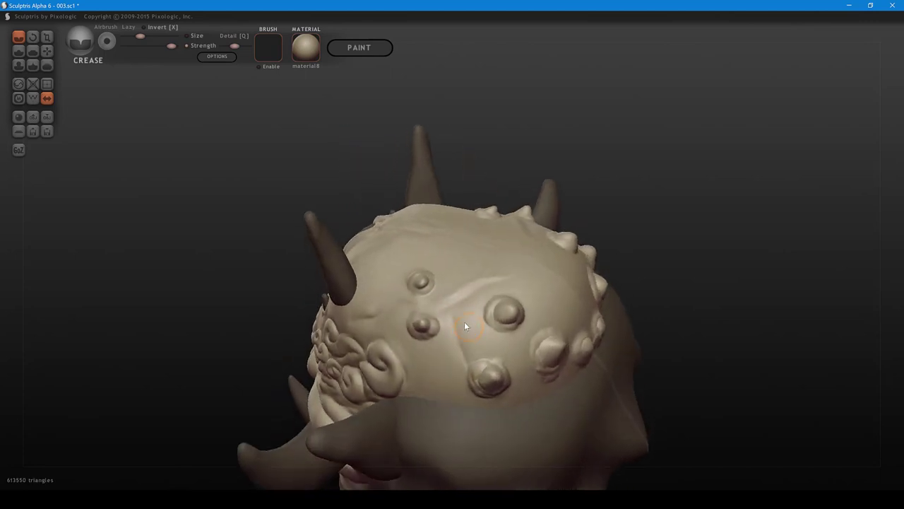
{"action": "mouse_move", "coordinate": [457, 324]}
{"action": "left_mouse_down"}
{"action": "mouse_move", "coordinate": [468, 359]}
{"action": "mouse_move", "coordinate": [469, 343]}
{"action": "left_mouse_up"}
- Nudge the skin between the front and rear side spikes into shape with the Grab brush
{"action": "key", "text": "6"}
{"action": "scroll", "coordinate": [467, 345], "scroll_direction": "up", "scroll_amount": 2, "text": "shift"}
{"action": "right_click_drag", "start_coordinate": [461, 339], "coordinate": [450, 344]}
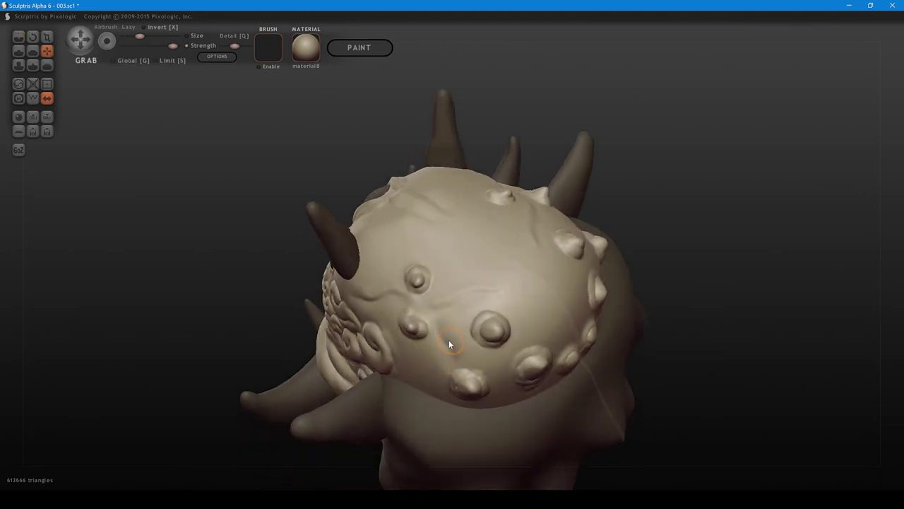
{"action": "left_click_drag", "start_coordinate": [450, 343], "coordinate": [452, 342]}
{"action": "right_click_drag", "start_coordinate": [452, 341], "coordinate": [507, 295]}
{"action": "middle_click_drag", "start_coordinate": [466, 362], "coordinate": [472, 331]}
{"action": "right_click_drag", "start_coordinate": [472, 330], "coordinate": [481, 332]}
- Crease a fold from the large brow curl toward the lower side spike, and soften it with the Flatten brush
{"action": "key", "text": "1"}
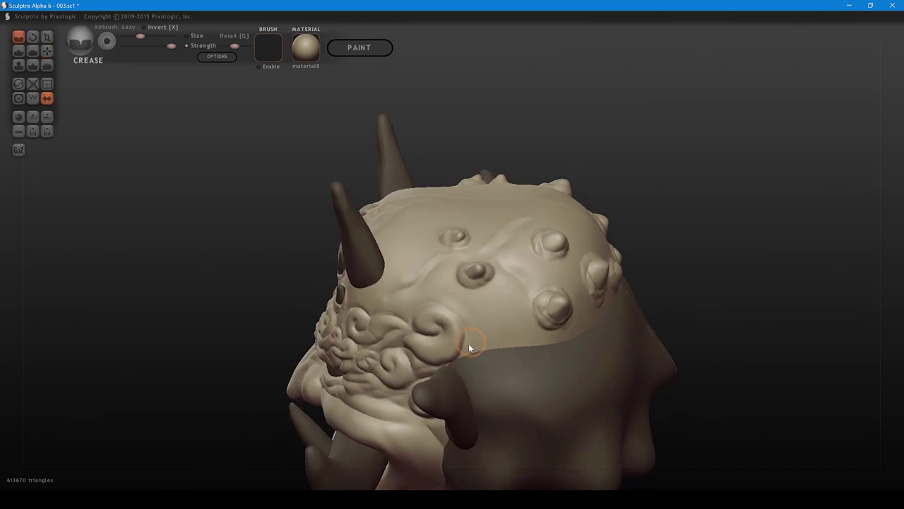
{"action": "mouse_move", "coordinate": [470, 343]}
{"action": "left_mouse_down"}
{"action": "mouse_move", "coordinate": [457, 356]}
{"action": "mouse_move", "coordinate": [501, 303]}
{"action": "mouse_move", "coordinate": [521, 297]}
{"action": "mouse_move", "coordinate": [490, 316]}
{"action": "left_mouse_up"}
{"action": "mouse_move", "coordinate": [465, 355]}
{"action": "left_mouse_down"}
{"action": "mouse_move", "coordinate": [494, 311]}
{"action": "mouse_move", "coordinate": [519, 296]}
{"action": "left_mouse_up"}
{"action": "key", "text": "bracketleft"}
{"action": "key", "text": "bracketright"}
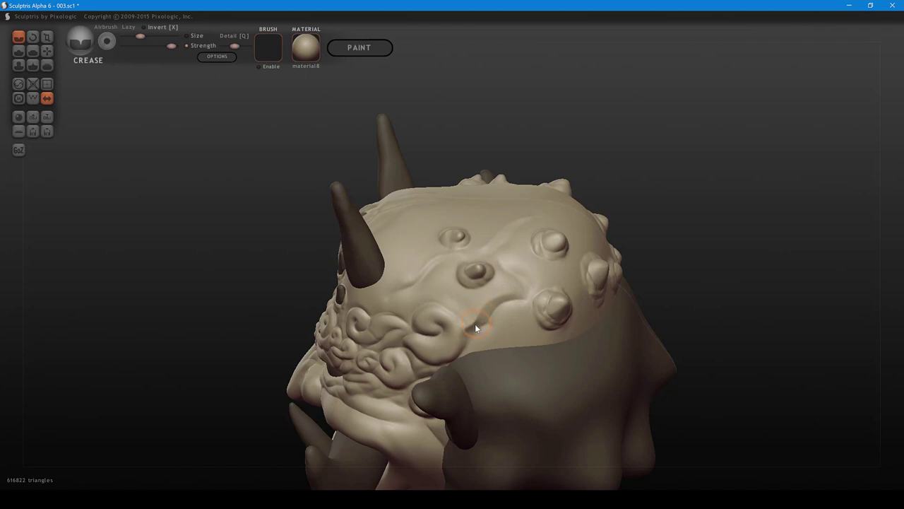
{"action": "key", "text": "bracketleft"}
{"action": "key", "text": "5"}
{"action": "mouse_move", "coordinate": [471, 327]}
{"action": "left_mouse_down"}
{"action": "mouse_move", "coordinate": [484, 307]}
{"action": "mouse_move", "coordinate": [511, 294]}
{"action": "left_mouse_up"}
- Deepen and lengthen the crease curving over the large upper side spike toward the back of the skull
{"action": "mouse_move", "coordinate": [527, 283]}
{"action": "right_mouse_down"}
{"action": "mouse_move", "coordinate": [479, 314]}
{"action": "mouse_move", "coordinate": [451, 301]}
{"action": "right_mouse_up"}
{"action": "key", "text": "1"}
{"action": "left_click_drag", "start_coordinate": [439, 287], "coordinate": [438, 282]}
{"action": "key", "text": "bracketright"}
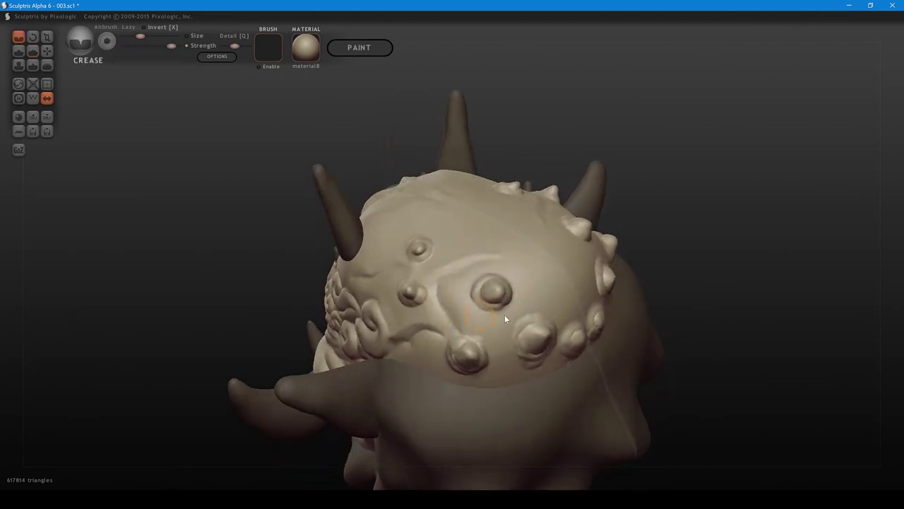
{"action": "mouse_move", "coordinate": [504, 318]}
{"action": "right_mouse_down"}
{"action": "mouse_move", "coordinate": [541, 375]}
{"action": "mouse_move", "coordinate": [490, 317]}
{"action": "mouse_move", "coordinate": [466, 330]}
{"action": "right_mouse_up"}
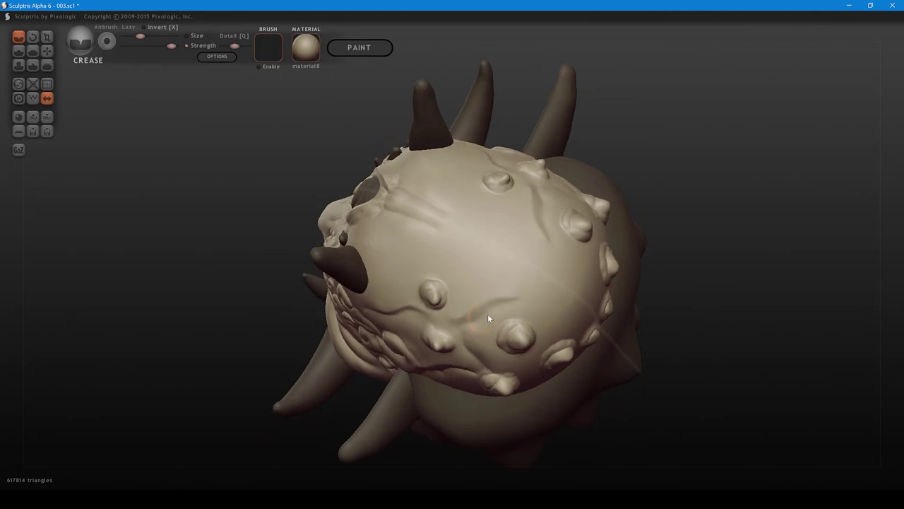
{"action": "left_click_drag", "start_coordinate": [487, 314], "coordinate": [526, 305]}
{"action": "right_click_drag", "start_coordinate": [526, 305], "coordinate": [524, 298]}
{"action": "left_click_drag", "start_coordinate": [525, 298], "coordinate": [553, 306]}
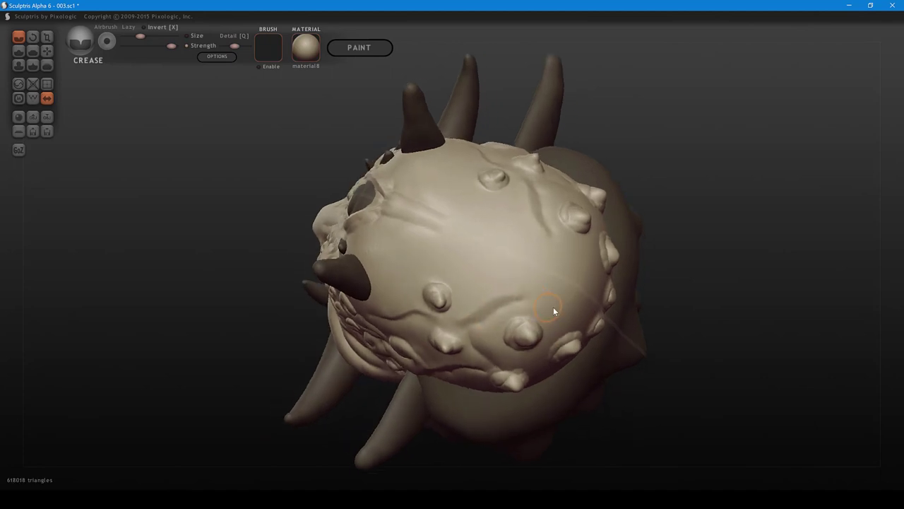
{"action": "right_click_drag", "start_coordinate": [553, 311], "coordinate": [500, 302]}
{"action": "left_click_drag", "start_coordinate": [502, 327], "coordinate": [529, 339]}
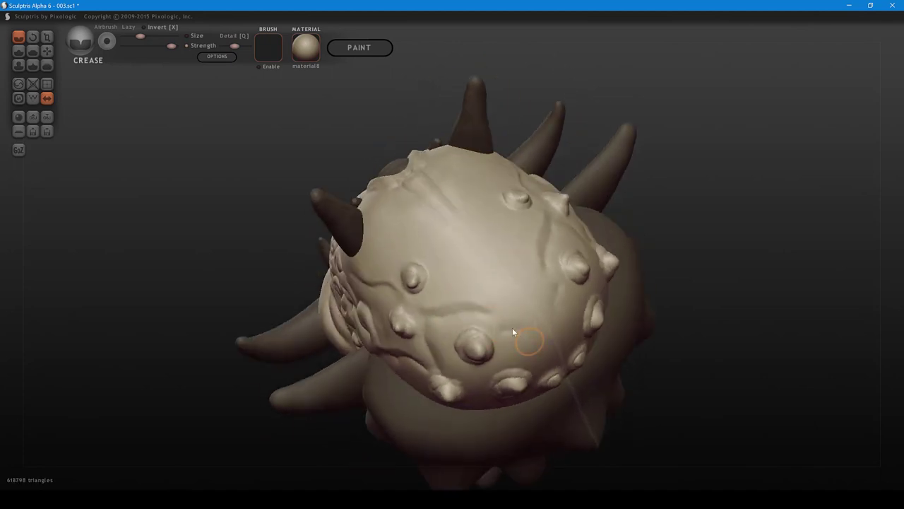
- Crease branching wrinkles between the rear spikes and join them across the skull's centre line
{"action": "right_click_drag", "start_coordinate": [512, 328], "coordinate": [467, 333]}
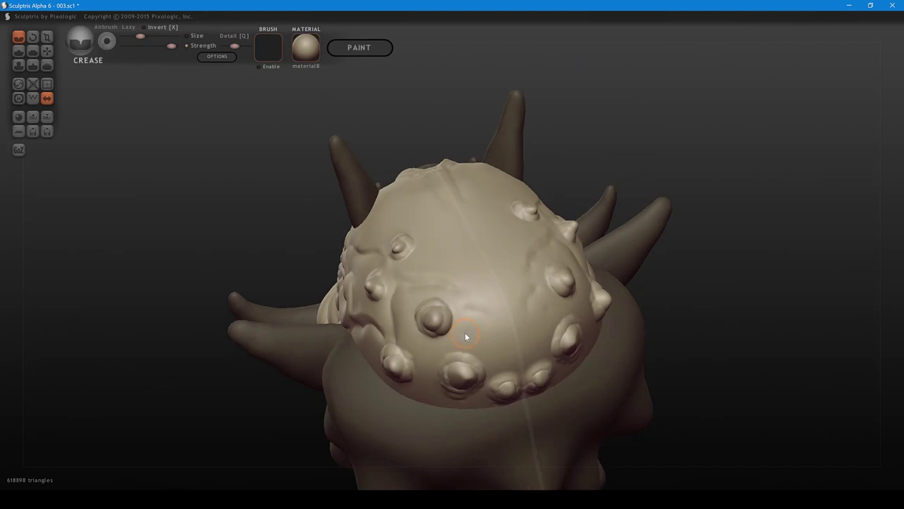
{"action": "mouse_move", "coordinate": [465, 333]}
{"action": "left_mouse_down"}
{"action": "mouse_move", "coordinate": [482, 346]}
{"action": "mouse_move", "coordinate": [452, 343]}
{"action": "mouse_move", "coordinate": [467, 343]}
{"action": "mouse_move", "coordinate": [471, 331]}
{"action": "mouse_move", "coordinate": [498, 357]}
{"action": "mouse_move", "coordinate": [483, 339]}
{"action": "mouse_move", "coordinate": [492, 339]}
{"action": "mouse_move", "coordinate": [490, 315]}
{"action": "mouse_move", "coordinate": [503, 318]}
{"action": "mouse_move", "coordinate": [473, 316]}
{"action": "mouse_move", "coordinate": [494, 317]}
{"action": "left_mouse_up"}
{"action": "scroll", "coordinate": [487, 330], "scroll_direction": "down", "scroll_amount": 1}
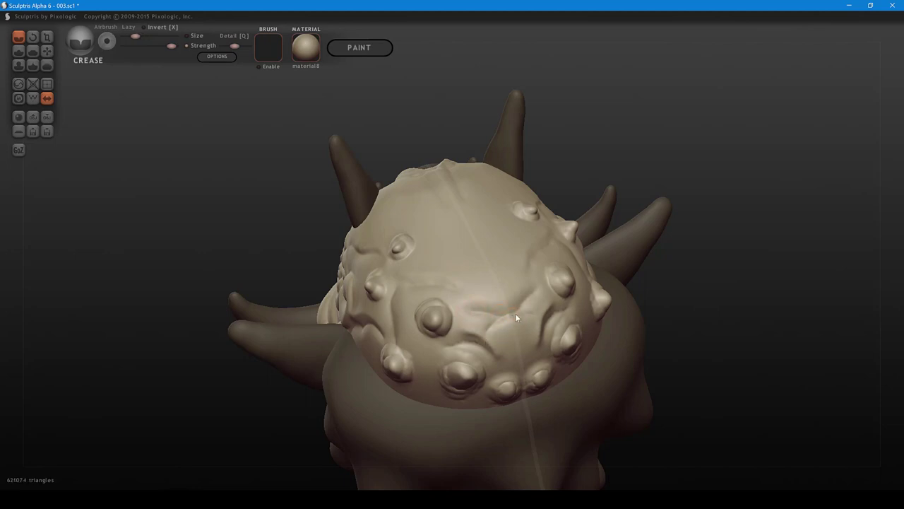
{"action": "mouse_move", "coordinate": [516, 315]}
{"action": "left_mouse_down"}
{"action": "mouse_move", "coordinate": [490, 334]}
{"action": "mouse_move", "coordinate": [514, 325]}
{"action": "left_mouse_up"}
{"action": "right_click_drag", "start_coordinate": [514, 325], "coordinate": [512, 340]}
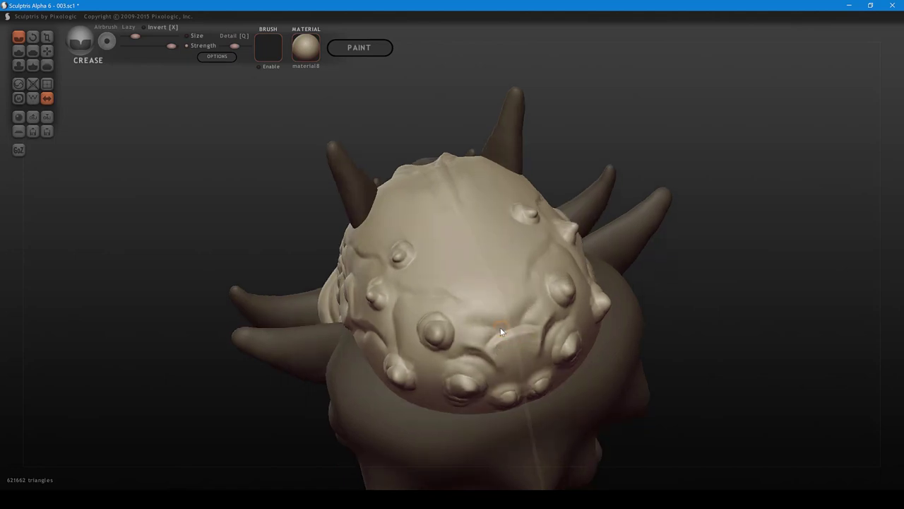
{"action": "mouse_move", "coordinate": [499, 328]}
{"action": "left_mouse_down"}
{"action": "mouse_move", "coordinate": [475, 322]}
{"action": "mouse_move", "coordinate": [452, 293]}
{"action": "mouse_move", "coordinate": [475, 325]}
{"action": "left_mouse_up"}
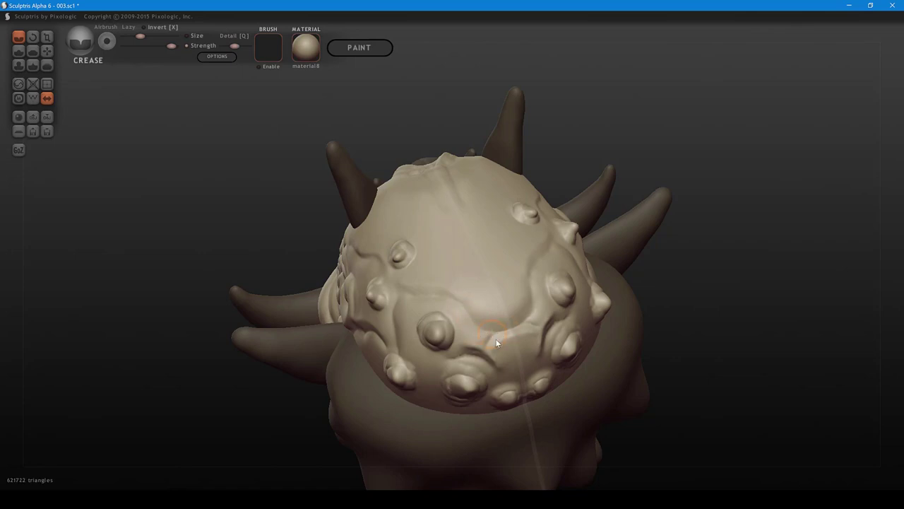
- Crease the skin between and beneath the lower side spikes along the skull's lower edge
{"action": "key", "text": "5"}
{"action": "mouse_move", "coordinate": [508, 346]}
{"action": "right_mouse_down"}
{"action": "mouse_move", "coordinate": [521, 319]}
{"action": "mouse_move", "coordinate": [585, 318]}
{"action": "mouse_move", "coordinate": [605, 298]}
{"action": "mouse_move", "coordinate": [556, 299]}
{"action": "right_mouse_up"}
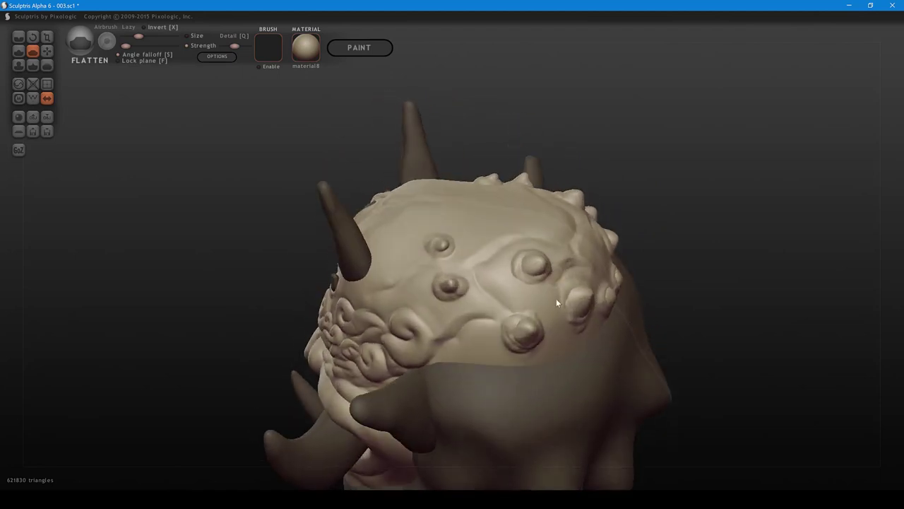
{"action": "key", "text": "1"}
{"action": "left_click_drag", "start_coordinate": [546, 317], "coordinate": [550, 317]}
{"action": "right_click_drag", "start_coordinate": [553, 322], "coordinate": [510, 331]}
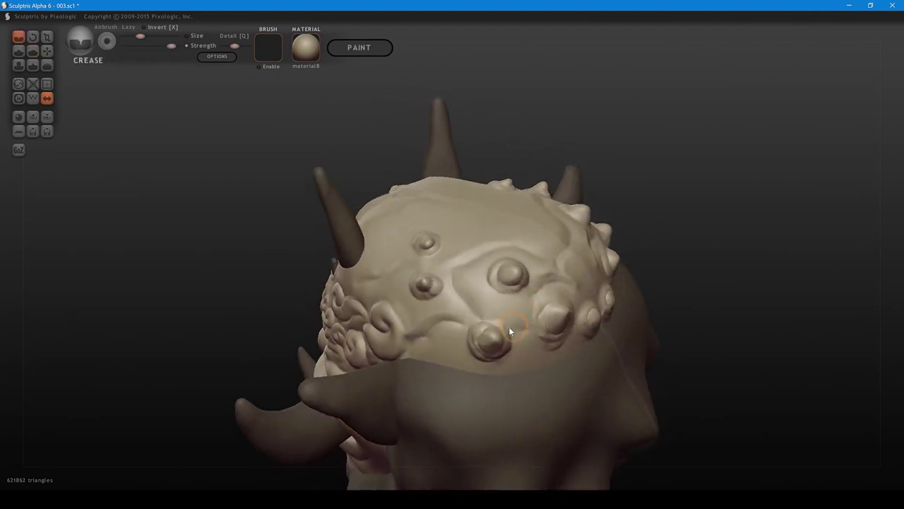
{"action": "left_click_drag", "start_coordinate": [535, 338], "coordinate": [511, 325]}
{"action": "right_click_drag", "start_coordinate": [525, 334], "coordinate": [536, 316]}
{"action": "left_click_drag", "start_coordinate": [536, 317], "coordinate": [529, 327]}
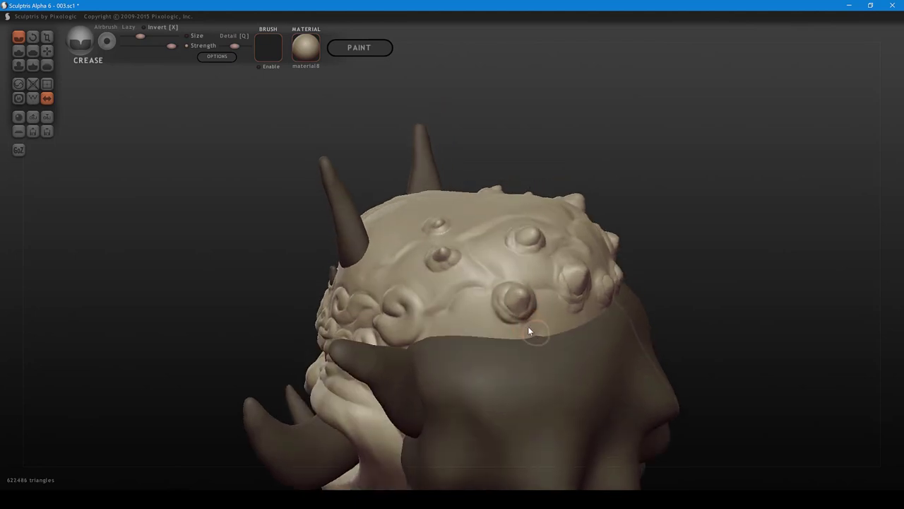
- Extend the creases beside the horn's base and up the forehead above the third eye
{"action": "right_click_drag", "start_coordinate": [530, 330], "coordinate": [641, 334]}
{"action": "right_click_drag", "start_coordinate": [547, 295], "coordinate": [567, 323]}
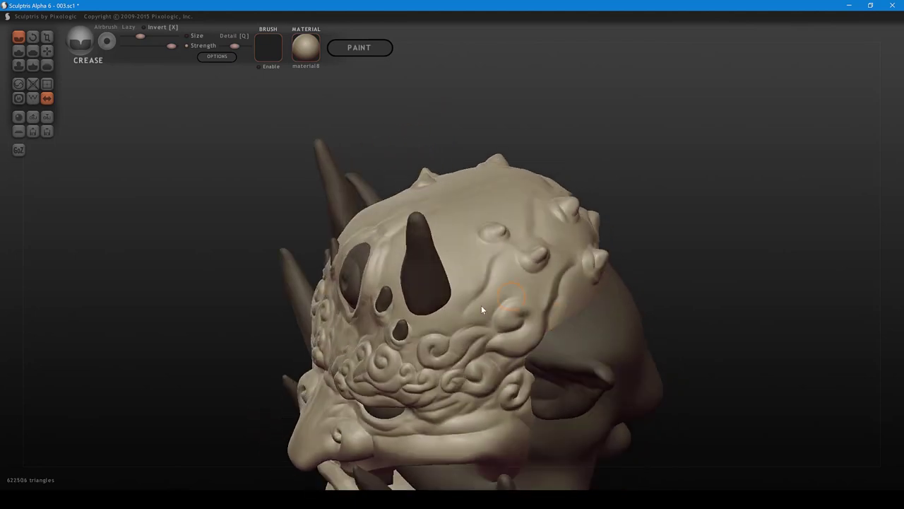
{"action": "mouse_move", "coordinate": [466, 312]}
{"action": "left_mouse_down"}
{"action": "mouse_move", "coordinate": [445, 333]}
{"action": "mouse_move", "coordinate": [463, 315]}
{"action": "mouse_move", "coordinate": [478, 318]}
{"action": "mouse_move", "coordinate": [451, 315]}
{"action": "mouse_move", "coordinate": [463, 314]}
{"action": "left_mouse_up"}
{"action": "mouse_move", "coordinate": [462, 314]}
{"action": "right_mouse_down"}
{"action": "mouse_move", "coordinate": [570, 283]}
{"action": "mouse_move", "coordinate": [508, 336]}
{"action": "mouse_move", "coordinate": [483, 320]}
{"action": "right_mouse_up"}
{"action": "key", "text": "]"}
{"action": "mouse_move", "coordinate": [448, 339]}
{"action": "left_mouse_down"}
{"action": "mouse_move", "coordinate": [479, 315]}
{"action": "mouse_move", "coordinate": [444, 347]}
{"action": "mouse_move", "coordinate": [487, 321]}
{"action": "mouse_move", "coordinate": [471, 310]}
{"action": "mouse_move", "coordinate": [460, 281]}
{"action": "left_mouse_up"}
- Crease branching wrinkles on the crown between the third eye, the horns and the front spikes
{"action": "middle_click_drag", "start_coordinate": [477, 305], "coordinate": [472, 322]}
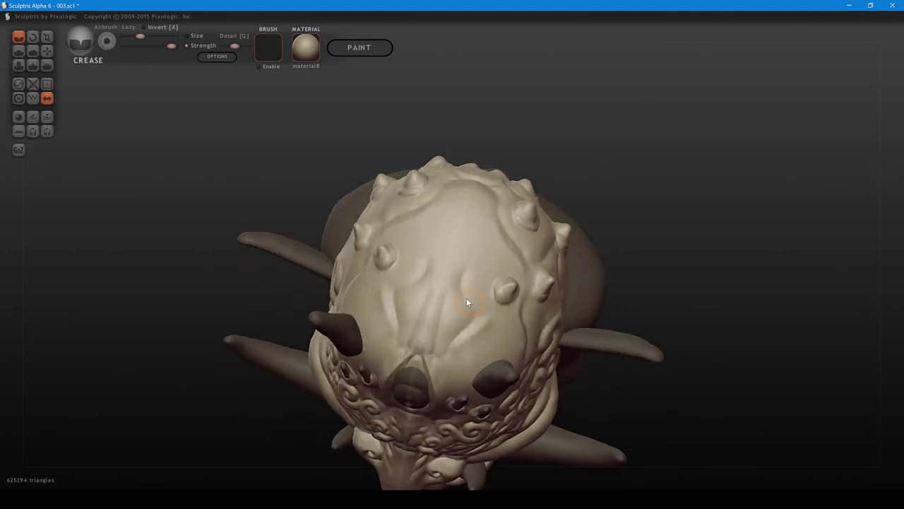
{"action": "scroll", "coordinate": [458, 315], "scroll_direction": "down", "scroll_amount": 1, "text": "shift"}
{"action": "mouse_move", "coordinate": [457, 315]}
{"action": "left_mouse_down"}
{"action": "mouse_move", "coordinate": [466, 305]}
{"action": "mouse_move", "coordinate": [483, 320]}
{"action": "left_mouse_up"}
{"action": "middle_click_drag", "start_coordinate": [484, 326], "coordinate": [478, 353], "text": "alt"}
{"action": "mouse_move", "coordinate": [458, 327]}
{"action": "left_mouse_down"}
{"action": "mouse_move", "coordinate": [462, 296]}
{"action": "mouse_move", "coordinate": [469, 327]}
{"action": "mouse_move", "coordinate": [495, 346]}
{"action": "left_mouse_up"}
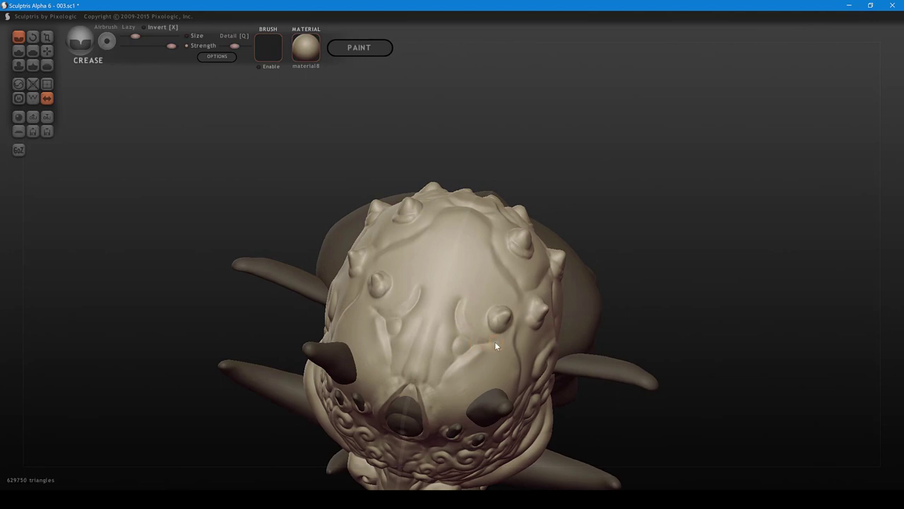
{"action": "middle_click_drag", "start_coordinate": [457, 306], "coordinate": [459, 321]}
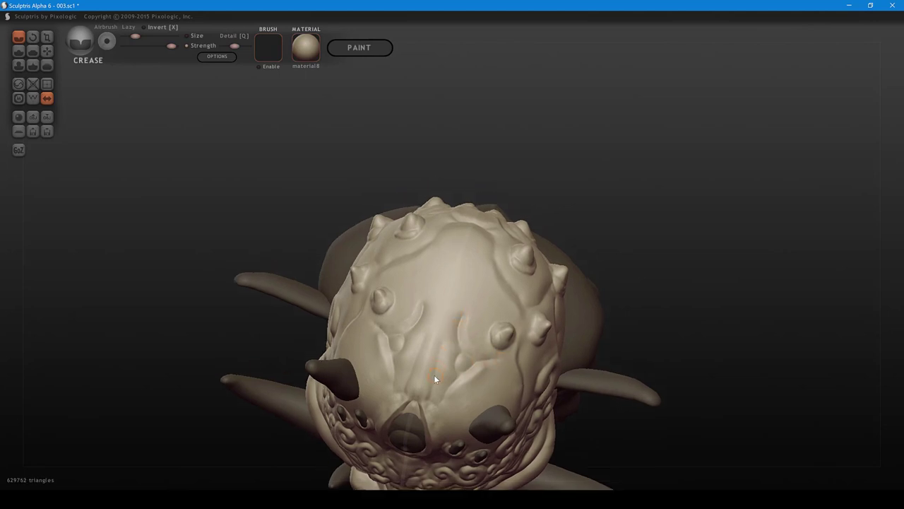
{"action": "left_click_drag", "start_coordinate": [434, 374], "coordinate": [453, 369]}
{"action": "middle_click_drag", "start_coordinate": [457, 323], "coordinate": [459, 349]}
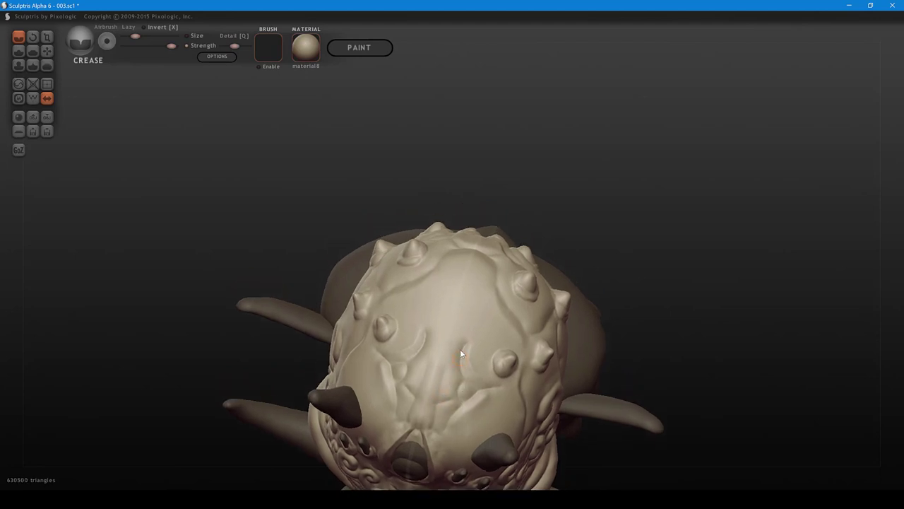
{"action": "mouse_move", "coordinate": [462, 344]}
{"action": "left_mouse_down"}
{"action": "mouse_move", "coordinate": [468, 327]}
{"action": "mouse_move", "coordinate": [492, 322]}
{"action": "mouse_move", "coordinate": [463, 339]}
{"action": "mouse_move", "coordinate": [494, 306]}
{"action": "mouse_move", "coordinate": [466, 335]}
{"action": "mouse_move", "coordinate": [457, 315]}
{"action": "mouse_move", "coordinate": [496, 290]}
{"action": "mouse_move", "coordinate": [465, 325]}
{"action": "mouse_move", "coordinate": [463, 318]}
{"action": "mouse_move", "coordinate": [471, 331]}
{"action": "mouse_move", "coordinate": [450, 343]}
{"action": "mouse_move", "coordinate": [464, 338]}
{"action": "left_mouse_up"}
- Connect the crown wrinkles into a network of creases reaching the rear spikes, varying the Crease brush size
{"action": "scroll", "coordinate": [472, 328], "scroll_direction": "up", "scroll_amount": 2}
{"action": "scroll", "coordinate": [460, 306], "scroll_direction": "down", "scroll_amount": 3, "text": "shift"}
{"action": "scroll", "coordinate": [462, 313], "scroll_direction": "up", "scroll_amount": 2, "text": "shift"}
{"action": "scroll", "coordinate": [469, 300], "scroll_direction": "up", "scroll_amount": 2, "text": "shift"}
{"action": "scroll", "coordinate": [465, 325], "scroll_direction": "down", "scroll_amount": 2, "text": "shift"}
{"action": "scroll", "coordinate": [487, 290], "scroll_direction": "down", "scroll_amount": 4}
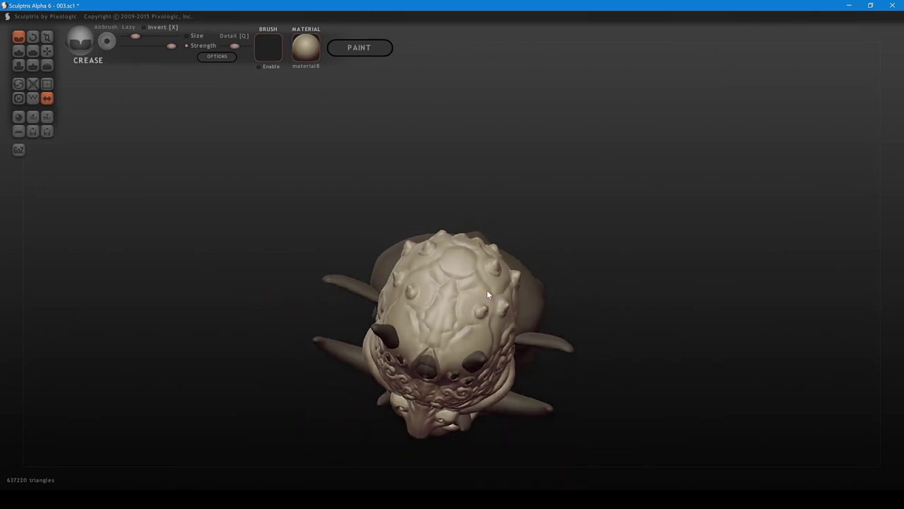
- Crease a mirrored pair of spirals into the front of the chin
{"action": "mouse_move", "coordinate": [487, 291]}
{"action": "right_mouse_down"}
{"action": "mouse_move", "coordinate": [488, 281]}
{"action": "mouse_move", "coordinate": [480, 322]}
{"action": "mouse_move", "coordinate": [497, 290]}
{"action": "right_mouse_up"}
{"action": "scroll", "coordinate": [480, 322], "scroll_direction": "up", "scroll_amount": 3}
{"action": "right_click_drag", "start_coordinate": [495, 345], "coordinate": [504, 291], "text": "alt"}
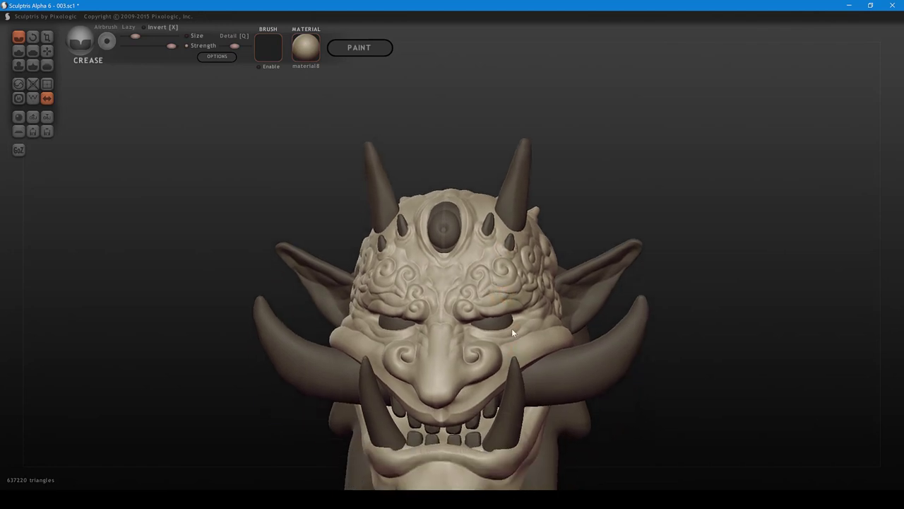
{"action": "mouse_move", "coordinate": [513, 332]}
{"action": "right_mouse_down"}
{"action": "mouse_move", "coordinate": [529, 307]}
{"action": "mouse_move", "coordinate": [510, 305]}
{"action": "mouse_move", "coordinate": [500, 332]}
{"action": "mouse_move", "coordinate": [518, 328]}
{"action": "mouse_move", "coordinate": [520, 317]}
{"action": "right_mouse_up"}
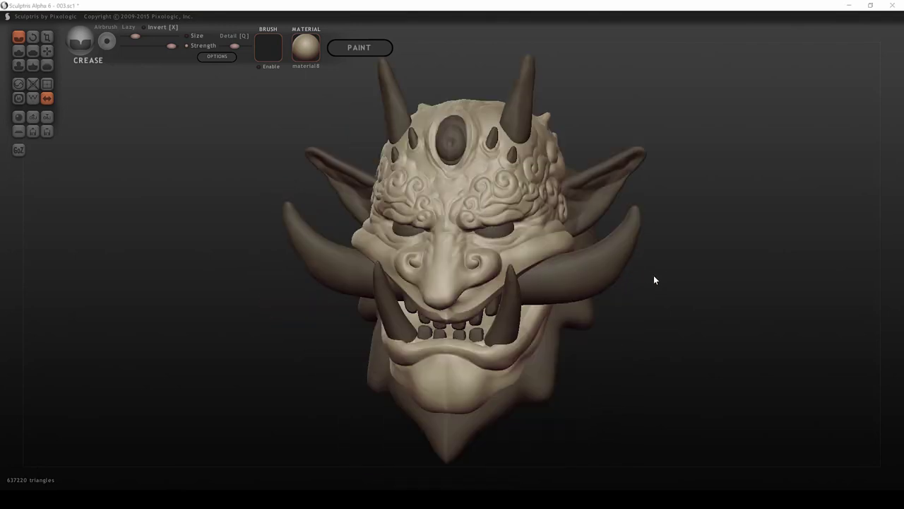
{"action": "mouse_move", "coordinate": [654, 279]}
{"action": "right_mouse_down"}
{"action": "mouse_move", "coordinate": [683, 270]}
{"action": "mouse_move", "coordinate": [692, 282]}
{"action": "mouse_move", "coordinate": [677, 288]}
{"action": "mouse_move", "coordinate": [654, 268]}
{"action": "mouse_move", "coordinate": [662, 283]}
{"action": "mouse_move", "coordinate": [678, 285]}
{"action": "mouse_move", "coordinate": [527, 293]}
{"action": "right_mouse_up"}
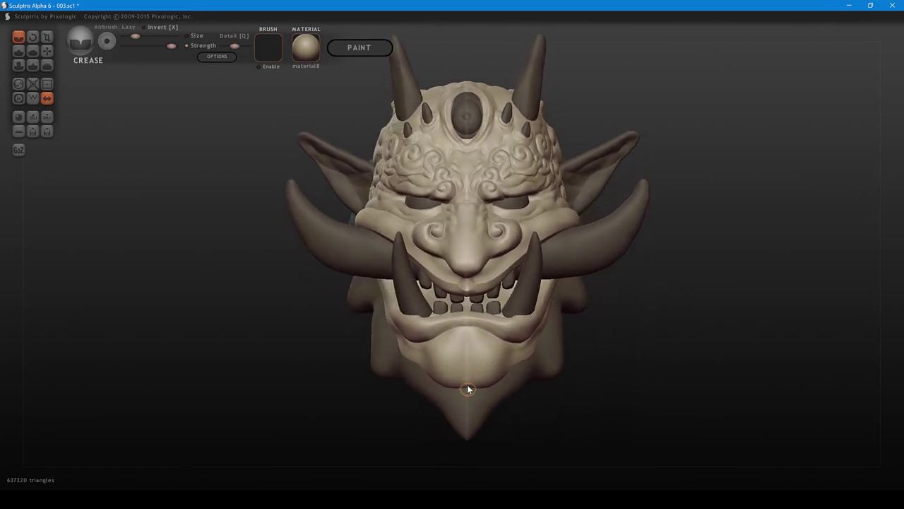
{"action": "mouse_move", "coordinate": [467, 377]}
{"action": "left_mouse_down"}
{"action": "mouse_move", "coordinate": [477, 351]}
{"action": "mouse_move", "coordinate": [496, 355]}
{"action": "mouse_move", "coordinate": [489, 368]}
{"action": "mouse_move", "coordinate": [484, 360]}
{"action": "left_mouse_up"}
{"action": "key", "text": "space"}
{"action": "scroll", "coordinate": [495, 366], "scroll_direction": "up", "scroll_amount": 3}
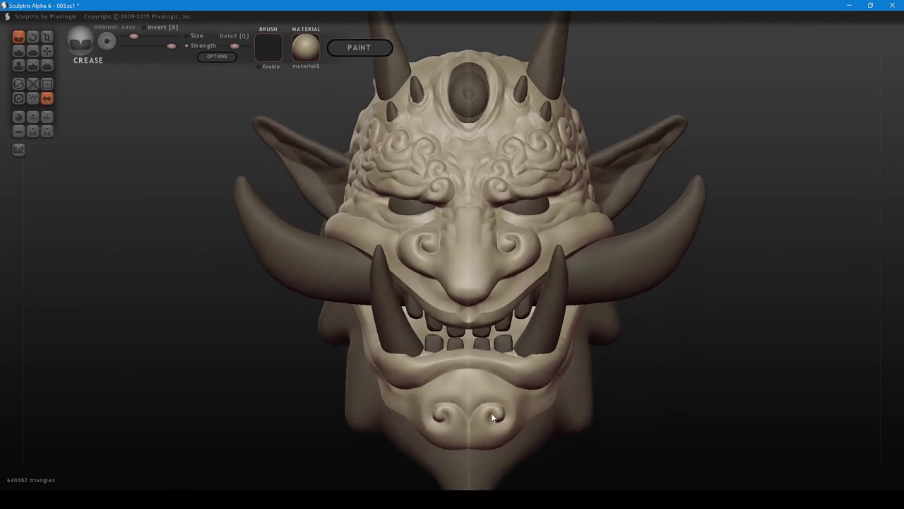
- Try to crease a groove down the chin's centre line from the spirals
{"action": "middle_click_drag", "start_coordinate": [491, 413], "coordinate": [491, 360]}
{"action": "mouse_move", "coordinate": [492, 364]}
{"action": "left_mouse_down"}
{"action": "mouse_move", "coordinate": [495, 374]}
{"action": "mouse_move", "coordinate": [505, 364]}
{"action": "mouse_move", "coordinate": [494, 354]}
{"action": "mouse_move", "coordinate": [470, 372]}
{"action": "mouse_move", "coordinate": [468, 404]}
{"action": "left_mouse_up"}
{"action": "key", "text": "5"}
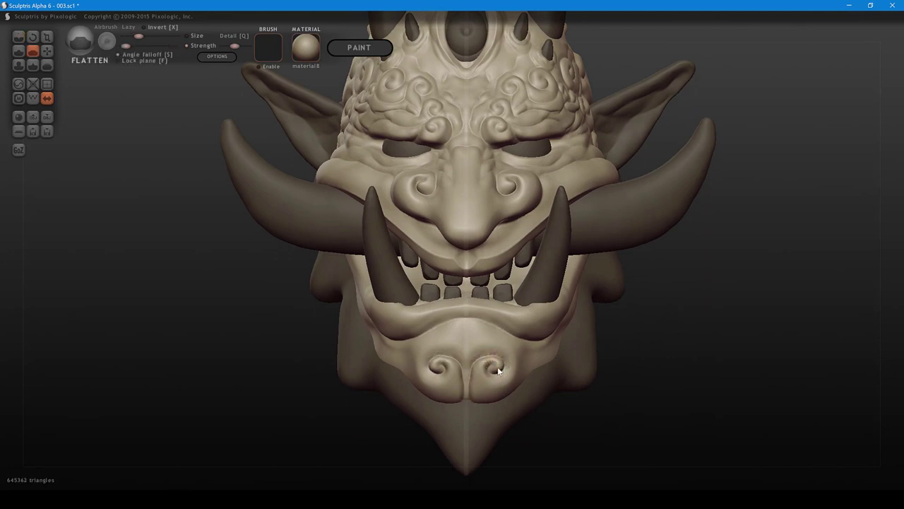
{"action": "key", "text": "ctrl+z"}
- Deepen the curls of the chin spirals with a smaller Crease brush
{"action": "key", "text": "bracketleft"}
{"action": "mouse_move", "coordinate": [490, 365]}
{"action": "left_mouse_down"}
{"action": "mouse_move", "coordinate": [500, 373]}
{"action": "mouse_move", "coordinate": [504, 360]}
{"action": "mouse_move", "coordinate": [478, 355]}
{"action": "mouse_move", "coordinate": [468, 371]}
{"action": "mouse_move", "coordinate": [469, 397]}
{"action": "left_mouse_up"}
{"action": "key", "text": "1"}
{"action": "key", "text": "8"}
{"action": "key", "text": "5"}
{"action": "key", "text": "bracketright"}
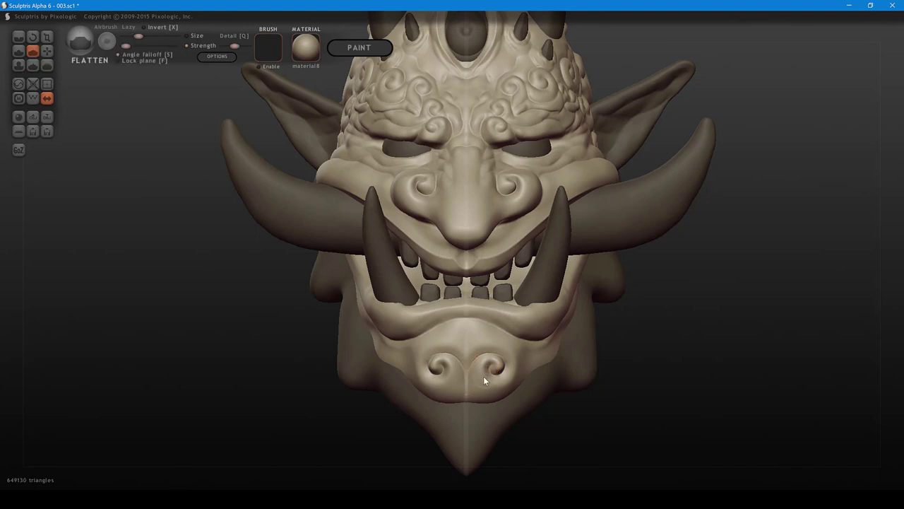
- Flatten the chin surface around the outer side of the spirals
{"action": "mouse_move", "coordinate": [498, 363]}
{"action": "left_mouse_down"}
{"action": "mouse_move", "coordinate": [515, 369]}
{"action": "mouse_move", "coordinate": [516, 381]}
{"action": "mouse_move", "coordinate": [519, 371]}
{"action": "left_mouse_up"}
{"action": "key", "text": "space"}
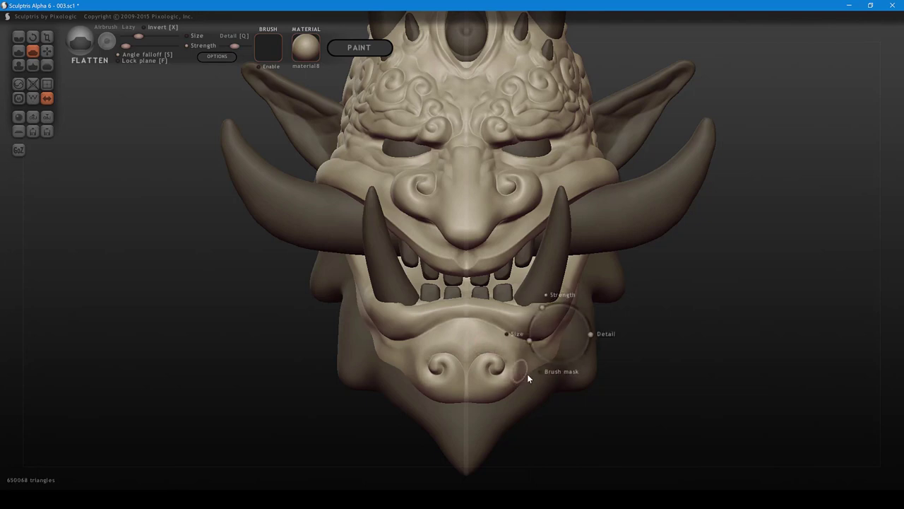
{"action": "mouse_move", "coordinate": [504, 380]}
{"action": "left_mouse_down"}
{"action": "mouse_move", "coordinate": [494, 384]}
{"action": "mouse_move", "coordinate": [511, 381]}
{"action": "mouse_move", "coordinate": [526, 362]}
{"action": "left_mouse_up"}
- Crease the chin surface beside the outer edge of the spiral with a larger Crease brush
{"action": "right_click_drag", "start_coordinate": [538, 368], "coordinate": [526, 359]}
{"action": "key", "text": "1"}
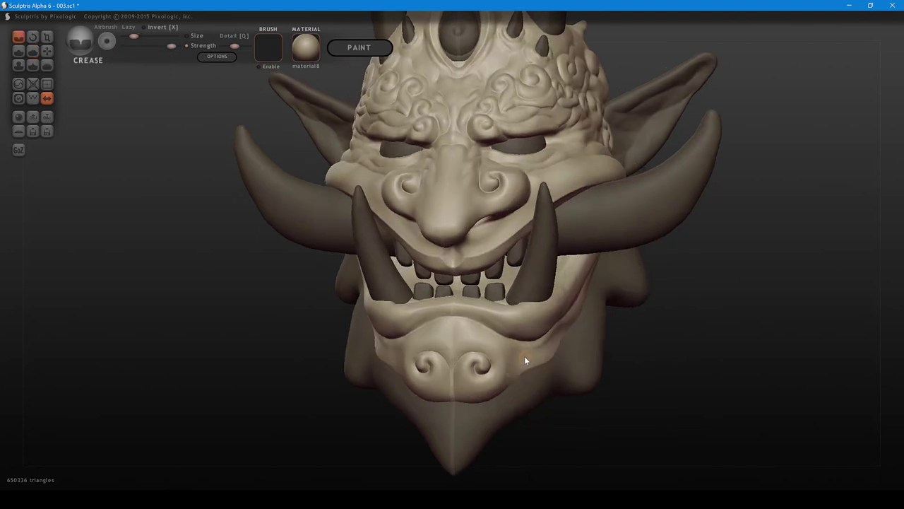
{"action": "key", "text": "bracketright"}
{"action": "left_click_drag", "start_coordinate": [524, 351], "coordinate": [516, 383]}
{"action": "right_click_drag", "start_coordinate": [527, 379], "coordinate": [471, 350]}
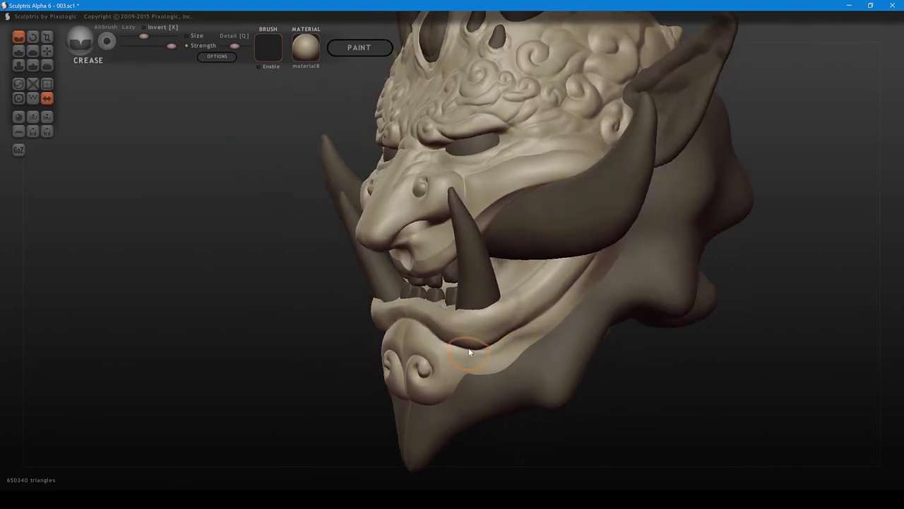
- Crease grooves beneath the lower lip fold, running from the chin back along the jaw towards the cheek behind the tusk
{"action": "key", "text": "bracketleft"}
{"action": "mouse_move", "coordinate": [445, 341]}
{"action": "left_mouse_down"}
{"action": "mouse_move", "coordinate": [501, 339]}
{"action": "mouse_move", "coordinate": [526, 322]}
{"action": "left_mouse_up"}
{"action": "right_click_drag", "start_coordinate": [534, 319], "coordinate": [488, 332]}
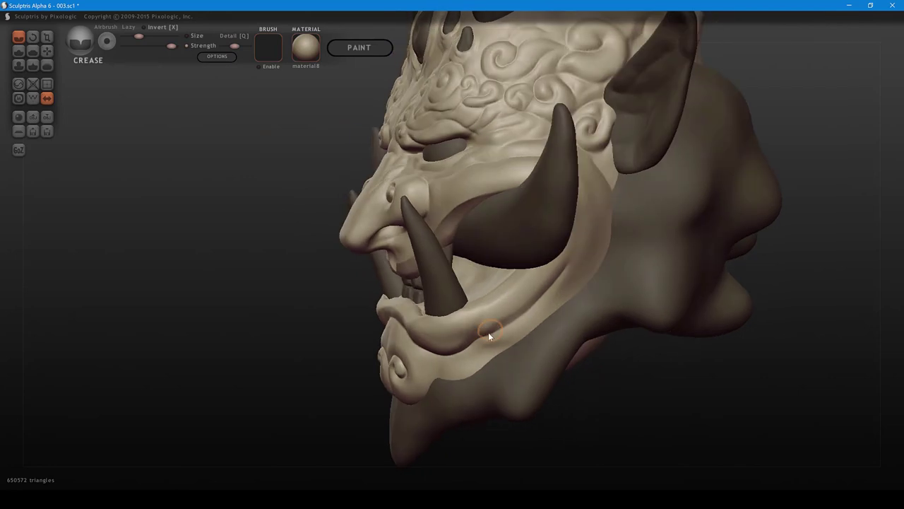
{"action": "left_click_drag", "start_coordinate": [523, 312], "coordinate": [546, 298]}
{"action": "right_click_drag", "start_coordinate": [550, 296], "coordinate": [516, 300]}
{"action": "left_click_drag", "start_coordinate": [499, 318], "coordinate": [525, 254]}
{"action": "mouse_move", "coordinate": [478, 214]}
{"action": "left_mouse_down"}
{"action": "mouse_move", "coordinate": [511, 235]}
{"action": "mouse_move", "coordinate": [525, 281]}
{"action": "mouse_move", "coordinate": [480, 331]}
{"action": "mouse_move", "coordinate": [436, 338]}
{"action": "left_mouse_up"}
{"action": "right_click_drag", "start_coordinate": [438, 338], "coordinate": [502, 327]}
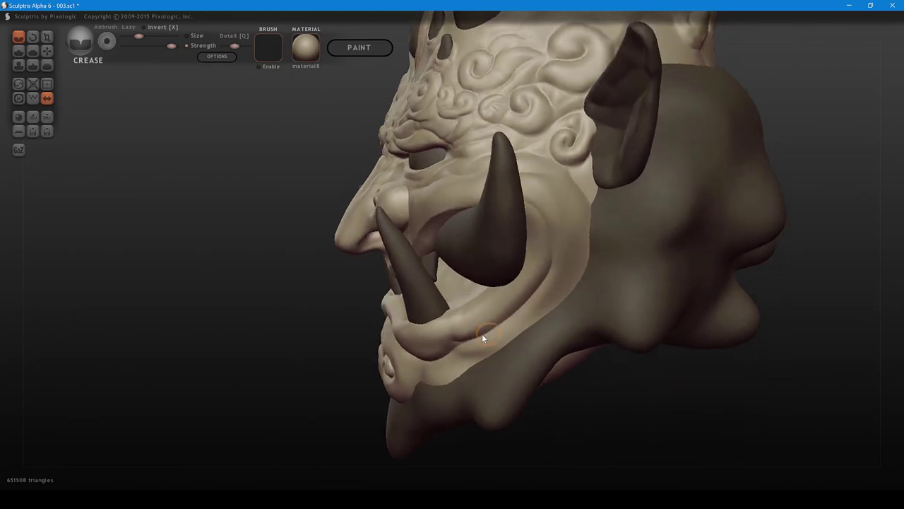
- Turn on Lazy and crease a long fold around the cheek behind the tusk and down the jaw
{"action": "left_click", "coordinate": [129, 27]}
{"action": "right_click_drag", "start_coordinate": [543, 284], "coordinate": [494, 267]}
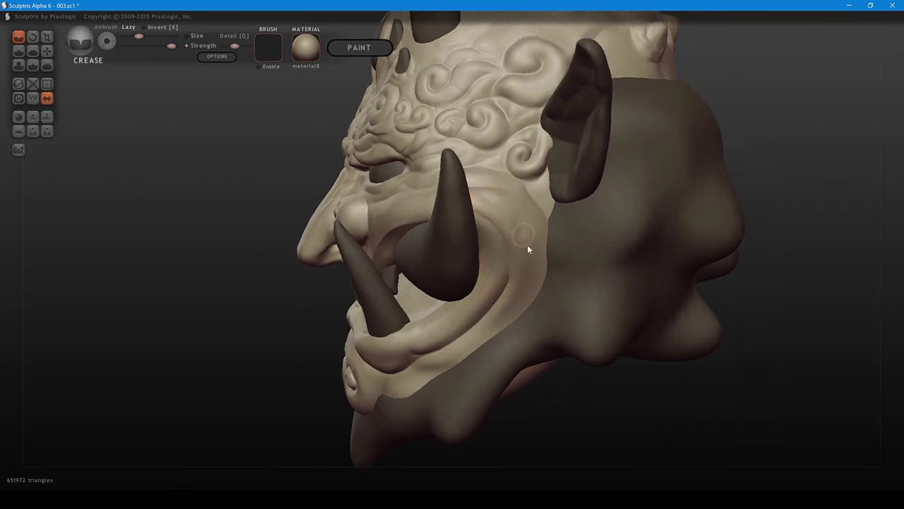
{"action": "mouse_move", "coordinate": [529, 270]}
{"action": "left_mouse_down"}
{"action": "mouse_move", "coordinate": [508, 312]}
{"action": "mouse_move", "coordinate": [457, 353]}
{"action": "left_mouse_up"}
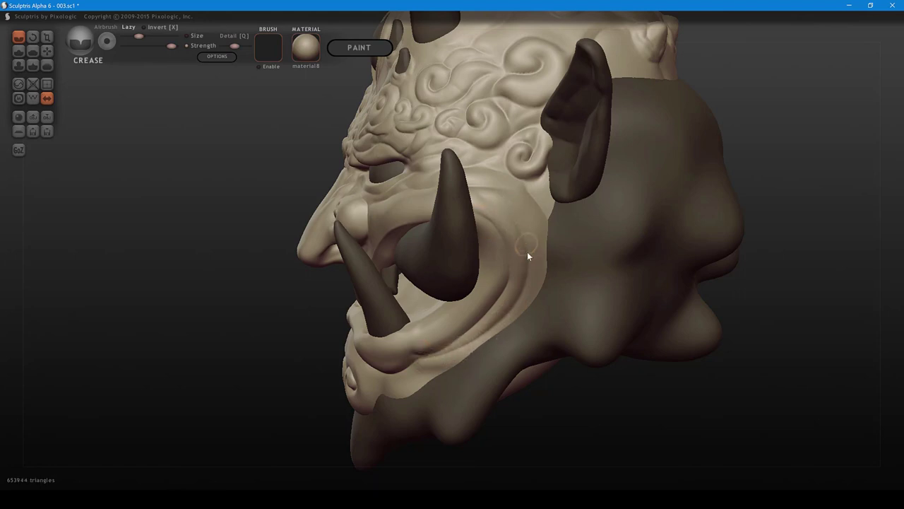
- Crease finer parallel wrinkles along the cheek and jaw fold with a smaller brush
{"action": "key", "text": "bracketleft"}
{"action": "left_click_drag", "start_coordinate": [496, 208], "coordinate": [516, 242]}
{"action": "left_click_drag", "start_coordinate": [514, 295], "coordinate": [435, 360]}
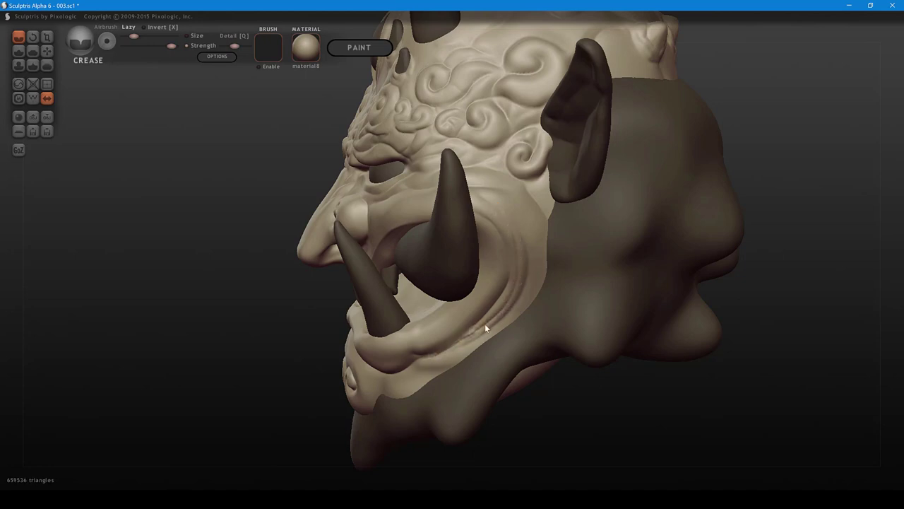
{"action": "mouse_move", "coordinate": [521, 259]}
{"action": "left_mouse_down"}
{"action": "mouse_move", "coordinate": [497, 206]}
{"action": "mouse_move", "coordinate": [516, 263]}
{"action": "mouse_move", "coordinate": [502, 302]}
{"action": "mouse_move", "coordinate": [444, 350]}
{"action": "mouse_move", "coordinate": [409, 352]}
{"action": "mouse_move", "coordinate": [406, 328]}
{"action": "left_mouse_up"}
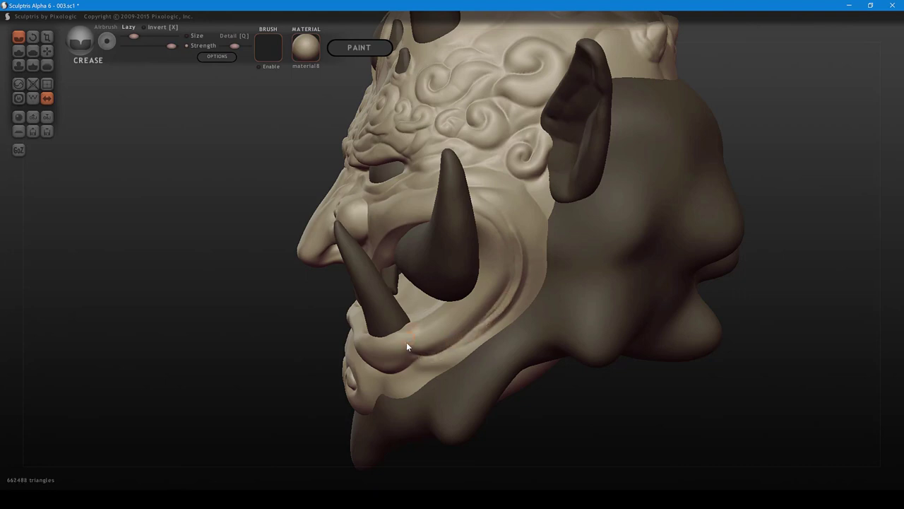
- Crease a short groove between the chin spiral and the lower lip
{"action": "middle_click_drag", "start_coordinate": [367, 338], "coordinate": [430, 322]}
{"action": "middle_click_drag", "start_coordinate": [470, 360], "coordinate": [583, 317], "text": "alt"}
{"action": "mouse_move", "coordinate": [519, 314]}
{"action": "left_mouse_down"}
{"action": "mouse_move", "coordinate": [535, 339]}
{"action": "mouse_move", "coordinate": [535, 329]}
{"action": "left_mouse_up"}
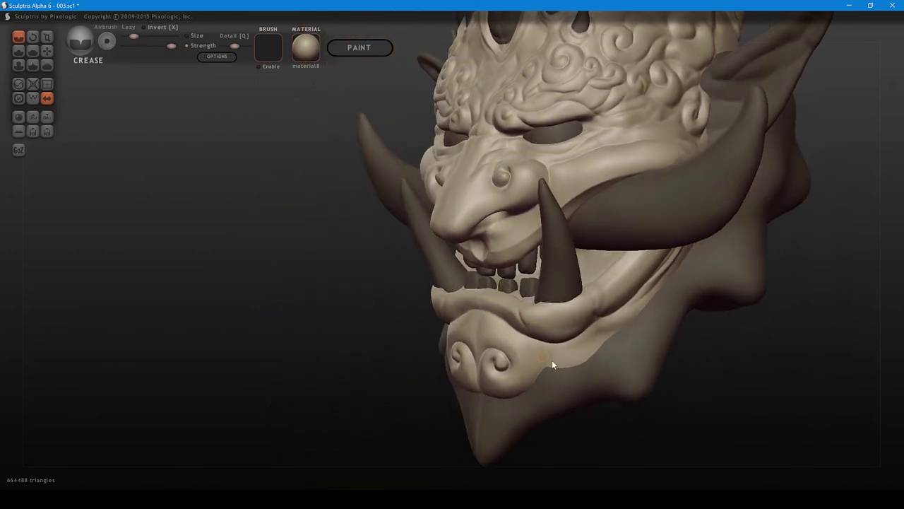
{"action": "right_click_drag", "start_coordinate": [553, 364], "coordinate": [606, 331]}
- Select the mane mesh behind the head and crease its surface beside the pointed beard
{"action": "middle_click_drag", "start_coordinate": [549, 338], "coordinate": [542, 361]}
{"action": "scroll", "coordinate": [553, 345], "scroll_direction": "down", "scroll_amount": 4}
{"action": "left_click", "coordinate": [520, 341]}
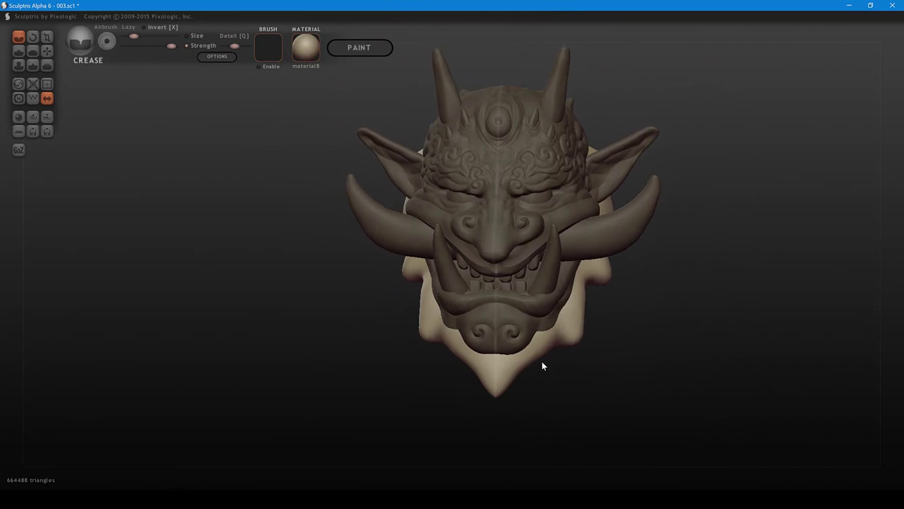
{"action": "mouse_move", "coordinate": [542, 361]}
{"action": "right_mouse_down"}
{"action": "mouse_move", "coordinate": [549, 353]}
{"action": "mouse_move", "coordinate": [487, 361]}
{"action": "mouse_move", "coordinate": [522, 359]}
{"action": "right_mouse_up"}
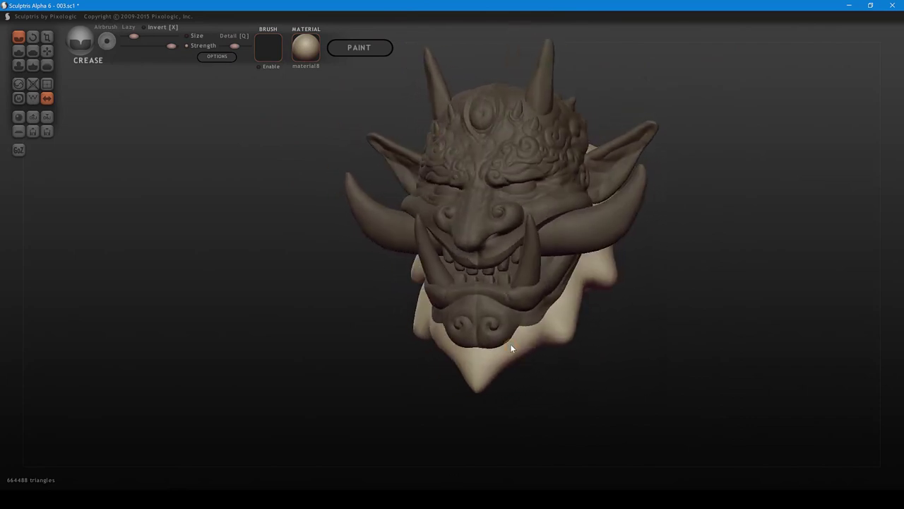
{"action": "scroll", "coordinate": [510, 344], "scroll_direction": "up", "scroll_amount": 1, "text": "shift"}
{"action": "left_click_drag", "start_coordinate": [510, 343], "coordinate": [512, 354]}
{"action": "mouse_move", "coordinate": [511, 354]}
{"action": "right_mouse_down"}
{"action": "mouse_move", "coordinate": [507, 381]}
{"action": "mouse_move", "coordinate": [449, 379]}
{"action": "mouse_move", "coordinate": [451, 310]}
{"action": "right_mouse_up"}
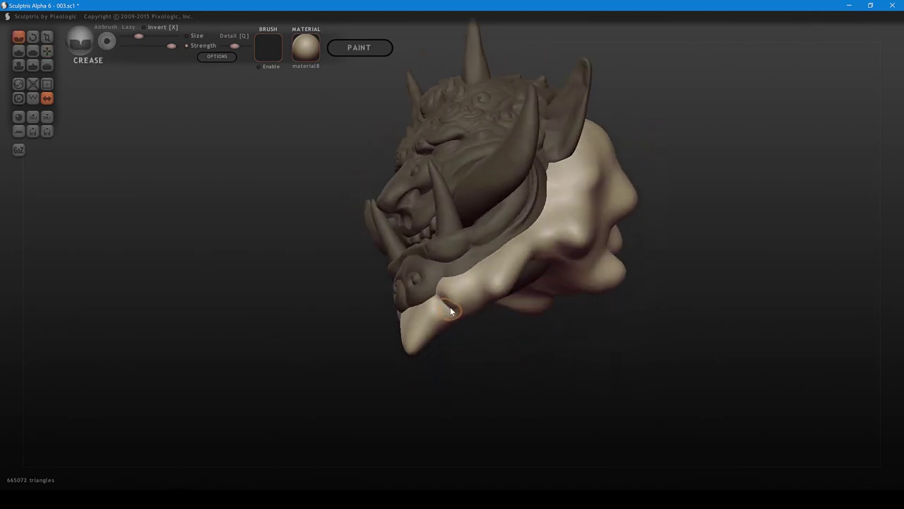
{"action": "left_click_drag", "start_coordinate": [450, 309], "coordinate": [451, 311]}
{"action": "mouse_move", "coordinate": [450, 311]}
{"action": "right_mouse_down"}
{"action": "mouse_move", "coordinate": [425, 351]}
{"action": "mouse_move", "coordinate": [396, 348]}
{"action": "mouse_move", "coordinate": [428, 360]}
{"action": "mouse_move", "coordinate": [491, 312]}
{"action": "mouse_move", "coordinate": [405, 373]}
{"action": "right_mouse_up"}
- Narrow the sides of the beard and lengthen its pointed tip with Grab
{"action": "key", "text": "6"}
{"action": "scroll", "coordinate": [394, 353], "scroll_direction": "up", "scroll_amount": 2, "text": "shift"}
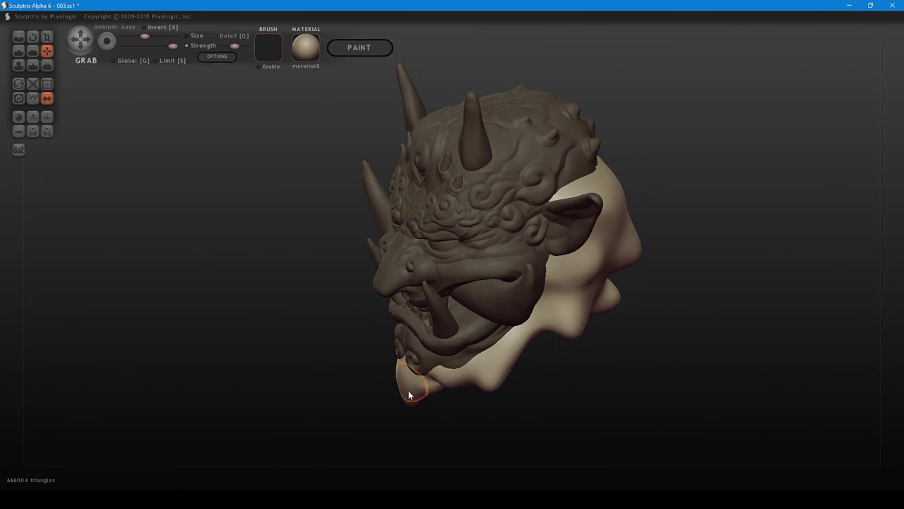
{"action": "middle_click_drag", "start_coordinate": [408, 390], "coordinate": [526, 330]}
{"action": "key", "text": "bracketleft"}
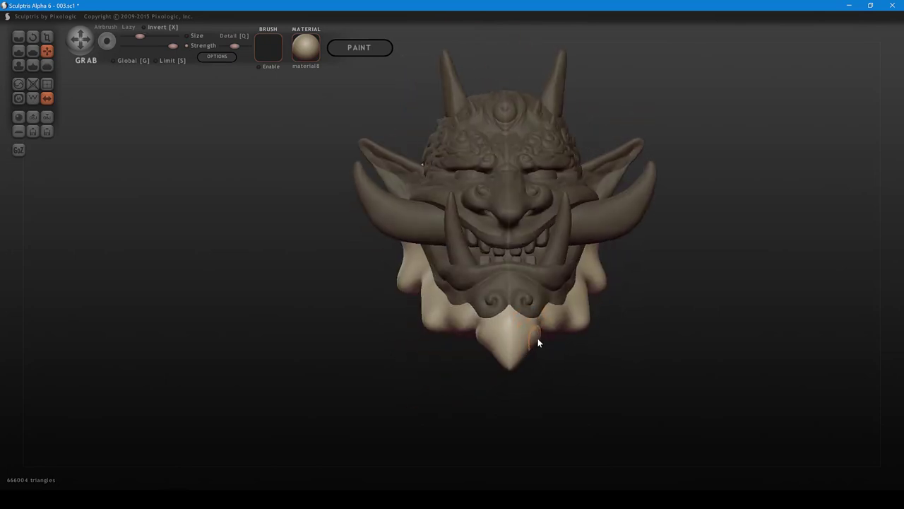
{"action": "left_click_drag", "start_coordinate": [538, 338], "coordinate": [523, 374]}
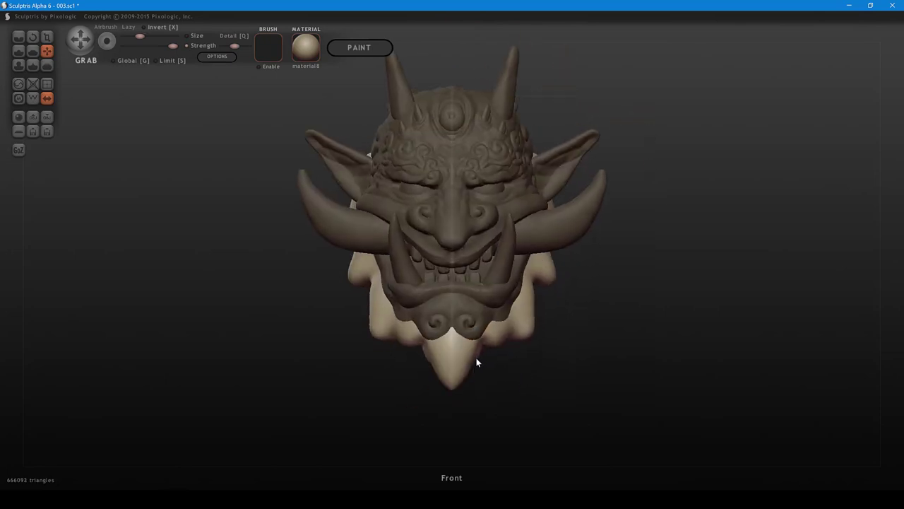
{"action": "key", "text": "bracketright"}
{"action": "left_click_drag", "start_coordinate": [477, 357], "coordinate": [452, 387]}
{"action": "key", "text": "bracketright"}
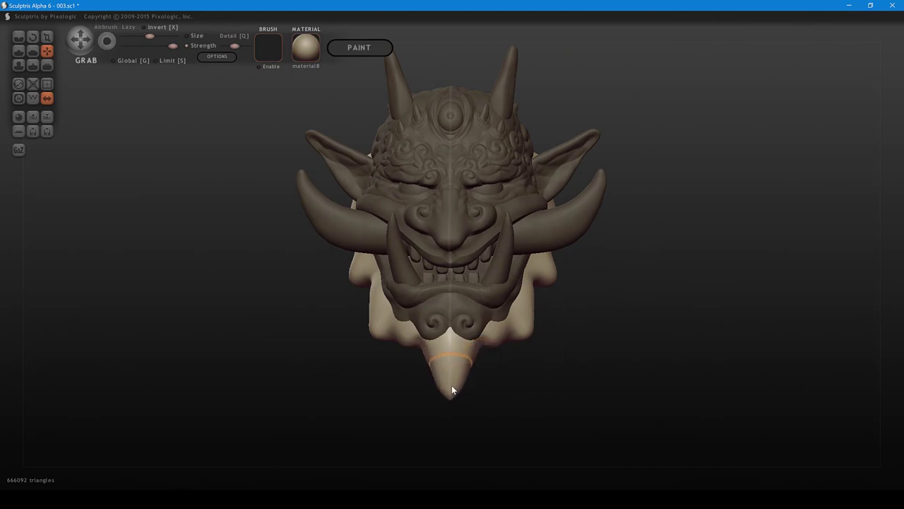
{"action": "mouse_move", "coordinate": [486, 367]}
{"action": "left_mouse_down"}
{"action": "mouse_move", "coordinate": [417, 375]}
{"action": "mouse_move", "coordinate": [424, 346]}
{"action": "mouse_move", "coordinate": [413, 377]}
{"action": "mouse_move", "coordinate": [423, 340]}
{"action": "mouse_move", "coordinate": [514, 356]}
{"action": "mouse_move", "coordinate": [473, 346]}
{"action": "mouse_move", "coordinate": [471, 355]}
{"action": "left_mouse_up"}
{"action": "key", "text": "c"}
{"action": "key", "text": "ctrl+z"}
- Flatten the front of the beard and crease the outline of a teardrop lobe below the chin spirals
{"action": "key", "text": "bracketleft"}
{"action": "scroll", "coordinate": [451, 382], "scroll_direction": "up", "scroll_amount": 1}
{"action": "key", "text": "5"}
{"action": "mouse_move", "coordinate": [449, 386]}
{"action": "left_mouse_down"}
{"action": "mouse_move", "coordinate": [462, 367]}
{"action": "mouse_move", "coordinate": [470, 380]}
{"action": "mouse_move", "coordinate": [422, 373]}
{"action": "mouse_move", "coordinate": [457, 387]}
{"action": "left_mouse_up"}
{"action": "key", "text": "6"}
{"action": "key", "text": "bracketleft"}
{"action": "key", "text": "1"}
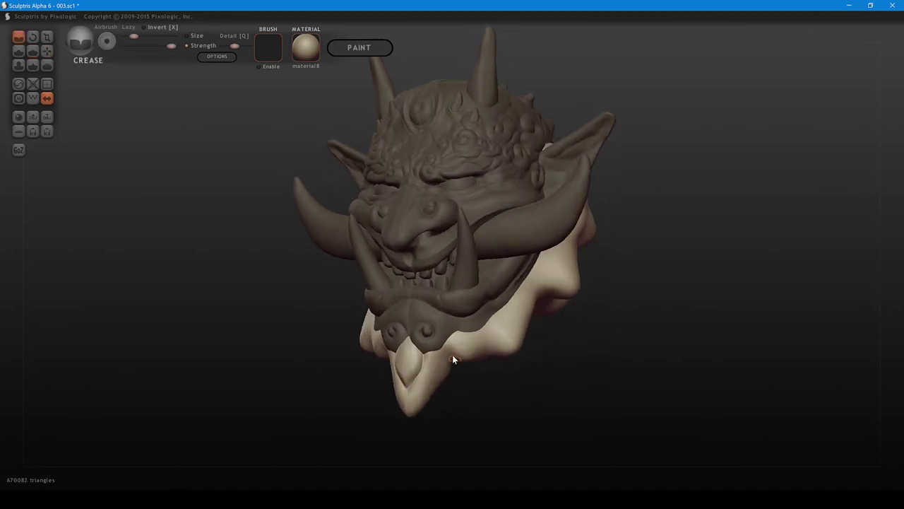
- Crease the gaps between the beard and the side spikes, and shape the spikes beside the jaw with Grab
{"action": "left_click_drag", "start_coordinate": [452, 354], "coordinate": [440, 339]}
{"action": "mouse_move", "coordinate": [493, 377]}
{"action": "left_mouse_down"}
{"action": "mouse_move", "coordinate": [522, 397]}
{"action": "mouse_move", "coordinate": [488, 336]}
{"action": "mouse_move", "coordinate": [512, 344]}
{"action": "mouse_move", "coordinate": [483, 341]}
{"action": "mouse_move", "coordinate": [502, 331]}
{"action": "mouse_move", "coordinate": [502, 310]}
{"action": "mouse_move", "coordinate": [540, 339]}
{"action": "mouse_move", "coordinate": [517, 357]}
{"action": "mouse_move", "coordinate": [498, 348]}
{"action": "mouse_move", "coordinate": [491, 339]}
{"action": "mouse_move", "coordinate": [507, 340]}
{"action": "mouse_move", "coordinate": [496, 332]}
{"action": "mouse_move", "coordinate": [467, 336]}
{"action": "mouse_move", "coordinate": [474, 328]}
{"action": "left_mouse_up"}
{"action": "key", "text": "6"}
{"action": "key", "text": "bracketleft"}
{"action": "key", "text": "bracketright"}
{"action": "key", "text": "bracketleft"}
{"action": "key", "text": "bracketright"}
{"action": "left_click", "coordinate": [471, 333]}
{"action": "left_click", "coordinate": [482, 337]}
{"action": "left_click", "coordinate": [473, 334]}
{"action": "left_click", "coordinate": [485, 328]}
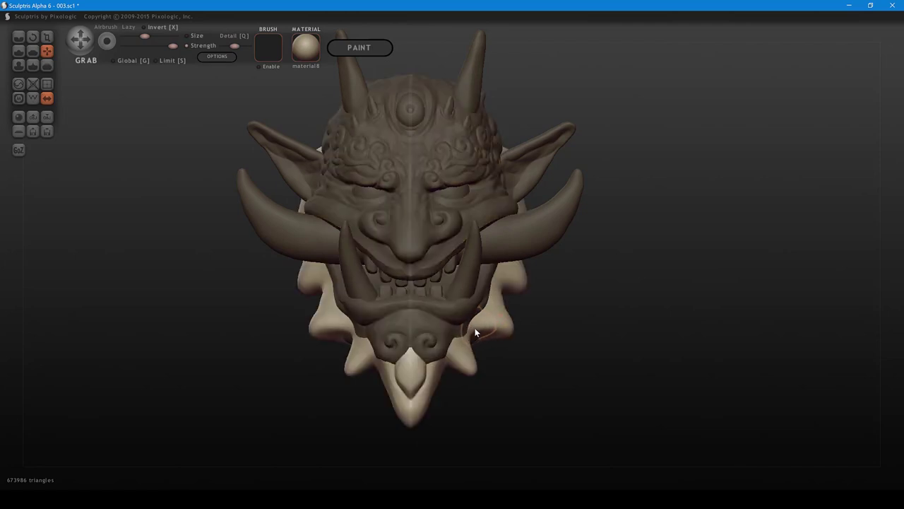
- Switch to the head mesh and nudge its jaw edge beside the chin with Grab
{"action": "left_click", "coordinate": [475, 336]}
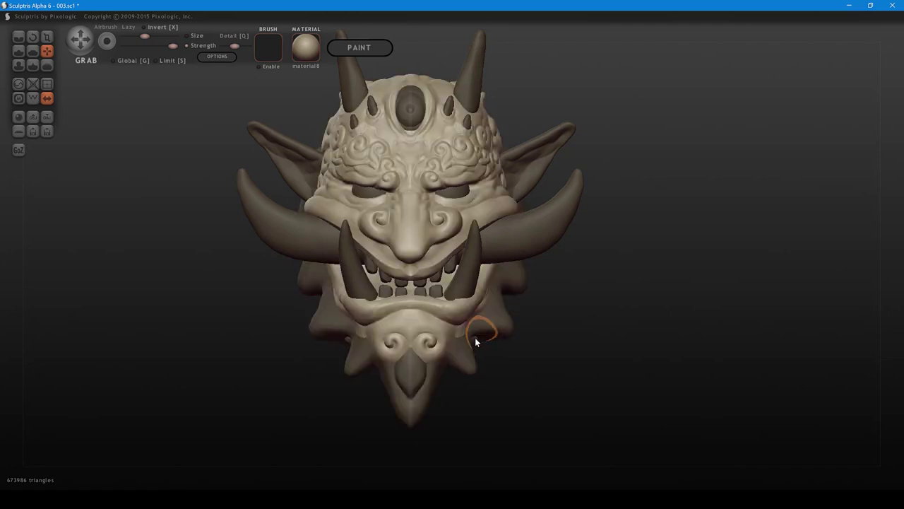
{"action": "left_click", "coordinate": [472, 335]}
{"action": "left_click", "coordinate": [472, 339]}
{"action": "left_click_drag", "start_coordinate": [476, 339], "coordinate": [472, 336]}
{"action": "left_click", "coordinate": [497, 332]}
- Pull the mane's lowest side spikes outward and push the next pair up in towards the jaw
{"action": "mouse_move", "coordinate": [503, 335]}
{"action": "right_mouse_down"}
{"action": "mouse_move", "coordinate": [497, 331]}
{"action": "mouse_move", "coordinate": [473, 362]}
{"action": "right_mouse_up"}
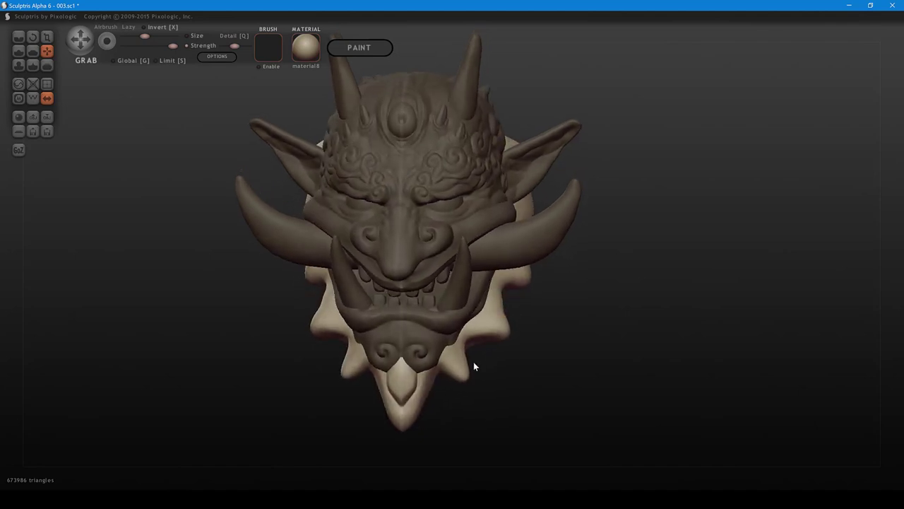
{"action": "scroll", "coordinate": [462, 375], "scroll_direction": "up", "scroll_amount": 1, "text": "shift"}
{"action": "scroll", "coordinate": [463, 375], "scroll_direction": "up", "scroll_amount": 1, "text": "shift"}
{"action": "scroll", "coordinate": [466, 374], "scroll_direction": "down", "scroll_amount": 1, "text": "shift"}
{"action": "left_click_drag", "start_coordinate": [468, 373], "coordinate": [474, 371]}
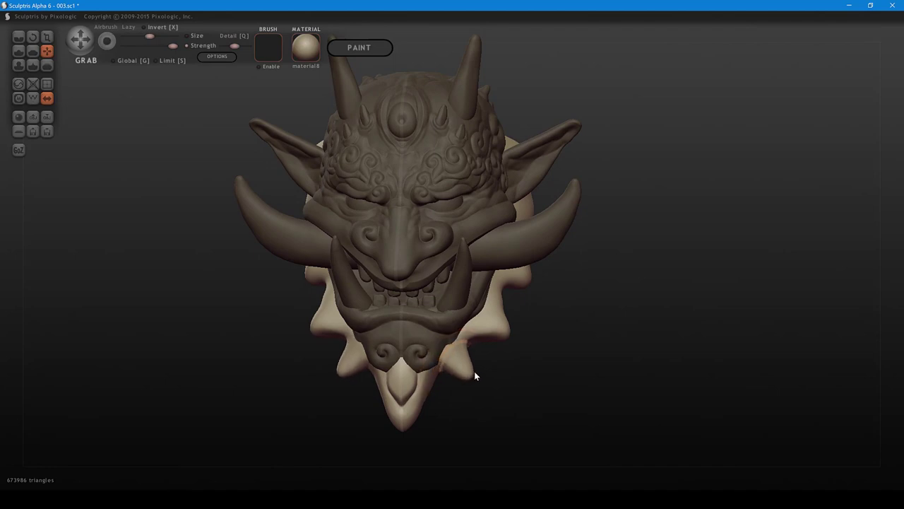
{"action": "right_click_drag", "start_coordinate": [491, 339], "coordinate": [518, 331]}
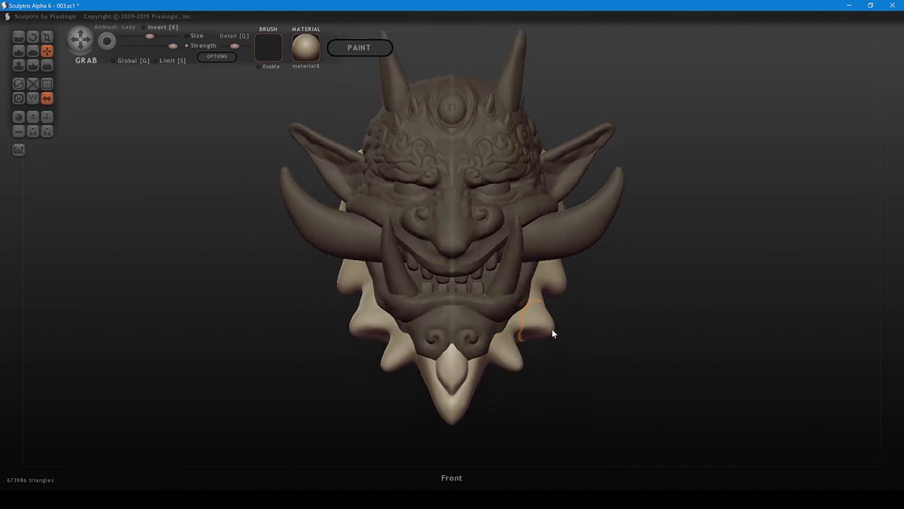
{"action": "left_click_drag", "start_coordinate": [552, 330], "coordinate": [544, 326]}
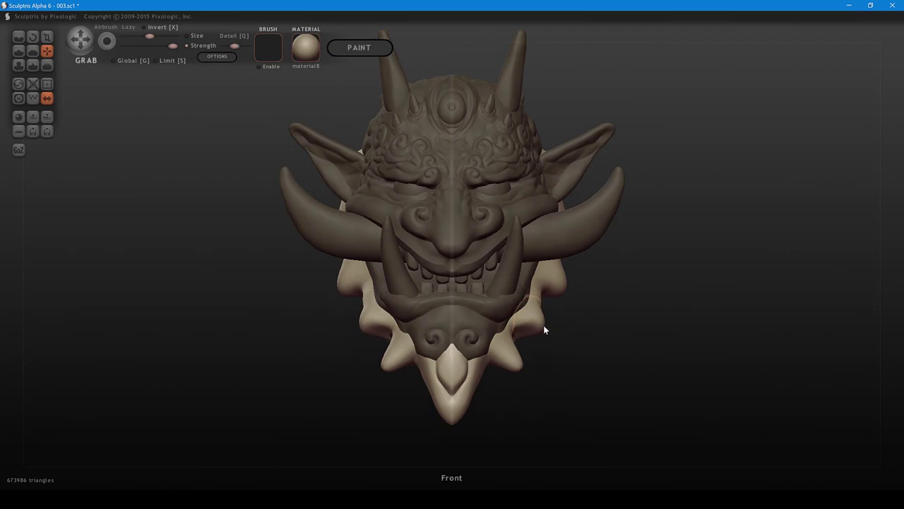
- Flatten the mane's second pair of side spikes down into the jaw line
{"action": "right_click_drag", "start_coordinate": [544, 327], "coordinate": [530, 323]}
{"action": "key", "text": "5"}
{"action": "scroll", "coordinate": [533, 320], "scroll_direction": "up", "scroll_amount": 1, "text": "shift"}
{"action": "left_click_drag", "start_coordinate": [532, 324], "coordinate": [587, 347]}
{"action": "key", "text": "space"}
{"action": "right_click_drag", "start_coordinate": [586, 346], "coordinate": [524, 337]}
{"action": "mouse_move", "coordinate": [511, 302]}
{"action": "left_mouse_down", "text": "ctrl"}
{"action": "mouse_move", "coordinate": [496, 298]}
{"action": "mouse_move", "coordinate": [502, 323]}
{"action": "mouse_move", "coordinate": [517, 291]}
{"action": "left_mouse_up", "text": "ctrl"}
{"action": "scroll", "coordinate": [514, 317], "scroll_direction": "down", "scroll_amount": 1, "text": "shift"}
{"action": "right_click_drag", "start_coordinate": [512, 317], "coordinate": [491, 331]}
{"action": "left_click_drag", "start_coordinate": [499, 307], "coordinate": [500, 314]}
{"action": "mouse_move", "coordinate": [501, 319]}
{"action": "right_mouse_down"}
{"action": "mouse_move", "coordinate": [522, 339]}
{"action": "mouse_move", "coordinate": [586, 344]}
{"action": "mouse_move", "coordinate": [595, 329]}
{"action": "mouse_move", "coordinate": [548, 321]}
{"action": "mouse_move", "coordinate": [560, 319]}
{"action": "mouse_move", "coordinate": [516, 344]}
{"action": "mouse_move", "coordinate": [459, 325]}
{"action": "mouse_move", "coordinate": [491, 324]}
{"action": "mouse_move", "coordinate": [458, 336]}
{"action": "right_mouse_up"}
{"action": "key", "text": "6"}
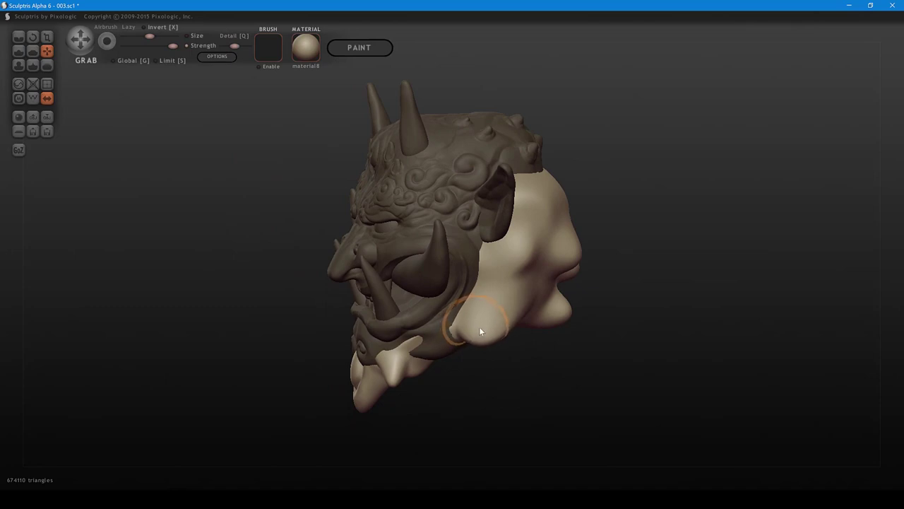
- Crease the leftover mane surface along the jaw, between the chin spike and the cheek spike
{"action": "mouse_move", "coordinate": [508, 318]}
{"action": "right_mouse_down"}
{"action": "mouse_move", "coordinate": [555, 319]}
{"action": "mouse_move", "coordinate": [434, 345]}
{"action": "mouse_move", "coordinate": [460, 339]}
{"action": "mouse_move", "coordinate": [482, 311]}
{"action": "mouse_move", "coordinate": [507, 309]}
{"action": "right_mouse_up"}
{"action": "key", "text": "1"}
{"action": "scroll", "coordinate": [452, 309], "scroll_direction": "up", "scroll_amount": 2}
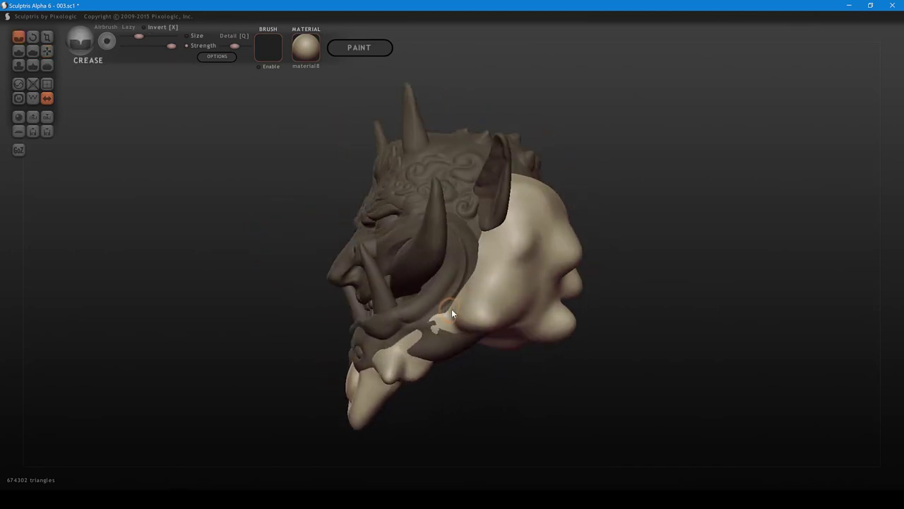
{"action": "mouse_move", "coordinate": [441, 330]}
{"action": "left_mouse_down", "text": "ctrl"}
{"action": "mouse_move", "coordinate": [424, 339]}
{"action": "mouse_move", "coordinate": [435, 357]}
{"action": "left_mouse_up", "text": "ctrl"}
{"action": "mouse_move", "coordinate": [452, 353]}
{"action": "right_mouse_down"}
{"action": "mouse_move", "coordinate": [485, 342]}
{"action": "mouse_move", "coordinate": [562, 350]}
{"action": "mouse_move", "coordinate": [536, 332]}
{"action": "mouse_move", "coordinate": [545, 341]}
{"action": "right_mouse_up"}
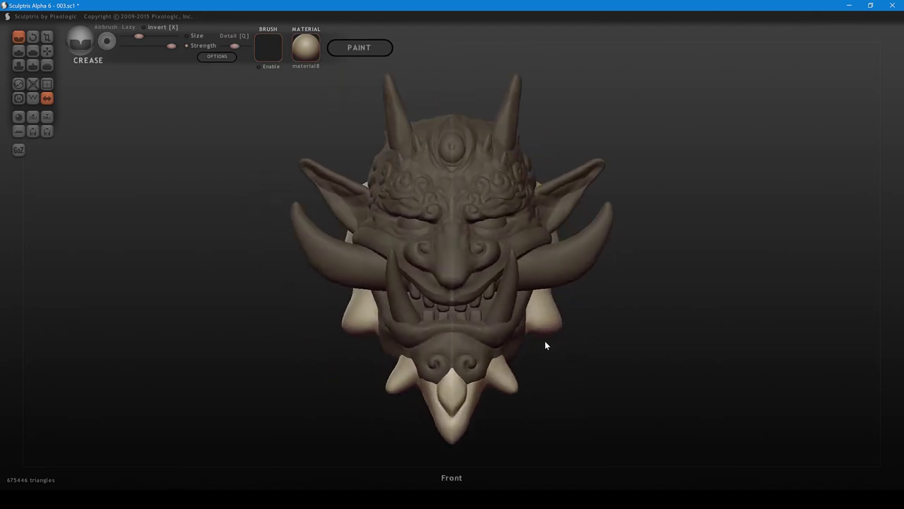
- Pull the pair of mane spikes beside the chin outward and reshape them with Grab
{"action": "key", "text": "g"}
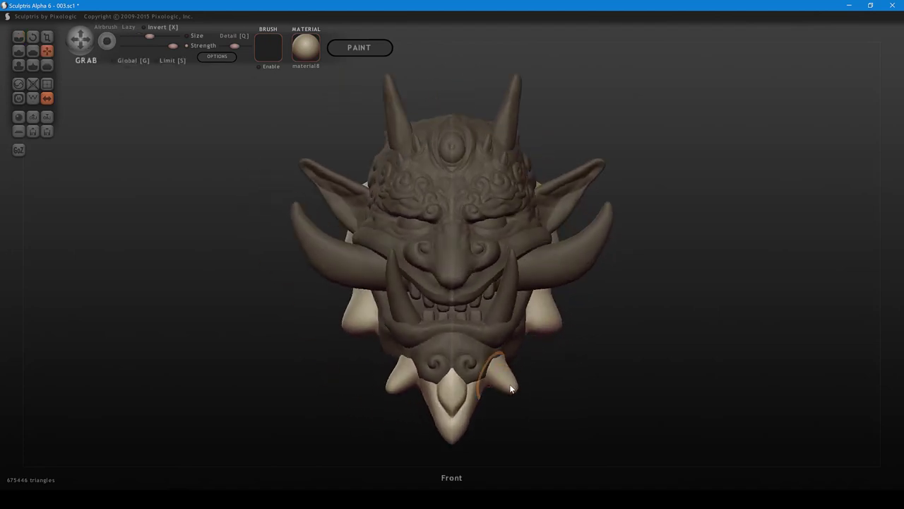
{"action": "mouse_move", "coordinate": [511, 384]}
{"action": "left_mouse_down"}
{"action": "mouse_move", "coordinate": [519, 383]}
{"action": "mouse_move", "coordinate": [515, 370]}
{"action": "mouse_move", "coordinate": [523, 373]}
{"action": "mouse_move", "coordinate": [516, 353]}
{"action": "left_mouse_up"}
{"action": "key", "text": "bracketleft"}
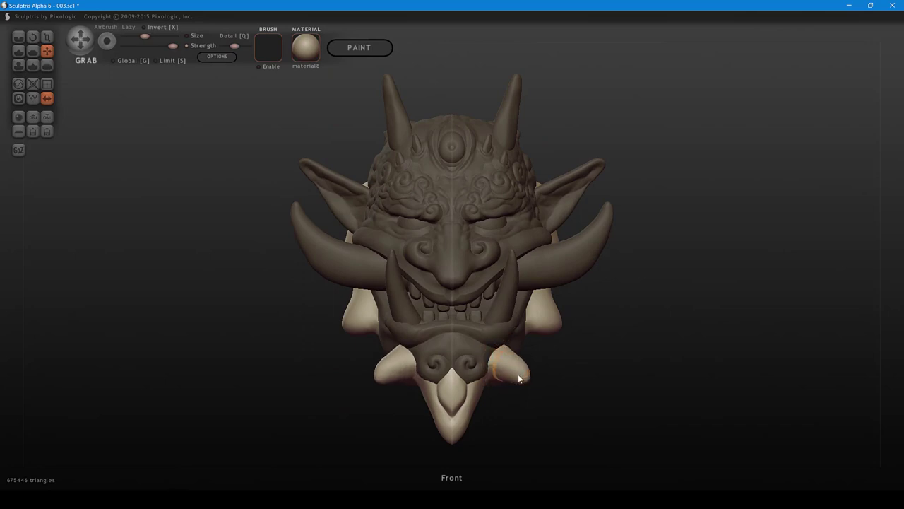
{"action": "middle_click_drag", "start_coordinate": [554, 311], "coordinate": [520, 358]}
{"action": "key", "text": "bracketright"}
{"action": "left_click_drag", "start_coordinate": [516, 346], "coordinate": [516, 365]}
{"action": "middle_click_drag", "start_coordinate": [518, 367], "coordinate": [504, 361]}
- Reposition the mane spikes beside the cheeks with Grab to shape the outline of the mane
{"action": "key", "text": "bracketleft"}
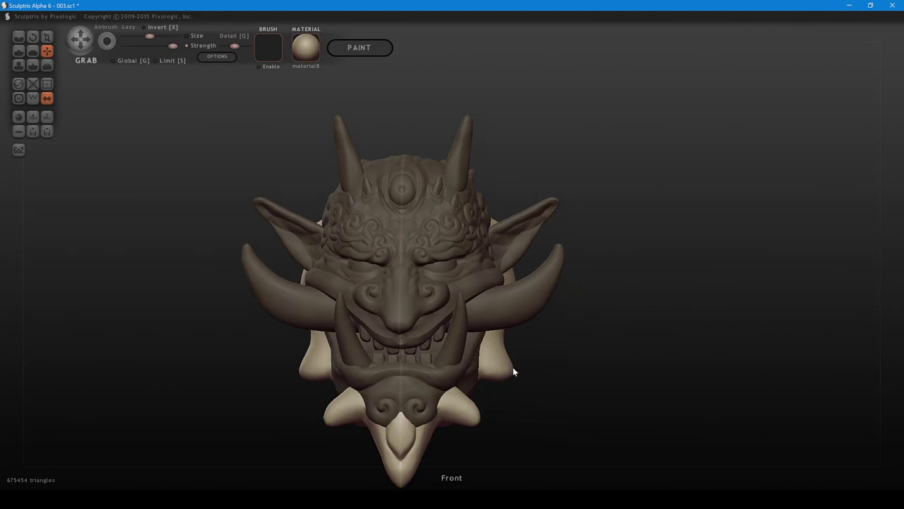
{"action": "left_click_drag", "start_coordinate": [512, 366], "coordinate": [499, 339]}
{"action": "middle_click_drag", "start_coordinate": [499, 377], "coordinate": [517, 339]}
{"action": "mouse_move", "coordinate": [518, 345]}
{"action": "left_mouse_down"}
{"action": "mouse_move", "coordinate": [502, 364]}
{"action": "mouse_move", "coordinate": [445, 356]}
{"action": "mouse_move", "coordinate": [455, 390]}
{"action": "mouse_move", "coordinate": [462, 358]}
{"action": "mouse_move", "coordinate": [531, 383]}
{"action": "mouse_move", "coordinate": [515, 384]}
{"action": "mouse_move", "coordinate": [534, 371]}
{"action": "mouse_move", "coordinate": [523, 330]}
{"action": "mouse_move", "coordinate": [517, 343]}
{"action": "mouse_move", "coordinate": [571, 325]}
{"action": "mouse_move", "coordinate": [561, 337]}
{"action": "mouse_move", "coordinate": [567, 331]}
{"action": "mouse_move", "coordinate": [535, 316]}
{"action": "mouse_move", "coordinate": [535, 299]}
{"action": "mouse_move", "coordinate": [530, 308]}
{"action": "left_mouse_up"}
{"action": "scroll", "coordinate": [529, 380], "scroll_direction": "up", "scroll_amount": 1}
{"action": "scroll", "coordinate": [534, 375], "scroll_direction": "down", "scroll_amount": 2}
- Flatten the front and underside of the beard and the spikes beside the chin
{"action": "key", "text": "f"}
{"action": "key", "text": "["}
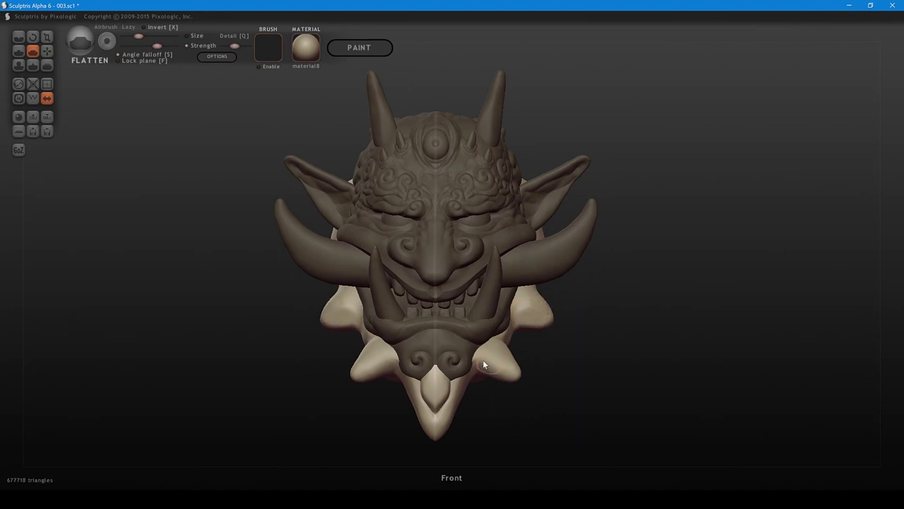
{"action": "mouse_move", "coordinate": [482, 360]}
{"action": "left_mouse_down"}
{"action": "mouse_move", "coordinate": [507, 373]}
{"action": "mouse_move", "coordinate": [450, 382]}
{"action": "mouse_move", "coordinate": [460, 382]}
{"action": "mouse_move", "coordinate": [445, 364]}
{"action": "mouse_move", "coordinate": [457, 385]}
{"action": "mouse_move", "coordinate": [524, 298]}
{"action": "mouse_move", "coordinate": [484, 315]}
{"action": "left_mouse_up"}
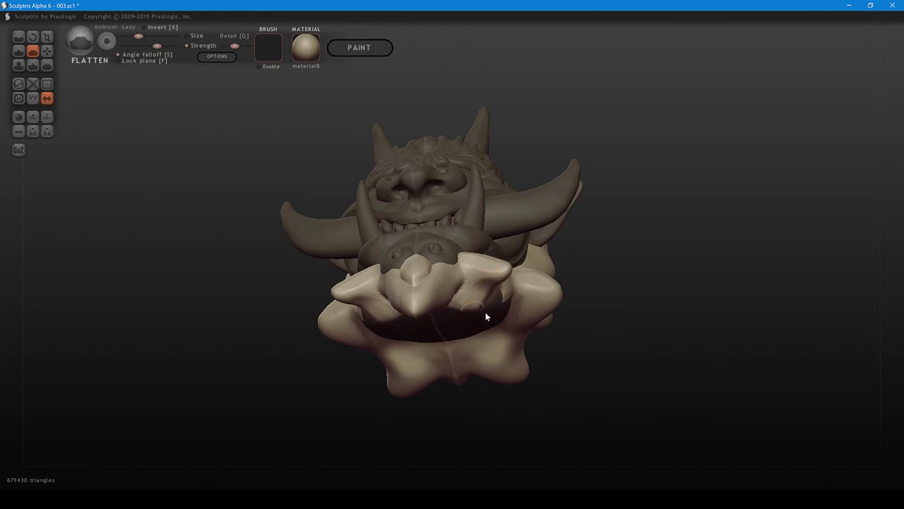
{"action": "left_click_drag", "start_coordinate": [487, 396], "coordinate": [444, 261]}
{"action": "key", "text": "]"}
{"action": "mouse_move", "coordinate": [453, 204]}
{"action": "left_mouse_down"}
{"action": "mouse_move", "coordinate": [439, 217]}
{"action": "mouse_move", "coordinate": [450, 195]}
{"action": "mouse_move", "coordinate": [466, 206]}
{"action": "left_mouse_up"}
{"action": "left_click_drag", "start_coordinate": [376, 177], "coordinate": [374, 198]}
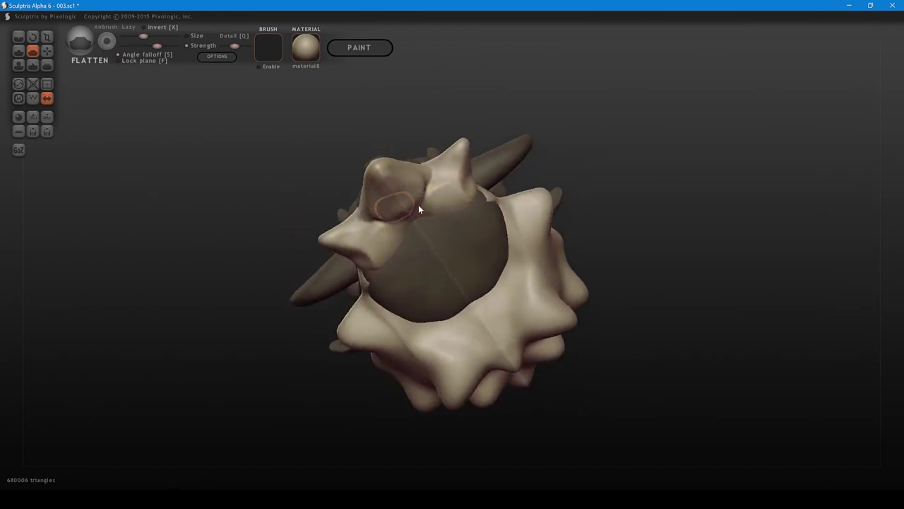
- Pull the chin-side spike inward from behind with Grab
{"action": "mouse_move", "coordinate": [441, 205]}
{"action": "right_mouse_down"}
{"action": "mouse_move", "coordinate": [432, 275]}
{"action": "mouse_move", "coordinate": [415, 321]}
{"action": "mouse_move", "coordinate": [383, 363]}
{"action": "mouse_move", "coordinate": [383, 388]}
{"action": "right_mouse_up"}
{"action": "key", "text": "g"}
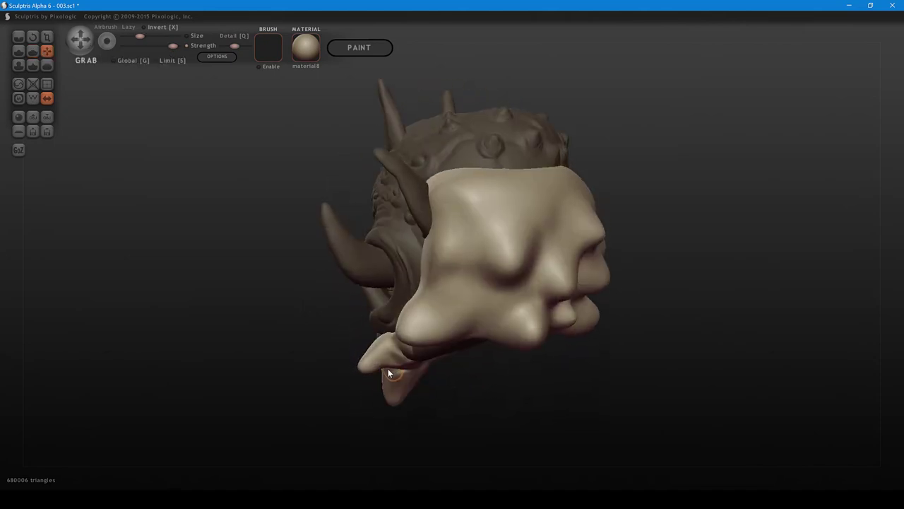
{"action": "left_click_drag", "start_coordinate": [383, 364], "coordinate": [394, 363]}
- Flatten the surfaces of the mane's chin and cheek spikes from several angles
{"action": "mouse_move", "coordinate": [401, 363]}
{"action": "right_mouse_down"}
{"action": "mouse_move", "coordinate": [418, 380]}
{"action": "mouse_move", "coordinate": [452, 278]}
{"action": "right_mouse_up"}
{"action": "key", "text": "5"}
{"action": "scroll", "coordinate": [401, 331], "scroll_direction": "down", "scroll_amount": 1, "text": "shift"}
{"action": "mouse_move", "coordinate": [403, 332]}
{"action": "left_mouse_down"}
{"action": "mouse_move", "coordinate": [413, 330]}
{"action": "mouse_move", "coordinate": [399, 333]}
{"action": "mouse_move", "coordinate": [399, 305]}
{"action": "left_mouse_up"}
{"action": "mouse_move", "coordinate": [399, 305]}
{"action": "right_mouse_down"}
{"action": "mouse_move", "coordinate": [491, 301]}
{"action": "mouse_move", "coordinate": [545, 286]}
{"action": "mouse_move", "coordinate": [558, 303]}
{"action": "right_mouse_up"}
{"action": "scroll", "coordinate": [524, 297], "scroll_direction": "up", "scroll_amount": 1, "text": "shift"}
{"action": "mouse_move", "coordinate": [524, 297]}
{"action": "left_mouse_down"}
{"action": "mouse_move", "coordinate": [534, 295]}
{"action": "mouse_move", "coordinate": [530, 315]}
{"action": "left_mouse_up"}
{"action": "right_click_drag", "start_coordinate": [530, 315], "coordinate": [496, 387]}
{"action": "mouse_move", "coordinate": [502, 310]}
{"action": "left_mouse_down"}
{"action": "mouse_move", "coordinate": [523, 316]}
{"action": "mouse_move", "coordinate": [490, 327]}
{"action": "left_mouse_up"}
{"action": "right_click_drag", "start_coordinate": [528, 315], "coordinate": [642, 309]}
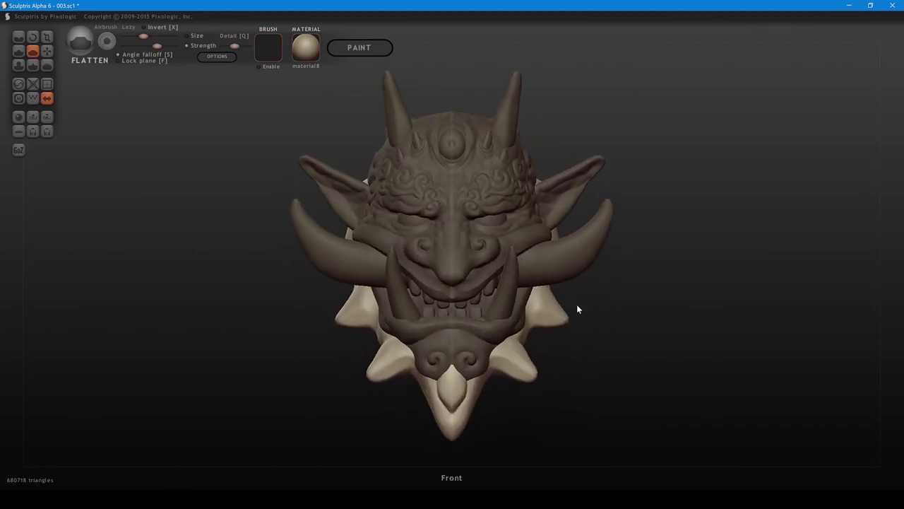
{"action": "mouse_move", "coordinate": [526, 373]}
{"action": "right_mouse_down"}
{"action": "mouse_move", "coordinate": [537, 376]}
{"action": "mouse_move", "coordinate": [530, 376]}
{"action": "right_mouse_up"}
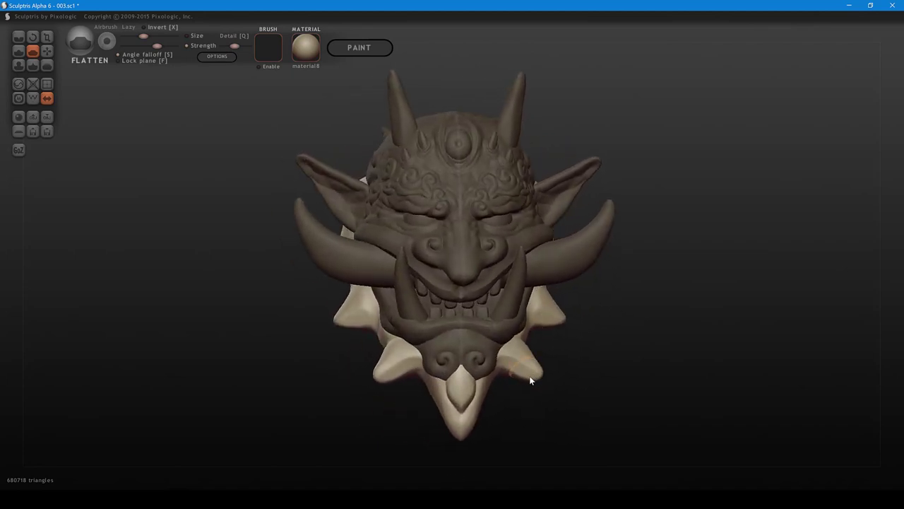
- Adjust the chin-side spikes with Grab and sharpen the tips of the chin and cheek spikes with Pinch
{"action": "key", "text": "g"}
{"action": "scroll", "coordinate": [531, 375], "scroll_direction": "up", "scroll_amount": 2}
{"action": "left_click_drag", "start_coordinate": [530, 375], "coordinate": [532, 375]}
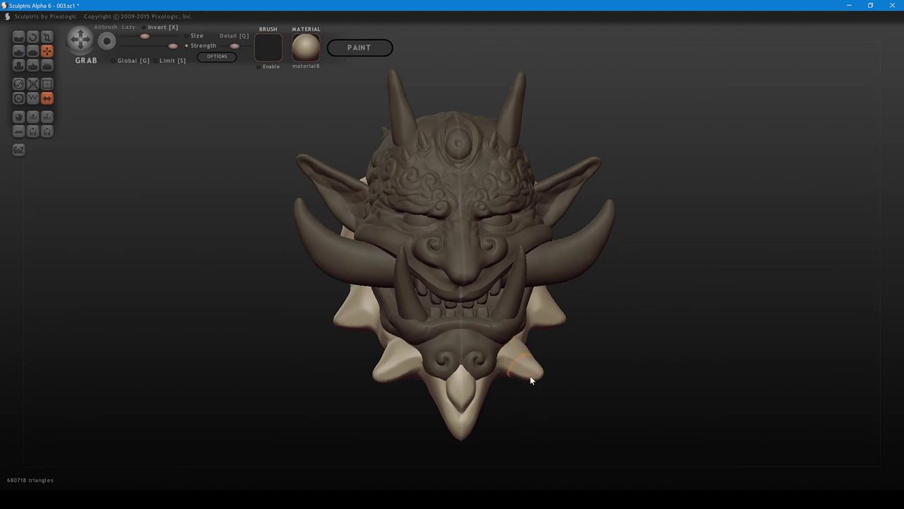
{"action": "scroll", "coordinate": [531, 380], "scroll_direction": "down", "scroll_amount": 1}
{"action": "key", "text": "8"}
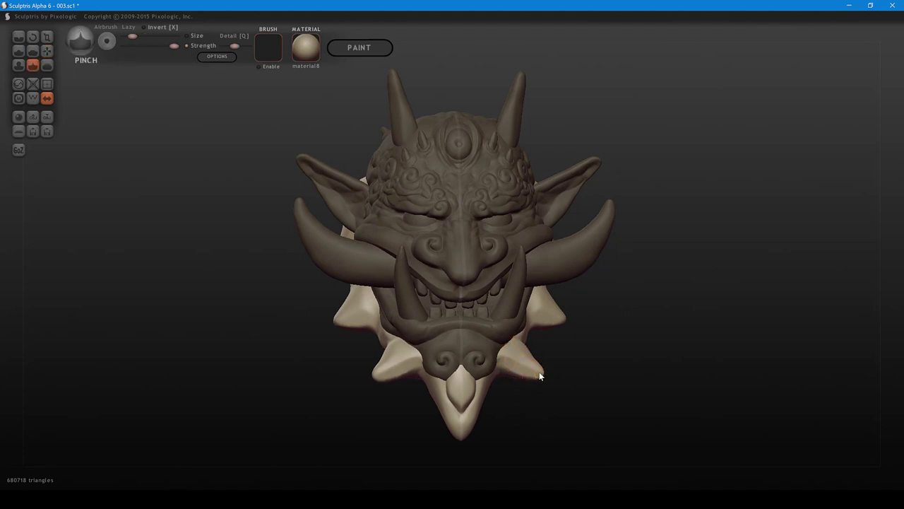
{"action": "scroll", "coordinate": [540, 373], "scroll_direction": "up", "scroll_amount": 2}
{"action": "mouse_move", "coordinate": [537, 372]}
{"action": "left_mouse_down"}
{"action": "mouse_move", "coordinate": [545, 373]}
{"action": "mouse_move", "coordinate": [523, 419]}
{"action": "left_mouse_up"}
{"action": "scroll", "coordinate": [517, 384], "scroll_direction": "down", "scroll_amount": 1}
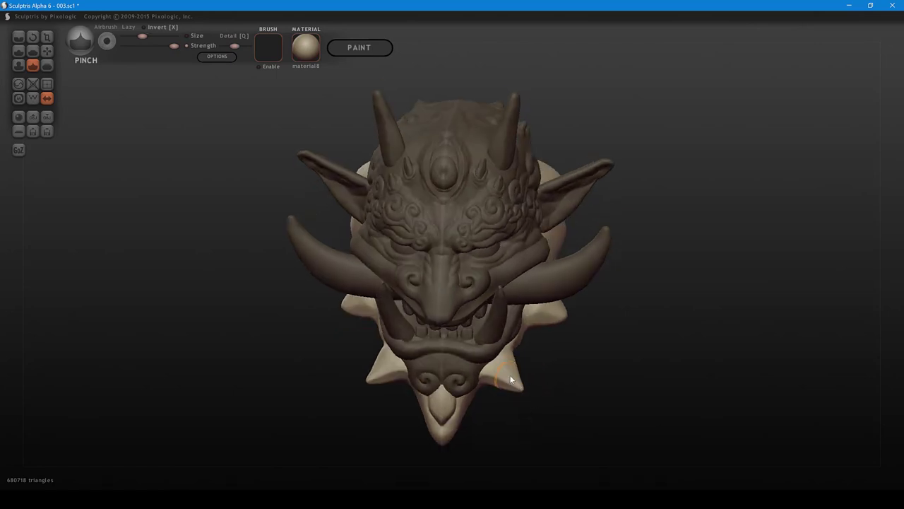
{"action": "mouse_move", "coordinate": [509, 374]}
{"action": "left_mouse_down"}
{"action": "mouse_move", "coordinate": [524, 398]}
{"action": "mouse_move", "coordinate": [516, 370]}
{"action": "mouse_move", "coordinate": [540, 390]}
{"action": "mouse_move", "coordinate": [529, 384]}
{"action": "mouse_move", "coordinate": [550, 350]}
{"action": "mouse_move", "coordinate": [555, 319]}
{"action": "mouse_move", "coordinate": [574, 325]}
{"action": "mouse_move", "coordinate": [573, 336]}
{"action": "mouse_move", "coordinate": [556, 332]}
{"action": "left_mouse_up"}
{"action": "key", "text": "6"}
{"action": "scroll", "coordinate": [523, 370], "scroll_direction": "up", "scroll_amount": 1}
{"action": "key", "text": "8"}
{"action": "key", "text": "6"}
- Reshape the base of the cheek spikes where they meet the jaw with Grab
{"action": "scroll", "coordinate": [569, 323], "scroll_direction": "down", "scroll_amount": 2}
{"action": "mouse_move", "coordinate": [536, 302]}
{"action": "left_mouse_down"}
{"action": "mouse_move", "coordinate": [546, 305]}
{"action": "mouse_move", "coordinate": [520, 331]}
{"action": "mouse_move", "coordinate": [523, 308]}
{"action": "left_mouse_up"}
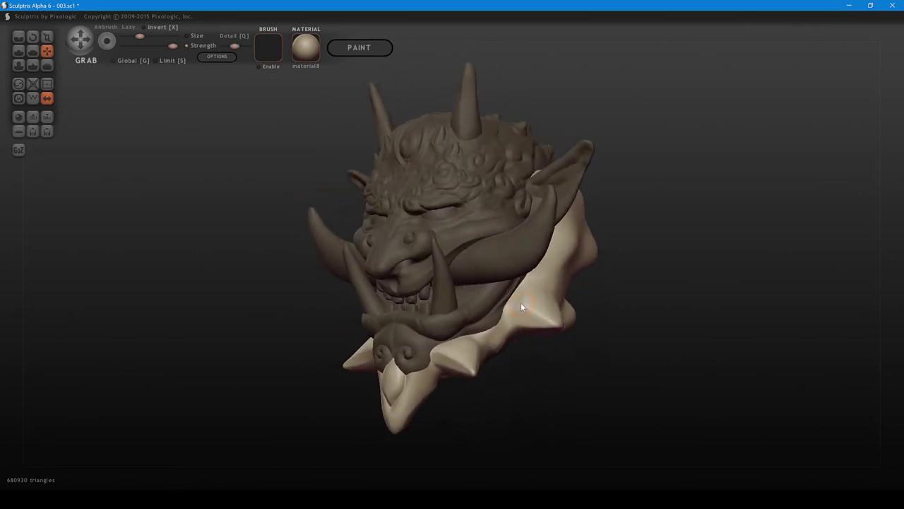
{"action": "scroll", "coordinate": [521, 303], "scroll_direction": "up", "scroll_amount": 2}
{"action": "right_click_drag", "start_coordinate": [515, 303], "coordinate": [592, 305]}
{"action": "scroll", "coordinate": [530, 304], "scroll_direction": "down", "scroll_amount": 2}
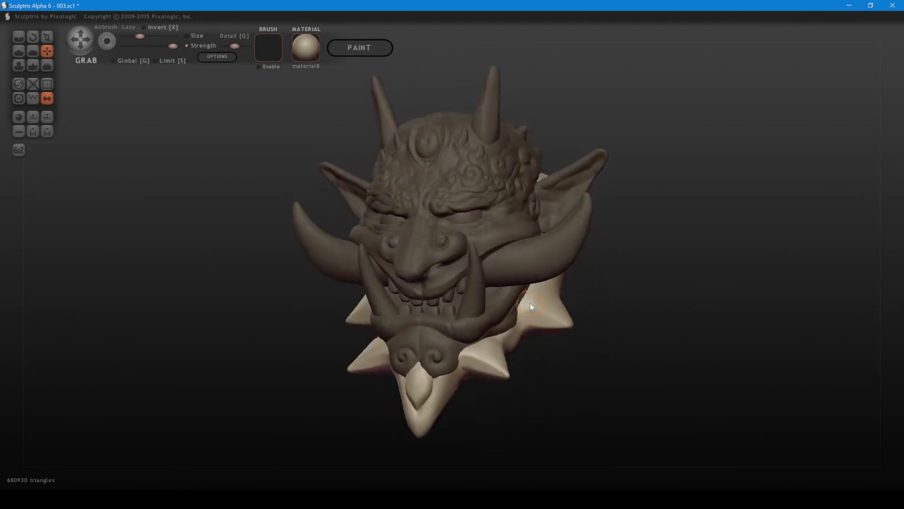
{"action": "left_click_drag", "start_coordinate": [530, 304], "coordinate": [529, 303]}
{"action": "scroll", "coordinate": [546, 297], "scroll_direction": "up", "scroll_amount": 2}
{"action": "right_click_drag", "start_coordinate": [520, 336], "coordinate": [555, 335], "text": "shift"}
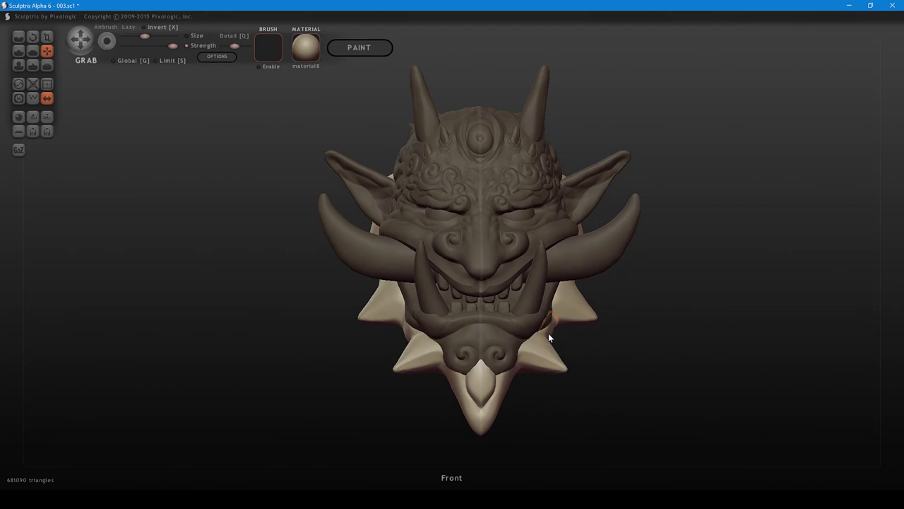
- Pull the inner edge of the mane under the jaw into place with Grab, working from below
{"action": "mouse_move", "coordinate": [550, 336]}
{"action": "left_mouse_down"}
{"action": "mouse_move", "coordinate": [509, 353]}
{"action": "mouse_move", "coordinate": [451, 289]}
{"action": "left_mouse_up"}
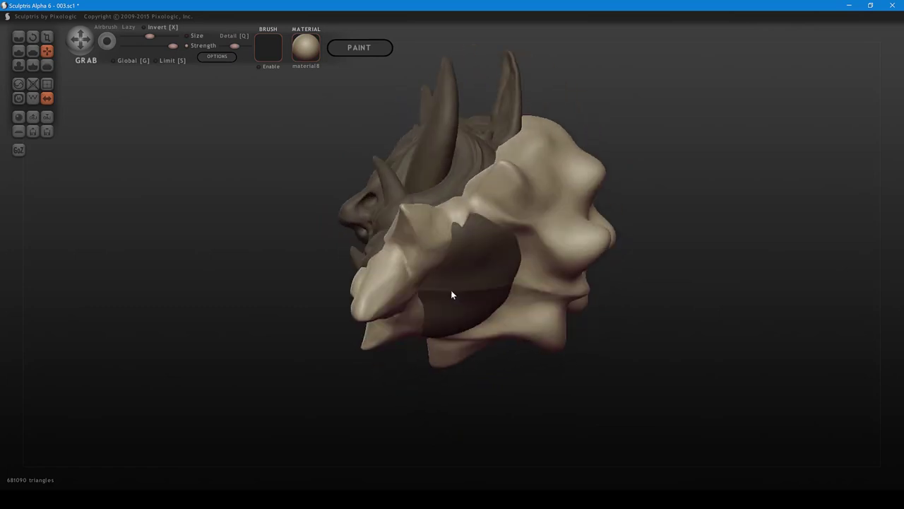
{"action": "right_click_drag", "start_coordinate": [450, 290], "coordinate": [450, 284]}
{"action": "left_click_drag", "start_coordinate": [462, 219], "coordinate": [474, 238]}
{"action": "right_click_drag", "start_coordinate": [474, 238], "coordinate": [562, 329]}
{"action": "left_click_drag", "start_coordinate": [529, 342], "coordinate": [527, 335]}
{"action": "mouse_move", "coordinate": [530, 338]}
{"action": "right_mouse_down"}
{"action": "mouse_move", "coordinate": [588, 335]}
{"action": "mouse_move", "coordinate": [562, 328]}
{"action": "mouse_move", "coordinate": [561, 339]}
{"action": "right_mouse_up"}
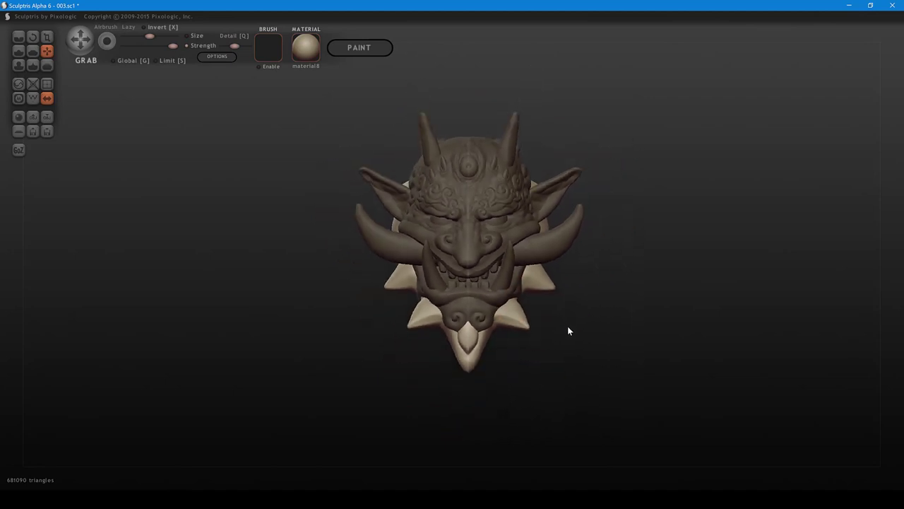
- Reposition the chin-side spikes from the side view with Grab
{"action": "mouse_move", "coordinate": [568, 327]}
{"action": "left_mouse_down"}
{"action": "mouse_move", "coordinate": [514, 328]}
{"action": "mouse_move", "coordinate": [505, 310]}
{"action": "mouse_move", "coordinate": [517, 323]}
{"action": "mouse_move", "coordinate": [478, 324]}
{"action": "left_mouse_up"}
{"action": "scroll", "coordinate": [555, 336], "scroll_direction": "up", "scroll_amount": 2}
{"action": "scroll", "coordinate": [516, 328], "scroll_direction": "down", "scroll_amount": 1, "text": "shift"}
{"action": "scroll", "coordinate": [516, 327], "scroll_direction": "down", "scroll_amount": 1, "text": "shift"}
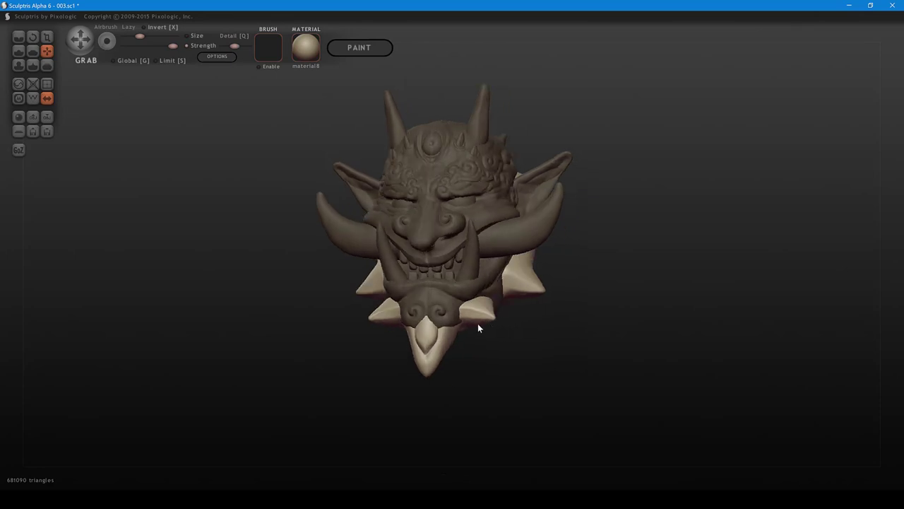
{"action": "mouse_move", "coordinate": [477, 323]}
{"action": "right_mouse_down"}
{"action": "mouse_move", "coordinate": [498, 248]}
{"action": "mouse_move", "coordinate": [482, 208]}
{"action": "right_mouse_up"}
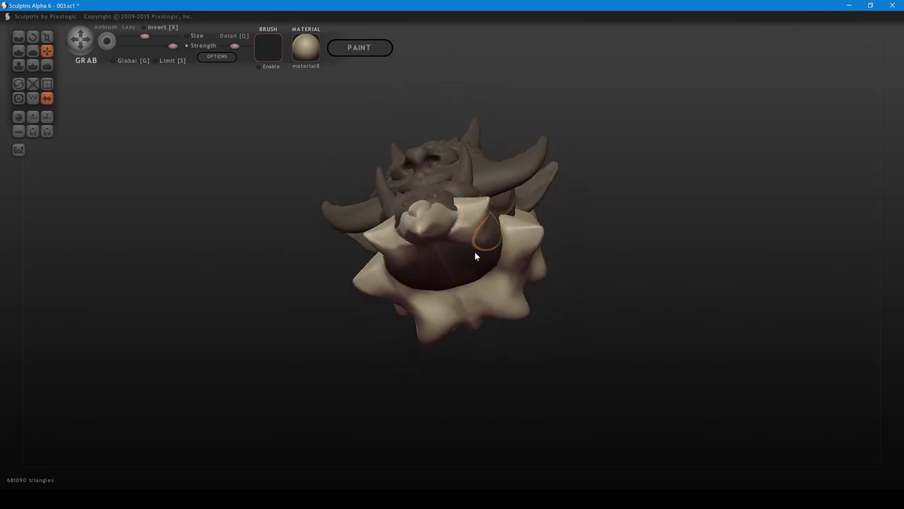
{"action": "right_click_drag", "start_coordinate": [475, 255], "coordinate": [379, 356]}
{"action": "scroll", "coordinate": [371, 321], "scroll_direction": "down", "scroll_amount": 2, "text": "shift"}
{"action": "left_click_drag", "start_coordinate": [371, 321], "coordinate": [375, 322]}
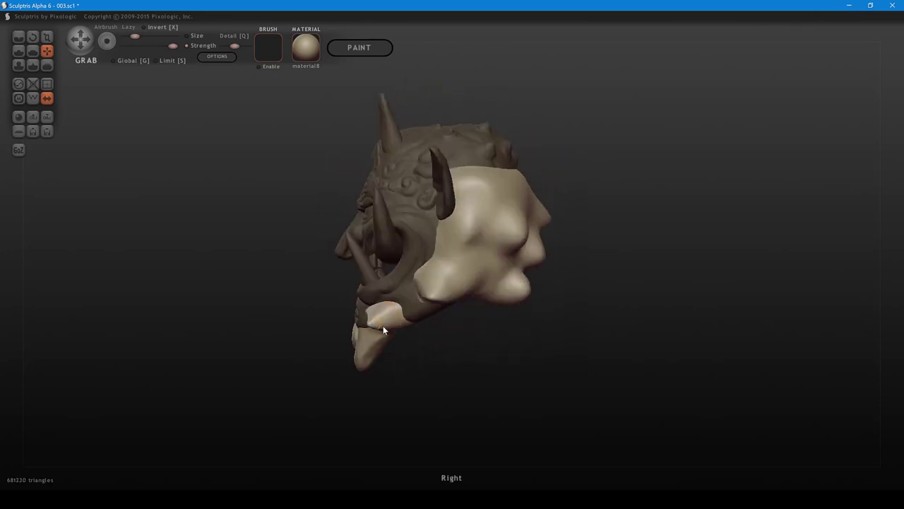
{"action": "right_click_drag", "start_coordinate": [383, 326], "coordinate": [387, 339]}
{"action": "scroll", "coordinate": [387, 339], "scroll_direction": "up", "scroll_amount": 1, "text": "shift"}
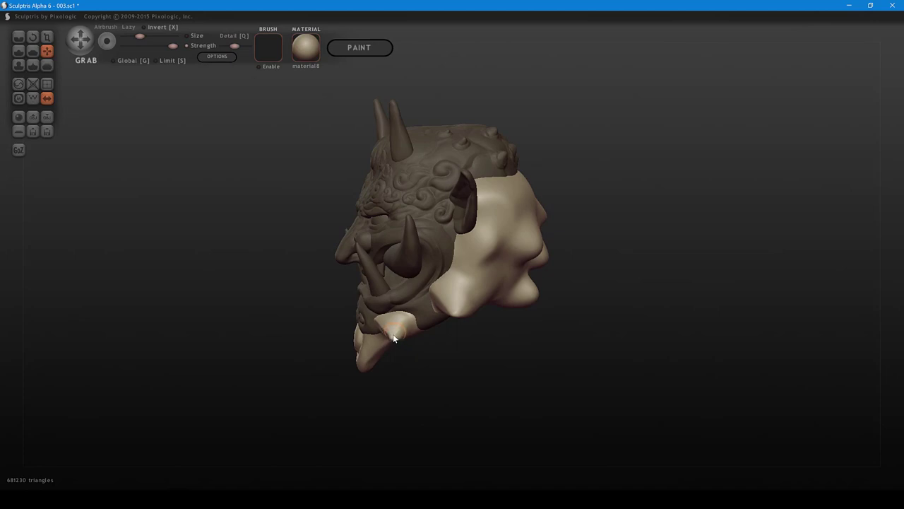
{"action": "scroll", "coordinate": [396, 336], "scroll_direction": "down", "scroll_amount": 2, "text": "shift"}
{"action": "left_click_drag", "start_coordinate": [399, 337], "coordinate": [392, 329]}
- Flatten the surface of the chin-side spike with a smaller brush
{"action": "right_click_drag", "start_coordinate": [394, 331], "coordinate": [404, 370]}
{"action": "key", "text": "5"}
{"action": "scroll", "coordinate": [394, 342], "scroll_direction": "down", "scroll_amount": 4, "text": "shift"}
{"action": "left_click_drag", "start_coordinate": [396, 342], "coordinate": [392, 338]}
{"action": "scroll", "coordinate": [394, 340], "scroll_direction": "up", "scroll_amount": 2, "text": "shift"}
- Pull the chin-side and cheek spikes further out with Grab to refine their tips
{"action": "key", "text": "6"}
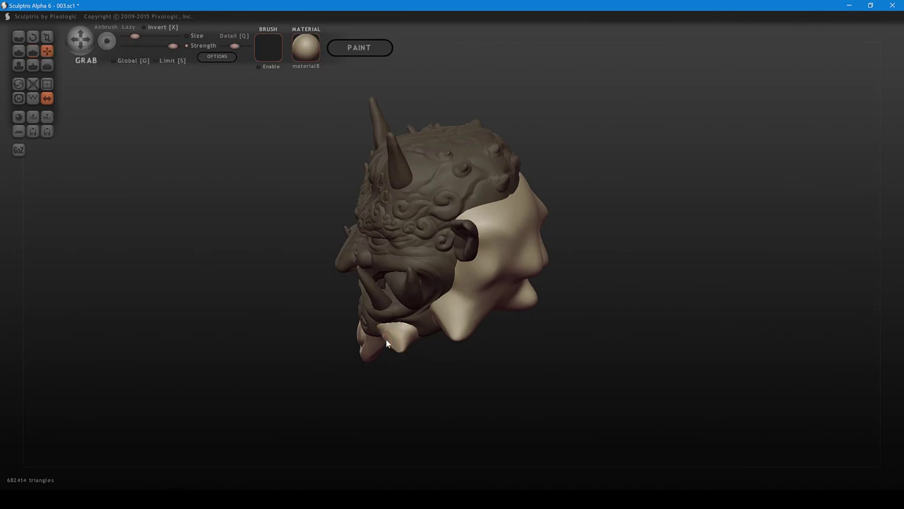
{"action": "scroll", "coordinate": [387, 344], "scroll_direction": "up", "scroll_amount": 2, "text": "shift"}
{"action": "mouse_move", "coordinate": [421, 347]}
{"action": "left_mouse_down"}
{"action": "mouse_move", "coordinate": [513, 327]}
{"action": "mouse_move", "coordinate": [449, 335]}
{"action": "mouse_move", "coordinate": [422, 360]}
{"action": "left_mouse_up"}
{"action": "scroll", "coordinate": [462, 348], "scroll_direction": "up", "scroll_amount": 2, "text": "shift"}
{"action": "scroll", "coordinate": [461, 347], "scroll_direction": "down", "scroll_amount": 1, "text": "shift"}
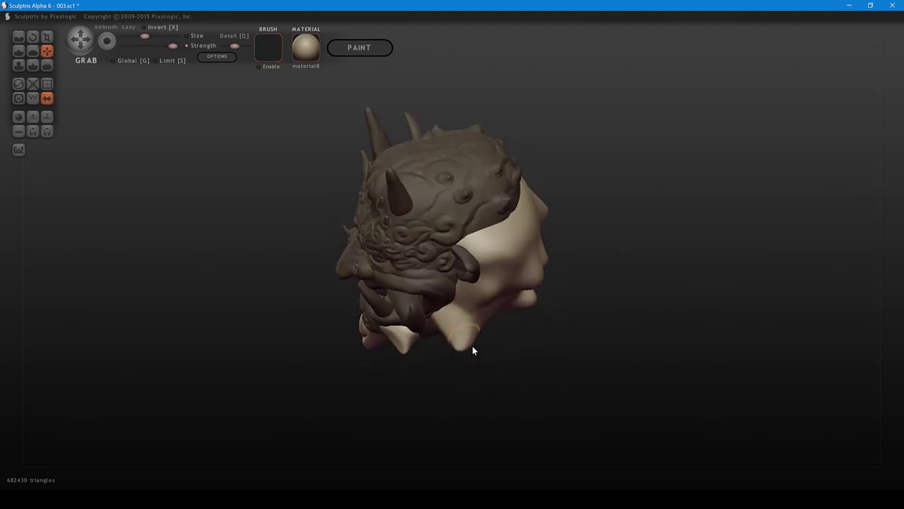
{"action": "scroll", "coordinate": [462, 345], "scroll_direction": "down", "scroll_amount": 3}
{"action": "left_click_drag", "start_coordinate": [464, 347], "coordinate": [472, 348]}
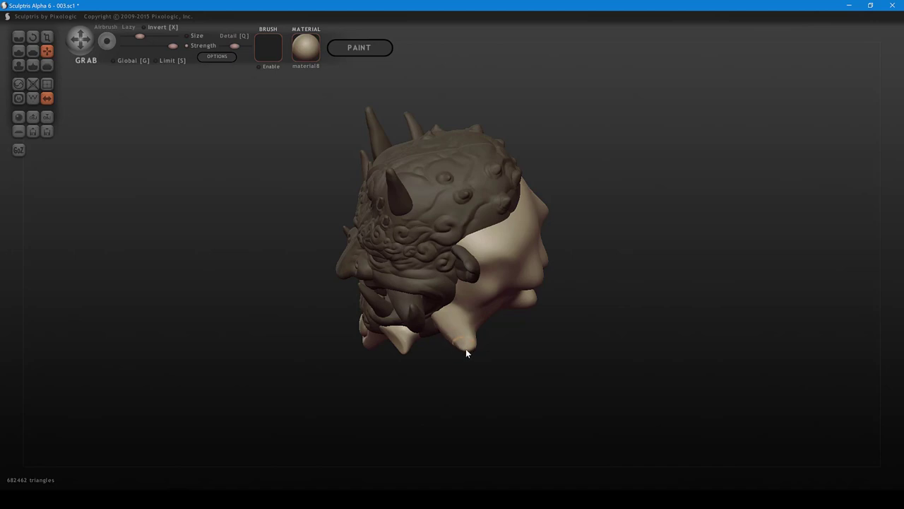
- Bend the cheek spikes outward and pull out another spike behind them with Grab
{"action": "mouse_move", "coordinate": [454, 343]}
{"action": "left_mouse_down"}
{"action": "mouse_move", "coordinate": [411, 356]}
{"action": "mouse_move", "coordinate": [397, 349]}
{"action": "mouse_move", "coordinate": [411, 350]}
{"action": "left_mouse_up"}
{"action": "scroll", "coordinate": [402, 353], "scroll_direction": "down", "scroll_amount": 1, "text": "shift"}
{"action": "scroll", "coordinate": [403, 351], "scroll_direction": "up", "scroll_amount": 1, "text": "shift"}
{"action": "scroll", "coordinate": [406, 354], "scroll_direction": "up", "scroll_amount": 1, "text": "shift"}
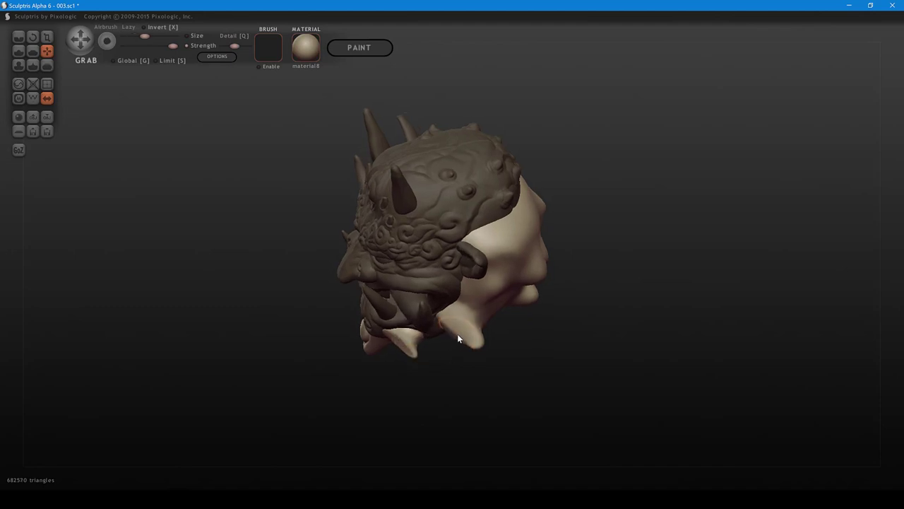
{"action": "mouse_move", "coordinate": [508, 326]}
{"action": "left_mouse_down"}
{"action": "mouse_move", "coordinate": [494, 334]}
{"action": "mouse_move", "coordinate": [476, 311]}
{"action": "mouse_move", "coordinate": [484, 323]}
{"action": "mouse_move", "coordinate": [516, 284]}
{"action": "mouse_move", "coordinate": [528, 322]}
{"action": "left_mouse_up"}
{"action": "scroll", "coordinate": [477, 304], "scroll_direction": "down", "scroll_amount": 1, "text": "shift"}
{"action": "scroll", "coordinate": [489, 255], "scroll_direction": "up", "scroll_amount": 1, "text": "shift"}
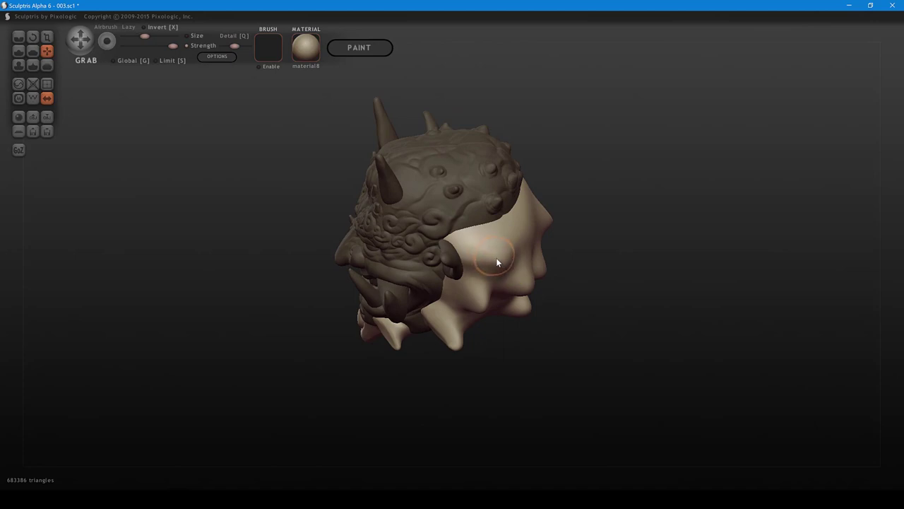
- Pull rows of spikes out of the side of the mane behind the ear with Grab
{"action": "right_click_drag", "start_coordinate": [496, 259], "coordinate": [505, 290]}
{"action": "scroll", "coordinate": [505, 290], "scroll_direction": "down", "scroll_amount": 1, "text": "shift"}
{"action": "left_click_drag", "start_coordinate": [505, 291], "coordinate": [515, 281]}
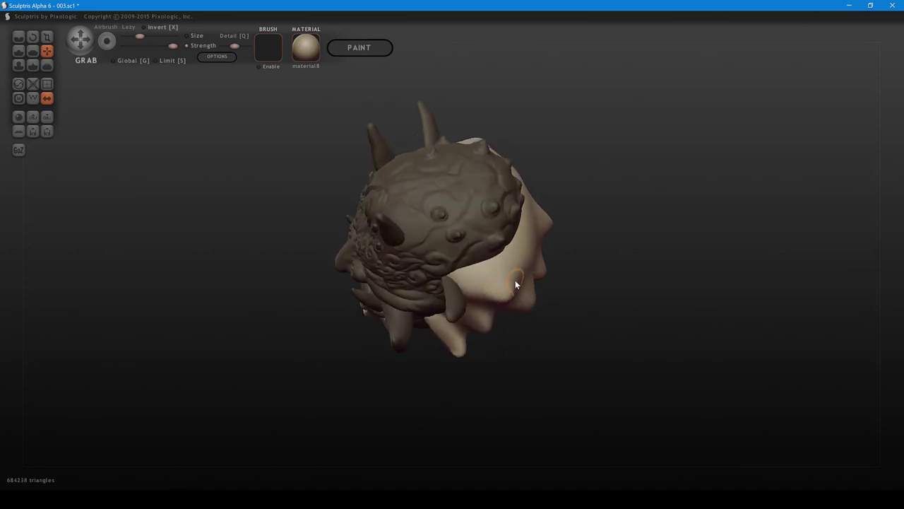
{"action": "right_click_drag", "start_coordinate": [515, 280], "coordinate": [507, 264]}
{"action": "left_click_drag", "start_coordinate": [509, 261], "coordinate": [513, 259]}
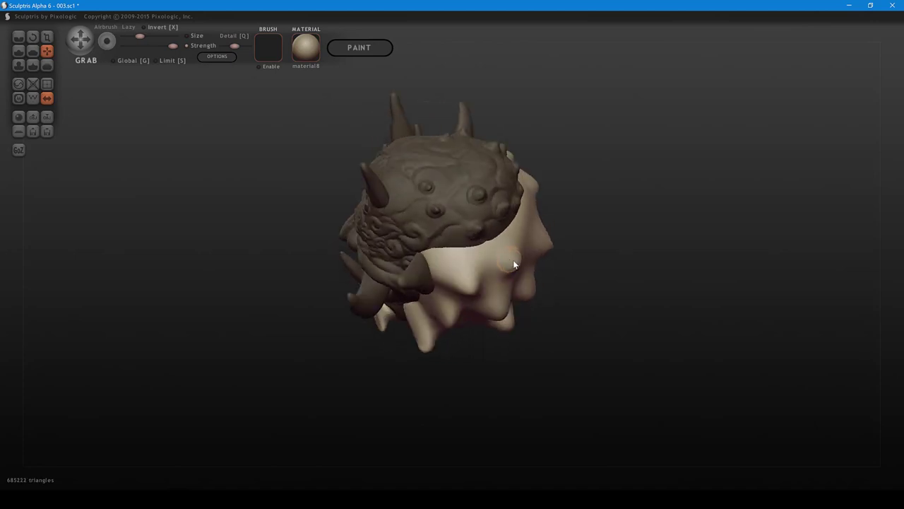
{"action": "mouse_move", "coordinate": [514, 261]}
{"action": "right_mouse_down"}
{"action": "mouse_move", "coordinate": [533, 271]}
{"action": "mouse_move", "coordinate": [504, 300]}
{"action": "right_mouse_up"}
{"action": "left_click_drag", "start_coordinate": [518, 273], "coordinate": [529, 236]}
- Extend the spikes along the back and upper edge of the mane with Grab
{"action": "right_click_drag", "start_coordinate": [523, 273], "coordinate": [607, 226]}
{"action": "left_click_drag", "start_coordinate": [533, 191], "coordinate": [539, 186]}
{"action": "right_click_drag", "start_coordinate": [539, 184], "coordinate": [526, 238]}
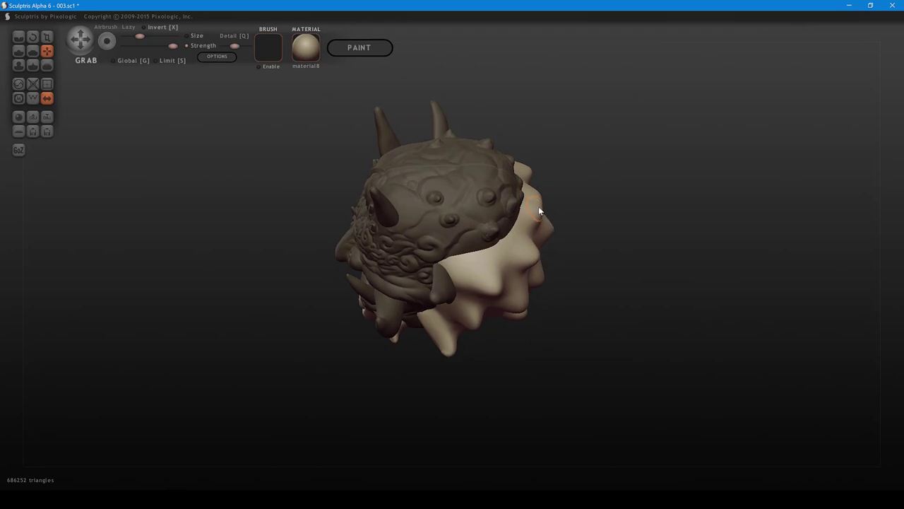
{"action": "left_click_drag", "start_coordinate": [539, 213], "coordinate": [542, 212]}
{"action": "right_click_drag", "start_coordinate": [551, 239], "coordinate": [564, 185]}
{"action": "left_click_drag", "start_coordinate": [502, 192], "coordinate": [505, 189]}
{"action": "right_click_drag", "start_coordinate": [554, 221], "coordinate": [508, 208]}
- Build up a small bump behind the cheek spike on the mane's lower edge using Draw with Clay off
{"action": "key", "text": "d"}
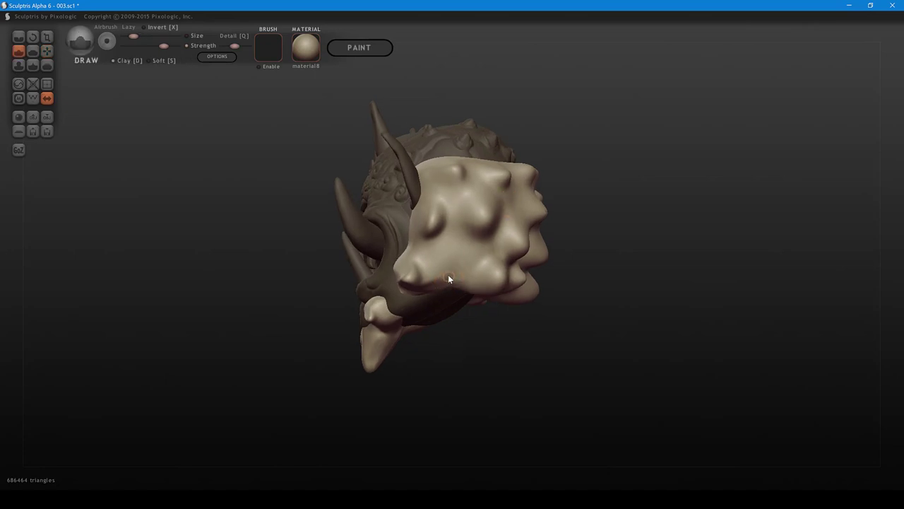
{"action": "right_click_drag", "start_coordinate": [450, 276], "coordinate": [441, 268]}
{"action": "key", "text": "d"}
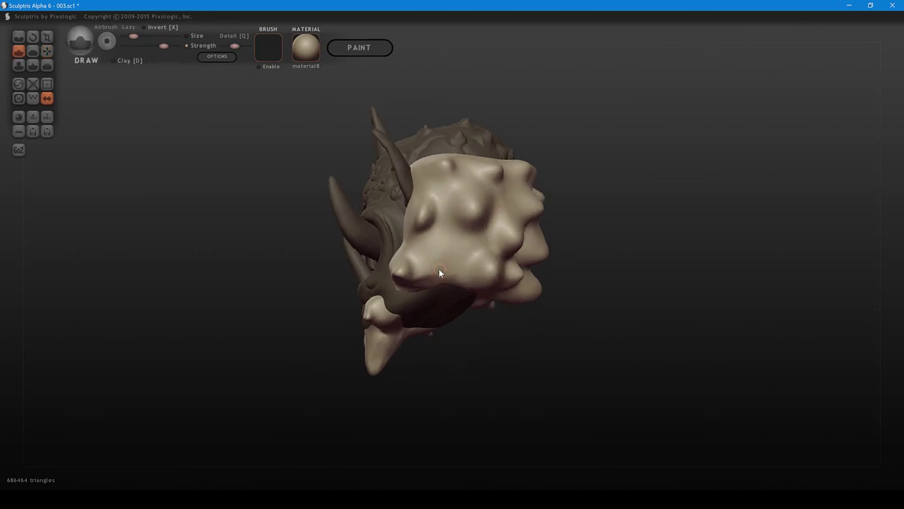
{"action": "scroll", "coordinate": [437, 269], "scroll_direction": "up", "scroll_amount": 3, "text": "shift"}
{"action": "left_click_drag", "start_coordinate": [438, 268], "coordinate": [437, 272]}
{"action": "mouse_move", "coordinate": [437, 272]}
{"action": "right_mouse_down"}
{"action": "mouse_move", "coordinate": [474, 258]}
{"action": "mouse_move", "coordinate": [445, 292]}
{"action": "right_mouse_up"}
{"action": "key", "text": "ctrl+z"}
{"action": "scroll", "coordinate": [447, 265], "scroll_direction": "up", "scroll_amount": 2, "text": "shift"}
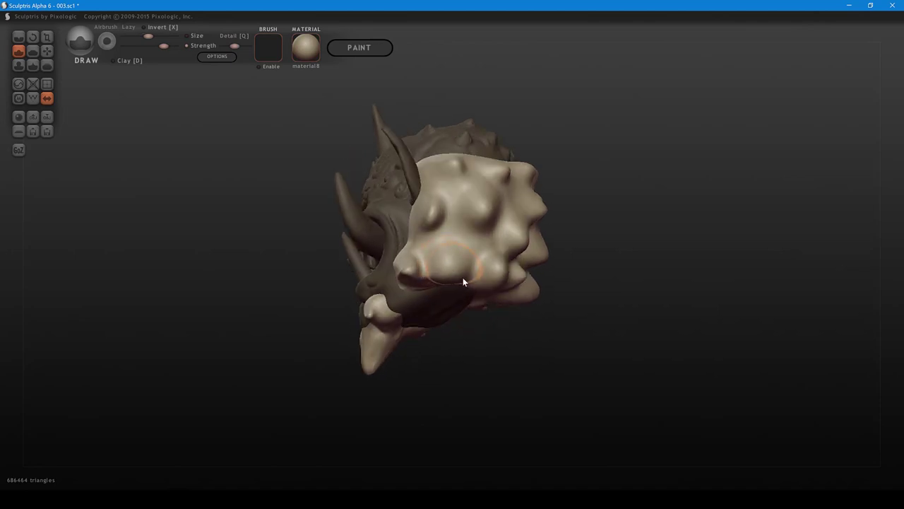
{"action": "mouse_move", "coordinate": [464, 279]}
{"action": "right_mouse_down"}
{"action": "mouse_move", "coordinate": [445, 301]}
{"action": "mouse_move", "coordinate": [448, 294]}
{"action": "right_mouse_up"}
{"action": "scroll", "coordinate": [436, 274], "scroll_direction": "down", "scroll_amount": 2, "text": "shift"}
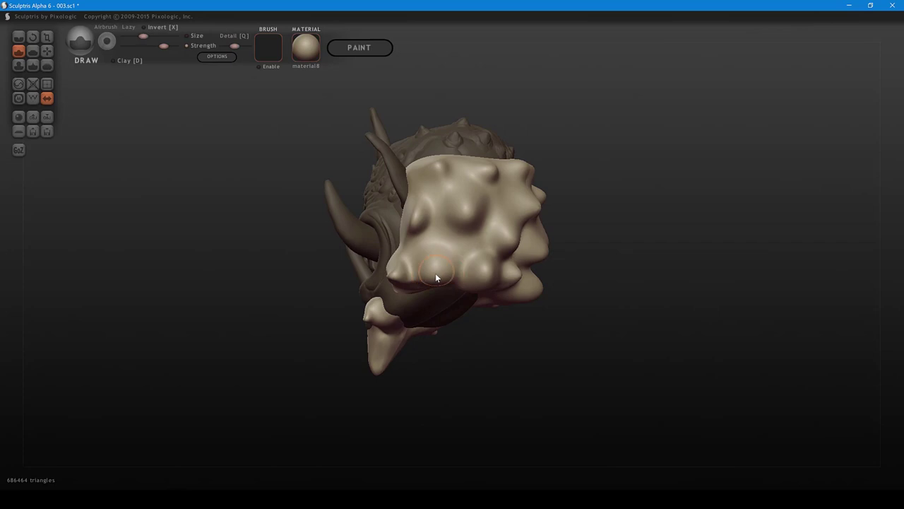
{"action": "left_click_drag", "start_coordinate": [435, 272], "coordinate": [439, 277]}
{"action": "mouse_move", "coordinate": [439, 281]}
{"action": "right_mouse_down"}
{"action": "mouse_move", "coordinate": [438, 302]}
{"action": "mouse_move", "coordinate": [455, 300]}
{"action": "right_mouse_up"}
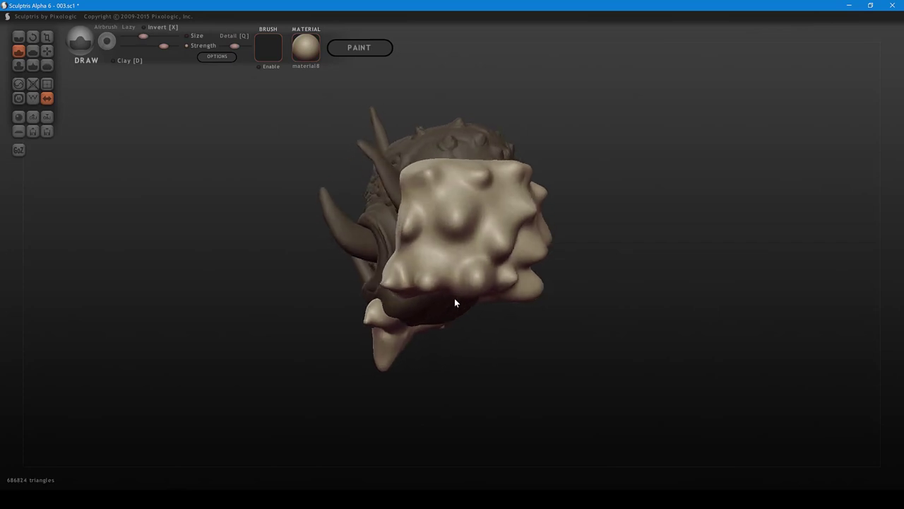
- Crease grooves between the spikes along the lower side of the mane
{"action": "key", "text": "1"}
{"action": "right_click_drag", "start_coordinate": [449, 268], "coordinate": [460, 256]}
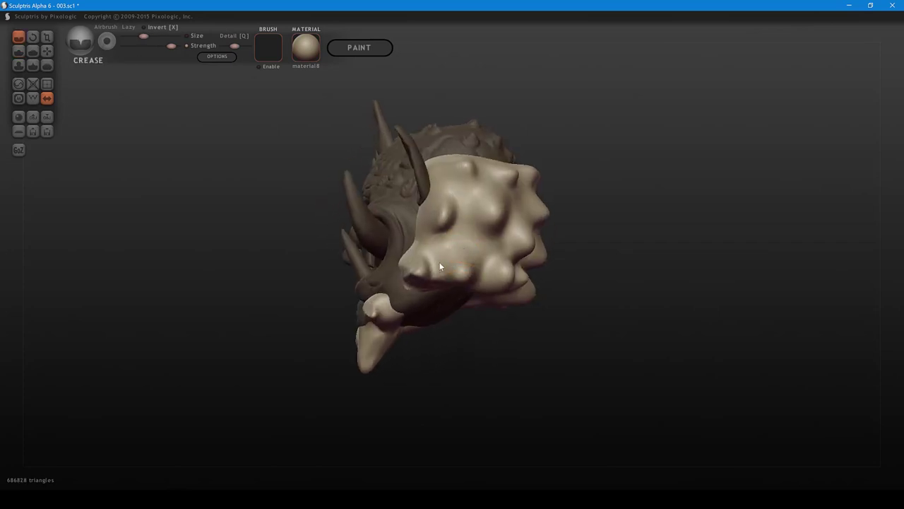
{"action": "scroll", "coordinate": [443, 259], "scroll_direction": "down", "scroll_amount": 1, "text": "shift"}
{"action": "mouse_move", "coordinate": [439, 261]}
{"action": "left_mouse_down"}
{"action": "mouse_move", "coordinate": [470, 247]}
{"action": "mouse_move", "coordinate": [484, 259]}
{"action": "mouse_move", "coordinate": [447, 251]}
{"action": "left_mouse_up"}
{"action": "mouse_move", "coordinate": [449, 253]}
{"action": "right_mouse_down"}
{"action": "mouse_move", "coordinate": [471, 295]}
{"action": "mouse_move", "coordinate": [475, 262]}
{"action": "right_mouse_up"}
{"action": "left_click_drag", "start_coordinate": [476, 263], "coordinate": [447, 249]}
{"action": "mouse_move", "coordinate": [449, 253]}
{"action": "right_mouse_down"}
{"action": "mouse_move", "coordinate": [431, 300]}
{"action": "mouse_move", "coordinate": [431, 255]}
{"action": "right_mouse_up"}
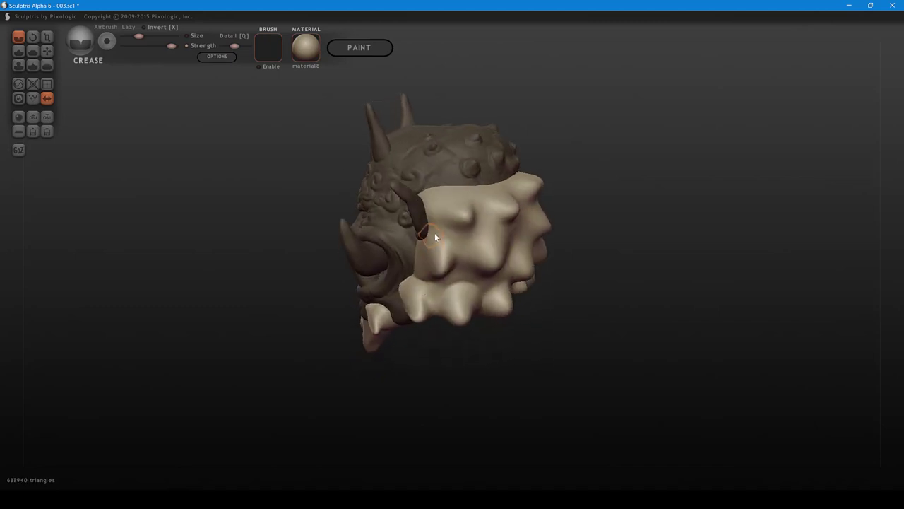
- Crease grooves around the large side spike and between the upper spikes behind the ear
{"action": "mouse_move", "coordinate": [434, 233]}
{"action": "left_mouse_down"}
{"action": "mouse_move", "coordinate": [450, 236]}
{"action": "mouse_move", "coordinate": [483, 284]}
{"action": "mouse_move", "coordinate": [447, 297]}
{"action": "mouse_move", "coordinate": [446, 319]}
{"action": "left_mouse_up"}
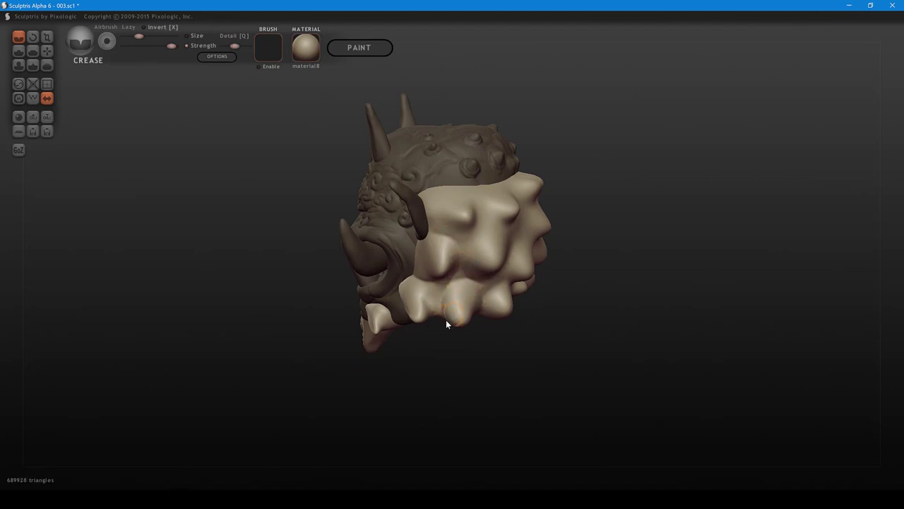
{"action": "right_click_drag", "start_coordinate": [446, 319], "coordinate": [434, 268]}
{"action": "mouse_move", "coordinate": [434, 269]}
{"action": "left_mouse_down"}
{"action": "mouse_move", "coordinate": [459, 238]}
{"action": "mouse_move", "coordinate": [482, 253]}
{"action": "mouse_move", "coordinate": [434, 265]}
{"action": "left_mouse_up"}
{"action": "left_click_drag", "start_coordinate": [445, 208], "coordinate": [451, 230]}
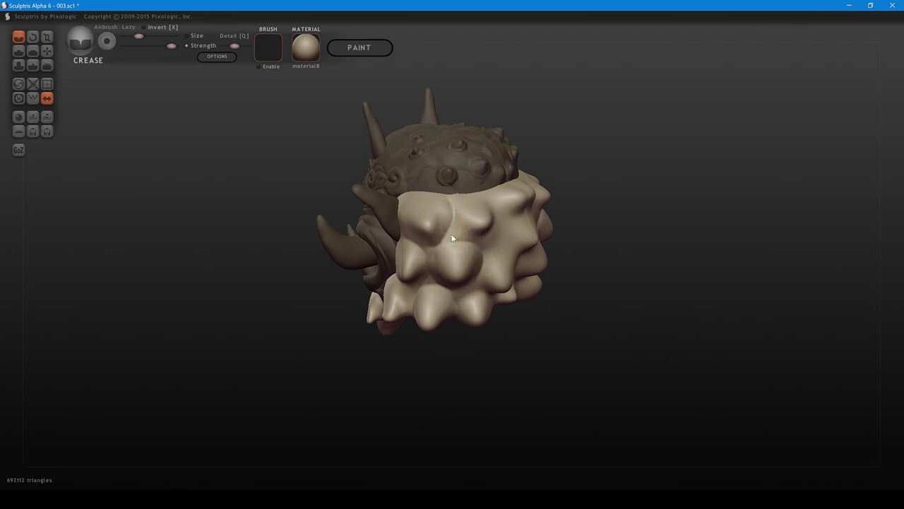
{"action": "left_click_drag", "start_coordinate": [452, 226], "coordinate": [444, 242]}
{"action": "middle_click_drag", "start_coordinate": [474, 244], "coordinate": [463, 222]}
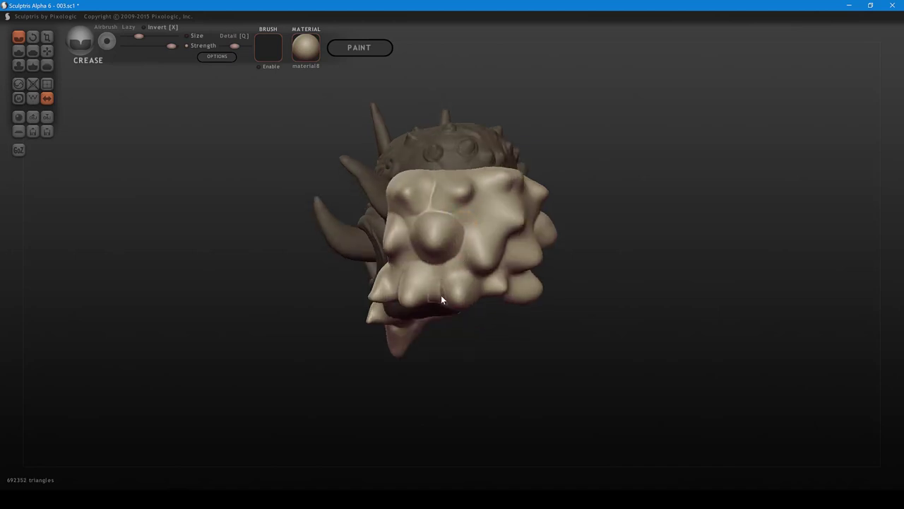
- Crease outlines around the upper spikes on the back of the mane
{"action": "middle_click_drag", "start_coordinate": [466, 259], "coordinate": [435, 246]}
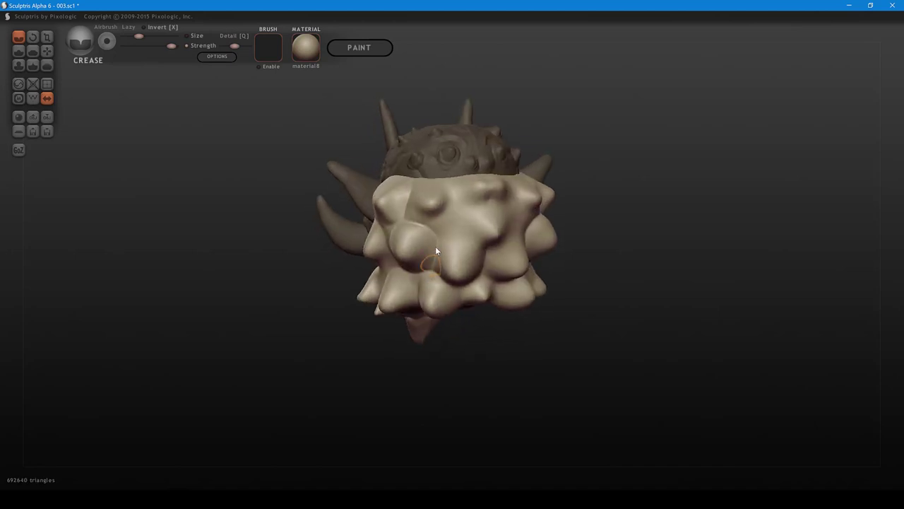
{"action": "mouse_move", "coordinate": [424, 226]}
{"action": "left_mouse_down"}
{"action": "mouse_move", "coordinate": [458, 207]}
{"action": "mouse_move", "coordinate": [456, 189]}
{"action": "left_mouse_up"}
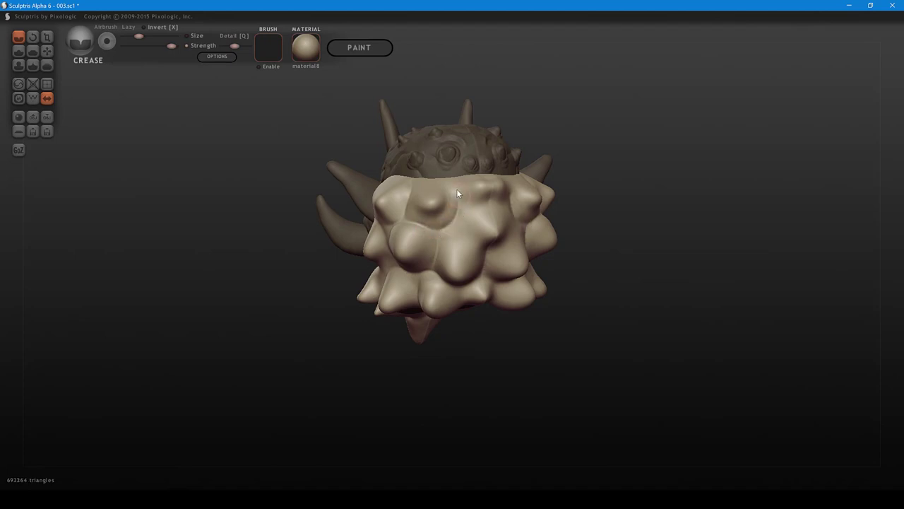
{"action": "middle_click_drag", "start_coordinate": [456, 217], "coordinate": [452, 252]}
{"action": "mouse_move", "coordinate": [453, 222]}
{"action": "left_mouse_down"}
{"action": "mouse_move", "coordinate": [460, 240]}
{"action": "mouse_move", "coordinate": [484, 249]}
{"action": "mouse_move", "coordinate": [454, 218]}
{"action": "mouse_move", "coordinate": [462, 205]}
{"action": "left_mouse_up"}
{"action": "middle_click_drag", "start_coordinate": [477, 232], "coordinate": [469, 204]}
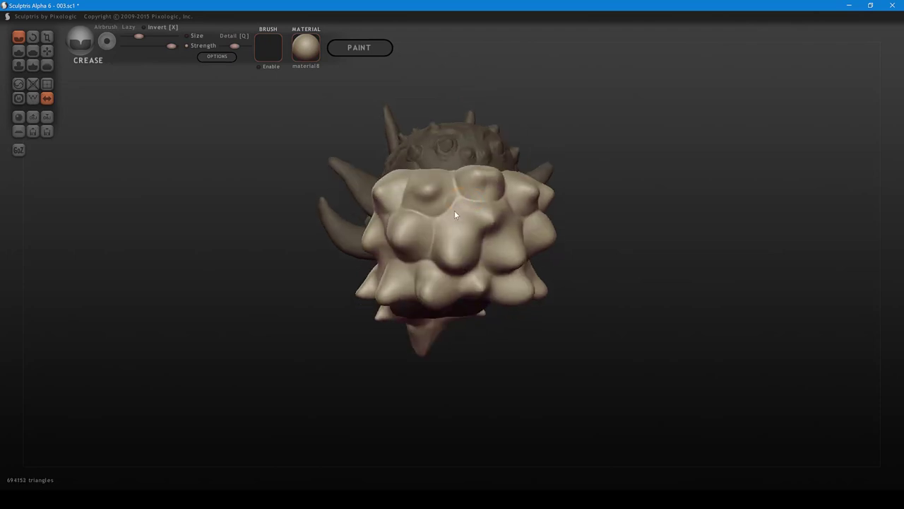
- Deepen the grooves between the middle and lower spikes at the back of the mane with Crease
{"action": "mouse_move", "coordinate": [454, 211]}
{"action": "left_mouse_down"}
{"action": "mouse_move", "coordinate": [446, 216]}
{"action": "mouse_move", "coordinate": [485, 245]}
{"action": "mouse_move", "coordinate": [464, 200]}
{"action": "mouse_move", "coordinate": [437, 219]}
{"action": "mouse_move", "coordinate": [434, 246]}
{"action": "left_mouse_up"}
{"action": "right_click_drag", "start_coordinate": [433, 246], "coordinate": [438, 230]}
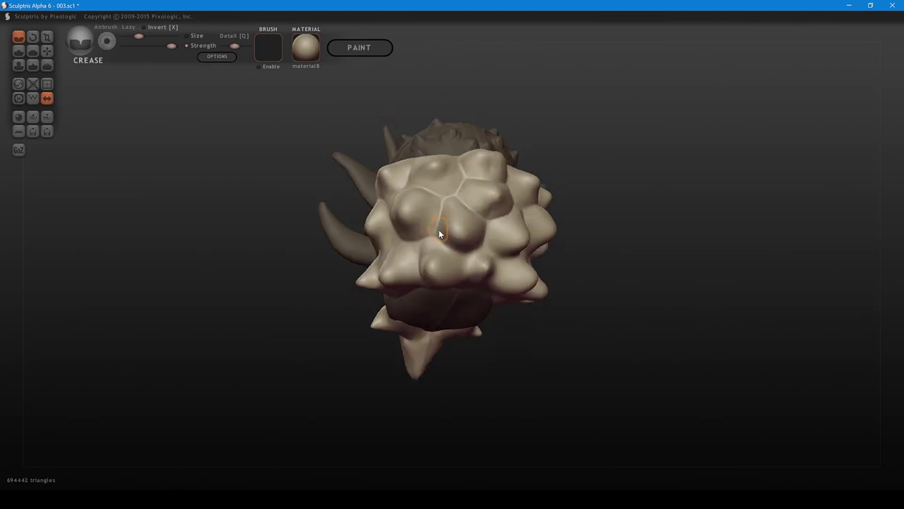
{"action": "left_click_drag", "start_coordinate": [446, 246], "coordinate": [484, 253]}
{"action": "right_click_drag", "start_coordinate": [486, 232], "coordinate": [457, 242]}
{"action": "mouse_move", "coordinate": [473, 247]}
{"action": "left_mouse_down"}
{"action": "mouse_move", "coordinate": [444, 253]}
{"action": "mouse_move", "coordinate": [452, 271]}
{"action": "left_mouse_up"}
- Reshape the tips of the lower side spikes of the mane with Grab
{"action": "right_click_drag", "start_coordinate": [454, 271], "coordinate": [540, 268]}
{"action": "key", "text": "6"}
{"action": "left_click_drag", "start_coordinate": [539, 268], "coordinate": [525, 268]}
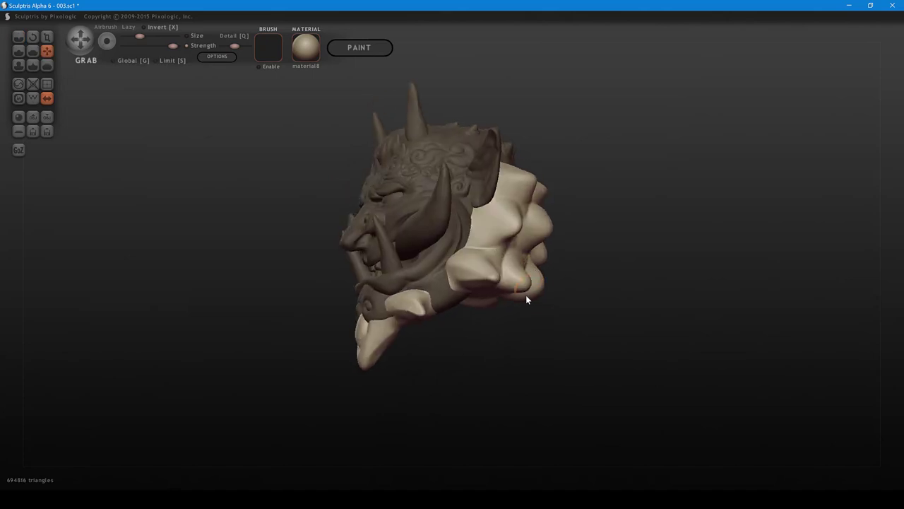
{"action": "scroll", "coordinate": [521, 296], "scroll_direction": "up", "scroll_amount": 2, "text": "shift"}
{"action": "mouse_move", "coordinate": [544, 287]}
{"action": "right_mouse_down"}
{"action": "mouse_move", "coordinate": [525, 286]}
{"action": "mouse_move", "coordinate": [481, 317]}
{"action": "right_mouse_up"}
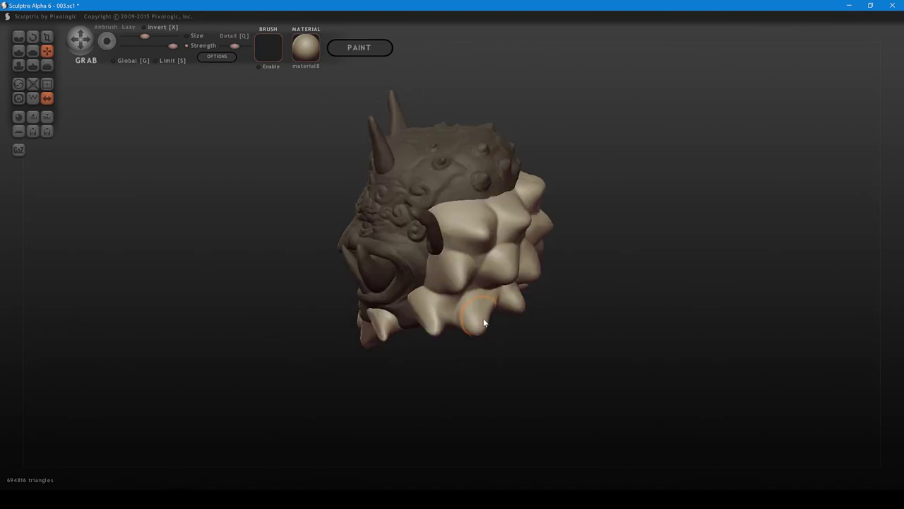
{"action": "scroll", "coordinate": [484, 318], "scroll_direction": "down", "scroll_amount": 2, "text": "shift"}
{"action": "left_click_drag", "start_coordinate": [485, 318], "coordinate": [464, 321]}
{"action": "scroll", "coordinate": [460, 323], "scroll_direction": "up", "scroll_amount": 2, "text": "shift"}
{"action": "right_click_drag", "start_coordinate": [462, 320], "coordinate": [439, 343]}
{"action": "scroll", "coordinate": [439, 344], "scroll_direction": "down", "scroll_amount": 2, "text": "shift"}
{"action": "left_click_drag", "start_coordinate": [438, 344], "coordinate": [447, 345]}
{"action": "right_click_drag", "start_coordinate": [446, 345], "coordinate": [456, 286]}
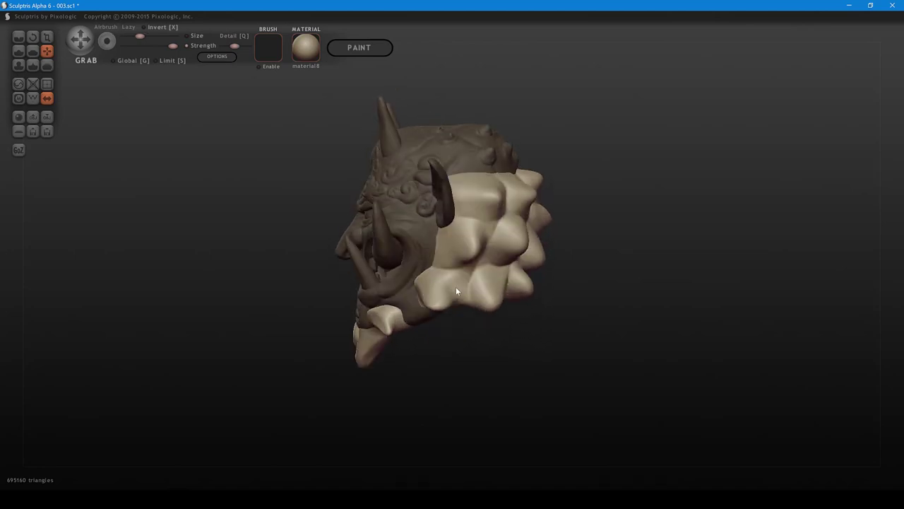
- Build up the frontmost lower side spike of the mane with Draw and flatten its surface
{"action": "key", "text": "4"}
{"action": "scroll", "coordinate": [452, 288], "scroll_direction": "down", "scroll_amount": 2, "text": "shift"}
{"action": "left_click_drag", "start_coordinate": [451, 288], "coordinate": [455, 283]}
{"action": "right_click_drag", "start_coordinate": [455, 283], "coordinate": [433, 325]}
{"action": "key", "text": "d"}
{"action": "key", "text": "5"}
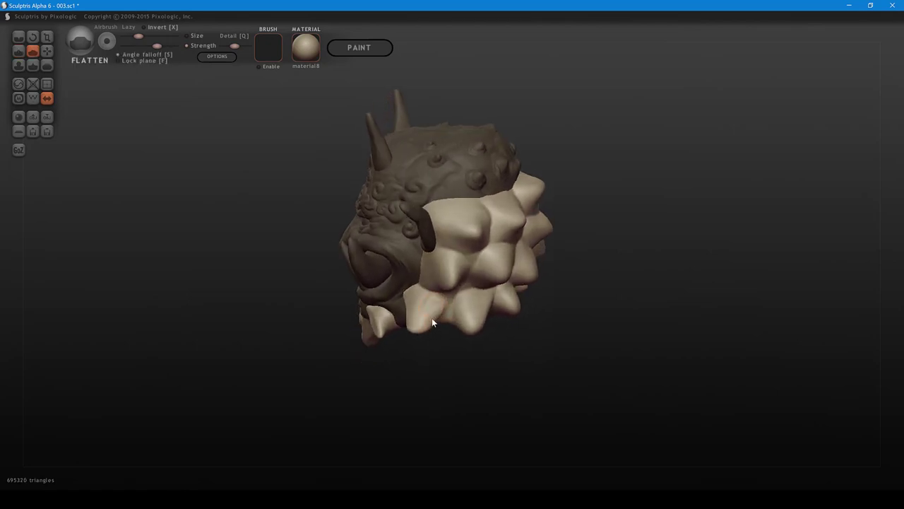
{"action": "left_click_drag", "start_coordinate": [432, 318], "coordinate": [426, 303]}
- Pull the side spike behind the ear outward and downward with Grab
{"action": "mouse_move", "coordinate": [446, 310]}
{"action": "right_mouse_down"}
{"action": "mouse_move", "coordinate": [423, 323]}
{"action": "mouse_move", "coordinate": [428, 266]}
{"action": "mouse_move", "coordinate": [368, 284]}
{"action": "mouse_move", "coordinate": [381, 260]}
{"action": "right_mouse_up"}
{"action": "key", "text": "g"}
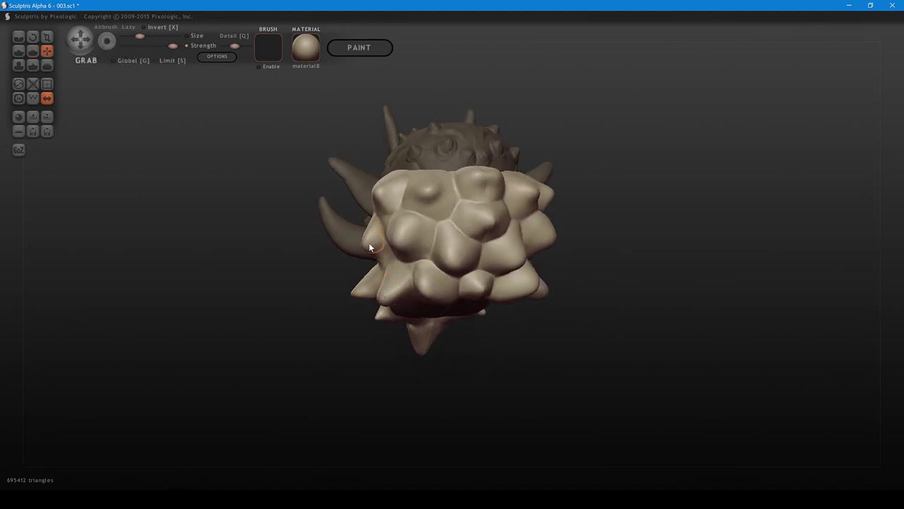
{"action": "left_click_drag", "start_coordinate": [369, 243], "coordinate": [360, 243]}
{"action": "mouse_move", "coordinate": [360, 239]}
{"action": "right_mouse_down"}
{"action": "mouse_move", "coordinate": [619, 282]}
{"action": "mouse_move", "coordinate": [566, 234]}
{"action": "mouse_move", "coordinate": [518, 242]}
{"action": "mouse_move", "coordinate": [543, 227]}
{"action": "right_mouse_up"}
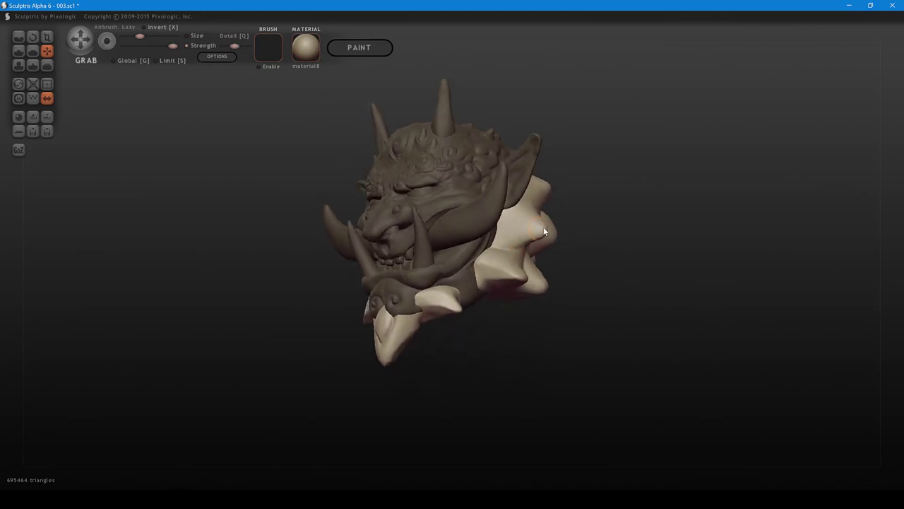
{"action": "left_click_drag", "start_coordinate": [543, 227], "coordinate": [546, 252]}
{"action": "right_click_drag", "start_coordinate": [547, 252], "coordinate": [539, 233]}
{"action": "left_click_drag", "start_coordinate": [541, 231], "coordinate": [548, 245]}
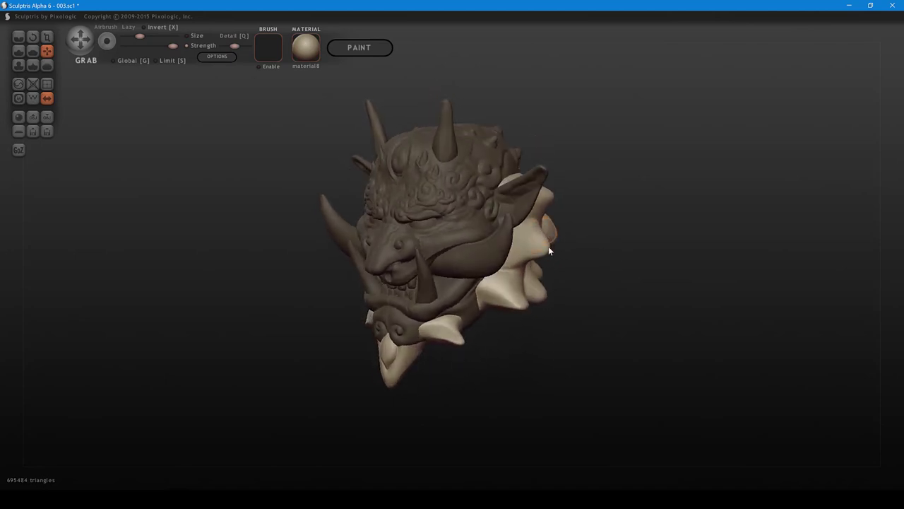
- Crease around the side spike behind the ear and give the spike more volume with Inflate
{"action": "mouse_move", "coordinate": [548, 246]}
{"action": "right_mouse_down"}
{"action": "mouse_move", "coordinate": [521, 281]}
{"action": "mouse_move", "coordinate": [470, 288]}
{"action": "mouse_move", "coordinate": [476, 255]}
{"action": "mouse_move", "coordinate": [453, 265]}
{"action": "mouse_move", "coordinate": [469, 243]}
{"action": "right_mouse_up"}
{"action": "key", "text": "1"}
{"action": "left_click_drag", "start_coordinate": [461, 211], "coordinate": [466, 221]}
{"action": "mouse_move", "coordinate": [466, 220]}
{"action": "right_mouse_down"}
{"action": "mouse_move", "coordinate": [510, 209]}
{"action": "mouse_move", "coordinate": [469, 249]}
{"action": "mouse_move", "coordinate": [478, 247]}
{"action": "right_mouse_up"}
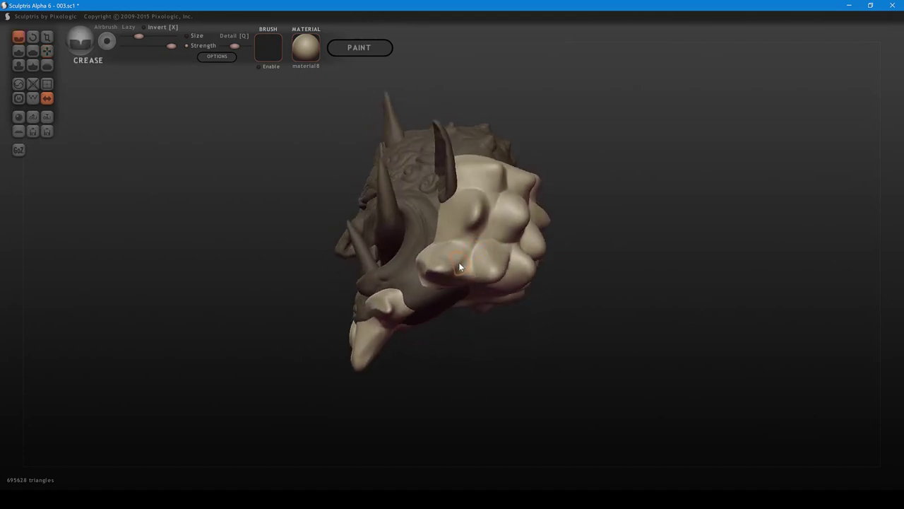
{"action": "key", "text": "7"}
{"action": "scroll", "coordinate": [436, 270], "scroll_direction": "down", "scroll_amount": 1}
{"action": "scroll", "coordinate": [436, 269], "scroll_direction": "up", "scroll_amount": 1}
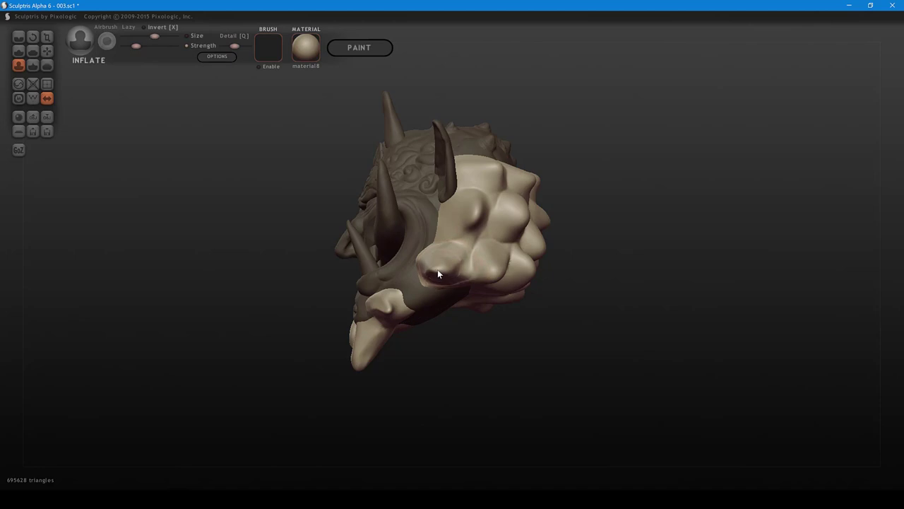
{"action": "left_click_drag", "start_coordinate": [476, 223], "coordinate": [474, 215]}
{"action": "right_click_drag", "start_coordinate": [465, 216], "coordinate": [535, 227]}
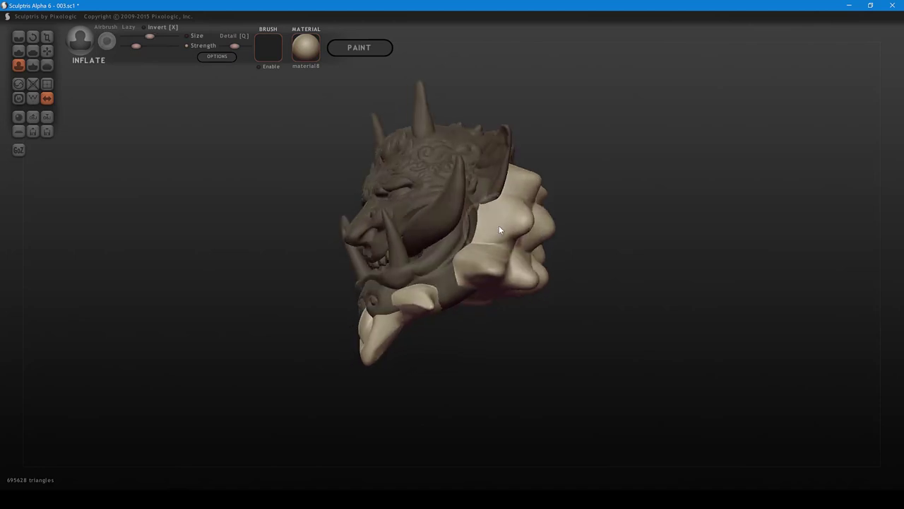
{"action": "scroll", "coordinate": [496, 217], "scroll_direction": "down", "scroll_amount": 2}
{"action": "left_click_drag", "start_coordinate": [496, 219], "coordinate": [493, 219]}
- Flatten the surface of the side spike behind the ear
{"action": "mouse_move", "coordinate": [497, 231]}
{"action": "right_mouse_down"}
{"action": "mouse_move", "coordinate": [512, 242]}
{"action": "mouse_move", "coordinate": [482, 252]}
{"action": "right_mouse_up"}
{"action": "key", "text": "5"}
{"action": "left_click_drag", "start_coordinate": [458, 242], "coordinate": [464, 255]}
{"action": "scroll", "coordinate": [458, 241], "scroll_direction": "up", "scroll_amount": 2}
{"action": "scroll", "coordinate": [479, 234], "scroll_direction": "down", "scroll_amount": 2}
{"action": "scroll", "coordinate": [481, 233], "scroll_direction": "down", "scroll_amount": 2}
- Adjust the brush size and nudge the lower side spikes upward with Grab from the front
{"action": "mouse_move", "coordinate": [464, 256]}
{"action": "right_mouse_down"}
{"action": "mouse_move", "coordinate": [609, 232]}
{"action": "mouse_move", "coordinate": [566, 282]}
{"action": "right_mouse_up"}
{"action": "right_click_drag", "start_coordinate": [516, 325], "coordinate": [533, 316]}
{"action": "key", "text": "g"}
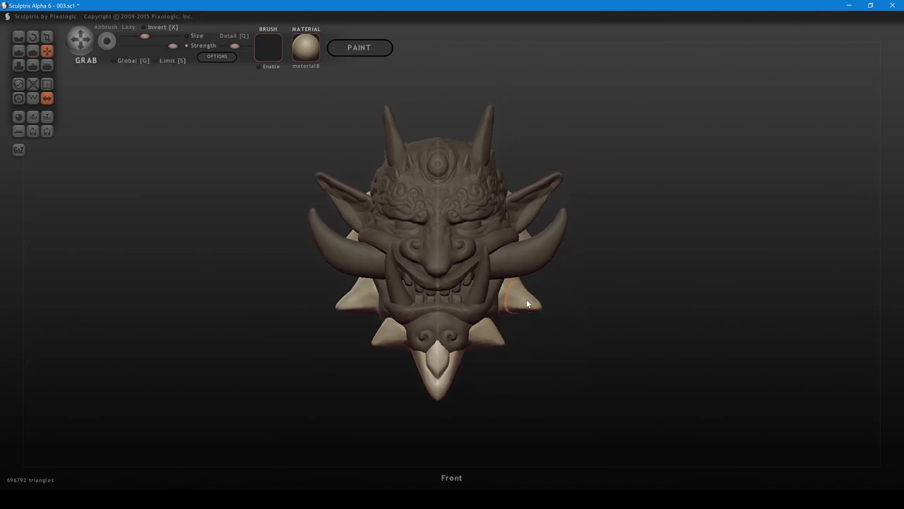
{"action": "key", "text": "space"}
{"action": "left_click", "coordinate": [555, 227]}
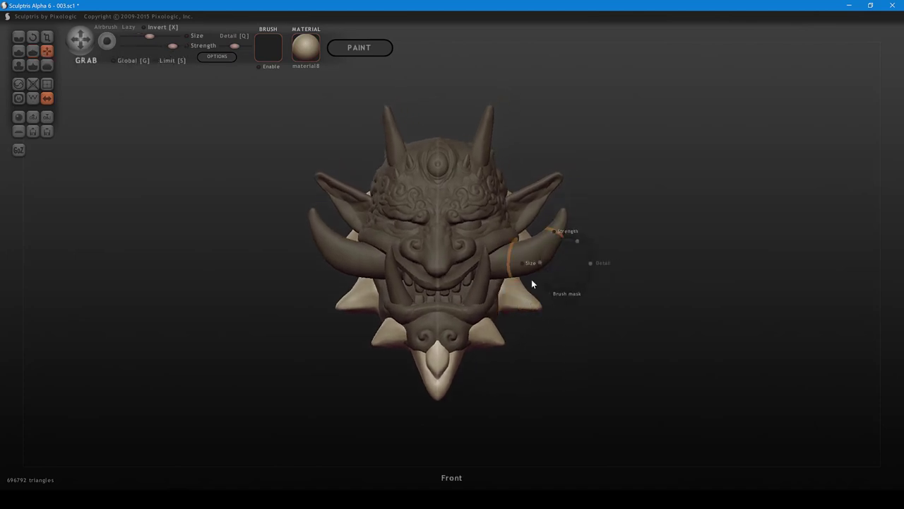
{"action": "left_click_drag", "start_coordinate": [524, 304], "coordinate": [522, 290]}
- Inflate the lower side spikes with a stronger brush and pinch their tips
{"action": "key", "text": "7"}
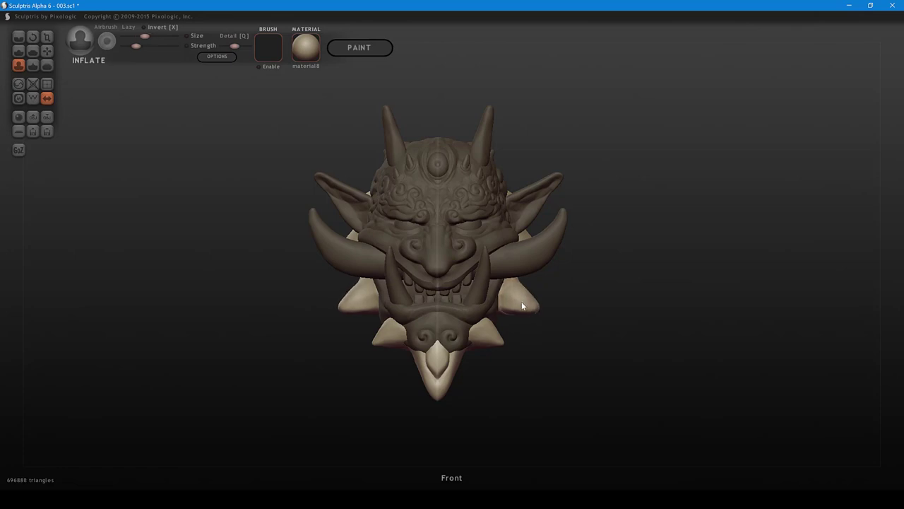
{"action": "key", "text": "space"}
{"action": "scroll", "coordinate": [530, 306], "scroll_direction": "up", "scroll_amount": 3}
{"action": "scroll", "coordinate": [521, 288], "scroll_direction": "up", "scroll_amount": 2, "text": "shift"}
{"action": "left_click_drag", "start_coordinate": [520, 288], "coordinate": [525, 290]}
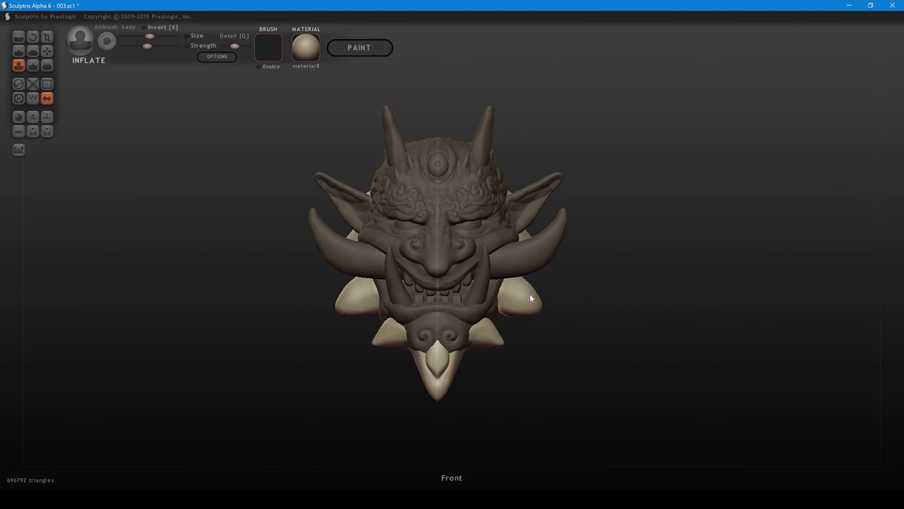
{"action": "mouse_move", "coordinate": [529, 293]}
{"action": "right_mouse_down"}
{"action": "mouse_move", "coordinate": [521, 313]}
{"action": "mouse_move", "coordinate": [533, 302]}
{"action": "right_mouse_up"}
{"action": "key", "text": "8"}
{"action": "scroll", "coordinate": [528, 303], "scroll_direction": "up", "scroll_amount": 2, "text": "shift"}
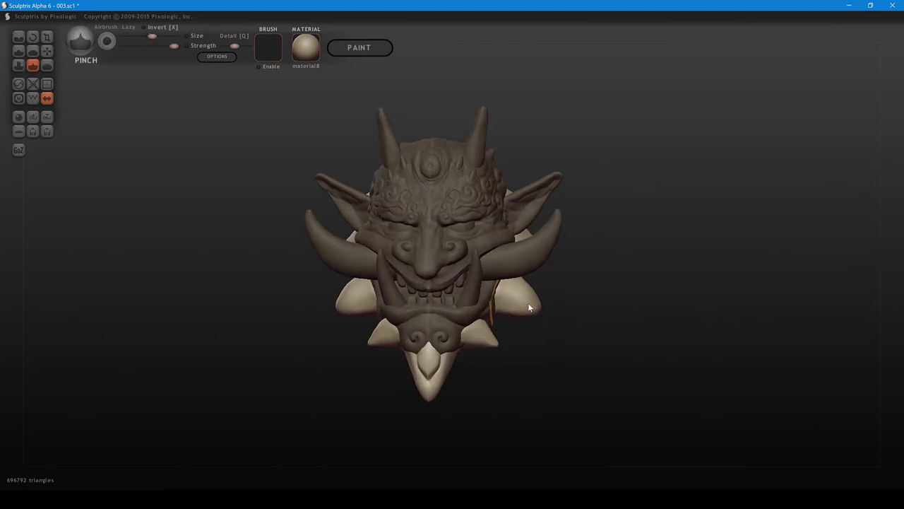
{"action": "left_click_drag", "start_coordinate": [528, 303], "coordinate": [534, 306]}
- Reshape the lower side spikes with Grab and pull them in toward the jaw
{"action": "mouse_move", "coordinate": [534, 306]}
{"action": "right_mouse_down"}
{"action": "mouse_move", "coordinate": [557, 303]}
{"action": "mouse_move", "coordinate": [525, 304]}
{"action": "right_mouse_up"}
{"action": "key", "text": "6"}
{"action": "scroll", "coordinate": [514, 304], "scroll_direction": "down", "scroll_amount": 2, "text": "shift"}
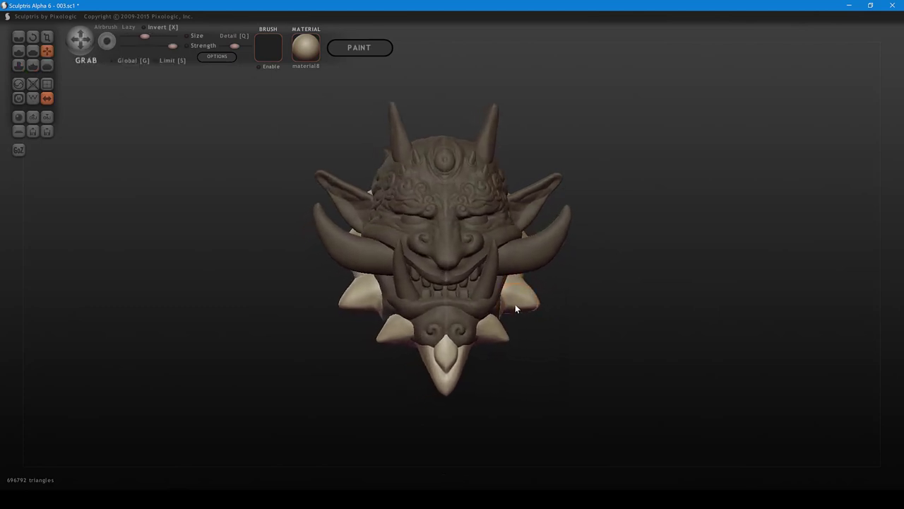
{"action": "left_click_drag", "start_coordinate": [505, 304], "coordinate": [531, 295]}
{"action": "right_click_drag", "start_coordinate": [546, 293], "coordinate": [539, 316], "text": "shift"}
{"action": "middle_click_drag", "start_coordinate": [567, 293], "coordinate": [535, 313]}
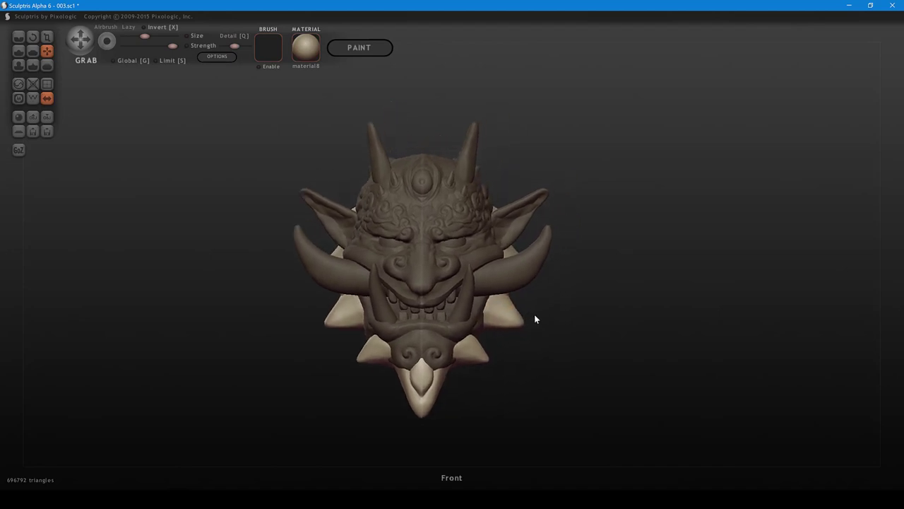
{"action": "left_click_drag", "start_coordinate": [516, 320], "coordinate": [507, 318]}
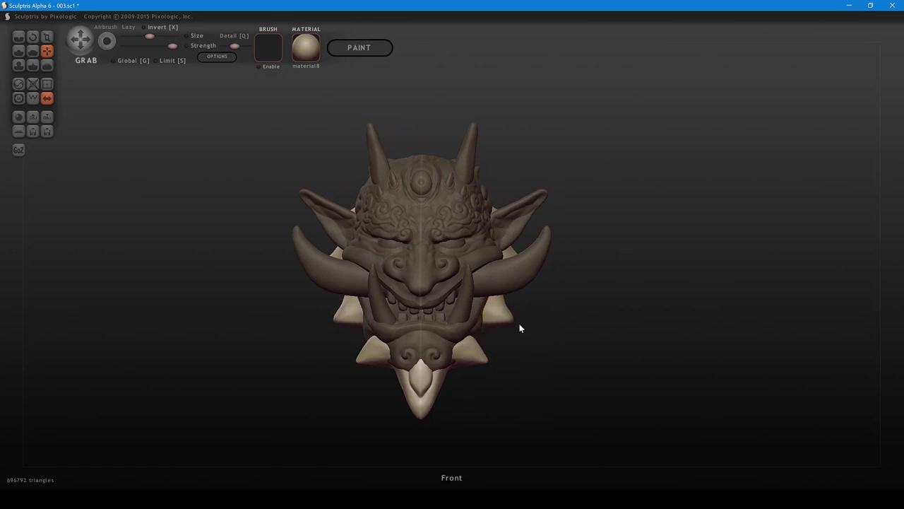
{"action": "key", "text": "f"}
{"action": "left_click_drag", "start_coordinate": [577, 291], "coordinate": [556, 318], "text": "alt"}
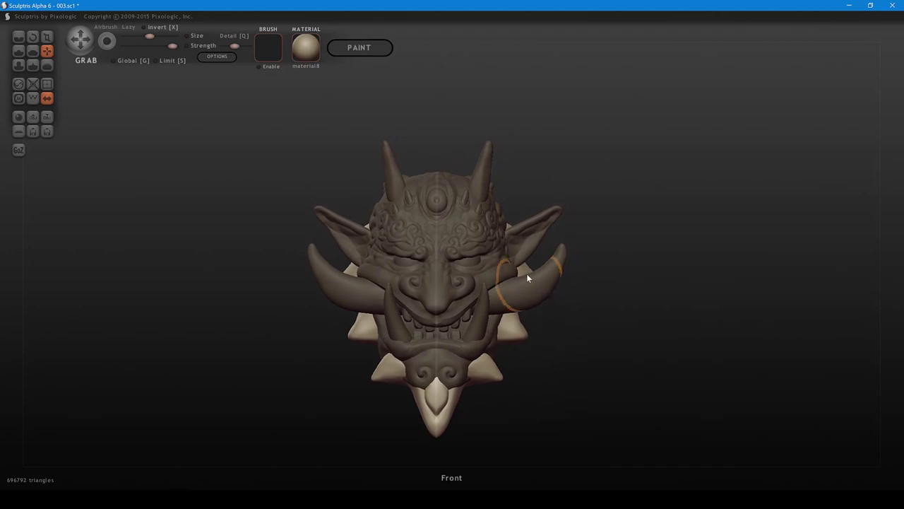
- Pull the side spikes behind the large tusks downward with Grab and adjust their tips
{"action": "scroll", "coordinate": [527, 272], "scroll_direction": "down", "scroll_amount": 2, "text": "shift"}
{"action": "left_click_drag", "start_coordinate": [527, 271], "coordinate": [532, 285]}
{"action": "key", "text": "h"}
{"action": "scroll", "coordinate": [537, 283], "scroll_direction": "up", "scroll_amount": 2, "text": "shift"}
{"action": "right_click_drag", "start_coordinate": [534, 285], "coordinate": [455, 345]}
{"action": "scroll", "coordinate": [458, 332], "scroll_direction": "down", "scroll_amount": 2, "text": "shift"}
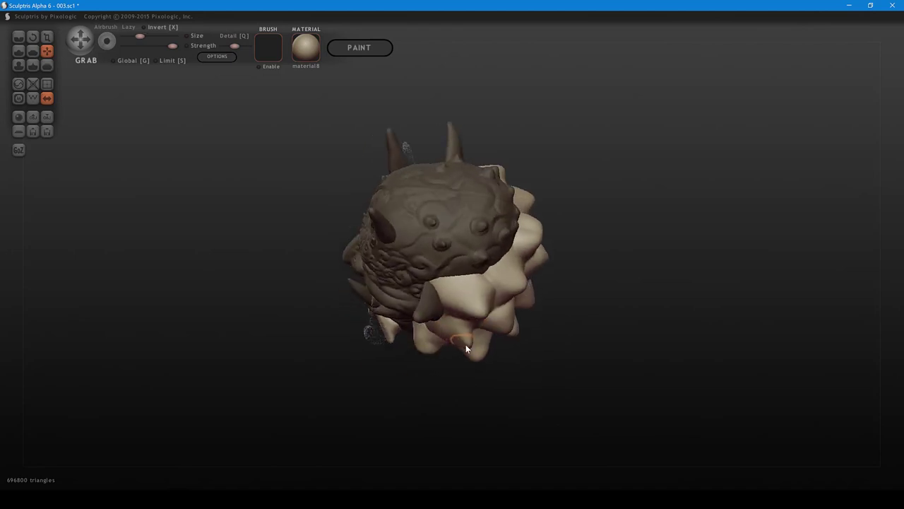
{"action": "left_click_drag", "start_coordinate": [467, 345], "coordinate": [577, 282]}
{"action": "key", "text": "h"}
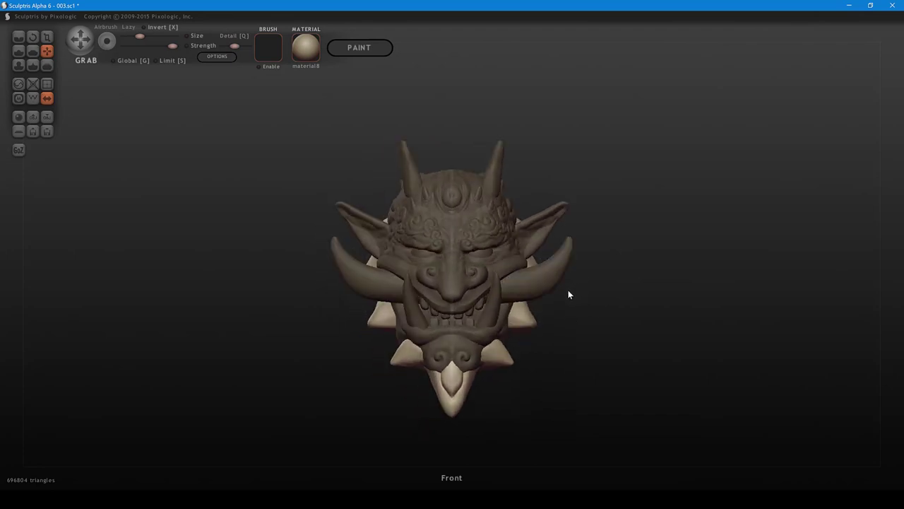
- Refine the silhouette of the side spikes between the ears and tusks with a small Grab brush
{"action": "scroll", "coordinate": [533, 264], "scroll_direction": "up", "scroll_amount": 2, "text": "shift"}
{"action": "left_click_drag", "start_coordinate": [534, 263], "coordinate": [527, 263]}
{"action": "left_click", "coordinate": [524, 264]}
{"action": "scroll", "coordinate": [524, 264], "scroll_direction": "down", "scroll_amount": 2, "text": "shift"}
{"action": "left_click_drag", "start_coordinate": [563, 287], "coordinate": [533, 246]}
{"action": "right_click_drag", "start_coordinate": [533, 248], "coordinate": [509, 287]}
{"action": "left_click_drag", "start_coordinate": [509, 287], "coordinate": [509, 290]}
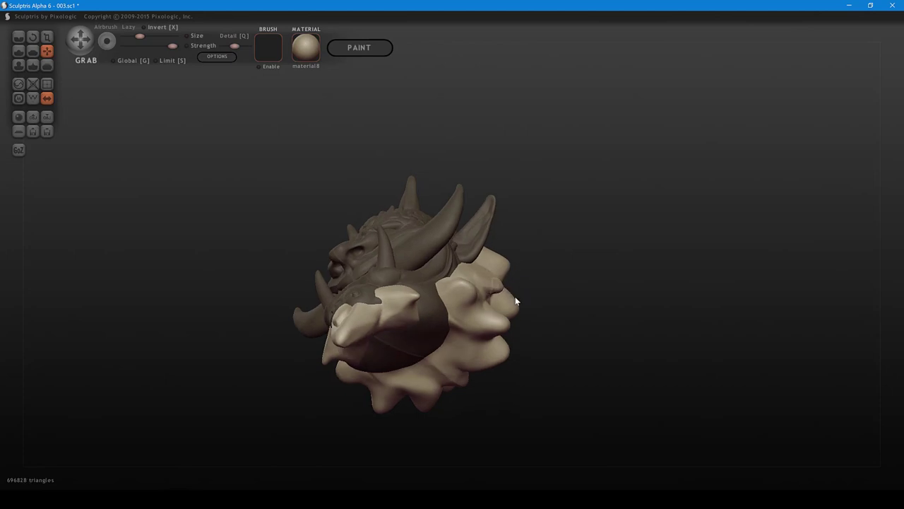
{"action": "right_click_drag", "start_coordinate": [516, 302], "coordinate": [491, 280]}
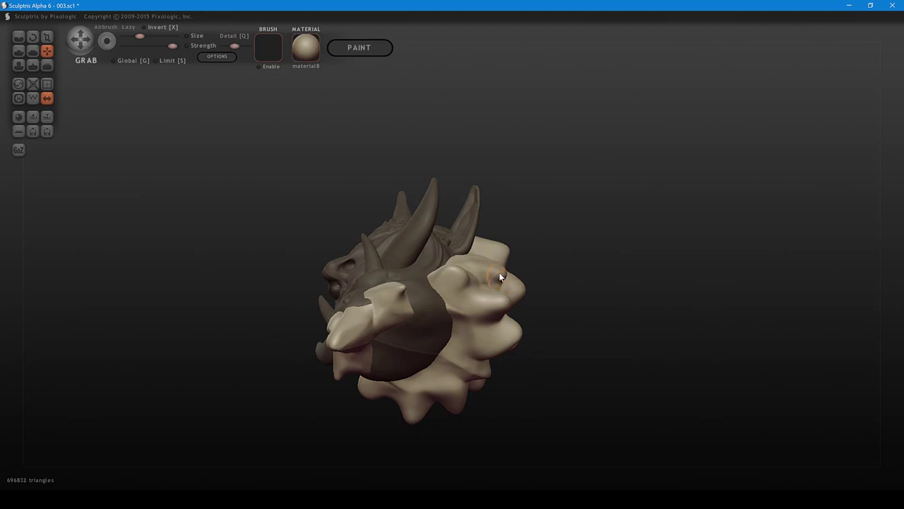
{"action": "left_click_drag", "start_coordinate": [499, 272], "coordinate": [504, 273]}
- Switch editing from the mane to the face mesh and adjust the skin at the eye's outer corner with Grab
{"action": "right_click_drag", "start_coordinate": [523, 288], "coordinate": [592, 358], "text": "shift"}
{"action": "mouse_move", "coordinate": [567, 321]}
{"action": "right_mouse_down", "text": "alt"}
{"action": "mouse_move", "coordinate": [564, 302]}
{"action": "mouse_move", "coordinate": [554, 312]}
{"action": "right_mouse_up", "text": "alt"}
{"action": "left_click_drag", "start_coordinate": [587, 296], "coordinate": [606, 319], "text": "ctrl"}
{"action": "right_click_drag", "start_coordinate": [601, 290], "coordinate": [613, 311], "text": "ctrl"}
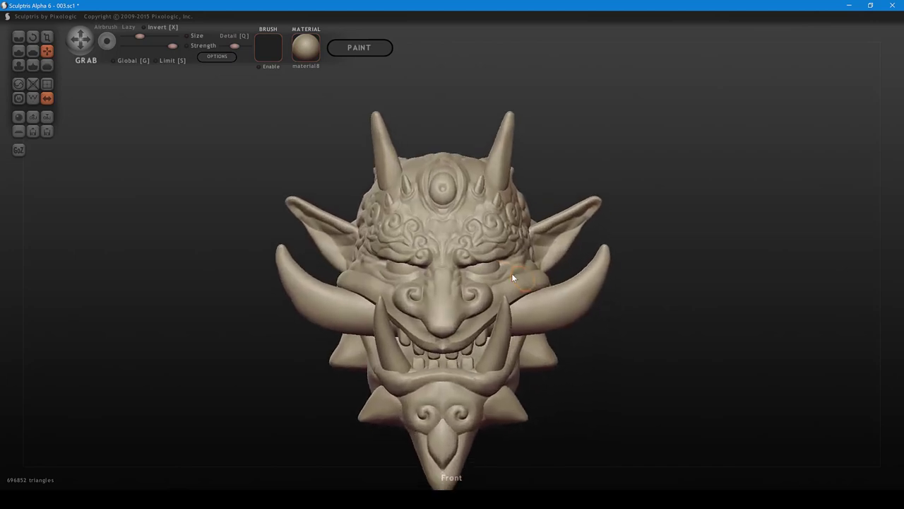
{"action": "left_click", "coordinate": [632, 272], "text": "ctrl"}
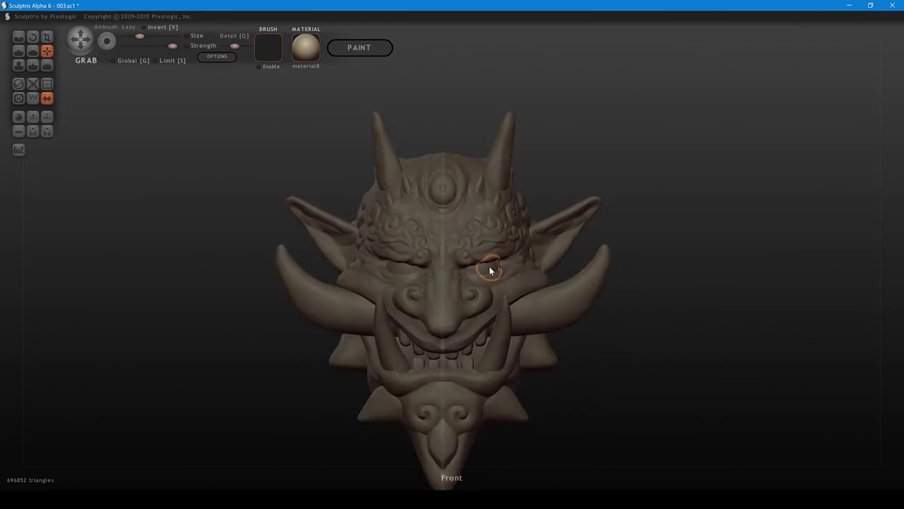
{"action": "left_click", "coordinate": [489, 266], "text": "ctrl"}
{"action": "left_click_drag", "start_coordinate": [647, 285], "coordinate": [599, 274]}
{"action": "scroll", "coordinate": [555, 291], "scroll_direction": "up", "scroll_amount": 3}
{"action": "left_click", "coordinate": [493, 293]}
{"action": "scroll", "coordinate": [473, 292], "scroll_direction": "down", "scroll_amount": 1, "text": "shift"}
{"action": "left_click_drag", "start_coordinate": [473, 292], "coordinate": [476, 289]}
{"action": "mouse_move", "coordinate": [475, 289]}
{"action": "right_mouse_down"}
{"action": "mouse_move", "coordinate": [547, 285]}
{"action": "mouse_move", "coordinate": [481, 292]}
{"action": "right_mouse_up"}
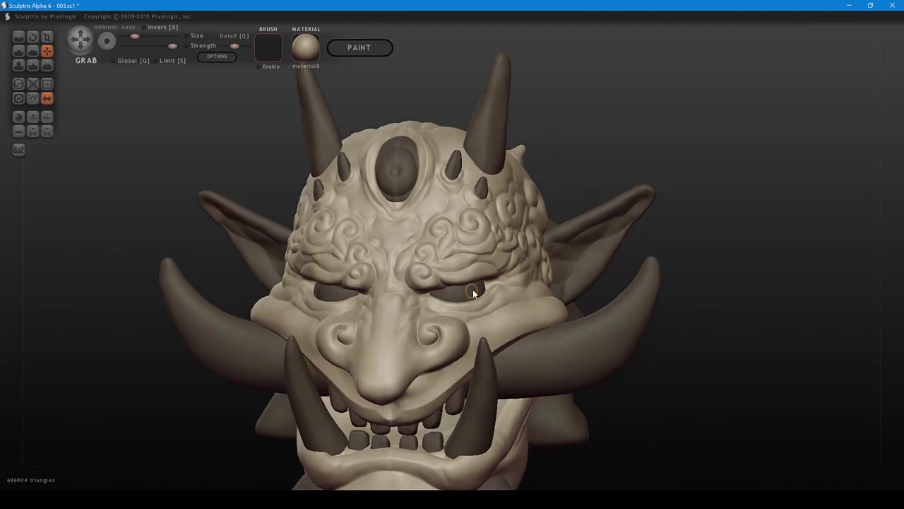
- Delete the separate eyeballs under the brows and reselect the face mesh
{"action": "left_click", "coordinate": [474, 290]}
{"action": "key", "text": "Delete"}
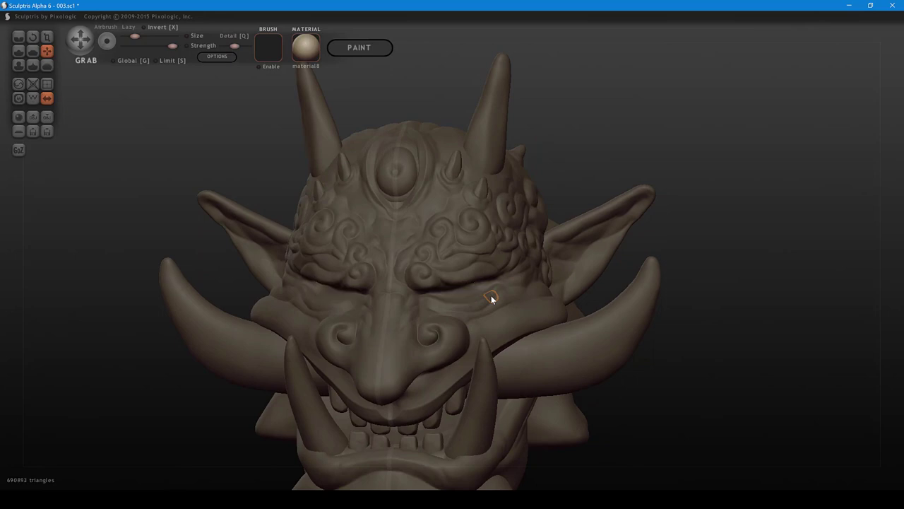
{"action": "left_click_drag", "start_coordinate": [681, 279], "coordinate": [698, 279]}
{"action": "left_click", "coordinate": [471, 301]}
{"action": "right_click_drag", "start_coordinate": [473, 302], "coordinate": [465, 287]}
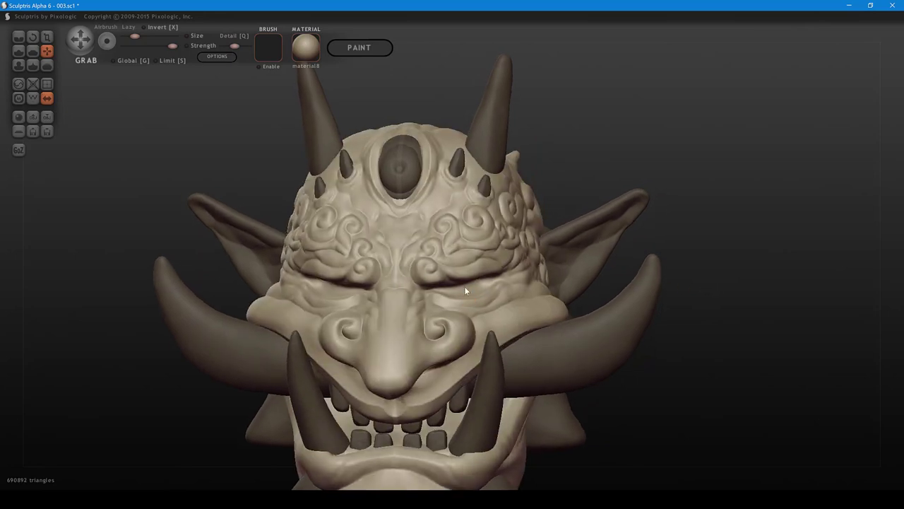
- Sculpt eye bulges directly into the face beneath the brows with Draw at reduced strength
{"action": "key", "text": "4"}
{"action": "key", "text": "d"}
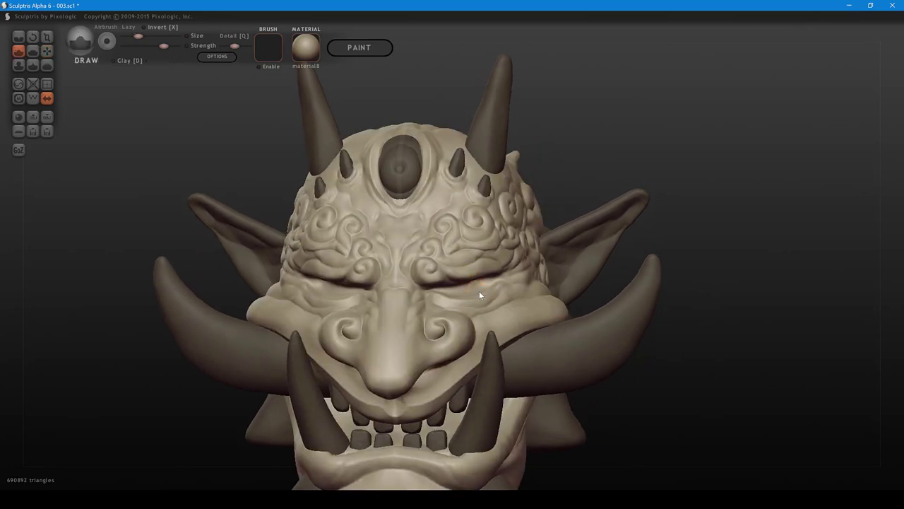
{"action": "left_click_drag", "start_coordinate": [465, 289], "coordinate": [467, 288]}
{"action": "right_click_drag", "start_coordinate": [468, 290], "coordinate": [461, 301]}
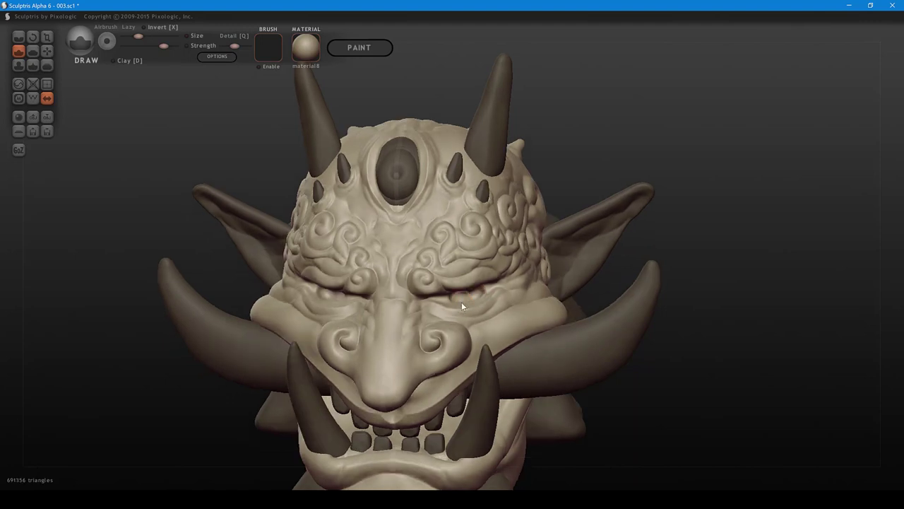
{"action": "key", "text": "ctrl+z"}
{"action": "key", "text": "space"}
{"action": "left_click_drag", "start_coordinate": [452, 328], "coordinate": [450, 330]}
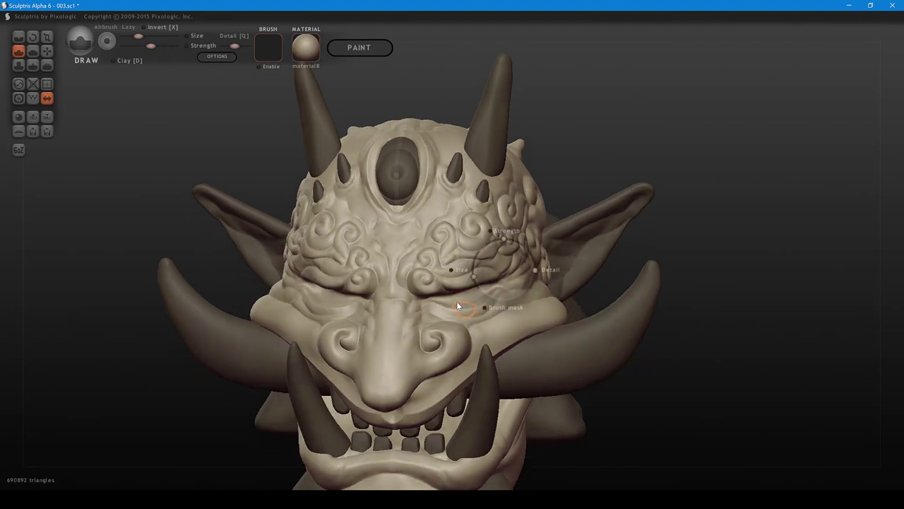
{"action": "mouse_move", "coordinate": [454, 299]}
{"action": "left_mouse_down"}
{"action": "mouse_move", "coordinate": [474, 294]}
{"action": "mouse_move", "coordinate": [445, 299]}
{"action": "mouse_move", "coordinate": [473, 297]}
{"action": "left_mouse_up"}
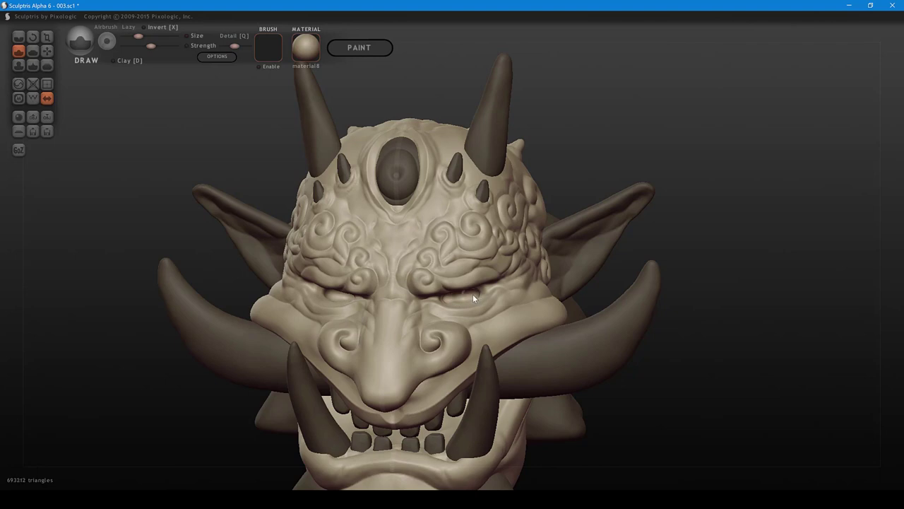
- Crease the eyelid lines around the new eye bulges with a smaller, weaker brush
{"action": "mouse_move", "coordinate": [473, 297]}
{"action": "middle_mouse_down"}
{"action": "mouse_move", "coordinate": [507, 298]}
{"action": "mouse_move", "coordinate": [496, 295]}
{"action": "mouse_move", "coordinate": [492, 319]}
{"action": "middle_mouse_up"}
{"action": "key", "text": "c"}
{"action": "key", "text": "["}
{"action": "scroll", "coordinate": [496, 294], "scroll_direction": "up", "scroll_amount": 2}
{"action": "mouse_move", "coordinate": [496, 302]}
{"action": "left_mouse_down"}
{"action": "mouse_move", "coordinate": [473, 327]}
{"action": "mouse_move", "coordinate": [451, 330]}
{"action": "left_mouse_up"}
{"action": "key", "text": "ctrl+z"}
{"action": "key", "text": "space"}
{"action": "left_click_drag", "start_coordinate": [493, 305], "coordinate": [473, 311]}
{"action": "middle_click_drag", "start_coordinate": [483, 319], "coordinate": [484, 329]}
{"action": "left_click_drag", "start_coordinate": [469, 329], "coordinate": [439, 325]}
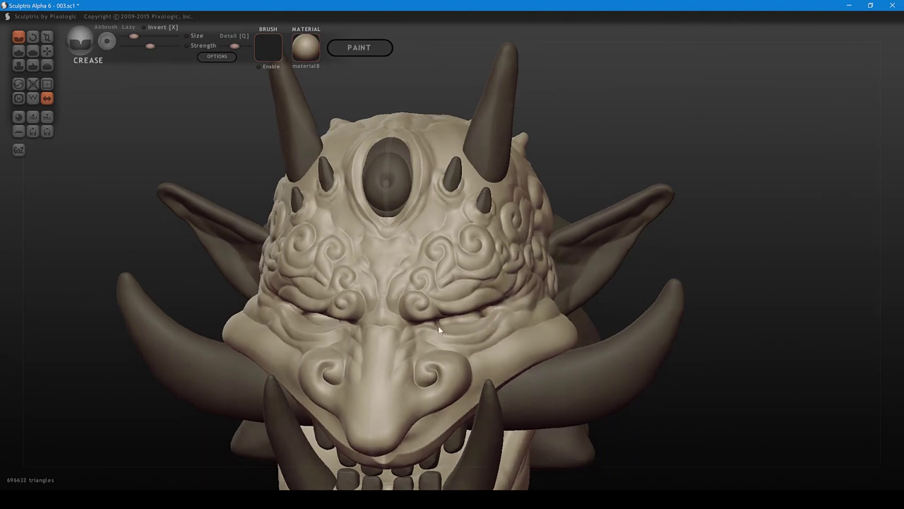
- Make all parts of the head active and examine the whole sculpt from the front
{"action": "mouse_move", "coordinate": [488, 327]}
{"action": "middle_mouse_down"}
{"action": "mouse_move", "coordinate": [467, 342]}
{"action": "mouse_move", "coordinate": [483, 346]}
{"action": "mouse_move", "coordinate": [508, 294]}
{"action": "middle_mouse_up"}
{"action": "scroll", "coordinate": [486, 330], "scroll_direction": "down", "scroll_amount": 6}
{"action": "scroll", "coordinate": [530, 318], "scroll_direction": "down", "scroll_amount": 1}
{"action": "scroll", "coordinate": [531, 318], "scroll_direction": "down", "scroll_amount": 2}
{"action": "left_click_drag", "start_coordinate": [593, 287], "coordinate": [685, 311], "text": "ctrl"}
{"action": "scroll", "coordinate": [690, 308], "scroll_direction": "up", "scroll_amount": 2}
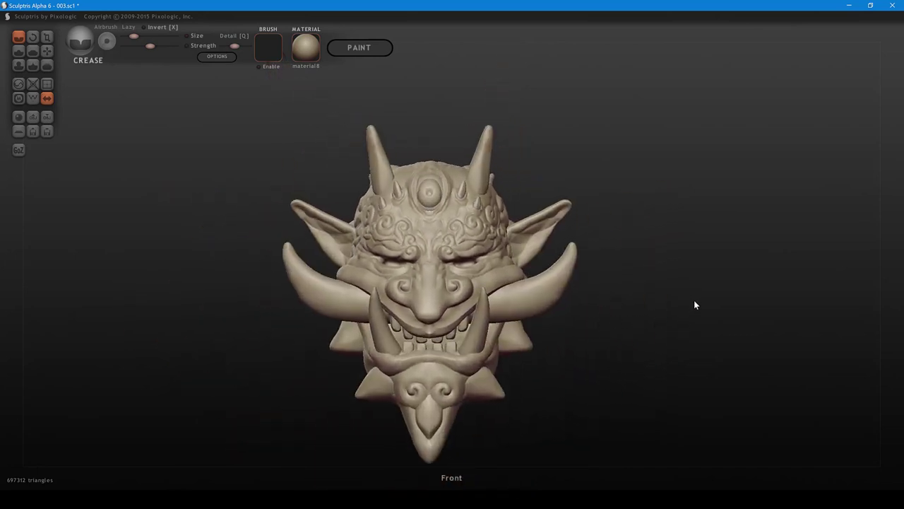
{"action": "middle_click_drag", "start_coordinate": [688, 318], "coordinate": [716, 283], "text": "alt"}
{"action": "scroll", "coordinate": [715, 284], "scroll_direction": "up", "scroll_amount": 3}
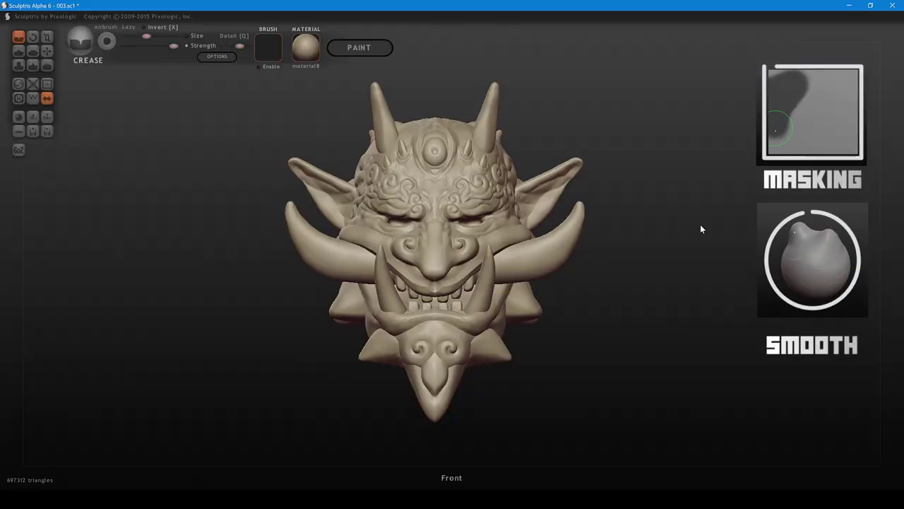
- Make only the face and skull mesh active and lower the Crease brush's strength
{"action": "mouse_move", "coordinate": [729, 234]}
{"action": "left_mouse_down"}
{"action": "mouse_move", "coordinate": [645, 217]}
{"action": "mouse_move", "coordinate": [612, 233]}
{"action": "mouse_move", "coordinate": [626, 275]}
{"action": "mouse_move", "coordinate": [692, 264]}
{"action": "mouse_move", "coordinate": [722, 244]}
{"action": "left_mouse_up"}
{"action": "left_click", "coordinate": [697, 239], "text": "ctrl"}
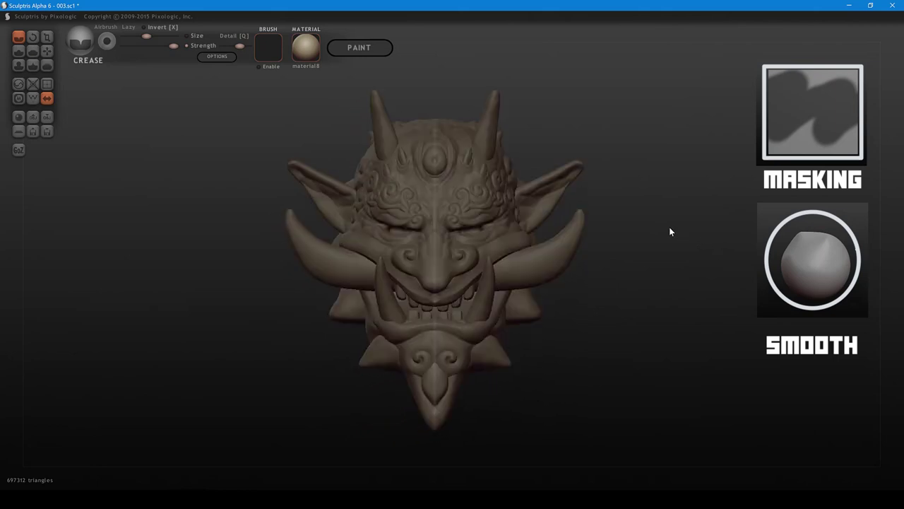
{"action": "left_click", "coordinate": [507, 210], "text": "ctrl"}
{"action": "mouse_move", "coordinate": [625, 124]}
{"action": "left_mouse_down"}
{"action": "mouse_move", "coordinate": [628, 147]}
{"action": "mouse_move", "coordinate": [592, 174]}
{"action": "mouse_move", "coordinate": [569, 219]}
{"action": "left_mouse_up"}
{"action": "key", "text": "space"}
{"action": "left_click_drag", "start_coordinate": [541, 191], "coordinate": [527, 214]}
{"action": "key", "text": "space"}
{"action": "left_click_drag", "start_coordinate": [508, 260], "coordinate": [472, 260]}
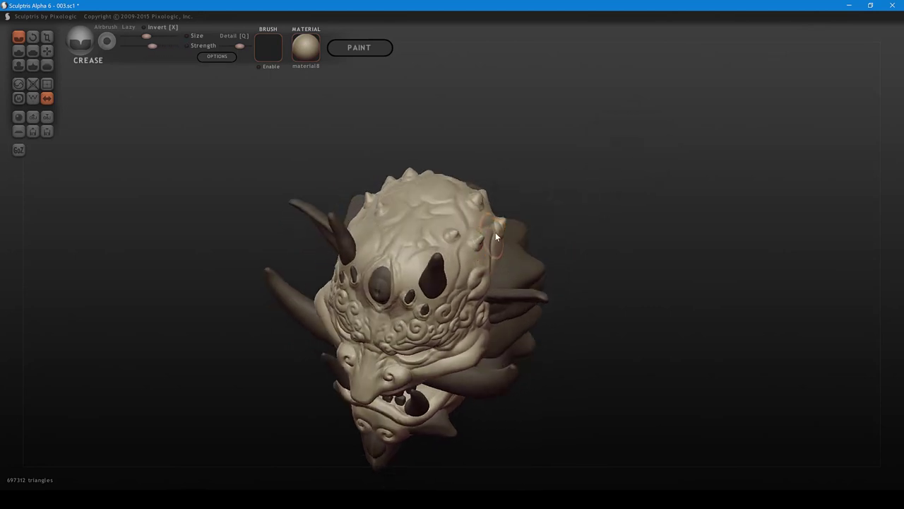
- Reshape the rear side of the skull around the small bumps with the Grab brush
{"action": "left_click_drag", "start_coordinate": [494, 228], "coordinate": [494, 225], "text": "shift"}
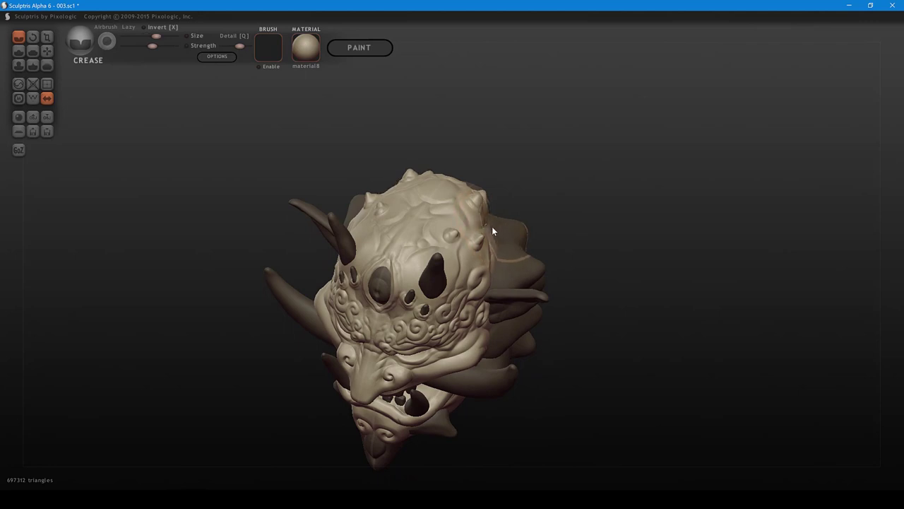
{"action": "key", "text": "ctrl+z"}
{"action": "key", "text": "g"}
{"action": "scroll", "coordinate": [491, 226], "scroll_direction": "up", "scroll_amount": 4, "text": "shift"}
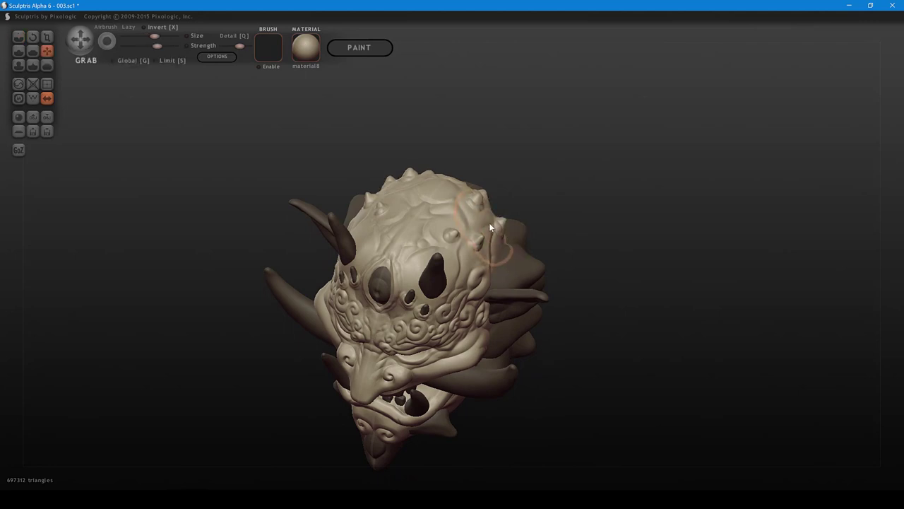
{"action": "left_click_drag", "start_coordinate": [490, 223], "coordinate": [497, 222]}
{"action": "mouse_move", "coordinate": [586, 210]}
{"action": "left_mouse_down"}
{"action": "mouse_move", "coordinate": [609, 185]}
{"action": "mouse_move", "coordinate": [565, 218]}
{"action": "left_mouse_up"}
{"action": "scroll", "coordinate": [432, 306], "scroll_direction": "down", "scroll_amount": 2, "text": "shift"}
{"action": "left_click_drag", "start_coordinate": [432, 305], "coordinate": [439, 289]}
{"action": "left_click_drag", "start_coordinate": [564, 203], "coordinate": [520, 141]}
- Adjust the forehead surface around the small horns and the temple outline with small Grab strokes on the face mesh
{"action": "left_click", "coordinate": [359, 238]}
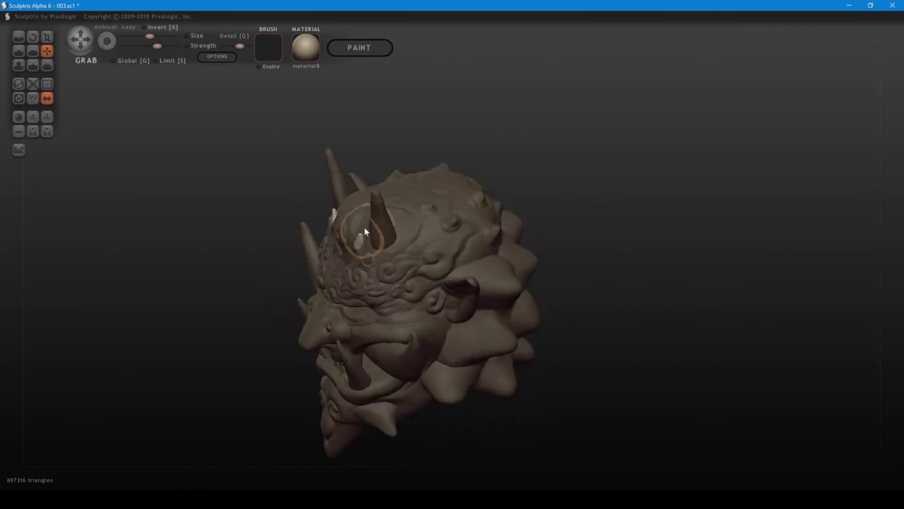
{"action": "left_click", "coordinate": [365, 230]}
{"action": "left_click_drag", "start_coordinate": [522, 146], "coordinate": [448, 176]}
{"action": "left_click_drag", "start_coordinate": [374, 225], "coordinate": [363, 217]}
{"action": "left_click_drag", "start_coordinate": [473, 146], "coordinate": [506, 201]}
{"action": "left_click_drag", "start_coordinate": [375, 241], "coordinate": [358, 240]}
{"action": "left_click_drag", "start_coordinate": [506, 209], "coordinate": [597, 112]}
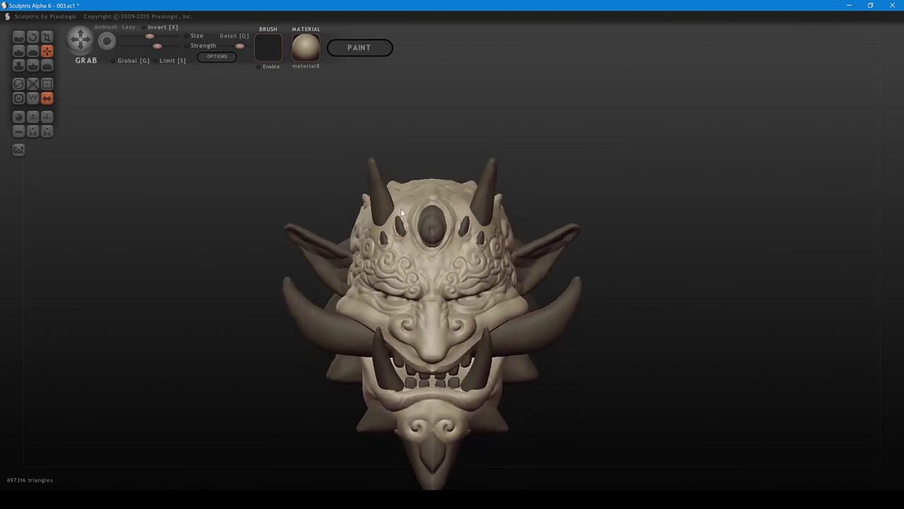
{"action": "scroll", "coordinate": [355, 234], "scroll_direction": "down", "scroll_amount": 1, "text": "shift"}
{"action": "left_click_drag", "start_coordinate": [355, 234], "coordinate": [356, 235]}
- Examine the skull's shape from the side, from above and from the front
{"action": "left_click_drag", "start_coordinate": [613, 153], "coordinate": [433, 187]}
{"action": "scroll", "coordinate": [467, 196], "scroll_direction": "up", "scroll_amount": 5, "text": "shift"}
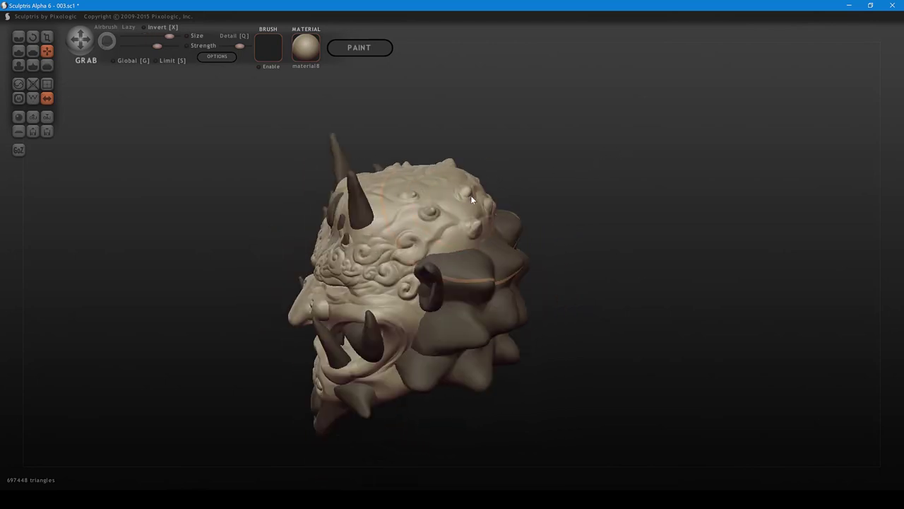
{"action": "mouse_move", "coordinate": [518, 169]}
{"action": "left_mouse_down"}
{"action": "mouse_move", "coordinate": [509, 154]}
{"action": "mouse_move", "coordinate": [499, 157]}
{"action": "mouse_move", "coordinate": [532, 156]}
{"action": "mouse_move", "coordinate": [515, 158]}
{"action": "left_mouse_up"}
{"action": "scroll", "coordinate": [485, 195], "scroll_direction": "down", "scroll_amount": 1, "text": "shift"}
{"action": "mouse_move", "coordinate": [424, 187]}
{"action": "right_mouse_down"}
{"action": "mouse_move", "coordinate": [569, 130]}
{"action": "mouse_move", "coordinate": [684, 123]}
{"action": "right_mouse_up"}
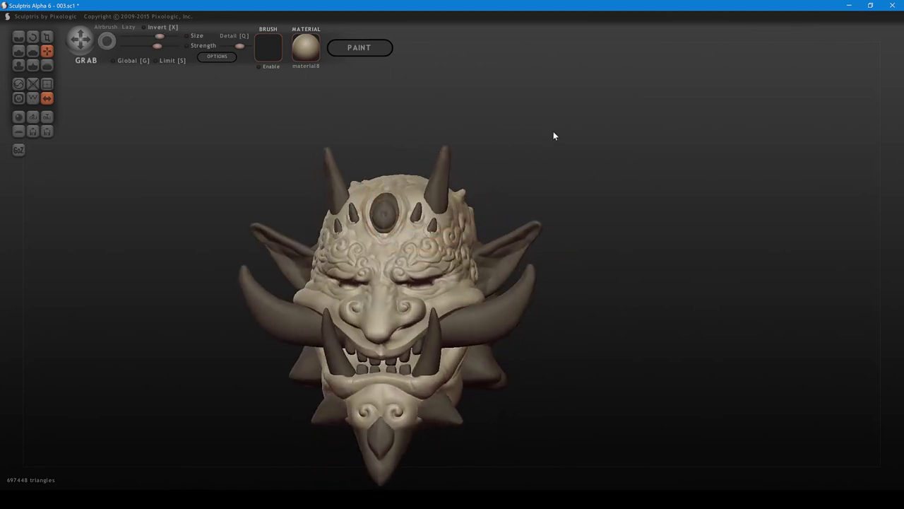
{"action": "right_click_drag", "start_coordinate": [553, 133], "coordinate": [368, 263]}
{"action": "scroll", "coordinate": [363, 258], "scroll_direction": "down", "scroll_amount": 2, "text": "shift"}
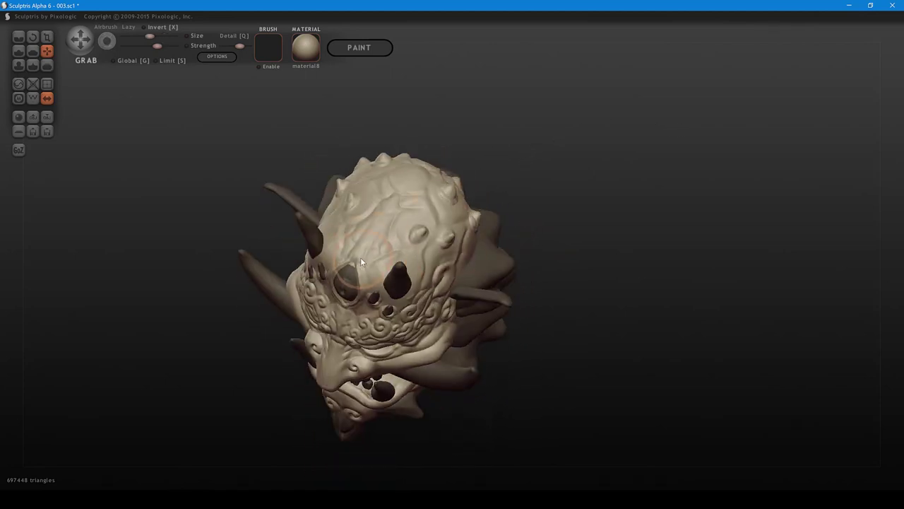
{"action": "left_click_drag", "start_coordinate": [567, 187], "coordinate": [623, 134]}
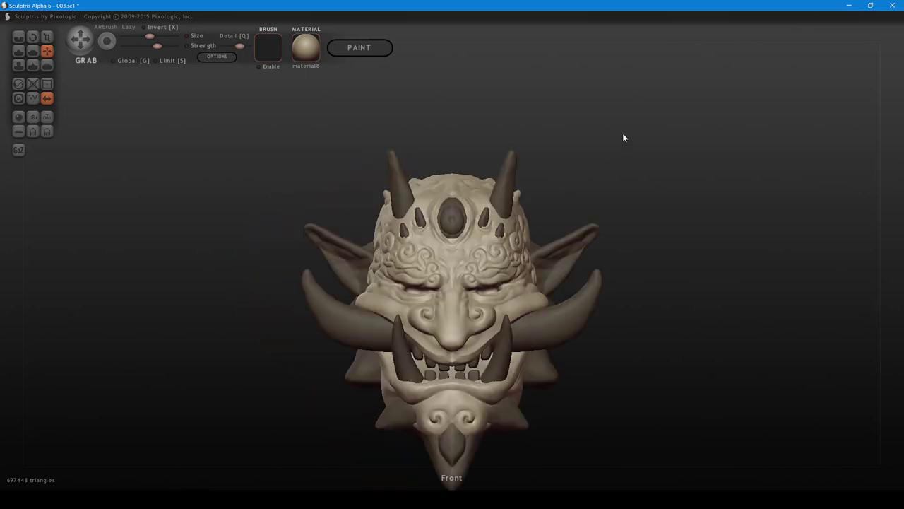
- Make the mane mesh active and enlarge the Grab brush over its side spikes
{"action": "mouse_move", "coordinate": [552, 220]}
{"action": "left_mouse_down", "text": "alt"}
{"action": "mouse_move", "coordinate": [539, 193]}
{"action": "mouse_move", "coordinate": [569, 184]}
{"action": "mouse_move", "coordinate": [566, 170]}
{"action": "left_mouse_up", "text": "alt"}
{"action": "mouse_move", "coordinate": [519, 199]}
{"action": "right_mouse_down"}
{"action": "mouse_move", "coordinate": [580, 163]}
{"action": "mouse_move", "coordinate": [497, 191]}
{"action": "mouse_move", "coordinate": [507, 169]}
{"action": "right_mouse_up"}
{"action": "scroll", "coordinate": [513, 214], "scroll_direction": "up", "scroll_amount": 3, "text": "shift"}
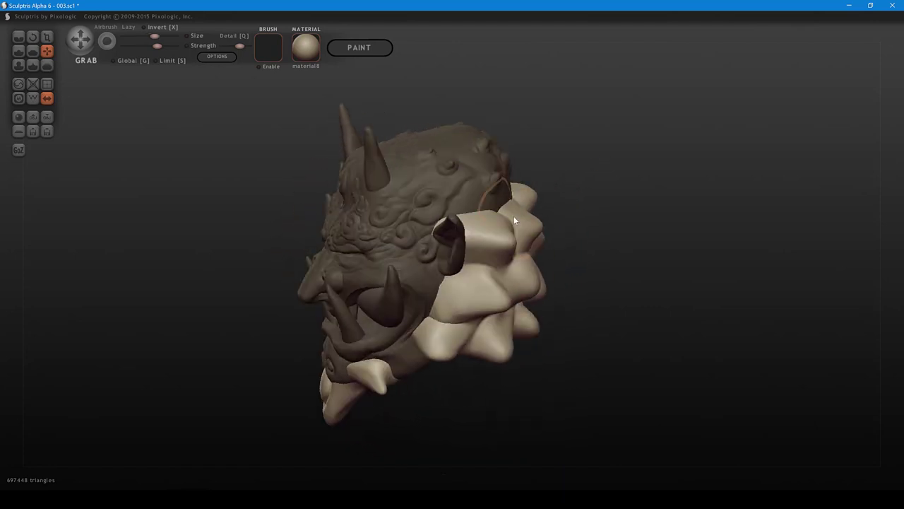
- Pull the hair mass behind the ears into shape with the Grab tool, from the side and the front
{"action": "left_click_drag", "start_coordinate": [512, 215], "coordinate": [515, 204]}
{"action": "left_click_drag", "start_coordinate": [571, 185], "coordinate": [684, 156]}
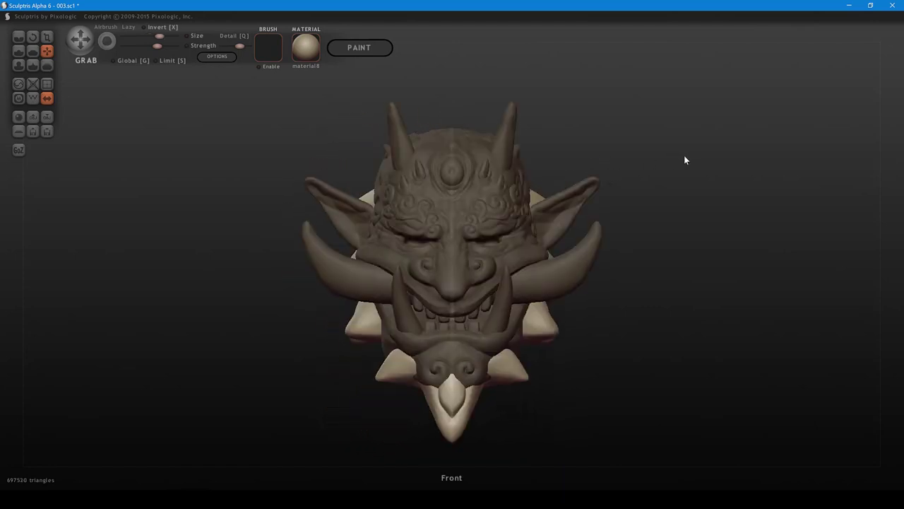
{"action": "scroll", "coordinate": [538, 197], "scroll_direction": "down", "scroll_amount": 3, "text": "shift"}
{"action": "mouse_move", "coordinate": [537, 196]}
{"action": "left_mouse_down"}
{"action": "mouse_move", "coordinate": [540, 180]}
{"action": "mouse_move", "coordinate": [539, 205]}
{"action": "mouse_move", "coordinate": [526, 214]}
{"action": "mouse_move", "coordinate": [659, 123]}
{"action": "left_mouse_up"}
{"action": "left_click_drag", "start_coordinate": [633, 177], "coordinate": [639, 139], "text": "alt"}
- Select the ears and scale them down as a whole with the global Scale option
{"action": "left_click", "coordinate": [563, 153]}
{"action": "key", "text": "t"}
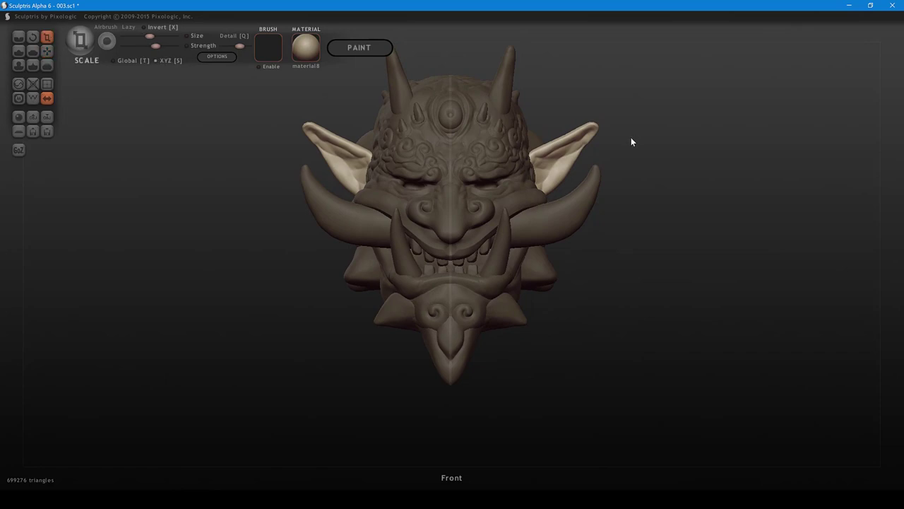
{"action": "key", "text": "t"}
{"action": "left_click_drag", "start_coordinate": [536, 182], "coordinate": [509, 215]}
- Rotate the whole ears slightly so their tips sit lower
{"action": "key", "text": "r"}
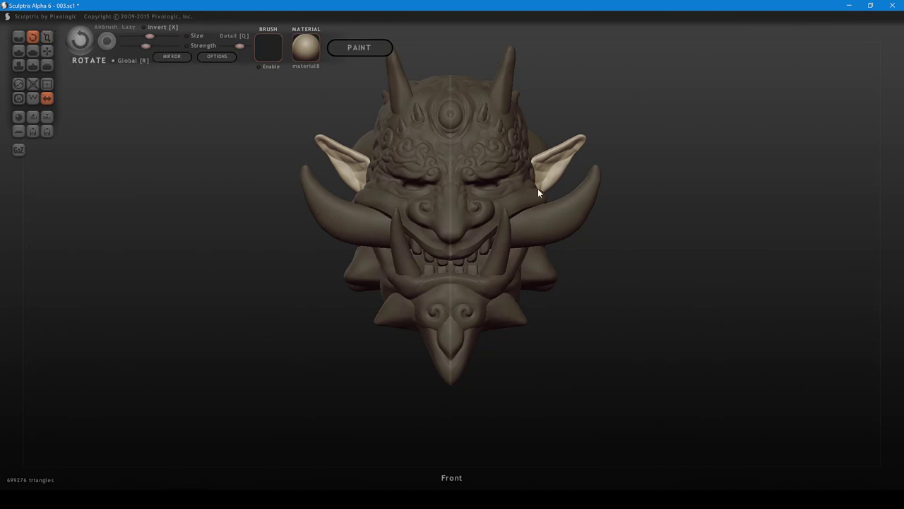
{"action": "mouse_move", "coordinate": [555, 173]}
{"action": "left_mouse_down"}
{"action": "mouse_move", "coordinate": [563, 158]}
{"action": "mouse_move", "coordinate": [559, 172]}
{"action": "mouse_move", "coordinate": [544, 163]}
{"action": "mouse_move", "coordinate": [569, 159]}
{"action": "mouse_move", "coordinate": [556, 169]}
{"action": "left_mouse_up"}
{"action": "key", "text": "g"}
{"action": "key", "text": "r"}
{"action": "key", "text": "g"}
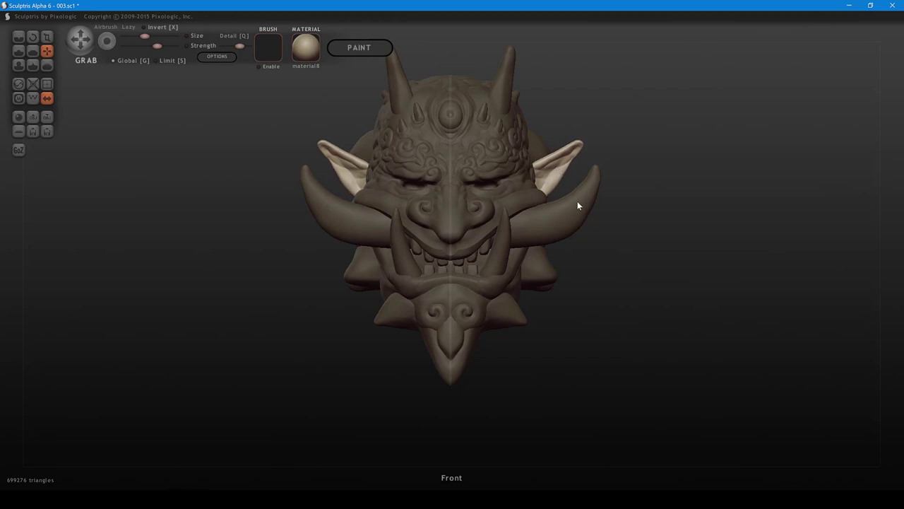
- Select the large side tusks and pull them slightly downward and inward using Grab with Global off
{"action": "left_click", "coordinate": [578, 202]}
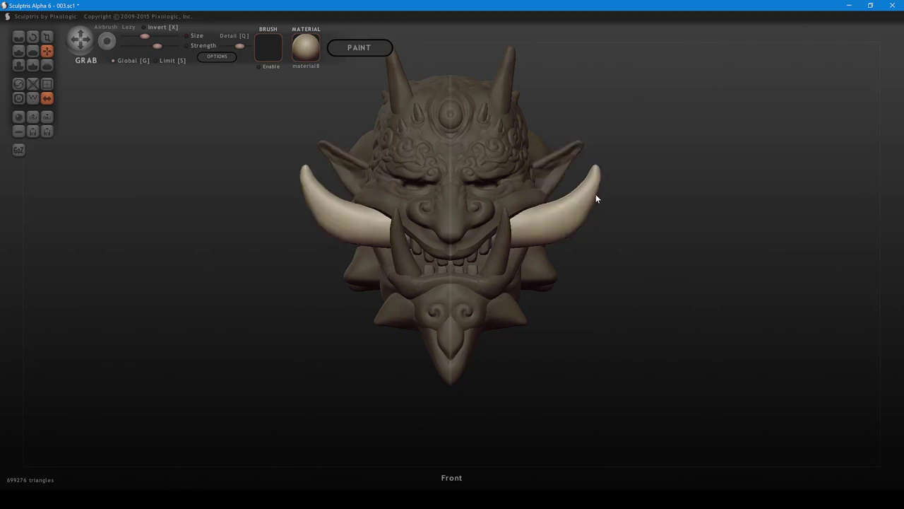
{"action": "scroll", "coordinate": [595, 193], "scroll_direction": "up", "scroll_amount": 4, "text": "shift"}
{"action": "key", "text": "g"}
{"action": "mouse_move", "coordinate": [580, 211]}
{"action": "left_mouse_down"}
{"action": "mouse_move", "coordinate": [564, 228]}
{"action": "mouse_move", "coordinate": [583, 199]}
{"action": "mouse_move", "coordinate": [549, 232]}
{"action": "left_mouse_up"}
{"action": "scroll", "coordinate": [580, 208], "scroll_direction": "down", "scroll_amount": 3, "text": "shift"}
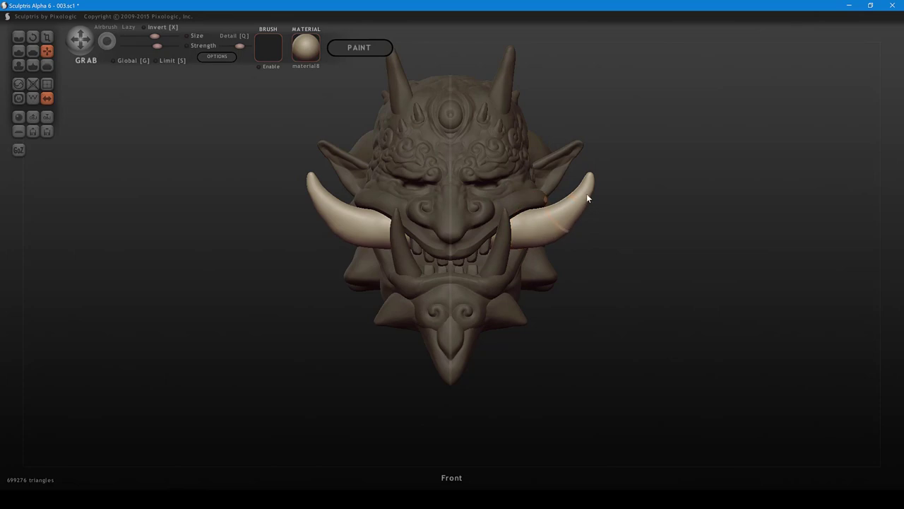
- Flatten the side tusks' curve and refine their shape with Grab at varying brush sizes, ending on the Pinch tool
{"action": "mouse_move", "coordinate": [586, 194]}
{"action": "left_mouse_down"}
{"action": "mouse_move", "coordinate": [584, 216]}
{"action": "mouse_move", "coordinate": [599, 192]}
{"action": "left_mouse_up"}
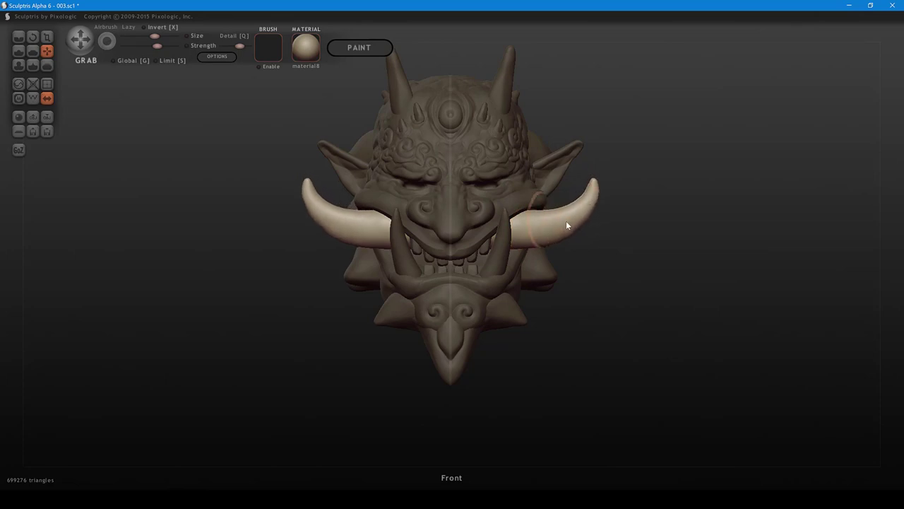
{"action": "mouse_move", "coordinate": [566, 222]}
{"action": "left_mouse_down"}
{"action": "mouse_move", "coordinate": [589, 192]}
{"action": "mouse_move", "coordinate": [590, 201]}
{"action": "mouse_move", "coordinate": [552, 208]}
{"action": "mouse_move", "coordinate": [589, 191]}
{"action": "mouse_move", "coordinate": [569, 227]}
{"action": "mouse_move", "coordinate": [580, 214]}
{"action": "mouse_move", "coordinate": [575, 200]}
{"action": "mouse_move", "coordinate": [581, 209]}
{"action": "mouse_move", "coordinate": [434, 228]}
{"action": "mouse_move", "coordinate": [645, 204]}
{"action": "mouse_move", "coordinate": [625, 197]}
{"action": "mouse_move", "coordinate": [625, 208]}
{"action": "mouse_move", "coordinate": [575, 213]}
{"action": "mouse_move", "coordinate": [599, 191]}
{"action": "mouse_move", "coordinate": [566, 204]}
{"action": "mouse_move", "coordinate": [571, 196]}
{"action": "mouse_move", "coordinate": [631, 199]}
{"action": "mouse_move", "coordinate": [629, 221]}
{"action": "mouse_move", "coordinate": [634, 206]}
{"action": "mouse_move", "coordinate": [643, 236]}
{"action": "left_mouse_up"}
{"action": "scroll", "coordinate": [569, 206], "scroll_direction": "down", "scroll_amount": 2, "text": "shift"}
{"action": "scroll", "coordinate": [568, 203], "scroll_direction": "down", "scroll_amount": 2, "text": "shift"}
{"action": "scroll", "coordinate": [580, 214], "scroll_direction": "up", "scroll_amount": 2, "text": "shift"}
{"action": "scroll", "coordinate": [575, 221], "scroll_direction": "down", "scroll_amount": 1, "text": "shift"}
{"action": "scroll", "coordinate": [570, 229], "scroll_direction": "up", "scroll_amount": 1, "text": "shift"}
{"action": "scroll", "coordinate": [575, 215], "scroll_direction": "up", "scroll_amount": 2, "text": "shift"}
{"action": "key", "text": "p"}
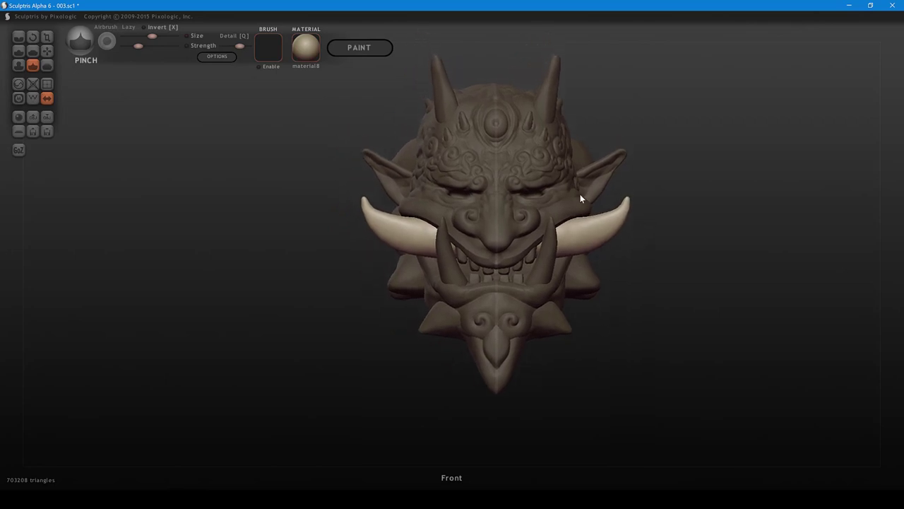
- Select the head and reshape the brow ridges above the eyes with a smaller Grab brush
{"action": "left_click", "coordinate": [543, 181]}
{"action": "scroll", "coordinate": [678, 127], "scroll_direction": "up", "scroll_amount": 3}
{"action": "left_click_drag", "start_coordinate": [714, 139], "coordinate": [626, 189], "text": "alt"}
{"action": "key", "text": "g"}
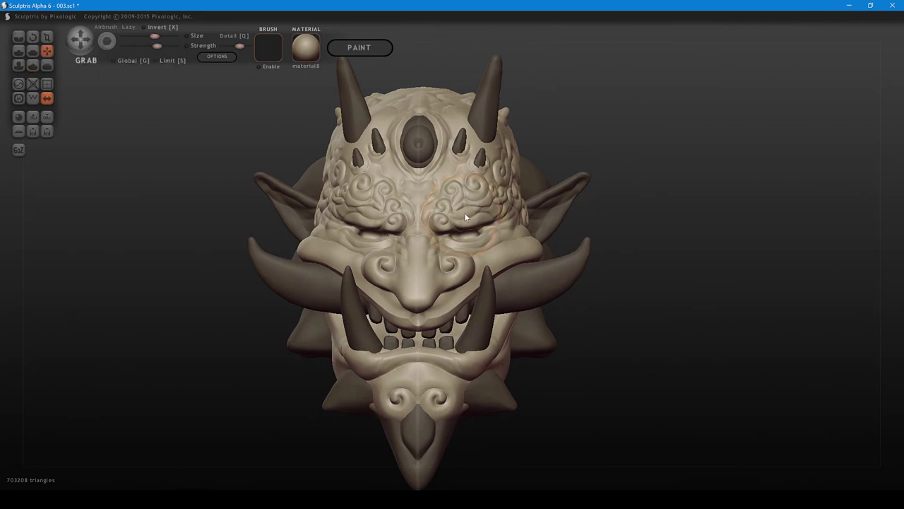
{"action": "key", "text": "space"}
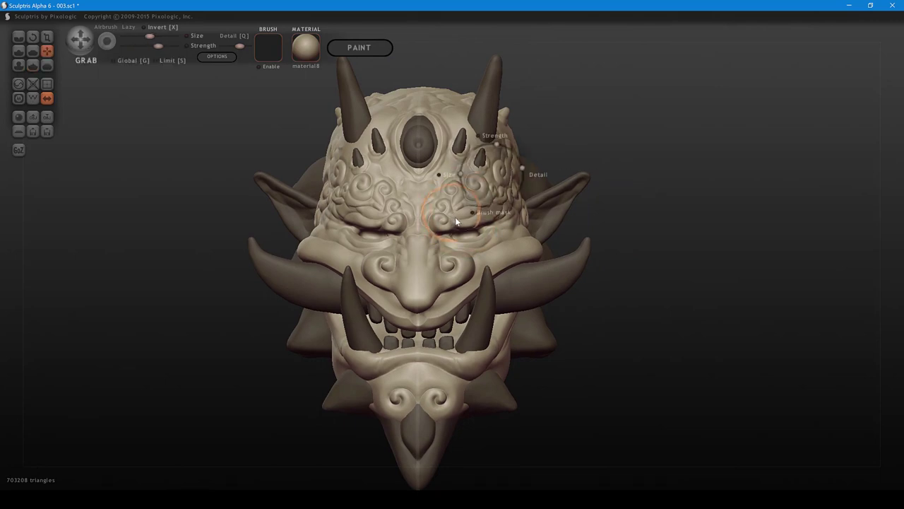
{"action": "middle_click_drag", "start_coordinate": [451, 213], "coordinate": [453, 210], "text": "shift"}
{"action": "scroll", "coordinate": [480, 209], "scroll_direction": "up", "scroll_amount": 2}
{"action": "mouse_move", "coordinate": [478, 209]}
{"action": "left_mouse_down"}
{"action": "mouse_move", "coordinate": [516, 202]}
{"action": "mouse_move", "coordinate": [500, 212]}
{"action": "left_mouse_up"}
{"action": "scroll", "coordinate": [499, 211], "scroll_direction": "down", "scroll_amount": 2}
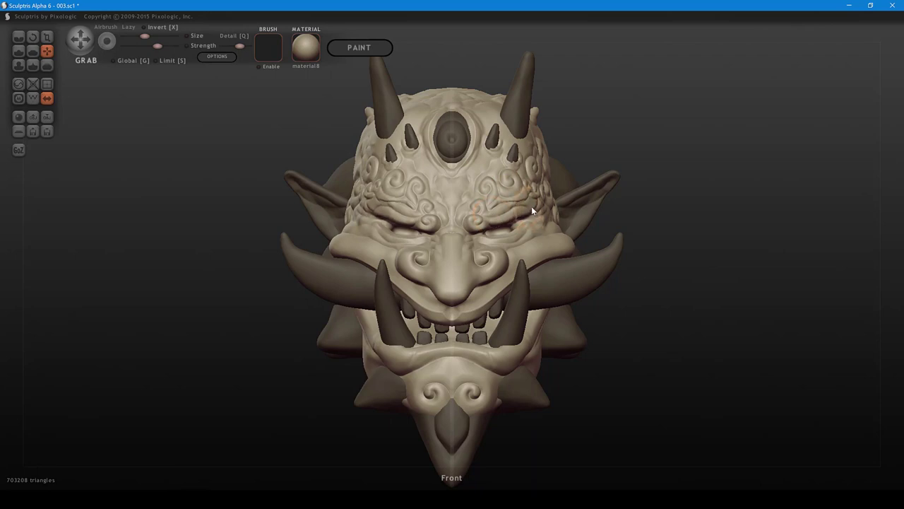
{"action": "scroll", "coordinate": [534, 207], "scroll_direction": "up", "scroll_amount": 1}
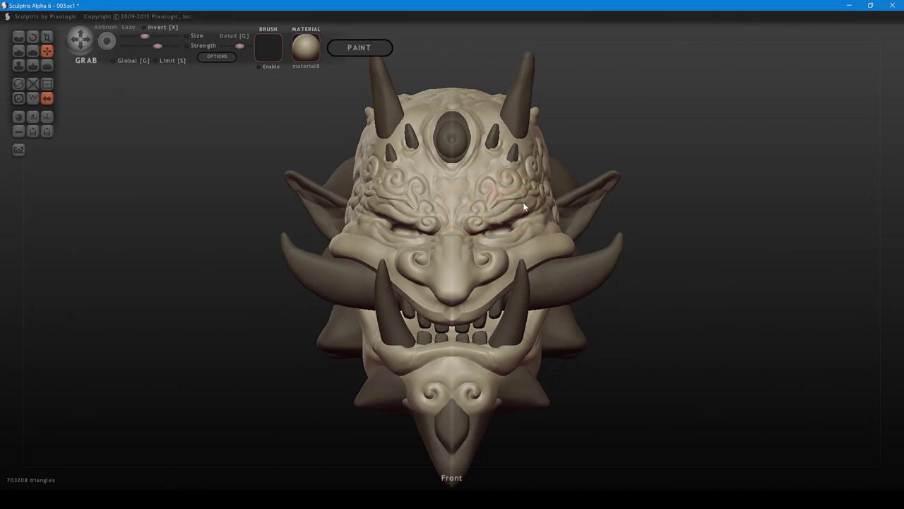
- Pull the lower eyelids down with a small Grab brush to open the eyes wider
{"action": "left_click_drag", "start_coordinate": [652, 154], "coordinate": [624, 155], "text": "alt"}
{"action": "key", "text": "bracketleft"}
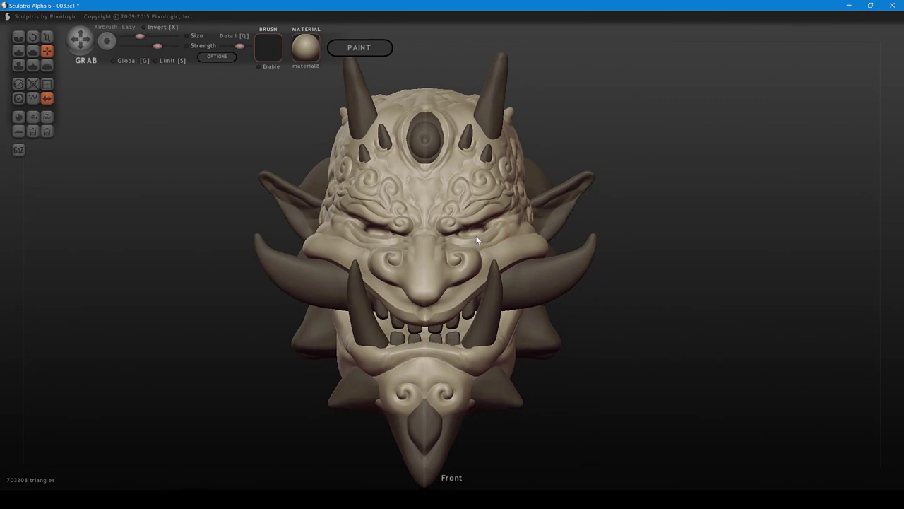
{"action": "mouse_move", "coordinate": [472, 239]}
{"action": "left_mouse_down"}
{"action": "mouse_move", "coordinate": [494, 233]}
{"action": "mouse_move", "coordinate": [473, 246]}
{"action": "left_mouse_up"}
{"action": "left_click_drag", "start_coordinate": [626, 137], "coordinate": [614, 148]}
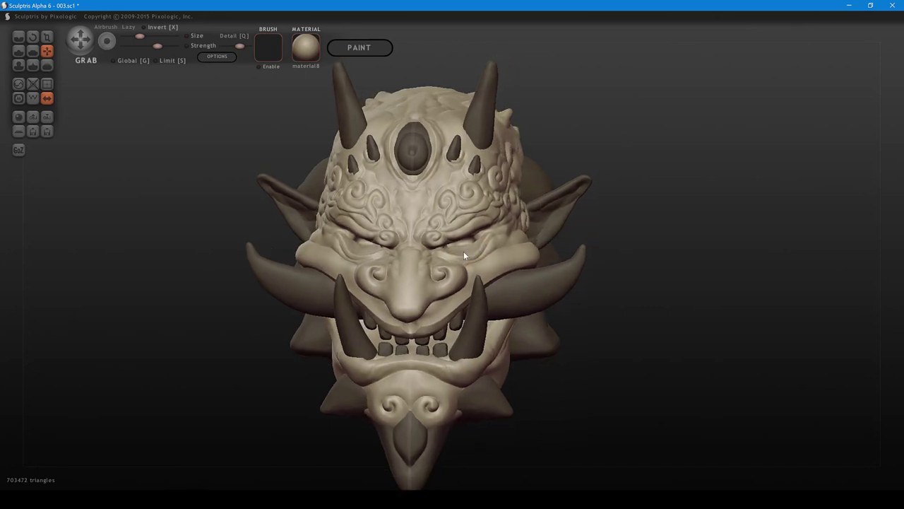
{"action": "left_click_drag", "start_coordinate": [463, 247], "coordinate": [472, 245]}
{"action": "middle_click_drag", "start_coordinate": [486, 246], "coordinate": [507, 227]}
{"action": "left_click_drag", "start_coordinate": [496, 243], "coordinate": [513, 237]}
- Refine the eye openings and their outer corners with the Grab tool
{"action": "scroll", "coordinate": [510, 235], "scroll_direction": "down", "scroll_amount": 1, "text": "shift"}
{"action": "middle_click_drag", "start_coordinate": [514, 236], "coordinate": [482, 260]}
{"action": "left_click_drag", "start_coordinate": [481, 260], "coordinate": [498, 255]}
{"action": "middle_click_drag", "start_coordinate": [499, 255], "coordinate": [528, 231], "text": "shift"}
{"action": "left_click_drag", "start_coordinate": [520, 231], "coordinate": [493, 240]}
{"action": "middle_click_drag", "start_coordinate": [522, 269], "coordinate": [530, 244], "text": "alt"}
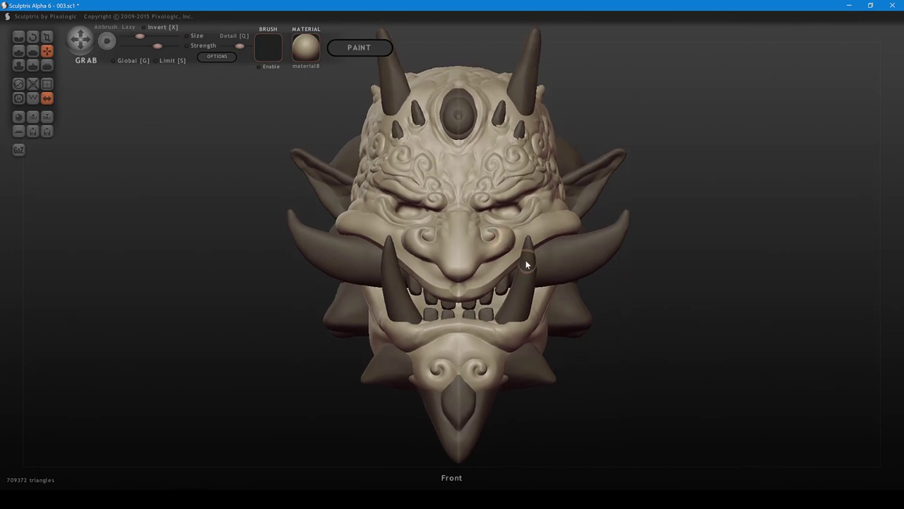
- Hide the lower front tusks and mask the upper lip from its centre to the mouth corners
{"action": "mouse_move", "coordinate": [483, 285]}
{"action": "left_mouse_down", "text": "ctrl"}
{"action": "mouse_move", "coordinate": [525, 250]}
{"action": "mouse_move", "coordinate": [480, 293]}
{"action": "mouse_move", "coordinate": [542, 238]}
{"action": "left_mouse_up", "text": "ctrl"}
{"action": "mouse_move", "coordinate": [544, 240]}
{"action": "middle_mouse_down"}
{"action": "mouse_move", "coordinate": [539, 282]}
{"action": "mouse_move", "coordinate": [511, 322]}
{"action": "mouse_move", "coordinate": [526, 298]}
{"action": "mouse_move", "coordinate": [531, 226]}
{"action": "middle_mouse_up"}
{"action": "key", "text": "h"}
{"action": "left_click_drag", "start_coordinate": [531, 226], "coordinate": [472, 278], "text": "ctrl"}
{"action": "left_click_drag", "start_coordinate": [515, 249], "coordinate": [516, 241], "text": "ctrl"}
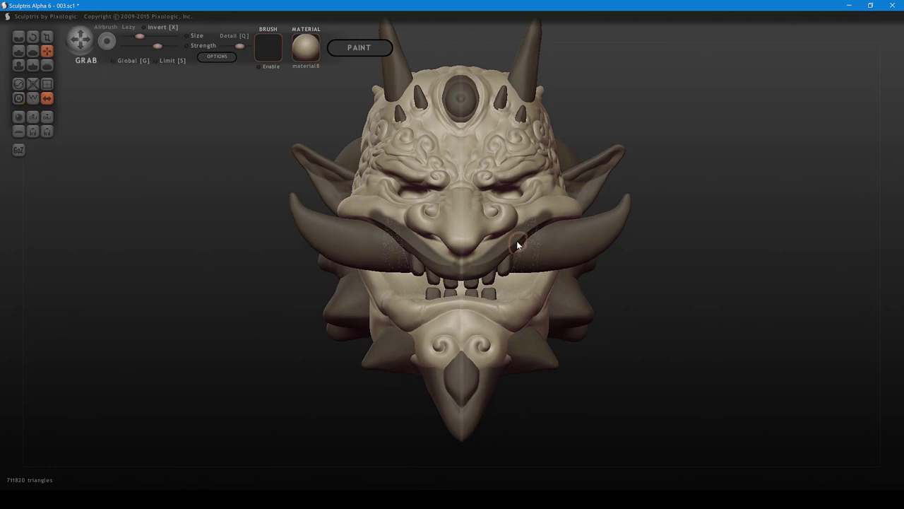
- Pull the nostrils inward above the masked upper lip with the Grab tool to narrow the nose
{"action": "middle_click_drag", "start_coordinate": [518, 261], "coordinate": [512, 252], "text": "shift"}
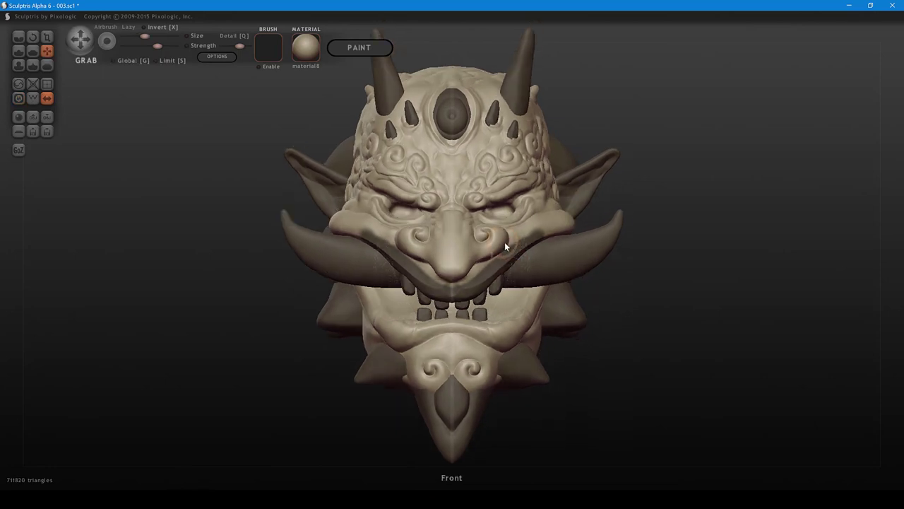
{"action": "scroll", "coordinate": [504, 242], "scroll_direction": "up", "scroll_amount": 2, "text": "shift"}
{"action": "scroll", "coordinate": [494, 254], "scroll_direction": "down", "scroll_amount": 2}
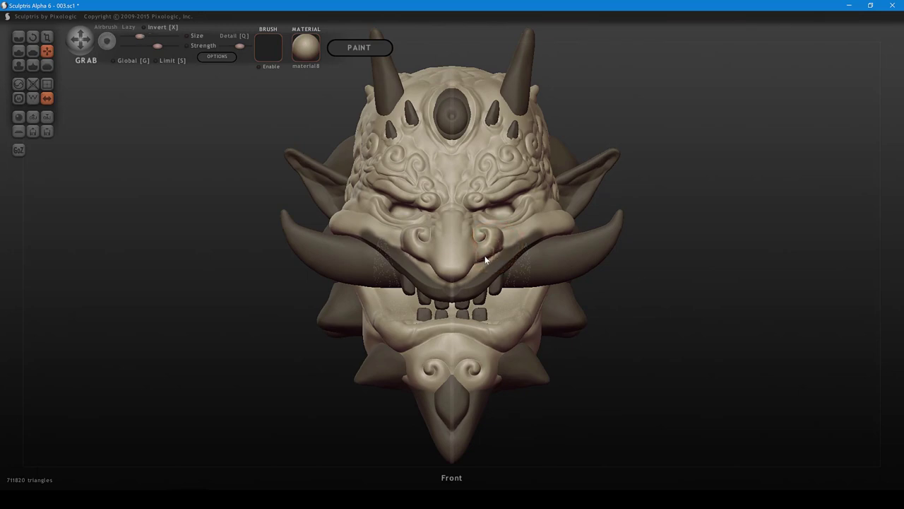
{"action": "left_click_drag", "start_coordinate": [483, 259], "coordinate": [469, 260]}
{"action": "mouse_move", "coordinate": [507, 255]}
{"action": "right_mouse_down"}
{"action": "mouse_move", "coordinate": [490, 289]}
{"action": "mouse_move", "coordinate": [520, 264]}
{"action": "right_mouse_up"}
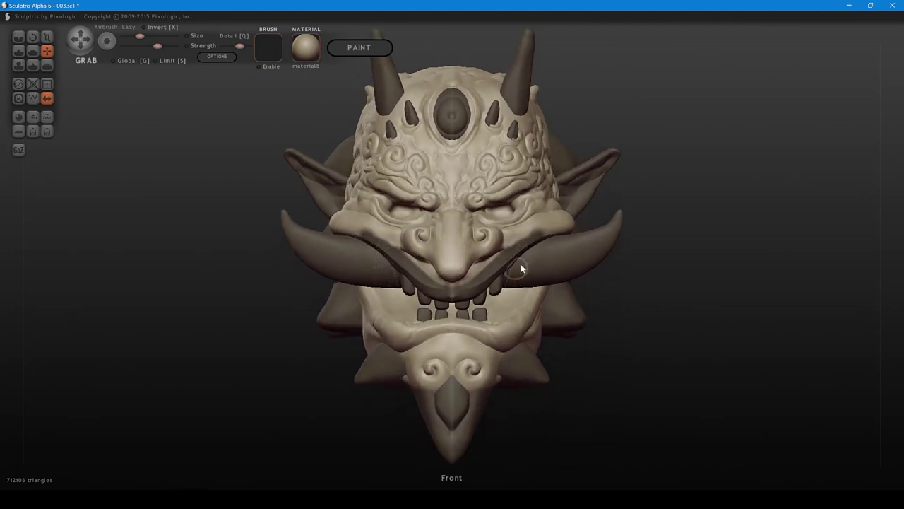
- Clear the mask from the upper lip and keep the head selected for sculpting
{"action": "left_click", "coordinate": [663, 203], "text": "ctrl"}
{"action": "right_click_drag", "start_coordinate": [664, 203], "coordinate": [667, 217]}
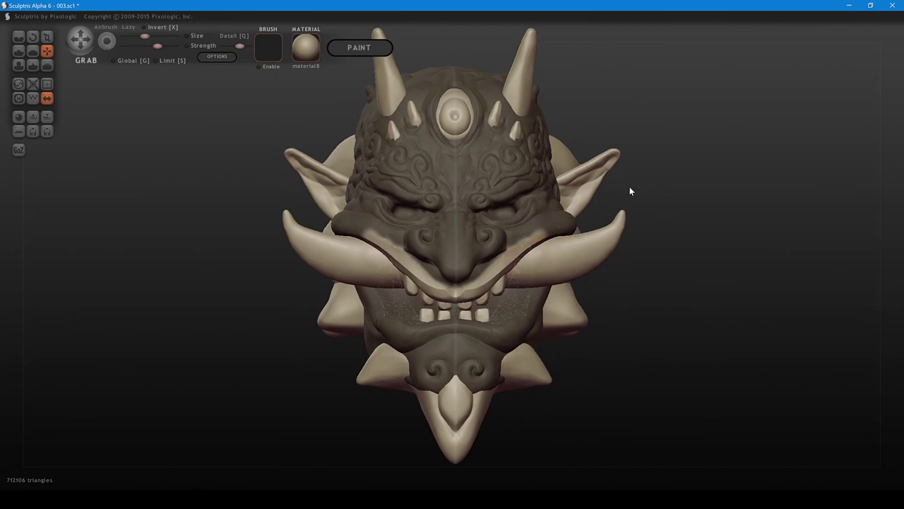
{"action": "left_click_drag", "start_coordinate": [629, 186], "coordinate": [642, 204], "text": "ctrl"}
{"action": "left_click", "coordinate": [642, 205], "text": "ctrl"}
{"action": "left_click", "coordinate": [531, 235], "text": "ctrl"}
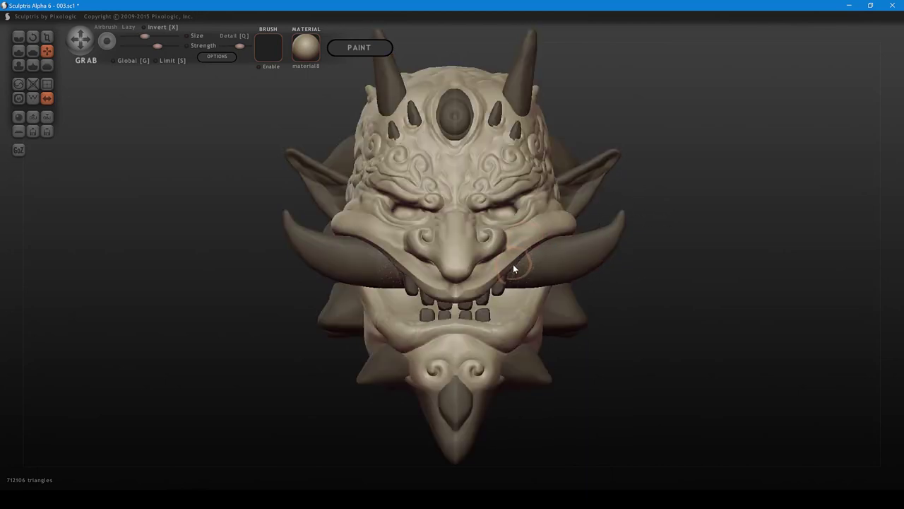
- Adjust the upper lip's edge near the side tusks with Grab and unhide the lower front tusks
{"action": "left_click_drag", "start_coordinate": [513, 265], "coordinate": [523, 249]}
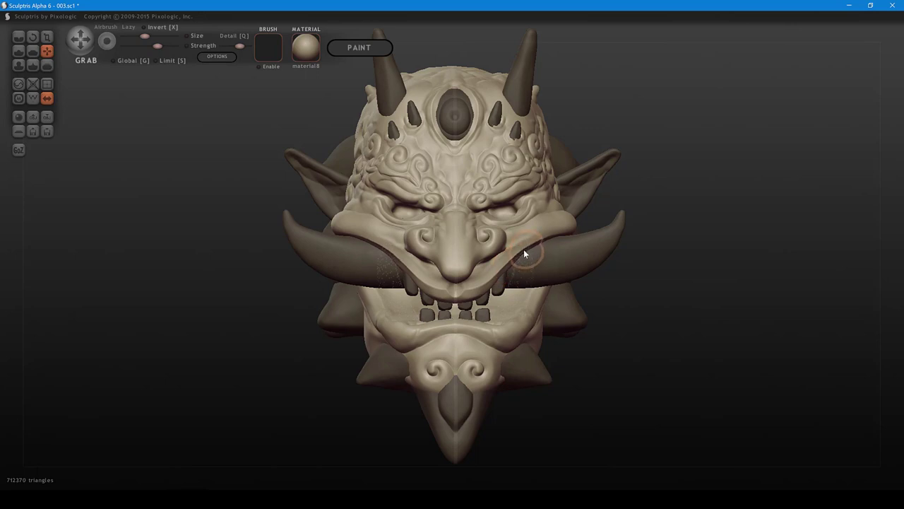
{"action": "left_click_drag", "start_coordinate": [492, 277], "coordinate": [490, 280]}
{"action": "key", "text": "ctrl+h"}
{"action": "left_click_drag", "start_coordinate": [680, 188], "coordinate": [704, 197], "text": "alt"}
{"action": "scroll", "coordinate": [593, 229], "scroll_direction": "up", "scroll_amount": 2, "text": "shift"}
{"action": "left_click_drag", "start_coordinate": [593, 230], "coordinate": [593, 231]}
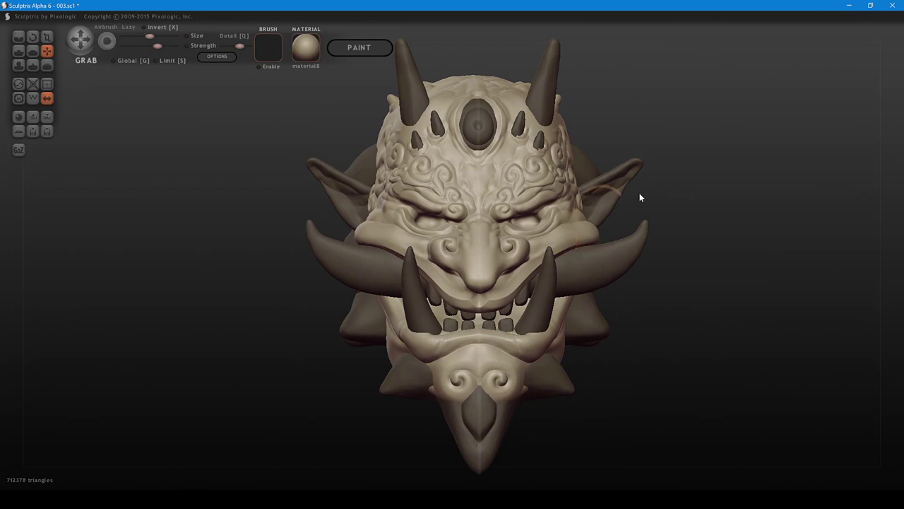
- Adjust the brow ridges from the nose bridge toward the outer eye corners with a smaller Grab brush
{"action": "left_click_drag", "start_coordinate": [683, 174], "coordinate": [690, 188], "text": "alt"}
{"action": "scroll", "coordinate": [548, 212], "scroll_direction": "down", "scroll_amount": 3, "text": "shift"}
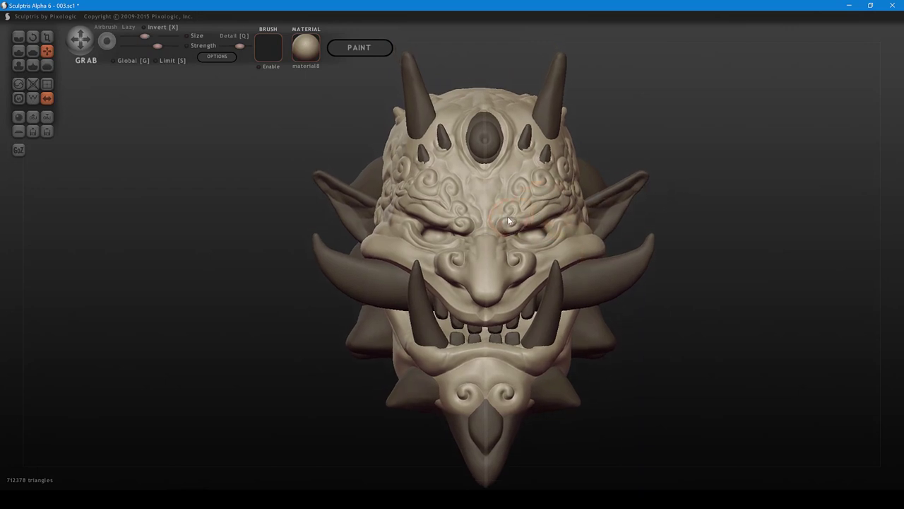
{"action": "left_click_drag", "start_coordinate": [507, 217], "coordinate": [560, 221]}
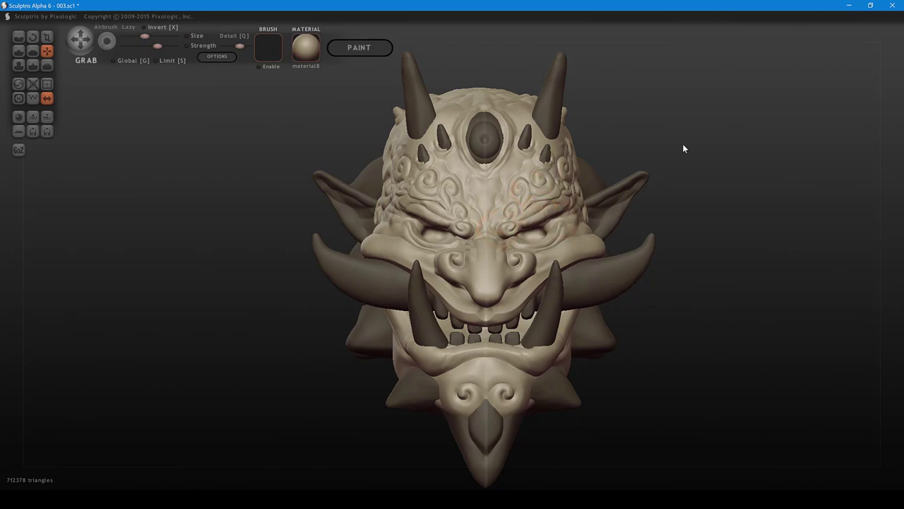
- Reshape the nose's profile and tip in side view with the Grab tool
{"action": "left_click_drag", "start_coordinate": [682, 146], "coordinate": [710, 163]}
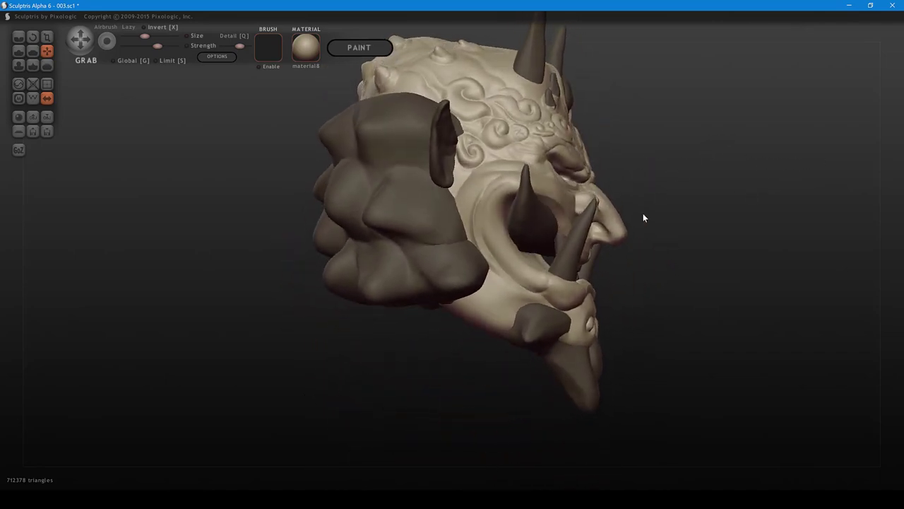
{"action": "left_click_drag", "start_coordinate": [617, 217], "coordinate": [613, 217]}
{"action": "scroll", "coordinate": [613, 246], "scroll_direction": "down", "scroll_amount": 2, "text": "shift"}
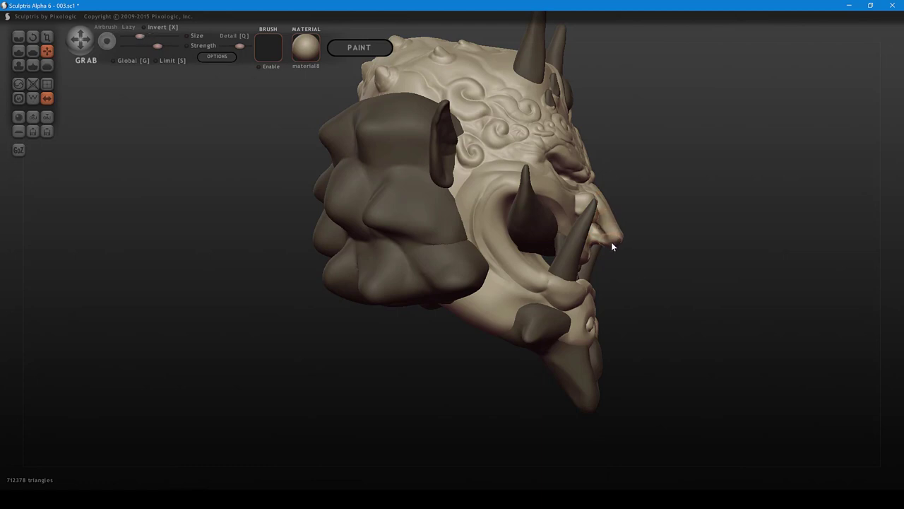
{"action": "scroll", "coordinate": [614, 242], "scroll_direction": "up", "scroll_amount": 1, "text": "shift"}
{"action": "left_click_drag", "start_coordinate": [637, 227], "coordinate": [646, 251]}
{"action": "scroll", "coordinate": [617, 240], "scroll_direction": "up", "scroll_amount": 1, "text": "shift"}
{"action": "scroll", "coordinate": [616, 240], "scroll_direction": "down", "scroll_amount": 1}
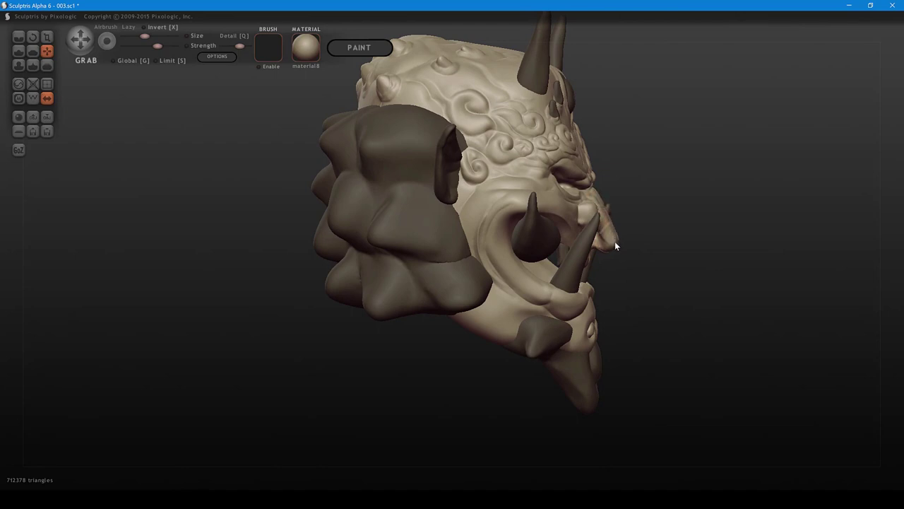
{"action": "left_click_drag", "start_coordinate": [626, 238], "coordinate": [587, 260]}
- Examine the face's proportions in side and three-quarter views
{"action": "left_click_drag", "start_coordinate": [656, 243], "coordinate": [685, 286]}
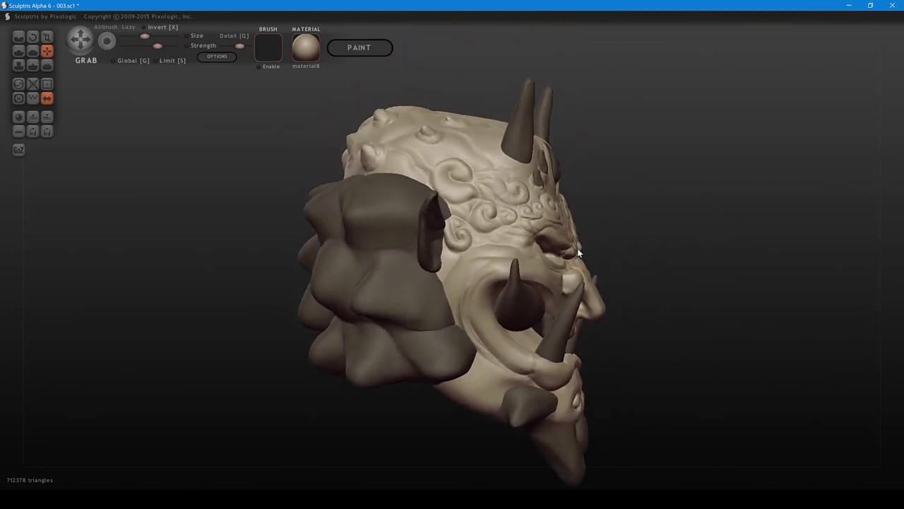
{"action": "left_click_drag", "start_coordinate": [623, 230], "coordinate": [604, 224]}
{"action": "scroll", "coordinate": [620, 235], "scroll_direction": "up", "scroll_amount": 3}
{"action": "mouse_move", "coordinate": [649, 243]}
{"action": "left_mouse_down", "text": "alt"}
{"action": "mouse_move", "coordinate": [733, 215]}
{"action": "mouse_move", "coordinate": [533, 214]}
{"action": "left_mouse_up", "text": "alt"}
{"action": "scroll", "coordinate": [507, 309], "scroll_direction": "up", "scroll_amount": 3, "text": "shift"}
{"action": "scroll", "coordinate": [564, 267], "scroll_direction": "down", "scroll_amount": 2, "text": "shift"}
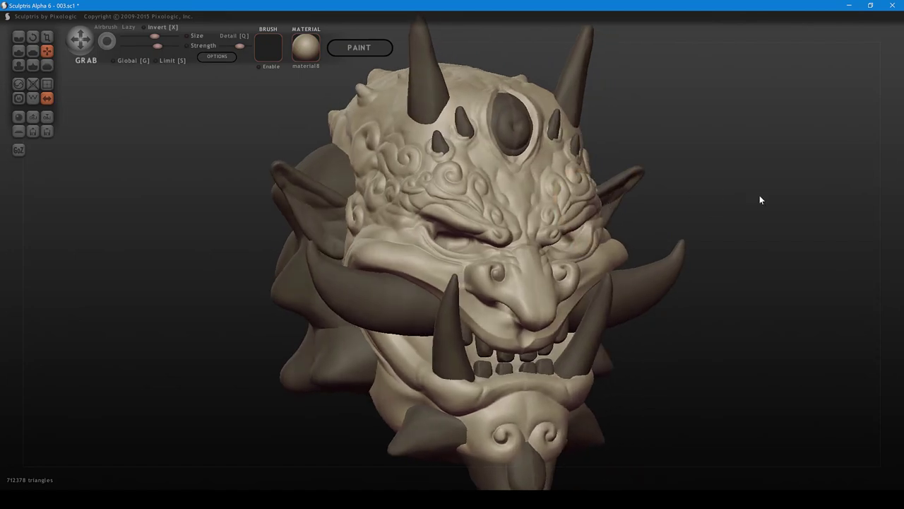
{"action": "left_click_drag", "start_coordinate": [760, 195], "coordinate": [736, 180]}
{"action": "scroll", "coordinate": [726, 229], "scroll_direction": "down", "scroll_amount": 3}
- Select the lower front tusks in the right view and adjust their tips and bases with Grab
{"action": "mouse_move", "coordinate": [727, 205]}
{"action": "left_mouse_down", "text": "shift"}
{"action": "mouse_move", "coordinate": [685, 266]}
{"action": "mouse_move", "coordinate": [698, 274]}
{"action": "mouse_move", "coordinate": [686, 289]}
{"action": "mouse_move", "coordinate": [481, 281]}
{"action": "mouse_move", "coordinate": [481, 310]}
{"action": "mouse_move", "coordinate": [573, 388]}
{"action": "mouse_move", "coordinate": [602, 394]}
{"action": "left_mouse_up", "text": "shift"}
{"action": "left_click", "coordinate": [479, 315]}
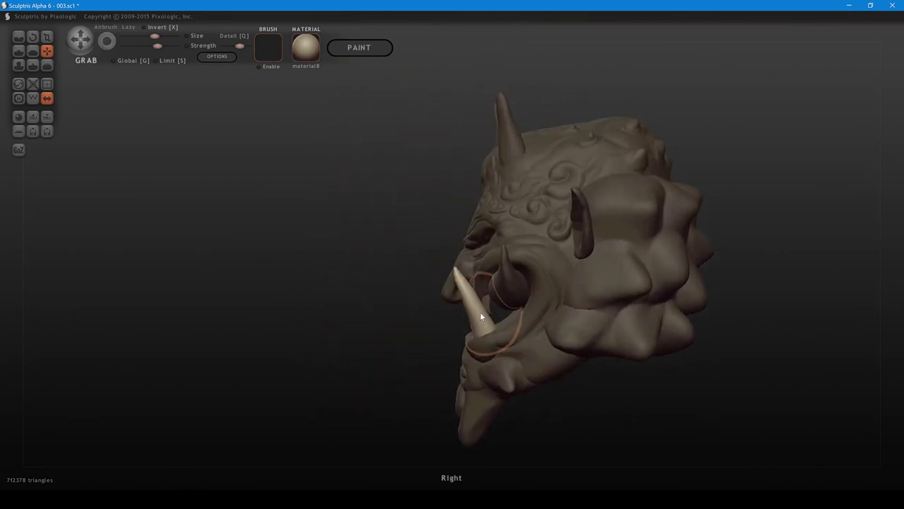
{"action": "scroll", "coordinate": [480, 313], "scroll_direction": "down", "scroll_amount": 3, "text": "shift"}
{"action": "left_click_drag", "start_coordinate": [481, 313], "coordinate": [462, 287]}
{"action": "left_click_drag", "start_coordinate": [483, 326], "coordinate": [493, 328]}
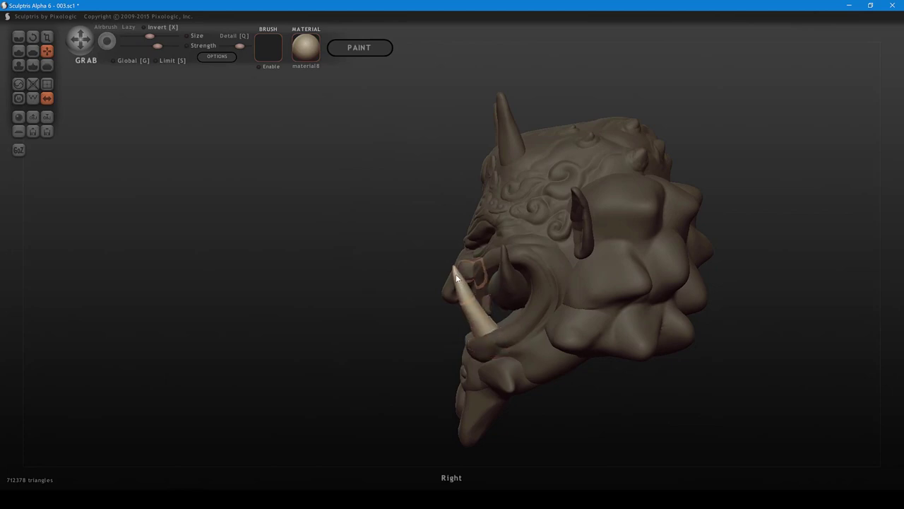
- Adjust the position and spread of the lower front tusks in front view with a larger Grab brush
{"action": "left_click_drag", "start_coordinate": [529, 328], "coordinate": [642, 344]}
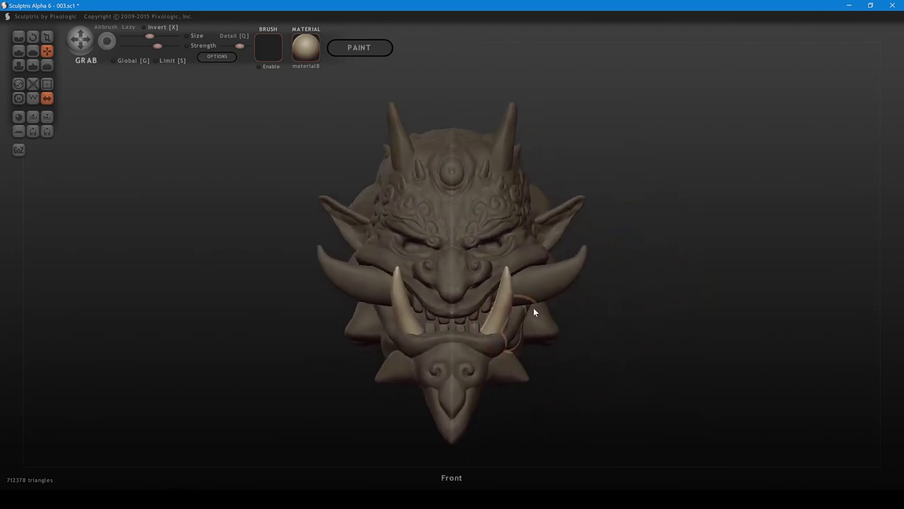
{"action": "left_click_drag", "start_coordinate": [655, 238], "coordinate": [680, 249], "text": "ctrl"}
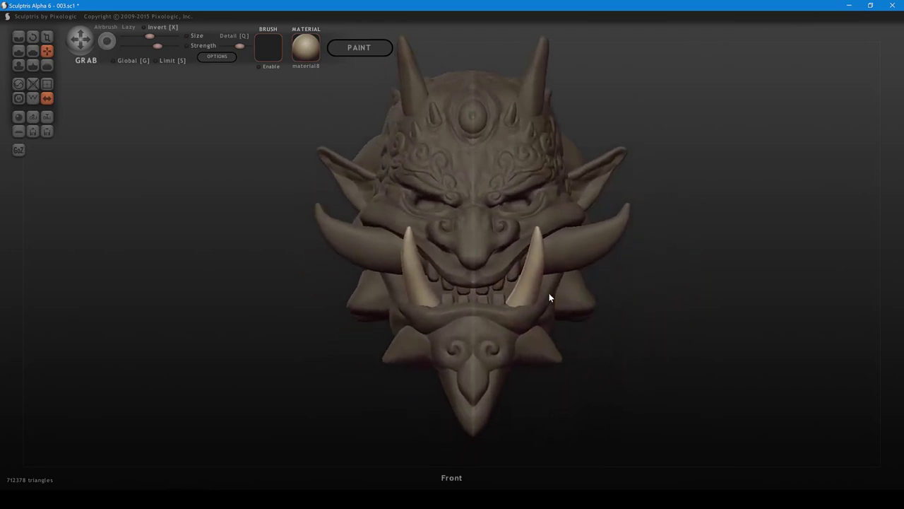
{"action": "left_click", "coordinate": [524, 305]}
{"action": "left_click", "coordinate": [523, 300]}
{"action": "key", "text": "bracketright"}
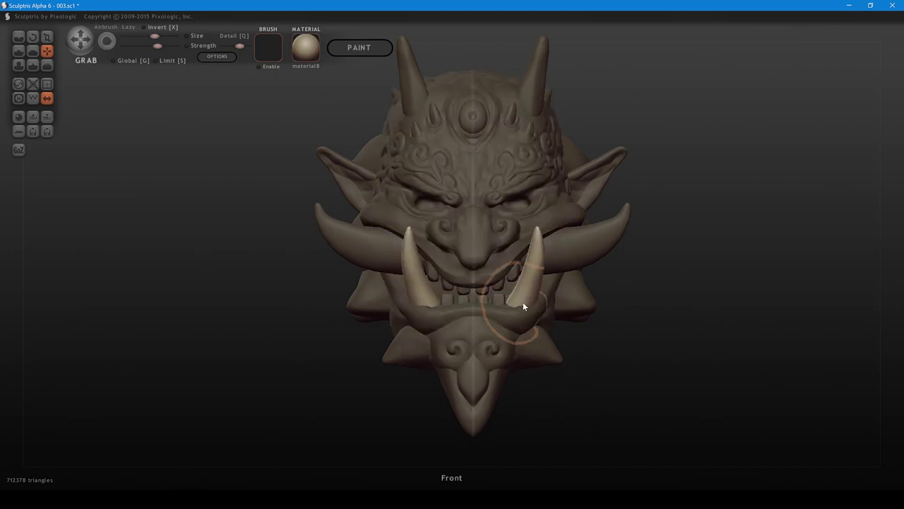
{"action": "scroll", "coordinate": [702, 208], "scroll_direction": "up", "scroll_amount": 3}
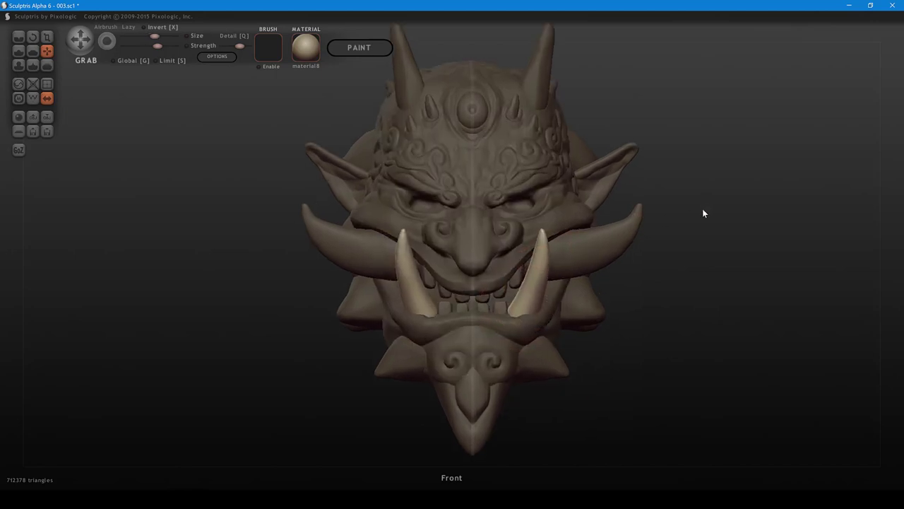
{"action": "left_click_drag", "start_coordinate": [702, 208], "coordinate": [663, 212]}
{"action": "mouse_move", "coordinate": [663, 217]}
{"action": "right_mouse_down"}
{"action": "mouse_move", "coordinate": [747, 226]}
{"action": "mouse_move", "coordinate": [798, 293]}
{"action": "mouse_move", "coordinate": [694, 317]}
{"action": "mouse_move", "coordinate": [638, 285]}
{"action": "mouse_move", "coordinate": [591, 238]}
{"action": "mouse_move", "coordinate": [575, 282]}
{"action": "mouse_move", "coordinate": [672, 212]}
{"action": "mouse_move", "coordinate": [529, 309]}
{"action": "right_mouse_up"}
- Select the face mesh and reshape the lower lip's corners and middle around the tusks with Grab
{"action": "left_click", "coordinate": [514, 312]}
{"action": "left_click_drag", "start_coordinate": [669, 251], "coordinate": [706, 259]}
{"action": "left_click_drag", "start_coordinate": [693, 292], "coordinate": [709, 263], "text": "alt"}
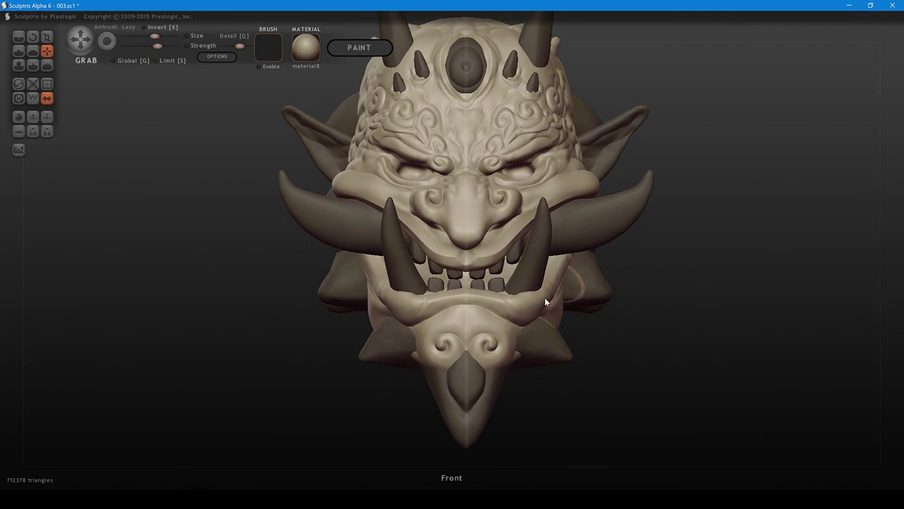
{"action": "scroll", "coordinate": [543, 297], "scroll_direction": "down", "scroll_amount": 2, "text": "shift"}
{"action": "left_click_drag", "start_coordinate": [542, 297], "coordinate": [555, 276]}
{"action": "mouse_move", "coordinate": [590, 318]}
{"action": "left_mouse_down"}
{"action": "mouse_move", "coordinate": [559, 310]}
{"action": "mouse_move", "coordinate": [640, 327]}
{"action": "left_mouse_up"}
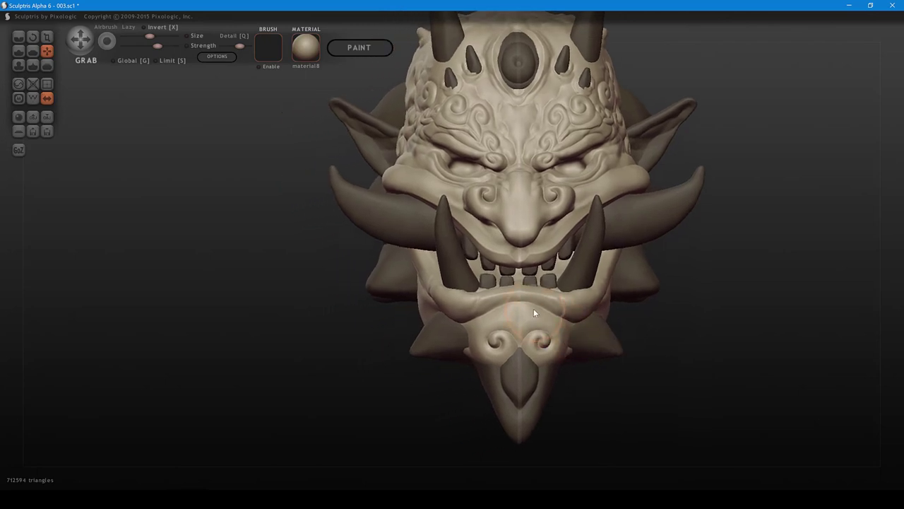
{"action": "left_click_drag", "start_coordinate": [528, 297], "coordinate": [529, 300]}
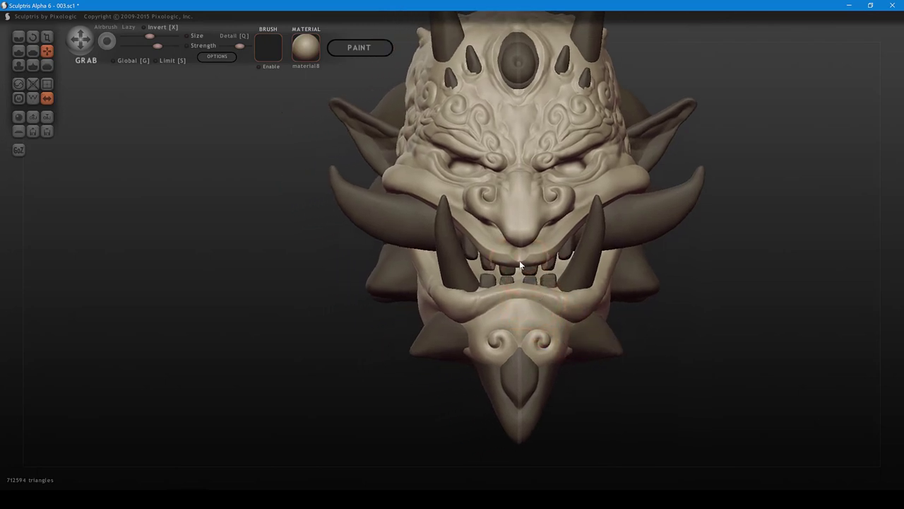
- Mask the upper lip and adjust the lower lip's shape from low and side angles with Grab
{"action": "left_click_drag", "start_coordinate": [530, 252], "coordinate": [540, 251], "text": "ctrl"}
{"action": "key", "text": "g"}
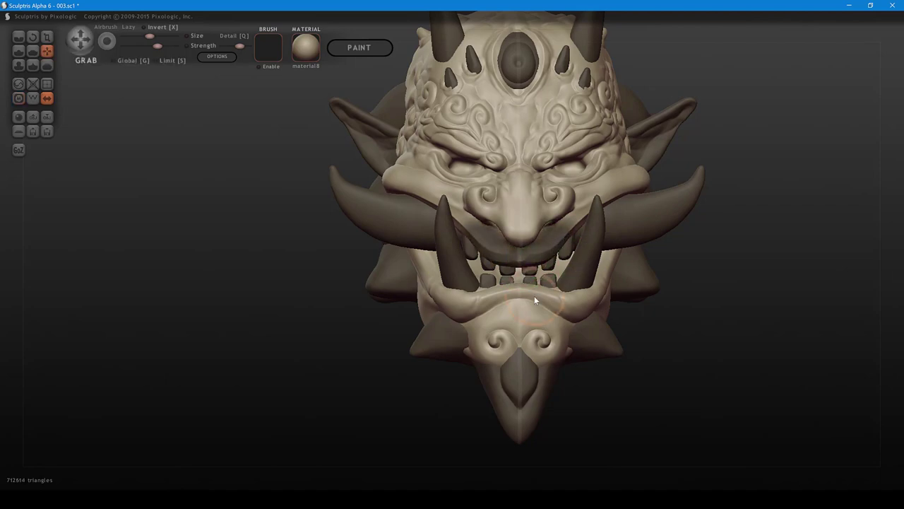
{"action": "left_click_drag", "start_coordinate": [660, 293], "coordinate": [542, 209]}
{"action": "mouse_move", "coordinate": [543, 210]}
{"action": "right_mouse_down"}
{"action": "mouse_move", "coordinate": [708, 157]}
{"action": "mouse_move", "coordinate": [728, 224]}
{"action": "mouse_move", "coordinate": [733, 197]}
{"action": "right_mouse_up"}
{"action": "left_click_drag", "start_coordinate": [732, 193], "coordinate": [731, 237]}
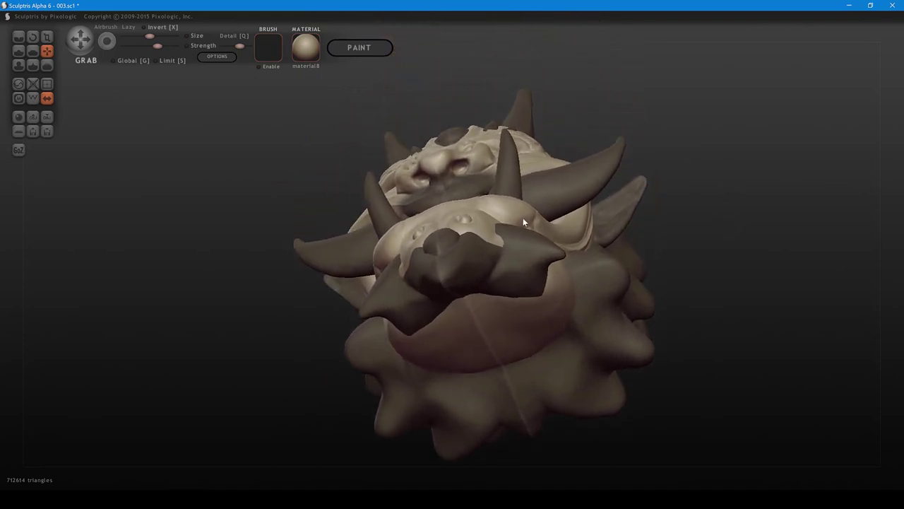
{"action": "scroll", "coordinate": [509, 209], "scroll_direction": "up", "scroll_amount": 2}
{"action": "left_click_drag", "start_coordinate": [693, 188], "coordinate": [560, 336]}
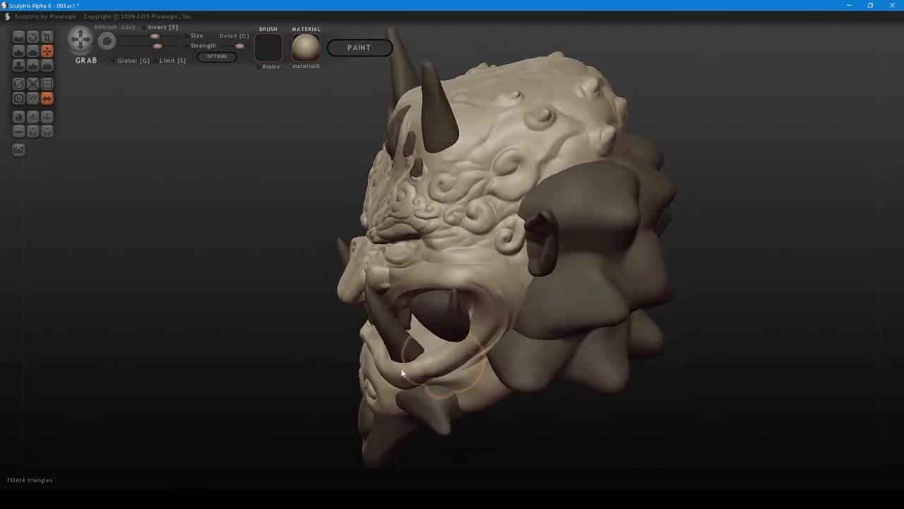
{"action": "mouse_move", "coordinate": [359, 379]}
{"action": "left_mouse_down"}
{"action": "mouse_move", "coordinate": [373, 358]}
{"action": "mouse_move", "coordinate": [442, 354]}
{"action": "mouse_move", "coordinate": [435, 345]}
{"action": "mouse_move", "coordinate": [463, 362]}
{"action": "mouse_move", "coordinate": [448, 358]}
{"action": "left_mouse_up"}
- Mask the whole lower lip with a smaller brush
{"action": "scroll", "coordinate": [433, 350], "scroll_direction": "down", "scroll_amount": 3, "text": "shift"}
{"action": "scroll", "coordinate": [440, 352], "scroll_direction": "up", "scroll_amount": 1, "text": "shift"}
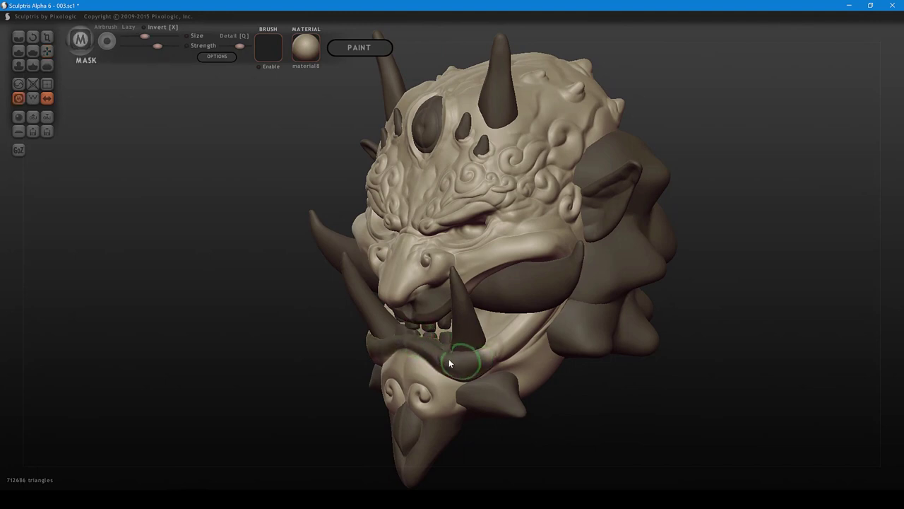
{"action": "right_click_drag", "start_coordinate": [452, 352], "coordinate": [492, 367]}
{"action": "scroll", "coordinate": [432, 371], "scroll_direction": "down", "scroll_amount": 1, "text": "shift"}
{"action": "right_click_drag", "start_coordinate": [431, 370], "coordinate": [471, 350]}
{"action": "left_click_drag", "start_coordinate": [483, 348], "coordinate": [513, 356], "text": "ctrl"}
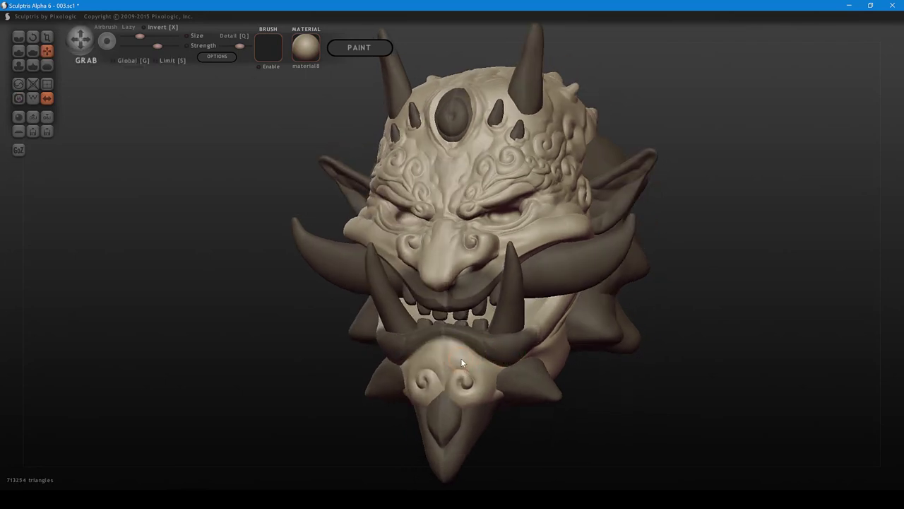
- Reshape the chin surface directly beneath the masked lower lip from both sides with Grab
{"action": "key", "text": "0"}
{"action": "key", "text": "w"}
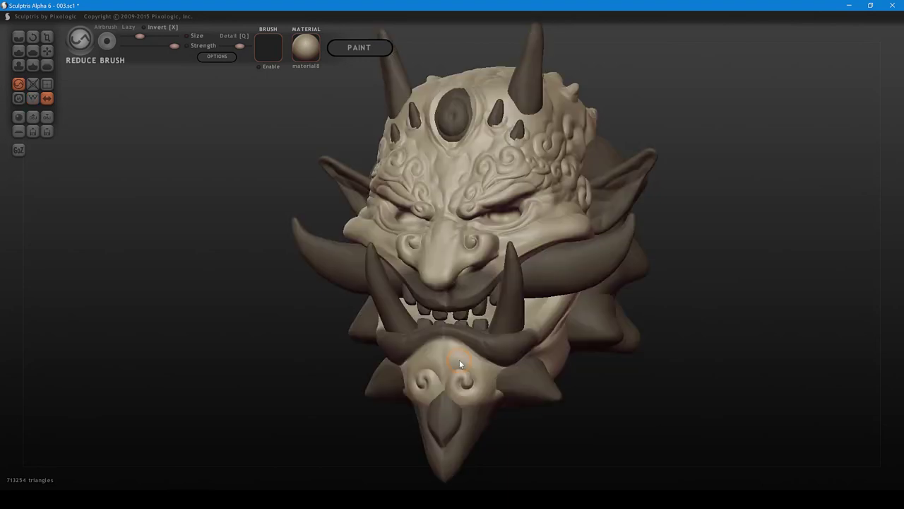
{"action": "key", "text": "m"}
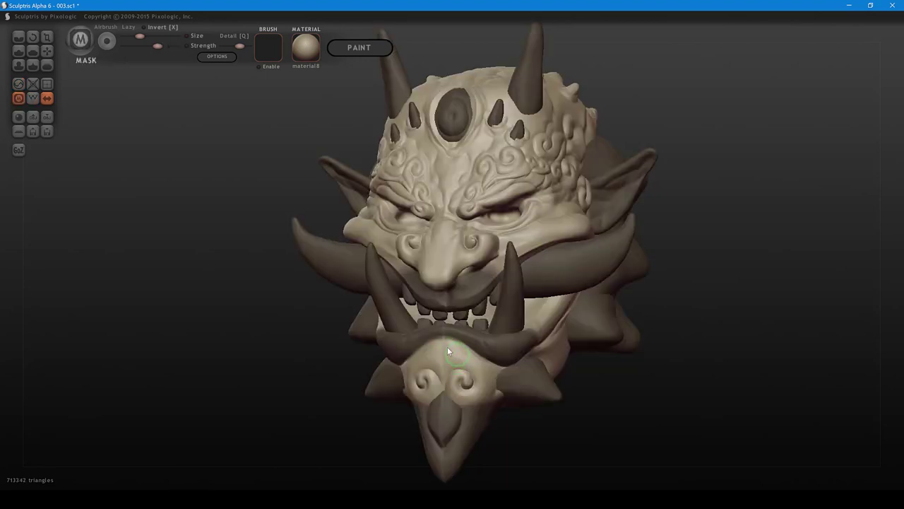
{"action": "left_click_drag", "start_coordinate": [446, 348], "coordinate": [477, 375]}
{"action": "right_click_drag", "start_coordinate": [477, 375], "coordinate": [408, 413]}
{"action": "key", "text": "g"}
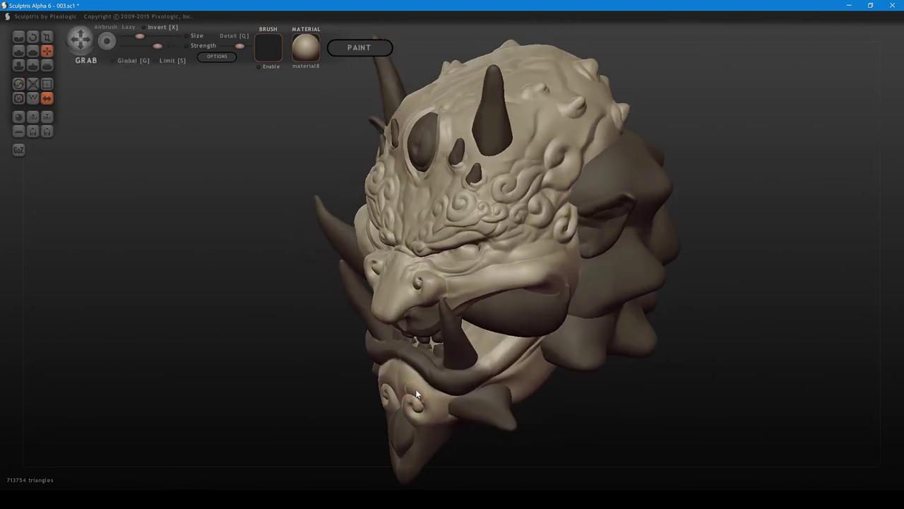
{"action": "scroll", "coordinate": [421, 386], "scroll_direction": "up", "scroll_amount": 3, "text": "shift"}
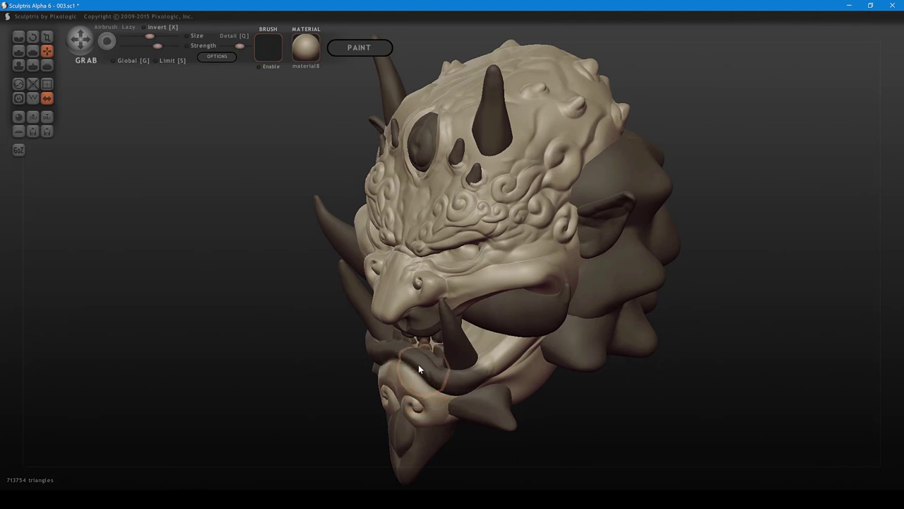
{"action": "right_click_drag", "start_coordinate": [418, 365], "coordinate": [390, 389]}
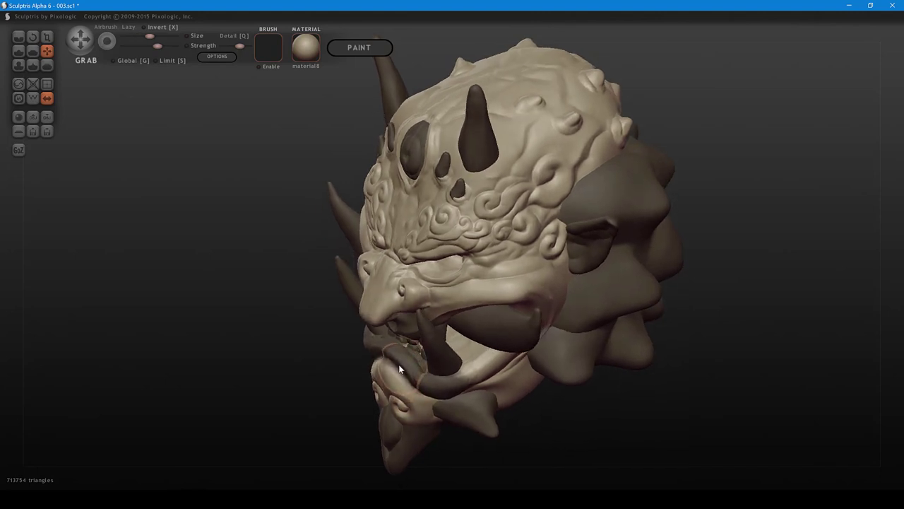
{"action": "right_click_drag", "start_coordinate": [417, 387], "coordinate": [621, 416]}
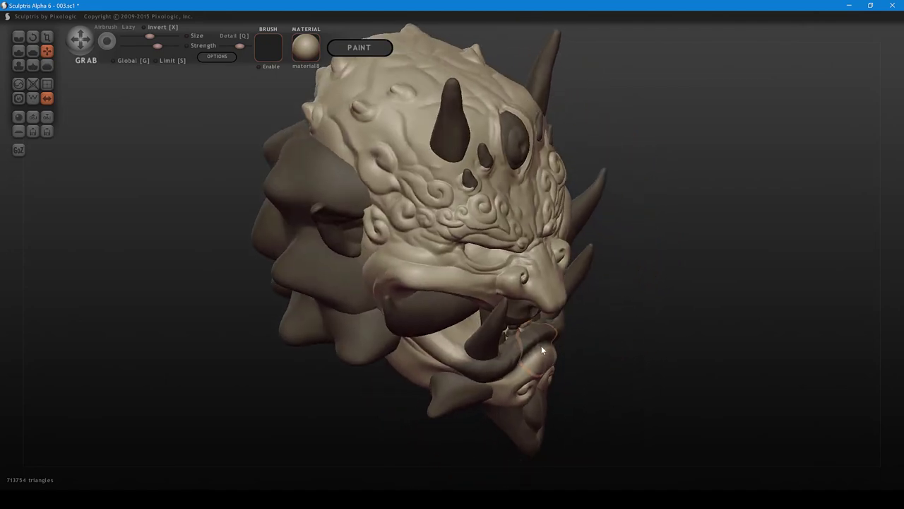
{"action": "right_click_drag", "start_coordinate": [588, 341], "coordinate": [491, 273]}
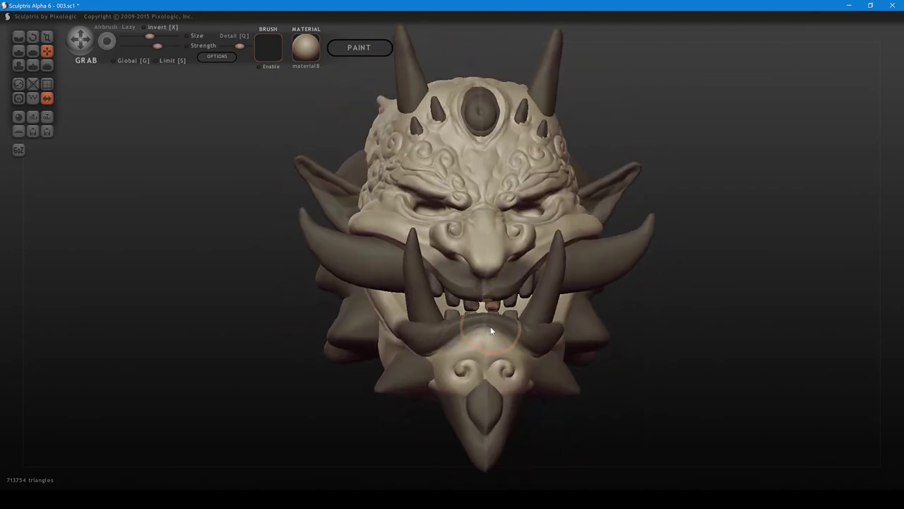
{"action": "right_click_drag", "start_coordinate": [711, 261], "coordinate": [733, 238]}
- Clear the masks and carve the groove between the lower lip and chin with a small Crease brush
{"action": "scroll", "coordinate": [738, 224], "scroll_direction": "up", "scroll_amount": 1}
{"action": "key", "text": "1"}
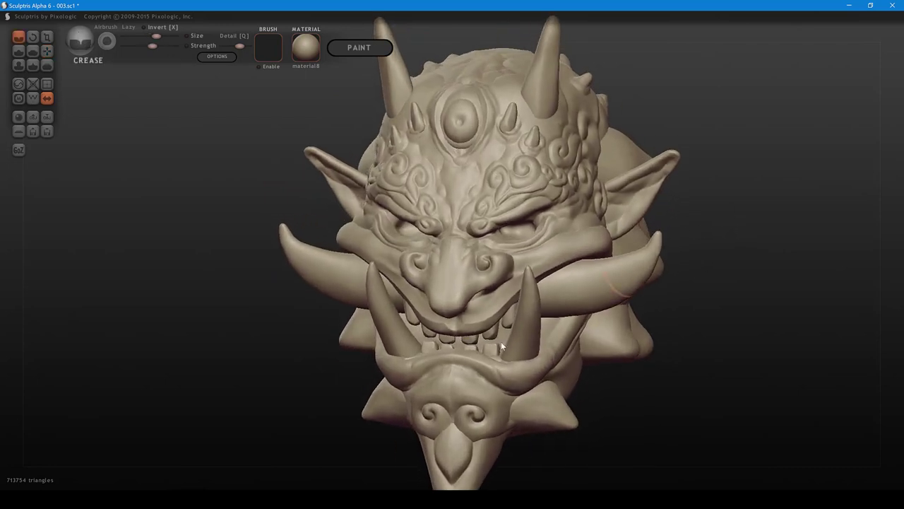
{"action": "key", "text": "bracketleft"}
{"action": "key", "text": "bracketleft"}
{"action": "key", "text": "bracketleft"}
{"action": "key", "text": "bracketleft"}
{"action": "key", "text": "bracketleft"}
{"action": "key", "text": "bracketright"}
{"action": "left_click_drag", "start_coordinate": [449, 368], "coordinate": [500, 390]}
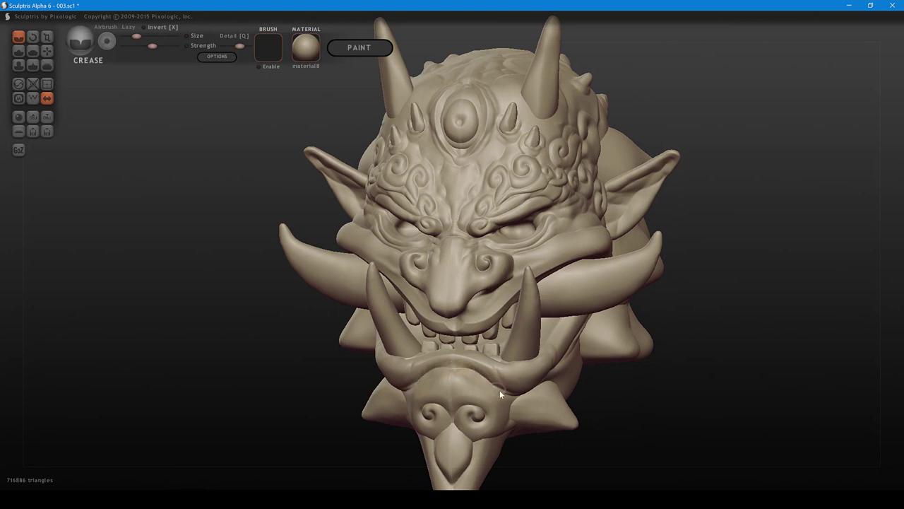
- Flatten the chin surface along the underside of the lower lip
{"action": "mouse_move", "coordinate": [481, 380]}
{"action": "right_mouse_down"}
{"action": "mouse_move", "coordinate": [466, 410]}
{"action": "mouse_move", "coordinate": [446, 408]}
{"action": "right_mouse_up"}
{"action": "key", "text": "5"}
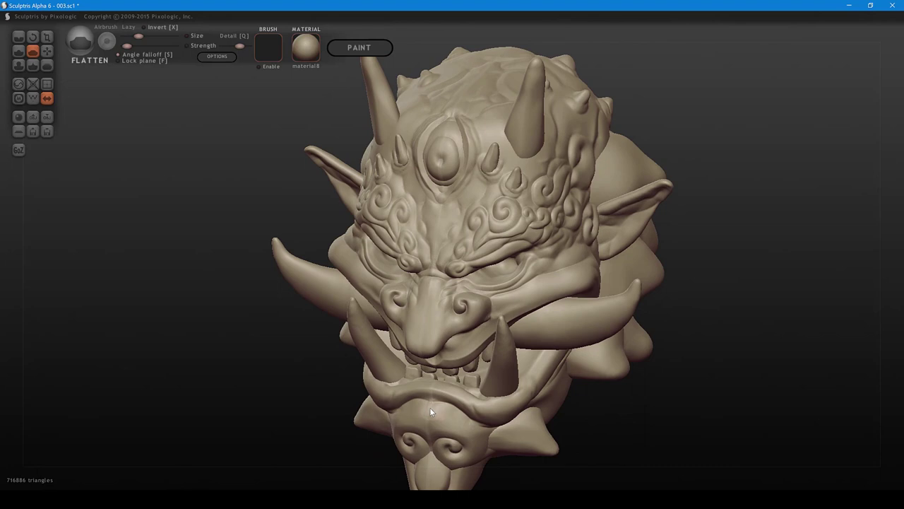
{"action": "left_click_drag", "start_coordinate": [430, 408], "coordinate": [474, 430]}
{"action": "mouse_move", "coordinate": [475, 431]}
{"action": "right_mouse_down"}
{"action": "mouse_move", "coordinate": [494, 397]}
{"action": "mouse_move", "coordinate": [552, 375]}
{"action": "mouse_move", "coordinate": [543, 374]}
{"action": "mouse_move", "coordinate": [549, 367]}
{"action": "right_mouse_up"}
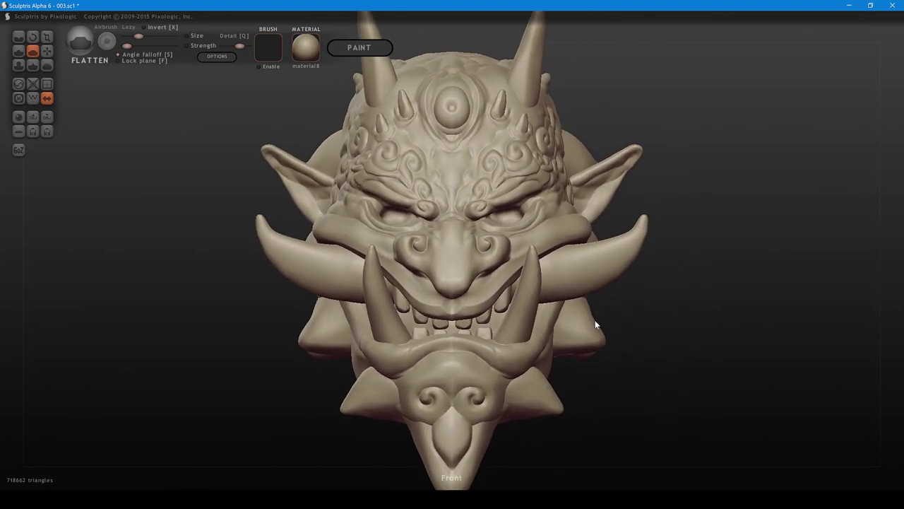
- Select the spiked mane and beard mesh in front view and adjust its upper side spikes with Grab
{"action": "scroll", "coordinate": [689, 267], "scroll_direction": "down", "scroll_amount": 5}
{"action": "middle_click_drag", "start_coordinate": [646, 264], "coordinate": [645, 296]}
{"action": "scroll", "coordinate": [638, 283], "scroll_direction": "up", "scroll_amount": 3}
{"action": "key", "text": "w"}
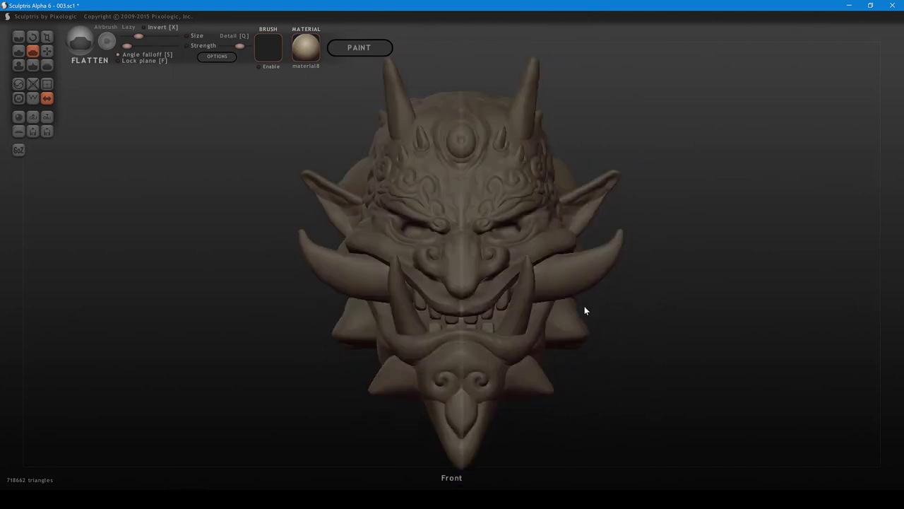
{"action": "left_click", "coordinate": [554, 316]}
{"action": "middle_click_drag", "start_coordinate": [666, 255], "coordinate": [676, 262]}
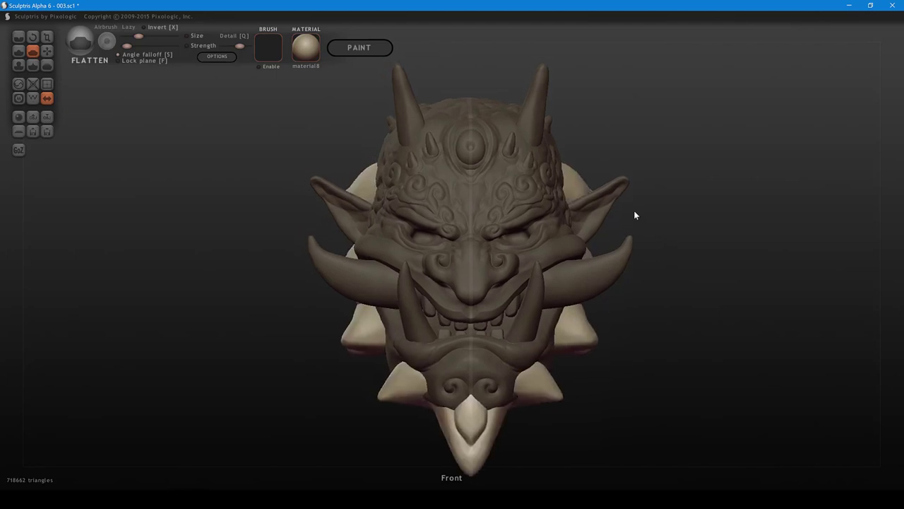
{"action": "key", "text": "g"}
{"action": "left_click_drag", "start_coordinate": [582, 183], "coordinate": [578, 187]}
- Flatten the surfaces of the mane's side spikes in front view with a larger brush
{"action": "mouse_move", "coordinate": [676, 163]}
{"action": "middle_mouse_down"}
{"action": "mouse_move", "coordinate": [657, 208]}
{"action": "mouse_move", "coordinate": [595, 247]}
{"action": "mouse_move", "coordinate": [573, 242]}
{"action": "mouse_move", "coordinate": [568, 275]}
{"action": "middle_mouse_up"}
{"action": "key", "text": "f"}
{"action": "mouse_move", "coordinate": [568, 276]}
{"action": "left_mouse_down"}
{"action": "mouse_move", "coordinate": [561, 291]}
{"action": "mouse_move", "coordinate": [545, 277]}
{"action": "mouse_move", "coordinate": [529, 293]}
{"action": "mouse_move", "coordinate": [568, 285]}
{"action": "left_mouse_up"}
{"action": "scroll", "coordinate": [570, 282], "scroll_direction": "up", "scroll_amount": 1, "text": "shift"}
{"action": "left_click_drag", "start_coordinate": [630, 256], "coordinate": [700, 174], "text": "shift"}
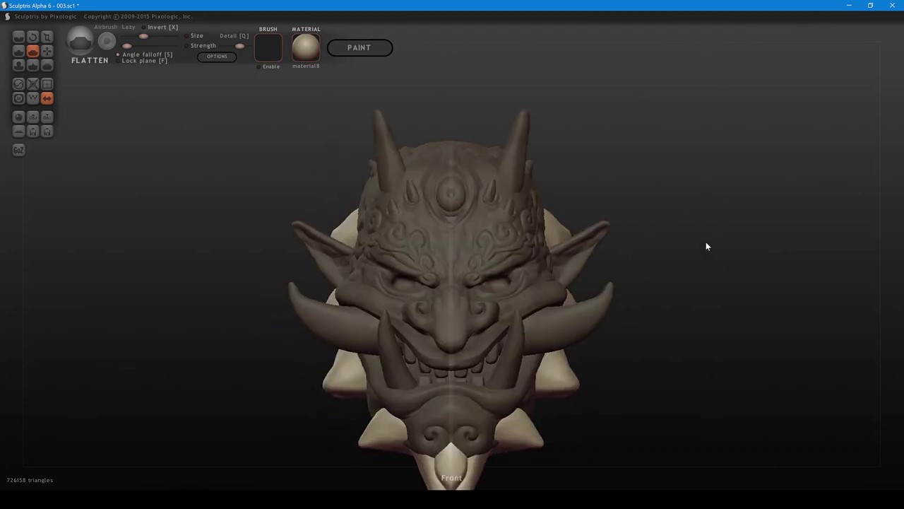
{"action": "left_click_drag", "start_coordinate": [678, 256], "coordinate": [675, 213], "text": "alt"}
{"action": "mouse_move", "coordinate": [675, 263]}
{"action": "left_mouse_down", "text": "alt"}
{"action": "mouse_move", "coordinate": [676, 245]}
{"action": "mouse_move", "coordinate": [664, 256]}
{"action": "left_mouse_up", "text": "alt"}
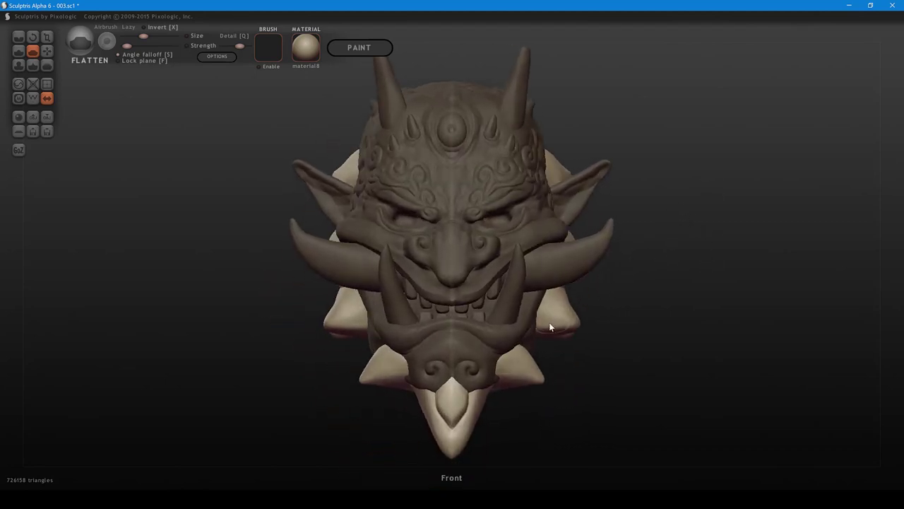
- Adjust the lower side spikes of the mane and the jaw spikes with a larger Grab brush
{"action": "left_click_drag", "start_coordinate": [593, 309], "coordinate": [574, 297]}
{"action": "key", "text": "6"}
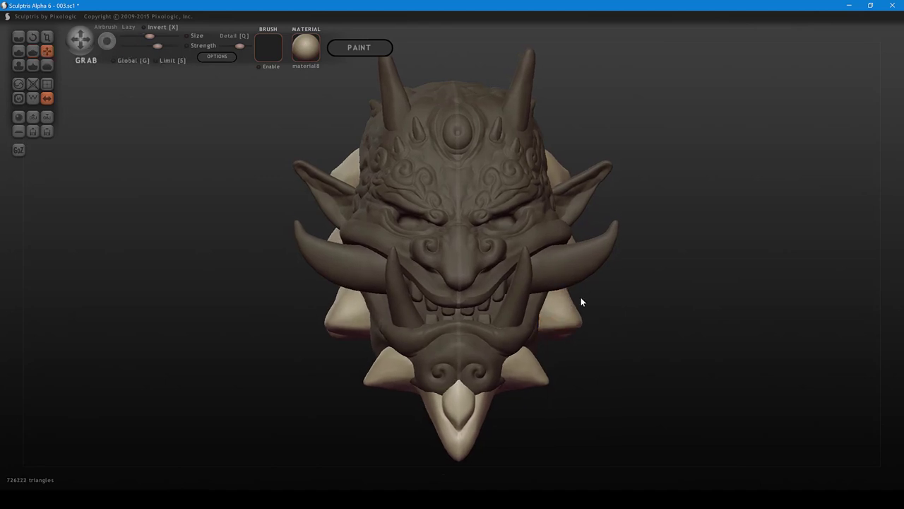
{"action": "left_click_drag", "start_coordinate": [664, 300], "coordinate": [640, 271]}
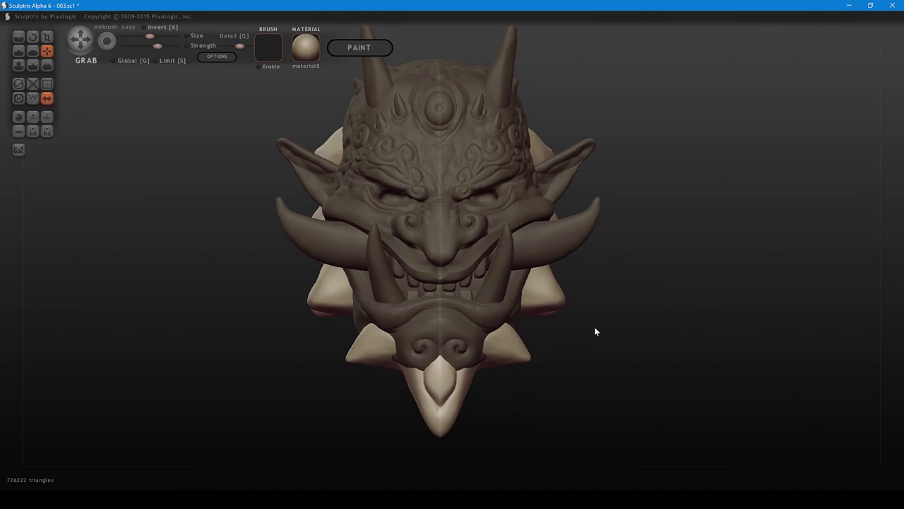
{"action": "left_click_drag", "start_coordinate": [594, 327], "coordinate": [585, 322]}
{"action": "scroll", "coordinate": [493, 353], "scroll_direction": "up", "scroll_amount": 1, "text": "shift"}
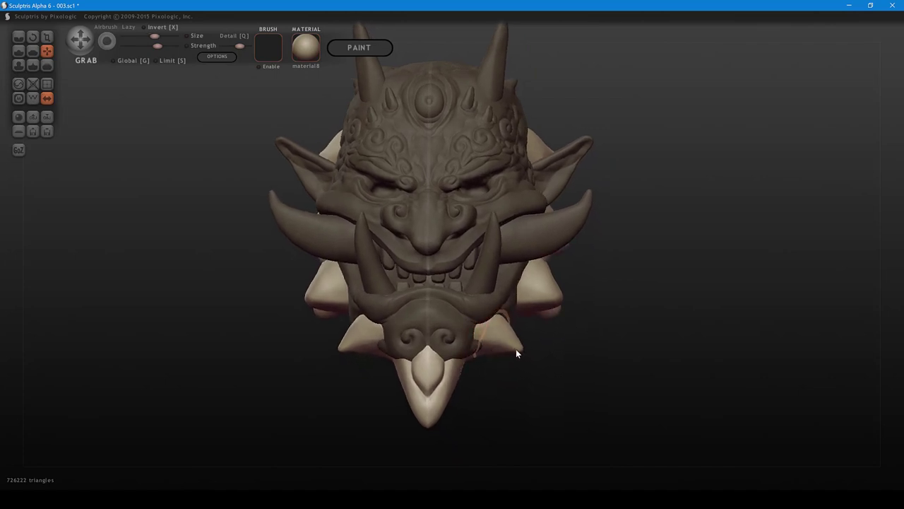
{"action": "left_click_drag", "start_coordinate": [517, 348], "coordinate": [404, 357]}
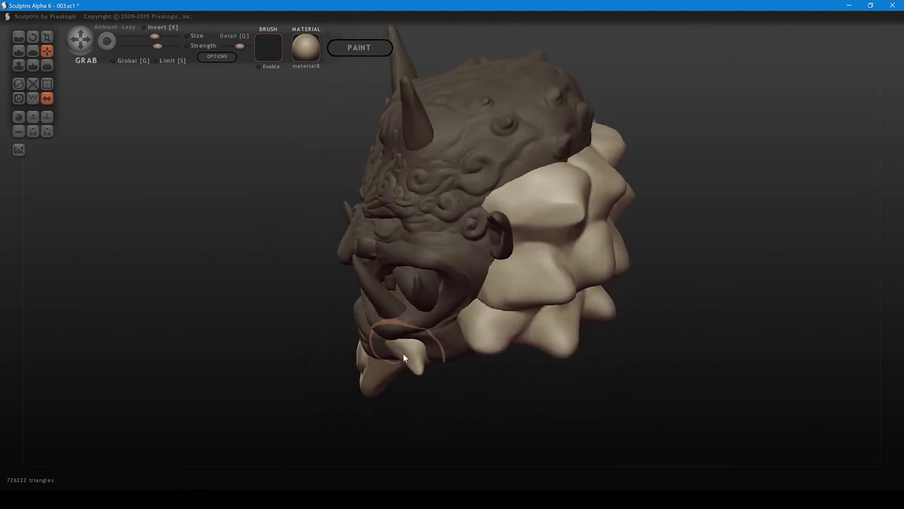
- Build up a new bump on the jaw behind the existing jaw spike with a larger Draw brush
{"action": "scroll", "coordinate": [403, 358], "scroll_direction": "down", "scroll_amount": 3, "text": "shift"}
{"action": "mouse_move", "coordinate": [472, 403]}
{"action": "left_mouse_down"}
{"action": "mouse_move", "coordinate": [573, 338]}
{"action": "mouse_move", "coordinate": [627, 367]}
{"action": "mouse_move", "coordinate": [503, 341]}
{"action": "left_mouse_up"}
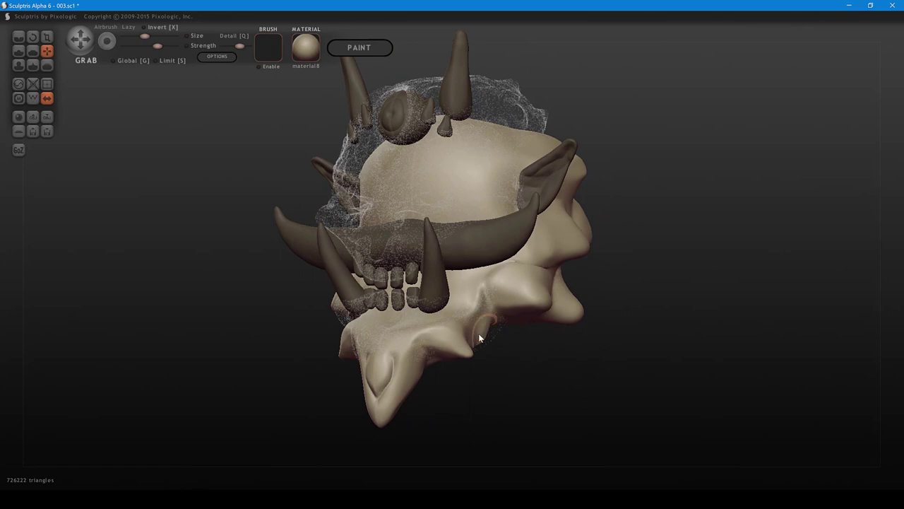
{"action": "key", "text": "d"}
{"action": "key", "text": "f"}
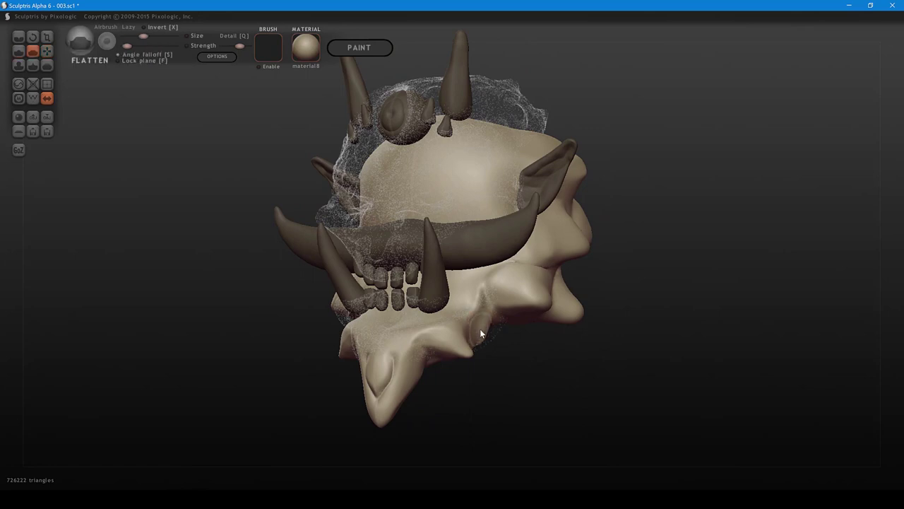
{"action": "key", "text": "d"}
{"action": "mouse_move", "coordinate": [509, 360]}
{"action": "left_mouse_down"}
{"action": "mouse_move", "coordinate": [476, 383]}
{"action": "mouse_move", "coordinate": [468, 377]}
{"action": "left_mouse_up"}
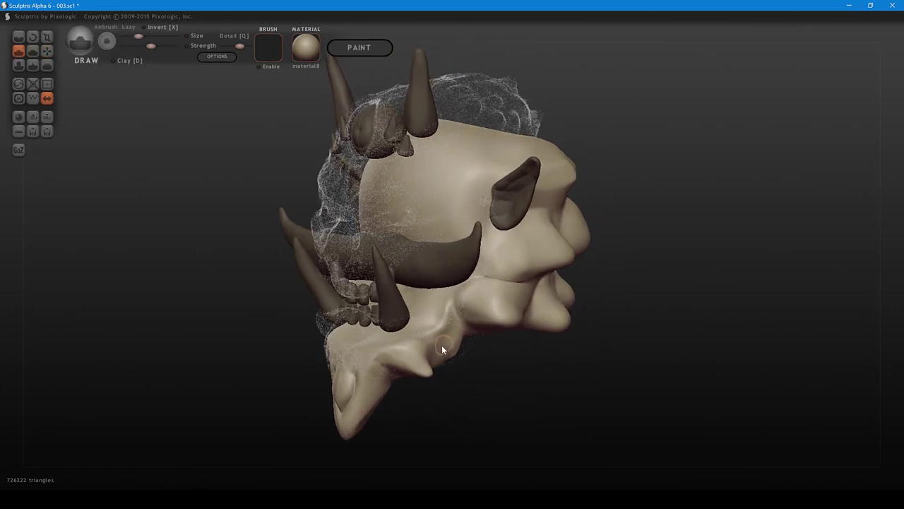
{"action": "scroll", "coordinate": [441, 345], "scroll_direction": "up", "scroll_amount": 3}
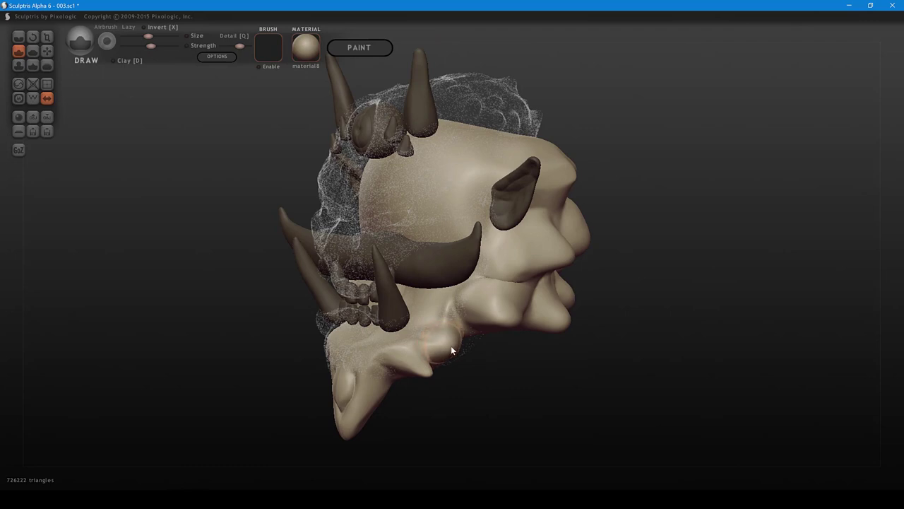
{"action": "mouse_move", "coordinate": [455, 354]}
{"action": "left_mouse_down"}
{"action": "mouse_move", "coordinate": [544, 402]}
{"action": "mouse_move", "coordinate": [551, 388]}
{"action": "left_mouse_up"}
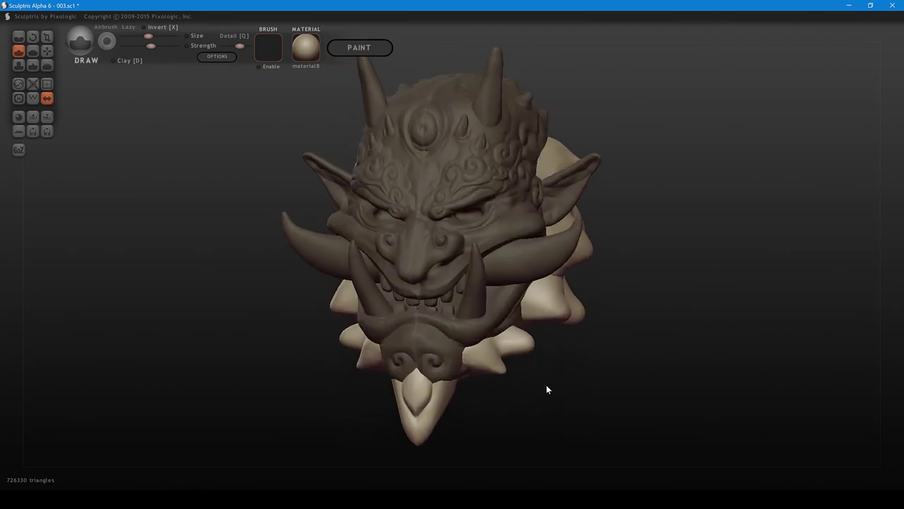
- Adjust the front jaw spikes with Grab in front view, using a smaller brush
{"action": "mouse_move", "coordinate": [569, 359]}
{"action": "left_mouse_down"}
{"action": "mouse_move", "coordinate": [442, 359]}
{"action": "mouse_move", "coordinate": [436, 395]}
{"action": "mouse_move", "coordinate": [608, 363]}
{"action": "mouse_move", "coordinate": [588, 343]}
{"action": "mouse_move", "coordinate": [553, 366]}
{"action": "left_mouse_up"}
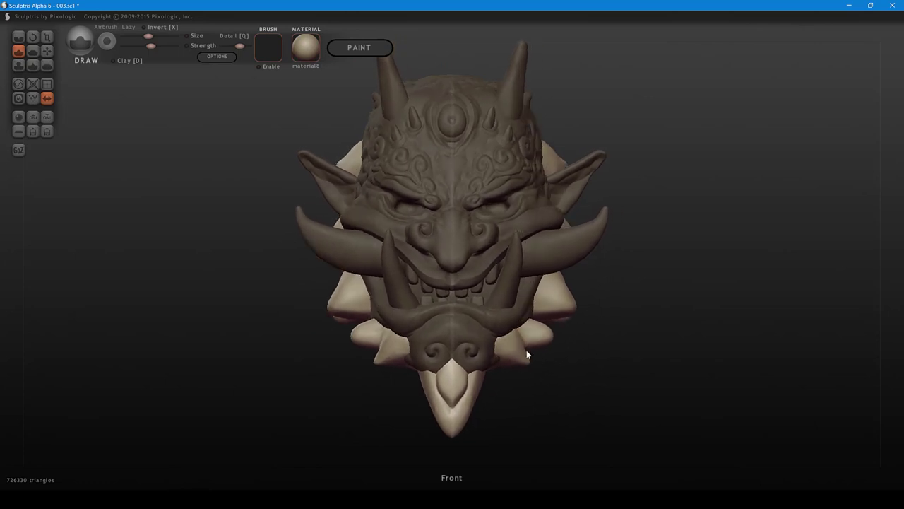
{"action": "scroll", "coordinate": [517, 347], "scroll_direction": "up", "scroll_amount": 1, "text": "shift"}
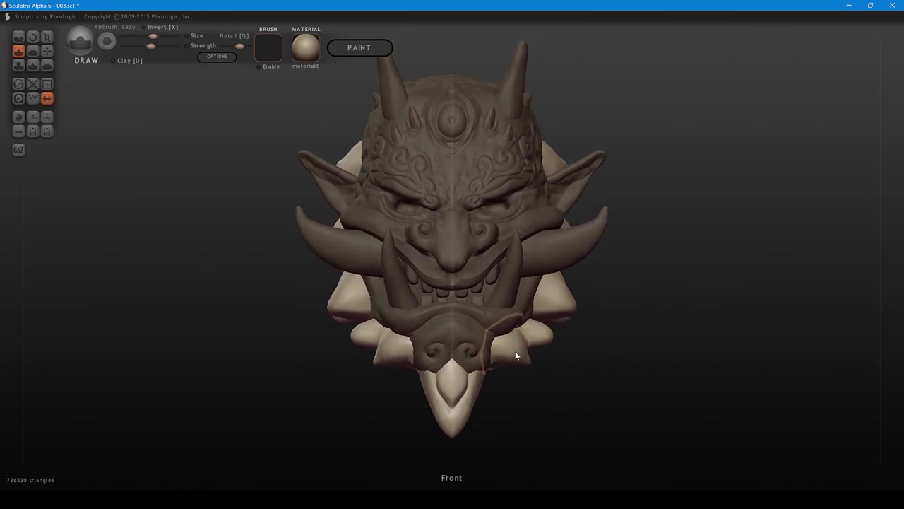
{"action": "key", "text": "g"}
{"action": "key", "text": "ctrl"}
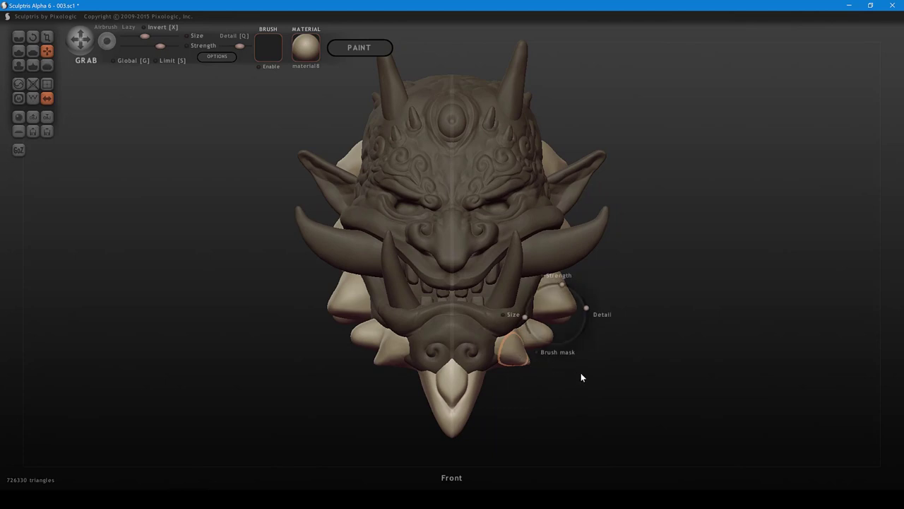
{"action": "mouse_move", "coordinate": [561, 377]}
{"action": "left_mouse_down"}
{"action": "mouse_move", "coordinate": [539, 384]}
{"action": "mouse_move", "coordinate": [499, 370]}
{"action": "mouse_move", "coordinate": [560, 380]}
{"action": "mouse_move", "coordinate": [545, 381]}
{"action": "mouse_move", "coordinate": [527, 365]}
{"action": "left_mouse_up"}
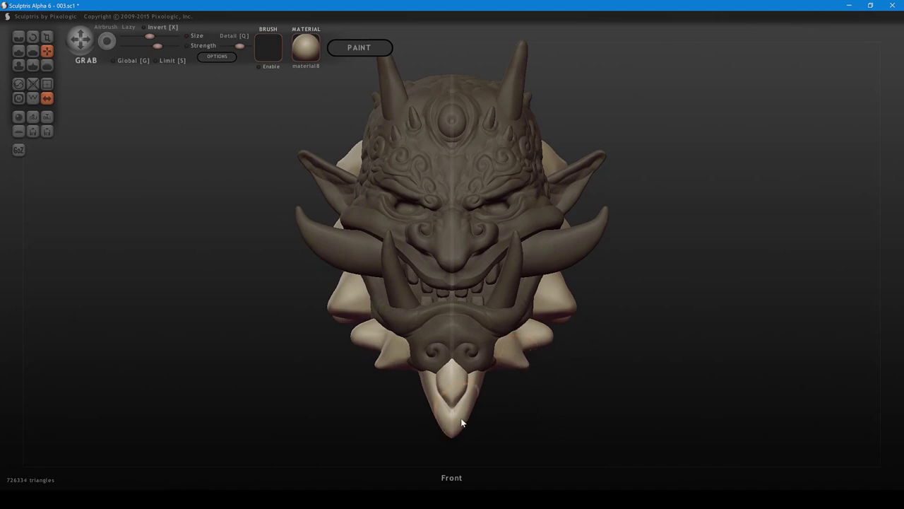
- Reshape the pointed chin beard and its small upper lobe with Grab from the front and side
{"action": "mouse_move", "coordinate": [455, 427]}
{"action": "left_mouse_down"}
{"action": "mouse_move", "coordinate": [454, 417]}
{"action": "mouse_move", "coordinate": [480, 409]}
{"action": "mouse_move", "coordinate": [338, 412]}
{"action": "mouse_move", "coordinate": [316, 377]}
{"action": "left_mouse_up"}
{"action": "scroll", "coordinate": [458, 423], "scroll_direction": "up", "scroll_amount": 3, "text": "shift"}
{"action": "scroll", "coordinate": [475, 396], "scroll_direction": "down", "scroll_amount": 1, "text": "shift"}
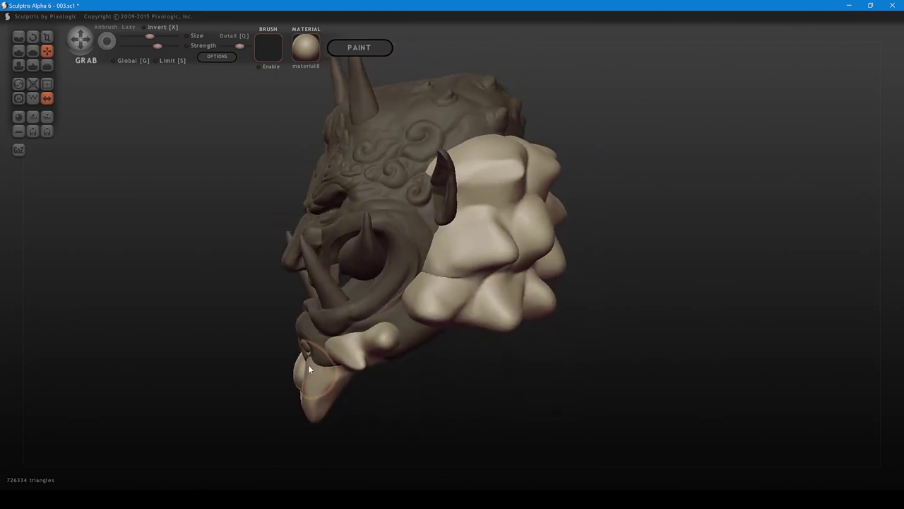
{"action": "left_click_drag", "start_coordinate": [308, 365], "coordinate": [311, 373]}
{"action": "left_click_drag", "start_coordinate": [329, 447], "coordinate": [545, 417]}
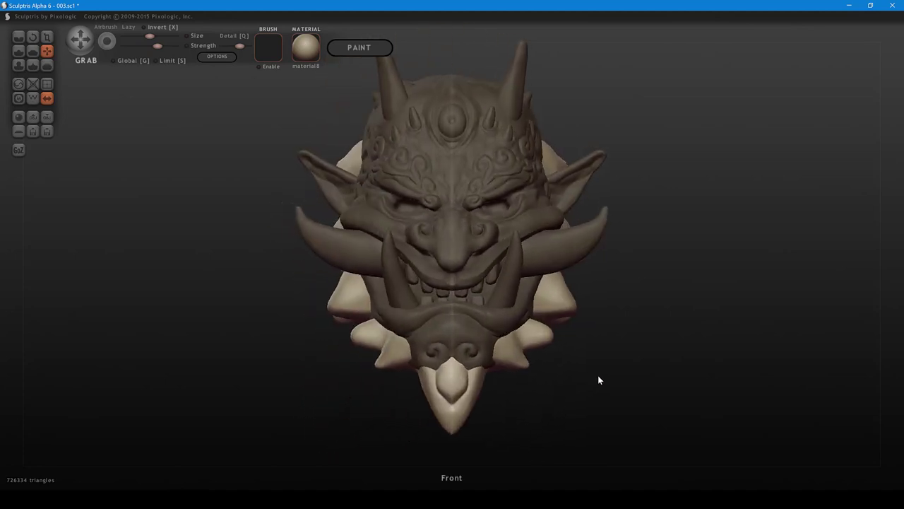
- Mask the front jaw spike to protect it from sculpting
{"action": "mouse_move", "coordinate": [597, 379]}
{"action": "left_mouse_down"}
{"action": "mouse_move", "coordinate": [544, 383]}
{"action": "mouse_move", "coordinate": [483, 370]}
{"action": "left_mouse_up"}
{"action": "key", "text": "m"}
{"action": "left_click_drag", "start_coordinate": [411, 355], "coordinate": [418, 373]}
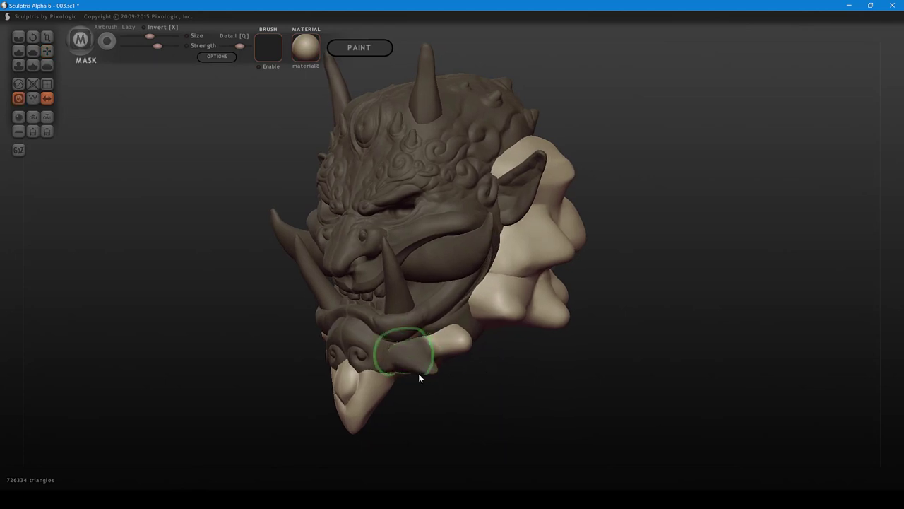
{"action": "key", "text": "g"}
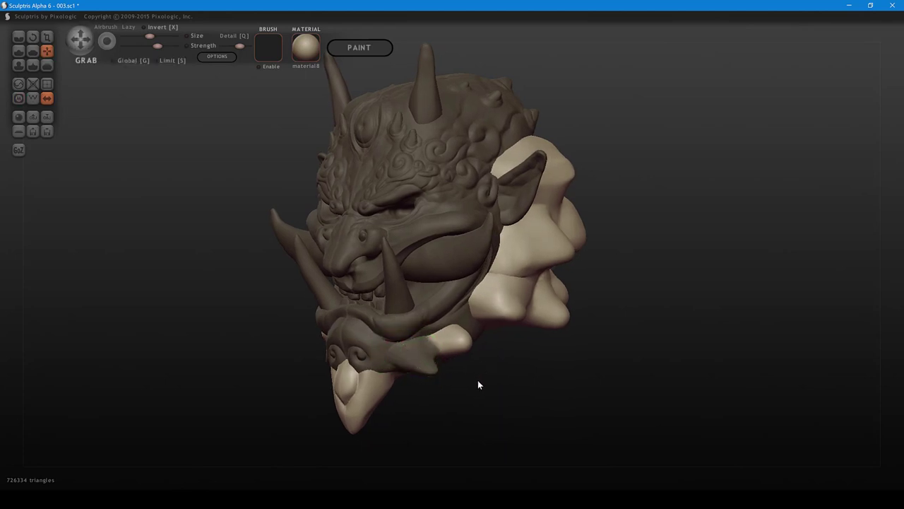
- Pull the new bump behind the masked jaw spike outward with Grab to form a second jaw spike
{"action": "mouse_move", "coordinate": [478, 380]}
{"action": "left_mouse_down"}
{"action": "mouse_move", "coordinate": [445, 371]}
{"action": "mouse_move", "coordinate": [448, 359]}
{"action": "left_mouse_up"}
{"action": "scroll", "coordinate": [438, 367], "scroll_direction": "up", "scroll_amount": 2, "text": "shift"}
{"action": "left_click_drag", "start_coordinate": [458, 393], "coordinate": [489, 312]}
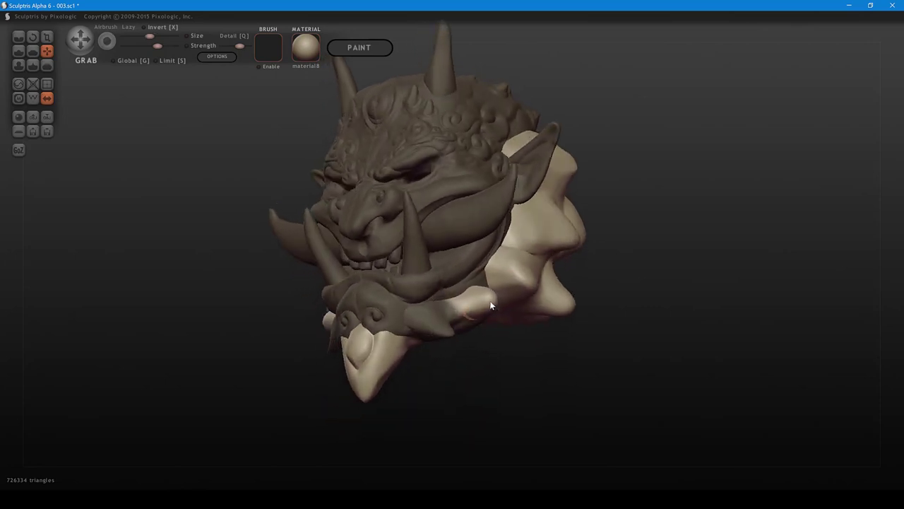
{"action": "mouse_move", "coordinate": [502, 355]}
{"action": "left_mouse_down"}
{"action": "mouse_move", "coordinate": [501, 387]}
{"action": "mouse_move", "coordinate": [395, 406]}
{"action": "mouse_move", "coordinate": [367, 399]}
{"action": "mouse_move", "coordinate": [400, 375]}
{"action": "mouse_move", "coordinate": [483, 351]}
{"action": "mouse_move", "coordinate": [576, 199]}
{"action": "mouse_move", "coordinate": [630, 319]}
{"action": "mouse_move", "coordinate": [630, 344]}
{"action": "left_mouse_up"}
{"action": "scroll", "coordinate": [394, 368], "scroll_direction": "down", "scroll_amount": 2, "text": "shift"}
{"action": "scroll", "coordinate": [392, 355], "scroll_direction": "up", "scroll_amount": 2}
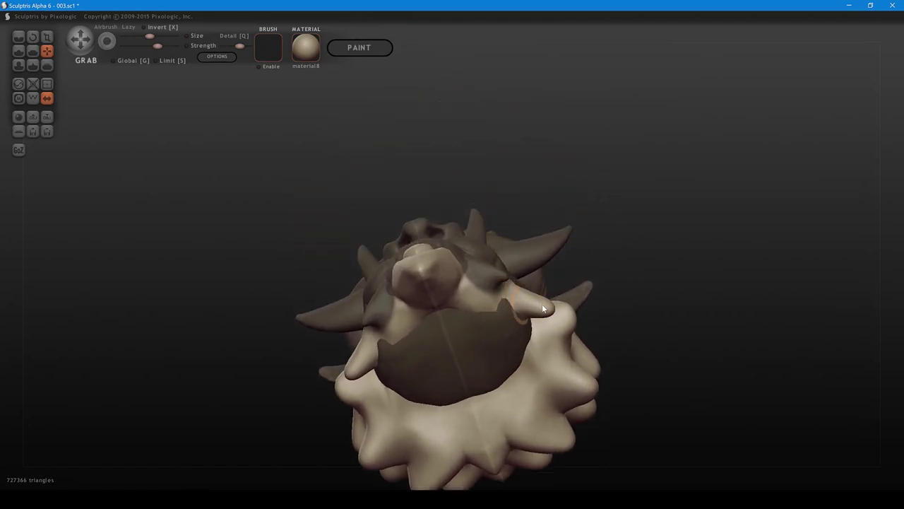
{"action": "mouse_move", "coordinate": [601, 262]}
{"action": "left_mouse_down"}
{"action": "mouse_move", "coordinate": [632, 297]}
{"action": "mouse_move", "coordinate": [608, 258]}
{"action": "mouse_move", "coordinate": [569, 293]}
{"action": "mouse_move", "coordinate": [582, 301]}
{"action": "left_mouse_up"}
{"action": "scroll", "coordinate": [576, 298], "scroll_direction": "down", "scroll_amount": 2}
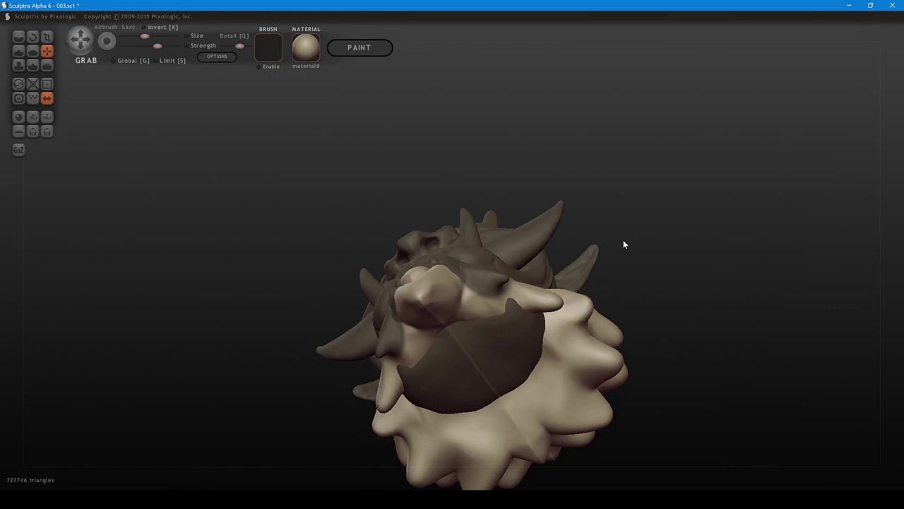
- Extend and bend the rear jaw spike with Grab, working from below and from the side
{"action": "left_click_drag", "start_coordinate": [623, 241], "coordinate": [621, 256]}
{"action": "scroll", "coordinate": [580, 304], "scroll_direction": "up", "scroll_amount": 2}
{"action": "left_click_drag", "start_coordinate": [574, 312], "coordinate": [570, 321]}
{"action": "left_click_drag", "start_coordinate": [642, 263], "coordinate": [627, 326]}
{"action": "mouse_move", "coordinate": [653, 288]}
{"action": "left_mouse_down"}
{"action": "mouse_move", "coordinate": [642, 328]}
{"action": "mouse_move", "coordinate": [633, 301]}
{"action": "left_mouse_up"}
{"action": "scroll", "coordinate": [629, 304], "scroll_direction": "down", "scroll_amount": 2}
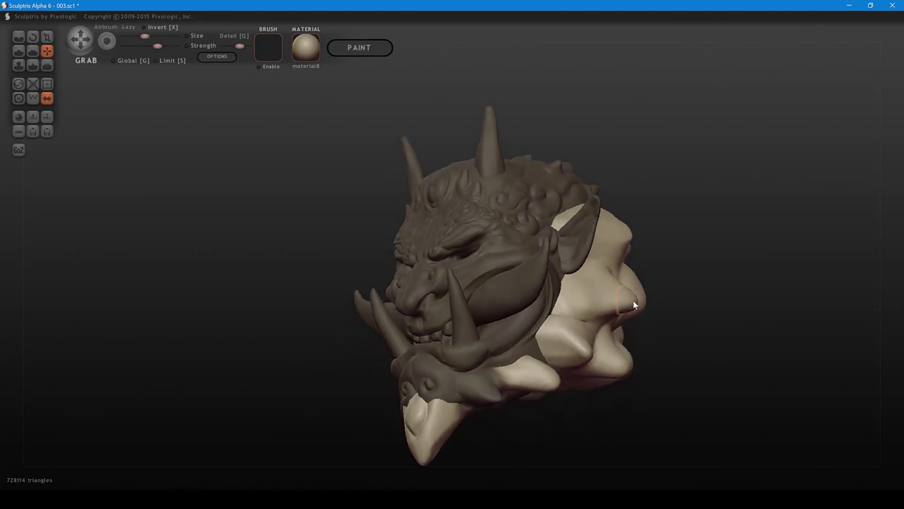
{"action": "left_click_drag", "start_coordinate": [694, 282], "coordinate": [672, 332]}
{"action": "mouse_move", "coordinate": [678, 327]}
{"action": "left_mouse_down"}
{"action": "mouse_move", "coordinate": [692, 294]}
{"action": "mouse_move", "coordinate": [699, 302]}
{"action": "mouse_move", "coordinate": [659, 331]}
{"action": "left_mouse_up"}
- Adjust the rear jaw spike's outline in front view with a slightly larger Grab brush
{"action": "left_click_drag", "start_coordinate": [572, 388], "coordinate": [595, 376], "text": "alt"}
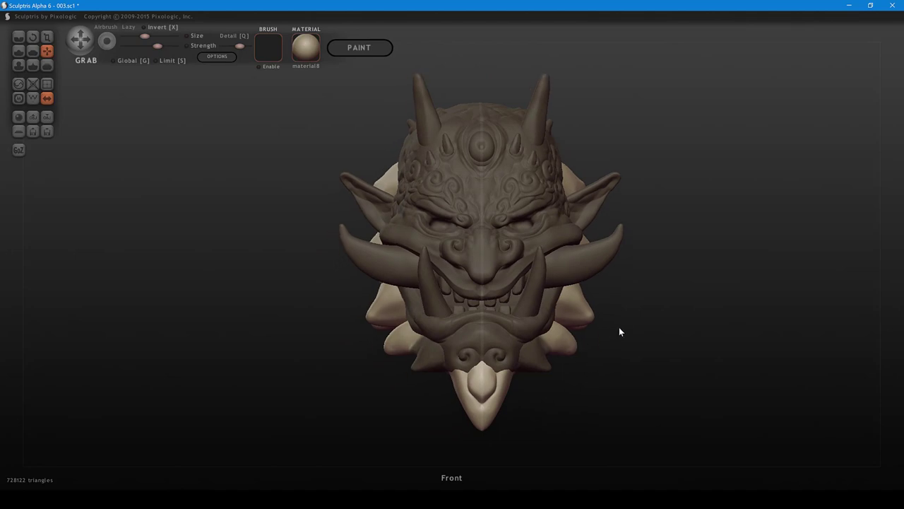
{"action": "left_click_drag", "start_coordinate": [620, 327], "coordinate": [615, 350], "text": "alt"}
{"action": "scroll", "coordinate": [566, 365], "scroll_direction": "up", "scroll_amount": 1, "text": "shift"}
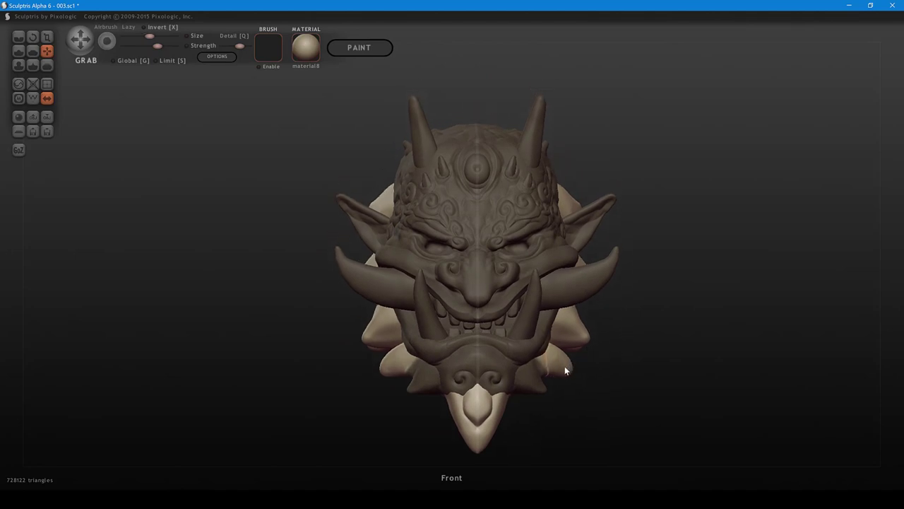
{"action": "left_click_drag", "start_coordinate": [564, 366], "coordinate": [568, 362]}
{"action": "mouse_move", "coordinate": [614, 334]}
{"action": "left_mouse_down"}
{"action": "mouse_move", "coordinate": [576, 330]}
{"action": "mouse_move", "coordinate": [666, 349]}
{"action": "left_mouse_up"}
{"action": "mouse_move", "coordinate": [541, 363]}
{"action": "left_mouse_down"}
{"action": "mouse_move", "coordinate": [558, 370]}
{"action": "mouse_move", "coordinate": [555, 382]}
{"action": "left_mouse_up"}
{"action": "scroll", "coordinate": [545, 366], "scroll_direction": "down", "scroll_amount": 1, "text": "shift"}
{"action": "mouse_move", "coordinate": [550, 380]}
{"action": "left_mouse_down"}
{"action": "mouse_move", "coordinate": [532, 378]}
{"action": "mouse_move", "coordinate": [541, 388]}
{"action": "mouse_move", "coordinate": [600, 395]}
{"action": "mouse_move", "coordinate": [583, 370]}
{"action": "mouse_move", "coordinate": [592, 341]}
{"action": "mouse_move", "coordinate": [565, 339]}
{"action": "mouse_move", "coordinate": [583, 305]}
{"action": "mouse_move", "coordinate": [575, 295]}
{"action": "mouse_move", "coordinate": [573, 315]}
{"action": "mouse_move", "coordinate": [555, 305]}
{"action": "mouse_move", "coordinate": [599, 310]}
{"action": "mouse_move", "coordinate": [618, 336]}
{"action": "mouse_move", "coordinate": [606, 333]}
{"action": "left_mouse_up"}
{"action": "key", "text": "ctrl+z"}
{"action": "key", "text": "ctrl+z"}
- Flatten the front surface of the mane's lower side spike beside the jaw
{"action": "scroll", "coordinate": [558, 331], "scroll_direction": "up", "scroll_amount": 1}
{"action": "scroll", "coordinate": [567, 333], "scroll_direction": "down", "scroll_amount": 1}
{"action": "scroll", "coordinate": [563, 332], "scroll_direction": "up", "scroll_amount": 1}
{"action": "scroll", "coordinate": [570, 319], "scroll_direction": "down", "scroll_amount": 1}
{"action": "scroll", "coordinate": [555, 309], "scroll_direction": "down", "scroll_amount": 1}
{"action": "mouse_move", "coordinate": [555, 311]}
{"action": "left_mouse_down"}
{"action": "mouse_move", "coordinate": [570, 323]}
{"action": "mouse_move", "coordinate": [597, 306]}
{"action": "mouse_move", "coordinate": [666, 333]}
{"action": "mouse_move", "coordinate": [585, 243]}
{"action": "left_mouse_up"}
{"action": "key", "text": "5"}
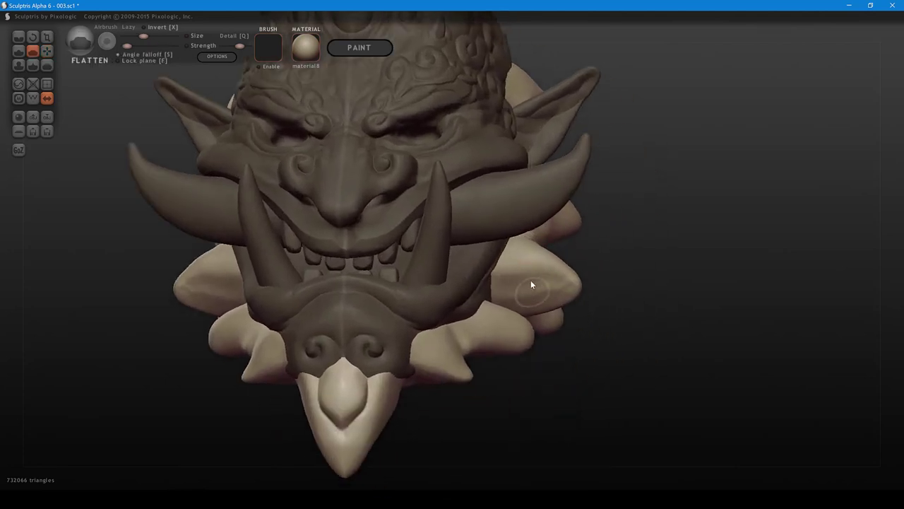
{"action": "mouse_move", "coordinate": [530, 280]}
{"action": "left_mouse_down"}
{"action": "mouse_move", "coordinate": [562, 267]}
{"action": "mouse_move", "coordinate": [575, 298]}
{"action": "mouse_move", "coordinate": [511, 255]}
{"action": "mouse_move", "coordinate": [549, 258]}
{"action": "left_mouse_up"}
{"action": "left_click_drag", "start_coordinate": [608, 236], "coordinate": [565, 249]}
- Show the wireframe and even out the mesh density on the chin beard with an enlarged Reduce Brush
{"action": "key", "text": "w"}
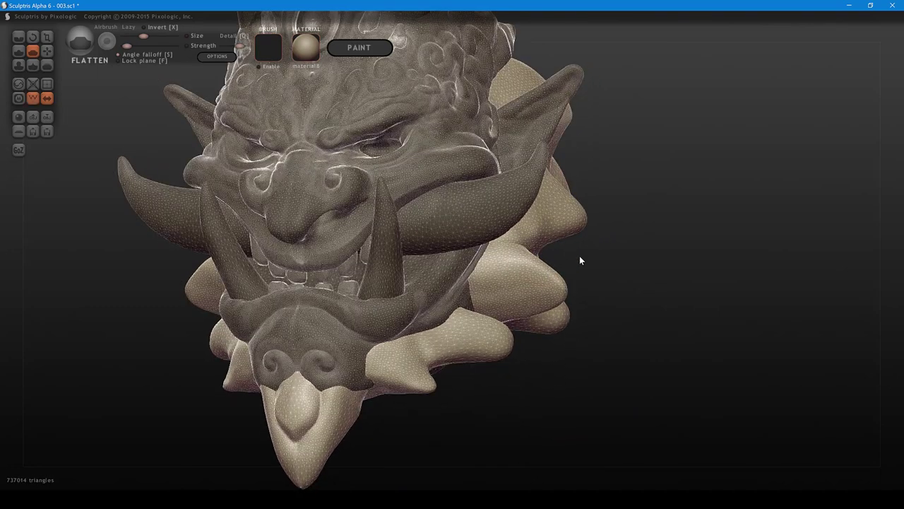
{"action": "left_click_drag", "start_coordinate": [627, 251], "coordinate": [601, 242]}
{"action": "scroll", "coordinate": [636, 259], "scroll_direction": "up", "scroll_amount": 3}
{"action": "mouse_move", "coordinate": [544, 301]}
{"action": "left_mouse_down"}
{"action": "mouse_move", "coordinate": [533, 268]}
{"action": "mouse_move", "coordinate": [498, 257]}
{"action": "mouse_move", "coordinate": [473, 311]}
{"action": "mouse_move", "coordinate": [445, 341]}
{"action": "mouse_move", "coordinate": [492, 358]}
{"action": "mouse_move", "coordinate": [334, 370]}
{"action": "mouse_move", "coordinate": [373, 389]}
{"action": "left_mouse_up"}
{"action": "mouse_move", "coordinate": [507, 409]}
{"action": "left_mouse_down", "text": "alt"}
{"action": "mouse_move", "coordinate": [626, 357]}
{"action": "mouse_move", "coordinate": [482, 349]}
{"action": "mouse_move", "coordinate": [411, 403]}
{"action": "mouse_move", "coordinate": [420, 388]}
{"action": "mouse_move", "coordinate": [565, 396]}
{"action": "left_mouse_up", "text": "alt"}
{"action": "scroll", "coordinate": [408, 402], "scroll_direction": "up", "scroll_amount": 2}
{"action": "key", "text": "0"}
{"action": "scroll", "coordinate": [425, 311], "scroll_direction": "up", "scroll_amount": 6, "text": "shift"}
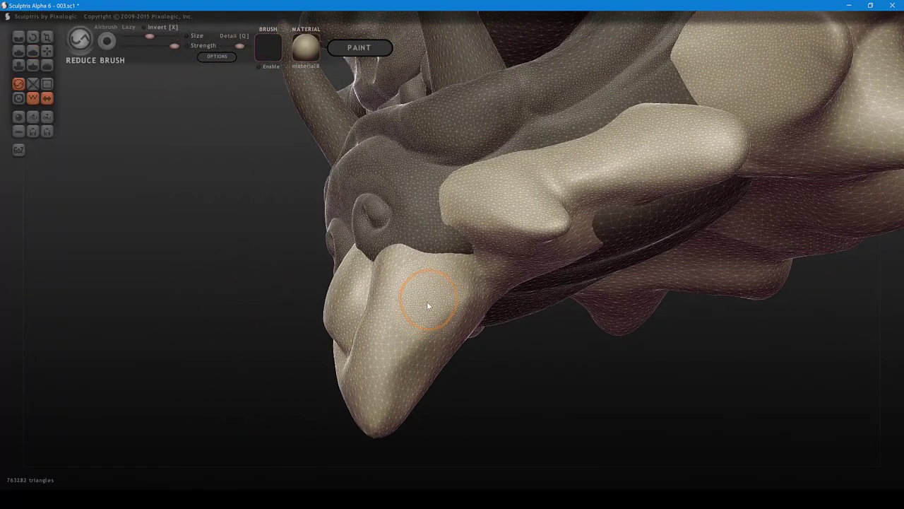
{"action": "mouse_move", "coordinate": [427, 304]}
{"action": "left_mouse_down"}
{"action": "mouse_move", "coordinate": [376, 385]}
{"action": "mouse_move", "coordinate": [401, 277]}
{"action": "mouse_move", "coordinate": [448, 327]}
{"action": "mouse_move", "coordinate": [409, 376]}
{"action": "mouse_move", "coordinate": [400, 337]}
{"action": "mouse_move", "coordinate": [417, 343]}
{"action": "left_mouse_up"}
{"action": "left_click_drag", "start_coordinate": [471, 390], "coordinate": [492, 402]}
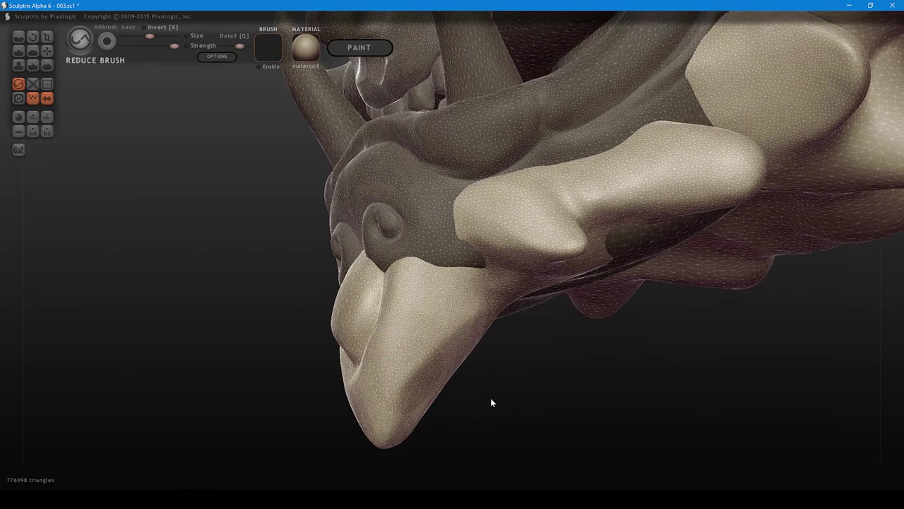
- Hide the wireframe, lower the brush detail, and adjust the rounded side spikes with Grab
{"action": "right_click_drag", "start_coordinate": [493, 403], "coordinate": [507, 422]}
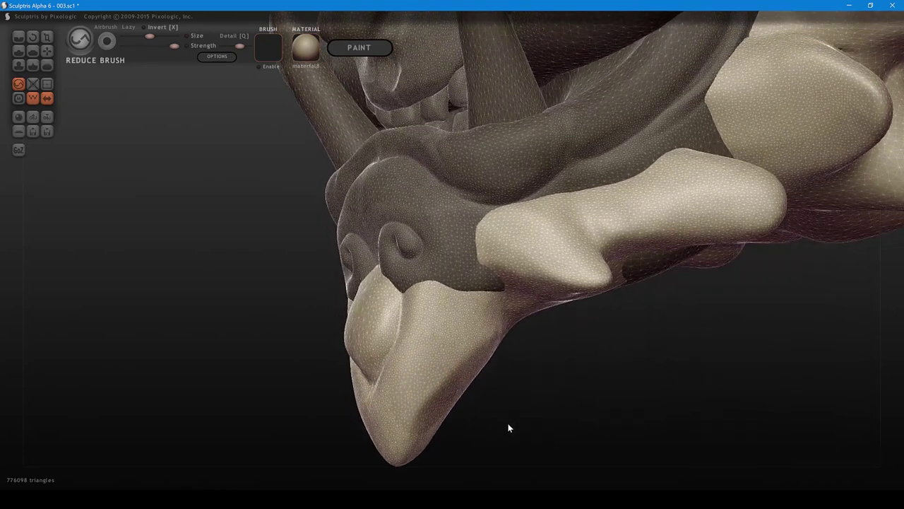
{"action": "scroll", "coordinate": [508, 423], "scroll_direction": "down", "scroll_amount": 1, "text": "ctrl+shift"}
{"action": "mouse_move", "coordinate": [592, 341]}
{"action": "right_mouse_down"}
{"action": "mouse_move", "coordinate": [707, 343]}
{"action": "mouse_move", "coordinate": [674, 364]}
{"action": "mouse_move", "coordinate": [654, 321]}
{"action": "mouse_move", "coordinate": [645, 365]}
{"action": "mouse_move", "coordinate": [411, 375]}
{"action": "mouse_move", "coordinate": [453, 386]}
{"action": "mouse_move", "coordinate": [450, 394]}
{"action": "right_mouse_up"}
{"action": "key", "text": "g"}
{"action": "scroll", "coordinate": [401, 364], "scroll_direction": "up", "scroll_amount": 2, "text": "shift"}
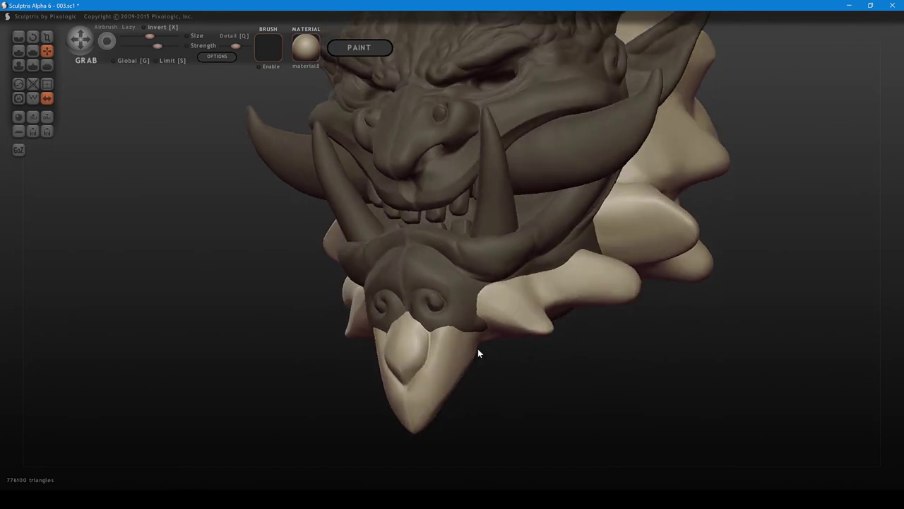
{"action": "right_click_drag", "start_coordinate": [478, 353], "coordinate": [627, 309]}
{"action": "mouse_move", "coordinate": [614, 303]}
{"action": "left_mouse_down"}
{"action": "mouse_move", "coordinate": [604, 294]}
{"action": "mouse_move", "coordinate": [639, 298]}
{"action": "mouse_move", "coordinate": [636, 277]}
{"action": "left_mouse_up"}
{"action": "mouse_move", "coordinate": [589, 307]}
{"action": "right_mouse_down"}
{"action": "mouse_move", "coordinate": [610, 302]}
{"action": "mouse_move", "coordinate": [503, 303]}
{"action": "right_mouse_up"}
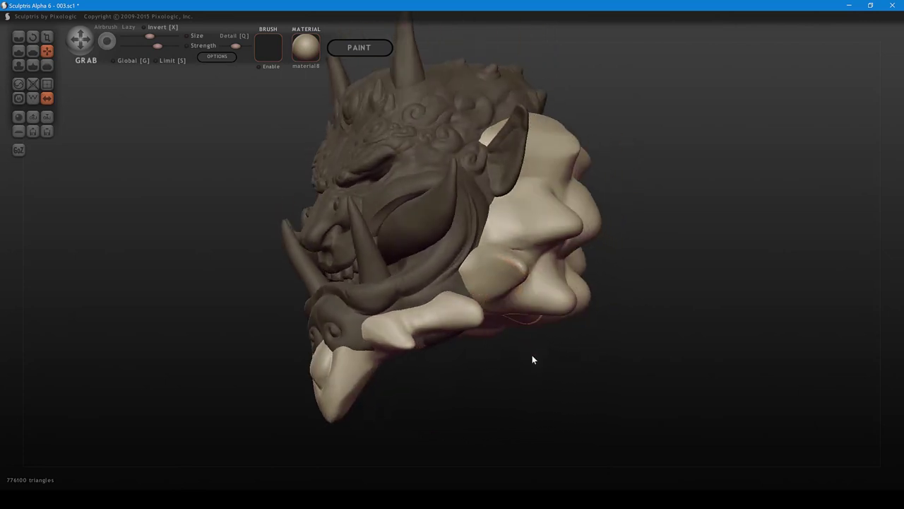
{"action": "left_click_drag", "start_coordinate": [533, 356], "coordinate": [599, 344]}
- Pinch the mane's lower side spike to a sharp tip and refine its shape with Grab
{"action": "key", "text": "8"}
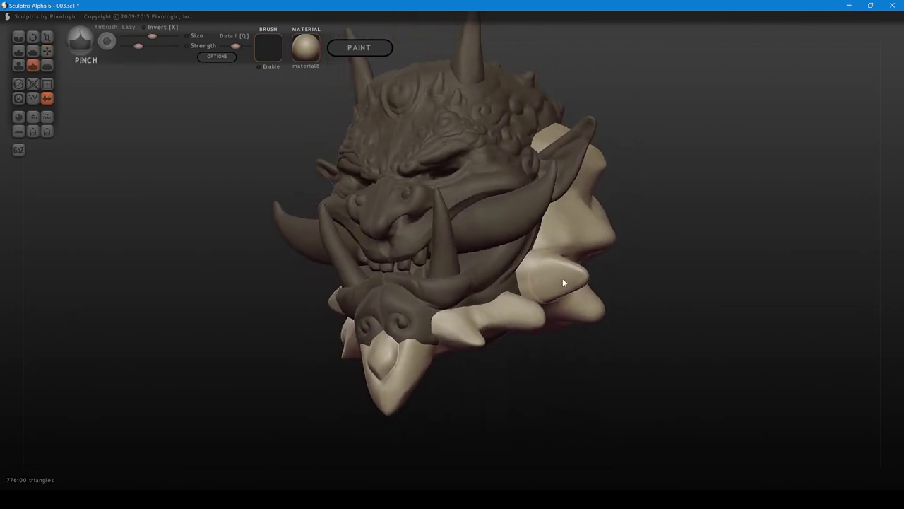
{"action": "left_click_drag", "start_coordinate": [563, 280], "coordinate": [576, 281]}
{"action": "key", "text": "bracketleft"}
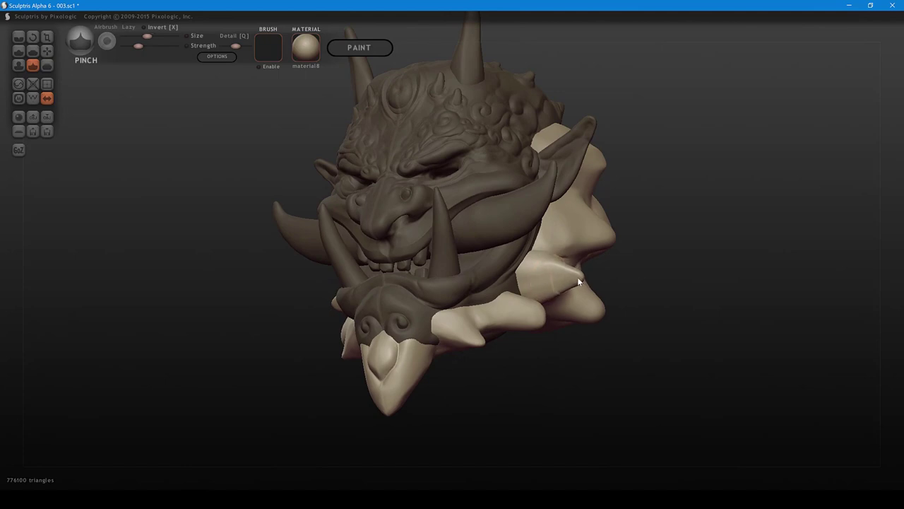
{"action": "left_click_drag", "start_coordinate": [629, 270], "coordinate": [655, 260]}
{"action": "key", "text": "6"}
{"action": "left_click_drag", "start_coordinate": [571, 261], "coordinate": [568, 288]}
{"action": "left_click_drag", "start_coordinate": [625, 281], "coordinate": [693, 313], "text": "shift"}
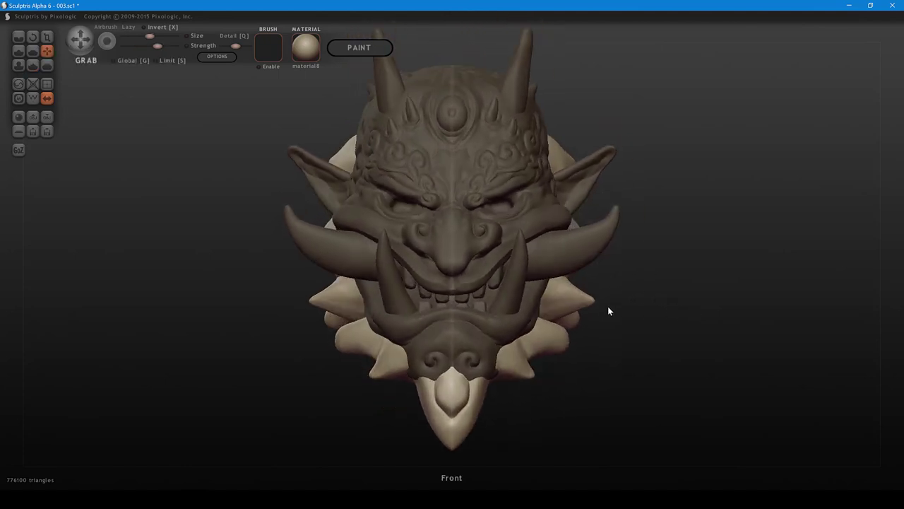
- Reshape the rear jaw spike into a pointed tip with Grab in front view
{"action": "left_click_drag", "start_coordinate": [548, 304], "coordinate": [548, 296]}
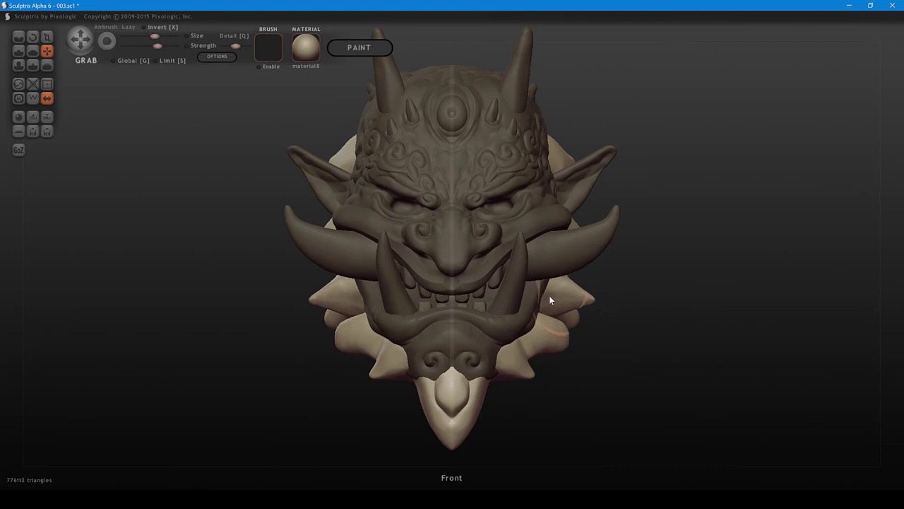
{"action": "left_click_drag", "start_coordinate": [562, 343], "coordinate": [567, 341]}
{"action": "mouse_move", "coordinate": [574, 352]}
{"action": "left_mouse_down"}
{"action": "mouse_move", "coordinate": [541, 342]}
{"action": "mouse_move", "coordinate": [602, 358]}
{"action": "left_mouse_up"}
{"action": "key", "text": "8"}
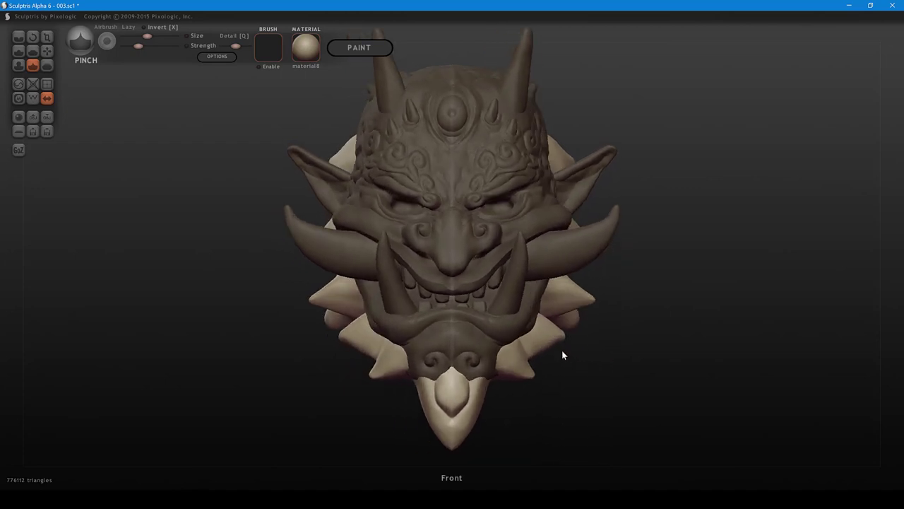
- Fine-tune the outline of the lower jaw spikes in front view with a larger Grab brush
{"action": "key", "text": "g"}
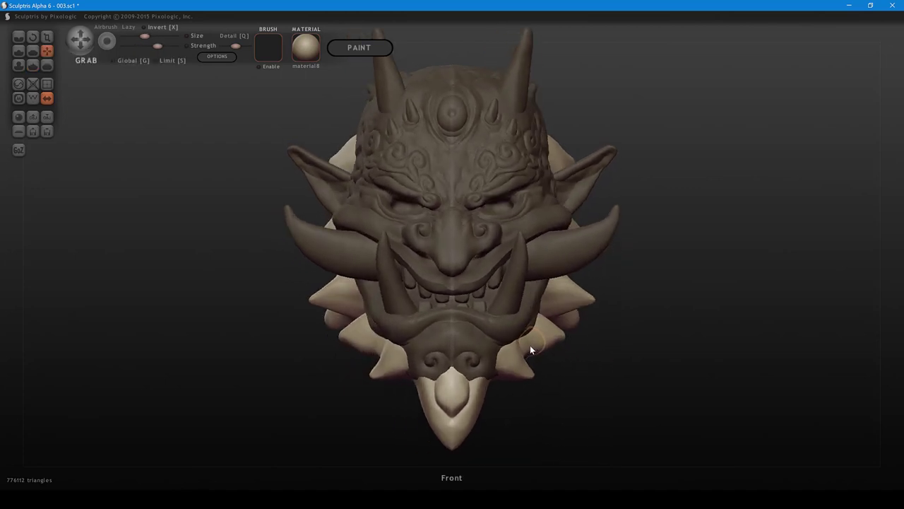
{"action": "scroll", "coordinate": [558, 333], "scroll_direction": "up", "scroll_amount": 1, "text": "shift"}
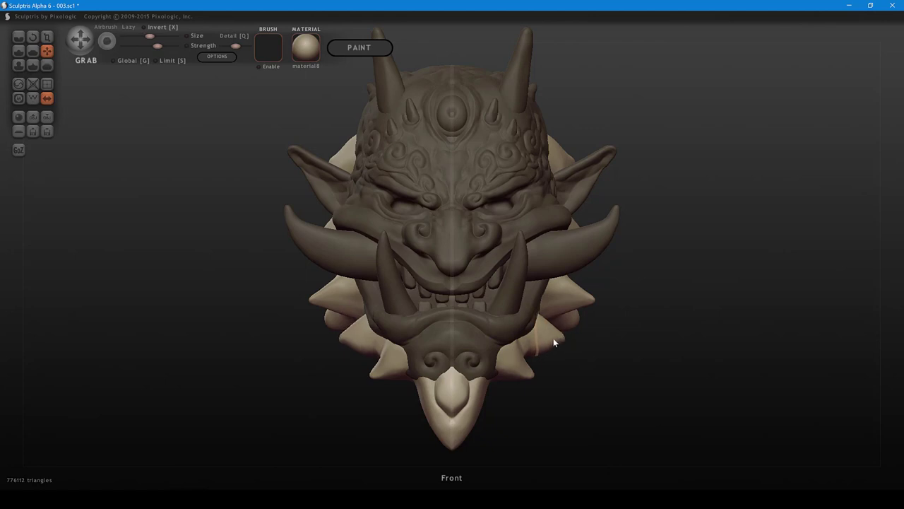
{"action": "mouse_move", "coordinate": [524, 373]}
{"action": "left_mouse_down"}
{"action": "mouse_move", "coordinate": [512, 354]}
{"action": "mouse_move", "coordinate": [545, 400]}
{"action": "mouse_move", "coordinate": [553, 368]}
{"action": "left_mouse_up"}
{"action": "left_click_drag", "start_coordinate": [625, 322], "coordinate": [654, 347], "text": "alt"}
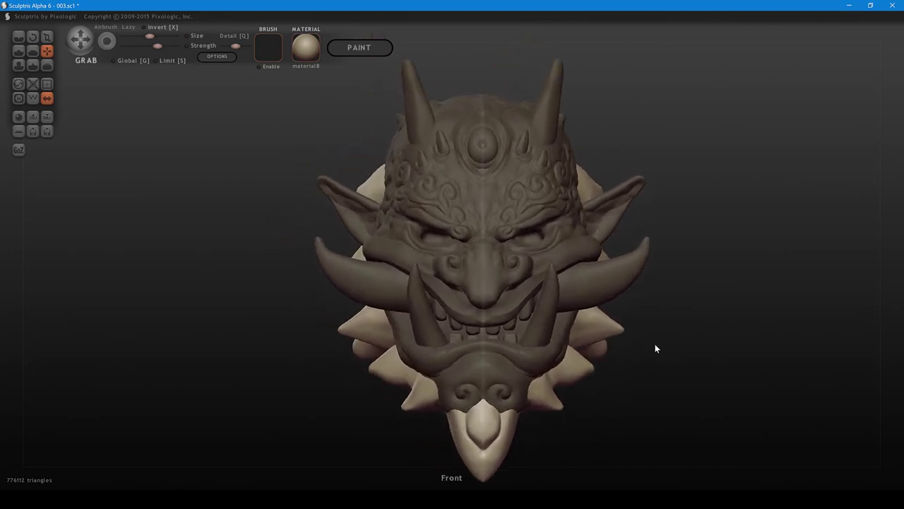
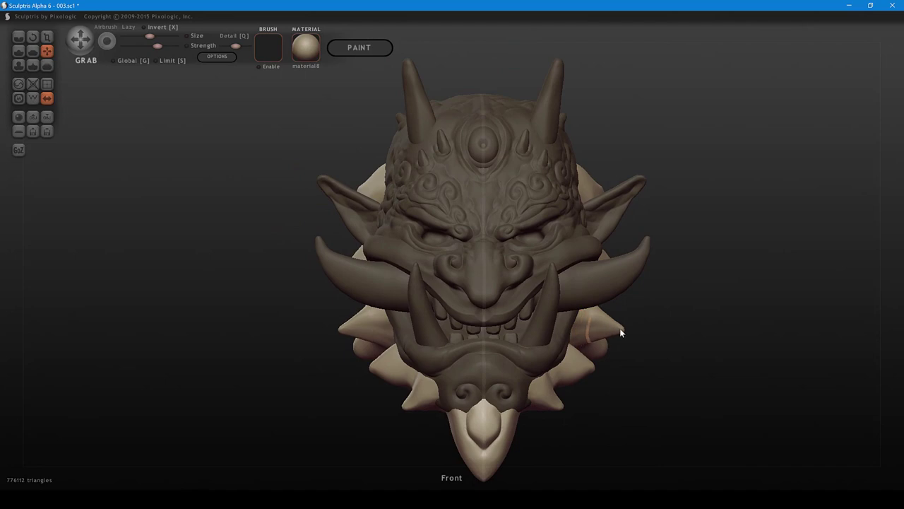
- Try to lengthen the pair of side jaw spikes outward with Grab in front view, then undo the changes
{"action": "scroll", "coordinate": [623, 329], "scroll_direction": "down", "scroll_amount": 1, "text": "shift"}
{"action": "mouse_move", "coordinate": [622, 329]}
{"action": "left_mouse_down"}
{"action": "mouse_move", "coordinate": [655, 336]}
{"action": "mouse_move", "coordinate": [648, 290]}
{"action": "left_mouse_up"}
{"action": "key", "text": "ctrl+z"}
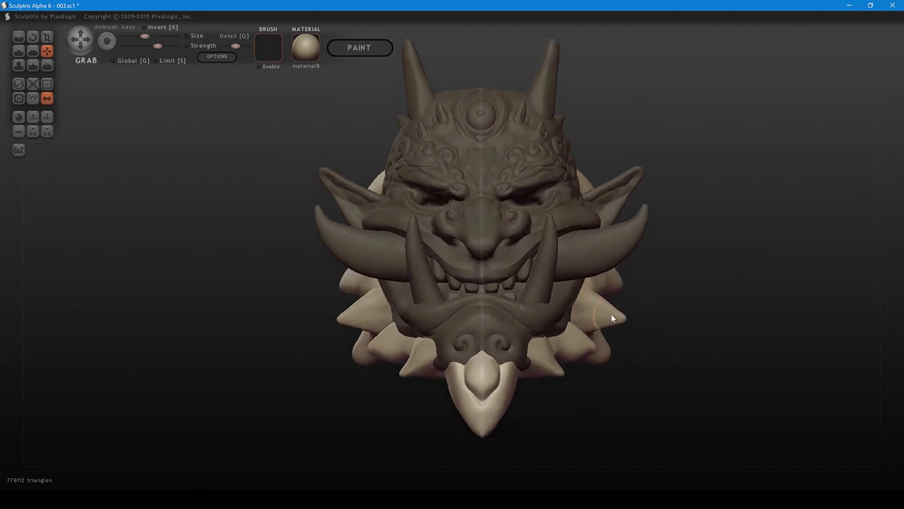
{"action": "scroll", "coordinate": [606, 312], "scroll_direction": "up", "scroll_amount": 2, "text": "shift"}
{"action": "left_click_drag", "start_coordinate": [610, 314], "coordinate": [661, 328]}
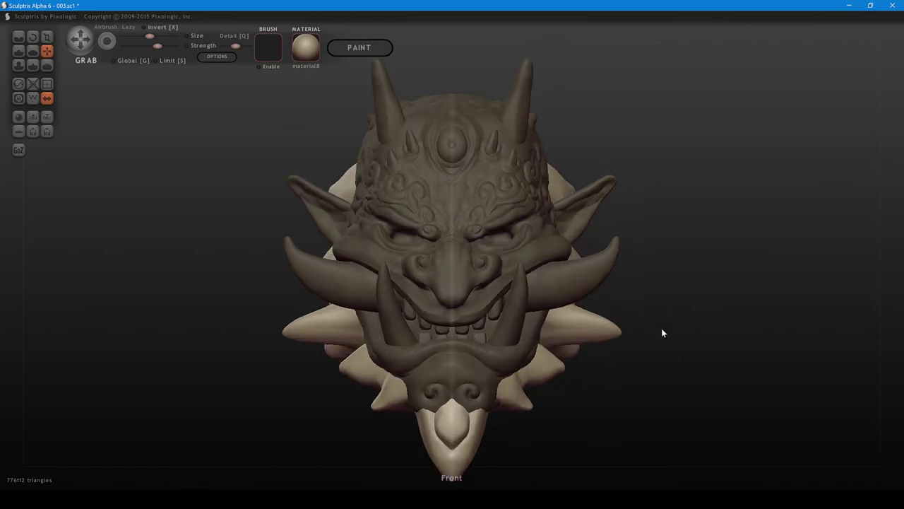
{"action": "left_click_drag", "start_coordinate": [567, 310], "coordinate": [565, 304]}
{"action": "scroll", "coordinate": [648, 255], "scroll_direction": "down", "scroll_amount": 5}
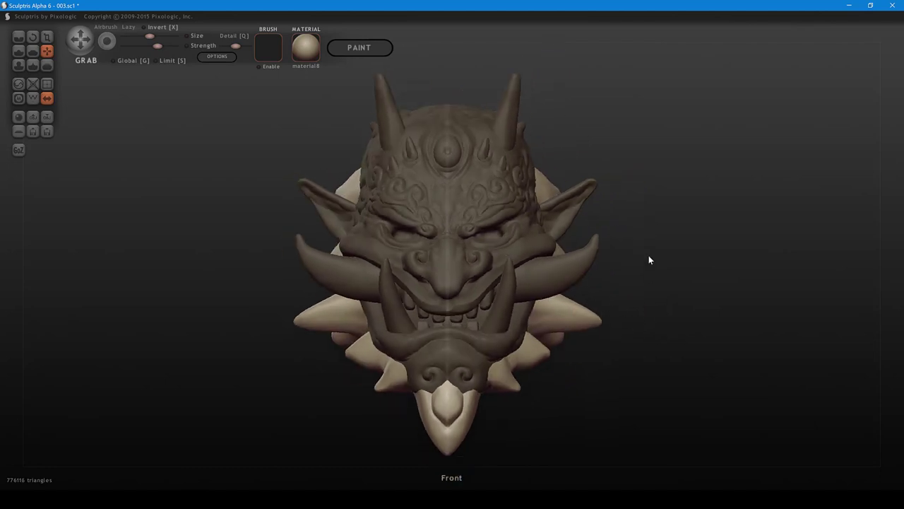
{"action": "scroll", "coordinate": [646, 261], "scroll_direction": "up", "scroll_amount": 5}
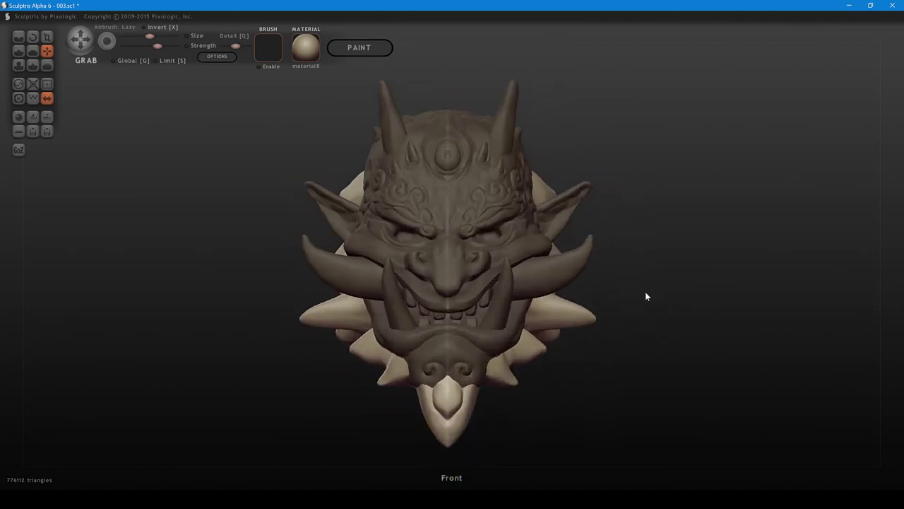
{"action": "key", "text": "ctrl+z"}
- Build up the gap between the rear jaw spikes with a smaller Draw brush in Clay mode
{"action": "left_click_drag", "start_coordinate": [618, 310], "coordinate": [501, 342]}
{"action": "mouse_move", "coordinate": [570, 350]}
{"action": "left_mouse_down"}
{"action": "mouse_move", "coordinate": [534, 366]}
{"action": "mouse_move", "coordinate": [463, 326]}
{"action": "mouse_move", "coordinate": [426, 285]}
{"action": "mouse_move", "coordinate": [426, 325]}
{"action": "mouse_move", "coordinate": [460, 336]}
{"action": "mouse_move", "coordinate": [501, 275]}
{"action": "left_mouse_up"}
{"action": "left_click", "coordinate": [431, 342]}
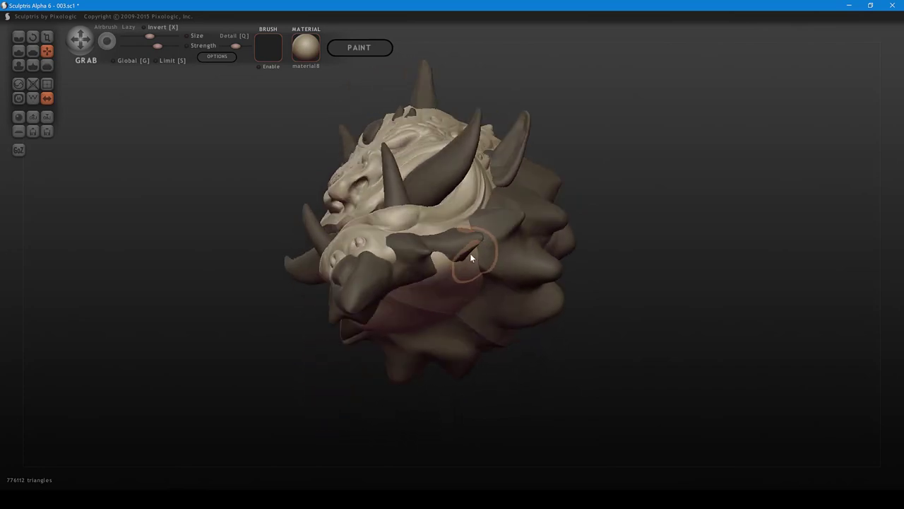
{"action": "left_click_drag", "start_coordinate": [614, 243], "coordinate": [590, 331]}
{"action": "left_click", "coordinate": [464, 320]}
{"action": "key", "text": "d"}
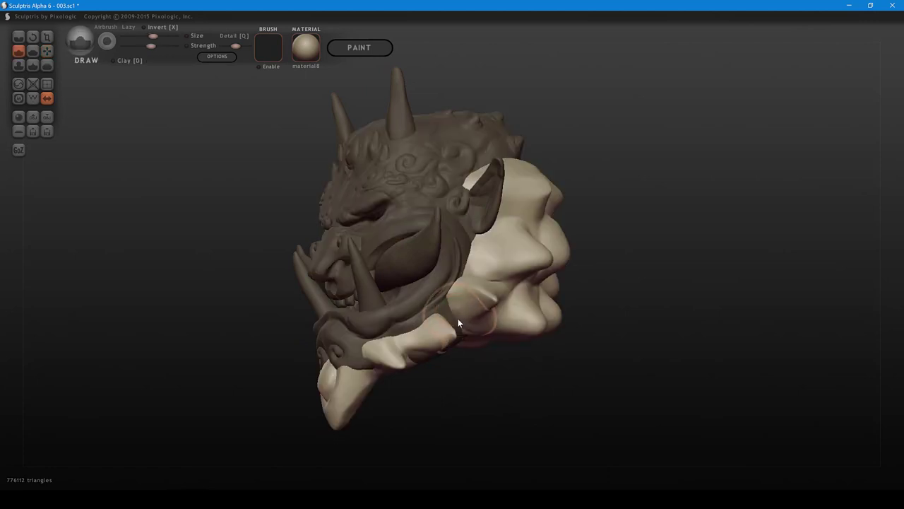
{"action": "scroll", "coordinate": [456, 317], "scroll_direction": "down", "scroll_amount": 1, "text": "shift"}
{"action": "key", "text": "d"}
{"action": "left_click_drag", "start_coordinate": [454, 317], "coordinate": [458, 327]}
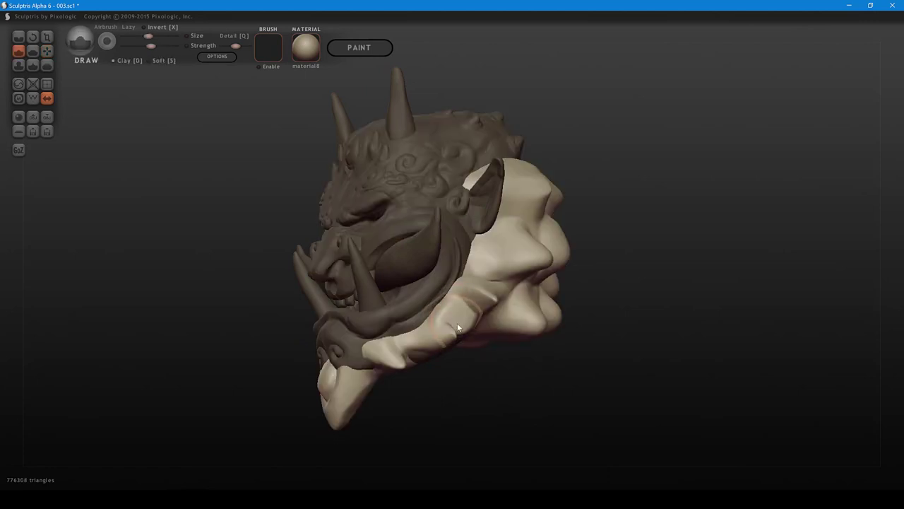
- Even out the built-up surface between the rear jaw spikes with Flatten
{"action": "left_click_drag", "start_coordinate": [482, 361], "coordinate": [475, 387]}
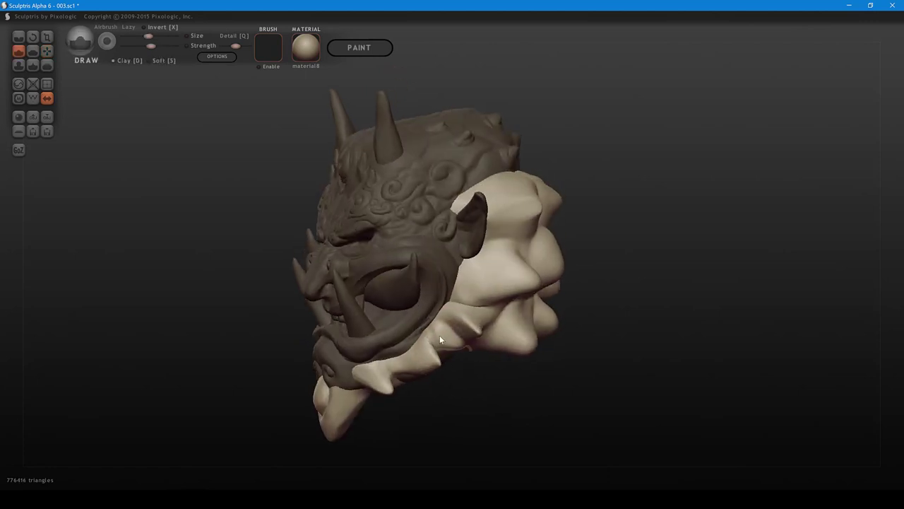
{"action": "mouse_move", "coordinate": [440, 335]}
{"action": "left_mouse_down", "text": "alt"}
{"action": "mouse_move", "coordinate": [456, 353]}
{"action": "mouse_move", "coordinate": [507, 368]}
{"action": "mouse_move", "coordinate": [501, 357]}
{"action": "left_mouse_up", "text": "alt"}
{"action": "key", "text": "f"}
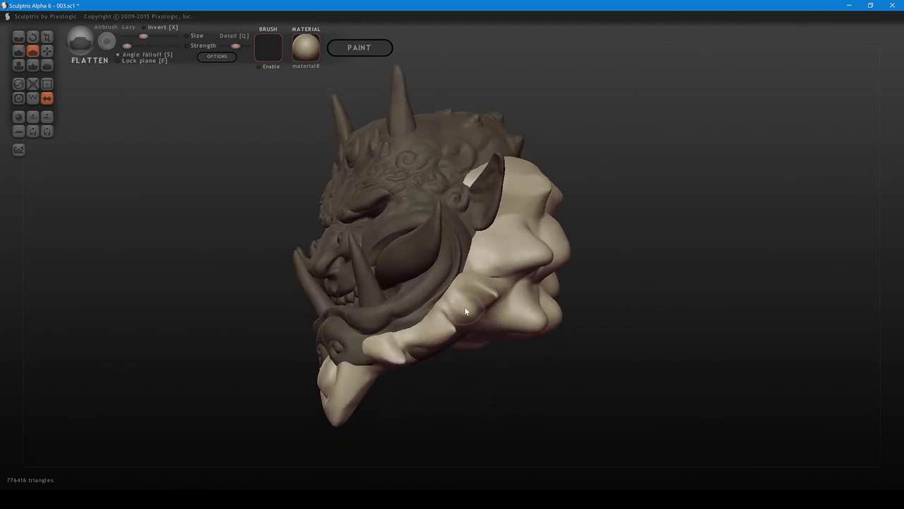
{"action": "left_click_drag", "start_coordinate": [457, 307], "coordinate": [449, 319]}
{"action": "left_click_drag", "start_coordinate": [511, 397], "coordinate": [626, 414]}
{"action": "mouse_move", "coordinate": [583, 368]}
{"action": "left_mouse_down"}
{"action": "mouse_move", "coordinate": [591, 367]}
{"action": "mouse_move", "coordinate": [558, 353]}
{"action": "mouse_move", "coordinate": [583, 338]}
{"action": "mouse_move", "coordinate": [606, 366]}
{"action": "mouse_move", "coordinate": [595, 370]}
{"action": "mouse_move", "coordinate": [535, 317]}
{"action": "left_mouse_up"}
- Lower the Draw brush strength and review the spiked jaw's silhouette in front view
{"action": "key", "text": "g"}
{"action": "key", "text": "d"}
{"action": "key", "text": "space"}
{"action": "key", "text": "bracketleft"}
{"action": "key", "text": "bracketleft"}
{"action": "key", "text": "bracketright"}
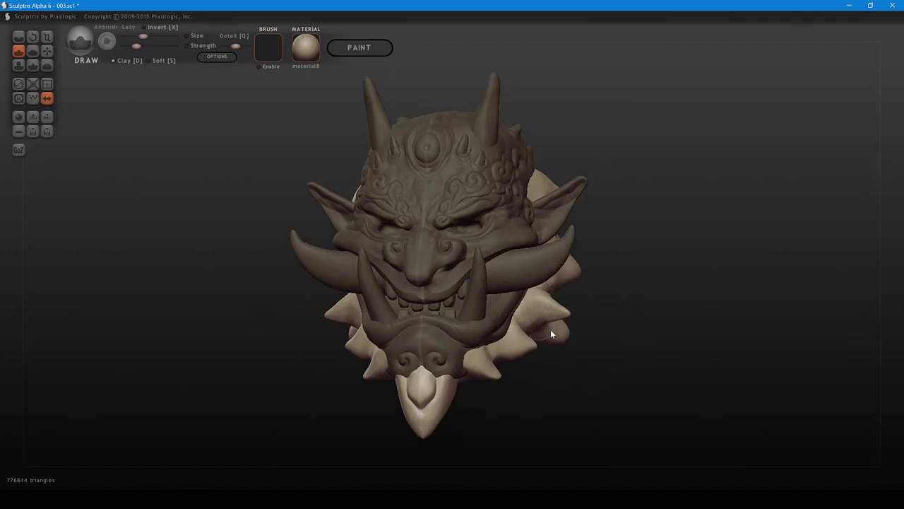
{"action": "left_click_drag", "start_coordinate": [613, 315], "coordinate": [620, 314], "text": "shift"}
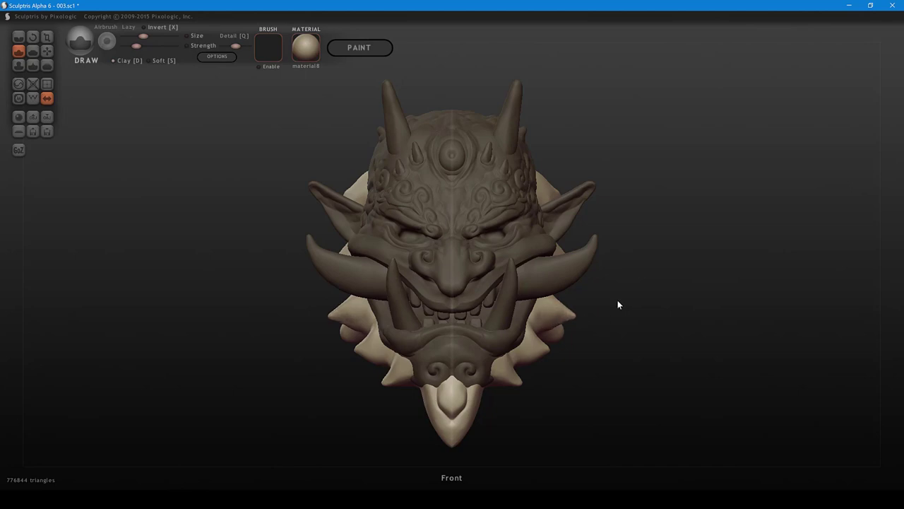
{"action": "left_click_drag", "start_coordinate": [625, 280], "coordinate": [647, 286], "text": "alt"}
{"action": "scroll", "coordinate": [671, 292], "scroll_direction": "down", "scroll_amount": 2}
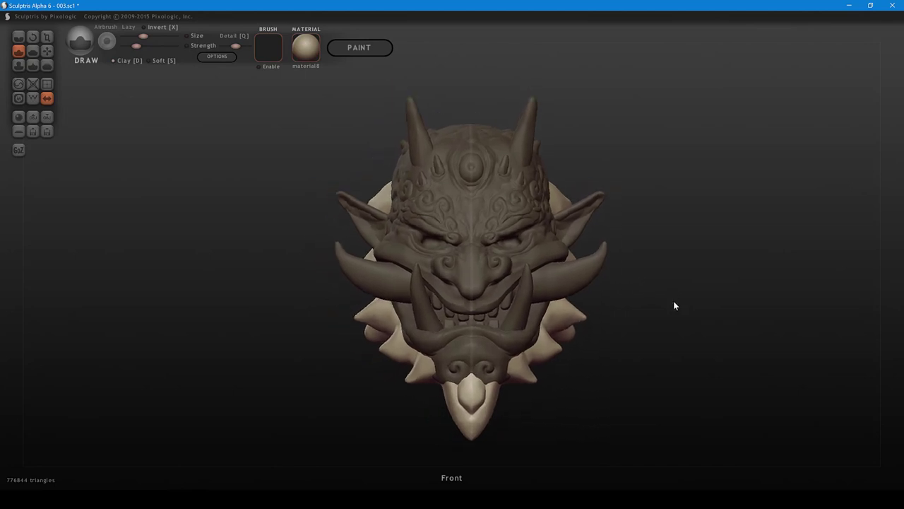
{"action": "scroll", "coordinate": [673, 301], "scroll_direction": "up", "scroll_amount": 1}
- Select the face and pull the chin's lower edge below the curls slightly downward with Grab
{"action": "left_click", "coordinate": [500, 380]}
{"action": "left_click_drag", "start_coordinate": [540, 412], "coordinate": [548, 383], "text": "alt"}
{"action": "key", "text": "g"}
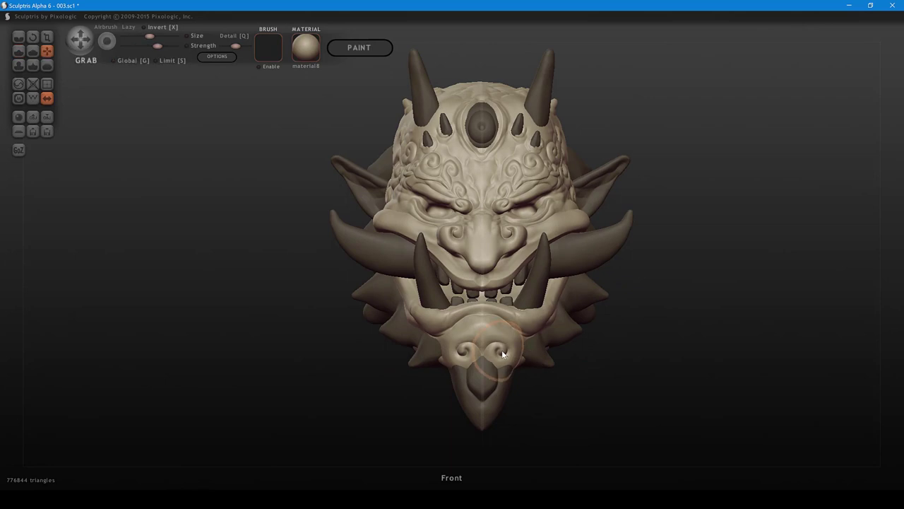
{"action": "key", "text": "space"}
{"action": "left_click_drag", "start_coordinate": [500, 352], "coordinate": [500, 359]}
{"action": "key", "text": "]"}
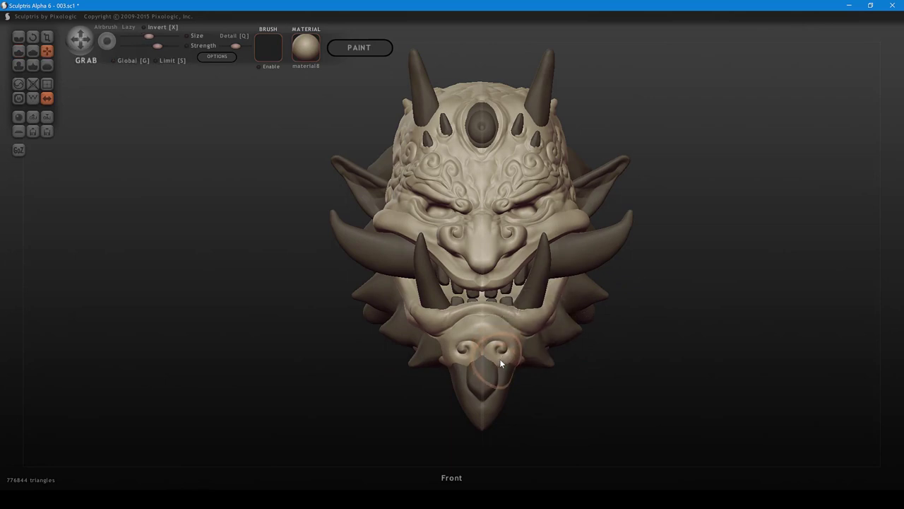
- Examine how the chin meets the beard in side view, alternating the active area between face and mane
{"action": "left_click_drag", "start_coordinate": [518, 397], "coordinate": [357, 373]}
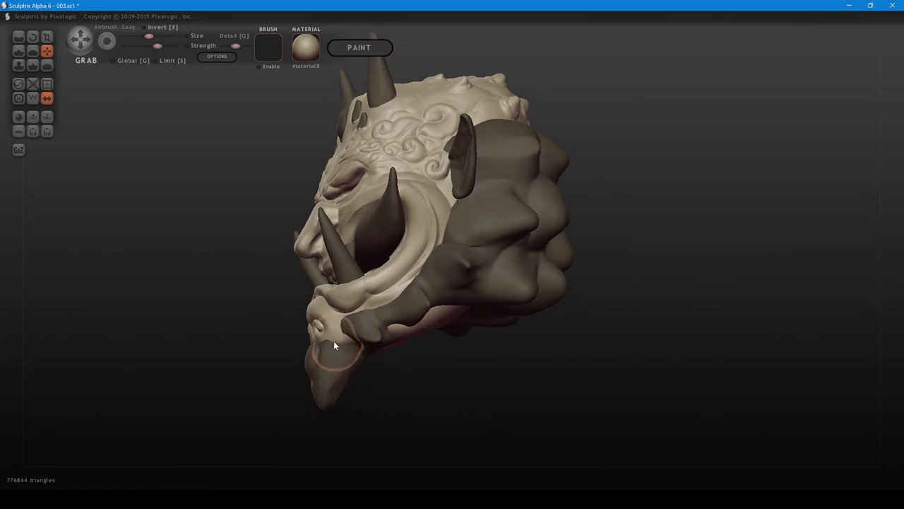
{"action": "key", "text": "ctrl+i"}
{"action": "key", "text": "ctrl+i"}
{"action": "key", "text": "ctrl+i"}
{"action": "key", "text": "ctrl+i"}
{"action": "key", "text": "ctrl+i"}
{"action": "key", "text": "ctrl+i"}
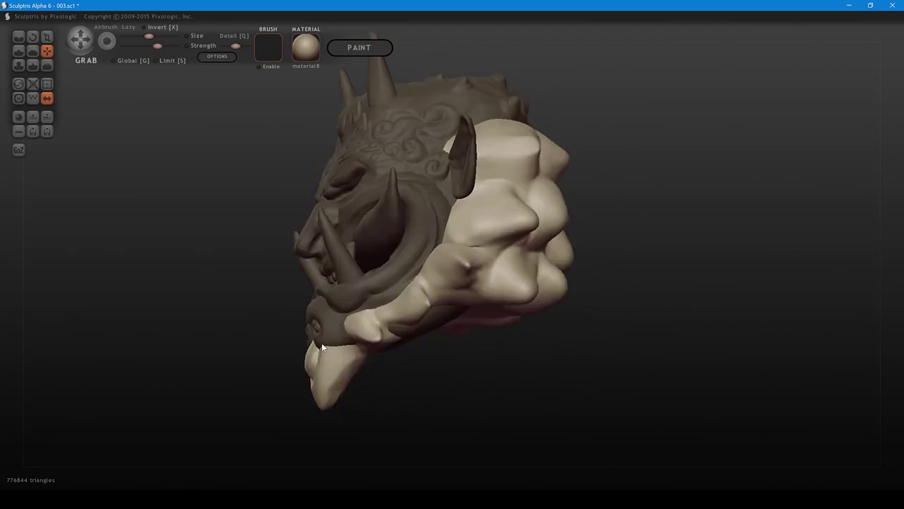
{"action": "key", "text": "ctrl+i"}
{"action": "key", "text": "ctrl+i"}
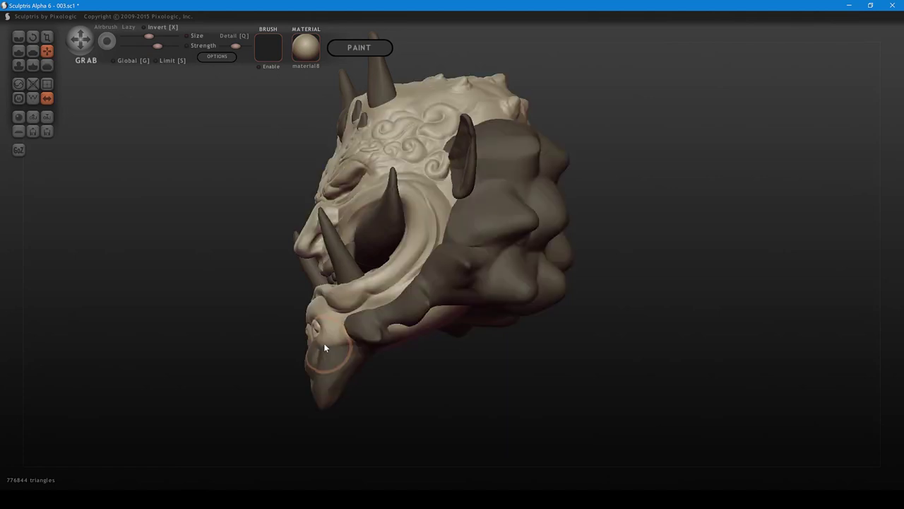
- Nudge the chin's lower edge near the beard upward with a smaller Grab brush and check it from the side
{"action": "left_click_drag", "start_coordinate": [397, 393], "coordinate": [552, 401]}
{"action": "key", "text": "["}
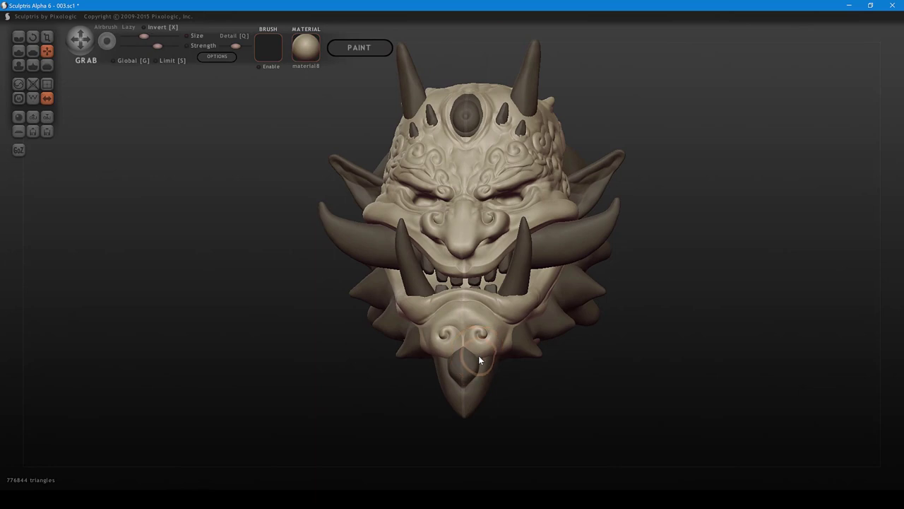
{"action": "left_click_drag", "start_coordinate": [478, 355], "coordinate": [478, 353]}
{"action": "mouse_move", "coordinate": [518, 391]}
{"action": "left_mouse_down"}
{"action": "mouse_move", "coordinate": [414, 395]}
{"action": "mouse_move", "coordinate": [360, 371]}
{"action": "left_mouse_up"}
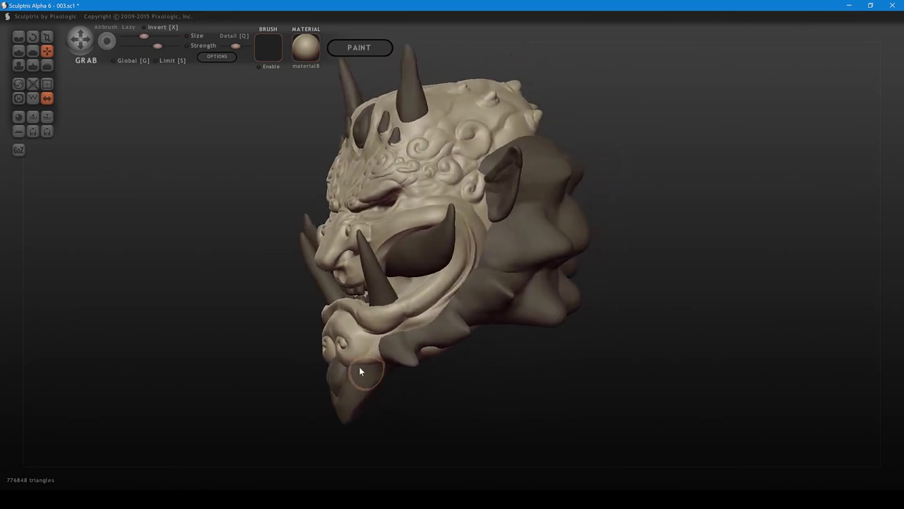
{"action": "left_click_drag", "start_coordinate": [417, 410], "coordinate": [358, 397]}
{"action": "mouse_move", "coordinate": [322, 343]}
{"action": "left_mouse_down"}
{"action": "mouse_move", "coordinate": [486, 412]}
{"action": "mouse_move", "coordinate": [561, 419]}
{"action": "left_mouse_up"}
- Select the beard and extend the top of its central lobe into a point between the chin curls with Crease
{"action": "left_click", "coordinate": [492, 367]}
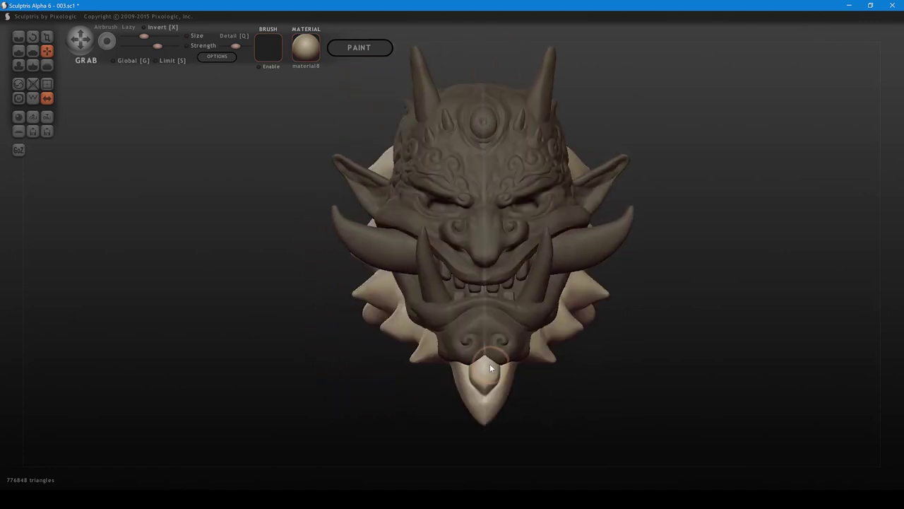
{"action": "key", "text": "c"}
{"action": "scroll", "coordinate": [484, 364], "scroll_direction": "up", "scroll_amount": 1, "text": "shift"}
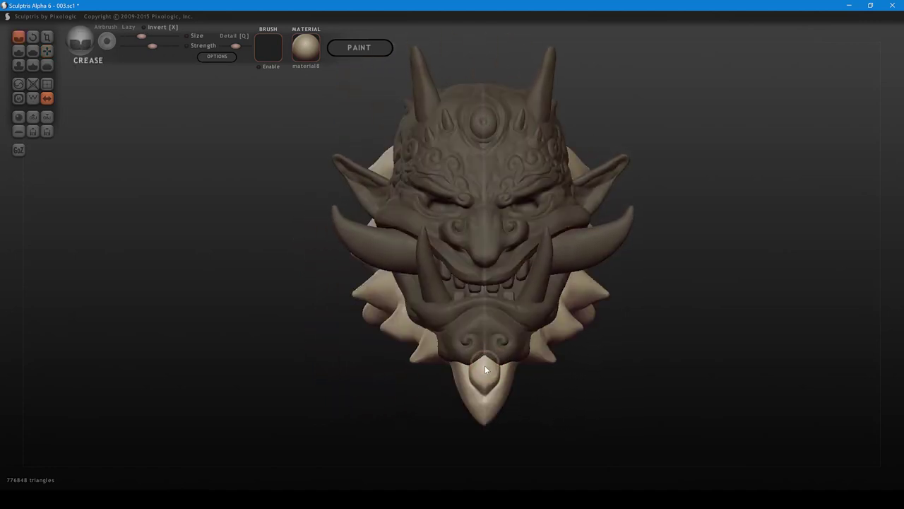
{"action": "left_click_drag", "start_coordinate": [485, 365], "coordinate": [485, 342]}
{"action": "mouse_move", "coordinate": [528, 392]}
{"action": "left_mouse_down"}
{"action": "mouse_move", "coordinate": [475, 395]}
{"action": "mouse_move", "coordinate": [519, 405]}
{"action": "mouse_move", "coordinate": [469, 397]}
{"action": "mouse_move", "coordinate": [467, 388]}
{"action": "mouse_move", "coordinate": [474, 421]}
{"action": "mouse_move", "coordinate": [500, 403]}
{"action": "left_mouse_up"}
- Refine the beard around its central lobe with a smaller Flatten brush
{"action": "scroll", "coordinate": [520, 424], "scroll_direction": "up", "scroll_amount": 3}
{"action": "key", "text": "f"}
{"action": "scroll", "coordinate": [470, 406], "scroll_direction": "down", "scroll_amount": 1, "text": "shift"}
{"action": "left_click", "coordinate": [487, 409]}
{"action": "scroll", "coordinate": [528, 424], "scroll_direction": "down", "scroll_amount": 3}
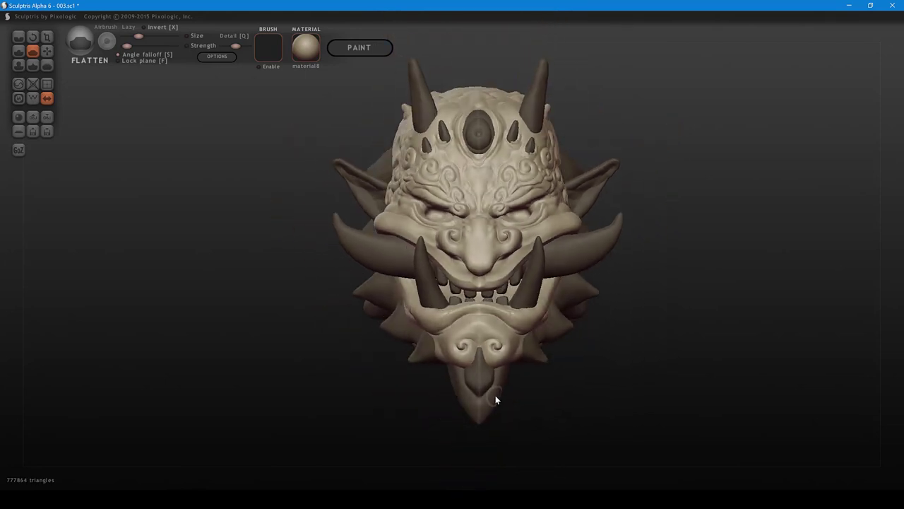
{"action": "left_click", "coordinate": [495, 395]}
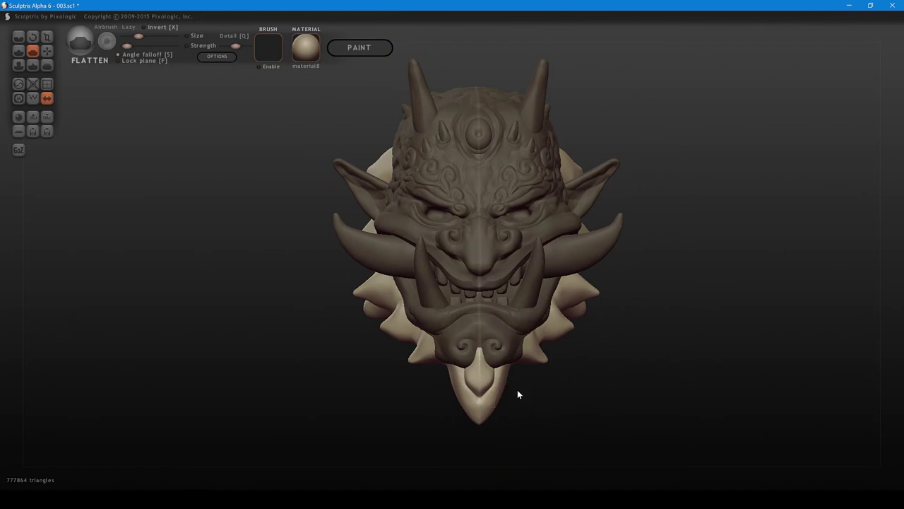
- Touch up the beard with Crease and taper its outline toward the lower tip with a larger Grab brush
{"action": "left_click_drag", "start_coordinate": [517, 389], "coordinate": [486, 347]}
{"action": "key", "text": "1"}
{"action": "left_click_drag", "start_coordinate": [496, 378], "coordinate": [464, 319]}
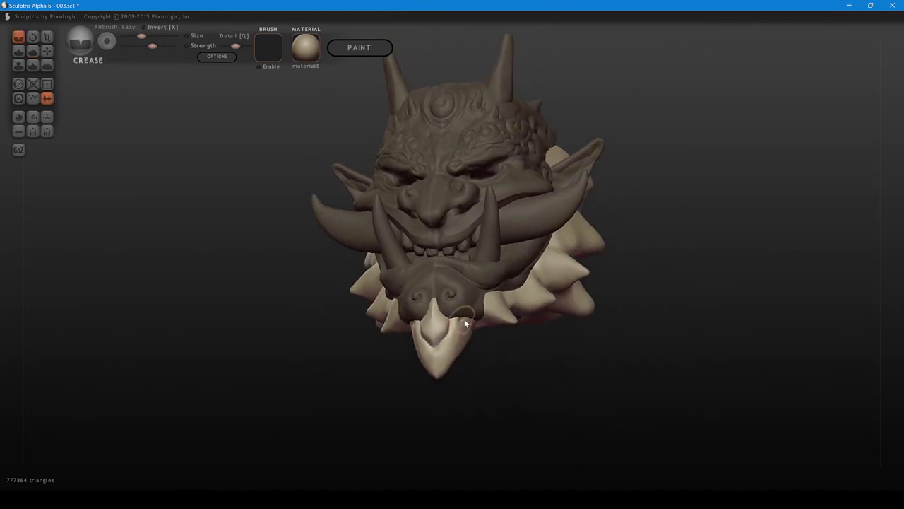
{"action": "mouse_move", "coordinate": [484, 371]}
{"action": "left_mouse_down"}
{"action": "mouse_move", "coordinate": [397, 364]}
{"action": "mouse_move", "coordinate": [376, 347]}
{"action": "mouse_move", "coordinate": [571, 416]}
{"action": "mouse_move", "coordinate": [558, 413]}
{"action": "left_mouse_up"}
{"action": "key", "text": "6"}
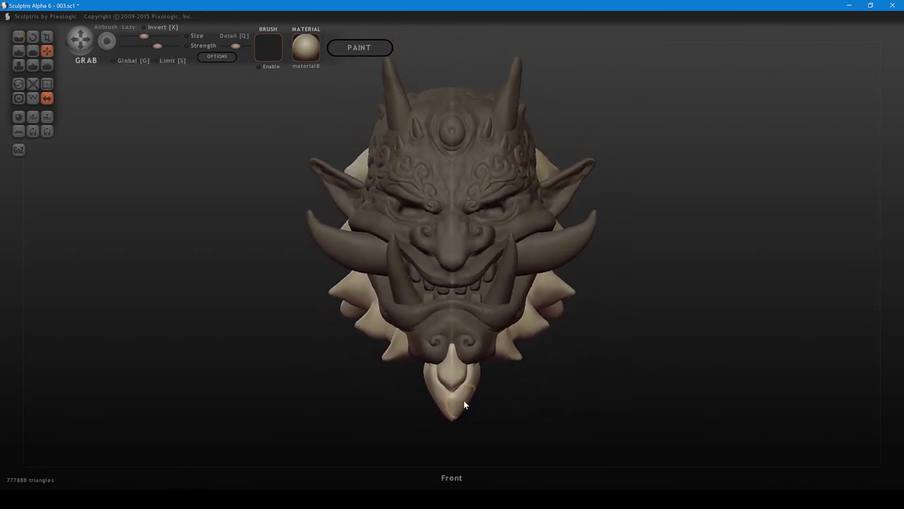
{"action": "scroll", "coordinate": [471, 395], "scroll_direction": "up", "scroll_amount": 2, "text": "shift"}
{"action": "left_click_drag", "start_coordinate": [472, 382], "coordinate": [457, 404]}
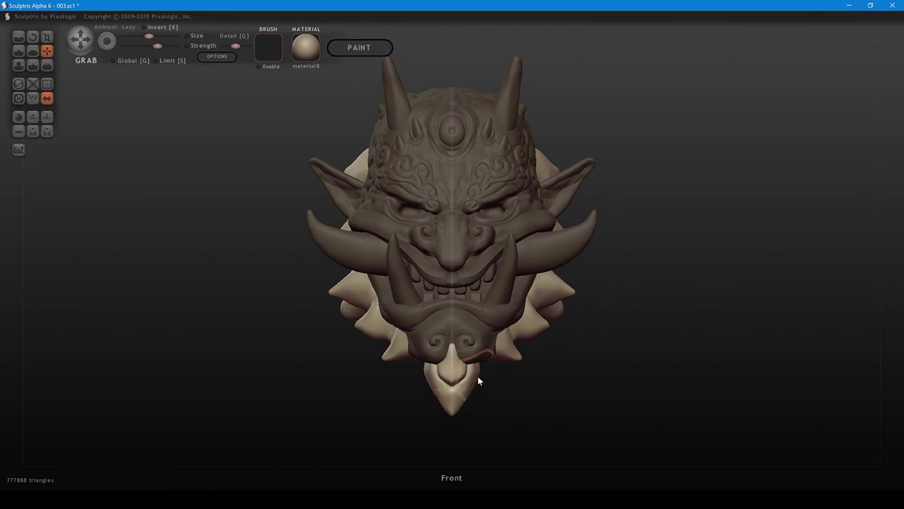
- Select the face and carve a vertical notch at the centre of the lower lip with a smaller Crease brush
{"action": "mouse_move", "coordinate": [516, 403]}
{"action": "middle_mouse_down"}
{"action": "mouse_move", "coordinate": [527, 395]}
{"action": "mouse_move", "coordinate": [533, 406]}
{"action": "middle_mouse_up"}
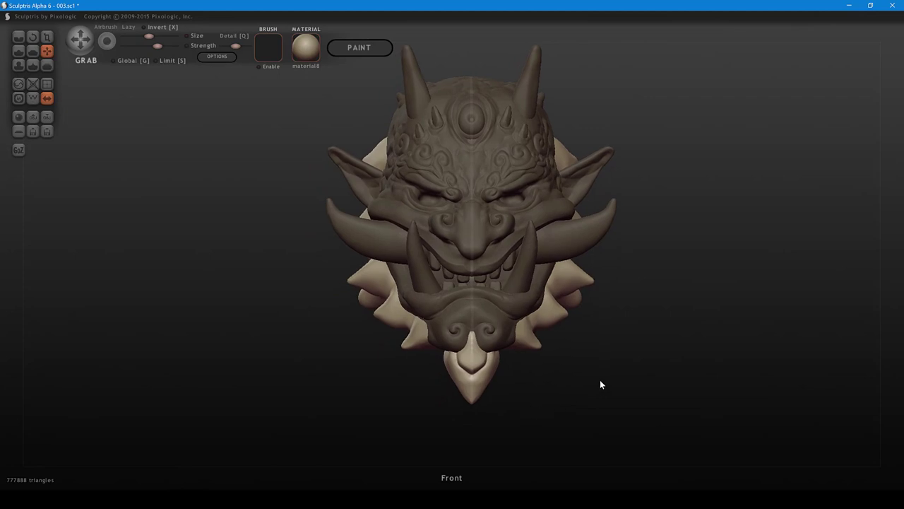
{"action": "middle_click_drag", "start_coordinate": [601, 381], "coordinate": [601, 414]}
{"action": "middle_click_drag", "start_coordinate": [631, 330], "coordinate": [628, 362]}
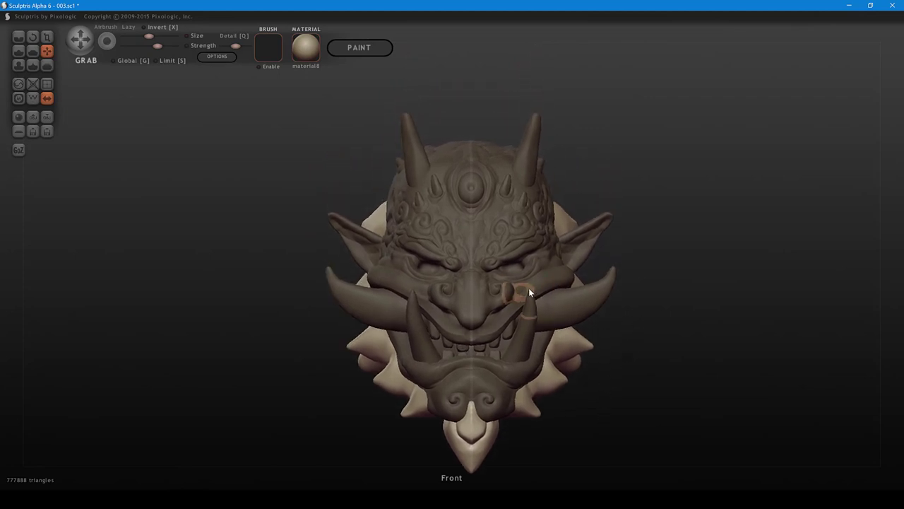
{"action": "left_click", "coordinate": [528, 288]}
{"action": "mouse_move", "coordinate": [683, 298]}
{"action": "middle_mouse_down"}
{"action": "mouse_move", "coordinate": [707, 278]}
{"action": "mouse_move", "coordinate": [706, 298]}
{"action": "middle_mouse_up"}
{"action": "scroll", "coordinate": [503, 355], "scroll_direction": "down", "scroll_amount": 4, "text": "shift"}
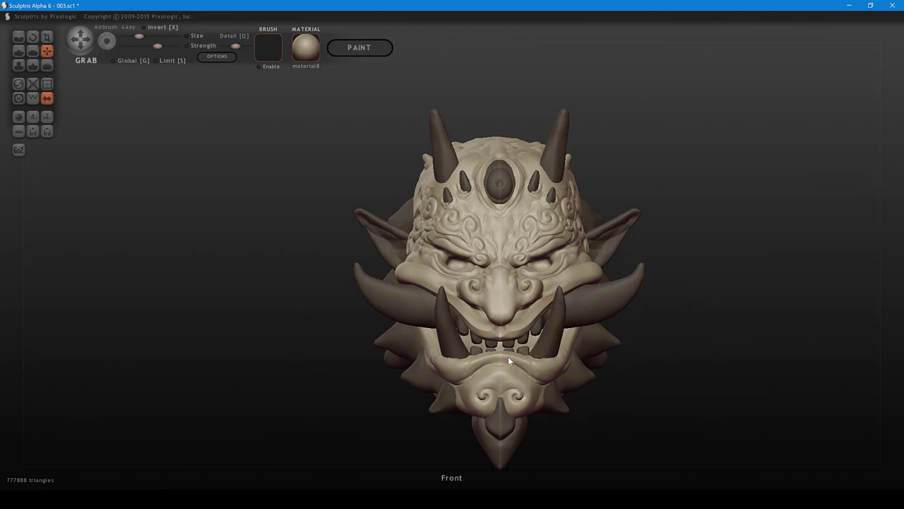
{"action": "right_click_drag", "start_coordinate": [508, 356], "coordinate": [500, 399]}
{"action": "scroll", "coordinate": [496, 422], "scroll_direction": "up", "scroll_amount": 3}
{"action": "mouse_move", "coordinate": [492, 445]}
{"action": "middle_mouse_down"}
{"action": "mouse_move", "coordinate": [505, 397]}
{"action": "mouse_move", "coordinate": [494, 381]}
{"action": "middle_mouse_up"}
{"action": "key", "text": "1"}
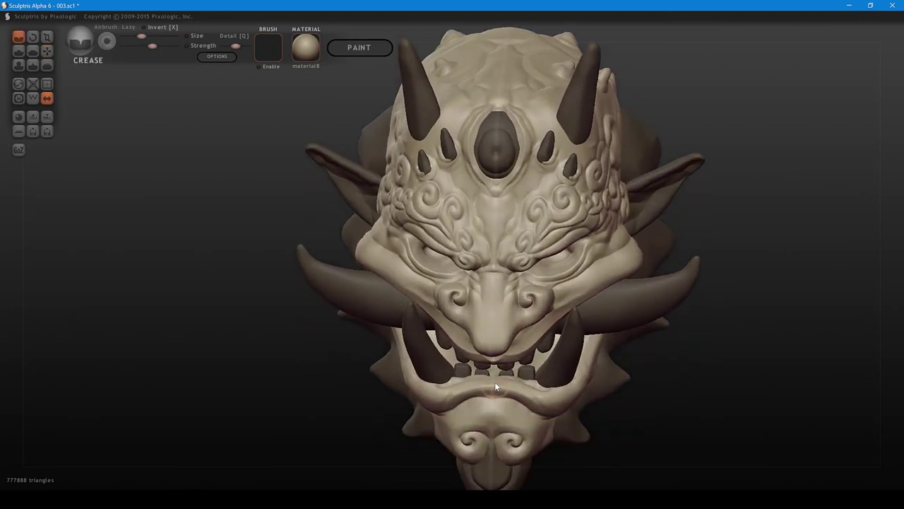
{"action": "scroll", "coordinate": [495, 383], "scroll_direction": "down", "scroll_amount": 2, "text": "shift"}
{"action": "mouse_move", "coordinate": [495, 383]}
{"action": "left_mouse_down"}
{"action": "mouse_move", "coordinate": [494, 396]}
{"action": "mouse_move", "coordinate": [495, 374]}
{"action": "mouse_move", "coordinate": [494, 395]}
{"action": "left_mouse_up"}
- Shape the lower lip around its central notch with a smaller Draw brush
{"action": "mouse_move", "coordinate": [507, 398]}
{"action": "right_mouse_down"}
{"action": "mouse_move", "coordinate": [452, 402]}
{"action": "mouse_move", "coordinate": [455, 412]}
{"action": "right_mouse_up"}
{"action": "scroll", "coordinate": [454, 414], "scroll_direction": "up", "scroll_amount": 3}
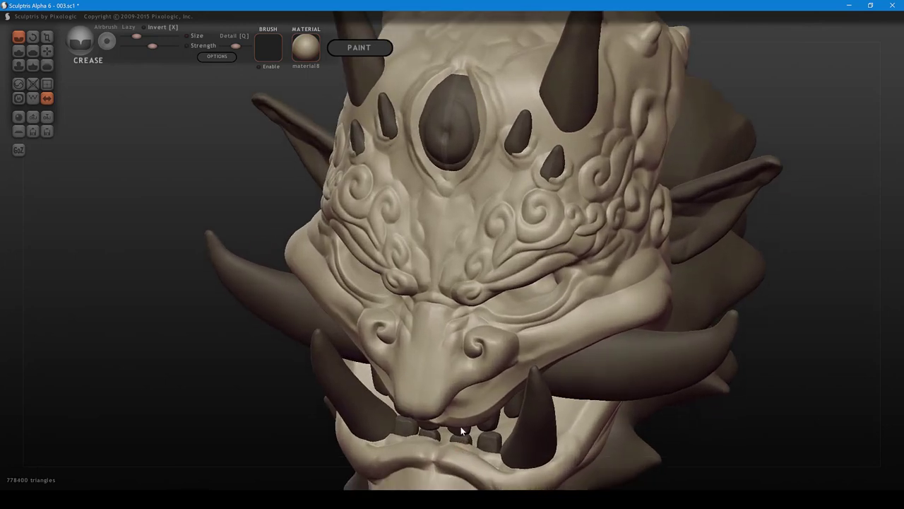
{"action": "middle_click_drag", "start_coordinate": [453, 452], "coordinate": [449, 401]}
{"action": "key", "text": "4"}
{"action": "scroll", "coordinate": [449, 401], "scroll_direction": "down", "scroll_amount": 2, "text": "shift"}
{"action": "mouse_move", "coordinate": [449, 400]}
{"action": "left_mouse_down"}
{"action": "mouse_move", "coordinate": [464, 399]}
{"action": "mouse_move", "coordinate": [454, 403]}
{"action": "left_mouse_up"}
{"action": "right_click_drag", "start_coordinate": [452, 411], "coordinate": [453, 395]}
- Deepen the lower lip's central notch with Crease
{"action": "key", "text": "1"}
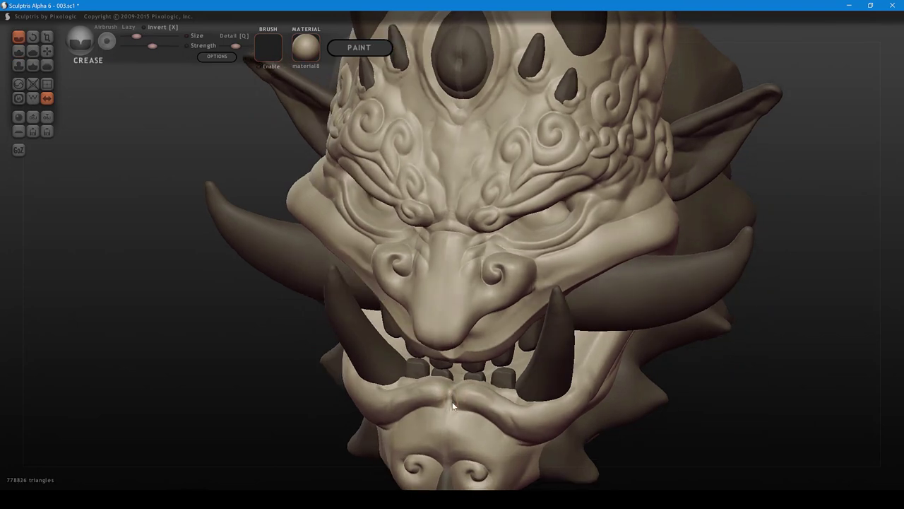
{"action": "left_click_drag", "start_coordinate": [450, 396], "coordinate": [452, 408]}
{"action": "mouse_move", "coordinate": [458, 409]}
{"action": "right_mouse_down"}
{"action": "mouse_move", "coordinate": [499, 323]}
{"action": "mouse_move", "coordinate": [524, 317]}
{"action": "right_mouse_up"}
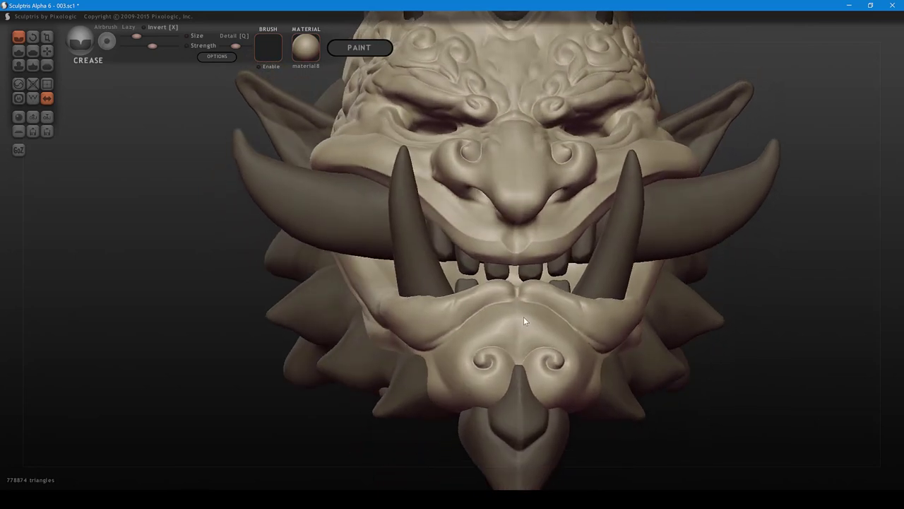
- Carve the crease beneath the lower lip on both sides of its central notch with a Crease brush
{"action": "mouse_move", "coordinate": [514, 297]}
{"action": "left_mouse_down"}
{"action": "mouse_move", "coordinate": [555, 296]}
{"action": "mouse_move", "coordinate": [583, 313]}
{"action": "mouse_move", "coordinate": [546, 297]}
{"action": "left_mouse_up"}
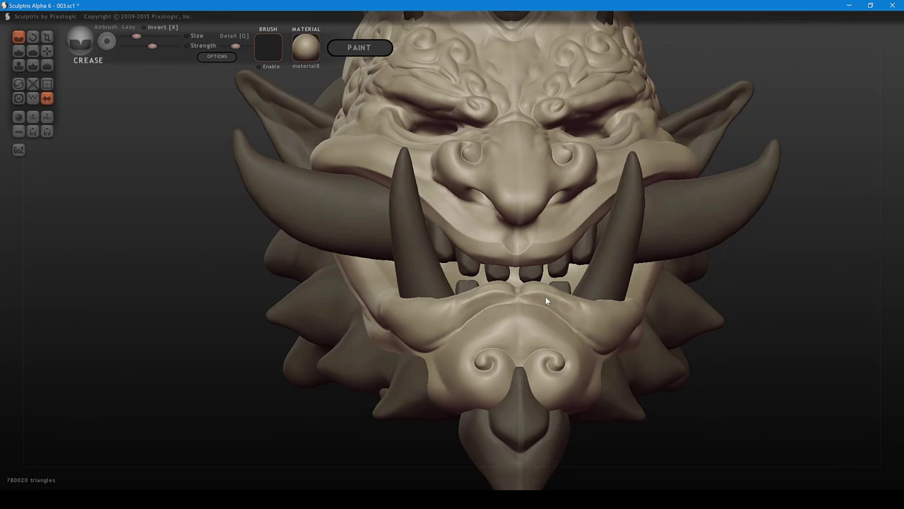
{"action": "right_click_drag", "start_coordinate": [560, 302], "coordinate": [514, 328]}
{"action": "key", "text": "space"}
{"action": "left_click_drag", "start_coordinate": [548, 358], "coordinate": [522, 366]}
{"action": "mouse_move", "coordinate": [501, 334]}
{"action": "left_mouse_down"}
{"action": "mouse_move", "coordinate": [525, 346]}
{"action": "mouse_move", "coordinate": [562, 343]}
{"action": "mouse_move", "coordinate": [591, 325]}
{"action": "mouse_move", "coordinate": [509, 341]}
{"action": "mouse_move", "coordinate": [545, 354]}
{"action": "mouse_move", "coordinate": [569, 344]}
{"action": "mouse_move", "coordinate": [454, 321]}
{"action": "left_mouse_up"}
- Flatten the surface under the lower lip and around the chin spirals with the Flatten brush
{"action": "key", "text": "f"}
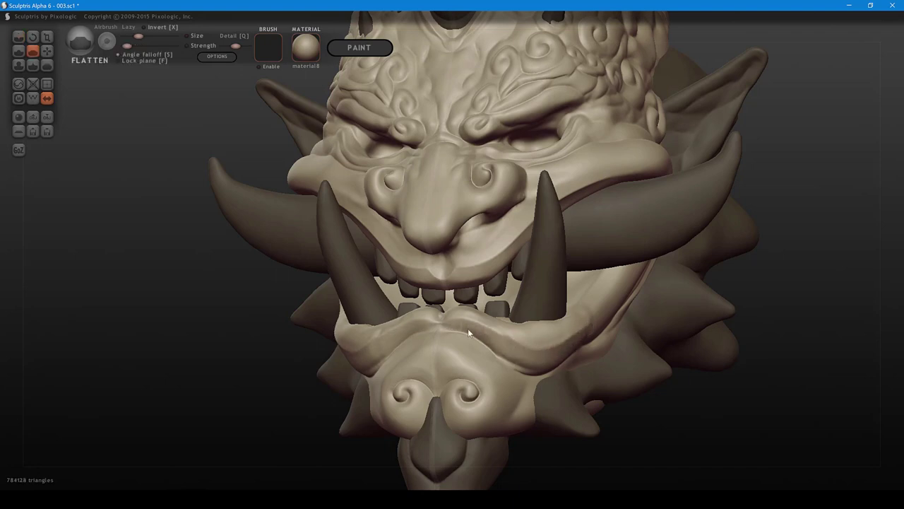
{"action": "middle_click_drag", "start_coordinate": [520, 360], "coordinate": [452, 394]}
{"action": "mouse_move", "coordinate": [390, 398]}
{"action": "left_mouse_down"}
{"action": "mouse_move", "coordinate": [395, 409]}
{"action": "mouse_move", "coordinate": [400, 399]}
{"action": "left_mouse_up"}
{"action": "middle_click_drag", "start_coordinate": [424, 429], "coordinate": [466, 384]}
{"action": "mouse_move", "coordinate": [467, 368]}
{"action": "left_mouse_down"}
{"action": "mouse_move", "coordinate": [476, 368]}
{"action": "mouse_move", "coordinate": [454, 376]}
{"action": "mouse_move", "coordinate": [526, 359]}
{"action": "left_mouse_up"}
- Crease the side of the chin beside the jaw spike with a larger brush
{"action": "key", "text": "c"}
{"action": "key", "text": "bracketright"}
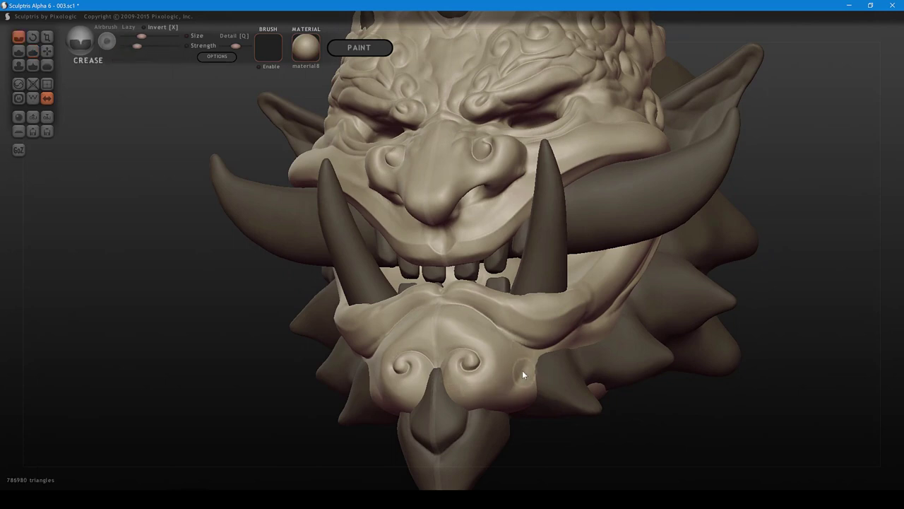
{"action": "key", "text": "space"}
{"action": "mouse_move", "coordinate": [524, 369]}
{"action": "left_mouse_down"}
{"action": "mouse_move", "coordinate": [490, 407]}
{"action": "mouse_move", "coordinate": [528, 390]}
{"action": "left_mouse_up"}
{"action": "middle_click_drag", "start_coordinate": [526, 368], "coordinate": [488, 452]}
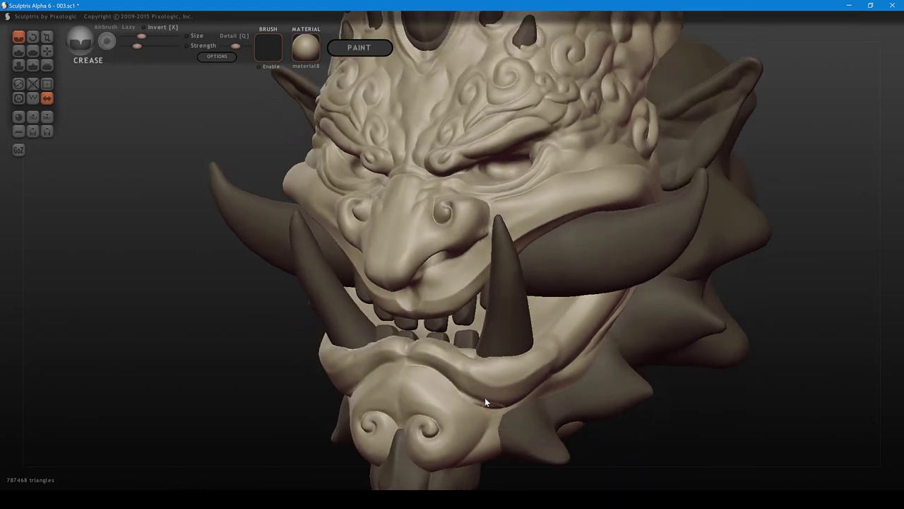
- Sharpen the groove between the lower lip and chin below the lower tusk with a smaller Crease brush
{"action": "key", "text": "bracketleft"}
{"action": "mouse_move", "coordinate": [467, 395]}
{"action": "left_mouse_down"}
{"action": "mouse_move", "coordinate": [471, 404]}
{"action": "mouse_move", "coordinate": [471, 389]}
{"action": "left_mouse_up"}
{"action": "middle_click_drag", "start_coordinate": [471, 404], "coordinate": [466, 386]}
{"action": "key", "text": "bracketleft"}
{"action": "key", "text": "bracketright"}
{"action": "right_click_drag", "start_coordinate": [473, 378], "coordinate": [467, 344]}
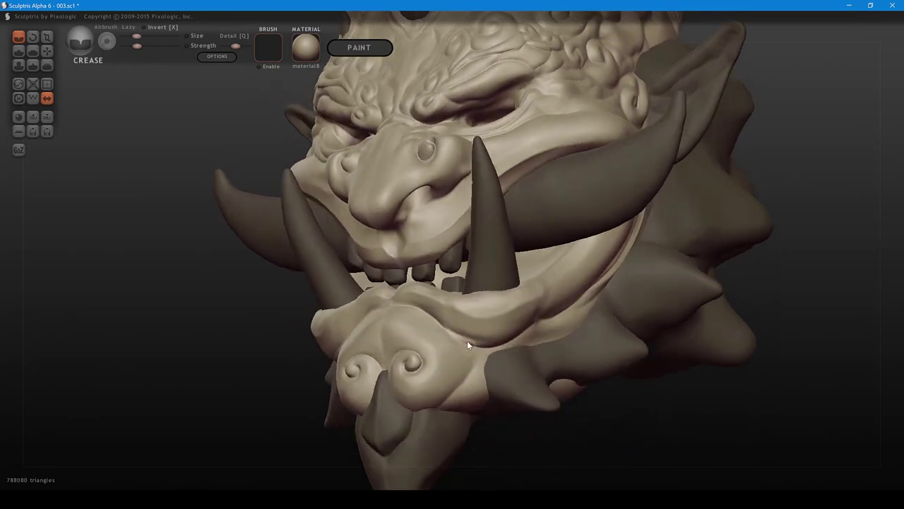
{"action": "mouse_move", "coordinate": [444, 327]}
{"action": "left_mouse_down"}
{"action": "mouse_move", "coordinate": [478, 334]}
{"action": "mouse_move", "coordinate": [472, 372]}
{"action": "mouse_move", "coordinate": [485, 353]}
{"action": "left_mouse_up"}
- Define the lower lip fold behind the lower tusk and toward the mouth corner with Crease
{"action": "mouse_move", "coordinate": [589, 312]}
{"action": "right_mouse_down"}
{"action": "mouse_move", "coordinate": [533, 340]}
{"action": "mouse_move", "coordinate": [487, 331]}
{"action": "right_mouse_up"}
{"action": "left_click_drag", "start_coordinate": [485, 325], "coordinate": [488, 292]}
{"action": "right_click_drag", "start_coordinate": [490, 290], "coordinate": [493, 338]}
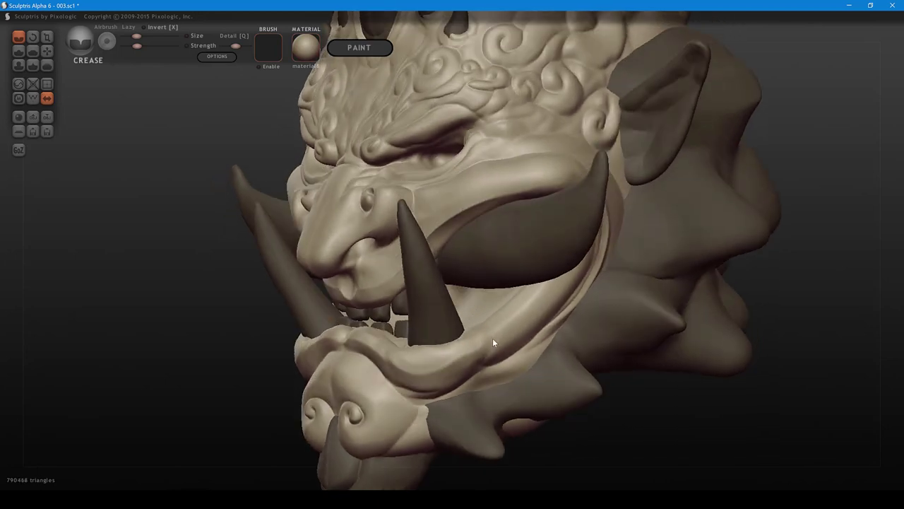
{"action": "mouse_move", "coordinate": [491, 343]}
{"action": "left_mouse_down"}
{"action": "mouse_move", "coordinate": [489, 362]}
{"action": "mouse_move", "coordinate": [468, 324]}
{"action": "left_mouse_up"}
{"action": "right_click_drag", "start_coordinate": [528, 360], "coordinate": [532, 381]}
{"action": "left_click_drag", "start_coordinate": [531, 384], "coordinate": [491, 395]}
{"action": "mouse_move", "coordinate": [521, 397]}
{"action": "right_mouse_down"}
{"action": "mouse_move", "coordinate": [530, 444]}
{"action": "mouse_move", "coordinate": [509, 409]}
{"action": "mouse_move", "coordinate": [519, 403]}
{"action": "mouse_move", "coordinate": [504, 398]}
{"action": "right_mouse_up"}
{"action": "key", "text": "g"}
{"action": "key", "text": "1"}
{"action": "left_click_drag", "start_coordinate": [497, 368], "coordinate": [497, 373]}
{"action": "mouse_move", "coordinate": [497, 374]}
{"action": "right_mouse_down"}
{"action": "mouse_move", "coordinate": [550, 335]}
{"action": "mouse_move", "coordinate": [526, 355]}
{"action": "right_mouse_up"}
- Hide the side tusks and carve folds inside the cheek behind the lower tusk with a larger, stronger Crease brush
{"action": "key", "text": "bracketright"}
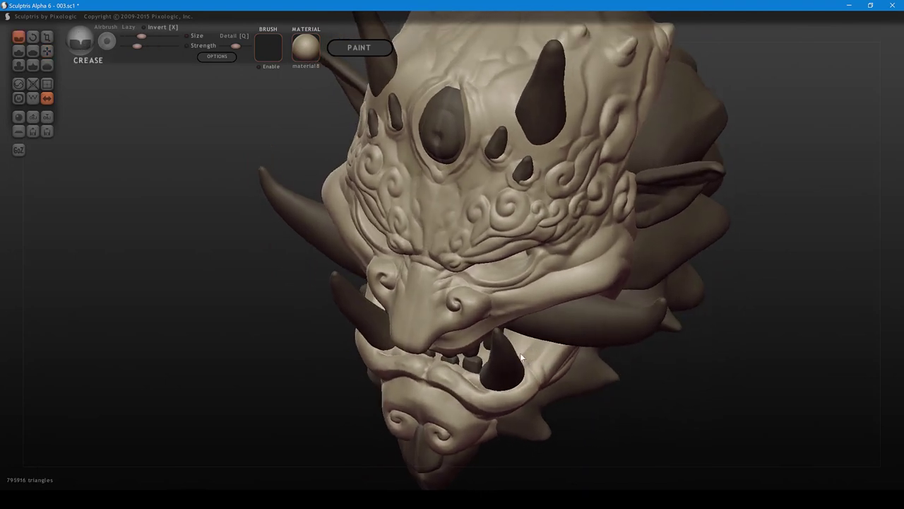
{"action": "left_click_drag", "start_coordinate": [520, 353], "coordinate": [529, 347]}
{"action": "mouse_move", "coordinate": [529, 347]}
{"action": "right_mouse_down"}
{"action": "mouse_move", "coordinate": [511, 354]}
{"action": "mouse_move", "coordinate": [541, 335]}
{"action": "mouse_move", "coordinate": [517, 354]}
{"action": "right_mouse_up"}
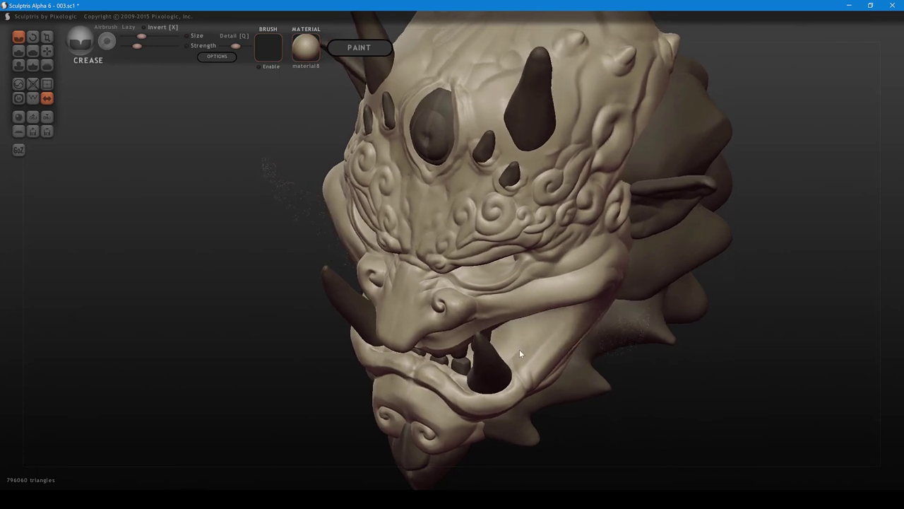
{"action": "key", "text": "space"}
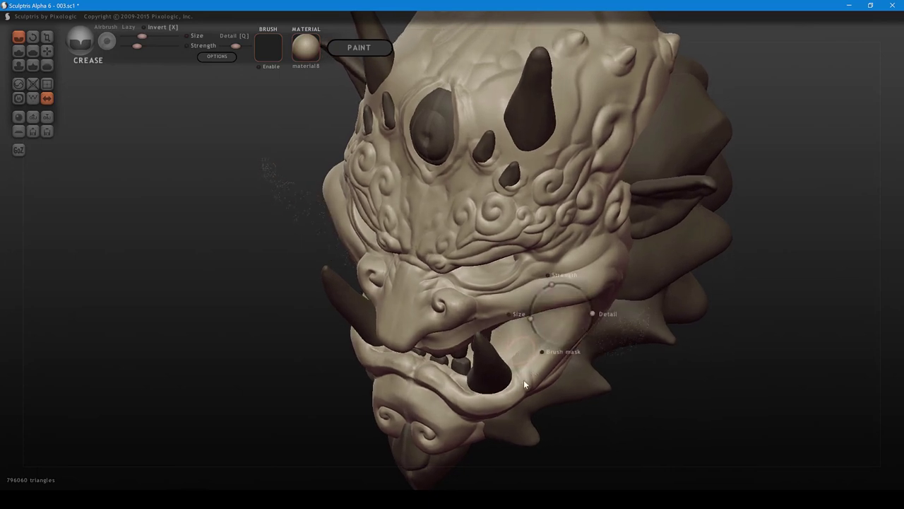
{"action": "mouse_move", "coordinate": [524, 379]}
{"action": "left_mouse_down"}
{"action": "mouse_move", "coordinate": [512, 386]}
{"action": "mouse_move", "coordinate": [549, 397]}
{"action": "left_mouse_up"}
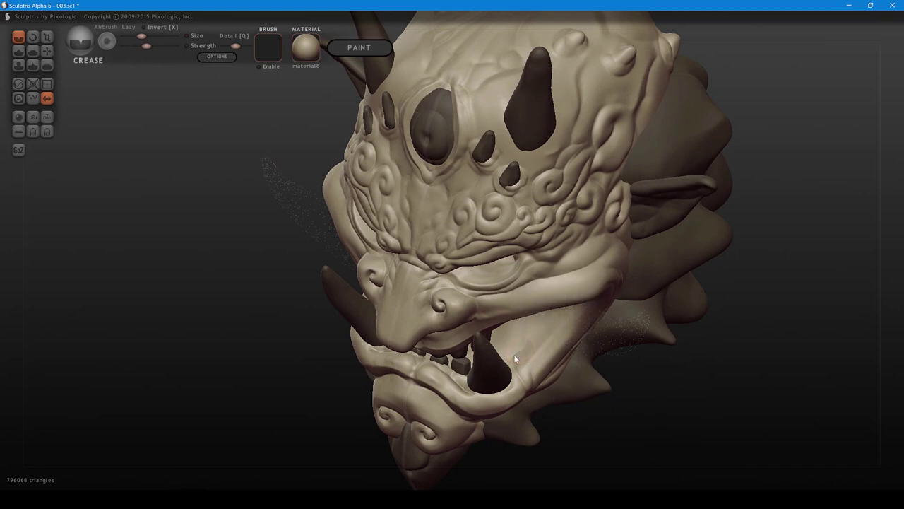
{"action": "mouse_move", "coordinate": [514, 354]}
{"action": "left_mouse_down"}
{"action": "mouse_move", "coordinate": [535, 330]}
{"action": "mouse_move", "coordinate": [503, 360]}
{"action": "mouse_move", "coordinate": [528, 339]}
{"action": "left_mouse_up"}
{"action": "right_click_drag", "start_coordinate": [528, 339], "coordinate": [464, 362]}
{"action": "mouse_move", "coordinate": [464, 361]}
{"action": "left_mouse_down"}
{"action": "mouse_move", "coordinate": [447, 360]}
{"action": "mouse_move", "coordinate": [460, 368]}
{"action": "left_mouse_up"}
{"action": "mouse_move", "coordinate": [477, 358]}
{"action": "right_mouse_down"}
{"action": "mouse_move", "coordinate": [558, 282]}
{"action": "mouse_move", "coordinate": [564, 191]}
{"action": "right_mouse_up"}
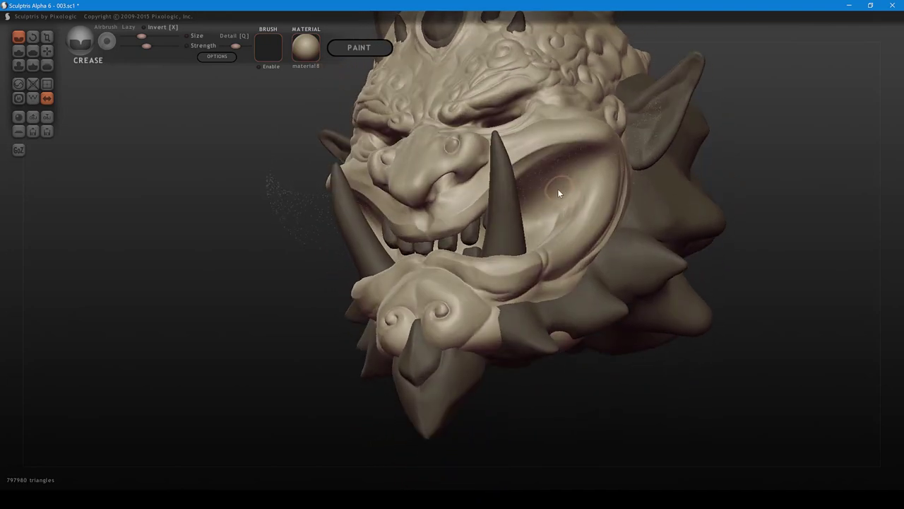
{"action": "mouse_move", "coordinate": [558, 191]}
{"action": "left_mouse_down"}
{"action": "mouse_move", "coordinate": [546, 237]}
{"action": "mouse_move", "coordinate": [565, 178]}
{"action": "mouse_move", "coordinate": [556, 222]}
{"action": "left_mouse_up"}
- Bring the side tusks back into view and flatten the spirals on the nostrils
{"action": "key", "text": "h"}
{"action": "mouse_move", "coordinate": [604, 242]}
{"action": "right_mouse_down"}
{"action": "mouse_move", "coordinate": [539, 272]}
{"action": "mouse_move", "coordinate": [501, 267]}
{"action": "mouse_move", "coordinate": [518, 331]}
{"action": "mouse_move", "coordinate": [579, 322]}
{"action": "mouse_move", "coordinate": [653, 332]}
{"action": "mouse_move", "coordinate": [642, 317]}
{"action": "mouse_move", "coordinate": [648, 327]}
{"action": "mouse_move", "coordinate": [652, 318]}
{"action": "mouse_move", "coordinate": [623, 318]}
{"action": "mouse_move", "coordinate": [628, 346]}
{"action": "mouse_move", "coordinate": [602, 316]}
{"action": "right_mouse_up"}
{"action": "scroll", "coordinate": [618, 309], "scroll_direction": "up", "scroll_amount": 3}
{"action": "scroll", "coordinate": [550, 321], "scroll_direction": "up", "scroll_amount": 3}
{"action": "key", "text": "5"}
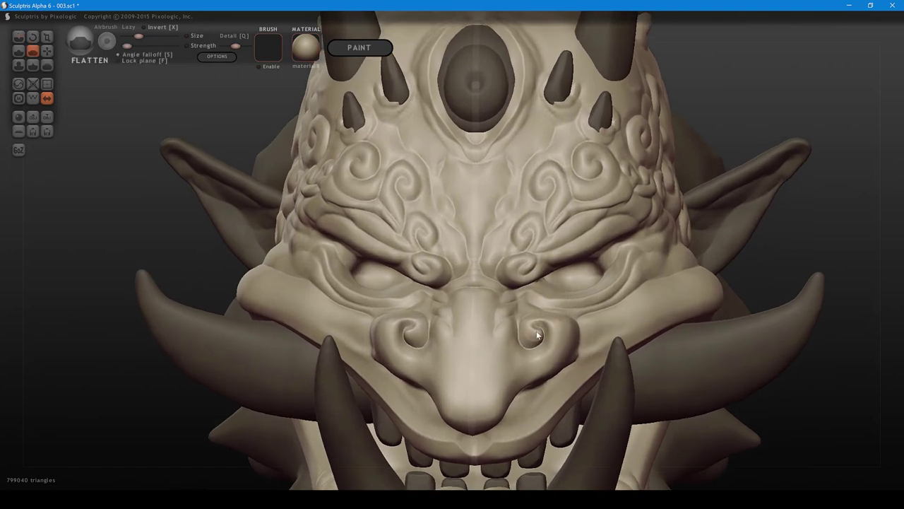
{"action": "mouse_move", "coordinate": [537, 332]}
{"action": "left_mouse_down"}
{"action": "mouse_move", "coordinate": [544, 321]}
{"action": "mouse_move", "coordinate": [552, 330]}
{"action": "left_mouse_up"}
{"action": "right_click_drag", "start_coordinate": [554, 331], "coordinate": [538, 348]}
- Nudge the nostril spirals into shape with Grab and even out their surface with Flatten
{"action": "scroll", "coordinate": [540, 334], "scroll_direction": "up", "scroll_amount": 1}
{"action": "key", "text": "6"}
{"action": "key", "text": "["}
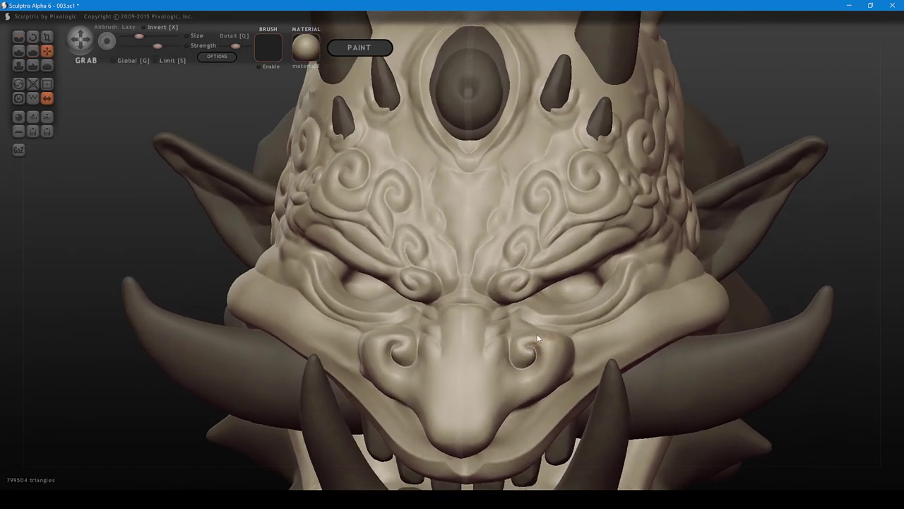
{"action": "mouse_move", "coordinate": [536, 334]}
{"action": "left_mouse_down"}
{"action": "mouse_move", "coordinate": [516, 355]}
{"action": "mouse_move", "coordinate": [536, 357]}
{"action": "mouse_move", "coordinate": [536, 342]}
{"action": "left_mouse_up"}
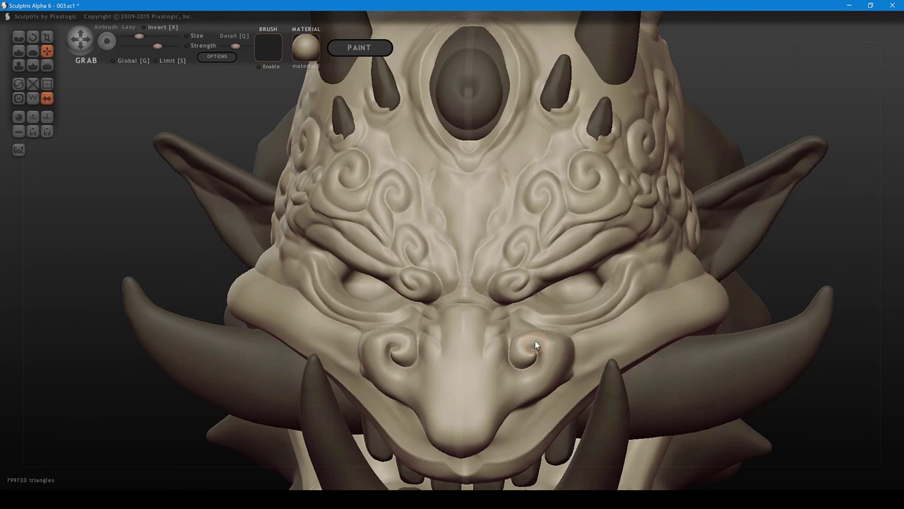
{"action": "right_click_drag", "start_coordinate": [547, 341], "coordinate": [520, 366]}
{"action": "key", "text": "5"}
{"action": "key", "text": "bracketright"}
{"action": "left_click_drag", "start_coordinate": [525, 361], "coordinate": [498, 368]}
{"action": "key", "text": "bracketleft"}
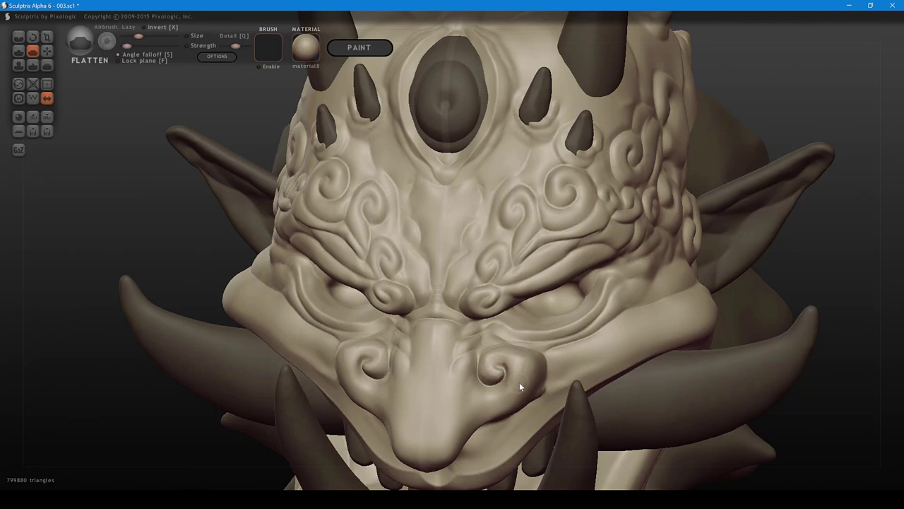
- Hide the lower tusks and carve a line along the upper lip with a smaller, weaker Crease brush
{"action": "scroll", "coordinate": [519, 382], "scroll_direction": "down", "scroll_amount": 5}
{"action": "right_click_drag", "start_coordinate": [505, 311], "coordinate": [560, 332]}
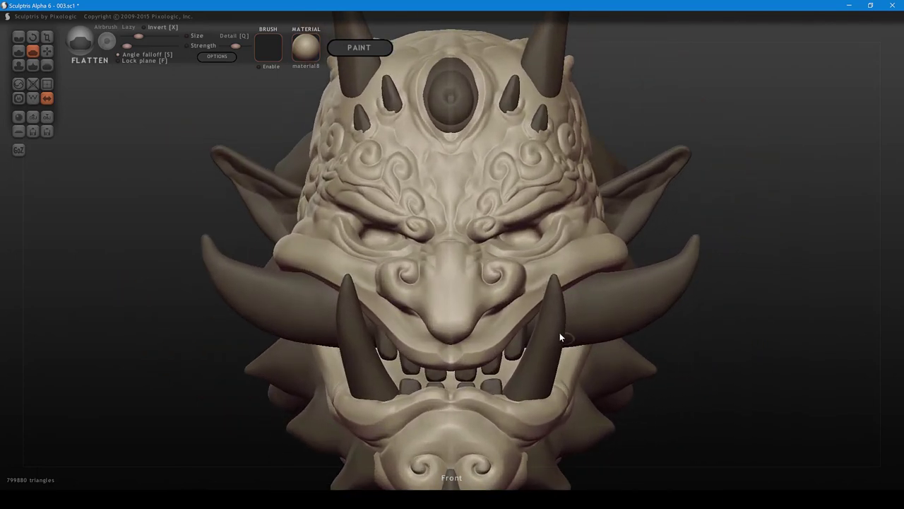
{"action": "key", "text": "h"}
{"action": "key", "text": "1"}
{"action": "key", "text": "space"}
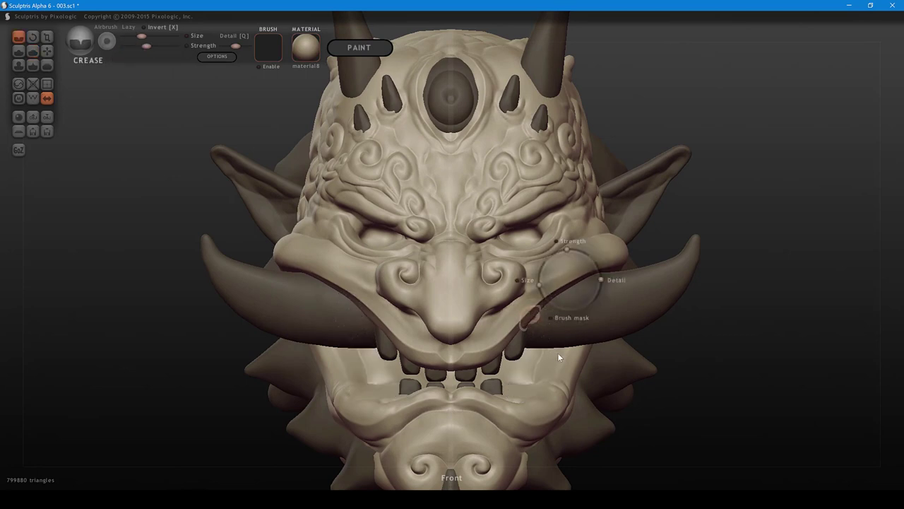
{"action": "mouse_move", "coordinate": [551, 357]}
{"action": "left_mouse_down"}
{"action": "mouse_move", "coordinate": [546, 367]}
{"action": "mouse_move", "coordinate": [534, 361]}
{"action": "left_mouse_up"}
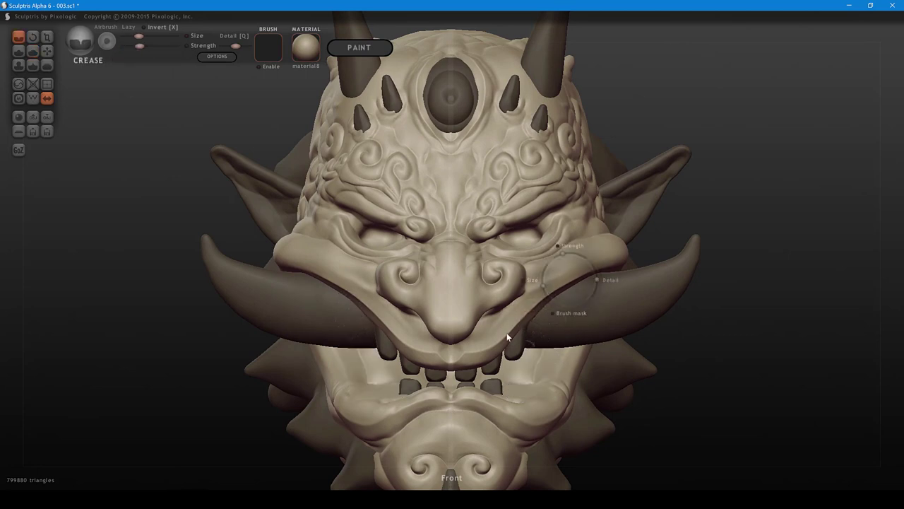
{"action": "mouse_move", "coordinate": [486, 342]}
{"action": "left_mouse_down"}
{"action": "mouse_move", "coordinate": [547, 283]}
{"action": "mouse_move", "coordinate": [631, 255]}
{"action": "left_mouse_up"}
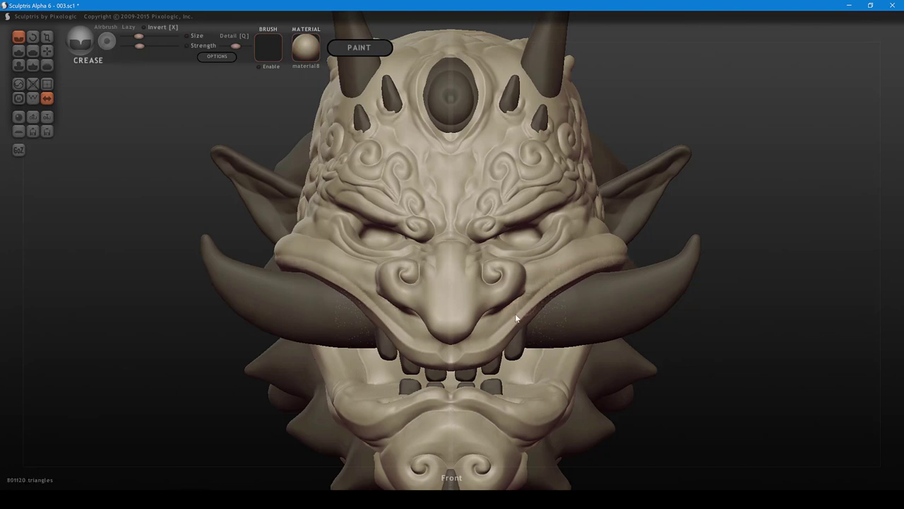
{"action": "mouse_move", "coordinate": [504, 326]}
{"action": "left_mouse_down"}
{"action": "mouse_move", "coordinate": [564, 271]}
{"action": "mouse_move", "coordinate": [604, 255]}
{"action": "mouse_move", "coordinate": [647, 259]}
{"action": "left_mouse_up"}
{"action": "left_click_drag", "start_coordinate": [736, 205], "coordinate": [607, 256]}
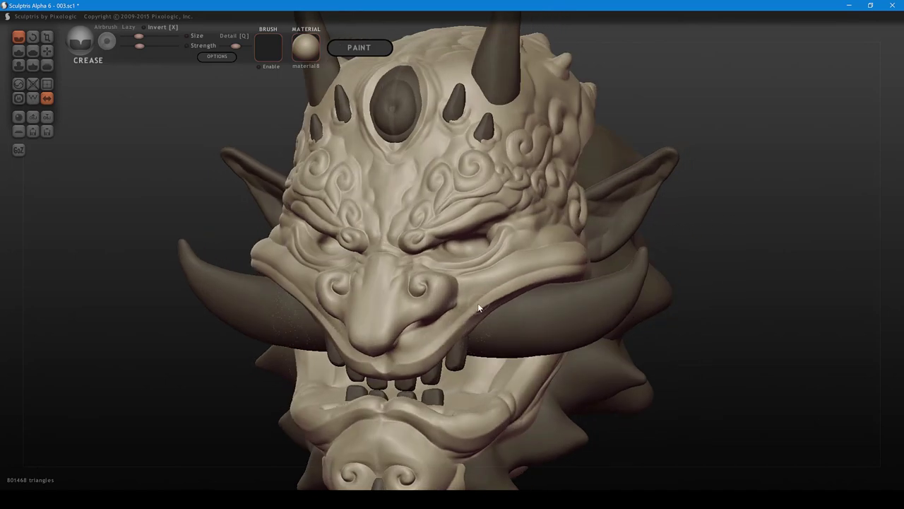
{"action": "left_click_drag", "start_coordinate": [478, 305], "coordinate": [443, 335]}
- Sharpen the upper lip ridge from its centre toward the mouth corner with the Pinch brush
{"action": "middle_click_drag", "start_coordinate": [461, 355], "coordinate": [459, 327]}
{"action": "scroll", "coordinate": [460, 350], "scroll_direction": "up", "scroll_amount": 5}
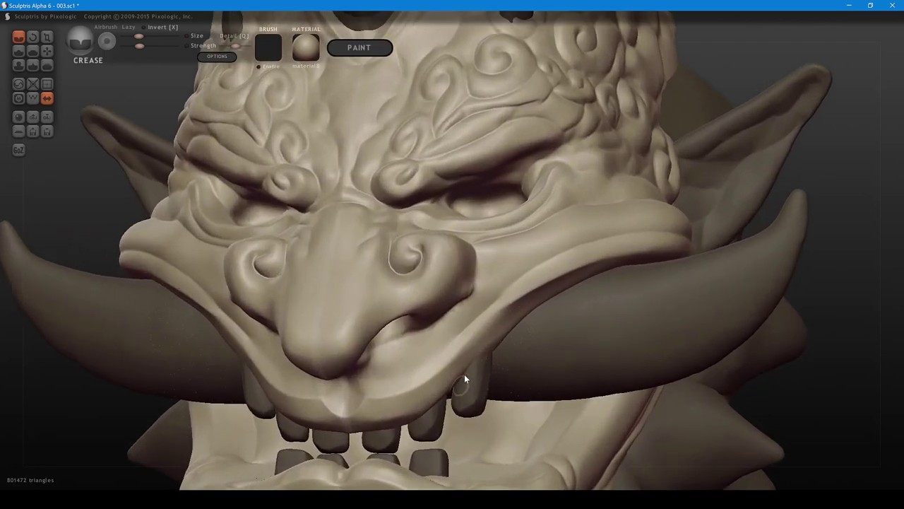
{"action": "middle_click_drag", "start_coordinate": [464, 374], "coordinate": [481, 369]}
{"action": "key", "text": "p"}
{"action": "key", "text": "space"}
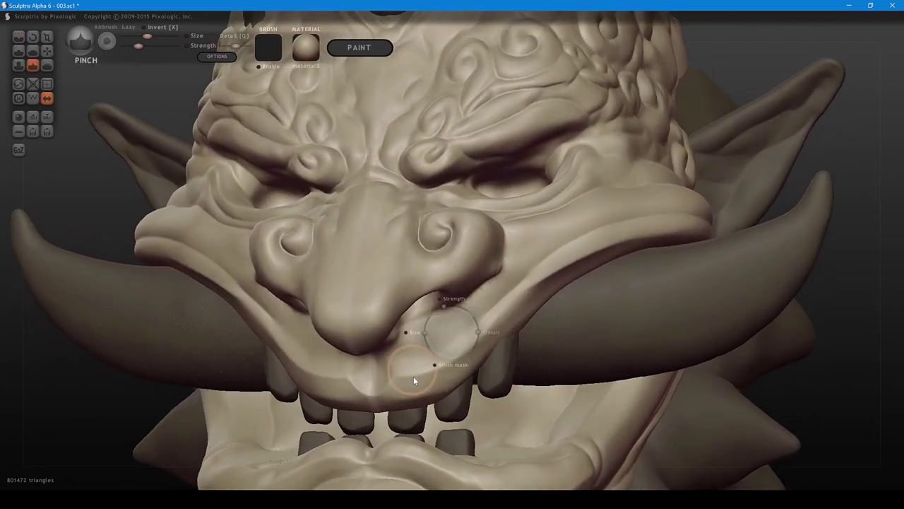
{"action": "mouse_move", "coordinate": [413, 376]}
{"action": "left_mouse_down"}
{"action": "mouse_move", "coordinate": [413, 389]}
{"action": "mouse_move", "coordinate": [386, 386]}
{"action": "mouse_move", "coordinate": [470, 346]}
{"action": "mouse_move", "coordinate": [461, 355]}
{"action": "mouse_move", "coordinate": [587, 251]}
{"action": "mouse_move", "coordinate": [574, 257]}
{"action": "mouse_move", "coordinate": [654, 233]}
{"action": "mouse_move", "coordinate": [692, 232]}
{"action": "left_mouse_up"}
- Deepen the upper lip line with Crease and carve the fold beside the nostril
{"action": "key", "text": "c"}
{"action": "left_click_drag", "start_coordinate": [568, 244], "coordinate": [446, 346]}
{"action": "mouse_move", "coordinate": [482, 299]}
{"action": "middle_mouse_down"}
{"action": "mouse_move", "coordinate": [455, 312]}
{"action": "mouse_move", "coordinate": [469, 359]}
{"action": "middle_mouse_up"}
{"action": "left_click_drag", "start_coordinate": [476, 285], "coordinate": [468, 334]}
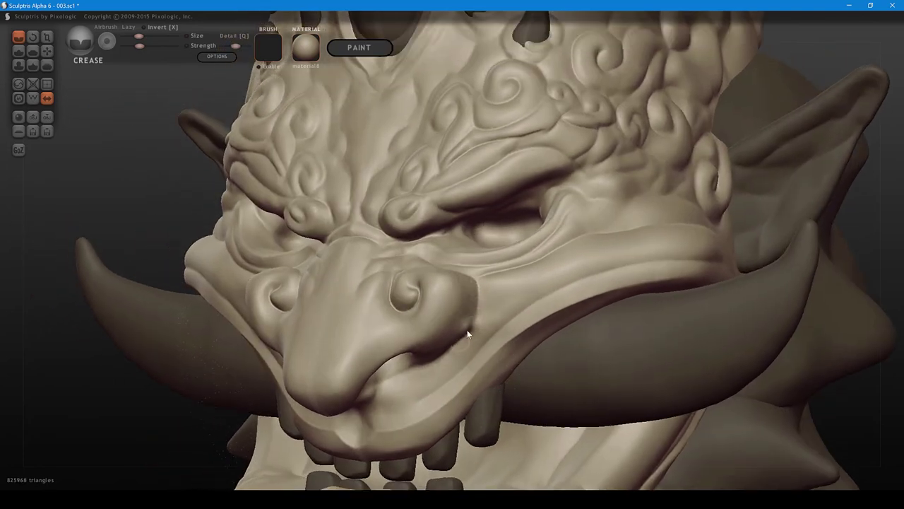
{"action": "mouse_move", "coordinate": [479, 299]}
{"action": "left_mouse_down"}
{"action": "mouse_move", "coordinate": [471, 327]}
{"action": "mouse_move", "coordinate": [437, 359]}
{"action": "left_mouse_up"}
- Adjust the area beneath the nose with Grab and flatten the centre of the upper lip
{"action": "mouse_move", "coordinate": [429, 367]}
{"action": "middle_mouse_down"}
{"action": "mouse_move", "coordinate": [388, 353]}
{"action": "mouse_move", "coordinate": [376, 308]}
{"action": "mouse_move", "coordinate": [411, 302]}
{"action": "middle_mouse_up"}
{"action": "mouse_move", "coordinate": [412, 303]}
{"action": "right_mouse_down"}
{"action": "mouse_move", "coordinate": [414, 262]}
{"action": "mouse_move", "coordinate": [397, 198]}
{"action": "mouse_move", "coordinate": [544, 335]}
{"action": "mouse_move", "coordinate": [533, 301]}
{"action": "right_mouse_up"}
{"action": "key", "text": "g"}
{"action": "scroll", "coordinate": [515, 305], "scroll_direction": "up", "scroll_amount": 1, "text": "shift"}
{"action": "left_click_drag", "start_coordinate": [514, 304], "coordinate": [507, 305]}
{"action": "key", "text": "f"}
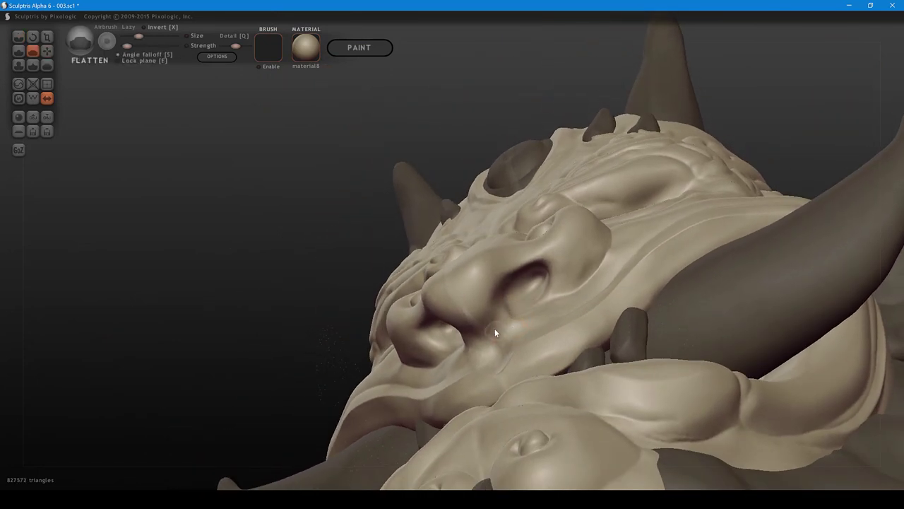
{"action": "right_click_drag", "start_coordinate": [502, 318], "coordinate": [514, 424]}
{"action": "left_click_drag", "start_coordinate": [515, 423], "coordinate": [509, 413]}
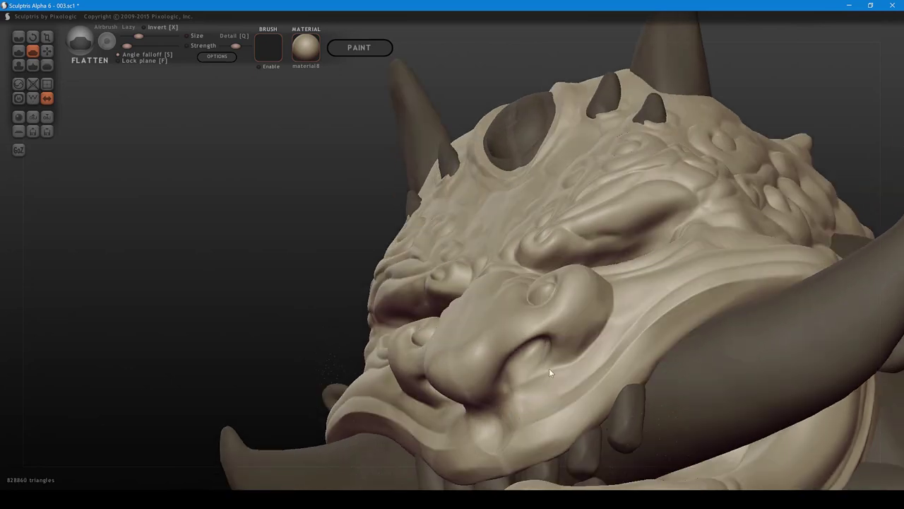
{"action": "right_click_drag", "start_coordinate": [549, 368], "coordinate": [556, 334]}
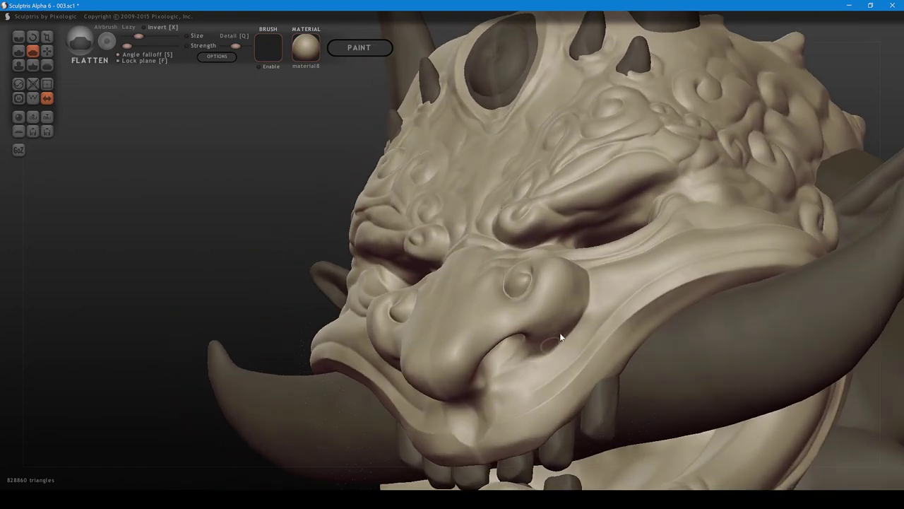
- Undo the last Flatten stroke and refine the crease around the nostril wing
{"action": "key", "text": "ctrl+z"}
{"action": "scroll", "coordinate": [570, 311], "scroll_direction": "up", "scroll_amount": 4}
{"action": "mouse_move", "coordinate": [570, 285]}
{"action": "right_mouse_down"}
{"action": "mouse_move", "coordinate": [527, 397]}
{"action": "mouse_move", "coordinate": [575, 351]}
{"action": "mouse_move", "coordinate": [615, 343]}
{"action": "mouse_move", "coordinate": [587, 285]}
{"action": "mouse_move", "coordinate": [579, 306]}
{"action": "right_mouse_up"}
{"action": "key", "text": "1"}
{"action": "left_click_drag", "start_coordinate": [544, 270], "coordinate": [560, 290]}
{"action": "right_click_drag", "start_coordinate": [589, 306], "coordinate": [575, 286]}
- Show the hidden lower tusks again and return to the front view of the mask
{"action": "scroll", "coordinate": [568, 284], "scroll_direction": "down", "scroll_amount": 3}
{"action": "middle_click_drag", "start_coordinate": [561, 284], "coordinate": [563, 283]}
{"action": "right_click_drag", "start_coordinate": [563, 283], "coordinate": [626, 288], "text": "shift"}
{"action": "scroll", "coordinate": [613, 310], "scroll_direction": "down", "scroll_amount": 4}
{"action": "mouse_move", "coordinate": [602, 252]}
{"action": "middle_mouse_down"}
{"action": "mouse_move", "coordinate": [601, 241]}
{"action": "mouse_move", "coordinate": [635, 323]}
{"action": "middle_mouse_up"}
{"action": "key", "text": "ctrl+h"}
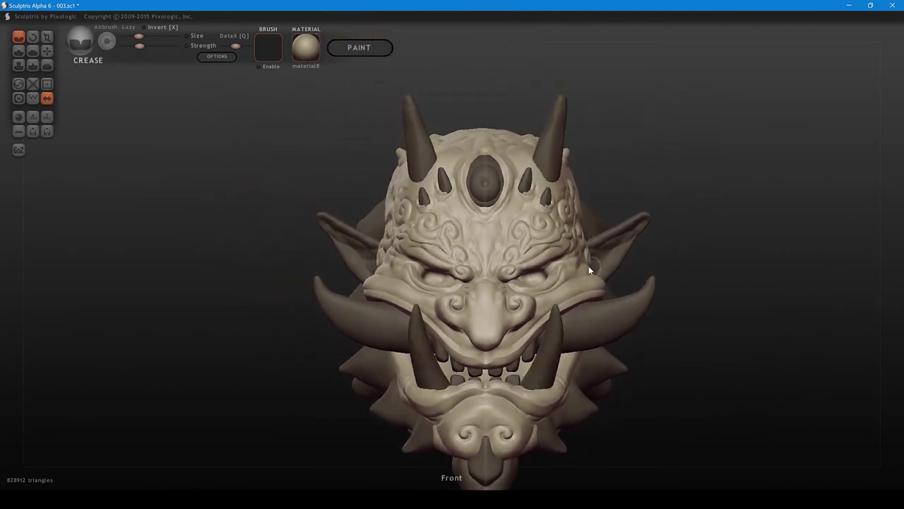
{"action": "right_click_drag", "start_coordinate": [590, 269], "coordinate": [582, 308], "text": "alt"}
{"action": "middle_click_drag", "start_coordinate": [563, 356], "coordinate": [568, 321]}
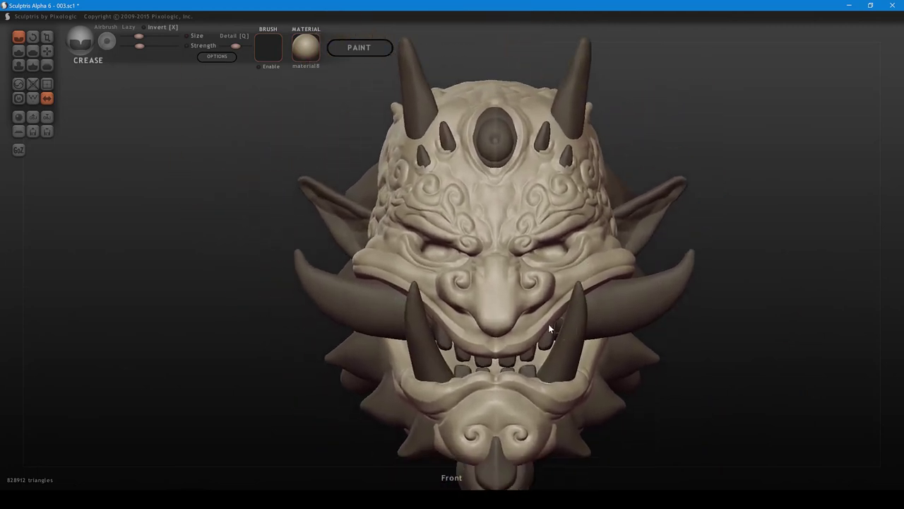
- Select the upper and lower teeth between the lower tusks
{"action": "scroll", "coordinate": [520, 374], "scroll_direction": "up", "scroll_amount": 2}
{"action": "left_click", "coordinate": [518, 385]}
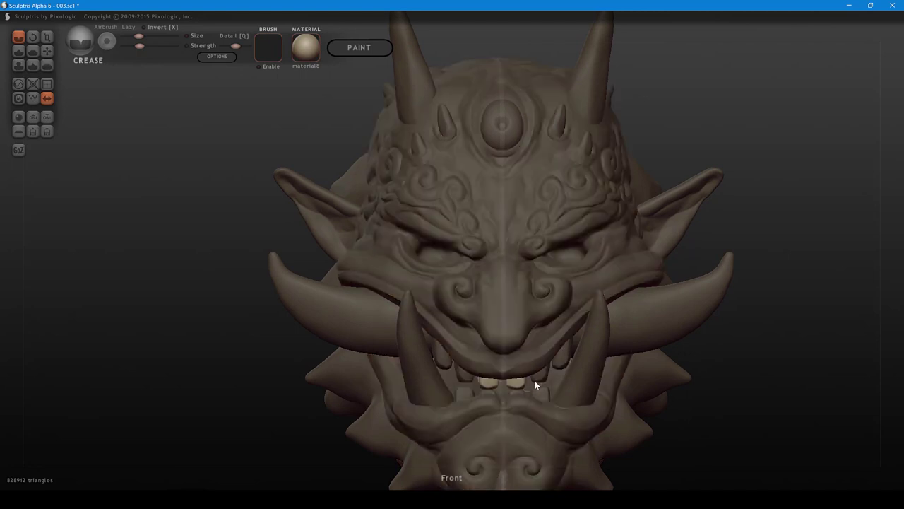
{"action": "left_click", "coordinate": [541, 377], "text": "shift"}
{"action": "left_click_drag", "start_coordinate": [551, 392], "coordinate": [535, 396]}
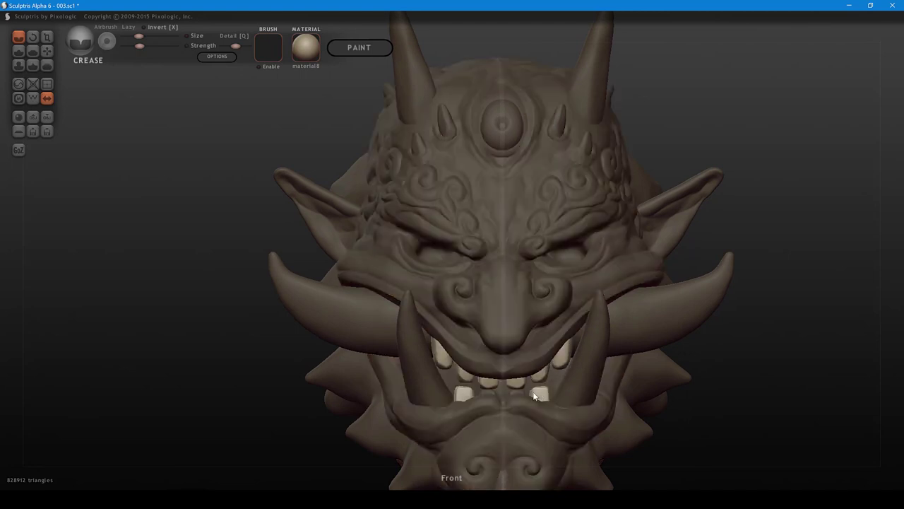
- Smooth the blocky edges of the upper and lower teeth with a slightly larger brush, keeping the teeth selected
{"action": "scroll", "coordinate": [531, 385], "scroll_direction": "up", "scroll_amount": 5}
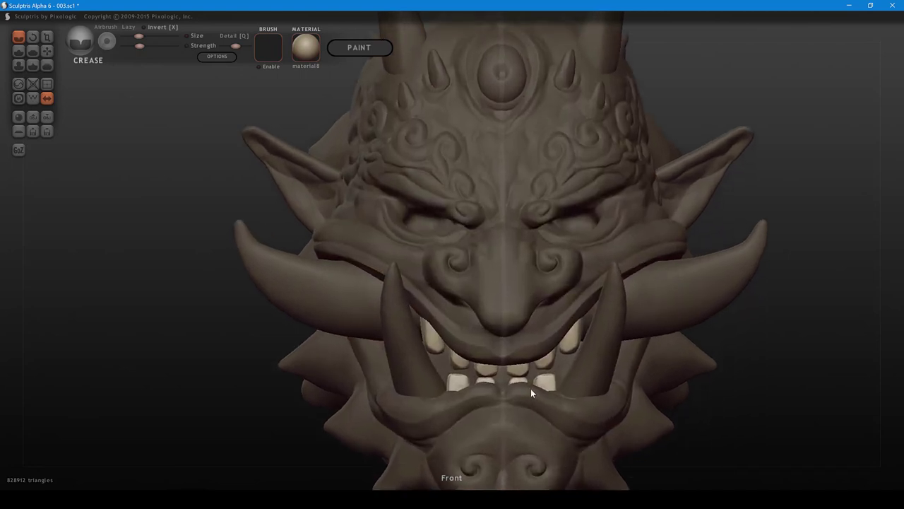
{"action": "middle_click_drag", "start_coordinate": [530, 380], "coordinate": [525, 367]}
{"action": "scroll", "coordinate": [524, 366], "scroll_direction": "up", "scroll_amount": 2, "text": "shift"}
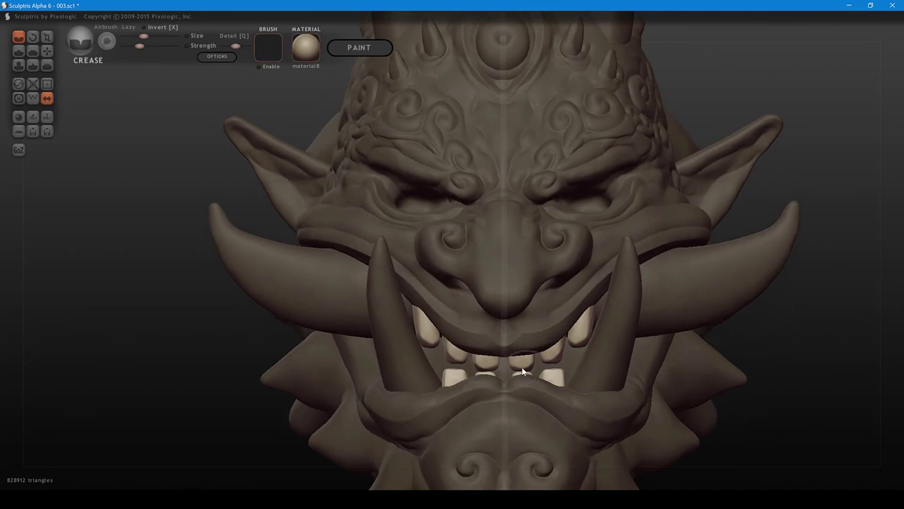
{"action": "left_click_drag", "start_coordinate": [551, 358], "coordinate": [579, 343]}
{"action": "left_click_drag", "start_coordinate": [554, 373], "coordinate": [549, 374], "text": "shift"}
{"action": "left_click", "coordinate": [522, 373]}
{"action": "right_click_drag", "start_coordinate": [535, 380], "coordinate": [523, 406]}
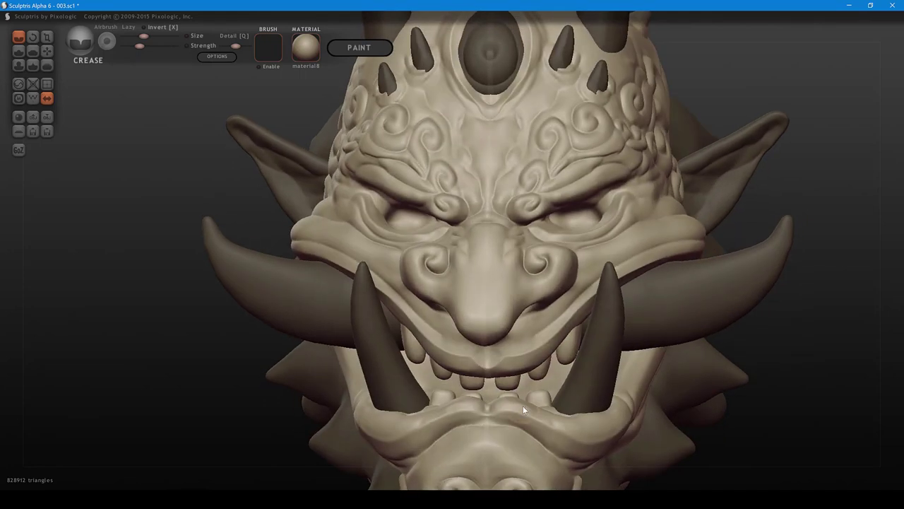
{"action": "left_click", "coordinate": [512, 396]}
{"action": "left_click_drag", "start_coordinate": [509, 390], "coordinate": [514, 394], "text": "shift"}
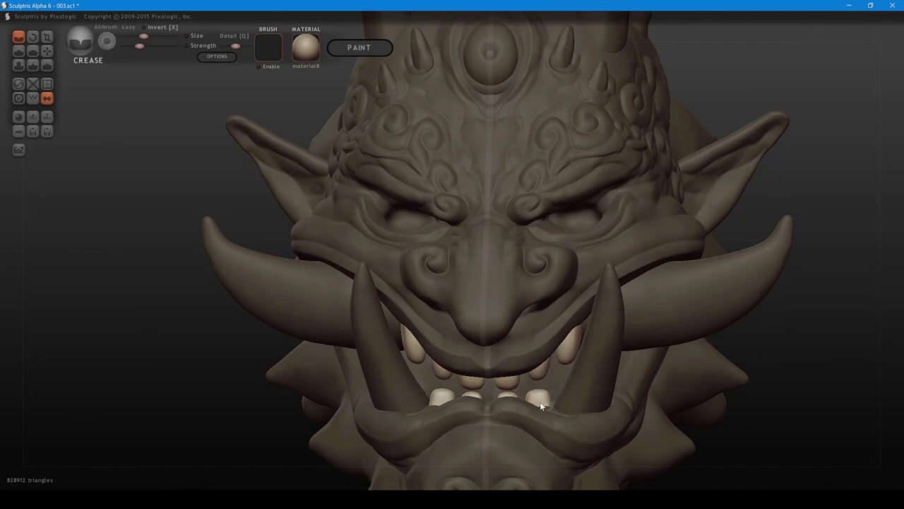
- Flatten the front of the upper corner teeth with a small Flatten brush
{"action": "scroll", "coordinate": [537, 385], "scroll_direction": "down", "scroll_amount": 2}
{"action": "right_click_drag", "start_coordinate": [534, 369], "coordinate": [548, 371]}
{"action": "key", "text": "c"}
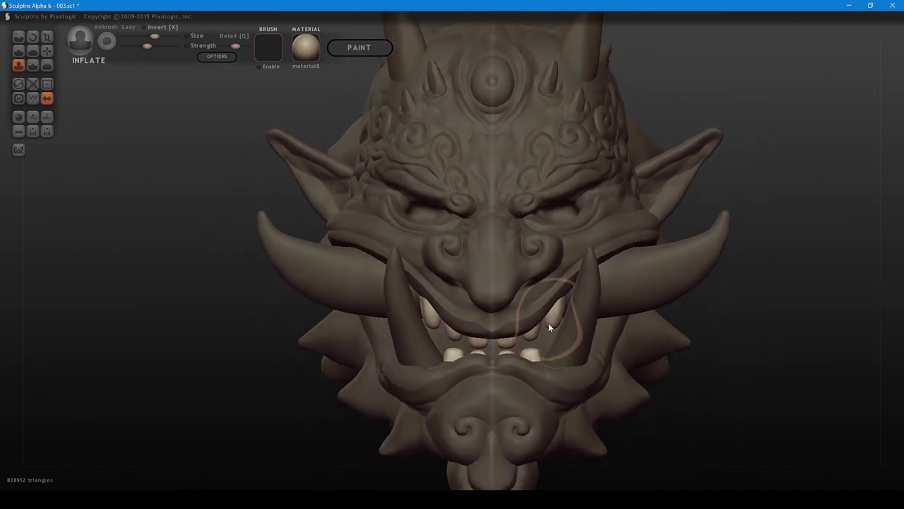
{"action": "scroll", "coordinate": [541, 353], "scroll_direction": "up", "scroll_amount": 5}
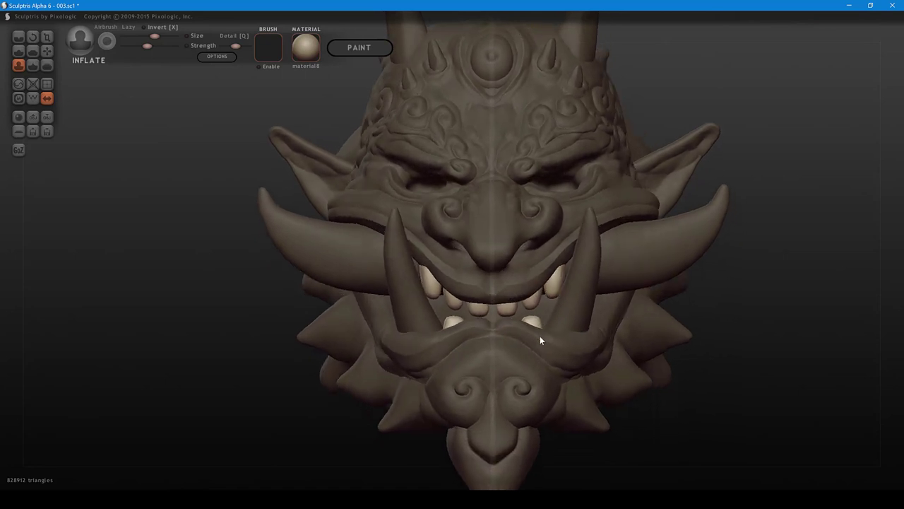
{"action": "key", "text": "5"}
{"action": "scroll", "coordinate": [590, 301], "scroll_direction": "down", "scroll_amount": 3, "text": "shift"}
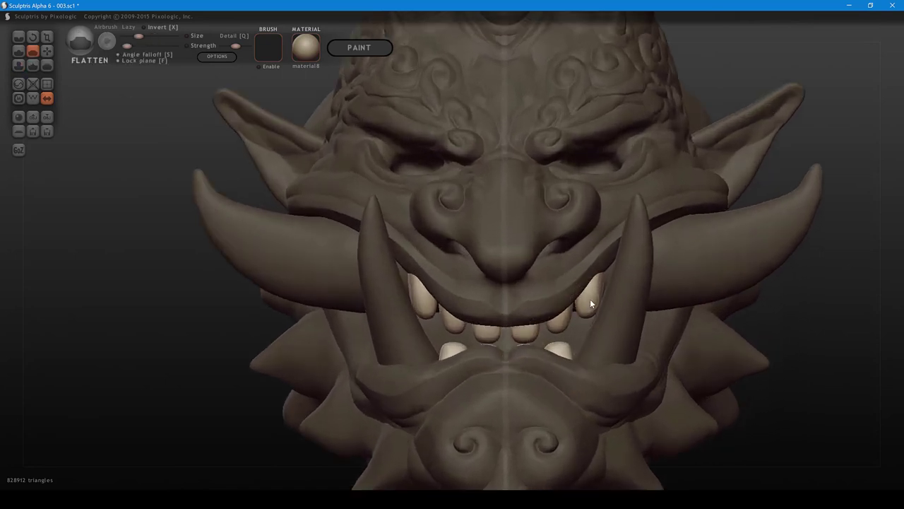
{"action": "left_click_drag", "start_coordinate": [590, 299], "coordinate": [595, 302]}
- Hide the lower tusks and flatten the upper corner teeth down toward their tips
{"action": "key", "text": "f"}
{"action": "mouse_move", "coordinate": [597, 298]}
{"action": "middle_mouse_down"}
{"action": "mouse_move", "coordinate": [592, 284]}
{"action": "mouse_move", "coordinate": [562, 318]}
{"action": "middle_mouse_up"}
{"action": "key", "text": "h"}
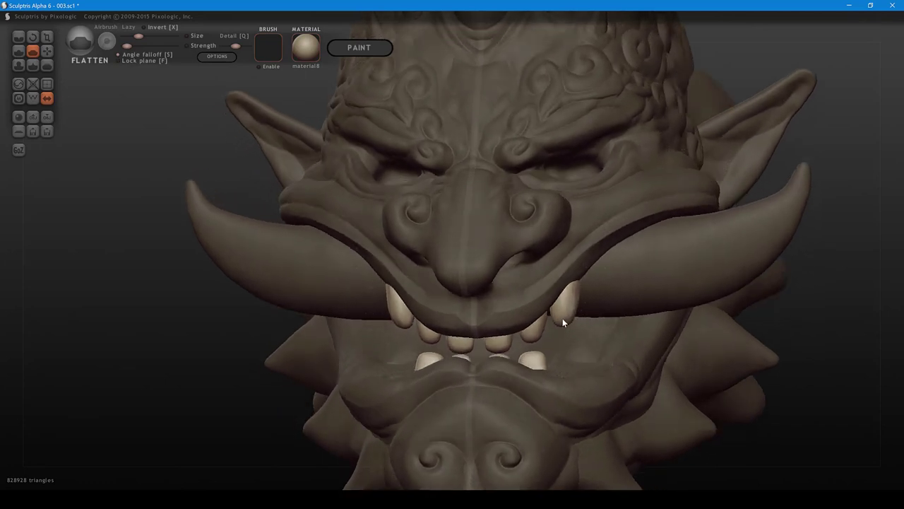
{"action": "left_click_drag", "start_coordinate": [565, 303], "coordinate": [560, 320]}
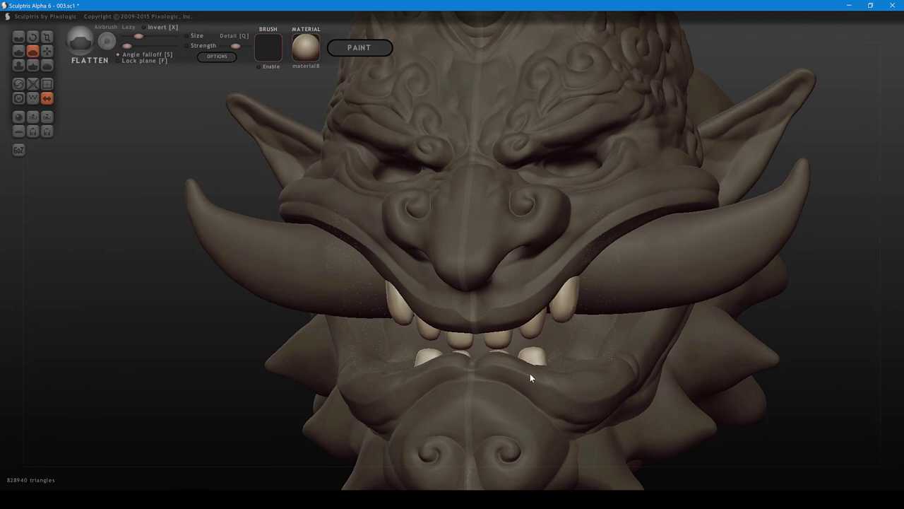
- Hide the head to expose the full teeth, and flatten the edges of the second upper and outer lower teeth
{"action": "key", "text": "h"}
{"action": "scroll", "coordinate": [560, 363], "scroll_direction": "up", "scroll_amount": 2}
{"action": "mouse_move", "coordinate": [574, 317]}
{"action": "middle_mouse_down"}
{"action": "mouse_move", "coordinate": [560, 363]}
{"action": "mouse_move", "coordinate": [563, 297]}
{"action": "middle_mouse_up"}
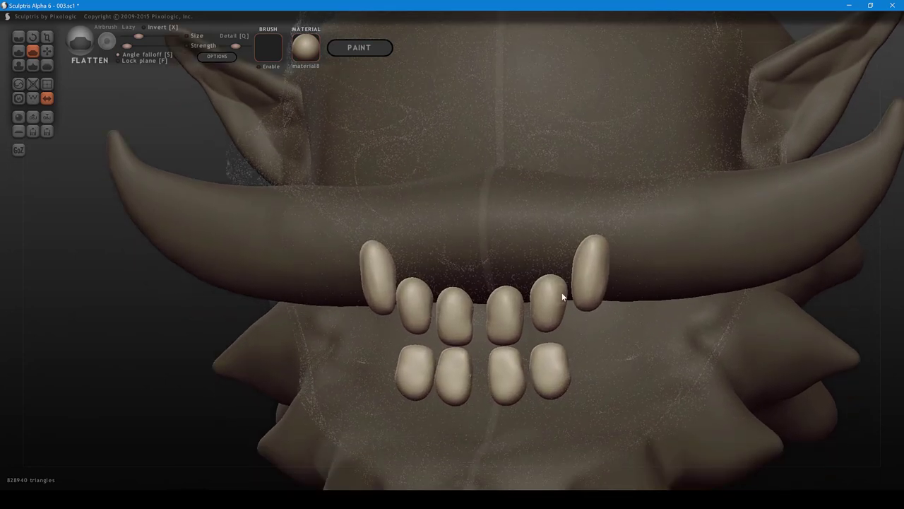
{"action": "mouse_move", "coordinate": [563, 297]}
{"action": "left_mouse_down"}
{"action": "mouse_move", "coordinate": [550, 323]}
{"action": "mouse_move", "coordinate": [559, 304]}
{"action": "left_mouse_up"}
{"action": "middle_click_drag", "start_coordinate": [558, 305], "coordinate": [562, 368]}
{"action": "mouse_move", "coordinate": [562, 368]}
{"action": "left_mouse_down"}
{"action": "mouse_move", "coordinate": [547, 382]}
{"action": "mouse_move", "coordinate": [571, 412]}
{"action": "mouse_move", "coordinate": [554, 391]}
{"action": "left_mouse_up"}
- Raise the brush strength slightly and flatten the fronts and top corners of the four lower teeth
{"action": "key", "text": "space"}
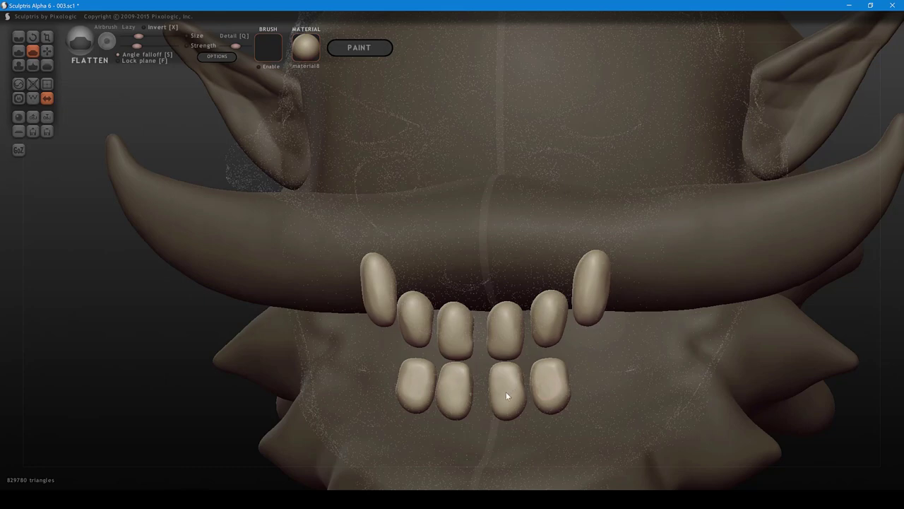
{"action": "left_click_drag", "start_coordinate": [501, 385], "coordinate": [515, 395]}
{"action": "middle_click_drag", "start_coordinate": [517, 394], "coordinate": [500, 415]}
{"action": "mouse_move", "coordinate": [488, 384]}
{"action": "left_mouse_down"}
{"action": "mouse_move", "coordinate": [488, 366]}
{"action": "mouse_move", "coordinate": [492, 372]}
{"action": "mouse_move", "coordinate": [479, 377]}
{"action": "mouse_move", "coordinate": [503, 366]}
{"action": "mouse_move", "coordinate": [502, 375]}
{"action": "left_mouse_up"}
{"action": "middle_click_drag", "start_coordinate": [522, 371], "coordinate": [540, 328]}
{"action": "mouse_move", "coordinate": [541, 328]}
{"action": "left_mouse_down"}
{"action": "mouse_move", "coordinate": [534, 339]}
{"action": "mouse_move", "coordinate": [562, 343]}
{"action": "left_mouse_up"}
- Flatten the lower edges of the second upper teeth and the inner sides of the upper corner teeth
{"action": "right_click_drag", "start_coordinate": [562, 343], "coordinate": [519, 326]}
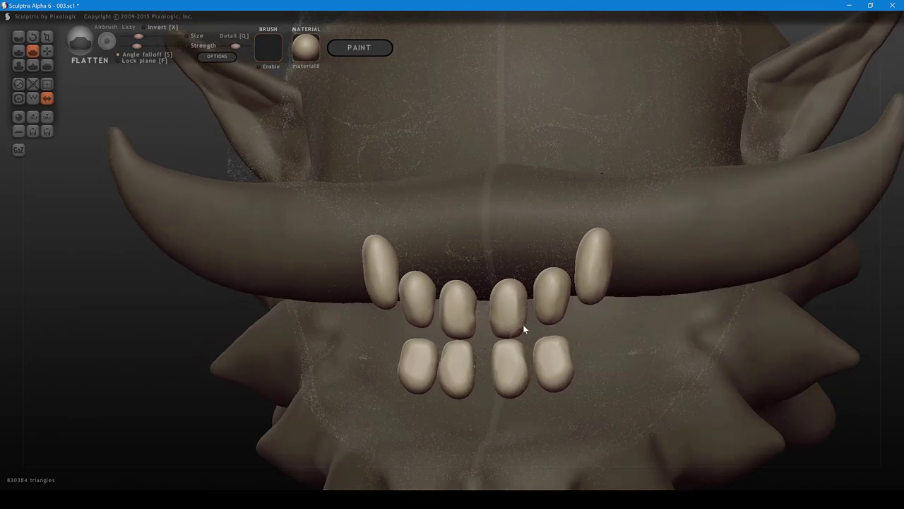
{"action": "left_click_drag", "start_coordinate": [539, 313], "coordinate": [562, 316]}
{"action": "right_click_drag", "start_coordinate": [562, 317], "coordinate": [557, 292]}
{"action": "left_click_drag", "start_coordinate": [575, 263], "coordinate": [574, 264]}
- Hide the second upper teeth and flatten the sides of the corner and central upper teeth with a slightly larger brush
{"action": "mouse_move", "coordinate": [574, 264]}
{"action": "right_mouse_down"}
{"action": "mouse_move", "coordinate": [621, 291]}
{"action": "mouse_move", "coordinate": [612, 304]}
{"action": "mouse_move", "coordinate": [658, 286]}
{"action": "right_mouse_up"}
{"action": "scroll", "coordinate": [608, 276], "scroll_direction": "down", "scroll_amount": 1, "text": "shift"}
{"action": "scroll", "coordinate": [620, 306], "scroll_direction": "up", "scroll_amount": 3}
{"action": "key", "text": "h"}
{"action": "scroll", "coordinate": [655, 277], "scroll_direction": "up", "scroll_amount": 2, "text": "shift"}
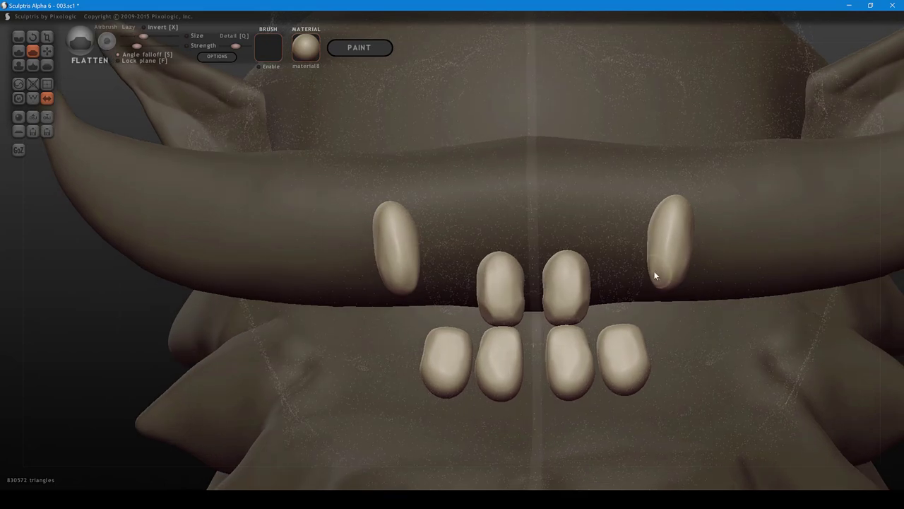
{"action": "left_click_drag", "start_coordinate": [654, 275], "coordinate": [658, 281]}
{"action": "right_click_drag", "start_coordinate": [682, 284], "coordinate": [558, 281]}
{"action": "left_click_drag", "start_coordinate": [545, 256], "coordinate": [548, 267]}
- Flatten the fronts and side edges of the lower teeth into cleaner planes
{"action": "right_click_drag", "start_coordinate": [555, 281], "coordinate": [571, 311]}
{"action": "left_click", "coordinate": [522, 358]}
{"action": "mouse_move", "coordinate": [520, 357]}
{"action": "right_mouse_down"}
{"action": "mouse_move", "coordinate": [524, 393]}
{"action": "mouse_move", "coordinate": [555, 415]}
{"action": "mouse_move", "coordinate": [579, 386]}
{"action": "mouse_move", "coordinate": [582, 339]}
{"action": "mouse_move", "coordinate": [535, 378]}
{"action": "mouse_move", "coordinate": [599, 393]}
{"action": "mouse_move", "coordinate": [579, 398]}
{"action": "right_mouse_up"}
{"action": "left_click_drag", "start_coordinate": [579, 397], "coordinate": [583, 411]}
{"action": "mouse_move", "coordinate": [584, 431]}
{"action": "middle_mouse_down"}
{"action": "mouse_move", "coordinate": [565, 343]}
{"action": "mouse_move", "coordinate": [573, 361]}
{"action": "middle_mouse_up"}
{"action": "scroll", "coordinate": [566, 381], "scroll_direction": "up", "scroll_amount": 5}
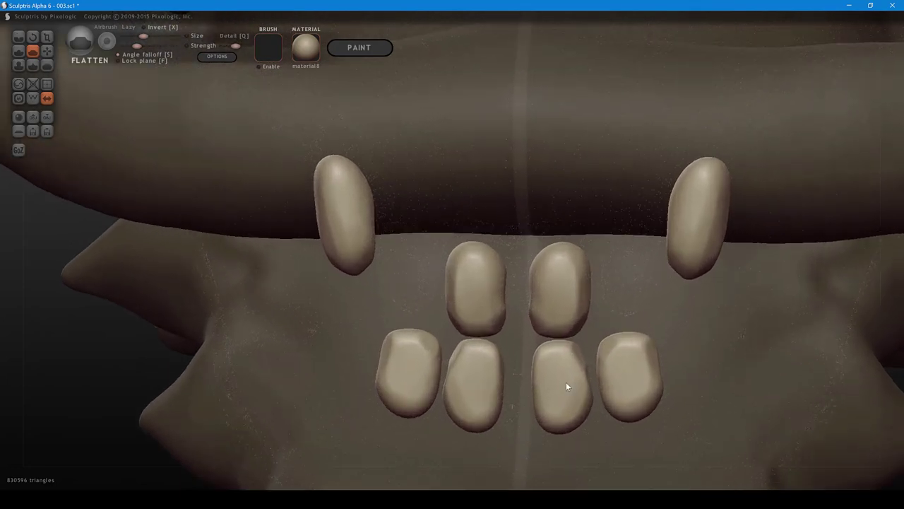
- Try to flatten the biting edge of the inner lower teeth with a larger brush, undoing each stroke
{"action": "mouse_move", "coordinate": [614, 409]}
{"action": "right_mouse_down"}
{"action": "mouse_move", "coordinate": [576, 383]}
{"action": "mouse_move", "coordinate": [554, 391]}
{"action": "right_mouse_up"}
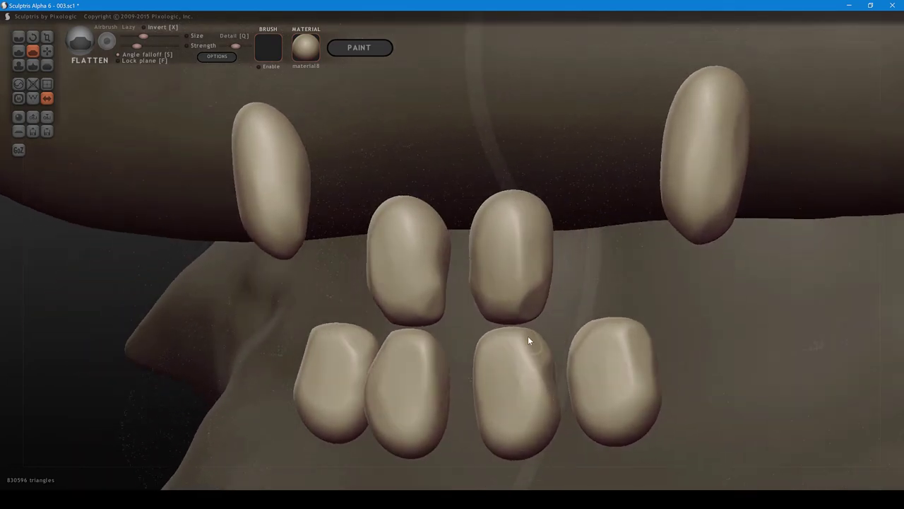
{"action": "key", "text": "]"}
{"action": "left_click_drag", "start_coordinate": [524, 331], "coordinate": [525, 331]}
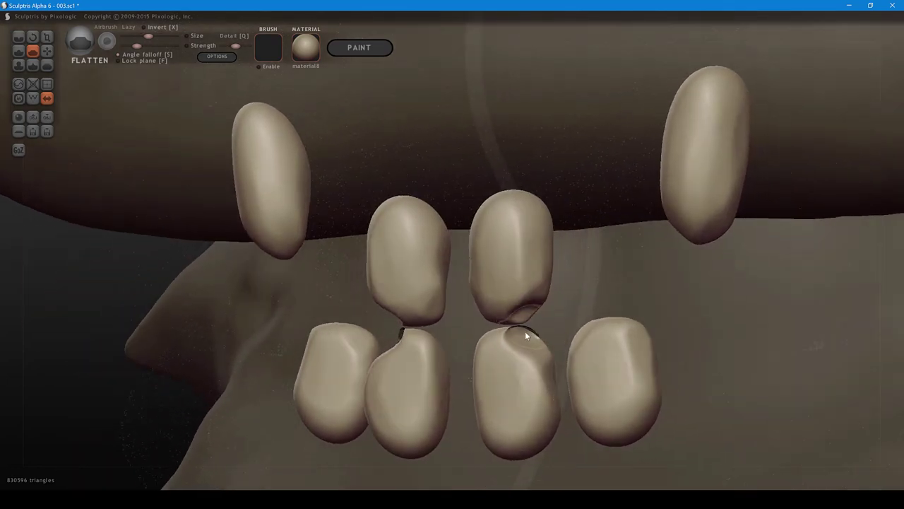
{"action": "mouse_move", "coordinate": [525, 330]}
{"action": "right_mouse_down"}
{"action": "mouse_move", "coordinate": [525, 361]}
{"action": "mouse_move", "coordinate": [589, 338]}
{"action": "mouse_move", "coordinate": [652, 339]}
{"action": "mouse_move", "coordinate": [638, 422]}
{"action": "mouse_move", "coordinate": [596, 343]}
{"action": "mouse_move", "coordinate": [595, 359]}
{"action": "right_mouse_up"}
{"action": "key", "text": "ctrl+z"}
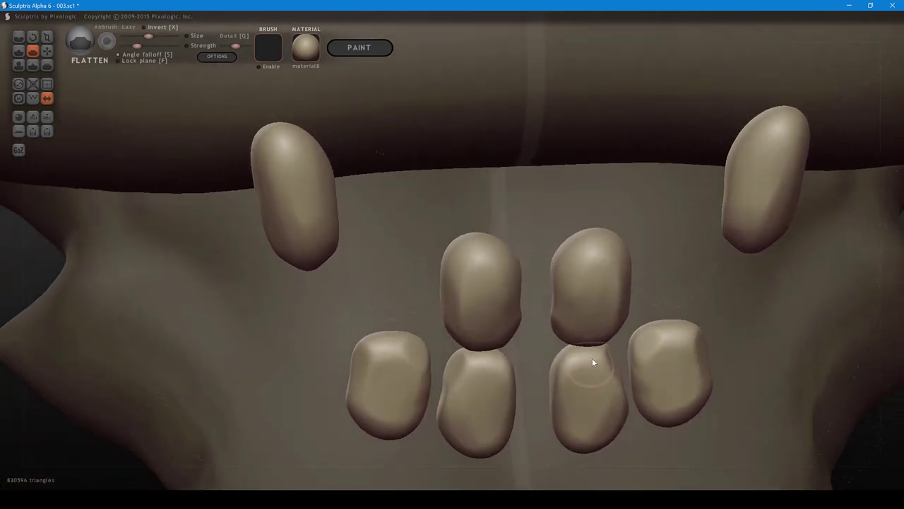
{"action": "left_click_drag", "start_coordinate": [594, 345], "coordinate": [595, 344]}
{"action": "mouse_move", "coordinate": [596, 344]}
{"action": "right_mouse_down"}
{"action": "mouse_move", "coordinate": [596, 298]}
{"action": "mouse_move", "coordinate": [520, 330]}
{"action": "mouse_move", "coordinate": [594, 296]}
{"action": "right_mouse_up"}
{"action": "key", "text": "ctrl+z"}
- Hide the central upper teeth and flatten the top corners and front faces of the inner lower teeth
{"action": "middle_click_drag", "start_coordinate": [599, 292], "coordinate": [566, 310]}
{"action": "mouse_move", "coordinate": [575, 302]}
{"action": "right_mouse_down", "text": "shift"}
{"action": "mouse_move", "coordinate": [557, 260]}
{"action": "mouse_move", "coordinate": [533, 365]}
{"action": "right_mouse_up", "text": "shift"}
{"action": "key", "text": "h"}
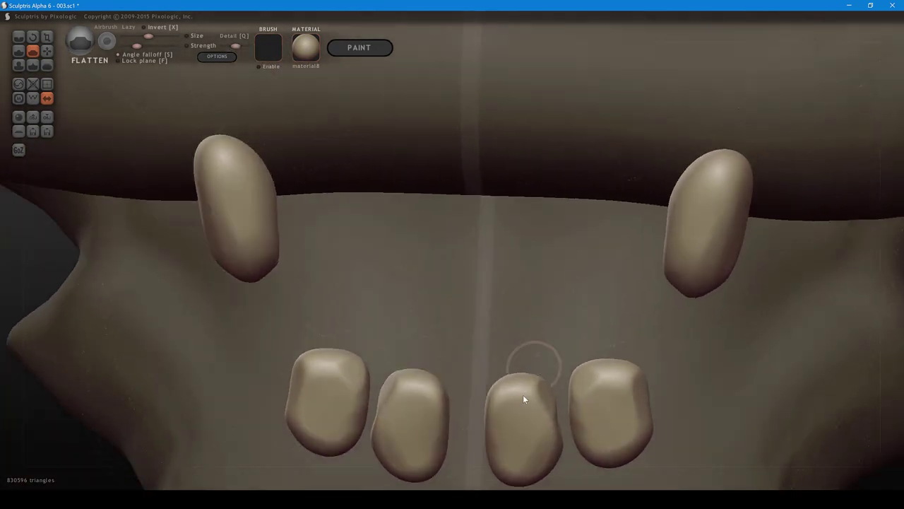
{"action": "mouse_move", "coordinate": [523, 397]}
{"action": "left_mouse_down"}
{"action": "mouse_move", "coordinate": [501, 394]}
{"action": "mouse_move", "coordinate": [534, 394]}
{"action": "left_mouse_up"}
{"action": "mouse_move", "coordinate": [534, 393]}
{"action": "right_mouse_down"}
{"action": "mouse_move", "coordinate": [502, 449]}
{"action": "mouse_move", "coordinate": [496, 439]}
{"action": "right_mouse_up"}
{"action": "left_click_drag", "start_coordinate": [496, 439], "coordinate": [502, 443]}
{"action": "right_click_drag", "start_coordinate": [534, 443], "coordinate": [503, 342]}
{"action": "left_click_drag", "start_coordinate": [540, 357], "coordinate": [533, 364]}
- Show all hidden parts of the mask again and flatten the tips of the upper corner teeth
{"action": "mouse_move", "coordinate": [532, 367]}
{"action": "right_mouse_down"}
{"action": "mouse_move", "coordinate": [544, 343]}
{"action": "mouse_move", "coordinate": [493, 368]}
{"action": "mouse_move", "coordinate": [546, 339]}
{"action": "mouse_move", "coordinate": [580, 301]}
{"action": "mouse_move", "coordinate": [606, 298]}
{"action": "right_mouse_up"}
{"action": "key", "text": "ctrl+h"}
{"action": "scroll", "coordinate": [605, 295], "scroll_direction": "down", "scroll_amount": 3}
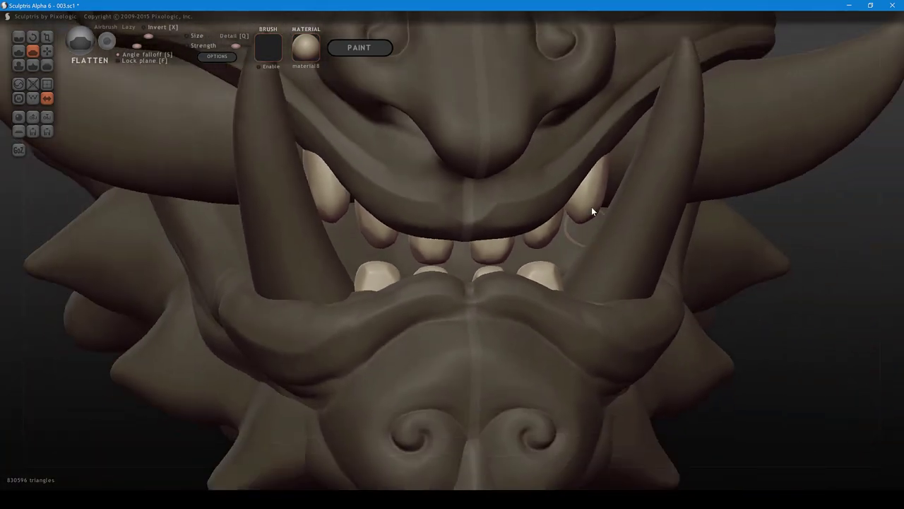
{"action": "left_click_drag", "start_coordinate": [592, 209], "coordinate": [592, 200]}
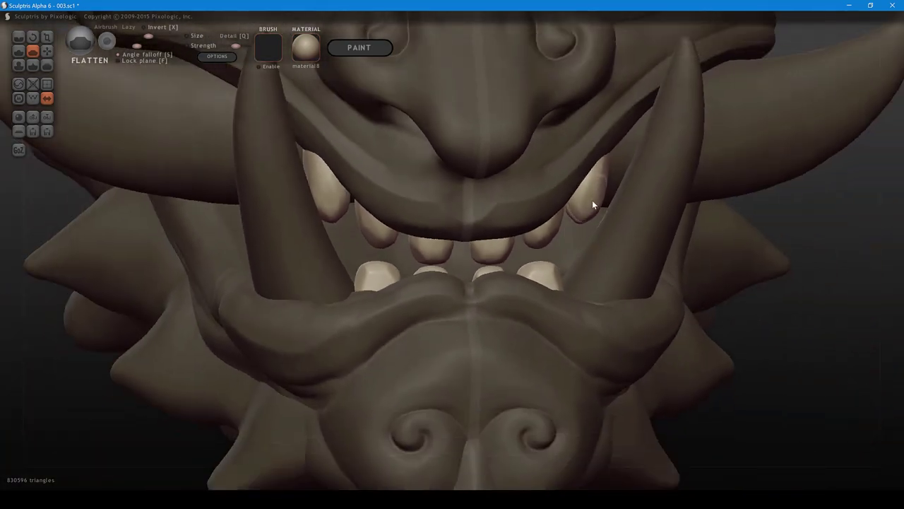
- Hide the lower tusks to examine the reshaped teeth from the side, and show the tusks again
{"action": "mouse_move", "coordinate": [593, 235]}
{"action": "right_mouse_down"}
{"action": "mouse_move", "coordinate": [583, 255]}
{"action": "mouse_move", "coordinate": [503, 280]}
{"action": "mouse_move", "coordinate": [542, 276]}
{"action": "mouse_move", "coordinate": [517, 265]}
{"action": "right_mouse_up"}
{"action": "key", "text": "h"}
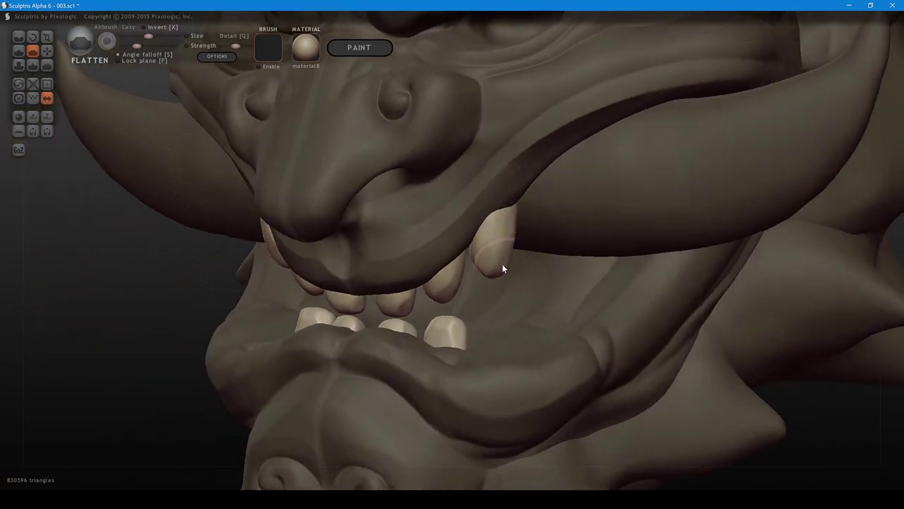
{"action": "scroll", "coordinate": [502, 264], "scroll_direction": "down", "scroll_amount": 2, "text": "shift"}
{"action": "scroll", "coordinate": [470, 311], "scroll_direction": "down", "scroll_amount": 2}
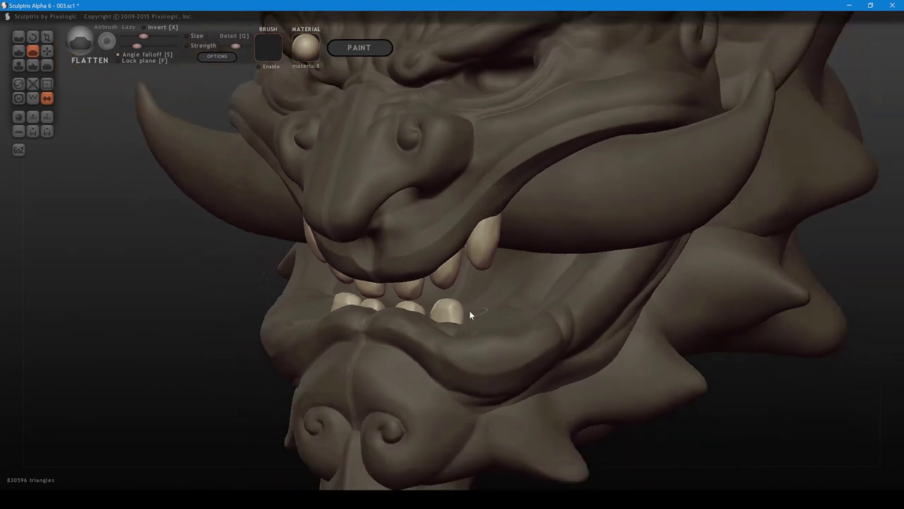
{"action": "key", "text": "ctrl+h"}
{"action": "scroll", "coordinate": [501, 341], "scroll_direction": "down", "scroll_amount": 3}
- Select the lower tusks and run the Reduce brush along them, checking the mesh in wireframe
{"action": "mouse_move", "coordinate": [502, 284]}
{"action": "right_mouse_down"}
{"action": "mouse_move", "coordinate": [544, 294]}
{"action": "mouse_move", "coordinate": [558, 280]}
{"action": "mouse_move", "coordinate": [595, 288]}
{"action": "mouse_move", "coordinate": [587, 298]}
{"action": "mouse_move", "coordinate": [577, 267]}
{"action": "mouse_move", "coordinate": [539, 312]}
{"action": "mouse_move", "coordinate": [532, 299]}
{"action": "right_mouse_up"}
{"action": "left_click", "coordinate": [539, 312]}
{"action": "scroll", "coordinate": [532, 298], "scroll_direction": "up", "scroll_amount": 5}
{"action": "mouse_move", "coordinate": [550, 341]}
{"action": "right_mouse_down"}
{"action": "mouse_move", "coordinate": [543, 351]}
{"action": "mouse_move", "coordinate": [551, 329]}
{"action": "mouse_move", "coordinate": [517, 340]}
{"action": "mouse_move", "coordinate": [505, 319]}
{"action": "mouse_move", "coordinate": [519, 327]}
{"action": "right_mouse_up"}
{"action": "key", "text": "0"}
{"action": "mouse_move", "coordinate": [513, 331]}
{"action": "left_mouse_down"}
{"action": "mouse_move", "coordinate": [508, 363]}
{"action": "mouse_move", "coordinate": [504, 244]}
{"action": "mouse_move", "coordinate": [512, 367]}
{"action": "mouse_move", "coordinate": [477, 412]}
{"action": "mouse_move", "coordinate": [488, 355]}
{"action": "mouse_move", "coordinate": [523, 314]}
{"action": "left_mouse_up"}
{"action": "right_click_drag", "start_coordinate": [523, 314], "coordinate": [358, 355]}
{"action": "mouse_move", "coordinate": [358, 356]}
{"action": "left_mouse_down"}
{"action": "mouse_move", "coordinate": [368, 403]}
{"action": "mouse_move", "coordinate": [397, 425]}
{"action": "mouse_move", "coordinate": [312, 323]}
{"action": "mouse_move", "coordinate": [284, 305]}
{"action": "left_mouse_up"}
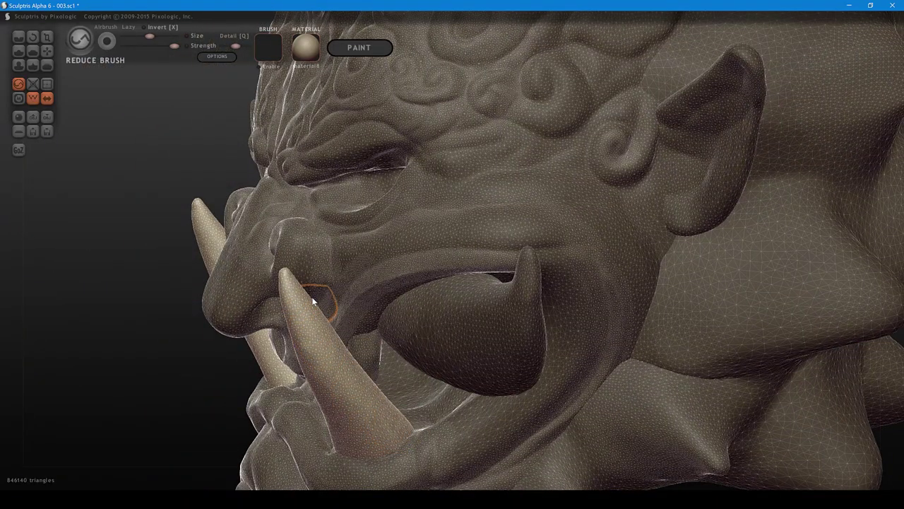
{"action": "mouse_move", "coordinate": [312, 299]}
{"action": "right_mouse_down"}
{"action": "mouse_move", "coordinate": [500, 346]}
{"action": "mouse_move", "coordinate": [597, 316]}
{"action": "right_mouse_up"}
{"action": "key", "text": "w"}
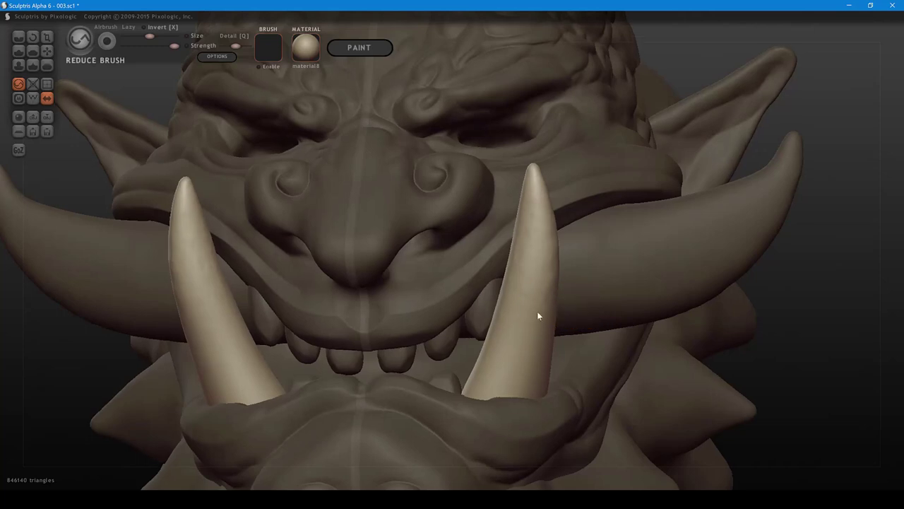
- Flatten the front faces of the lower tusks with a smaller Flatten brush
{"action": "right_click_drag", "start_coordinate": [537, 311], "coordinate": [512, 309]}
{"action": "scroll", "coordinate": [506, 313], "scroll_direction": "down", "scroll_amount": 2, "text": "shift"}
{"action": "key", "text": "5"}
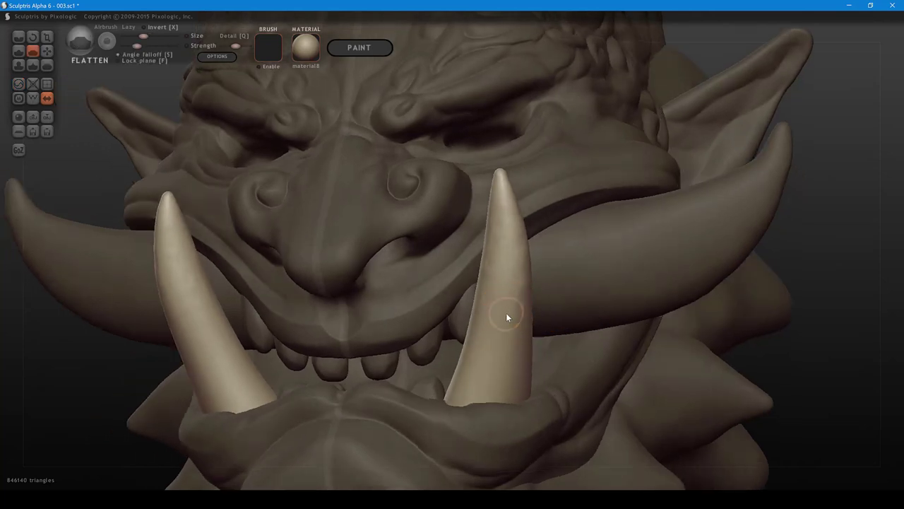
{"action": "mouse_move", "coordinate": [507, 332]}
{"action": "left_mouse_down"}
{"action": "mouse_move", "coordinate": [507, 214]}
{"action": "mouse_move", "coordinate": [506, 299]}
{"action": "mouse_move", "coordinate": [491, 205]}
{"action": "mouse_move", "coordinate": [490, 244]}
{"action": "left_mouse_up"}
{"action": "right_click_drag", "start_coordinate": [505, 302], "coordinate": [405, 332]}
{"action": "scroll", "coordinate": [405, 331], "scroll_direction": "up", "scroll_amount": 2, "text": "shift"}
{"action": "mouse_move", "coordinate": [397, 314]}
{"action": "left_mouse_down"}
{"action": "mouse_move", "coordinate": [376, 238]}
{"action": "mouse_move", "coordinate": [412, 287]}
{"action": "left_mouse_up"}
- Flatten the outer sides and bases of the lower tusks, adjusting the brush size
{"action": "right_click_drag", "start_coordinate": [414, 291], "coordinate": [319, 313]}
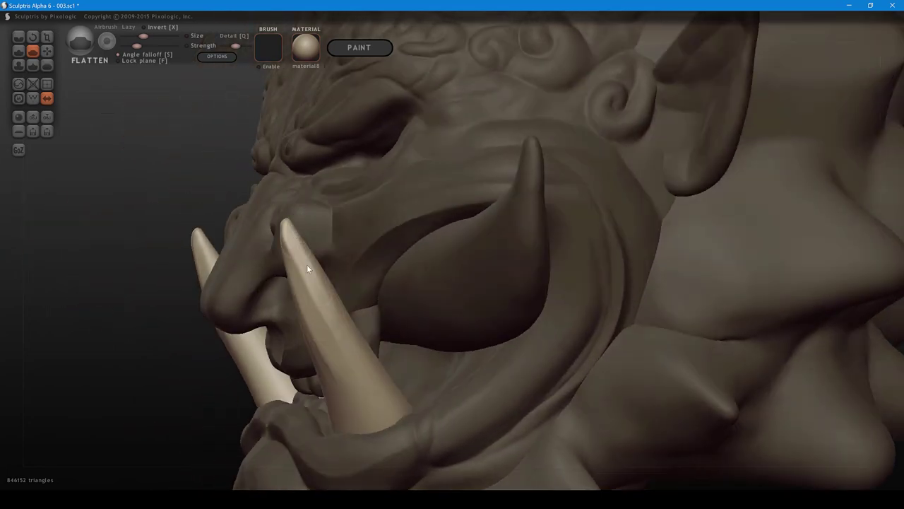
{"action": "left_click_drag", "start_coordinate": [375, 385], "coordinate": [371, 395]}
{"action": "scroll", "coordinate": [361, 375], "scroll_direction": "up", "scroll_amount": 2, "text": "shift"}
{"action": "mouse_move", "coordinate": [352, 364]}
{"action": "left_mouse_down"}
{"action": "mouse_move", "coordinate": [348, 380]}
{"action": "mouse_move", "coordinate": [361, 406]}
{"action": "left_mouse_up"}
{"action": "right_click_drag", "start_coordinate": [387, 388], "coordinate": [465, 364]}
{"action": "scroll", "coordinate": [470, 342], "scroll_direction": "down", "scroll_amount": 2, "text": "shift"}
{"action": "left_click_drag", "start_coordinate": [443, 395], "coordinate": [418, 413]}
{"action": "right_click_drag", "start_coordinate": [420, 413], "coordinate": [526, 400]}
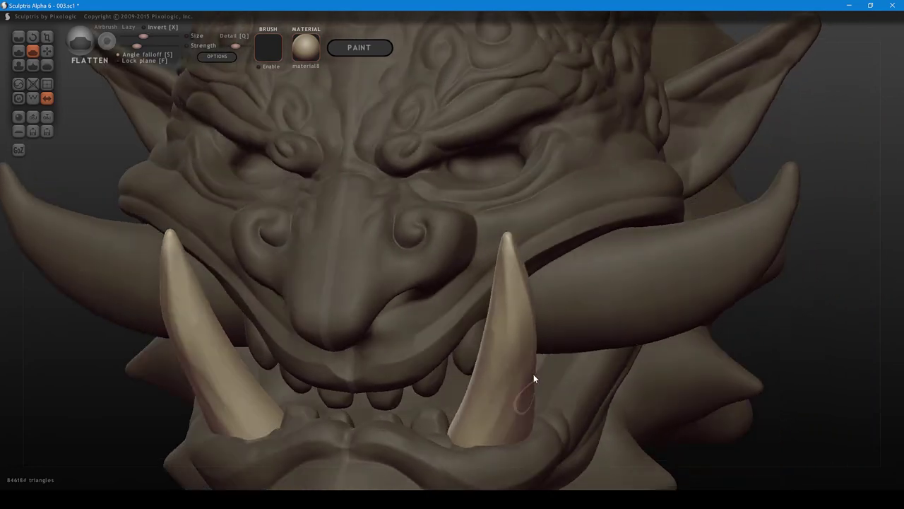
- Flatten the length of the lower tusks, and refine their planes toward the base with a weaker brush
{"action": "left_click_drag", "start_coordinate": [508, 284], "coordinate": [509, 364]}
{"action": "mouse_move", "coordinate": [474, 396]}
{"action": "right_mouse_down"}
{"action": "mouse_move", "coordinate": [593, 361]}
{"action": "mouse_move", "coordinate": [576, 346]}
{"action": "mouse_move", "coordinate": [585, 385]}
{"action": "right_mouse_up"}
{"action": "scroll", "coordinate": [576, 346], "scroll_direction": "down", "scroll_amount": 2}
{"action": "key", "text": "space"}
{"action": "scroll", "coordinate": [597, 364], "scroll_direction": "down", "scroll_amount": 3, "text": "ctrl"}
{"action": "left_click_drag", "start_coordinate": [557, 368], "coordinate": [531, 380]}
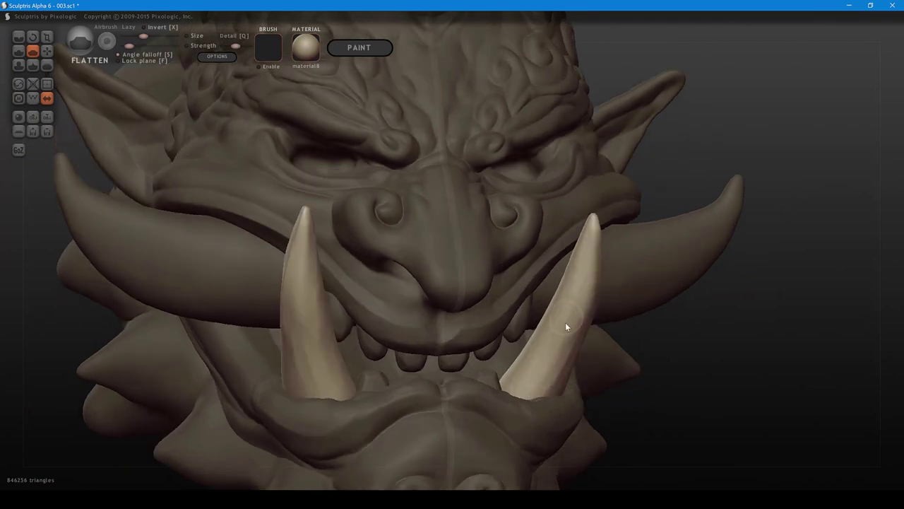
- Select the large upper side tusks and flatten their curved tips with a slightly smaller brush
{"action": "right_click_drag", "start_coordinate": [601, 218], "coordinate": [424, 281]}
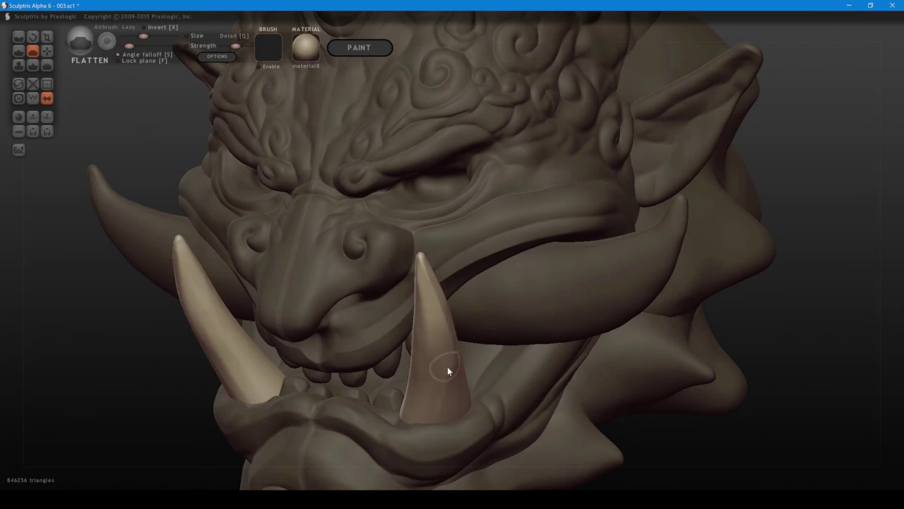
{"action": "scroll", "coordinate": [485, 343], "scroll_direction": "down", "scroll_amount": 5}
{"action": "right_click_drag", "start_coordinate": [514, 315], "coordinate": [573, 301]}
{"action": "scroll", "coordinate": [585, 300], "scroll_direction": "up", "scroll_amount": 3}
{"action": "middle_click_drag", "start_coordinate": [584, 305], "coordinate": [567, 311]}
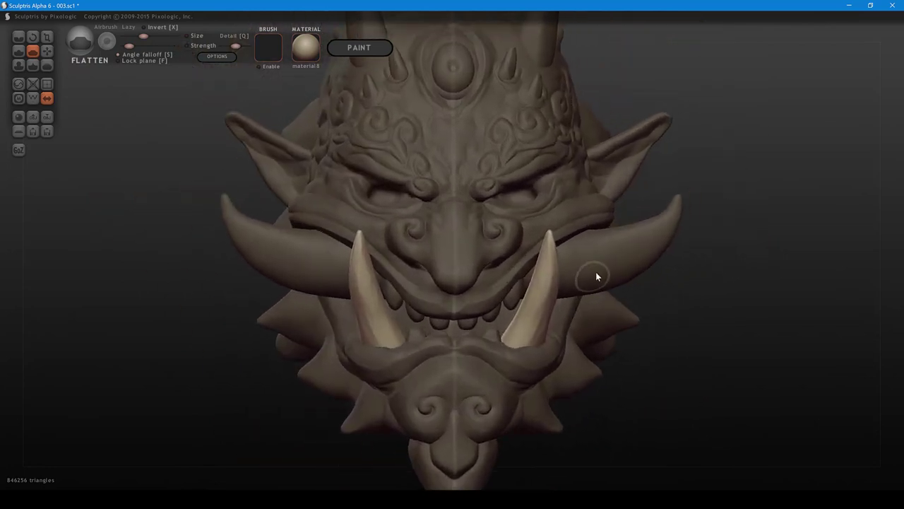
{"action": "left_click", "coordinate": [613, 273]}
{"action": "right_click_drag", "start_coordinate": [623, 272], "coordinate": [631, 243]}
{"action": "scroll", "coordinate": [648, 231], "scroll_direction": "down", "scroll_amount": 1, "text": "shift"}
{"action": "mouse_move", "coordinate": [649, 231]}
{"action": "left_mouse_down"}
{"action": "mouse_move", "coordinate": [633, 255]}
{"action": "mouse_move", "coordinate": [664, 203]}
{"action": "left_mouse_up"}
{"action": "mouse_move", "coordinate": [663, 229]}
{"action": "right_mouse_down"}
{"action": "mouse_move", "coordinate": [600, 196]}
{"action": "mouse_move", "coordinate": [597, 224]}
{"action": "right_mouse_up"}
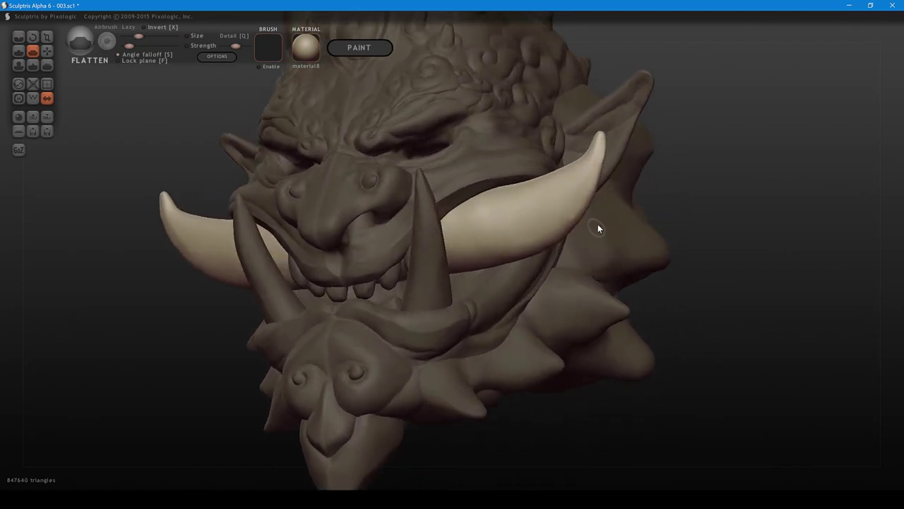
- Check the side tusks' mesh in wireframe and flatten their outer faces and undersides
{"action": "key", "text": "w"}
{"action": "key", "text": "w"}
{"action": "middle_click_drag", "start_coordinate": [600, 243], "coordinate": [577, 306]}
{"action": "right_click_drag", "start_coordinate": [577, 305], "coordinate": [507, 279]}
{"action": "left_click_drag", "start_coordinate": [503, 250], "coordinate": [505, 218]}
{"action": "mouse_move", "coordinate": [505, 229]}
{"action": "right_mouse_down"}
{"action": "mouse_move", "coordinate": [481, 246]}
{"action": "mouse_move", "coordinate": [419, 235]}
{"action": "right_mouse_up"}
{"action": "left_click_drag", "start_coordinate": [425, 242], "coordinate": [409, 314]}
{"action": "right_click_drag", "start_coordinate": [406, 314], "coordinate": [311, 329]}
- Flatten the outer curve and tips of the side tusks from the side, varying the brush size
{"action": "left_click_drag", "start_coordinate": [271, 294], "coordinate": [262, 272]}
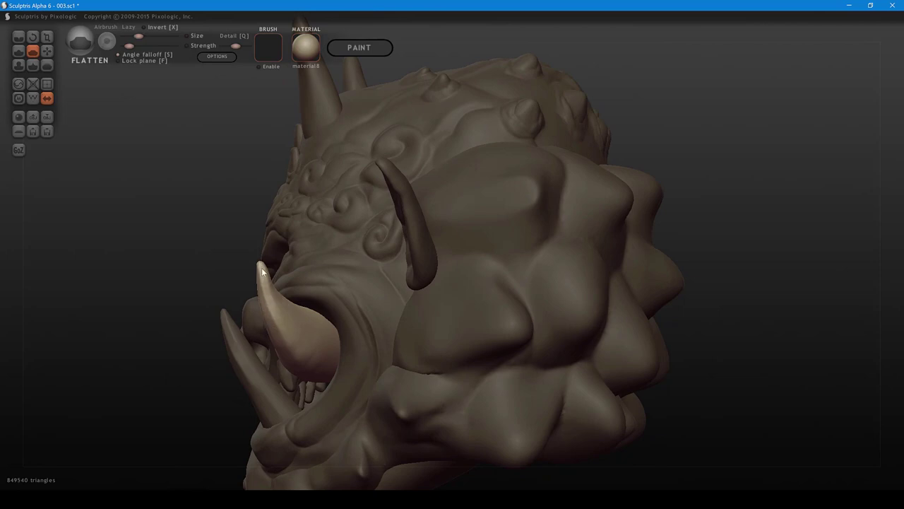
{"action": "left_click_drag", "start_coordinate": [273, 308], "coordinate": [301, 362]}
{"action": "right_click_drag", "start_coordinate": [299, 362], "coordinate": [190, 353]}
{"action": "key", "text": "]"}
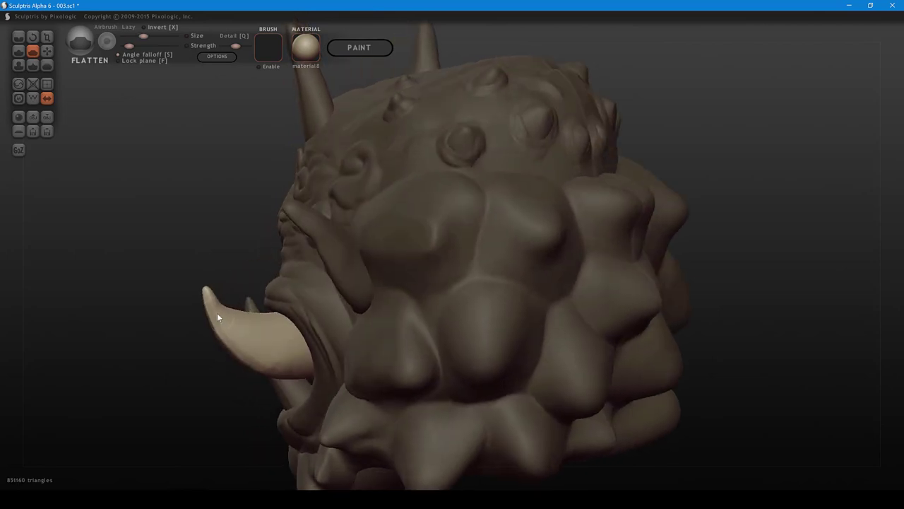
{"action": "mouse_move", "coordinate": [217, 313]}
{"action": "left_mouse_down"}
{"action": "mouse_move", "coordinate": [270, 364]}
{"action": "mouse_move", "coordinate": [297, 373]}
{"action": "mouse_move", "coordinate": [268, 369]}
{"action": "mouse_move", "coordinate": [284, 368]}
{"action": "mouse_move", "coordinate": [287, 348]}
{"action": "left_mouse_up"}
{"action": "key", "text": "["}
{"action": "left_click_drag", "start_coordinate": [218, 304], "coordinate": [206, 286]}
- Flatten the broad front faces of the side tusks into long planes with a larger brush
{"action": "mouse_move", "coordinate": [211, 279]}
{"action": "right_mouse_down"}
{"action": "mouse_move", "coordinate": [247, 252]}
{"action": "mouse_move", "coordinate": [209, 304]}
{"action": "mouse_move", "coordinate": [353, 182]}
{"action": "right_mouse_up"}
{"action": "key", "text": "]"}
{"action": "mouse_move", "coordinate": [353, 182]}
{"action": "left_mouse_down"}
{"action": "mouse_move", "coordinate": [349, 261]}
{"action": "mouse_move", "coordinate": [344, 239]}
{"action": "left_mouse_up"}
{"action": "right_click_drag", "start_coordinate": [344, 238], "coordinate": [473, 289]}
{"action": "mouse_move", "coordinate": [504, 265]}
{"action": "left_mouse_down"}
{"action": "mouse_move", "coordinate": [453, 292]}
{"action": "mouse_move", "coordinate": [482, 291]}
{"action": "left_mouse_up"}
{"action": "right_click_drag", "start_coordinate": [482, 291], "coordinate": [544, 317]}
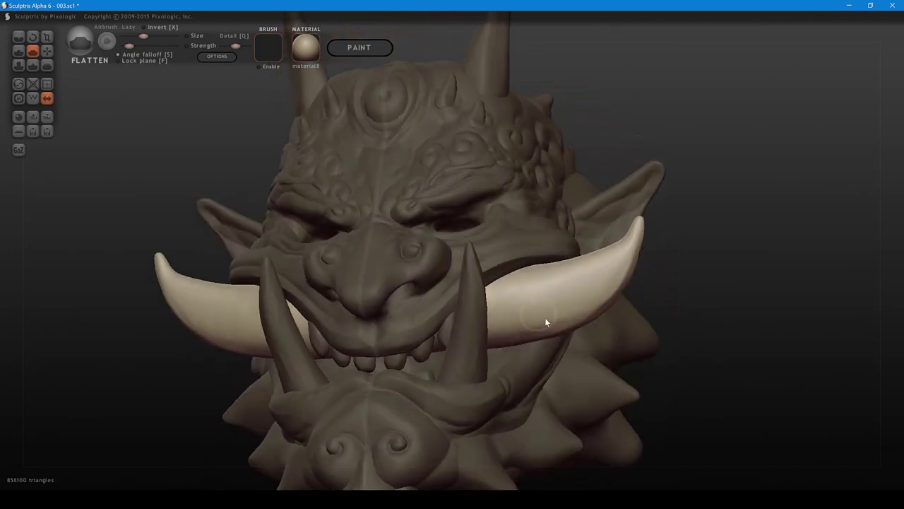
{"action": "left_click_drag", "start_coordinate": [555, 321], "coordinate": [509, 335]}
{"action": "right_click_drag", "start_coordinate": [571, 301], "coordinate": [582, 346]}
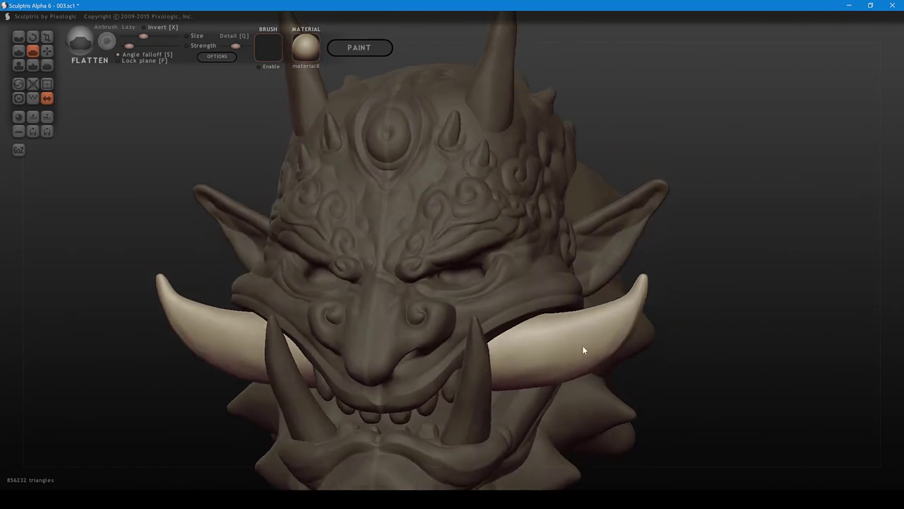
{"action": "mouse_move", "coordinate": [583, 346]}
{"action": "left_mouse_down"}
{"action": "mouse_move", "coordinate": [537, 363]}
{"action": "mouse_move", "coordinate": [565, 332]}
{"action": "left_mouse_up"}
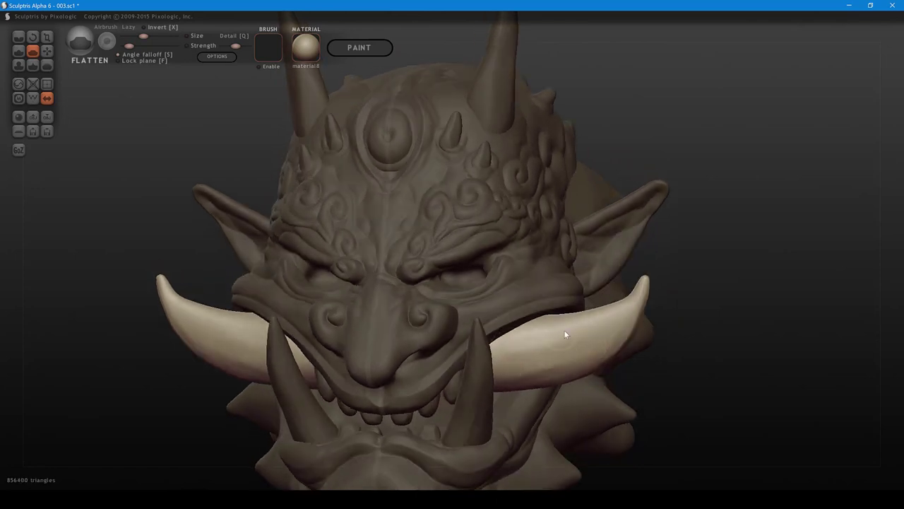
- Sharpen the front planes of the side tusks near their upturned tips with a smaller Flatten brush
{"action": "right_click_drag", "start_coordinate": [565, 332], "coordinate": [585, 372]}
{"action": "scroll", "coordinate": [600, 368], "scroll_direction": "down", "scroll_amount": 2, "text": "shift"}
{"action": "left_click_drag", "start_coordinate": [600, 369], "coordinate": [624, 341]}
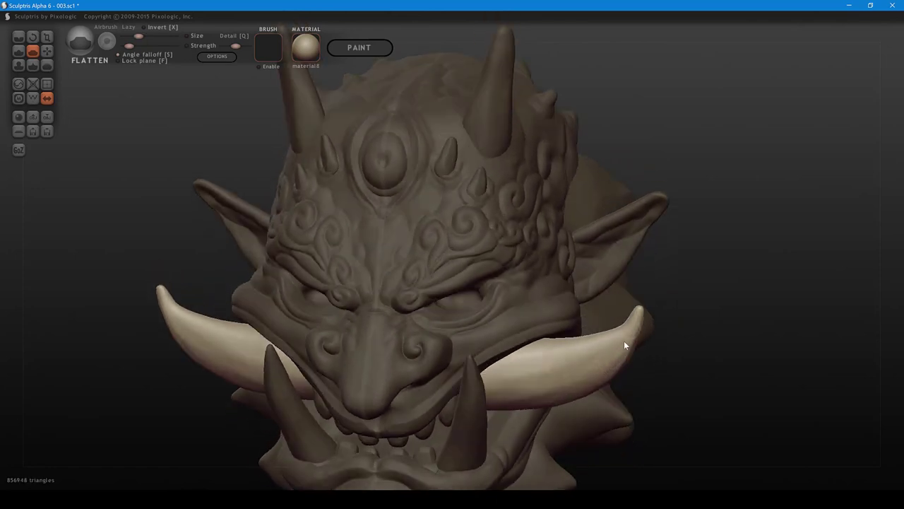
{"action": "right_click_drag", "start_coordinate": [624, 340], "coordinate": [666, 392]}
{"action": "left_click_drag", "start_coordinate": [666, 356], "coordinate": [684, 323]}
- Flatten the upper and outer faces of the side tusks near their tips with the small Flatten brush
{"action": "mouse_move", "coordinate": [686, 341]}
{"action": "right_mouse_down"}
{"action": "mouse_move", "coordinate": [692, 371]}
{"action": "mouse_move", "coordinate": [713, 365]}
{"action": "right_mouse_up"}
{"action": "left_click_drag", "start_coordinate": [692, 304], "coordinate": [666, 336]}
{"action": "right_click_drag", "start_coordinate": [665, 336], "coordinate": [658, 363]}
{"action": "left_click_drag", "start_coordinate": [672, 333], "coordinate": [635, 347]}
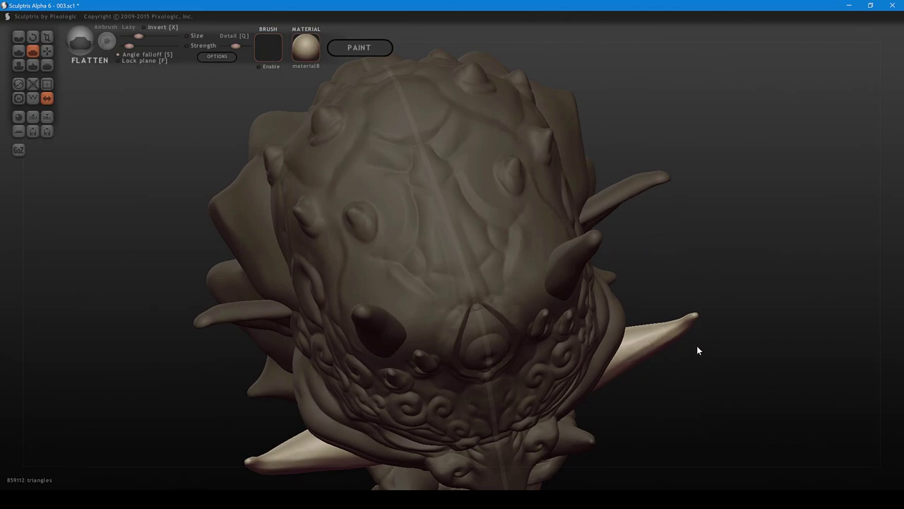
- Flatten narrow planes along the side tusks' upturned tips, working close up
{"action": "right_click_drag", "start_coordinate": [697, 346], "coordinate": [705, 279]}
{"action": "scroll", "coordinate": [717, 353], "scroll_direction": "up", "scroll_amount": 3}
{"action": "scroll", "coordinate": [717, 353], "scroll_direction": "up", "scroll_amount": 3}
{"action": "middle_click_drag", "start_coordinate": [734, 366], "coordinate": [392, 281]}
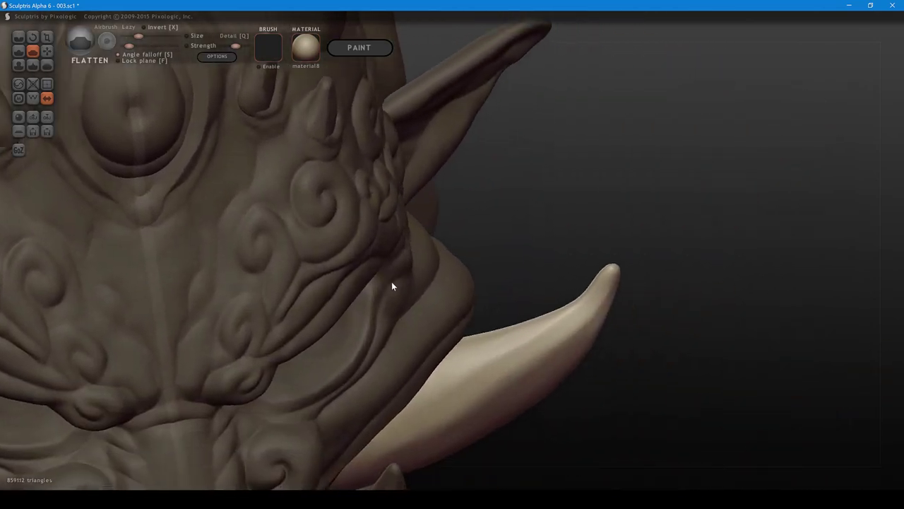
{"action": "scroll", "coordinate": [612, 323], "scroll_direction": "up", "scroll_amount": 3}
{"action": "right_click_drag", "start_coordinate": [615, 324], "coordinate": [631, 342]}
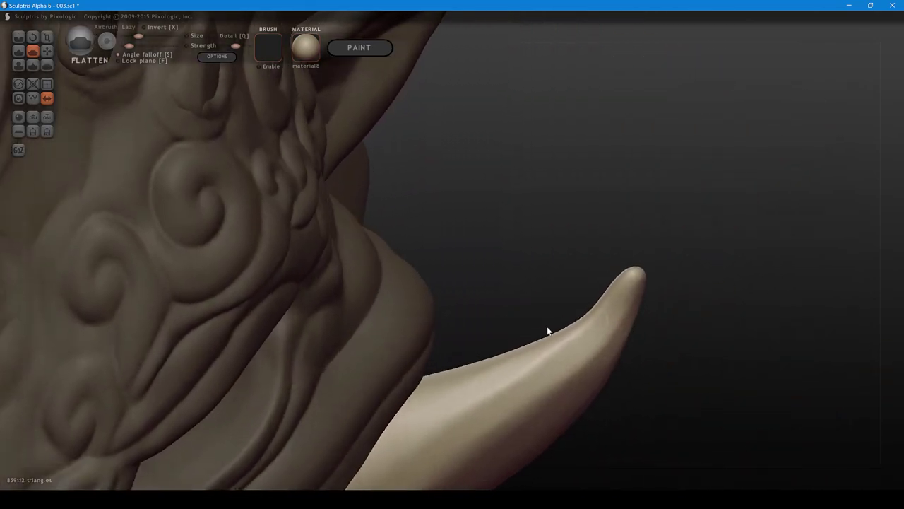
{"action": "left_click", "coordinate": [417, 330], "text": "ctrl"}
{"action": "mouse_move", "coordinate": [548, 352]}
{"action": "right_mouse_down"}
{"action": "mouse_move", "coordinate": [666, 385]}
{"action": "mouse_move", "coordinate": [606, 367]}
{"action": "mouse_move", "coordinate": [643, 438]}
{"action": "mouse_move", "coordinate": [607, 347]}
{"action": "mouse_move", "coordinate": [642, 388]}
{"action": "mouse_move", "coordinate": [585, 369]}
{"action": "mouse_move", "coordinate": [620, 373]}
{"action": "mouse_move", "coordinate": [583, 354]}
{"action": "right_mouse_up"}
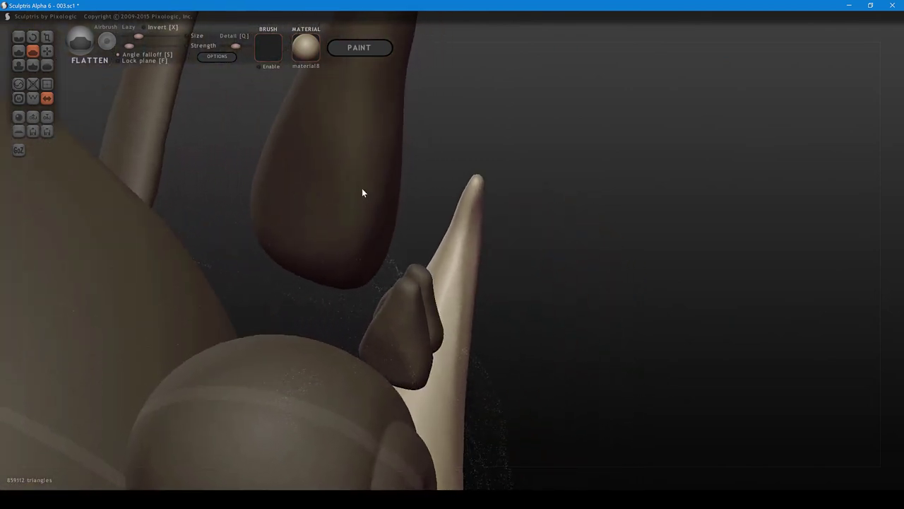
{"action": "mouse_move", "coordinate": [363, 192]}
{"action": "right_mouse_down"}
{"action": "mouse_move", "coordinate": [419, 276]}
{"action": "mouse_move", "coordinate": [411, 309]}
{"action": "mouse_move", "coordinate": [466, 328]}
{"action": "mouse_move", "coordinate": [410, 244]}
{"action": "mouse_move", "coordinate": [469, 375]}
{"action": "right_mouse_up"}
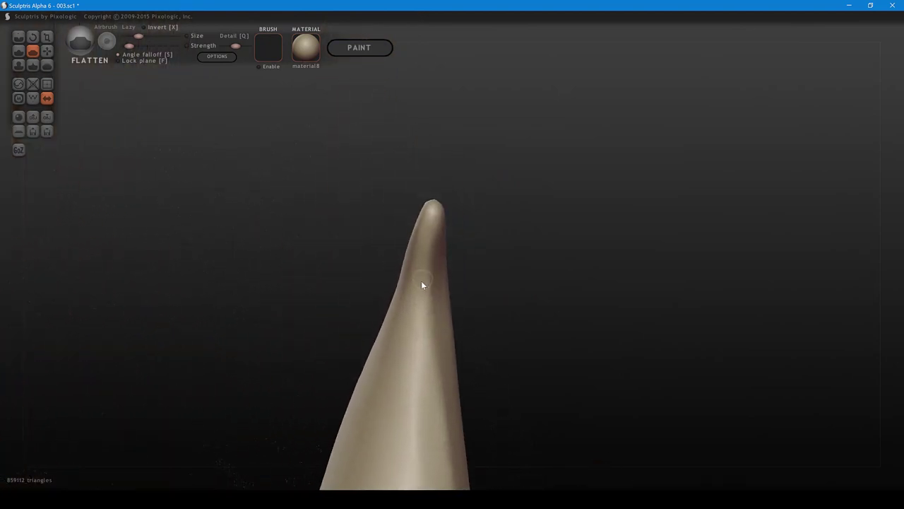
{"action": "left_click_drag", "start_coordinate": [420, 285], "coordinate": [431, 230]}
{"action": "mouse_move", "coordinate": [432, 215]}
{"action": "left_mouse_down"}
{"action": "mouse_move", "coordinate": [418, 273]}
{"action": "mouse_move", "coordinate": [428, 243]}
{"action": "left_mouse_up"}
- Adjust the shape of the side tusks' tips with an enlarged Grab brush
{"action": "key", "text": "6"}
{"action": "scroll", "coordinate": [425, 256], "scroll_direction": "up", "scroll_amount": 3, "text": "shift"}
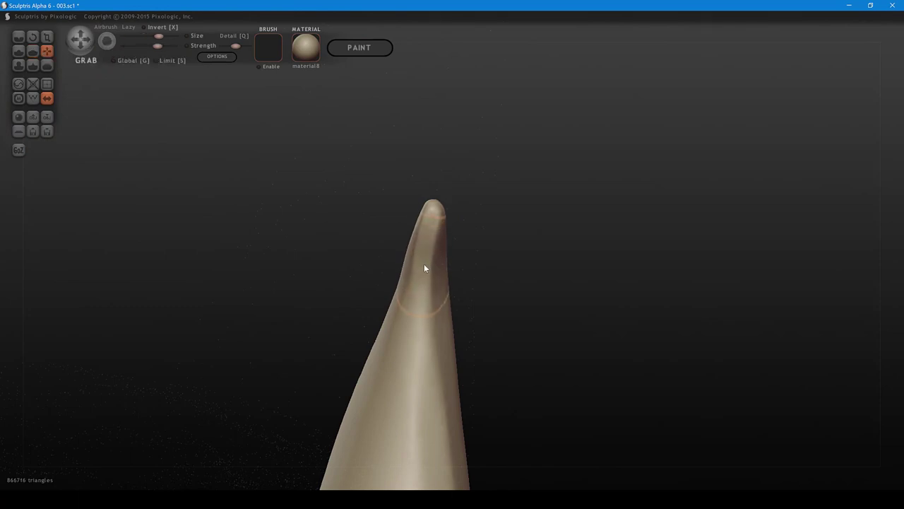
{"action": "mouse_move", "coordinate": [437, 271]}
{"action": "left_mouse_down"}
{"action": "mouse_move", "coordinate": [402, 307]}
{"action": "mouse_move", "coordinate": [516, 346]}
{"action": "mouse_move", "coordinate": [497, 323]}
{"action": "mouse_move", "coordinate": [447, 311]}
{"action": "mouse_move", "coordinate": [547, 369]}
{"action": "mouse_move", "coordinate": [492, 342]}
{"action": "mouse_move", "coordinate": [565, 243]}
{"action": "mouse_move", "coordinate": [540, 293]}
{"action": "mouse_move", "coordinate": [531, 286]}
{"action": "mouse_move", "coordinate": [541, 285]}
{"action": "left_mouse_up"}
{"action": "scroll", "coordinate": [480, 283], "scroll_direction": "down", "scroll_amount": 3}
{"action": "scroll", "coordinate": [545, 291], "scroll_direction": "down", "scroll_amount": 2, "text": "shift"}
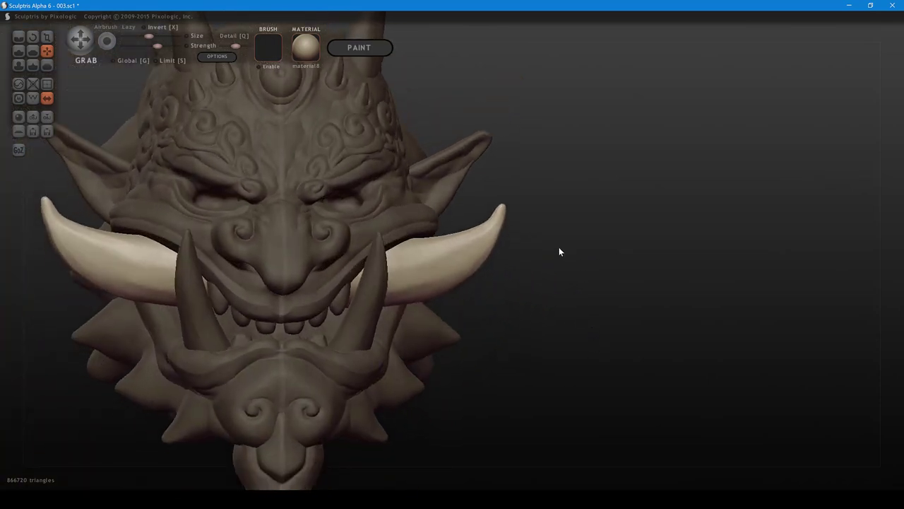
- Make the head mesh the only editable object and nudge the skin around the small forehead horns with Grab
{"action": "left_click_drag", "start_coordinate": [558, 246], "coordinate": [599, 297], "text": "alt"}
{"action": "scroll", "coordinate": [622, 300], "scroll_direction": "down", "scroll_amount": 1}
{"action": "left_click_drag", "start_coordinate": [608, 342], "coordinate": [647, 297], "text": "alt"}
{"action": "scroll", "coordinate": [500, 222], "scroll_direction": "up", "scroll_amount": 4}
{"action": "mouse_move", "coordinate": [609, 157]}
{"action": "left_mouse_down"}
{"action": "mouse_move", "coordinate": [529, 188]}
{"action": "mouse_move", "coordinate": [604, 155]}
{"action": "left_mouse_up"}
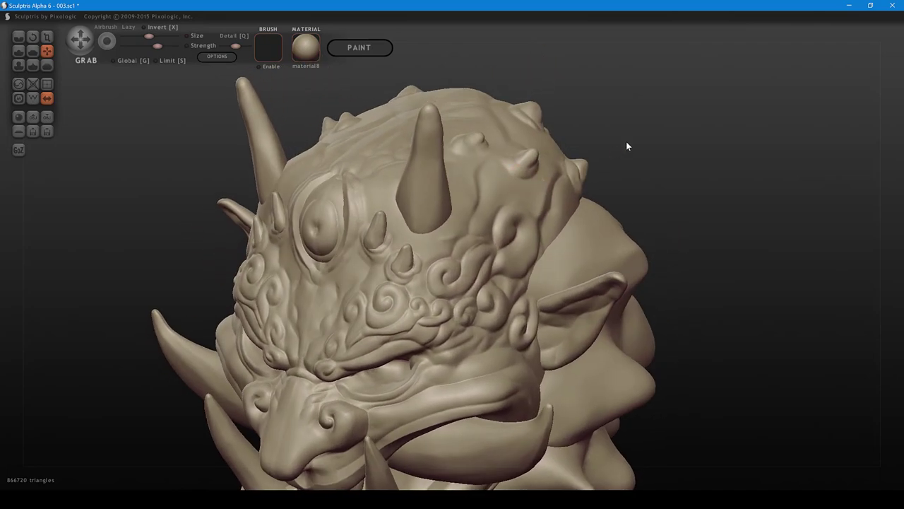
{"action": "left_click", "coordinate": [629, 140], "text": "ctrl"}
{"action": "left_click", "coordinate": [438, 245], "text": "ctrl"}
{"action": "right_click_drag", "start_coordinate": [459, 236], "coordinate": [423, 241]}
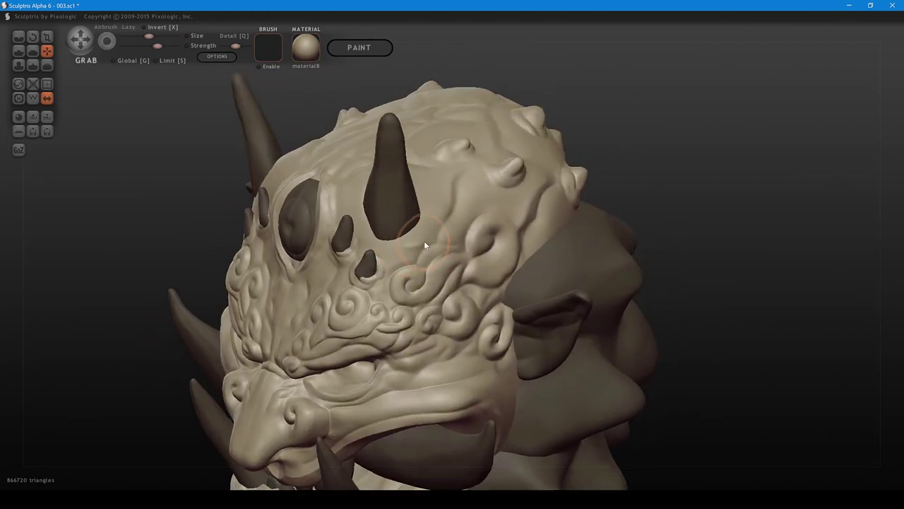
{"action": "left_click_drag", "start_coordinate": [336, 258], "coordinate": [340, 256]}
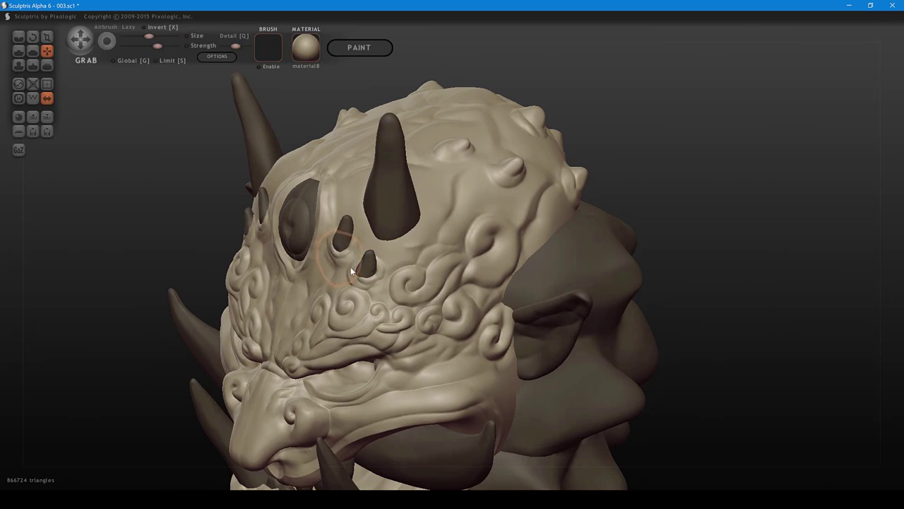
- Isolate the two large forehead horns and move them whole forward and outward with Global Grab
{"action": "right_click_drag", "start_coordinate": [363, 280], "coordinate": [508, 219]}
{"action": "middle_click_drag", "start_coordinate": [548, 200], "coordinate": [525, 250]}
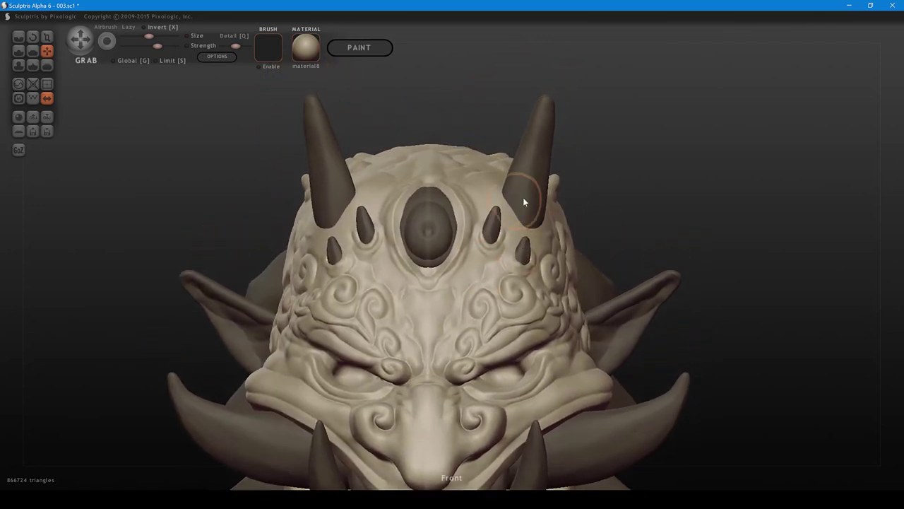
{"action": "left_click", "coordinate": [533, 196]}
{"action": "right_click_drag", "start_coordinate": [533, 201], "coordinate": [343, 271]}
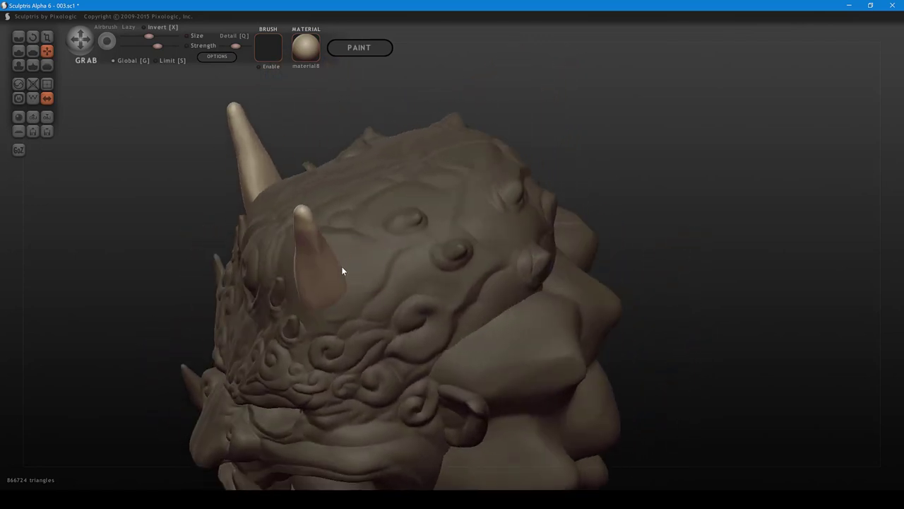
{"action": "left_click_drag", "start_coordinate": [329, 268], "coordinate": [320, 276]}
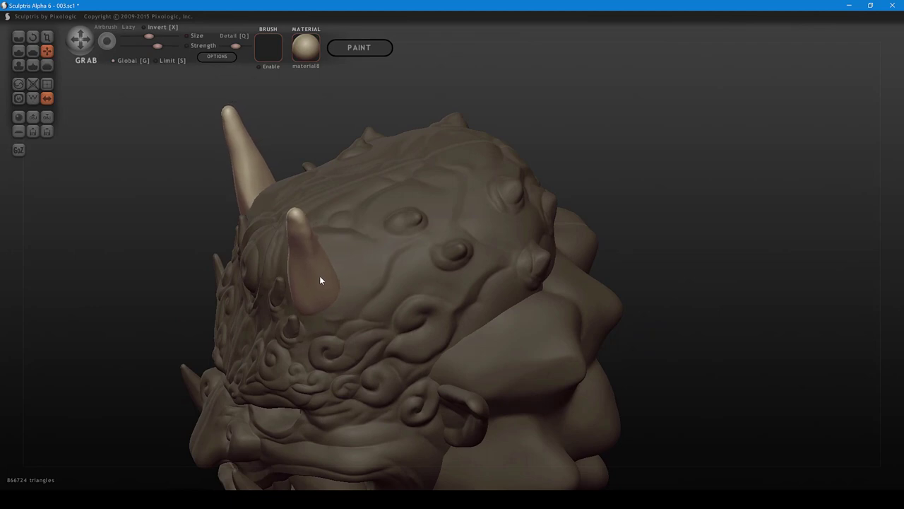
{"action": "right_click_drag", "start_coordinate": [320, 276], "coordinate": [547, 210]}
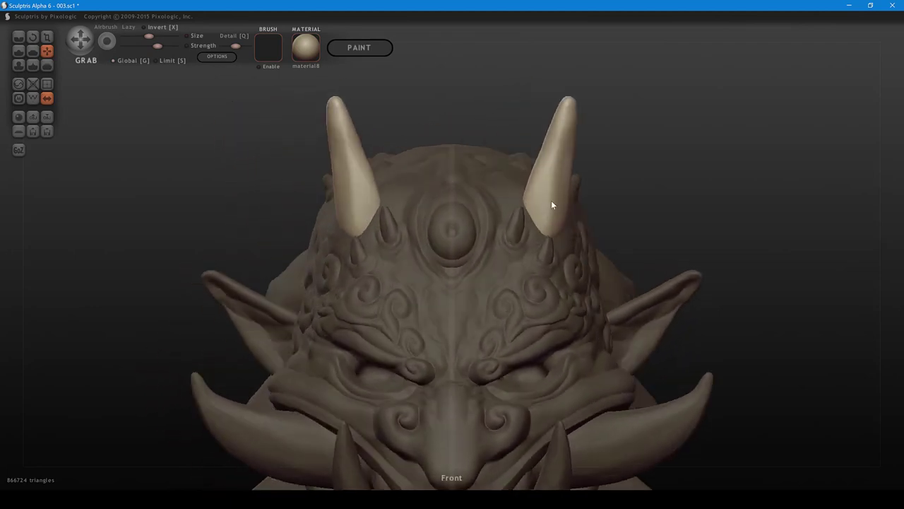
{"action": "mouse_move", "coordinate": [551, 201]}
{"action": "left_mouse_down"}
{"action": "mouse_move", "coordinate": [548, 211]}
{"action": "mouse_move", "coordinate": [554, 194]}
{"action": "mouse_move", "coordinate": [568, 192]}
{"action": "left_mouse_up"}
- Rotate the large horns as whole objects, then turn off Global Grab and bend them into a backward-bowed curve
{"action": "key", "text": "r"}
{"action": "scroll", "coordinate": [628, 201], "scroll_direction": "down", "scroll_amount": 2}
{"action": "mouse_move", "coordinate": [620, 173]}
{"action": "left_mouse_down", "text": "alt"}
{"action": "mouse_move", "coordinate": [611, 153]}
{"action": "mouse_move", "coordinate": [388, 185]}
{"action": "mouse_move", "coordinate": [440, 250]}
{"action": "mouse_move", "coordinate": [375, 214]}
{"action": "mouse_move", "coordinate": [360, 191]}
{"action": "left_mouse_up", "text": "alt"}
{"action": "mouse_move", "coordinate": [472, 120]}
{"action": "left_mouse_down"}
{"action": "mouse_move", "coordinate": [522, 107]}
{"action": "mouse_move", "coordinate": [464, 130]}
{"action": "mouse_move", "coordinate": [501, 127]}
{"action": "left_mouse_up"}
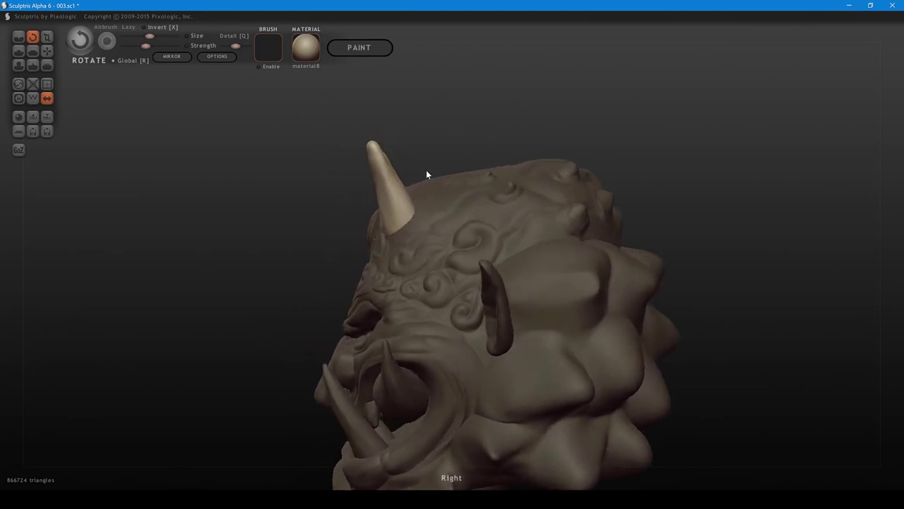
{"action": "key", "text": "g"}
{"action": "key", "text": "g"}
{"action": "key", "text": "bracketright"}
{"action": "left_click_drag", "start_coordinate": [394, 201], "coordinate": [385, 197]}
{"action": "key", "text": "bracketleft"}
{"action": "key", "text": "bracketright"}
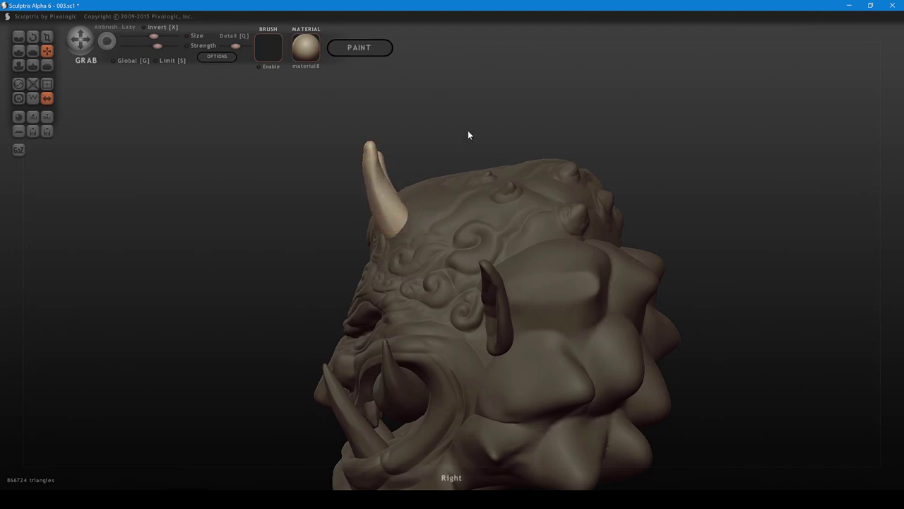
- Flatten the front faces of the large horns from their bases up to the tips
{"action": "scroll", "coordinate": [488, 124], "scroll_direction": "up", "scroll_amount": 1}
{"action": "mouse_move", "coordinate": [496, 119]}
{"action": "left_mouse_down", "text": "alt"}
{"action": "mouse_move", "coordinate": [495, 132]}
{"action": "mouse_move", "coordinate": [531, 155]}
{"action": "left_mouse_up", "text": "alt"}
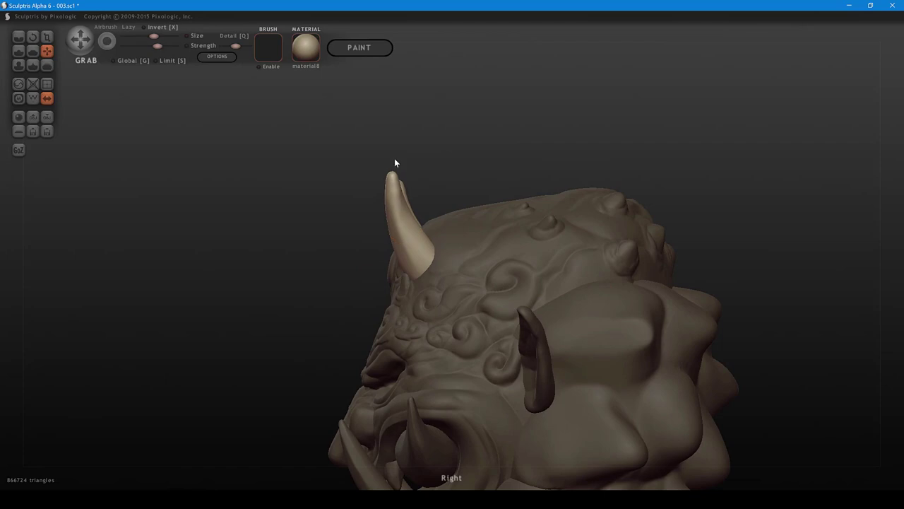
{"action": "left_click_drag", "start_coordinate": [463, 147], "coordinate": [630, 121]}
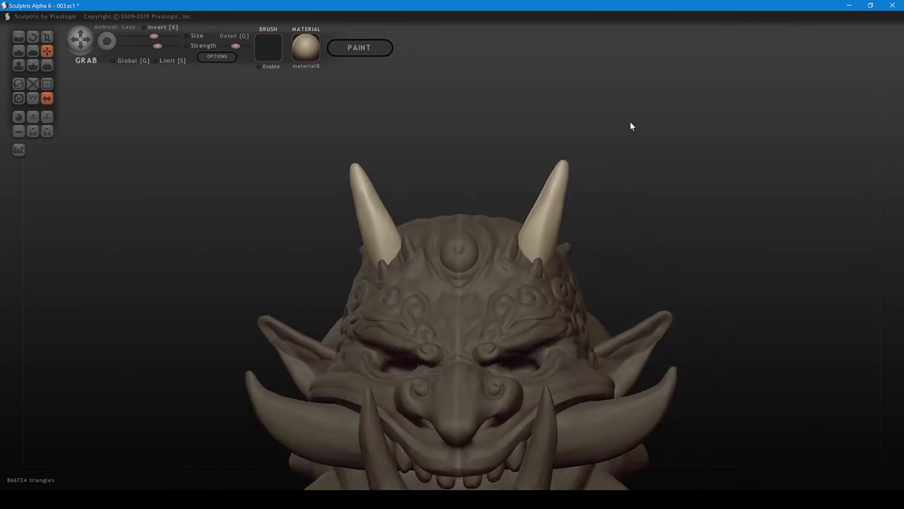
{"action": "scroll", "coordinate": [630, 121], "scroll_direction": "up", "scroll_amount": 3}
{"action": "left_click_drag", "start_coordinate": [676, 152], "coordinate": [602, 136], "text": "alt"}
{"action": "scroll", "coordinate": [602, 135], "scroll_direction": "up", "scroll_amount": 2}
{"action": "left_click_drag", "start_coordinate": [618, 176], "coordinate": [628, 181]}
{"action": "key", "text": "5"}
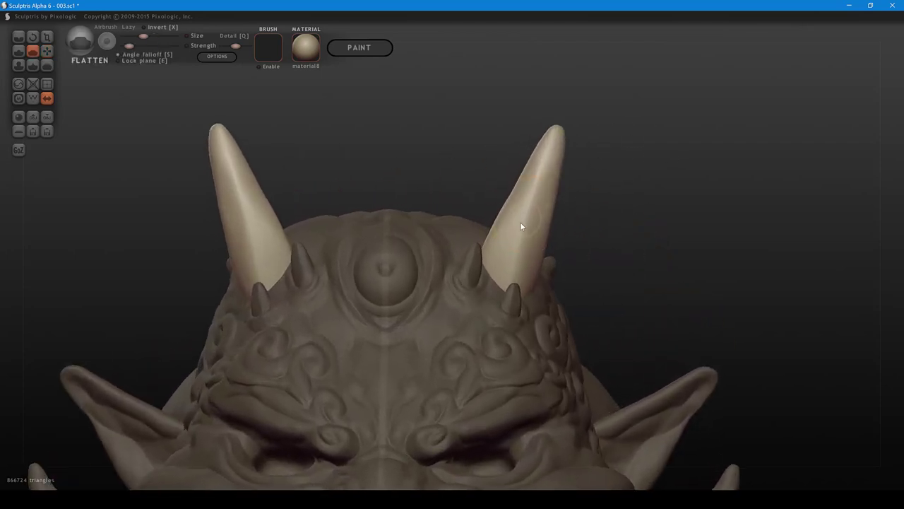
{"action": "mouse_move", "coordinate": [516, 220]}
{"action": "left_mouse_down"}
{"action": "mouse_move", "coordinate": [499, 266]}
{"action": "mouse_move", "coordinate": [538, 156]}
{"action": "left_mouse_up"}
{"action": "left_click_drag", "start_coordinate": [544, 189], "coordinate": [555, 151]}
- Reduce the Flatten brush's size and strength and flatten the sides of the large horns
{"action": "mouse_move", "coordinate": [585, 123]}
{"action": "left_mouse_down"}
{"action": "mouse_move", "coordinate": [731, 176]}
{"action": "mouse_move", "coordinate": [784, 184]}
{"action": "left_mouse_up"}
{"action": "left_click_drag", "start_coordinate": [625, 259], "coordinate": [655, 189]}
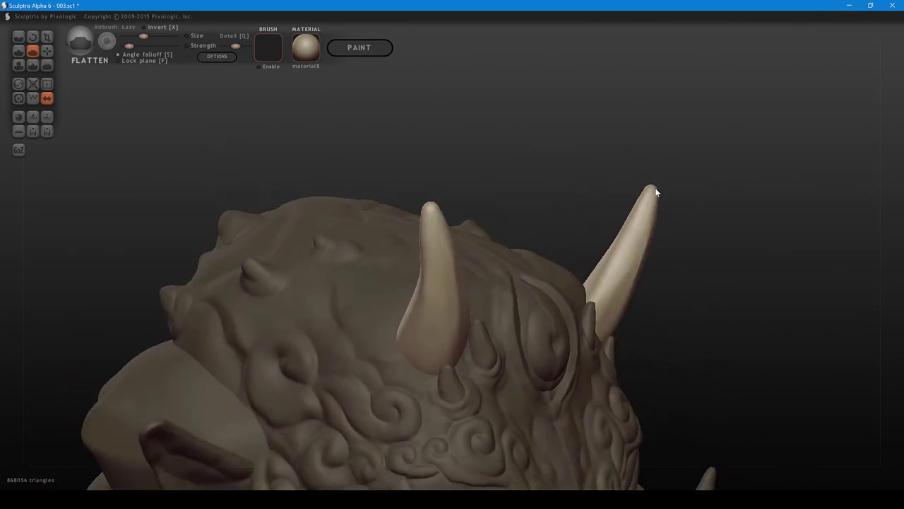
{"action": "key", "text": "space"}
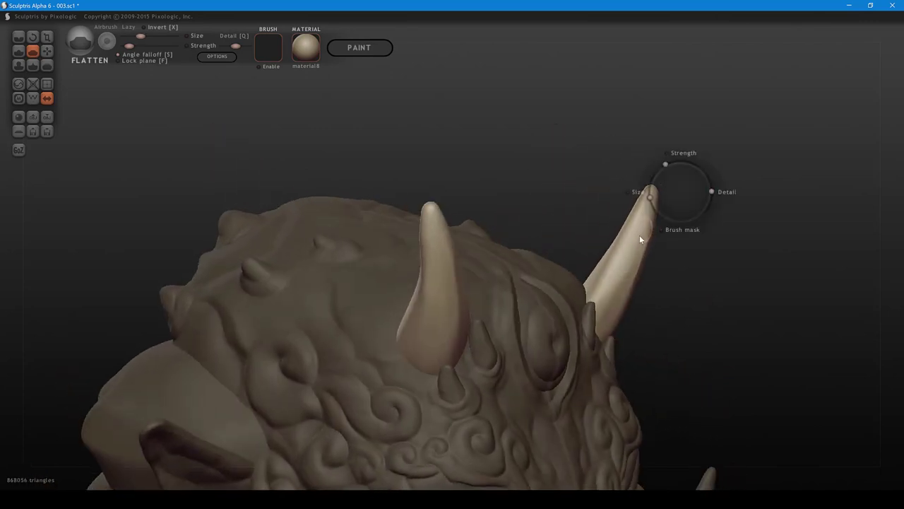
{"action": "key", "text": "space"}
{"action": "mouse_move", "coordinate": [630, 265]}
{"action": "left_mouse_down"}
{"action": "mouse_move", "coordinate": [599, 316]}
{"action": "mouse_move", "coordinate": [644, 247]}
{"action": "mouse_move", "coordinate": [718, 311]}
{"action": "mouse_move", "coordinate": [731, 346]}
{"action": "left_mouse_up"}
{"action": "left_click_drag", "start_coordinate": [620, 221], "coordinate": [643, 146]}
{"action": "left_click_drag", "start_coordinate": [664, 183], "coordinate": [696, 286]}
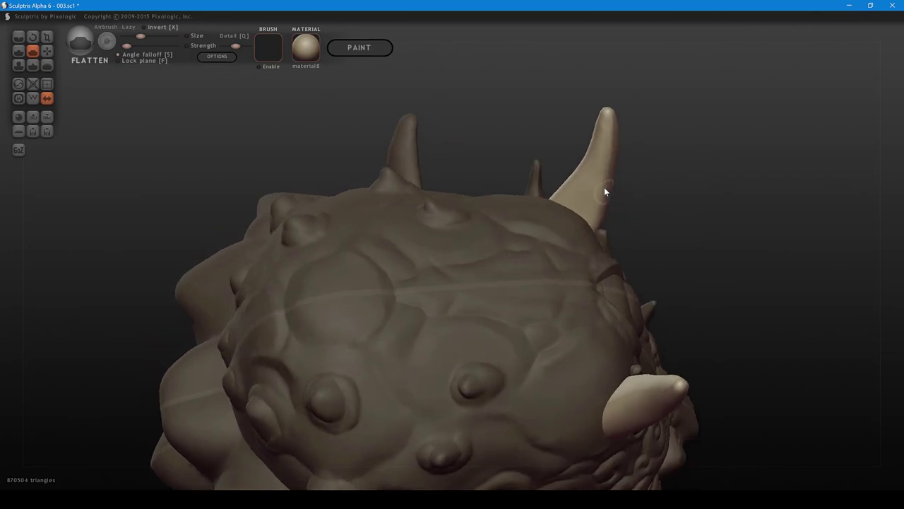
- Flatten the back and inner faces of the large horns, working from behind and above
{"action": "mouse_move", "coordinate": [604, 191]}
{"action": "left_mouse_down"}
{"action": "mouse_move", "coordinate": [612, 210]}
{"action": "mouse_move", "coordinate": [575, 260]}
{"action": "left_mouse_up"}
{"action": "mouse_move", "coordinate": [647, 272]}
{"action": "left_mouse_down"}
{"action": "mouse_move", "coordinate": [553, 271]}
{"action": "mouse_move", "coordinate": [554, 234]}
{"action": "mouse_move", "coordinate": [605, 247]}
{"action": "mouse_move", "coordinate": [600, 260]}
{"action": "left_mouse_up"}
{"action": "mouse_move", "coordinate": [546, 269]}
{"action": "left_mouse_down"}
{"action": "mouse_move", "coordinate": [567, 264]}
{"action": "mouse_move", "coordinate": [551, 256]}
{"action": "mouse_move", "coordinate": [560, 251]}
{"action": "left_mouse_up"}
{"action": "mouse_move", "coordinate": [611, 268]}
{"action": "left_mouse_down"}
{"action": "mouse_move", "coordinate": [384, 276]}
{"action": "mouse_move", "coordinate": [329, 265]}
{"action": "left_mouse_up"}
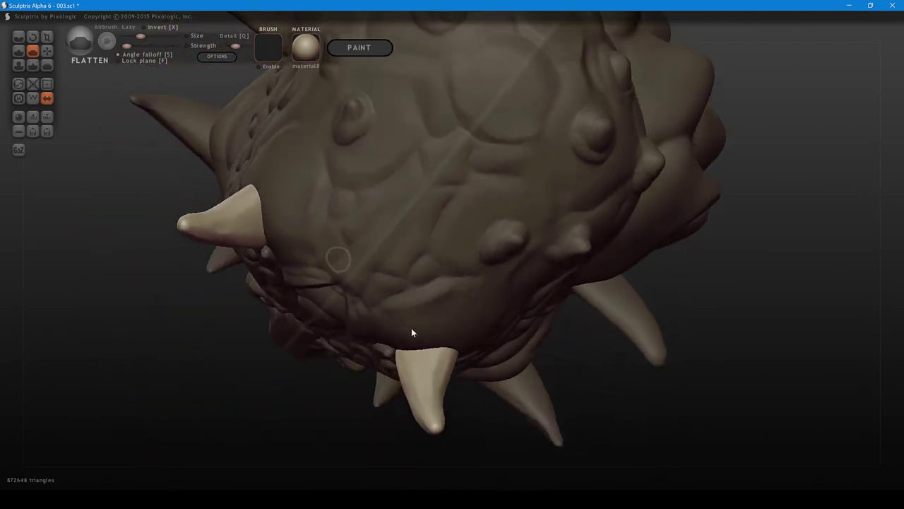
{"action": "mouse_move", "coordinate": [413, 333]}
{"action": "right_mouse_down"}
{"action": "mouse_move", "coordinate": [368, 320]}
{"action": "mouse_move", "coordinate": [372, 271]}
{"action": "right_mouse_up"}
{"action": "left_click_drag", "start_coordinate": [401, 278], "coordinate": [395, 278]}
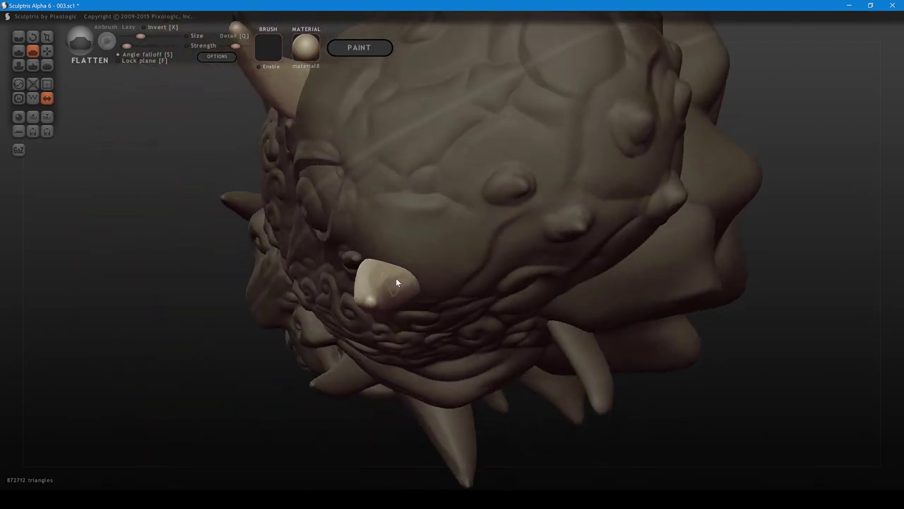
{"action": "mouse_move", "coordinate": [395, 277]}
{"action": "right_mouse_down"}
{"action": "mouse_move", "coordinate": [383, 244]}
{"action": "mouse_move", "coordinate": [383, 134]}
{"action": "mouse_move", "coordinate": [414, 274]}
{"action": "mouse_move", "coordinate": [369, 228]}
{"action": "right_mouse_up"}
{"action": "mouse_move", "coordinate": [346, 194]}
{"action": "left_mouse_down"}
{"action": "mouse_move", "coordinate": [330, 148]}
{"action": "mouse_move", "coordinate": [335, 168]}
{"action": "left_mouse_up"}
- Refine the front planes of the large horns between base and tip with the Flatten brush
{"action": "mouse_move", "coordinate": [341, 182]}
{"action": "right_mouse_down"}
{"action": "mouse_move", "coordinate": [325, 192]}
{"action": "mouse_move", "coordinate": [267, 120]}
{"action": "mouse_move", "coordinate": [436, 93]}
{"action": "mouse_move", "coordinate": [555, 102]}
{"action": "mouse_move", "coordinate": [561, 113]}
{"action": "right_mouse_up"}
{"action": "mouse_move", "coordinate": [548, 136]}
{"action": "left_mouse_down"}
{"action": "mouse_move", "coordinate": [541, 166]}
{"action": "mouse_move", "coordinate": [556, 83]}
{"action": "mouse_move", "coordinate": [565, 80]}
{"action": "left_mouse_up"}
{"action": "right_click_drag", "start_coordinate": [565, 79], "coordinate": [588, 141]}
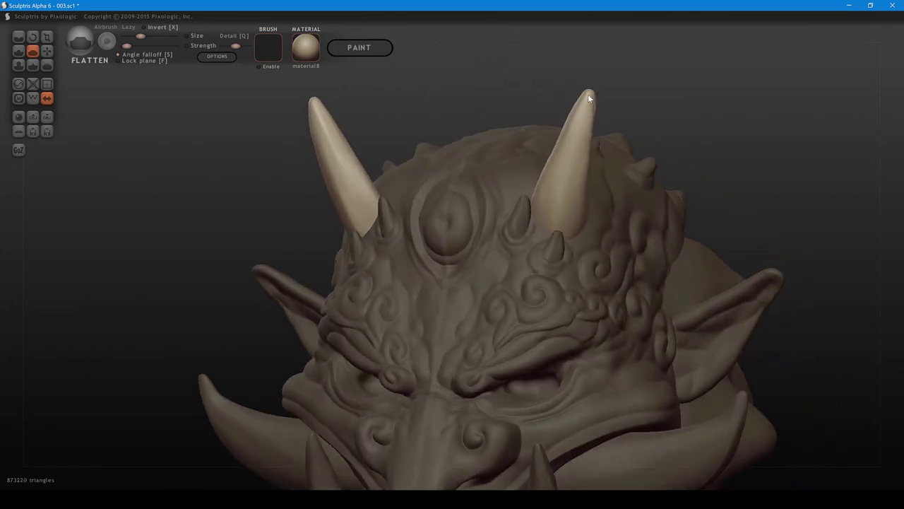
{"action": "mouse_move", "coordinate": [582, 113]}
{"action": "left_mouse_down"}
{"action": "mouse_move", "coordinate": [574, 220]}
{"action": "mouse_move", "coordinate": [573, 208]}
{"action": "mouse_move", "coordinate": [554, 212]}
{"action": "left_mouse_up"}
- Reposition the large horns on the forehead with Global Grab and adjust their tilt in the side view
{"action": "mouse_move", "coordinate": [554, 214]}
{"action": "right_mouse_down"}
{"action": "mouse_move", "coordinate": [605, 259]}
{"action": "mouse_move", "coordinate": [561, 283]}
{"action": "mouse_move", "coordinate": [606, 242]}
{"action": "mouse_move", "coordinate": [594, 233]}
{"action": "mouse_move", "coordinate": [384, 238]}
{"action": "right_mouse_up"}
{"action": "key", "text": "g"}
{"action": "left_click_drag", "start_coordinate": [389, 195], "coordinate": [396, 187]}
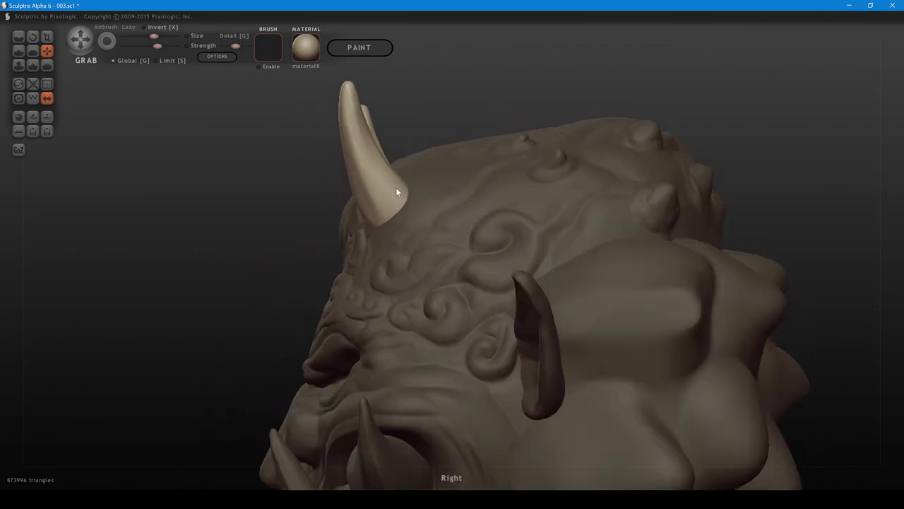
{"action": "mouse_move", "coordinate": [393, 188]}
{"action": "right_mouse_down"}
{"action": "mouse_move", "coordinate": [517, 207]}
{"action": "mouse_move", "coordinate": [546, 230]}
{"action": "mouse_move", "coordinate": [499, 229]}
{"action": "mouse_move", "coordinate": [423, 193]}
{"action": "right_mouse_up"}
{"action": "scroll", "coordinate": [407, 142], "scroll_direction": "down", "scroll_amount": 5}
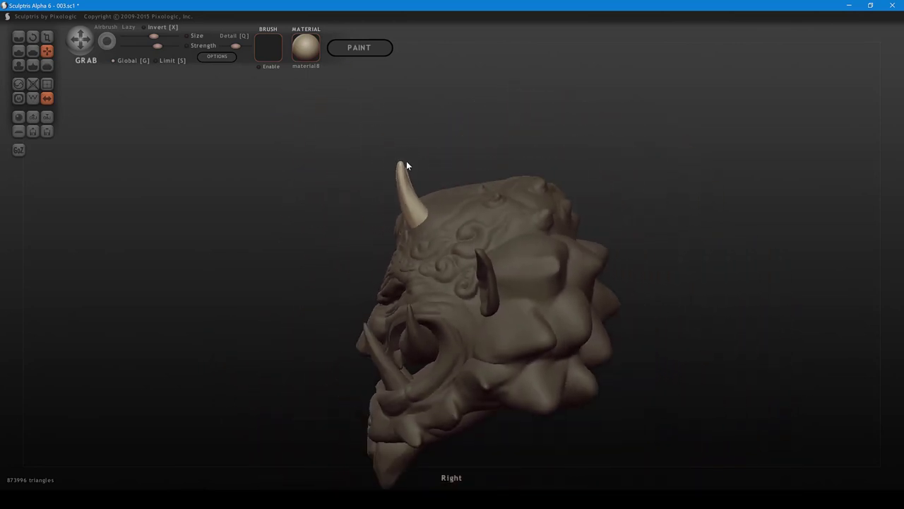
{"action": "key", "text": "r"}
{"action": "mouse_move", "coordinate": [418, 216]}
{"action": "left_mouse_down"}
{"action": "mouse_move", "coordinate": [421, 189]}
{"action": "mouse_move", "coordinate": [420, 205]}
{"action": "left_mouse_up"}
{"action": "key", "text": "g"}
- Isolate the head mesh and draw a raised clay rim along the inner and lower base of the large horns
{"action": "right_click_drag", "start_coordinate": [420, 205], "coordinate": [512, 262]}
{"action": "scroll", "coordinate": [498, 258], "scroll_direction": "up", "scroll_amount": 4}
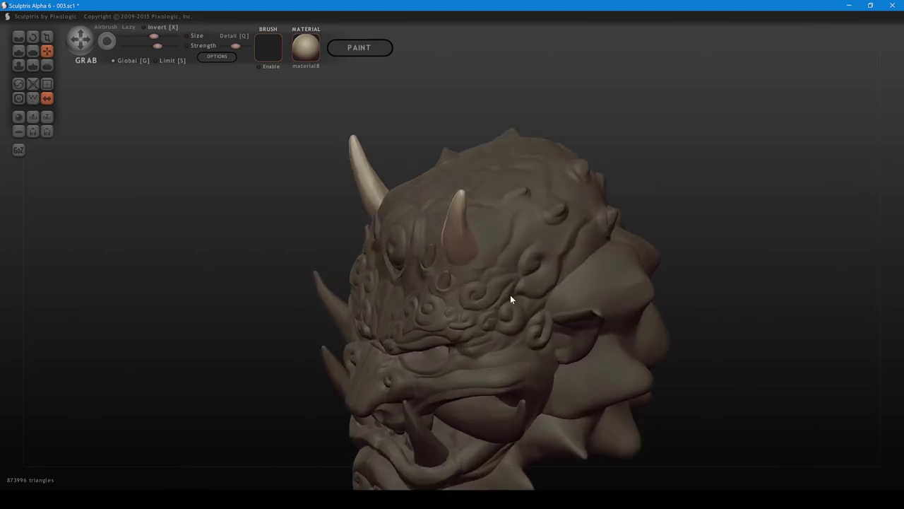
{"action": "scroll", "coordinate": [503, 251], "scroll_direction": "up", "scroll_amount": 3}
{"action": "mouse_move", "coordinate": [496, 230]}
{"action": "right_mouse_down"}
{"action": "mouse_move", "coordinate": [503, 250]}
{"action": "mouse_move", "coordinate": [534, 263]}
{"action": "mouse_move", "coordinate": [551, 245]}
{"action": "right_mouse_up"}
{"action": "left_click", "coordinate": [511, 253]}
{"action": "key", "text": "d"}
{"action": "scroll", "coordinate": [499, 283], "scroll_direction": "up", "scroll_amount": 3}
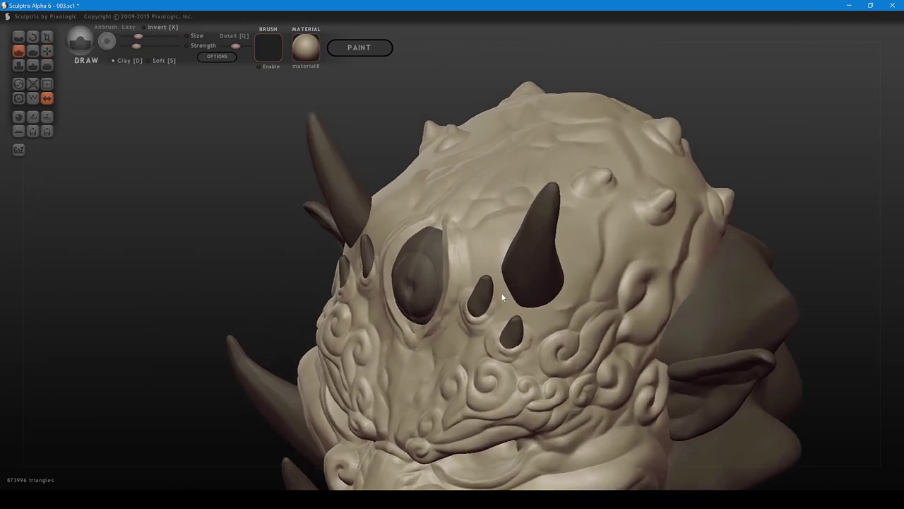
{"action": "key", "text": "space"}
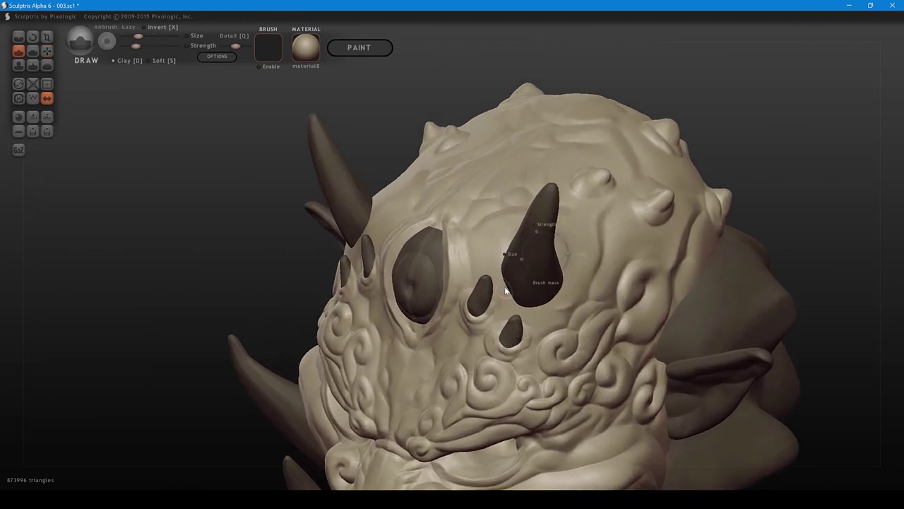
{"action": "key", "text": "space"}
{"action": "mouse_move", "coordinate": [511, 253]}
{"action": "left_mouse_down"}
{"action": "mouse_move", "coordinate": [503, 290]}
{"action": "mouse_move", "coordinate": [499, 277]}
{"action": "mouse_move", "coordinate": [538, 315]}
{"action": "left_mouse_up"}
- Raise the Draw brush's strength and thicken the skin rim around the front and outer base of the large horns
{"action": "key", "text": "space"}
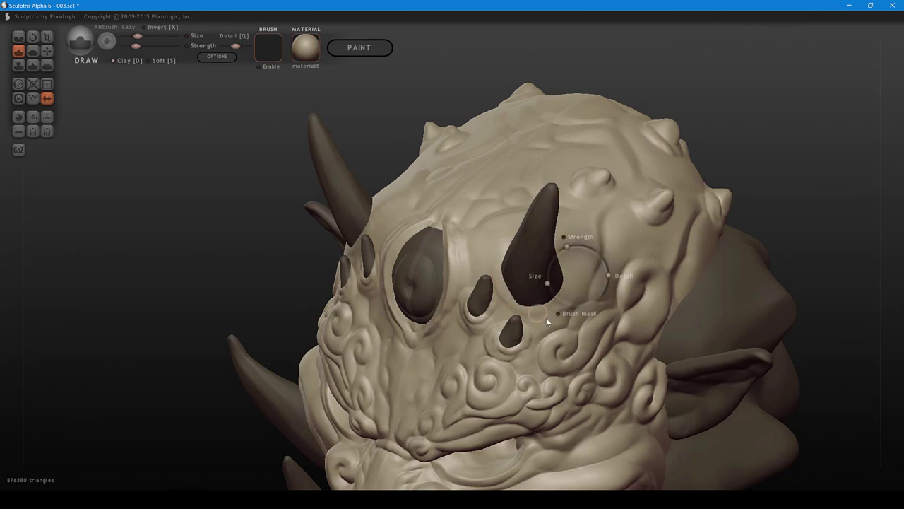
{"action": "left_click_drag", "start_coordinate": [565, 243], "coordinate": [572, 248]}
{"action": "mouse_move", "coordinate": [506, 287]}
{"action": "left_mouse_down"}
{"action": "mouse_move", "coordinate": [523, 303]}
{"action": "mouse_move", "coordinate": [544, 306]}
{"action": "mouse_move", "coordinate": [565, 287]}
{"action": "mouse_move", "coordinate": [503, 272]}
{"action": "left_mouse_up"}
{"action": "right_click_drag", "start_coordinate": [503, 272], "coordinate": [524, 302]}
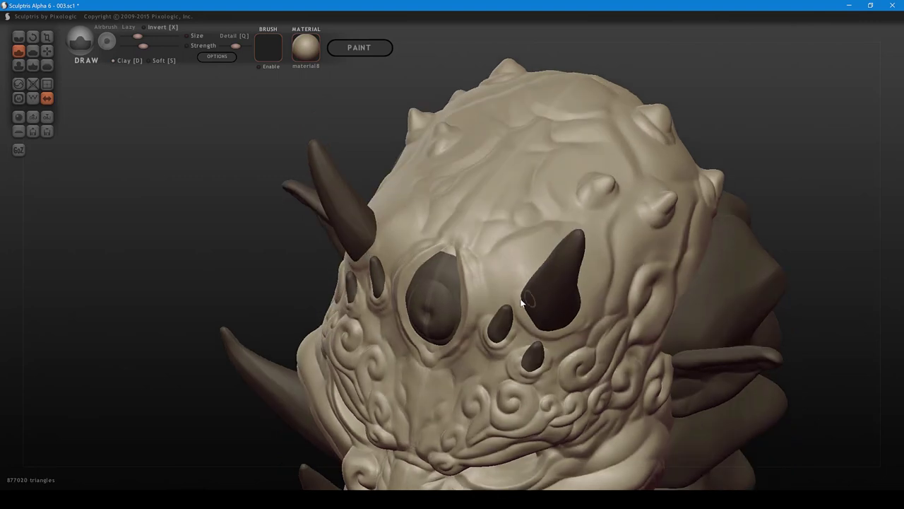
{"action": "mouse_move", "coordinate": [524, 301]}
{"action": "left_mouse_down"}
{"action": "mouse_move", "coordinate": [519, 292]}
{"action": "mouse_move", "coordinate": [529, 317]}
{"action": "mouse_move", "coordinate": [547, 329]}
{"action": "left_mouse_up"}
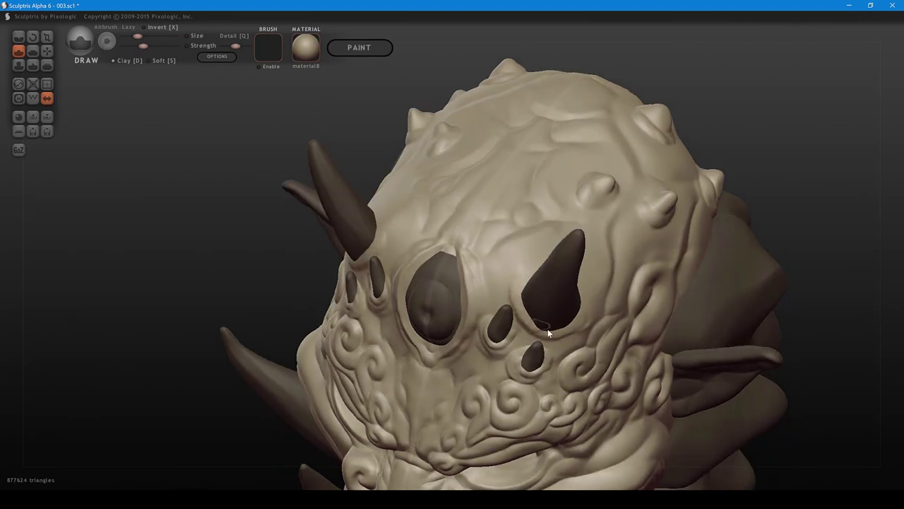
{"action": "right_click_drag", "start_coordinate": [547, 329], "coordinate": [509, 281]}
{"action": "mouse_move", "coordinate": [499, 267]}
{"action": "left_mouse_down"}
{"action": "mouse_move", "coordinate": [526, 276]}
{"action": "mouse_move", "coordinate": [546, 269]}
{"action": "left_mouse_up"}
{"action": "right_click_drag", "start_coordinate": [546, 268], "coordinate": [496, 289]}
{"action": "left_click", "coordinate": [496, 285]}
{"action": "left_click", "coordinate": [505, 286]}
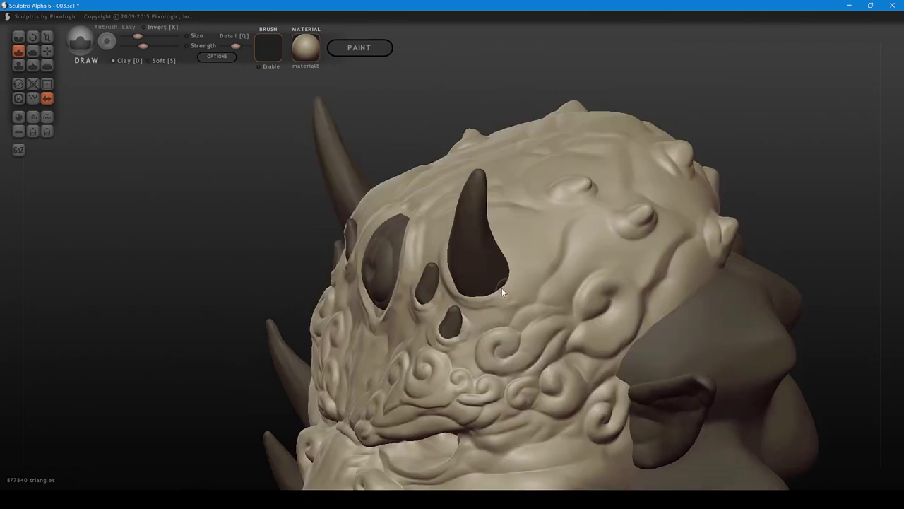
{"action": "left_click_drag", "start_coordinate": [502, 288], "coordinate": [531, 273]}
- Build up the clay rim around the rear and outer base of the large horns with a stronger Draw brush
{"action": "right_click_drag", "start_coordinate": [530, 273], "coordinate": [463, 331]}
{"action": "left_click_drag", "start_coordinate": [439, 359], "coordinate": [437, 343]}
{"action": "right_click_drag", "start_coordinate": [437, 343], "coordinate": [452, 359]}
{"action": "key", "text": "space"}
{"action": "mouse_move", "coordinate": [455, 382]}
{"action": "left_mouse_down"}
{"action": "mouse_move", "coordinate": [473, 374]}
{"action": "mouse_move", "coordinate": [433, 333]}
{"action": "left_mouse_up"}
{"action": "right_click_drag", "start_coordinate": [434, 333], "coordinate": [447, 403]}
{"action": "mouse_move", "coordinate": [421, 390]}
{"action": "left_mouse_down"}
{"action": "mouse_move", "coordinate": [418, 382]}
{"action": "mouse_move", "coordinate": [452, 412]}
{"action": "left_mouse_up"}
{"action": "right_click_drag", "start_coordinate": [452, 412], "coordinate": [442, 353]}
{"action": "left_click_drag", "start_coordinate": [431, 346], "coordinate": [447, 362]}
{"action": "right_click_drag", "start_coordinate": [447, 367], "coordinate": [419, 370]}
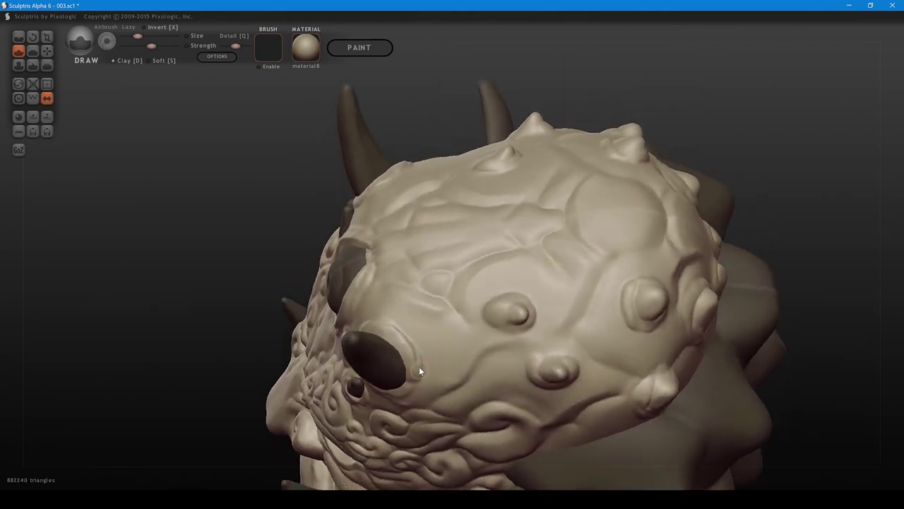
- Turn off Clay, lower the Draw brush's size and strength, and add a second thin skin fold behind the large horns
{"action": "key", "text": "d"}
{"action": "key", "text": "space"}
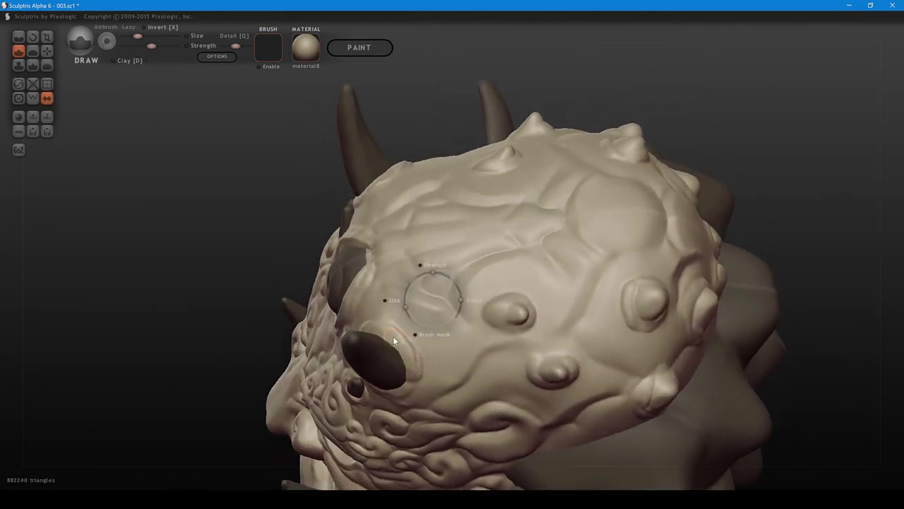
{"action": "left_click_drag", "start_coordinate": [389, 339], "coordinate": [403, 356]}
{"action": "key", "text": "ctrl+z"}
{"action": "key", "text": "space"}
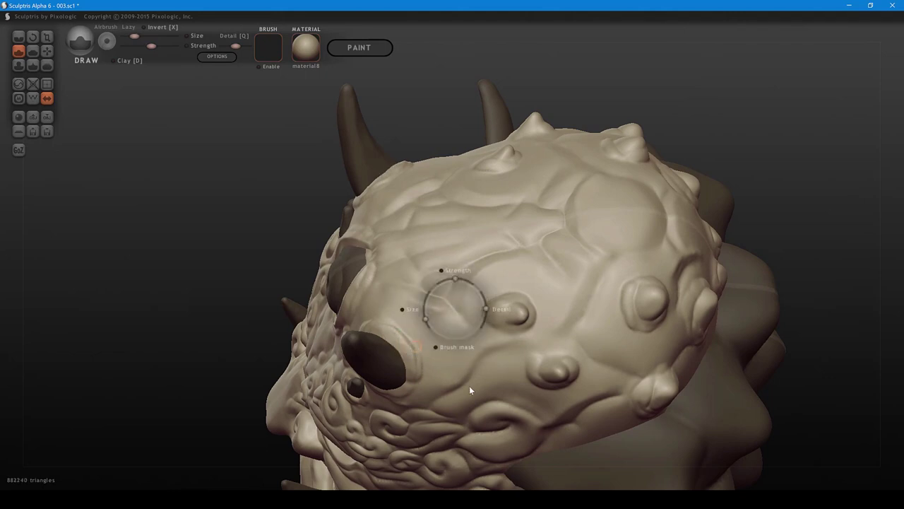
{"action": "left_click_drag", "start_coordinate": [469, 386], "coordinate": [429, 380]}
{"action": "left_click_drag", "start_coordinate": [399, 346], "coordinate": [410, 375]}
{"action": "mouse_move", "coordinate": [409, 376]}
{"action": "middle_mouse_down"}
{"action": "mouse_move", "coordinate": [426, 318]}
{"action": "mouse_move", "coordinate": [469, 273]}
{"action": "middle_mouse_up"}
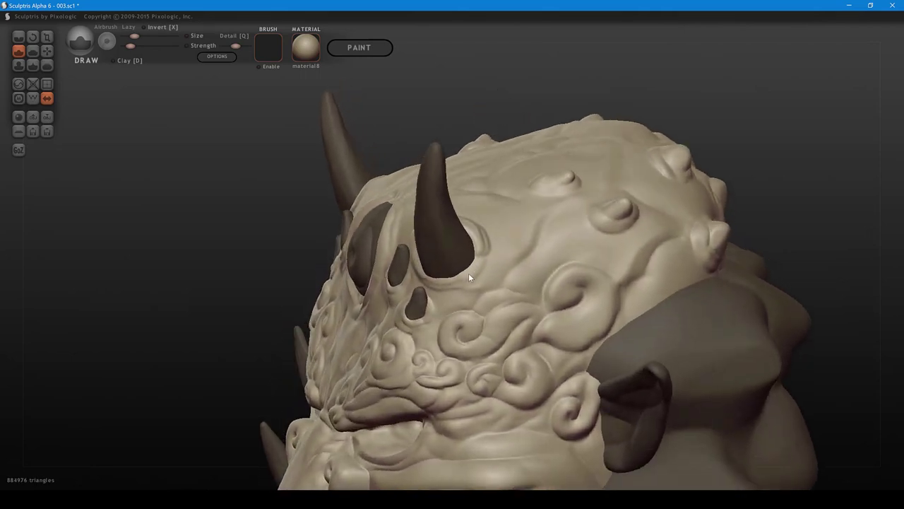
{"action": "mouse_move", "coordinate": [448, 278]}
{"action": "left_mouse_down"}
{"action": "mouse_move", "coordinate": [468, 272]}
{"action": "mouse_move", "coordinate": [479, 289]}
{"action": "mouse_move", "coordinate": [477, 268]}
{"action": "mouse_move", "coordinate": [459, 286]}
{"action": "left_mouse_up"}
- Extend the thin skin fold around the front and inner base of the large horns with a smaller Draw brush
{"action": "key", "text": "space"}
{"action": "scroll", "coordinate": [466, 281], "scroll_direction": "up", "scroll_amount": 3}
{"action": "right_click_drag", "start_coordinate": [459, 286], "coordinate": [542, 295]}
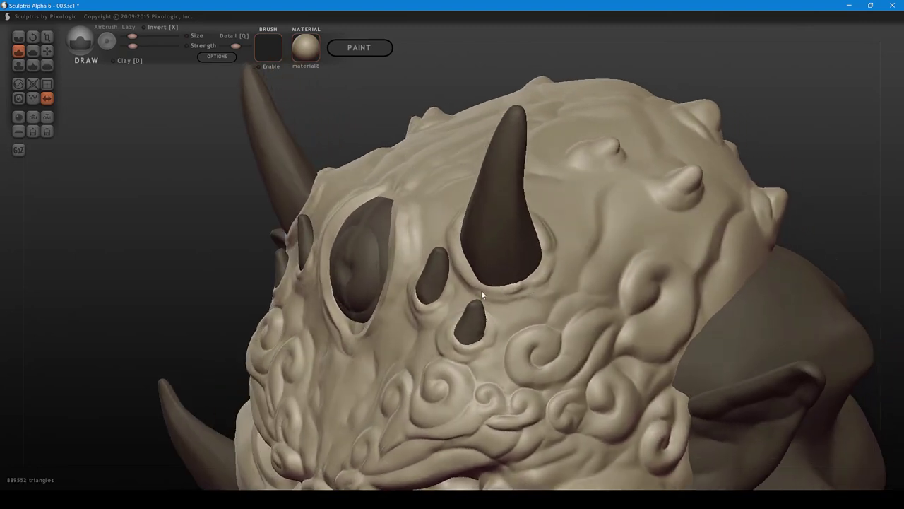
{"action": "left_click_drag", "start_coordinate": [480, 284], "coordinate": [507, 288]}
{"action": "mouse_move", "coordinate": [507, 288]}
{"action": "right_mouse_down"}
{"action": "mouse_move", "coordinate": [622, 290]}
{"action": "mouse_move", "coordinate": [565, 255]}
{"action": "mouse_move", "coordinate": [546, 273]}
{"action": "right_mouse_up"}
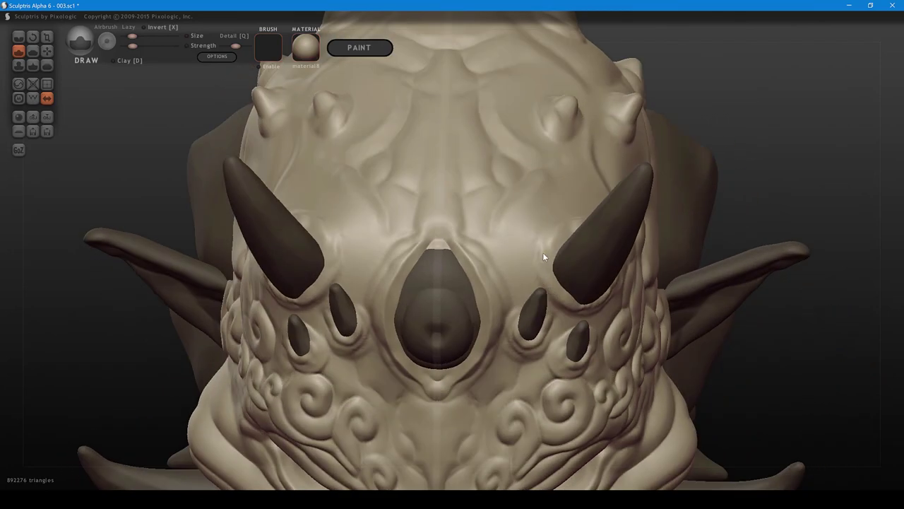
{"action": "left_click_drag", "start_coordinate": [542, 252], "coordinate": [551, 262]}
{"action": "right_click_drag", "start_coordinate": [552, 265], "coordinate": [556, 252]}
- Enlarge the Crease brush and cut a crease along the inner and lower edge of the large horns' skin rim
{"action": "key", "text": "c"}
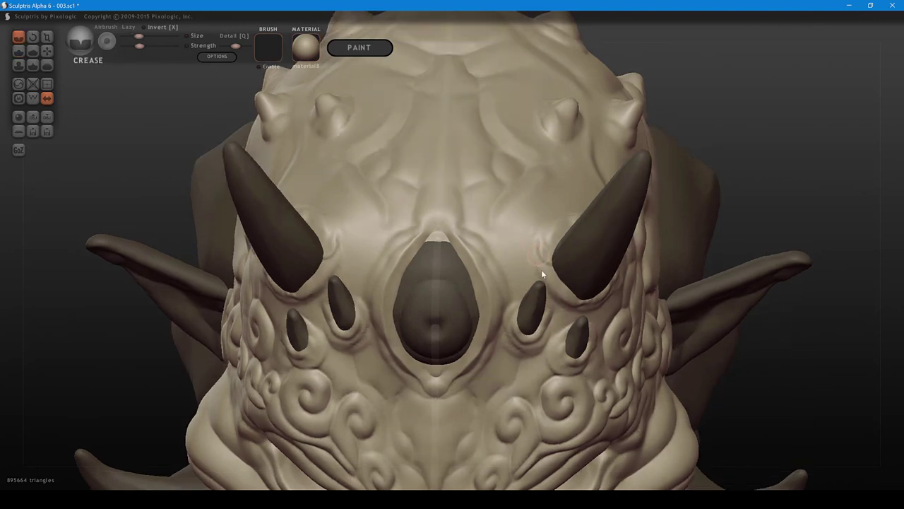
{"action": "key", "text": "space"}
{"action": "left_click_drag", "start_coordinate": [569, 191], "coordinate": [572, 190]}
{"action": "mouse_move", "coordinate": [550, 222]}
{"action": "left_mouse_down"}
{"action": "mouse_move", "coordinate": [545, 266]}
{"action": "mouse_move", "coordinate": [554, 296]}
{"action": "mouse_move", "coordinate": [573, 309]}
{"action": "left_mouse_up"}
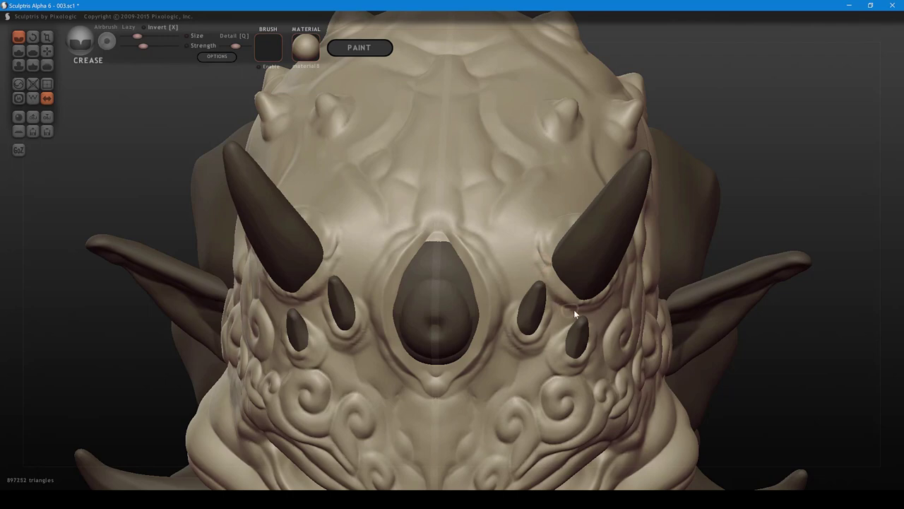
{"action": "left_click_drag", "start_coordinate": [541, 265], "coordinate": [536, 242]}
- Carve creases between the skin folds around the upper and rear base of the large horns
{"action": "right_click_drag", "start_coordinate": [547, 236], "coordinate": [505, 305]}
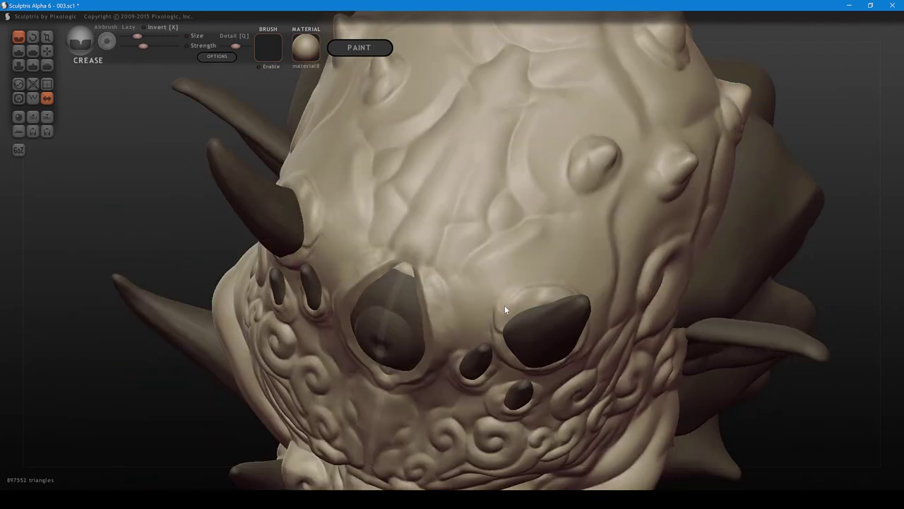
{"action": "mouse_move", "coordinate": [505, 306]}
{"action": "left_mouse_down"}
{"action": "mouse_move", "coordinate": [505, 321]}
{"action": "mouse_move", "coordinate": [518, 292]}
{"action": "mouse_move", "coordinate": [538, 281]}
{"action": "left_mouse_up"}
{"action": "right_click_drag", "start_coordinate": [537, 281], "coordinate": [514, 313]}
{"action": "left_click_drag", "start_coordinate": [486, 336], "coordinate": [514, 323]}
{"action": "mouse_move", "coordinate": [532, 317]}
{"action": "right_mouse_down"}
{"action": "mouse_move", "coordinate": [460, 290]}
{"action": "mouse_move", "coordinate": [441, 300]}
{"action": "right_mouse_up"}
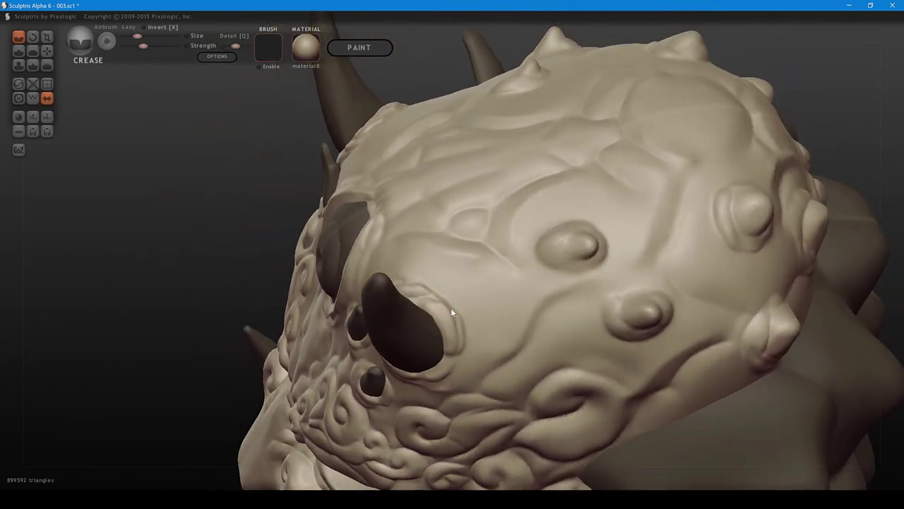
{"action": "mouse_move", "coordinate": [452, 309]}
{"action": "left_mouse_down"}
{"action": "mouse_move", "coordinate": [452, 357]}
{"action": "mouse_move", "coordinate": [461, 337]}
{"action": "left_mouse_up"}
{"action": "right_click_drag", "start_coordinate": [461, 336], "coordinate": [450, 261]}
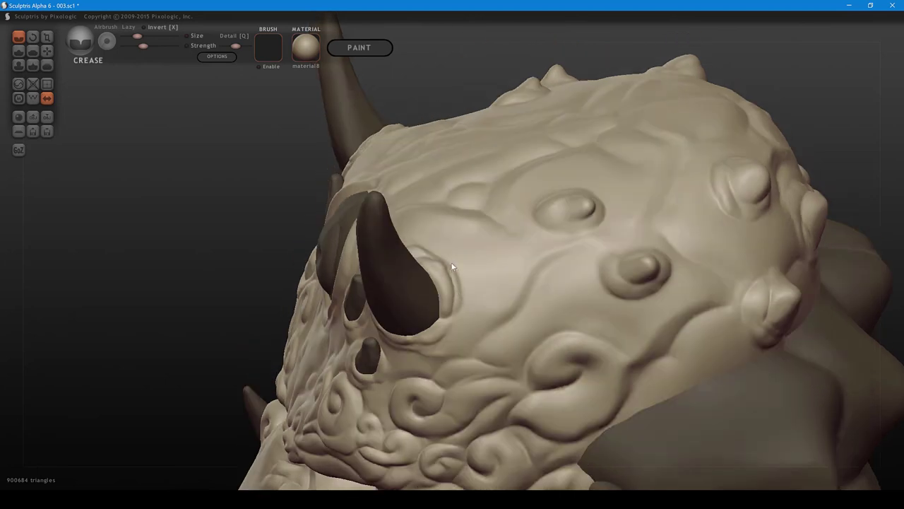
{"action": "mouse_move", "coordinate": [451, 268]}
{"action": "left_mouse_down"}
{"action": "mouse_move", "coordinate": [462, 288]}
{"action": "mouse_move", "coordinate": [452, 325]}
{"action": "left_mouse_up"}
- Deepen the creases below the large horns, down to the small horns, with a resized Crease brush
{"action": "right_click_drag", "start_coordinate": [414, 347], "coordinate": [467, 316]}
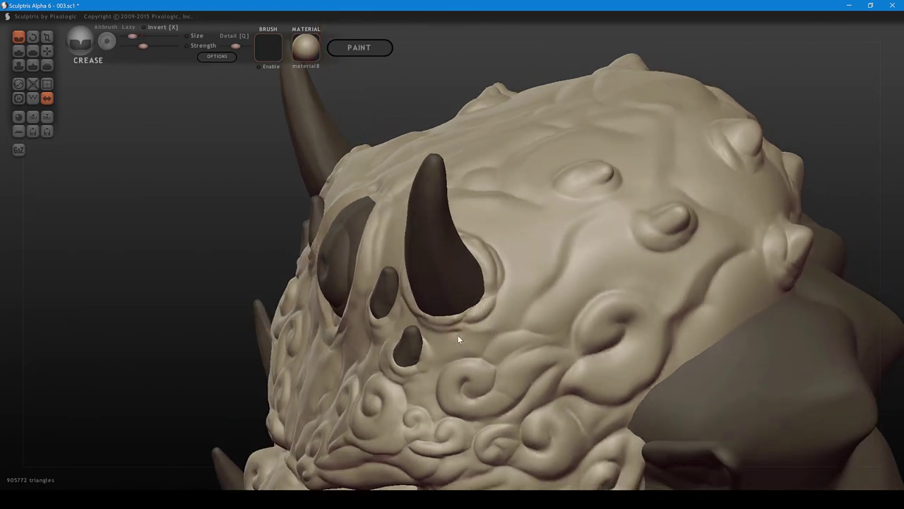
{"action": "mouse_move", "coordinate": [505, 335]}
{"action": "left_mouse_down"}
{"action": "mouse_move", "coordinate": [469, 333]}
{"action": "mouse_move", "coordinate": [497, 320]}
{"action": "mouse_move", "coordinate": [513, 293]}
{"action": "left_mouse_up"}
{"action": "mouse_move", "coordinate": [487, 326]}
{"action": "left_mouse_down"}
{"action": "mouse_move", "coordinate": [452, 340]}
{"action": "mouse_move", "coordinate": [460, 342]}
{"action": "left_mouse_up"}
{"action": "mouse_move", "coordinate": [460, 342]}
{"action": "right_mouse_down"}
{"action": "mouse_move", "coordinate": [524, 339]}
{"action": "mouse_move", "coordinate": [521, 330]}
{"action": "right_mouse_up"}
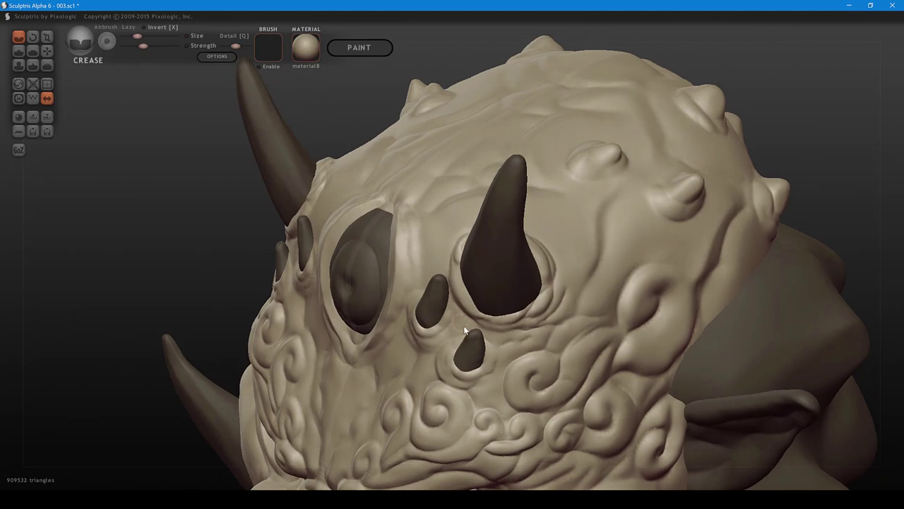
{"action": "left_click_drag", "start_coordinate": [464, 325], "coordinate": [463, 332]}
- Crease the skin folds on the inner side of the large horns and check the whole head
{"action": "right_click_drag", "start_coordinate": [481, 341], "coordinate": [551, 371]}
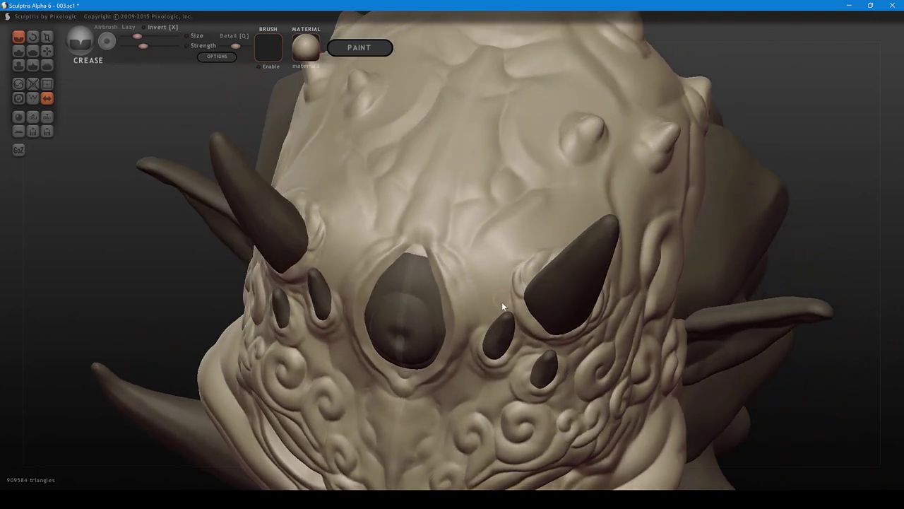
{"action": "left_click_drag", "start_coordinate": [503, 304], "coordinate": [513, 286]}
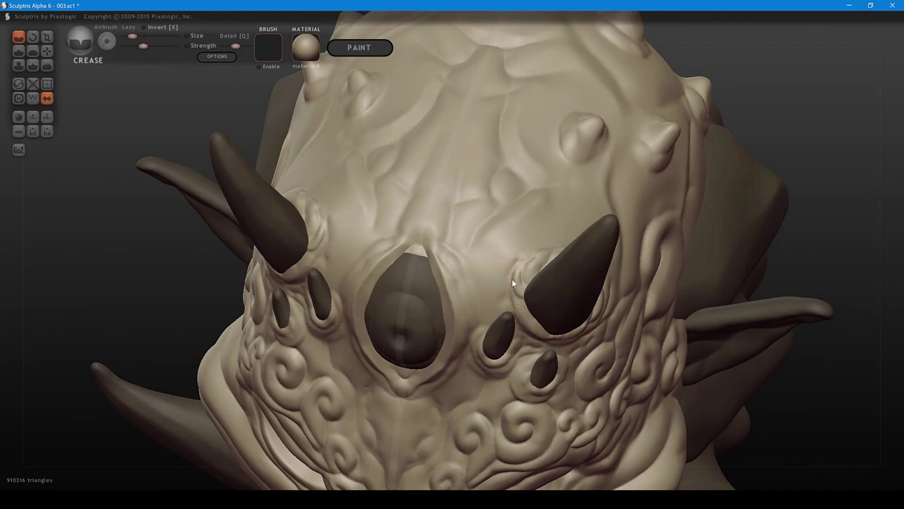
{"action": "right_click_drag", "start_coordinate": [512, 282], "coordinate": [508, 262]}
{"action": "mouse_move", "coordinate": [509, 267]}
{"action": "left_mouse_down"}
{"action": "mouse_move", "coordinate": [521, 285]}
{"action": "mouse_move", "coordinate": [507, 262]}
{"action": "mouse_move", "coordinate": [544, 290]}
{"action": "left_mouse_up"}
{"action": "scroll", "coordinate": [545, 283], "scroll_direction": "down", "scroll_amount": 5}
{"action": "scroll", "coordinate": [537, 242], "scroll_direction": "down", "scroll_amount": 5}
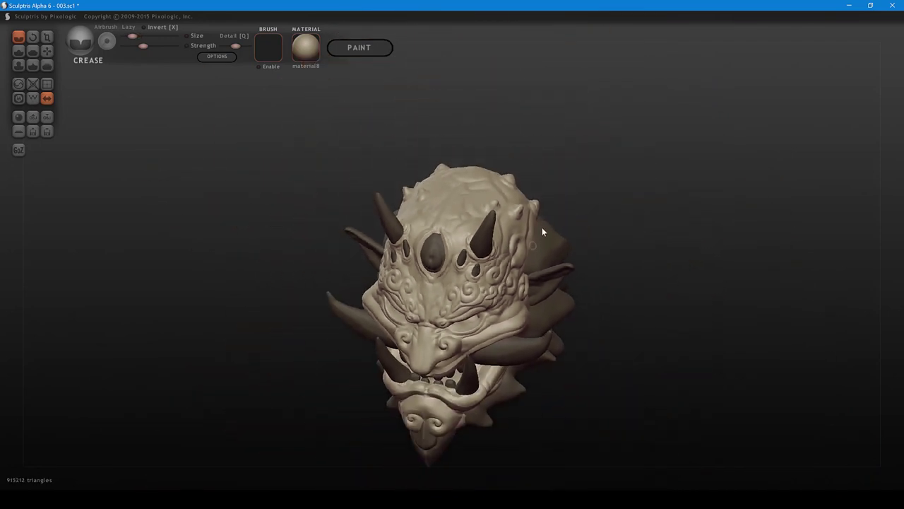
{"action": "right_click_drag", "start_coordinate": [542, 227], "coordinate": [563, 198], "text": "shift"}
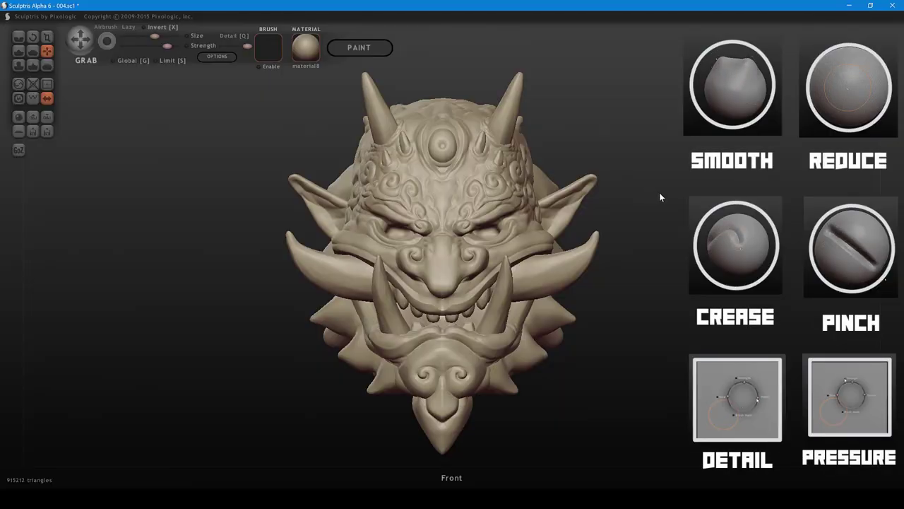
- Display the mesh wireframe and switch to the Reduce brush
{"action": "left_click_drag", "start_coordinate": [656, 196], "coordinate": [710, 182]}
{"action": "key", "text": "w"}
{"action": "key", "text": "c"}
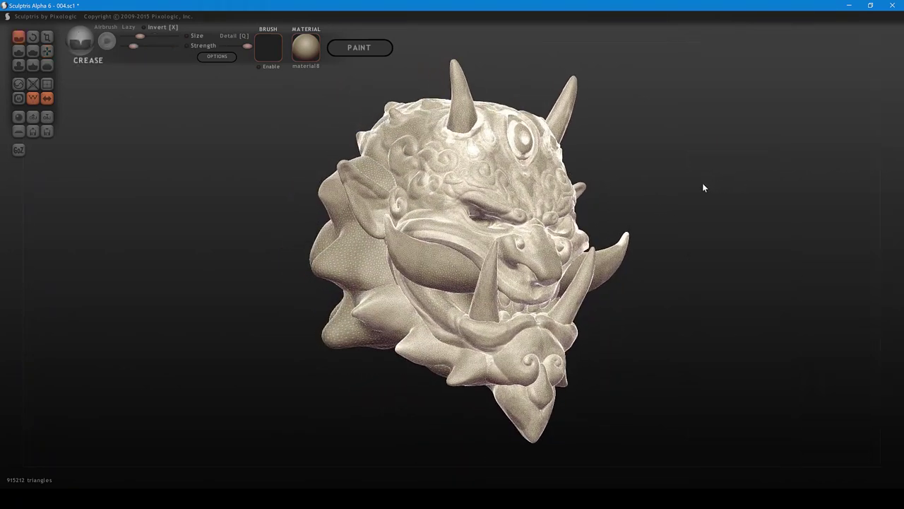
{"action": "key", "text": "shift"}
{"action": "key", "text": "p"}
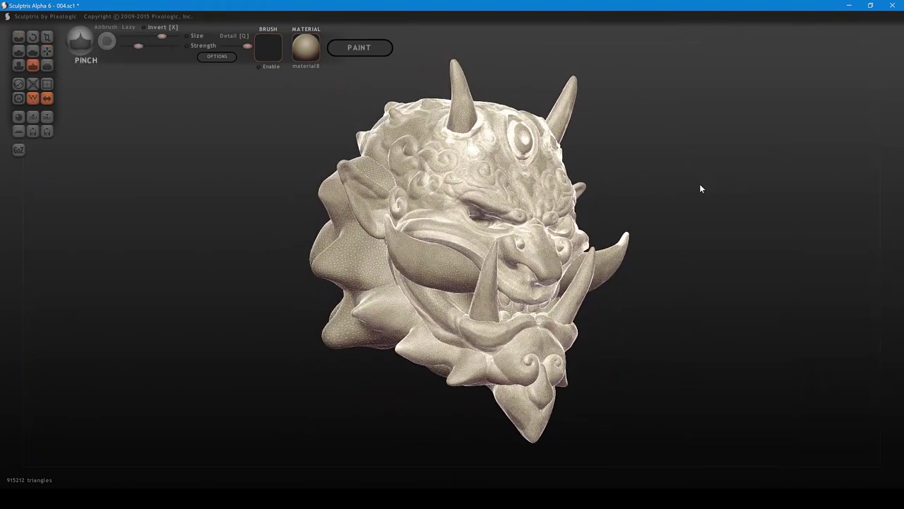
{"action": "key", "text": "c"}
{"action": "key", "text": "d"}
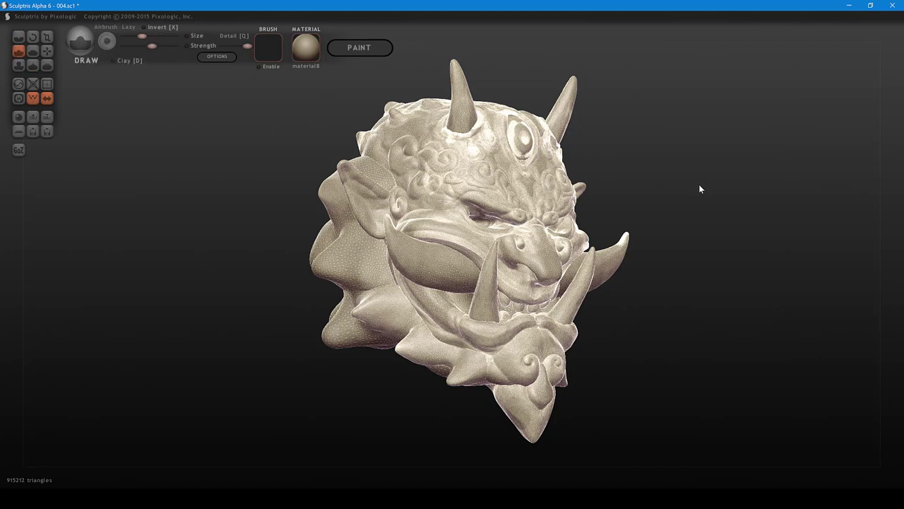
{"action": "key", "text": "r"}
- Reduce the triangle density on the lower jaw, lips and chin with the wireframe shown
{"action": "mouse_move", "coordinate": [712, 188]}
{"action": "left_mouse_down"}
{"action": "mouse_move", "coordinate": [629, 190]}
{"action": "mouse_move", "coordinate": [696, 177]}
{"action": "mouse_move", "coordinate": [570, 273]}
{"action": "mouse_move", "coordinate": [657, 238]}
{"action": "mouse_move", "coordinate": [668, 250]}
{"action": "mouse_move", "coordinate": [631, 220]}
{"action": "mouse_move", "coordinate": [605, 226]}
{"action": "mouse_move", "coordinate": [713, 191]}
{"action": "left_mouse_up"}
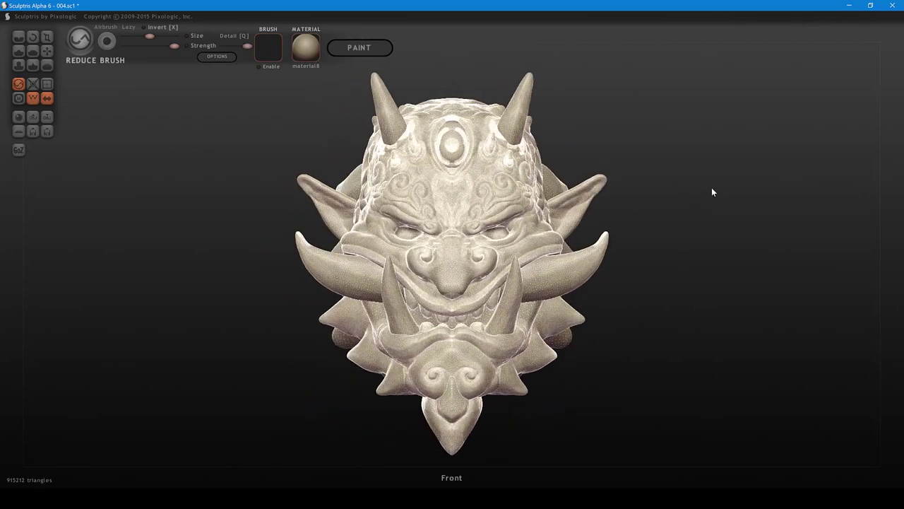
{"action": "key", "text": "w"}
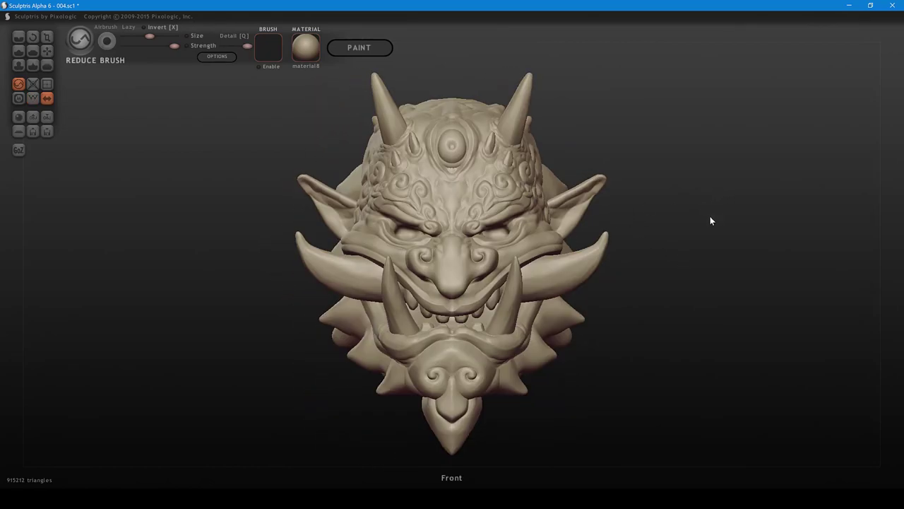
{"action": "mouse_move", "coordinate": [722, 216]}
{"action": "left_mouse_down"}
{"action": "mouse_move", "coordinate": [642, 223]}
{"action": "mouse_move", "coordinate": [690, 197]}
{"action": "mouse_move", "coordinate": [657, 166]}
{"action": "mouse_move", "coordinate": [604, 165]}
{"action": "mouse_move", "coordinate": [555, 222]}
{"action": "mouse_move", "coordinate": [558, 207]}
{"action": "mouse_move", "coordinate": [578, 202]}
{"action": "left_mouse_up"}
{"action": "key", "text": "w"}
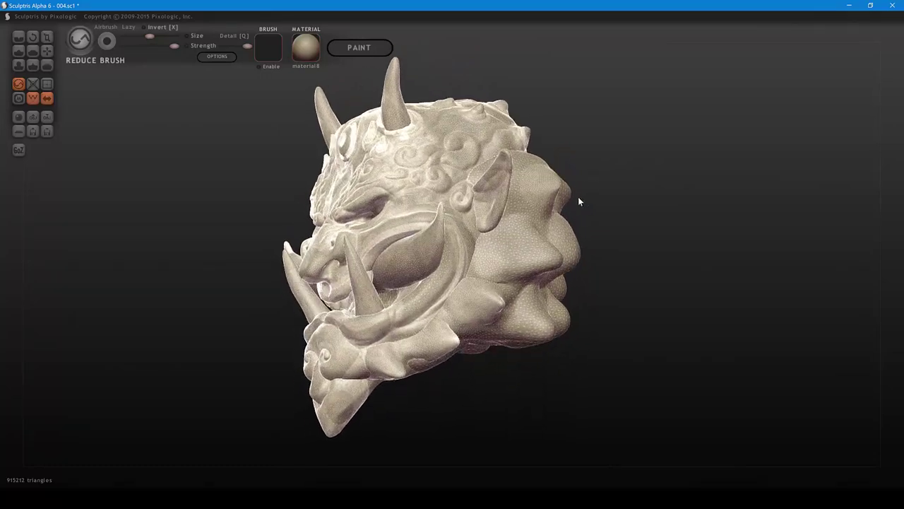
{"action": "mouse_move", "coordinate": [488, 308]}
{"action": "left_mouse_down"}
{"action": "mouse_move", "coordinate": [438, 349]}
{"action": "mouse_move", "coordinate": [385, 361]}
{"action": "mouse_move", "coordinate": [382, 341]}
{"action": "mouse_move", "coordinate": [404, 324]}
{"action": "left_mouse_up"}
{"action": "middle_click_drag", "start_coordinate": [405, 323], "coordinate": [487, 332]}
{"action": "mouse_move", "coordinate": [415, 353]}
{"action": "left_mouse_down"}
{"action": "mouse_move", "coordinate": [406, 343]}
{"action": "mouse_move", "coordinate": [391, 411]}
{"action": "mouse_move", "coordinate": [396, 404]}
{"action": "left_mouse_up"}
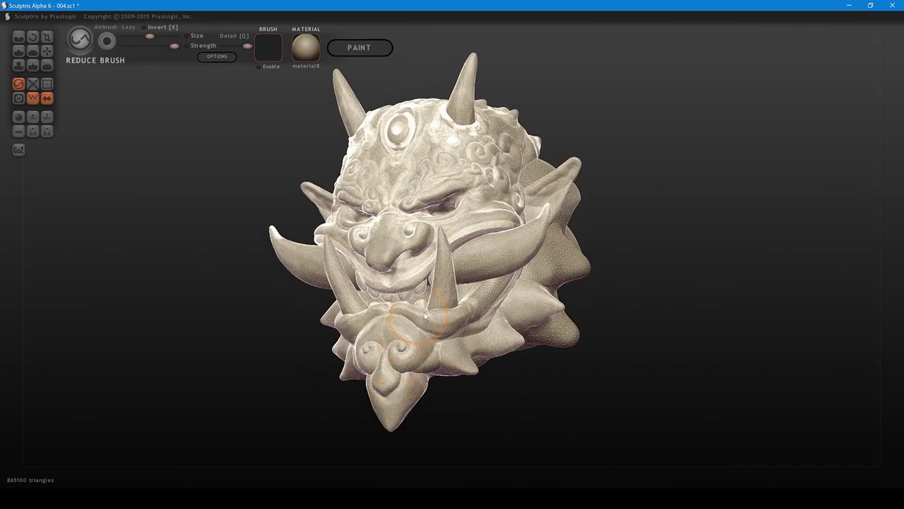
- Reduce the triangle density on the forehead, around the horns and on the crown, using a smaller brush on the crown
{"action": "mouse_move", "coordinate": [422, 329]}
{"action": "middle_mouse_down"}
{"action": "mouse_move", "coordinate": [461, 349]}
{"action": "mouse_move", "coordinate": [472, 367]}
{"action": "middle_mouse_up"}
{"action": "middle_click_drag", "start_coordinate": [481, 323], "coordinate": [494, 382], "text": "shift"}
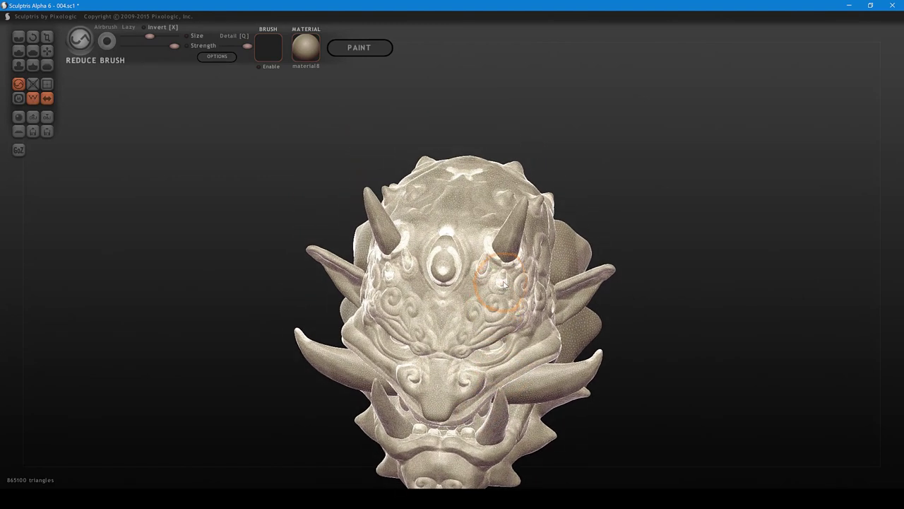
{"action": "mouse_move", "coordinate": [505, 284]}
{"action": "left_mouse_down"}
{"action": "mouse_move", "coordinate": [474, 258]}
{"action": "mouse_move", "coordinate": [447, 267]}
{"action": "mouse_move", "coordinate": [454, 284]}
{"action": "mouse_move", "coordinate": [452, 252]}
{"action": "left_mouse_up"}
{"action": "scroll", "coordinate": [487, 269], "scroll_direction": "down", "scroll_amount": 2}
{"action": "scroll", "coordinate": [447, 274], "scroll_direction": "up", "scroll_amount": 2}
{"action": "left_click_drag", "start_coordinate": [480, 185], "coordinate": [485, 183]}
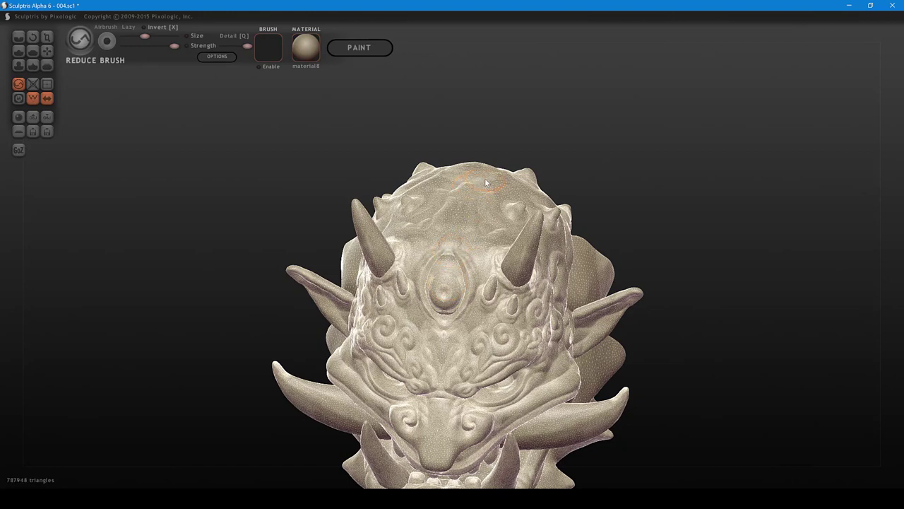
- Reduce the triangle density around the mouth, nose and side of the face
{"action": "middle_click_drag", "start_coordinate": [561, 292], "coordinate": [442, 282]}
{"action": "middle_click_drag", "start_coordinate": [460, 358], "coordinate": [554, 360]}
{"action": "left_click_drag", "start_coordinate": [462, 375], "coordinate": [469, 370]}
{"action": "mouse_move", "coordinate": [477, 368]}
{"action": "middle_mouse_down"}
{"action": "mouse_move", "coordinate": [657, 322]}
{"action": "mouse_move", "coordinate": [671, 306]}
{"action": "mouse_move", "coordinate": [593, 304]}
{"action": "middle_mouse_up"}
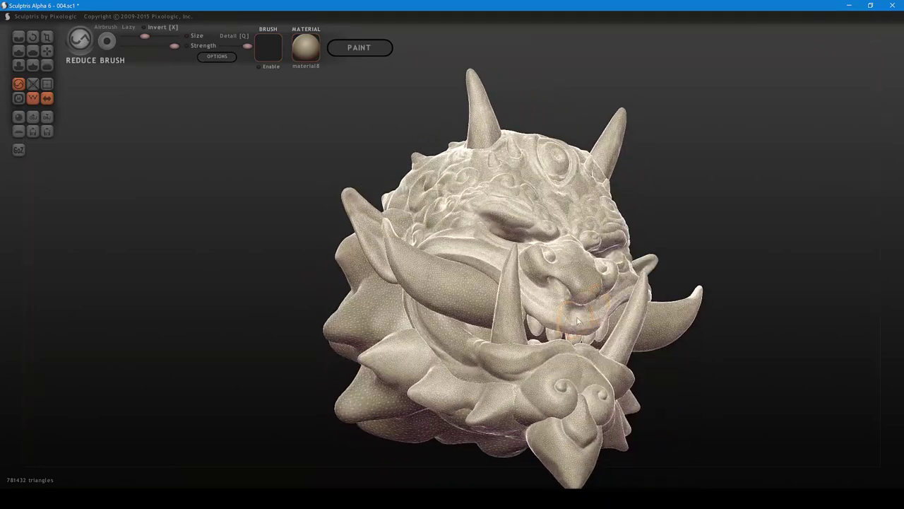
{"action": "mouse_move", "coordinate": [574, 315]}
{"action": "left_mouse_down"}
{"action": "mouse_move", "coordinate": [556, 319]}
{"action": "mouse_move", "coordinate": [529, 294]}
{"action": "mouse_move", "coordinate": [533, 274]}
{"action": "left_mouse_up"}
{"action": "mouse_move", "coordinate": [533, 275]}
{"action": "middle_mouse_down"}
{"action": "mouse_move", "coordinate": [596, 330]}
{"action": "mouse_move", "coordinate": [606, 341]}
{"action": "mouse_move", "coordinate": [598, 351]}
{"action": "mouse_move", "coordinate": [592, 326]}
{"action": "middle_mouse_up"}
{"action": "mouse_move", "coordinate": [569, 252]}
{"action": "left_mouse_down"}
{"action": "mouse_move", "coordinate": [560, 241]}
{"action": "mouse_move", "coordinate": [568, 236]}
{"action": "left_mouse_up"}
{"action": "middle_click_drag", "start_coordinate": [589, 247], "coordinate": [777, 291]}
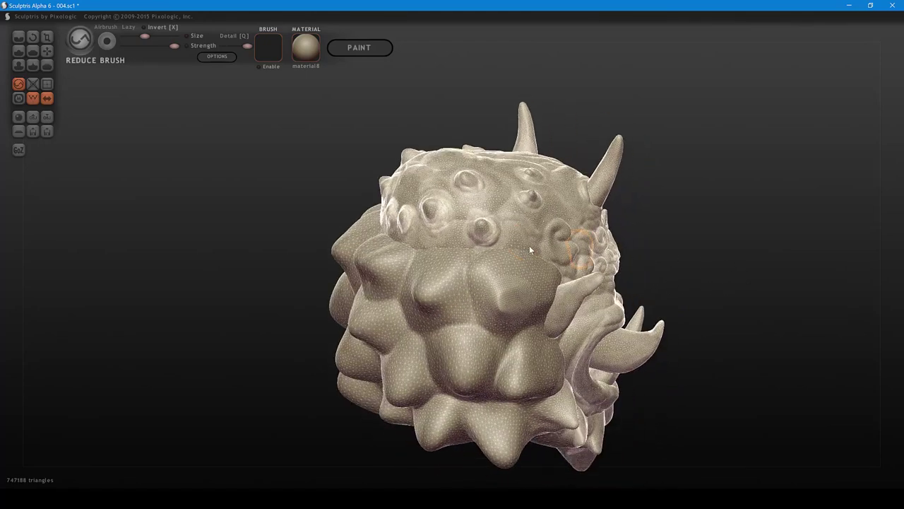
- Examine the reduced mesh from the back, side and front, and compare it with the wireframe hidden
{"action": "mouse_move", "coordinate": [529, 247]}
{"action": "middle_mouse_down"}
{"action": "mouse_move", "coordinate": [588, 295]}
{"action": "mouse_move", "coordinate": [585, 322]}
{"action": "mouse_move", "coordinate": [433, 248]}
{"action": "mouse_move", "coordinate": [427, 255]}
{"action": "middle_mouse_up"}
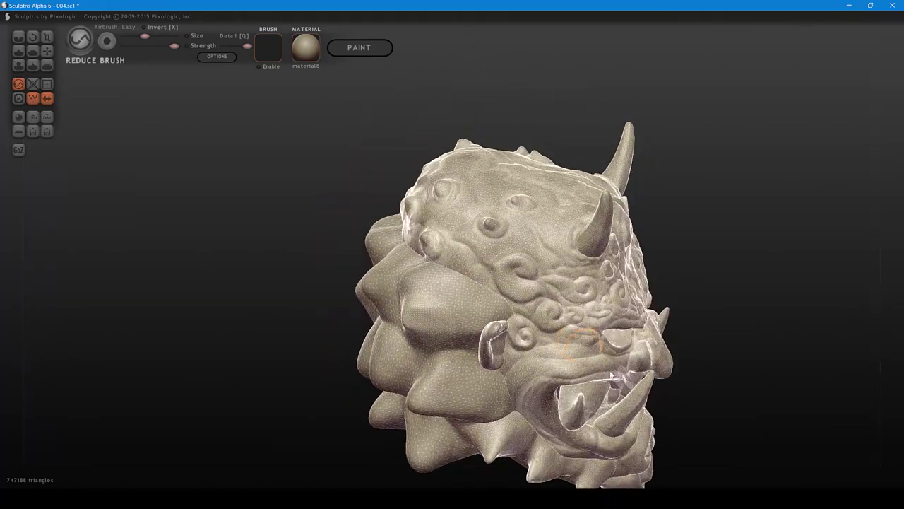
{"action": "middle_click_drag", "start_coordinate": [592, 330], "coordinate": [418, 347]}
{"action": "middle_click_drag", "start_coordinate": [574, 340], "coordinate": [481, 353]}
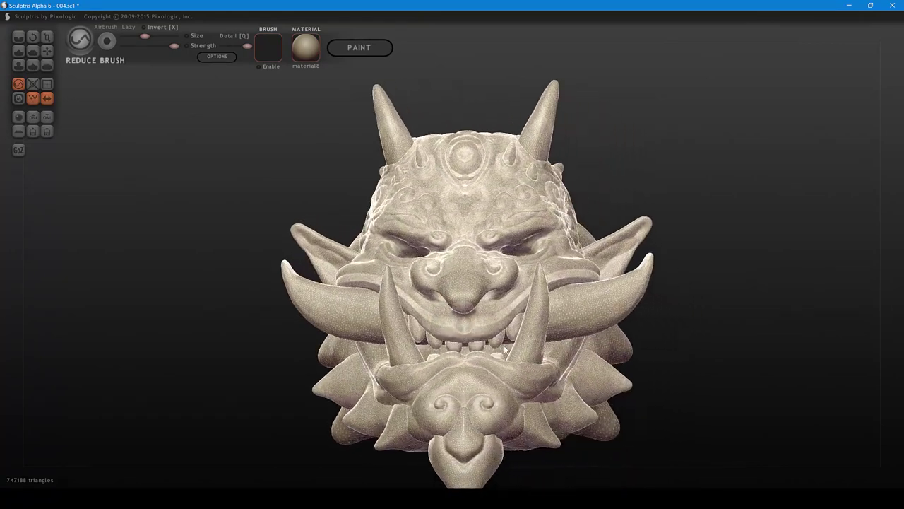
{"action": "middle_click_drag", "start_coordinate": [529, 375], "coordinate": [509, 346], "text": "alt"}
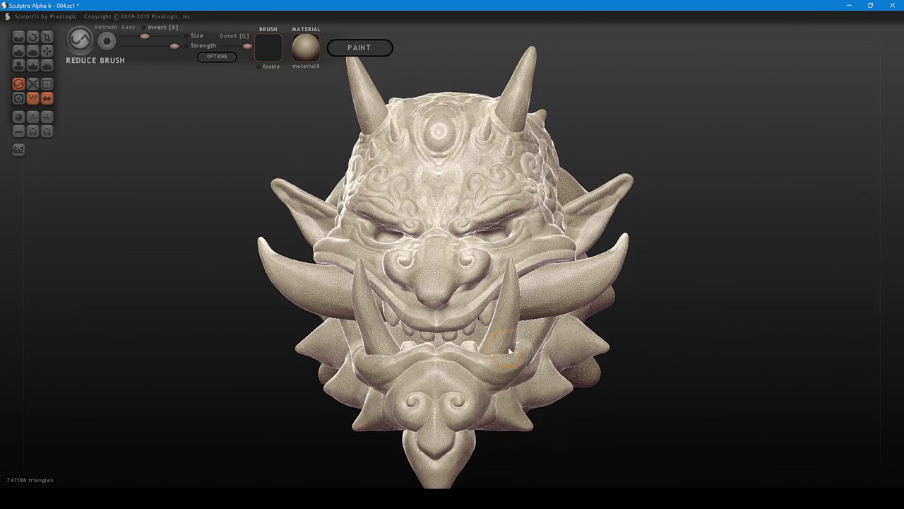
{"action": "key", "text": "w"}
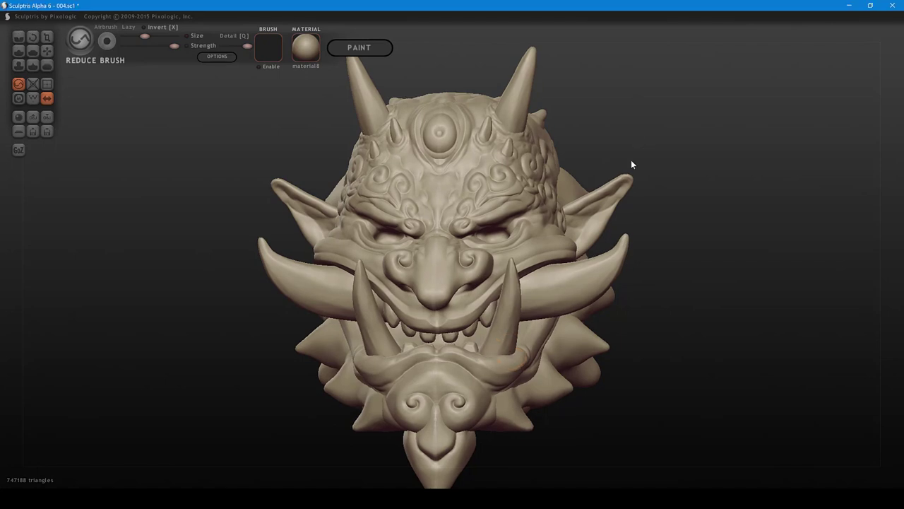
{"action": "mouse_move", "coordinate": [710, 224]}
{"action": "left_mouse_down"}
{"action": "mouse_move", "coordinate": [695, 233]}
{"action": "mouse_move", "coordinate": [703, 232]}
{"action": "left_mouse_up"}
{"action": "key", "text": "w"}
- Mask everything except the two pointed ears
{"action": "left_click", "coordinate": [604, 205], "text": "ctrl"}
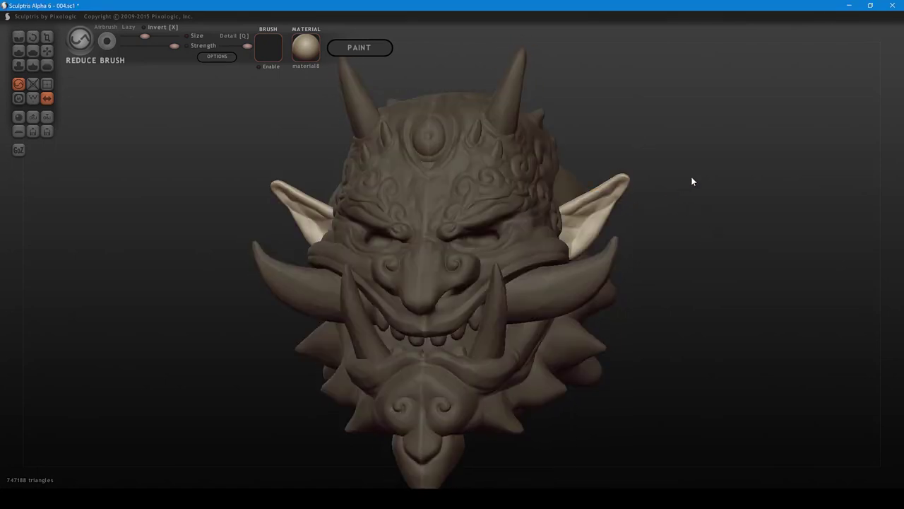
{"action": "left_click_drag", "start_coordinate": [691, 176], "coordinate": [674, 202], "text": "alt"}
{"action": "scroll", "coordinate": [674, 201], "scroll_direction": "up", "scroll_amount": 4}
{"action": "left_click_drag", "start_coordinate": [763, 214], "coordinate": [707, 245], "text": "alt"}
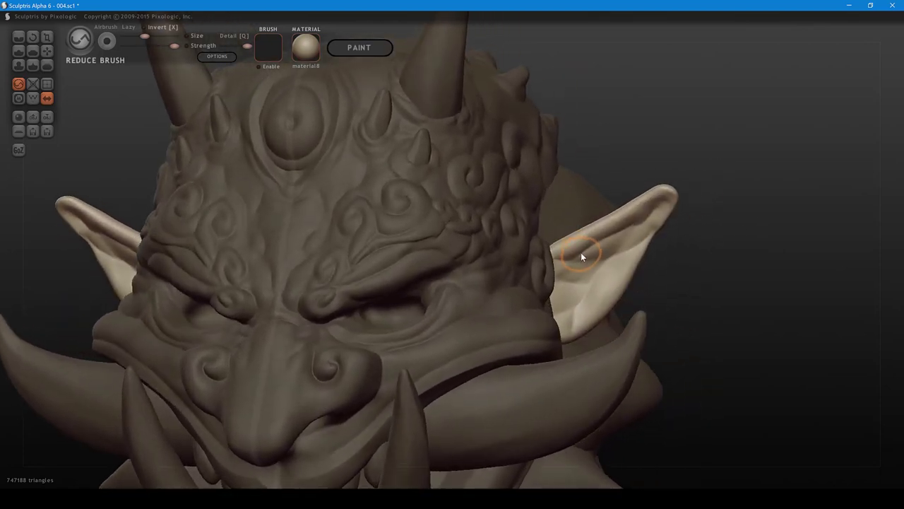
- Carve the first creases at the inner base of the ear with a smaller, softer Crease brush
{"action": "key", "text": "space"}
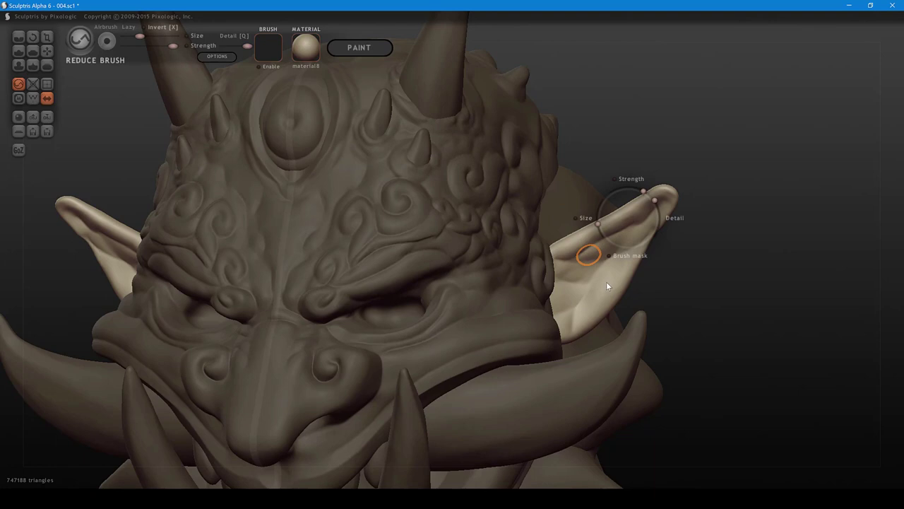
{"action": "key", "text": "c"}
{"action": "key", "text": "space"}
{"action": "left_click_drag", "start_coordinate": [617, 305], "coordinate": [608, 305]}
{"action": "left_click_drag", "start_coordinate": [590, 246], "coordinate": [557, 267]}
{"action": "mouse_move", "coordinate": [567, 263]}
{"action": "right_mouse_down"}
{"action": "mouse_move", "coordinate": [583, 252]}
{"action": "mouse_move", "coordinate": [575, 267]}
{"action": "right_mouse_up"}
{"action": "left_click_drag", "start_coordinate": [561, 262], "coordinate": [576, 268]}
- Raise the Crease brush strength and carve fold lines along the ear's inner hollow, from near the tip to the lobe
{"action": "key", "text": "space"}
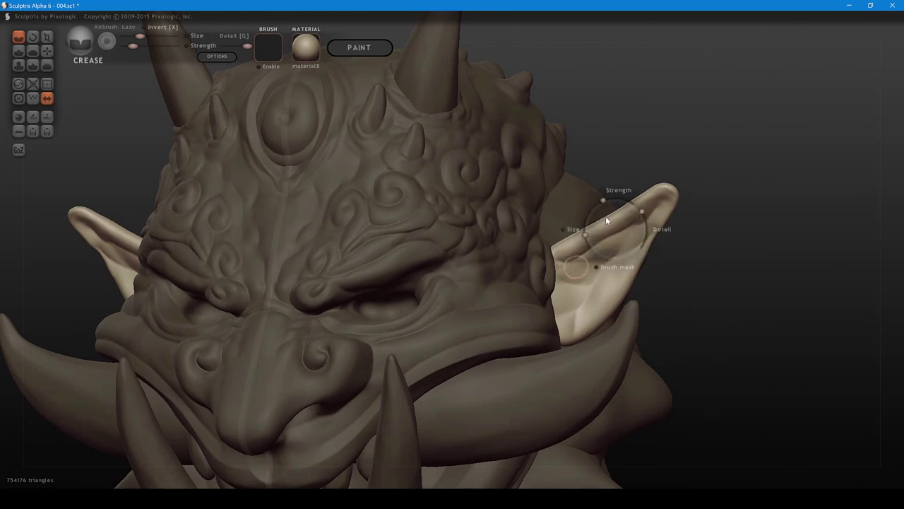
{"action": "left_click_drag", "start_coordinate": [620, 198], "coordinate": [662, 213]}
{"action": "mouse_move", "coordinate": [555, 264]}
{"action": "left_mouse_down"}
{"action": "mouse_move", "coordinate": [576, 263]}
{"action": "mouse_move", "coordinate": [571, 284]}
{"action": "mouse_move", "coordinate": [589, 277]}
{"action": "mouse_move", "coordinate": [566, 306]}
{"action": "mouse_move", "coordinate": [633, 228]}
{"action": "mouse_move", "coordinate": [577, 264]}
{"action": "left_mouse_up"}
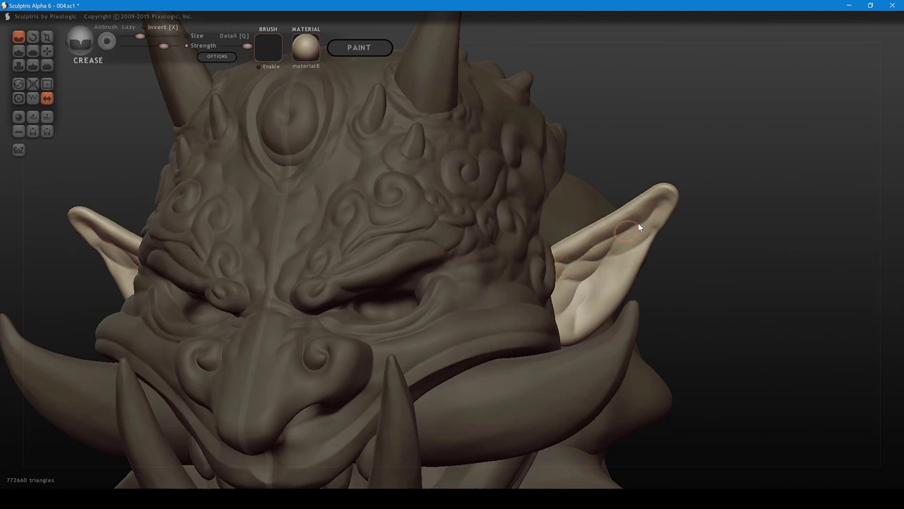
{"action": "mouse_move", "coordinate": [638, 227]}
{"action": "left_mouse_down"}
{"action": "mouse_move", "coordinate": [657, 209]}
{"action": "mouse_move", "coordinate": [609, 285]}
{"action": "left_mouse_up"}
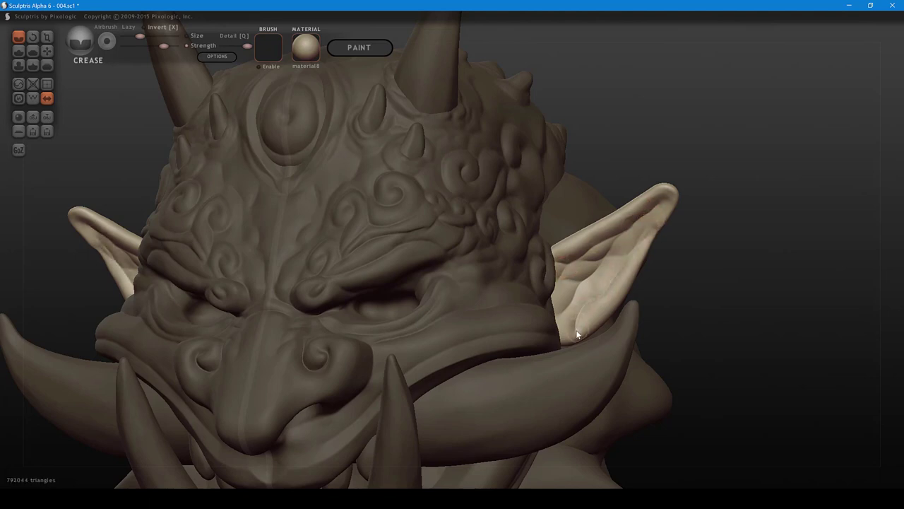
{"action": "left_click_drag", "start_coordinate": [577, 334], "coordinate": [607, 296]}
- Deepen the creases in the lower ear with a smaller Crease brush and extend a fold toward the tip
{"action": "right_click_drag", "start_coordinate": [589, 284], "coordinate": [606, 334]}
{"action": "right_click_drag", "start_coordinate": [589, 285], "coordinate": [602, 268]}
{"action": "key", "text": "space"}
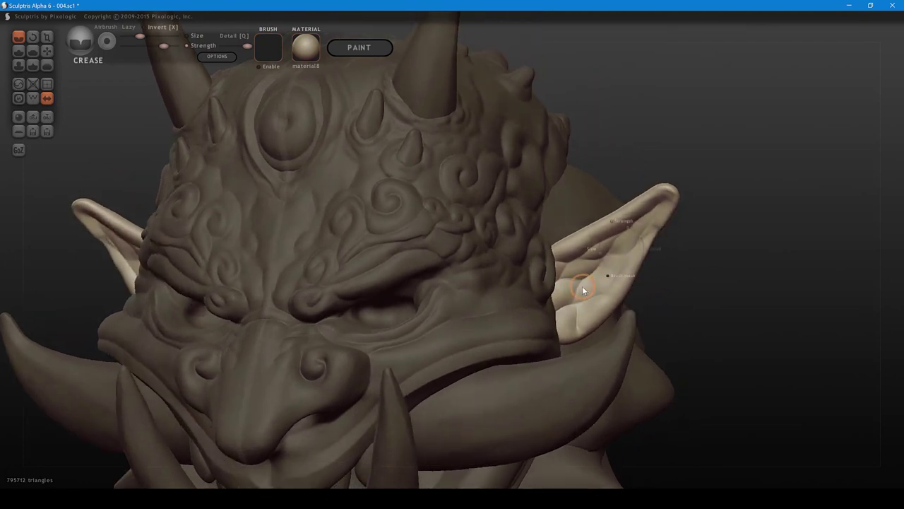
{"action": "left_click_drag", "start_coordinate": [583, 291], "coordinate": [583, 296]}
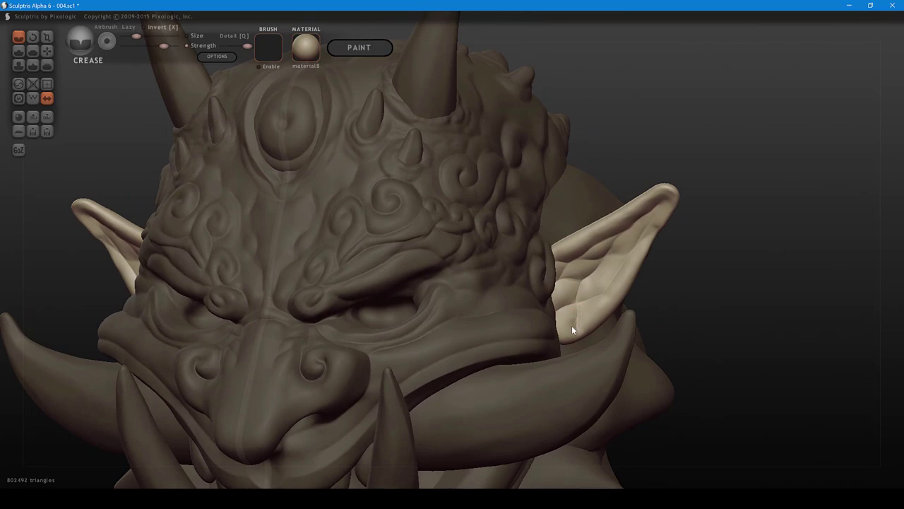
{"action": "right_click_drag", "start_coordinate": [576, 321], "coordinate": [590, 265]}
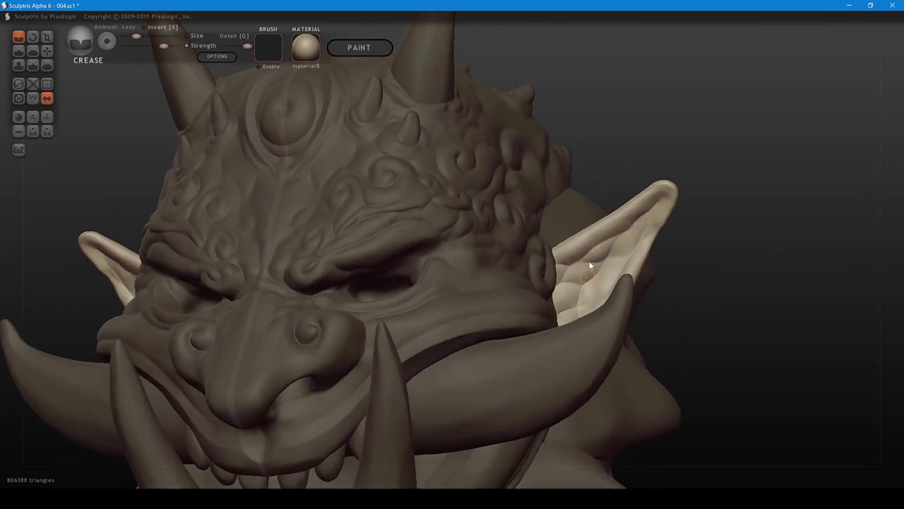
{"action": "left_click_drag", "start_coordinate": [599, 243], "coordinate": [646, 227]}
{"action": "right_click_drag", "start_coordinate": [644, 233], "coordinate": [642, 259]}
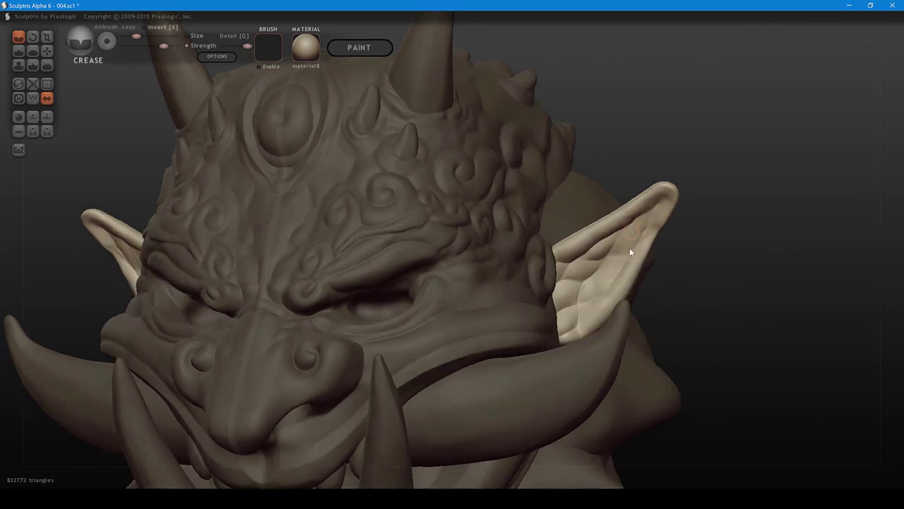
- Build up raised pads between the inner ear creases using the Draw brush with Clay enabled
{"action": "scroll", "coordinate": [630, 249], "scroll_direction": "up", "scroll_amount": 3}
{"action": "right_click_drag", "start_coordinate": [671, 291], "coordinate": [595, 267], "text": "alt"}
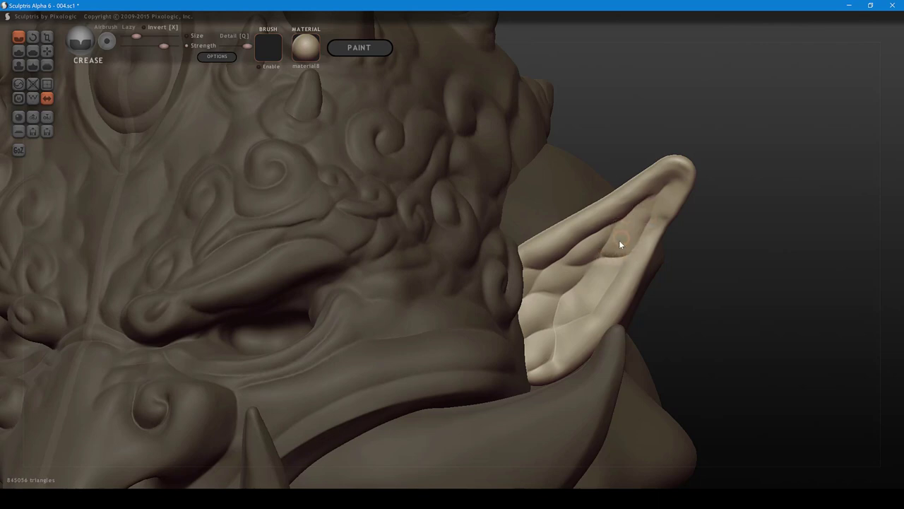
{"action": "key", "text": "4"}
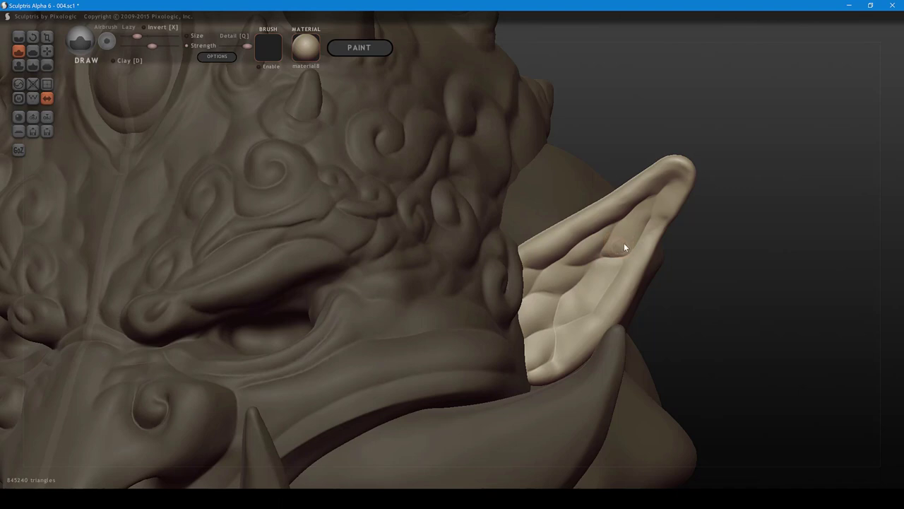
{"action": "mouse_move", "coordinate": [624, 247]}
{"action": "left_mouse_down"}
{"action": "mouse_move", "coordinate": [618, 241]}
{"action": "mouse_move", "coordinate": [641, 213]}
{"action": "left_mouse_up"}
{"action": "key", "text": "d"}
{"action": "left_click_drag", "start_coordinate": [619, 244], "coordinate": [636, 219]}
{"action": "left_click_drag", "start_coordinate": [577, 311], "coordinate": [597, 289]}
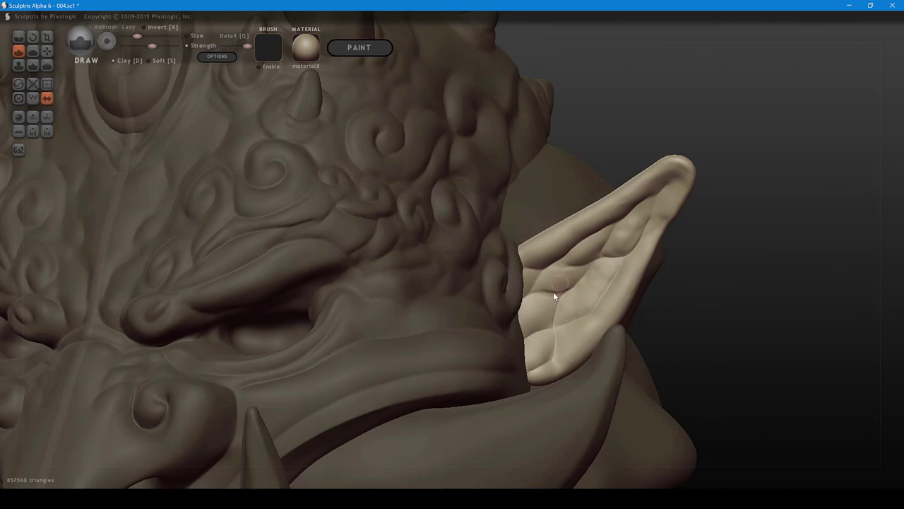
{"action": "mouse_move", "coordinate": [565, 301]}
{"action": "right_mouse_down"}
{"action": "mouse_move", "coordinate": [572, 313]}
{"action": "mouse_move", "coordinate": [579, 305]}
{"action": "mouse_move", "coordinate": [565, 308]}
{"action": "right_mouse_up"}
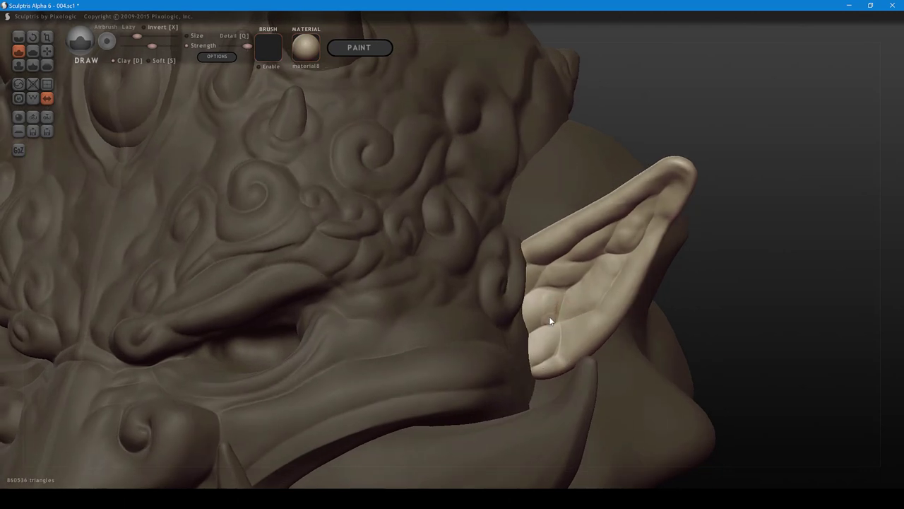
{"action": "mouse_move", "coordinate": [549, 315]}
{"action": "left_mouse_down"}
{"action": "mouse_move", "coordinate": [533, 318]}
{"action": "mouse_move", "coordinate": [541, 325]}
{"action": "mouse_move", "coordinate": [549, 291]}
{"action": "mouse_move", "coordinate": [543, 269]}
{"action": "left_mouse_up"}
- Sharpen the creases near the ear tip and along the middle of the inner ear with the Crease brush
{"action": "key", "text": "1"}
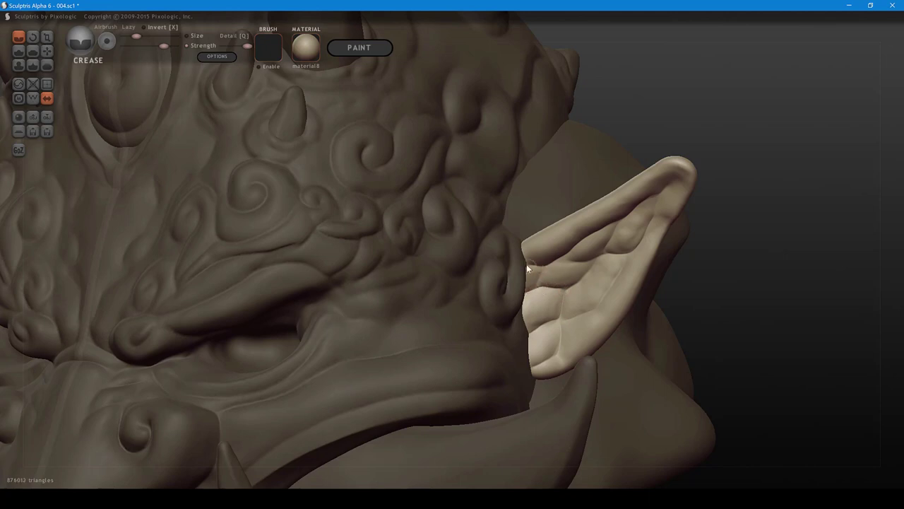
{"action": "right_click_drag", "start_coordinate": [601, 264], "coordinate": [650, 204]}
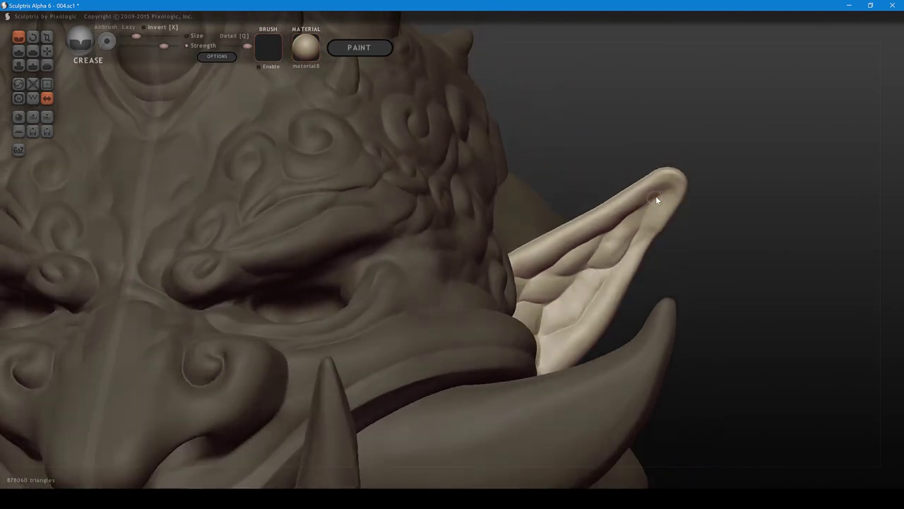
{"action": "left_click_drag", "start_coordinate": [656, 202], "coordinate": [649, 211]}
{"action": "left_click_drag", "start_coordinate": [609, 270], "coordinate": [608, 278]}
{"action": "middle_click_drag", "start_coordinate": [607, 278], "coordinate": [595, 325]}
- Smooth out the ear's rim and tip with the Flatten brush, checking the mesh density in wireframe
{"action": "key", "text": "f"}
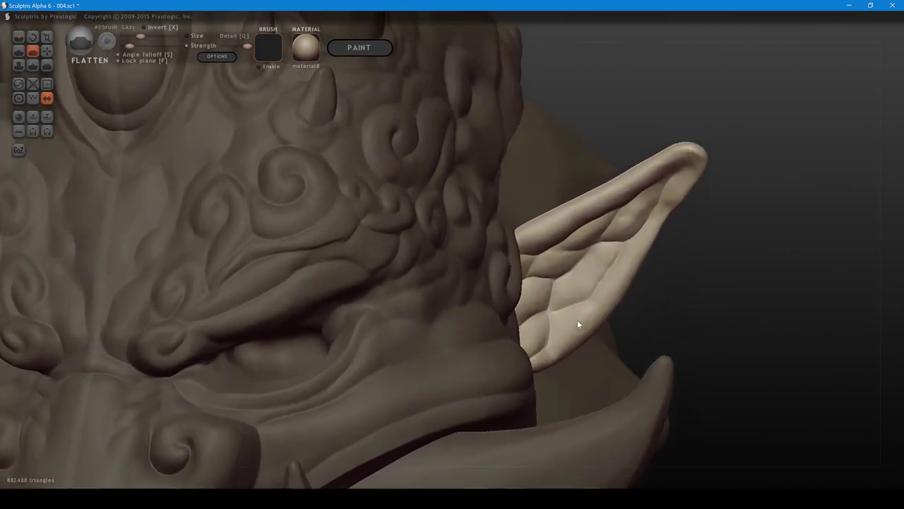
{"action": "mouse_move", "coordinate": [578, 320]}
{"action": "left_mouse_down"}
{"action": "mouse_move", "coordinate": [598, 315]}
{"action": "mouse_move", "coordinate": [634, 248]}
{"action": "mouse_move", "coordinate": [662, 219]}
{"action": "left_mouse_up"}
{"action": "left_click_drag", "start_coordinate": [655, 175], "coordinate": [544, 241]}
{"action": "key", "text": "w"}
{"action": "mouse_move", "coordinate": [575, 210]}
{"action": "middle_mouse_down"}
{"action": "mouse_move", "coordinate": [604, 249]}
{"action": "mouse_move", "coordinate": [595, 205]}
{"action": "middle_mouse_up"}
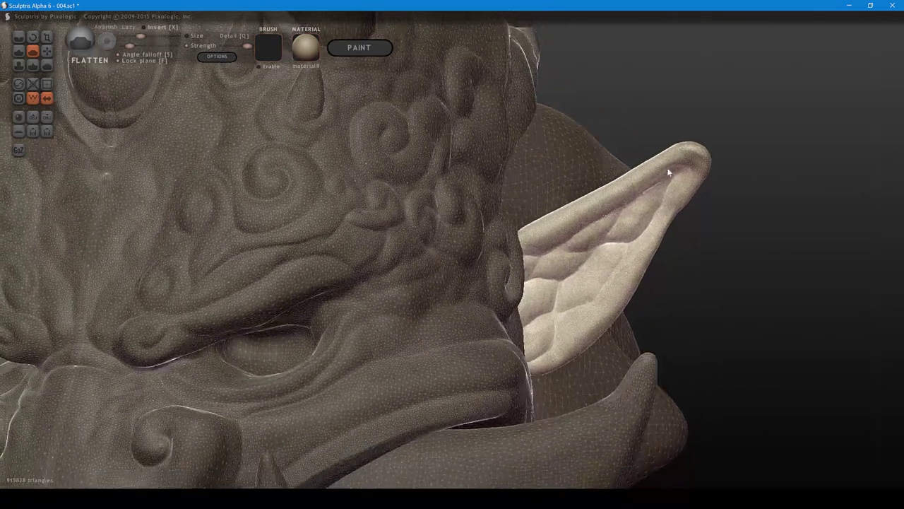
{"action": "mouse_move", "coordinate": [669, 168]}
{"action": "left_mouse_down"}
{"action": "mouse_move", "coordinate": [688, 158]}
{"action": "mouse_move", "coordinate": [704, 169]}
{"action": "mouse_move", "coordinate": [675, 207]}
{"action": "left_mouse_up"}
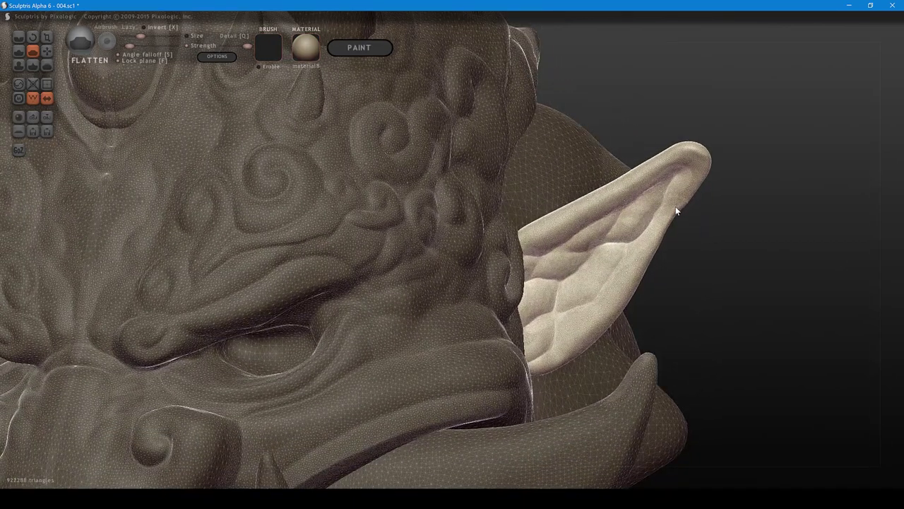
- Examine the whole head and its ears with the wireframe hidden
{"action": "key", "text": "w"}
{"action": "scroll", "coordinate": [666, 236], "scroll_direction": "down", "scroll_amount": 3}
{"action": "mouse_move", "coordinate": [666, 235]}
{"action": "middle_mouse_down"}
{"action": "mouse_move", "coordinate": [668, 179]}
{"action": "mouse_move", "coordinate": [611, 278]}
{"action": "mouse_move", "coordinate": [629, 208]}
{"action": "mouse_move", "coordinate": [618, 309]}
{"action": "mouse_move", "coordinate": [619, 293]}
{"action": "middle_mouse_up"}
{"action": "scroll", "coordinate": [621, 202], "scroll_direction": "down", "scroll_amount": 5}
{"action": "middle_click_drag", "start_coordinate": [626, 256], "coordinate": [653, 221], "text": "alt"}
{"action": "mouse_move", "coordinate": [666, 233]}
{"action": "right_mouse_down"}
{"action": "mouse_move", "coordinate": [633, 221]}
{"action": "mouse_move", "coordinate": [675, 233]}
{"action": "mouse_move", "coordinate": [671, 224]}
{"action": "right_mouse_up"}
{"action": "middle_click_drag", "start_coordinate": [671, 221], "coordinate": [688, 261]}
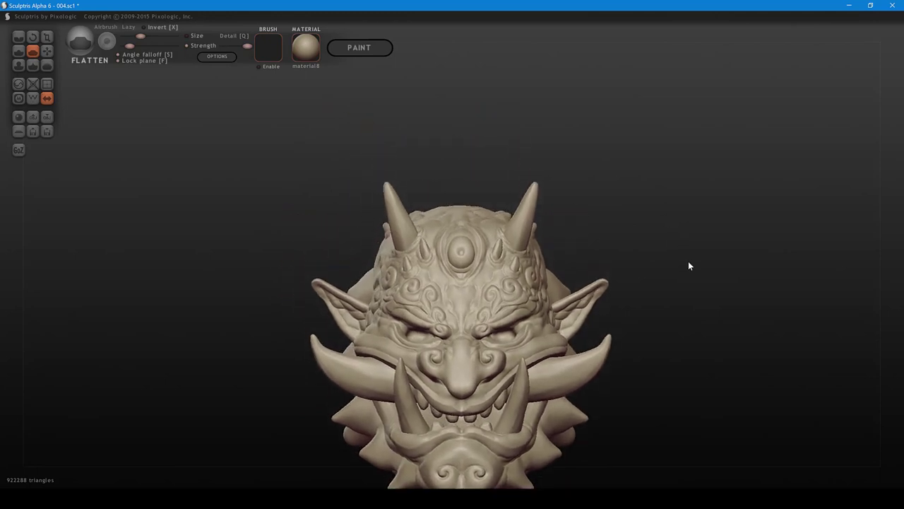
{"action": "right_click_drag", "start_coordinate": [688, 260], "coordinate": [657, 212]}
{"action": "scroll", "coordinate": [667, 202], "scroll_direction": "up", "scroll_amount": 4}
{"action": "middle_click_drag", "start_coordinate": [678, 190], "coordinate": [685, 234]}
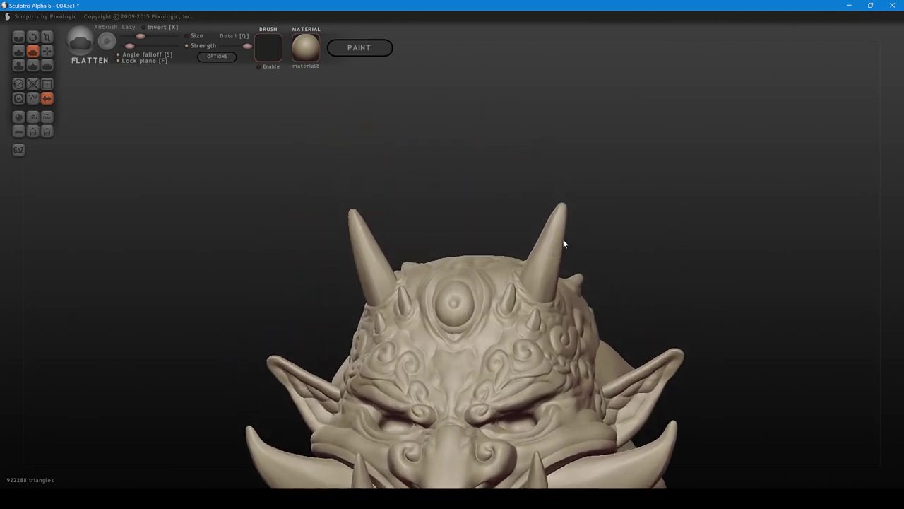
- Mask everything except the two tall forehead horns
{"action": "key", "text": "ctrl+i"}
{"action": "left_click", "coordinate": [549, 258], "text": "ctrl"}
{"action": "scroll", "coordinate": [644, 219], "scroll_direction": "up", "scroll_amount": 4}
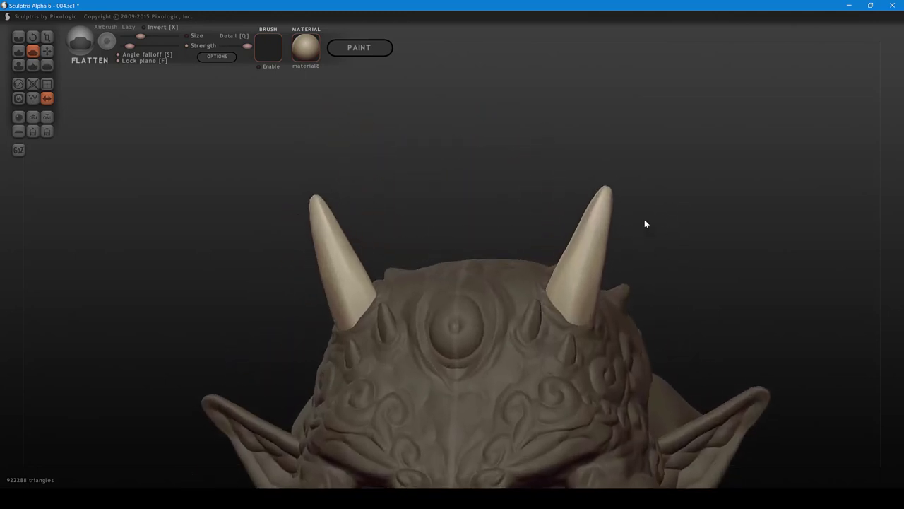
{"action": "mouse_move", "coordinate": [647, 225]}
{"action": "right_mouse_down"}
{"action": "mouse_move", "coordinate": [699, 250]}
{"action": "mouse_move", "coordinate": [638, 229]}
{"action": "mouse_move", "coordinate": [586, 236]}
{"action": "right_mouse_up"}
- Carve lengthwise grooves along the front of the tall forehead horns with a smaller Crease brush
{"action": "key", "text": "c"}
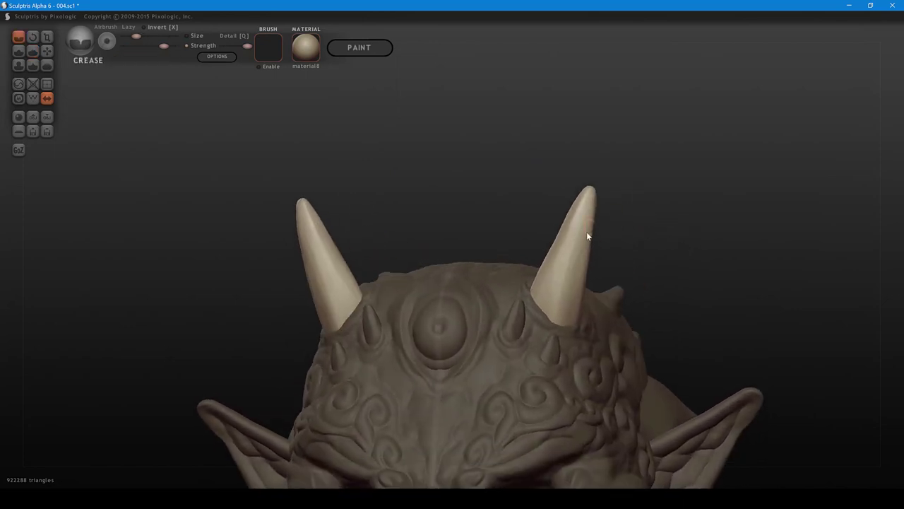
{"action": "key", "text": "space"}
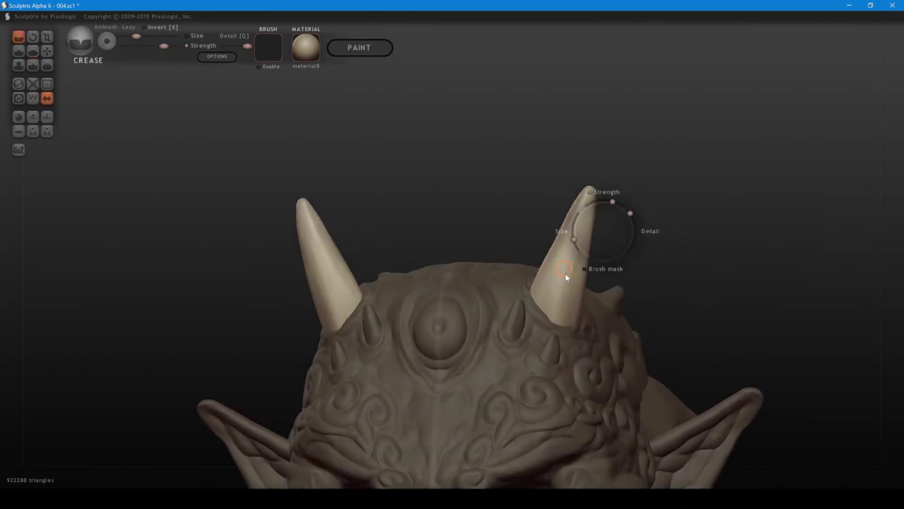
{"action": "key", "text": "space"}
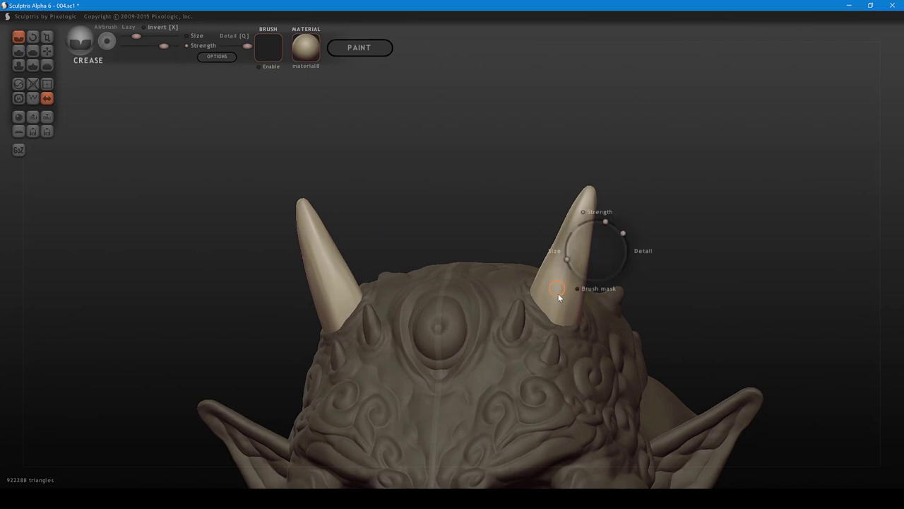
{"action": "left_click_drag", "start_coordinate": [558, 297], "coordinate": [571, 232]}
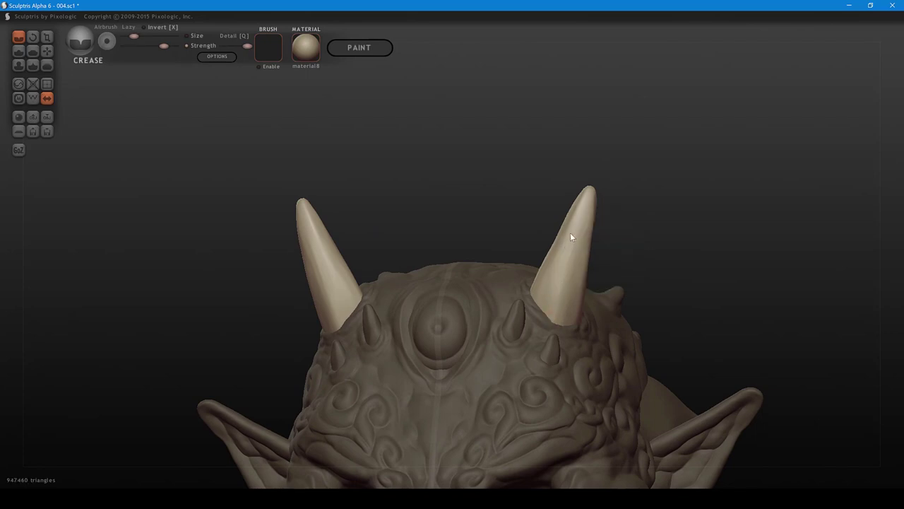
{"action": "mouse_move", "coordinate": [571, 231]}
{"action": "right_mouse_down"}
{"action": "mouse_move", "coordinate": [586, 238]}
{"action": "mouse_move", "coordinate": [588, 280]}
{"action": "mouse_move", "coordinate": [591, 256]}
{"action": "mouse_move", "coordinate": [606, 252]}
{"action": "right_mouse_up"}
{"action": "scroll", "coordinate": [591, 276], "scroll_direction": "up", "scroll_amount": 2}
{"action": "mouse_move", "coordinate": [606, 253]}
{"action": "left_mouse_down"}
{"action": "mouse_move", "coordinate": [571, 344]}
{"action": "mouse_move", "coordinate": [586, 359]}
{"action": "mouse_move", "coordinate": [623, 232]}
{"action": "mouse_move", "coordinate": [646, 281]}
{"action": "mouse_move", "coordinate": [597, 259]}
{"action": "mouse_move", "coordinate": [546, 210]}
{"action": "mouse_move", "coordinate": [527, 264]}
{"action": "mouse_move", "coordinate": [525, 315]}
{"action": "mouse_move", "coordinate": [523, 266]}
{"action": "mouse_move", "coordinate": [522, 305]}
{"action": "left_mouse_up"}
{"action": "left_click", "coordinate": [587, 357]}
{"action": "left_click", "coordinate": [595, 339]}
{"action": "scroll", "coordinate": [539, 282], "scroll_direction": "up", "scroll_amount": 3}
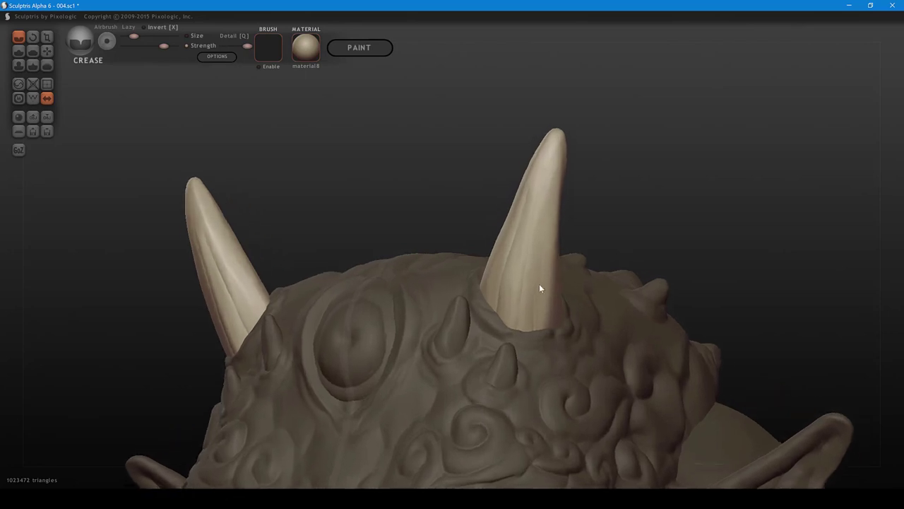
- Add more creases from the middle of the horn's front down to its base
{"action": "mouse_move", "coordinate": [546, 279]}
{"action": "right_mouse_down"}
{"action": "mouse_move", "coordinate": [572, 281]}
{"action": "mouse_move", "coordinate": [537, 272]}
{"action": "right_mouse_up"}
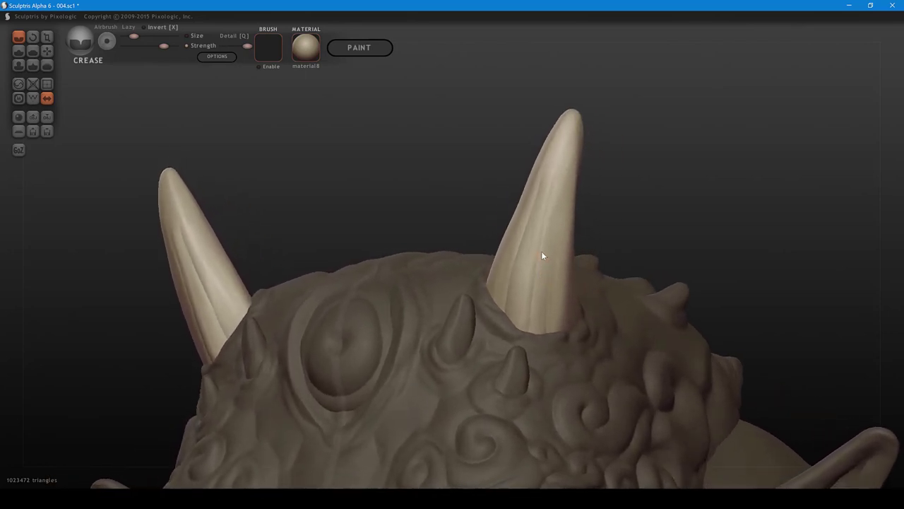
{"action": "left_click_drag", "start_coordinate": [543, 242], "coordinate": [530, 332]}
{"action": "left_click_drag", "start_coordinate": [538, 251], "coordinate": [527, 334]}
- Carve lengthwise grooves down the outer side of one tall horn and along the opposite horn
{"action": "mouse_move", "coordinate": [590, 295]}
{"action": "right_mouse_down"}
{"action": "mouse_move", "coordinate": [481, 300]}
{"action": "mouse_move", "coordinate": [397, 248]}
{"action": "right_mouse_up"}
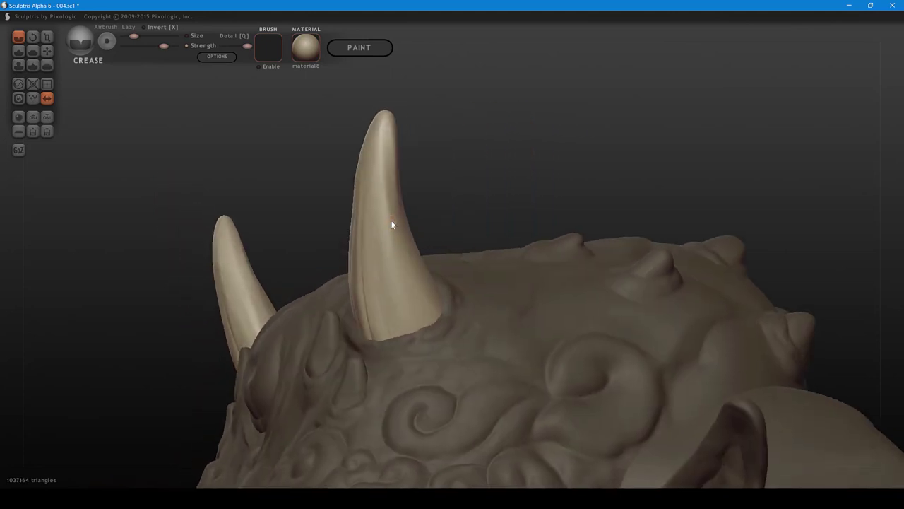
{"action": "left_click_drag", "start_coordinate": [392, 225], "coordinate": [416, 330]}
{"action": "left_click_drag", "start_coordinate": [391, 224], "coordinate": [415, 330]}
{"action": "mouse_move", "coordinate": [400, 248]}
{"action": "right_mouse_down"}
{"action": "mouse_move", "coordinate": [291, 261]}
{"action": "mouse_move", "coordinate": [232, 250]}
{"action": "right_mouse_up"}
{"action": "left_click_drag", "start_coordinate": [225, 217], "coordinate": [247, 280]}
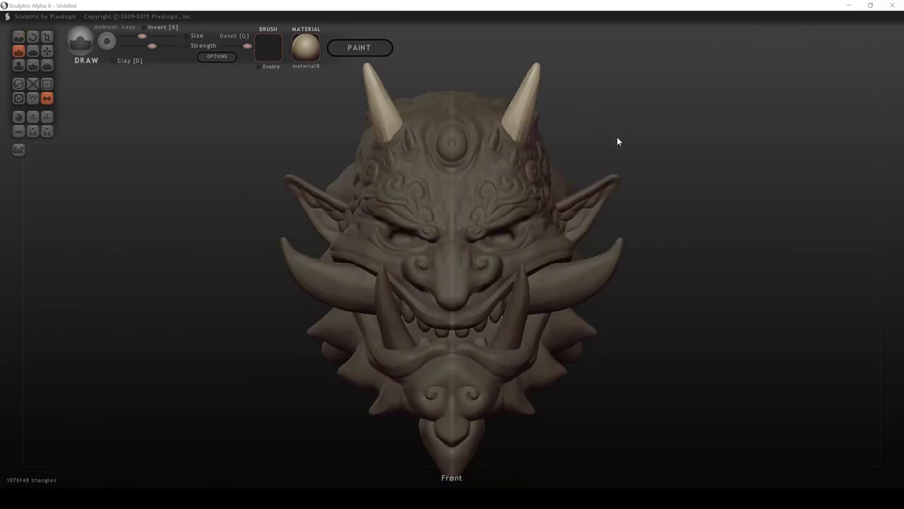
- Prepare the Crease brush for the back of the tall horns with a smaller size, higher strength and slightly lower detail
{"action": "right_click_drag", "start_coordinate": [690, 180], "coordinate": [389, 190]}
{"action": "scroll", "coordinate": [348, 212], "scroll_direction": "up", "scroll_amount": 5}
{"action": "middle_click_drag", "start_coordinate": [311, 216], "coordinate": [505, 478]}
{"action": "middle_click_drag", "start_coordinate": [351, 227], "coordinate": [352, 245]}
{"action": "right_click_drag", "start_coordinate": [351, 245], "coordinate": [337, 250]}
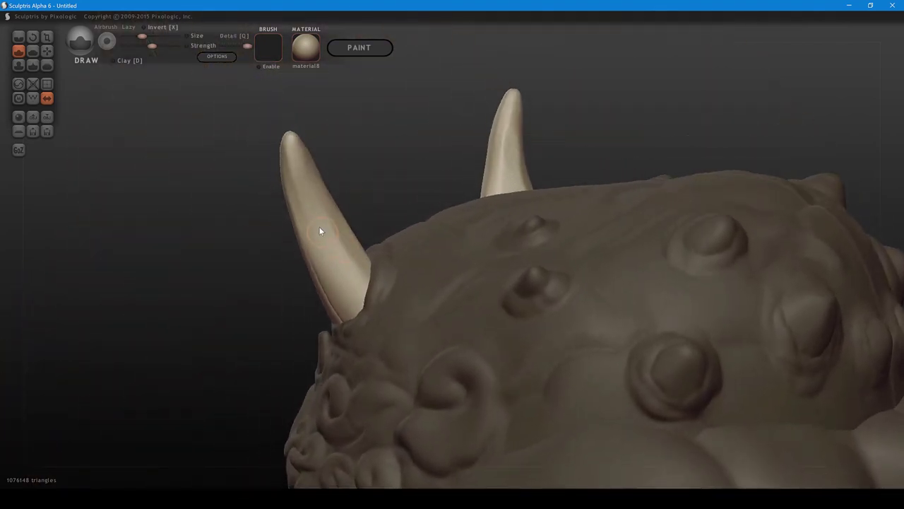
{"action": "key", "text": "space"}
{"action": "key", "text": "c"}
{"action": "key", "text": "space"}
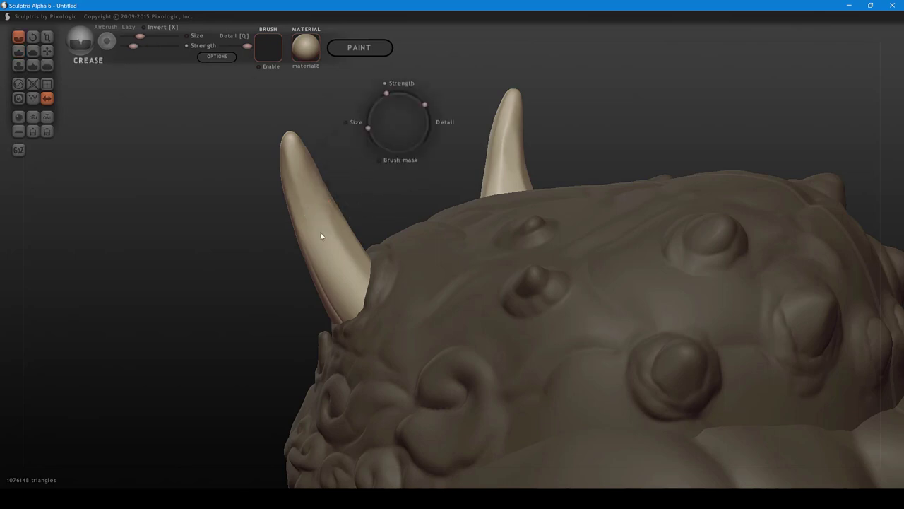
{"action": "key", "text": "space"}
{"action": "key", "text": "["}
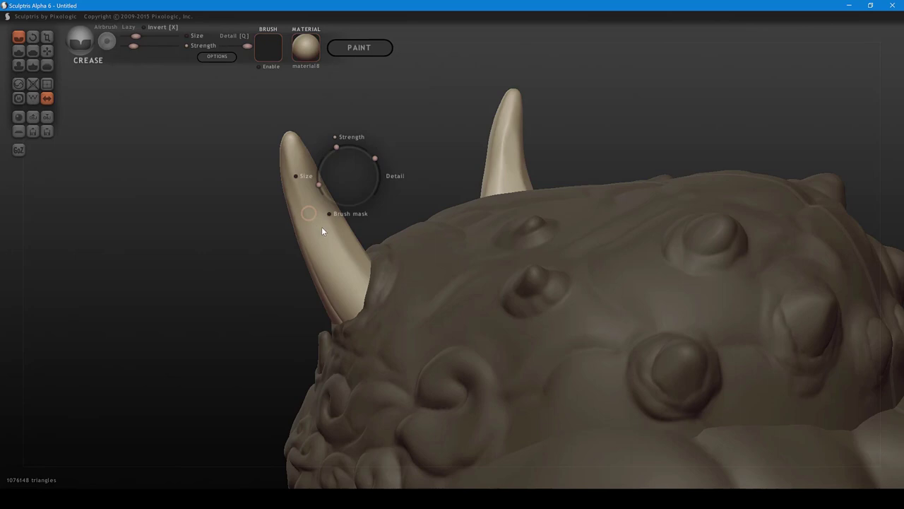
{"action": "key", "text": "shift+]"}
{"action": "key", "text": "space"}
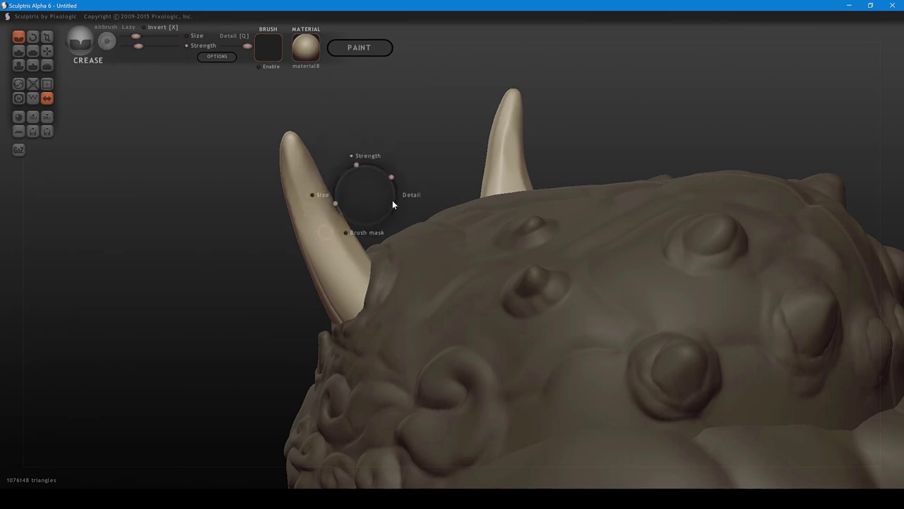
{"action": "left_click_drag", "start_coordinate": [395, 181], "coordinate": [395, 186]}
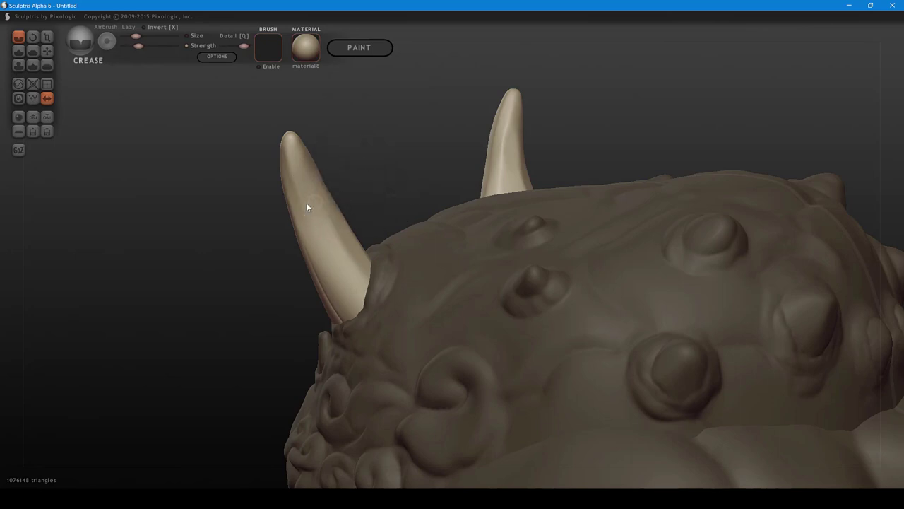
- Carve lengthwise grooves down the back of the tall forehead horns and raise the Crease strength further
{"action": "mouse_move", "coordinate": [298, 194]}
{"action": "left_mouse_down"}
{"action": "mouse_move", "coordinate": [353, 315]}
{"action": "mouse_move", "coordinate": [326, 264]}
{"action": "left_mouse_up"}
{"action": "middle_click_drag", "start_coordinate": [324, 261], "coordinate": [319, 242]}
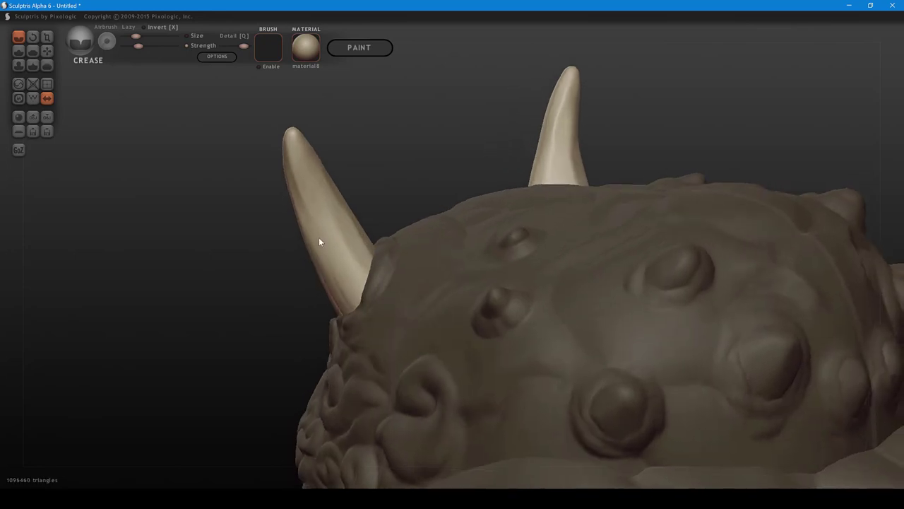
{"action": "left_click_drag", "start_coordinate": [315, 193], "coordinate": [362, 289]}
{"action": "key", "text": "space"}
{"action": "mouse_move", "coordinate": [426, 194]}
{"action": "left_mouse_down"}
{"action": "mouse_move", "coordinate": [453, 193]}
{"action": "mouse_move", "coordinate": [380, 192]}
{"action": "mouse_move", "coordinate": [333, 220]}
{"action": "mouse_move", "coordinate": [365, 286]}
{"action": "mouse_move", "coordinate": [365, 192]}
{"action": "mouse_move", "coordinate": [247, 214]}
{"action": "mouse_move", "coordinate": [440, 133]}
{"action": "mouse_move", "coordinate": [450, 200]}
{"action": "mouse_move", "coordinate": [445, 144]}
{"action": "left_mouse_up"}
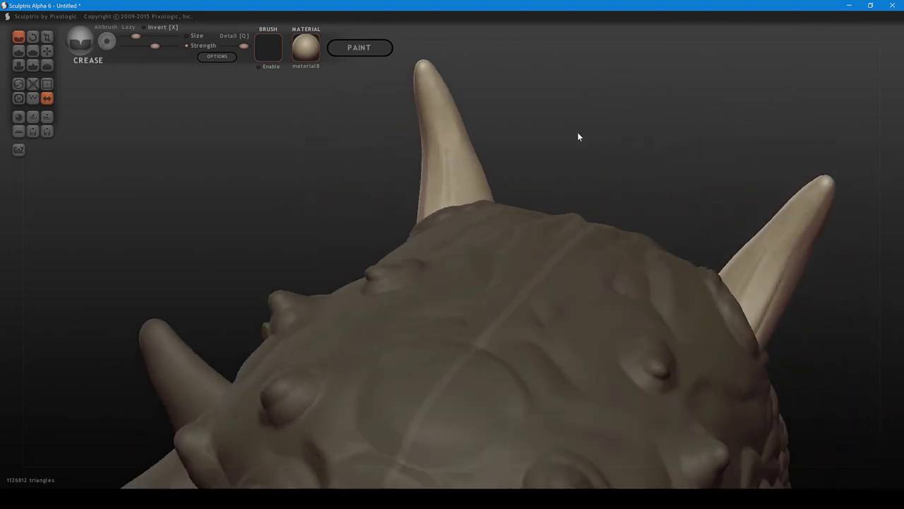
- Soften the ridges between the grooves on the front of the tall forehead horns with the Flatten brush
{"action": "mouse_move", "coordinate": [577, 132]}
{"action": "left_mouse_down"}
{"action": "mouse_move", "coordinate": [437, 159]}
{"action": "mouse_move", "coordinate": [313, 148]}
{"action": "left_mouse_up"}
{"action": "scroll", "coordinate": [498, 271], "scroll_direction": "down", "scroll_amount": 6}
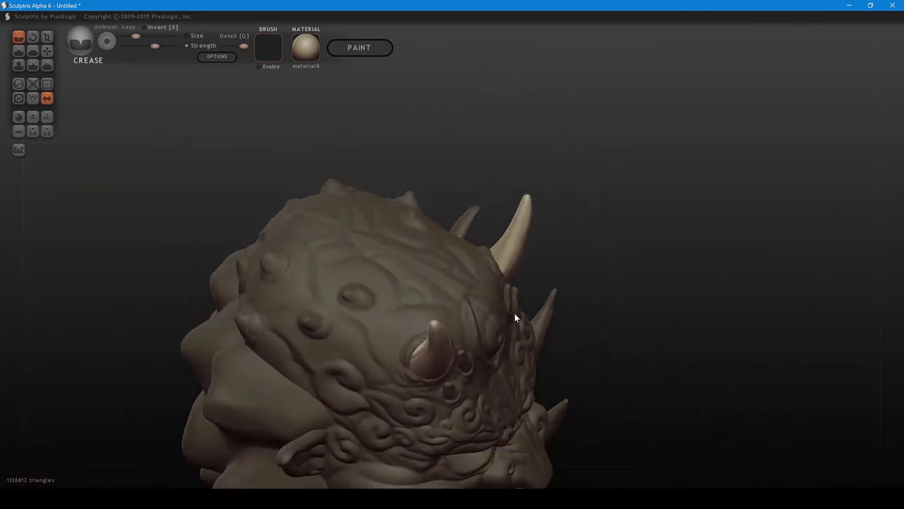
{"action": "left_click_drag", "start_coordinate": [538, 317], "coordinate": [360, 197]}
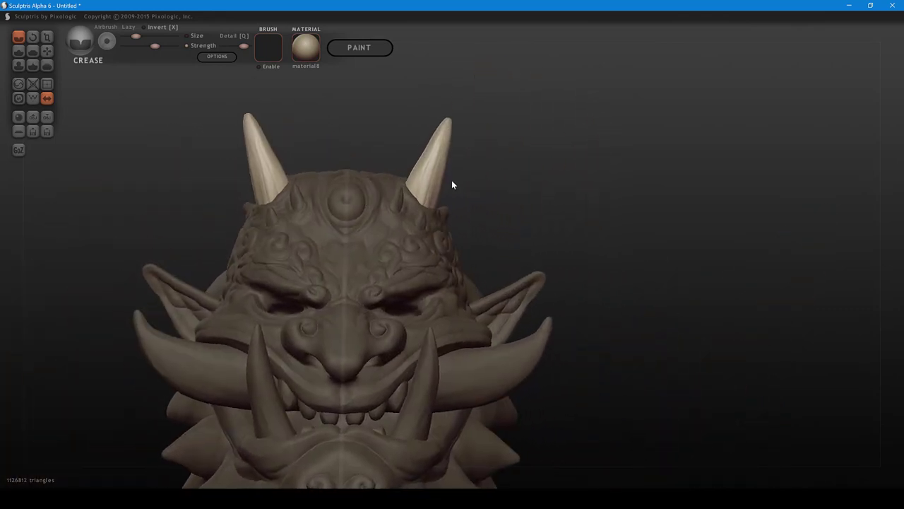
{"action": "scroll", "coordinate": [442, 217], "scroll_direction": "up", "scroll_amount": 4}
{"action": "left_click_drag", "start_coordinate": [443, 217], "coordinate": [406, 226], "text": "alt"}
{"action": "key", "text": "5"}
{"action": "scroll", "coordinate": [402, 182], "scroll_direction": "down", "scroll_amount": 1, "text": "shift"}
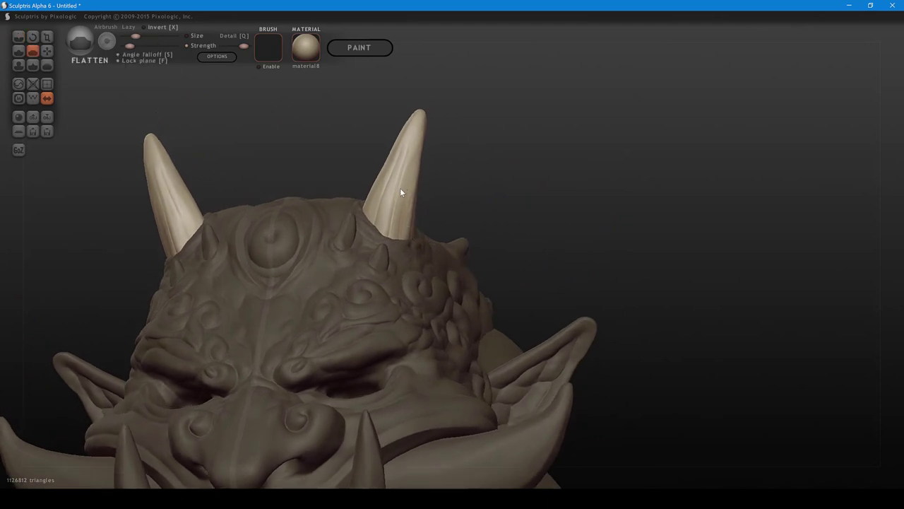
{"action": "mouse_move", "coordinate": [400, 188]}
{"action": "left_mouse_down"}
{"action": "mouse_move", "coordinate": [409, 150]}
{"action": "mouse_move", "coordinate": [398, 184]}
{"action": "left_mouse_up"}
{"action": "right_click_drag", "start_coordinate": [400, 185], "coordinate": [414, 172]}
{"action": "mouse_move", "coordinate": [408, 182]}
{"action": "left_mouse_down"}
{"action": "mouse_move", "coordinate": [409, 146]}
{"action": "mouse_move", "coordinate": [392, 178]}
{"action": "mouse_move", "coordinate": [417, 143]}
{"action": "left_mouse_up"}
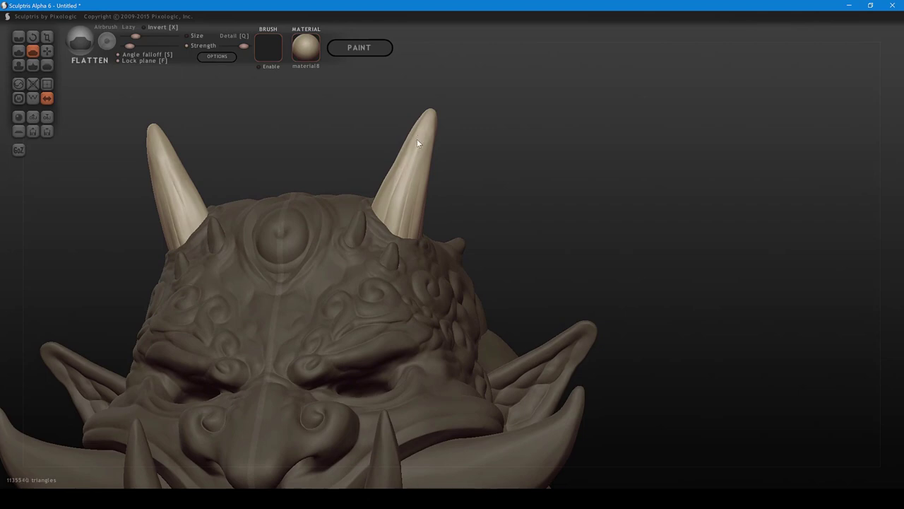
{"action": "mouse_move", "coordinate": [394, 205]}
{"action": "left_mouse_down"}
{"action": "mouse_move", "coordinate": [390, 217]}
{"action": "mouse_move", "coordinate": [410, 185]}
{"action": "left_mouse_up"}
{"action": "right_click_drag", "start_coordinate": [412, 194], "coordinate": [395, 228]}
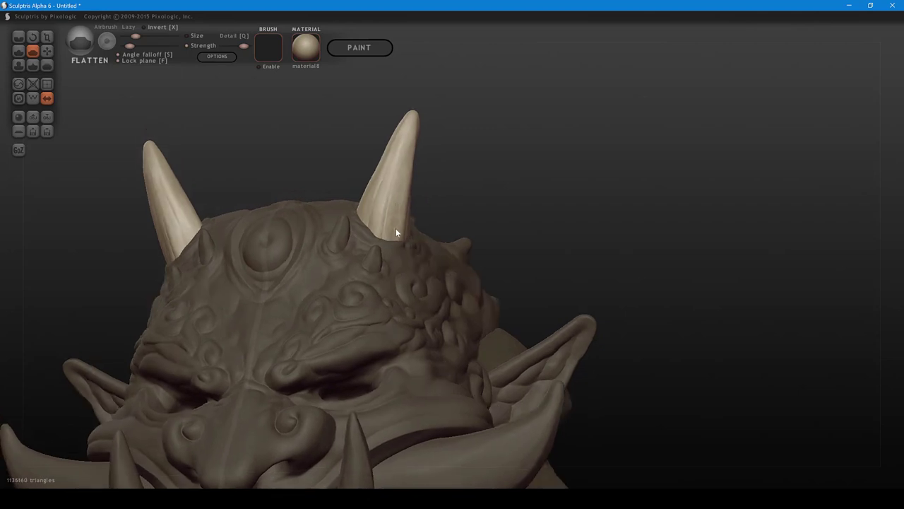
{"action": "left_click_drag", "start_coordinate": [402, 210], "coordinate": [410, 184]}
- Flatten the ridges along the side of the tall horn, from mid-length toward the tip
{"action": "right_click_drag", "start_coordinate": [410, 190], "coordinate": [286, 212]}
{"action": "mouse_move", "coordinate": [337, 199]}
{"action": "left_mouse_down"}
{"action": "mouse_move", "coordinate": [341, 141]}
{"action": "mouse_move", "coordinate": [344, 170]}
{"action": "left_mouse_up"}
{"action": "mouse_move", "coordinate": [344, 169]}
{"action": "right_mouse_down"}
{"action": "mouse_move", "coordinate": [405, 139]}
{"action": "mouse_move", "coordinate": [411, 200]}
{"action": "right_mouse_up"}
- Switch sculpting to the large side tusks and hide the upright lower tusks
{"action": "scroll", "coordinate": [416, 226], "scroll_direction": "down", "scroll_amount": 3}
{"action": "mouse_move", "coordinate": [417, 231]}
{"action": "right_mouse_down"}
{"action": "mouse_move", "coordinate": [466, 303]}
{"action": "mouse_move", "coordinate": [523, 268]}
{"action": "mouse_move", "coordinate": [600, 297]}
{"action": "right_mouse_up"}
{"action": "middle_click_drag", "start_coordinate": [600, 297], "coordinate": [588, 264]}
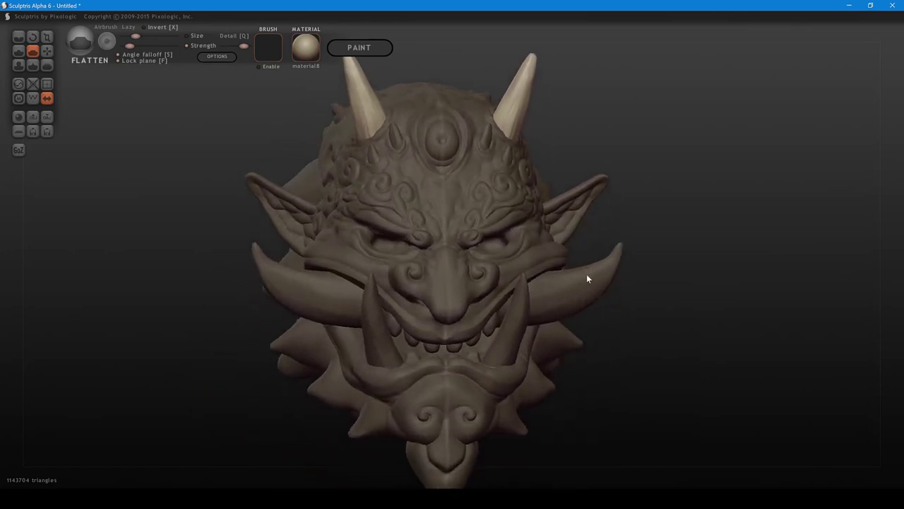
{"action": "scroll", "coordinate": [588, 278], "scroll_direction": "up", "scroll_amount": 4}
{"action": "left_click", "coordinate": [626, 329]}
{"action": "mouse_move", "coordinate": [625, 329]}
{"action": "right_mouse_down"}
{"action": "mouse_move", "coordinate": [525, 352]}
{"action": "mouse_move", "coordinate": [546, 352]}
{"action": "right_mouse_up"}
{"action": "key", "text": "h"}
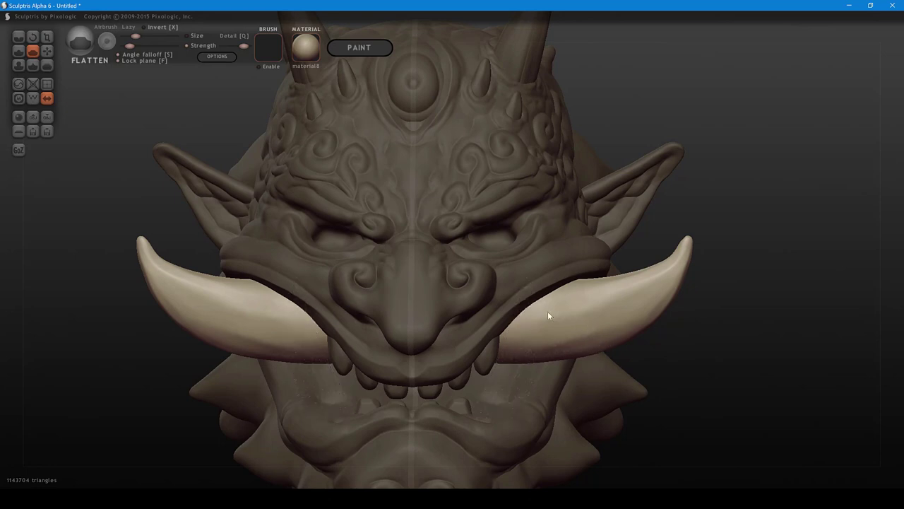
- Carve lengthwise grooves along the lower front of the side tusks, starting near the mouth, with the Crease brush
{"action": "key", "text": "c"}
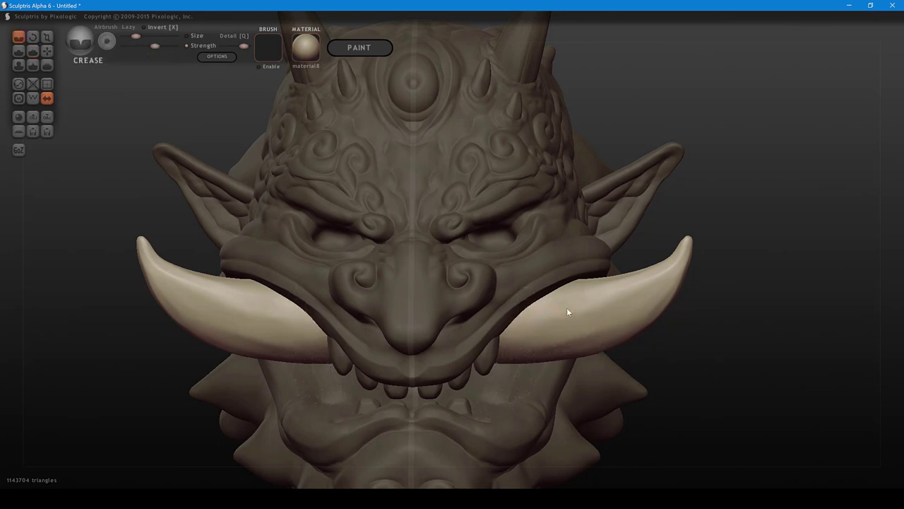
{"action": "left_click_drag", "start_coordinate": [567, 308], "coordinate": [536, 315]}
{"action": "mouse_move", "coordinate": [505, 348]}
{"action": "left_mouse_down"}
{"action": "mouse_move", "coordinate": [626, 322]}
{"action": "mouse_move", "coordinate": [502, 349]}
{"action": "mouse_move", "coordinate": [572, 319]}
{"action": "mouse_move", "coordinate": [515, 327]}
{"action": "mouse_move", "coordinate": [538, 338]}
{"action": "mouse_move", "coordinate": [504, 343]}
{"action": "mouse_move", "coordinate": [553, 335]}
{"action": "mouse_move", "coordinate": [506, 344]}
{"action": "mouse_move", "coordinate": [560, 360]}
{"action": "mouse_move", "coordinate": [501, 360]}
{"action": "mouse_move", "coordinate": [557, 332]}
{"action": "left_mouse_up"}
{"action": "middle_click_drag", "start_coordinate": [642, 295], "coordinate": [655, 319]}
- Sharpen the upper ridge of the side tusks out to the tips with a smaller Pinch brush
{"action": "key", "text": "8"}
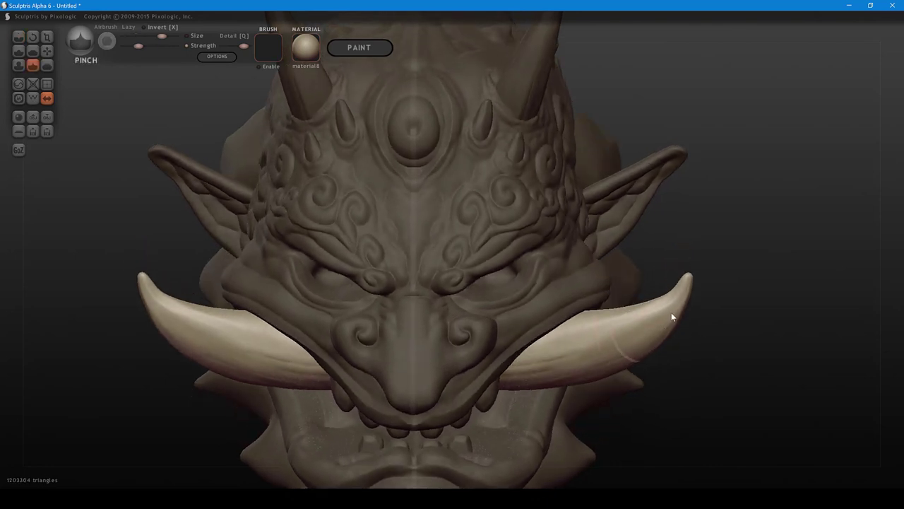
{"action": "key", "text": "bracketleft"}
{"action": "key", "text": "bracketleft"}
{"action": "key", "text": "bracketleft"}
{"action": "key", "text": "bracketleft"}
{"action": "key", "text": "bracketleft"}
{"action": "scroll", "coordinate": [674, 327], "scroll_direction": "up", "scroll_amount": 3}
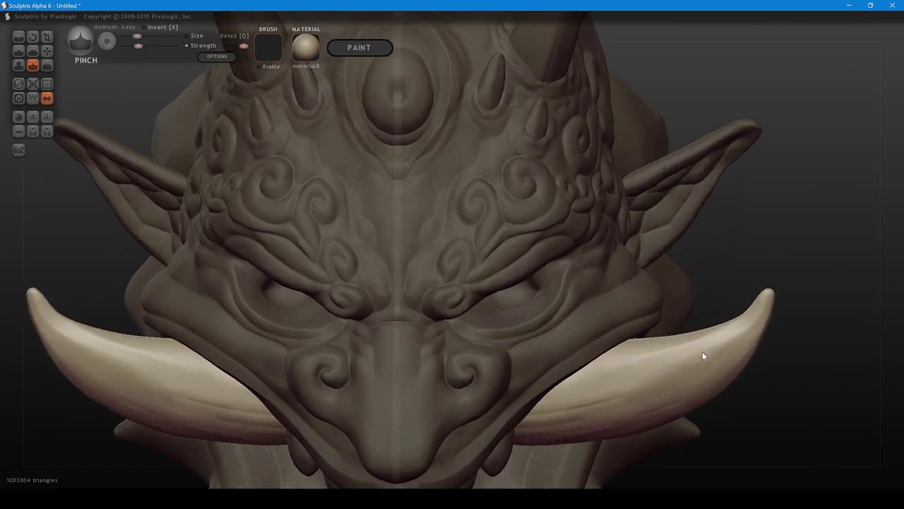
{"action": "middle_click_drag", "start_coordinate": [702, 351], "coordinate": [656, 361], "text": "alt"}
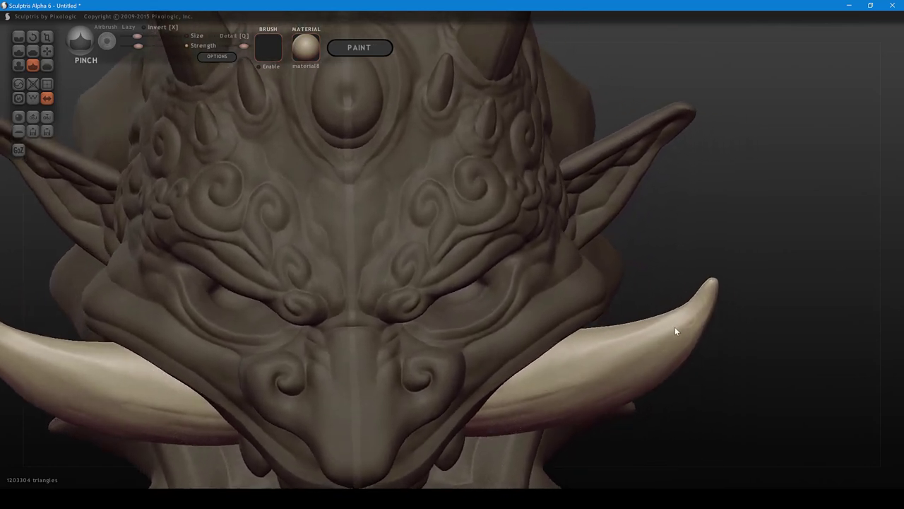
{"action": "mouse_move", "coordinate": [615, 359]}
{"action": "left_mouse_down"}
{"action": "mouse_move", "coordinate": [679, 326]}
{"action": "mouse_move", "coordinate": [712, 295]}
{"action": "left_mouse_up"}
{"action": "mouse_move", "coordinate": [621, 351]}
{"action": "left_mouse_down"}
{"action": "mouse_move", "coordinate": [679, 325]}
{"action": "mouse_move", "coordinate": [712, 286]}
{"action": "left_mouse_up"}
- Pinch additional ridges along the top and outer half of the side tusks
{"action": "middle_click_drag", "start_coordinate": [697, 305], "coordinate": [706, 362]}
{"action": "middle_click_drag", "start_coordinate": [668, 336], "coordinate": [666, 374]}
{"action": "left_click_drag", "start_coordinate": [619, 370], "coordinate": [684, 344]}
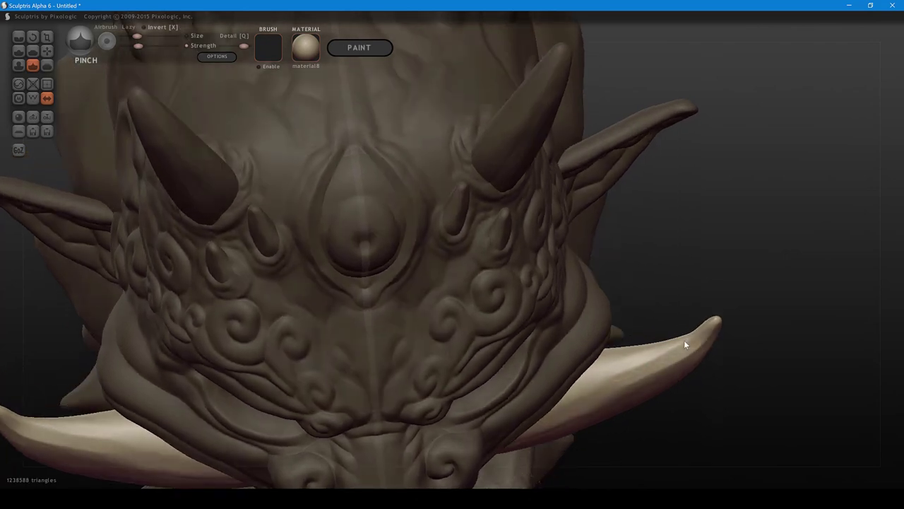
{"action": "mouse_move", "coordinate": [631, 366]}
{"action": "left_mouse_down"}
{"action": "mouse_move", "coordinate": [590, 380]}
{"action": "mouse_move", "coordinate": [717, 319]}
{"action": "left_mouse_up"}
{"action": "left_click_drag", "start_coordinate": [647, 352], "coordinate": [621, 364]}
{"action": "middle_click_drag", "start_coordinate": [660, 379], "coordinate": [674, 314]}
{"action": "right_click_drag", "start_coordinate": [648, 347], "coordinate": [640, 329]}
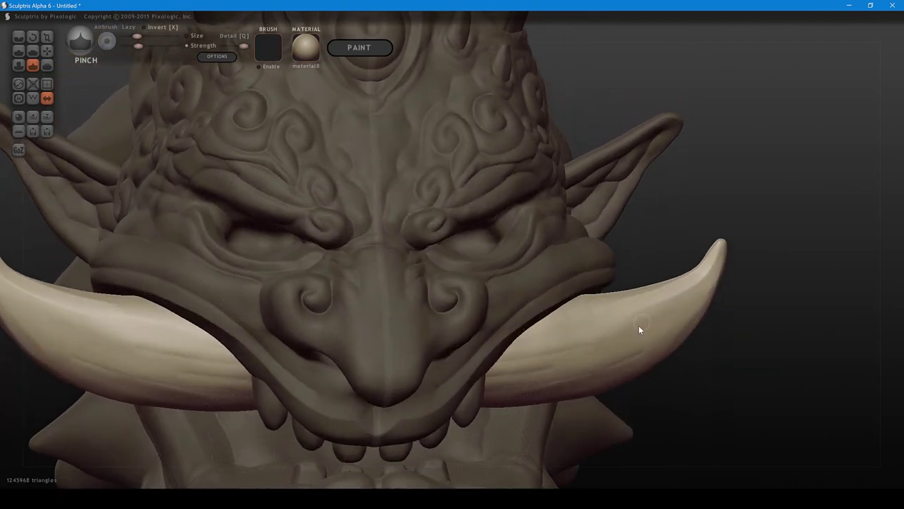
{"action": "mouse_move", "coordinate": [670, 313]}
{"action": "left_mouse_down"}
{"action": "mouse_move", "coordinate": [653, 307]}
{"action": "mouse_move", "coordinate": [598, 321]}
{"action": "mouse_move", "coordinate": [673, 298]}
{"action": "mouse_move", "coordinate": [668, 317]}
{"action": "left_mouse_up"}
- Unhide the lower tusks and carve creases along the underside and inner half of the side tusks
{"action": "right_click_drag", "start_coordinate": [667, 317], "coordinate": [587, 336]}
{"action": "scroll", "coordinate": [637, 346], "scroll_direction": "down", "scroll_amount": 3}
{"action": "key", "text": "c"}
{"action": "key", "text": "ctrl+h"}
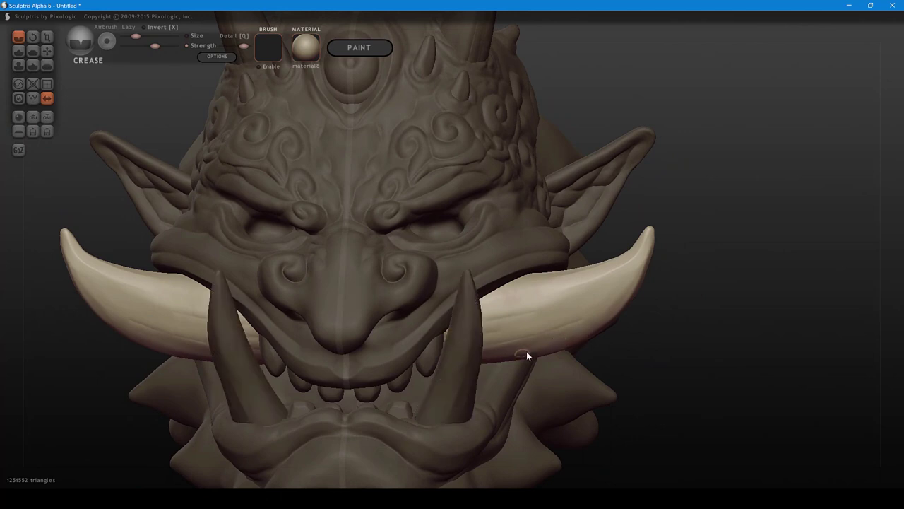
{"action": "left_click_drag", "start_coordinate": [530, 349], "coordinate": [490, 357]}
{"action": "mouse_move", "coordinate": [495, 298]}
{"action": "left_mouse_down"}
{"action": "mouse_move", "coordinate": [544, 289]}
{"action": "mouse_move", "coordinate": [511, 296]}
{"action": "mouse_move", "coordinate": [533, 306]}
{"action": "left_mouse_up"}
{"action": "mouse_move", "coordinate": [534, 309]}
{"action": "right_mouse_down"}
{"action": "mouse_move", "coordinate": [549, 340]}
{"action": "mouse_move", "coordinate": [564, 332]}
{"action": "right_mouse_up"}
{"action": "mouse_move", "coordinate": [548, 328]}
{"action": "left_mouse_down"}
{"action": "mouse_move", "coordinate": [500, 333]}
{"action": "mouse_move", "coordinate": [597, 308]}
{"action": "mouse_move", "coordinate": [545, 315]}
{"action": "mouse_move", "coordinate": [608, 311]}
{"action": "mouse_move", "coordinate": [531, 358]}
{"action": "mouse_move", "coordinate": [608, 337]}
{"action": "left_mouse_up"}
{"action": "middle_click_drag", "start_coordinate": [609, 337], "coordinate": [590, 312]}
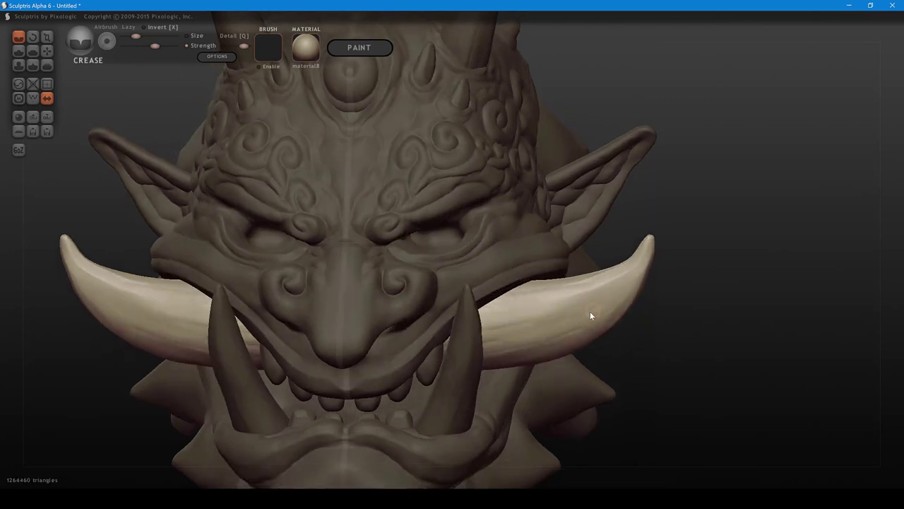
- Add more lengthwise creases across the middle and outer front of the side tusks
{"action": "left_click_drag", "start_coordinate": [590, 312], "coordinate": [608, 300]}
{"action": "mouse_move", "coordinate": [523, 311]}
{"action": "left_mouse_down"}
{"action": "mouse_move", "coordinate": [598, 296]}
{"action": "mouse_move", "coordinate": [566, 306]}
{"action": "left_mouse_up"}
{"action": "mouse_move", "coordinate": [615, 284]}
{"action": "left_mouse_down"}
{"action": "mouse_move", "coordinate": [563, 296]}
{"action": "mouse_move", "coordinate": [612, 297]}
{"action": "mouse_move", "coordinate": [571, 347]}
{"action": "mouse_move", "coordinate": [531, 359]}
{"action": "mouse_move", "coordinate": [565, 337]}
{"action": "left_mouse_up"}
{"action": "mouse_move", "coordinate": [504, 298]}
{"action": "left_mouse_down"}
{"action": "mouse_move", "coordinate": [551, 296]}
{"action": "mouse_move", "coordinate": [509, 307]}
{"action": "left_mouse_up"}
{"action": "scroll", "coordinate": [533, 301], "scroll_direction": "down", "scroll_amount": 3}
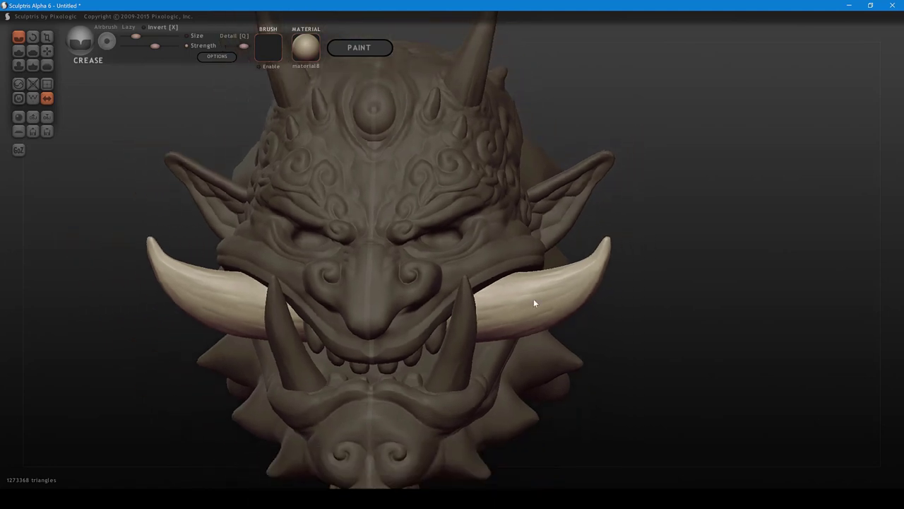
- Hide the lower tusks and carve finer grooves along the side tusks from the mouth outward with a smaller Crease brush
{"action": "right_click_drag", "start_coordinate": [541, 307], "coordinate": [544, 325]}
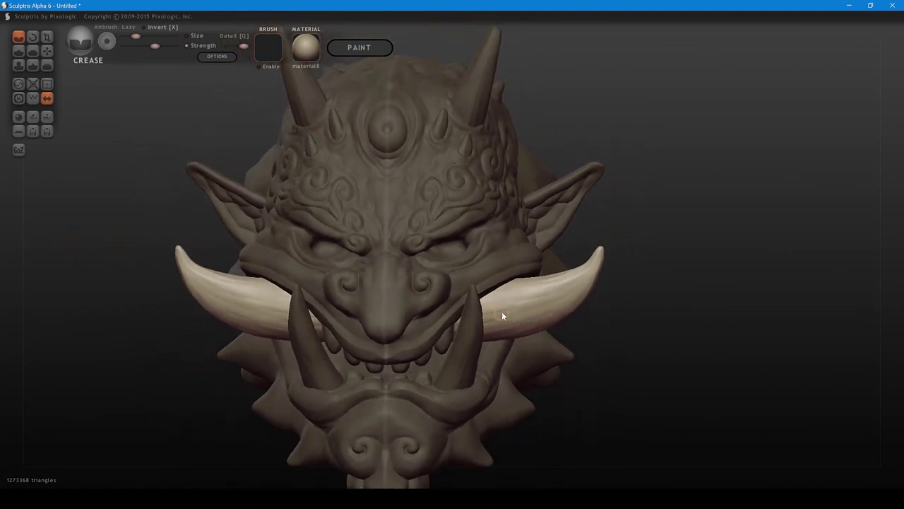
{"action": "key", "text": "space"}
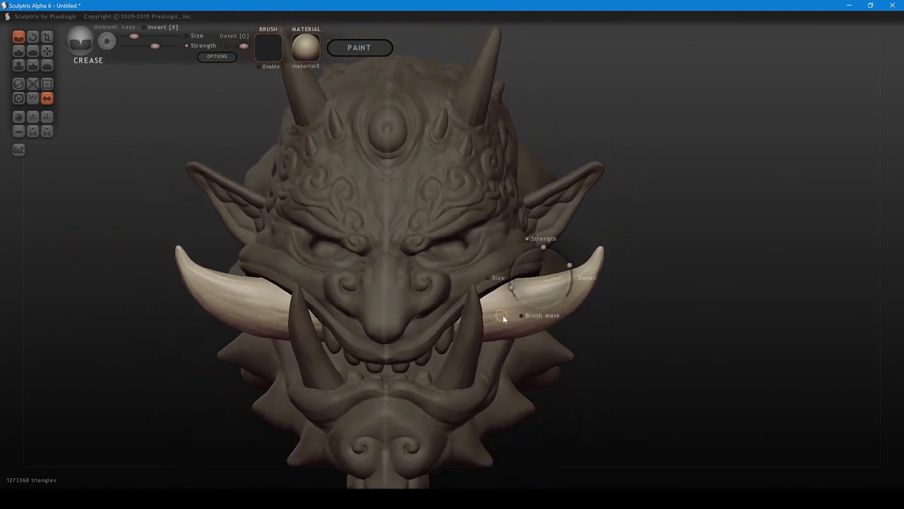
{"action": "mouse_move", "coordinate": [499, 316]}
{"action": "left_mouse_down"}
{"action": "mouse_move", "coordinate": [451, 322]}
{"action": "mouse_move", "coordinate": [506, 310]}
{"action": "mouse_move", "coordinate": [464, 320]}
{"action": "left_mouse_up"}
{"action": "key", "text": "h"}
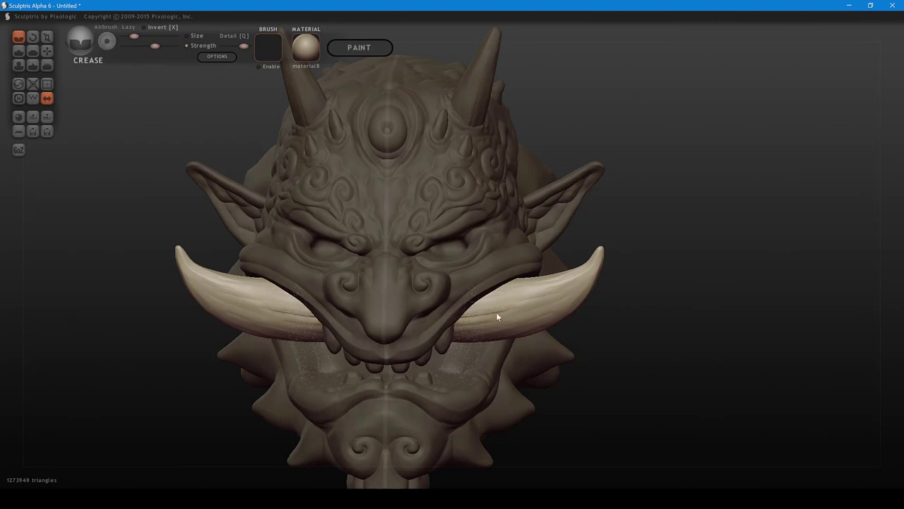
{"action": "left_click_drag", "start_coordinate": [520, 311], "coordinate": [469, 319]}
{"action": "left_click_drag", "start_coordinate": [542, 300], "coordinate": [508, 302]}
{"action": "mouse_move", "coordinate": [568, 288]}
{"action": "left_mouse_down"}
{"action": "mouse_move", "coordinate": [539, 297]}
{"action": "mouse_move", "coordinate": [587, 277]}
{"action": "mouse_move", "coordinate": [524, 319]}
{"action": "mouse_move", "coordinate": [581, 292]}
{"action": "mouse_move", "coordinate": [524, 328]}
{"action": "left_mouse_up"}
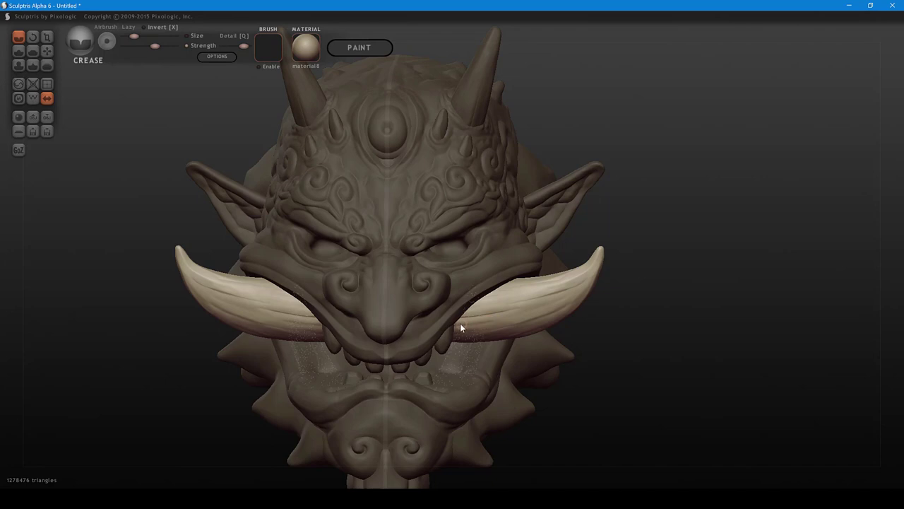
{"action": "left_click_drag", "start_coordinate": [479, 322], "coordinate": [515, 319]}
{"action": "left_click_drag", "start_coordinate": [460, 327], "coordinate": [526, 322]}
{"action": "mouse_move", "coordinate": [475, 299]}
{"action": "left_mouse_down"}
{"action": "mouse_move", "coordinate": [503, 296]}
{"action": "mouse_move", "coordinate": [476, 298]}
{"action": "left_mouse_up"}
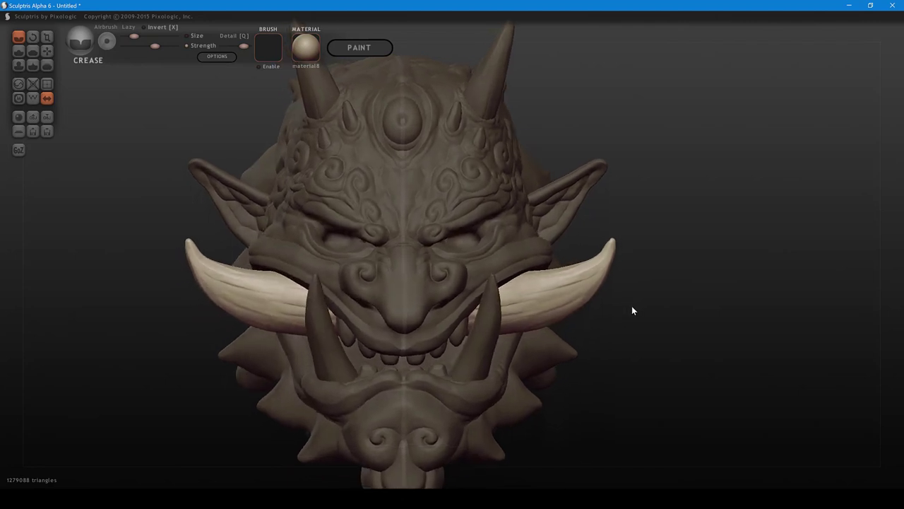
- Soften the middle of the side tusks' front grooves with the Flatten brush
{"action": "scroll", "coordinate": [632, 311], "scroll_direction": "down", "scroll_amount": 5}
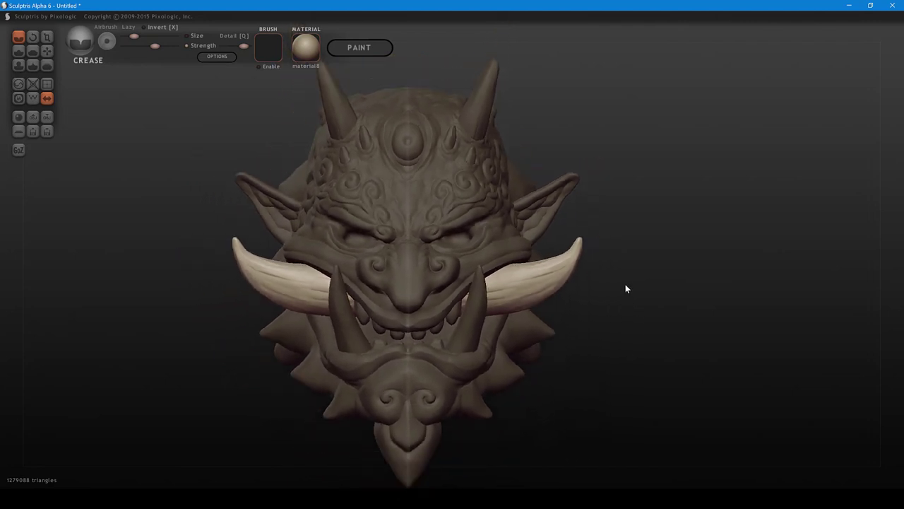
{"action": "scroll", "coordinate": [602, 323], "scroll_direction": "up", "scroll_amount": 3}
{"action": "key", "text": "5"}
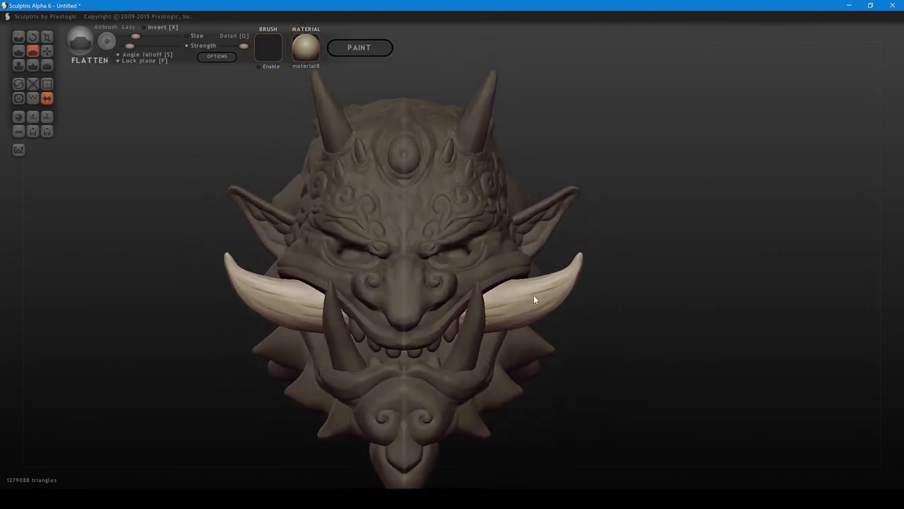
{"action": "key", "text": "space"}
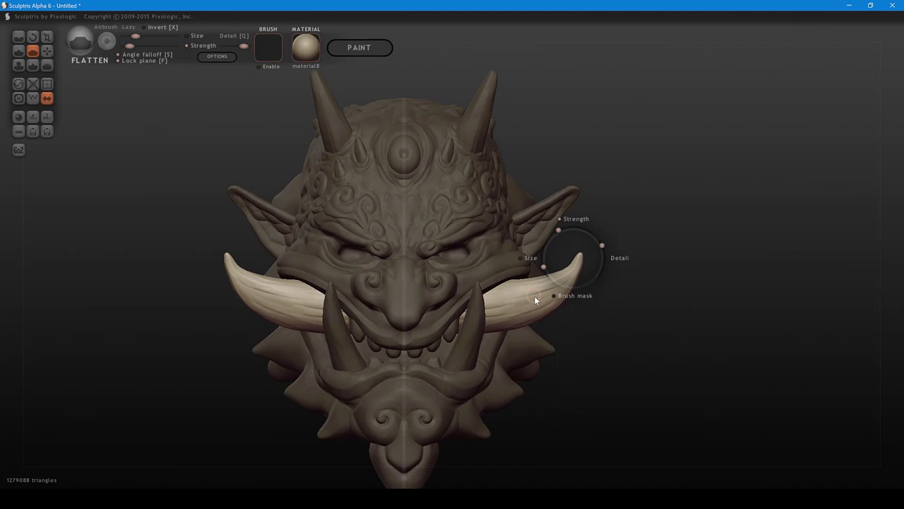
{"action": "mouse_move", "coordinate": [542, 299]}
{"action": "left_mouse_down"}
{"action": "mouse_move", "coordinate": [557, 297]}
{"action": "mouse_move", "coordinate": [526, 313]}
{"action": "mouse_move", "coordinate": [554, 305]}
{"action": "left_mouse_up"}
- Carve lengthwise grooves along the back of the side tusks toward the cheek with the Crease brush
{"action": "mouse_move", "coordinate": [555, 305]}
{"action": "right_mouse_down"}
{"action": "mouse_move", "coordinate": [475, 272]}
{"action": "mouse_move", "coordinate": [307, 239]}
{"action": "mouse_move", "coordinate": [299, 261]}
{"action": "mouse_move", "coordinate": [321, 339]}
{"action": "right_mouse_up"}
{"action": "key", "text": "1"}
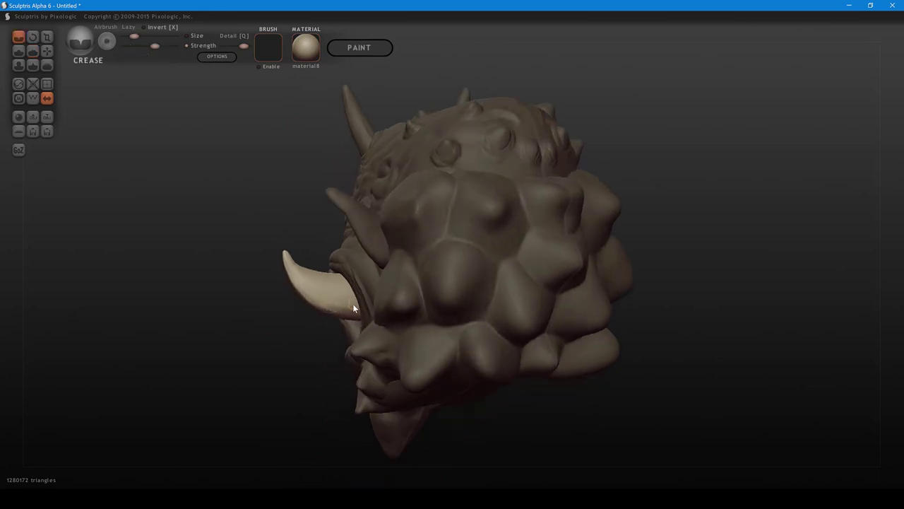
{"action": "mouse_move", "coordinate": [352, 304]}
{"action": "right_mouse_down"}
{"action": "mouse_move", "coordinate": [345, 308]}
{"action": "mouse_move", "coordinate": [342, 296]}
{"action": "right_mouse_up"}
{"action": "mouse_move", "coordinate": [343, 296]}
{"action": "left_mouse_down"}
{"action": "mouse_move", "coordinate": [361, 300]}
{"action": "mouse_move", "coordinate": [334, 293]}
{"action": "mouse_move", "coordinate": [362, 301]}
{"action": "left_mouse_up"}
{"action": "right_click_drag", "start_coordinate": [350, 302], "coordinate": [342, 286]}
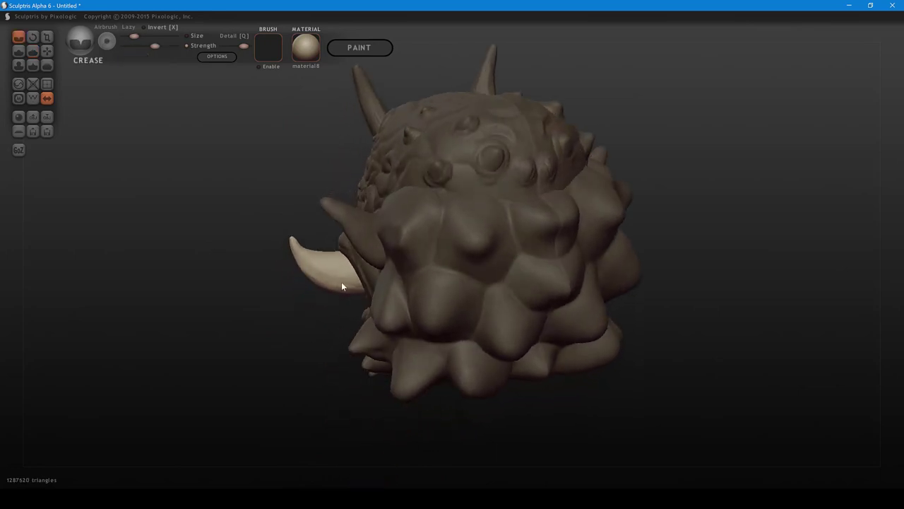
{"action": "mouse_move", "coordinate": [336, 263]}
{"action": "left_mouse_down"}
{"action": "mouse_move", "coordinate": [349, 266]}
{"action": "mouse_move", "coordinate": [329, 261]}
{"action": "mouse_move", "coordinate": [351, 268]}
{"action": "left_mouse_up"}
{"action": "mouse_move", "coordinate": [355, 272]}
{"action": "right_mouse_down"}
{"action": "mouse_move", "coordinate": [360, 292]}
{"action": "mouse_move", "coordinate": [340, 280]}
{"action": "right_mouse_up"}
{"action": "left_click_drag", "start_coordinate": [318, 274], "coordinate": [361, 276]}
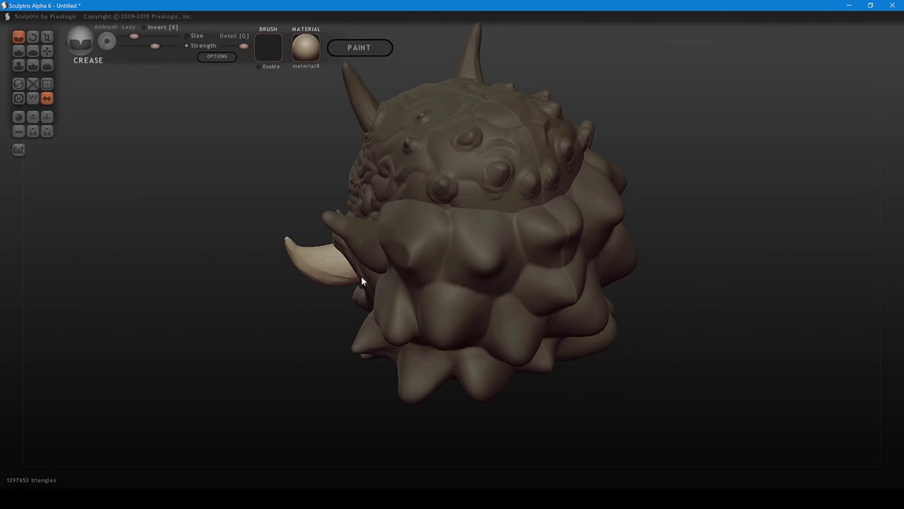
{"action": "right_click_drag", "start_coordinate": [361, 276], "coordinate": [326, 252]}
{"action": "mouse_move", "coordinate": [349, 286]}
{"action": "left_mouse_down"}
{"action": "mouse_move", "coordinate": [363, 289]}
{"action": "mouse_move", "coordinate": [318, 273]}
{"action": "mouse_move", "coordinate": [366, 288]}
{"action": "mouse_move", "coordinate": [359, 274]}
{"action": "left_mouse_up"}
{"action": "mouse_move", "coordinate": [344, 264]}
{"action": "right_mouse_down"}
{"action": "mouse_move", "coordinate": [350, 284]}
{"action": "mouse_move", "coordinate": [405, 226]}
{"action": "mouse_move", "coordinate": [592, 202]}
{"action": "mouse_move", "coordinate": [539, 256]}
{"action": "mouse_move", "coordinate": [594, 234]}
{"action": "mouse_move", "coordinate": [617, 240]}
{"action": "mouse_move", "coordinate": [539, 252]}
{"action": "right_mouse_up"}
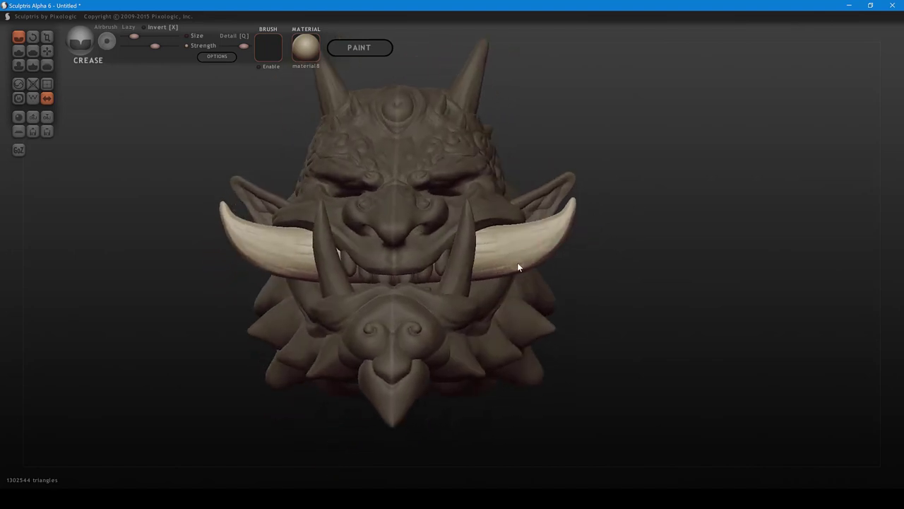
- Select the lower tusks and carve lengthwise grooves down their front toward the base with the Crease brush
{"action": "mouse_move", "coordinate": [516, 277]}
{"action": "right_mouse_down"}
{"action": "mouse_move", "coordinate": [468, 236]}
{"action": "mouse_move", "coordinate": [440, 232]}
{"action": "mouse_move", "coordinate": [499, 286]}
{"action": "mouse_move", "coordinate": [525, 337]}
{"action": "mouse_move", "coordinate": [446, 306]}
{"action": "right_mouse_up"}
{"action": "left_click", "coordinate": [470, 332]}
{"action": "scroll", "coordinate": [434, 350], "scroll_direction": "up", "scroll_amount": 3}
{"action": "right_click_drag", "start_coordinate": [433, 360], "coordinate": [434, 293]}
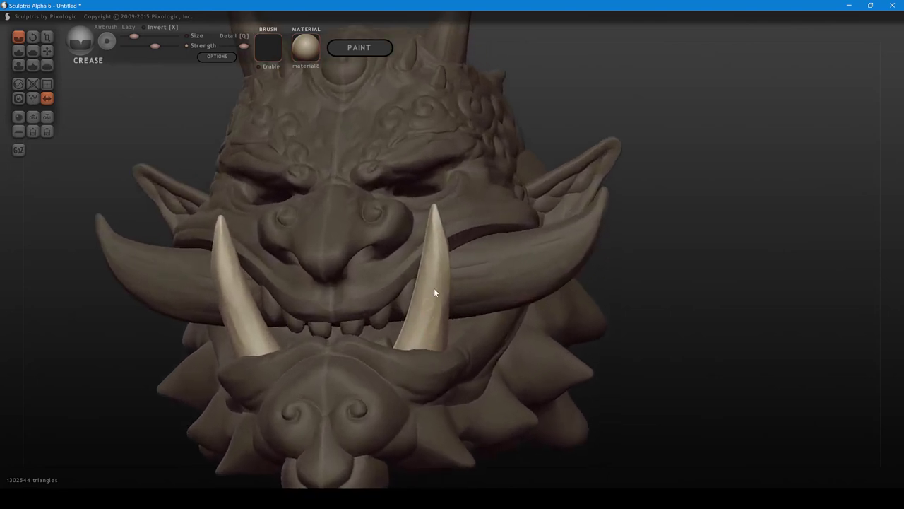
{"action": "mouse_move", "coordinate": [423, 329]}
{"action": "left_mouse_down"}
{"action": "mouse_move", "coordinate": [433, 271]}
{"action": "mouse_move", "coordinate": [414, 350]}
{"action": "mouse_move", "coordinate": [422, 326]}
{"action": "left_mouse_up"}
{"action": "mouse_move", "coordinate": [427, 315]}
{"action": "right_mouse_down"}
{"action": "mouse_move", "coordinate": [440, 340]}
{"action": "mouse_move", "coordinate": [474, 329]}
{"action": "right_mouse_up"}
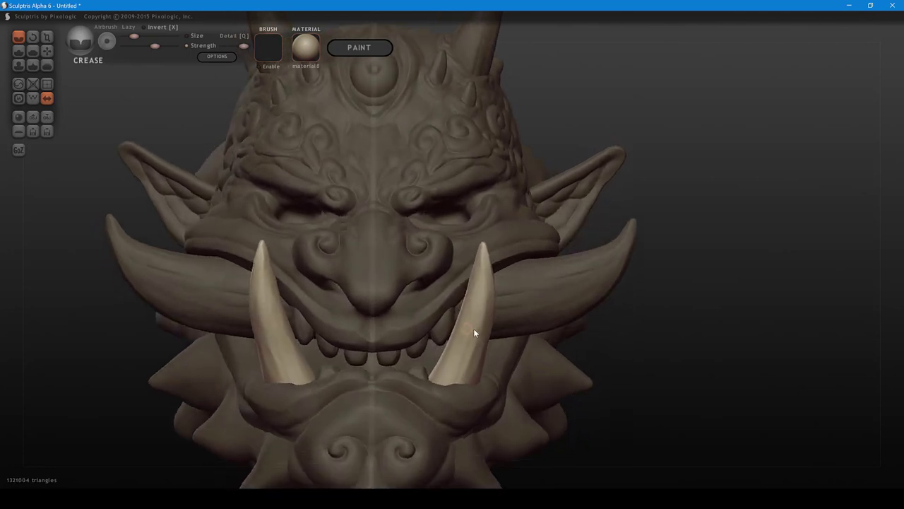
{"action": "mouse_move", "coordinate": [469, 323]}
{"action": "left_mouse_down"}
{"action": "mouse_move", "coordinate": [438, 378]}
{"action": "mouse_move", "coordinate": [475, 297]}
{"action": "mouse_move", "coordinate": [449, 368]}
{"action": "left_mouse_up"}
- Carve several lengthwise grooves along the outer side of the lower tusks down to the gum
{"action": "right_click_drag", "start_coordinate": [472, 355], "coordinate": [380, 342]}
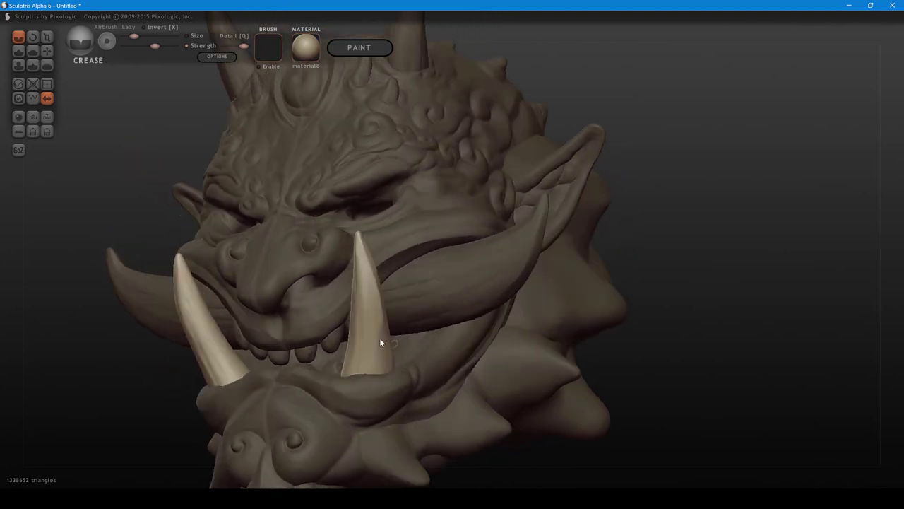
{"action": "mouse_move", "coordinate": [371, 329]}
{"action": "left_mouse_down"}
{"action": "mouse_move", "coordinate": [371, 367]}
{"action": "mouse_move", "coordinate": [369, 328]}
{"action": "mouse_move", "coordinate": [384, 337]}
{"action": "left_mouse_up"}
{"action": "mouse_move", "coordinate": [384, 338]}
{"action": "right_mouse_down"}
{"action": "mouse_move", "coordinate": [383, 305]}
{"action": "mouse_move", "coordinate": [385, 330]}
{"action": "right_mouse_up"}
{"action": "mouse_move", "coordinate": [368, 285]}
{"action": "left_mouse_down"}
{"action": "mouse_move", "coordinate": [370, 336]}
{"action": "mouse_move", "coordinate": [367, 285]}
{"action": "mouse_move", "coordinate": [376, 298]}
{"action": "left_mouse_up"}
{"action": "mouse_move", "coordinate": [375, 298]}
{"action": "right_mouse_down"}
{"action": "mouse_move", "coordinate": [346, 311]}
{"action": "mouse_move", "coordinate": [353, 314]}
{"action": "right_mouse_up"}
{"action": "mouse_move", "coordinate": [355, 317]}
{"action": "left_mouse_down"}
{"action": "mouse_move", "coordinate": [363, 355]}
{"action": "mouse_move", "coordinate": [351, 299]}
{"action": "mouse_move", "coordinate": [362, 358]}
{"action": "left_mouse_up"}
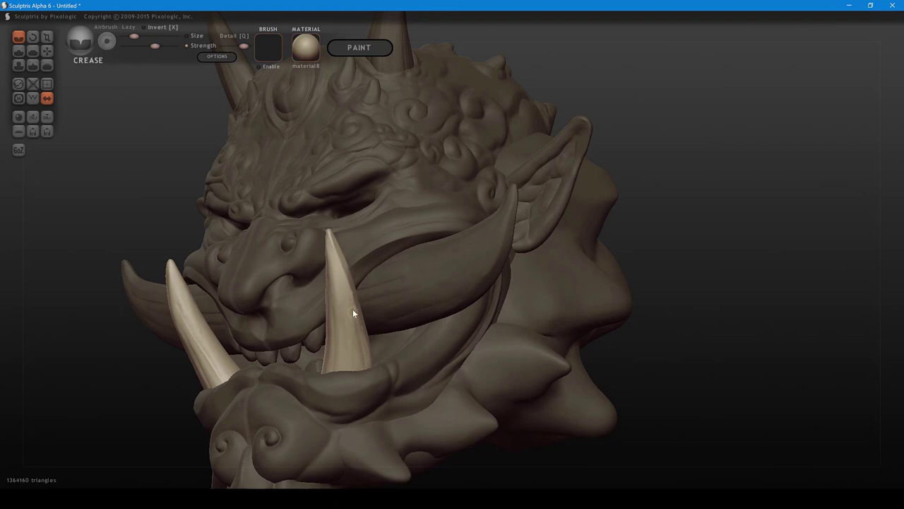
{"action": "left_click_drag", "start_coordinate": [353, 313], "coordinate": [363, 362]}
{"action": "mouse_move", "coordinate": [363, 362]}
{"action": "right_mouse_down"}
{"action": "mouse_move", "coordinate": [398, 341]}
{"action": "mouse_move", "coordinate": [401, 319]}
{"action": "right_mouse_up"}
{"action": "left_click_drag", "start_coordinate": [386, 302], "coordinate": [387, 332]}
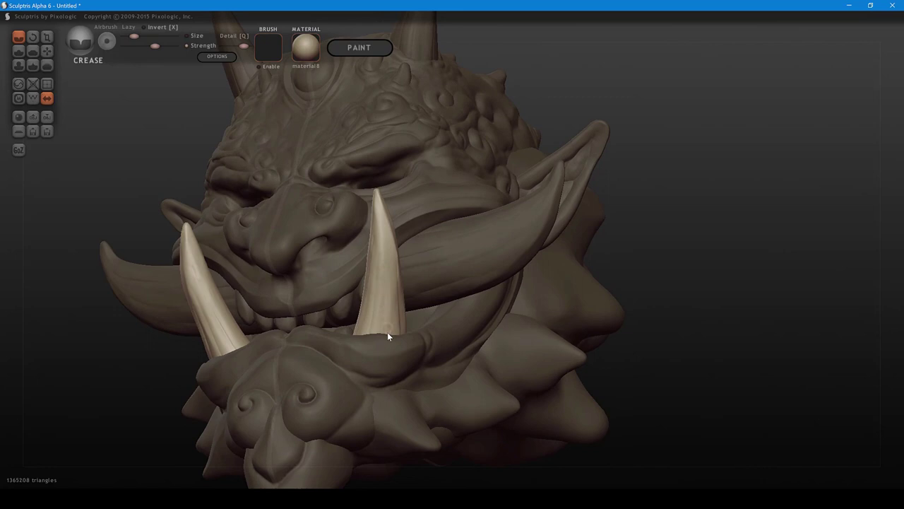
{"action": "left_click_drag", "start_coordinate": [384, 269], "coordinate": [384, 334]}
{"action": "left_click_drag", "start_coordinate": [386, 267], "coordinate": [383, 330]}
- Crease more lengthwise grooves into the front and inner face of the lower tusks from near the tip to the base
{"action": "mouse_move", "coordinate": [384, 329]}
{"action": "right_mouse_down"}
{"action": "mouse_move", "coordinate": [429, 349]}
{"action": "mouse_move", "coordinate": [472, 352]}
{"action": "mouse_move", "coordinate": [503, 342]}
{"action": "mouse_move", "coordinate": [491, 337]}
{"action": "right_mouse_up"}
{"action": "mouse_move", "coordinate": [471, 338]}
{"action": "left_mouse_down"}
{"action": "mouse_move", "coordinate": [463, 363]}
{"action": "mouse_move", "coordinate": [437, 355]}
{"action": "mouse_move", "coordinate": [434, 364]}
{"action": "mouse_move", "coordinate": [469, 315]}
{"action": "left_mouse_up"}
{"action": "middle_click_drag", "start_coordinate": [470, 314], "coordinate": [452, 330]}
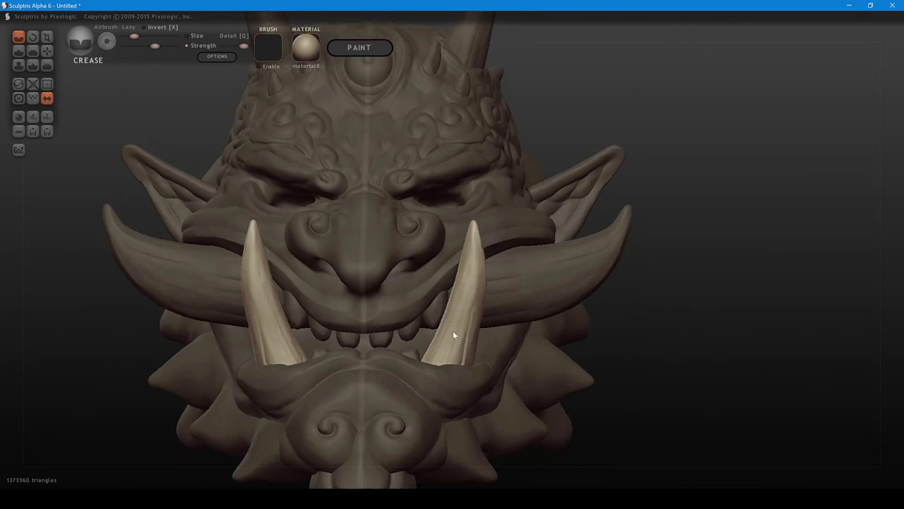
{"action": "left_click_drag", "start_coordinate": [453, 331], "coordinate": [441, 362]}
{"action": "left_click_drag", "start_coordinate": [450, 330], "coordinate": [437, 365]}
{"action": "middle_click_drag", "start_coordinate": [437, 365], "coordinate": [443, 325]}
{"action": "middle_click_drag", "start_coordinate": [454, 285], "coordinate": [480, 264]}
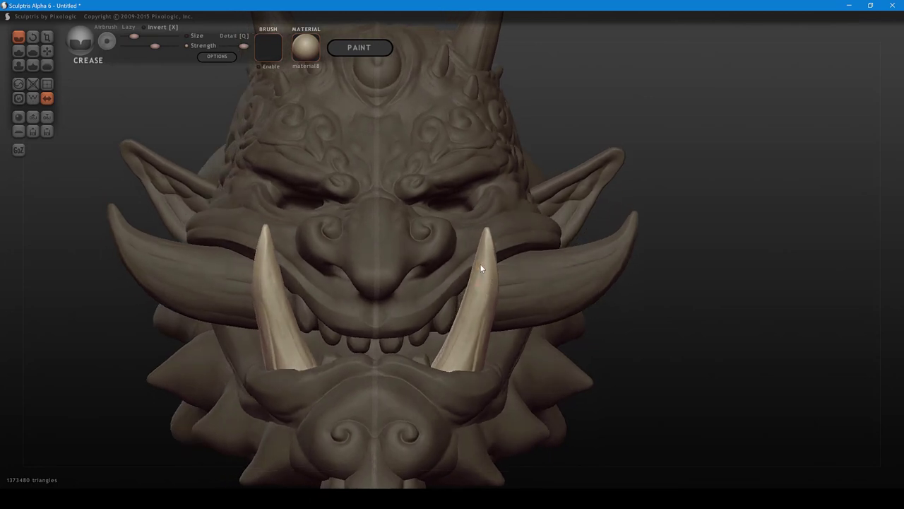
{"action": "mouse_move", "coordinate": [481, 264]}
{"action": "left_mouse_down"}
{"action": "mouse_move", "coordinate": [470, 308]}
{"action": "mouse_move", "coordinate": [487, 277]}
{"action": "mouse_move", "coordinate": [474, 346]}
{"action": "left_mouse_up"}
- Soften the grooves on the front and outer side of the lower tusks with the Flatten brush
{"action": "key", "text": "5"}
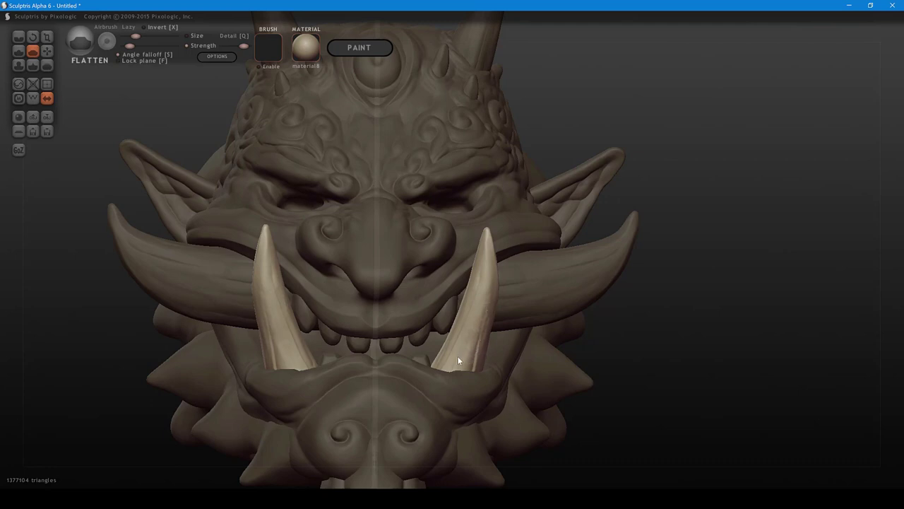
{"action": "mouse_move", "coordinate": [457, 357]}
{"action": "left_mouse_down"}
{"action": "mouse_move", "coordinate": [482, 256]}
{"action": "mouse_move", "coordinate": [488, 274]}
{"action": "left_mouse_up"}
{"action": "right_click_drag", "start_coordinate": [495, 296], "coordinate": [401, 293]}
{"action": "left_click_drag", "start_coordinate": [378, 288], "coordinate": [385, 306]}
{"action": "right_click_drag", "start_coordinate": [386, 309], "coordinate": [323, 323]}
{"action": "left_click_drag", "start_coordinate": [323, 327], "coordinate": [338, 364]}
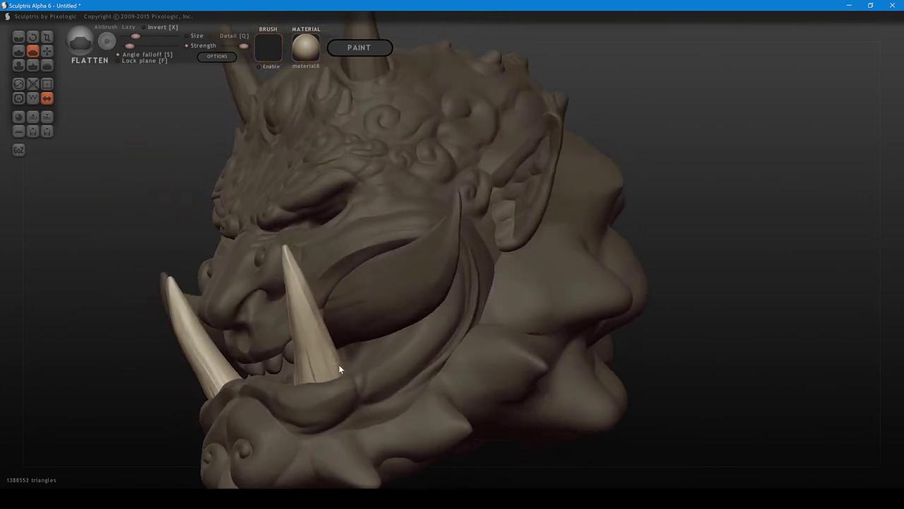
- Save the sculpt as 005.sc1
{"action": "scroll", "coordinate": [338, 360], "scroll_direction": "down", "scroll_amount": 5}
{"action": "right_click_drag", "start_coordinate": [324, 298], "coordinate": [518, 315]}
{"action": "mouse_move", "coordinate": [626, 305]}
{"action": "right_mouse_down"}
{"action": "mouse_move", "coordinate": [619, 318]}
{"action": "mouse_move", "coordinate": [502, 316]}
{"action": "mouse_move", "coordinate": [579, 305]}
{"action": "mouse_move", "coordinate": [610, 320]}
{"action": "mouse_move", "coordinate": [650, 316]}
{"action": "mouse_move", "coordinate": [632, 298]}
{"action": "mouse_move", "coordinate": [603, 296]}
{"action": "mouse_move", "coordinate": [592, 316]}
{"action": "right_mouse_up"}
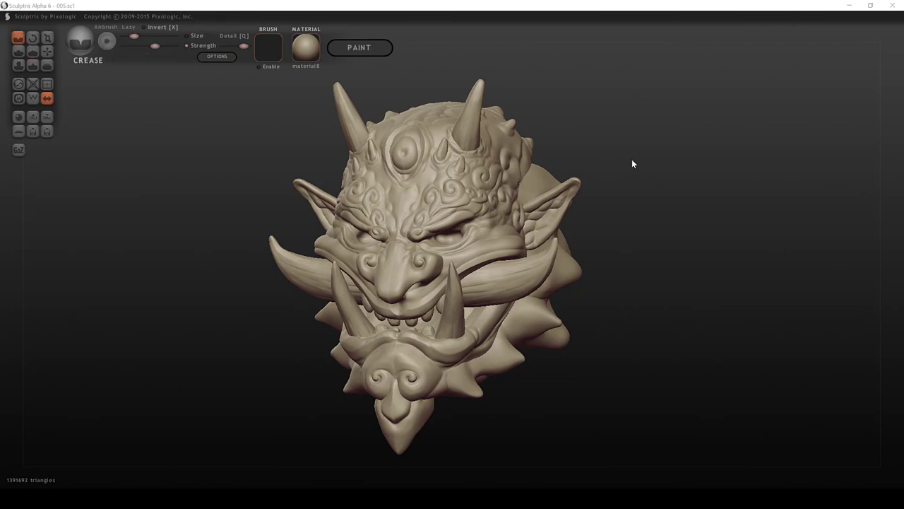
{"action": "left_click", "coordinate": [633, 160]}
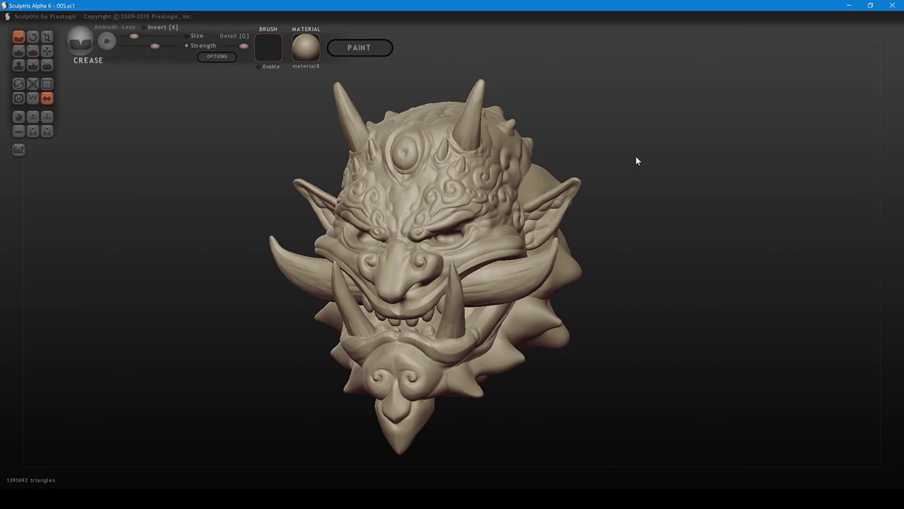
- Select the head mesh and reduce the Grab brush's strength
{"action": "left_click", "coordinate": [626, 155], "text": "ctrl"}
{"action": "mouse_move", "coordinate": [614, 135]}
{"action": "left_mouse_down"}
{"action": "mouse_move", "coordinate": [617, 106]}
{"action": "mouse_move", "coordinate": [618, 128]}
{"action": "mouse_move", "coordinate": [608, 132]}
{"action": "mouse_move", "coordinate": [599, 109]}
{"action": "mouse_move", "coordinate": [626, 115]}
{"action": "left_mouse_up"}
{"action": "left_click", "coordinate": [464, 149], "text": "ctrl"}
{"action": "scroll", "coordinate": [631, 120], "scroll_direction": "up", "scroll_amount": 4}
{"action": "left_click_drag", "start_coordinate": [654, 72], "coordinate": [627, 140], "text": "alt"}
{"action": "key", "text": "g"}
{"action": "mouse_move", "coordinate": [412, 215]}
{"action": "right_mouse_down"}
{"action": "mouse_move", "coordinate": [396, 232]}
{"action": "mouse_move", "coordinate": [359, 233]}
{"action": "right_mouse_up"}
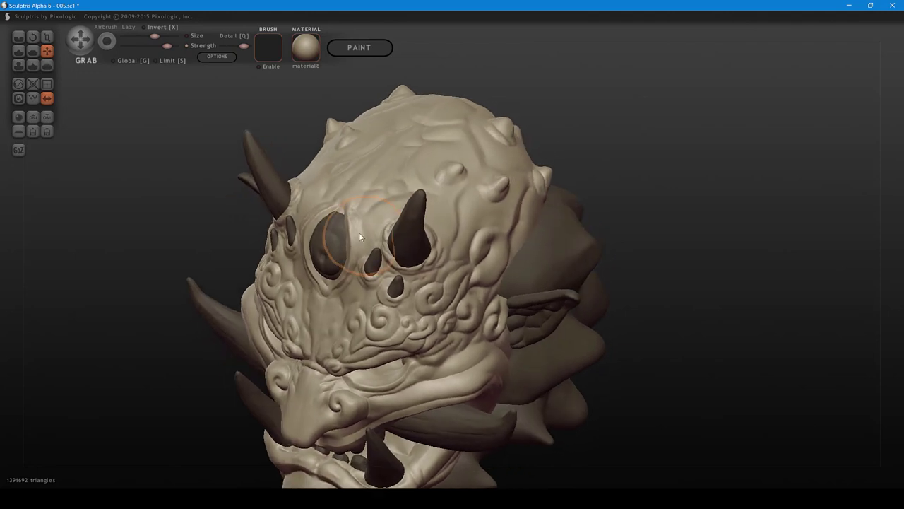
{"action": "key", "text": "space"}
{"action": "left_click", "coordinate": [385, 149]}
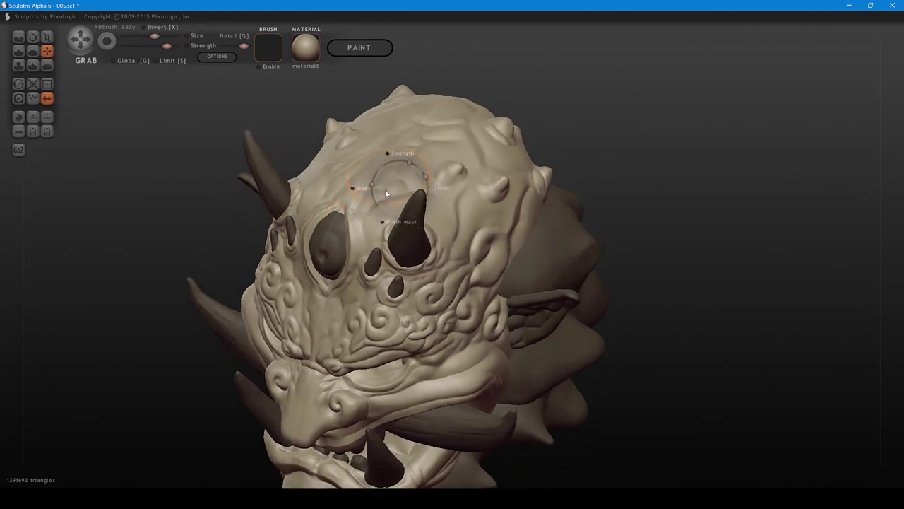
{"action": "right_click_drag", "start_coordinate": [385, 190], "coordinate": [361, 277]}
{"action": "key", "text": "space"}
{"action": "left_click_drag", "start_coordinate": [377, 318], "coordinate": [356, 318]}
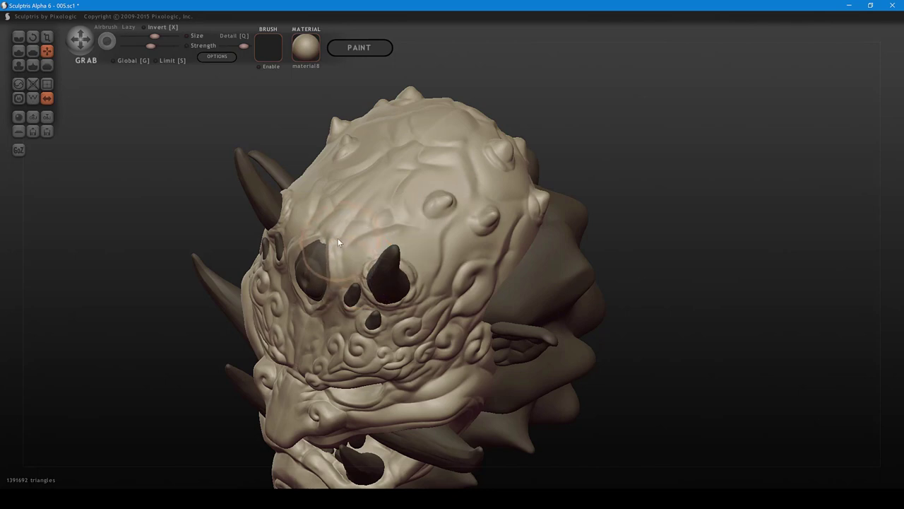
- Hide the third eye and rework the middle of its socket with a stronger Draw brush in Clay mode
{"action": "mouse_move", "coordinate": [337, 237]}
{"action": "right_mouse_down"}
{"action": "mouse_move", "coordinate": [403, 208]}
{"action": "mouse_move", "coordinate": [412, 221]}
{"action": "mouse_move", "coordinate": [402, 260]}
{"action": "mouse_move", "coordinate": [411, 241]}
{"action": "right_mouse_up"}
{"action": "key", "text": "h"}
{"action": "scroll", "coordinate": [411, 221], "scroll_direction": "up", "scroll_amount": 4}
{"action": "scroll", "coordinate": [403, 260], "scroll_direction": "down", "scroll_amount": 3, "text": "shift"}
{"action": "key", "text": "d"}
{"action": "key", "text": "d"}
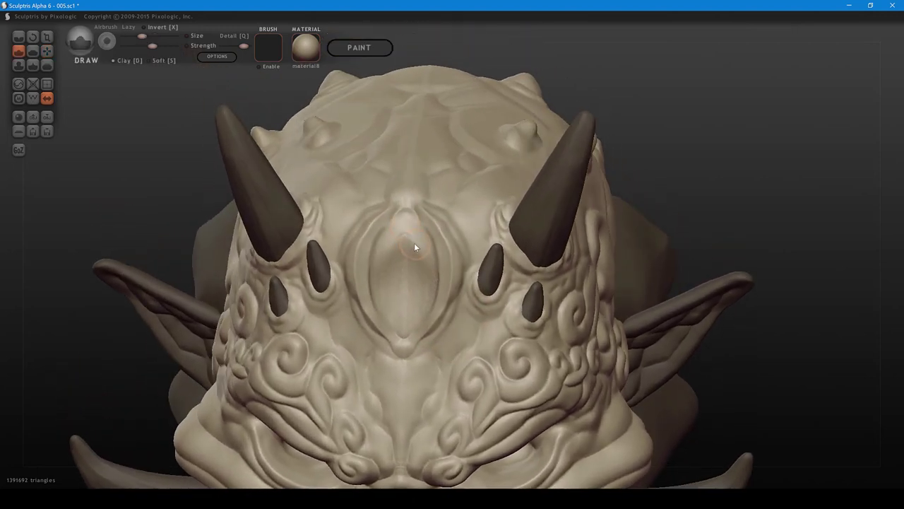
{"action": "key", "text": "space"}
{"action": "mouse_move", "coordinate": [412, 273]}
{"action": "left_mouse_down"}
{"action": "mouse_move", "coordinate": [431, 272]}
{"action": "mouse_move", "coordinate": [417, 261]}
{"action": "mouse_move", "coordinate": [414, 313]}
{"action": "mouse_move", "coordinate": [403, 315]}
{"action": "left_mouse_up"}
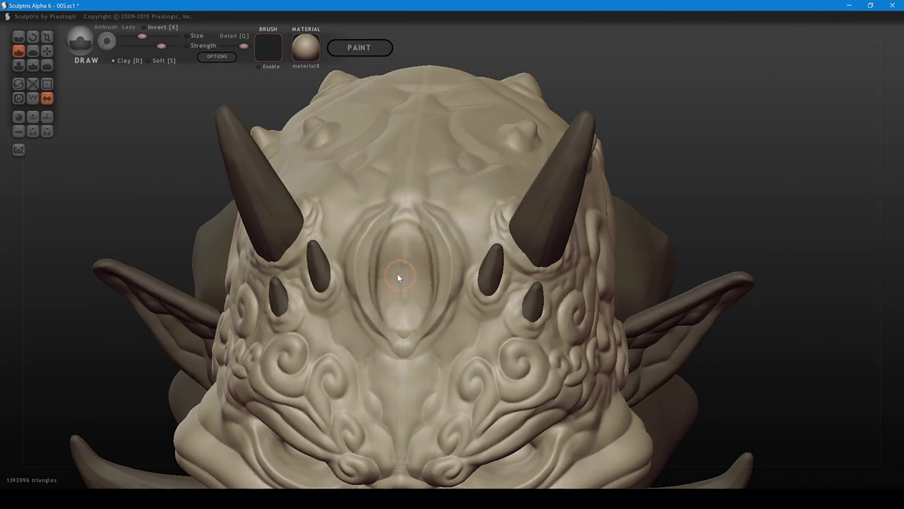
- Deepen and smooth the inside edges of the third eye's socket with a smaller Draw brush, and unhide the eye
{"action": "scroll", "coordinate": [392, 272], "scroll_direction": "down", "scroll_amount": 2, "text": "shift"}
{"action": "mouse_move", "coordinate": [385, 250]}
{"action": "left_mouse_down"}
{"action": "mouse_move", "coordinate": [378, 268]}
{"action": "mouse_move", "coordinate": [393, 320]}
{"action": "mouse_move", "coordinate": [406, 327]}
{"action": "mouse_move", "coordinate": [391, 250]}
{"action": "mouse_move", "coordinate": [410, 237]}
{"action": "left_mouse_up"}
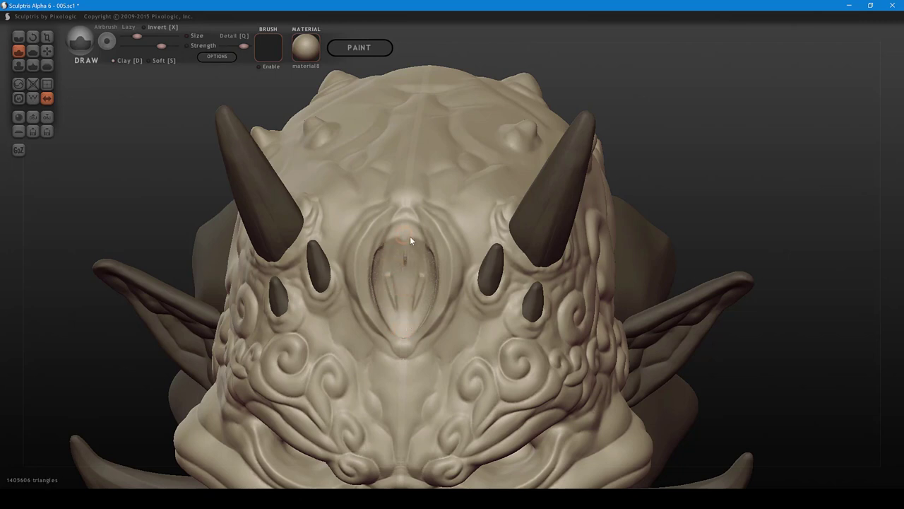
{"action": "mouse_move", "coordinate": [419, 272]}
{"action": "left_mouse_down", "text": "shift"}
{"action": "mouse_move", "coordinate": [412, 296]}
{"action": "mouse_move", "coordinate": [404, 249]}
{"action": "mouse_move", "coordinate": [412, 232]}
{"action": "mouse_move", "coordinate": [404, 243]}
{"action": "left_mouse_up", "text": "shift"}
{"action": "mouse_move", "coordinate": [423, 246]}
{"action": "left_mouse_down"}
{"action": "mouse_move", "coordinate": [414, 238]}
{"action": "mouse_move", "coordinate": [417, 261]}
{"action": "mouse_move", "coordinate": [431, 272]}
{"action": "mouse_move", "coordinate": [419, 236]}
{"action": "mouse_move", "coordinate": [399, 322]}
{"action": "mouse_move", "coordinate": [424, 247]}
{"action": "mouse_move", "coordinate": [405, 231]}
{"action": "mouse_move", "coordinate": [424, 242]}
{"action": "mouse_move", "coordinate": [424, 301]}
{"action": "mouse_move", "coordinate": [404, 244]}
{"action": "mouse_move", "coordinate": [409, 263]}
{"action": "mouse_move", "coordinate": [422, 254]}
{"action": "mouse_move", "coordinate": [423, 292]}
{"action": "left_mouse_up"}
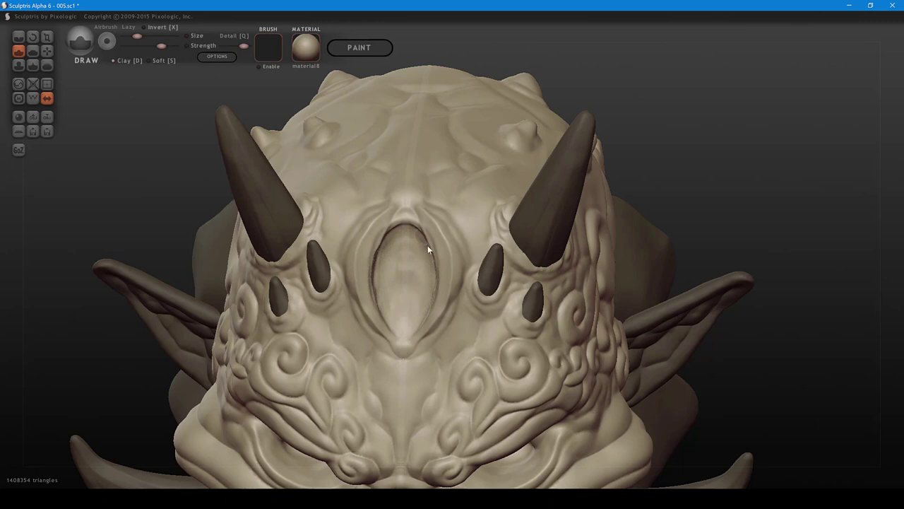
{"action": "mouse_move", "coordinate": [427, 245]}
{"action": "left_mouse_down"}
{"action": "mouse_move", "coordinate": [426, 236]}
{"action": "mouse_move", "coordinate": [431, 301]}
{"action": "left_mouse_up"}
{"action": "key", "text": "ctrl+h"}
{"action": "mouse_move", "coordinate": [447, 252]}
{"action": "right_mouse_down"}
{"action": "mouse_move", "coordinate": [448, 232]}
{"action": "mouse_move", "coordinate": [450, 249]}
{"action": "mouse_move", "coordinate": [398, 262]}
{"action": "mouse_move", "coordinate": [402, 290]}
{"action": "mouse_move", "coordinate": [399, 264]}
{"action": "mouse_move", "coordinate": [420, 260]}
{"action": "mouse_move", "coordinate": [436, 237]}
{"action": "mouse_move", "coordinate": [411, 282]}
{"action": "right_mouse_up"}
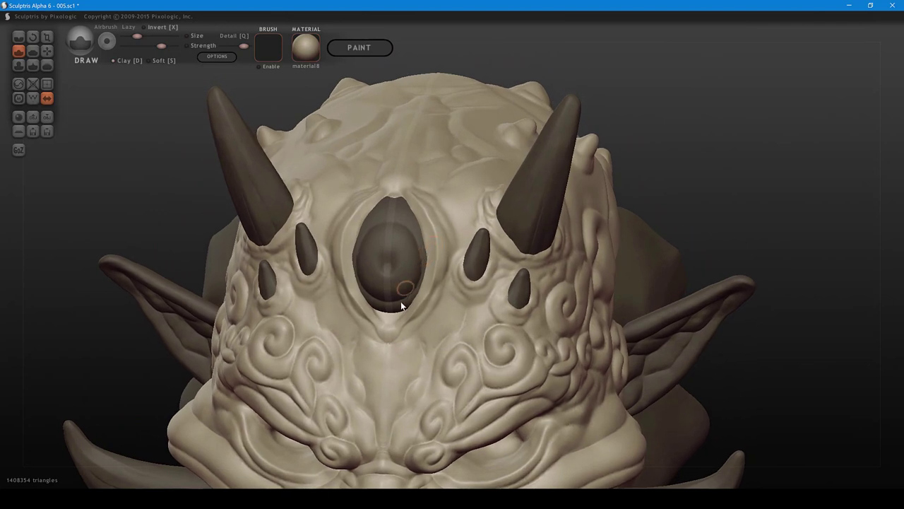
- Hide the third eye again, rework the lower and upper ends of its socket, and bring the eye back
{"action": "key", "text": "h"}
{"action": "mouse_move", "coordinate": [390, 312]}
{"action": "left_mouse_down"}
{"action": "mouse_move", "coordinate": [377, 298]}
{"action": "mouse_move", "coordinate": [396, 309]}
{"action": "mouse_move", "coordinate": [404, 292]}
{"action": "left_mouse_up"}
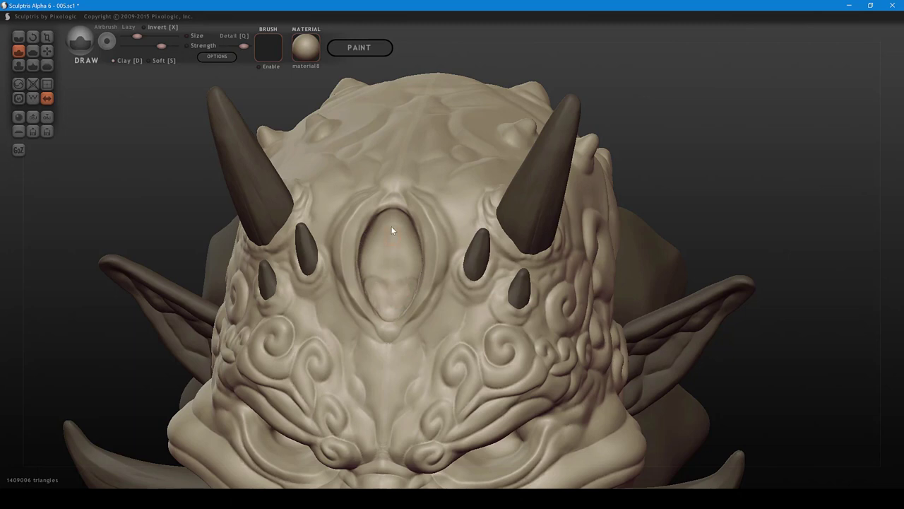
{"action": "mouse_move", "coordinate": [391, 221]}
{"action": "left_mouse_down"}
{"action": "mouse_move", "coordinate": [393, 213]}
{"action": "mouse_move", "coordinate": [403, 221]}
{"action": "mouse_move", "coordinate": [392, 243]}
{"action": "left_mouse_up"}
{"action": "key", "text": "ctrl+h"}
{"action": "mouse_move", "coordinate": [412, 267]}
{"action": "right_mouse_down"}
{"action": "mouse_move", "coordinate": [427, 278]}
{"action": "mouse_move", "coordinate": [380, 320]}
{"action": "mouse_move", "coordinate": [363, 319]}
{"action": "mouse_move", "coordinate": [367, 306]}
{"action": "right_mouse_up"}
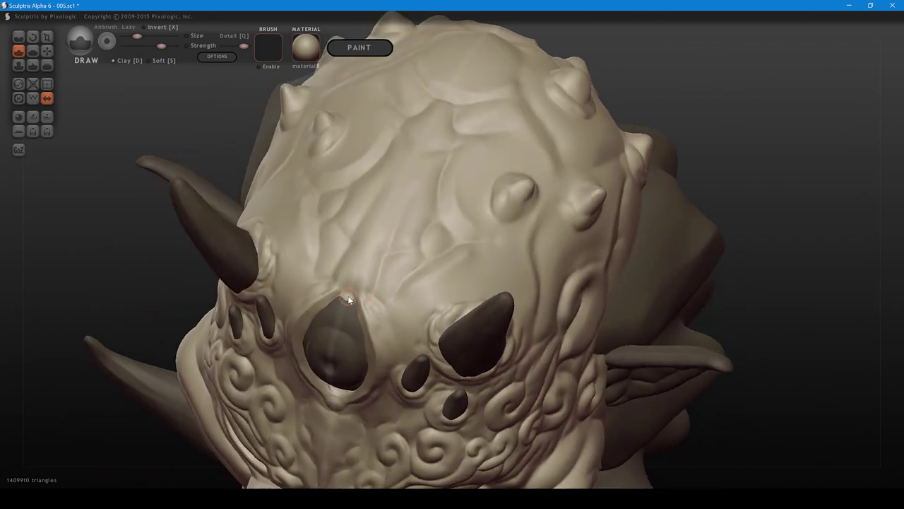
- Reshape the upper rim of the third eye's socket with a larger Crease brush, and lower the brush's strength
{"action": "key", "text": "c"}
{"action": "key", "text": "]"}
{"action": "key", "text": "space"}
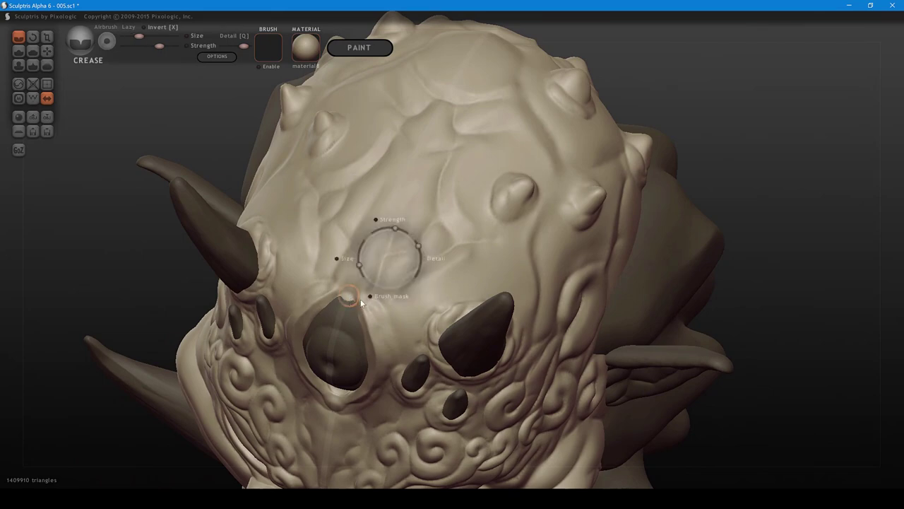
{"action": "left_click_drag", "start_coordinate": [347, 293], "coordinate": [362, 335]}
{"action": "mouse_move", "coordinate": [362, 335]}
{"action": "right_mouse_down"}
{"action": "mouse_move", "coordinate": [375, 270]}
{"action": "mouse_move", "coordinate": [402, 261]}
{"action": "right_mouse_up"}
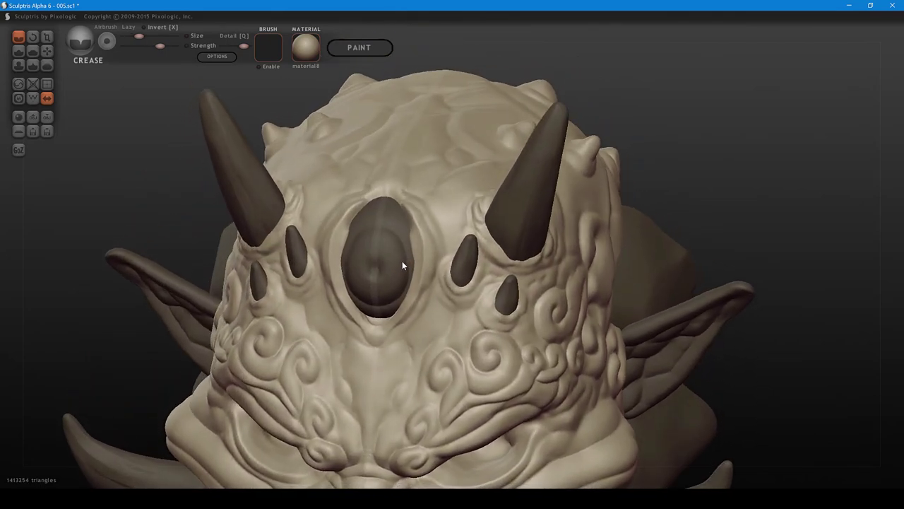
{"action": "key", "text": "space"}
{"action": "left_click_drag", "start_coordinate": [417, 313], "coordinate": [392, 313]}
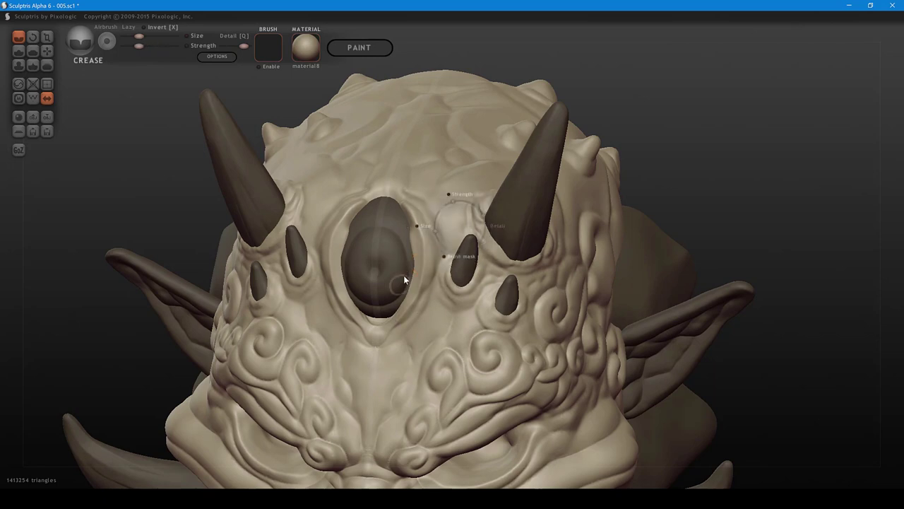
- Carve creases along the side and lower rim of the forehead eye socket with the Crease brush
{"action": "right_click_drag", "start_coordinate": [433, 253], "coordinate": [426, 256]}
{"action": "mouse_move", "coordinate": [401, 245]}
{"action": "left_mouse_down"}
{"action": "mouse_move", "coordinate": [401, 309]}
{"action": "mouse_move", "coordinate": [376, 337]}
{"action": "left_mouse_up"}
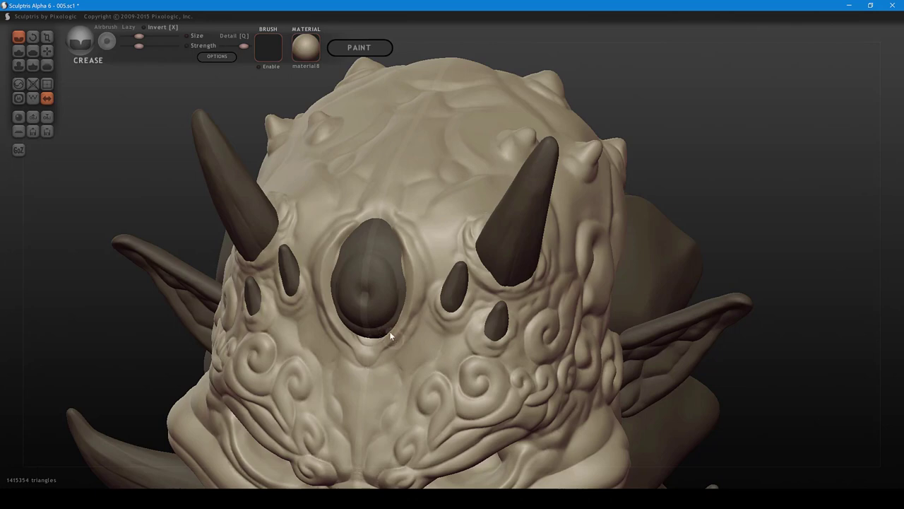
{"action": "mouse_move", "coordinate": [389, 332]}
{"action": "right_mouse_down"}
{"action": "mouse_move", "coordinate": [366, 320]}
{"action": "mouse_move", "coordinate": [365, 350]}
{"action": "right_mouse_up"}
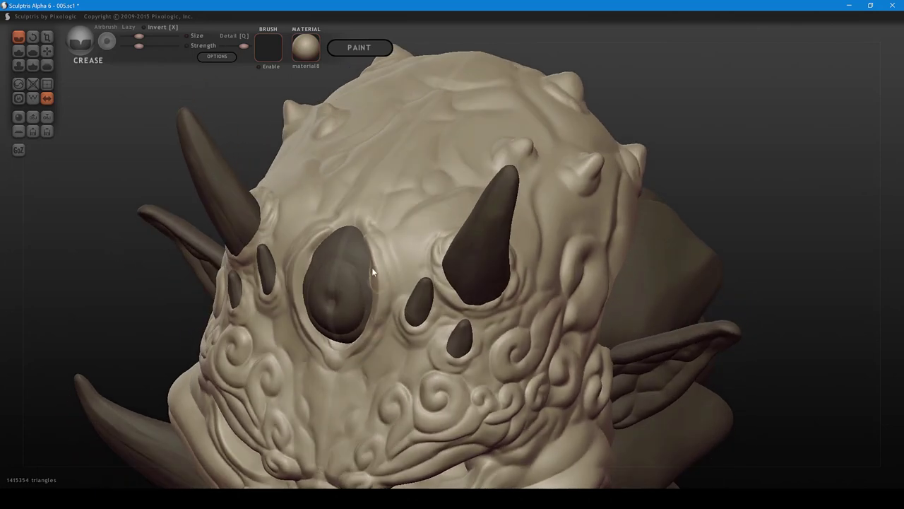
{"action": "left_click_drag", "start_coordinate": [370, 258], "coordinate": [368, 286]}
{"action": "mouse_move", "coordinate": [371, 260]}
{"action": "right_mouse_down"}
{"action": "mouse_move", "coordinate": [395, 246]}
{"action": "mouse_move", "coordinate": [399, 254]}
{"action": "mouse_move", "coordinate": [386, 248]}
{"action": "right_mouse_up"}
- Reshape the side edge of the forehead eye socket with the Grab brush
{"action": "key", "text": "g"}
{"action": "left_click_drag", "start_coordinate": [386, 246], "coordinate": [373, 300]}
{"action": "scroll", "coordinate": [382, 244], "scroll_direction": "up", "scroll_amount": 2, "text": "shift"}
{"action": "middle_click_drag", "start_coordinate": [368, 329], "coordinate": [391, 288]}
{"action": "right_click_drag", "start_coordinate": [390, 287], "coordinate": [436, 274]}
- Carve long mirrored creases beside the forehead eye, running down to the brow, with a resized Crease brush
{"action": "key", "text": "c"}
{"action": "mouse_move", "coordinate": [424, 271]}
{"action": "left_mouse_down"}
{"action": "mouse_move", "coordinate": [421, 297]}
{"action": "mouse_move", "coordinate": [453, 247]}
{"action": "mouse_move", "coordinate": [457, 274]}
{"action": "left_mouse_up"}
{"action": "key", "text": "space"}
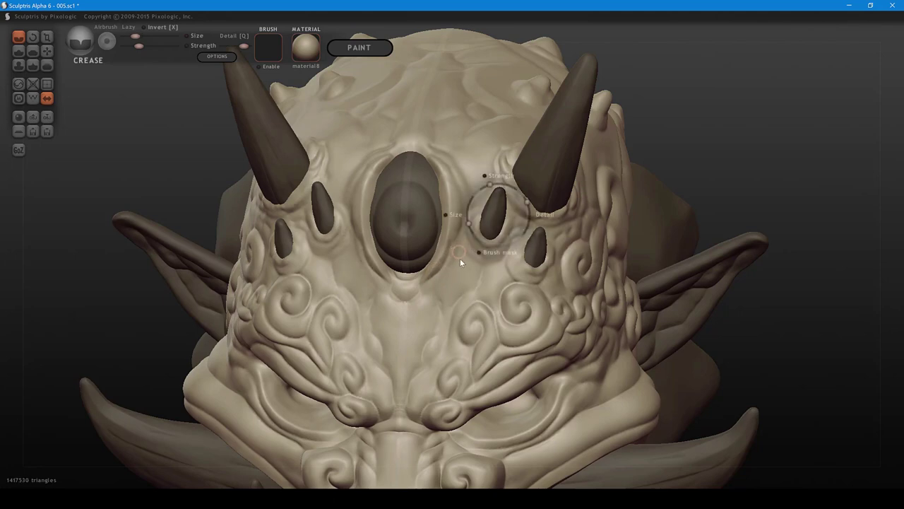
{"action": "mouse_move", "coordinate": [462, 249]}
{"action": "right_mouse_down"}
{"action": "mouse_move", "coordinate": [434, 265]}
{"action": "mouse_move", "coordinate": [455, 260]}
{"action": "right_mouse_up"}
{"action": "key", "text": "bracketright"}
{"action": "mouse_move", "coordinate": [442, 183]}
{"action": "left_mouse_down"}
{"action": "mouse_move", "coordinate": [459, 228]}
{"action": "mouse_move", "coordinate": [426, 307]}
{"action": "mouse_move", "coordinate": [473, 282]}
{"action": "mouse_move", "coordinate": [445, 291]}
{"action": "mouse_move", "coordinate": [475, 306]}
{"action": "mouse_move", "coordinate": [436, 334]}
{"action": "mouse_move", "coordinate": [452, 323]}
{"action": "left_mouse_up"}
{"action": "scroll", "coordinate": [428, 312], "scroll_direction": "up", "scroll_amount": 2}
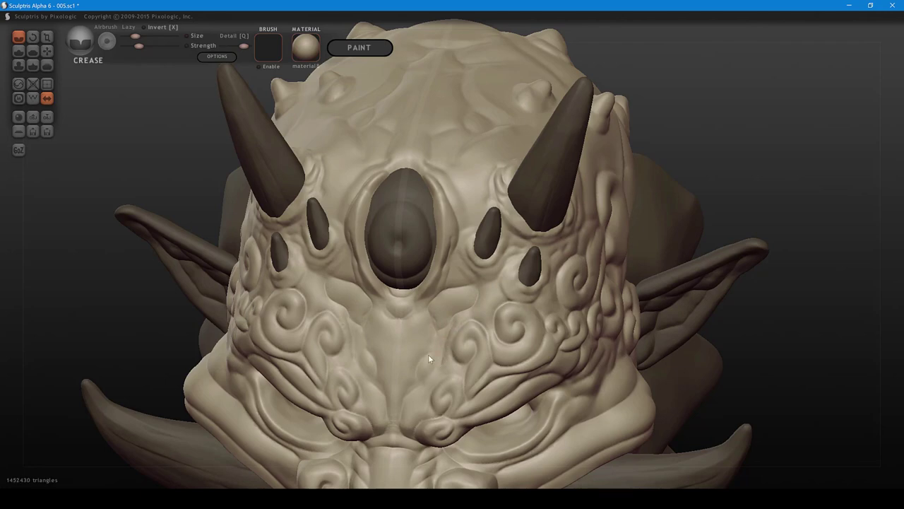
- Crease the area beside the nose bridge and the upper outer folds around the forehead eye
{"action": "mouse_move", "coordinate": [428, 354]}
{"action": "left_mouse_down"}
{"action": "mouse_move", "coordinate": [441, 347]}
{"action": "mouse_move", "coordinate": [418, 368]}
{"action": "mouse_move", "coordinate": [426, 378]}
{"action": "mouse_move", "coordinate": [449, 351]}
{"action": "left_mouse_up"}
{"action": "mouse_move", "coordinate": [449, 351]}
{"action": "right_mouse_down"}
{"action": "mouse_move", "coordinate": [478, 311]}
{"action": "mouse_move", "coordinate": [488, 328]}
{"action": "mouse_move", "coordinate": [459, 280]}
{"action": "right_mouse_up"}
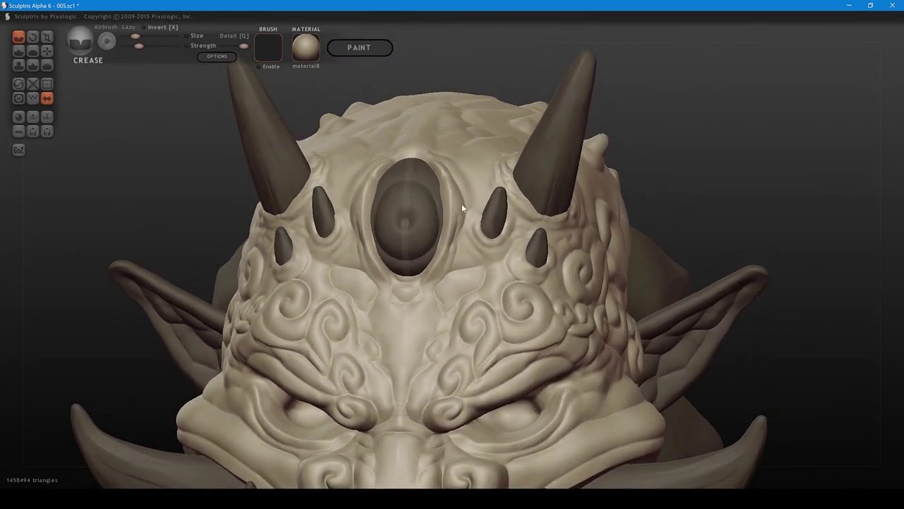
{"action": "mouse_move", "coordinate": [457, 216]}
{"action": "left_mouse_down"}
{"action": "mouse_move", "coordinate": [461, 194]}
{"action": "mouse_move", "coordinate": [456, 230]}
{"action": "mouse_move", "coordinate": [469, 196]}
{"action": "left_mouse_up"}
{"action": "mouse_move", "coordinate": [455, 161]}
{"action": "left_mouse_down"}
{"action": "mouse_move", "coordinate": [469, 205]}
{"action": "mouse_move", "coordinate": [453, 170]}
{"action": "left_mouse_up"}
{"action": "right_click_drag", "start_coordinate": [452, 170], "coordinate": [474, 190]}
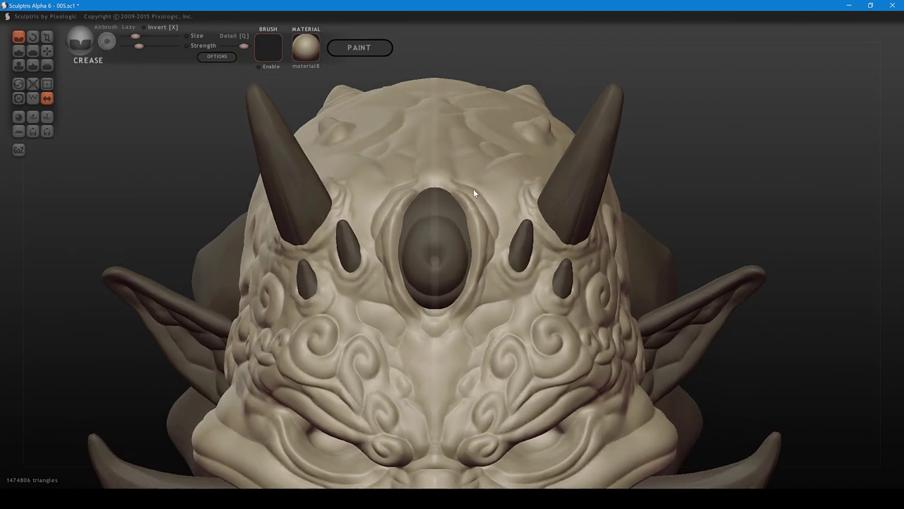
{"action": "mouse_move", "coordinate": [473, 274]}
{"action": "right_mouse_down"}
{"action": "mouse_move", "coordinate": [464, 312]}
{"action": "mouse_move", "coordinate": [474, 306]}
{"action": "mouse_move", "coordinate": [477, 276]}
{"action": "mouse_move", "coordinate": [472, 284]}
{"action": "right_mouse_up"}
- Pull the upper lid edges of the forehead eye inward with the Grab brush to form a pointed opening
{"action": "key", "text": "6"}
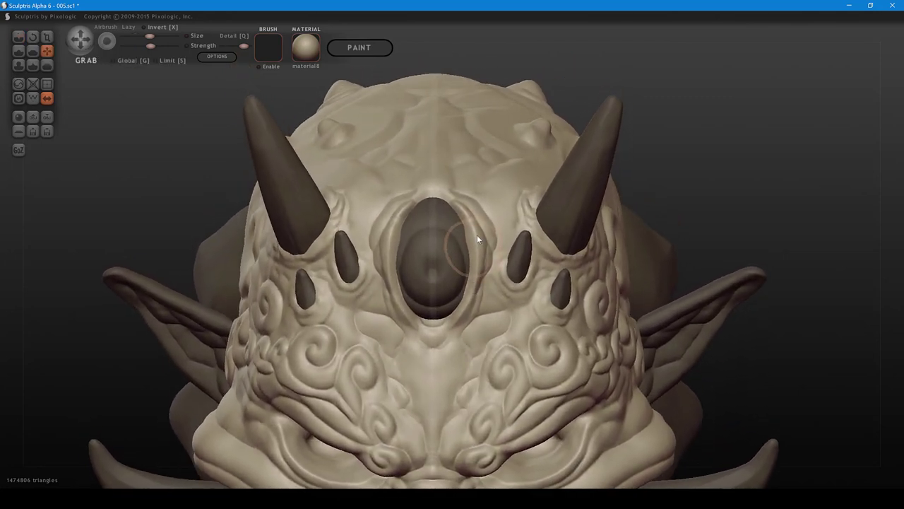
{"action": "right_click_drag", "start_coordinate": [477, 236], "coordinate": [472, 247]}
{"action": "left_click_drag", "start_coordinate": [461, 236], "coordinate": [451, 237]}
{"action": "mouse_move", "coordinate": [466, 240]}
{"action": "right_mouse_down"}
{"action": "mouse_move", "coordinate": [371, 299]}
{"action": "mouse_move", "coordinate": [309, 303]}
{"action": "right_mouse_up"}
{"action": "left_click_drag", "start_coordinate": [307, 276], "coordinate": [297, 282]}
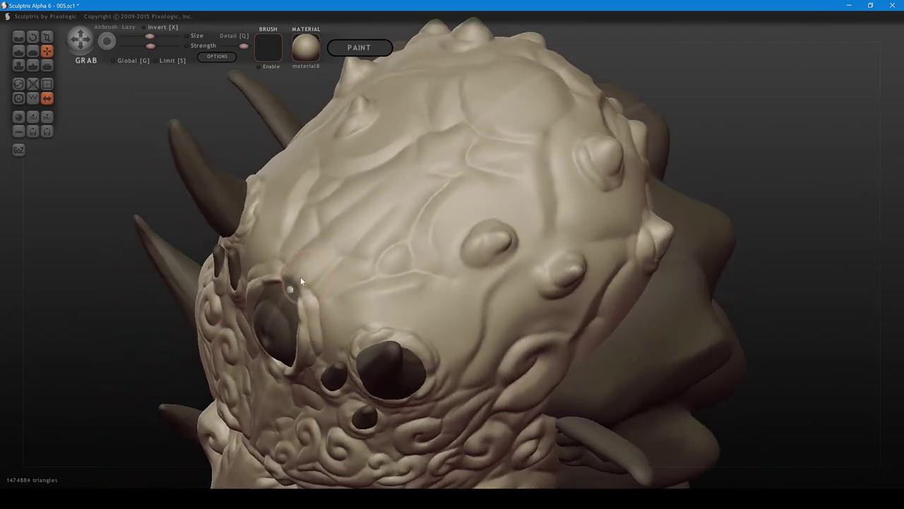
{"action": "mouse_move", "coordinate": [302, 295]}
{"action": "right_mouse_down"}
{"action": "mouse_move", "coordinate": [320, 291]}
{"action": "mouse_move", "coordinate": [296, 259]}
{"action": "right_mouse_up"}
{"action": "left_click_drag", "start_coordinate": [296, 260], "coordinate": [291, 254]}
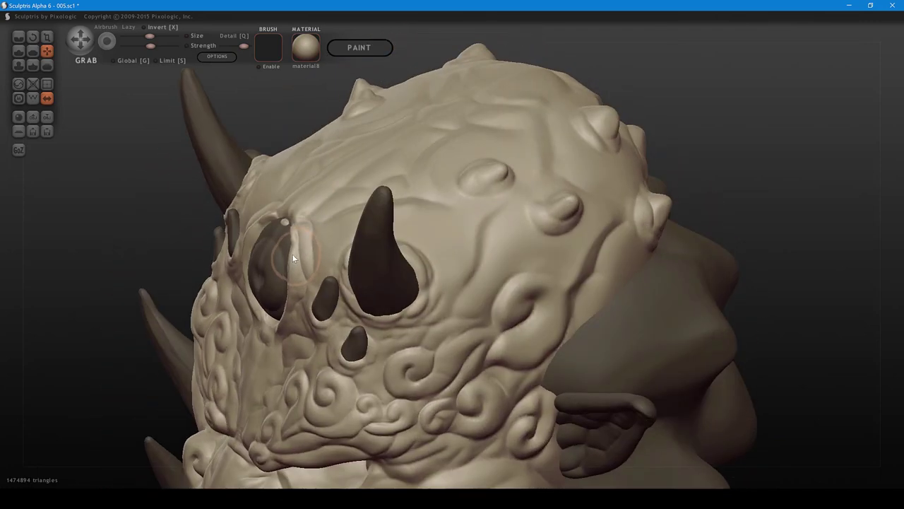
{"action": "mouse_move", "coordinate": [328, 258]}
{"action": "right_mouse_down"}
{"action": "mouse_move", "coordinate": [428, 251]}
{"action": "mouse_move", "coordinate": [407, 244]}
{"action": "mouse_move", "coordinate": [449, 219]}
{"action": "right_mouse_up"}
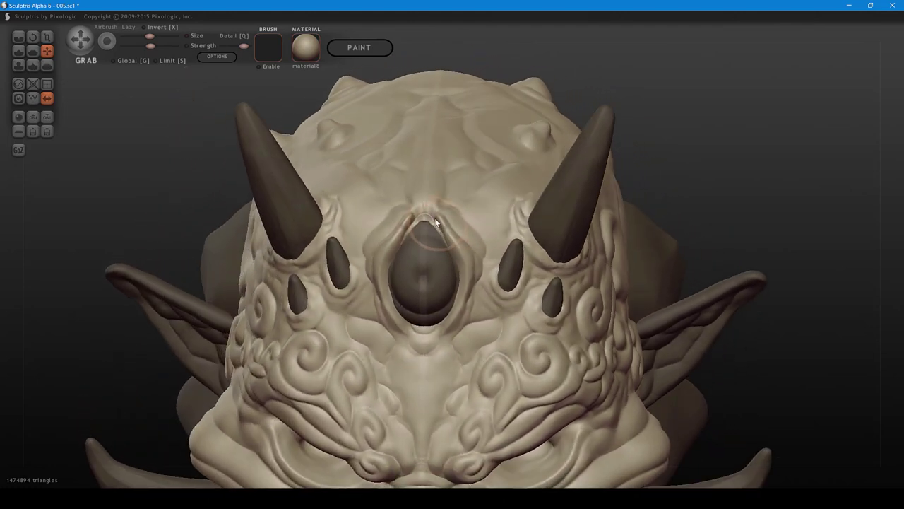
- Refine the skin at the ends of the forehead eye opening with smaller Pinch and Grab brushes
{"action": "key", "text": "p"}
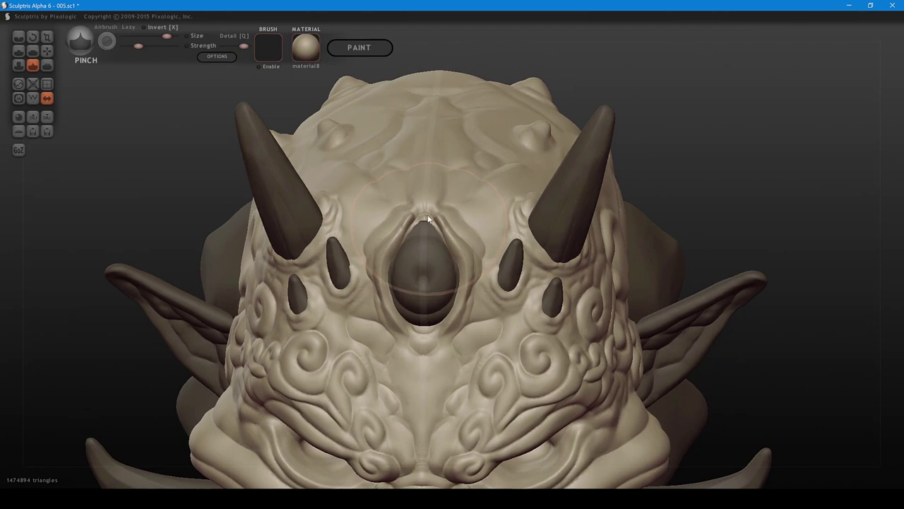
{"action": "scroll", "coordinate": [428, 218], "scroll_direction": "down", "scroll_amount": 2, "text": "shift"}
{"action": "mouse_move", "coordinate": [436, 221]}
{"action": "right_mouse_down"}
{"action": "mouse_move", "coordinate": [397, 206]}
{"action": "mouse_move", "coordinate": [438, 213]}
{"action": "right_mouse_up"}
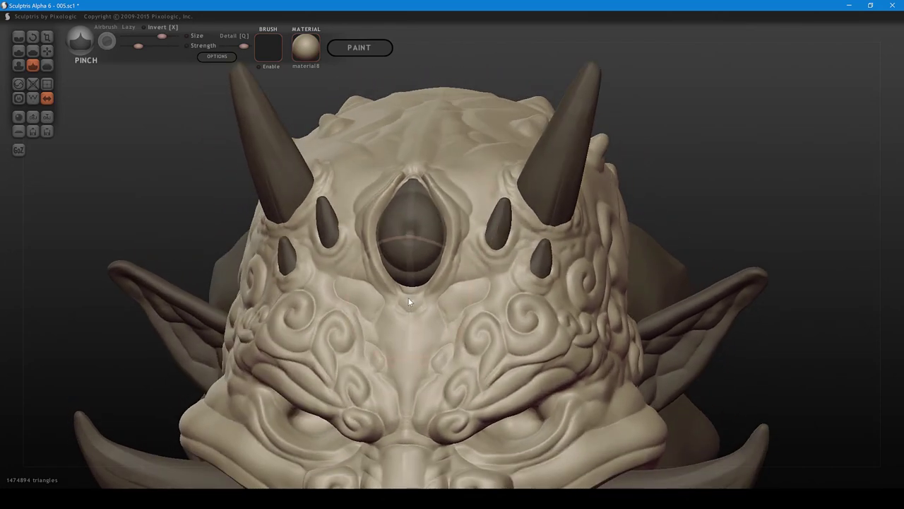
{"action": "mouse_move", "coordinate": [408, 296]}
{"action": "right_mouse_down"}
{"action": "mouse_move", "coordinate": [378, 295]}
{"action": "mouse_move", "coordinate": [353, 278]}
{"action": "mouse_move", "coordinate": [282, 310]}
{"action": "right_mouse_up"}
{"action": "key", "text": "g"}
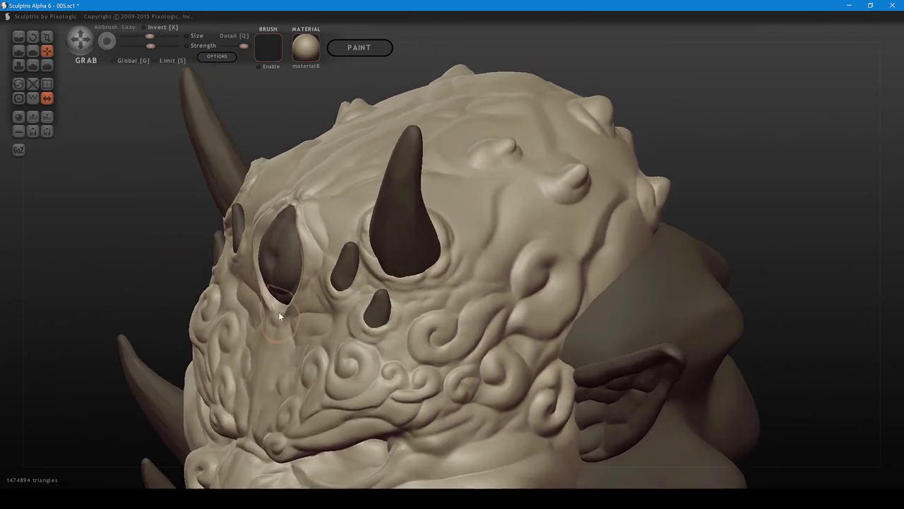
{"action": "mouse_move", "coordinate": [309, 226]}
{"action": "right_mouse_down"}
{"action": "mouse_move", "coordinate": [348, 266]}
{"action": "mouse_move", "coordinate": [312, 325]}
{"action": "mouse_move", "coordinate": [305, 314]}
{"action": "mouse_move", "coordinate": [380, 234]}
{"action": "mouse_move", "coordinate": [387, 194]}
{"action": "mouse_move", "coordinate": [388, 226]}
{"action": "right_mouse_up"}
- Crease the skin at the top tip of the forehead eye opening
{"action": "key", "text": "1"}
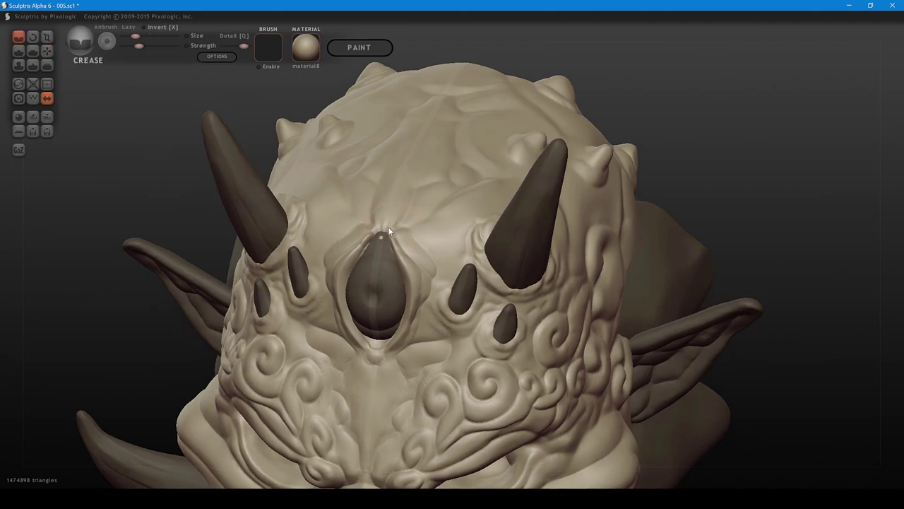
{"action": "scroll", "coordinate": [389, 232], "scroll_direction": "up", "scroll_amount": 2}
{"action": "left_click_drag", "start_coordinate": [389, 232], "coordinate": [380, 239]}
- Adjust the outer folds and the upper and lower tips of the forehead eye opening with the Grab brush
{"action": "right_click_drag", "start_coordinate": [406, 290], "coordinate": [495, 226]}
{"action": "key", "text": "g"}
{"action": "left_click_drag", "start_coordinate": [487, 230], "coordinate": [503, 224]}
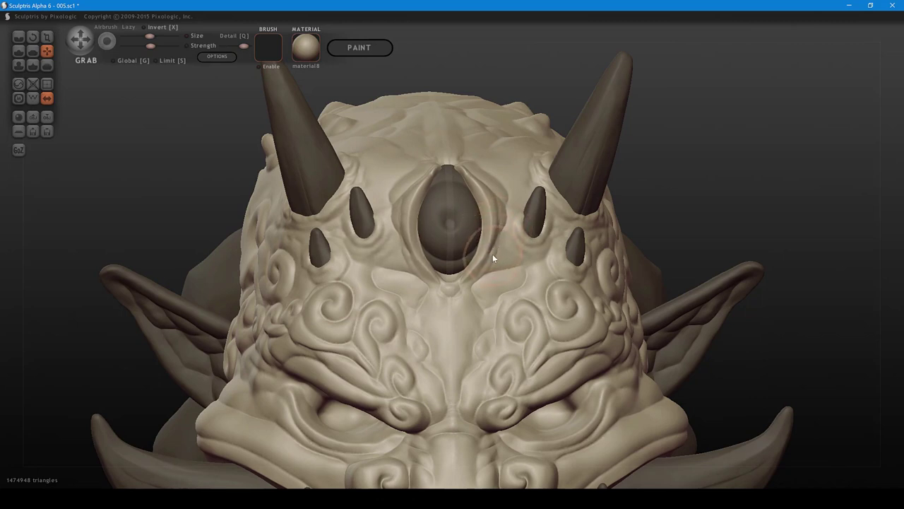
{"action": "key", "text": "bracketleft"}
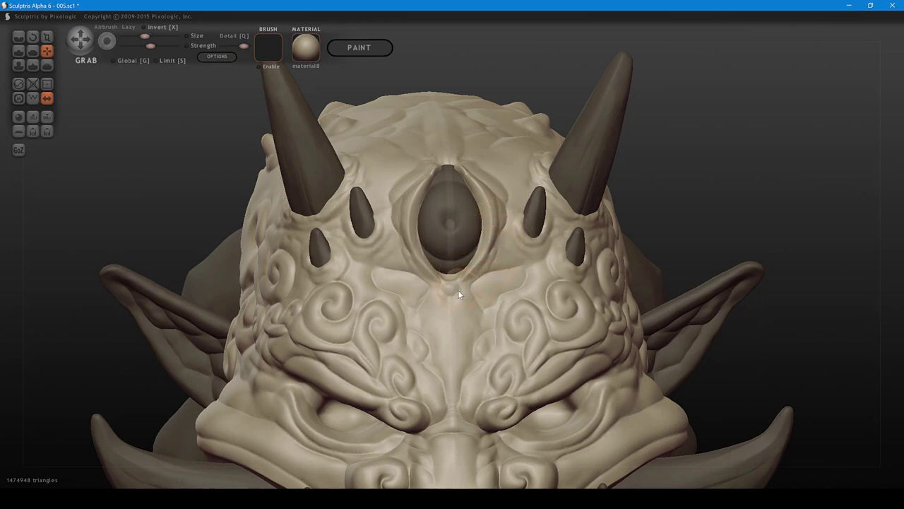
{"action": "left_click_drag", "start_coordinate": [458, 290], "coordinate": [457, 293]}
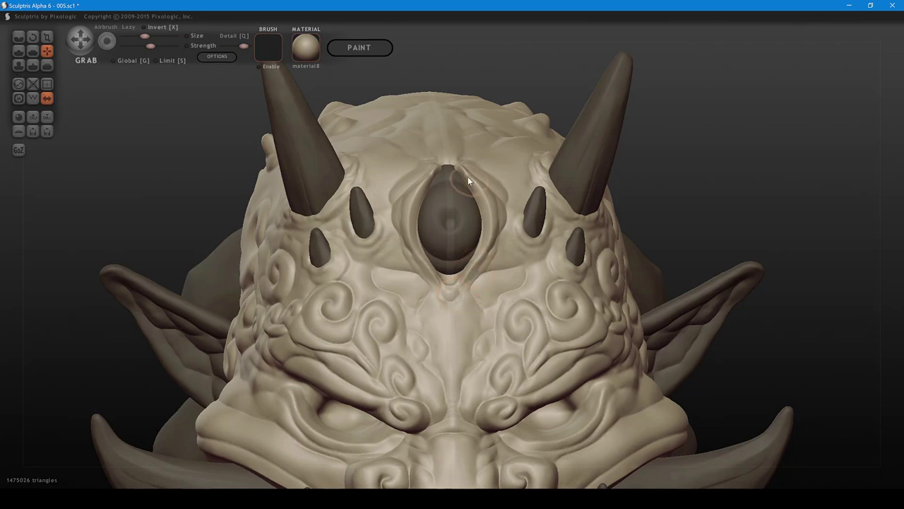
{"action": "scroll", "coordinate": [448, 157], "scroll_direction": "up", "scroll_amount": 2}
{"action": "left_click_drag", "start_coordinate": [486, 178], "coordinate": [487, 183]}
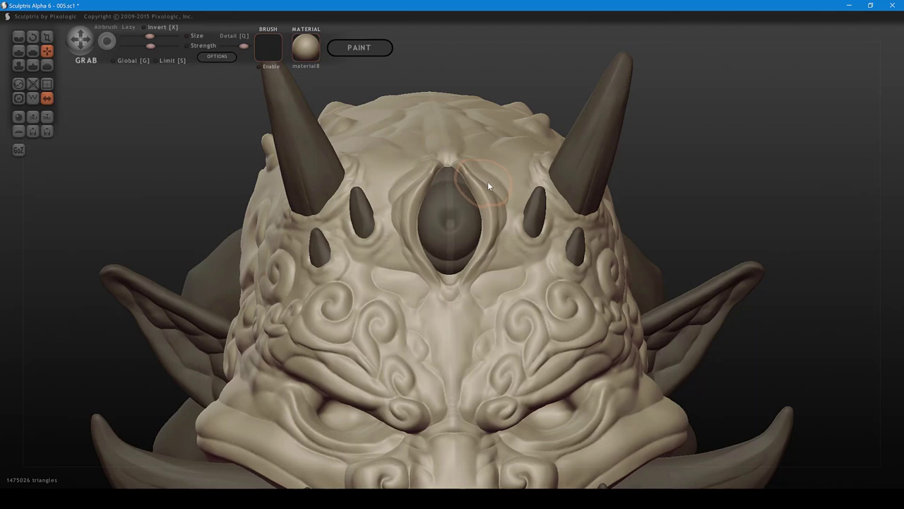
- Flatten the lid edges along the side of the forehead eye with a smaller Flatten brush
{"action": "middle_click_drag", "start_coordinate": [488, 182], "coordinate": [446, 171]}
{"action": "key", "text": "5"}
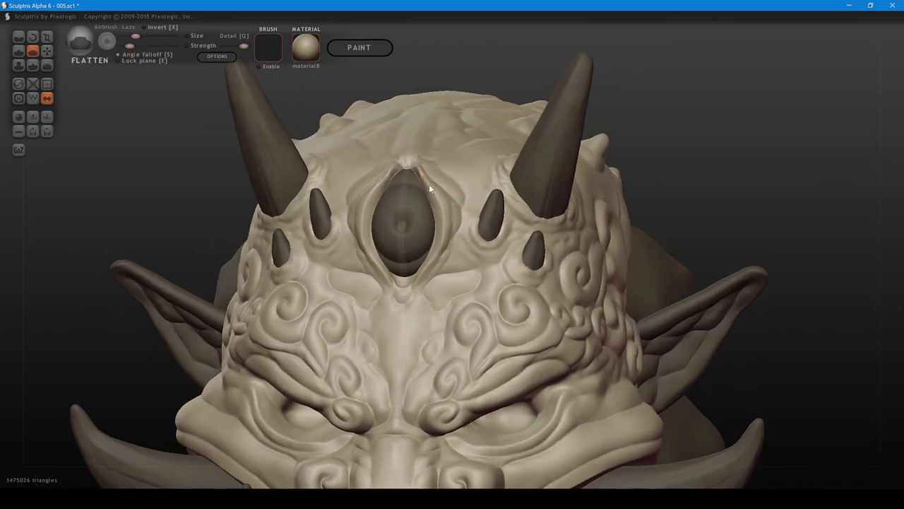
{"action": "mouse_move", "coordinate": [433, 191]}
{"action": "left_mouse_down"}
{"action": "mouse_move", "coordinate": [446, 231]}
{"action": "mouse_move", "coordinate": [416, 286]}
{"action": "left_mouse_up"}
{"action": "key", "text": "space"}
{"action": "right_click_drag", "start_coordinate": [452, 205], "coordinate": [481, 194]}
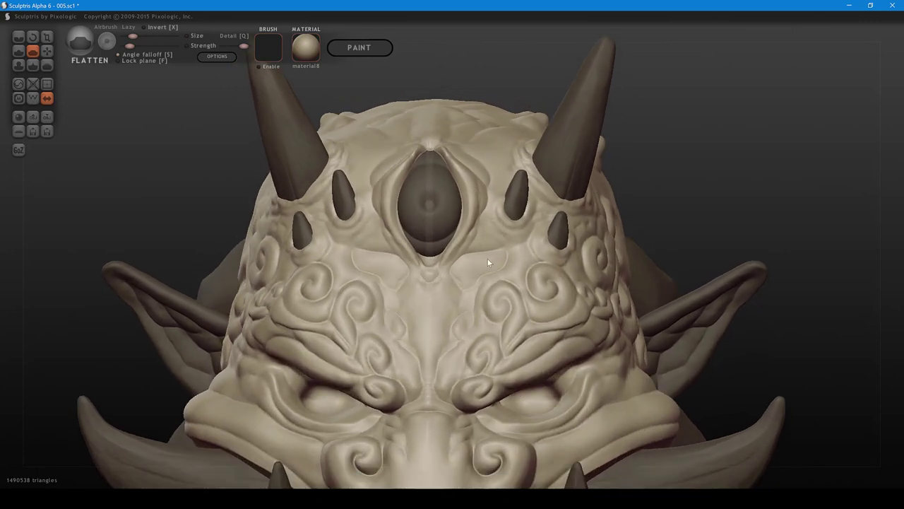
{"action": "right_click_drag", "start_coordinate": [489, 281], "coordinate": [473, 310], "text": "alt"}
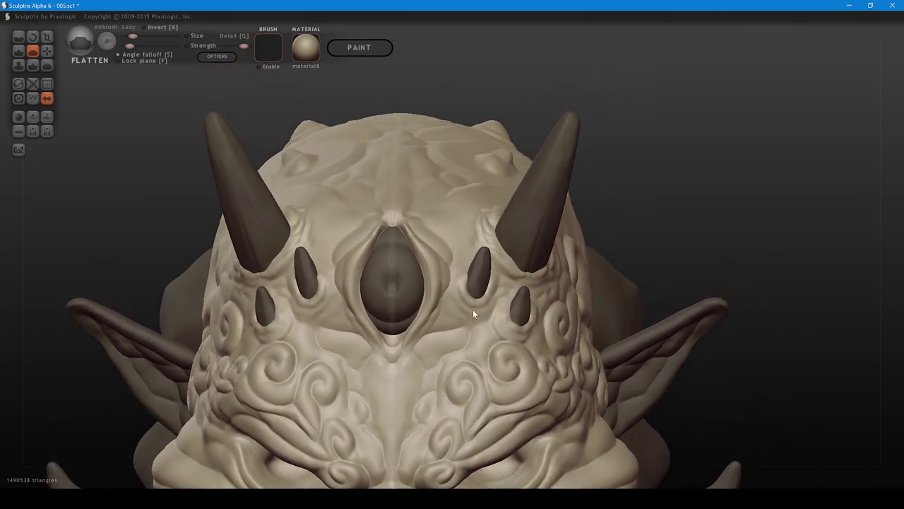
- Make the forehead eyeball the active mesh and crease its upper part and the area around the pupil
{"action": "left_click", "coordinate": [404, 269]}
{"action": "key", "text": "1"}
{"action": "key", "text": "space"}
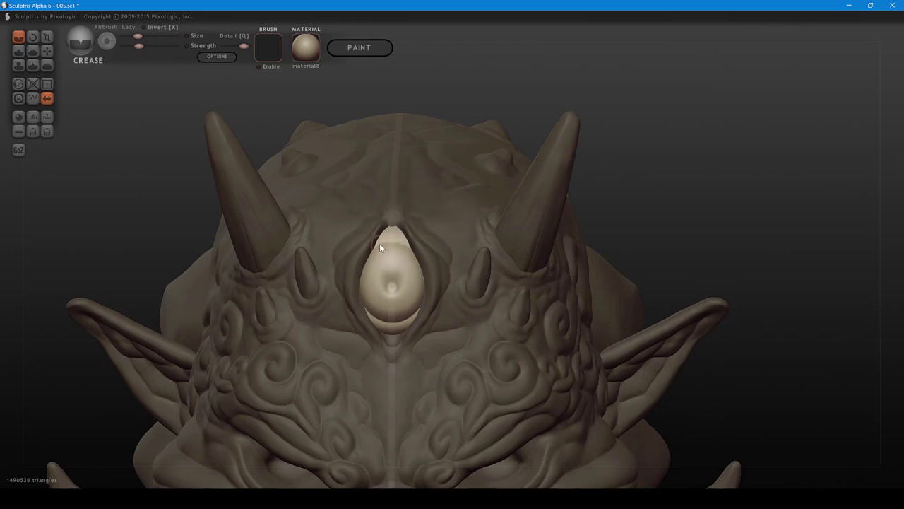
{"action": "mouse_move", "coordinate": [381, 244]}
{"action": "left_mouse_down"}
{"action": "mouse_move", "coordinate": [404, 243]}
{"action": "mouse_move", "coordinate": [413, 254]}
{"action": "left_mouse_up"}
{"action": "right_click_drag", "start_coordinate": [394, 277], "coordinate": [399, 249]}
{"action": "left_click_drag", "start_coordinate": [371, 260], "coordinate": [395, 275]}
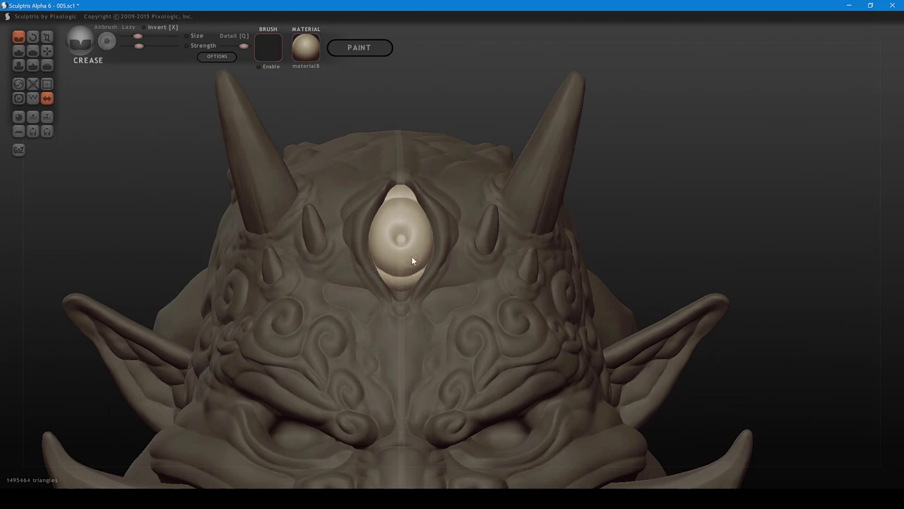
- Flatten the area around the forehead eye's pupil with the Flatten brush
{"action": "right_click_drag", "start_coordinate": [412, 257], "coordinate": [413, 267]}
{"action": "key", "text": "5"}
{"action": "mouse_move", "coordinate": [407, 245]}
{"action": "left_mouse_down"}
{"action": "mouse_move", "coordinate": [411, 255]}
{"action": "mouse_move", "coordinate": [401, 262]}
{"action": "mouse_move", "coordinate": [404, 238]}
{"action": "left_mouse_up"}
{"action": "right_click_drag", "start_coordinate": [404, 240], "coordinate": [404, 257]}
- Carve fine creases around the pupil of the forehead eye with a reduced Crease brush
{"action": "key", "text": "1"}
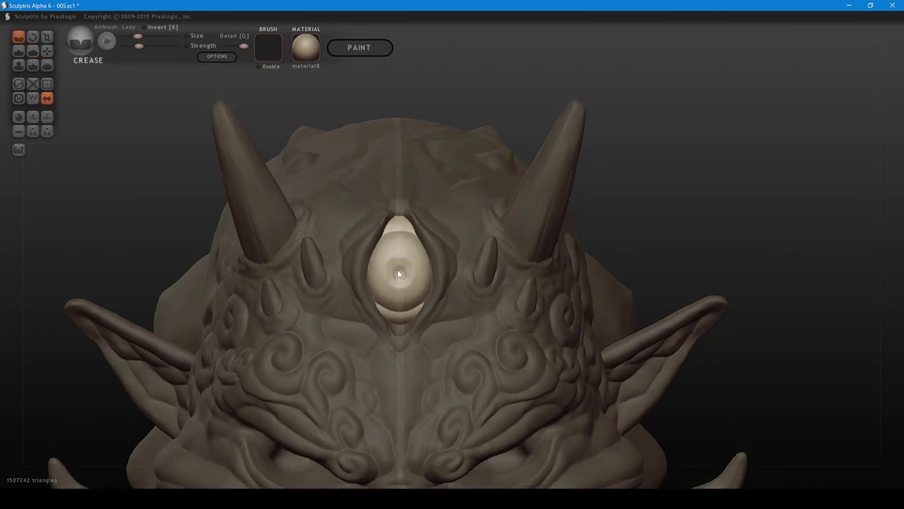
{"action": "key", "text": "space"}
{"action": "left_click_drag", "start_coordinate": [408, 239], "coordinate": [407, 242]}
{"action": "left_click_drag", "start_coordinate": [399, 280], "coordinate": [404, 270]}
{"action": "key", "text": "space"}
{"action": "left_click_drag", "start_coordinate": [416, 234], "coordinate": [414, 237]}
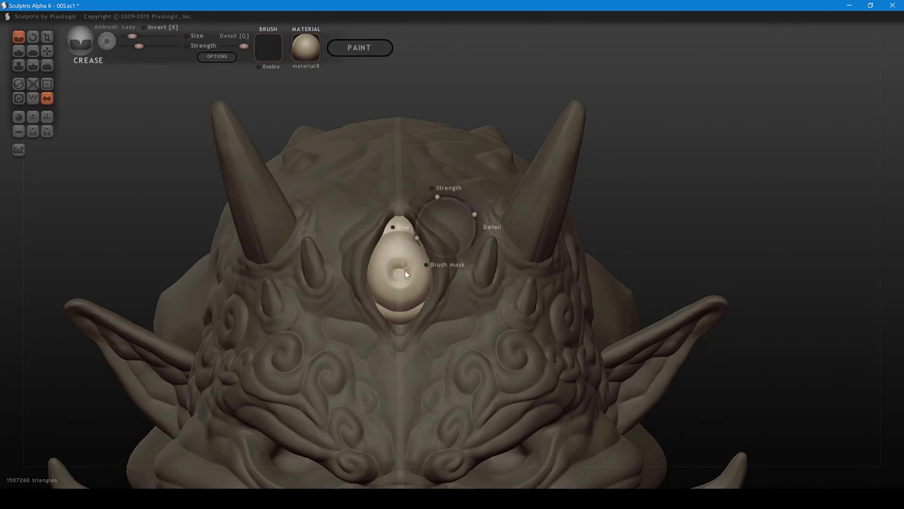
{"action": "mouse_move", "coordinate": [399, 267]}
{"action": "left_mouse_down"}
{"action": "mouse_move", "coordinate": [405, 256]}
{"action": "mouse_move", "coordinate": [411, 262]}
{"action": "mouse_move", "coordinate": [402, 286]}
{"action": "mouse_move", "coordinate": [413, 277]}
{"action": "mouse_move", "coordinate": [411, 265]}
{"action": "mouse_move", "coordinate": [398, 262]}
{"action": "mouse_move", "coordinate": [411, 264]}
{"action": "mouse_move", "coordinate": [397, 291]}
{"action": "left_mouse_up"}
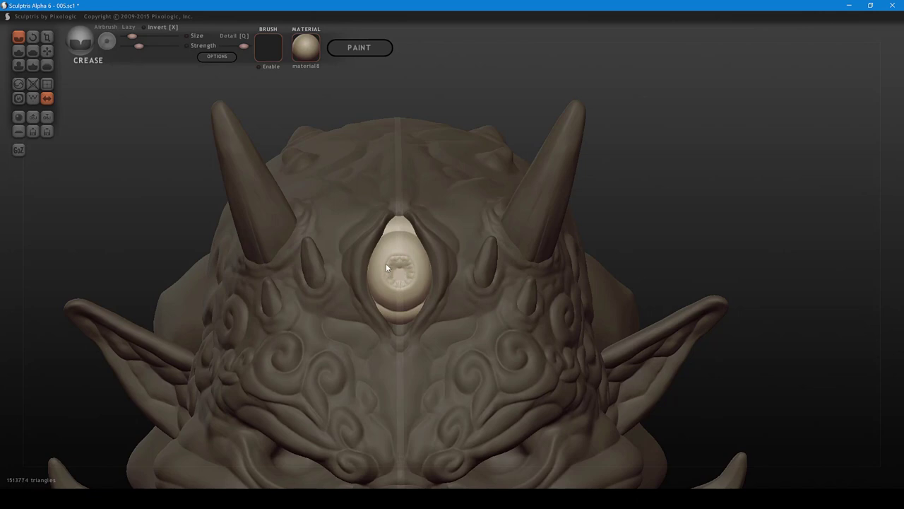
- Carve additional creases in the iris and across the upper and lower parts of the forehead eyeball
{"action": "left_click_drag", "start_coordinate": [404, 260], "coordinate": [411, 278]}
{"action": "mouse_move", "coordinate": [404, 265]}
{"action": "left_mouse_down"}
{"action": "mouse_move", "coordinate": [392, 271]}
{"action": "mouse_move", "coordinate": [403, 277]}
{"action": "mouse_move", "coordinate": [395, 267]}
{"action": "left_mouse_up"}
{"action": "left_click_drag", "start_coordinate": [390, 231], "coordinate": [417, 241]}
{"action": "left_click_drag", "start_coordinate": [386, 306], "coordinate": [427, 297]}
- Reshape the forehead eyeball with a smaller Grab brush and release it as the active mesh
{"action": "right_click_drag", "start_coordinate": [427, 297], "coordinate": [427, 255]}
{"action": "key", "text": "g"}
{"action": "scroll", "coordinate": [420, 238], "scroll_direction": "down", "scroll_amount": 3, "text": "shift"}
{"action": "mouse_move", "coordinate": [420, 238]}
{"action": "left_mouse_down"}
{"action": "mouse_move", "coordinate": [401, 267]}
{"action": "mouse_move", "coordinate": [407, 270]}
{"action": "mouse_move", "coordinate": [414, 250]}
{"action": "mouse_move", "coordinate": [411, 266]}
{"action": "mouse_move", "coordinate": [417, 257]}
{"action": "left_mouse_up"}
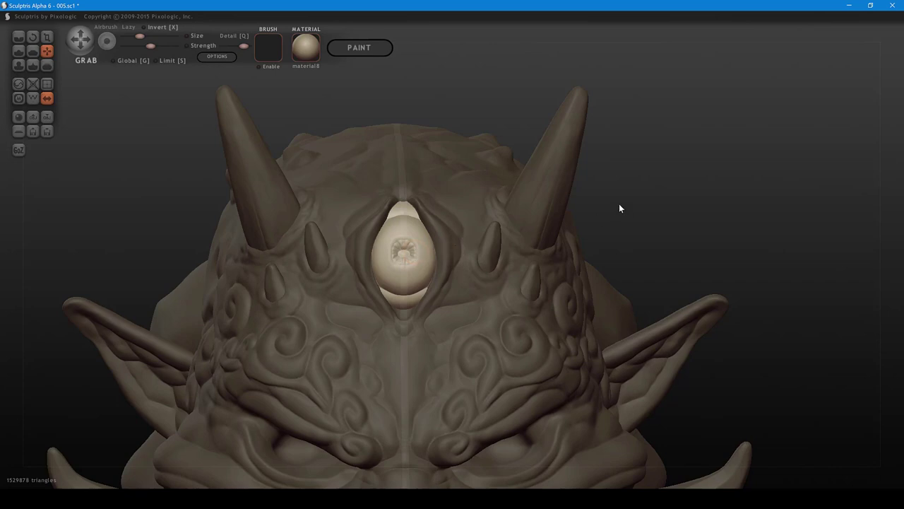
{"action": "mouse_move", "coordinate": [634, 226]}
{"action": "left_mouse_down"}
{"action": "mouse_move", "coordinate": [547, 234]}
{"action": "mouse_move", "coordinate": [541, 246]}
{"action": "mouse_move", "coordinate": [619, 164]}
{"action": "mouse_move", "coordinate": [670, 188]}
{"action": "mouse_move", "coordinate": [601, 149]}
{"action": "mouse_move", "coordinate": [649, 174]}
{"action": "mouse_move", "coordinate": [674, 166]}
{"action": "mouse_move", "coordinate": [650, 154]}
{"action": "mouse_move", "coordinate": [652, 180]}
{"action": "mouse_move", "coordinate": [702, 167]}
{"action": "mouse_move", "coordinate": [692, 170]}
{"action": "mouse_move", "coordinate": [698, 174]}
{"action": "left_mouse_up"}
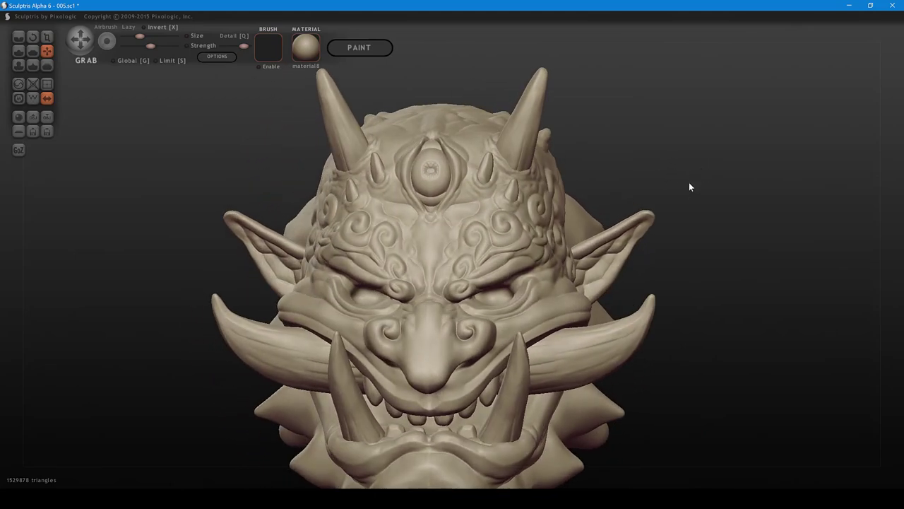
- Flatten the small inner brow swirls beside the nose bridge with a slightly larger Flatten brush
{"action": "scroll", "coordinate": [719, 218], "scroll_direction": "up", "scroll_amount": 2}
{"action": "scroll", "coordinate": [719, 218], "scroll_direction": "up", "scroll_amount": 2}
{"action": "mouse_move", "coordinate": [751, 183]}
{"action": "left_mouse_down"}
{"action": "mouse_move", "coordinate": [731, 159]}
{"action": "mouse_move", "coordinate": [735, 172]}
{"action": "mouse_move", "coordinate": [722, 175]}
{"action": "left_mouse_up"}
{"action": "scroll", "coordinate": [712, 189], "scroll_direction": "up", "scroll_amount": 3}
{"action": "key", "text": "5"}
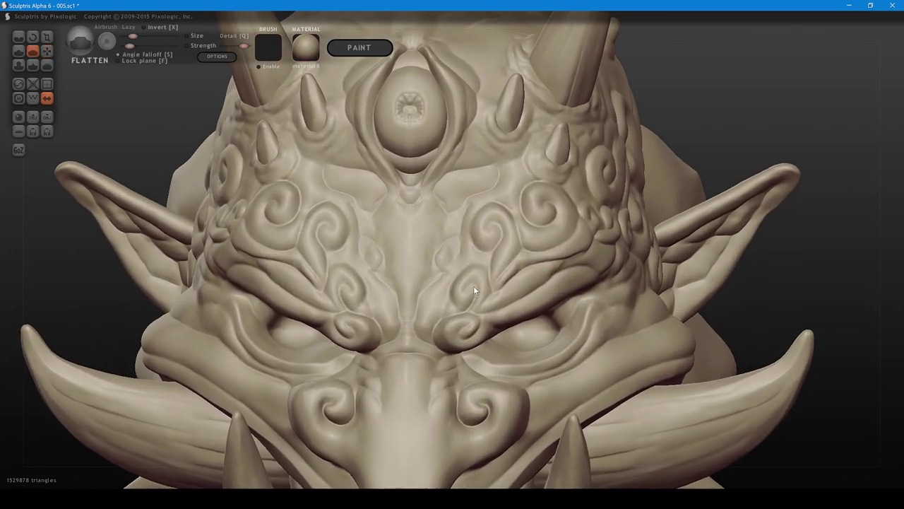
{"action": "scroll", "coordinate": [481, 286], "scroll_direction": "up", "scroll_amount": 1, "text": "shift"}
{"action": "mouse_move", "coordinate": [480, 281]}
{"action": "left_mouse_down"}
{"action": "mouse_move", "coordinate": [463, 280]}
{"action": "mouse_move", "coordinate": [470, 325]}
{"action": "mouse_move", "coordinate": [463, 317]}
{"action": "mouse_move", "coordinate": [454, 337]}
{"action": "mouse_move", "coordinate": [474, 337]}
{"action": "mouse_move", "coordinate": [479, 326]}
{"action": "left_mouse_up"}
- Flatten the large brow swirls above the eyes and the small curls next to them
{"action": "middle_click_drag", "start_coordinate": [497, 286], "coordinate": [485, 317]}
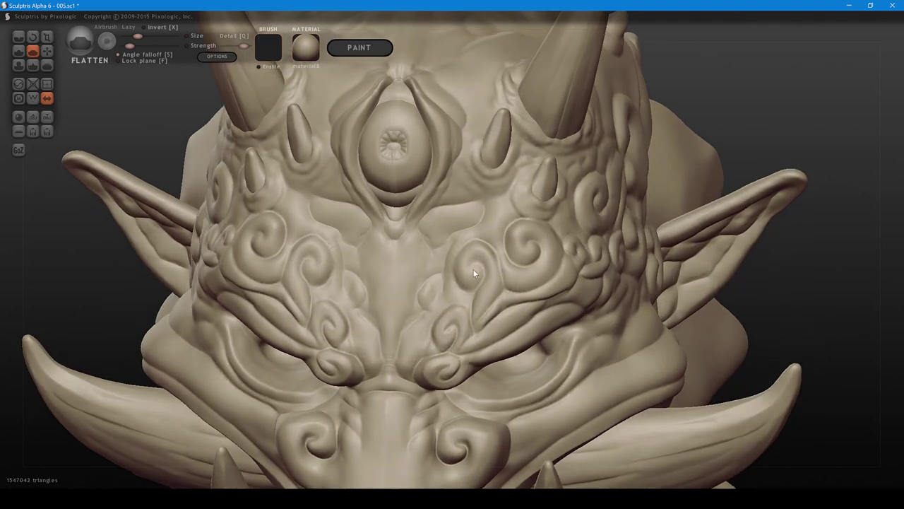
{"action": "mouse_move", "coordinate": [473, 268]}
{"action": "left_mouse_down"}
{"action": "mouse_move", "coordinate": [464, 255]}
{"action": "mouse_move", "coordinate": [489, 259]}
{"action": "mouse_move", "coordinate": [478, 313]}
{"action": "mouse_move", "coordinate": [531, 248]}
{"action": "mouse_move", "coordinate": [517, 247]}
{"action": "mouse_move", "coordinate": [532, 230]}
{"action": "mouse_move", "coordinate": [550, 247]}
{"action": "mouse_move", "coordinate": [543, 274]}
{"action": "mouse_move", "coordinate": [515, 279]}
{"action": "mouse_move", "coordinate": [501, 254]}
{"action": "mouse_move", "coordinate": [538, 255]}
{"action": "left_mouse_up"}
{"action": "middle_click_drag", "start_coordinate": [580, 266], "coordinate": [496, 279]}
{"action": "left_click_drag", "start_coordinate": [494, 280], "coordinate": [518, 275]}
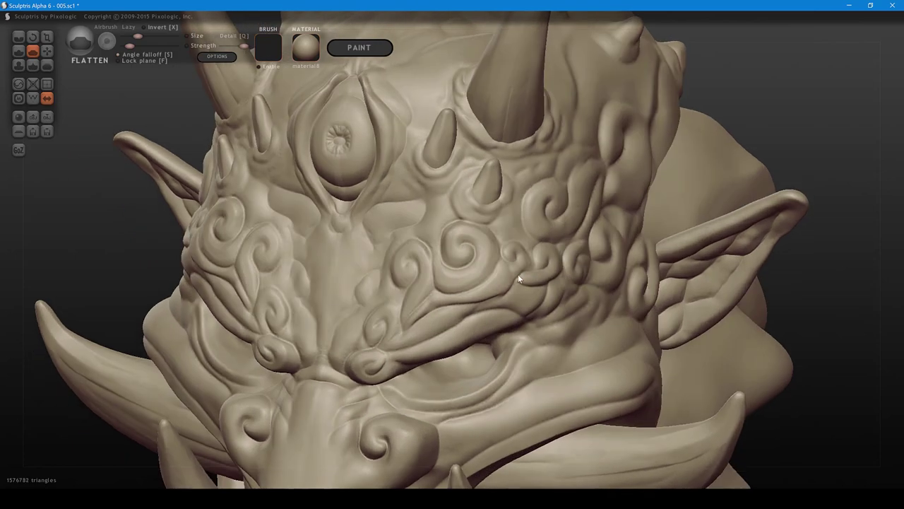
{"action": "middle_click_drag", "start_coordinate": [518, 274], "coordinate": [486, 243]}
{"action": "left_click_drag", "start_coordinate": [486, 243], "coordinate": [498, 249]}
- Flatten the spiral ornaments on the temple between the brow and the ear
{"action": "right_click_drag", "start_coordinate": [512, 259], "coordinate": [468, 255]}
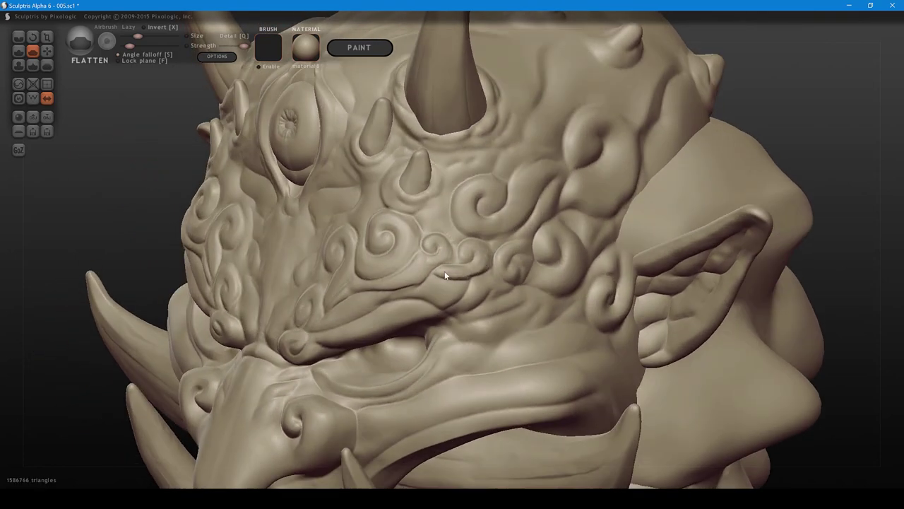
{"action": "mouse_move", "coordinate": [523, 256]}
{"action": "left_mouse_down"}
{"action": "mouse_move", "coordinate": [515, 271]}
{"action": "mouse_move", "coordinate": [516, 249]}
{"action": "left_mouse_up"}
{"action": "right_click_drag", "start_coordinate": [563, 251], "coordinate": [494, 287]}
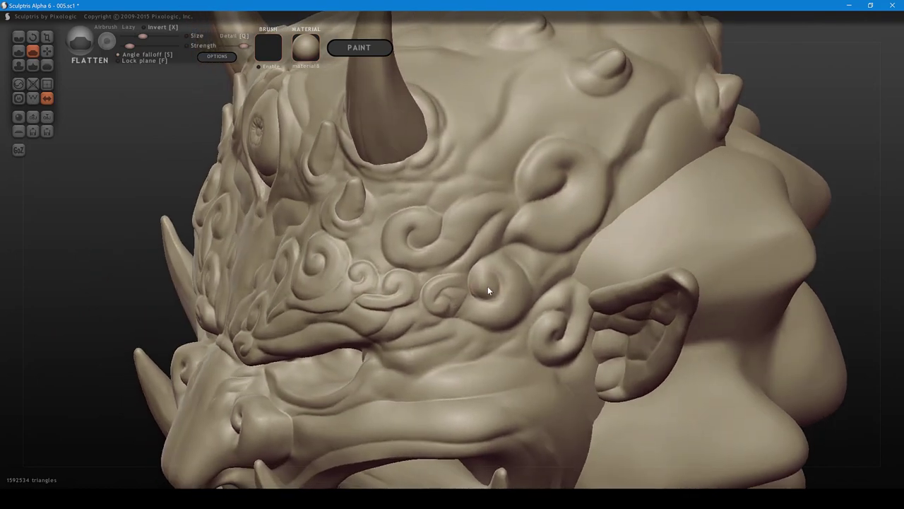
{"action": "mouse_move", "coordinate": [487, 286]}
{"action": "left_mouse_down"}
{"action": "mouse_move", "coordinate": [490, 270]}
{"action": "mouse_move", "coordinate": [515, 288]}
{"action": "mouse_move", "coordinate": [501, 315]}
{"action": "mouse_move", "coordinate": [472, 310]}
{"action": "left_mouse_up"}
{"action": "right_click_drag", "start_coordinate": [558, 325], "coordinate": [528, 310]}
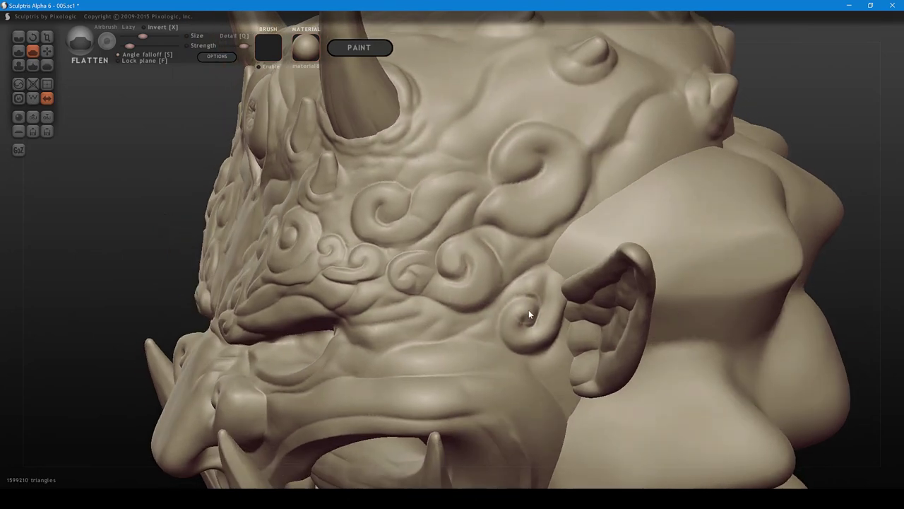
{"action": "mouse_move", "coordinate": [528, 315]}
{"action": "left_mouse_down"}
{"action": "mouse_move", "coordinate": [521, 338]}
{"action": "mouse_move", "coordinate": [554, 323]}
{"action": "mouse_move", "coordinate": [560, 289]}
{"action": "left_mouse_up"}
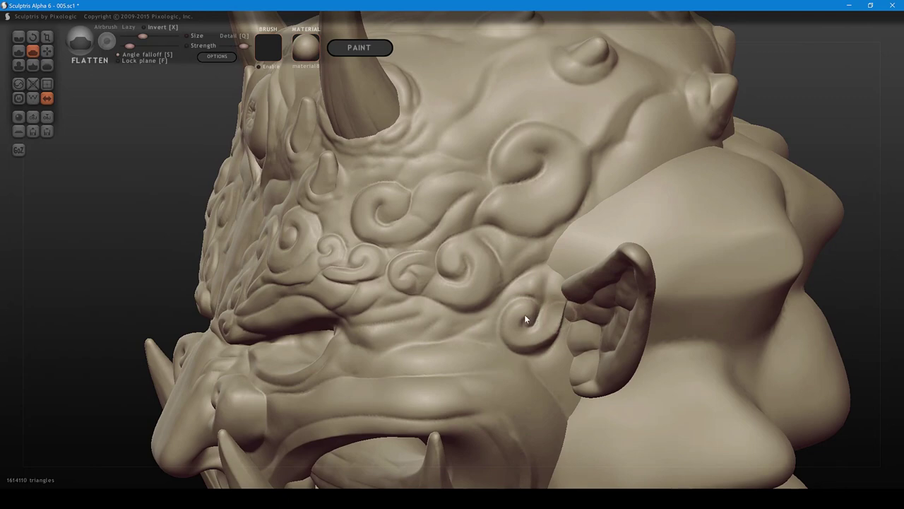
- Flatten the spiral in front of the ear, then the large temple swirl with the head skin as the active mesh
{"action": "mouse_move", "coordinate": [526, 314]}
{"action": "left_mouse_down"}
{"action": "mouse_move", "coordinate": [511, 323]}
{"action": "mouse_move", "coordinate": [560, 320]}
{"action": "left_mouse_up"}
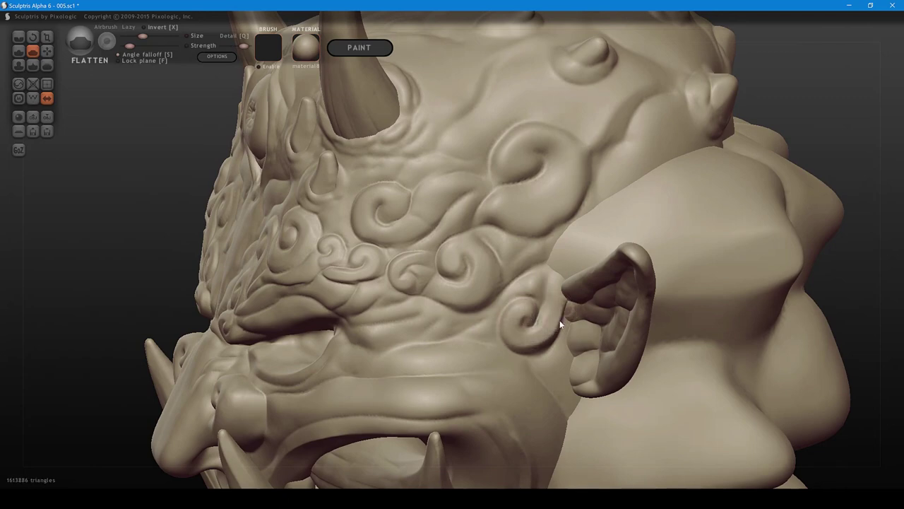
{"action": "right_click_drag", "start_coordinate": [560, 322], "coordinate": [558, 373]}
{"action": "left_click", "coordinate": [842, 135]}
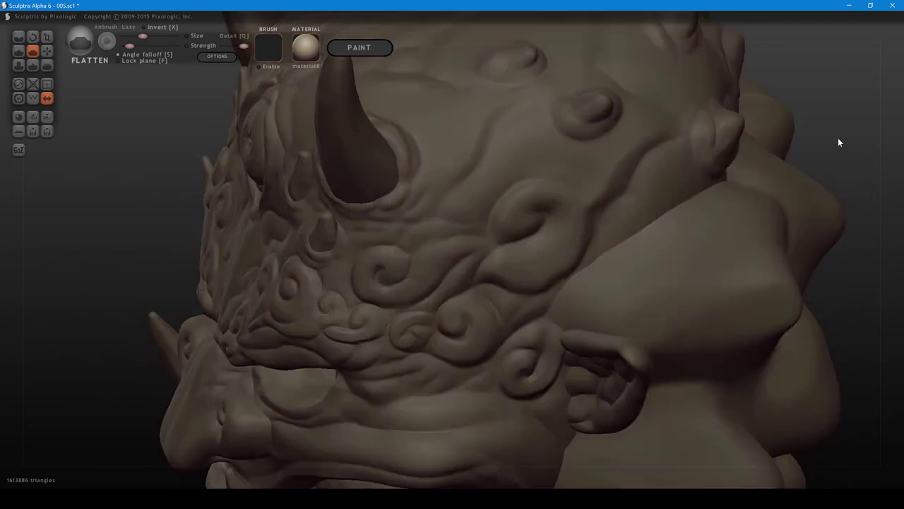
{"action": "left_click", "coordinate": [568, 235]}
{"action": "mouse_move", "coordinate": [511, 223]}
{"action": "left_mouse_down"}
{"action": "mouse_move", "coordinate": [547, 198]}
{"action": "mouse_move", "coordinate": [572, 233]}
{"action": "mouse_move", "coordinate": [539, 272]}
{"action": "mouse_move", "coordinate": [480, 273]}
{"action": "left_mouse_up"}
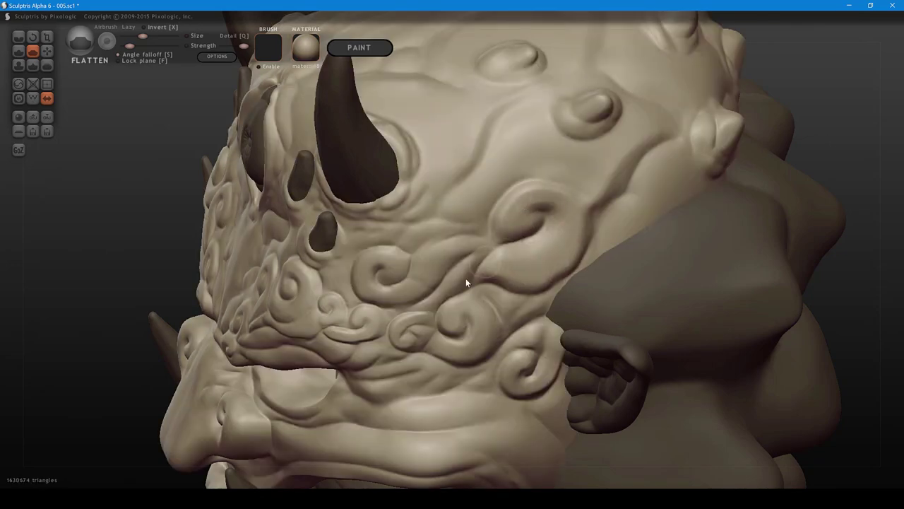
{"action": "mouse_move", "coordinate": [470, 279]}
{"action": "right_mouse_down"}
{"action": "mouse_move", "coordinate": [587, 275]}
{"action": "mouse_move", "coordinate": [669, 245]}
{"action": "mouse_move", "coordinate": [623, 242]}
{"action": "mouse_move", "coordinate": [645, 236]}
{"action": "mouse_move", "coordinate": [463, 286]}
{"action": "right_mouse_up"}
{"action": "left_click_drag", "start_coordinate": [447, 297], "coordinate": [450, 297]}
{"action": "right_click_drag", "start_coordinate": [451, 297], "coordinate": [461, 297]}
- Reshape the small inner brow swirls above the nose bridge with the Grab brush
{"action": "key", "text": "6"}
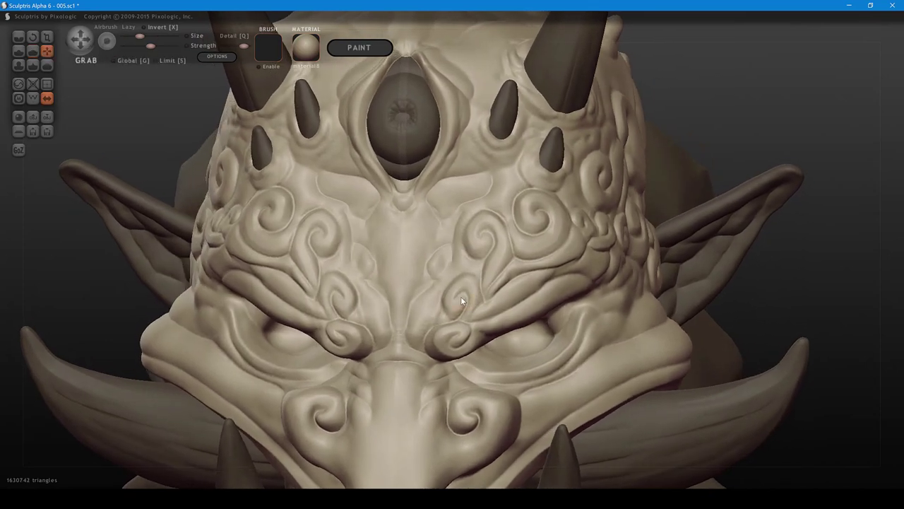
{"action": "left_click_drag", "start_coordinate": [458, 290], "coordinate": [467, 284]}
{"action": "scroll", "coordinate": [454, 285], "scroll_direction": "up", "scroll_amount": 2, "text": "shift"}
{"action": "scroll", "coordinate": [455, 312], "scroll_direction": "down", "scroll_amount": 2, "text": "shift"}
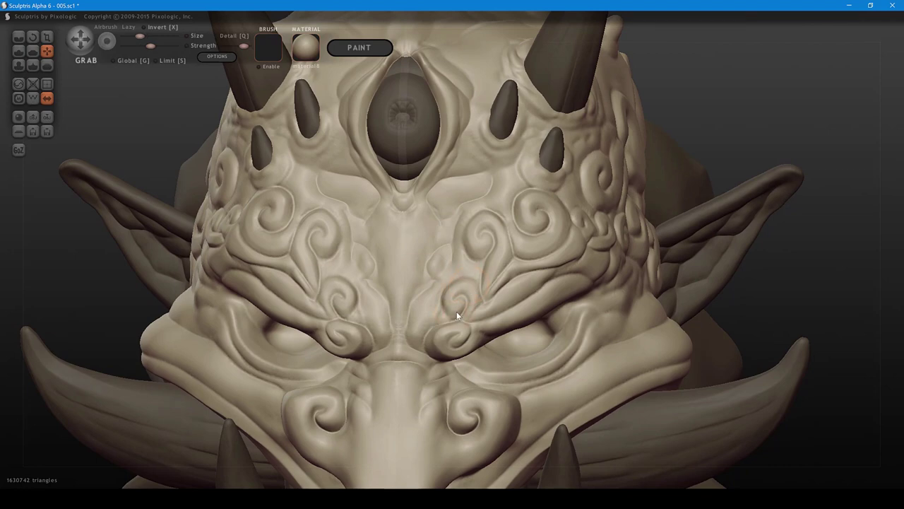
{"action": "left_click_drag", "start_coordinate": [448, 313], "coordinate": [467, 309]}
- Try to sharpen the small inner brow swirl with the Crease brush
{"action": "key", "text": "1"}
{"action": "scroll", "coordinate": [442, 304], "scroll_direction": "up", "scroll_amount": 2, "text": "shift"}
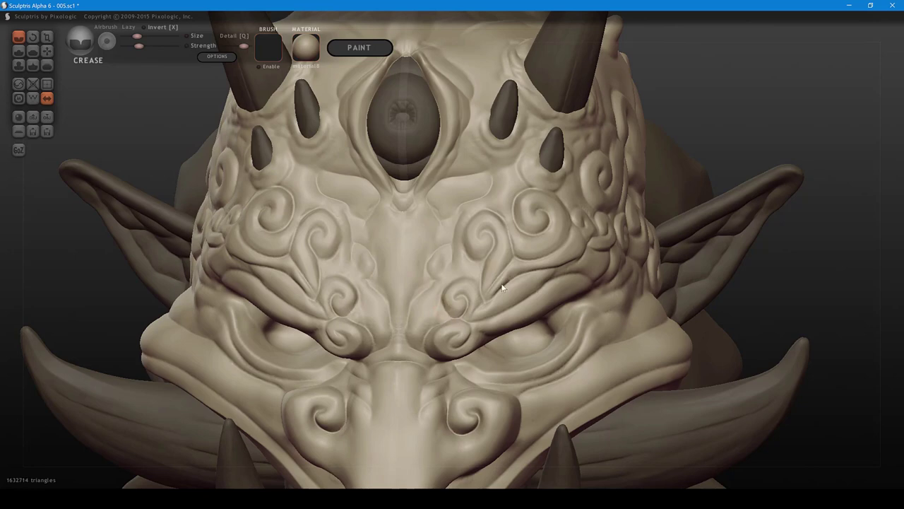
{"action": "mouse_move", "coordinate": [499, 284]}
{"action": "middle_mouse_down"}
{"action": "mouse_move", "coordinate": [538, 289]}
{"action": "mouse_move", "coordinate": [522, 347]}
{"action": "mouse_move", "coordinate": [544, 290]}
{"action": "middle_mouse_up"}
{"action": "scroll", "coordinate": [517, 283], "scroll_direction": "up", "scroll_amount": 2}
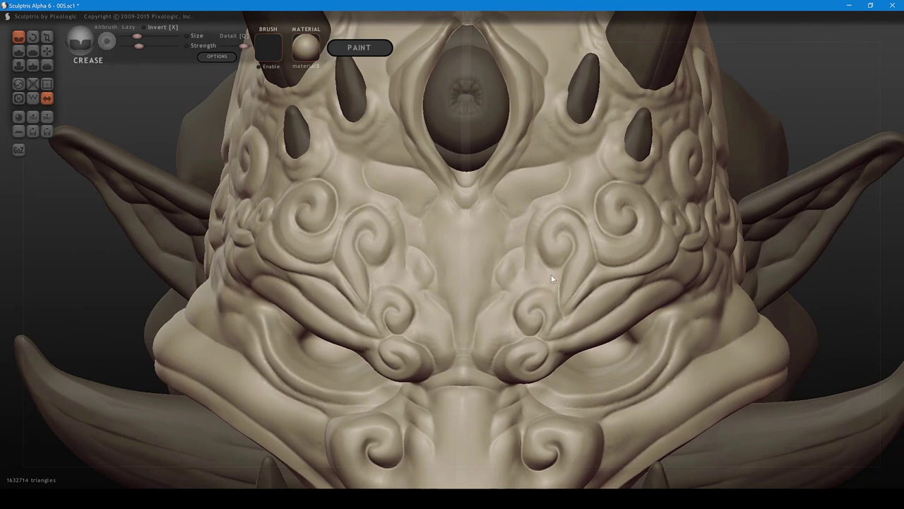
{"action": "left_click_drag", "start_coordinate": [526, 304], "coordinate": [549, 294]}
{"action": "key", "text": "ctrl+z"}
- Inflate the two small swirls beside the nose bridge with the Inflate brush at a reduced strength
{"action": "key", "text": "i"}
{"action": "scroll", "coordinate": [535, 295], "scroll_direction": "down", "scroll_amount": 4, "text": "shift"}
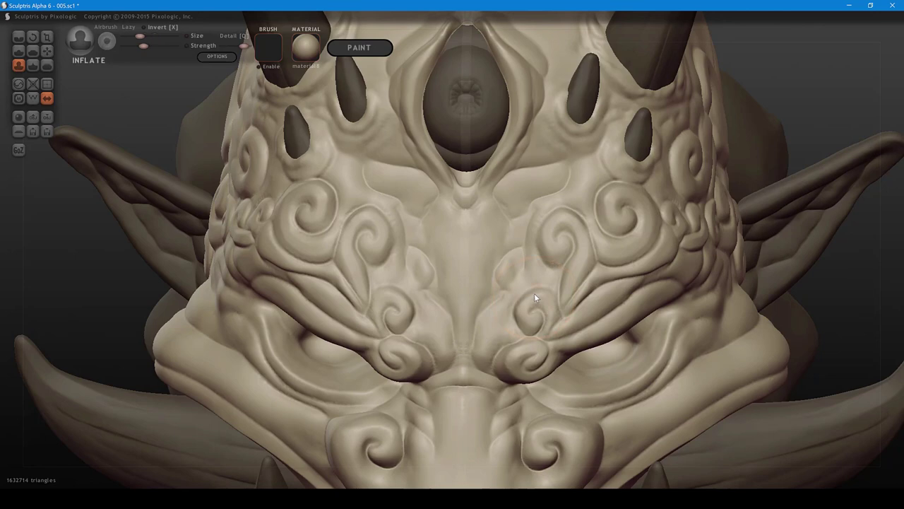
{"action": "scroll", "coordinate": [535, 296], "scroll_direction": "up", "scroll_amount": 2}
{"action": "middle_click_drag", "start_coordinate": [535, 309], "coordinate": [527, 301]}
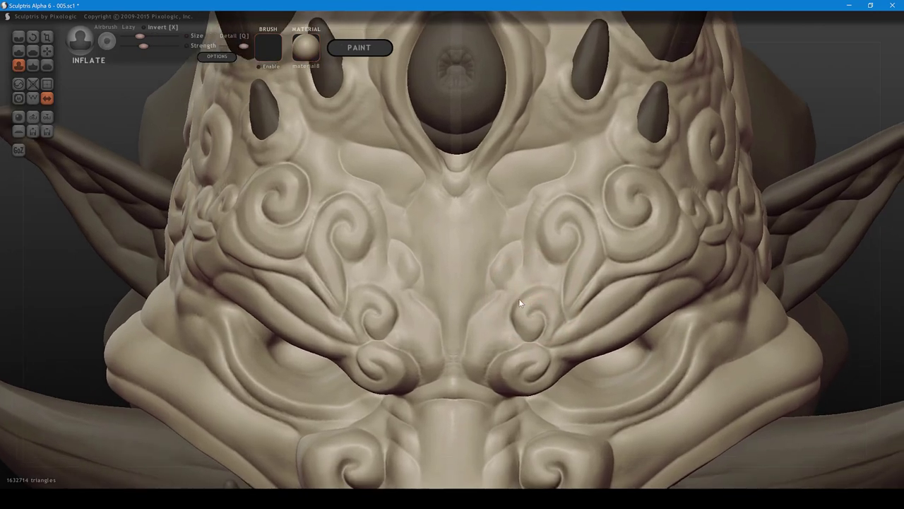
{"action": "left_click_drag", "start_coordinate": [518, 298], "coordinate": [523, 313]}
{"action": "key", "text": "ctrl+z"}
{"action": "key", "text": "space"}
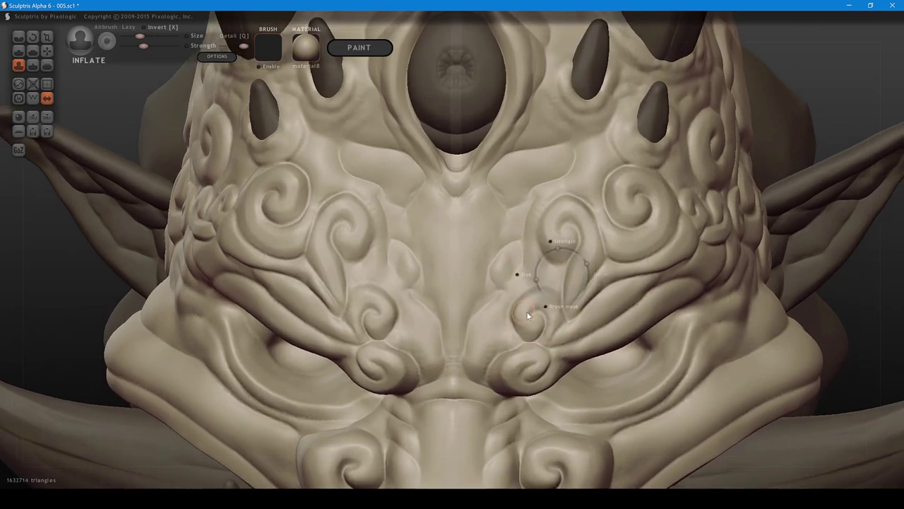
{"action": "scroll", "coordinate": [518, 334], "scroll_direction": "down", "scroll_amount": 3, "text": "ctrl"}
{"action": "left_click_drag", "start_coordinate": [520, 305], "coordinate": [535, 288]}
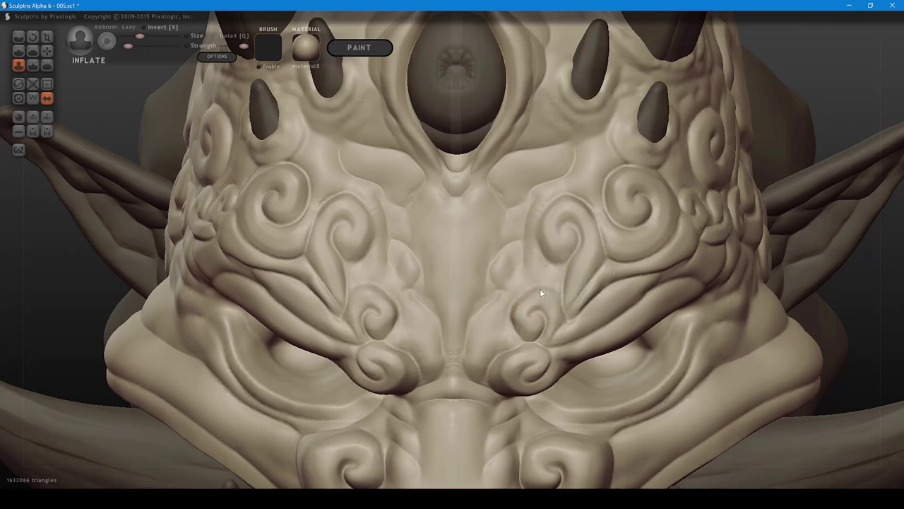
{"action": "mouse_move", "coordinate": [550, 291]}
{"action": "right_mouse_down"}
{"action": "mouse_move", "coordinate": [549, 264]}
{"action": "mouse_move", "coordinate": [514, 289]}
{"action": "right_mouse_up"}
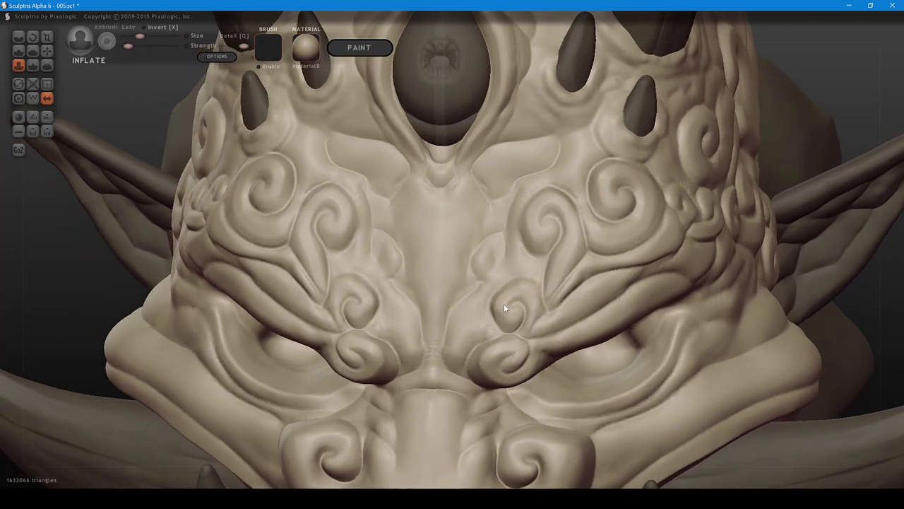
{"action": "mouse_move", "coordinate": [489, 353]}
{"action": "left_mouse_down"}
{"action": "mouse_move", "coordinate": [480, 364]}
{"action": "mouse_move", "coordinate": [501, 373]}
{"action": "left_mouse_up"}
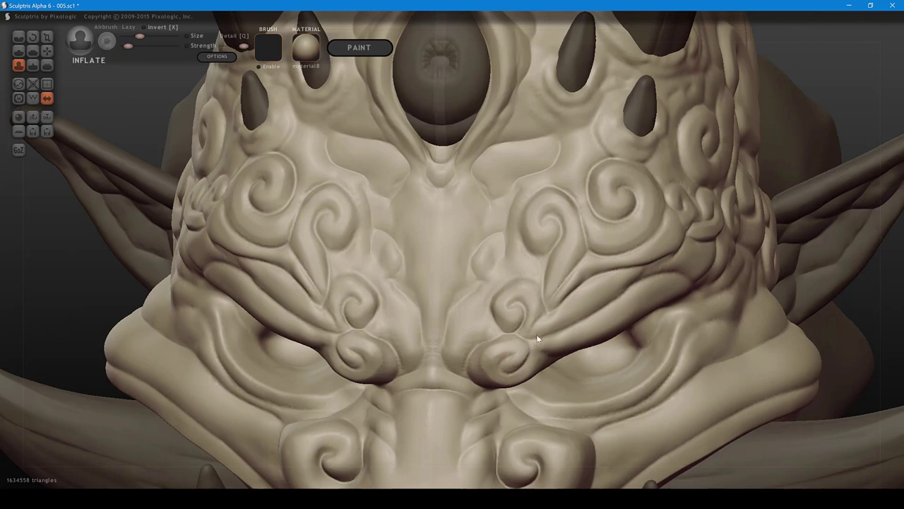
- Try to inflate the middle brow swirl between the small inner curls and the large brow swirl
{"action": "right_click_drag", "start_coordinate": [538, 336], "coordinate": [494, 337]}
{"action": "middle_click_drag", "start_coordinate": [500, 304], "coordinate": [506, 354]}
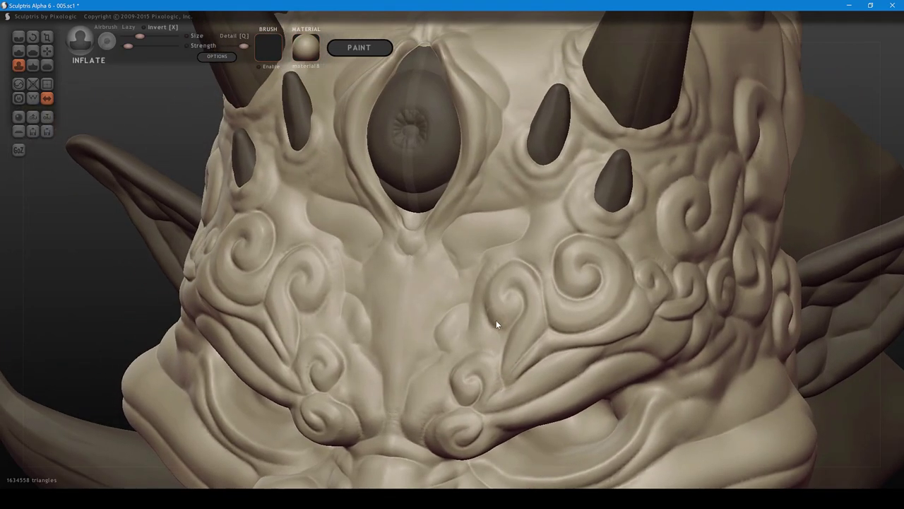
{"action": "right_click_drag", "start_coordinate": [496, 320], "coordinate": [521, 333]}
{"action": "mouse_move", "coordinate": [519, 339]}
{"action": "left_mouse_down"}
{"action": "mouse_move", "coordinate": [512, 309]}
{"action": "mouse_move", "coordinate": [526, 282]}
{"action": "mouse_move", "coordinate": [551, 276]}
{"action": "mouse_move", "coordinate": [564, 285]}
{"action": "left_mouse_up"}
{"action": "right_click_drag", "start_coordinate": [560, 286], "coordinate": [599, 232]}
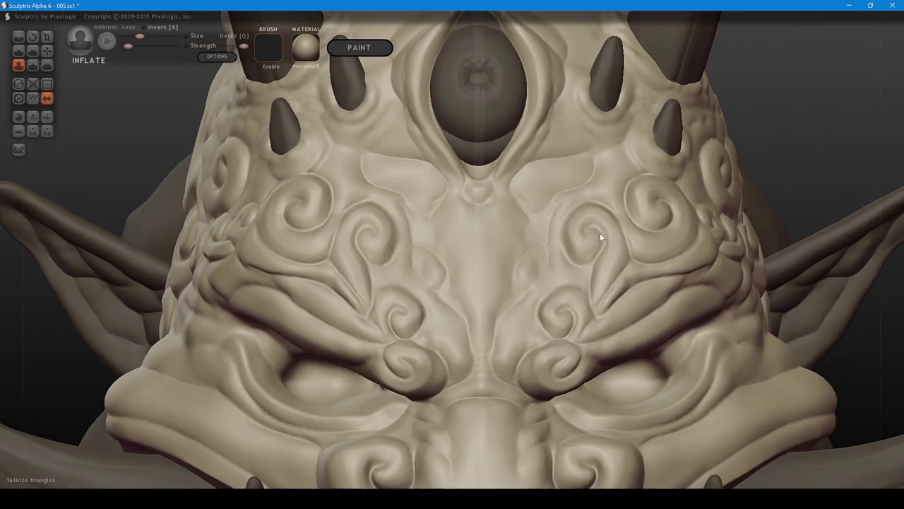
{"action": "scroll", "coordinate": [574, 291], "scroll_direction": "up", "scroll_amount": 5}
{"action": "right_click_drag", "start_coordinate": [662, 260], "coordinate": [600, 269]}
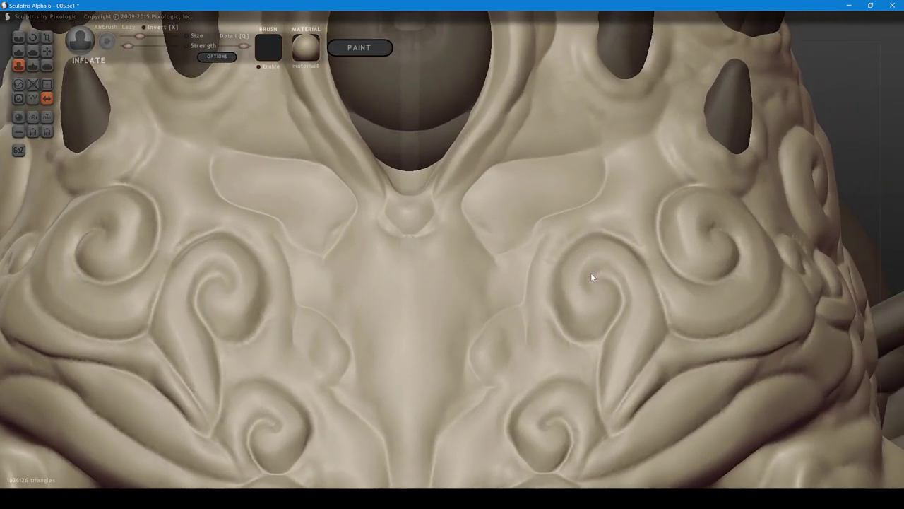
{"action": "key", "text": "ctrl+z"}
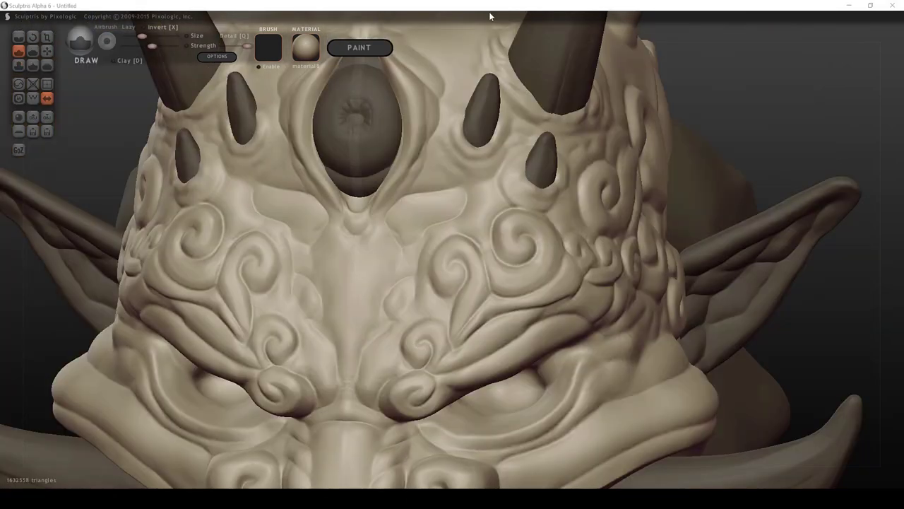
- Lower the brush detail slightly and try inflating the rim of the middle brow swirl with a smaller Inflate brush
{"action": "left_click", "coordinate": [734, 131]}
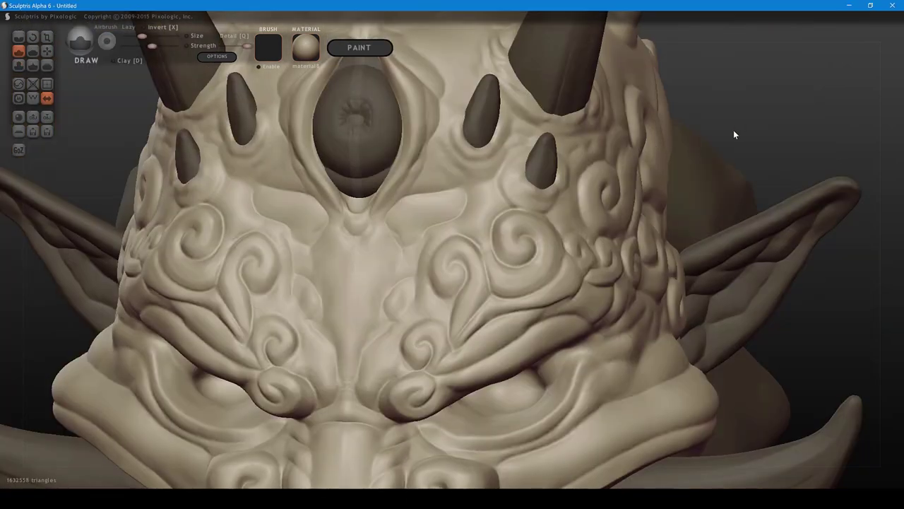
{"action": "mouse_move", "coordinate": [537, 306]}
{"action": "right_mouse_down"}
{"action": "mouse_move", "coordinate": [556, 285]}
{"action": "mouse_move", "coordinate": [555, 324]}
{"action": "right_mouse_up"}
{"action": "key", "text": "7"}
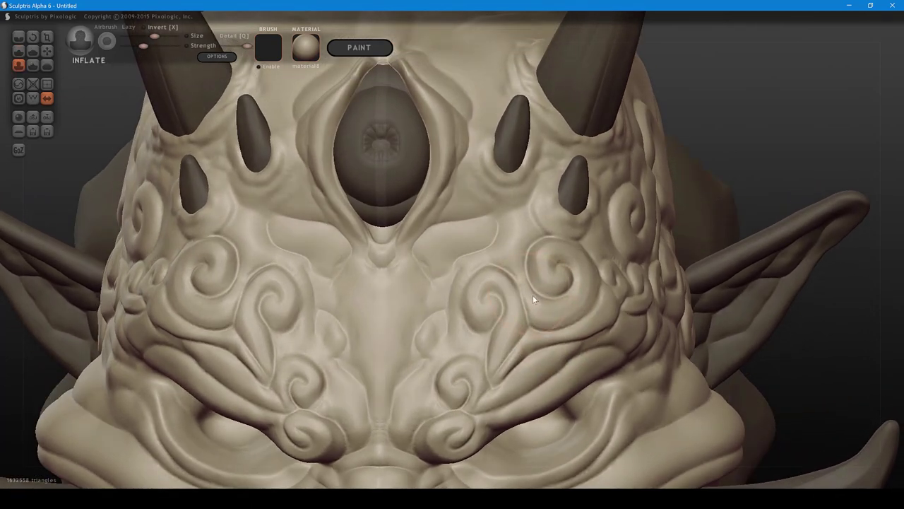
{"action": "key", "text": "space"}
{"action": "left_click_drag", "start_coordinate": [608, 244], "coordinate": [611, 267]}
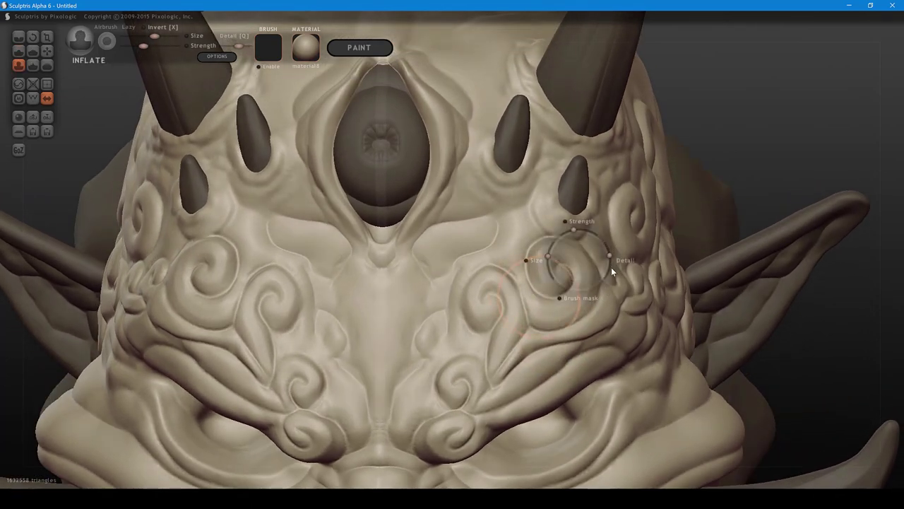
{"action": "right_click_drag", "start_coordinate": [487, 309], "coordinate": [490, 312]}
{"action": "key", "text": "bracketleft"}
{"action": "key", "text": "bracketleft"}
{"action": "key", "text": "bracketleft"}
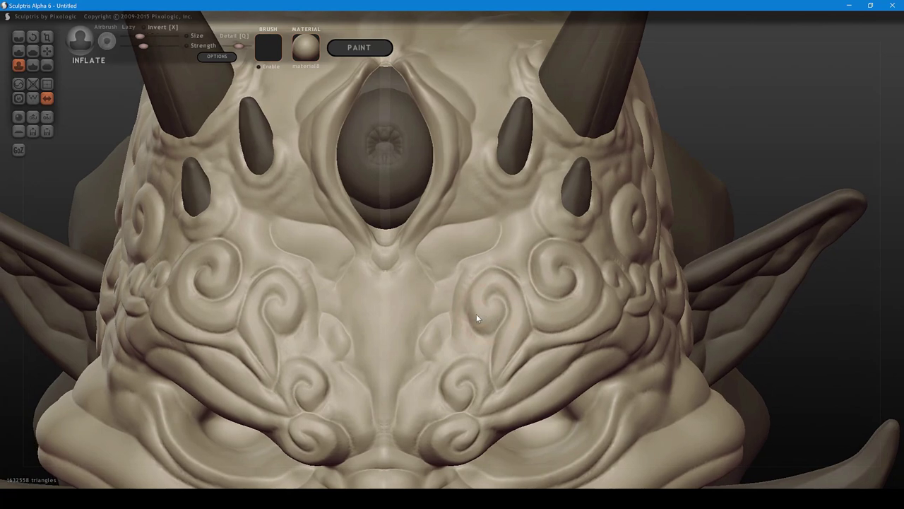
{"action": "mouse_move", "coordinate": [472, 315]}
{"action": "left_mouse_down"}
{"action": "mouse_move", "coordinate": [480, 279]}
{"action": "mouse_move", "coordinate": [505, 272]}
{"action": "left_mouse_up"}
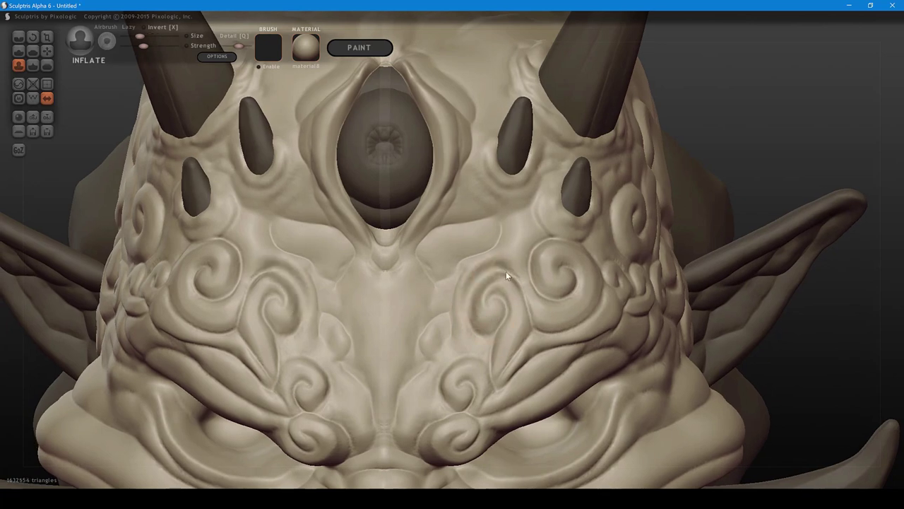
{"action": "key", "text": "ctrl+z"}
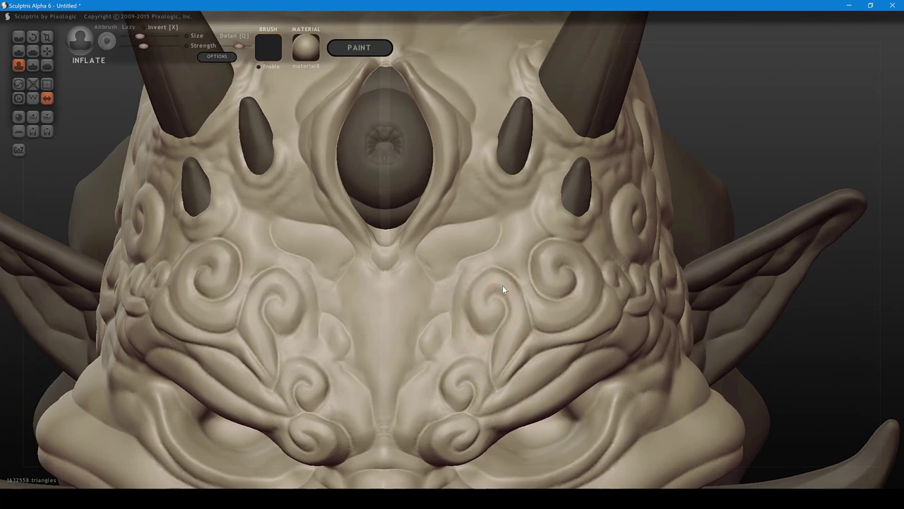
{"action": "right_click_drag", "start_coordinate": [514, 289], "coordinate": [503, 302]}
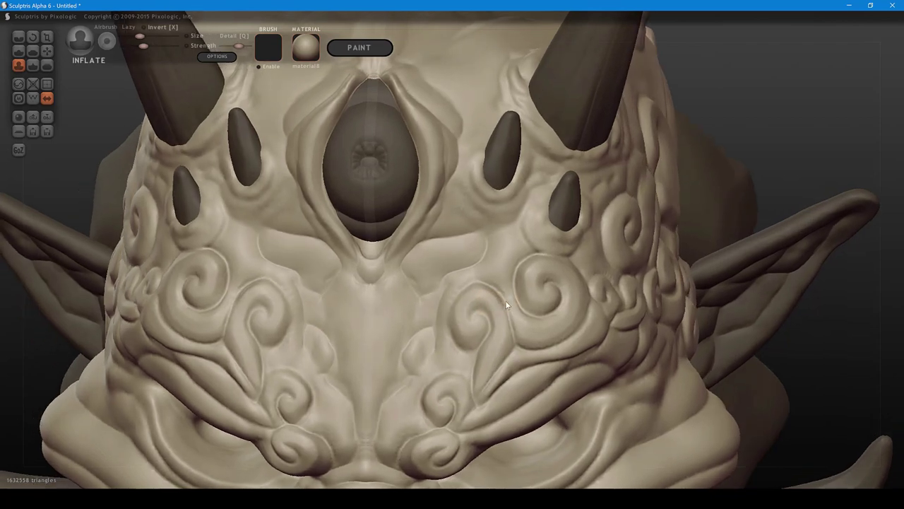
- Try to flatten the curl of the middle brow swirl with the Flatten brush
{"action": "key", "text": "5"}
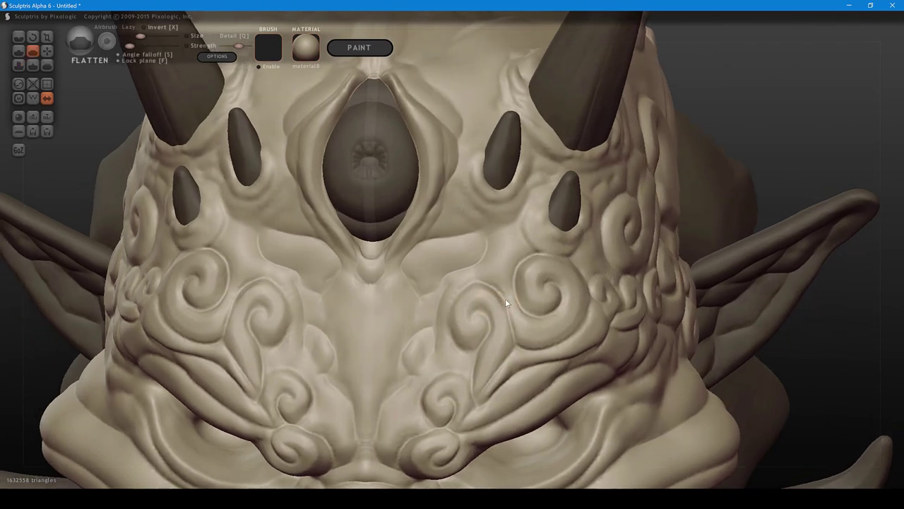
{"action": "middle_click_drag", "start_coordinate": [502, 313], "coordinate": [516, 296]}
{"action": "mouse_move", "coordinate": [479, 313]}
{"action": "left_mouse_down"}
{"action": "mouse_move", "coordinate": [470, 299]}
{"action": "mouse_move", "coordinate": [498, 277]}
{"action": "left_mouse_up"}
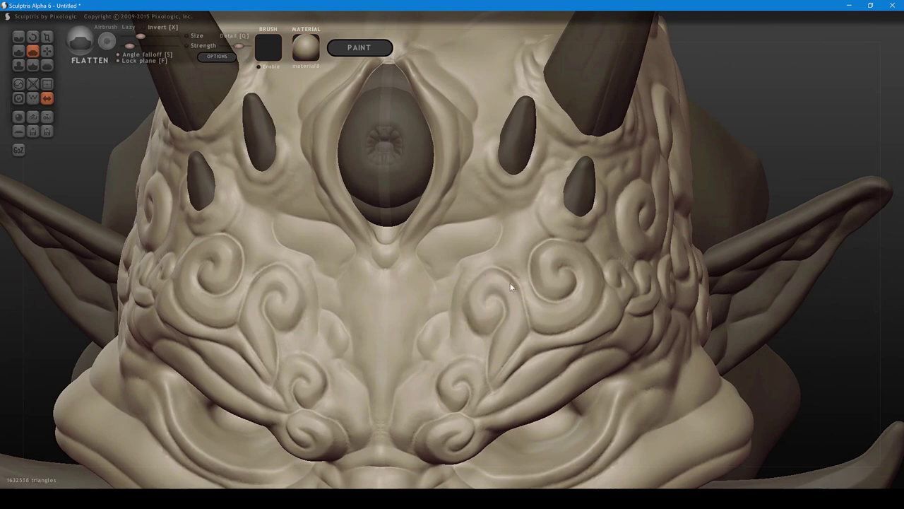
{"action": "key", "text": "space"}
{"action": "left_click_drag", "start_coordinate": [500, 268], "coordinate": [486, 282]}
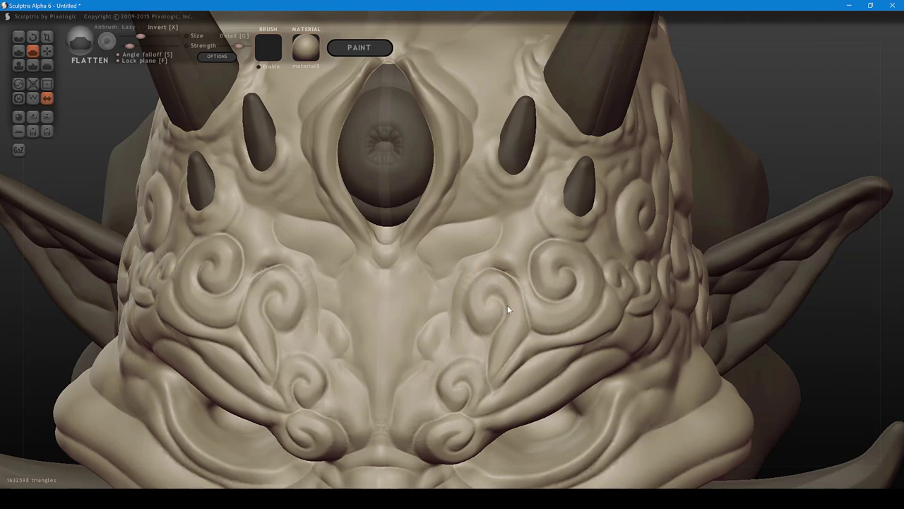
{"action": "key", "text": "ctrl+z"}
- Flatten the outer edge of the middle brow swirl's curl with the Flatten brush at a lower strength
{"action": "right_click_drag", "start_coordinate": [505, 305], "coordinate": [505, 280]}
{"action": "key", "text": "space"}
{"action": "left_click_drag", "start_coordinate": [546, 320], "coordinate": [529, 325]}
{"action": "mouse_move", "coordinate": [524, 279]}
{"action": "right_mouse_down"}
{"action": "mouse_move", "coordinate": [519, 312]}
{"action": "mouse_move", "coordinate": [507, 288]}
{"action": "mouse_move", "coordinate": [519, 283]}
{"action": "right_mouse_up"}
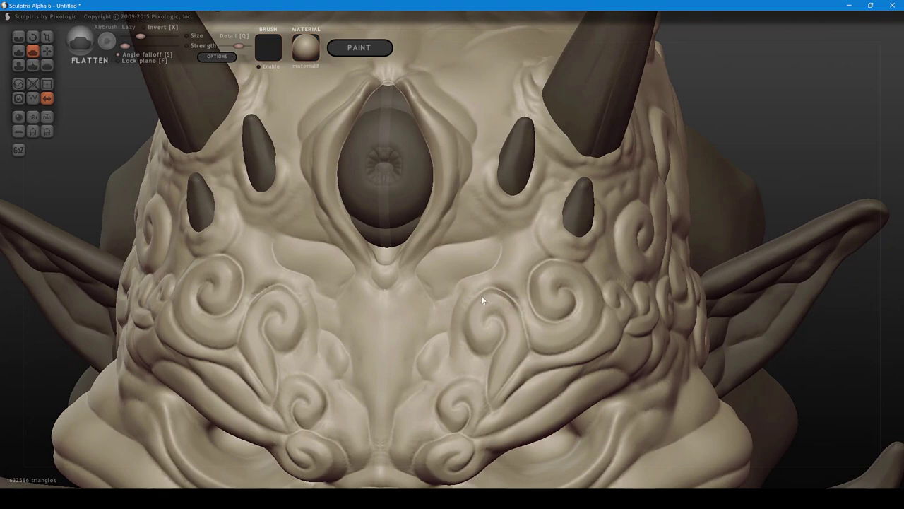
{"action": "key", "text": "space"}
{"action": "mouse_move", "coordinate": [466, 313]}
{"action": "left_mouse_down"}
{"action": "mouse_move", "coordinate": [477, 352]}
{"action": "mouse_move", "coordinate": [488, 344]}
{"action": "left_mouse_up"}
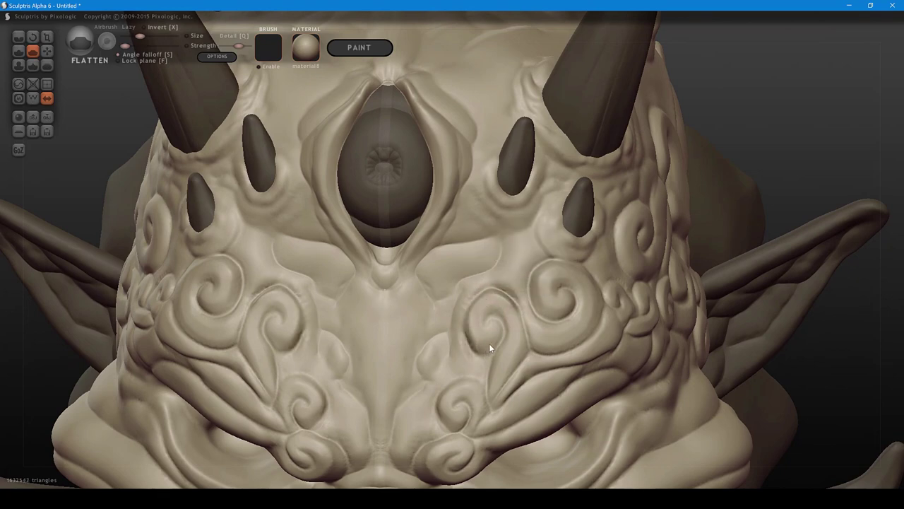
- Flatten the tapering tail of the middle brow swirl down to the small inner curl beside it
{"action": "right_click_drag", "start_coordinate": [491, 344], "coordinate": [480, 272]}
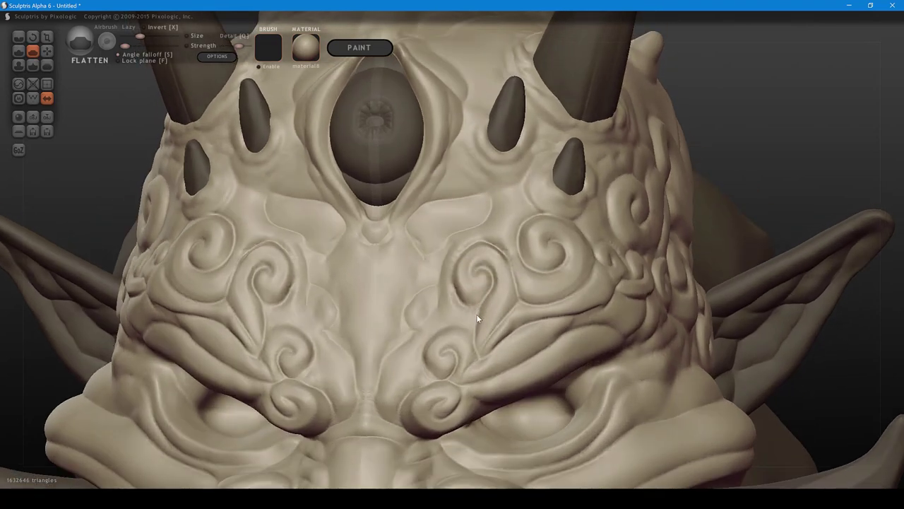
{"action": "mouse_move", "coordinate": [477, 315]}
{"action": "left_mouse_down"}
{"action": "mouse_move", "coordinate": [481, 343]}
{"action": "mouse_move", "coordinate": [431, 369]}
{"action": "mouse_move", "coordinate": [446, 377]}
{"action": "mouse_move", "coordinate": [447, 348]}
{"action": "mouse_move", "coordinate": [460, 350]}
{"action": "left_mouse_up"}
{"action": "right_click_drag", "start_coordinate": [570, 271], "coordinate": [464, 315]}
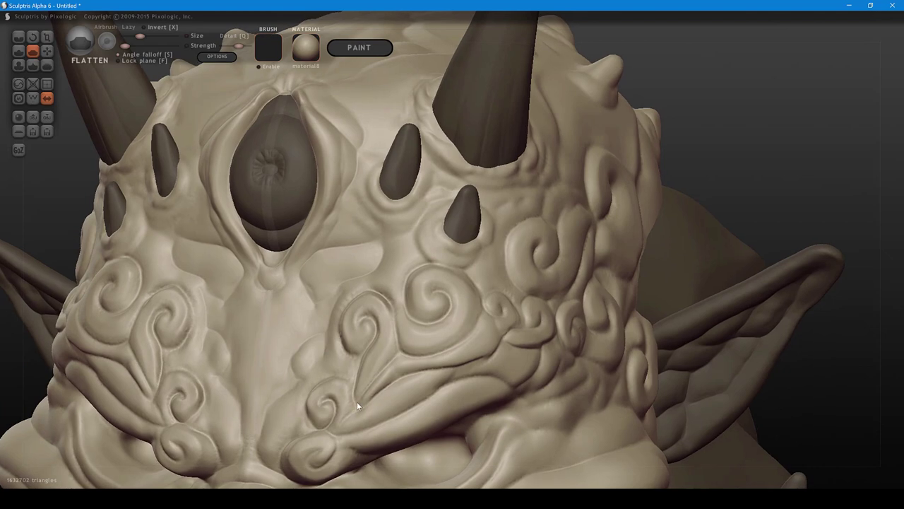
{"action": "mouse_move", "coordinate": [341, 422]}
{"action": "left_mouse_down"}
{"action": "mouse_move", "coordinate": [363, 412]}
{"action": "mouse_move", "coordinate": [356, 403]}
{"action": "left_mouse_up"}
- Flatten the large brow swirl and the edge of the temple spiral below the small horn
{"action": "right_click_drag", "start_coordinate": [453, 288], "coordinate": [431, 326]}
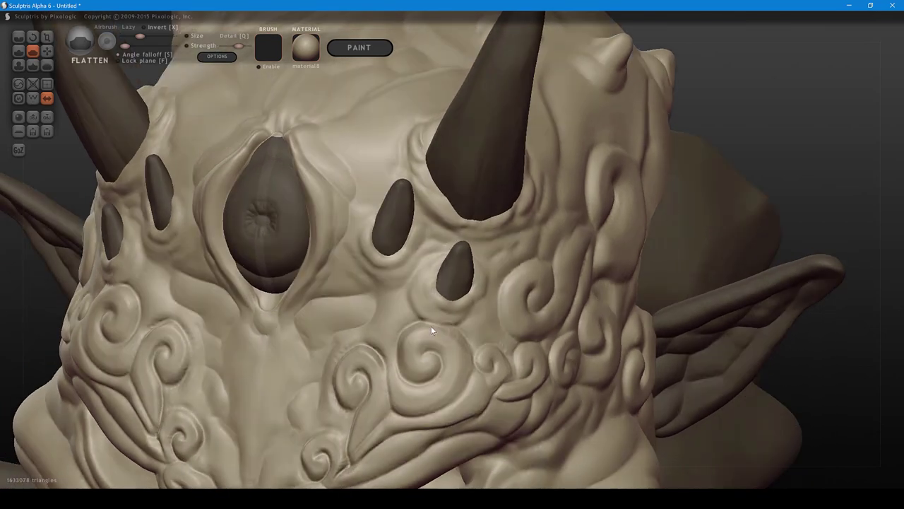
{"action": "mouse_move", "coordinate": [406, 327]}
{"action": "left_mouse_down"}
{"action": "mouse_move", "coordinate": [421, 321]}
{"action": "mouse_move", "coordinate": [465, 338]}
{"action": "mouse_move", "coordinate": [474, 364]}
{"action": "mouse_move", "coordinate": [424, 415]}
{"action": "left_mouse_up"}
{"action": "middle_click_drag", "start_coordinate": [528, 335], "coordinate": [446, 337]}
{"action": "mouse_move", "coordinate": [422, 349]}
{"action": "left_mouse_down"}
{"action": "mouse_move", "coordinate": [443, 362]}
{"action": "mouse_move", "coordinate": [413, 359]}
{"action": "mouse_move", "coordinate": [412, 347]}
{"action": "left_mouse_up"}
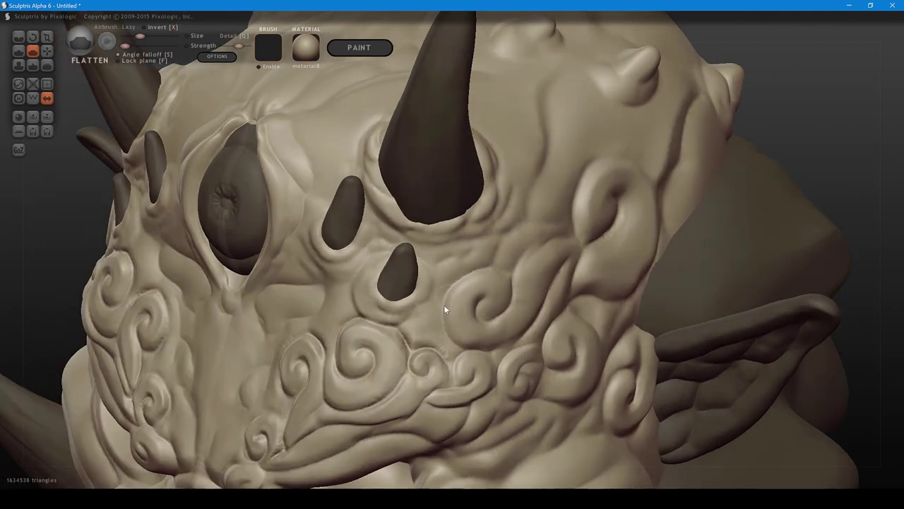
{"action": "left_click_drag", "start_coordinate": [443, 305], "coordinate": [450, 324]}
- Flatten the fold above the eye and the temple spiral beside the small horn, working from a view of the whole head
{"action": "scroll", "coordinate": [458, 294], "scroll_direction": "down", "scroll_amount": 8}
{"action": "middle_click_drag", "start_coordinate": [464, 350], "coordinate": [466, 370], "text": "alt"}
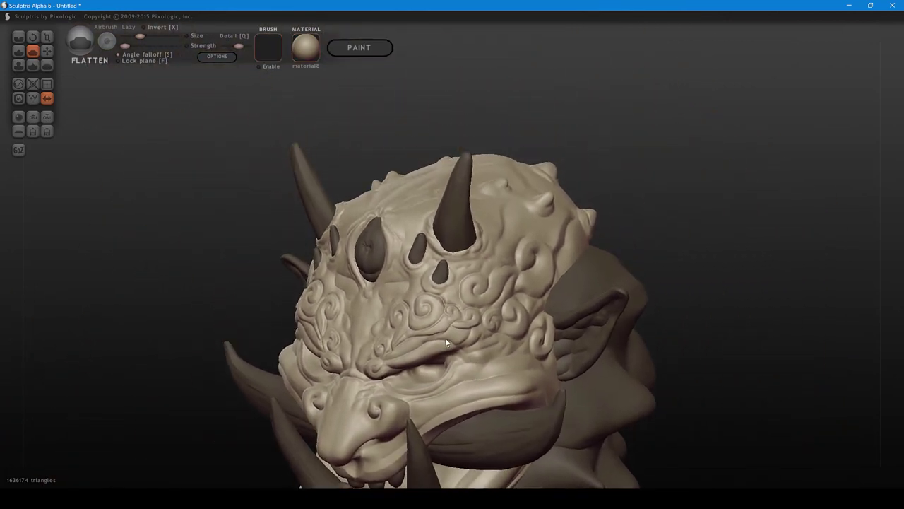
{"action": "left_click_drag", "start_coordinate": [445, 339], "coordinate": [450, 340]}
{"action": "key", "text": "space"}
{"action": "right_click_drag", "start_coordinate": [508, 312], "coordinate": [495, 313]}
{"action": "mouse_move", "coordinate": [478, 303]}
{"action": "left_mouse_down"}
{"action": "mouse_move", "coordinate": [501, 285]}
{"action": "mouse_move", "coordinate": [447, 296]}
{"action": "left_mouse_up"}
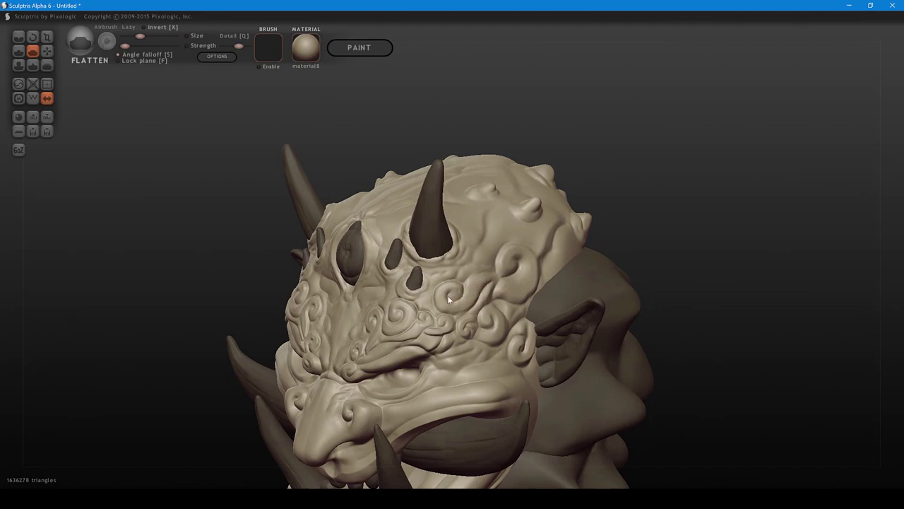
- Flatten the large upper temple swirl and the swirl beside the ear with the Flatten brush
{"action": "mouse_move", "coordinate": [499, 274]}
{"action": "left_mouse_down"}
{"action": "mouse_move", "coordinate": [514, 246]}
{"action": "mouse_move", "coordinate": [523, 257]}
{"action": "left_mouse_up"}
{"action": "left_click_drag", "start_coordinate": [523, 329], "coordinate": [527, 342]}
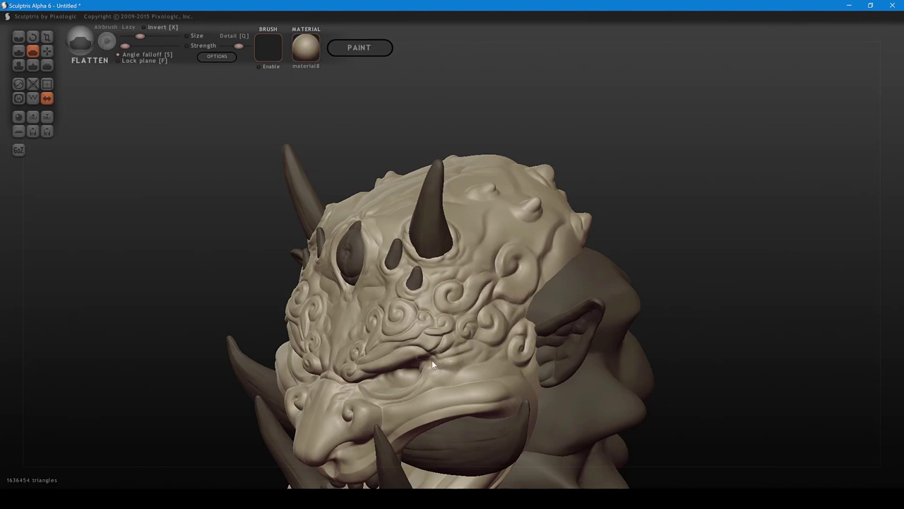
- Crease the small inner curl, the middle brow swirl and its tapering tail with the Crease brush at a smaller size
{"action": "right_click_drag", "start_coordinate": [440, 363], "coordinate": [514, 315]}
{"action": "right_click_drag", "start_coordinate": [452, 313], "coordinate": [469, 358]}
{"action": "scroll", "coordinate": [469, 357], "scroll_direction": "up", "scroll_amount": 5}
{"action": "right_click_drag", "start_coordinate": [489, 402], "coordinate": [494, 313]}
{"action": "scroll", "coordinate": [488, 354], "scroll_direction": "up", "scroll_amount": 2}
{"action": "key", "text": "1"}
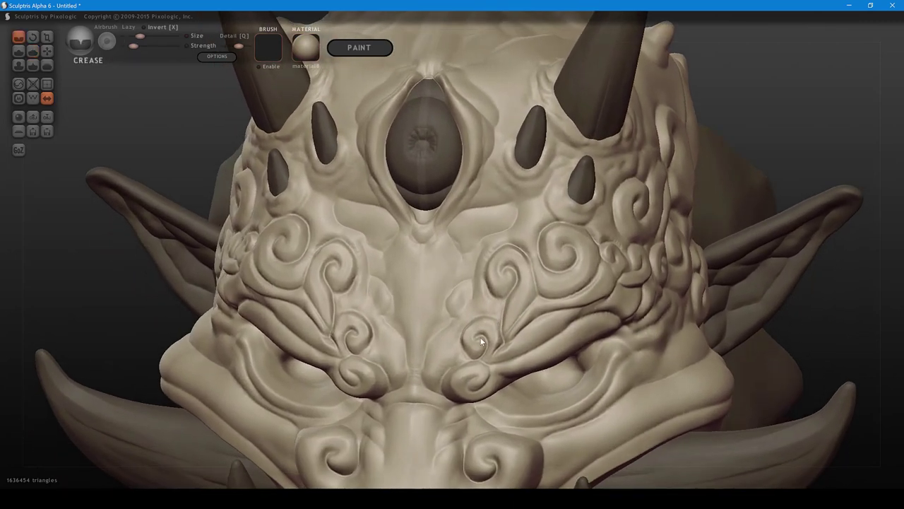
{"action": "key", "text": "space"}
{"action": "mouse_move", "coordinate": [481, 348]}
{"action": "left_mouse_down"}
{"action": "mouse_move", "coordinate": [464, 340]}
{"action": "mouse_move", "coordinate": [481, 319]}
{"action": "mouse_move", "coordinate": [497, 344]}
{"action": "left_mouse_up"}
{"action": "mouse_move", "coordinate": [501, 274]}
{"action": "left_mouse_down"}
{"action": "mouse_move", "coordinate": [507, 257]}
{"action": "mouse_move", "coordinate": [520, 266]}
{"action": "mouse_move", "coordinate": [503, 323]}
{"action": "left_mouse_up"}
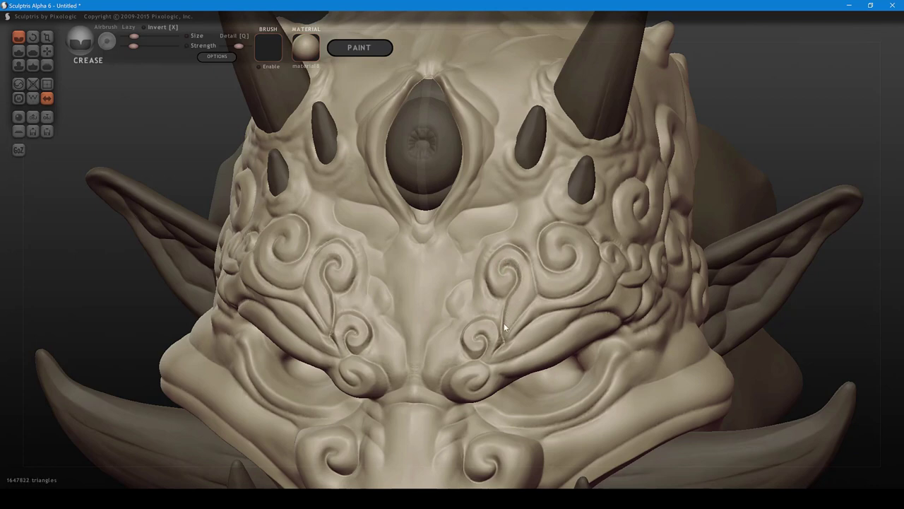
{"action": "mouse_move", "coordinate": [508, 275]}
{"action": "left_mouse_down"}
{"action": "mouse_move", "coordinate": [498, 295]}
{"action": "mouse_move", "coordinate": [491, 258]}
{"action": "mouse_move", "coordinate": [507, 242]}
{"action": "mouse_move", "coordinate": [532, 291]}
{"action": "mouse_move", "coordinate": [505, 329]}
{"action": "left_mouse_up"}
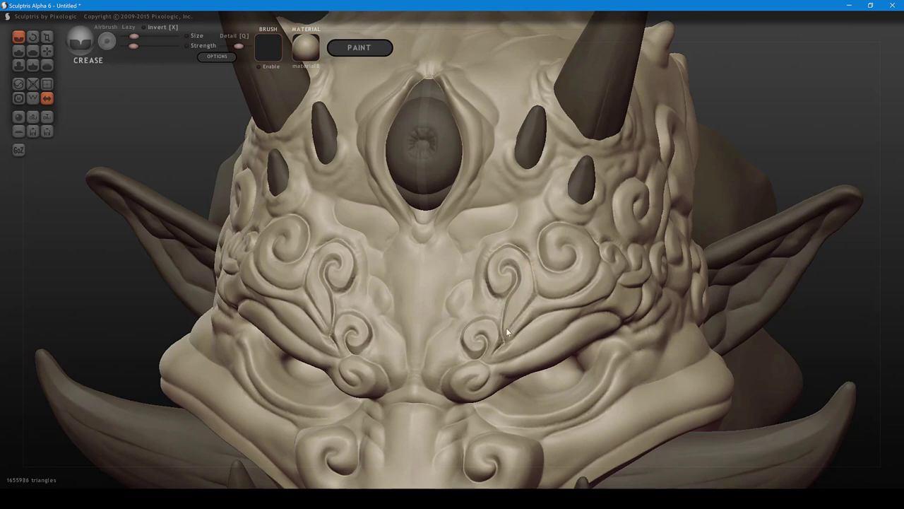
- Crease the spiral and outline of the large brow swirl, nudging its upper edge into shape with the Grab brush
{"action": "middle_click_drag", "start_coordinate": [559, 261], "coordinate": [513, 301], "text": "alt"}
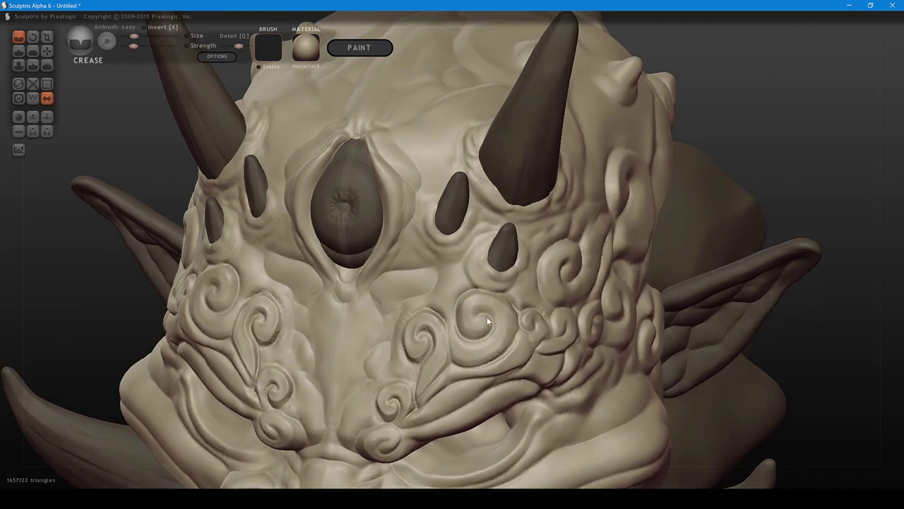
{"action": "mouse_move", "coordinate": [488, 324]}
{"action": "left_mouse_down"}
{"action": "mouse_move", "coordinate": [465, 331]}
{"action": "mouse_move", "coordinate": [462, 304]}
{"action": "mouse_move", "coordinate": [498, 323]}
{"action": "mouse_move", "coordinate": [474, 345]}
{"action": "mouse_move", "coordinate": [458, 340]}
{"action": "mouse_move", "coordinate": [455, 318]}
{"action": "left_mouse_up"}
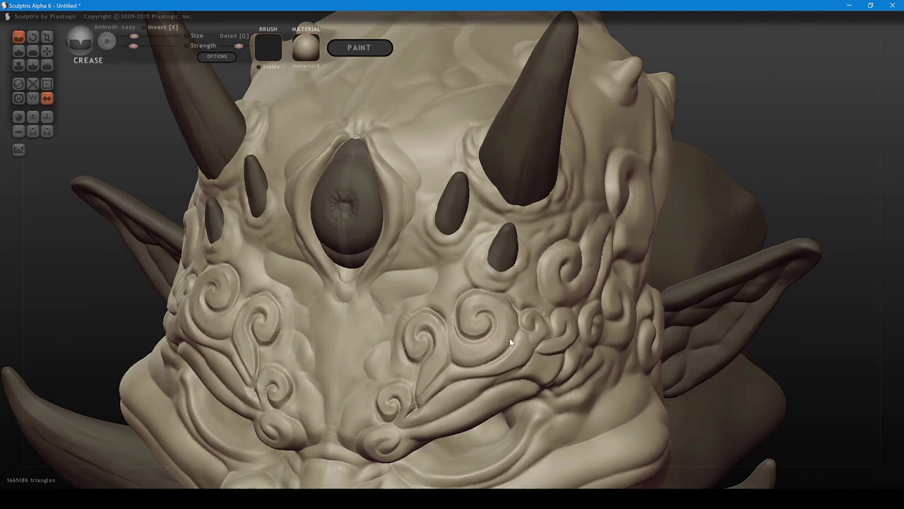
{"action": "right_click_drag", "start_coordinate": [510, 342], "coordinate": [486, 332]}
{"action": "key", "text": "g"}
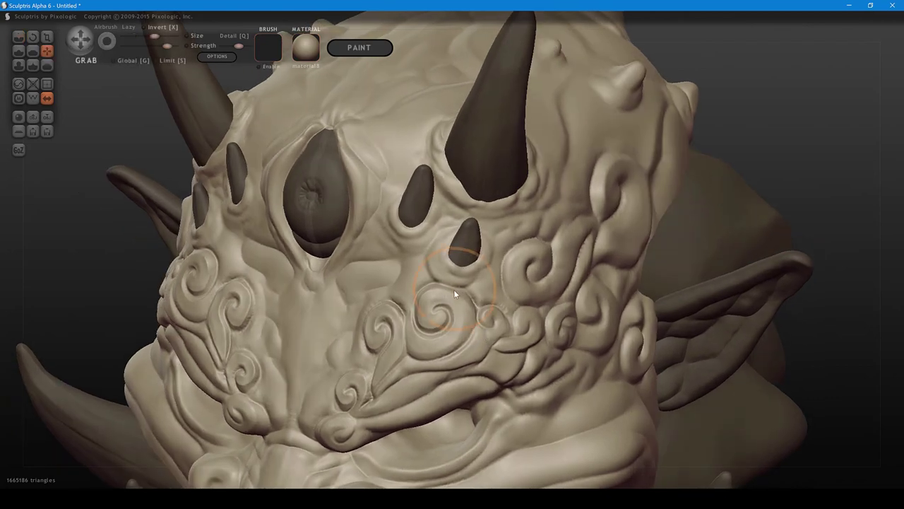
{"action": "left_click_drag", "start_coordinate": [449, 287], "coordinate": [455, 288]}
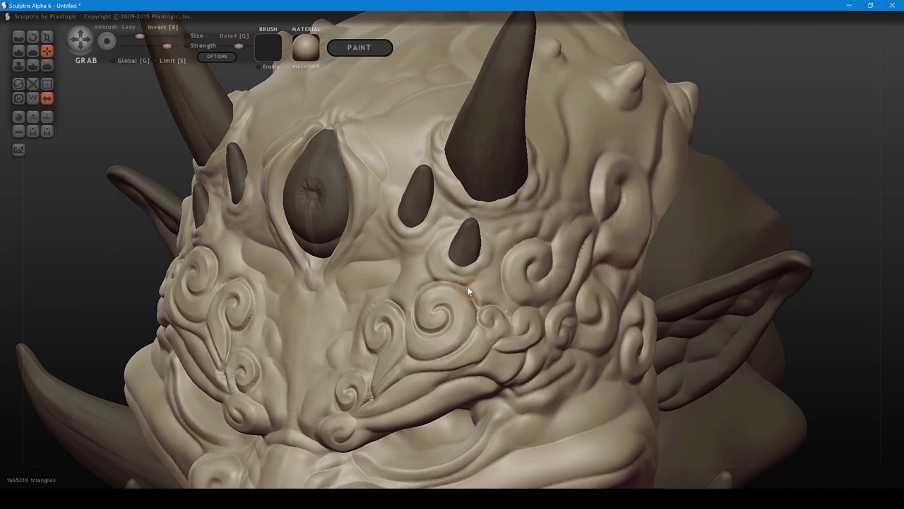
{"action": "middle_click_drag", "start_coordinate": [468, 286], "coordinate": [492, 292]}
{"action": "key", "text": "1"}
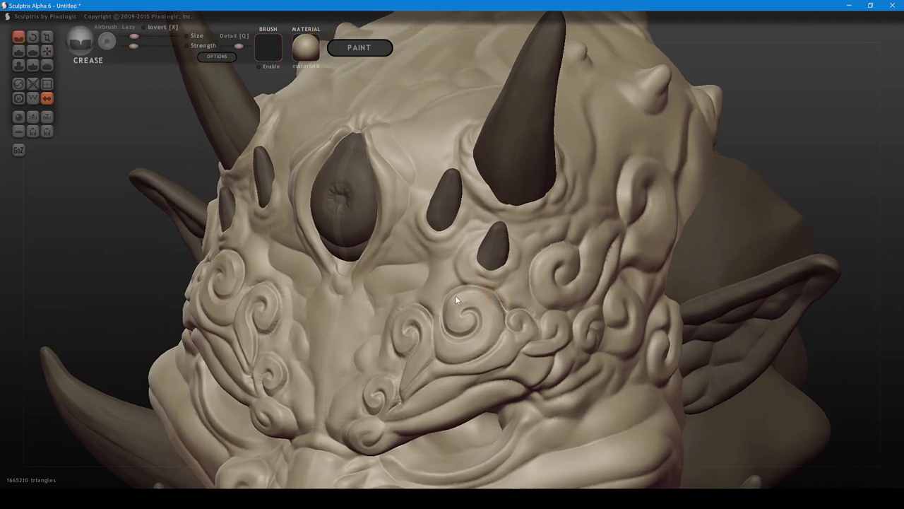
{"action": "mouse_move", "coordinate": [466, 291]}
{"action": "left_mouse_down"}
{"action": "mouse_move", "coordinate": [491, 298]}
{"action": "mouse_move", "coordinate": [497, 329]}
{"action": "mouse_move", "coordinate": [450, 361]}
{"action": "mouse_move", "coordinate": [442, 337]}
{"action": "left_mouse_up"}
- Raise the Crease brush strength and carve the centre of the tiny curl beside the large brow swirl
{"action": "mouse_move", "coordinate": [498, 299]}
{"action": "right_mouse_down"}
{"action": "mouse_move", "coordinate": [493, 282]}
{"action": "mouse_move", "coordinate": [509, 281]}
{"action": "mouse_move", "coordinate": [458, 305]}
{"action": "right_mouse_up"}
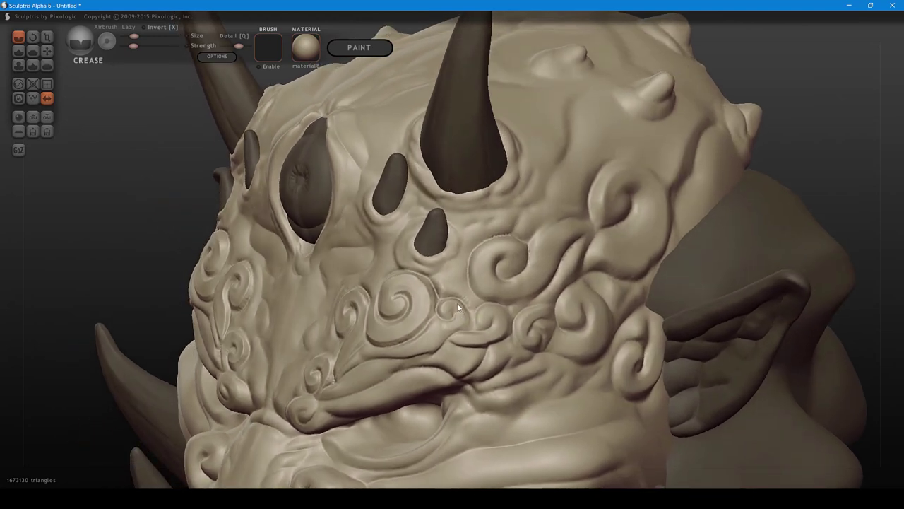
{"action": "left_click", "coordinate": [452, 311]}
{"action": "key", "text": "space"}
{"action": "left_click_drag", "start_coordinate": [454, 326], "coordinate": [472, 322]}
{"action": "left_click", "coordinate": [453, 311]}
{"action": "left_click", "coordinate": [453, 312]}
{"action": "mouse_move", "coordinate": [452, 312]}
{"action": "left_mouse_down"}
{"action": "mouse_move", "coordinate": [445, 321]}
{"action": "mouse_move", "coordinate": [452, 317]}
{"action": "left_mouse_up"}
{"action": "left_click", "coordinate": [452, 316]}
- Deepen the spiral and outline of the tiny curl beside the large brow swirl with a stronger Crease brush
{"action": "right_click_drag", "start_coordinate": [453, 316], "coordinate": [450, 330]}
{"action": "mouse_move", "coordinate": [448, 334]}
{"action": "left_mouse_down"}
{"action": "mouse_move", "coordinate": [437, 330]}
{"action": "mouse_move", "coordinate": [442, 322]}
{"action": "mouse_move", "coordinate": [463, 330]}
{"action": "mouse_move", "coordinate": [464, 340]}
{"action": "mouse_move", "coordinate": [449, 357]}
{"action": "mouse_move", "coordinate": [439, 340]}
{"action": "mouse_move", "coordinate": [445, 359]}
{"action": "left_mouse_up"}
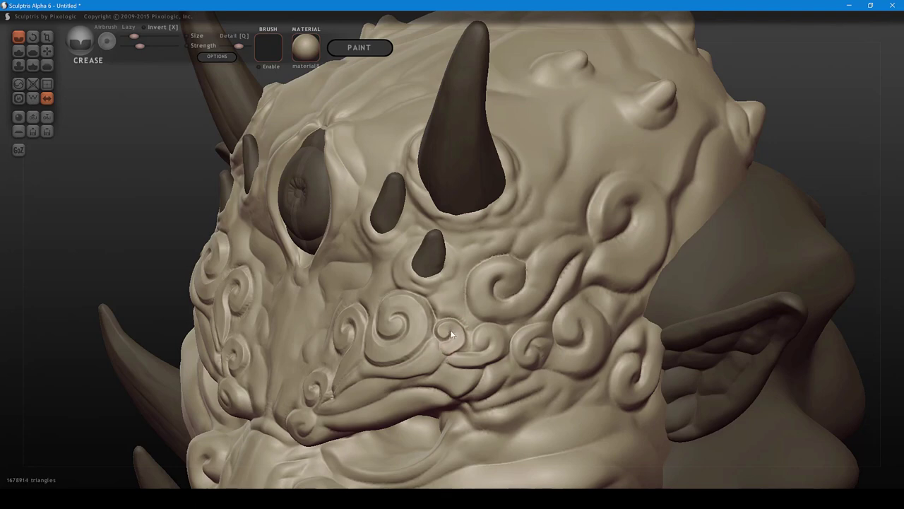
{"action": "scroll", "coordinate": [452, 346], "scroll_direction": "up", "scroll_amount": 3}
{"action": "mouse_move", "coordinate": [445, 369]}
{"action": "left_mouse_down"}
{"action": "mouse_move", "coordinate": [462, 377]}
{"action": "mouse_move", "coordinate": [447, 367]}
{"action": "mouse_move", "coordinate": [452, 380]}
{"action": "left_mouse_up"}
{"action": "key", "text": "space"}
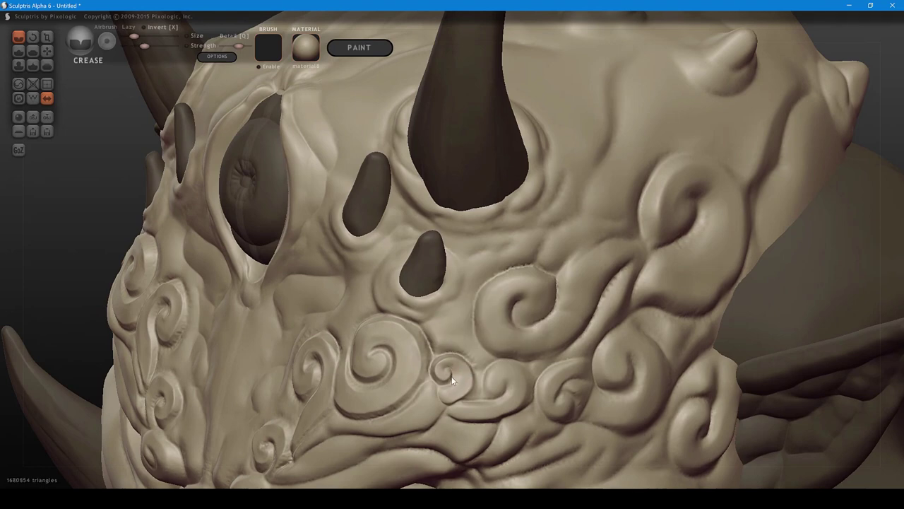
{"action": "scroll", "coordinate": [475, 381], "scroll_direction": "down", "scroll_amount": 2}
{"action": "left_click_drag", "start_coordinate": [468, 336], "coordinate": [461, 362]}
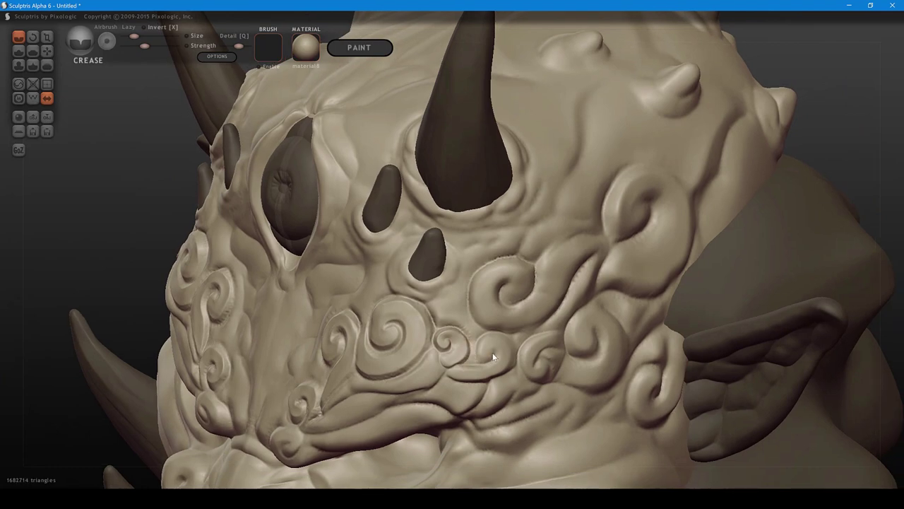
- Crease the spiral, outline and tail of the second small curl below the temple spiral, using Lazy mode for the finer lines
{"action": "middle_click_drag", "start_coordinate": [493, 349], "coordinate": [475, 339]}
{"action": "mouse_move", "coordinate": [462, 333]}
{"action": "left_mouse_down"}
{"action": "mouse_move", "coordinate": [462, 354]}
{"action": "mouse_move", "coordinate": [472, 336]}
{"action": "mouse_move", "coordinate": [478, 344]}
{"action": "left_mouse_up"}
{"action": "right_click_drag", "start_coordinate": [485, 347], "coordinate": [457, 347]}
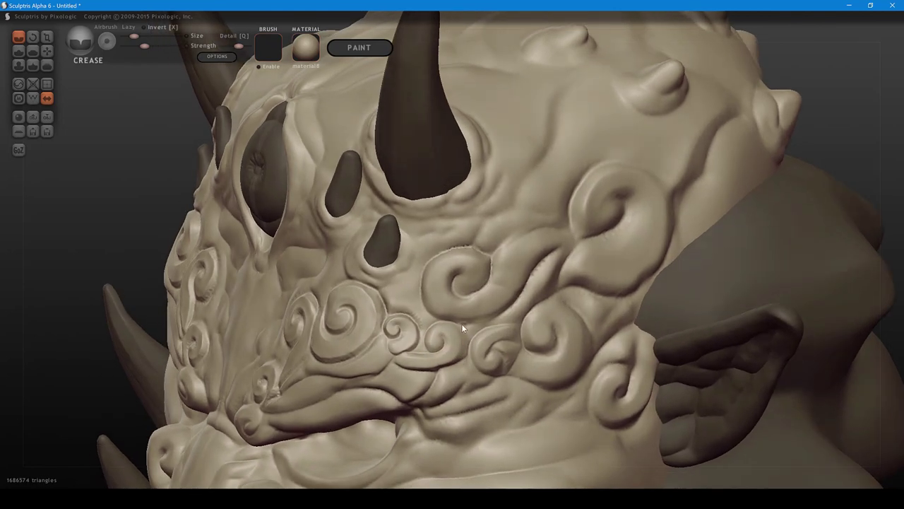
{"action": "mouse_move", "coordinate": [460, 325]}
{"action": "left_mouse_down"}
{"action": "mouse_move", "coordinate": [467, 347]}
{"action": "mouse_move", "coordinate": [450, 364]}
{"action": "mouse_move", "coordinate": [433, 329]}
{"action": "mouse_move", "coordinate": [455, 327]}
{"action": "mouse_move", "coordinate": [460, 346]}
{"action": "left_mouse_up"}
{"action": "right_click_drag", "start_coordinate": [463, 344], "coordinate": [472, 341]}
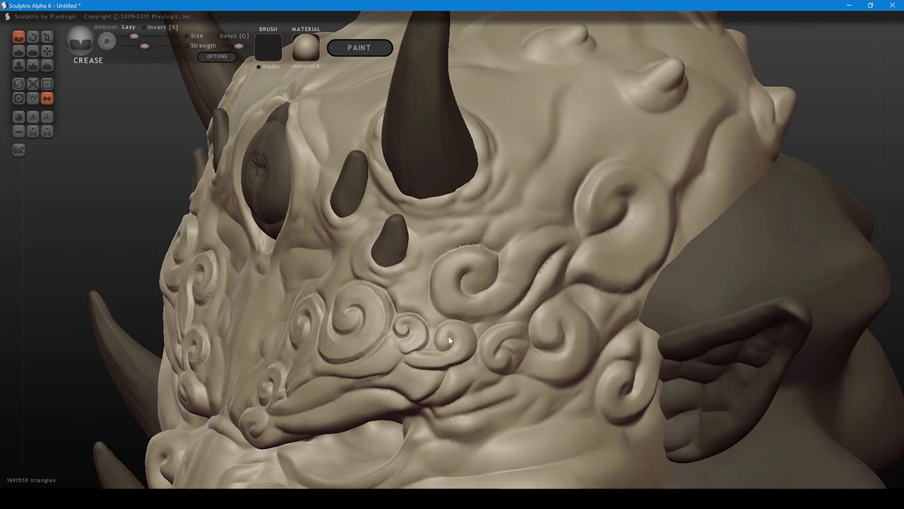
{"action": "mouse_move", "coordinate": [448, 335]}
{"action": "left_mouse_down"}
{"action": "mouse_move", "coordinate": [438, 338]}
{"action": "mouse_move", "coordinate": [456, 325]}
{"action": "mouse_move", "coordinate": [470, 349]}
{"action": "mouse_move", "coordinate": [446, 363]}
{"action": "mouse_move", "coordinate": [406, 362]}
{"action": "left_mouse_up"}
{"action": "mouse_move", "coordinate": [456, 352]}
{"action": "left_mouse_down"}
{"action": "mouse_move", "coordinate": [405, 361]}
{"action": "mouse_move", "coordinate": [435, 341]}
{"action": "left_mouse_up"}
- Carve the inner spiral and both edges of the tail on the temple spiral below the small horn with the Crease brush
{"action": "middle_click_drag", "start_coordinate": [503, 304], "coordinate": [477, 292]}
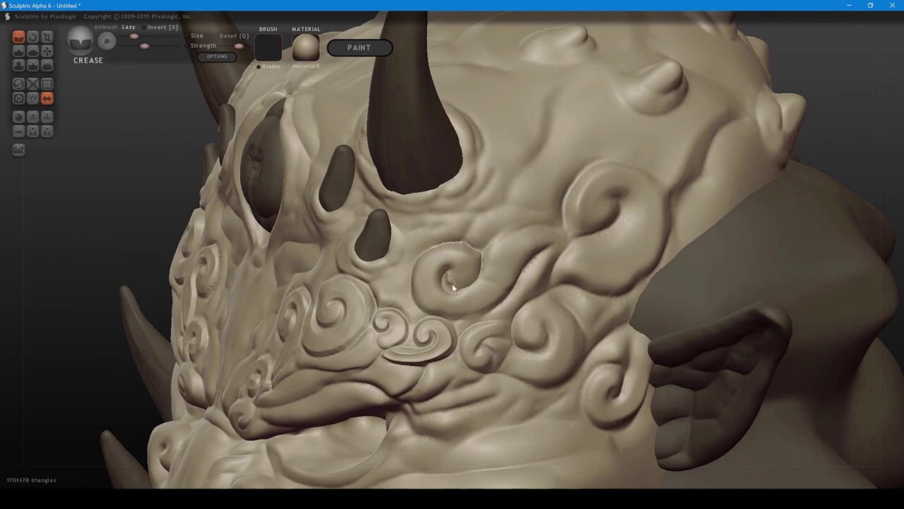
{"action": "left_click_drag", "start_coordinate": [452, 284], "coordinate": [464, 284]}
{"action": "left_click_drag", "start_coordinate": [447, 251], "coordinate": [433, 253]}
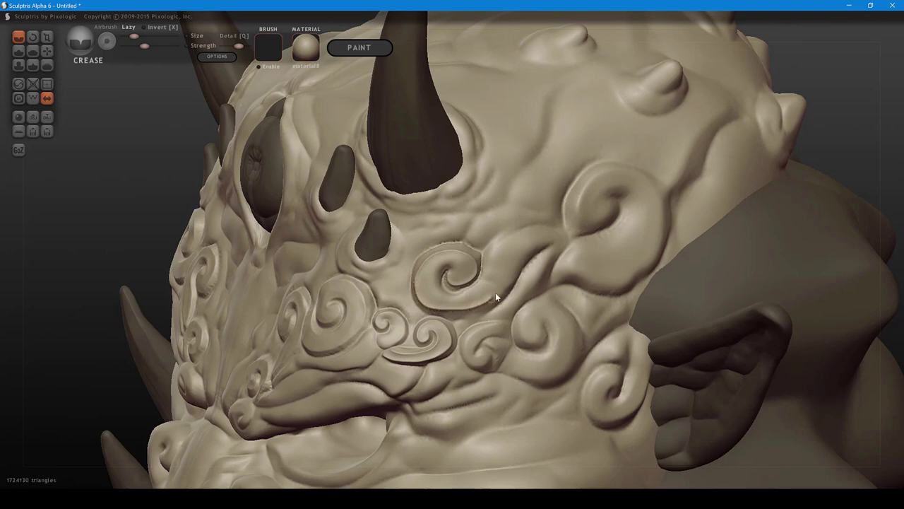
{"action": "left_click_drag", "start_coordinate": [526, 254], "coordinate": [550, 243]}
{"action": "left_click_drag", "start_coordinate": [445, 263], "coordinate": [437, 270]}
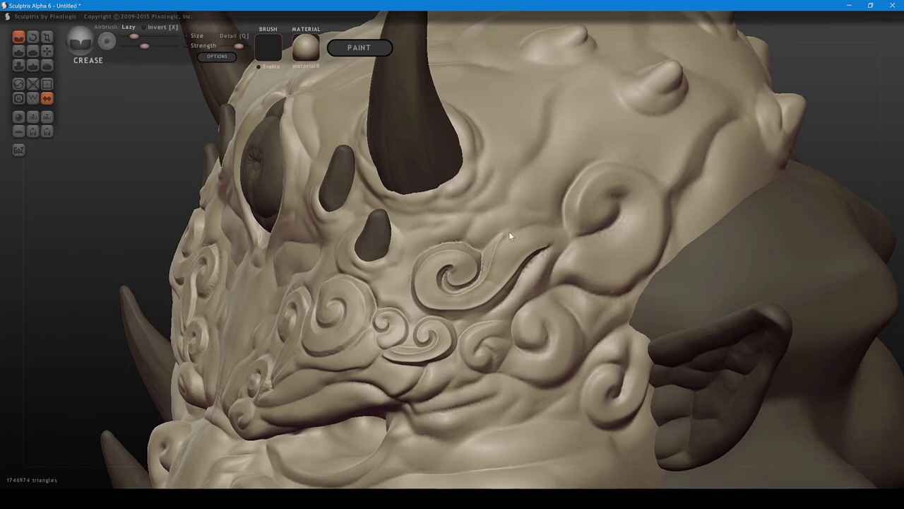
{"action": "left_click_drag", "start_coordinate": [509, 231], "coordinate": [520, 222]}
- Deepen the outer outline of the temple spiral below the small horn with a larger Crease brush
{"action": "scroll", "coordinate": [481, 271], "scroll_direction": "up", "scroll_amount": 1, "text": "shift"}
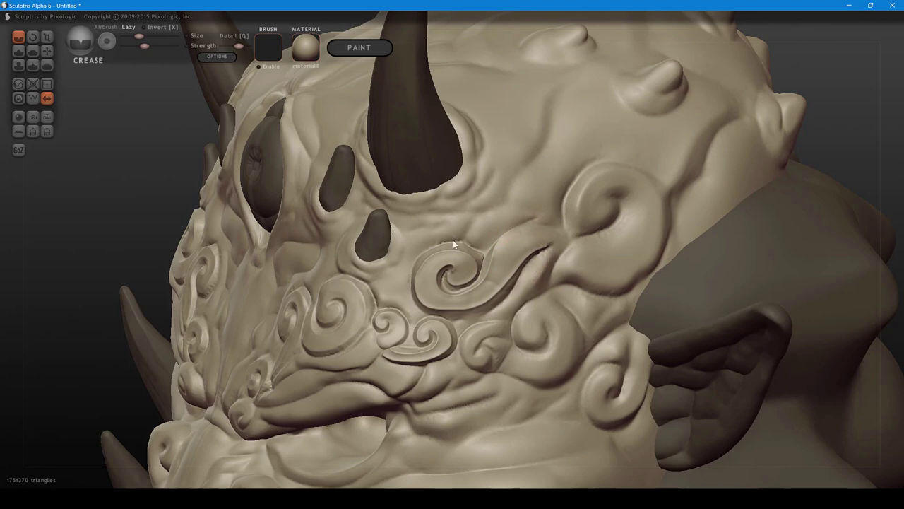
{"action": "mouse_move", "coordinate": [476, 251]}
{"action": "left_mouse_down"}
{"action": "mouse_move", "coordinate": [433, 245]}
{"action": "mouse_move", "coordinate": [412, 267]}
{"action": "mouse_move", "coordinate": [416, 308]}
{"action": "left_mouse_up"}
{"action": "key", "text": "space"}
{"action": "mouse_move", "coordinate": [453, 319]}
{"action": "left_mouse_down"}
{"action": "mouse_move", "coordinate": [495, 309]}
{"action": "mouse_move", "coordinate": [540, 255]}
{"action": "mouse_move", "coordinate": [550, 256]}
{"action": "left_mouse_up"}
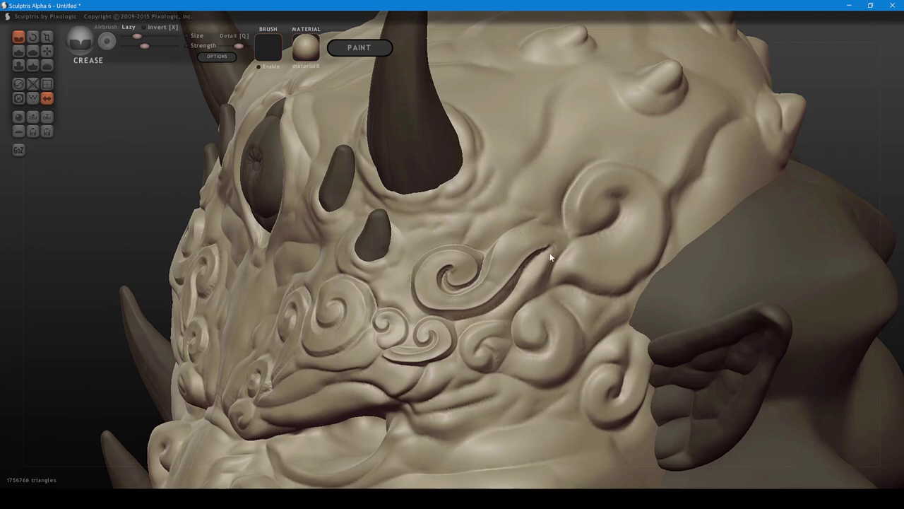
- Crease the fold beneath the small curls and, with Lazy mode off, carve the spiral and outline of the large upper temple swirl
{"action": "mouse_move", "coordinate": [542, 319]}
{"action": "left_mouse_down"}
{"action": "mouse_move", "coordinate": [549, 334]}
{"action": "mouse_move", "coordinate": [523, 351]}
{"action": "left_mouse_up"}
{"action": "right_click_drag", "start_coordinate": [523, 351], "coordinate": [491, 331]}
{"action": "left_click_drag", "start_coordinate": [428, 340], "coordinate": [446, 348]}
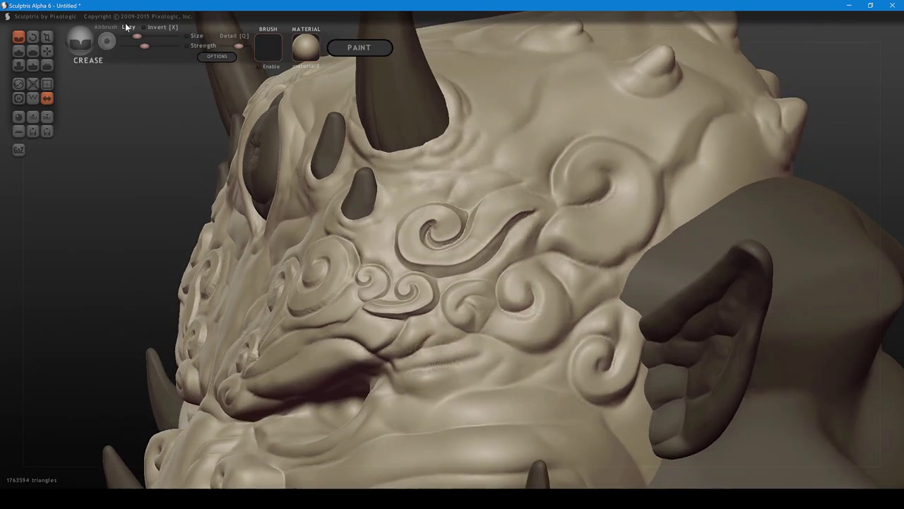
{"action": "mouse_move", "coordinate": [539, 242]}
{"action": "right_mouse_down"}
{"action": "mouse_move", "coordinate": [544, 272]}
{"action": "mouse_move", "coordinate": [501, 286]}
{"action": "right_mouse_up"}
{"action": "mouse_move", "coordinate": [558, 220]}
{"action": "left_mouse_down"}
{"action": "mouse_move", "coordinate": [568, 221]}
{"action": "mouse_move", "coordinate": [571, 242]}
{"action": "mouse_move", "coordinate": [519, 254]}
{"action": "mouse_move", "coordinate": [510, 239]}
{"action": "mouse_move", "coordinate": [520, 203]}
{"action": "mouse_move", "coordinate": [565, 230]}
{"action": "mouse_move", "coordinate": [546, 241]}
{"action": "mouse_move", "coordinate": [527, 238]}
{"action": "mouse_move", "coordinate": [525, 219]}
{"action": "mouse_move", "coordinate": [542, 200]}
{"action": "mouse_move", "coordinate": [582, 193]}
{"action": "mouse_move", "coordinate": [611, 209]}
{"action": "left_mouse_up"}
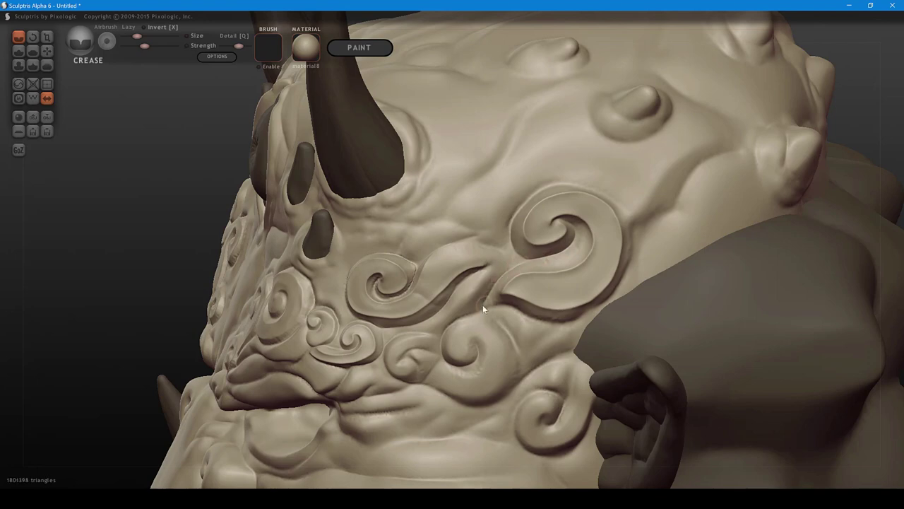
- Crease the outline and inner curve of the lower temple swirl and the upper edge of the swirl beside the ear
{"action": "middle_click_drag", "start_coordinate": [498, 305], "coordinate": [529, 284]}
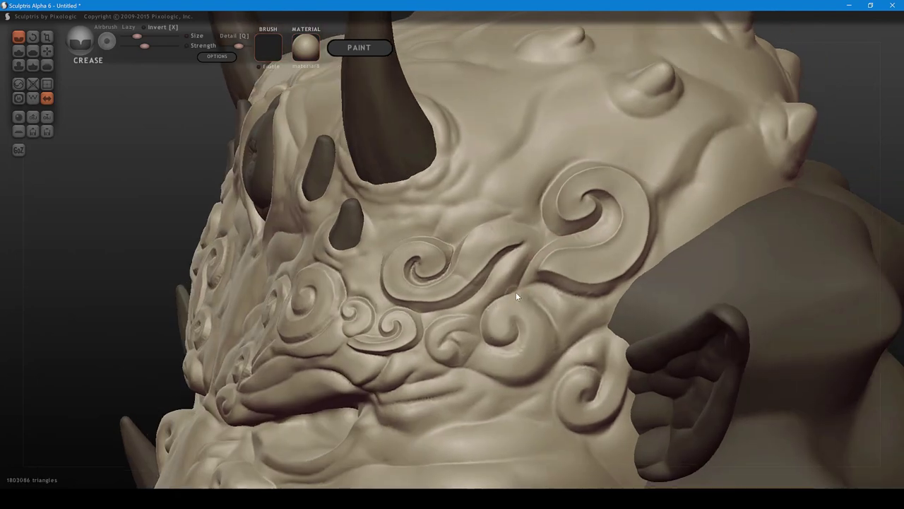
{"action": "mouse_move", "coordinate": [544, 314]}
{"action": "left_mouse_down"}
{"action": "mouse_move", "coordinate": [557, 331]}
{"action": "mouse_move", "coordinate": [551, 372]}
{"action": "mouse_move", "coordinate": [498, 382]}
{"action": "left_mouse_up"}
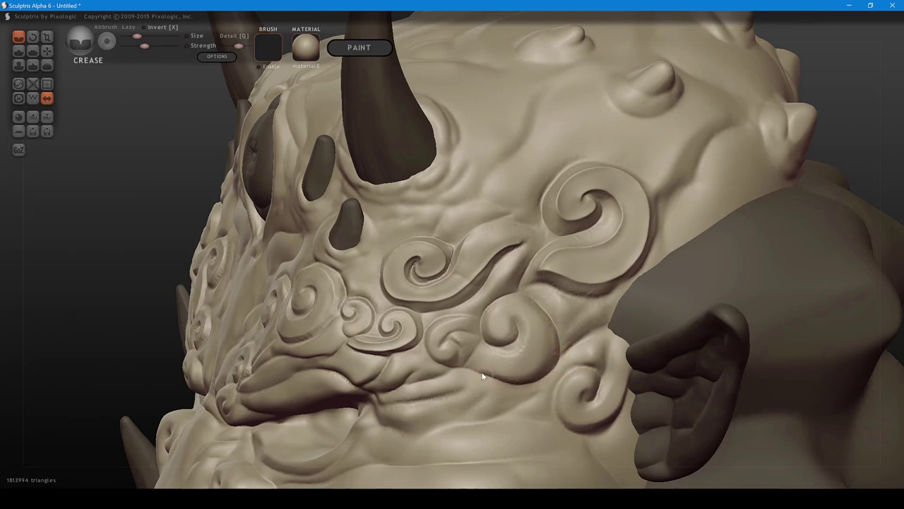
{"action": "left_click_drag", "start_coordinate": [483, 344], "coordinate": [491, 341]}
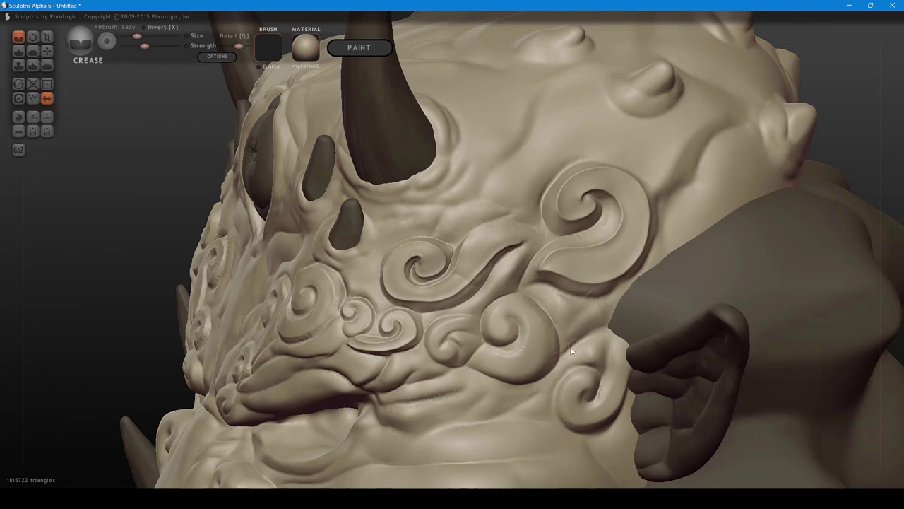
{"action": "left_click_drag", "start_coordinate": [570, 348], "coordinate": [607, 328]}
- Crease the skin folds running from the temple swirls to the outer corner of the eye
{"action": "right_click_drag", "start_coordinate": [575, 332], "coordinate": [631, 327]}
{"action": "scroll", "coordinate": [631, 327], "scroll_direction": "down", "scroll_amount": 2}
{"action": "middle_click_drag", "start_coordinate": [631, 327], "coordinate": [671, 254]}
{"action": "scroll", "coordinate": [671, 269], "scroll_direction": "up", "scroll_amount": 1}
{"action": "mouse_move", "coordinate": [672, 267]}
{"action": "left_mouse_down"}
{"action": "mouse_move", "coordinate": [660, 262]}
{"action": "mouse_move", "coordinate": [601, 312]}
{"action": "mouse_move", "coordinate": [553, 329]}
{"action": "mouse_move", "coordinate": [586, 328]}
{"action": "mouse_move", "coordinate": [517, 358]}
{"action": "mouse_move", "coordinate": [490, 337]}
{"action": "mouse_move", "coordinate": [465, 339]}
{"action": "left_mouse_up"}
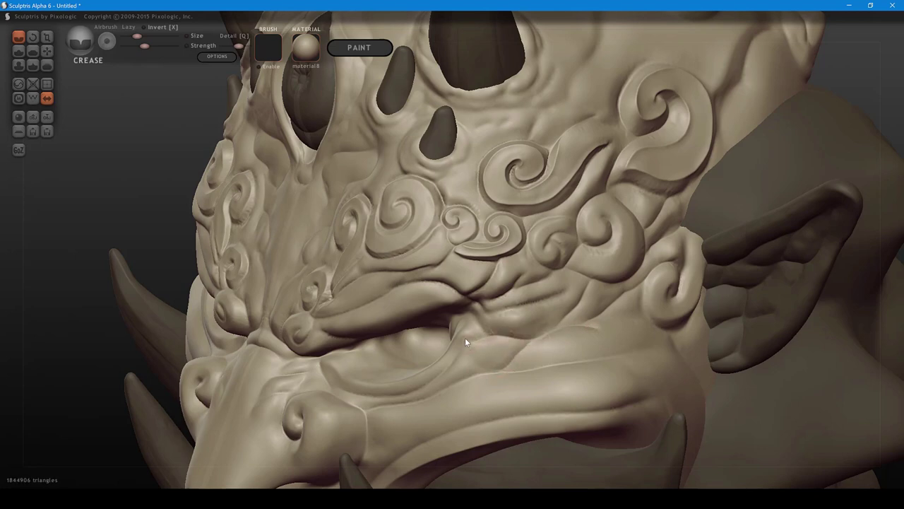
{"action": "mouse_move", "coordinate": [509, 363]}
{"action": "left_mouse_down"}
{"action": "mouse_move", "coordinate": [478, 364]}
{"action": "mouse_move", "coordinate": [477, 356]}
{"action": "left_mouse_up"}
- Deepen the creases around the lower temple swirls and outline the small curl in front of them
{"action": "mouse_move", "coordinate": [476, 356]}
{"action": "right_mouse_down"}
{"action": "mouse_move", "coordinate": [573, 343]}
{"action": "mouse_move", "coordinate": [578, 334]}
{"action": "right_mouse_up"}
{"action": "mouse_move", "coordinate": [643, 267]}
{"action": "left_mouse_down"}
{"action": "mouse_move", "coordinate": [573, 287]}
{"action": "mouse_move", "coordinate": [608, 274]}
{"action": "left_mouse_up"}
{"action": "mouse_move", "coordinate": [608, 274]}
{"action": "right_mouse_down"}
{"action": "mouse_move", "coordinate": [582, 288]}
{"action": "mouse_move", "coordinate": [550, 286]}
{"action": "mouse_move", "coordinate": [570, 268]}
{"action": "mouse_move", "coordinate": [574, 281]}
{"action": "right_mouse_up"}
{"action": "mouse_move", "coordinate": [573, 281]}
{"action": "left_mouse_down"}
{"action": "mouse_move", "coordinate": [622, 260]}
{"action": "mouse_move", "coordinate": [549, 287]}
{"action": "mouse_move", "coordinate": [572, 300]}
{"action": "mouse_move", "coordinate": [615, 285]}
{"action": "mouse_move", "coordinate": [579, 308]}
{"action": "mouse_move", "coordinate": [557, 303]}
{"action": "left_mouse_up"}
{"action": "mouse_move", "coordinate": [594, 301]}
{"action": "right_mouse_down"}
{"action": "mouse_move", "coordinate": [612, 309]}
{"action": "mouse_move", "coordinate": [591, 314]}
{"action": "mouse_move", "coordinate": [563, 290]}
{"action": "right_mouse_up"}
{"action": "mouse_move", "coordinate": [559, 283]}
{"action": "left_mouse_down"}
{"action": "mouse_move", "coordinate": [568, 269]}
{"action": "mouse_move", "coordinate": [545, 300]}
{"action": "mouse_move", "coordinate": [582, 285]}
{"action": "left_mouse_up"}
{"action": "right_click_drag", "start_coordinate": [582, 284], "coordinate": [552, 302]}
{"action": "mouse_move", "coordinate": [544, 295]}
{"action": "left_mouse_down"}
{"action": "mouse_move", "coordinate": [544, 320]}
{"action": "mouse_move", "coordinate": [547, 313]}
{"action": "left_mouse_up"}
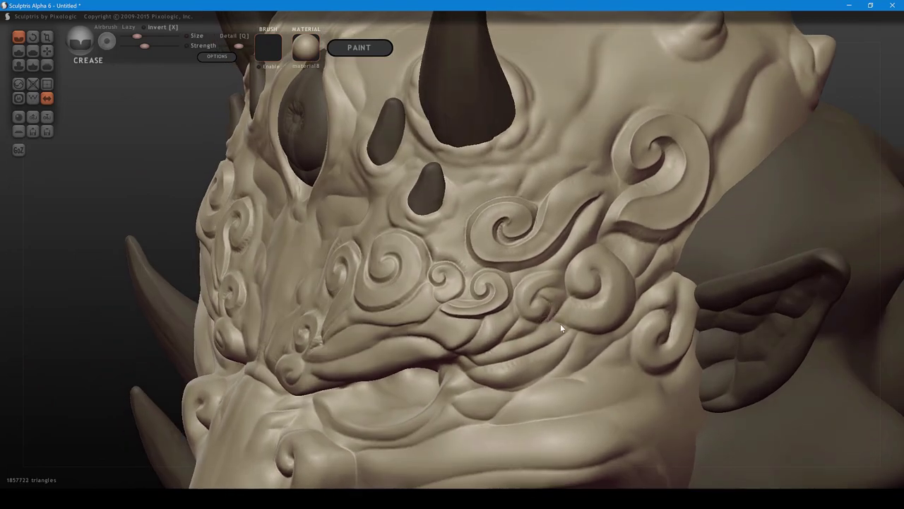
- Flatten the face of the large upper temple swirl along its whole curve, using a larger and stronger Flatten brush
{"action": "mouse_move", "coordinate": [560, 324]}
{"action": "right_mouse_down"}
{"action": "mouse_move", "coordinate": [537, 333]}
{"action": "mouse_move", "coordinate": [544, 315]}
{"action": "mouse_move", "coordinate": [555, 365]}
{"action": "mouse_move", "coordinate": [577, 318]}
{"action": "mouse_move", "coordinate": [566, 319]}
{"action": "mouse_move", "coordinate": [567, 333]}
{"action": "right_mouse_up"}
{"action": "key", "text": "5"}
{"action": "right_click_drag", "start_coordinate": [624, 207], "coordinate": [587, 234]}
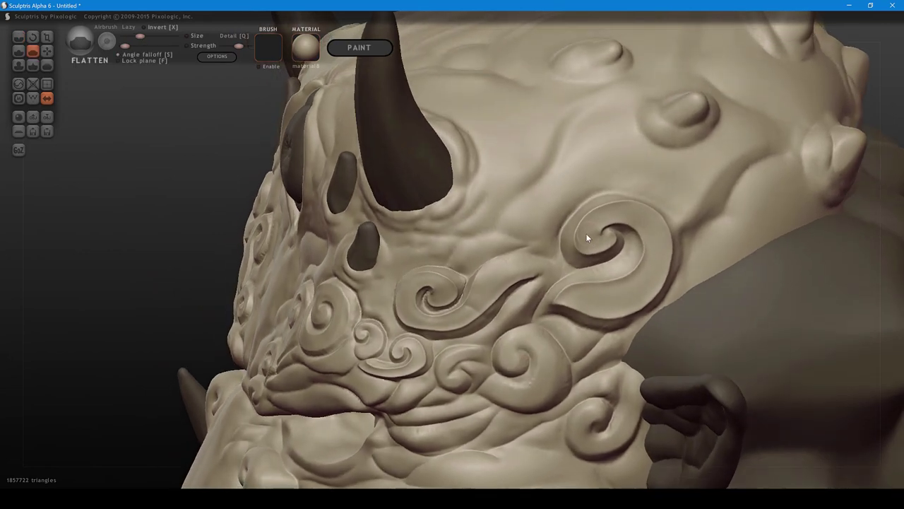
{"action": "mouse_move", "coordinate": [581, 240]}
{"action": "left_mouse_down"}
{"action": "mouse_move", "coordinate": [583, 228]}
{"action": "mouse_move", "coordinate": [633, 211]}
{"action": "mouse_move", "coordinate": [643, 227]}
{"action": "left_mouse_up"}
{"action": "right_click_drag", "start_coordinate": [639, 237], "coordinate": [638, 227]}
{"action": "key", "text": "space"}
{"action": "left_click_drag", "start_coordinate": [655, 180], "coordinate": [663, 178]}
{"action": "key", "text": "bracketright"}
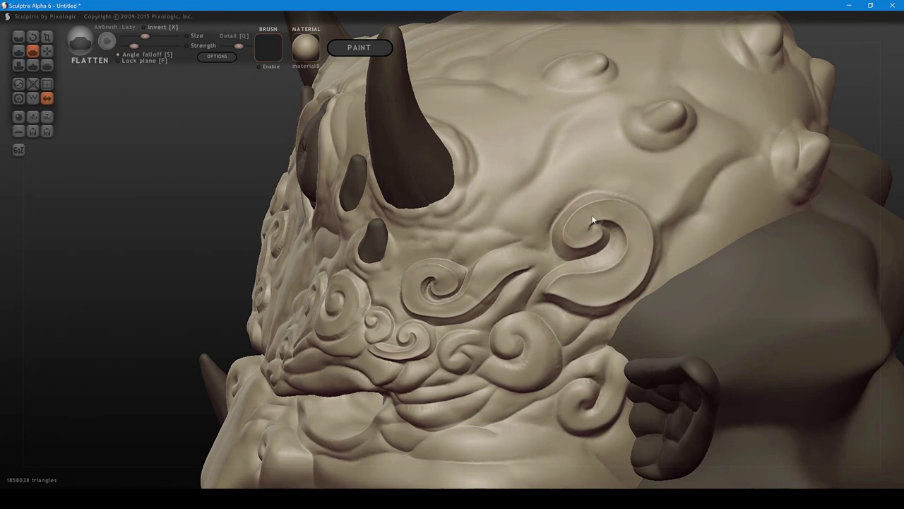
{"action": "left_click_drag", "start_coordinate": [592, 216], "coordinate": [625, 213]}
{"action": "left_click_drag", "start_coordinate": [641, 260], "coordinate": [578, 294]}
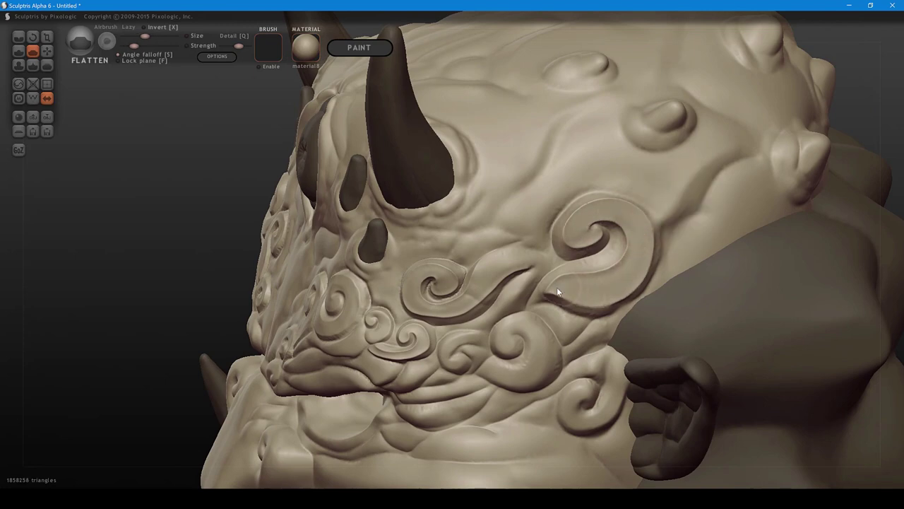
- Carve the inner spiral and pointed tail of the lower temple swirl with the Crease brush
{"action": "right_click_drag", "start_coordinate": [556, 287], "coordinate": [623, 276]}
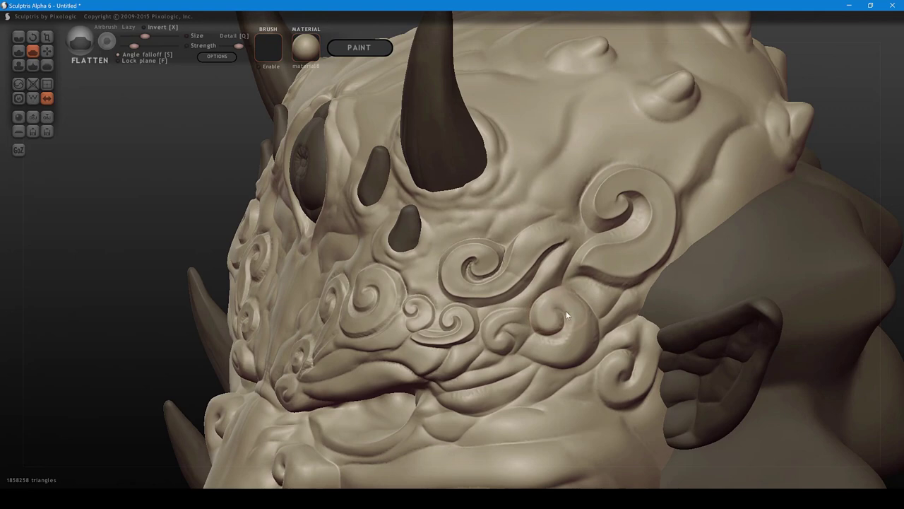
{"action": "key", "text": "c"}
{"action": "mouse_move", "coordinate": [554, 317]}
{"action": "left_mouse_down"}
{"action": "mouse_move", "coordinate": [543, 324]}
{"action": "mouse_move", "coordinate": [541, 312]}
{"action": "mouse_move", "coordinate": [552, 293]}
{"action": "mouse_move", "coordinate": [580, 302]}
{"action": "mouse_move", "coordinate": [577, 354]}
{"action": "mouse_move", "coordinate": [544, 362]}
{"action": "mouse_move", "coordinate": [523, 351]}
{"action": "left_mouse_up"}
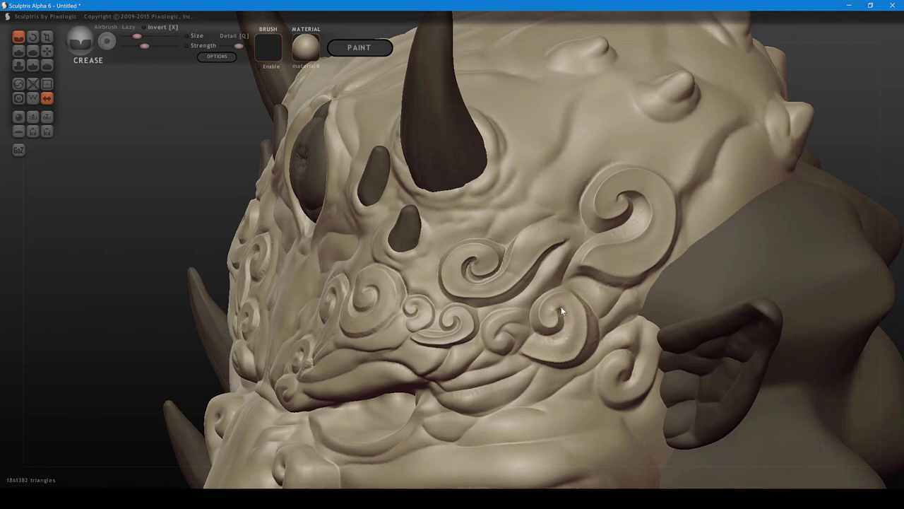
{"action": "mouse_move", "coordinate": [561, 309]}
{"action": "left_mouse_down"}
{"action": "mouse_move", "coordinate": [571, 332]}
{"action": "mouse_move", "coordinate": [535, 336]}
{"action": "left_mouse_up"}
- Flatten the face of the lower temple swirl with the Flatten brush, reducing the brush size
{"action": "key", "text": "5"}
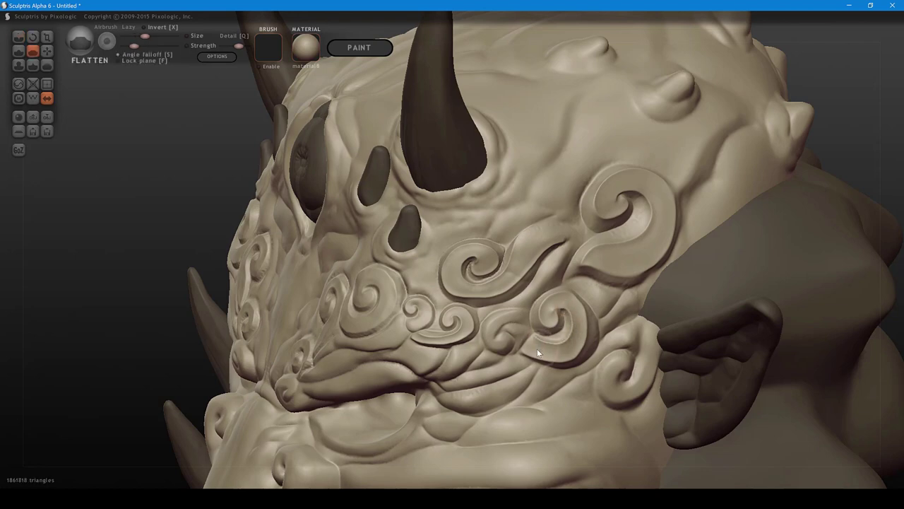
{"action": "mouse_move", "coordinate": [579, 339]}
{"action": "left_mouse_down"}
{"action": "mouse_move", "coordinate": [570, 303]}
{"action": "mouse_move", "coordinate": [552, 304]}
{"action": "left_mouse_up"}
{"action": "scroll", "coordinate": [558, 304], "scroll_direction": "down", "scroll_amount": 2, "text": "shift"}
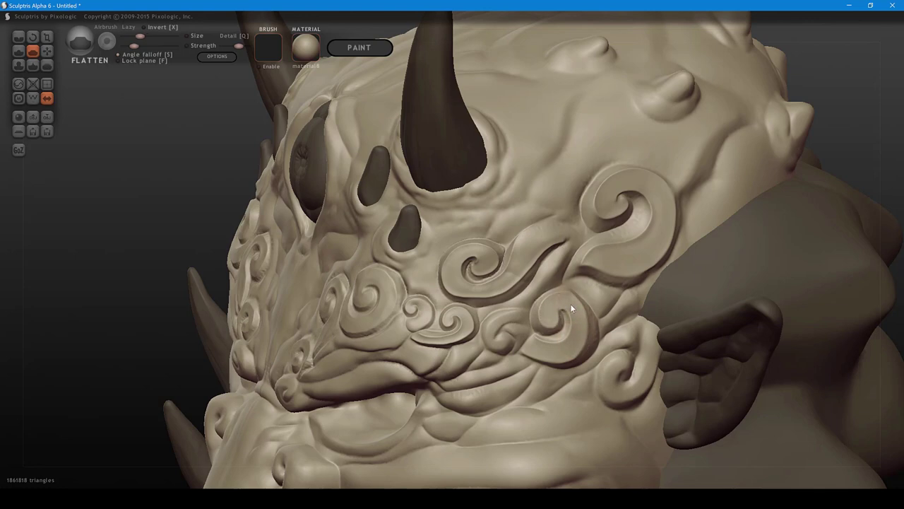
{"action": "middle_click_drag", "start_coordinate": [567, 331], "coordinate": [589, 258]}
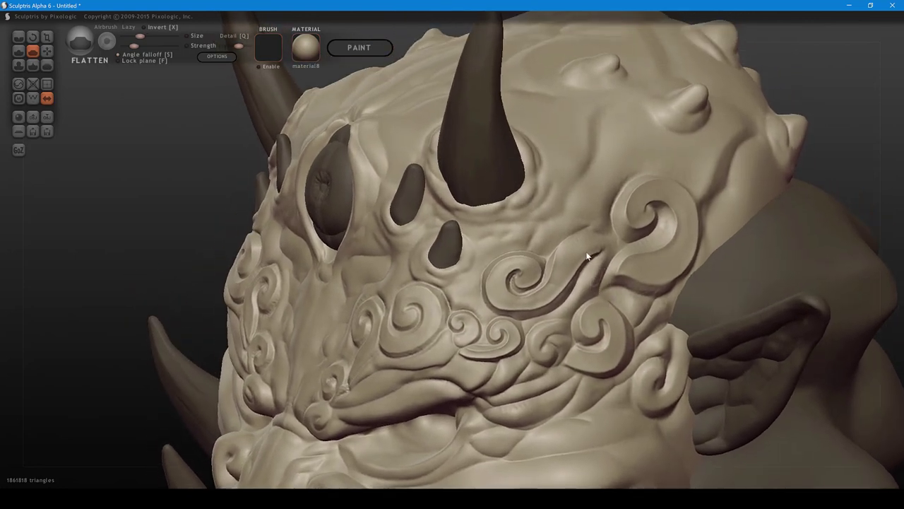
- Flatten the tail of the front temple swirl and the small curls below it with the Flatten brush, reducing its strength and size
{"action": "left_click_drag", "start_coordinate": [587, 255], "coordinate": [584, 244]}
{"action": "key", "text": "space"}
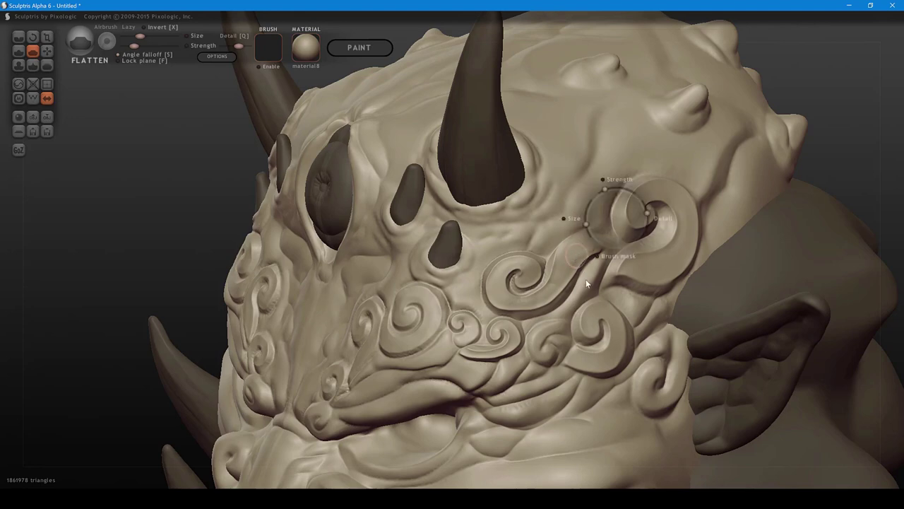
{"action": "scroll", "coordinate": [579, 281], "scroll_direction": "down", "scroll_amount": 1, "text": "ctrl"}
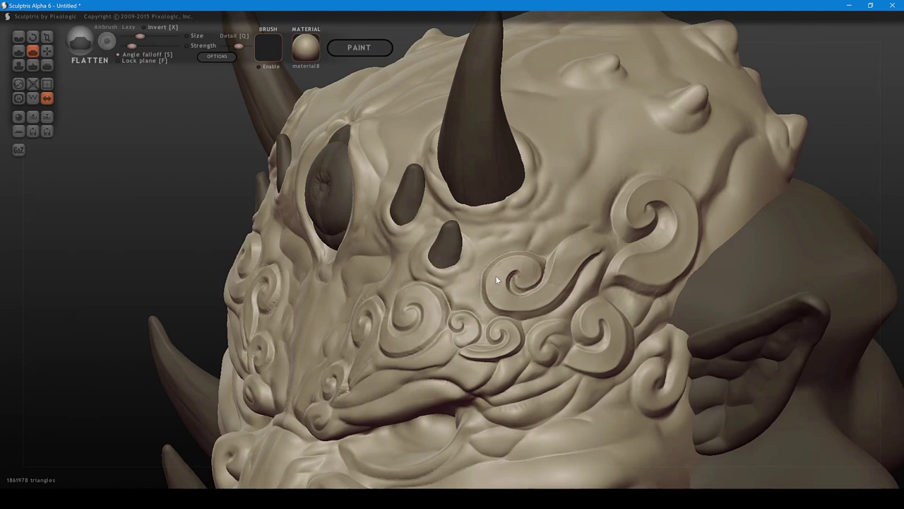
{"action": "middle_click_drag", "start_coordinate": [516, 297], "coordinate": [557, 288]}
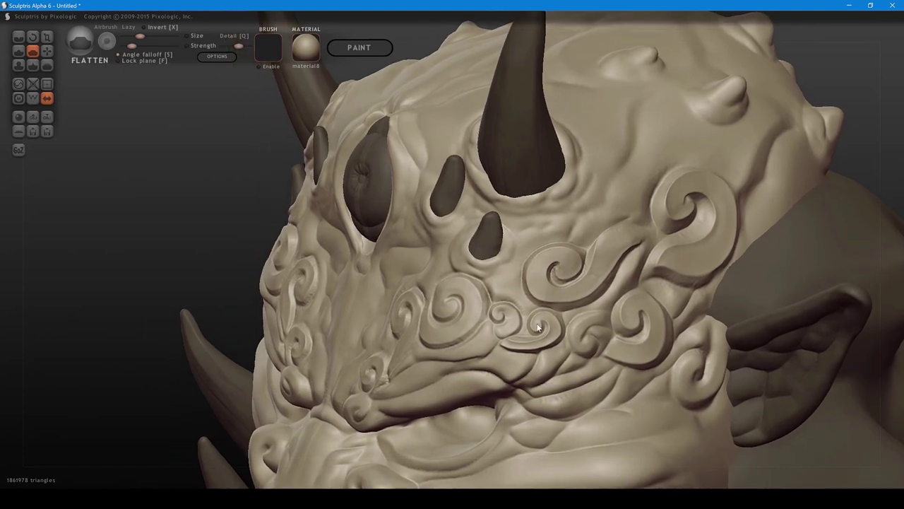
{"action": "scroll", "coordinate": [538, 328], "scroll_direction": "down", "scroll_amount": 3, "text": "shift"}
{"action": "mouse_move", "coordinate": [544, 316]}
{"action": "left_mouse_down"}
{"action": "mouse_move", "coordinate": [553, 323]}
{"action": "mouse_move", "coordinate": [542, 344]}
{"action": "mouse_move", "coordinate": [507, 342]}
{"action": "mouse_move", "coordinate": [552, 336]}
{"action": "left_mouse_up"}
{"action": "mouse_move", "coordinate": [587, 346]}
{"action": "left_mouse_down"}
{"action": "mouse_move", "coordinate": [580, 327]}
{"action": "mouse_move", "coordinate": [604, 319]}
{"action": "left_mouse_up"}
{"action": "mouse_move", "coordinate": [577, 320]}
{"action": "right_mouse_down"}
{"action": "mouse_move", "coordinate": [587, 302]}
{"action": "mouse_move", "coordinate": [574, 316]}
{"action": "mouse_move", "coordinate": [548, 319]}
{"action": "right_mouse_up"}
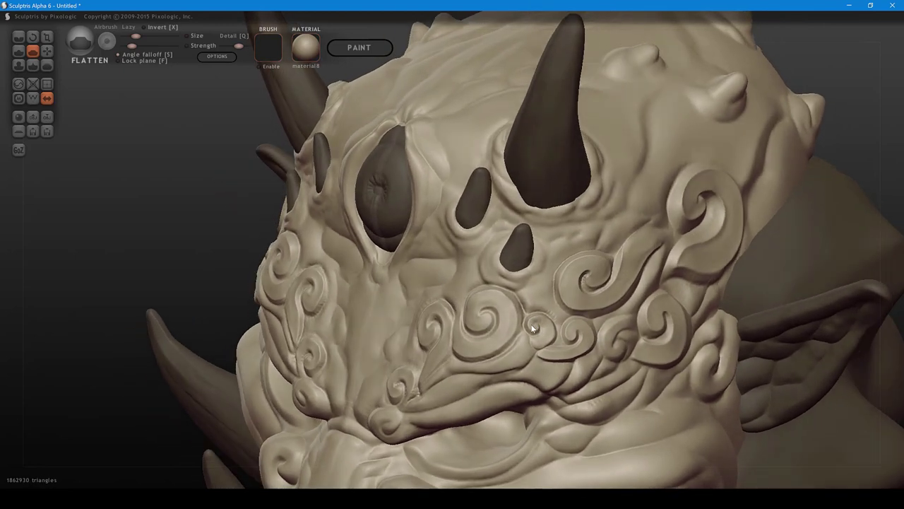
{"action": "left_click_drag", "start_coordinate": [536, 326], "coordinate": [544, 320]}
- Flatten the face of the large brow swirl and the brow surface beneath it
{"action": "right_click_drag", "start_coordinate": [545, 334], "coordinate": [601, 308]}
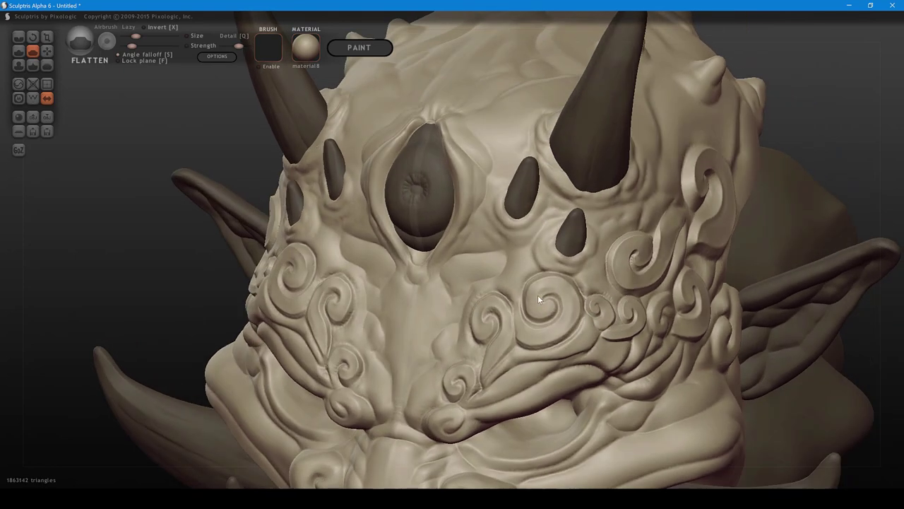
{"action": "mouse_move", "coordinate": [552, 284]}
{"action": "left_mouse_down"}
{"action": "mouse_move", "coordinate": [568, 294]}
{"action": "mouse_move", "coordinate": [571, 320]}
{"action": "left_mouse_up"}
{"action": "middle_click_drag", "start_coordinate": [564, 288], "coordinate": [576, 267]}
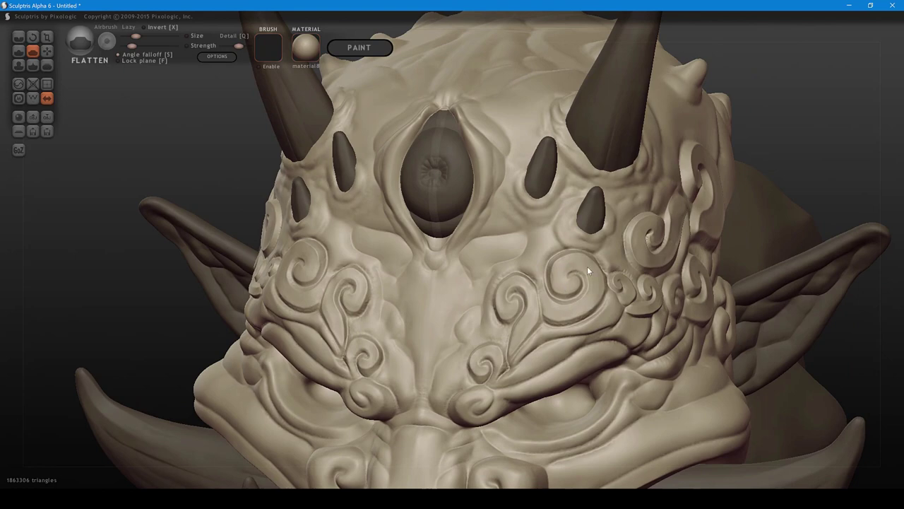
{"action": "mouse_move", "coordinate": [572, 291]}
{"action": "right_mouse_down"}
{"action": "mouse_move", "coordinate": [594, 262]}
{"action": "mouse_move", "coordinate": [607, 301]}
{"action": "right_mouse_up"}
{"action": "mouse_move", "coordinate": [651, 300]}
{"action": "left_mouse_down"}
{"action": "mouse_move", "coordinate": [604, 311]}
{"action": "mouse_move", "coordinate": [562, 341]}
{"action": "left_mouse_up"}
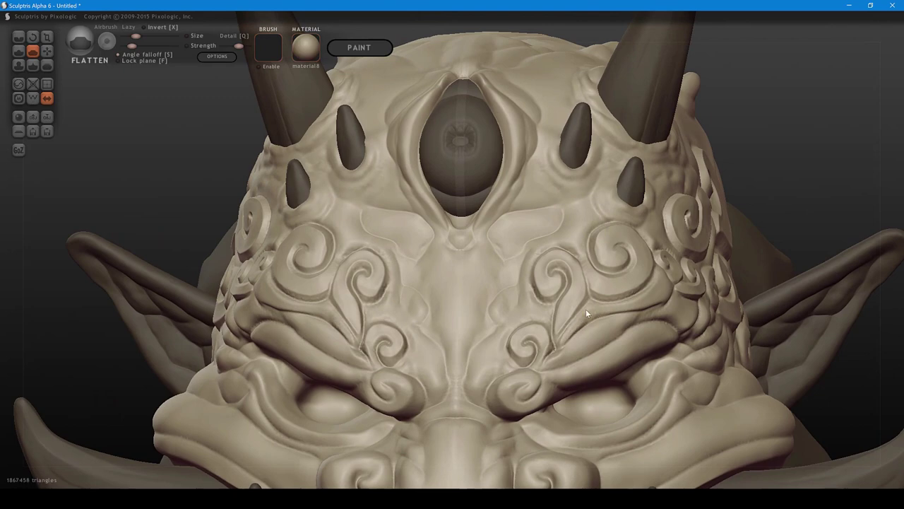
- Flatten the faces of the inner brow swirls down to the lowest curl beside the nose bridge
{"action": "right_click_drag", "start_coordinate": [585, 308], "coordinate": [544, 305]}
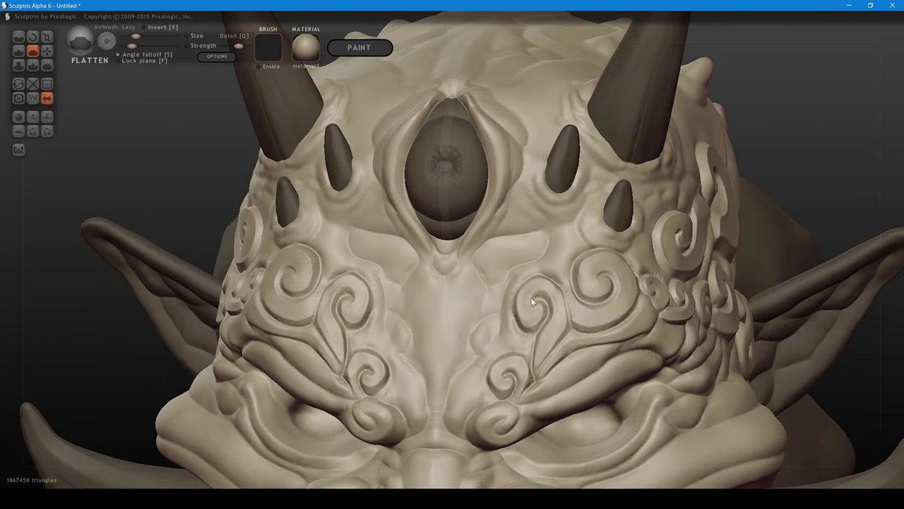
{"action": "left_click_drag", "start_coordinate": [541, 287], "coordinate": [551, 289]}
{"action": "left_click_drag", "start_coordinate": [539, 353], "coordinate": [550, 336]}
{"action": "right_click_drag", "start_coordinate": [559, 324], "coordinate": [575, 324]}
{"action": "mouse_move", "coordinate": [520, 385]}
{"action": "left_mouse_down"}
{"action": "mouse_move", "coordinate": [516, 374]}
{"action": "mouse_move", "coordinate": [531, 363]}
{"action": "mouse_move", "coordinate": [543, 380]}
{"action": "mouse_move", "coordinate": [532, 400]}
{"action": "left_mouse_up"}
{"action": "right_click_drag", "start_coordinate": [527, 426], "coordinate": [549, 357], "text": "alt"}
{"action": "mouse_move", "coordinate": [549, 357]}
{"action": "left_mouse_down"}
{"action": "mouse_move", "coordinate": [530, 351]}
{"action": "mouse_move", "coordinate": [559, 362]}
{"action": "mouse_move", "coordinate": [573, 344]}
{"action": "left_mouse_up"}
- Carve the inner spiral and outer rim of the lowest brow curl with the Crease brush
{"action": "right_click_drag", "start_coordinate": [573, 345], "coordinate": [554, 326]}
{"action": "key", "text": "1"}
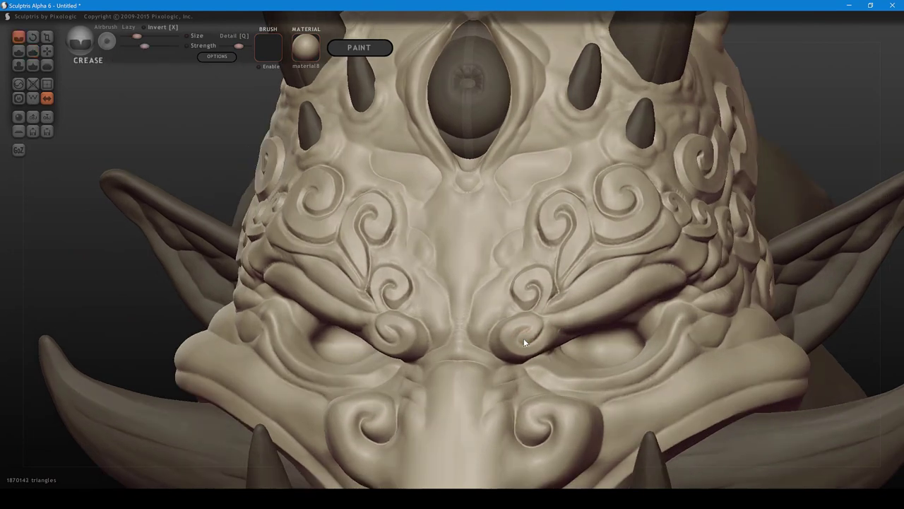
{"action": "left_click_drag", "start_coordinate": [522, 340], "coordinate": [541, 326]}
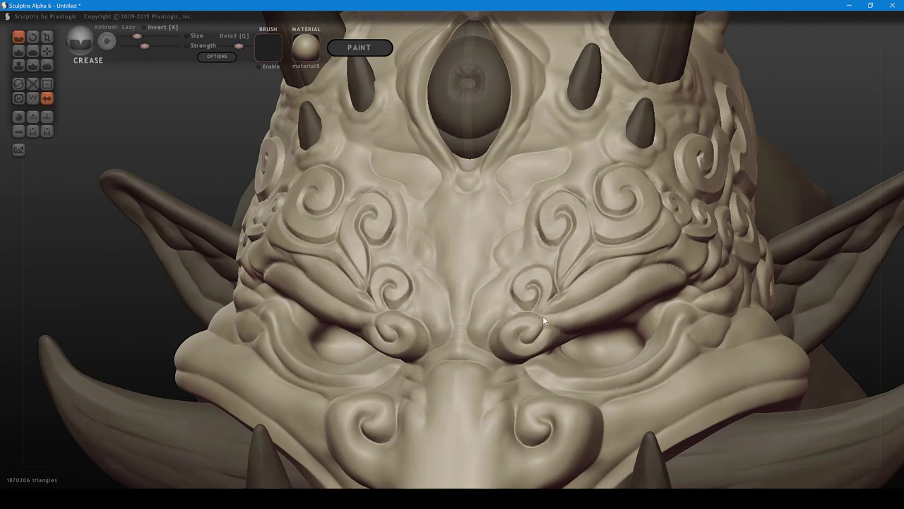
{"action": "right_click_drag", "start_coordinate": [545, 317], "coordinate": [530, 329]}
{"action": "scroll", "coordinate": [526, 347], "scroll_direction": "up", "scroll_amount": 1}
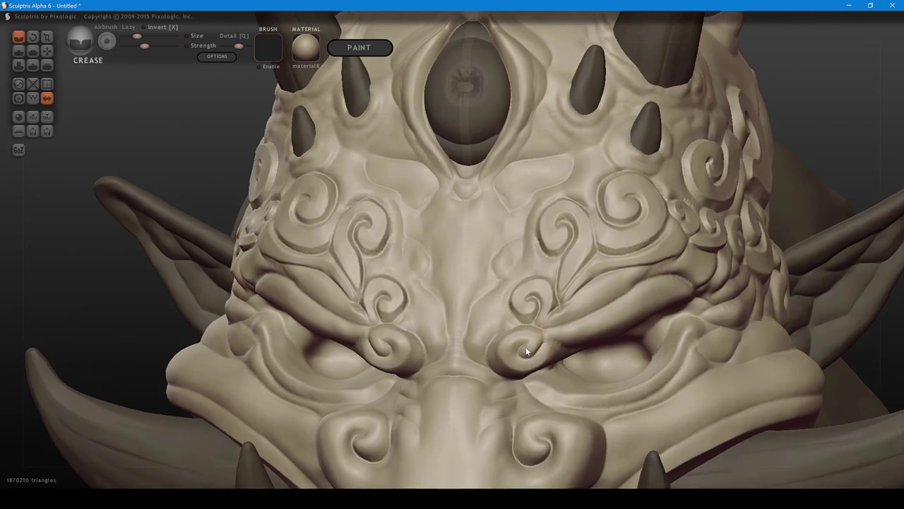
{"action": "mouse_move", "coordinate": [522, 349]}
{"action": "left_mouse_down"}
{"action": "mouse_move", "coordinate": [540, 339]}
{"action": "mouse_move", "coordinate": [518, 332]}
{"action": "mouse_move", "coordinate": [500, 351]}
{"action": "mouse_move", "coordinate": [517, 369]}
{"action": "mouse_move", "coordinate": [527, 368]}
{"action": "mouse_move", "coordinate": [530, 351]}
{"action": "mouse_move", "coordinate": [534, 378]}
{"action": "left_mouse_up"}
- Flatten the face and outer side of the lowest brow curl with the Flatten brush
{"action": "key", "text": "5"}
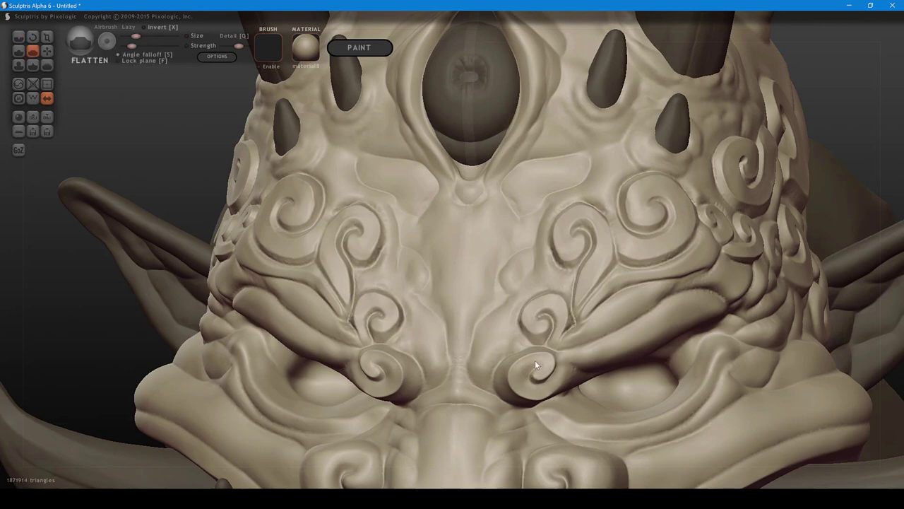
{"action": "key", "text": "bracketright"}
{"action": "left_click_drag", "start_coordinate": [548, 394], "coordinate": [579, 354]}
{"action": "right_click_drag", "start_coordinate": [578, 361], "coordinate": [512, 342]}
- Crease the junction between the lowest brow curl and the brow ridge, and the fold between the curl and nose bridge
{"action": "key", "text": "1"}
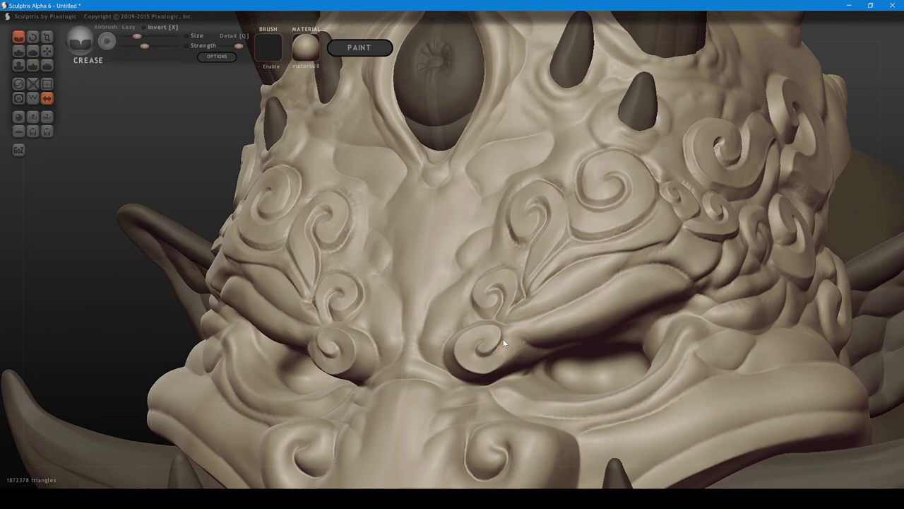
{"action": "left_click_drag", "start_coordinate": [502, 340], "coordinate": [538, 351]}
{"action": "scroll", "coordinate": [539, 346], "scroll_direction": "down", "scroll_amount": 3}
{"action": "right_click_drag", "start_coordinate": [531, 322], "coordinate": [538, 334]}
{"action": "scroll", "coordinate": [535, 353], "scroll_direction": "up", "scroll_amount": 3}
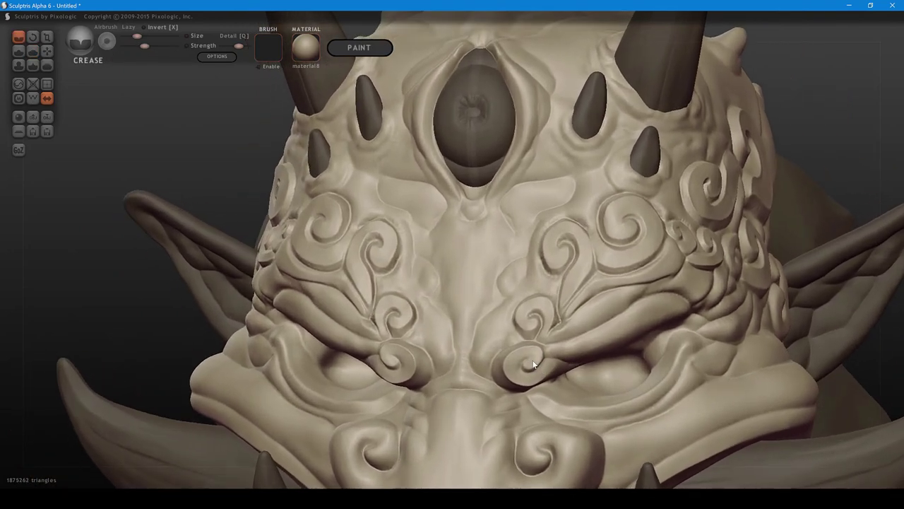
{"action": "middle_click_drag", "start_coordinate": [535, 359], "coordinate": [567, 325]}
{"action": "mouse_move", "coordinate": [534, 325]}
{"action": "left_mouse_down"}
{"action": "mouse_move", "coordinate": [530, 335]}
{"action": "mouse_move", "coordinate": [514, 334]}
{"action": "mouse_move", "coordinate": [511, 312]}
{"action": "left_mouse_up"}
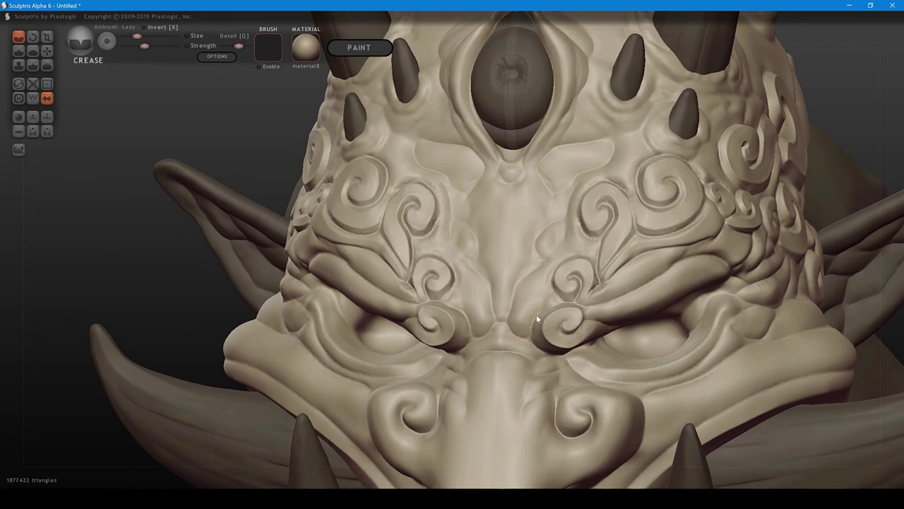
- Carve wrinkle folds beside the upper nose bridge above the nostril swirl, using a smaller Crease brush
{"action": "middle_click_drag", "start_coordinate": [544, 335], "coordinate": [567, 319]}
{"action": "mouse_move", "coordinate": [567, 318]}
{"action": "right_mouse_down"}
{"action": "mouse_move", "coordinate": [579, 293]}
{"action": "mouse_move", "coordinate": [534, 322]}
{"action": "mouse_move", "coordinate": [512, 353]}
{"action": "right_mouse_up"}
{"action": "left_click_drag", "start_coordinate": [520, 339], "coordinate": [510, 359]}
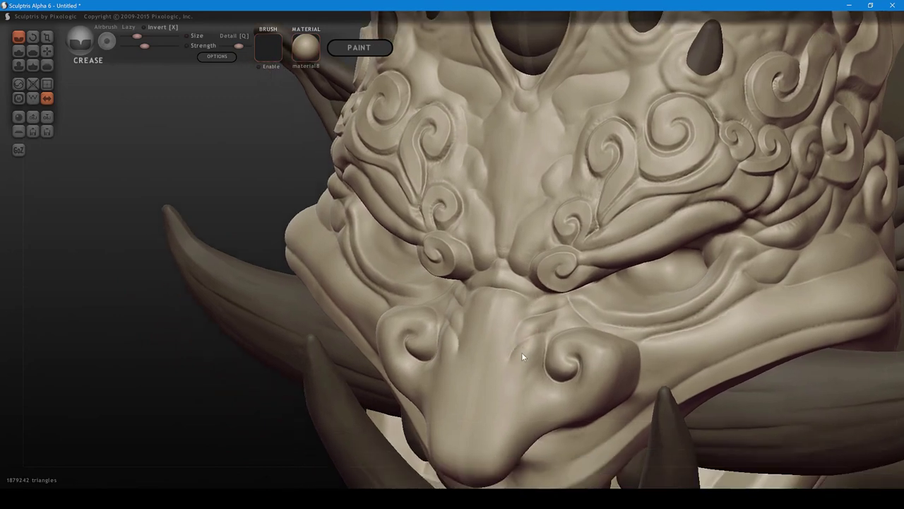
{"action": "right_click_drag", "start_coordinate": [529, 351], "coordinate": [536, 352]}
{"action": "key", "text": "space"}
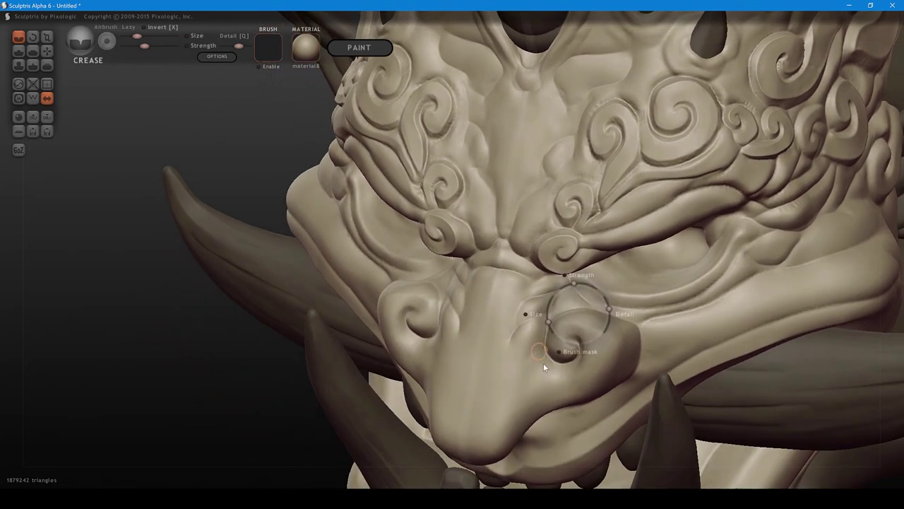
{"action": "left_click_drag", "start_coordinate": [537, 365], "coordinate": [536, 366]}
{"action": "right_click_drag", "start_coordinate": [535, 346], "coordinate": [537, 350]}
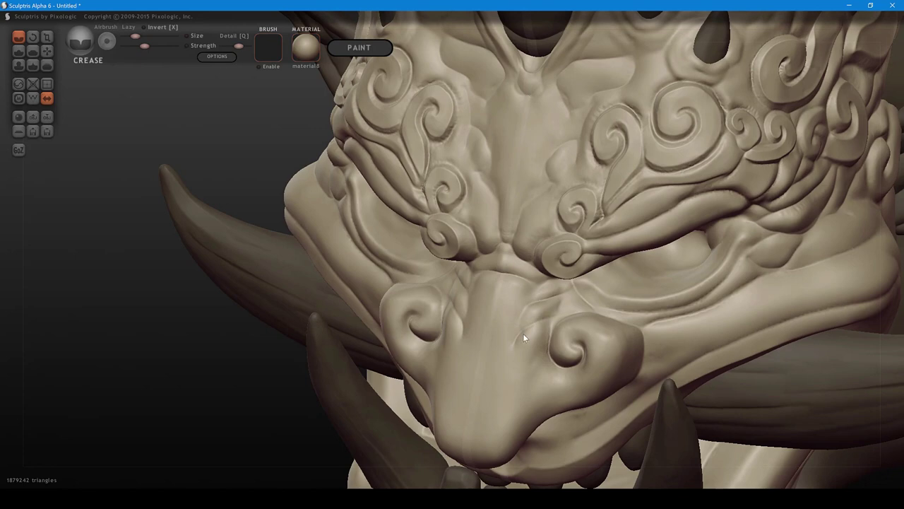
{"action": "mouse_move", "coordinate": [523, 333]}
{"action": "left_mouse_down"}
{"action": "mouse_move", "coordinate": [556, 314]}
{"action": "mouse_move", "coordinate": [514, 342]}
{"action": "mouse_move", "coordinate": [527, 309]}
{"action": "mouse_move", "coordinate": [568, 289]}
{"action": "mouse_move", "coordinate": [538, 291]}
{"action": "mouse_move", "coordinate": [556, 279]}
{"action": "left_mouse_up"}
{"action": "right_click_drag", "start_coordinate": [559, 284], "coordinate": [536, 315]}
{"action": "mouse_move", "coordinate": [527, 328]}
{"action": "left_mouse_down"}
{"action": "mouse_move", "coordinate": [538, 313]}
{"action": "mouse_move", "coordinate": [528, 335]}
{"action": "mouse_move", "coordinate": [549, 303]}
{"action": "mouse_move", "coordinate": [534, 332]}
{"action": "left_mouse_up"}
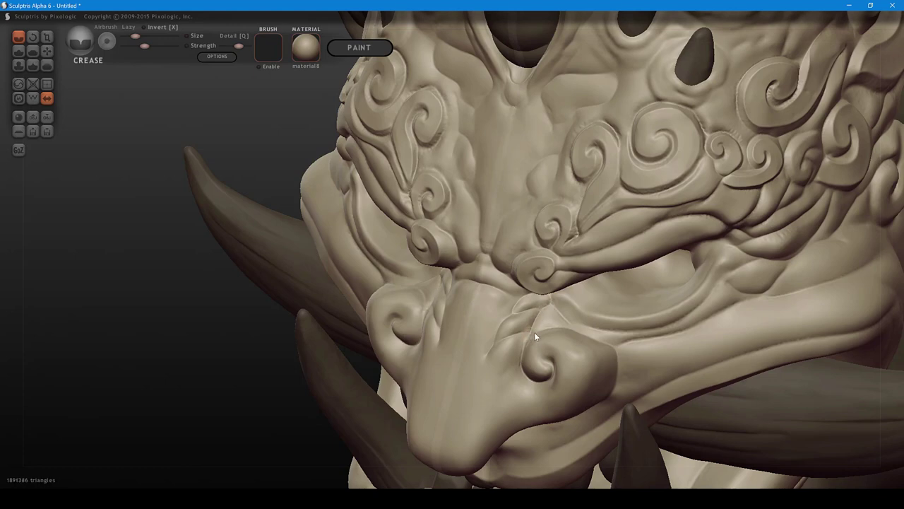
- Adjust the shape and placement of the wrinkle folds beside the nose bridge with the Grab brush
{"action": "right_click_drag", "start_coordinate": [534, 332], "coordinate": [563, 327]}
{"action": "right_click_drag", "start_coordinate": [577, 333], "coordinate": [585, 332]}
{"action": "key", "text": "6"}
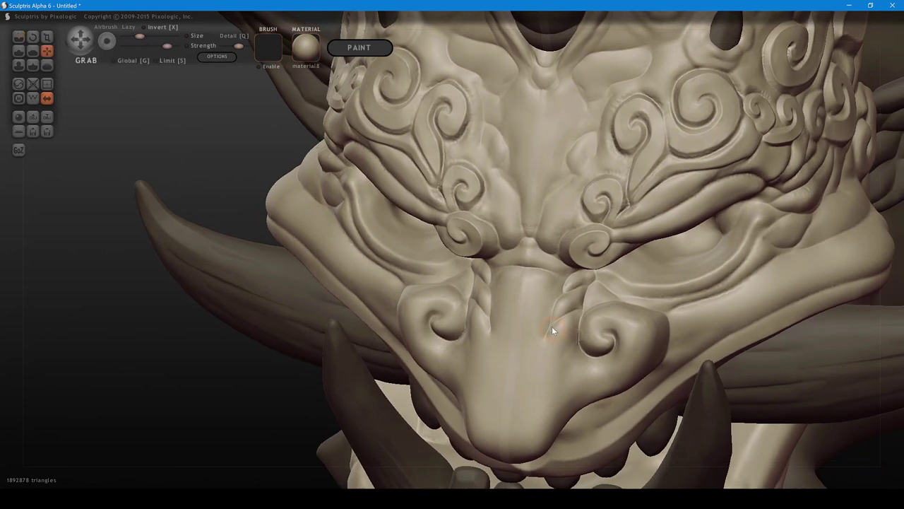
{"action": "left_click_drag", "start_coordinate": [552, 327], "coordinate": [579, 277]}
{"action": "left_click_drag", "start_coordinate": [550, 330], "coordinate": [549, 323]}
{"action": "right_click_drag", "start_coordinate": [551, 328], "coordinate": [612, 329]}
{"action": "middle_click_drag", "start_coordinate": [587, 293], "coordinate": [592, 303]}
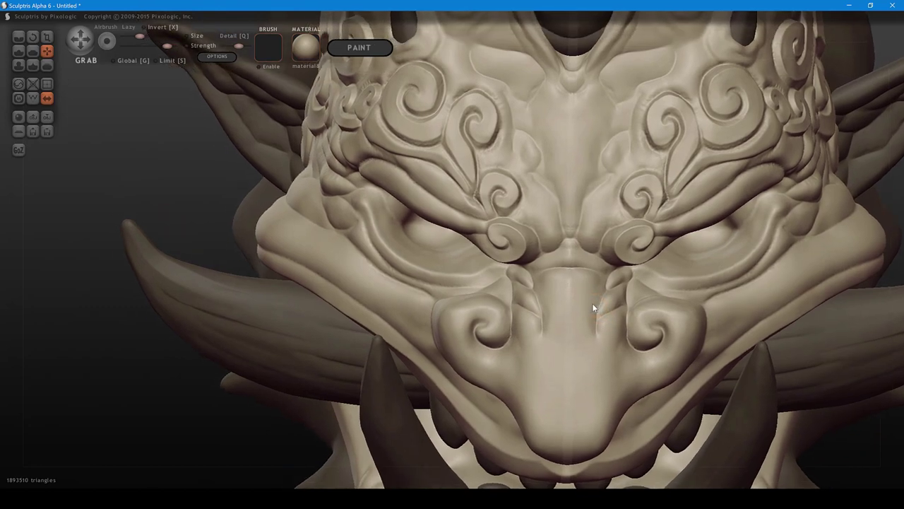
{"action": "right_click_drag", "start_coordinate": [587, 294], "coordinate": [594, 285]}
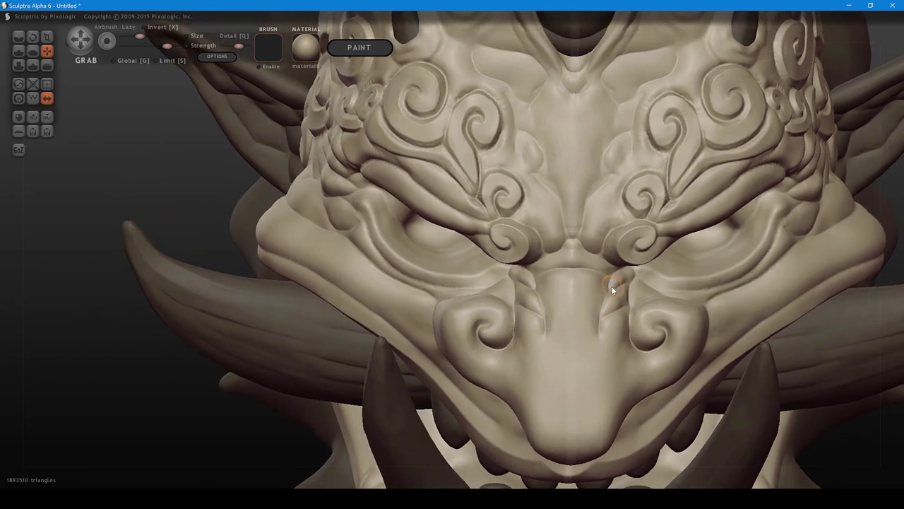
{"action": "mouse_move", "coordinate": [609, 288]}
{"action": "middle_mouse_down"}
{"action": "mouse_move", "coordinate": [596, 287]}
{"action": "mouse_move", "coordinate": [610, 287]}
{"action": "middle_mouse_up"}
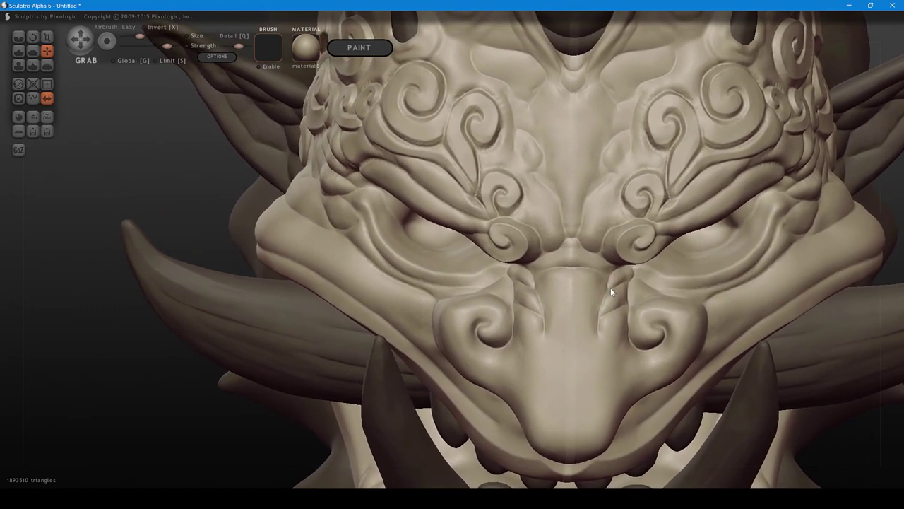
{"action": "right_click_drag", "start_coordinate": [611, 291], "coordinate": [607, 292]}
- Carve vertical grooves and rounded fold tops across the upper nose bridge with the Crease brush
{"action": "key", "text": "c"}
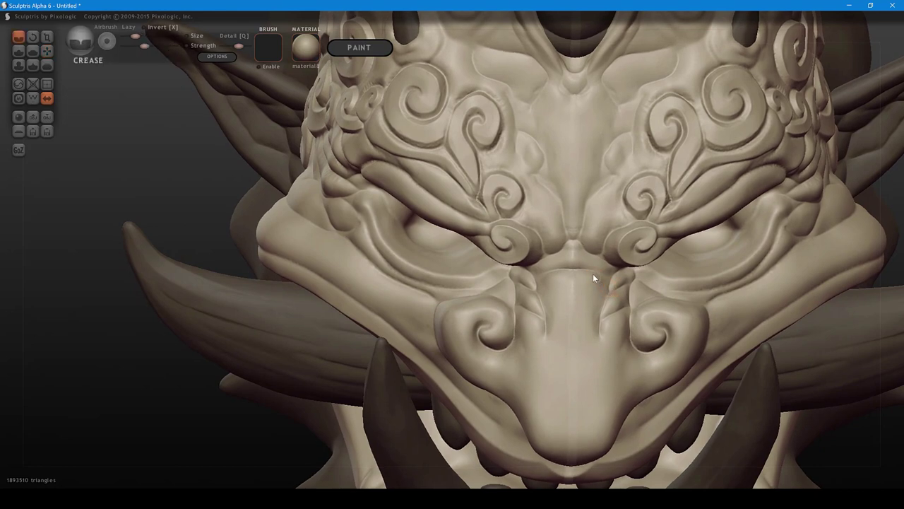
{"action": "left_click_drag", "start_coordinate": [592, 273], "coordinate": [596, 284]}
{"action": "mouse_move", "coordinate": [593, 275]}
{"action": "left_mouse_down"}
{"action": "mouse_move", "coordinate": [574, 271]}
{"action": "mouse_move", "coordinate": [574, 304]}
{"action": "mouse_move", "coordinate": [579, 276]}
{"action": "mouse_move", "coordinate": [575, 304]}
{"action": "mouse_move", "coordinate": [590, 274]}
{"action": "mouse_move", "coordinate": [575, 324]}
{"action": "left_mouse_up"}
{"action": "scroll", "coordinate": [575, 281], "scroll_direction": "down", "scroll_amount": 2, "text": "shift"}
{"action": "scroll", "coordinate": [575, 322], "scroll_direction": "up", "scroll_amount": 2, "text": "shift"}
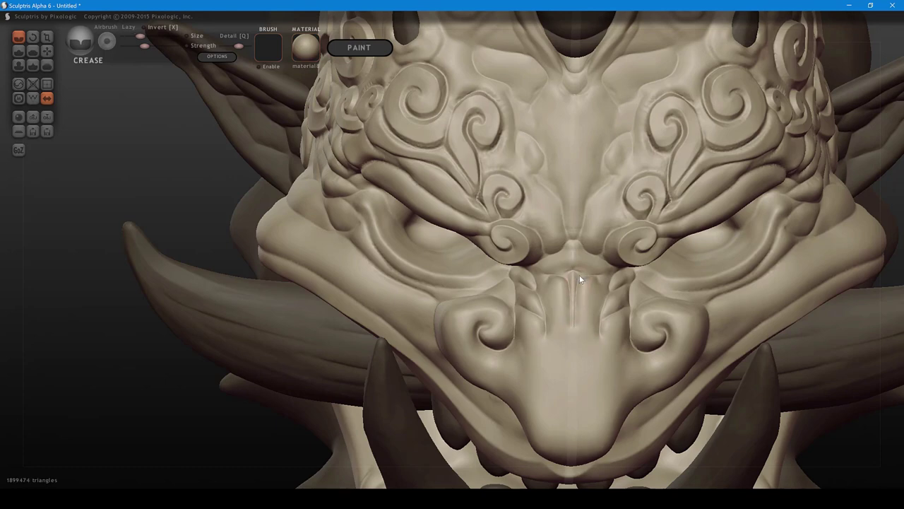
{"action": "mouse_move", "coordinate": [592, 272]}
{"action": "left_mouse_down"}
{"action": "mouse_move", "coordinate": [609, 282]}
{"action": "mouse_move", "coordinate": [578, 280]}
{"action": "mouse_move", "coordinate": [574, 345]}
{"action": "mouse_move", "coordinate": [586, 275]}
{"action": "mouse_move", "coordinate": [612, 285]}
{"action": "left_mouse_up"}
{"action": "scroll", "coordinate": [613, 307], "scroll_direction": "down", "scroll_amount": 2}
- Reposition the side folds of the nose bridge with the Grab brush and sharpen the creases between them
{"action": "middle_click_drag", "start_coordinate": [590, 302], "coordinate": [541, 321]}
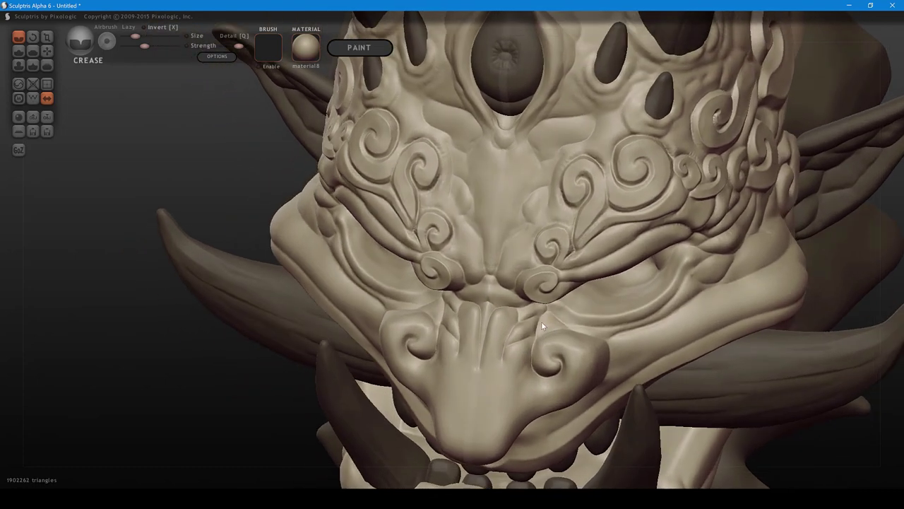
{"action": "key", "text": "g"}
{"action": "mouse_move", "coordinate": [512, 344]}
{"action": "left_mouse_down"}
{"action": "mouse_move", "coordinate": [519, 320]}
{"action": "mouse_move", "coordinate": [506, 362]}
{"action": "mouse_move", "coordinate": [524, 308]}
{"action": "left_mouse_up"}
{"action": "key", "text": "c"}
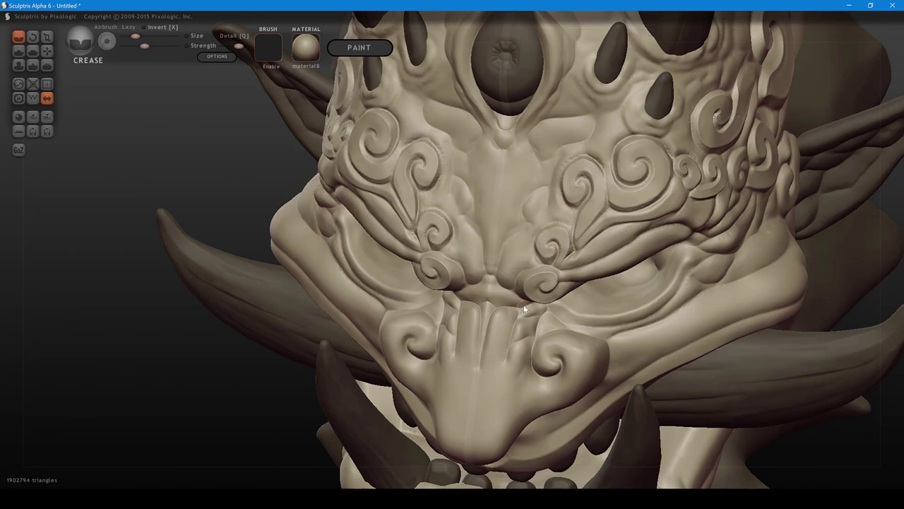
{"action": "mouse_move", "coordinate": [517, 340]}
{"action": "left_mouse_down"}
{"action": "mouse_move", "coordinate": [534, 334]}
{"action": "mouse_move", "coordinate": [530, 315]}
{"action": "mouse_move", "coordinate": [544, 312]}
{"action": "left_mouse_up"}
{"action": "mouse_move", "coordinate": [546, 315]}
{"action": "right_mouse_down"}
{"action": "mouse_move", "coordinate": [598, 318]}
{"action": "mouse_move", "coordinate": [550, 325]}
{"action": "right_mouse_up"}
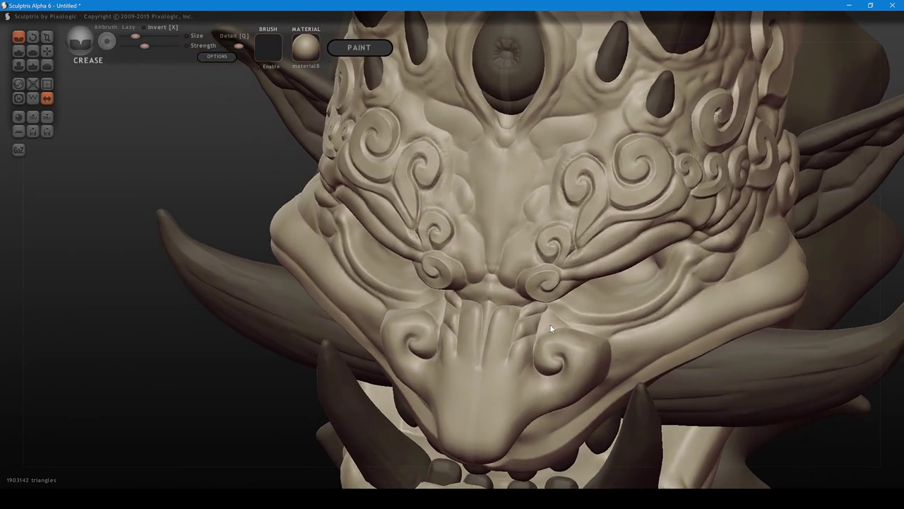
- Flatten the tops of the nose bridge folds with the Flatten brush, lowering its size and strength
{"action": "scroll", "coordinate": [551, 350], "scroll_direction": "up", "scroll_amount": 3}
{"action": "key", "text": "5"}
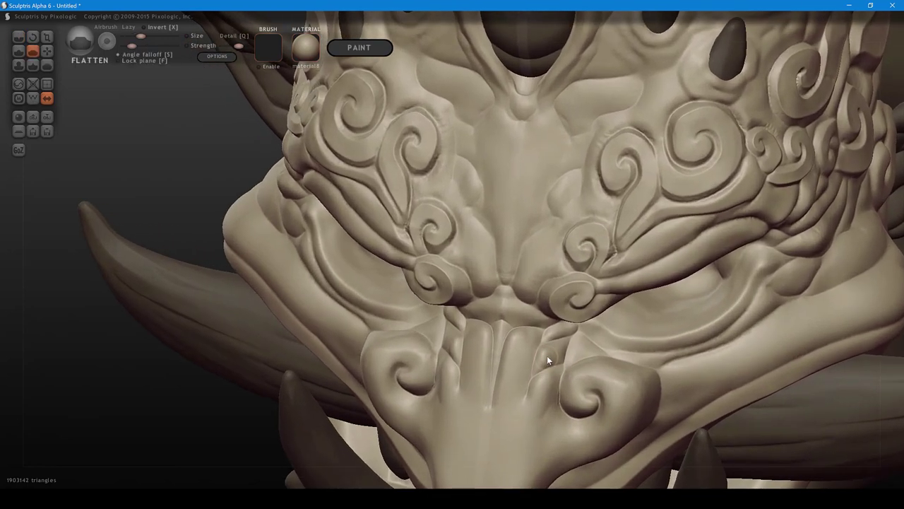
{"action": "key", "text": "space"}
{"action": "left_click_drag", "start_coordinate": [541, 361], "coordinate": [545, 352]}
{"action": "right_click_drag", "start_coordinate": [558, 331], "coordinate": [580, 338]}
{"action": "scroll", "coordinate": [580, 337], "scroll_direction": "down", "scroll_amount": 2}
{"action": "key", "text": "space"}
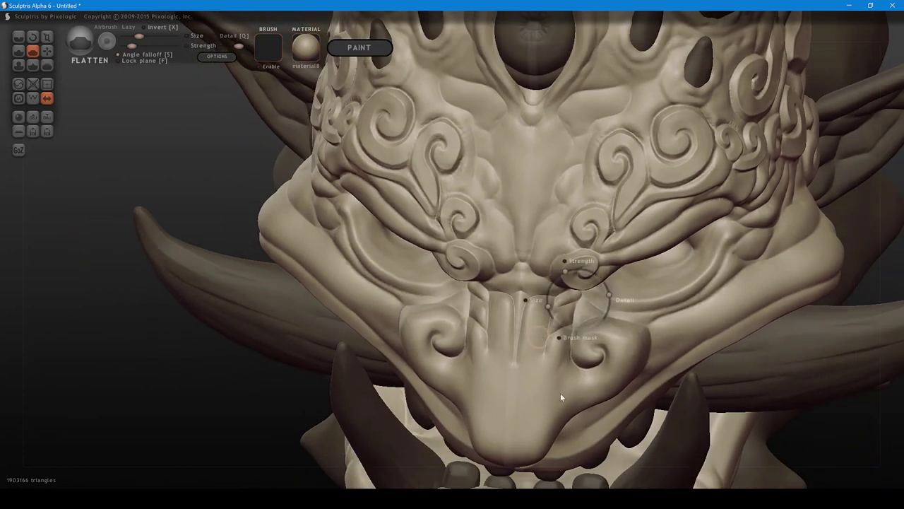
{"action": "left_click_drag", "start_coordinate": [527, 348], "coordinate": [527, 320]}
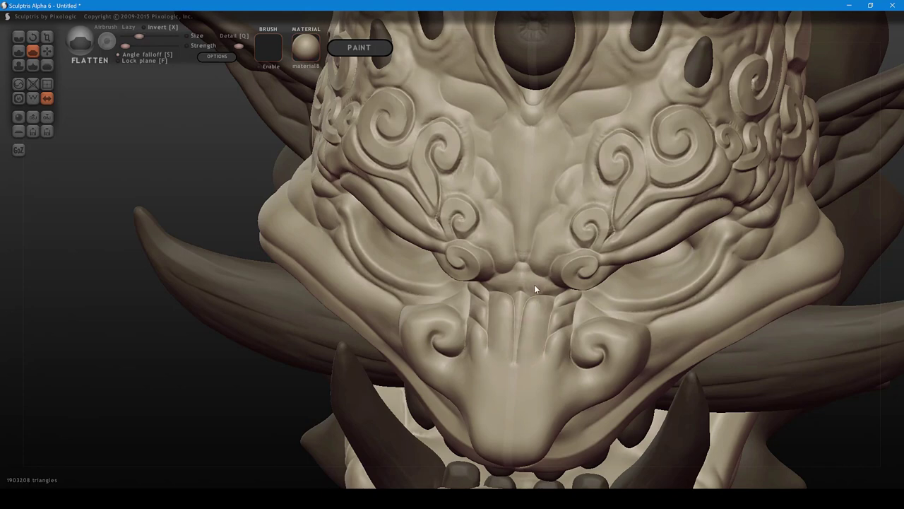
{"action": "scroll", "coordinate": [534, 284], "scroll_direction": "up", "scroll_amount": 2}
{"action": "mouse_move", "coordinate": [560, 315]}
{"action": "right_mouse_down"}
{"action": "mouse_move", "coordinate": [613, 261]}
{"action": "mouse_move", "coordinate": [582, 335]}
{"action": "right_mouse_up"}
{"action": "left_click_drag", "start_coordinate": [589, 341], "coordinate": [590, 324]}
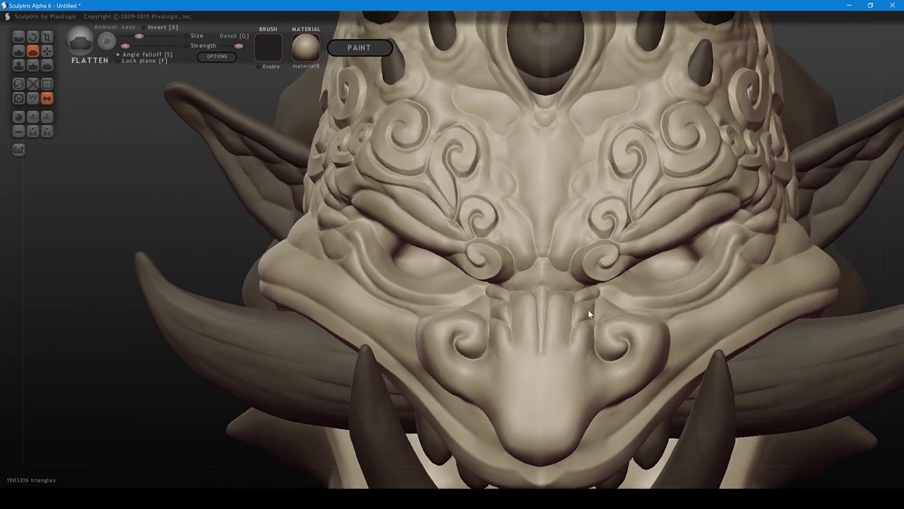
- Carve curved wrinkles into the lower eyelid folds, from the nose bridge outward, with the Crease brush
{"action": "mouse_move", "coordinate": [595, 306]}
{"action": "right_mouse_down"}
{"action": "mouse_move", "coordinate": [584, 319]}
{"action": "mouse_move", "coordinate": [595, 275]}
{"action": "mouse_move", "coordinate": [597, 299]}
{"action": "mouse_move", "coordinate": [534, 316]}
{"action": "mouse_move", "coordinate": [579, 325]}
{"action": "mouse_move", "coordinate": [569, 327]}
{"action": "right_mouse_up"}
{"action": "key", "text": "1"}
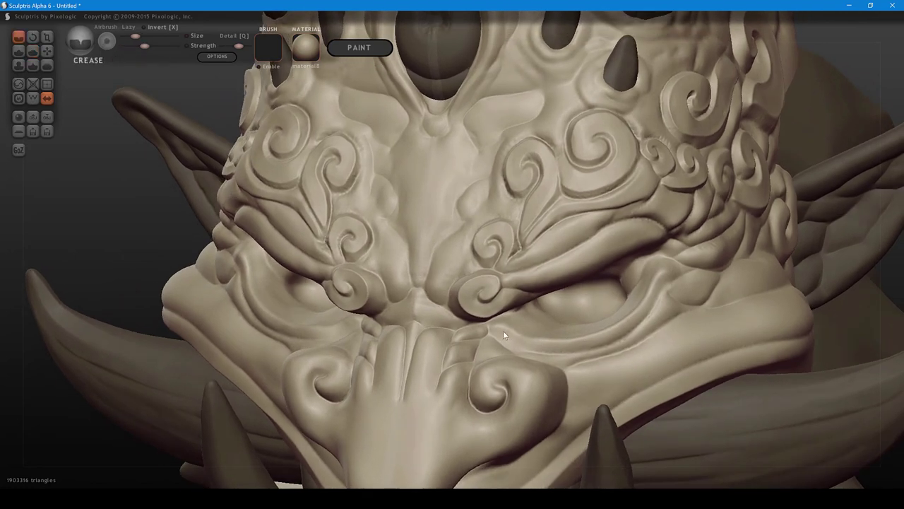
{"action": "mouse_move", "coordinate": [503, 332]}
{"action": "left_mouse_down"}
{"action": "mouse_move", "coordinate": [496, 337]}
{"action": "mouse_move", "coordinate": [535, 350]}
{"action": "mouse_move", "coordinate": [558, 337]}
{"action": "left_mouse_up"}
{"action": "mouse_move", "coordinate": [560, 335]}
{"action": "right_mouse_down"}
{"action": "mouse_move", "coordinate": [571, 313]}
{"action": "mouse_move", "coordinate": [580, 338]}
{"action": "mouse_move", "coordinate": [570, 329]}
{"action": "right_mouse_up"}
{"action": "left_click_drag", "start_coordinate": [523, 345], "coordinate": [563, 334]}
{"action": "mouse_move", "coordinate": [564, 333]}
{"action": "right_mouse_down"}
{"action": "mouse_move", "coordinate": [571, 335]}
{"action": "mouse_move", "coordinate": [571, 317]}
{"action": "right_mouse_up"}
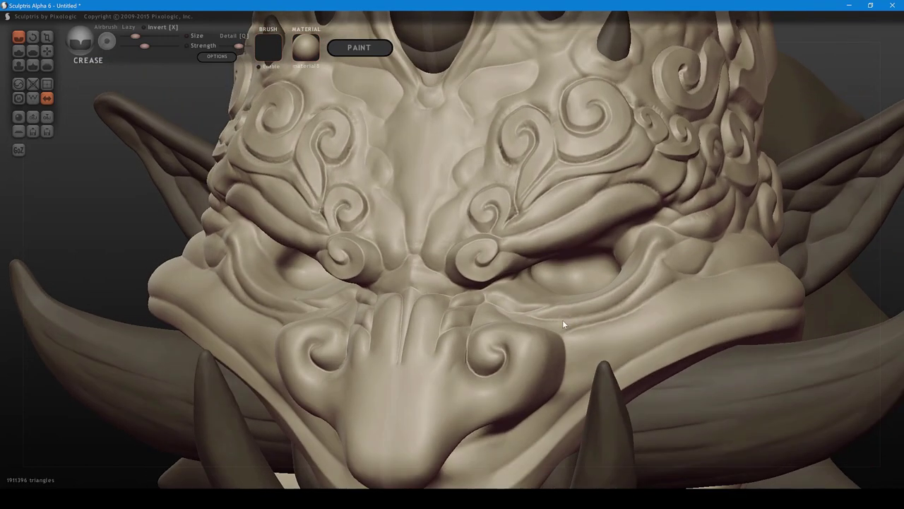
{"action": "mouse_move", "coordinate": [563, 319]}
{"action": "left_mouse_down"}
{"action": "mouse_move", "coordinate": [616, 290]}
{"action": "mouse_move", "coordinate": [585, 313]}
{"action": "left_mouse_up"}
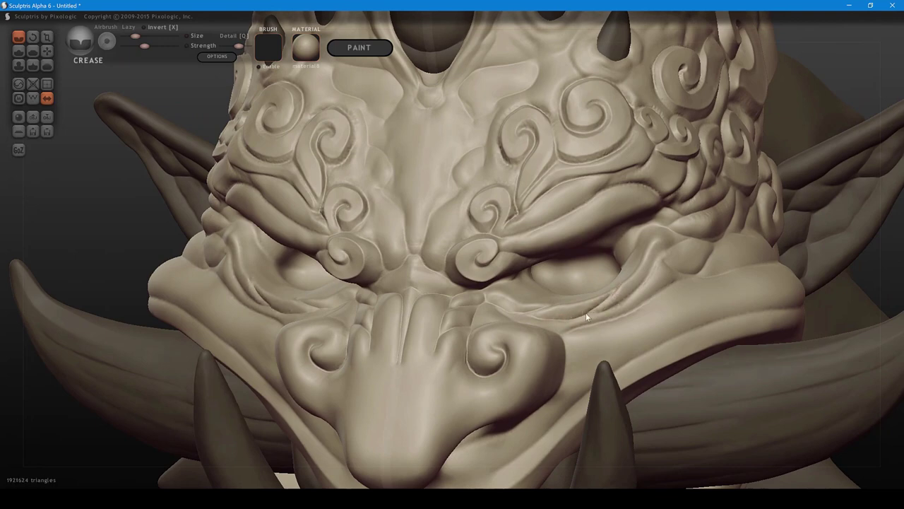
- Deepen the creases along the outer half of the lower eyelid folds with the Crease brush
{"action": "mouse_move", "coordinate": [586, 316]}
{"action": "right_mouse_down"}
{"action": "mouse_move", "coordinate": [565, 302]}
{"action": "mouse_move", "coordinate": [586, 284]}
{"action": "mouse_move", "coordinate": [564, 304]}
{"action": "right_mouse_up"}
{"action": "left_click_drag", "start_coordinate": [530, 319], "coordinate": [537, 314]}
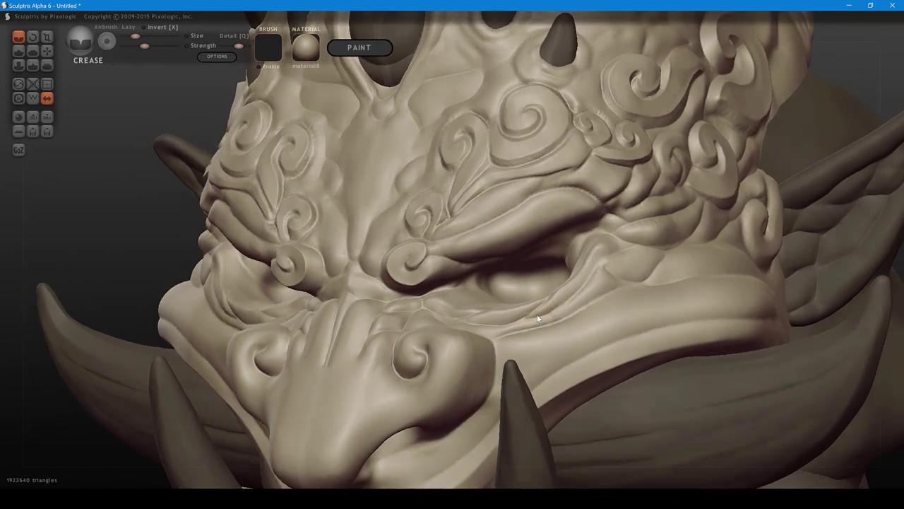
{"action": "right_click_drag", "start_coordinate": [536, 314], "coordinate": [580, 312]}
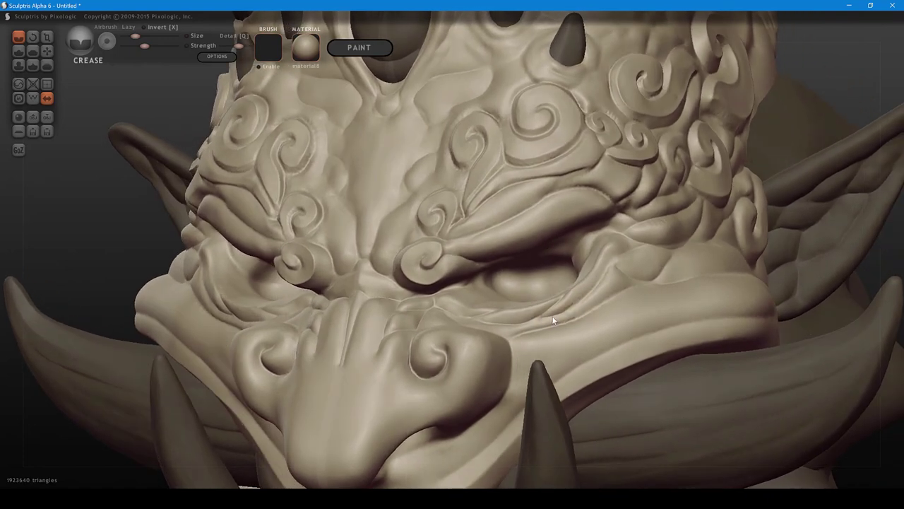
{"action": "mouse_move", "coordinate": [560, 317]}
{"action": "left_mouse_down"}
{"action": "mouse_move", "coordinate": [627, 294]}
{"action": "mouse_move", "coordinate": [573, 308]}
{"action": "left_mouse_up"}
{"action": "scroll", "coordinate": [613, 297], "scroll_direction": "up", "scroll_amount": 1, "text": "shift"}
{"action": "right_click_drag", "start_coordinate": [572, 307], "coordinate": [583, 323]}
{"action": "key", "text": "space"}
{"action": "mouse_move", "coordinate": [583, 323]}
{"action": "left_mouse_down"}
{"action": "mouse_move", "coordinate": [582, 338]}
{"action": "mouse_move", "coordinate": [618, 271]}
{"action": "mouse_move", "coordinate": [639, 257]}
{"action": "mouse_move", "coordinate": [575, 287]}
{"action": "left_mouse_up"}
{"action": "right_click_drag", "start_coordinate": [624, 293], "coordinate": [622, 290]}
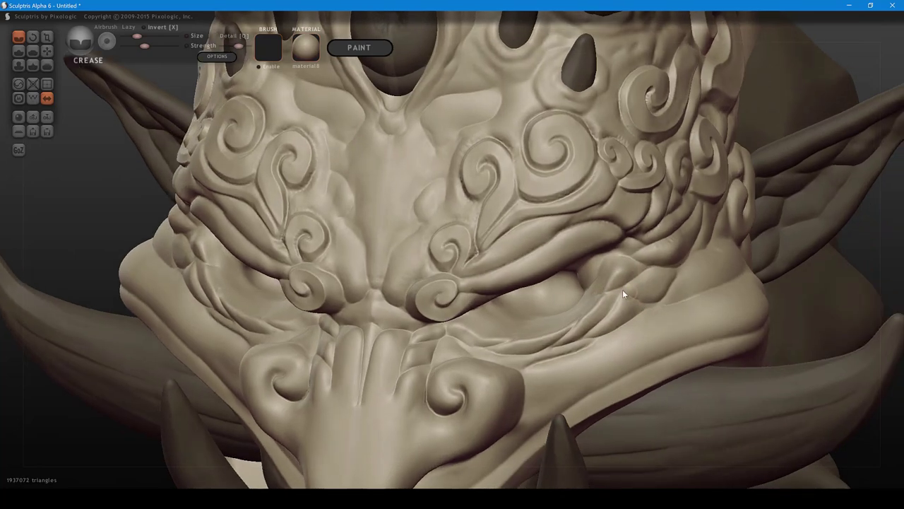
{"action": "left_click_drag", "start_coordinate": [604, 290], "coordinate": [609, 283]}
- Carve a crease along the inner lower eyelid fold, starting beside the nose bridge and running outward under the eye
{"action": "right_click_drag", "start_coordinate": [617, 305], "coordinate": [650, 321]}
{"action": "mouse_move", "coordinate": [634, 288]}
{"action": "right_mouse_down"}
{"action": "mouse_move", "coordinate": [633, 311]}
{"action": "mouse_move", "coordinate": [590, 312]}
{"action": "mouse_move", "coordinate": [527, 333]}
{"action": "mouse_move", "coordinate": [465, 382]}
{"action": "mouse_move", "coordinate": [451, 360]}
{"action": "mouse_move", "coordinate": [376, 360]}
{"action": "right_mouse_up"}
{"action": "left_click_drag", "start_coordinate": [351, 349], "coordinate": [418, 374]}
{"action": "right_click_drag", "start_coordinate": [418, 373], "coordinate": [439, 394]}
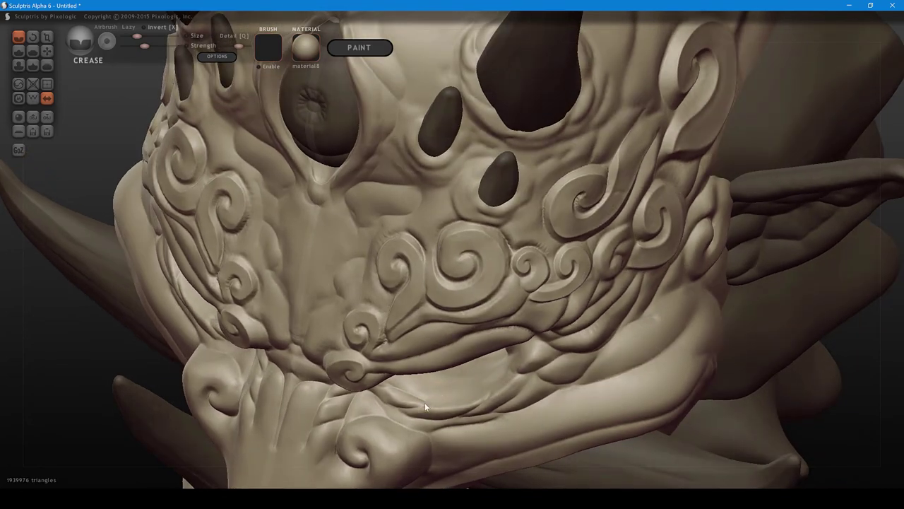
{"action": "left_click_drag", "start_coordinate": [425, 403], "coordinate": [491, 386]}
- Carve creases between the small rounded bumps at the outer corner of the eye
{"action": "mouse_move", "coordinate": [492, 386]}
{"action": "right_mouse_down"}
{"action": "mouse_move", "coordinate": [566, 351]}
{"action": "mouse_move", "coordinate": [616, 307]}
{"action": "mouse_move", "coordinate": [634, 312]}
{"action": "right_mouse_up"}
{"action": "left_click_drag", "start_coordinate": [625, 317], "coordinate": [636, 290]}
{"action": "mouse_move", "coordinate": [637, 292]}
{"action": "right_mouse_down"}
{"action": "mouse_move", "coordinate": [640, 259]}
{"action": "mouse_move", "coordinate": [628, 284]}
{"action": "mouse_move", "coordinate": [626, 259]}
{"action": "right_mouse_up"}
{"action": "mouse_move", "coordinate": [617, 254]}
{"action": "left_mouse_down"}
{"action": "mouse_move", "coordinate": [625, 277]}
{"action": "mouse_move", "coordinate": [616, 264]}
{"action": "mouse_move", "coordinate": [622, 247]}
{"action": "mouse_move", "coordinate": [637, 242]}
{"action": "left_mouse_up"}
{"action": "mouse_move", "coordinate": [640, 255]}
{"action": "right_mouse_down"}
{"action": "mouse_move", "coordinate": [644, 295]}
{"action": "mouse_move", "coordinate": [605, 250]}
{"action": "mouse_move", "coordinate": [617, 327]}
{"action": "mouse_move", "coordinate": [606, 293]}
{"action": "right_mouse_up"}
{"action": "left_click_drag", "start_coordinate": [602, 295], "coordinate": [608, 283]}
{"action": "mouse_move", "coordinate": [609, 287]}
{"action": "right_mouse_down"}
{"action": "mouse_move", "coordinate": [620, 317]}
{"action": "mouse_move", "coordinate": [604, 277]}
{"action": "right_mouse_up"}
{"action": "left_click_drag", "start_coordinate": [604, 276], "coordinate": [569, 304]}
{"action": "middle_click_drag", "start_coordinate": [594, 288], "coordinate": [623, 336]}
{"action": "mouse_move", "coordinate": [622, 336]}
{"action": "right_mouse_down"}
{"action": "mouse_move", "coordinate": [610, 305]}
{"action": "mouse_move", "coordinate": [633, 264]}
{"action": "mouse_move", "coordinate": [644, 309]}
{"action": "mouse_move", "coordinate": [643, 290]}
{"action": "mouse_move", "coordinate": [626, 305]}
{"action": "right_mouse_up"}
{"action": "left_click_drag", "start_coordinate": [650, 306], "coordinate": [638, 317]}
{"action": "mouse_move", "coordinate": [638, 317]}
{"action": "right_mouse_down"}
{"action": "mouse_move", "coordinate": [621, 349]}
{"action": "mouse_move", "coordinate": [612, 325]}
{"action": "right_mouse_up"}
- Carve wrinkles into the underside of the upper eyelid beneath the heavy brow fold, from the inner to the outer corner
{"action": "left_click_drag", "start_coordinate": [493, 357], "coordinate": [520, 346]}
{"action": "right_click_drag", "start_coordinate": [530, 363], "coordinate": [515, 380]}
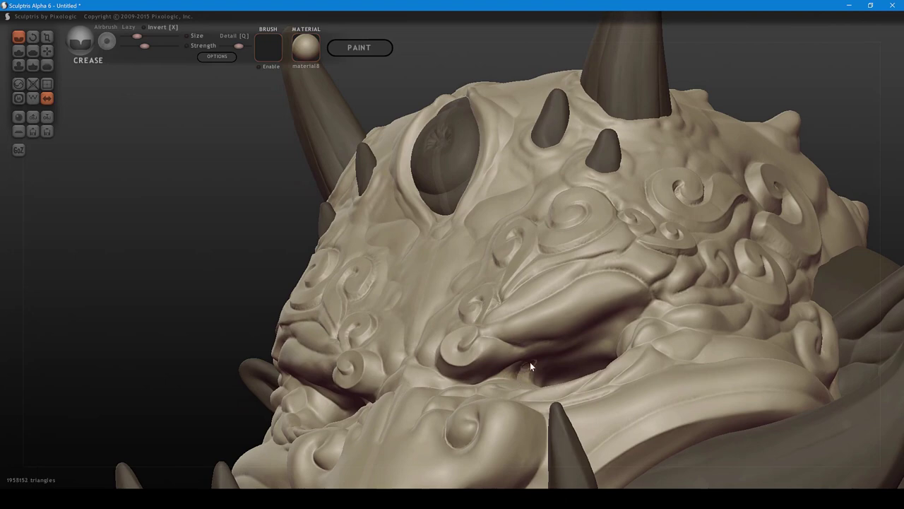
{"action": "left_click_drag", "start_coordinate": [530, 362], "coordinate": [541, 357]}
{"action": "right_click_drag", "start_coordinate": [542, 358], "coordinate": [565, 327]}
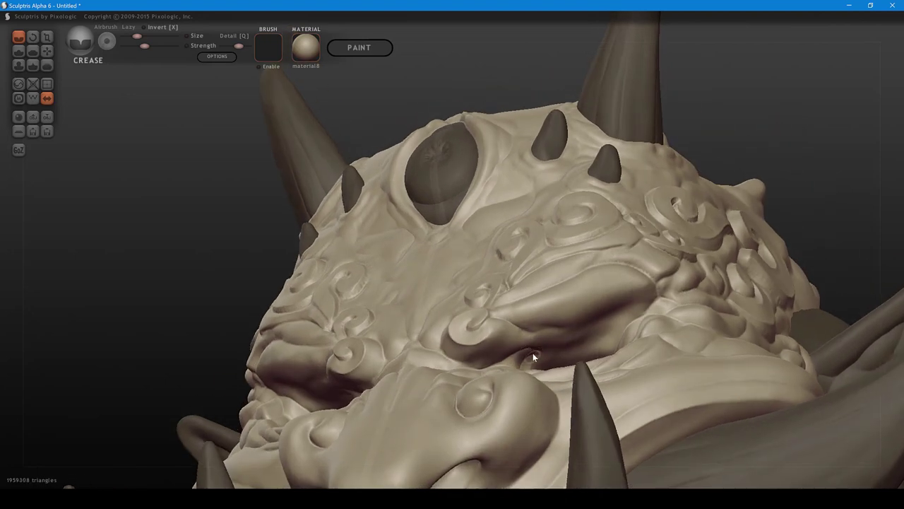
{"action": "left_click_drag", "start_coordinate": [549, 348], "coordinate": [565, 341]}
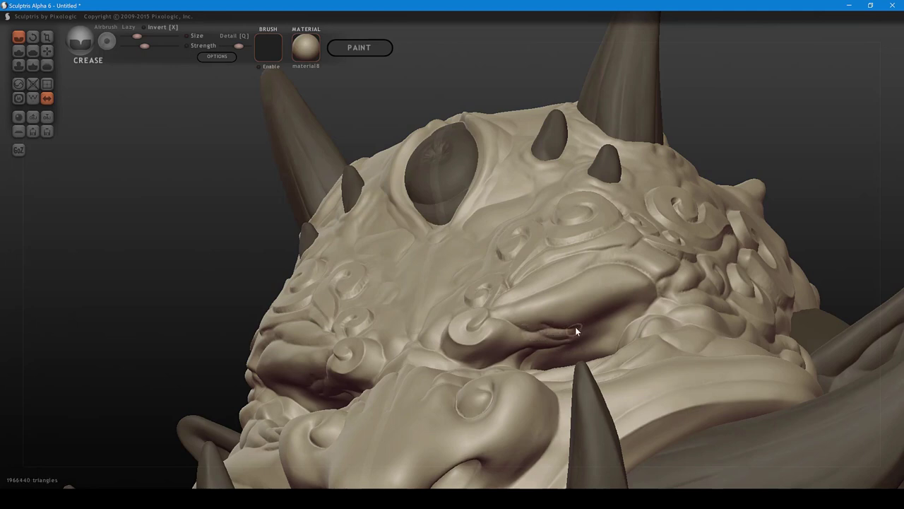
{"action": "right_click_drag", "start_coordinate": [575, 326], "coordinate": [566, 326]}
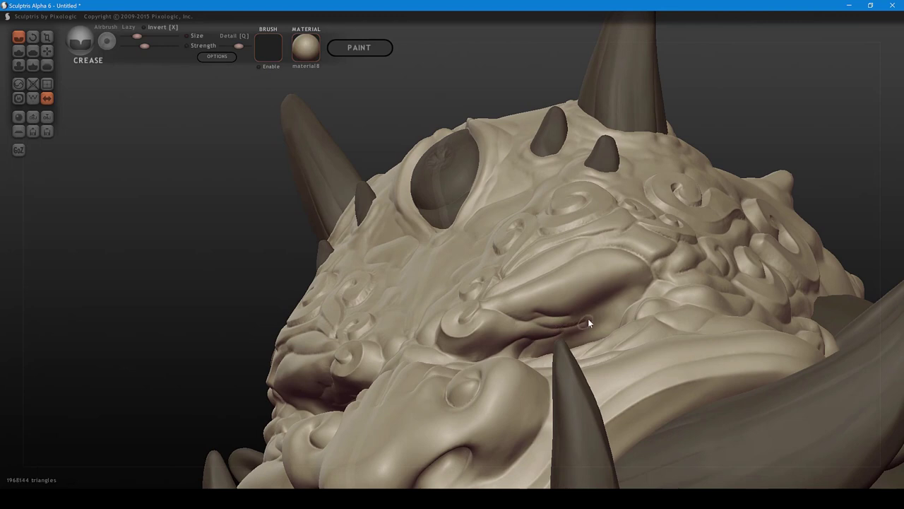
{"action": "mouse_move", "coordinate": [592, 318]}
{"action": "left_mouse_down"}
{"action": "mouse_move", "coordinate": [612, 299]}
{"action": "mouse_move", "coordinate": [647, 291]}
{"action": "left_mouse_up"}
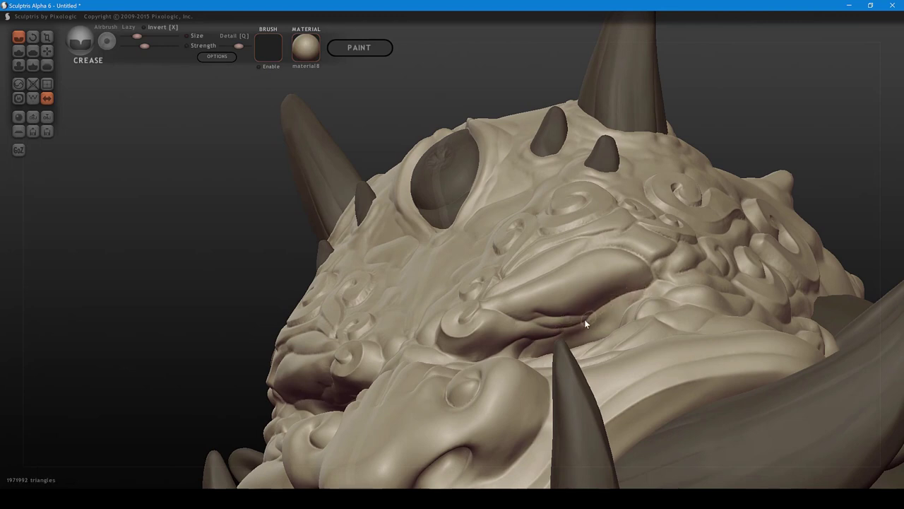
{"action": "mouse_move", "coordinate": [585, 320]}
{"action": "left_mouse_down"}
{"action": "mouse_move", "coordinate": [514, 340]}
{"action": "mouse_move", "coordinate": [548, 314]}
{"action": "left_mouse_up"}
- Sharpen the creases beneath the brow fold and around the outer eye socket
{"action": "right_click_drag", "start_coordinate": [547, 314], "coordinate": [635, 347]}
{"action": "left_click_drag", "start_coordinate": [625, 353], "coordinate": [637, 344]}
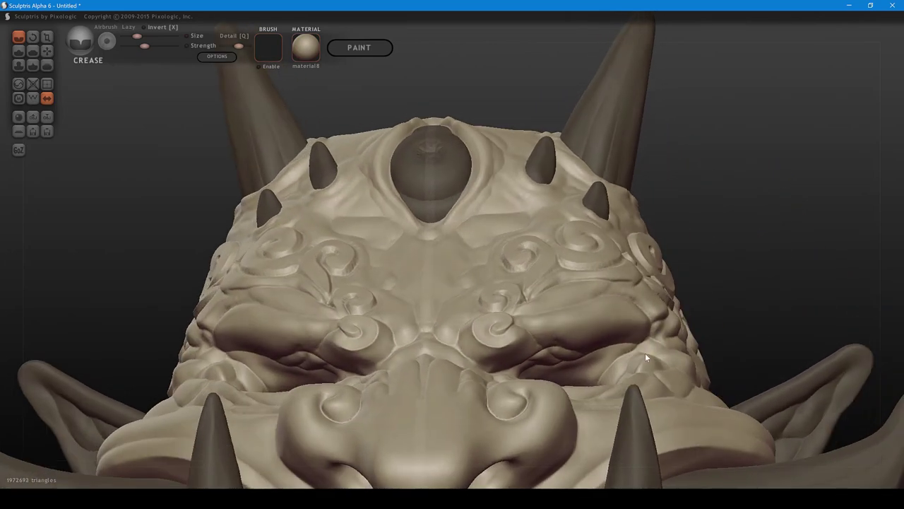
{"action": "right_click_drag", "start_coordinate": [645, 355], "coordinate": [628, 361]}
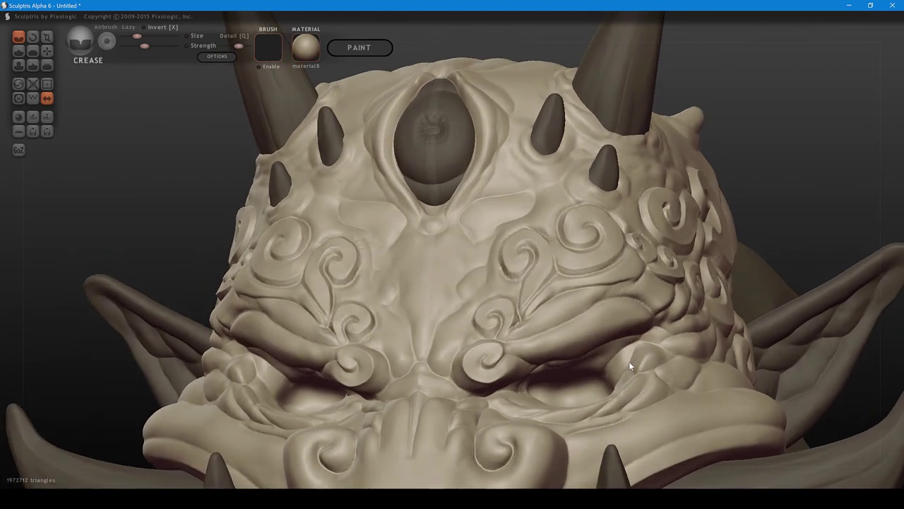
{"action": "left_click_drag", "start_coordinate": [602, 371], "coordinate": [603, 373]}
- Carve short wrinkles into the lower eyelid near the inner eye corner with the Crease brush
{"action": "mouse_move", "coordinate": [602, 375]}
{"action": "right_mouse_down"}
{"action": "mouse_move", "coordinate": [577, 403]}
{"action": "mouse_move", "coordinate": [549, 393]}
{"action": "right_mouse_up"}
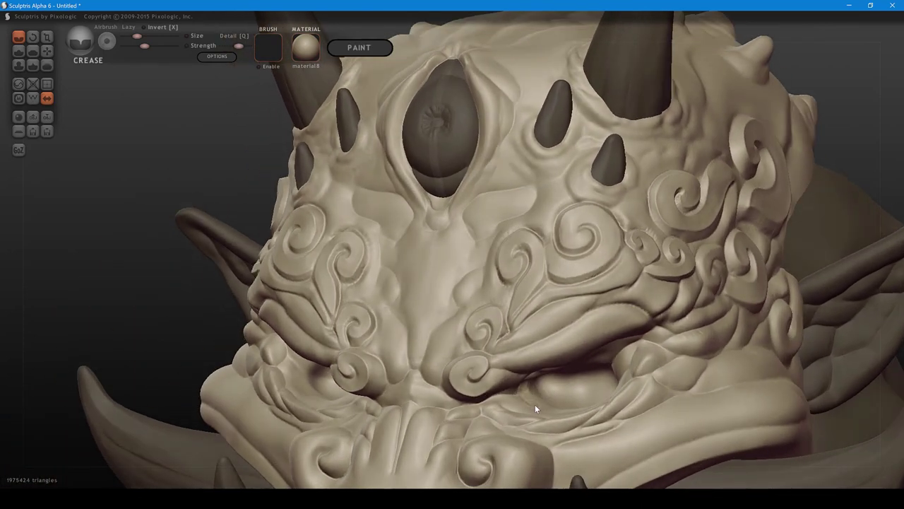
{"action": "left_click_drag", "start_coordinate": [534, 405], "coordinate": [549, 410]}
{"action": "mouse_move", "coordinate": [549, 411]}
{"action": "right_mouse_down"}
{"action": "mouse_move", "coordinate": [548, 367]}
{"action": "mouse_move", "coordinate": [520, 385]}
{"action": "right_mouse_up"}
{"action": "left_click_drag", "start_coordinate": [527, 389], "coordinate": [545, 397]}
{"action": "mouse_move", "coordinate": [545, 395]}
{"action": "right_mouse_down"}
{"action": "mouse_move", "coordinate": [537, 364]}
{"action": "mouse_move", "coordinate": [525, 368]}
{"action": "mouse_move", "coordinate": [518, 358]}
{"action": "right_mouse_up"}
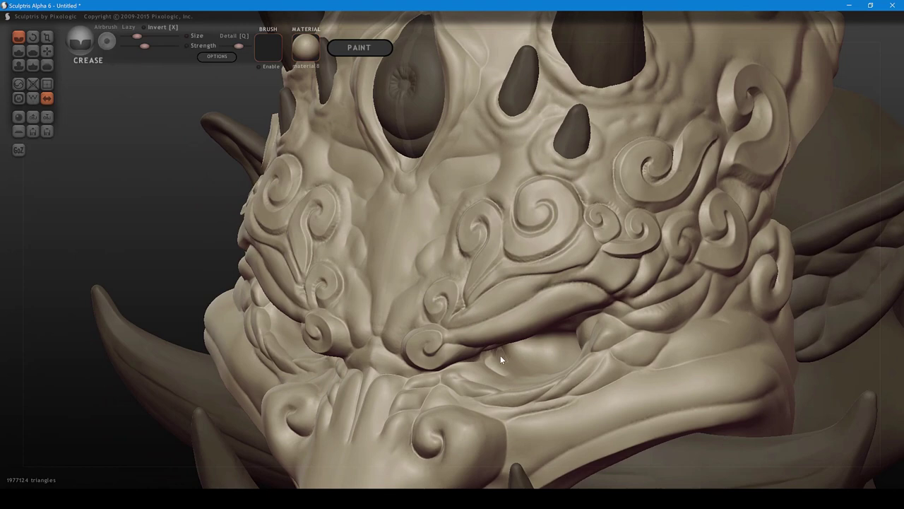
{"action": "mouse_move", "coordinate": [500, 356]}
{"action": "left_mouse_down"}
{"action": "mouse_move", "coordinate": [518, 371]}
{"action": "mouse_move", "coordinate": [498, 351]}
{"action": "left_mouse_up"}
- Extend the lower eyelid wrinkles along the rim under the eyeball and toward the nose bridge folds
{"action": "right_click_drag", "start_coordinate": [498, 351], "coordinate": [524, 386]}
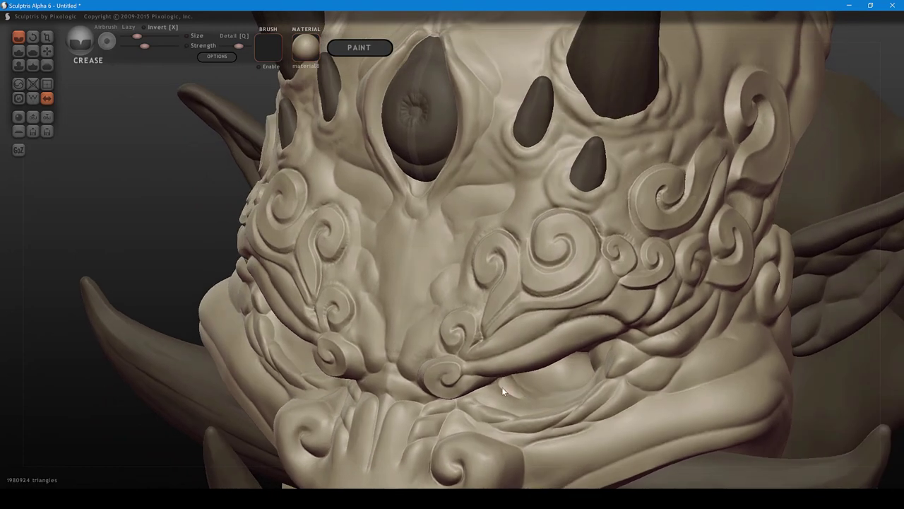
{"action": "left_click_drag", "start_coordinate": [502, 387], "coordinate": [544, 401]}
{"action": "mouse_move", "coordinate": [545, 406]}
{"action": "right_mouse_down"}
{"action": "mouse_move", "coordinate": [508, 385]}
{"action": "mouse_move", "coordinate": [456, 389]}
{"action": "right_mouse_up"}
{"action": "left_click_drag", "start_coordinate": [420, 380], "coordinate": [441, 397]}
{"action": "mouse_move", "coordinate": [458, 403]}
{"action": "right_mouse_down"}
{"action": "mouse_move", "coordinate": [502, 426]}
{"action": "mouse_move", "coordinate": [525, 424]}
{"action": "right_mouse_up"}
{"action": "left_click_drag", "start_coordinate": [524, 412], "coordinate": [523, 413]}
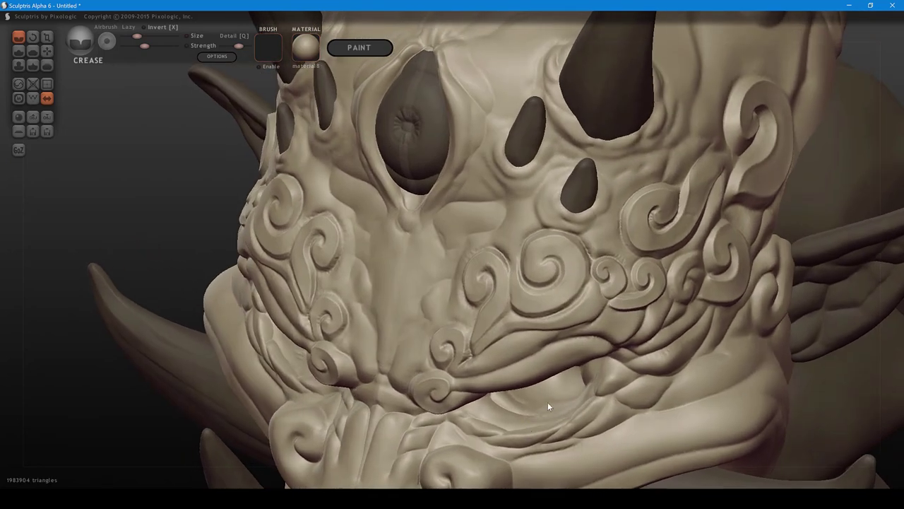
- Refine the thin creases inside the lower eyelid between the eyeball and the outer folds
{"action": "right_click_drag", "start_coordinate": [548, 402], "coordinate": [517, 382]}
{"action": "mouse_move", "coordinate": [515, 382]}
{"action": "left_mouse_down"}
{"action": "mouse_move", "coordinate": [507, 378]}
{"action": "mouse_move", "coordinate": [531, 395]}
{"action": "left_mouse_up"}
{"action": "right_click_drag", "start_coordinate": [531, 395], "coordinate": [618, 388]}
{"action": "scroll", "coordinate": [600, 325], "scroll_direction": "down", "scroll_amount": 5}
{"action": "mouse_move", "coordinate": [595, 311]}
{"action": "right_mouse_down", "text": "shift"}
{"action": "mouse_move", "coordinate": [609, 304]}
{"action": "mouse_move", "coordinate": [593, 337]}
{"action": "mouse_move", "coordinate": [590, 257]}
{"action": "mouse_move", "coordinate": [593, 330]}
{"action": "mouse_move", "coordinate": [603, 320]}
{"action": "mouse_move", "coordinate": [602, 328]}
{"action": "mouse_move", "coordinate": [581, 375]}
{"action": "mouse_move", "coordinate": [541, 380]}
{"action": "mouse_move", "coordinate": [601, 335]}
{"action": "right_mouse_up", "text": "shift"}
{"action": "left_click_drag", "start_coordinate": [601, 335], "coordinate": [586, 332]}
{"action": "right_click_drag", "start_coordinate": [587, 332], "coordinate": [552, 335]}
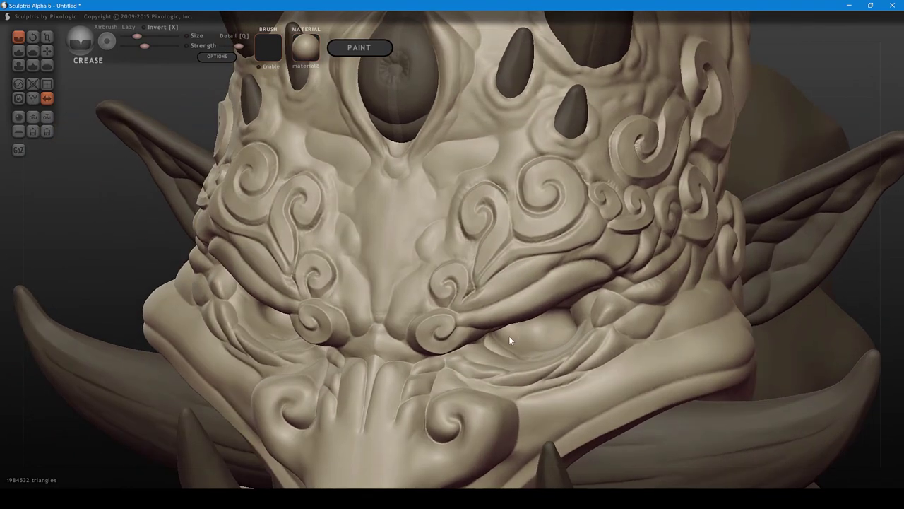
- Carve broader folds across the inner lower eyelid with a larger Crease brush, undoing an unwanted stroke
{"action": "key", "text": "bracketright"}
{"action": "left_click_drag", "start_coordinate": [507, 333], "coordinate": [508, 341]}
{"action": "left_click_drag", "start_coordinate": [506, 335], "coordinate": [528, 354]}
{"action": "right_click_drag", "start_coordinate": [534, 356], "coordinate": [476, 361]}
{"action": "key", "text": "ctrl+z"}
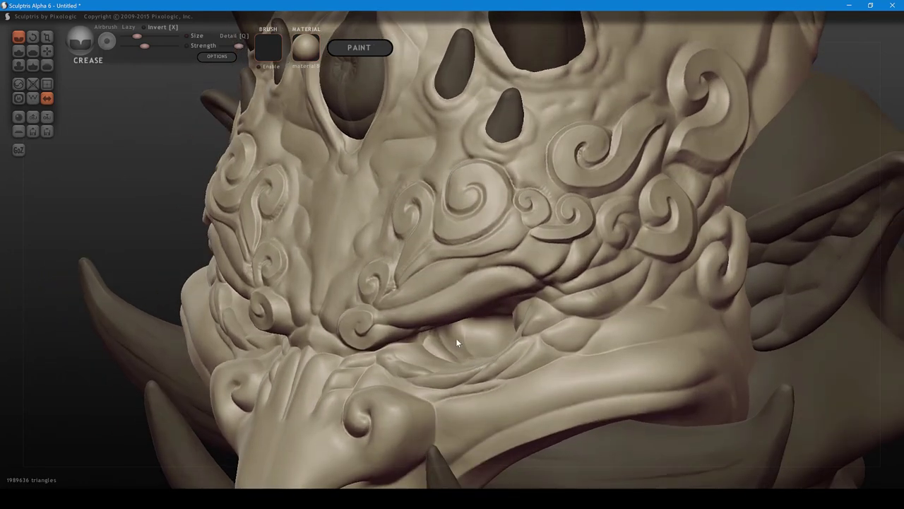
{"action": "key", "text": "bracketright"}
{"action": "left_click_drag", "start_coordinate": [456, 327], "coordinate": [472, 360]}
{"action": "mouse_move", "coordinate": [473, 361]}
{"action": "right_mouse_down"}
{"action": "mouse_move", "coordinate": [452, 365]}
{"action": "mouse_move", "coordinate": [458, 350]}
{"action": "right_mouse_up"}
{"action": "left_click_drag", "start_coordinate": [442, 332], "coordinate": [451, 352]}
{"action": "mouse_move", "coordinate": [451, 351]}
{"action": "right_mouse_down"}
{"action": "mouse_move", "coordinate": [538, 379]}
{"action": "mouse_move", "coordinate": [533, 367]}
{"action": "right_mouse_up"}
{"action": "left_click_drag", "start_coordinate": [517, 365], "coordinate": [538, 371]}
{"action": "right_click_drag", "start_coordinate": [539, 370], "coordinate": [553, 354]}
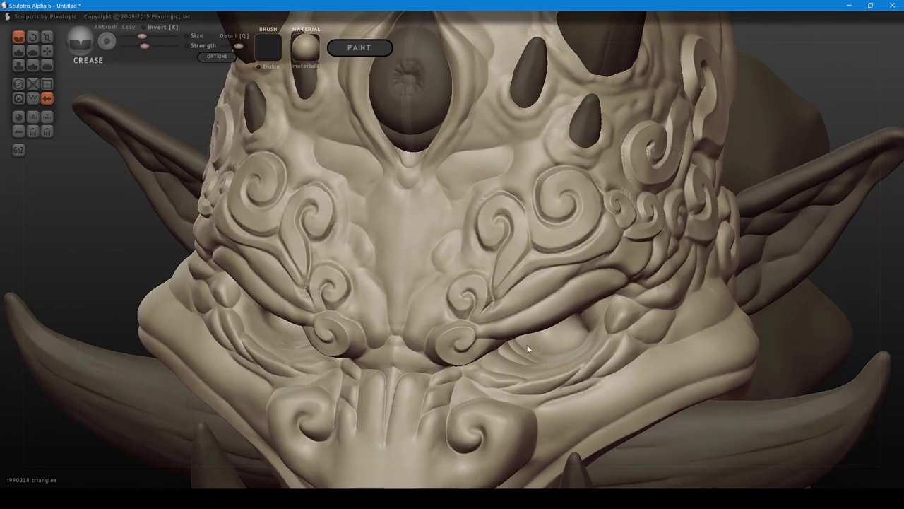
- Crease the eyelid surface along the lower and outer edges of the eyeball
{"action": "mouse_move", "coordinate": [526, 344]}
{"action": "left_mouse_down"}
{"action": "mouse_move", "coordinate": [552, 349]}
{"action": "mouse_move", "coordinate": [573, 335]}
{"action": "left_mouse_up"}
{"action": "right_click_drag", "start_coordinate": [573, 334], "coordinate": [583, 316]}
{"action": "mouse_move", "coordinate": [576, 322]}
{"action": "left_mouse_down"}
{"action": "mouse_move", "coordinate": [577, 302]}
{"action": "mouse_move", "coordinate": [573, 327]}
{"action": "left_mouse_up"}
{"action": "mouse_move", "coordinate": [572, 327]}
{"action": "right_mouse_down"}
{"action": "mouse_move", "coordinate": [603, 330]}
{"action": "mouse_move", "coordinate": [599, 312]}
{"action": "right_mouse_up"}
{"action": "mouse_move", "coordinate": [599, 312]}
{"action": "left_mouse_down"}
{"action": "mouse_move", "coordinate": [571, 342]}
{"action": "mouse_move", "coordinate": [609, 319]}
{"action": "left_mouse_up"}
{"action": "mouse_move", "coordinate": [608, 319]}
{"action": "right_mouse_down"}
{"action": "mouse_move", "coordinate": [600, 312]}
{"action": "mouse_move", "coordinate": [612, 314]}
{"action": "right_mouse_up"}
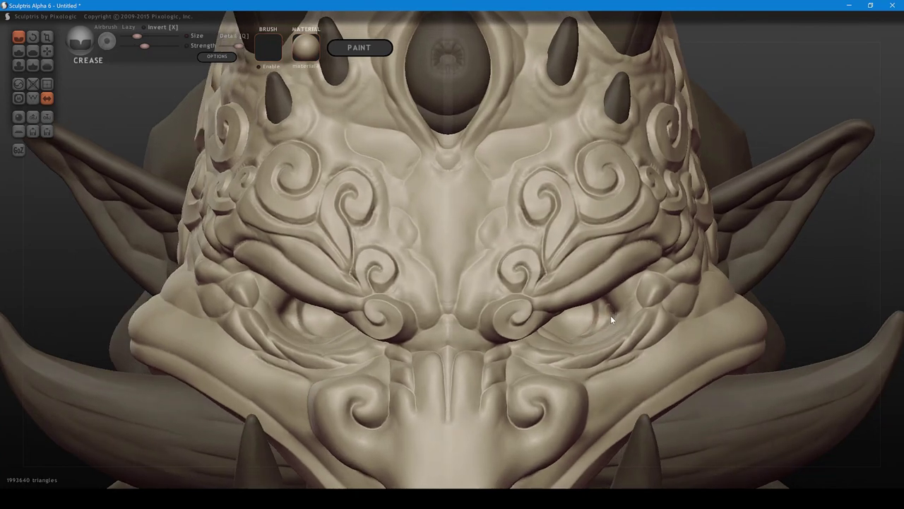
- Define the lower eyelid rim and the upper outer edge around the eyeball with Crease strokes
{"action": "left_click_drag", "start_coordinate": [597, 336], "coordinate": [578, 345]}
{"action": "right_click_drag", "start_coordinate": [596, 339], "coordinate": [584, 369]}
{"action": "mouse_move", "coordinate": [593, 348]}
{"action": "left_mouse_down"}
{"action": "mouse_move", "coordinate": [566, 360]}
{"action": "mouse_move", "coordinate": [603, 335]}
{"action": "left_mouse_up"}
{"action": "right_click_drag", "start_coordinate": [603, 335], "coordinate": [605, 285]}
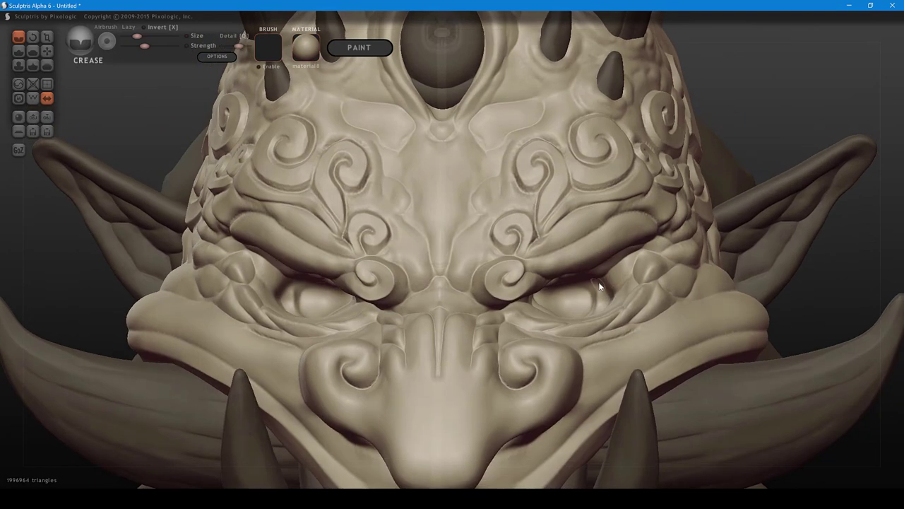
{"action": "mouse_move", "coordinate": [600, 285]}
{"action": "left_mouse_down"}
{"action": "mouse_move", "coordinate": [607, 292]}
{"action": "mouse_move", "coordinate": [585, 286]}
{"action": "left_mouse_up"}
- Carve small creases into the inner corner of the eye beside the brow curl
{"action": "right_click_drag", "start_coordinate": [584, 286], "coordinate": [526, 299]}
{"action": "left_click_drag", "start_coordinate": [526, 296], "coordinate": [520, 302]}
{"action": "right_click_drag", "start_coordinate": [524, 305], "coordinate": [511, 323]}
{"action": "mouse_move", "coordinate": [510, 327]}
{"action": "left_mouse_down"}
{"action": "mouse_move", "coordinate": [513, 338]}
{"action": "mouse_move", "coordinate": [512, 319]}
{"action": "left_mouse_up"}
{"action": "right_click_drag", "start_coordinate": [513, 320], "coordinate": [509, 297]}
{"action": "mouse_move", "coordinate": [504, 301]}
{"action": "left_mouse_down"}
{"action": "mouse_move", "coordinate": [498, 288]}
{"action": "mouse_move", "coordinate": [491, 295]}
{"action": "mouse_move", "coordinate": [510, 293]}
{"action": "left_mouse_up"}
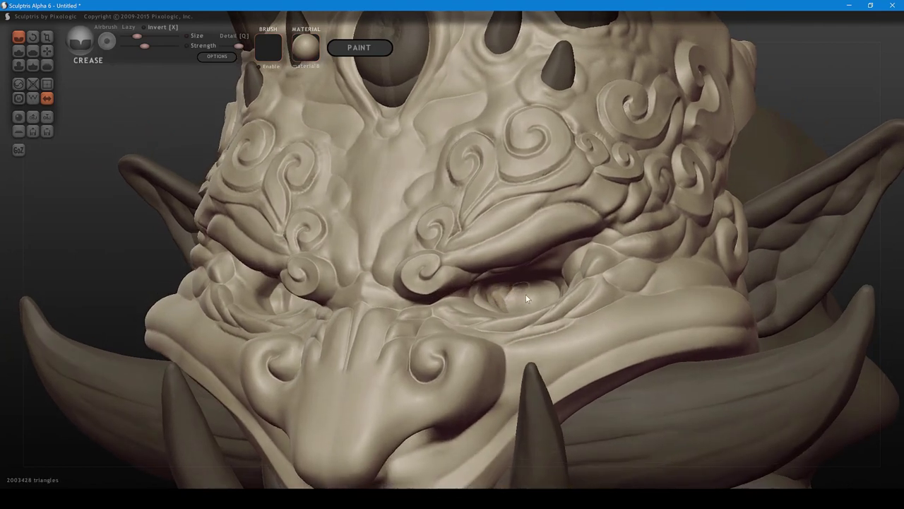
- Deepen the hollow of the lower eyelid beneath the eyeball, enlarging the Crease brush for the last stroke
{"action": "right_click_drag", "start_coordinate": [525, 294], "coordinate": [584, 332]}
{"action": "left_click_drag", "start_coordinate": [583, 332], "coordinate": [558, 346]}
{"action": "right_click_drag", "start_coordinate": [558, 346], "coordinate": [568, 360]}
{"action": "mouse_move", "coordinate": [558, 359]}
{"action": "left_mouse_down"}
{"action": "mouse_move", "coordinate": [541, 362]}
{"action": "mouse_move", "coordinate": [574, 359]}
{"action": "left_mouse_up"}
{"action": "mouse_move", "coordinate": [559, 357]}
{"action": "right_mouse_down"}
{"action": "mouse_move", "coordinate": [596, 366]}
{"action": "mouse_move", "coordinate": [608, 381]}
{"action": "mouse_move", "coordinate": [588, 355]}
{"action": "right_mouse_up"}
{"action": "key", "text": "bracketright"}
{"action": "left_click_drag", "start_coordinate": [570, 366], "coordinate": [622, 337]}
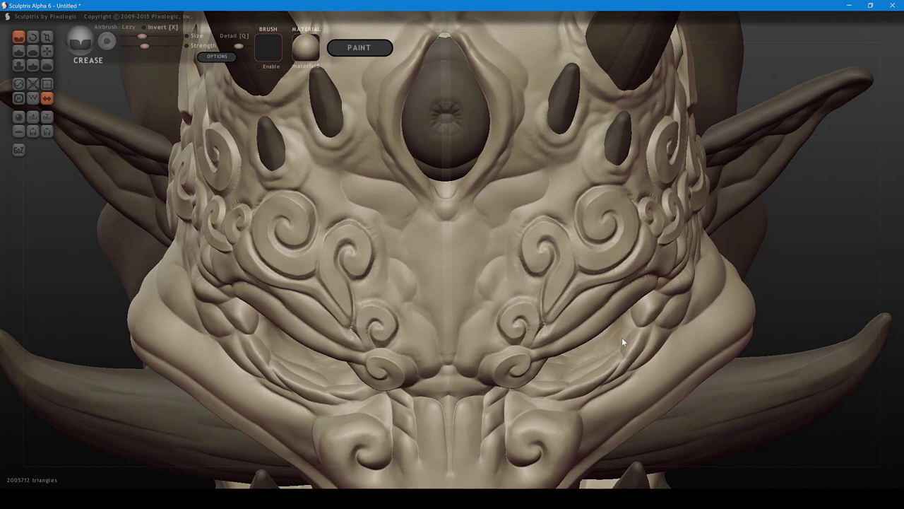
- Carve fine wrinkles from the outer eye corner down the lower eyelid with a smaller Crease brush
{"action": "mouse_move", "coordinate": [622, 337]}
{"action": "right_mouse_down"}
{"action": "mouse_move", "coordinate": [644, 310]}
{"action": "mouse_move", "coordinate": [641, 286]}
{"action": "right_mouse_up"}
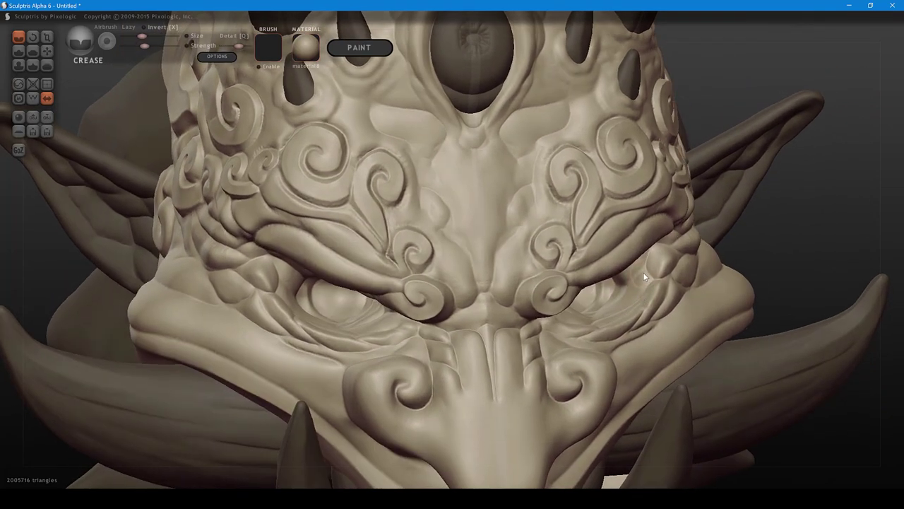
{"action": "key", "text": "bracketleft"}
{"action": "left_click_drag", "start_coordinate": [643, 273], "coordinate": [624, 289]}
{"action": "mouse_move", "coordinate": [624, 289]}
{"action": "right_mouse_down"}
{"action": "mouse_move", "coordinate": [638, 299]}
{"action": "mouse_move", "coordinate": [645, 284]}
{"action": "right_mouse_up"}
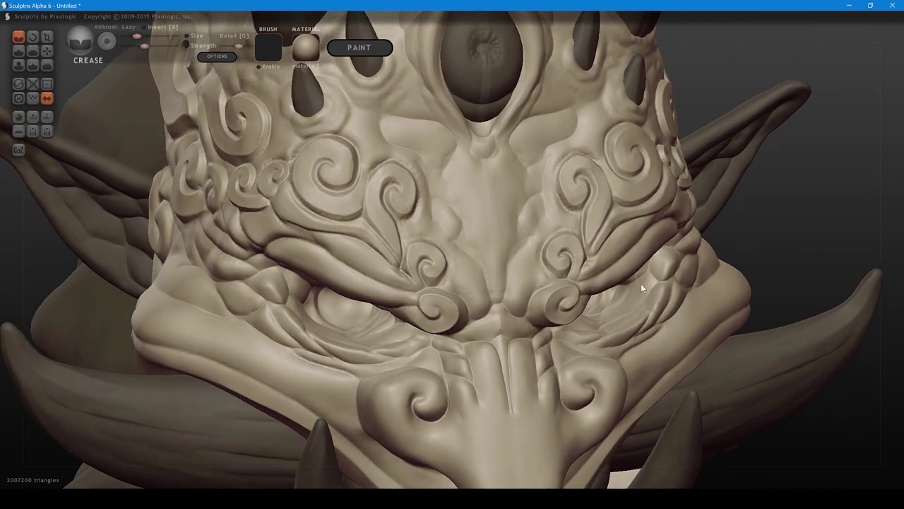
{"action": "mouse_move", "coordinate": [641, 284]}
{"action": "left_mouse_down"}
{"action": "mouse_move", "coordinate": [610, 320]}
{"action": "mouse_move", "coordinate": [640, 285]}
{"action": "mouse_move", "coordinate": [617, 313]}
{"action": "mouse_move", "coordinate": [624, 311]}
{"action": "left_mouse_up"}
{"action": "right_click_drag", "start_coordinate": [633, 288], "coordinate": [624, 305]}
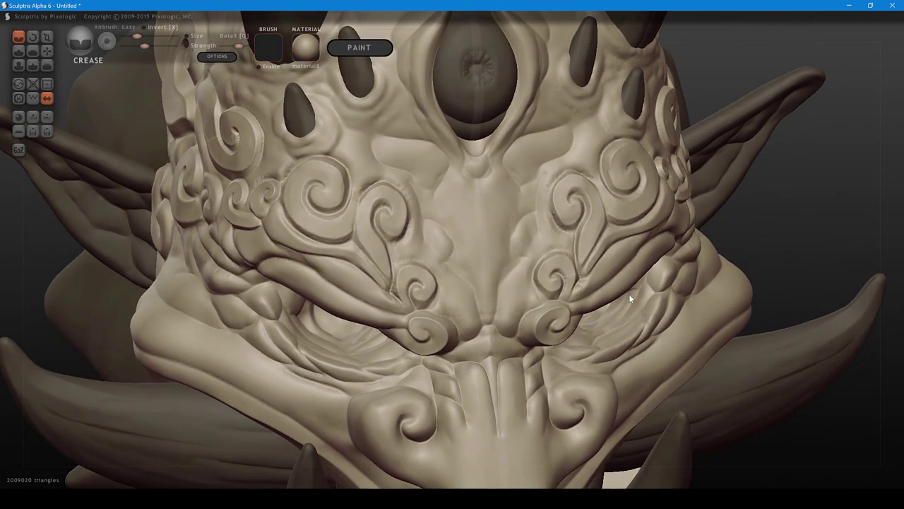
{"action": "left_click_drag", "start_coordinate": [629, 298], "coordinate": [601, 328]}
{"action": "right_click_drag", "start_coordinate": [619, 311], "coordinate": [627, 283]}
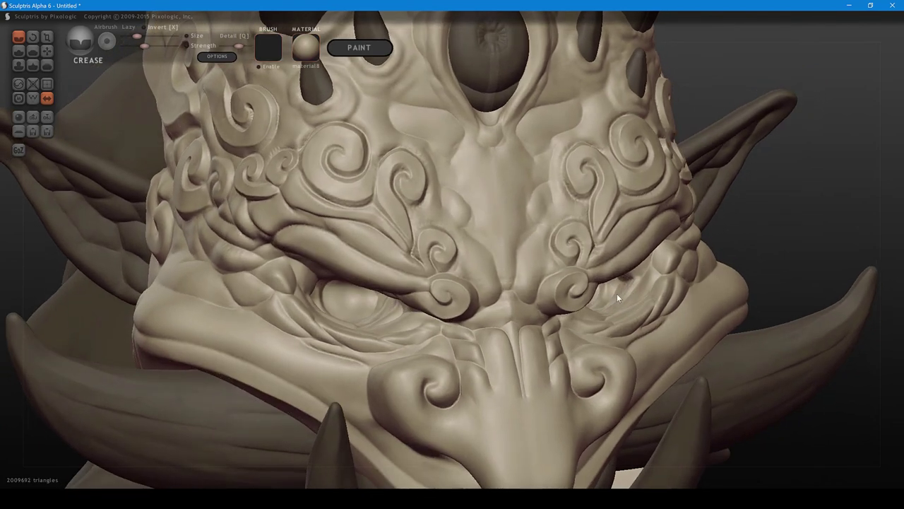
{"action": "left_click_drag", "start_coordinate": [617, 293], "coordinate": [645, 290]}
- Crease across the upper part of the eye from a front view of the whole head, using a smaller brush
{"action": "mouse_move", "coordinate": [645, 290]}
{"action": "right_mouse_down", "text": "shift"}
{"action": "mouse_move", "coordinate": [572, 300]}
{"action": "mouse_move", "coordinate": [585, 337]}
{"action": "right_mouse_up", "text": "shift"}
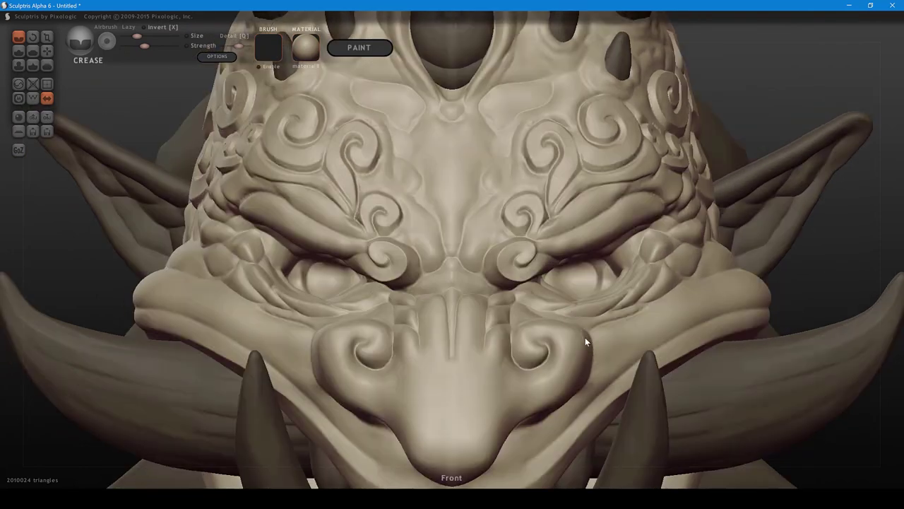
{"action": "scroll", "coordinate": [586, 297], "scroll_direction": "down", "scroll_amount": 7}
{"action": "scroll", "coordinate": [573, 272], "scroll_direction": "up", "scroll_amount": 1}
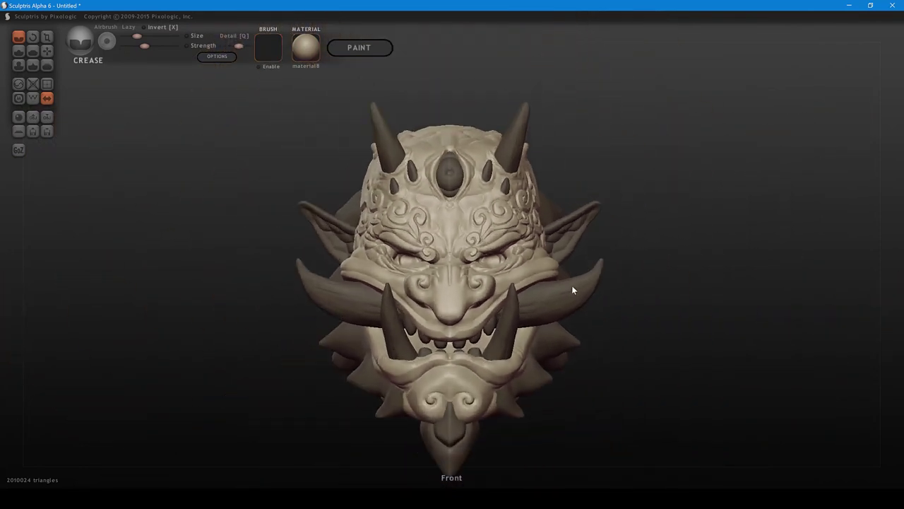
{"action": "scroll", "coordinate": [570, 286], "scroll_direction": "up", "scroll_amount": 4}
{"action": "right_click_drag", "start_coordinate": [569, 297], "coordinate": [529, 284], "text": "alt"}
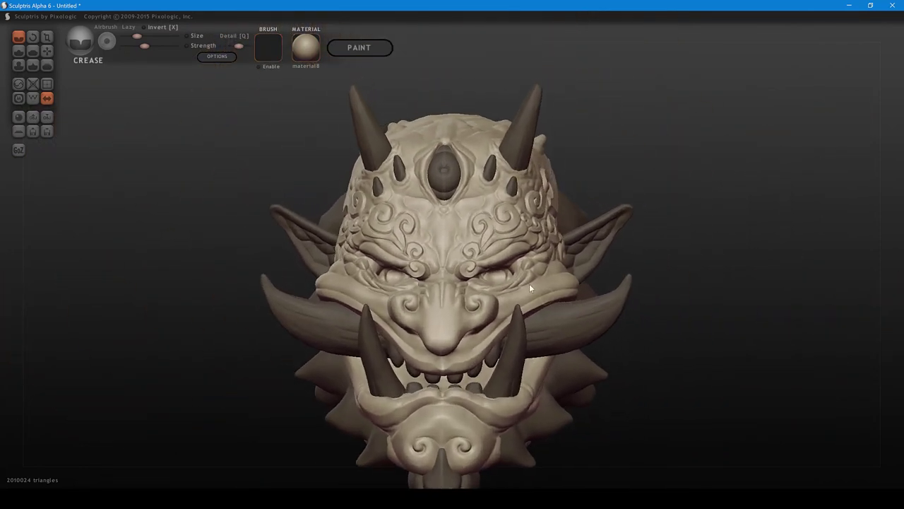
{"action": "key", "text": "space"}
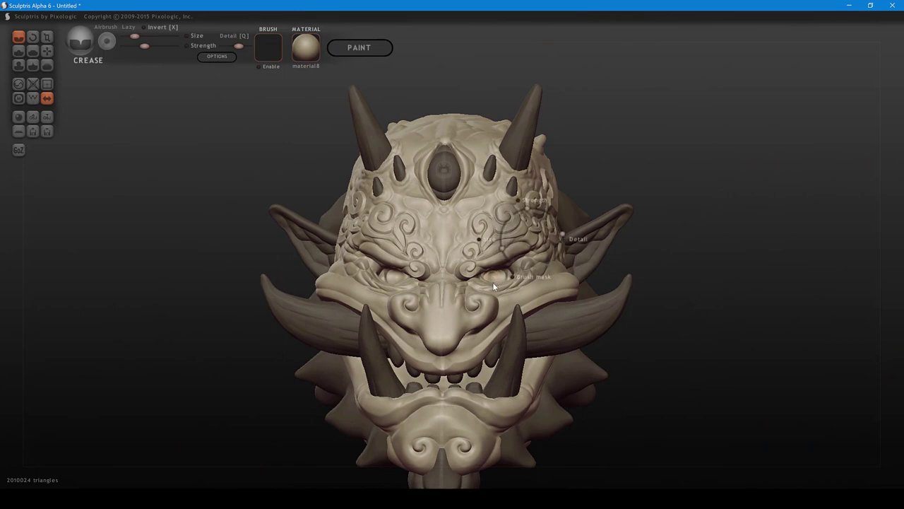
{"action": "left_click_drag", "start_coordinate": [490, 273], "coordinate": [509, 271]}
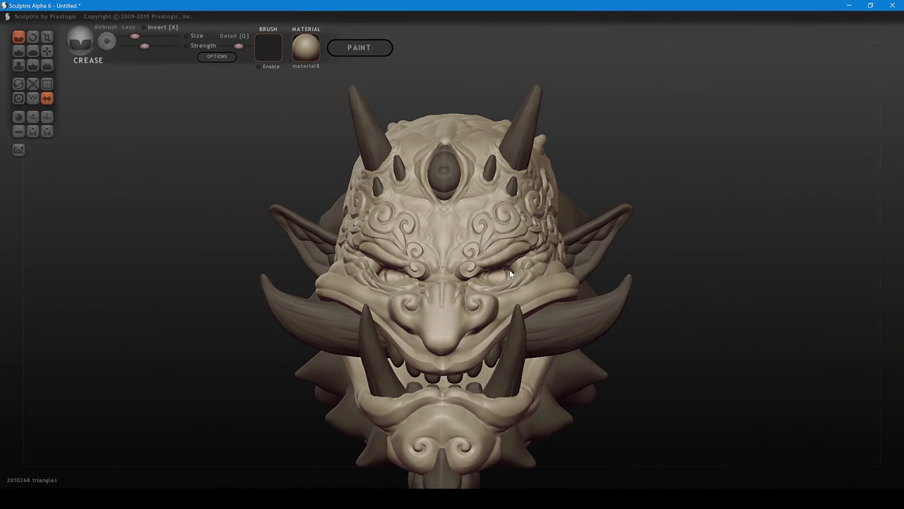
- Nudge the eye area slightly outward with the Grab brush
{"action": "middle_click_drag", "start_coordinate": [495, 276], "coordinate": [502, 281]}
{"action": "key", "text": "g"}
{"action": "scroll", "coordinate": [499, 280], "scroll_direction": "down", "scroll_amount": 1, "text": "shift"}
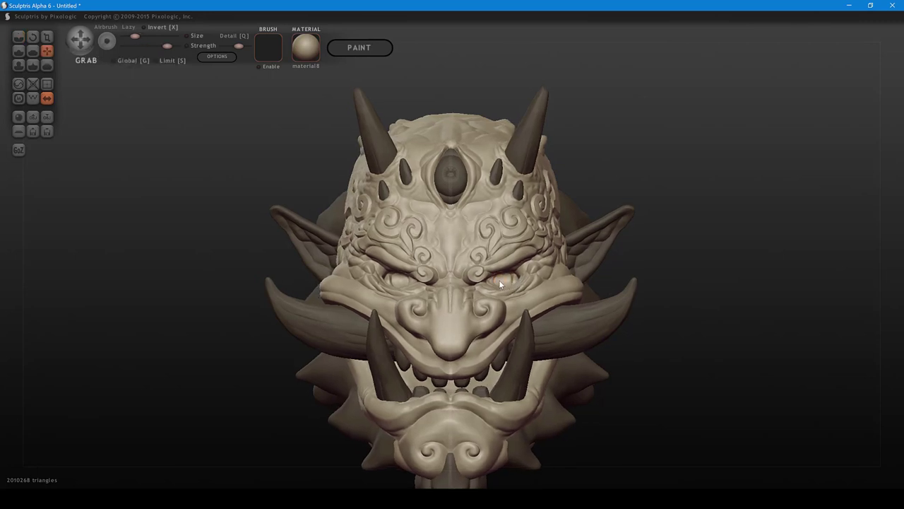
{"action": "left_click_drag", "start_coordinate": [499, 280], "coordinate": [508, 280]}
- Try to build up the cheek just below the lower eyelid folds with a smaller Draw brush, and undo the stroke
{"action": "middle_click_drag", "start_coordinate": [521, 280], "coordinate": [532, 318]}
{"action": "mouse_move", "coordinate": [532, 322]}
{"action": "right_mouse_down"}
{"action": "mouse_move", "coordinate": [551, 302]}
{"action": "mouse_move", "coordinate": [544, 322]}
{"action": "mouse_move", "coordinate": [517, 327]}
{"action": "mouse_move", "coordinate": [497, 317]}
{"action": "mouse_move", "coordinate": [555, 301]}
{"action": "mouse_move", "coordinate": [541, 275]}
{"action": "mouse_move", "coordinate": [553, 295]}
{"action": "mouse_move", "coordinate": [514, 338]}
{"action": "right_mouse_up"}
{"action": "key", "text": "4"}
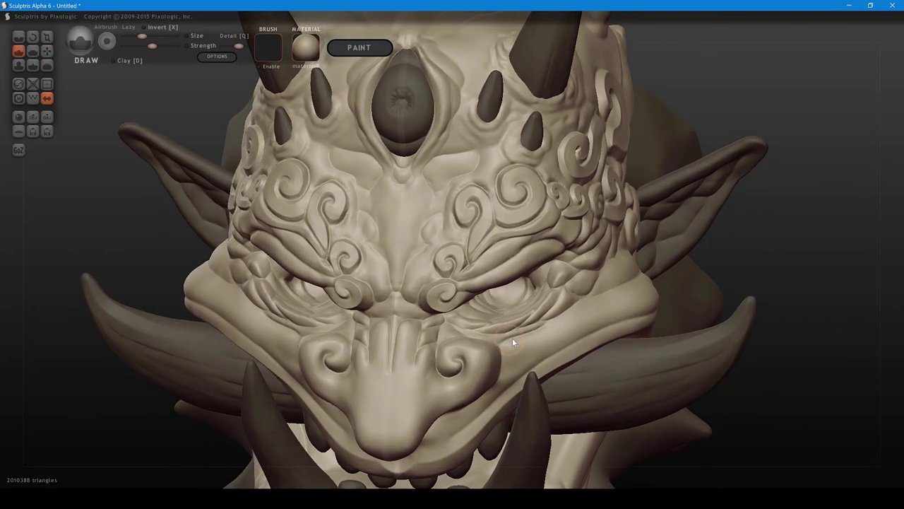
{"action": "key", "text": "space"}
{"action": "left_click_drag", "start_coordinate": [503, 339], "coordinate": [517, 338]}
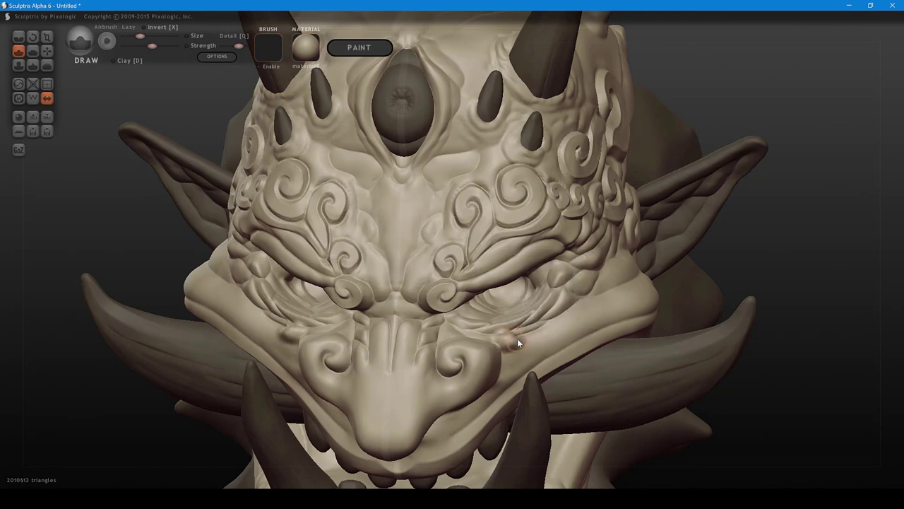
{"action": "key", "text": "ctrl+z"}
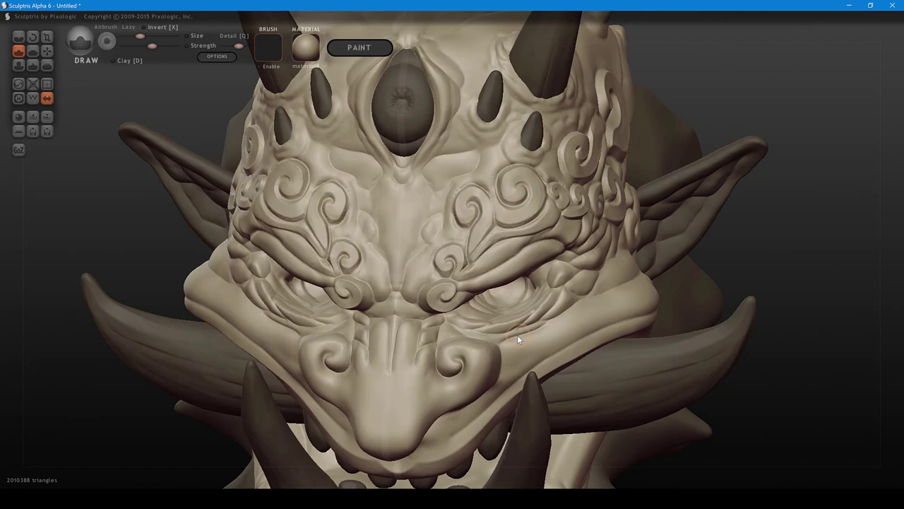
- Build up a fold on the cheek below the lower eyelid wrinkles with the Draw brush in Clay mode, and crease its lower edge
{"action": "key", "text": "d"}
{"action": "left_click_drag", "start_coordinate": [506, 338], "coordinate": [548, 331]}
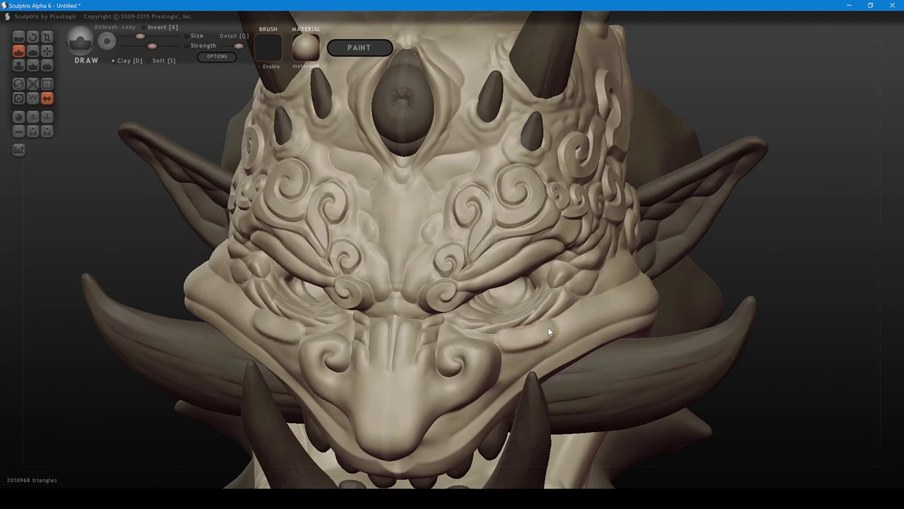
{"action": "key", "text": "c"}
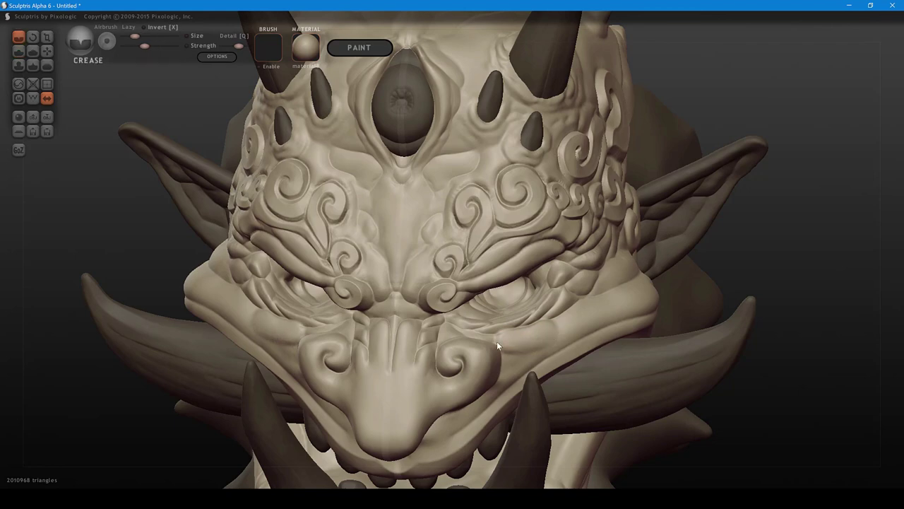
{"action": "mouse_move", "coordinate": [490, 340]}
{"action": "left_mouse_down"}
{"action": "mouse_move", "coordinate": [521, 349]}
{"action": "mouse_move", "coordinate": [562, 331]}
{"action": "left_mouse_up"}
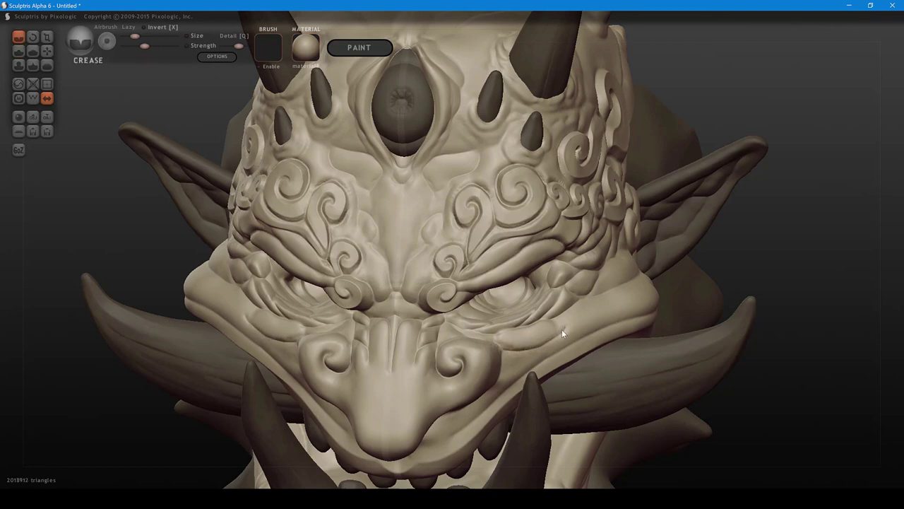
- Crease long grooves along the cheek ridge from beside the nostril out to its end, enlarging the brush for the return stroke
{"action": "middle_click_drag", "start_coordinate": [558, 336], "coordinate": [559, 317], "text": "alt"}
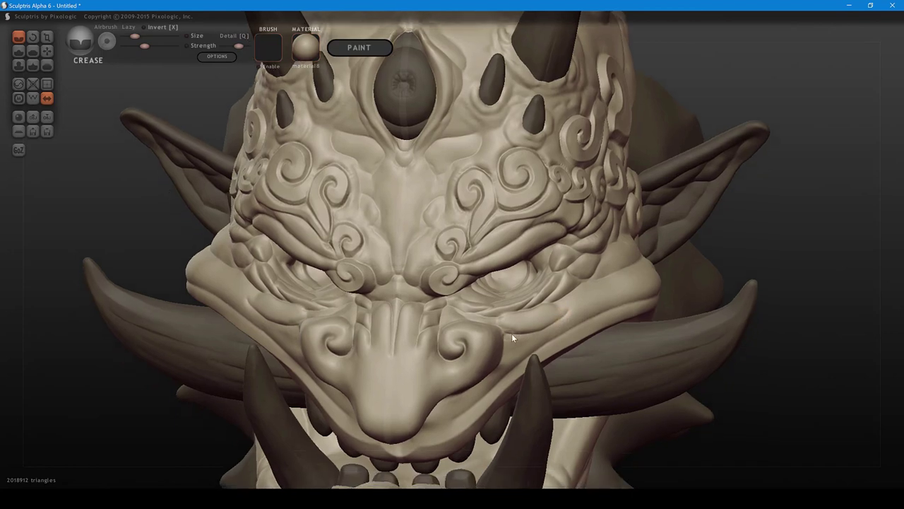
{"action": "mouse_move", "coordinate": [513, 334]}
{"action": "left_mouse_down"}
{"action": "mouse_move", "coordinate": [553, 322]}
{"action": "mouse_move", "coordinate": [575, 299]}
{"action": "mouse_move", "coordinate": [640, 282]}
{"action": "mouse_move", "coordinate": [571, 308]}
{"action": "mouse_move", "coordinate": [586, 281]}
{"action": "mouse_move", "coordinate": [554, 321]}
{"action": "mouse_move", "coordinate": [616, 286]}
{"action": "mouse_move", "coordinate": [657, 279]}
{"action": "mouse_move", "coordinate": [637, 296]}
{"action": "left_mouse_up"}
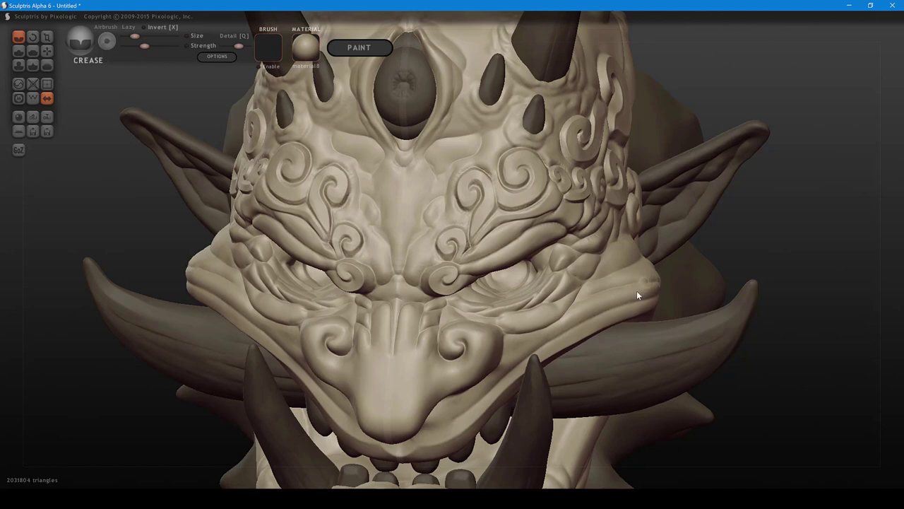
{"action": "mouse_move", "coordinate": [637, 291]}
{"action": "right_mouse_down"}
{"action": "mouse_move", "coordinate": [651, 262]}
{"action": "mouse_move", "coordinate": [616, 277]}
{"action": "mouse_move", "coordinate": [624, 282]}
{"action": "mouse_move", "coordinate": [610, 310]}
{"action": "mouse_move", "coordinate": [623, 308]}
{"action": "mouse_move", "coordinate": [599, 306]}
{"action": "right_mouse_up"}
{"action": "key", "text": "bracketright"}
{"action": "mouse_move", "coordinate": [600, 306]}
{"action": "left_mouse_down"}
{"action": "mouse_move", "coordinate": [635, 307]}
{"action": "mouse_move", "coordinate": [518, 330]}
{"action": "left_mouse_up"}
{"action": "mouse_move", "coordinate": [583, 317]}
{"action": "right_mouse_down"}
{"action": "mouse_move", "coordinate": [633, 280]}
{"action": "mouse_move", "coordinate": [653, 293]}
{"action": "right_mouse_up"}
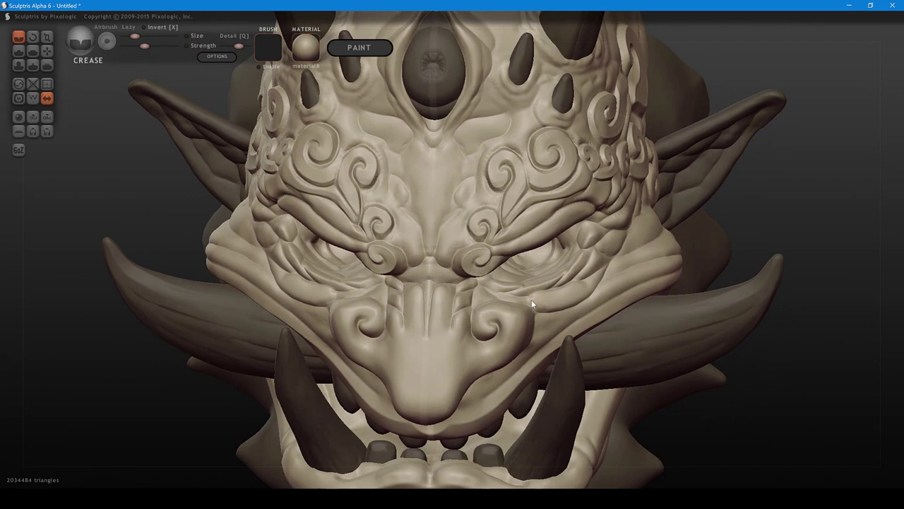
- Reduce the Crease strength and refine the folds between the nostril and the cheek from a side-angled view
{"action": "mouse_move", "coordinate": [532, 304]}
{"action": "right_mouse_down"}
{"action": "mouse_move", "coordinate": [542, 313]}
{"action": "mouse_move", "coordinate": [460, 321]}
{"action": "right_mouse_up"}
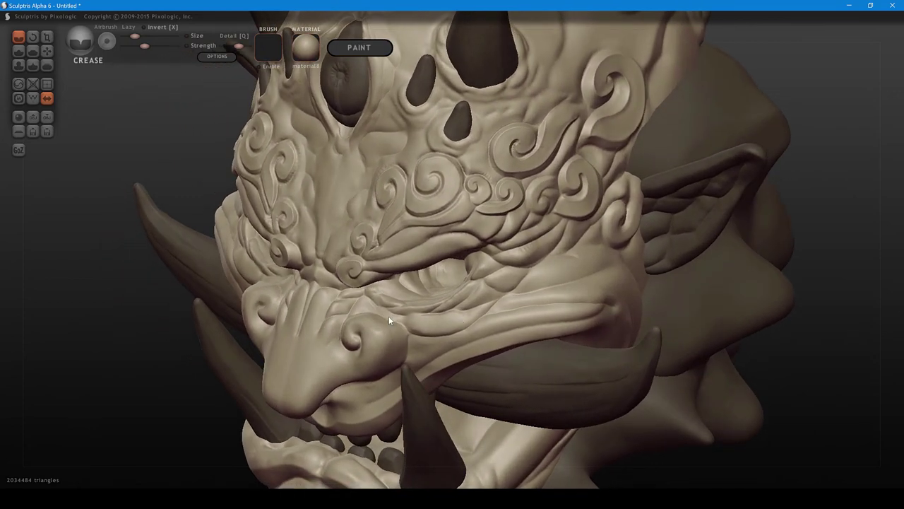
{"action": "left_click_drag", "start_coordinate": [402, 322], "coordinate": [404, 323]}
{"action": "key", "text": "space"}
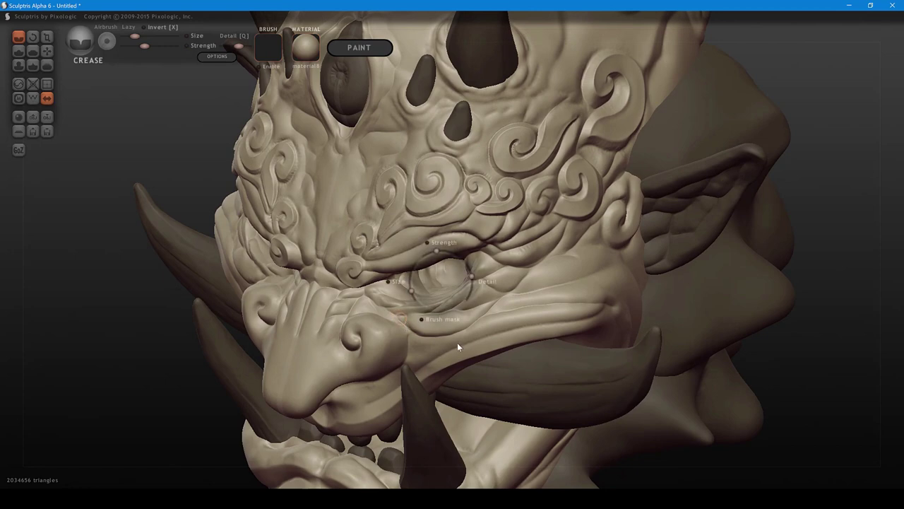
{"action": "left_click_drag", "start_coordinate": [457, 342], "coordinate": [444, 341]}
{"action": "mouse_move", "coordinate": [403, 315]}
{"action": "left_mouse_down"}
{"action": "mouse_move", "coordinate": [421, 315]}
{"action": "mouse_move", "coordinate": [406, 324]}
{"action": "mouse_move", "coordinate": [410, 330]}
{"action": "left_mouse_up"}
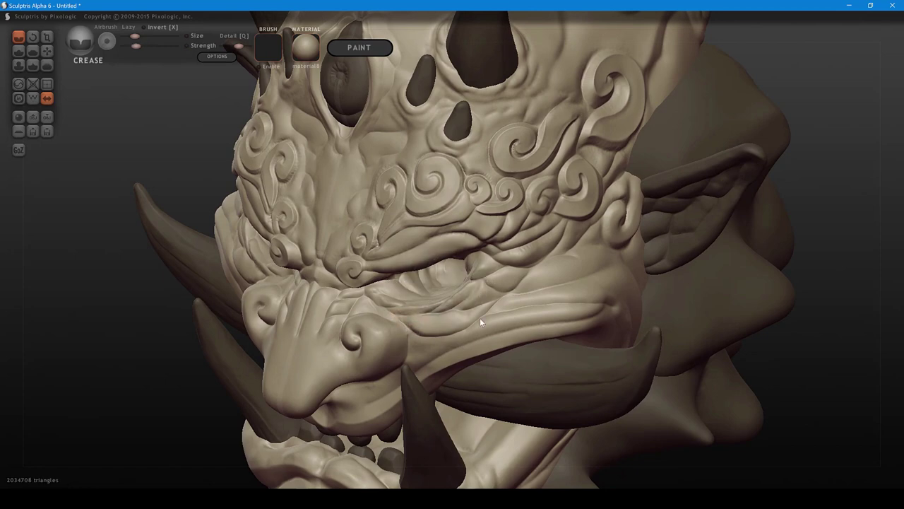
{"action": "left_click_drag", "start_coordinate": [480, 318], "coordinate": [517, 315]}
- Crease the outer part of the cheek ridge with a larger brush, and soften the grooves with the Flatten brush
{"action": "mouse_move", "coordinate": [543, 313]}
{"action": "right_mouse_down"}
{"action": "mouse_move", "coordinate": [627, 305]}
{"action": "mouse_move", "coordinate": [595, 305]}
{"action": "mouse_move", "coordinate": [626, 295]}
{"action": "mouse_move", "coordinate": [617, 291]}
{"action": "right_mouse_up"}
{"action": "scroll", "coordinate": [517, 345], "scroll_direction": "up", "scroll_amount": 3, "text": "shift"}
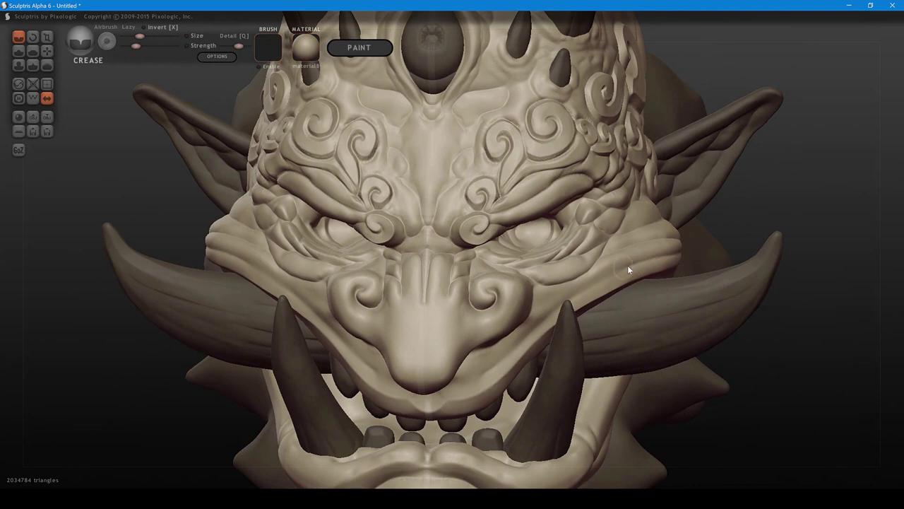
{"action": "left_click_drag", "start_coordinate": [631, 266], "coordinate": [672, 251]}
{"action": "key", "text": "5"}
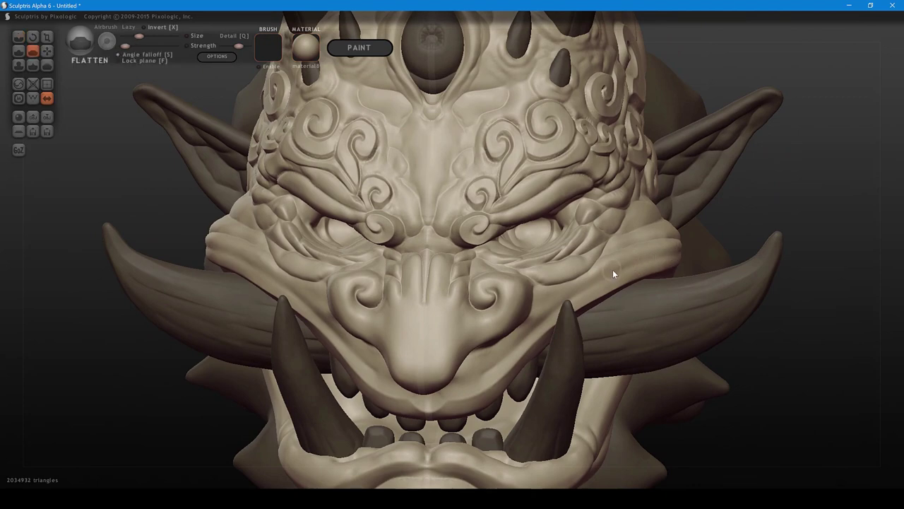
{"action": "key", "text": "space"}
{"action": "mouse_move", "coordinate": [613, 268]}
{"action": "left_mouse_down"}
{"action": "mouse_move", "coordinate": [601, 271]}
{"action": "mouse_move", "coordinate": [632, 259]}
{"action": "left_mouse_up"}
- Refine the underside of the cheek fold beside the nostril with a weaker, slightly smaller Crease brush
{"action": "mouse_move", "coordinate": [632, 259]}
{"action": "middle_mouse_down"}
{"action": "mouse_move", "coordinate": [613, 264]}
{"action": "mouse_move", "coordinate": [604, 290]}
{"action": "mouse_move", "coordinate": [599, 278]}
{"action": "mouse_move", "coordinate": [602, 298]}
{"action": "middle_mouse_up"}
{"action": "scroll", "coordinate": [602, 298], "scroll_direction": "up", "scroll_amount": 2}
{"action": "key", "text": "1"}
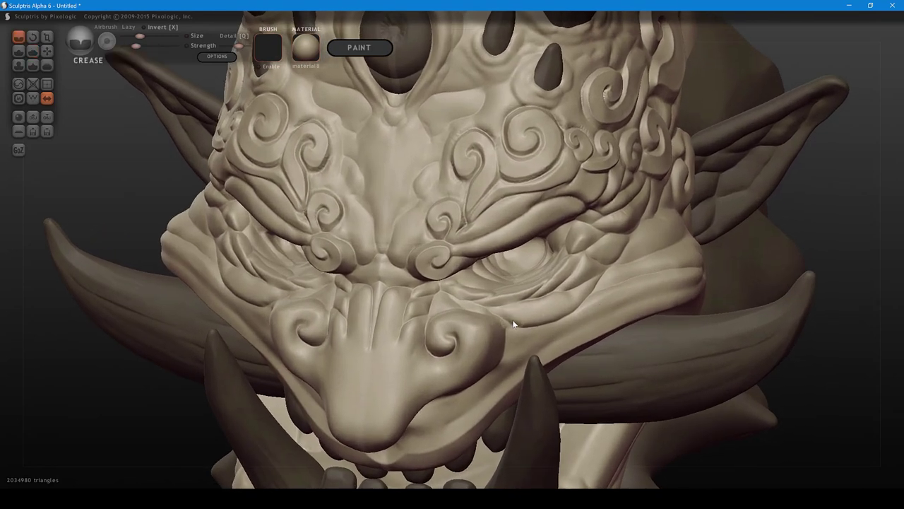
{"action": "key", "text": "space"}
{"action": "mouse_move", "coordinate": [516, 321]}
{"action": "left_mouse_down"}
{"action": "mouse_move", "coordinate": [502, 348]}
{"action": "mouse_move", "coordinate": [518, 317]}
{"action": "mouse_move", "coordinate": [549, 318]}
{"action": "left_mouse_up"}
{"action": "mouse_move", "coordinate": [558, 301]}
{"action": "right_mouse_down"}
{"action": "mouse_move", "coordinate": [575, 286]}
{"action": "mouse_move", "coordinate": [557, 287]}
{"action": "right_mouse_up"}
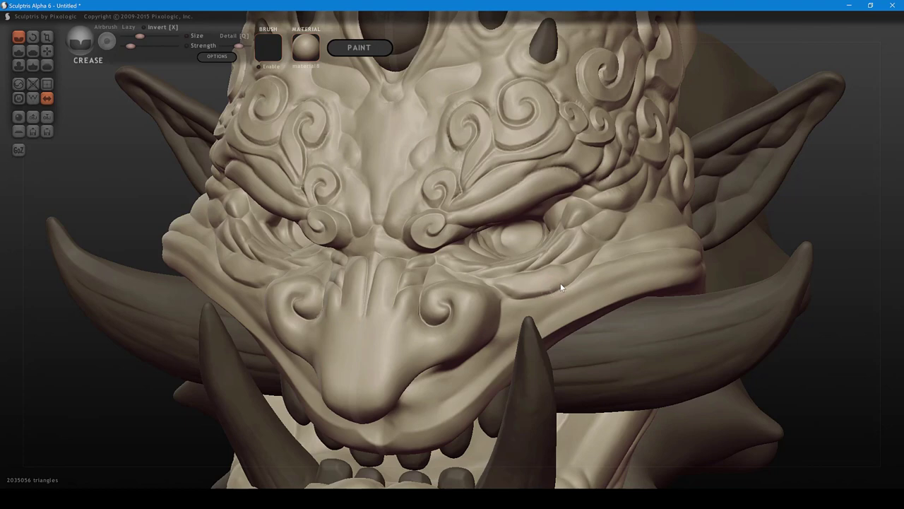
{"action": "left_click", "coordinate": [559, 284]}
{"action": "key", "text": "space"}
{"action": "left_click_drag", "start_coordinate": [553, 288], "coordinate": [563, 281]}
{"action": "middle_click_drag", "start_coordinate": [566, 266], "coordinate": [561, 296]}
- Carve additional wrinkles below the cheek fold beside the nostril with a stronger Crease brush
{"action": "mouse_move", "coordinate": [563, 294]}
{"action": "right_mouse_down"}
{"action": "mouse_move", "coordinate": [509, 308]}
{"action": "mouse_move", "coordinate": [516, 319]}
{"action": "mouse_move", "coordinate": [504, 330]}
{"action": "right_mouse_up"}
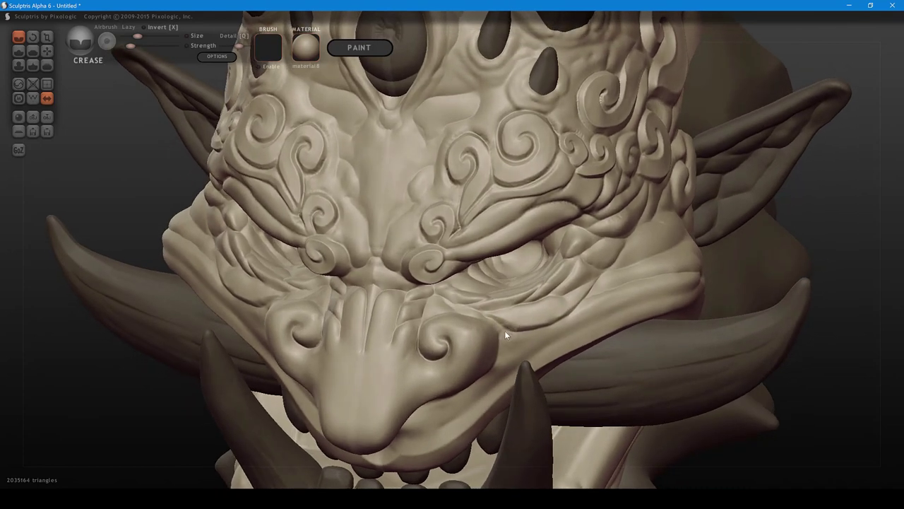
{"action": "left_click_drag", "start_coordinate": [505, 331], "coordinate": [522, 340]}
{"action": "key", "text": "space"}
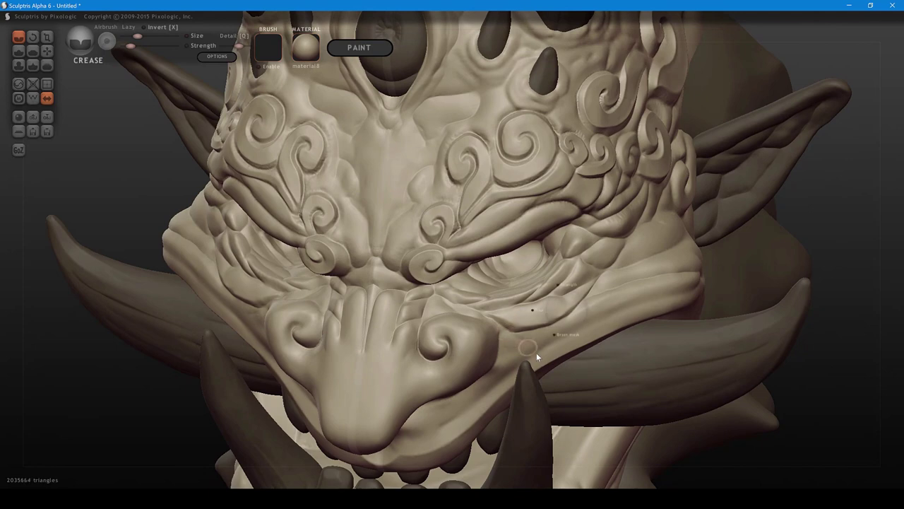
{"action": "left_click_drag", "start_coordinate": [522, 340], "coordinate": [576, 326]}
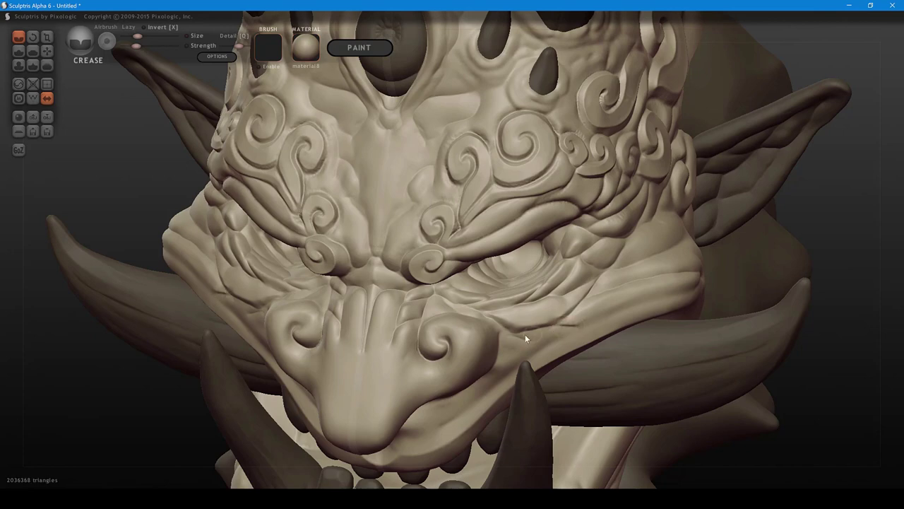
{"action": "mouse_move", "coordinate": [523, 334]}
{"action": "left_mouse_down"}
{"action": "mouse_move", "coordinate": [537, 340]}
{"action": "mouse_move", "coordinate": [502, 328]}
{"action": "left_mouse_up"}
{"action": "mouse_move", "coordinate": [503, 328]}
{"action": "middle_mouse_down"}
{"action": "mouse_move", "coordinate": [485, 352]}
{"action": "mouse_move", "coordinate": [509, 349]}
{"action": "middle_mouse_up"}
{"action": "mouse_move", "coordinate": [447, 340]}
{"action": "left_mouse_down"}
{"action": "mouse_move", "coordinate": [498, 348]}
{"action": "mouse_move", "coordinate": [509, 377]}
{"action": "left_mouse_up"}
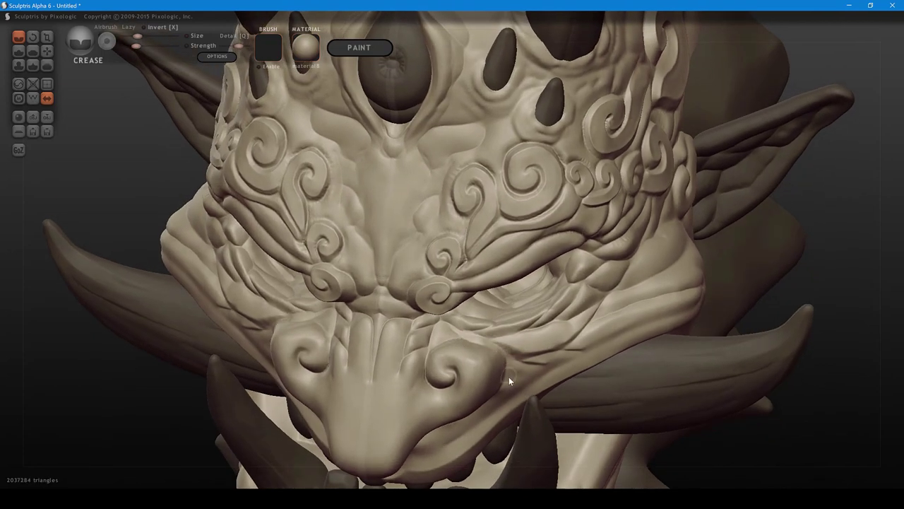
- Crease the upper lip and the contour of the small bump at its centre beneath the nose, from a low front view
{"action": "right_click_drag", "start_coordinate": [508, 376], "coordinate": [509, 284]}
{"action": "mouse_move", "coordinate": [510, 285]}
{"action": "left_mouse_down"}
{"action": "mouse_move", "coordinate": [502, 311]}
{"action": "mouse_move", "coordinate": [449, 344]}
{"action": "mouse_move", "coordinate": [460, 338]}
{"action": "left_mouse_up"}
{"action": "mouse_move", "coordinate": [461, 337]}
{"action": "right_mouse_down"}
{"action": "mouse_move", "coordinate": [498, 322]}
{"action": "mouse_move", "coordinate": [463, 340]}
{"action": "right_mouse_up"}
{"action": "left_click_drag", "start_coordinate": [466, 338], "coordinate": [468, 349]}
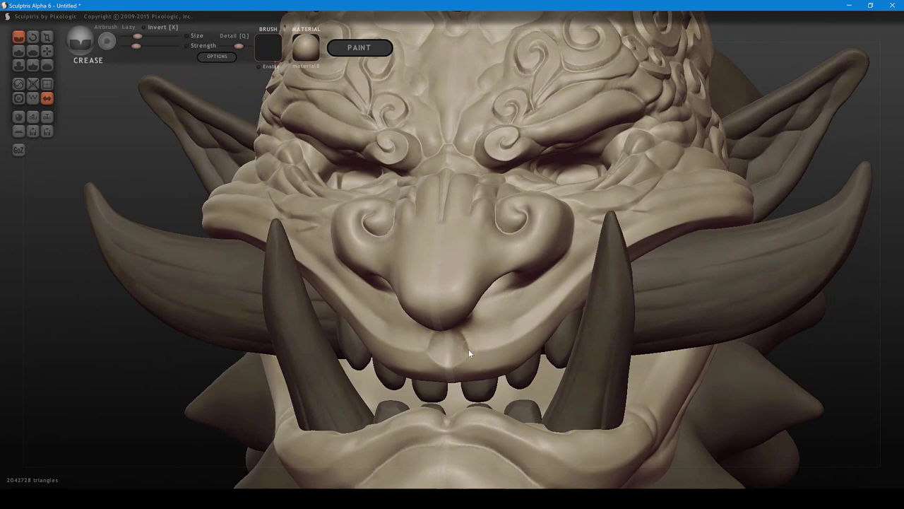
- Sharpen the upper lip from its centre toward the tusk and the crease under the nostril with a smaller Pinch brush
{"action": "key", "text": "p"}
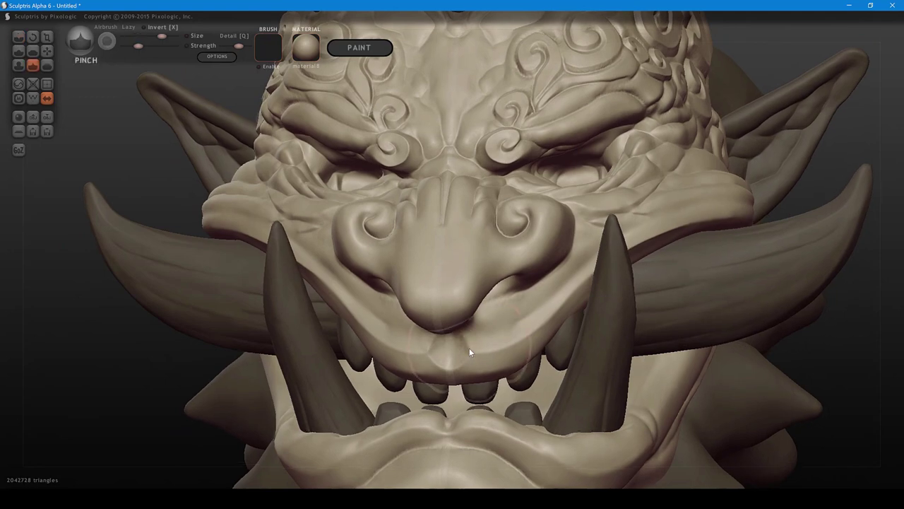
{"action": "key", "text": "["}
{"action": "key", "text": "["}
{"action": "mouse_move", "coordinate": [466, 339]}
{"action": "left_mouse_down"}
{"action": "mouse_move", "coordinate": [462, 359]}
{"action": "mouse_move", "coordinate": [517, 341]}
{"action": "mouse_move", "coordinate": [586, 277]}
{"action": "left_mouse_up"}
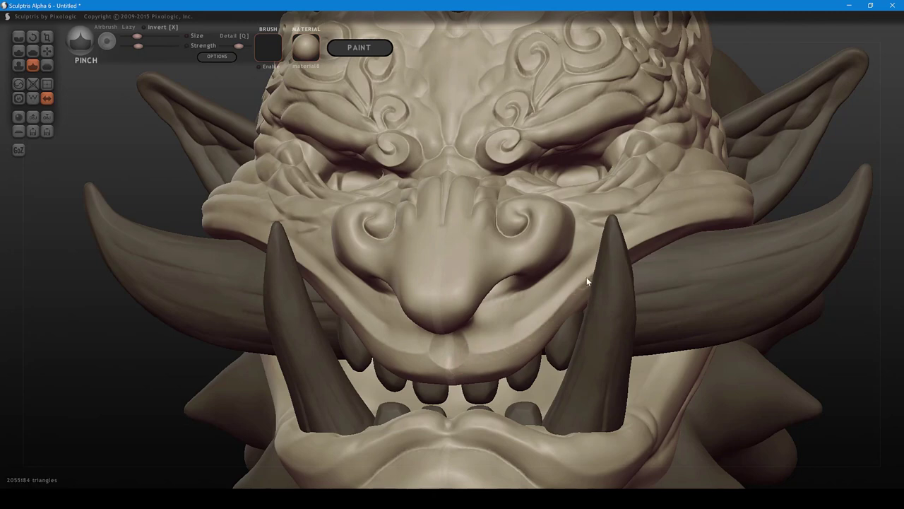
{"action": "mouse_move", "coordinate": [547, 303]}
{"action": "right_mouse_down"}
{"action": "mouse_move", "coordinate": [498, 298]}
{"action": "mouse_move", "coordinate": [518, 326]}
{"action": "mouse_move", "coordinate": [473, 340]}
{"action": "mouse_move", "coordinate": [517, 324]}
{"action": "right_mouse_up"}
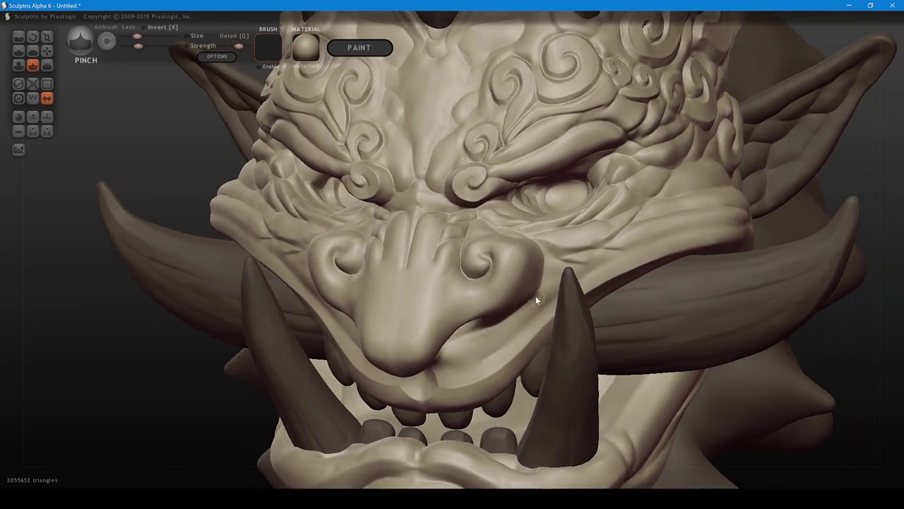
{"action": "left_click_drag", "start_coordinate": [536, 297], "coordinate": [486, 333]}
- Crease a long groove along the lower cheek ridge and around its outer end above the large side tusk
{"action": "right_click_drag", "start_coordinate": [624, 308], "coordinate": [538, 349]}
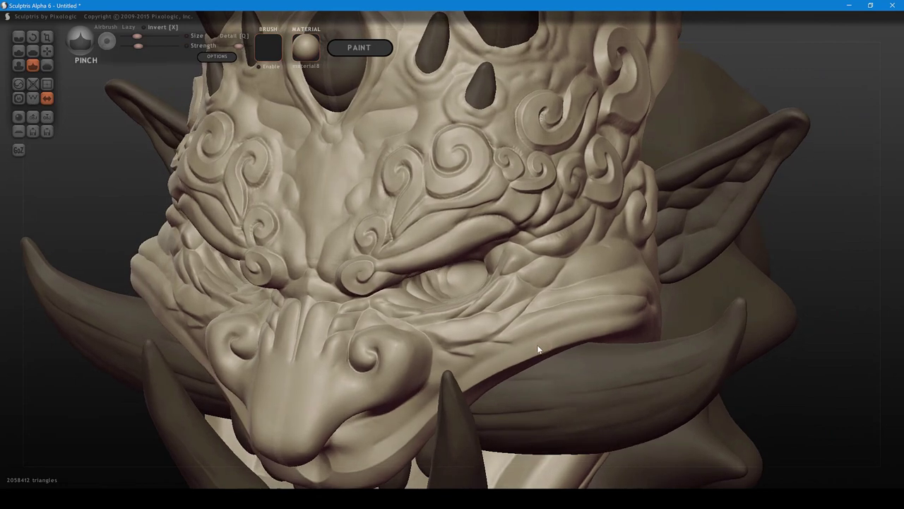
{"action": "key", "text": "c"}
{"action": "mouse_move", "coordinate": [508, 342]}
{"action": "left_mouse_down"}
{"action": "mouse_move", "coordinate": [594, 316]}
{"action": "mouse_move", "coordinate": [653, 312]}
{"action": "left_mouse_up"}
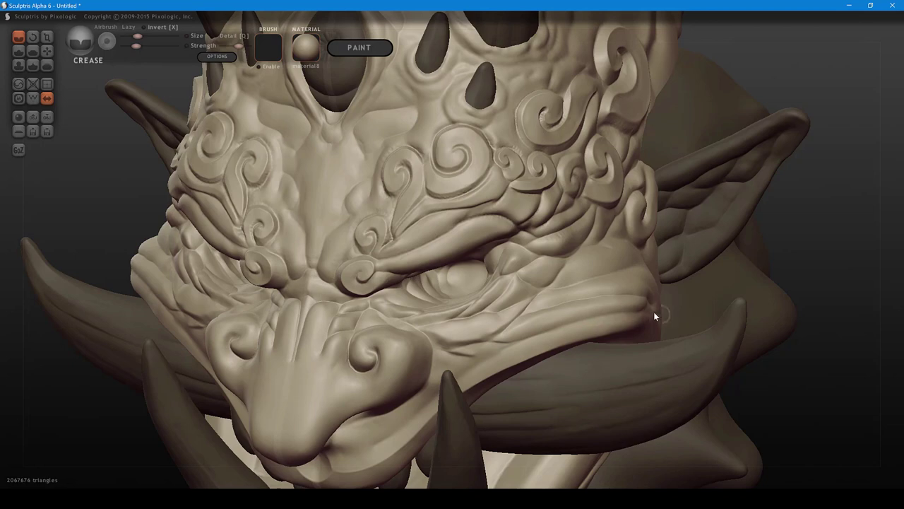
{"action": "right_click_drag", "start_coordinate": [653, 311], "coordinate": [611, 336]}
{"action": "left_click_drag", "start_coordinate": [610, 336], "coordinate": [631, 341]}
{"action": "mouse_move", "coordinate": [632, 340]}
{"action": "right_mouse_down"}
{"action": "mouse_move", "coordinate": [601, 343]}
{"action": "mouse_move", "coordinate": [599, 332]}
{"action": "right_mouse_up"}
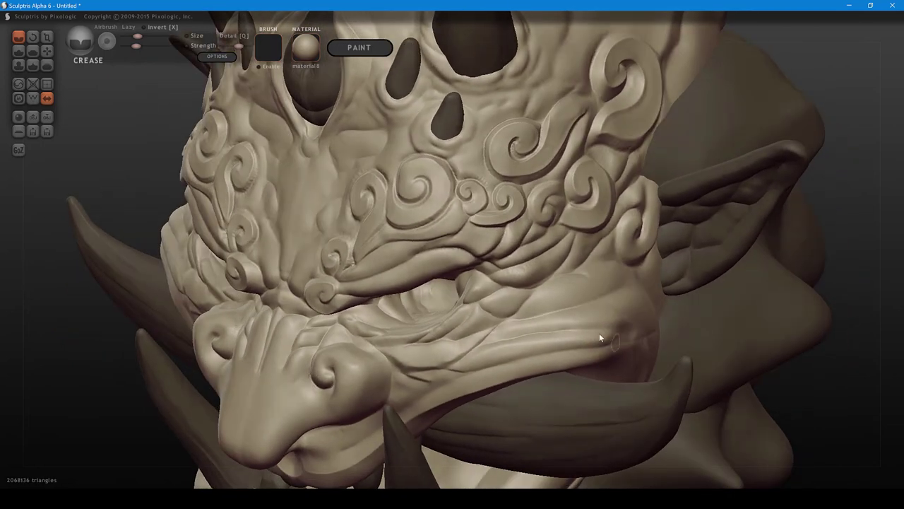
- Flatten the outer end of the cheek ridge with a larger Flatten brush, working from several angles
{"action": "key", "text": "5"}
{"action": "key", "text": "]"}
{"action": "mouse_move", "coordinate": [555, 341]}
{"action": "left_mouse_down"}
{"action": "mouse_move", "coordinate": [615, 331]}
{"action": "mouse_move", "coordinate": [541, 329]}
{"action": "mouse_move", "coordinate": [626, 317]}
{"action": "mouse_move", "coordinate": [601, 333]}
{"action": "left_mouse_up"}
{"action": "right_click_drag", "start_coordinate": [636, 334], "coordinate": [589, 341]}
{"action": "mouse_move", "coordinate": [588, 341]}
{"action": "left_mouse_down"}
{"action": "mouse_move", "coordinate": [596, 324]}
{"action": "mouse_move", "coordinate": [612, 342]}
{"action": "left_mouse_up"}
{"action": "mouse_move", "coordinate": [612, 342]}
{"action": "right_mouse_down"}
{"action": "mouse_move", "coordinate": [615, 372]}
{"action": "mouse_move", "coordinate": [635, 372]}
{"action": "right_mouse_up"}
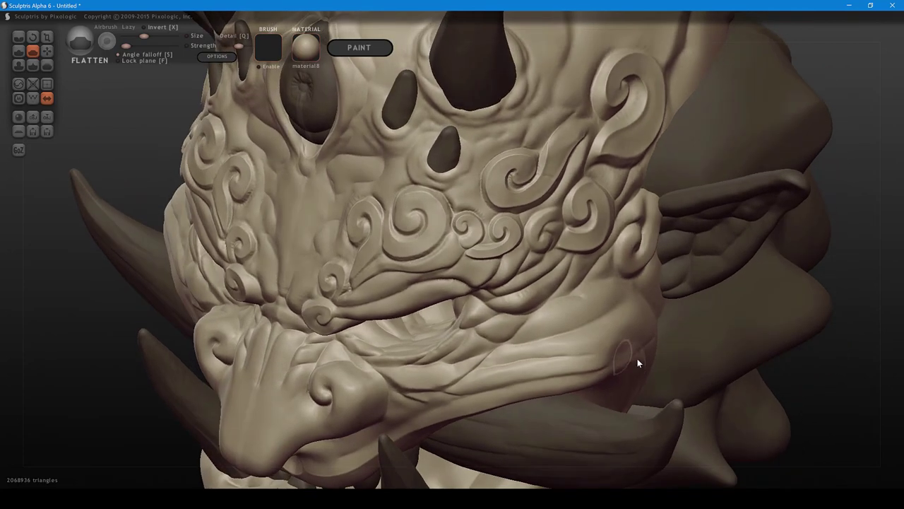
- Nudge the outer tip of the cheek ridge slightly outward with the Grab brush, adjusting the brush size
{"action": "key", "text": "6"}
{"action": "key", "text": "bracketright"}
{"action": "key", "text": "bracketright"}
{"action": "key", "text": "bracketright"}
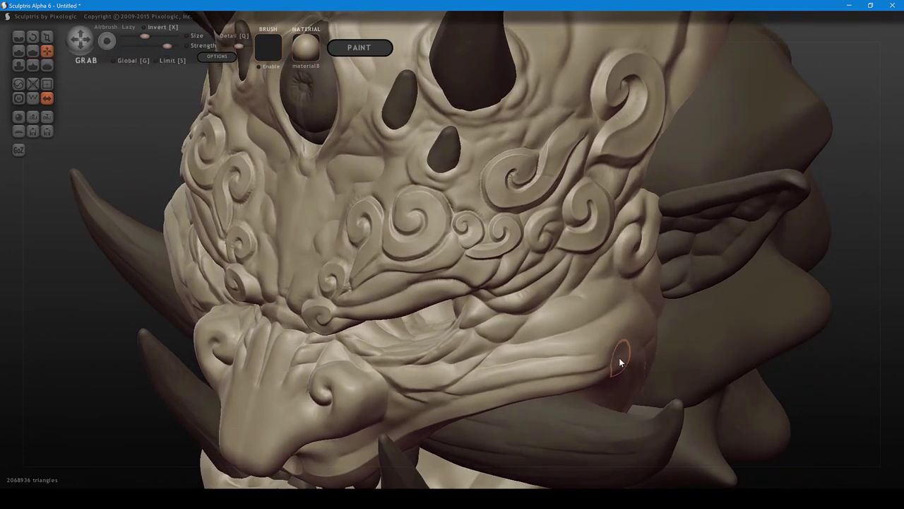
{"action": "left_click_drag", "start_coordinate": [621, 358], "coordinate": [629, 357]}
{"action": "right_click_drag", "start_coordinate": [629, 357], "coordinate": [648, 363]}
{"action": "key", "text": "bracketleft"}
{"action": "key", "text": "bracketleft"}
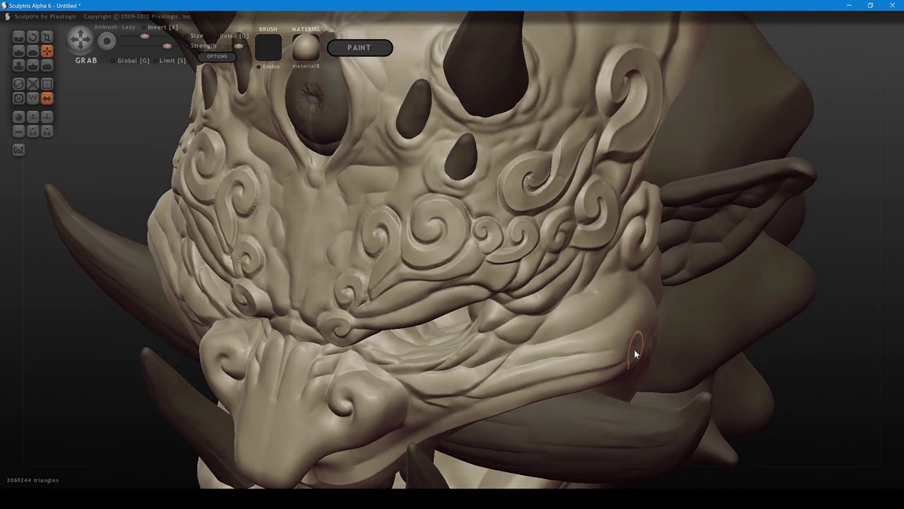
{"action": "left_click_drag", "start_coordinate": [634, 349], "coordinate": [637, 349]}
- Re-cut the grooves along the outer cheek ridge and around its tip with the Crease brush
{"action": "key", "text": "c"}
{"action": "left_click_drag", "start_coordinate": [623, 365], "coordinate": [632, 360]}
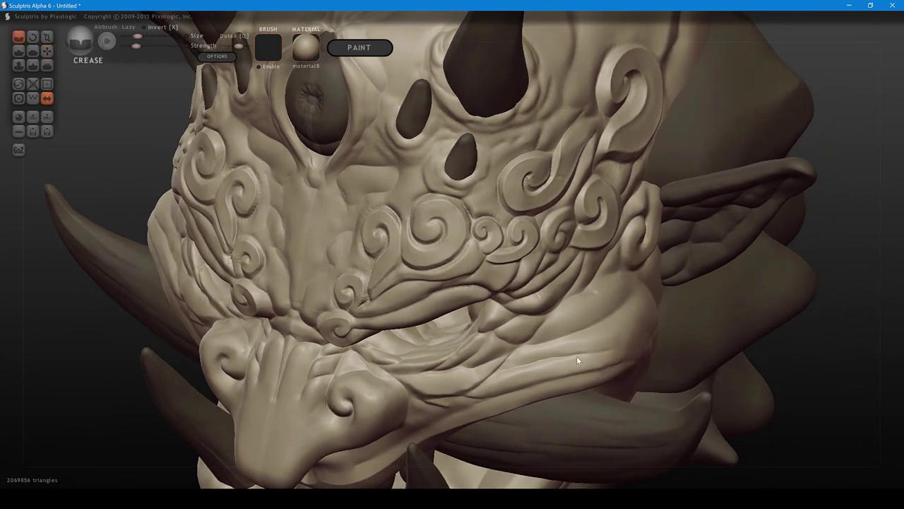
{"action": "mouse_move", "coordinate": [576, 356]}
{"action": "left_mouse_down"}
{"action": "mouse_move", "coordinate": [640, 348]}
{"action": "mouse_move", "coordinate": [629, 364]}
{"action": "left_mouse_up"}
{"action": "right_click_drag", "start_coordinate": [629, 365], "coordinate": [640, 336]}
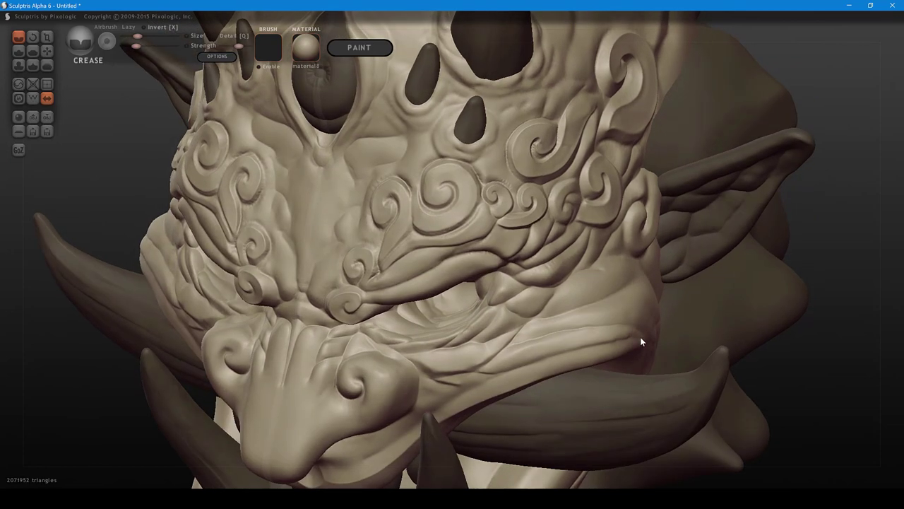
- Crease between the wrinkles and scale-like folds at the outer eye corner in a close-up view
{"action": "right_click_drag", "start_coordinate": [539, 315], "coordinate": [527, 278]}
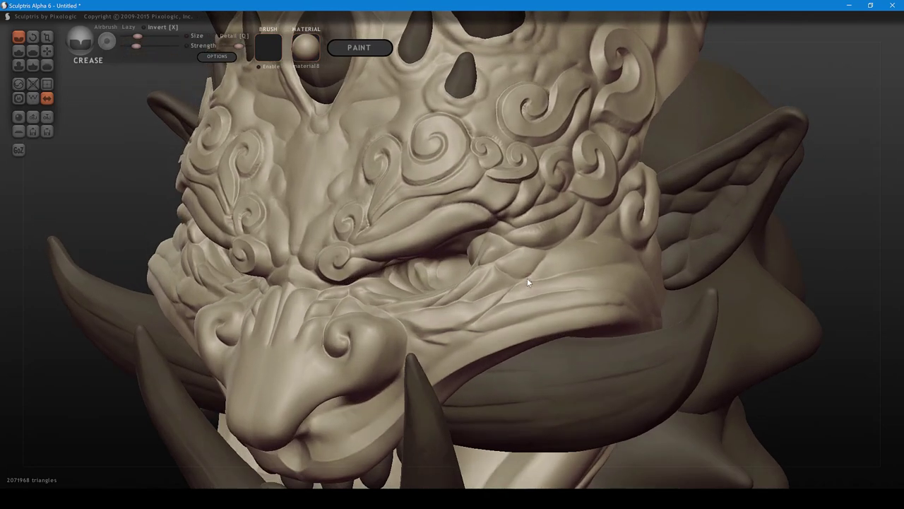
{"action": "scroll", "coordinate": [527, 306], "scroll_direction": "up", "scroll_amount": 3}
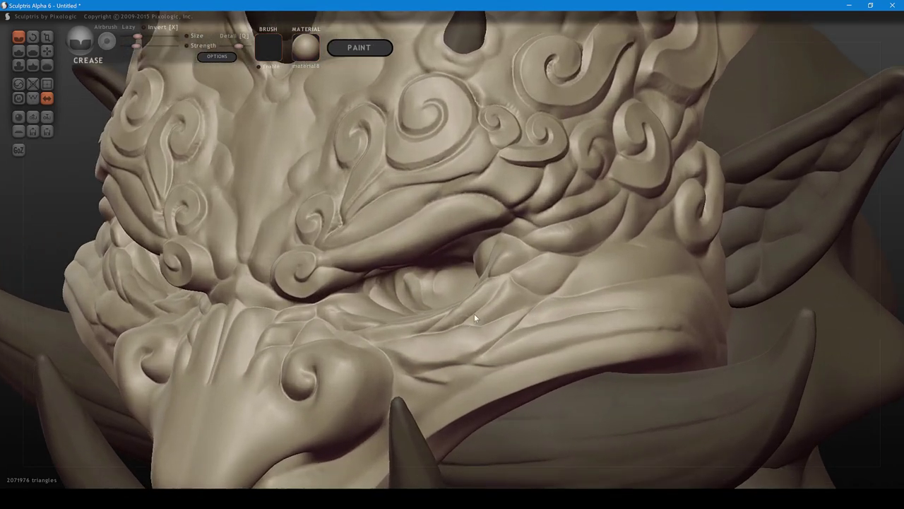
{"action": "left_click_drag", "start_coordinate": [474, 314], "coordinate": [505, 279]}
{"action": "mouse_move", "coordinate": [505, 279]}
{"action": "right_mouse_down"}
{"action": "mouse_move", "coordinate": [561, 302]}
{"action": "mouse_move", "coordinate": [572, 276]}
{"action": "mouse_move", "coordinate": [573, 294]}
{"action": "mouse_move", "coordinate": [532, 302]}
{"action": "right_mouse_up"}
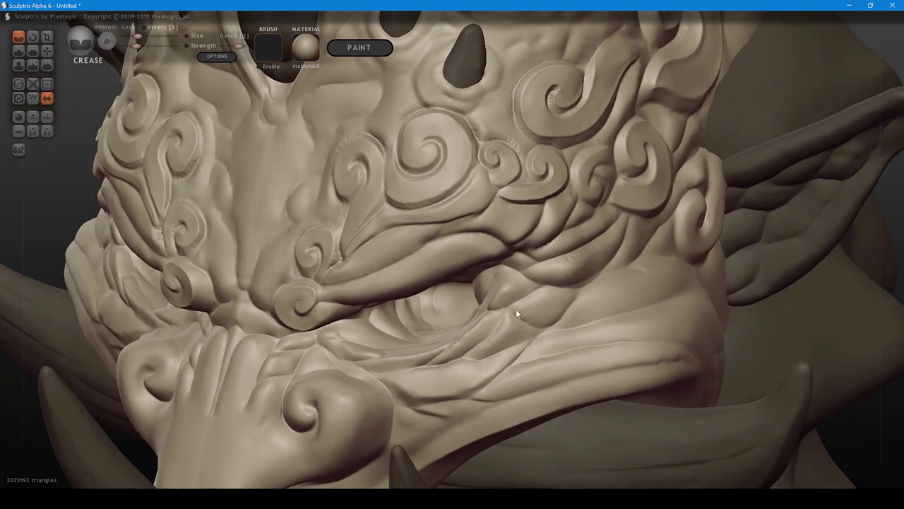
{"action": "mouse_move", "coordinate": [516, 312]}
{"action": "left_mouse_down"}
{"action": "mouse_move", "coordinate": [553, 322]}
{"action": "mouse_move", "coordinate": [578, 293]}
{"action": "left_mouse_up"}
{"action": "right_click_drag", "start_coordinate": [577, 293], "coordinate": [582, 274]}
{"action": "mouse_move", "coordinate": [557, 300]}
{"action": "left_mouse_down"}
{"action": "mouse_move", "coordinate": [516, 277]}
{"action": "mouse_move", "coordinate": [551, 255]}
{"action": "left_mouse_up"}
- Carve creases from beneath the outer eye corner folds across the upper cheek, and check the whole head from the front
{"action": "right_click_drag", "start_coordinate": [592, 280], "coordinate": [539, 340]}
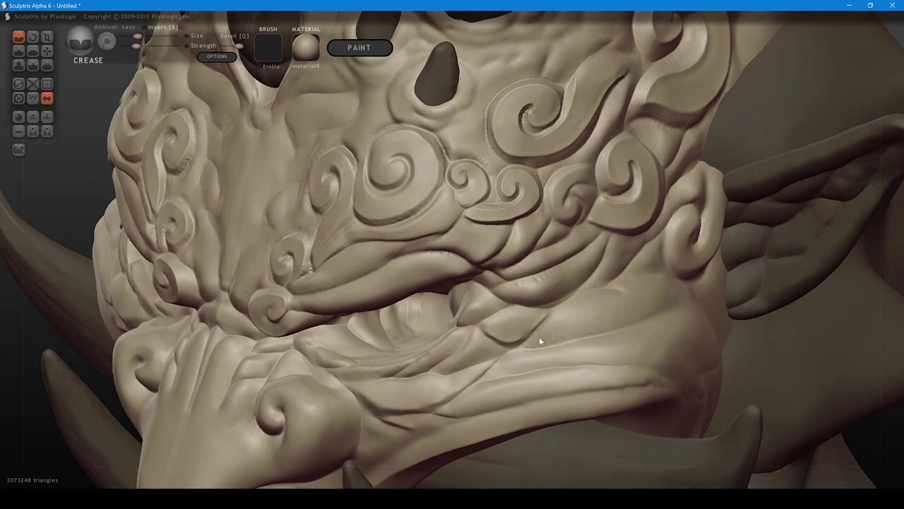
{"action": "left_click_drag", "start_coordinate": [532, 333], "coordinate": [548, 317]}
{"action": "mouse_move", "coordinate": [587, 356]}
{"action": "right_mouse_down"}
{"action": "mouse_move", "coordinate": [619, 337]}
{"action": "mouse_move", "coordinate": [609, 346]}
{"action": "right_mouse_up"}
{"action": "mouse_move", "coordinate": [548, 334]}
{"action": "left_mouse_down"}
{"action": "mouse_move", "coordinate": [662, 311]}
{"action": "mouse_move", "coordinate": [540, 344]}
{"action": "left_mouse_up"}
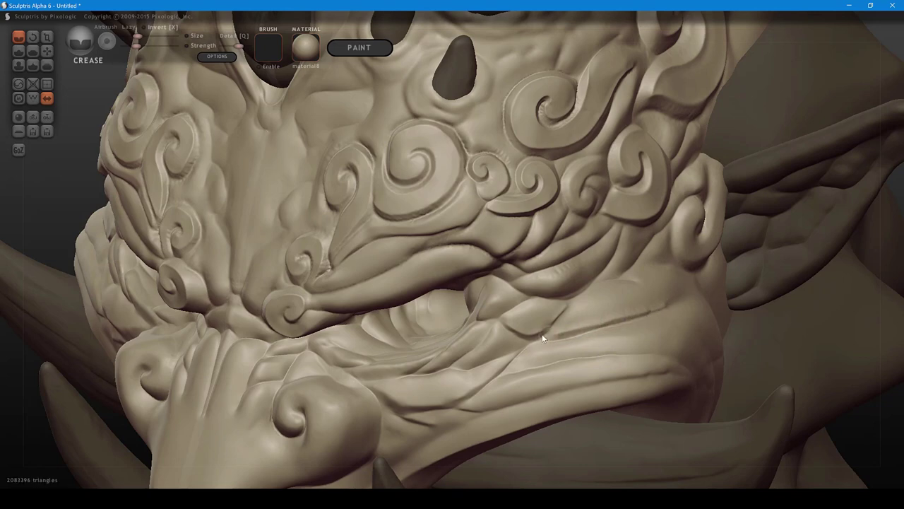
{"action": "mouse_move", "coordinate": [631, 282]}
{"action": "left_mouse_down"}
{"action": "mouse_move", "coordinate": [651, 266]}
{"action": "mouse_move", "coordinate": [643, 301]}
{"action": "left_mouse_up"}
{"action": "scroll", "coordinate": [646, 279], "scroll_direction": "down", "scroll_amount": 5}
{"action": "mouse_move", "coordinate": [653, 248]}
{"action": "right_mouse_down"}
{"action": "mouse_move", "coordinate": [655, 260]}
{"action": "mouse_move", "coordinate": [688, 248]}
{"action": "mouse_move", "coordinate": [647, 277]}
{"action": "mouse_move", "coordinate": [636, 250]}
{"action": "mouse_move", "coordinate": [667, 258]}
{"action": "right_mouse_up"}
{"action": "scroll", "coordinate": [647, 274], "scroll_direction": "down", "scroll_amount": 5}
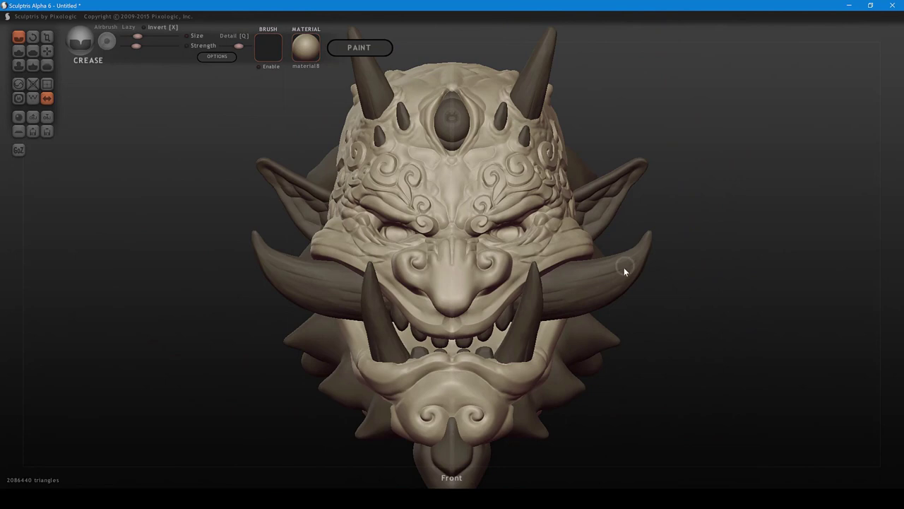
- Slightly raise the Crease brush strength and deepen the crease running from beside the nostril across the cheek
{"action": "scroll", "coordinate": [624, 267], "scroll_direction": "up", "scroll_amount": 1}
{"action": "scroll", "coordinate": [623, 267], "scroll_direction": "down", "scroll_amount": 2}
{"action": "scroll", "coordinate": [622, 268], "scroll_direction": "up", "scroll_amount": 4}
{"action": "middle_click_drag", "start_coordinate": [620, 288], "coordinate": [618, 311]}
{"action": "scroll", "coordinate": [588, 304], "scroll_direction": "up", "scroll_amount": 3}
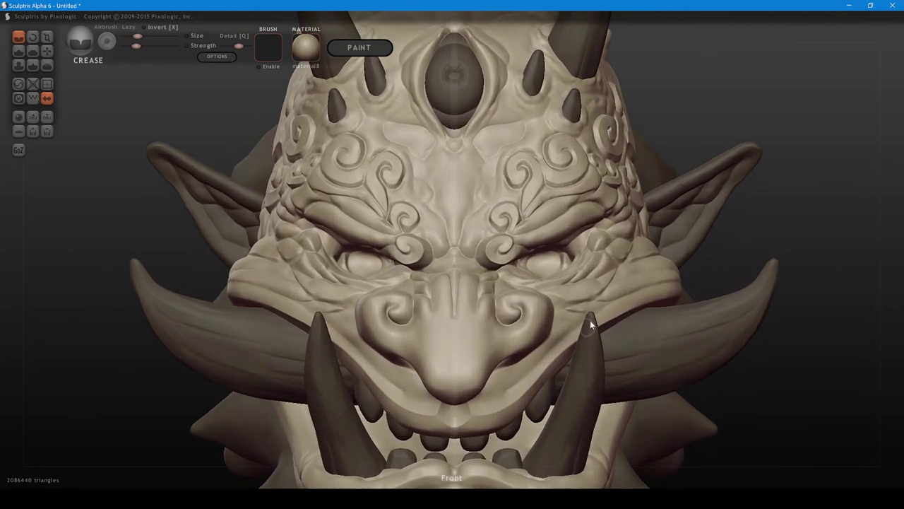
{"action": "right_click_drag", "start_coordinate": [590, 320], "coordinate": [535, 335]}
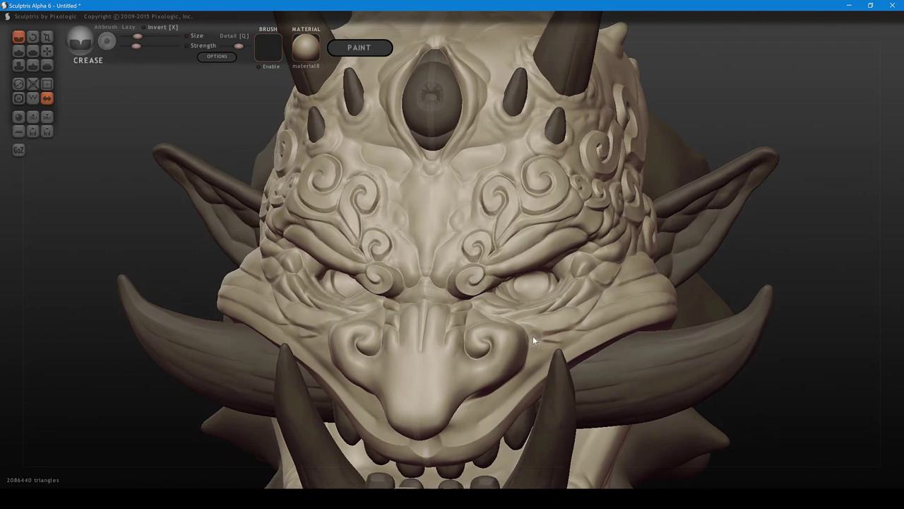
{"action": "key", "text": "space"}
{"action": "left_click_drag", "start_coordinate": [534, 352], "coordinate": [541, 353]}
{"action": "left_click_drag", "start_coordinate": [551, 333], "coordinate": [594, 316]}
{"action": "scroll", "coordinate": [594, 316], "scroll_direction": "down", "scroll_amount": 4}
{"action": "right_click_drag", "start_coordinate": [600, 276], "coordinate": [629, 269], "text": "shift"}
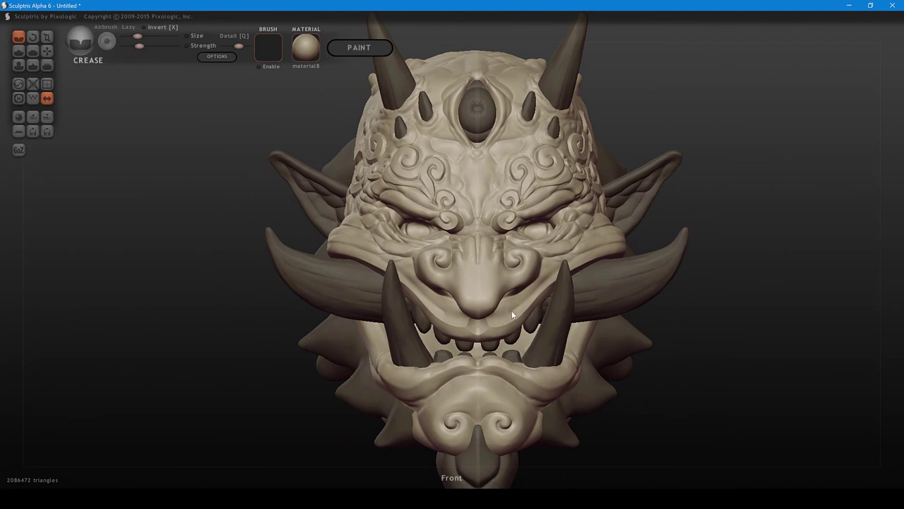
- Carve the central groove between the underside of the nose and the upper lip with the Crease brush
{"action": "mouse_move", "coordinate": [551, 304]}
{"action": "right_mouse_down", "text": "alt"}
{"action": "mouse_move", "coordinate": [569, 284]}
{"action": "mouse_move", "coordinate": [553, 291]}
{"action": "mouse_move", "coordinate": [562, 286]}
{"action": "mouse_move", "coordinate": [541, 315]}
{"action": "right_mouse_up", "text": "alt"}
{"action": "scroll", "coordinate": [541, 318], "scroll_direction": "up", "scroll_amount": 5}
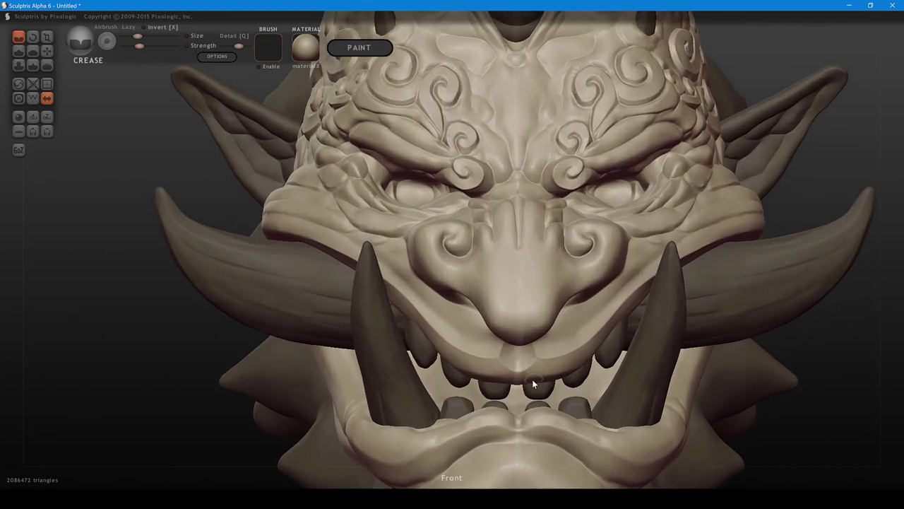
{"action": "right_click_drag", "start_coordinate": [532, 378], "coordinate": [533, 324]}
{"action": "left_click_drag", "start_coordinate": [522, 286], "coordinate": [520, 301]}
{"action": "scroll", "coordinate": [520, 302], "scroll_direction": "down", "scroll_amount": 5}
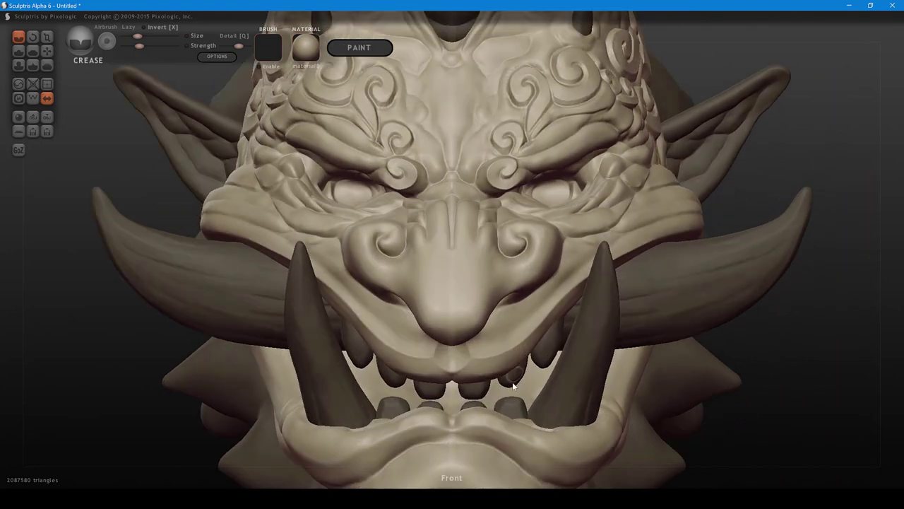
{"action": "scroll", "coordinate": [515, 346], "scroll_direction": "down", "scroll_amount": 6}
{"action": "scroll", "coordinate": [513, 332], "scroll_direction": "up", "scroll_amount": 2}
{"action": "middle_click_drag", "start_coordinate": [536, 331], "coordinate": [539, 336], "text": "alt"}
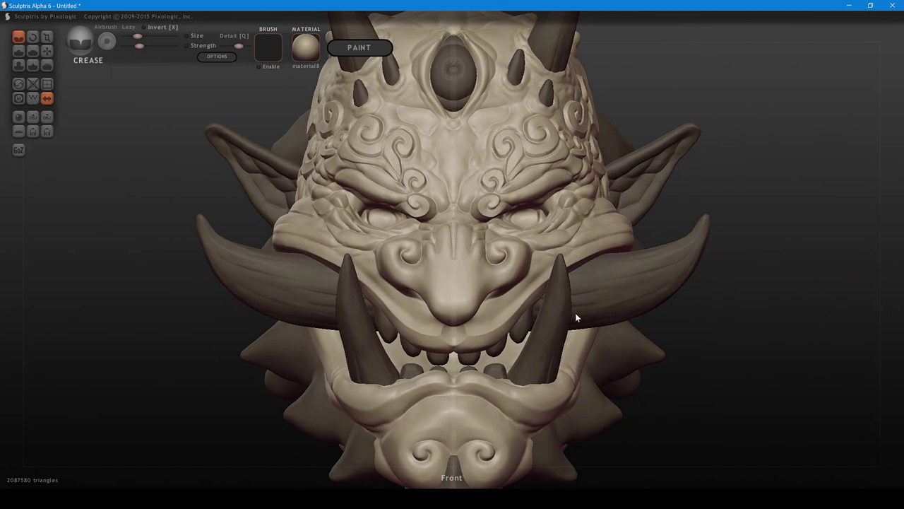
- Carve long curved creases across the cheek, following the fold around the back of the mouth corner
{"action": "mouse_move", "coordinate": [576, 313]}
{"action": "right_mouse_down"}
{"action": "mouse_move", "coordinate": [545, 327]}
{"action": "mouse_move", "coordinate": [391, 347]}
{"action": "right_mouse_up"}
{"action": "right_click_drag", "start_coordinate": [446, 311], "coordinate": [398, 262]}
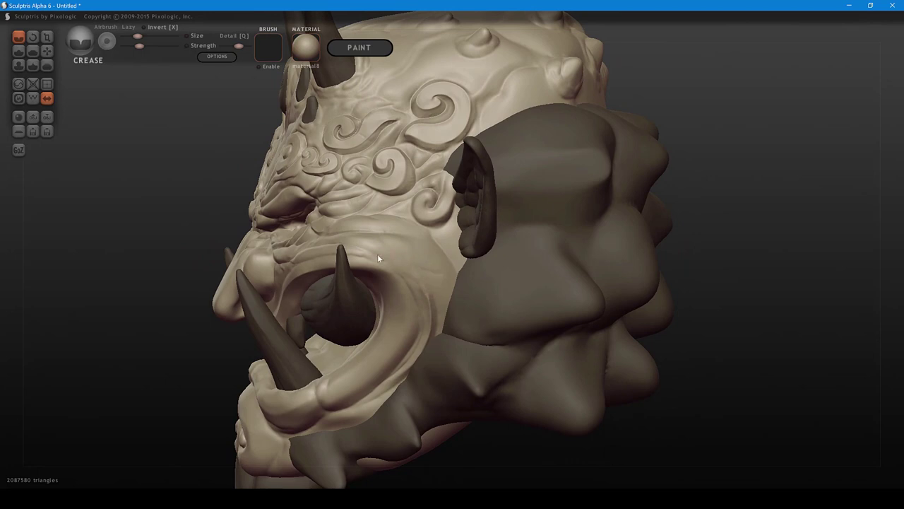
{"action": "left_click_drag", "start_coordinate": [410, 279], "coordinate": [424, 306]}
{"action": "left_click_drag", "start_coordinate": [401, 273], "coordinate": [428, 318]}
{"action": "mouse_move", "coordinate": [360, 238]}
{"action": "left_mouse_down"}
{"action": "mouse_move", "coordinate": [415, 265]}
{"action": "mouse_move", "coordinate": [442, 310]}
{"action": "mouse_move", "coordinate": [423, 276]}
{"action": "mouse_move", "coordinate": [387, 248]}
{"action": "mouse_move", "coordinate": [356, 240]}
{"action": "mouse_move", "coordinate": [411, 263]}
{"action": "mouse_move", "coordinate": [442, 312]}
{"action": "mouse_move", "coordinate": [433, 308]}
{"action": "left_mouse_up"}
{"action": "right_click_drag", "start_coordinate": [433, 303], "coordinate": [412, 265]}
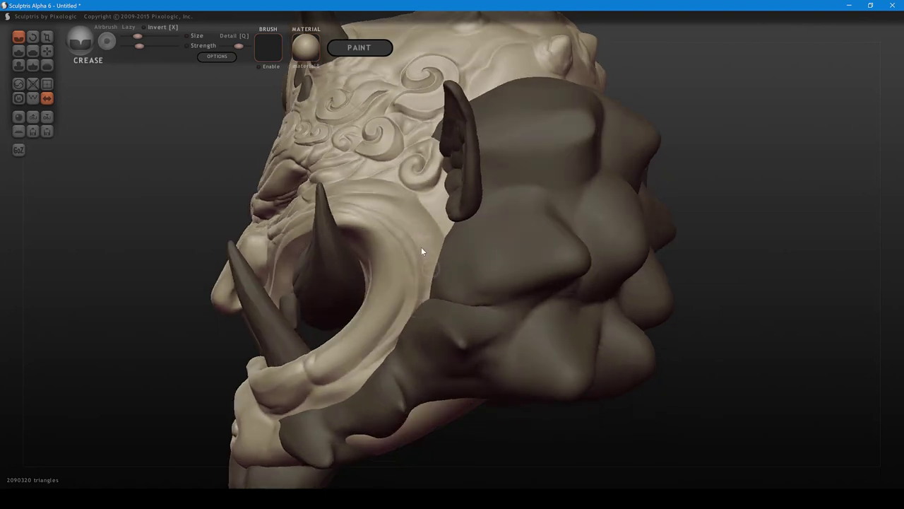
- Flatten the cheek folds between the mouth corner and the ear, adjusting the brush size
{"action": "mouse_move", "coordinate": [426, 263]}
{"action": "right_mouse_down"}
{"action": "mouse_move", "coordinate": [358, 224]}
{"action": "mouse_move", "coordinate": [365, 258]}
{"action": "mouse_move", "coordinate": [344, 260]}
{"action": "right_mouse_up"}
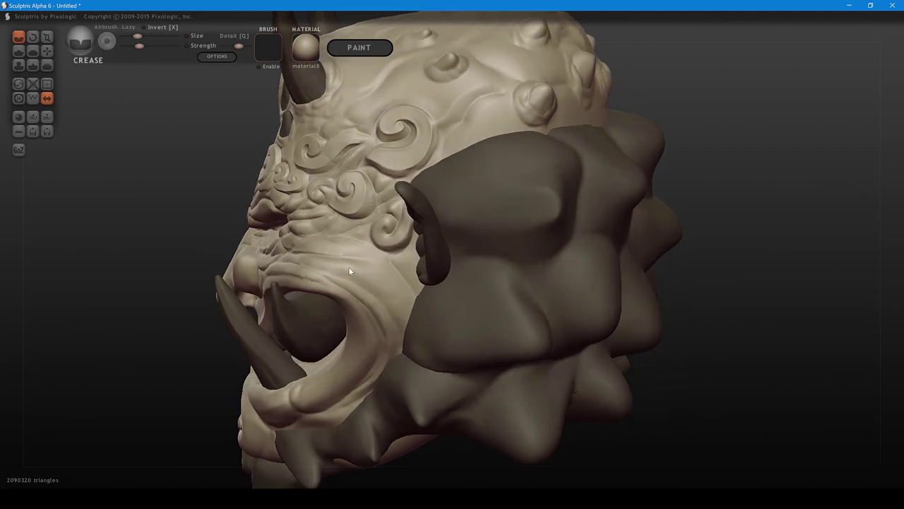
{"action": "key", "text": "5"}
{"action": "key", "text": "bracketleft"}
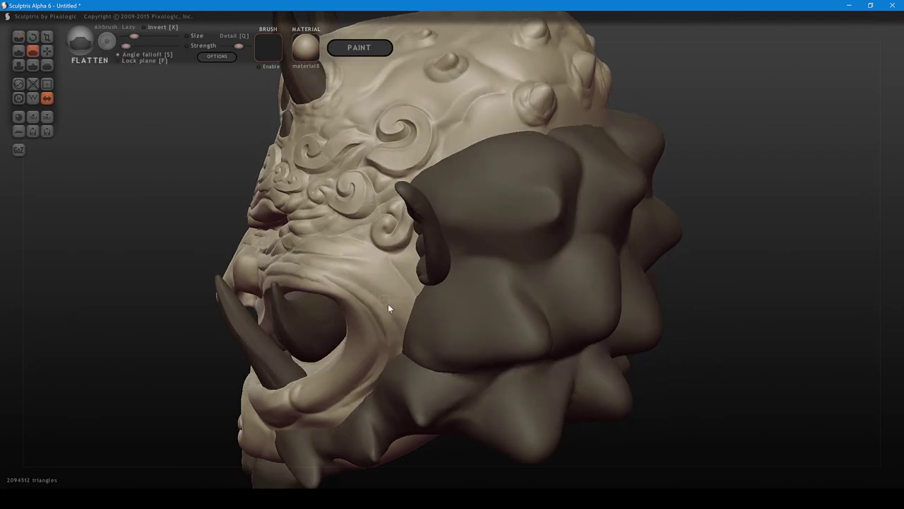
{"action": "key", "text": "bracketright"}
{"action": "mouse_move", "coordinate": [404, 306]}
{"action": "left_mouse_down"}
{"action": "mouse_move", "coordinate": [389, 269]}
{"action": "mouse_move", "coordinate": [368, 255]}
{"action": "mouse_move", "coordinate": [409, 288]}
{"action": "mouse_move", "coordinate": [366, 258]}
{"action": "mouse_move", "coordinate": [407, 277]}
{"action": "mouse_move", "coordinate": [364, 242]}
{"action": "mouse_move", "coordinate": [408, 282]}
{"action": "mouse_move", "coordinate": [399, 266]}
{"action": "mouse_move", "coordinate": [410, 270]}
{"action": "mouse_move", "coordinate": [397, 262]}
{"action": "mouse_move", "coordinate": [362, 257]}
{"action": "mouse_move", "coordinate": [379, 269]}
{"action": "left_mouse_up"}
- Re-cut the creases between the flattened folds on the rear cheek with the Crease brush
{"action": "key", "text": "1"}
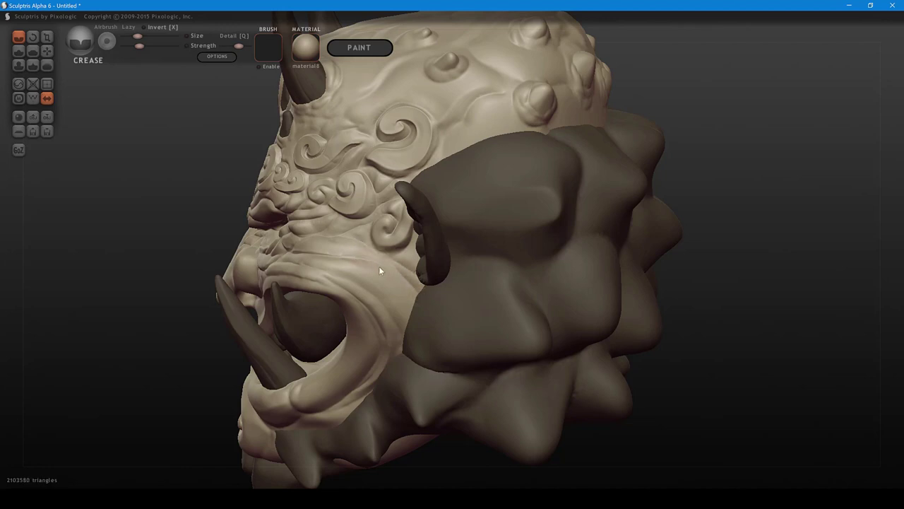
{"action": "mouse_move", "coordinate": [415, 296]}
{"action": "left_mouse_down"}
{"action": "mouse_move", "coordinate": [366, 244]}
{"action": "mouse_move", "coordinate": [416, 311]}
{"action": "mouse_move", "coordinate": [385, 258]}
{"action": "mouse_move", "coordinate": [410, 298]}
{"action": "mouse_move", "coordinate": [389, 287]}
{"action": "left_mouse_up"}
{"action": "mouse_move", "coordinate": [422, 309]}
{"action": "right_mouse_down"}
{"action": "mouse_move", "coordinate": [443, 289]}
{"action": "mouse_move", "coordinate": [516, 264]}
{"action": "mouse_move", "coordinate": [601, 276]}
{"action": "mouse_move", "coordinate": [594, 284]}
{"action": "mouse_move", "coordinate": [612, 244]}
{"action": "mouse_move", "coordinate": [601, 256]}
{"action": "mouse_move", "coordinate": [492, 282]}
{"action": "mouse_move", "coordinate": [514, 278]}
{"action": "mouse_move", "coordinate": [541, 294]}
{"action": "mouse_move", "coordinate": [597, 265]}
{"action": "mouse_move", "coordinate": [560, 285]}
{"action": "right_mouse_up"}
{"action": "scroll", "coordinate": [484, 325], "scroll_direction": "up", "scroll_amount": 1}
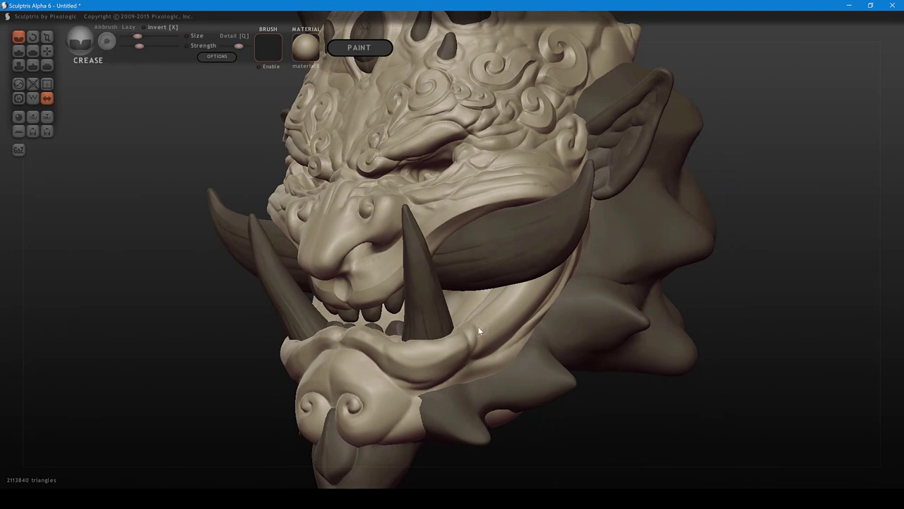
- Crease the junction where the lower lip meets the mouth corner and the fold beneath it
{"action": "scroll", "coordinate": [480, 328], "scroll_direction": "down", "scroll_amount": 1}
{"action": "mouse_move", "coordinate": [474, 324]}
{"action": "left_mouse_down"}
{"action": "mouse_move", "coordinate": [472, 353]}
{"action": "mouse_move", "coordinate": [469, 336]}
{"action": "left_mouse_up"}
{"action": "right_click_drag", "start_coordinate": [488, 332], "coordinate": [518, 339]}
{"action": "left_click_drag", "start_coordinate": [519, 346], "coordinate": [489, 360]}
{"action": "right_click_drag", "start_coordinate": [492, 360], "coordinate": [561, 352]}
{"action": "middle_click_drag", "start_coordinate": [496, 350], "coordinate": [538, 315]}
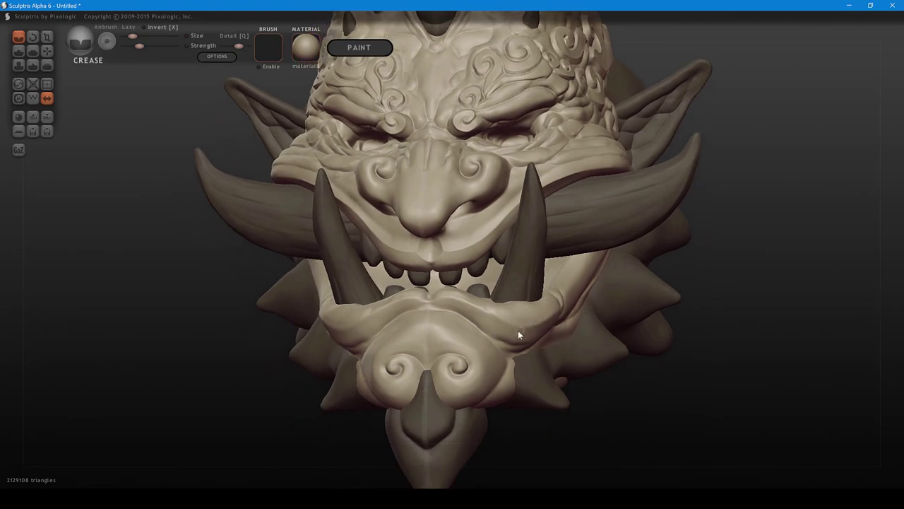
- Pinch the central cleft of the lower lip, and flatten the lip surface beside and below it
{"action": "mouse_move", "coordinate": [518, 335]}
{"action": "right_mouse_down"}
{"action": "mouse_move", "coordinate": [536, 335]}
{"action": "mouse_move", "coordinate": [520, 389]}
{"action": "mouse_move", "coordinate": [462, 386]}
{"action": "mouse_move", "coordinate": [484, 409]}
{"action": "right_mouse_up"}
{"action": "key", "text": "v"}
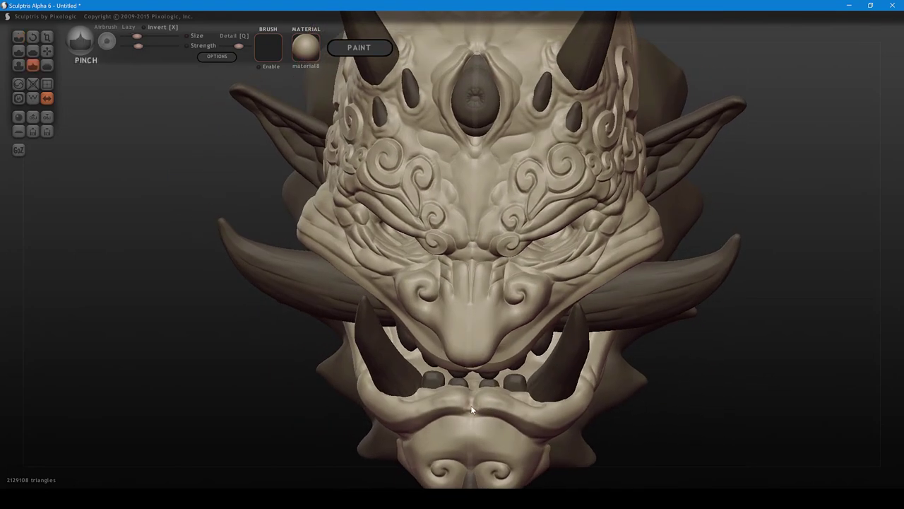
{"action": "mouse_move", "coordinate": [471, 405]}
{"action": "left_mouse_down"}
{"action": "mouse_move", "coordinate": [473, 393]}
{"action": "mouse_move", "coordinate": [475, 404]}
{"action": "left_mouse_up"}
{"action": "key", "text": "t"}
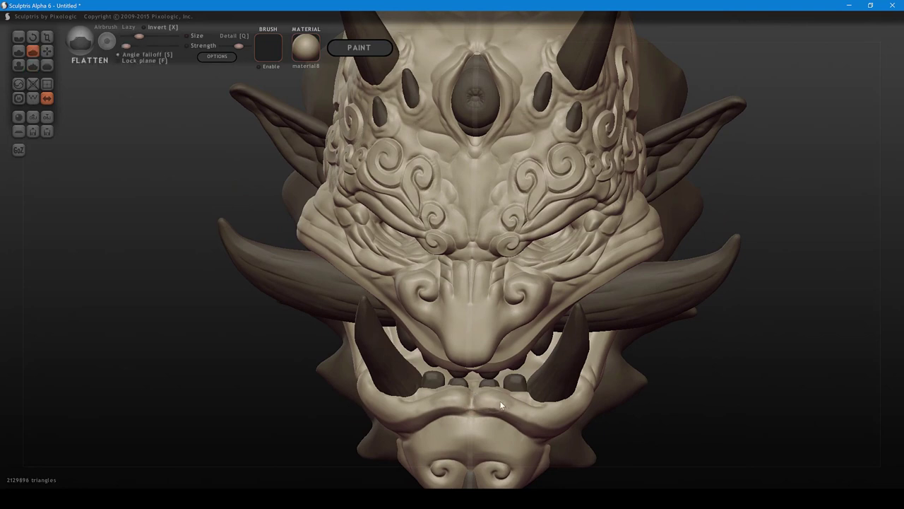
{"action": "left_click_drag", "start_coordinate": [500, 402], "coordinate": [521, 413]}
{"action": "middle_click_drag", "start_coordinate": [493, 383], "coordinate": [494, 335], "text": "alt"}
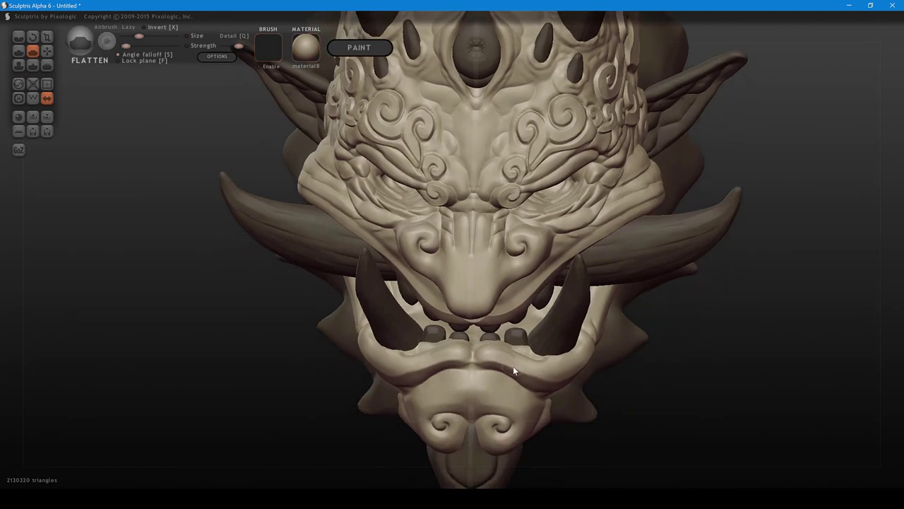
{"action": "right_click_drag", "start_coordinate": [514, 367], "coordinate": [475, 375]}
{"action": "left_click_drag", "start_coordinate": [467, 372], "coordinate": [469, 379]}
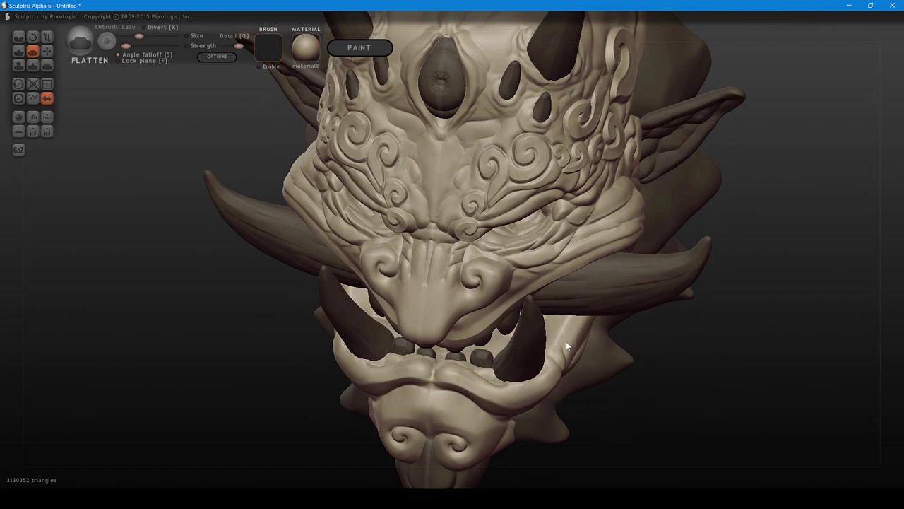
- Reshape the outer eye corner and upper eyelid with small Grab brush pulls, adjusting the brush size
{"action": "right_click_drag", "start_coordinate": [661, 365], "coordinate": [709, 321]}
{"action": "scroll", "coordinate": [717, 355], "scroll_direction": "up", "scroll_amount": 1}
{"action": "key", "text": "g"}
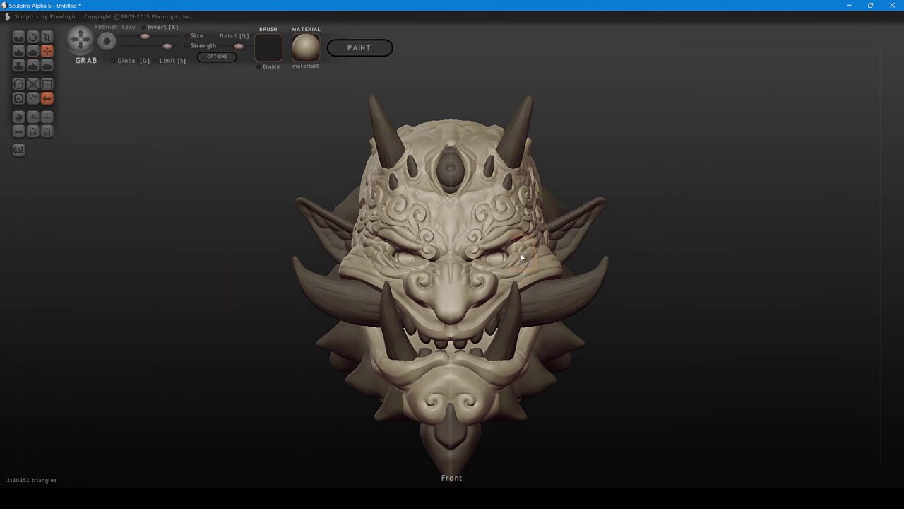
{"action": "mouse_move", "coordinate": [513, 254]}
{"action": "left_mouse_down"}
{"action": "mouse_move", "coordinate": [482, 245]}
{"action": "mouse_move", "coordinate": [512, 251]}
{"action": "left_mouse_up"}
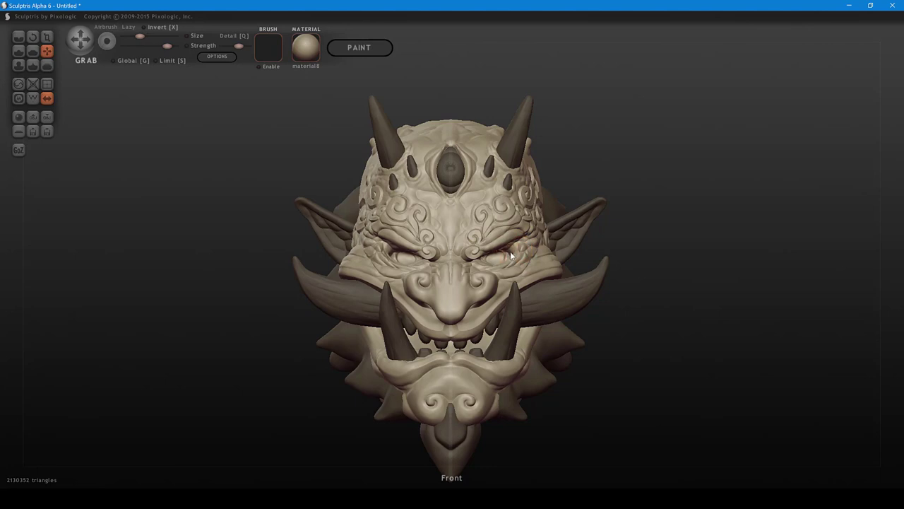
{"action": "scroll", "coordinate": [499, 248], "scroll_direction": "up", "scroll_amount": 2, "text": "shift"}
{"action": "mouse_move", "coordinate": [499, 245]}
{"action": "left_mouse_down"}
{"action": "mouse_move", "coordinate": [503, 257]}
{"action": "mouse_move", "coordinate": [498, 250]}
{"action": "mouse_move", "coordinate": [508, 256]}
{"action": "mouse_move", "coordinate": [514, 248]}
{"action": "left_mouse_up"}
{"action": "scroll", "coordinate": [504, 253], "scroll_direction": "down", "scroll_amount": 2, "text": "shift"}
{"action": "scroll", "coordinate": [506, 257], "scroll_direction": "down", "scroll_amount": 2, "text": "shift"}
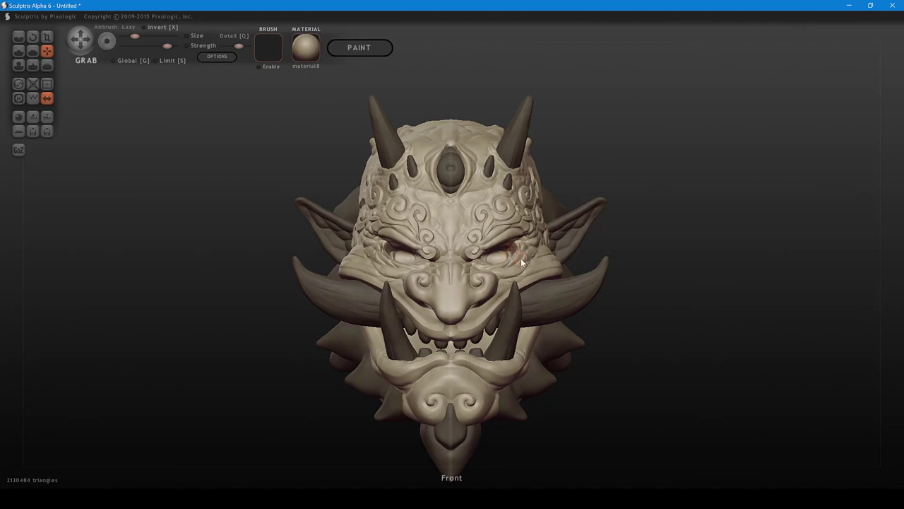
- Nudge the lower eyelid with the Grab brush and sharpen its edge with the Pinch brush
{"action": "middle_click_drag", "start_coordinate": [515, 261], "coordinate": [515, 281]}
{"action": "scroll", "coordinate": [509, 276], "scroll_direction": "up", "scroll_amount": 2, "text": "shift"}
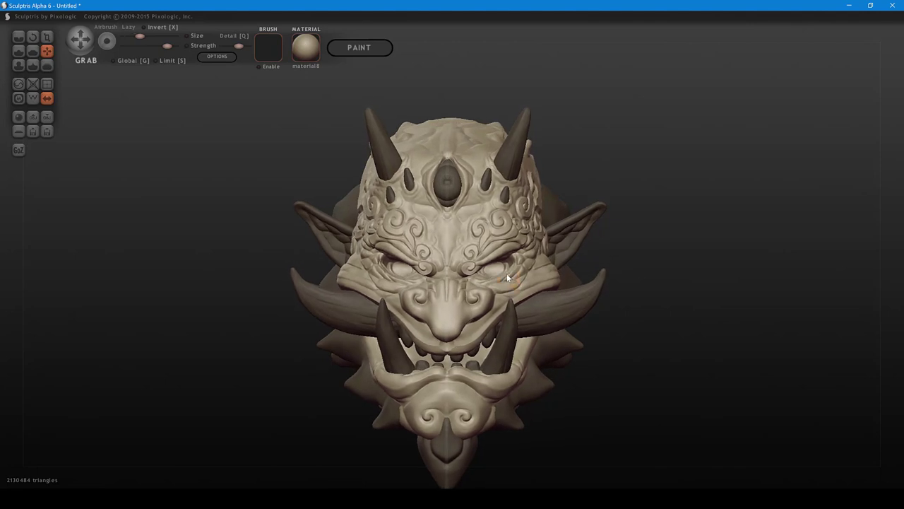
{"action": "left_click_drag", "start_coordinate": [506, 273], "coordinate": [507, 273]}
{"action": "middle_click_drag", "start_coordinate": [519, 272], "coordinate": [505, 272], "text": "shift"}
{"action": "key", "text": "8"}
{"action": "left_click_drag", "start_coordinate": [497, 271], "coordinate": [507, 270]}
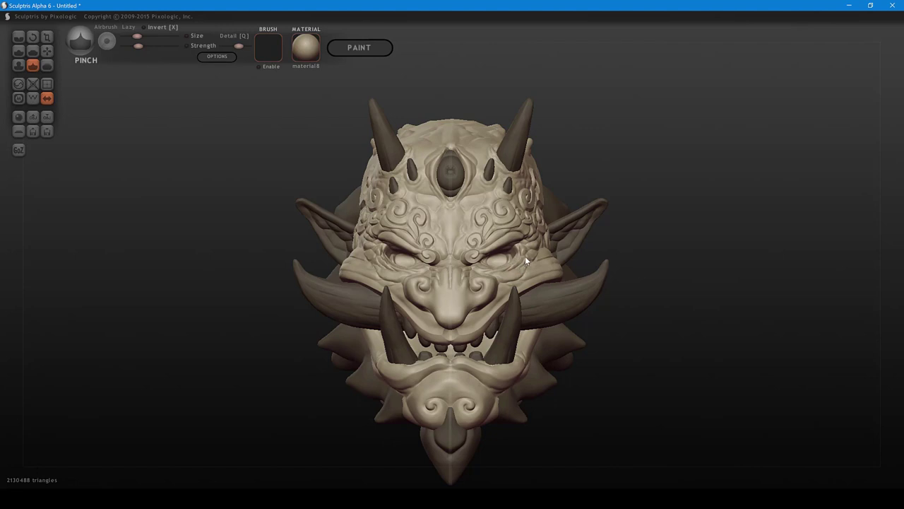
{"action": "middle_click_drag", "start_coordinate": [528, 258], "coordinate": [526, 268]}
- Lower the Grab brush strength slightly and nudge the nostril swirl into shape
{"action": "key", "text": "6"}
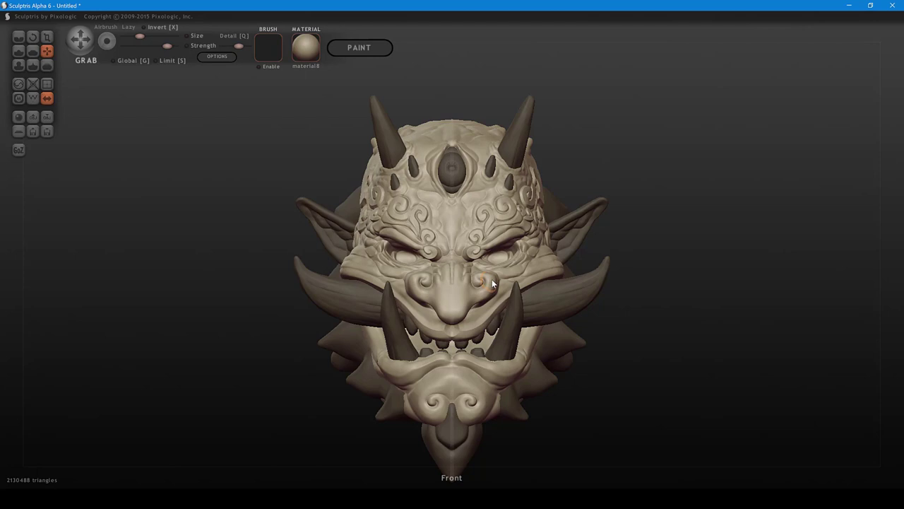
{"action": "middle_click_drag", "start_coordinate": [493, 284], "coordinate": [498, 305], "text": "ctrl"}
{"action": "key", "text": "space"}
{"action": "left_click_drag", "start_coordinate": [550, 232], "coordinate": [545, 230]}
{"action": "left_click_drag", "start_coordinate": [500, 297], "coordinate": [498, 294]}
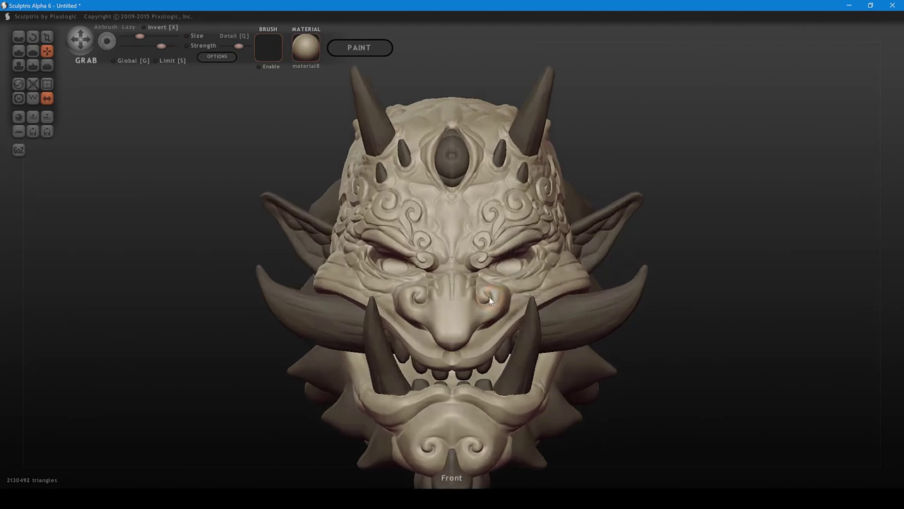
- Deepen the spiral groove inside the nostril swirl with a stronger Crease brush, and check the whole head
{"action": "middle_click_drag", "start_coordinate": [497, 314], "coordinate": [517, 336], "text": "ctrl"}
{"action": "key", "text": "1"}
{"action": "left_click_drag", "start_coordinate": [512, 327], "coordinate": [512, 327]}
{"action": "key", "text": "space"}
{"action": "left_click_drag", "start_coordinate": [542, 259], "coordinate": [548, 260]}
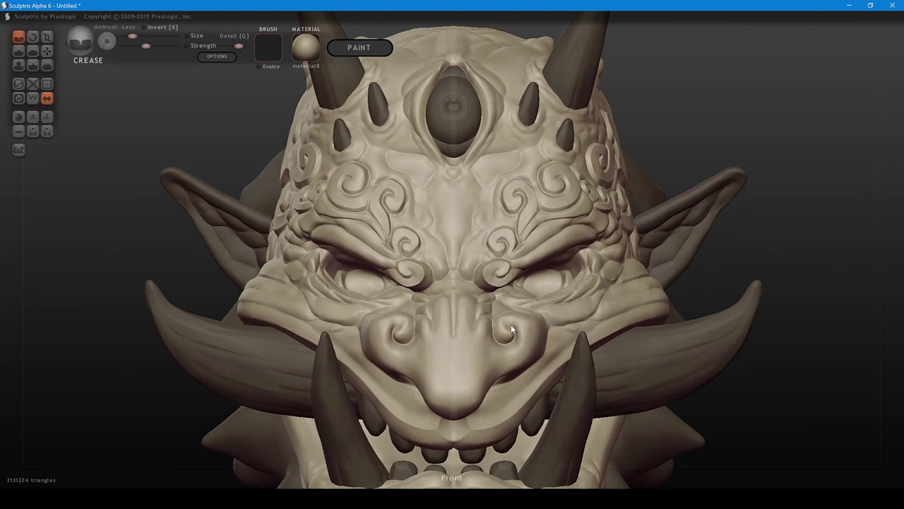
{"action": "left_click_drag", "start_coordinate": [508, 322], "coordinate": [514, 333]}
{"action": "key", "text": "6"}
{"action": "middle_click_drag", "start_coordinate": [507, 324], "coordinate": [491, 373], "text": "ctrl"}
{"action": "scroll", "coordinate": [497, 353], "scroll_direction": "down", "scroll_amount": 10}
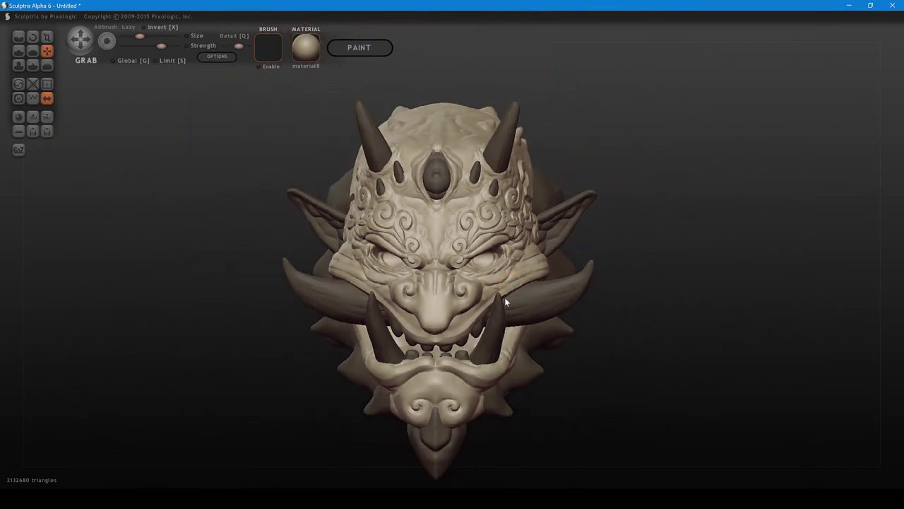
{"action": "middle_click_drag", "start_coordinate": [505, 297], "coordinate": [487, 328]}
{"action": "right_click_drag", "start_coordinate": [488, 332], "coordinate": [567, 323]}
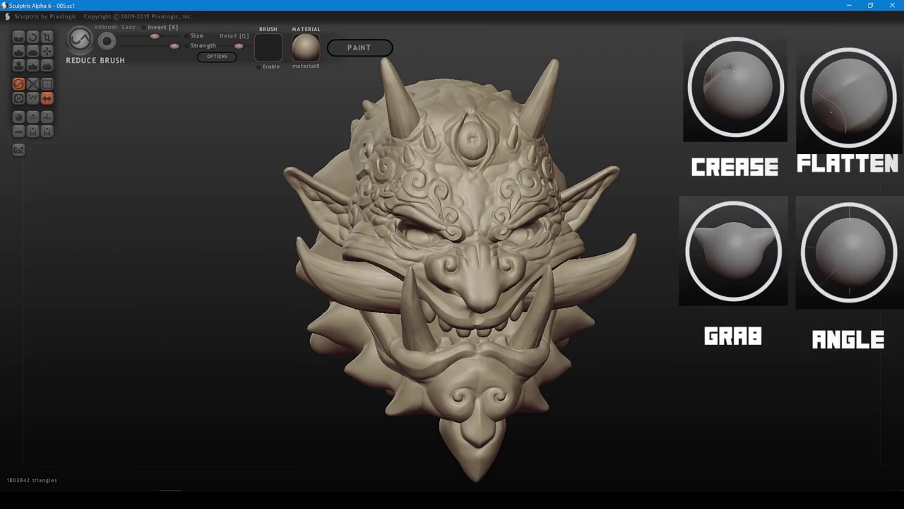
- Make only the spiky mane and the chin beard editable, excluding the face, ears, horns and tusks
{"action": "mouse_move", "coordinate": [696, 218]}
{"action": "left_mouse_down"}
{"action": "mouse_move", "coordinate": [609, 213]}
{"action": "mouse_move", "coordinate": [642, 217]}
{"action": "left_mouse_up"}
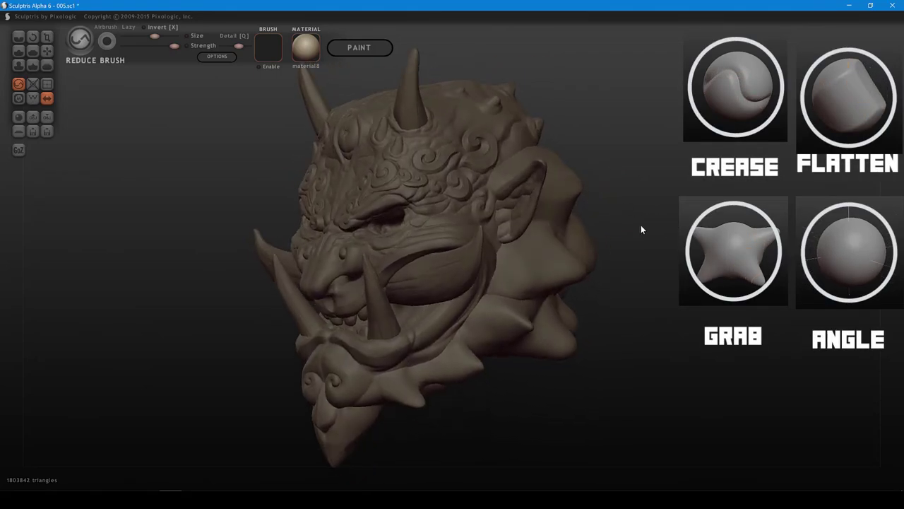
{"action": "left_click", "coordinate": [563, 262], "text": "ctrl"}
{"action": "left_click_drag", "start_coordinate": [633, 251], "coordinate": [717, 252], "text": "shift"}
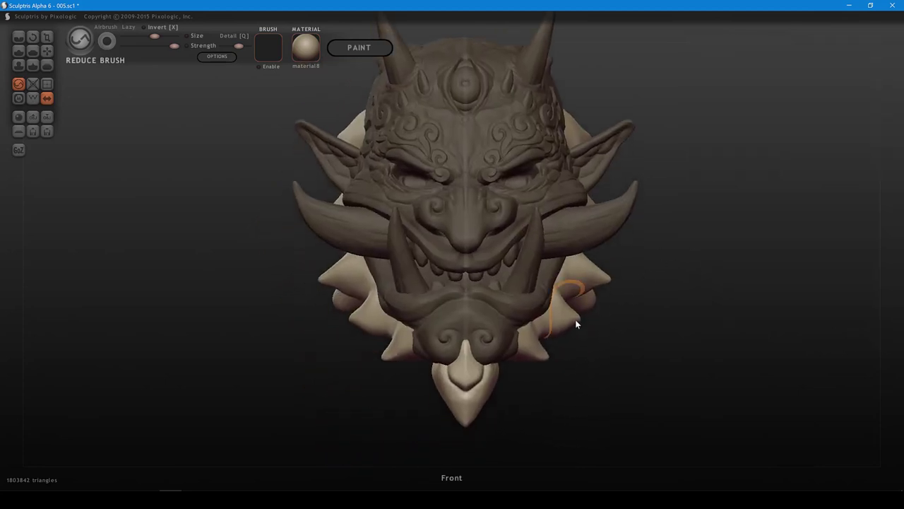
- Pull the lower side spike of the mane into a sharper shape with a resized Grab brush
{"action": "key", "text": "6"}
{"action": "scroll", "coordinate": [558, 320], "scroll_direction": "up", "scroll_amount": 2, "text": "shift"}
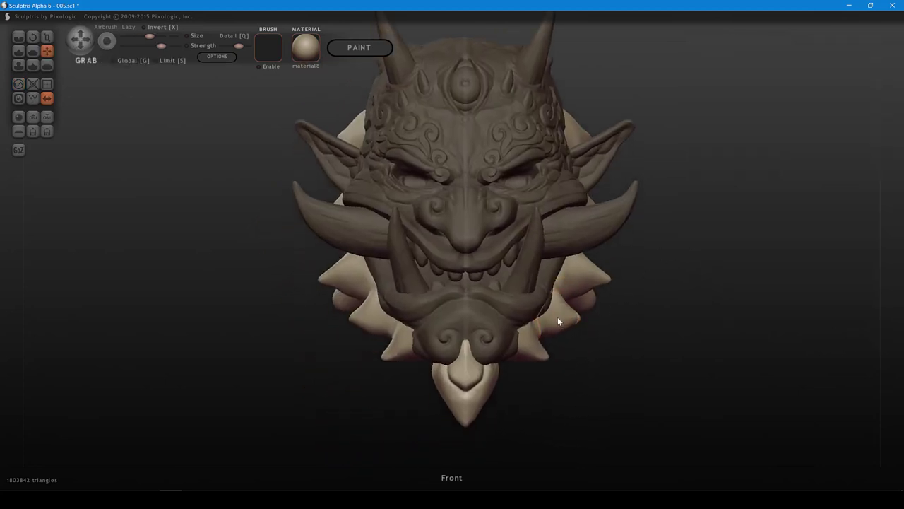
{"action": "scroll", "coordinate": [578, 316], "scroll_direction": "down", "scroll_amount": 1, "text": "shift"}
{"action": "mouse_move", "coordinate": [577, 317]}
{"action": "left_mouse_down"}
{"action": "mouse_move", "coordinate": [565, 306]}
{"action": "mouse_move", "coordinate": [589, 318]}
{"action": "mouse_move", "coordinate": [543, 290]}
{"action": "mouse_move", "coordinate": [517, 322]}
{"action": "mouse_move", "coordinate": [565, 302]}
{"action": "left_mouse_up"}
- Flatten the surface near the tip of the outer mane spike, adjusting the Flatten brush size and strength
{"action": "key", "text": "5"}
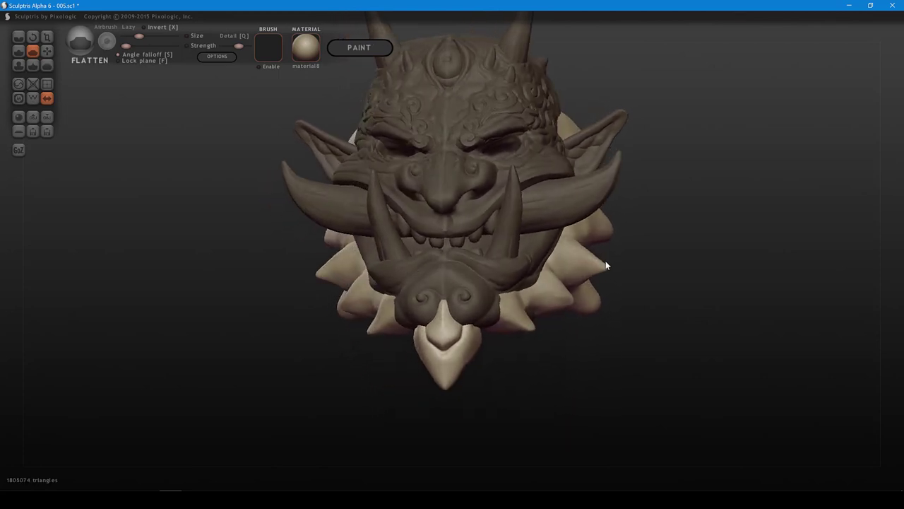
{"action": "scroll", "coordinate": [605, 261], "scroll_direction": "up", "scroll_amount": 1, "text": "shift"}
{"action": "mouse_move", "coordinate": [604, 261]}
{"action": "left_mouse_down"}
{"action": "mouse_move", "coordinate": [588, 268]}
{"action": "mouse_move", "coordinate": [592, 274]}
{"action": "mouse_move", "coordinate": [610, 265]}
{"action": "mouse_move", "coordinate": [585, 254]}
{"action": "mouse_move", "coordinate": [569, 264]}
{"action": "mouse_move", "coordinate": [592, 250]}
{"action": "left_mouse_up"}
{"action": "key", "text": "space"}
{"action": "scroll", "coordinate": [620, 300], "scroll_direction": "up", "scroll_amount": 2, "text": "ctrl"}
{"action": "scroll", "coordinate": [580, 254], "scroll_direction": "down", "scroll_amount": 1, "text": "shift"}
- Reshape the large mane spike behind the ear with the Grab brush, adjusting the brush size
{"action": "key", "text": "g"}
{"action": "scroll", "coordinate": [580, 260], "scroll_direction": "down", "scroll_amount": 1, "text": "shift"}
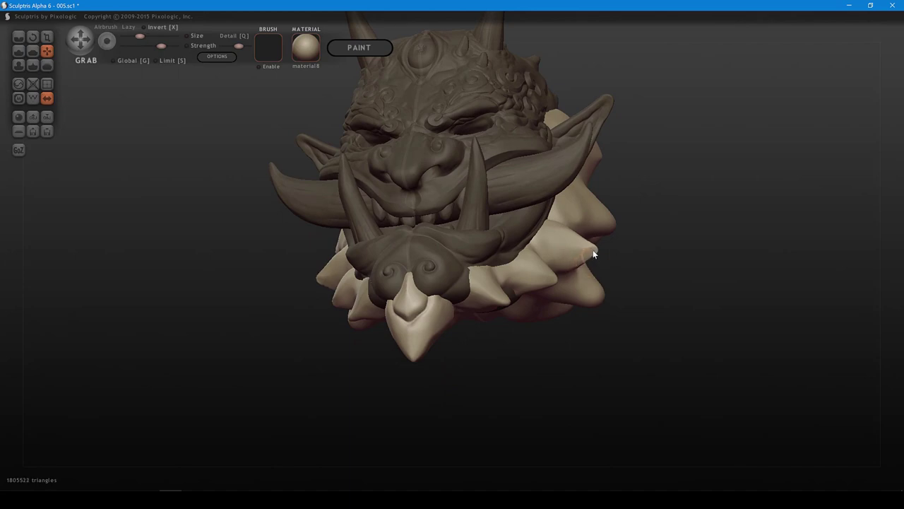
{"action": "left_click_drag", "start_coordinate": [643, 226], "coordinate": [622, 234]}
{"action": "scroll", "coordinate": [570, 211], "scroll_direction": "up", "scroll_amount": 1, "text": "shift"}
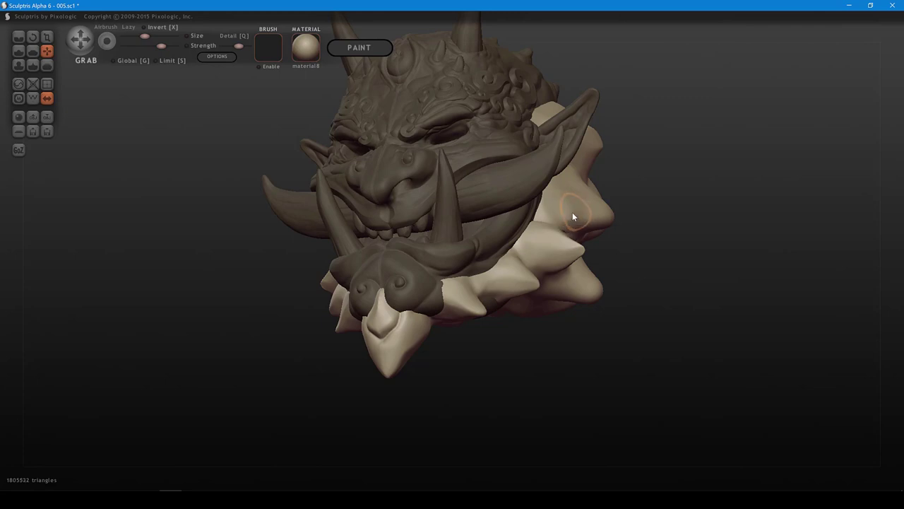
- Flatten planes into the side spikes of the mane behind the jaw, giving them harder edges
{"action": "key", "text": "f"}
{"action": "scroll", "coordinate": [571, 212], "scroll_direction": "up", "scroll_amount": 1, "text": "shift"}
{"action": "mouse_move", "coordinate": [568, 214]}
{"action": "left_mouse_down"}
{"action": "mouse_move", "coordinate": [594, 211]}
{"action": "mouse_move", "coordinate": [577, 192]}
{"action": "mouse_move", "coordinate": [605, 205]}
{"action": "mouse_move", "coordinate": [574, 208]}
{"action": "left_mouse_up"}
{"action": "left_click_drag", "start_coordinate": [610, 233], "coordinate": [575, 263]}
{"action": "scroll", "coordinate": [523, 273], "scroll_direction": "down", "scroll_amount": 2, "text": "shift"}
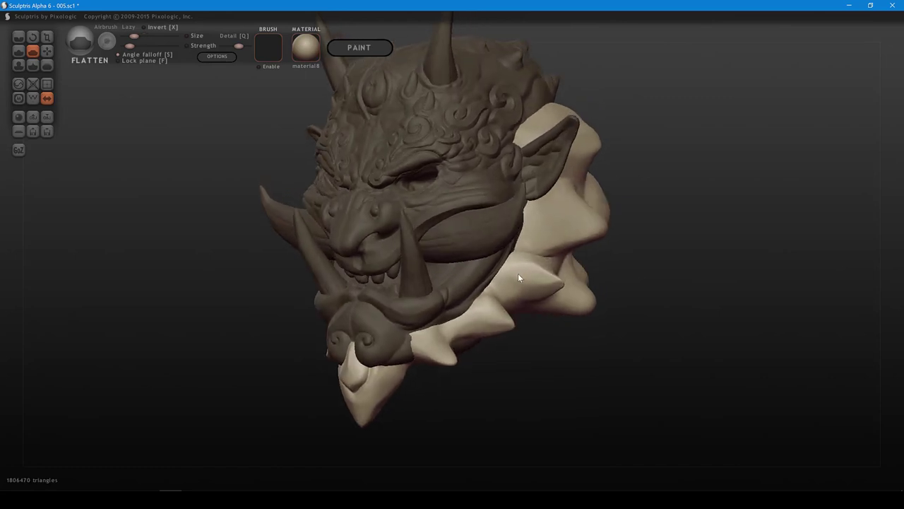
{"action": "mouse_move", "coordinate": [518, 273]}
{"action": "left_mouse_down"}
{"action": "mouse_move", "coordinate": [531, 275]}
{"action": "mouse_move", "coordinate": [529, 262]}
{"action": "left_mouse_up"}
{"action": "scroll", "coordinate": [526, 275], "scroll_direction": "up", "scroll_amount": 1, "text": "shift"}
{"action": "right_click_drag", "start_coordinate": [545, 271], "coordinate": [518, 318]}
{"action": "mouse_move", "coordinate": [519, 308]}
{"action": "left_mouse_down"}
{"action": "mouse_move", "coordinate": [507, 294]}
{"action": "mouse_move", "coordinate": [515, 302]}
{"action": "left_mouse_up"}
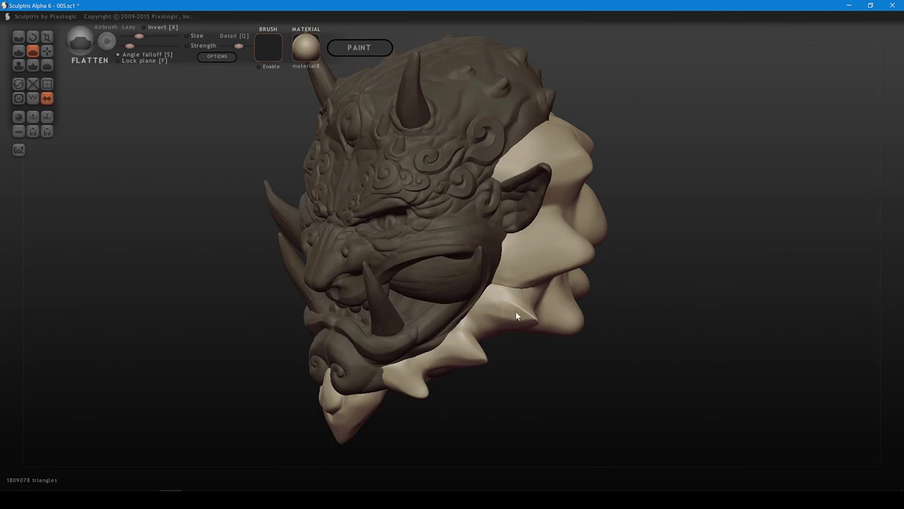
- Pull the small mane spikes along the lower jaw outward with the Grab brush
{"action": "mouse_move", "coordinate": [512, 315]}
{"action": "right_mouse_down"}
{"action": "mouse_move", "coordinate": [571, 244]}
{"action": "mouse_move", "coordinate": [470, 300]}
{"action": "right_mouse_up"}
{"action": "key", "text": "g"}
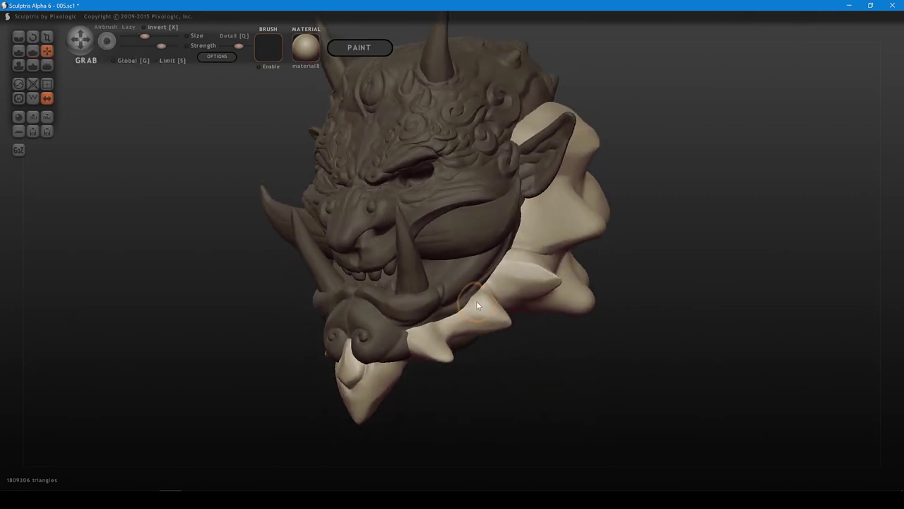
{"action": "left_click_drag", "start_coordinate": [472, 299], "coordinate": [485, 295]}
{"action": "mouse_move", "coordinate": [491, 302]}
{"action": "right_mouse_down"}
{"action": "mouse_move", "coordinate": [483, 313]}
{"action": "mouse_move", "coordinate": [508, 308]}
{"action": "mouse_move", "coordinate": [501, 335]}
{"action": "mouse_move", "coordinate": [491, 341]}
{"action": "mouse_move", "coordinate": [467, 322]}
{"action": "right_mouse_up"}
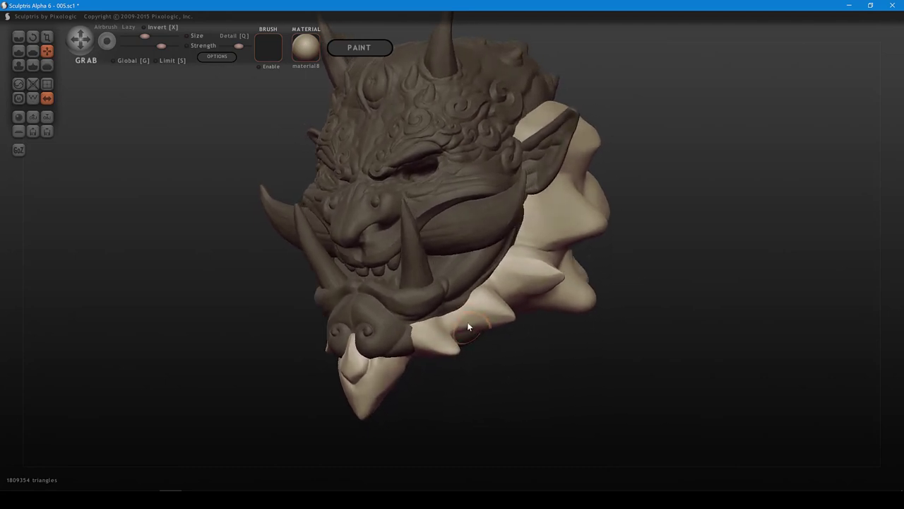
- Carve creases between the small jawline spikes of the mane to separate their bases
{"action": "key", "text": "c"}
{"action": "mouse_move", "coordinate": [448, 321]}
{"action": "left_mouse_down"}
{"action": "mouse_move", "coordinate": [455, 336]}
{"action": "mouse_move", "coordinate": [456, 325]}
{"action": "left_mouse_up"}
{"action": "key", "text": "space"}
{"action": "mouse_move", "coordinate": [497, 318]}
{"action": "right_mouse_down"}
{"action": "mouse_move", "coordinate": [508, 305]}
{"action": "mouse_move", "coordinate": [474, 328]}
{"action": "mouse_move", "coordinate": [471, 321]}
{"action": "right_mouse_up"}
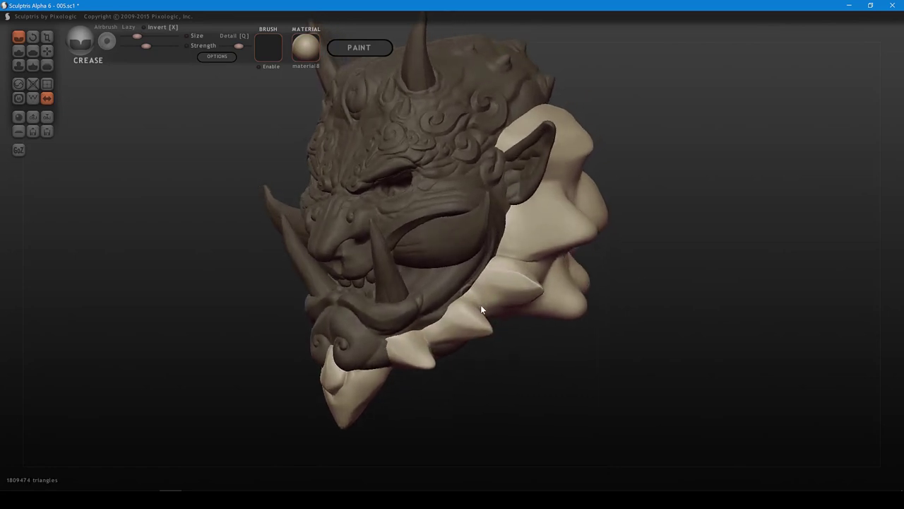
{"action": "key", "text": "ctrl+i"}
{"action": "key", "text": "ctrl+i"}
{"action": "left_click_drag", "start_coordinate": [472, 295], "coordinate": [487, 305]}
{"action": "right_click_drag", "start_coordinate": [487, 305], "coordinate": [497, 309]}
{"action": "key", "text": "p"}
{"action": "left_click_drag", "start_coordinate": [456, 327], "coordinate": [431, 320]}
{"action": "mouse_move", "coordinate": [484, 324]}
{"action": "right_mouse_down"}
{"action": "mouse_move", "coordinate": [527, 296]}
{"action": "mouse_move", "coordinate": [507, 311]}
{"action": "right_mouse_up"}
- Flatten the front surfaces of the pointed chin beard into cleaner planes
{"action": "mouse_move", "coordinate": [556, 297]}
{"action": "right_mouse_down"}
{"action": "mouse_move", "coordinate": [520, 333]}
{"action": "mouse_move", "coordinate": [529, 308]}
{"action": "mouse_move", "coordinate": [552, 306]}
{"action": "mouse_move", "coordinate": [551, 315]}
{"action": "right_mouse_up"}
{"action": "scroll", "coordinate": [477, 332], "scroll_direction": "up", "scroll_amount": 2}
{"action": "key", "text": "5"}
{"action": "left_click_drag", "start_coordinate": [470, 335], "coordinate": [469, 309]}
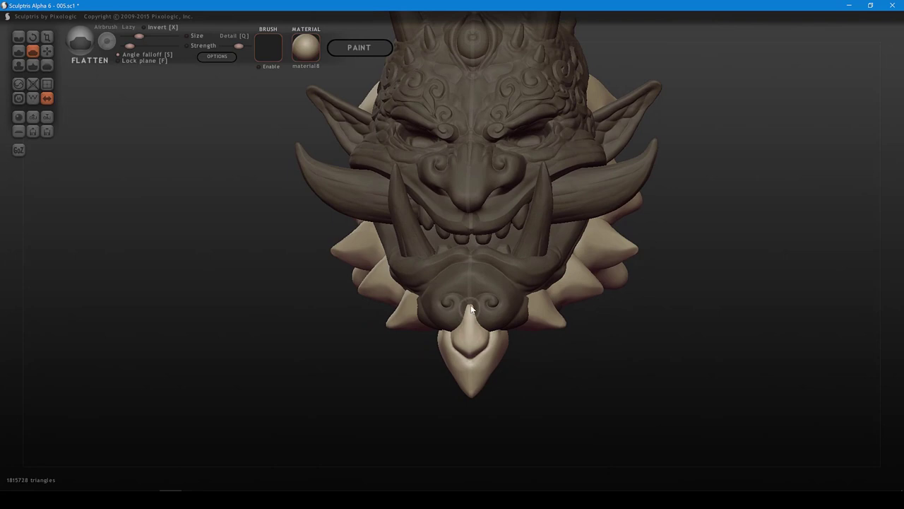
{"action": "right_click_drag", "start_coordinate": [482, 337], "coordinate": [482, 332]}
{"action": "left_click_drag", "start_coordinate": [483, 336], "coordinate": [496, 309]}
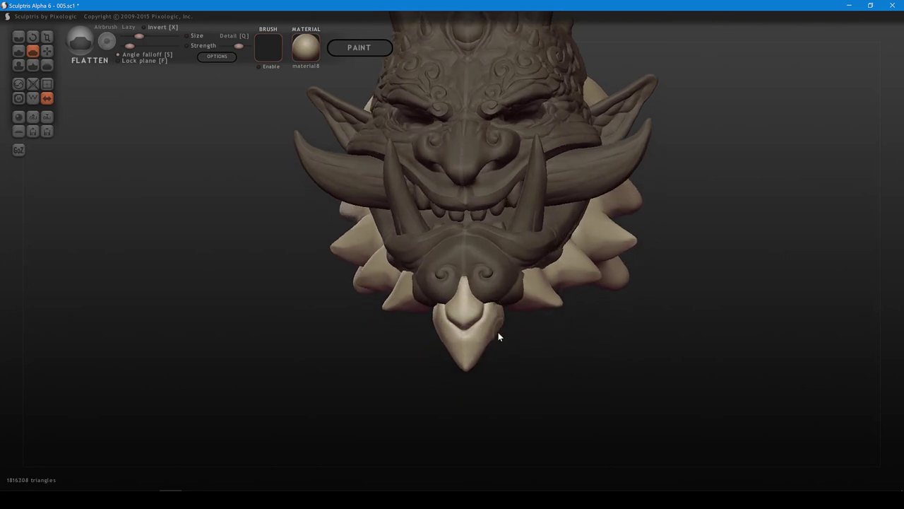
- Flatten the sides and tip of the chin beard from several angles, sharpening its edges
{"action": "mouse_move", "coordinate": [498, 336]}
{"action": "right_mouse_down"}
{"action": "mouse_move", "coordinate": [483, 349]}
{"action": "mouse_move", "coordinate": [511, 343]}
{"action": "mouse_move", "coordinate": [470, 305]}
{"action": "mouse_move", "coordinate": [433, 291]}
{"action": "right_mouse_up"}
{"action": "mouse_move", "coordinate": [434, 290]}
{"action": "left_mouse_down"}
{"action": "mouse_move", "coordinate": [413, 322]}
{"action": "mouse_move", "coordinate": [433, 306]}
{"action": "left_mouse_up"}
{"action": "right_click_drag", "start_coordinate": [434, 303], "coordinate": [386, 296]}
{"action": "mouse_move", "coordinate": [386, 296]}
{"action": "left_mouse_down"}
{"action": "mouse_move", "coordinate": [375, 311]}
{"action": "mouse_move", "coordinate": [387, 300]}
{"action": "left_mouse_up"}
{"action": "mouse_move", "coordinate": [397, 304]}
{"action": "right_mouse_down"}
{"action": "mouse_move", "coordinate": [430, 322]}
{"action": "mouse_move", "coordinate": [442, 316]}
{"action": "right_mouse_up"}
{"action": "left_click_drag", "start_coordinate": [415, 289], "coordinate": [406, 303]}
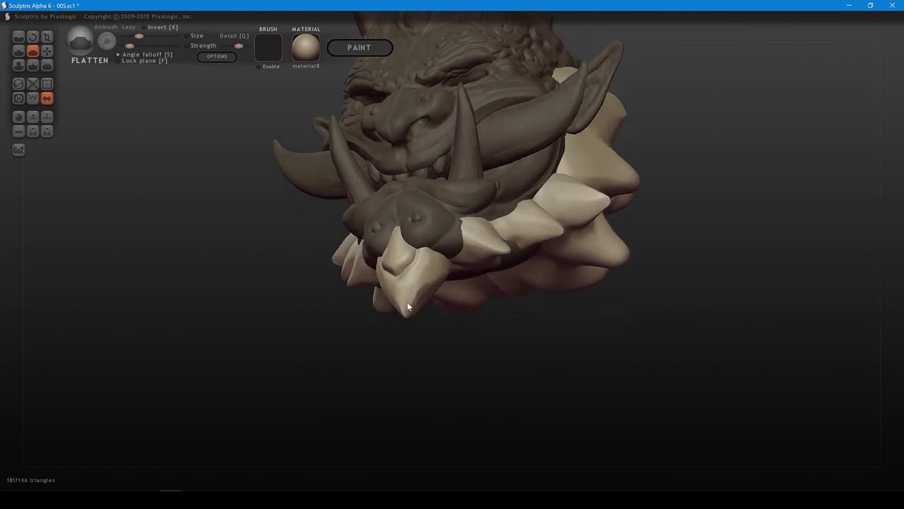
{"action": "right_click_drag", "start_coordinate": [435, 285], "coordinate": [457, 330]}
{"action": "left_click_drag", "start_coordinate": [447, 307], "coordinate": [459, 295]}
{"action": "mouse_move", "coordinate": [459, 293]}
{"action": "right_mouse_down"}
{"action": "mouse_move", "coordinate": [469, 328]}
{"action": "mouse_move", "coordinate": [512, 329]}
{"action": "mouse_move", "coordinate": [505, 343]}
{"action": "right_mouse_up"}
{"action": "left_click_drag", "start_coordinate": [502, 345], "coordinate": [493, 359]}
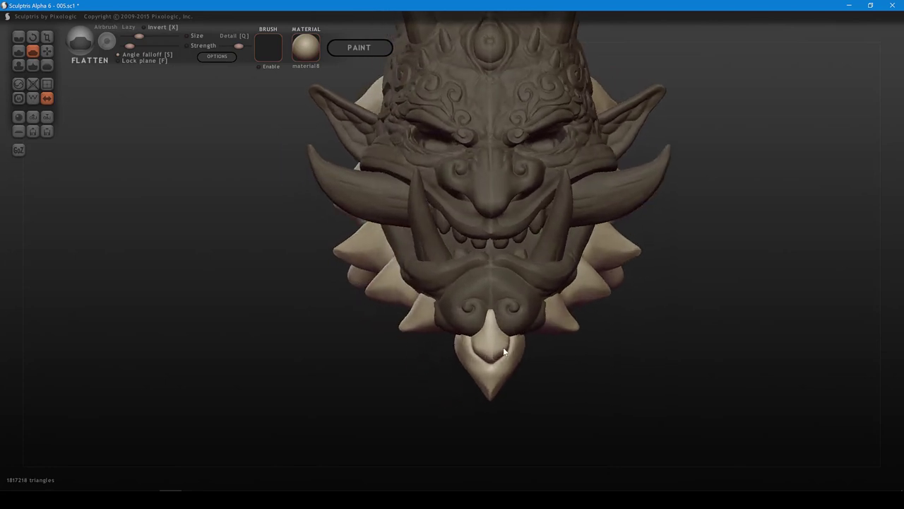
- Flatten the small mane spike beside the chin
{"action": "mouse_move", "coordinate": [522, 330]}
{"action": "right_mouse_down"}
{"action": "mouse_move", "coordinate": [472, 324]}
{"action": "mouse_move", "coordinate": [507, 318]}
{"action": "mouse_move", "coordinate": [478, 303]}
{"action": "right_mouse_up"}
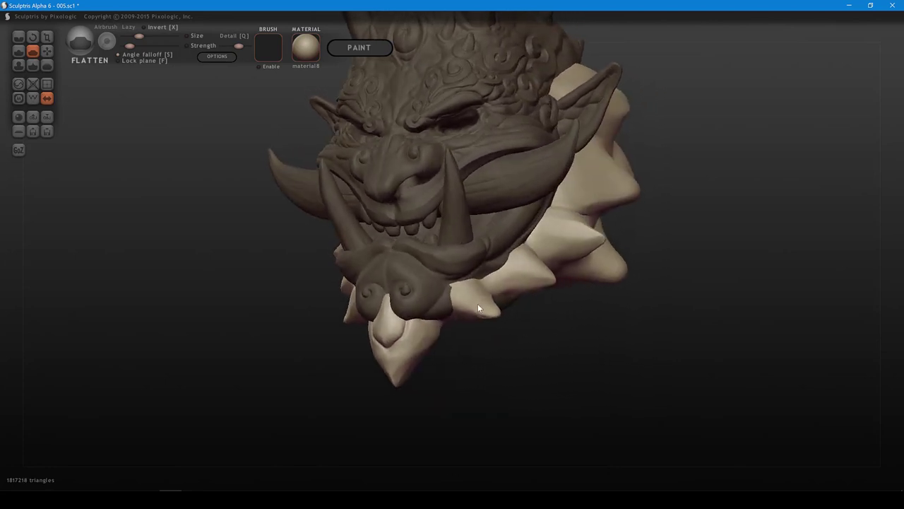
{"action": "left_click_drag", "start_coordinate": [477, 303], "coordinate": [503, 307]}
- Select the ears and pull their outer edge into shape with a resized Grab brush
{"action": "right_click_drag", "start_coordinate": [572, 267], "coordinate": [634, 269]}
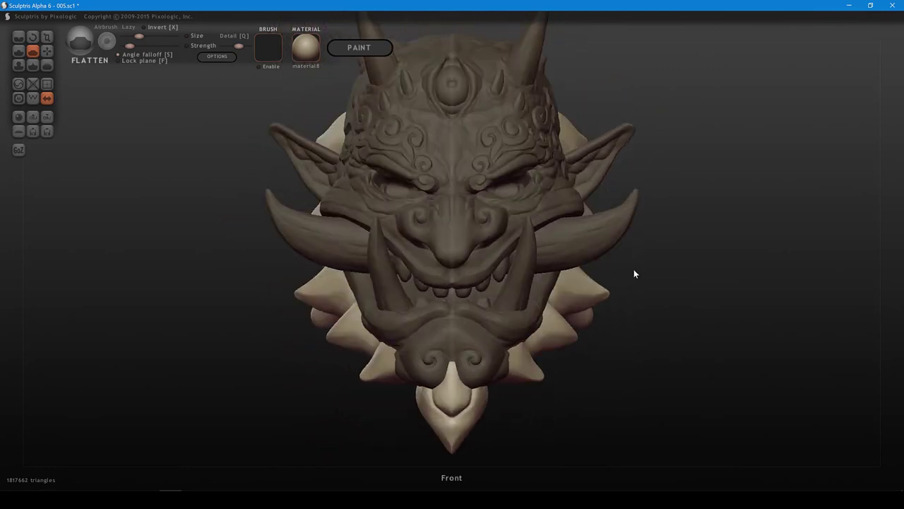
{"action": "middle_click_drag", "start_coordinate": [644, 255], "coordinate": [618, 280]}
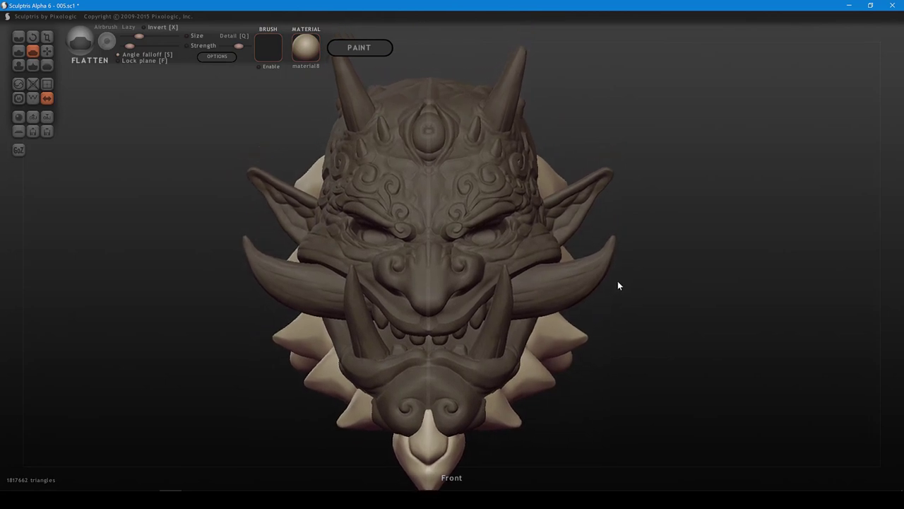
{"action": "middle_click_drag", "start_coordinate": [613, 223], "coordinate": [673, 211]}
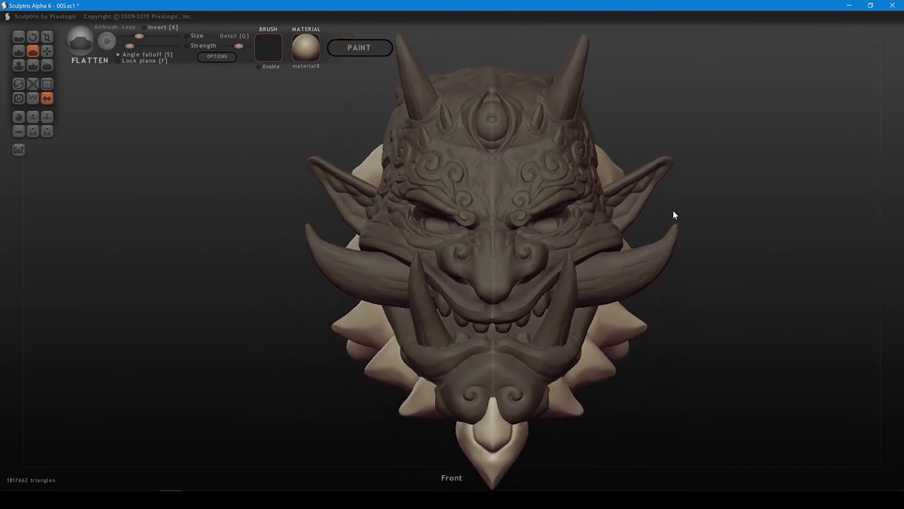
{"action": "left_click", "coordinate": [634, 214]}
{"action": "key", "text": "6"}
{"action": "mouse_move", "coordinate": [631, 217]}
{"action": "left_mouse_down"}
{"action": "mouse_move", "coordinate": [658, 171]}
{"action": "mouse_move", "coordinate": [625, 233]}
{"action": "left_mouse_up"}
{"action": "scroll", "coordinate": [655, 173], "scroll_direction": "up", "scroll_amount": 2, "text": "shift"}
{"action": "scroll", "coordinate": [648, 201], "scroll_direction": "down", "scroll_amount": 2, "text": "shift"}
{"action": "scroll", "coordinate": [622, 226], "scroll_direction": "up", "scroll_amount": 2, "text": "shift"}
{"action": "scroll", "coordinate": [613, 194], "scroll_direction": "down", "scroll_amount": 1, "text": "shift"}
- Refine the upper and lower edges of the ears with a larger Grab brush
{"action": "left_click_drag", "start_coordinate": [613, 193], "coordinate": [641, 177]}
{"action": "scroll", "coordinate": [628, 185], "scroll_direction": "up", "scroll_amount": 2, "text": "shift"}
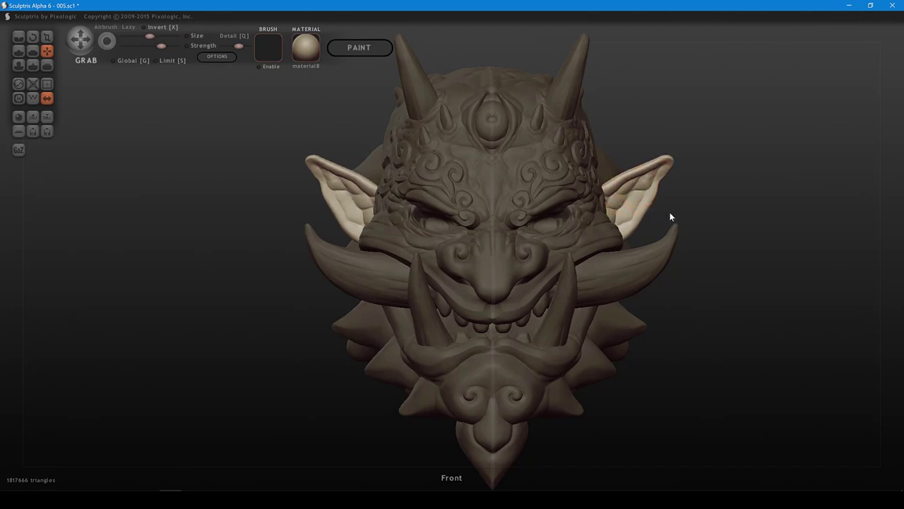
{"action": "left_click_drag", "start_coordinate": [697, 197], "coordinate": [701, 196], "text": "shift"}
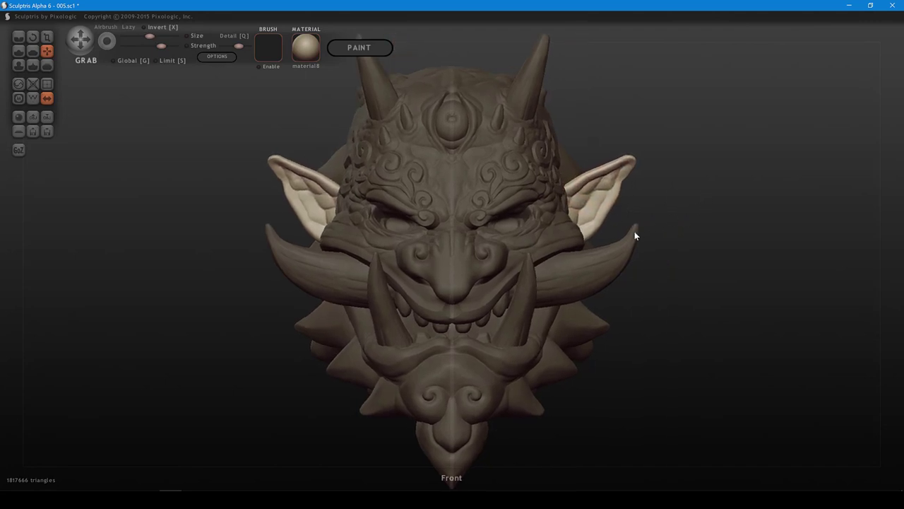
{"action": "scroll", "coordinate": [585, 235], "scroll_direction": "up", "scroll_amount": 1, "text": "shift"}
{"action": "left_click_drag", "start_coordinate": [585, 235], "coordinate": [585, 238]}
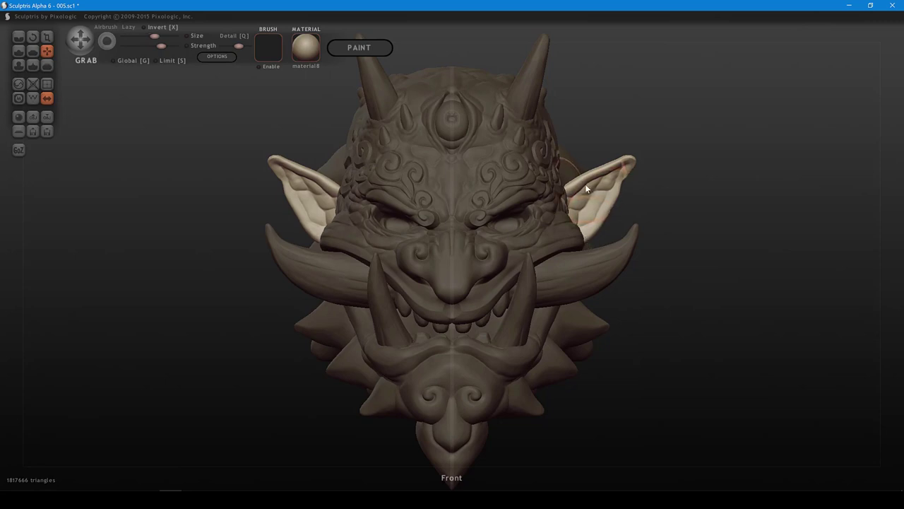
{"action": "mouse_move", "coordinate": [585, 184]}
{"action": "left_mouse_down"}
{"action": "mouse_move", "coordinate": [595, 179]}
{"action": "mouse_move", "coordinate": [609, 203]}
{"action": "left_mouse_up"}
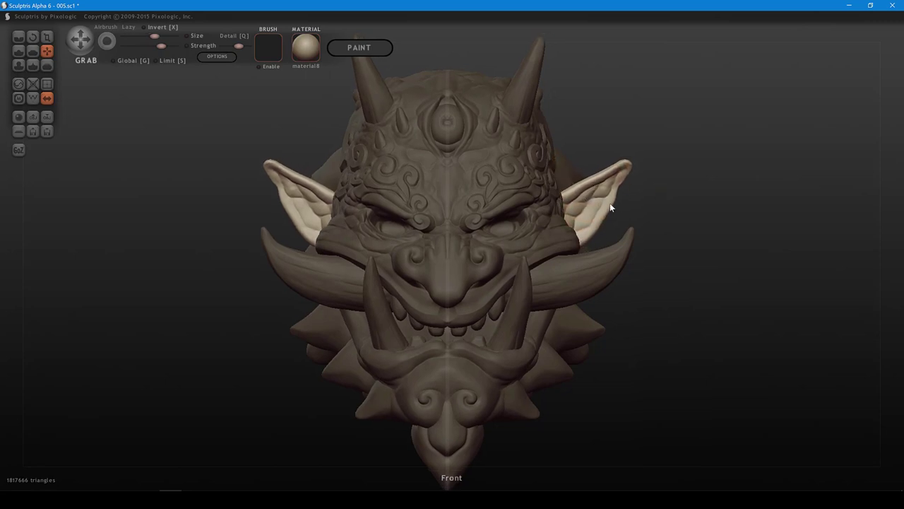
- Select the mane and pull a new small spike out of it above the ear with a smaller Grab brush
{"action": "left_click", "coordinate": [573, 173]}
{"action": "left_click_drag", "start_coordinate": [683, 153], "coordinate": [717, 163], "text": "alt"}
{"action": "scroll", "coordinate": [609, 184], "scroll_direction": "down", "scroll_amount": 5, "text": "shift"}
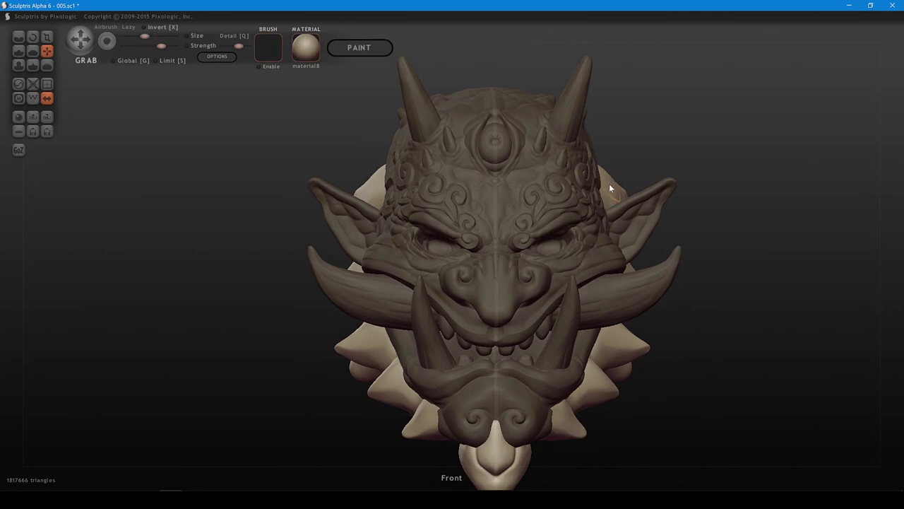
{"action": "mouse_move", "coordinate": [611, 181]}
{"action": "left_mouse_down"}
{"action": "mouse_move", "coordinate": [615, 168]}
{"action": "mouse_move", "coordinate": [608, 167]}
{"action": "mouse_move", "coordinate": [603, 175]}
{"action": "mouse_move", "coordinate": [616, 186]}
{"action": "mouse_move", "coordinate": [607, 195]}
{"action": "mouse_move", "coordinate": [619, 165]}
{"action": "left_mouse_up"}
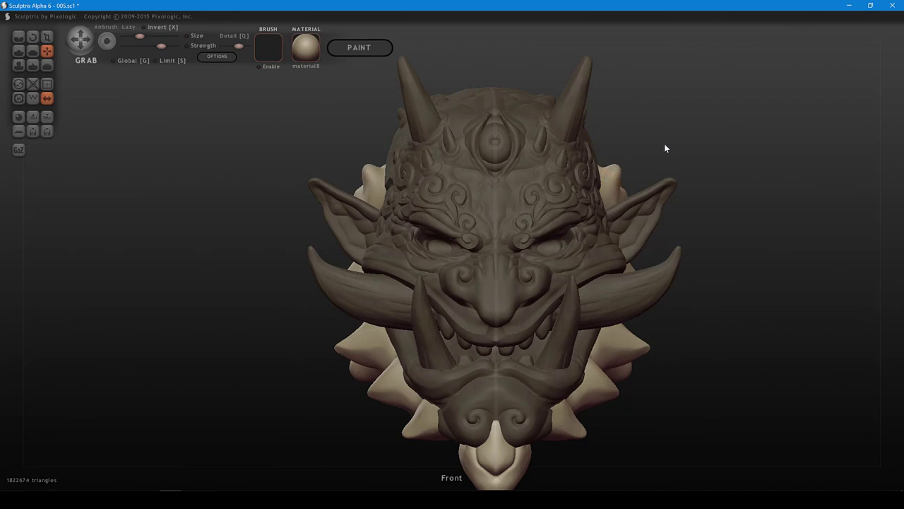
{"action": "mouse_move", "coordinate": [664, 143]}
{"action": "left_mouse_down"}
{"action": "mouse_move", "coordinate": [601, 178]}
{"action": "mouse_move", "coordinate": [583, 204]}
{"action": "left_mouse_up"}
{"action": "left_click_drag", "start_coordinate": [650, 181], "coordinate": [618, 192]}
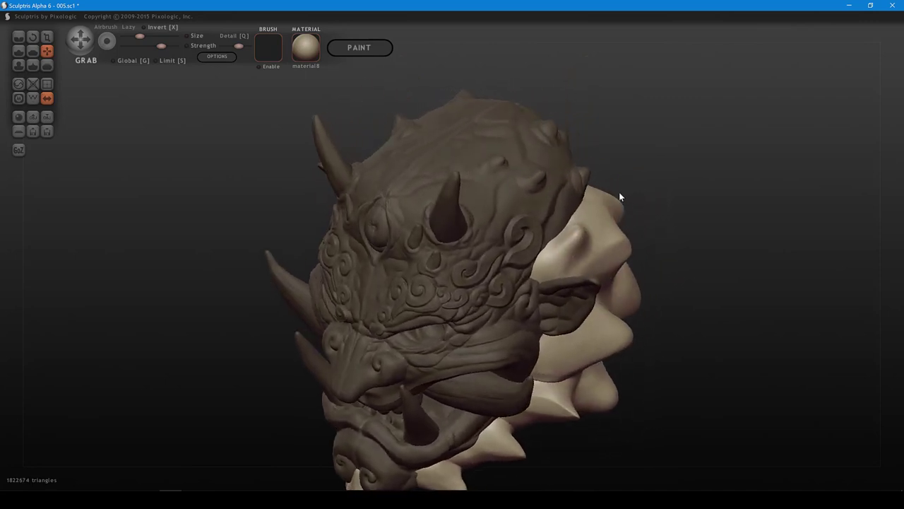
- Crease around the base of the new spike above the ear, using a larger brush at lower strength
{"action": "key", "text": "1"}
{"action": "scroll", "coordinate": [590, 244], "scroll_direction": "up", "scroll_amount": 2, "text": "shift"}
{"action": "key", "text": "space"}
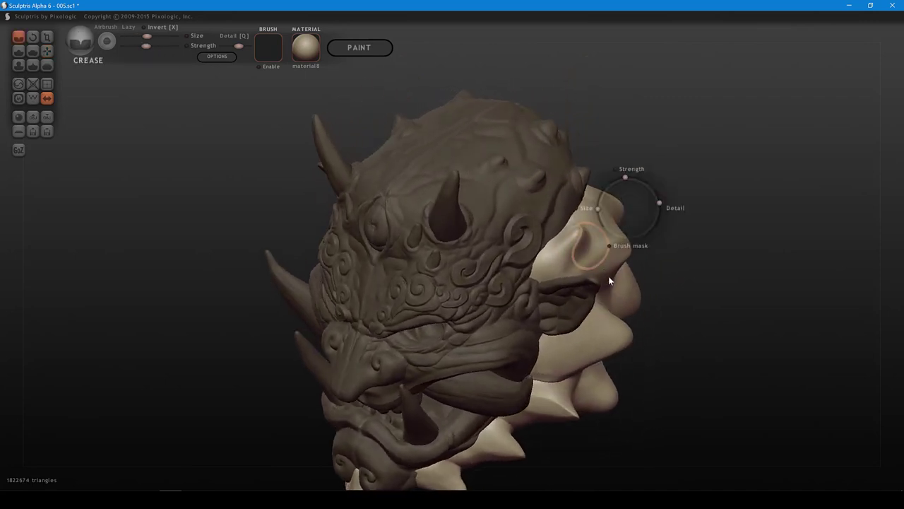
{"action": "left_click_drag", "start_coordinate": [608, 275], "coordinate": [565, 273]}
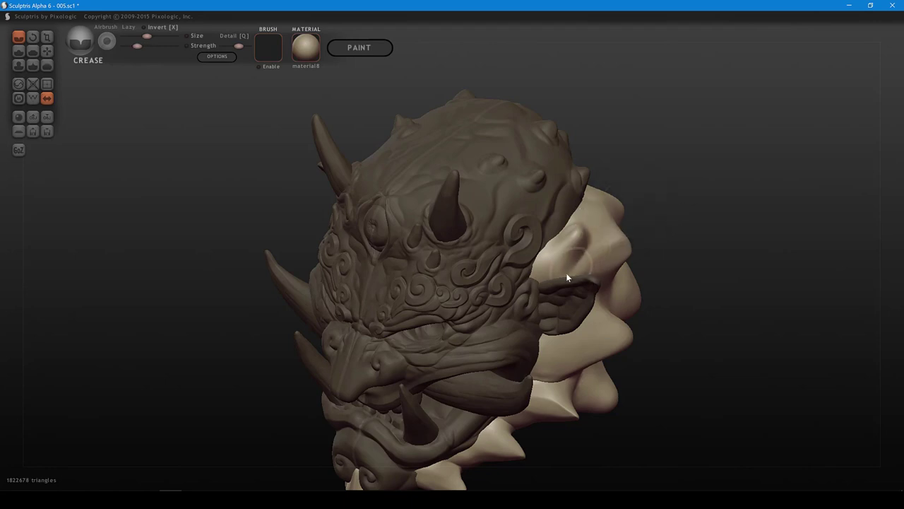
{"action": "mouse_move", "coordinate": [632, 222]}
{"action": "left_mouse_down"}
{"action": "mouse_move", "coordinate": [565, 254]}
{"action": "mouse_move", "coordinate": [546, 276]}
{"action": "left_mouse_up"}
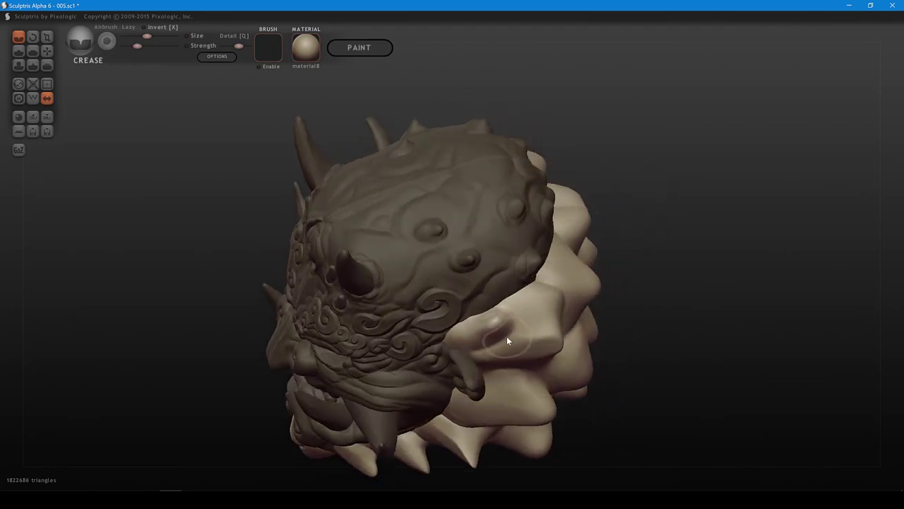
{"action": "mouse_move", "coordinate": [506, 336]}
{"action": "left_mouse_down"}
{"action": "mouse_move", "coordinate": [512, 313]}
{"action": "mouse_move", "coordinate": [493, 299]}
{"action": "left_mouse_up"}
{"action": "mouse_move", "coordinate": [594, 266]}
{"action": "left_mouse_down"}
{"action": "mouse_move", "coordinate": [598, 257]}
{"action": "mouse_move", "coordinate": [556, 265]}
{"action": "mouse_move", "coordinate": [614, 246]}
{"action": "left_mouse_up"}
- Reshape the new spike above the ear with the Grab brush, adjusting its size and reducing its strength
{"action": "key", "text": "6"}
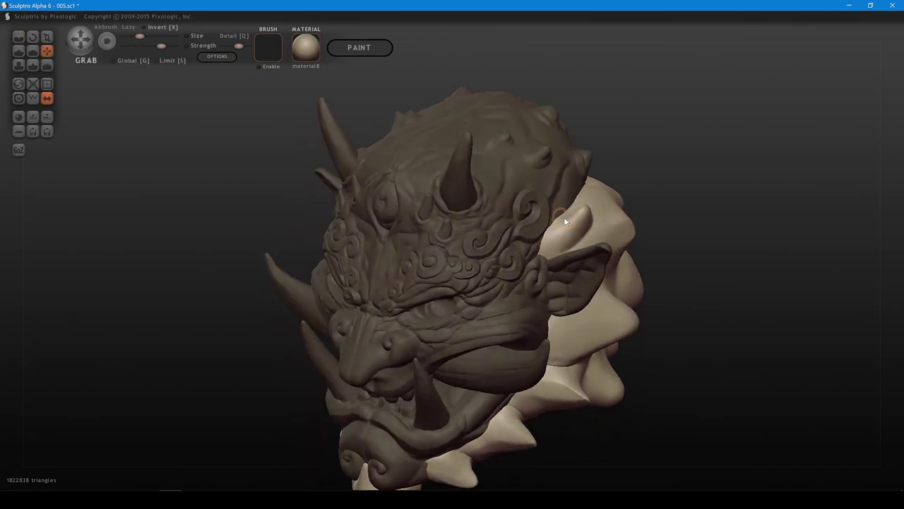
{"action": "scroll", "coordinate": [564, 220], "scroll_direction": "up", "scroll_amount": 2, "text": "shift"}
{"action": "left_click_drag", "start_coordinate": [563, 217], "coordinate": [545, 236]}
{"action": "scroll", "coordinate": [563, 213], "scroll_direction": "down", "scroll_amount": 2, "text": "shift"}
{"action": "scroll", "coordinate": [562, 212], "scroll_direction": "up", "scroll_amount": 1, "text": "shift"}
{"action": "key", "text": "space"}
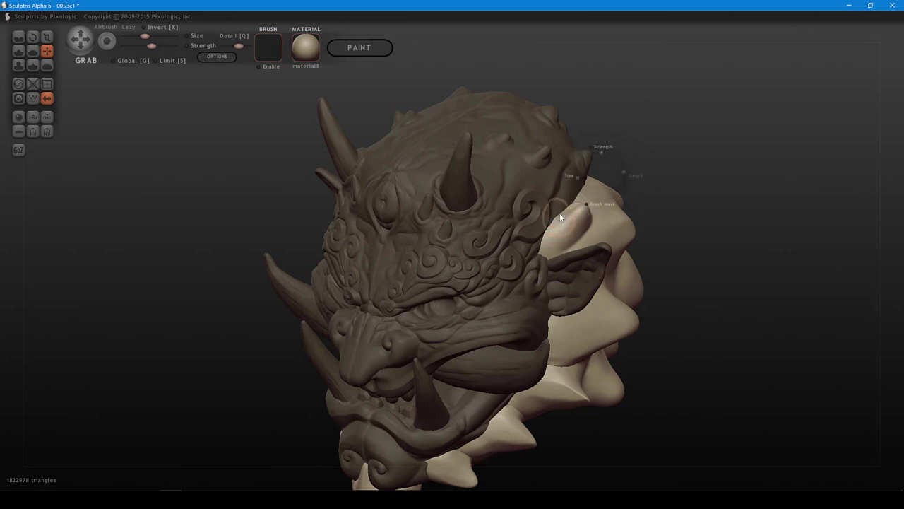
{"action": "scroll", "coordinate": [560, 211], "scroll_direction": "up", "scroll_amount": 2, "text": "shift"}
{"action": "left_click", "coordinate": [559, 209]}
{"action": "left_click", "coordinate": [564, 215]}
{"action": "left_click_drag", "start_coordinate": [565, 211], "coordinate": [569, 211]}
- Flatten the faces of the new spike above the ear with a resized Flatten brush
{"action": "left_click_drag", "start_coordinate": [659, 203], "coordinate": [573, 240]}
{"action": "mouse_move", "coordinate": [572, 240]}
{"action": "left_mouse_down", "text": "alt"}
{"action": "mouse_move", "coordinate": [571, 248]}
{"action": "mouse_move", "coordinate": [585, 241]}
{"action": "left_mouse_up", "text": "alt"}
{"action": "scroll", "coordinate": [569, 253], "scroll_direction": "up", "scroll_amount": 3}
{"action": "key", "text": "5"}
{"action": "scroll", "coordinate": [564, 269], "scroll_direction": "up", "scroll_amount": 1, "text": "shift"}
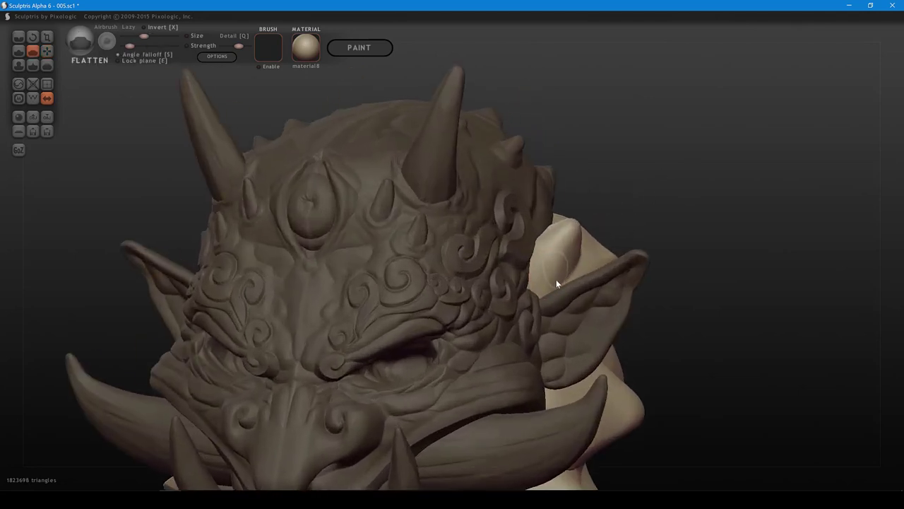
{"action": "right_click_drag", "start_coordinate": [556, 279], "coordinate": [556, 314]}
{"action": "mouse_move", "coordinate": [556, 247]}
{"action": "left_mouse_down"}
{"action": "mouse_move", "coordinate": [571, 223]}
{"action": "mouse_move", "coordinate": [552, 249]}
{"action": "mouse_move", "coordinate": [556, 235]}
{"action": "mouse_move", "coordinate": [561, 270]}
{"action": "left_mouse_up"}
{"action": "mouse_move", "coordinate": [562, 271]}
{"action": "right_mouse_down"}
{"action": "mouse_move", "coordinate": [550, 239]}
{"action": "mouse_move", "coordinate": [534, 281]}
{"action": "right_mouse_up"}
{"action": "left_click_drag", "start_coordinate": [509, 301], "coordinate": [500, 308]}
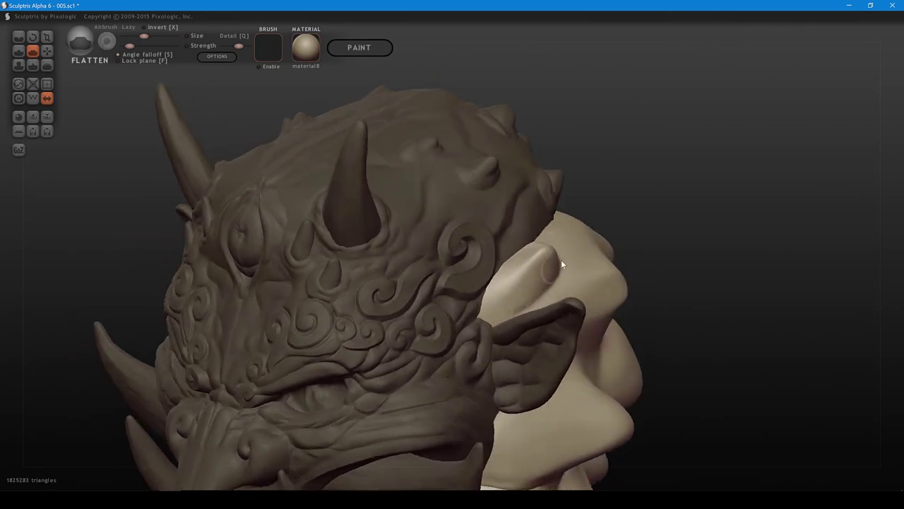
{"action": "right_click_drag", "start_coordinate": [561, 261], "coordinate": [564, 293]}
- Adjust the body and base of the new spike above the ear with the Grab brush
{"action": "key", "text": "g"}
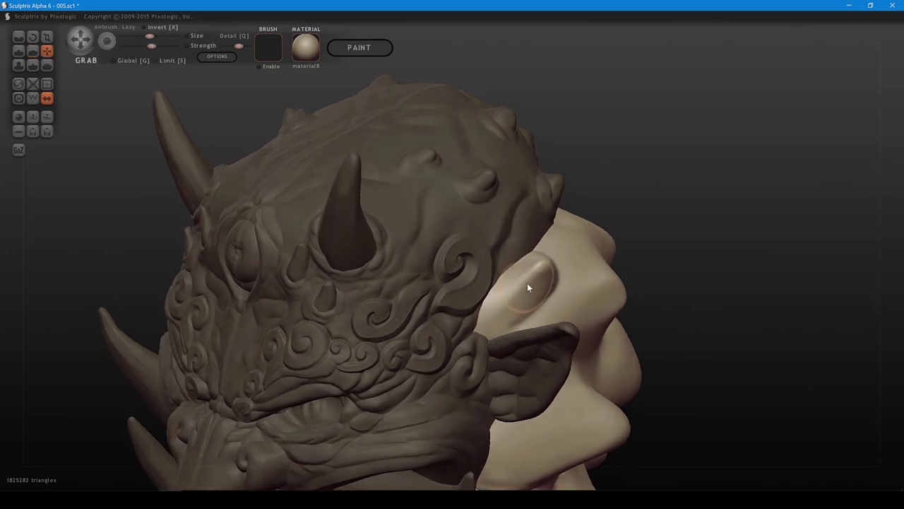
{"action": "scroll", "coordinate": [528, 286], "scroll_direction": "down", "scroll_amount": 2}
{"action": "left_click_drag", "start_coordinate": [533, 281], "coordinate": [544, 275]}
{"action": "mouse_move", "coordinate": [515, 326]}
{"action": "left_mouse_down"}
{"action": "mouse_move", "coordinate": [506, 338]}
{"action": "mouse_move", "coordinate": [512, 324]}
{"action": "mouse_move", "coordinate": [543, 311]}
{"action": "left_mouse_up"}
{"action": "scroll", "coordinate": [542, 313], "scroll_direction": "up", "scroll_amount": 2}
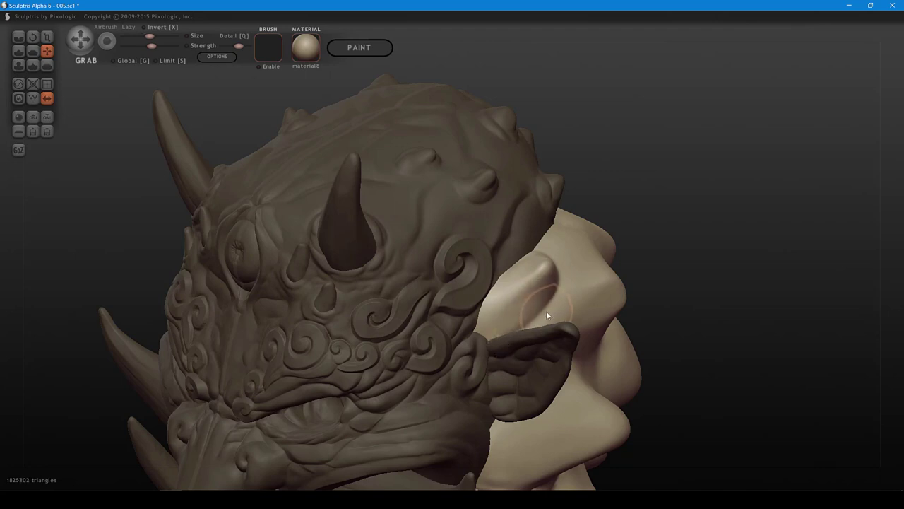
- Deepen the creases between the mane spikes behind the ear with a smaller Crease brush
{"action": "left_click_drag", "start_coordinate": [638, 244], "coordinate": [700, 154], "text": "shift"}
{"action": "mouse_move", "coordinate": [669, 193]}
{"action": "left_mouse_down"}
{"action": "mouse_move", "coordinate": [671, 204]}
{"action": "mouse_move", "coordinate": [692, 209]}
{"action": "mouse_move", "coordinate": [595, 232]}
{"action": "mouse_move", "coordinate": [531, 308]}
{"action": "mouse_move", "coordinate": [551, 297]}
{"action": "mouse_move", "coordinate": [492, 301]}
{"action": "mouse_move", "coordinate": [504, 341]}
{"action": "left_mouse_up"}
{"action": "key", "text": "1"}
{"action": "key", "text": "["}
{"action": "left_click_drag", "start_coordinate": [489, 303], "coordinate": [505, 348]}
{"action": "mouse_move", "coordinate": [504, 348]}
{"action": "right_mouse_down"}
{"action": "mouse_move", "coordinate": [506, 285]}
{"action": "mouse_move", "coordinate": [478, 260]}
{"action": "right_mouse_up"}
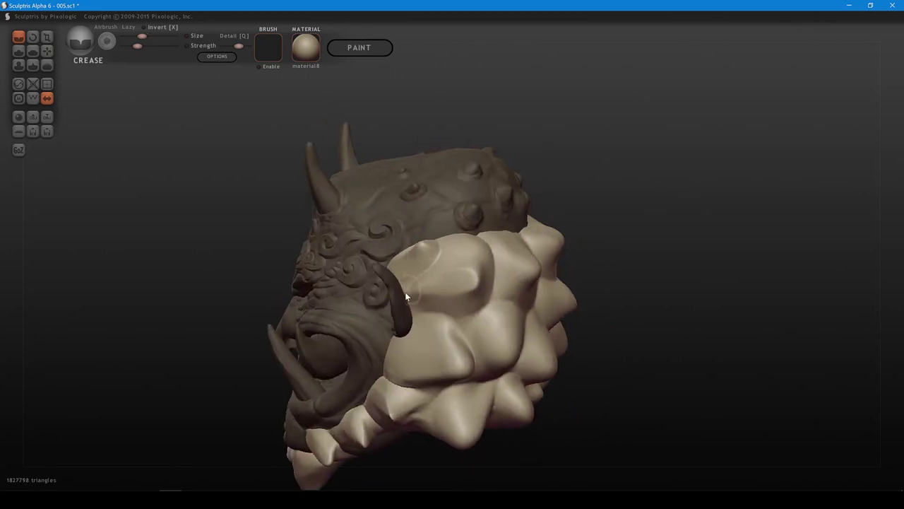
{"action": "mouse_move", "coordinate": [405, 292]}
{"action": "left_mouse_down"}
{"action": "mouse_move", "coordinate": [430, 312]}
{"action": "mouse_move", "coordinate": [484, 310]}
{"action": "left_mouse_up"}
{"action": "right_click_drag", "start_coordinate": [483, 310], "coordinate": [450, 303]}
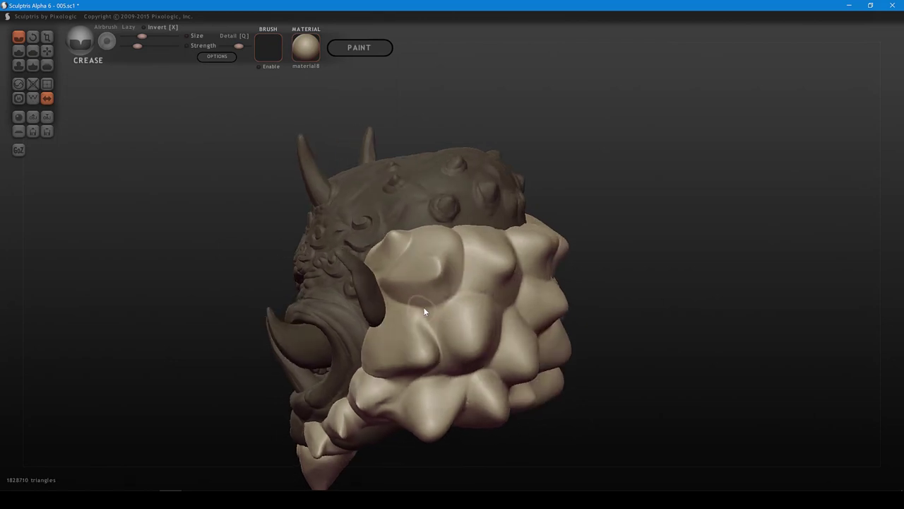
{"action": "mouse_move", "coordinate": [424, 308]}
{"action": "left_mouse_down"}
{"action": "mouse_move", "coordinate": [462, 283]}
{"action": "mouse_move", "coordinate": [442, 305]}
{"action": "mouse_move", "coordinate": [412, 308]}
{"action": "mouse_move", "coordinate": [413, 322]}
{"action": "mouse_move", "coordinate": [392, 311]}
{"action": "mouse_move", "coordinate": [431, 322]}
{"action": "mouse_move", "coordinate": [444, 361]}
{"action": "left_mouse_up"}
{"action": "key", "text": "space"}
{"action": "mouse_move", "coordinate": [446, 345]}
{"action": "right_mouse_down", "text": "alt"}
{"action": "mouse_move", "coordinate": [493, 282]}
{"action": "mouse_move", "coordinate": [540, 275]}
{"action": "mouse_move", "coordinate": [461, 314]}
{"action": "mouse_move", "coordinate": [498, 303]}
{"action": "mouse_move", "coordinate": [456, 311]}
{"action": "right_mouse_up", "text": "alt"}
- Flatten the faces of the lower mane spikes behind the jaw, adjusting the Flatten brush size
{"action": "key", "text": "5"}
{"action": "left_click_drag", "start_coordinate": [426, 325], "coordinate": [431, 346]}
{"action": "key", "text": "bracketleft"}
{"action": "key", "text": "bracketright"}
{"action": "mouse_move", "coordinate": [431, 347]}
{"action": "right_mouse_down"}
{"action": "mouse_move", "coordinate": [468, 313]}
{"action": "mouse_move", "coordinate": [434, 305]}
{"action": "right_mouse_up"}
{"action": "key", "text": "bracketright"}
{"action": "key", "text": "bracketleft"}
{"action": "mouse_move", "coordinate": [454, 352]}
{"action": "left_mouse_down"}
{"action": "mouse_move", "coordinate": [446, 364]}
{"action": "mouse_move", "coordinate": [461, 347]}
{"action": "left_mouse_up"}
{"action": "right_click_drag", "start_coordinate": [461, 348], "coordinate": [528, 304]}
{"action": "key", "text": "bracketright"}
{"action": "mouse_move", "coordinate": [496, 305]}
{"action": "left_mouse_down"}
{"action": "mouse_move", "coordinate": [488, 313]}
{"action": "mouse_move", "coordinate": [495, 308]}
{"action": "left_mouse_up"}
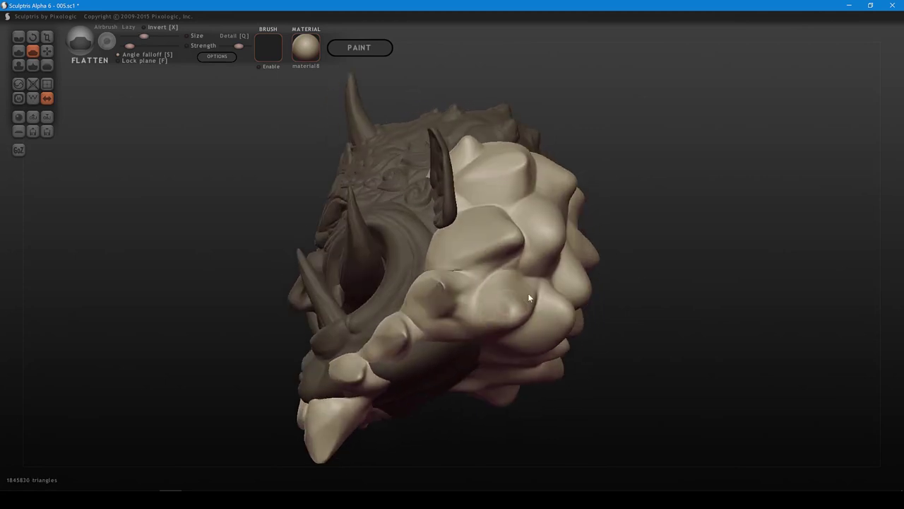
{"action": "right_click_drag", "start_coordinate": [528, 292], "coordinate": [479, 335]}
{"action": "mouse_move", "coordinate": [478, 367]}
{"action": "right_mouse_down"}
{"action": "mouse_move", "coordinate": [441, 367]}
{"action": "mouse_move", "coordinate": [415, 382]}
{"action": "right_mouse_up"}
- Nudge the lower mane spike behind the jaw with a smaller Grab brush
{"action": "key", "text": "g"}
{"action": "key", "text": "bracketleft"}
{"action": "left_click_drag", "start_coordinate": [403, 373], "coordinate": [399, 370]}
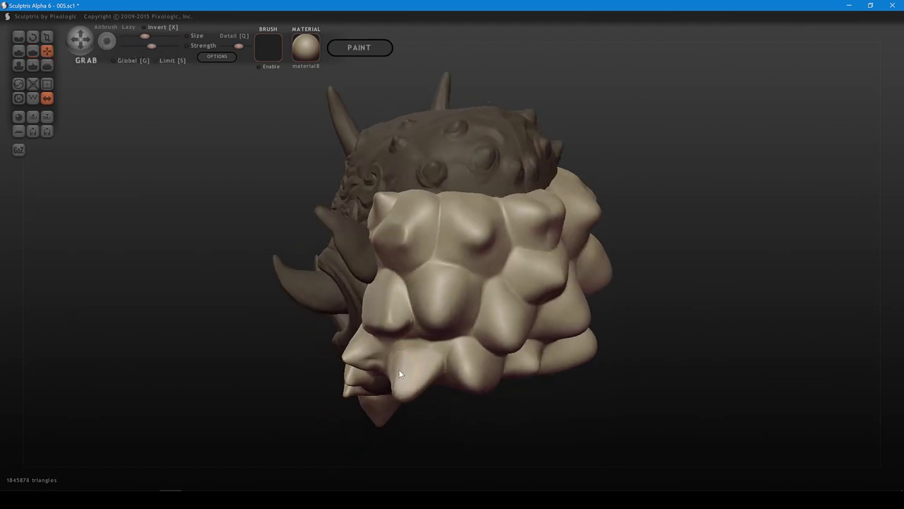
- Carve creases between the lower side spikes of the mane and around their undersides
{"action": "mouse_move", "coordinate": [399, 368]}
{"action": "right_mouse_down"}
{"action": "mouse_move", "coordinate": [445, 337]}
{"action": "mouse_move", "coordinate": [454, 309]}
{"action": "right_mouse_up"}
{"action": "key", "text": "1"}
{"action": "mouse_move", "coordinate": [450, 308]}
{"action": "left_mouse_down"}
{"action": "mouse_move", "coordinate": [435, 310]}
{"action": "mouse_move", "coordinate": [425, 335]}
{"action": "mouse_move", "coordinate": [440, 360]}
{"action": "left_mouse_up"}
{"action": "mouse_move", "coordinate": [440, 360]}
{"action": "right_mouse_down"}
{"action": "mouse_move", "coordinate": [485, 307]}
{"action": "mouse_move", "coordinate": [505, 225]}
{"action": "mouse_move", "coordinate": [506, 245]}
{"action": "mouse_move", "coordinate": [477, 288]}
{"action": "mouse_move", "coordinate": [445, 307]}
{"action": "mouse_move", "coordinate": [459, 276]}
{"action": "right_mouse_up"}
{"action": "mouse_move", "coordinate": [471, 250]}
{"action": "left_mouse_down"}
{"action": "mouse_move", "coordinate": [462, 272]}
{"action": "mouse_move", "coordinate": [434, 285]}
{"action": "mouse_move", "coordinate": [418, 279]}
{"action": "left_mouse_up"}
- Nudge the mane's underside below the rear spikes with the Grab brush
{"action": "right_click_drag", "start_coordinate": [461, 274], "coordinate": [448, 299]}
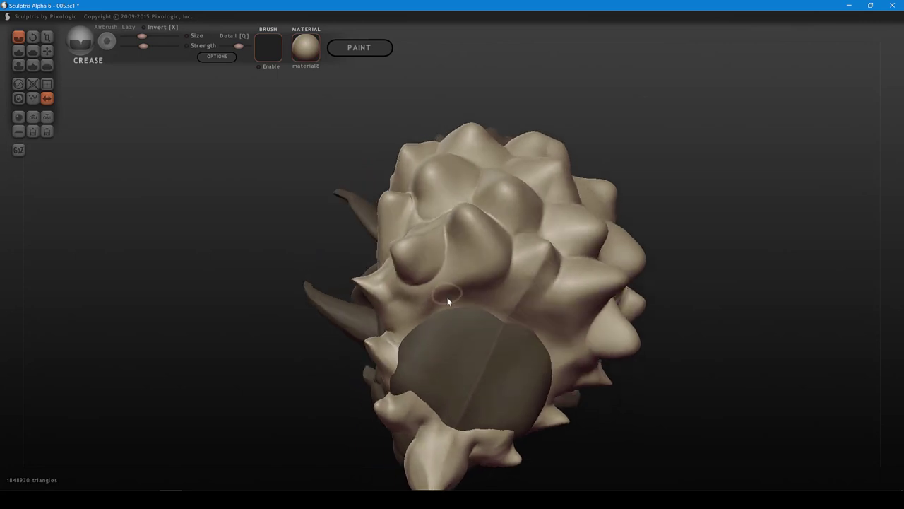
{"action": "key", "text": "6"}
{"action": "left_click_drag", "start_coordinate": [448, 304], "coordinate": [447, 303]}
{"action": "right_click_drag", "start_coordinate": [447, 303], "coordinate": [470, 309]}
- Crease around the bases of the lowest rear mane spikes, continuing down to the neck opening
{"action": "key", "text": "1"}
{"action": "mouse_move", "coordinate": [451, 276]}
{"action": "left_mouse_down"}
{"action": "mouse_move", "coordinate": [479, 309]}
{"action": "mouse_move", "coordinate": [509, 301]}
{"action": "mouse_move", "coordinate": [515, 285]}
{"action": "mouse_move", "coordinate": [486, 307]}
{"action": "mouse_move", "coordinate": [449, 279]}
{"action": "mouse_move", "coordinate": [493, 236]}
{"action": "left_mouse_up"}
{"action": "right_click_drag", "start_coordinate": [505, 267], "coordinate": [504, 256]}
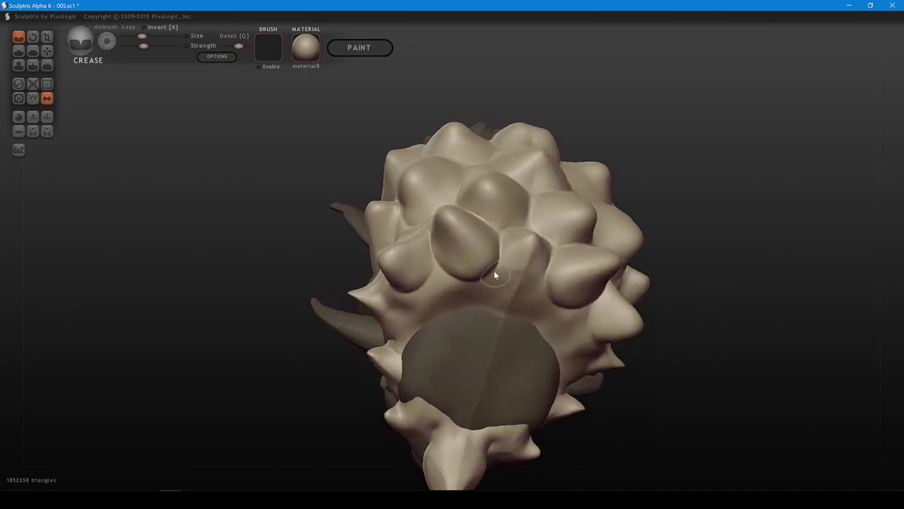
{"action": "mouse_move", "coordinate": [494, 273]}
{"action": "left_mouse_down"}
{"action": "mouse_move", "coordinate": [501, 289]}
{"action": "mouse_move", "coordinate": [527, 290]}
{"action": "mouse_move", "coordinate": [484, 313]}
{"action": "mouse_move", "coordinate": [488, 289]}
{"action": "mouse_move", "coordinate": [442, 276]}
{"action": "mouse_move", "coordinate": [460, 318]}
{"action": "left_mouse_up"}
{"action": "left_click_drag", "start_coordinate": [441, 275], "coordinate": [444, 290]}
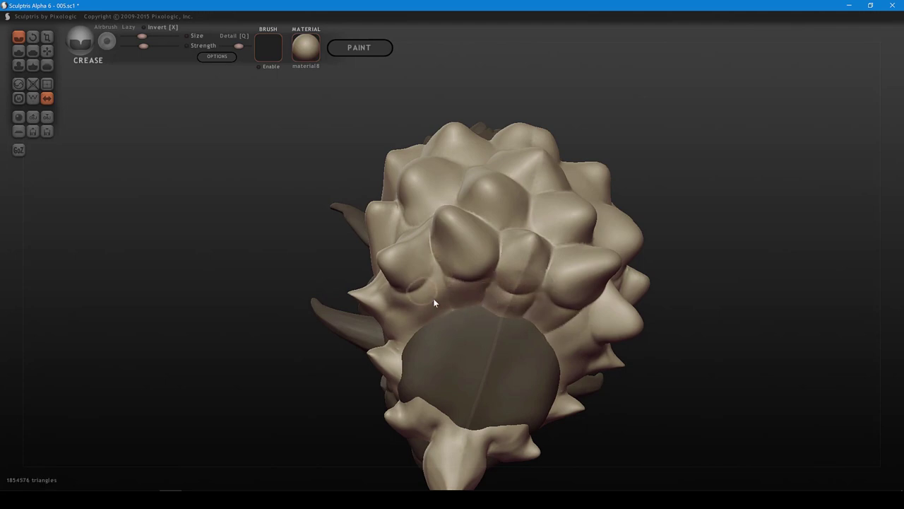
- Flatten the mane's underside below the lower side spikes beside the neck opening
{"action": "mouse_move", "coordinate": [433, 298]}
{"action": "middle_mouse_down"}
{"action": "mouse_move", "coordinate": [514, 306]}
{"action": "mouse_move", "coordinate": [510, 314]}
{"action": "middle_mouse_up"}
{"action": "key", "text": "5"}
{"action": "left_click_drag", "start_coordinate": [448, 310], "coordinate": [424, 316]}
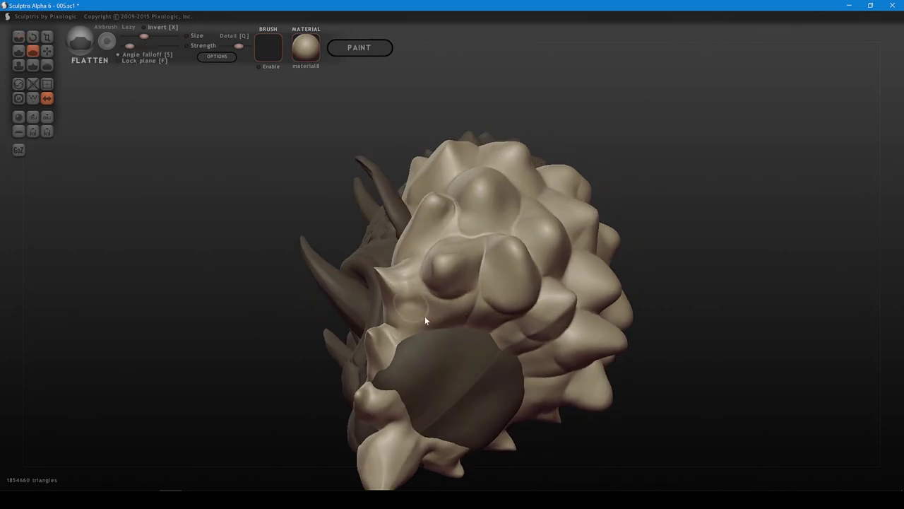
- Carve creases between the middle and lower side spikes behind the ear, using a smaller Crease brush
{"action": "mouse_move", "coordinate": [424, 316]}
{"action": "middle_mouse_down"}
{"action": "mouse_move", "coordinate": [445, 325]}
{"action": "mouse_move", "coordinate": [460, 364]}
{"action": "mouse_move", "coordinate": [488, 342]}
{"action": "mouse_move", "coordinate": [486, 294]}
{"action": "middle_mouse_up"}
{"action": "key", "text": "1"}
{"action": "scroll", "coordinate": [470, 278], "scroll_direction": "up", "scroll_amount": 2, "text": "ctrl"}
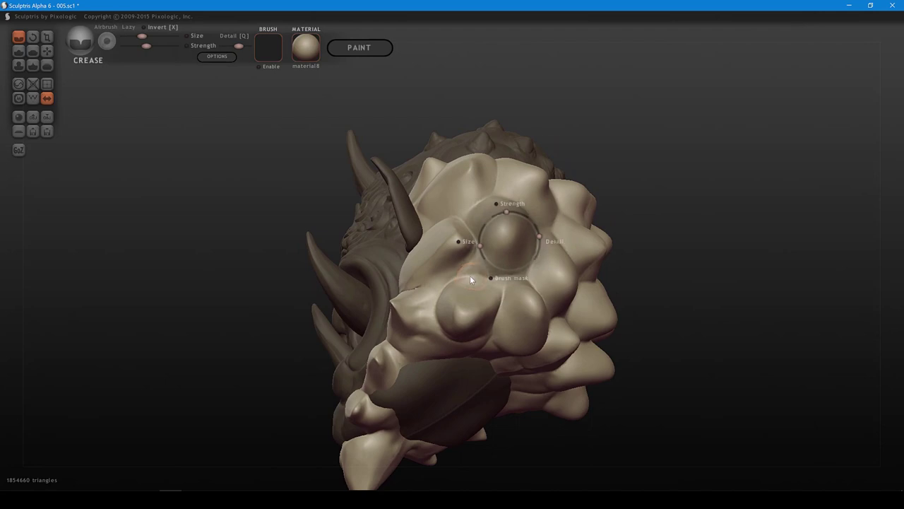
{"action": "left_click_drag", "start_coordinate": [469, 276], "coordinate": [501, 292]}
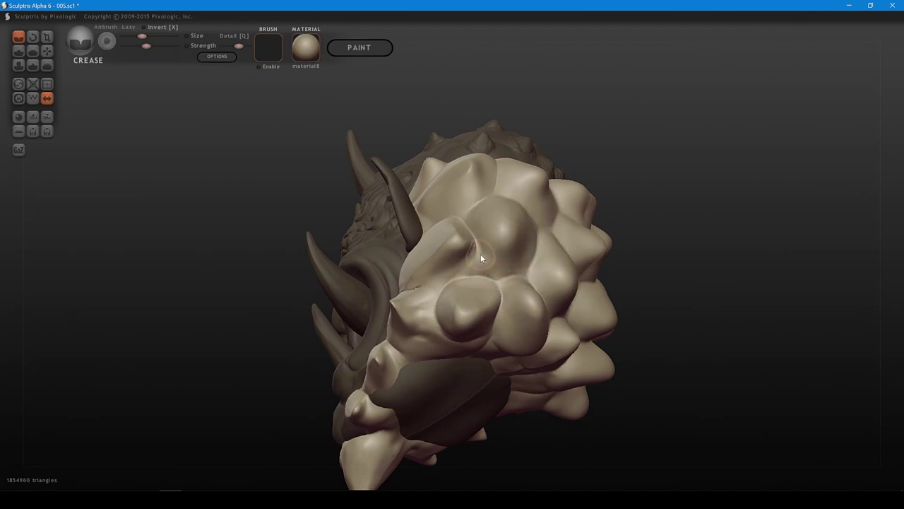
{"action": "scroll", "coordinate": [481, 253], "scroll_direction": "down", "scroll_amount": 1, "text": "shift"}
{"action": "left_click_drag", "start_coordinate": [477, 250], "coordinate": [504, 276]}
{"action": "middle_click_drag", "start_coordinate": [536, 275], "coordinate": [522, 293]}
- Nudge the edge of the large middle-row side spike with the Grab brush
{"action": "key", "text": "6"}
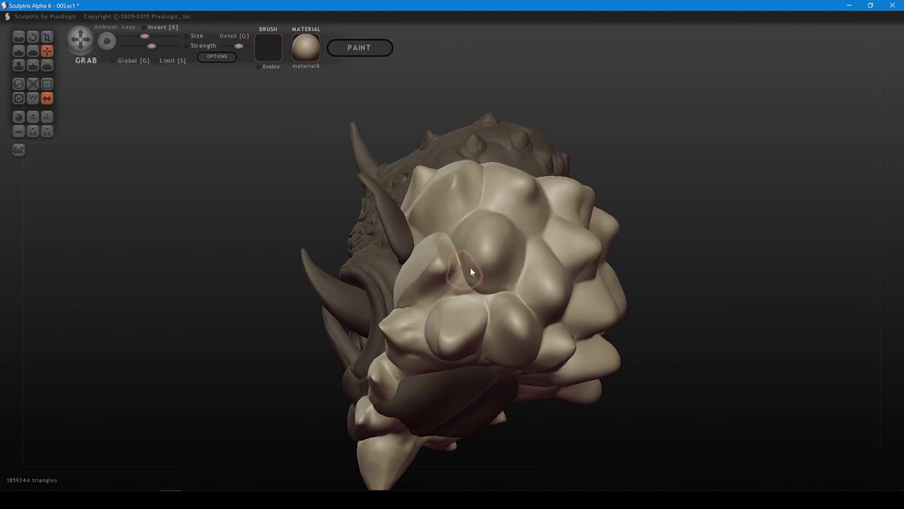
{"action": "mouse_move", "coordinate": [470, 268]}
{"action": "left_mouse_down"}
{"action": "mouse_move", "coordinate": [487, 275]}
{"action": "mouse_move", "coordinate": [520, 262]}
{"action": "left_mouse_up"}
{"action": "middle_click_drag", "start_coordinate": [532, 258], "coordinate": [497, 271]}
- Crease around the middle-row rear spikes, sharpening the seams where neighbouring spikes meet
{"action": "key", "text": "1"}
{"action": "mouse_move", "coordinate": [487, 298]}
{"action": "left_mouse_down"}
{"action": "mouse_move", "coordinate": [508, 243]}
{"action": "mouse_move", "coordinate": [555, 279]}
{"action": "left_mouse_up"}
{"action": "middle_click_drag", "start_coordinate": [535, 244], "coordinate": [512, 258]}
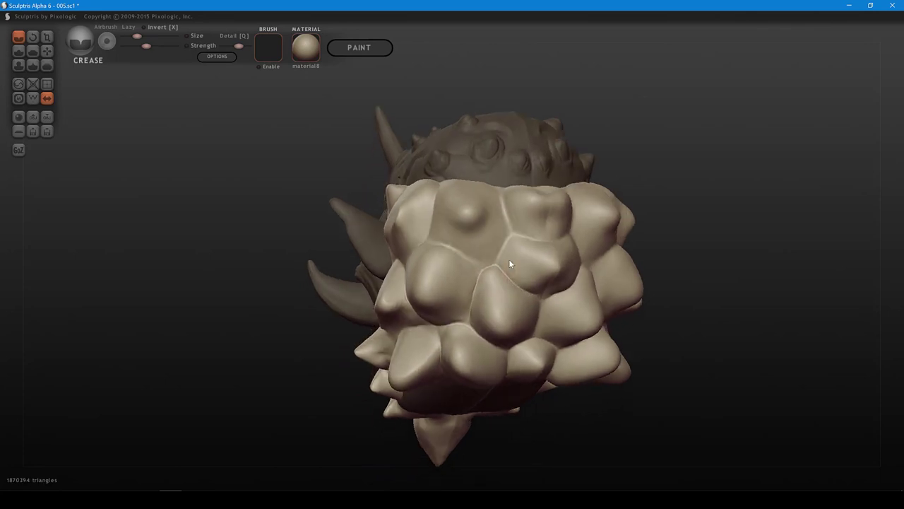
{"action": "left_click_drag", "start_coordinate": [497, 263], "coordinate": [514, 234]}
{"action": "middle_click_drag", "start_coordinate": [513, 234], "coordinate": [524, 295], "text": "alt"}
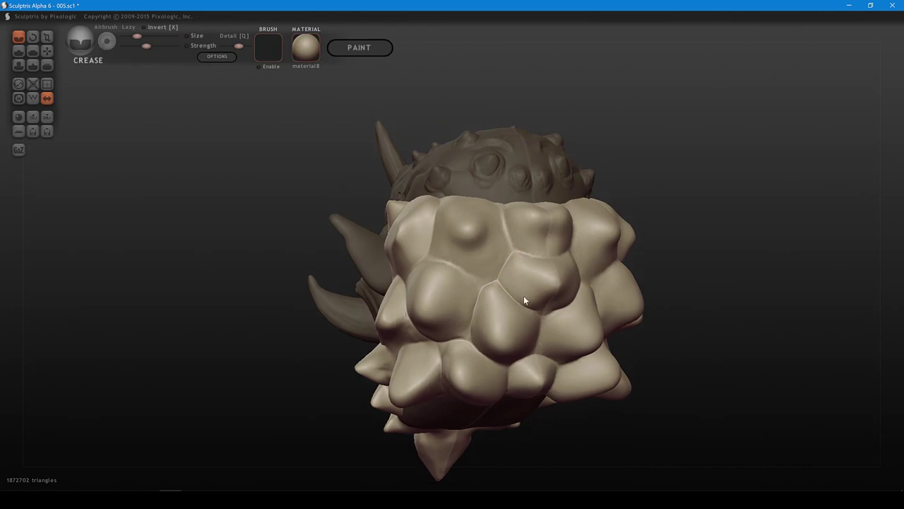
{"action": "middle_click_drag", "start_coordinate": [461, 291], "coordinate": [476, 296]}
{"action": "mouse_move", "coordinate": [445, 300]}
{"action": "left_mouse_down"}
{"action": "mouse_move", "coordinate": [506, 325]}
{"action": "mouse_move", "coordinate": [521, 301]}
{"action": "left_mouse_up"}
{"action": "middle_click_drag", "start_coordinate": [521, 301], "coordinate": [526, 310]}
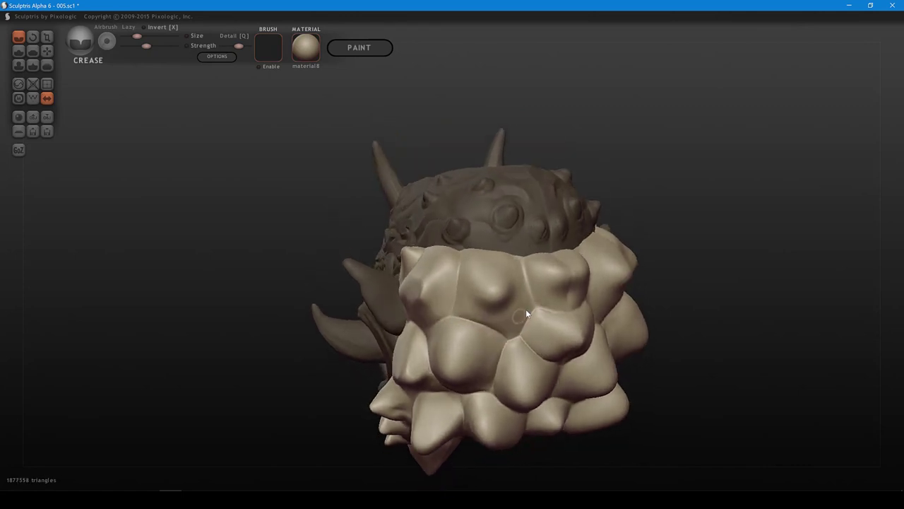
- Extend the creases upward between the top-row spikes to the mane's upper edge
{"action": "left_click_drag", "start_coordinate": [533, 304], "coordinate": [523, 254]}
{"action": "middle_click_drag", "start_coordinate": [527, 260], "coordinate": [578, 273]}
{"action": "left_click_drag", "start_coordinate": [489, 296], "coordinate": [488, 255]}
{"action": "middle_click_drag", "start_coordinate": [512, 272], "coordinate": [541, 239]}
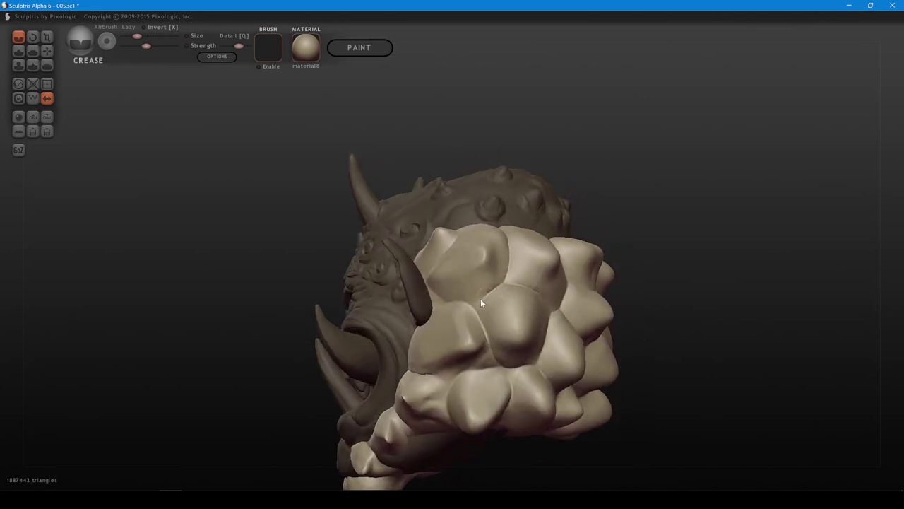
- Crease around the large side spikes behind the ear, continuing down to the lowest row
{"action": "middle_click_drag", "start_coordinate": [480, 310], "coordinate": [473, 303]}
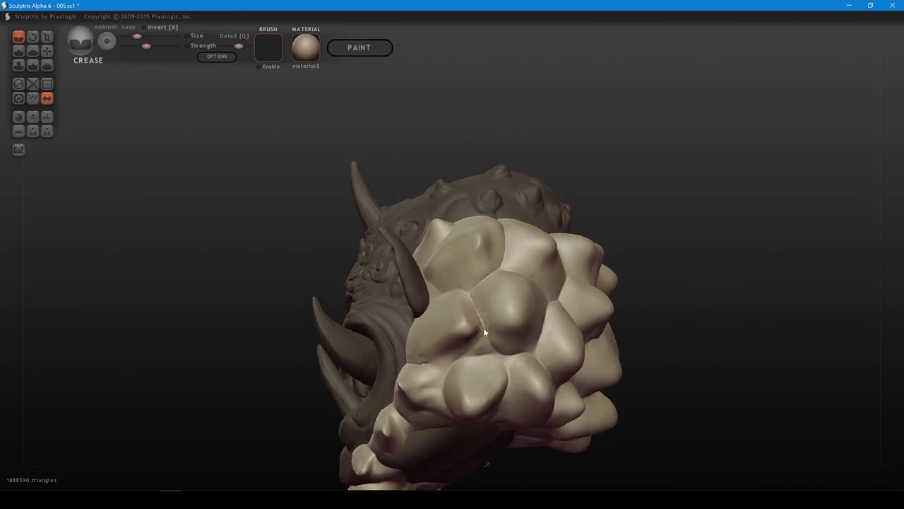
{"action": "mouse_move", "coordinate": [484, 329]}
{"action": "left_mouse_down"}
{"action": "mouse_move", "coordinate": [493, 351]}
{"action": "mouse_move", "coordinate": [509, 360]}
{"action": "mouse_move", "coordinate": [529, 351]}
{"action": "mouse_move", "coordinate": [545, 368]}
{"action": "left_mouse_up"}
{"action": "left_click_drag", "start_coordinate": [462, 359], "coordinate": [484, 353]}
{"action": "right_click_drag", "start_coordinate": [484, 353], "coordinate": [503, 344]}
{"action": "mouse_move", "coordinate": [422, 351]}
{"action": "left_mouse_down"}
{"action": "mouse_move", "coordinate": [472, 355]}
{"action": "mouse_move", "coordinate": [460, 388]}
{"action": "mouse_move", "coordinate": [469, 400]}
{"action": "left_mouse_up"}
{"action": "mouse_move", "coordinate": [516, 343]}
{"action": "right_mouse_down"}
{"action": "mouse_move", "coordinate": [509, 284]}
{"action": "mouse_move", "coordinate": [526, 352]}
{"action": "right_mouse_up"}
- Flatten the sides of the upper mane spike behind the ear into angular planes
{"action": "key", "text": "5"}
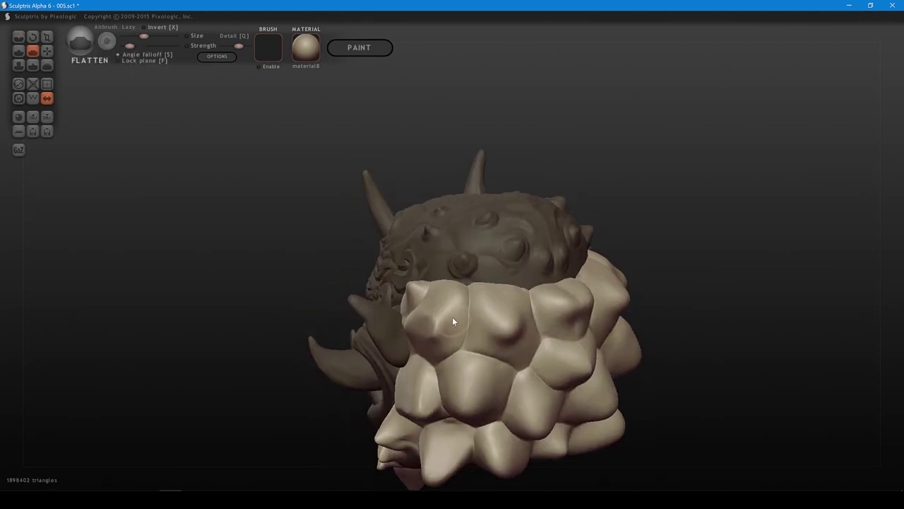
{"action": "left_click_drag", "start_coordinate": [457, 308], "coordinate": [443, 329]}
{"action": "mouse_move", "coordinate": [456, 328]}
{"action": "right_mouse_down"}
{"action": "mouse_move", "coordinate": [476, 353]}
{"action": "mouse_move", "coordinate": [473, 327]}
{"action": "mouse_move", "coordinate": [486, 336]}
{"action": "mouse_move", "coordinate": [490, 308]}
{"action": "mouse_move", "coordinate": [480, 313]}
{"action": "right_mouse_up"}
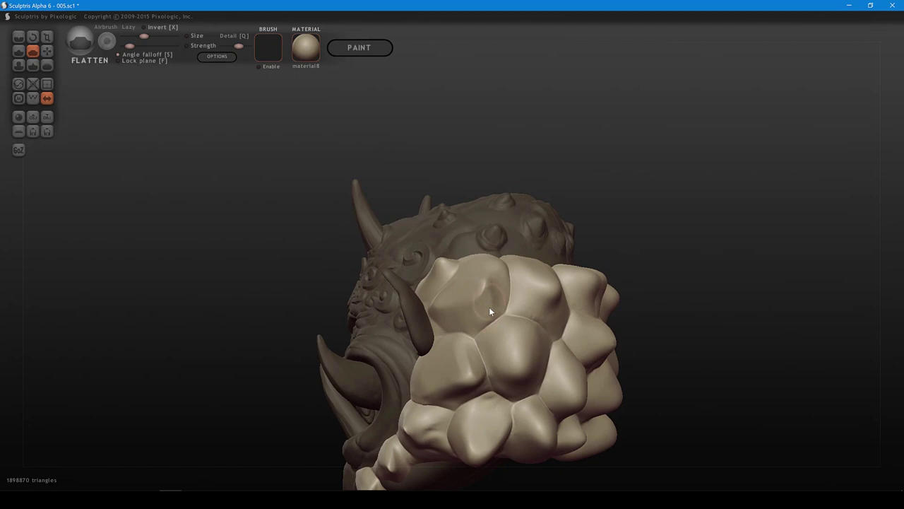
{"action": "right_click_drag", "start_coordinate": [524, 288], "coordinate": [494, 295]}
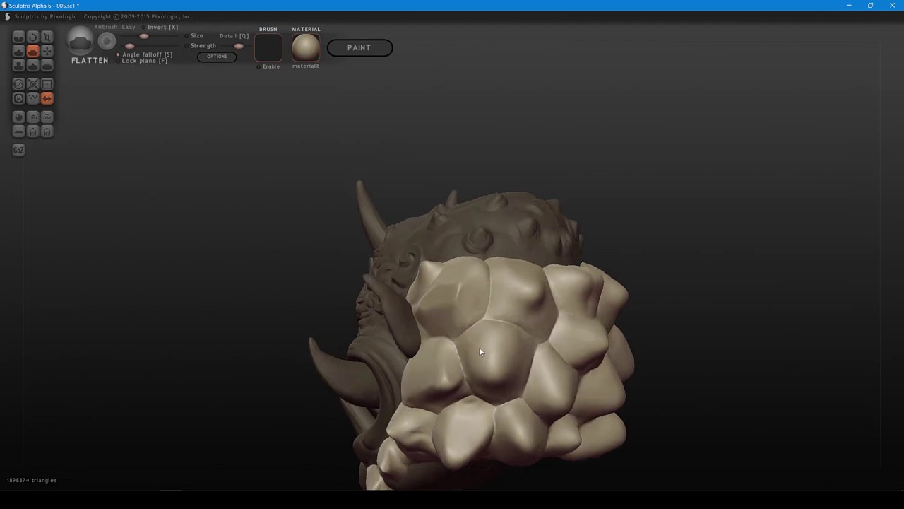
- Flatten the large middle-row side spike into distinct planes from several angles
{"action": "left_click_drag", "start_coordinate": [479, 347], "coordinate": [475, 364]}
{"action": "right_click_drag", "start_coordinate": [514, 356], "coordinate": [476, 329]}
{"action": "mouse_move", "coordinate": [477, 329]}
{"action": "left_mouse_down"}
{"action": "mouse_move", "coordinate": [469, 363]}
{"action": "mouse_move", "coordinate": [447, 354]}
{"action": "mouse_move", "coordinate": [478, 332]}
{"action": "left_mouse_up"}
{"action": "right_click_drag", "start_coordinate": [489, 333], "coordinate": [511, 372]}
{"action": "mouse_move", "coordinate": [482, 367]}
{"action": "left_mouse_down"}
{"action": "mouse_move", "coordinate": [473, 362]}
{"action": "mouse_move", "coordinate": [486, 360]}
{"action": "left_mouse_up"}
{"action": "right_click_drag", "start_coordinate": [512, 318], "coordinate": [452, 384]}
{"action": "mouse_move", "coordinate": [470, 327]}
{"action": "left_mouse_down"}
{"action": "mouse_move", "coordinate": [455, 325]}
{"action": "mouse_move", "coordinate": [480, 343]}
{"action": "left_mouse_up"}
{"action": "mouse_move", "coordinate": [480, 343]}
{"action": "right_mouse_down"}
{"action": "mouse_move", "coordinate": [471, 333]}
{"action": "mouse_move", "coordinate": [442, 334]}
{"action": "right_mouse_up"}
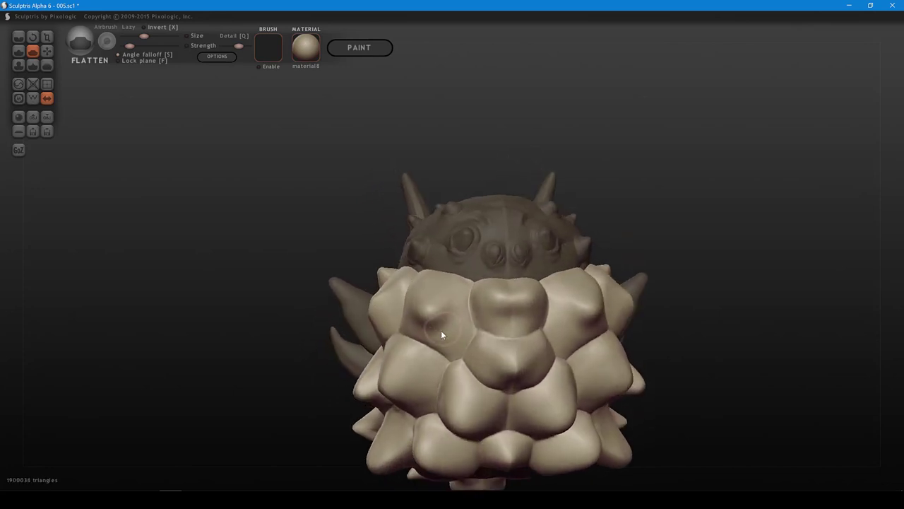
- Flatten the undersides and sides of the top-row spikes beside the centre of the mane
{"action": "left_click_drag", "start_coordinate": [442, 335], "coordinate": [456, 327]}
{"action": "right_click_drag", "start_coordinate": [468, 325], "coordinate": [581, 257]}
{"action": "left_click_drag", "start_coordinate": [519, 255], "coordinate": [527, 259]}
{"action": "mouse_move", "coordinate": [529, 265]}
{"action": "right_mouse_down"}
{"action": "mouse_move", "coordinate": [568, 302]}
{"action": "mouse_move", "coordinate": [654, 292]}
{"action": "mouse_move", "coordinate": [596, 334]}
{"action": "mouse_move", "coordinate": [576, 314]}
{"action": "right_mouse_up"}
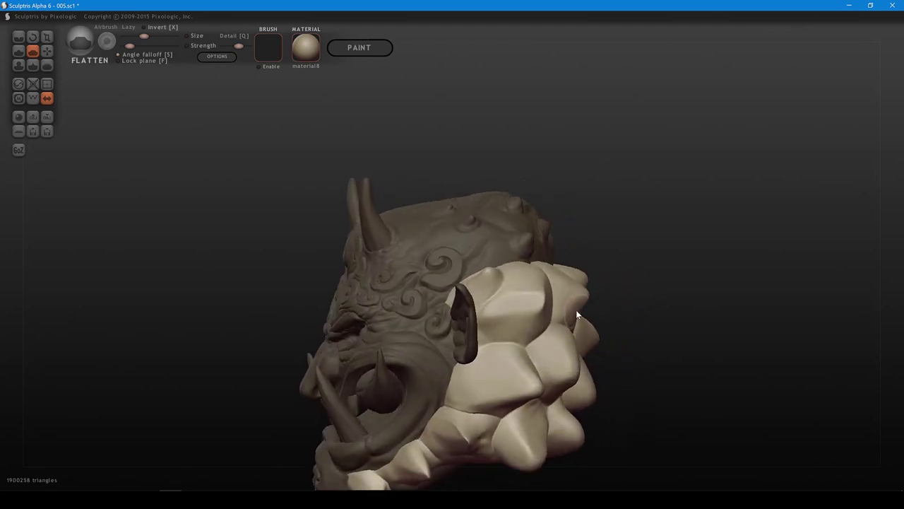
- Flatten the top centre spike at the back of the mane into planes
{"action": "key", "text": "6"}
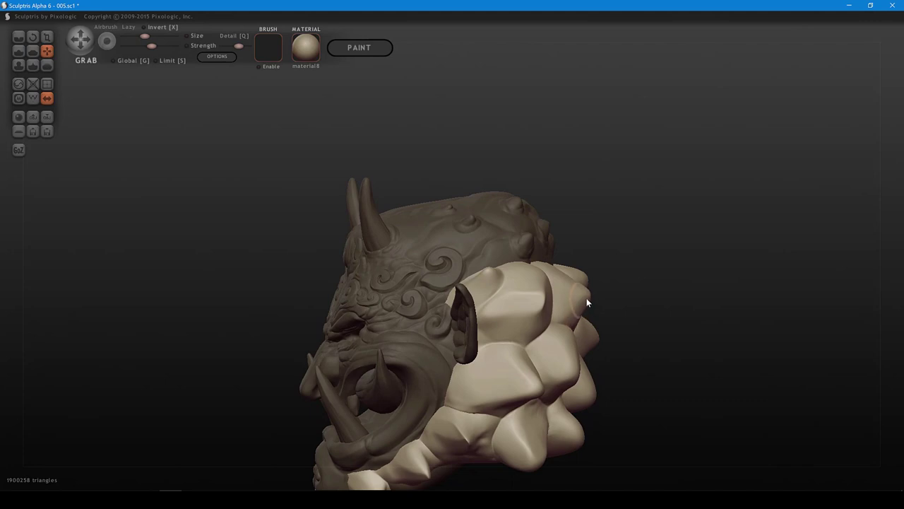
{"action": "mouse_move", "coordinate": [573, 277]}
{"action": "right_mouse_down"}
{"action": "mouse_move", "coordinate": [581, 306]}
{"action": "mouse_move", "coordinate": [635, 296]}
{"action": "mouse_move", "coordinate": [558, 305]}
{"action": "right_mouse_up"}
{"action": "key", "text": "5"}
{"action": "left_click_drag", "start_coordinate": [578, 310], "coordinate": [577, 317]}
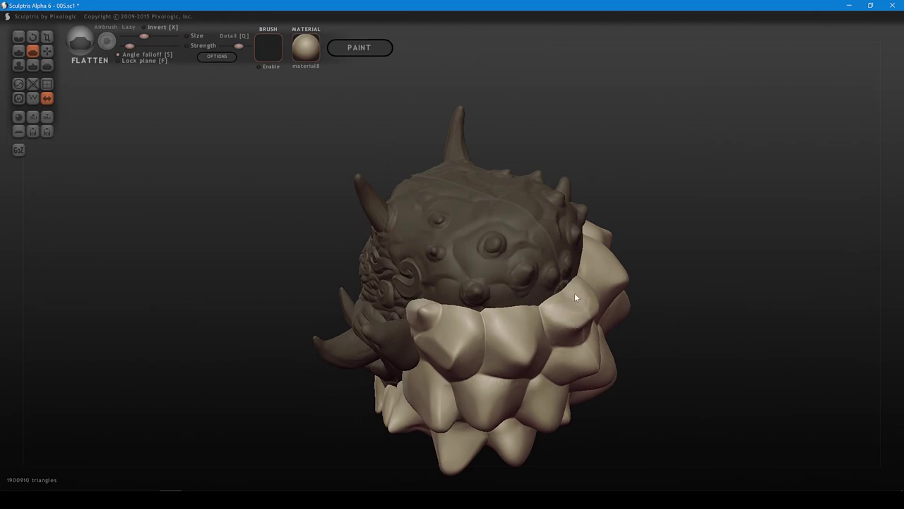
{"action": "right_click_drag", "start_coordinate": [583, 310], "coordinate": [539, 301]}
{"action": "left_click_drag", "start_coordinate": [543, 321], "coordinate": [558, 326]}
{"action": "mouse_move", "coordinate": [562, 326]}
{"action": "right_mouse_down"}
{"action": "mouse_move", "coordinate": [575, 295]}
{"action": "mouse_move", "coordinate": [531, 317]}
{"action": "mouse_move", "coordinate": [507, 311]}
{"action": "right_mouse_up"}
- Crease along the side and lower edge of the top centre rear spike
{"action": "key", "text": "1"}
{"action": "mouse_move", "coordinate": [499, 283]}
{"action": "left_mouse_down"}
{"action": "mouse_move", "coordinate": [508, 326]}
{"action": "mouse_move", "coordinate": [547, 330]}
{"action": "left_mouse_up"}
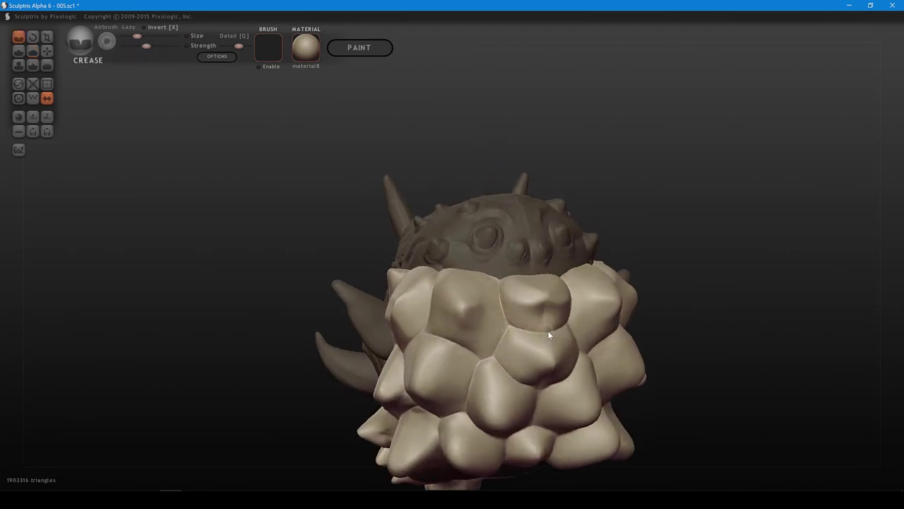
{"action": "right_click_drag", "start_coordinate": [548, 330], "coordinate": [515, 317]}
- Flatten the faces and tip of the second central rear spike, using a smaller brush for its lower ridge
{"action": "key", "text": "f"}
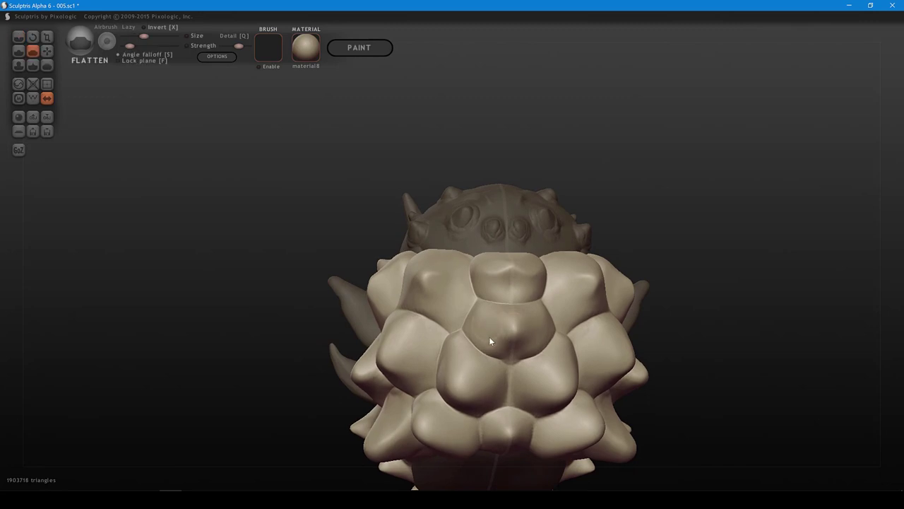
{"action": "left_click_drag", "start_coordinate": [489, 337], "coordinate": [480, 327]}
{"action": "left_click_drag", "start_coordinate": [520, 346], "coordinate": [531, 345]}
{"action": "mouse_move", "coordinate": [546, 339]}
{"action": "right_mouse_down"}
{"action": "mouse_move", "coordinate": [506, 348]}
{"action": "mouse_move", "coordinate": [488, 324]}
{"action": "mouse_move", "coordinate": [541, 293]}
{"action": "right_mouse_up"}
{"action": "key", "text": "bracketleft"}
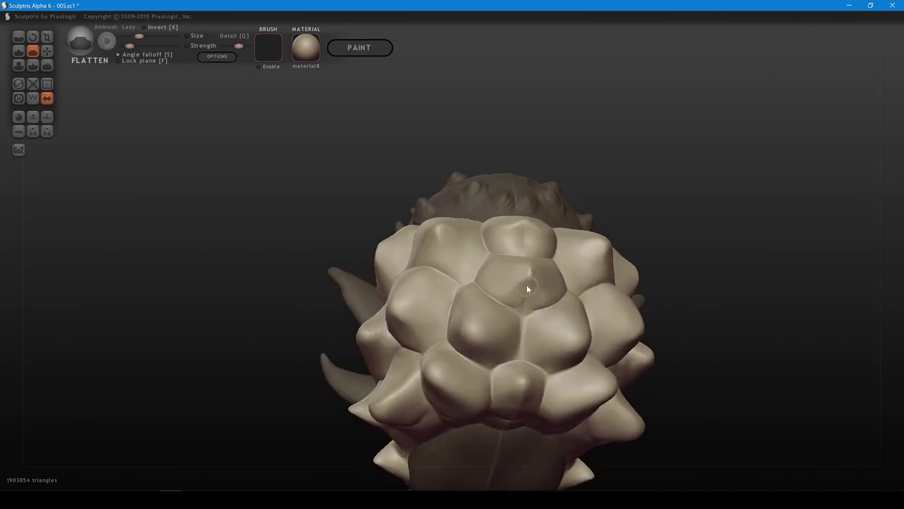
{"action": "mouse_move", "coordinate": [526, 285]}
{"action": "left_mouse_down"}
{"action": "mouse_move", "coordinate": [531, 279]}
{"action": "mouse_move", "coordinate": [528, 302]}
{"action": "left_mouse_up"}
{"action": "right_click_drag", "start_coordinate": [529, 302], "coordinate": [510, 322]}
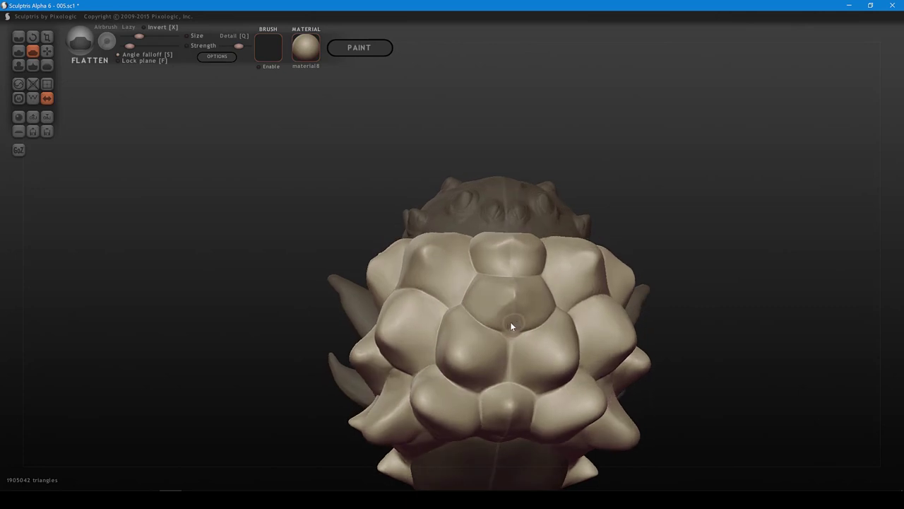
- Crease the centre line between the paired rear spikes down to the lowest central spike
{"action": "key", "text": "1"}
{"action": "mouse_move", "coordinate": [502, 331]}
{"action": "left_mouse_down"}
{"action": "mouse_move", "coordinate": [521, 333]}
{"action": "mouse_move", "coordinate": [505, 335]}
{"action": "mouse_move", "coordinate": [507, 380]}
{"action": "mouse_move", "coordinate": [525, 387]}
{"action": "left_mouse_up"}
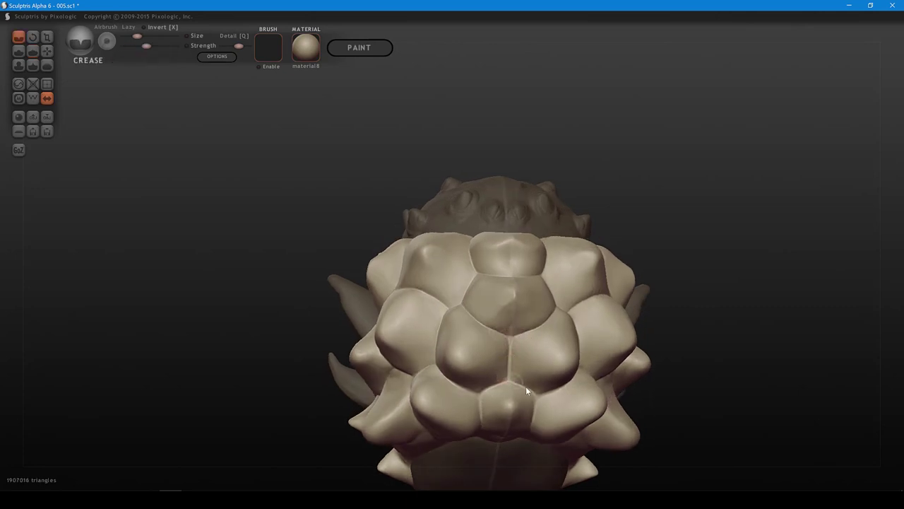
{"action": "mouse_move", "coordinate": [525, 387]}
{"action": "right_mouse_down"}
{"action": "mouse_move", "coordinate": [596, 412]}
{"action": "mouse_move", "coordinate": [538, 346]}
{"action": "mouse_move", "coordinate": [501, 338]}
{"action": "right_mouse_up"}
- Flatten the sides of the paired rear spikes and the small central spike below them into planes
{"action": "key", "text": "5"}
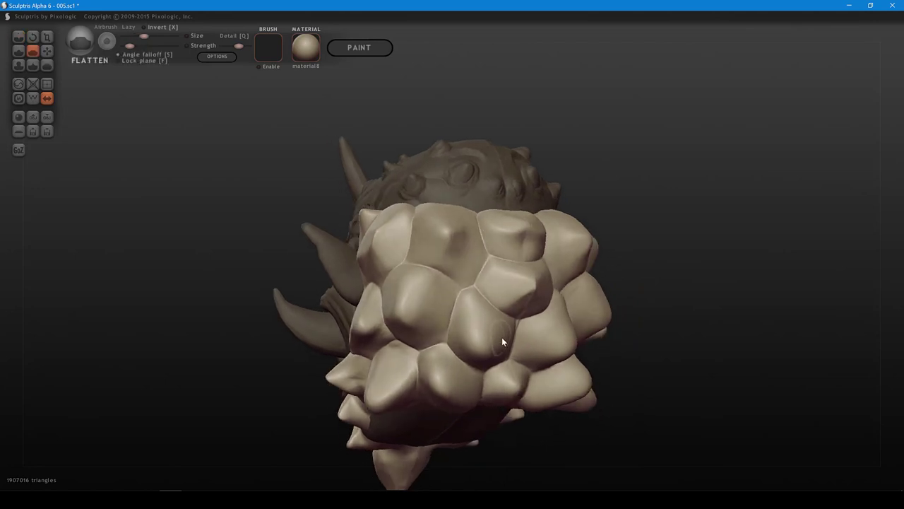
{"action": "left_click_drag", "start_coordinate": [501, 337], "coordinate": [486, 324]}
{"action": "right_click_drag", "start_coordinate": [485, 324], "coordinate": [524, 336]}
{"action": "scroll", "coordinate": [495, 329], "scroll_direction": "down", "scroll_amount": 1, "text": "shift"}
{"action": "left_click_drag", "start_coordinate": [483, 327], "coordinate": [486, 348]}
{"action": "right_click_drag", "start_coordinate": [489, 346], "coordinate": [501, 294]}
{"action": "left_click_drag", "start_coordinate": [499, 298], "coordinate": [513, 304]}
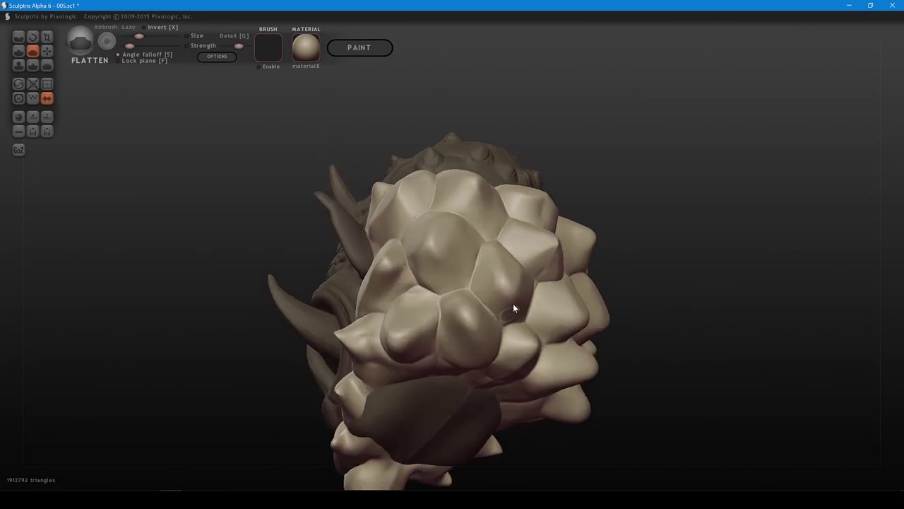
{"action": "left_click_drag", "start_coordinate": [519, 339], "coordinate": [506, 357]}
{"action": "right_click_drag", "start_coordinate": [506, 358], "coordinate": [486, 354]}
- Flatten the lower rear spike beside the centre and nudge its underside with the Grab brush
{"action": "scroll", "coordinate": [459, 344], "scroll_direction": "up", "scroll_amount": 1, "text": "shift"}
{"action": "left_click_drag", "start_coordinate": [443, 348], "coordinate": [459, 353]}
{"action": "mouse_move", "coordinate": [459, 353]}
{"action": "right_mouse_down"}
{"action": "mouse_move", "coordinate": [462, 345]}
{"action": "mouse_move", "coordinate": [439, 346]}
{"action": "right_mouse_up"}
{"action": "key", "text": "g"}
{"action": "left_click_drag", "start_coordinate": [436, 342], "coordinate": [436, 346]}
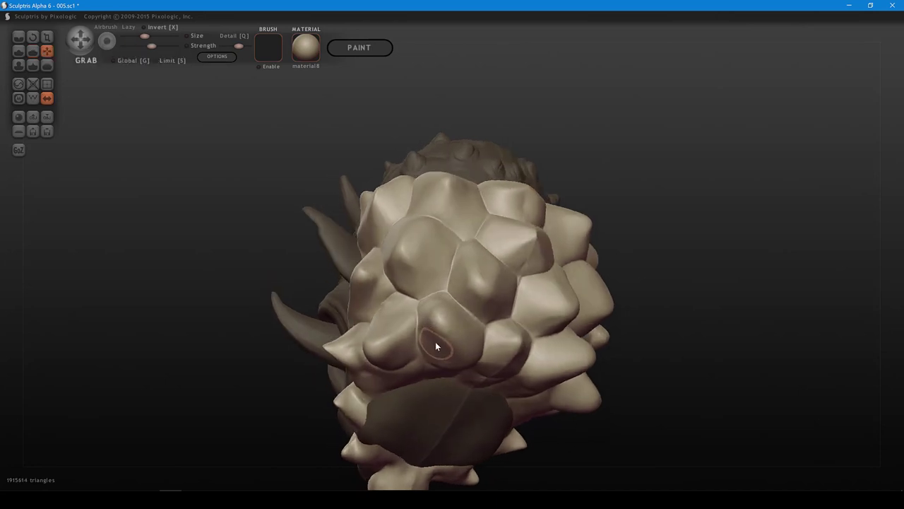
- Flatten the underside and side faces of the lower rear spike with varying brush sizes
{"action": "right_click_drag", "start_coordinate": [460, 332], "coordinate": [466, 342]}
{"action": "key", "text": "f"}
{"action": "left_click_drag", "start_coordinate": [464, 344], "coordinate": [471, 347]}
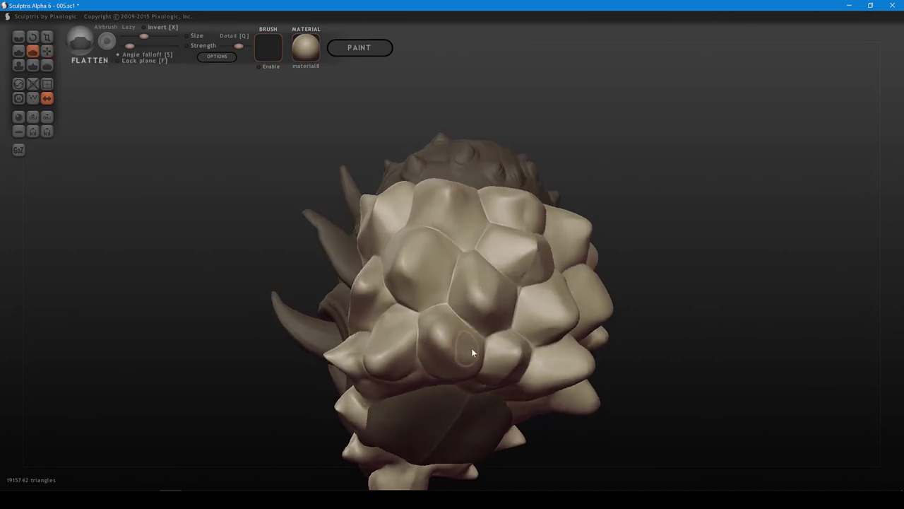
{"action": "right_click_drag", "start_coordinate": [463, 348], "coordinate": [459, 359]}
{"action": "left_click_drag", "start_coordinate": [463, 362], "coordinate": [459, 357]}
{"action": "right_click_drag", "start_coordinate": [463, 346], "coordinate": [489, 363]}
{"action": "scroll", "coordinate": [453, 347], "scroll_direction": "down", "scroll_amount": 1, "text": "shift"}
{"action": "left_click_drag", "start_coordinate": [453, 347], "coordinate": [462, 351]}
{"action": "mouse_move", "coordinate": [464, 355]}
{"action": "right_mouse_down"}
{"action": "mouse_move", "coordinate": [472, 325]}
{"action": "mouse_move", "coordinate": [474, 344]}
{"action": "mouse_move", "coordinate": [465, 313]}
{"action": "mouse_move", "coordinate": [508, 334]}
{"action": "mouse_move", "coordinate": [534, 366]}
{"action": "right_mouse_up"}
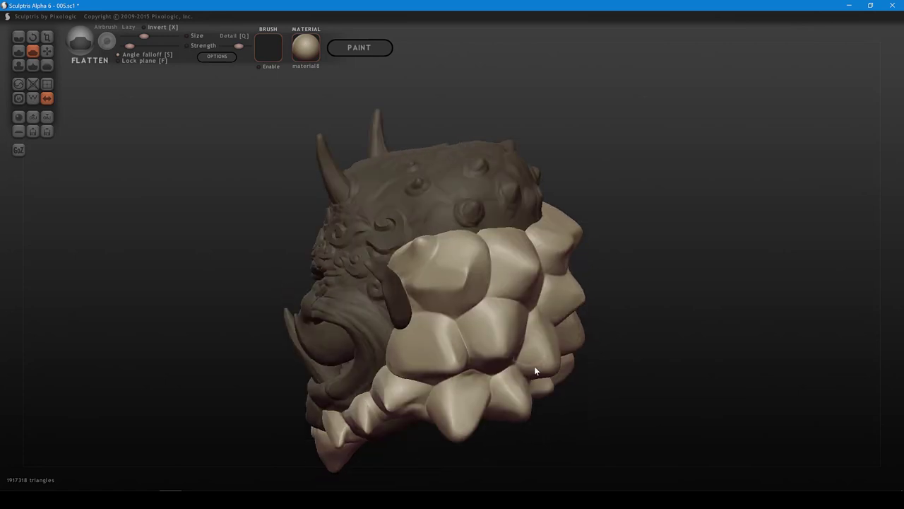
- Clear the mask isolating the mane and examine the whole head from the front
{"action": "scroll", "coordinate": [519, 342], "scroll_direction": "down", "scroll_amount": 3}
{"action": "mouse_move", "coordinate": [494, 286]}
{"action": "right_mouse_down"}
{"action": "mouse_move", "coordinate": [466, 293]}
{"action": "mouse_move", "coordinate": [524, 277]}
{"action": "mouse_move", "coordinate": [599, 223]}
{"action": "mouse_move", "coordinate": [571, 218]}
{"action": "mouse_move", "coordinate": [612, 232]}
{"action": "mouse_move", "coordinate": [621, 248]}
{"action": "right_mouse_up"}
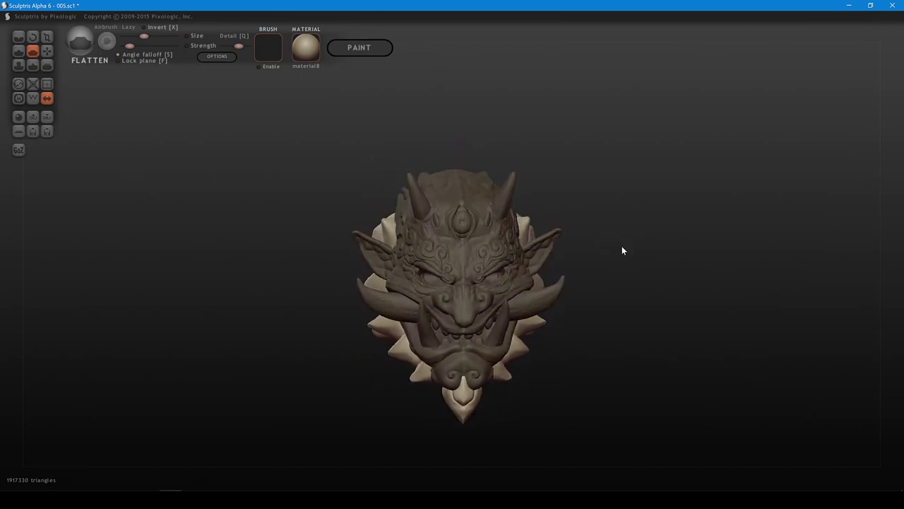
{"action": "left_click_drag", "start_coordinate": [627, 237], "coordinate": [656, 205], "text": "ctrl"}
{"action": "right_click_drag", "start_coordinate": [656, 204], "coordinate": [662, 224]}
{"action": "scroll", "coordinate": [663, 224], "scroll_direction": "up", "scroll_amount": 2}
{"action": "middle_click_drag", "start_coordinate": [663, 223], "coordinate": [686, 194]}
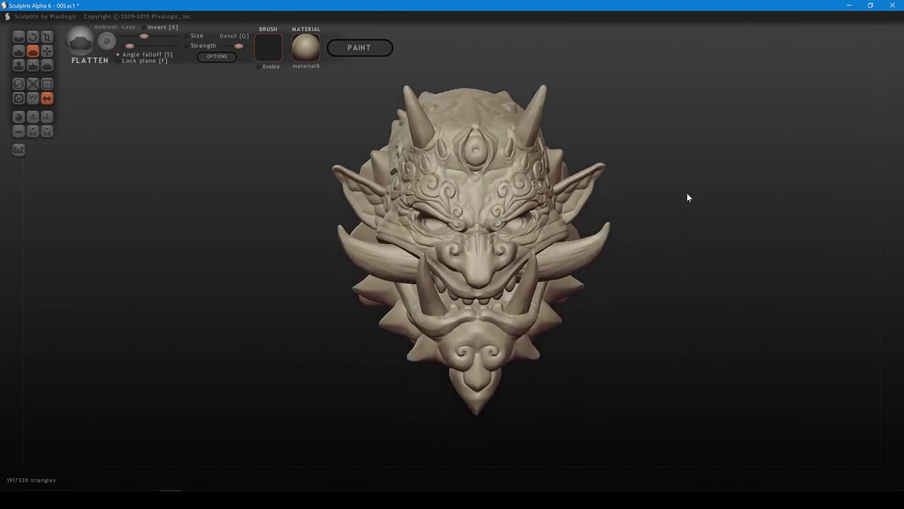
{"action": "right_click_drag", "start_coordinate": [686, 194], "coordinate": [683, 219]}
{"action": "scroll", "coordinate": [684, 221], "scroll_direction": "up", "scroll_amount": 2}
{"action": "middle_click_drag", "start_coordinate": [685, 233], "coordinate": [703, 217]}
- Isolate the face with a mask and nudge the lower lip beside the tusk with a smaller Grab brush
{"action": "mouse_move", "coordinate": [703, 221]}
{"action": "right_mouse_down"}
{"action": "mouse_move", "coordinate": [533, 317]}
{"action": "mouse_move", "coordinate": [610, 346]}
{"action": "mouse_move", "coordinate": [563, 373]}
{"action": "mouse_move", "coordinate": [547, 419]}
{"action": "right_mouse_up"}
{"action": "key", "text": "6"}
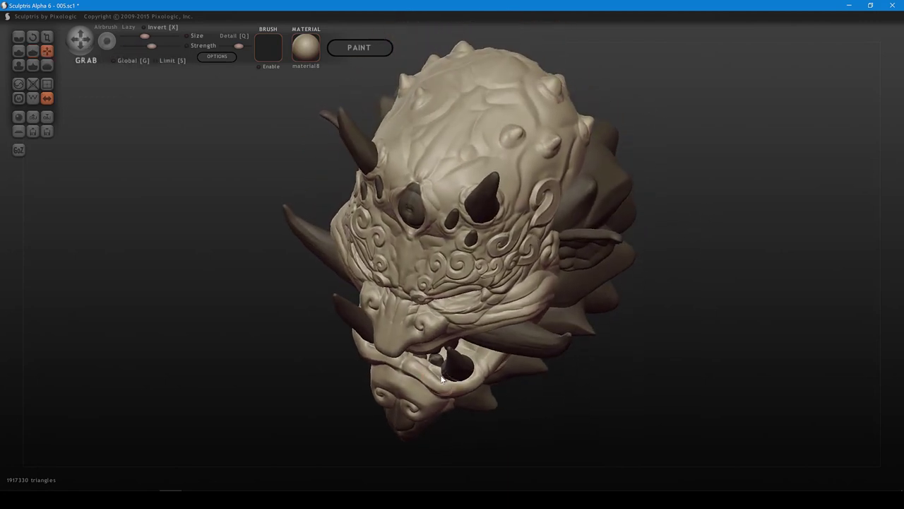
{"action": "key", "text": "["}
{"action": "key", "text": "["}
{"action": "key", "text": "["}
{"action": "key", "text": "]"}
{"action": "key", "text": "]"}
{"action": "key", "text": "space"}
{"action": "left_click_drag", "start_coordinate": [441, 381], "coordinate": [439, 372]}
{"action": "mouse_move", "coordinate": [449, 375]}
{"action": "right_mouse_down"}
{"action": "mouse_move", "coordinate": [386, 359]}
{"action": "mouse_move", "coordinate": [394, 354]}
{"action": "mouse_move", "coordinate": [394, 365]}
{"action": "right_mouse_up"}
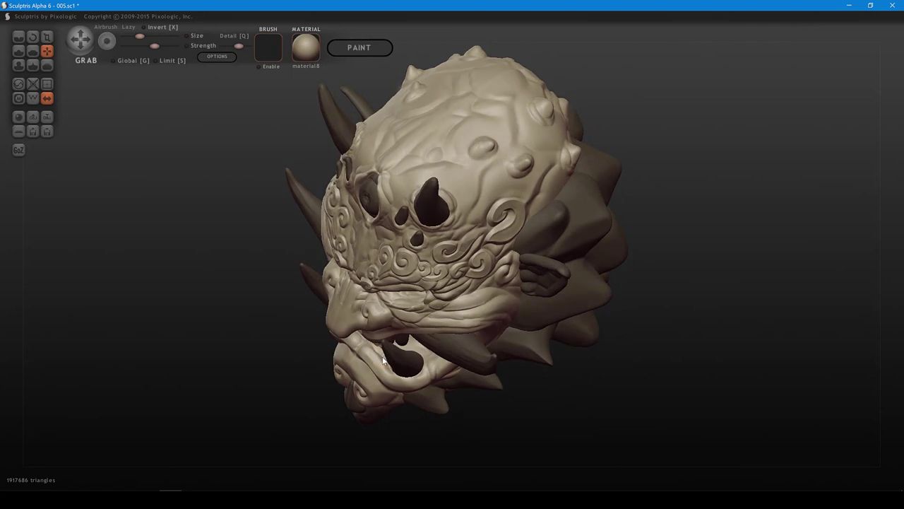
{"action": "left_click_drag", "start_coordinate": [384, 356], "coordinate": [377, 346]}
- Raise the Crease brush strength and crease the lower lip around the base of the lower tusk
{"action": "mouse_move", "coordinate": [377, 347]}
{"action": "right_mouse_down"}
{"action": "mouse_move", "coordinate": [407, 324]}
{"action": "mouse_move", "coordinate": [400, 345]}
{"action": "mouse_move", "coordinate": [389, 336]}
{"action": "mouse_move", "coordinate": [492, 251]}
{"action": "mouse_move", "coordinate": [481, 250]}
{"action": "mouse_move", "coordinate": [545, 267]}
{"action": "mouse_move", "coordinate": [494, 292]}
{"action": "right_mouse_up"}
{"action": "key", "text": "5"}
{"action": "key", "text": "bracketleft"}
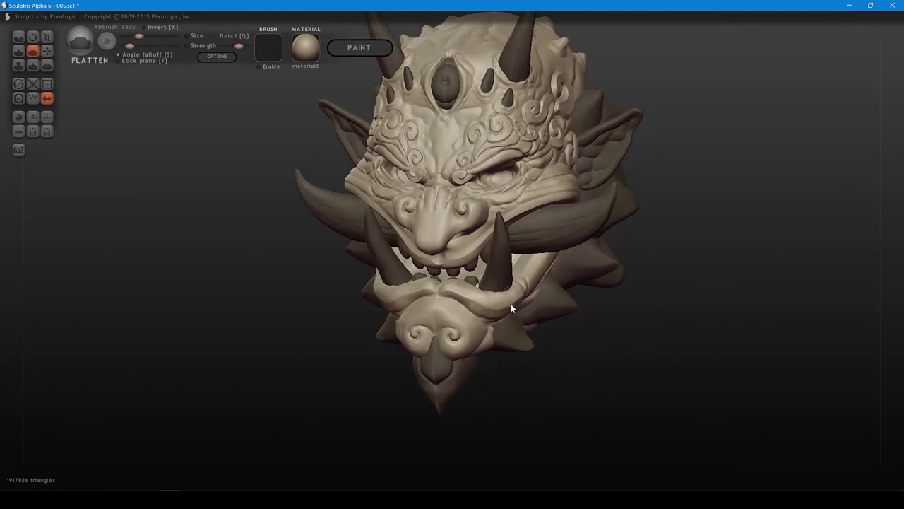
{"action": "right_click_drag", "start_coordinate": [511, 304], "coordinate": [474, 346]}
{"action": "key", "text": "1"}
{"action": "scroll", "coordinate": [475, 346], "scroll_direction": "up", "scroll_amount": 3}
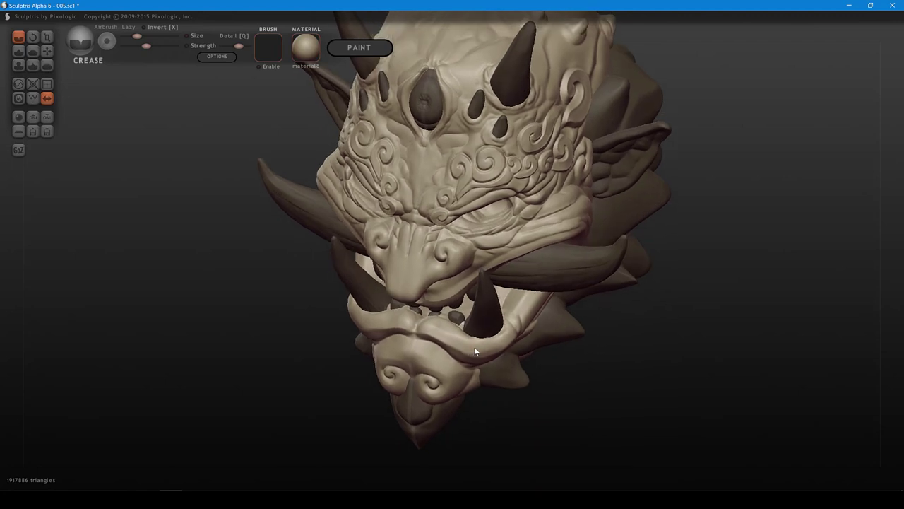
{"action": "key", "text": "space"}
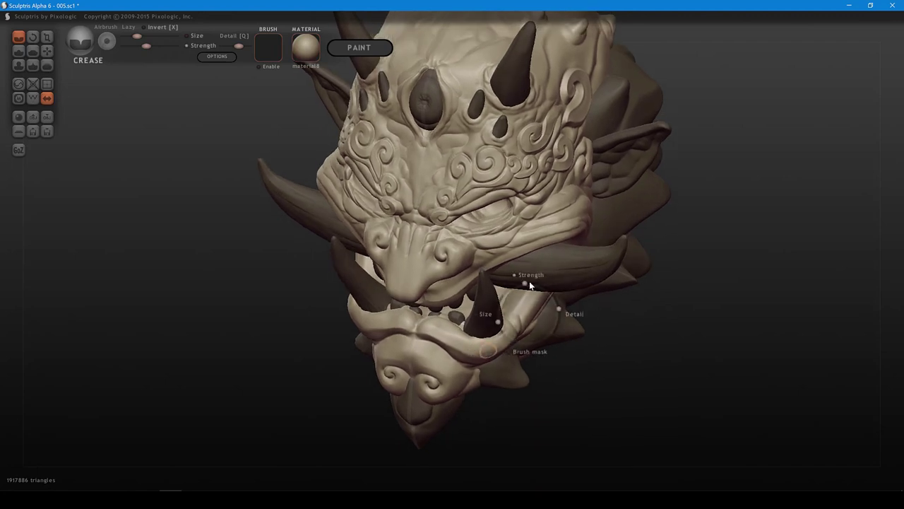
{"action": "left_click_drag", "start_coordinate": [530, 282], "coordinate": [549, 286]}
{"action": "right_click_drag", "start_coordinate": [538, 287], "coordinate": [534, 299]}
{"action": "left_click_drag", "start_coordinate": [464, 343], "coordinate": [471, 352]}
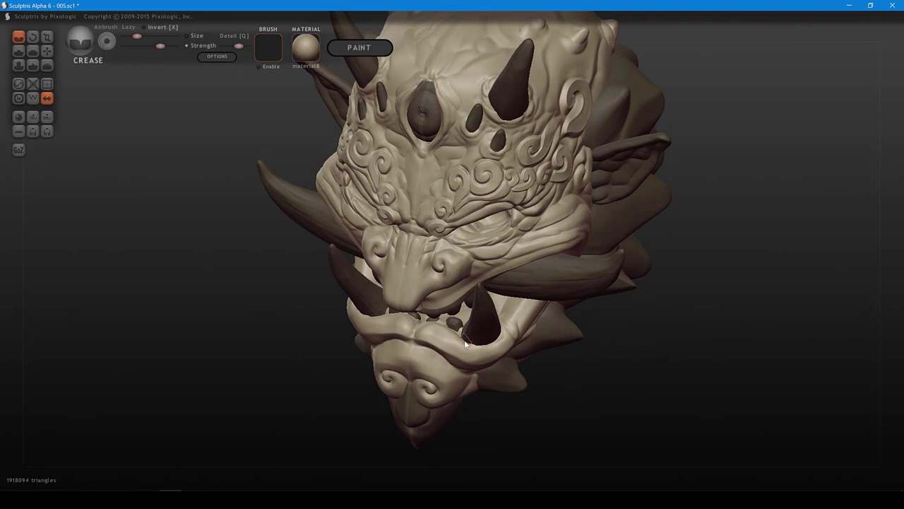
- Crease the lower lip along the front of the lower tusk's base with short Crease strokes
{"action": "key", "text": "space"}
{"action": "left_click_drag", "start_coordinate": [475, 310], "coordinate": [473, 312]}
{"action": "left_click", "coordinate": [471, 340]}
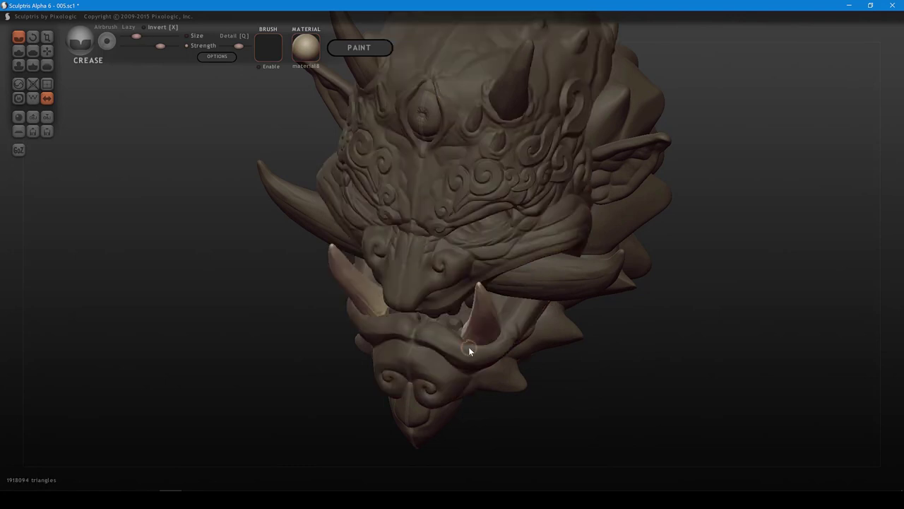
{"action": "left_click", "coordinate": [468, 345]}
{"action": "left_click_drag", "start_coordinate": [467, 344], "coordinate": [474, 354]}
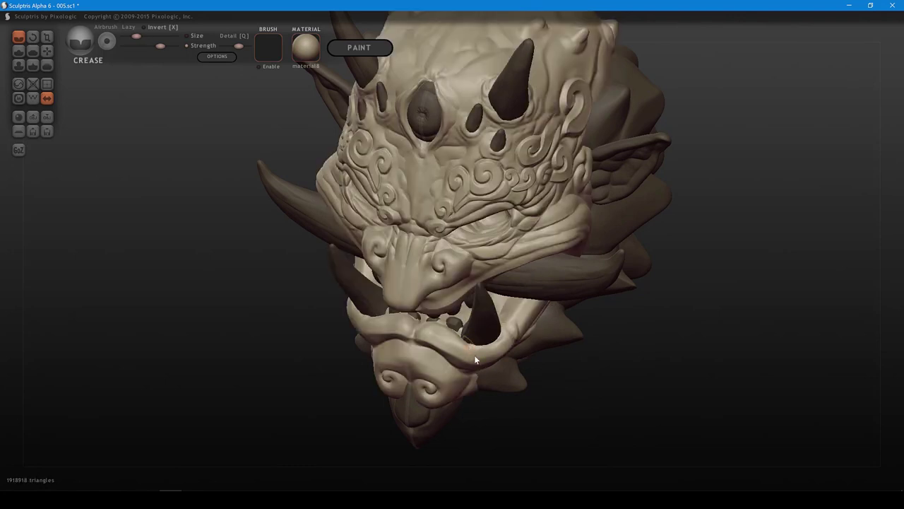
{"action": "left_click", "coordinate": [474, 351]}
{"action": "left_click", "coordinate": [484, 361]}
- Deepen the crease in the lower lip beneath the lower tusk and toward the mouth corner
{"action": "right_click_drag", "start_coordinate": [484, 360], "coordinate": [477, 350]}
{"action": "scroll", "coordinate": [484, 367], "scroll_direction": "up", "scroll_amount": 2}
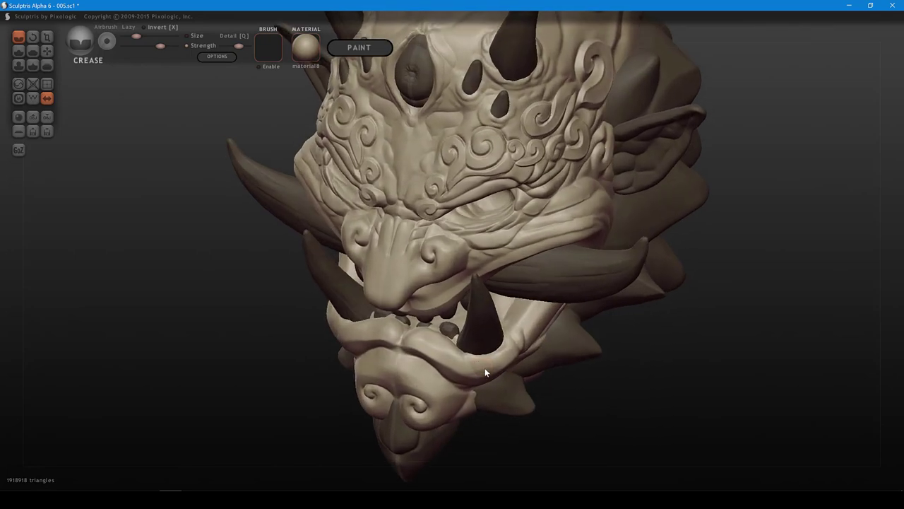
{"action": "mouse_move", "coordinate": [471, 366]}
{"action": "left_mouse_down"}
{"action": "mouse_move", "coordinate": [460, 354]}
{"action": "mouse_move", "coordinate": [494, 363]}
{"action": "mouse_move", "coordinate": [461, 345]}
{"action": "left_mouse_up"}
{"action": "mouse_move", "coordinate": [490, 359]}
{"action": "middle_mouse_down"}
{"action": "mouse_move", "coordinate": [475, 343]}
{"action": "mouse_move", "coordinate": [479, 332]}
{"action": "middle_mouse_up"}
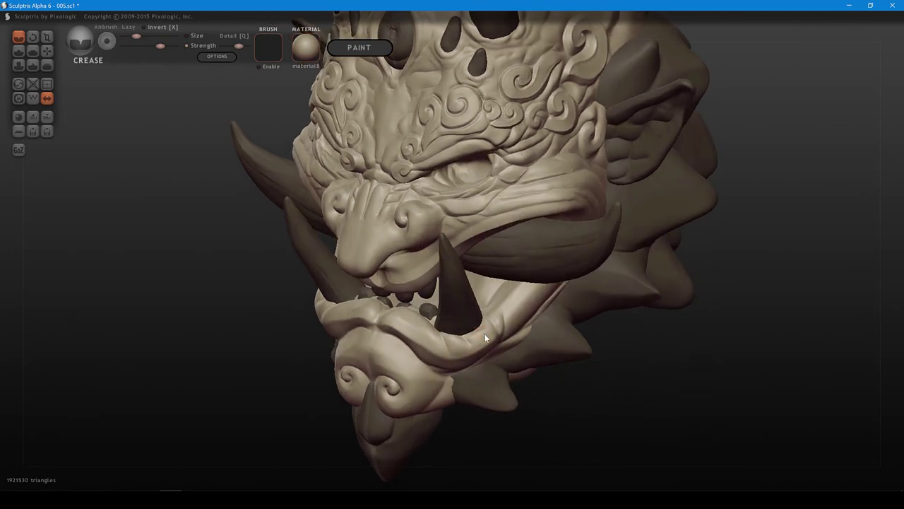
{"action": "left_click_drag", "start_coordinate": [485, 334], "coordinate": [476, 326]}
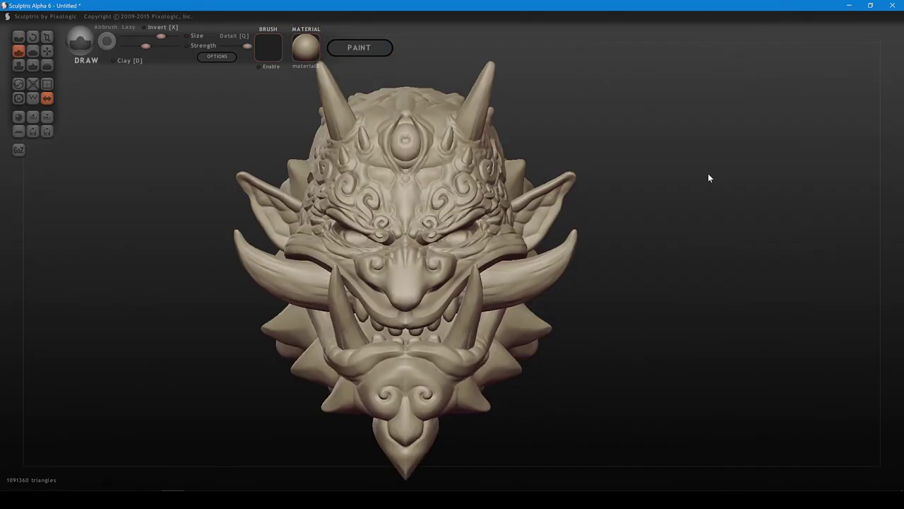
- Inspect the head's mesh density, hide the wireframe and turn off symmetry for the model
{"action": "left_click_drag", "start_coordinate": [685, 177], "coordinate": [690, 177]}
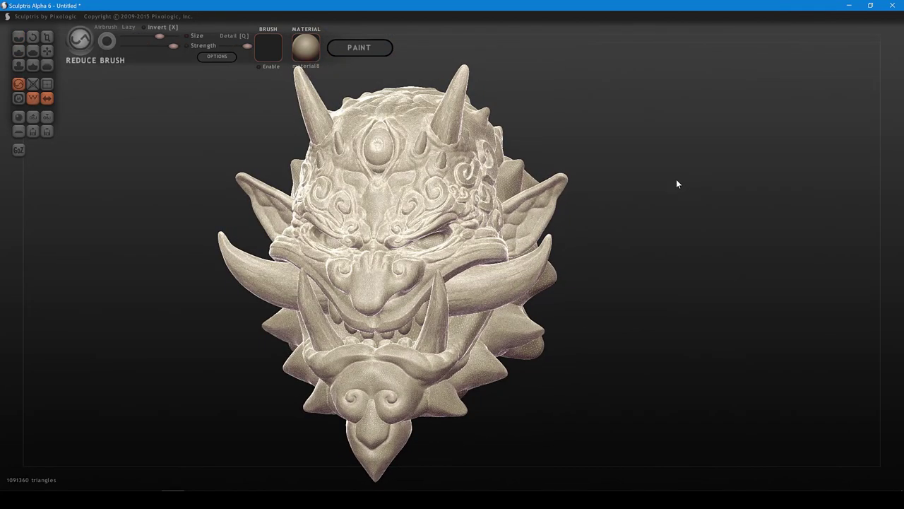
{"action": "mouse_move", "coordinate": [676, 179]}
{"action": "left_mouse_down"}
{"action": "mouse_move", "coordinate": [673, 164]}
{"action": "mouse_move", "coordinate": [793, 194]}
{"action": "mouse_move", "coordinate": [652, 216]}
{"action": "mouse_move", "coordinate": [563, 168]}
{"action": "mouse_move", "coordinate": [654, 170]}
{"action": "mouse_move", "coordinate": [643, 165]}
{"action": "left_mouse_up"}
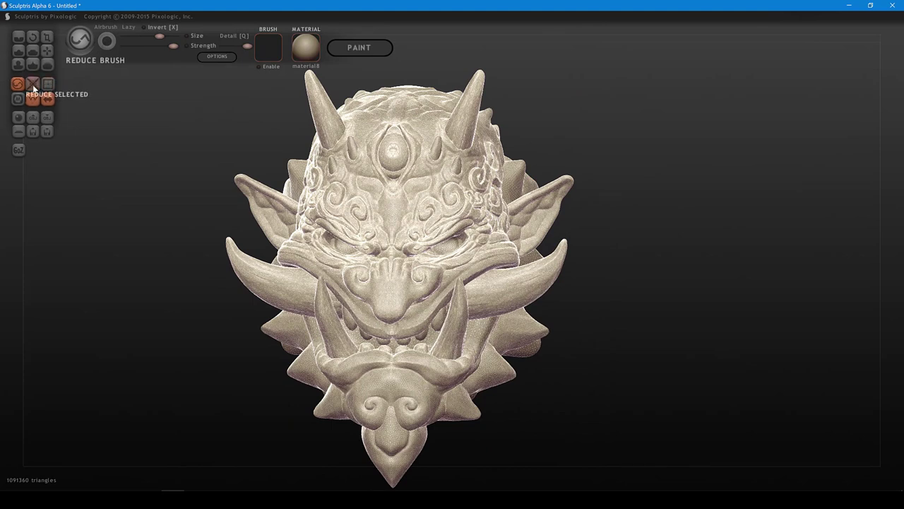
{"action": "key", "text": "w"}
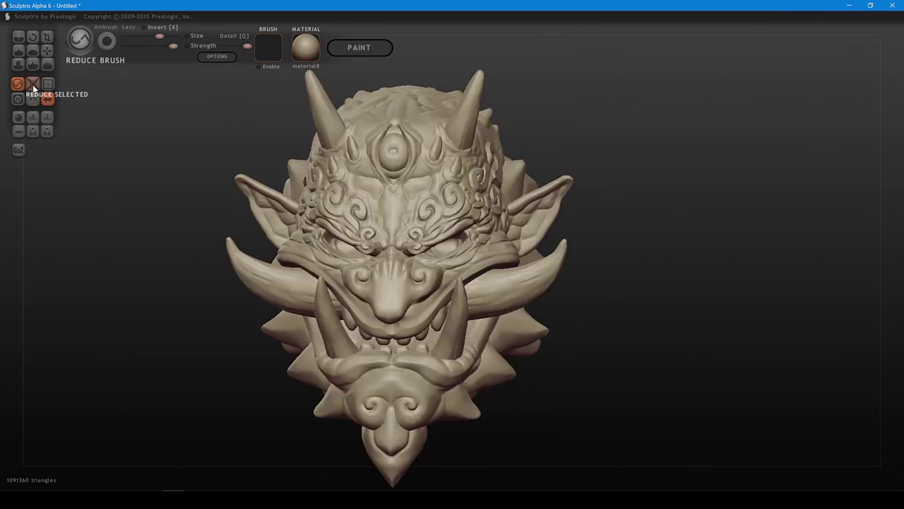
{"action": "left_click_drag", "start_coordinate": [123, 134], "coordinate": [135, 123], "text": "alt"}
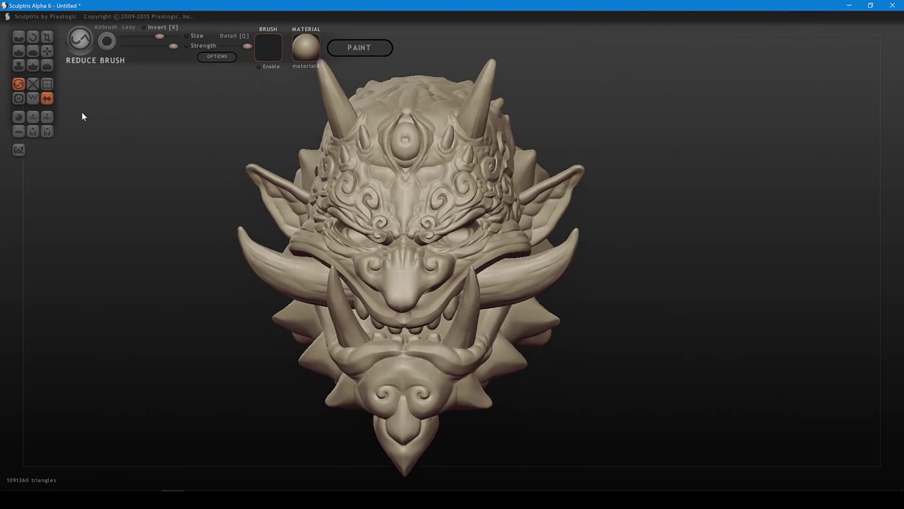
{"action": "left_click", "coordinate": [47, 98]}
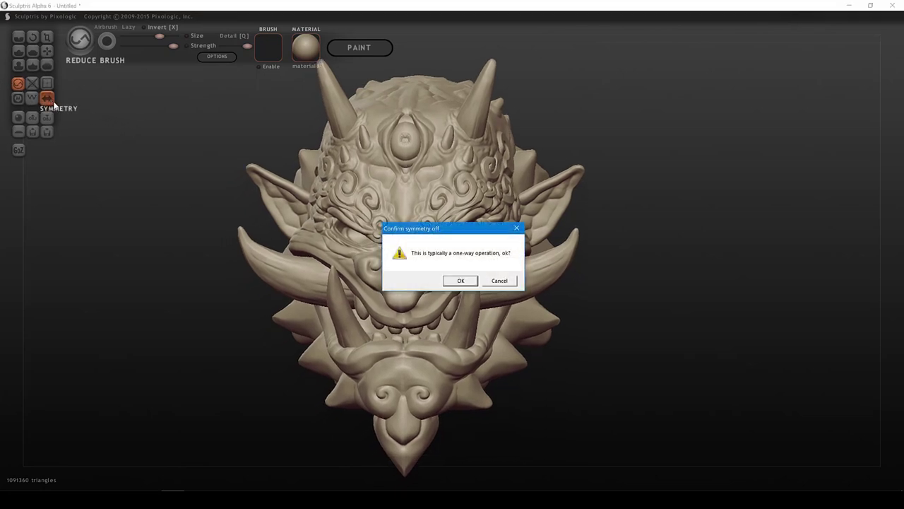
{"action": "left_click", "coordinate": [461, 280]}
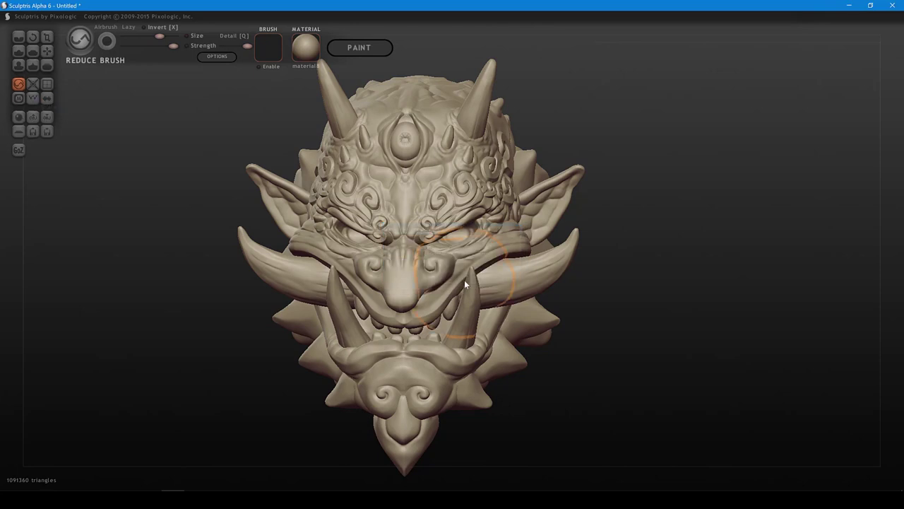
- Isolate the ear on the viewer's right with a mask and tilt it downward using global Rotate
{"action": "mouse_move", "coordinate": [638, 284]}
{"action": "left_mouse_down"}
{"action": "mouse_move", "coordinate": [676, 279]}
{"action": "mouse_move", "coordinate": [629, 264]}
{"action": "mouse_move", "coordinate": [622, 276]}
{"action": "mouse_move", "coordinate": [638, 276]}
{"action": "mouse_move", "coordinate": [635, 256]}
{"action": "left_mouse_up"}
{"action": "left_click", "coordinate": [639, 190], "text": "ctrl"}
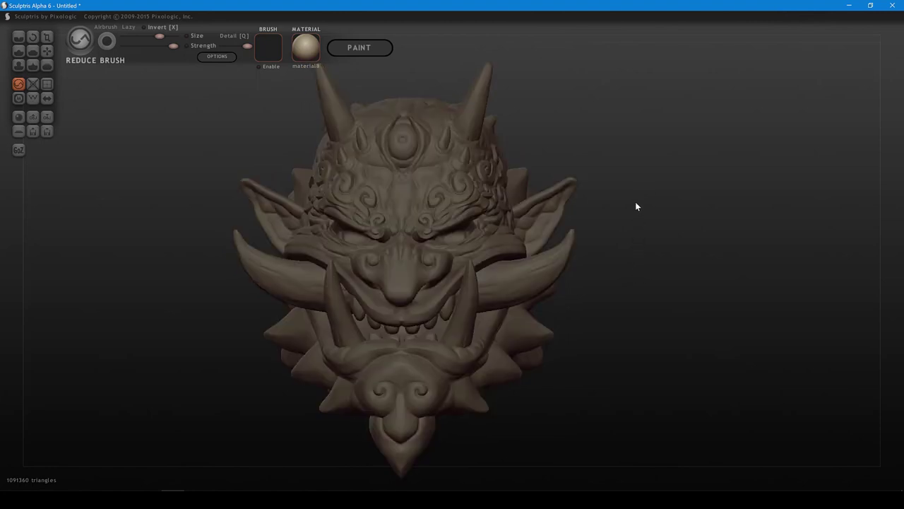
{"action": "left_click_drag", "start_coordinate": [635, 201], "coordinate": [604, 205]}
{"action": "left_click", "coordinate": [554, 209], "text": "ctrl"}
{"action": "key", "text": "r"}
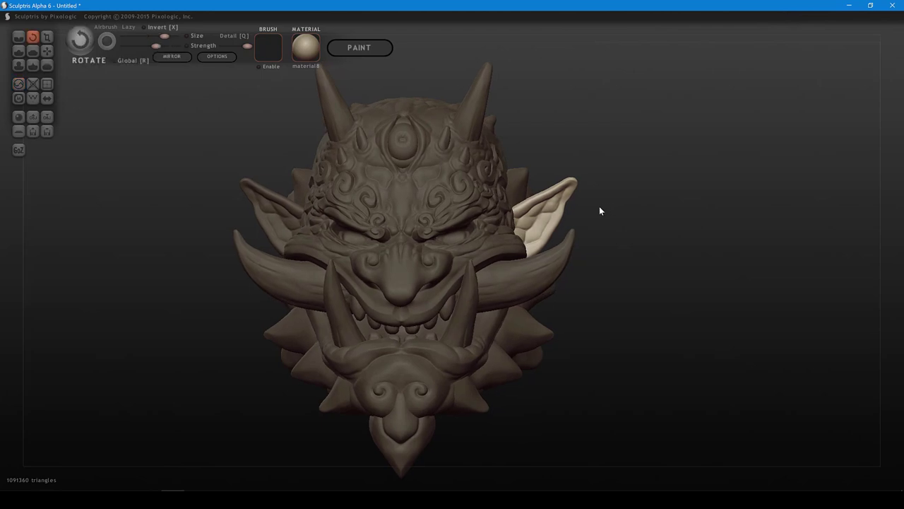
{"action": "key", "text": "r"}
{"action": "mouse_move", "coordinate": [535, 222]}
{"action": "left_mouse_down"}
{"action": "mouse_move", "coordinate": [545, 217]}
{"action": "mouse_move", "coordinate": [548, 226]}
{"action": "left_mouse_up"}
- Isolate the lower tusk on the viewer's right and rotate it back toward the face and slightly outward
{"action": "mouse_move", "coordinate": [635, 200]}
{"action": "left_mouse_down"}
{"action": "mouse_move", "coordinate": [651, 204]}
{"action": "mouse_move", "coordinate": [568, 190]}
{"action": "mouse_move", "coordinate": [441, 200]}
{"action": "mouse_move", "coordinate": [311, 300]}
{"action": "left_mouse_up"}
{"action": "left_click", "coordinate": [305, 325]}
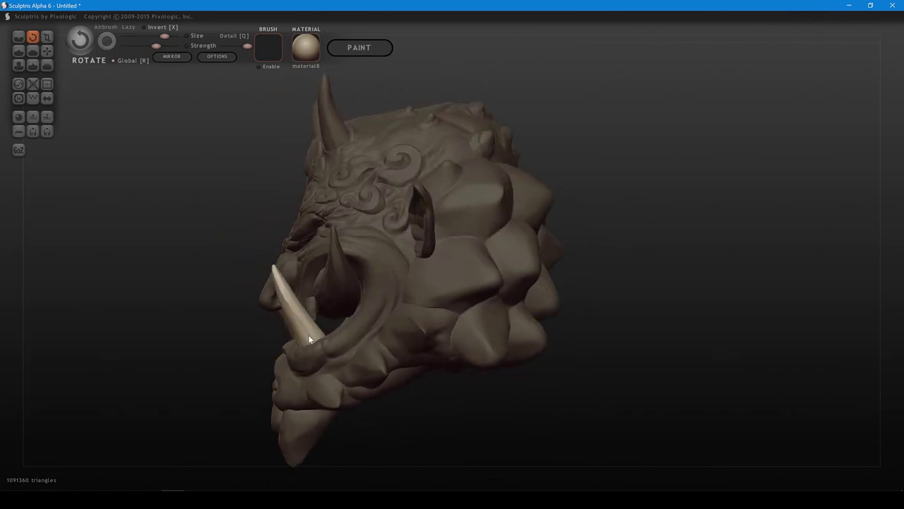
{"action": "mouse_move", "coordinate": [311, 339]}
{"action": "left_mouse_down"}
{"action": "mouse_move", "coordinate": [311, 308]}
{"action": "mouse_move", "coordinate": [304, 308]}
{"action": "left_mouse_up"}
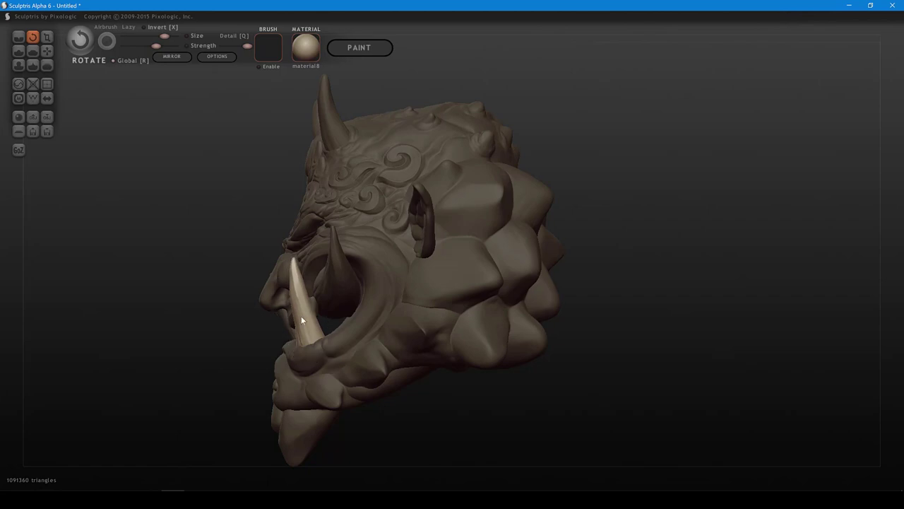
{"action": "mouse_move", "coordinate": [301, 316]}
{"action": "middle_mouse_down"}
{"action": "mouse_move", "coordinate": [433, 293]}
{"action": "mouse_move", "coordinate": [494, 297]}
{"action": "middle_mouse_up"}
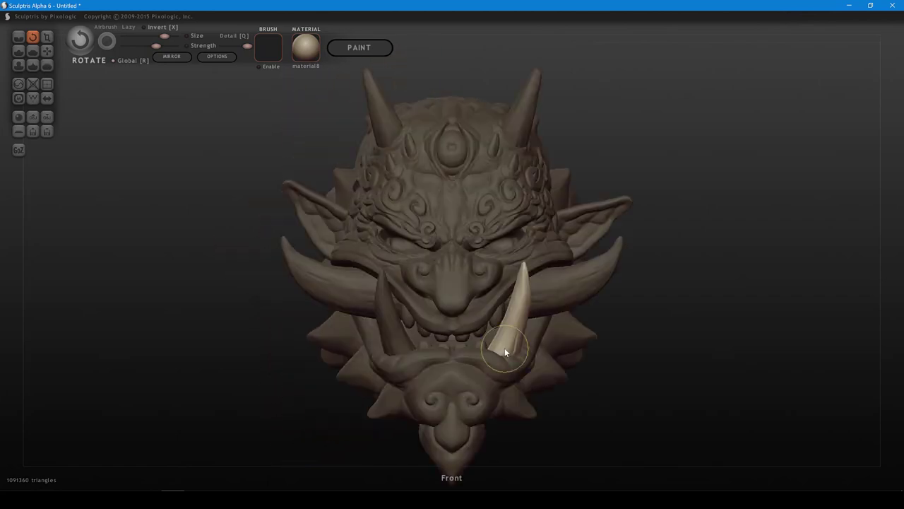
{"action": "left_click_drag", "start_coordinate": [504, 348], "coordinate": [528, 324]}
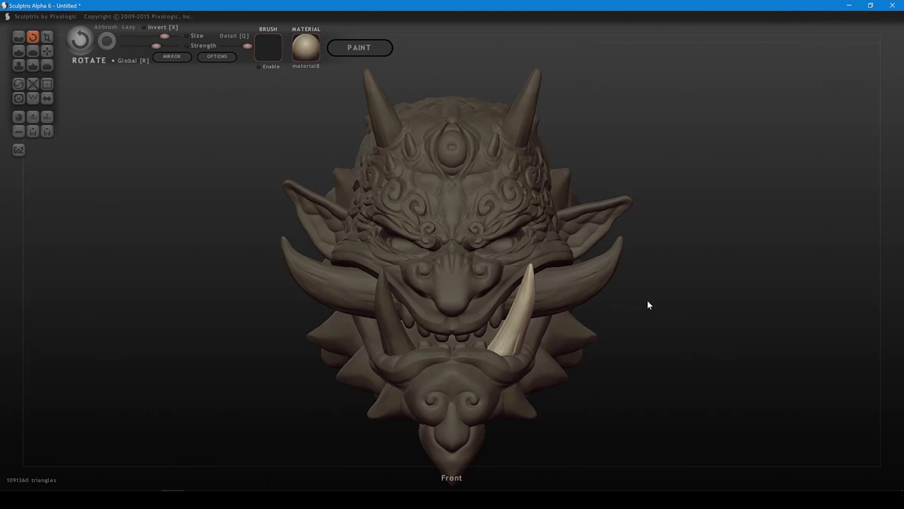
- Isolate the lower tusk on the viewer's left and rotate it slightly
{"action": "left_click", "coordinate": [400, 343]}
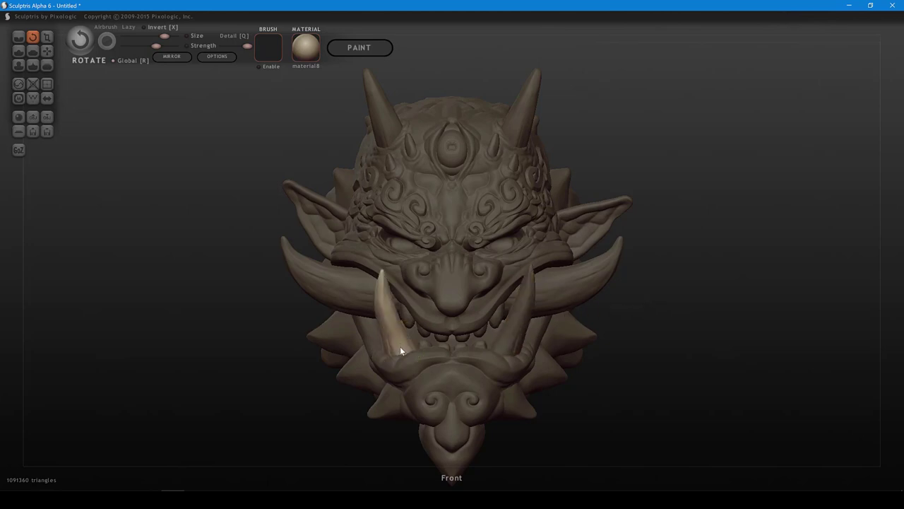
{"action": "left_click_drag", "start_coordinate": [394, 328], "coordinate": [397, 318]}
{"action": "mouse_move", "coordinate": [691, 271]}
{"action": "left_mouse_down"}
{"action": "mouse_move", "coordinate": [656, 278]}
{"action": "mouse_move", "coordinate": [693, 272]}
{"action": "left_mouse_up"}
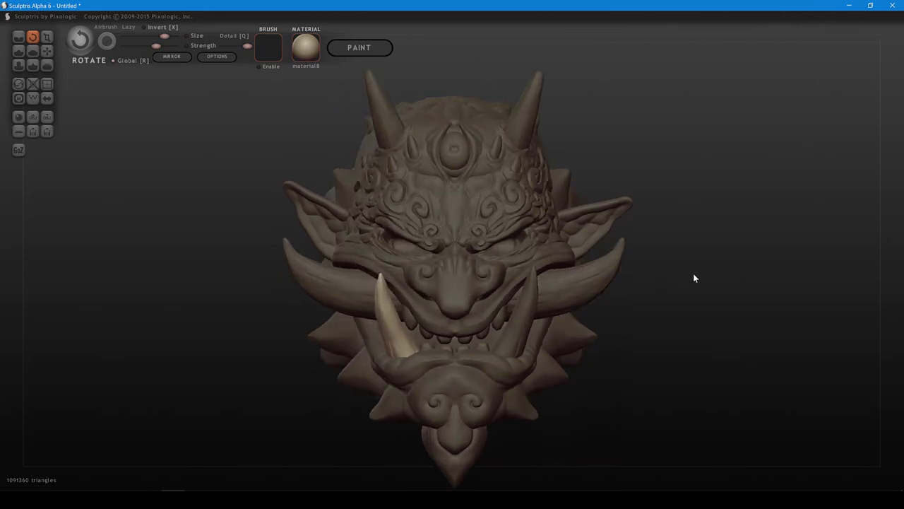
- Isolate the face and pull the brow on the viewer's right upward with a smaller, non-global Grab brush
{"action": "left_click", "coordinate": [505, 206]}
{"action": "key", "text": "g"}
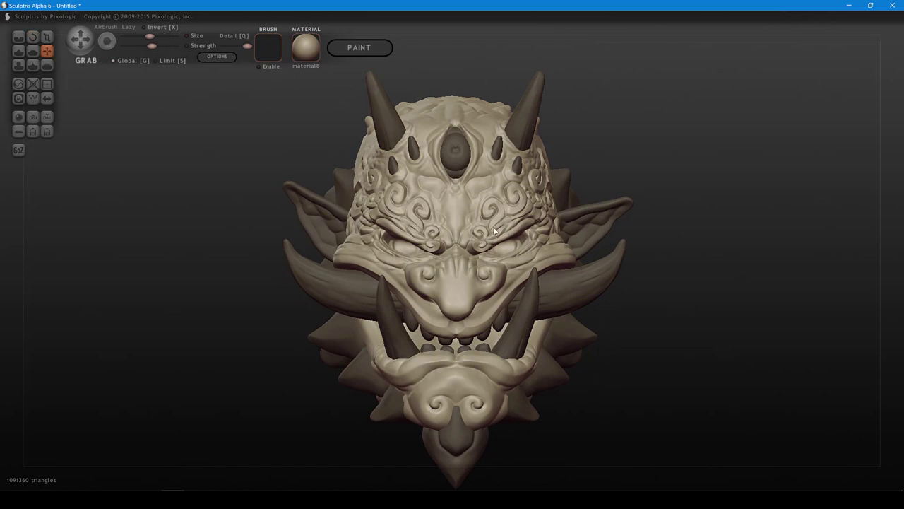
{"action": "key", "text": "g"}
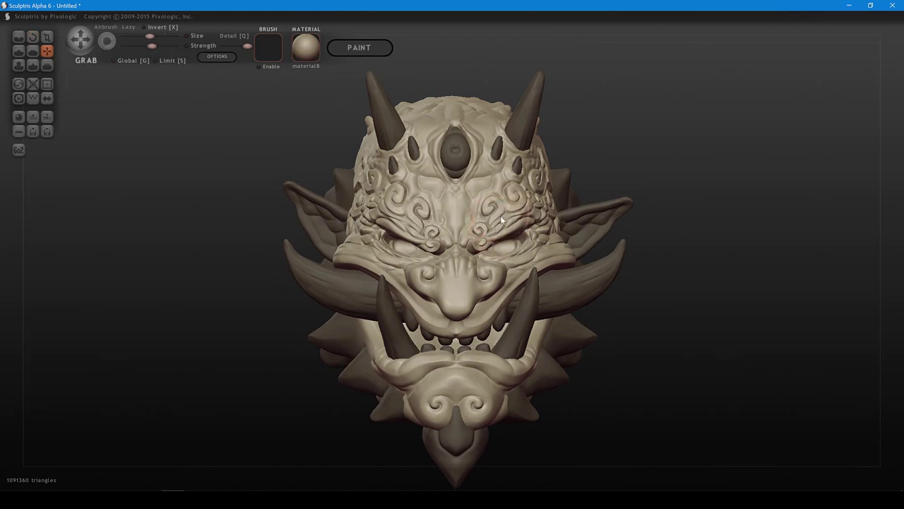
{"action": "scroll", "coordinate": [501, 217], "scroll_direction": "down", "scroll_amount": 1}
{"action": "mouse_move", "coordinate": [504, 224]}
{"action": "left_mouse_down"}
{"action": "mouse_move", "coordinate": [501, 216]}
{"action": "mouse_move", "coordinate": [526, 219]}
{"action": "left_mouse_up"}
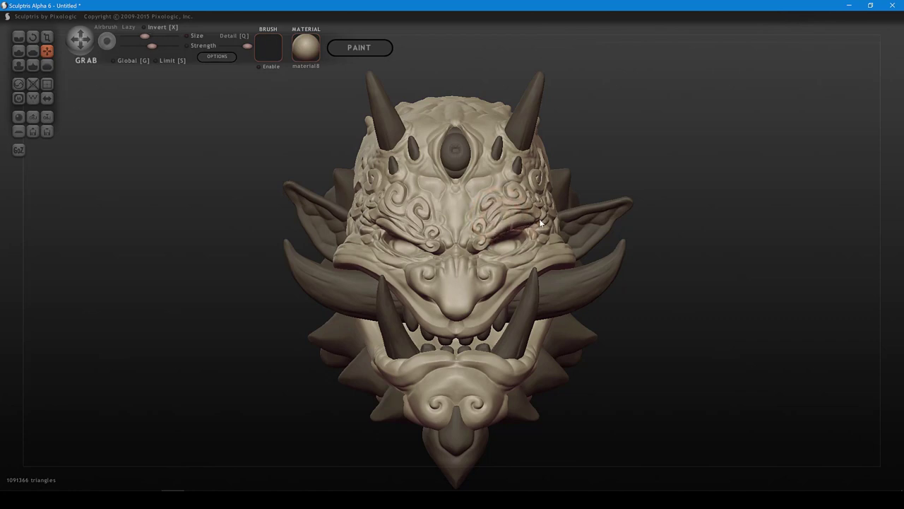
{"action": "mouse_move", "coordinate": [675, 195]}
{"action": "left_mouse_down"}
{"action": "mouse_move", "coordinate": [633, 195]}
{"action": "mouse_move", "coordinate": [708, 199]}
{"action": "mouse_move", "coordinate": [683, 190]}
{"action": "left_mouse_up"}
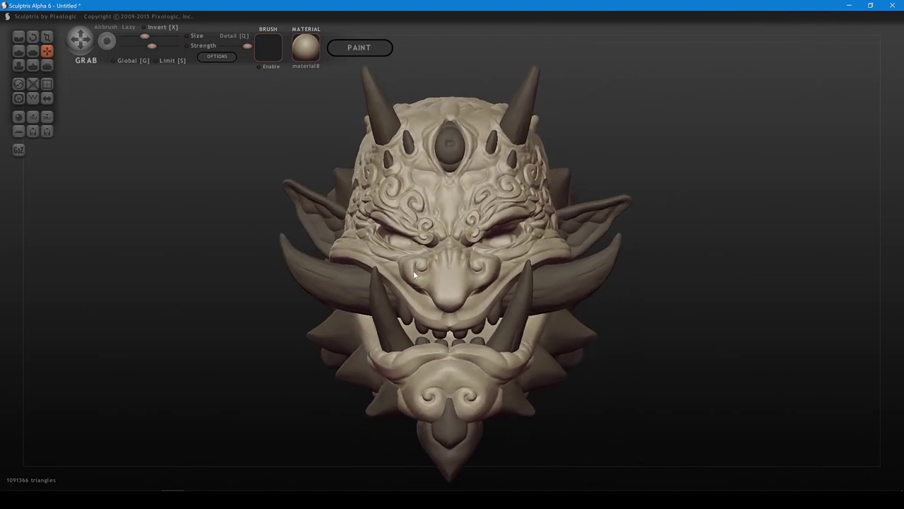
- Pull the nostril on the viewer's left upward with the Grab brush to make the nose asymmetrical
{"action": "scroll", "coordinate": [414, 274], "scroll_direction": "up", "scroll_amount": 2}
{"action": "scroll", "coordinate": [422, 273], "scroll_direction": "down", "scroll_amount": 2}
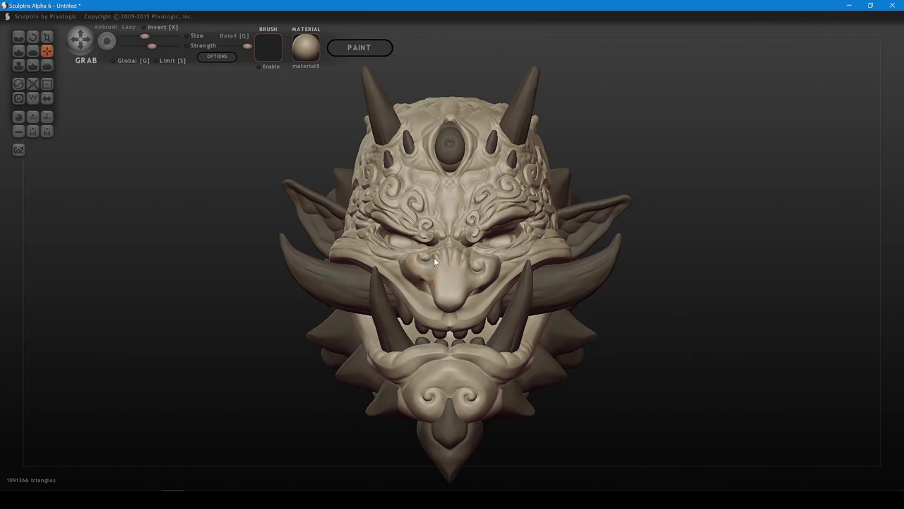
{"action": "mouse_move", "coordinate": [714, 184]}
{"action": "left_mouse_down"}
{"action": "mouse_move", "coordinate": [696, 185]}
{"action": "mouse_move", "coordinate": [775, 193]}
{"action": "mouse_move", "coordinate": [702, 188]}
{"action": "left_mouse_up"}
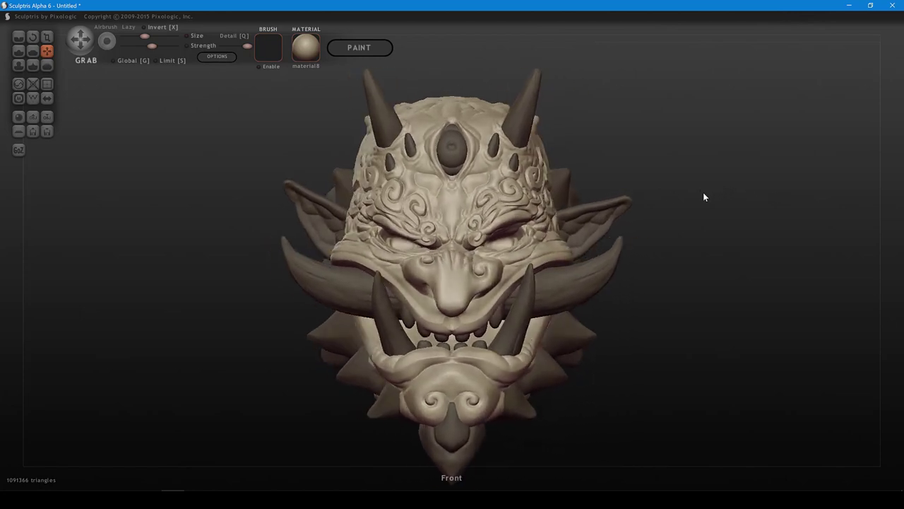
{"action": "mouse_move", "coordinate": [736, 214]}
{"action": "left_mouse_down"}
{"action": "mouse_move", "coordinate": [688, 208]}
{"action": "mouse_move", "coordinate": [683, 193]}
{"action": "mouse_move", "coordinate": [730, 204]}
{"action": "mouse_move", "coordinate": [770, 195]}
{"action": "left_mouse_up"}
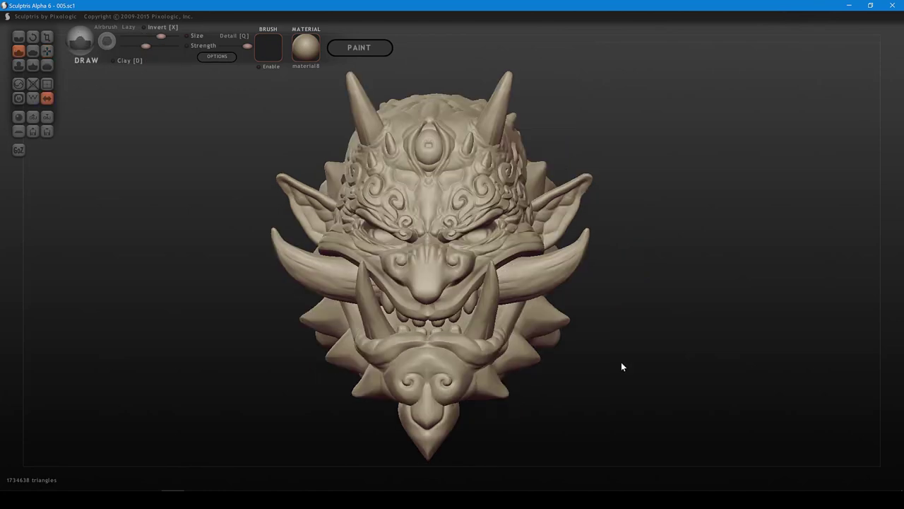
- Save a copy of the sculpture as Bearded Oni in the Sculptris files folder, keeping the Sculpture files type
{"action": "left_click", "coordinate": [48, 132]}
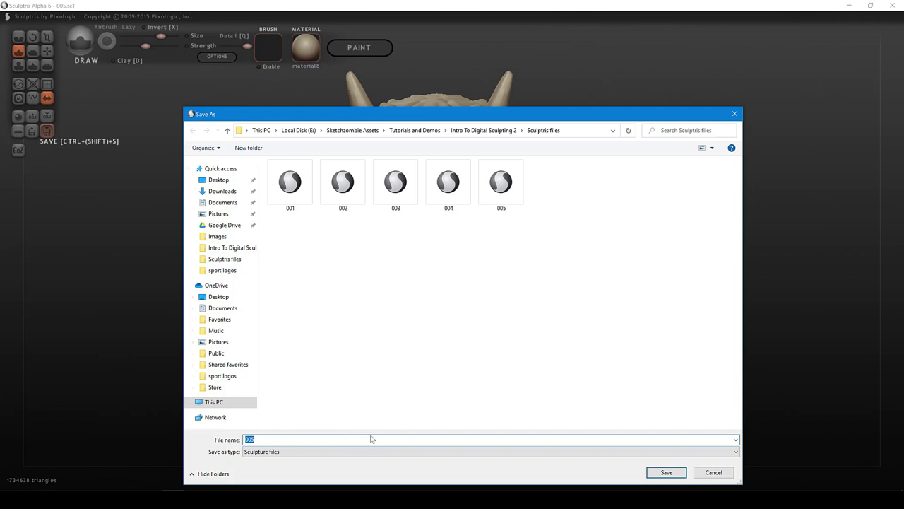
{"action": "type", "text": "Bearded"}
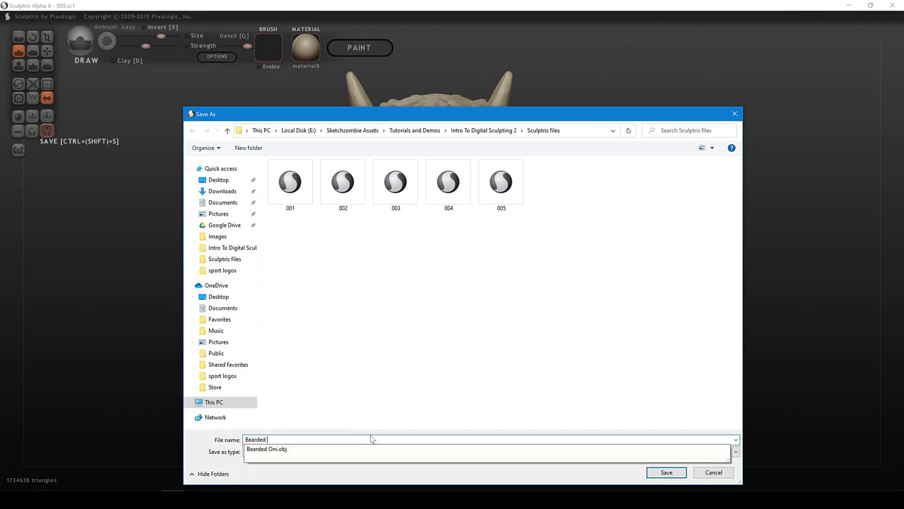
{"action": "type", "text": " Oni"}
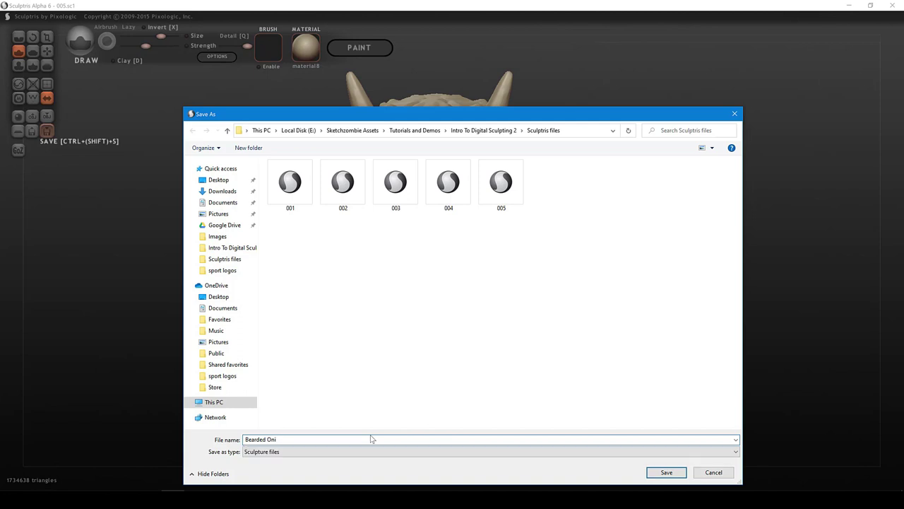
{"action": "left_click", "coordinate": [735, 452]}
{"action": "left_click", "coordinate": [735, 452]}
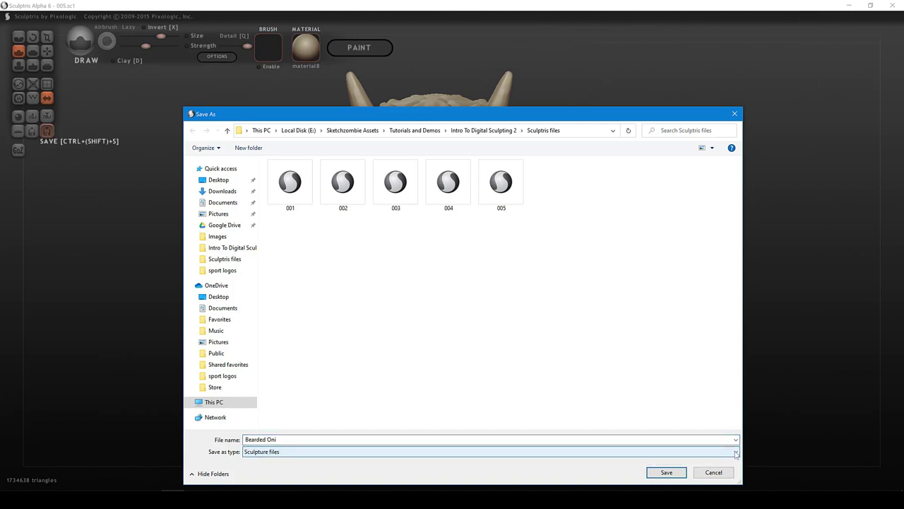
{"action": "left_click", "coordinate": [676, 471]}
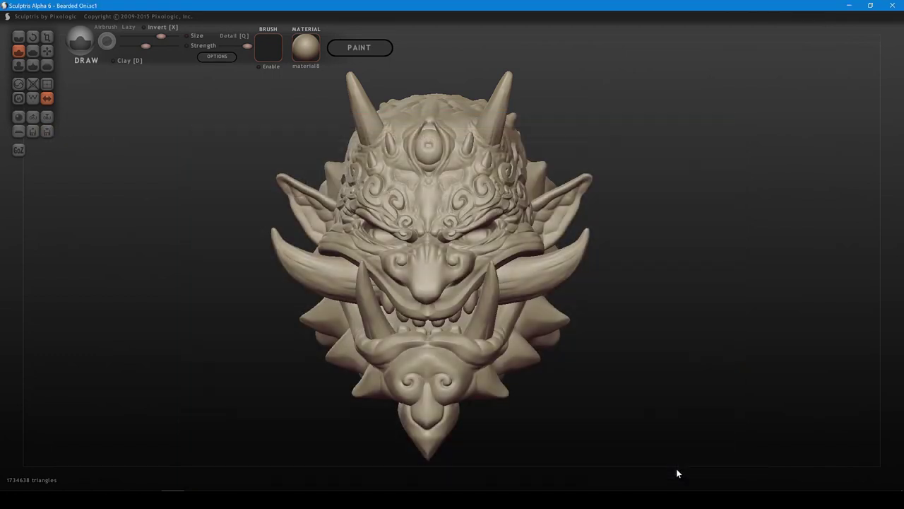
- Look through the available materials, keep the current one and examine the head from both sides
{"action": "mouse_move", "coordinate": [617, 278]}
{"action": "left_mouse_down"}
{"action": "mouse_move", "coordinate": [577, 277]}
{"action": "mouse_move", "coordinate": [678, 278]}
{"action": "left_mouse_up"}
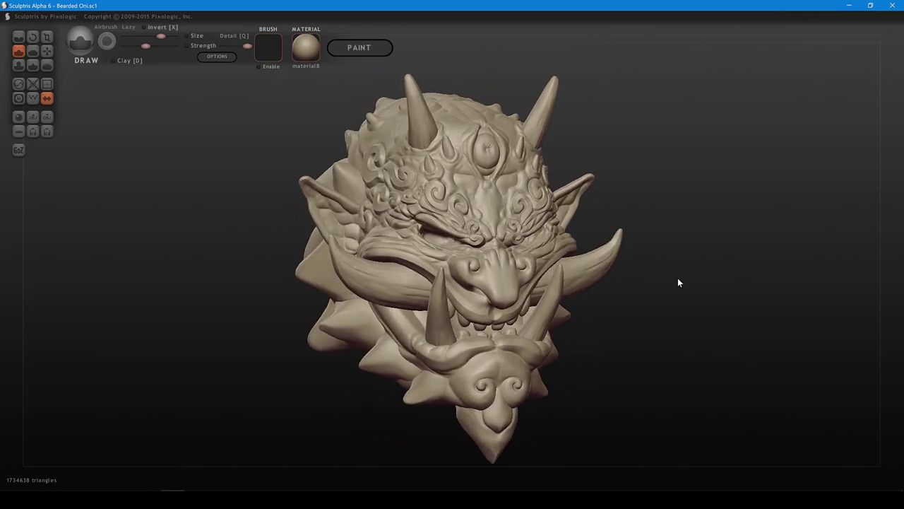
{"action": "left_click", "coordinate": [305, 48]}
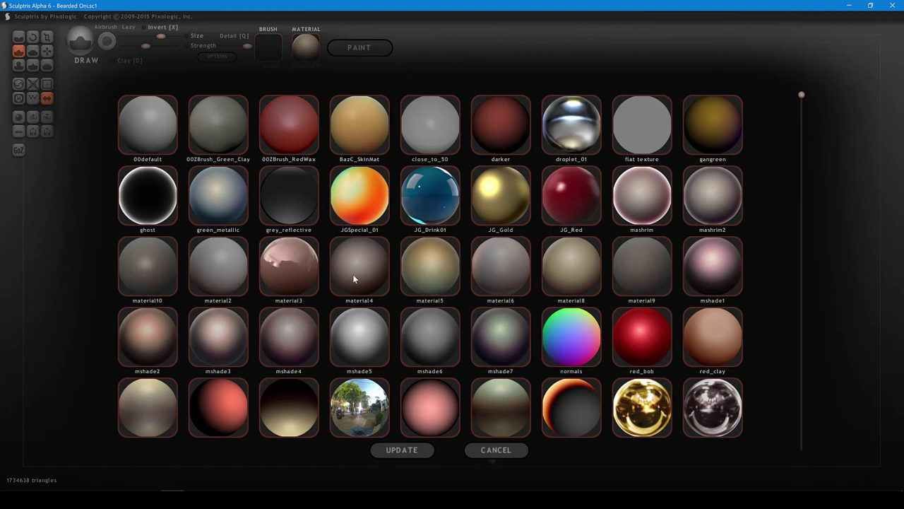
{"action": "left_click", "coordinate": [508, 453]}
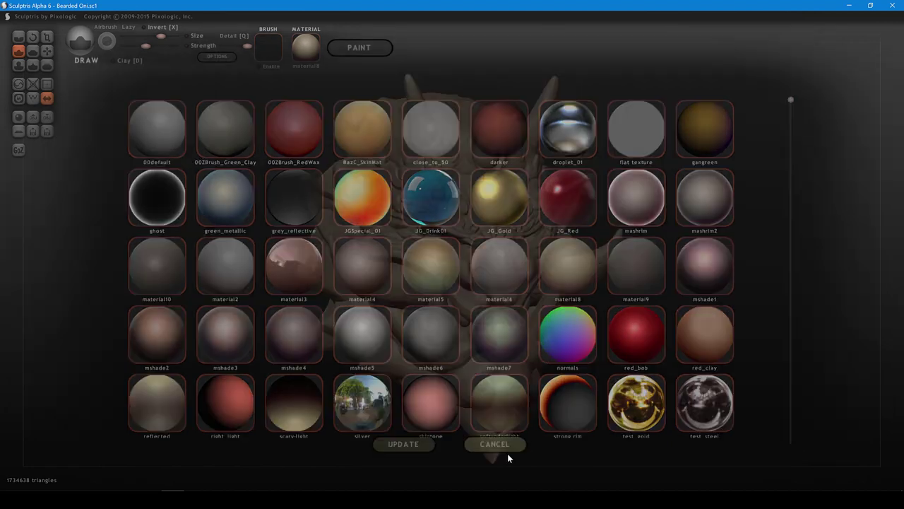
{"action": "mouse_move", "coordinate": [641, 377]}
{"action": "left_mouse_down"}
{"action": "mouse_move", "coordinate": [525, 378]}
{"action": "mouse_move", "coordinate": [539, 361]}
{"action": "mouse_move", "coordinate": [531, 375]}
{"action": "mouse_move", "coordinate": [547, 391]}
{"action": "mouse_move", "coordinate": [541, 375]}
{"action": "mouse_move", "coordinate": [557, 373]}
{"action": "mouse_move", "coordinate": [556, 381]}
{"action": "left_mouse_up"}
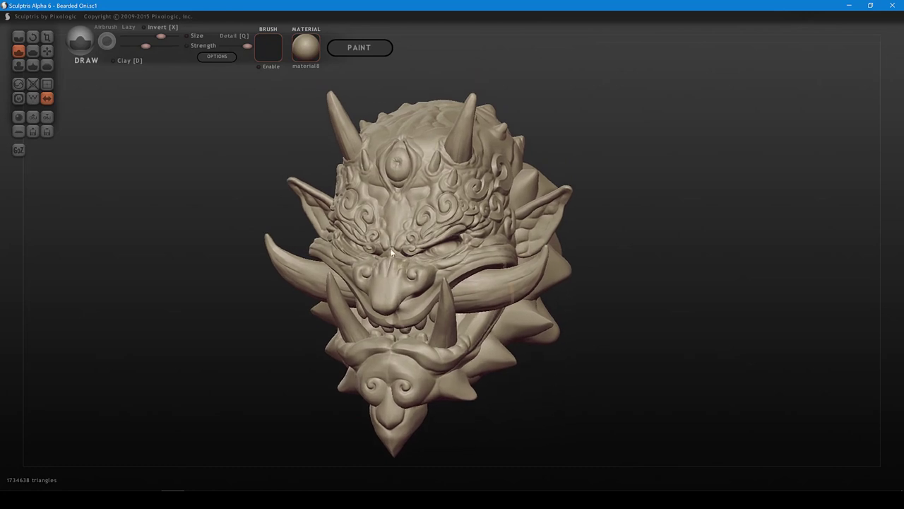
- Save the current view of the head as a PNG image named new front image in the finished folder
{"action": "left_click", "coordinate": [224, 57]}
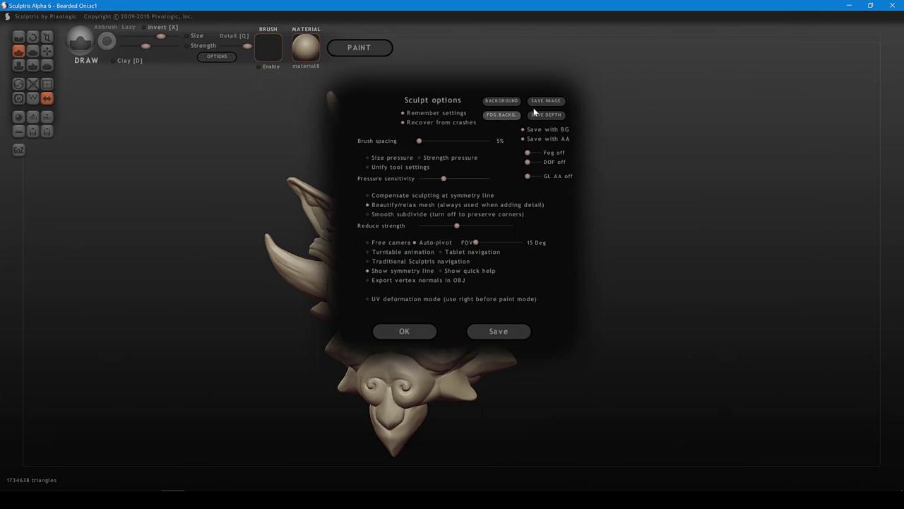
{"action": "left_click", "coordinate": [551, 101]}
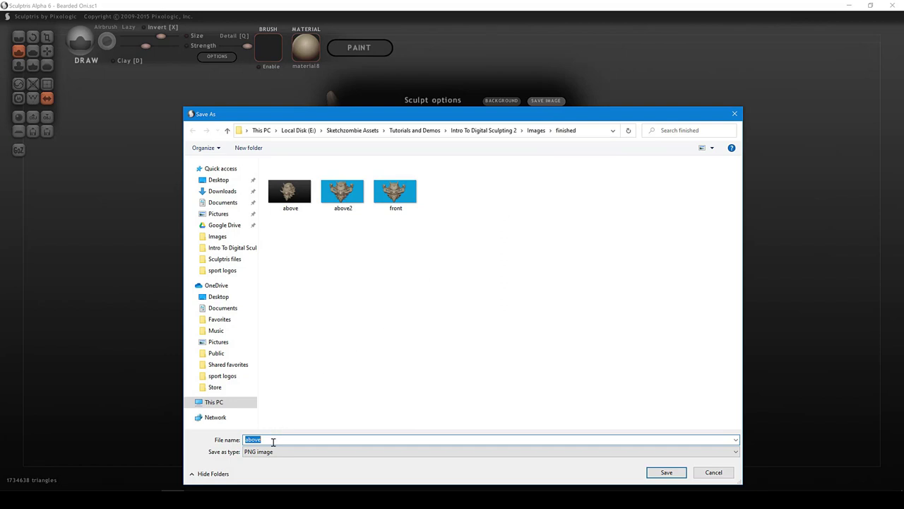
{"action": "type", "text": "new front image"}
{"action": "left_click", "coordinate": [661, 471]}
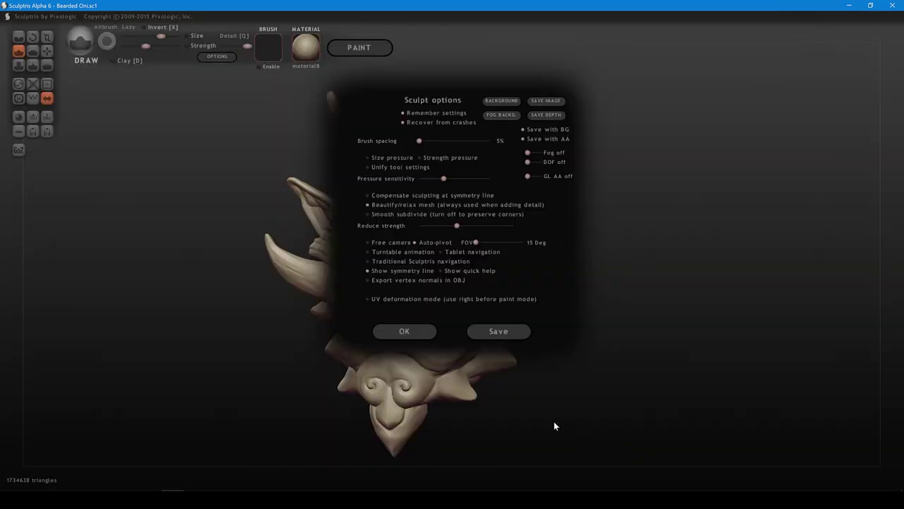
{"action": "left_click", "coordinate": [406, 332]}
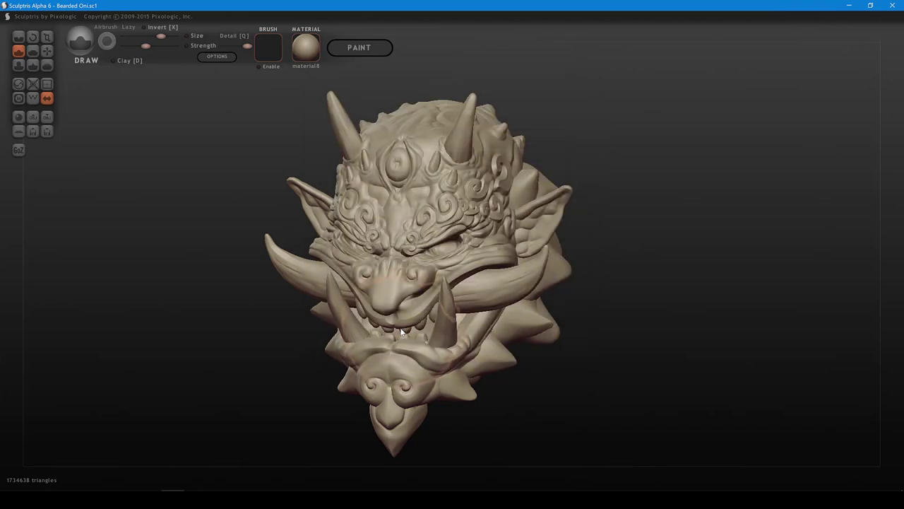
- Turn the head to a three-quarter view of its opposite side and open the sculpt options
{"action": "left_click_drag", "start_coordinate": [195, 306], "coordinate": [347, 304]}
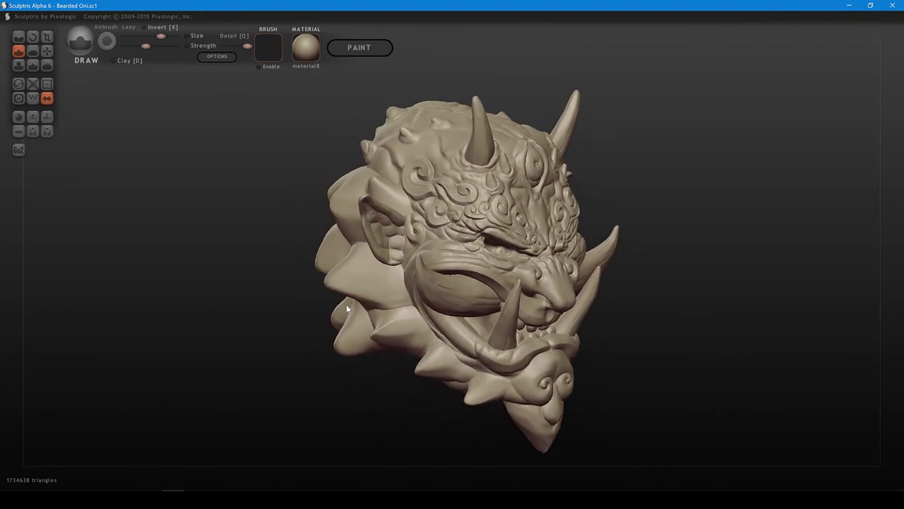
{"action": "left_click", "coordinate": [215, 59]}
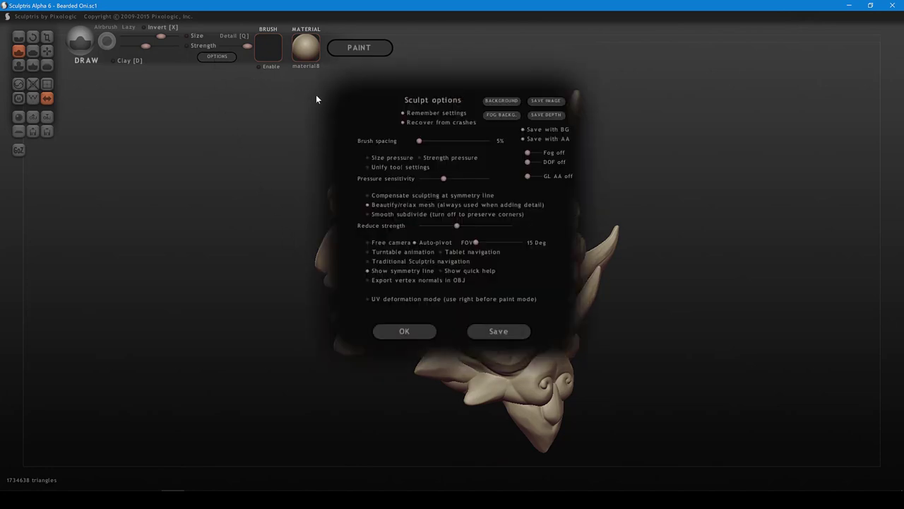